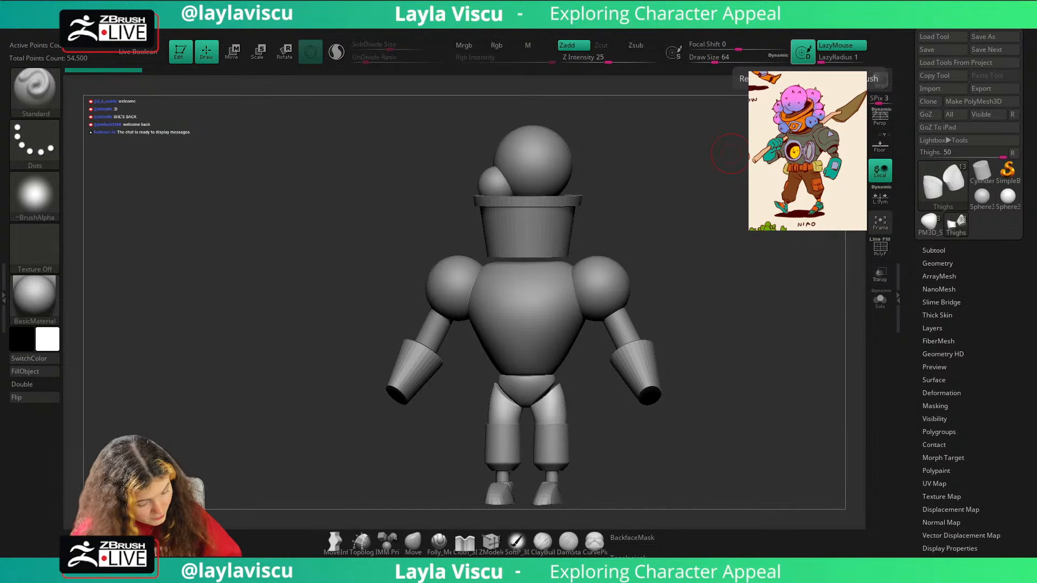
Rename the glove cylinders' subtool to Gloves.
left_click_drag(706, 308, 701, 317)
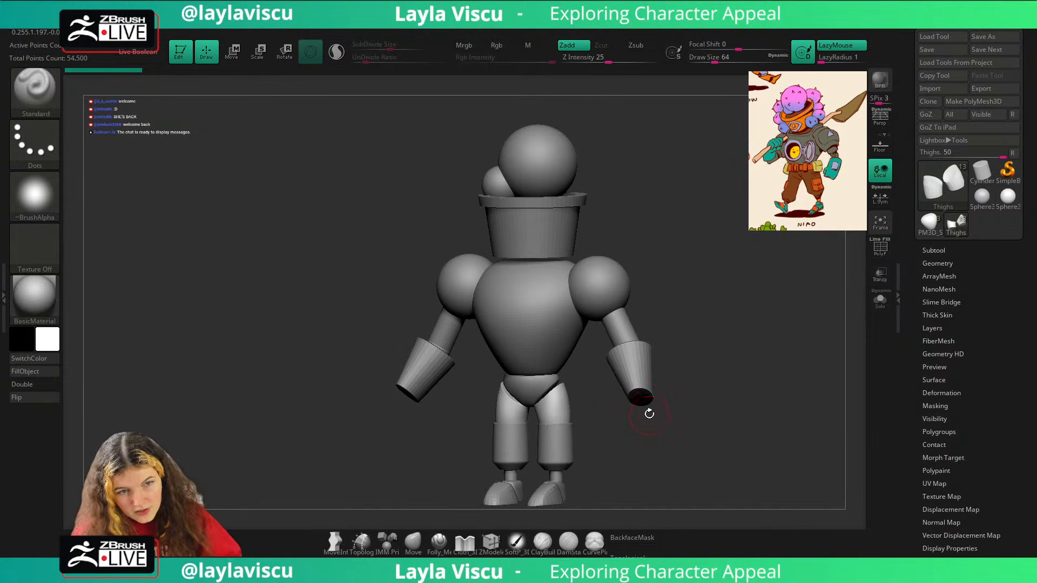
left_click(931, 250)
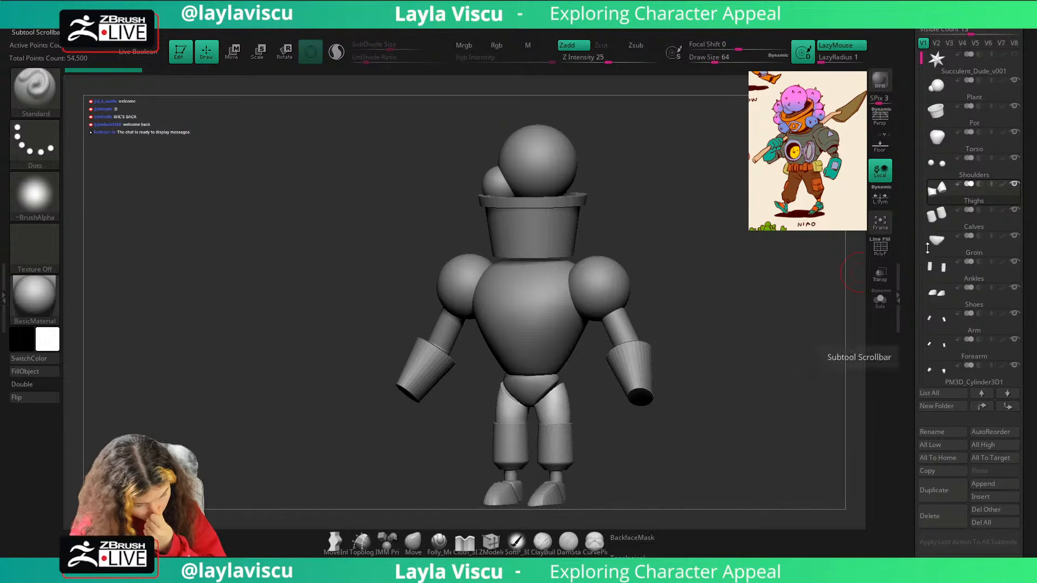
left_click_drag(927, 248, 921, 102)
left_click(983, 276)
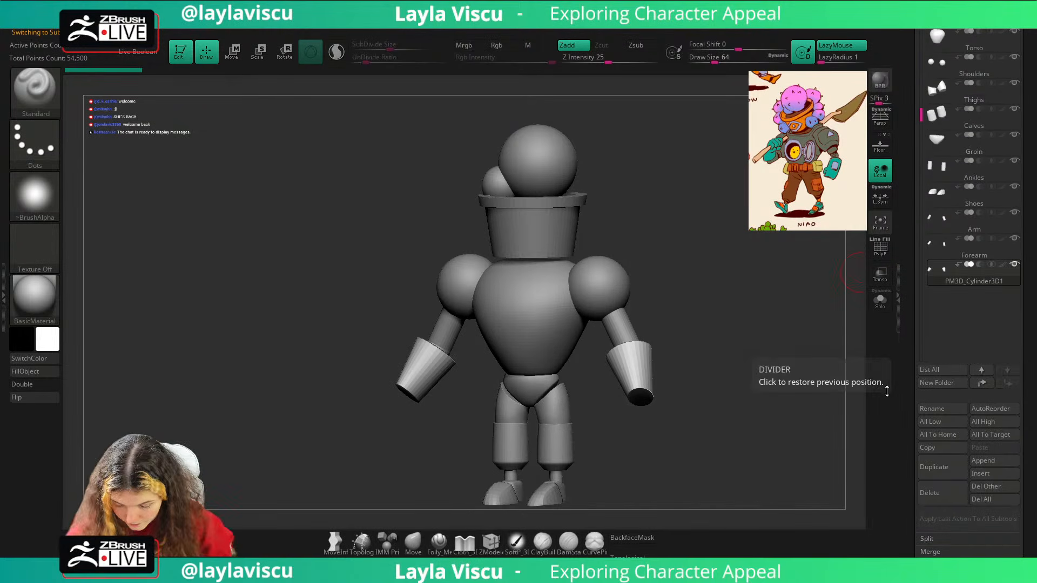
left_click(936, 408)
type("G")
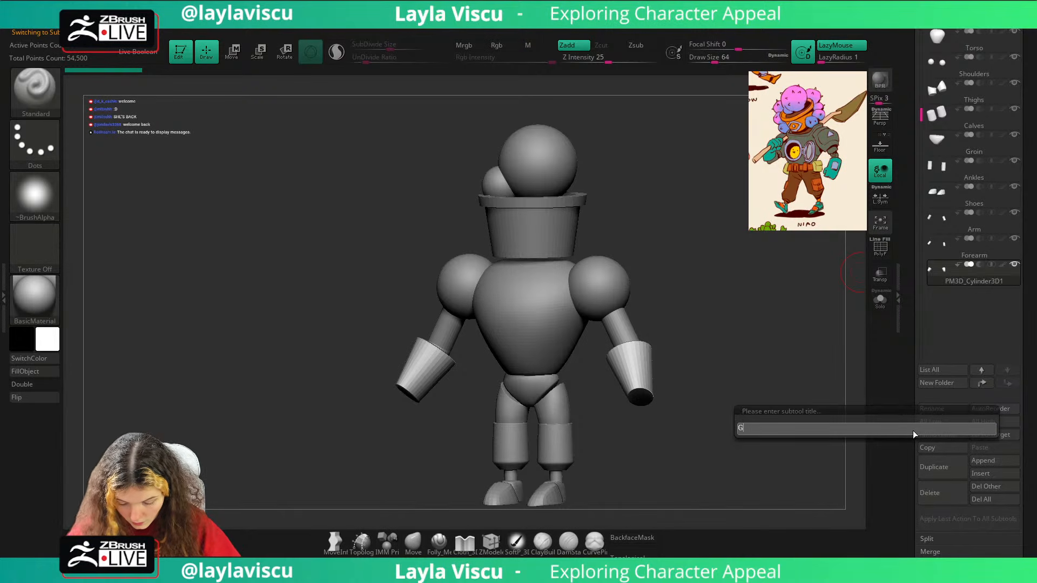
type("loves")
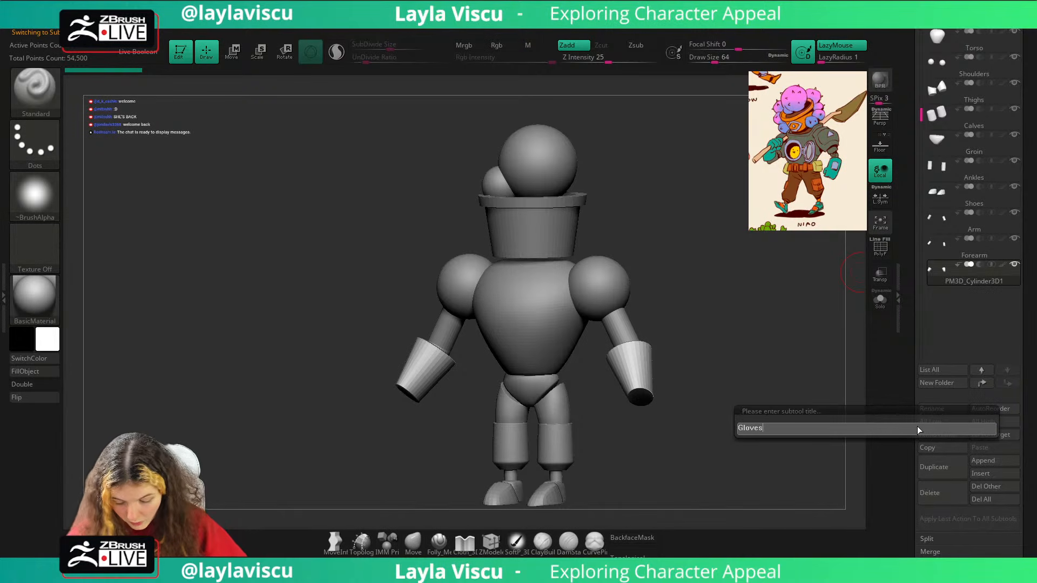
key("Return")
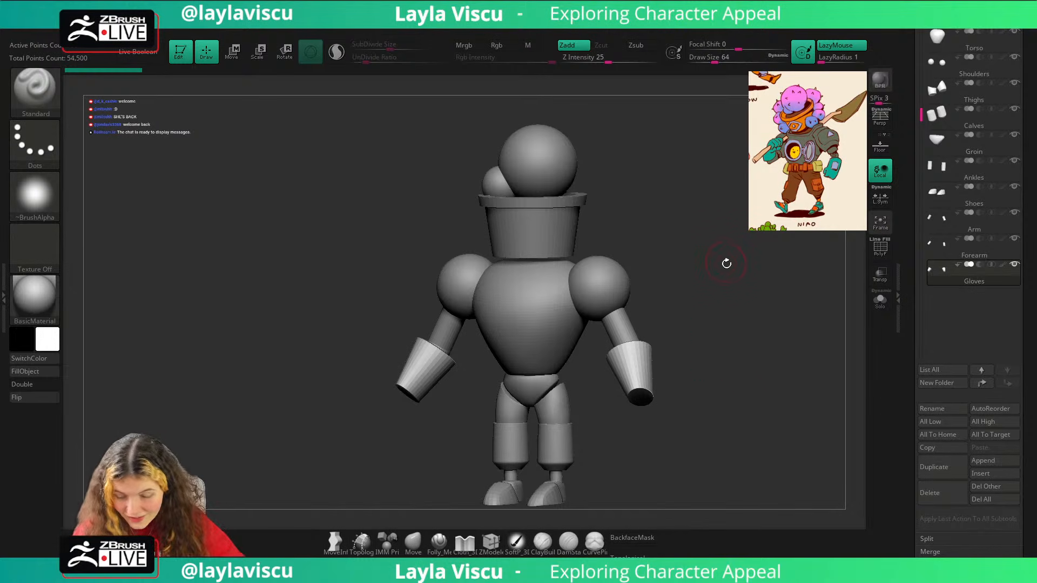
Append the PM3D_Sphere3D mesh as a new subtool below Gloves.
left_click_drag(727, 261, 738, 317)
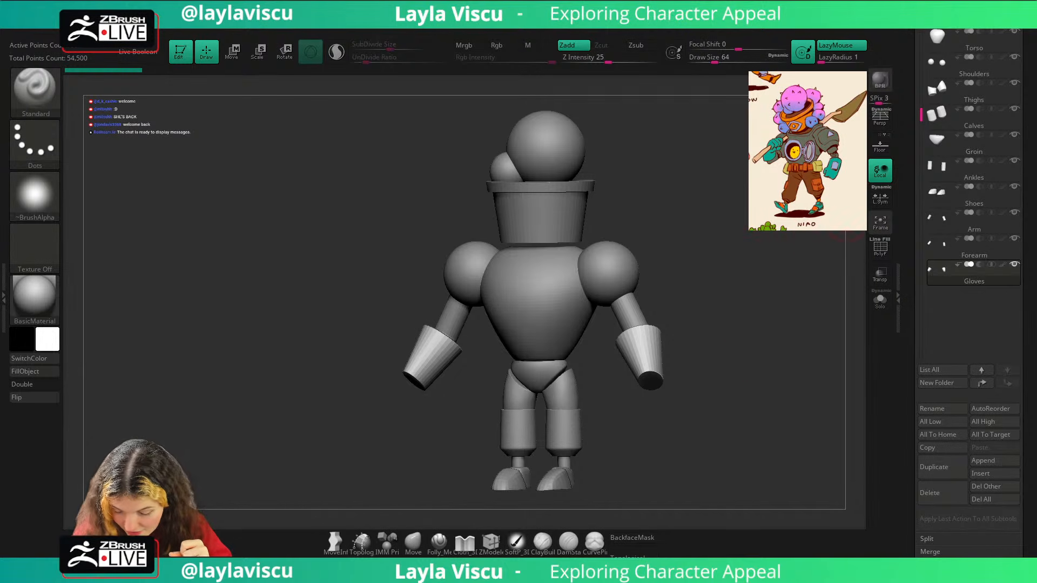
scroll(1026, 197, "up", 5)
scroll(1025, 196, "down", 2)
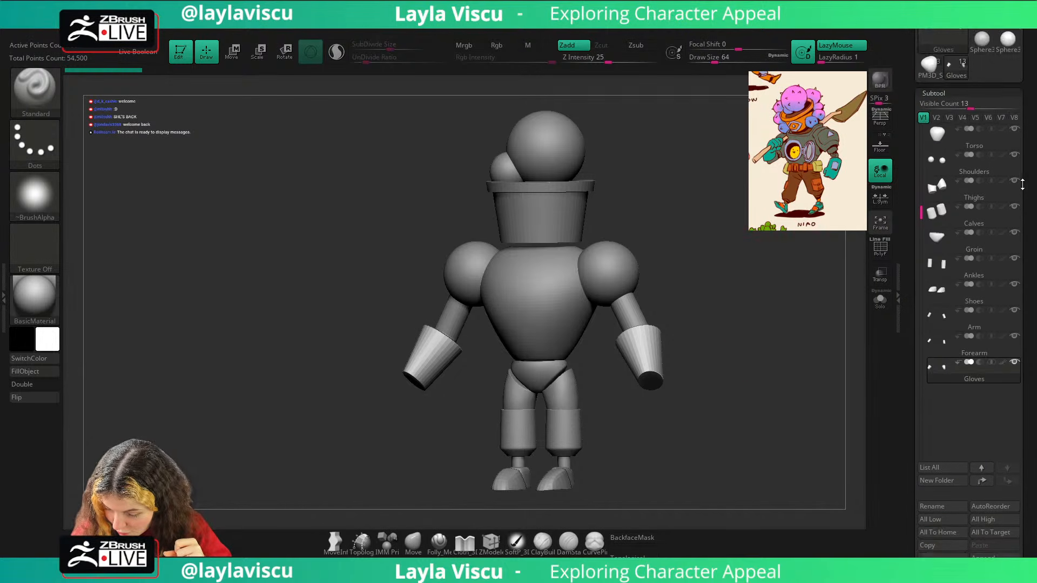
left_click(994, 549)
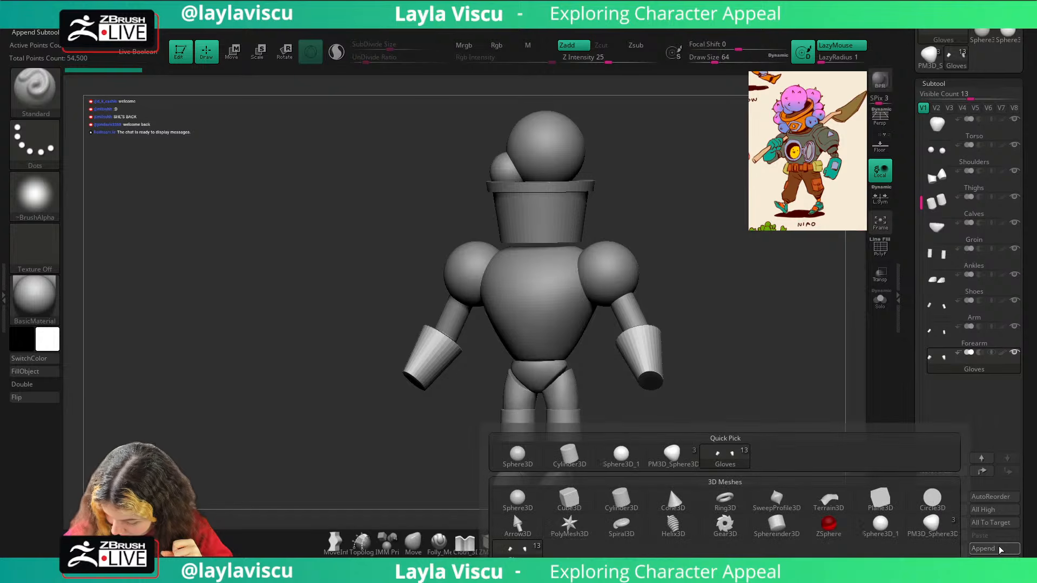
left_click(670, 457)
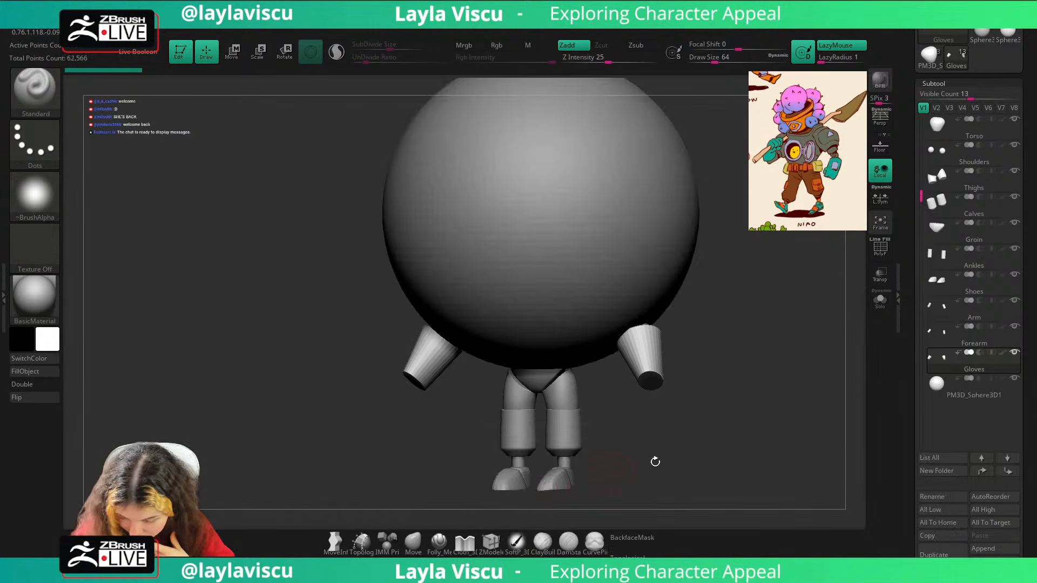
Scale the appended sphere down and move it to the open end of one glove.
key("w")
left_click_drag(739, 379, 741, 400, "shift")
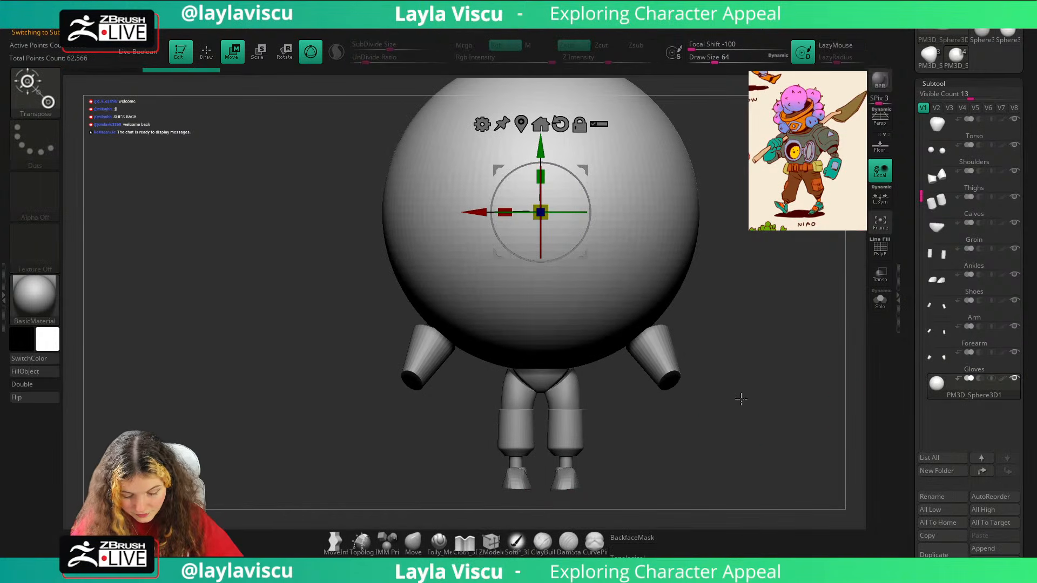
left_click_drag(578, 264, 744, 427)
key("ctrl+z")
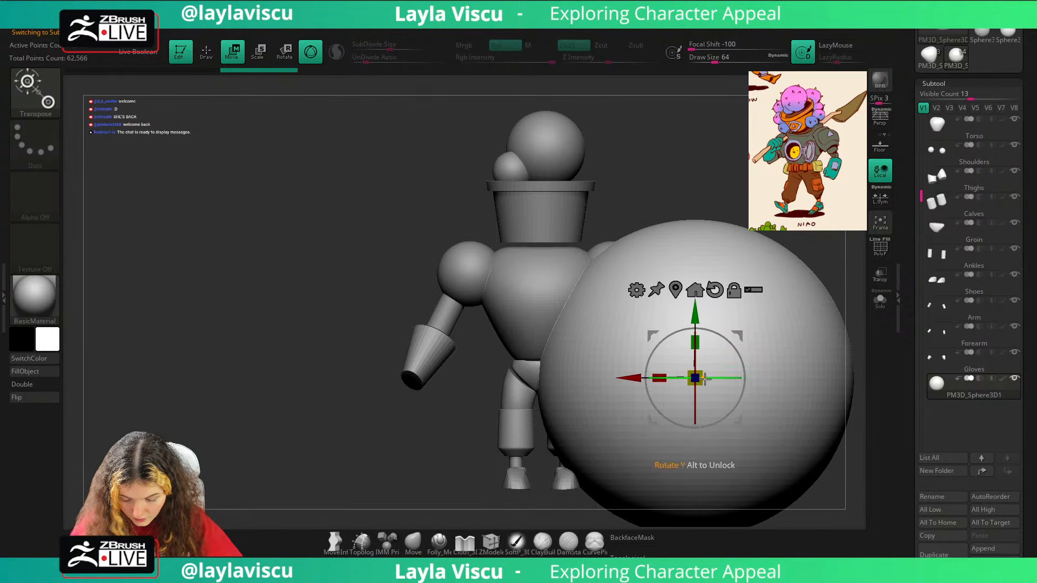
left_click_drag(698, 381, 617, 294)
right_click_drag(776, 265, 708, 328)
left_click_drag(698, 319, 643, 357)
right_click_drag(710, 341, 697, 301)
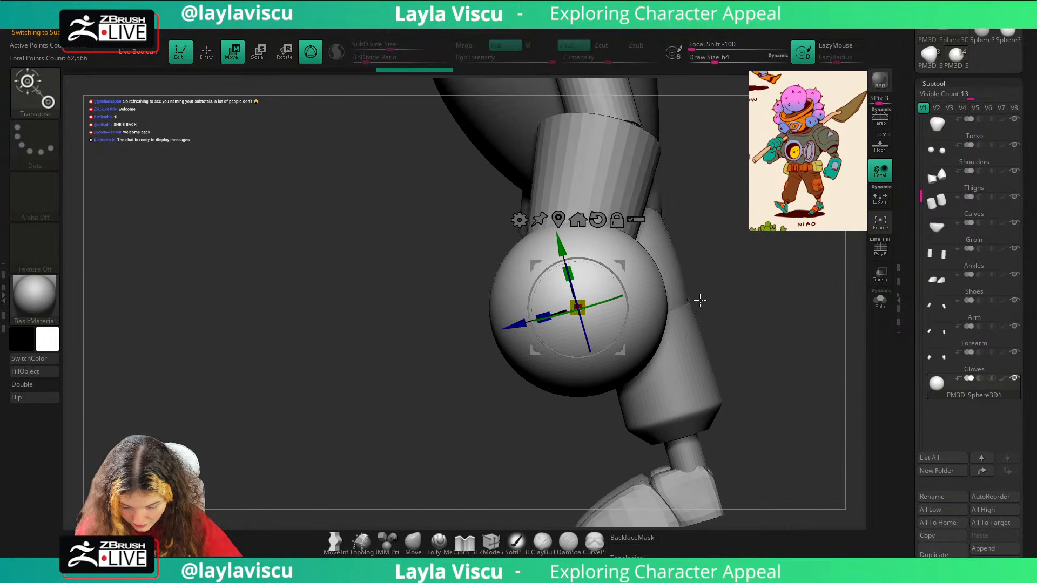
Rotate the sphere to follow the glove's angle and resize and position it to fit the glove opening.
left_click_drag(625, 297, 625, 330)
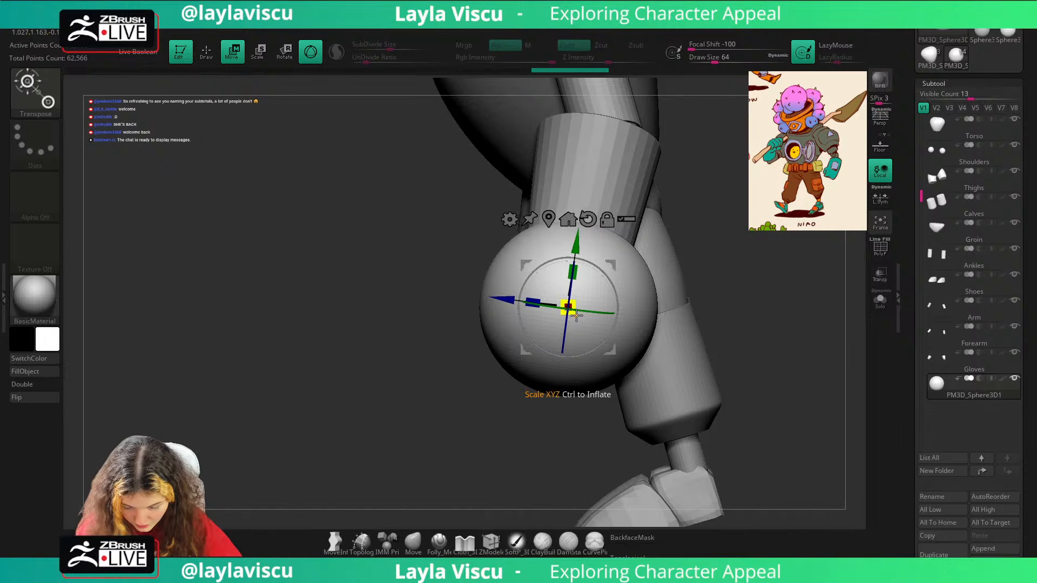
left_click_drag(568, 306, 548, 305)
right_click_drag(752, 246, 681, 311)
left_click_drag(616, 324, 618, 306)
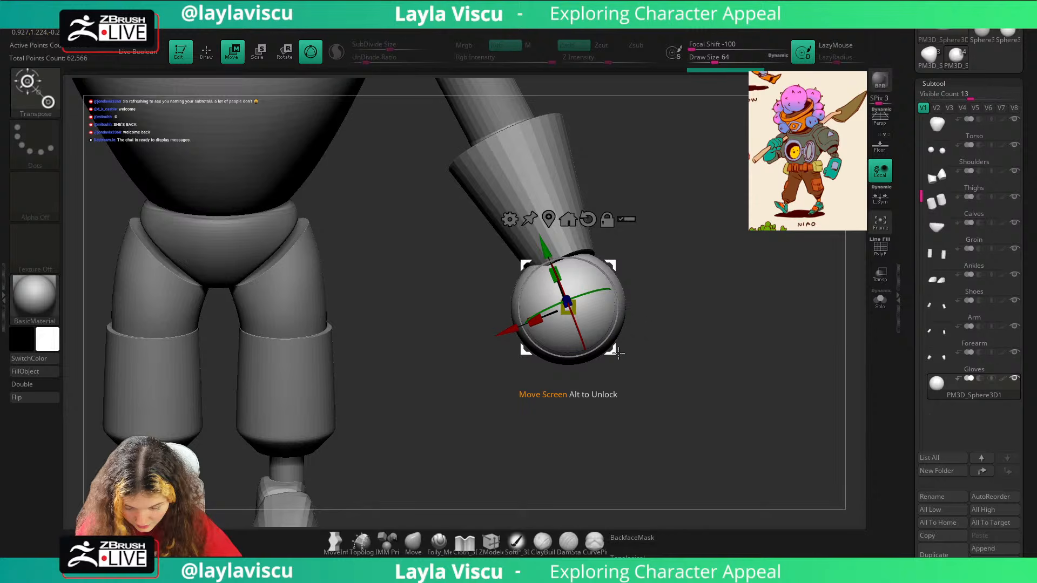
left_click_drag(619, 352, 633, 347)
left_click_drag(548, 315, 563, 309)
Stretch the sphere along the glove's length and nudge its position inside the opening.
right_click_drag(731, 253, 725, 232, "ctrl")
key("q")
right_click_drag(720, 268, 723, 253)
key("shift+f")
key("w")
left_click_drag(584, 238, 584, 209)
left_click_drag(582, 282, 582, 286)
Flatten the exposed end of the sphere along its Y axis and adjust its rotation to form a palm.
key("shift+f")
right_click_drag(728, 182, 715, 192)
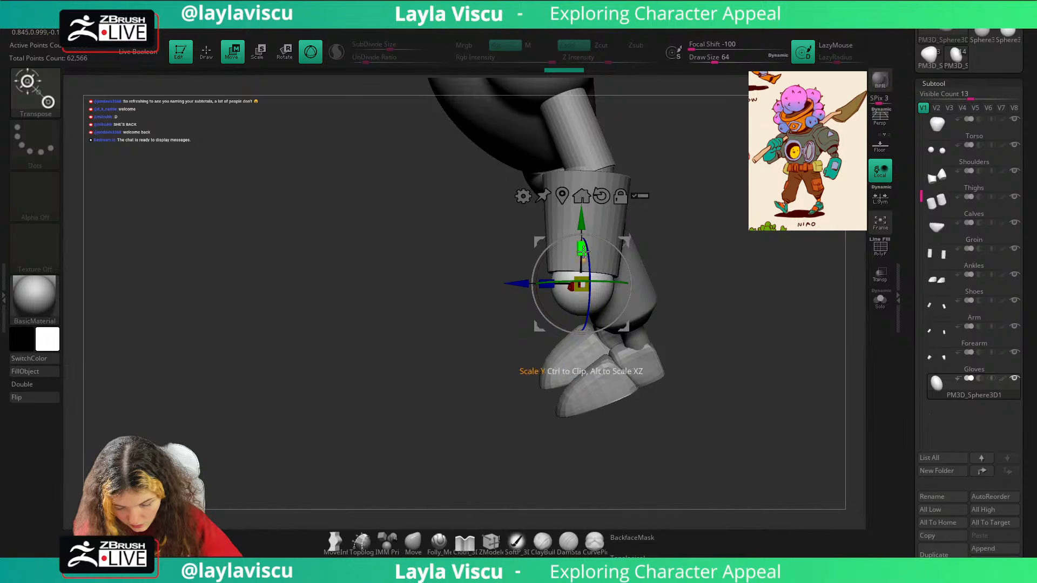
left_click_drag(583, 244, 589, 225)
right_click_drag(662, 232, 640, 236)
key("shift+f")
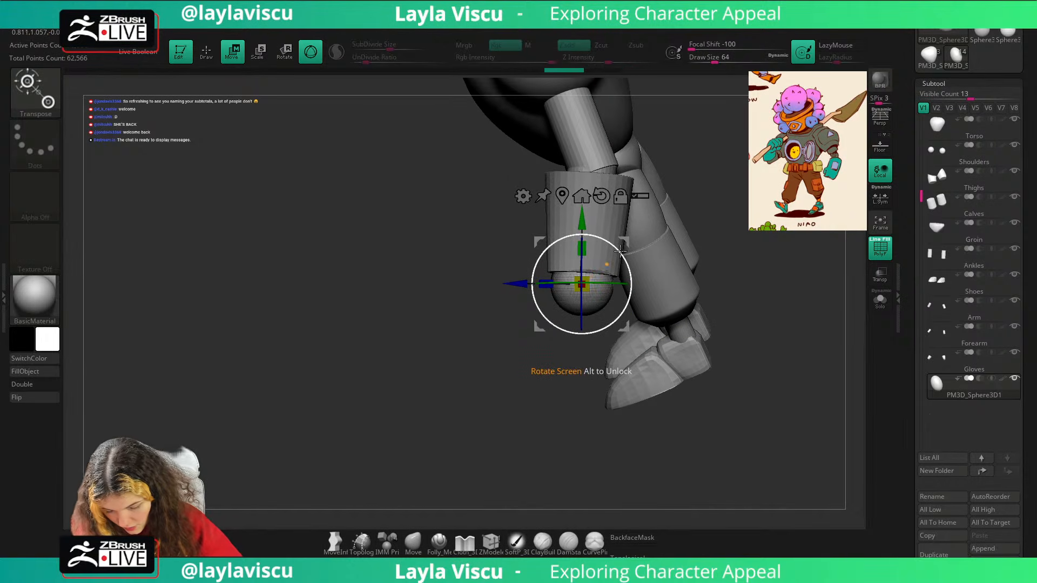
left_click_drag(624, 253, 594, 234)
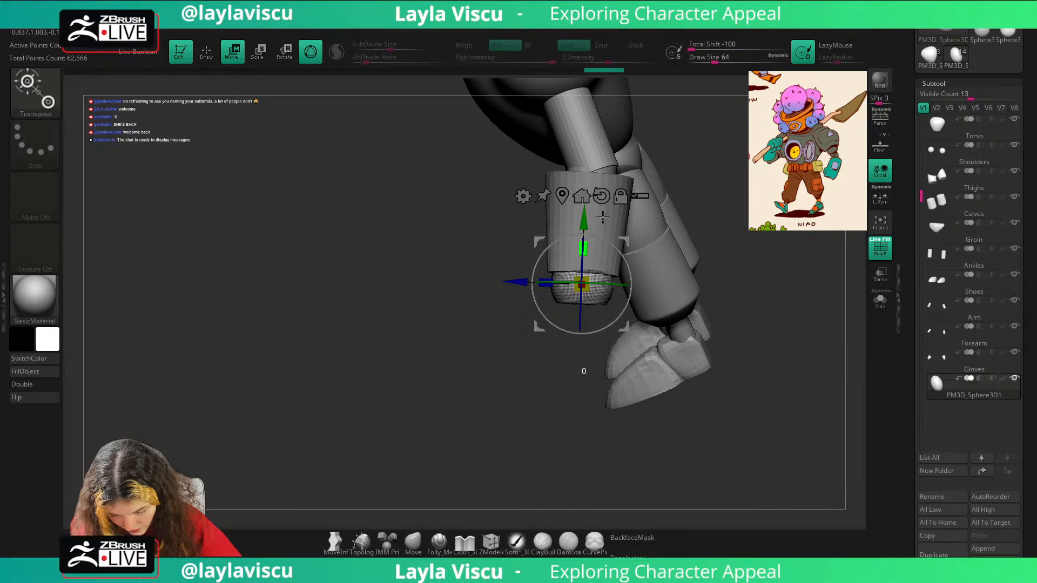
Mirror the palm sphere to the opposite glove.
left_click(413, 542)
key("shift+f")
left_click_drag(549, 327, 610, 329, "shift")
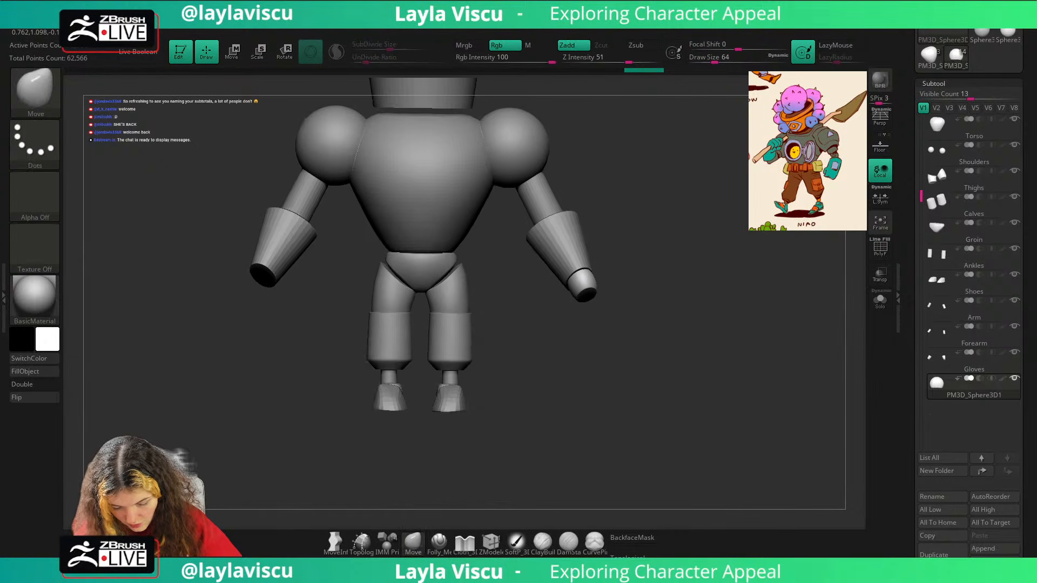
right_click_drag(715, 308, 743, 178, "ctrl")
key("space")
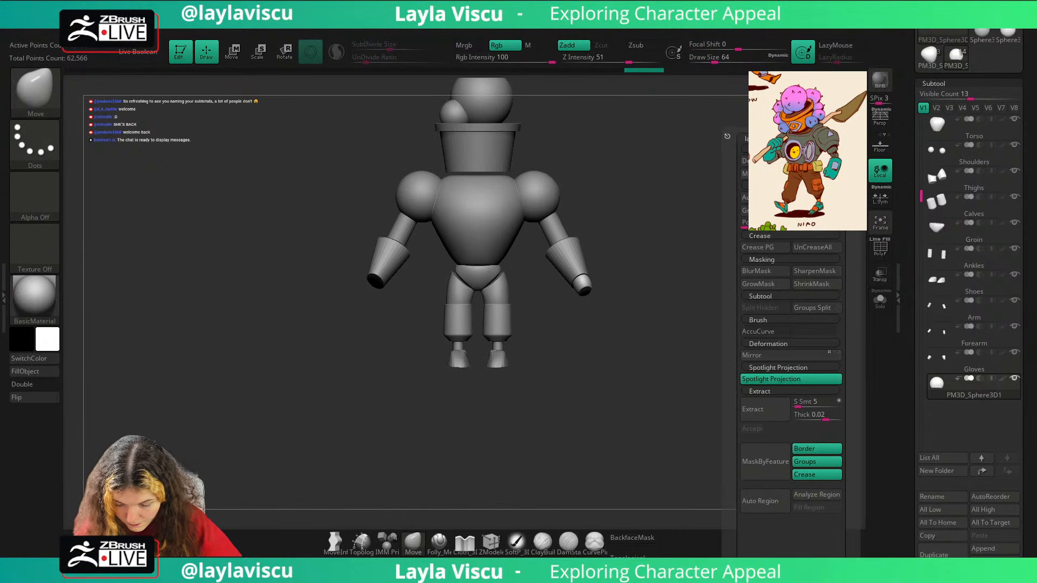
left_click(745, 173)
right_click_drag(665, 263, 667, 146)
right_click_drag(595, 273, 694, 319, "ctrl")
right_click_drag(676, 250, 673, 249)
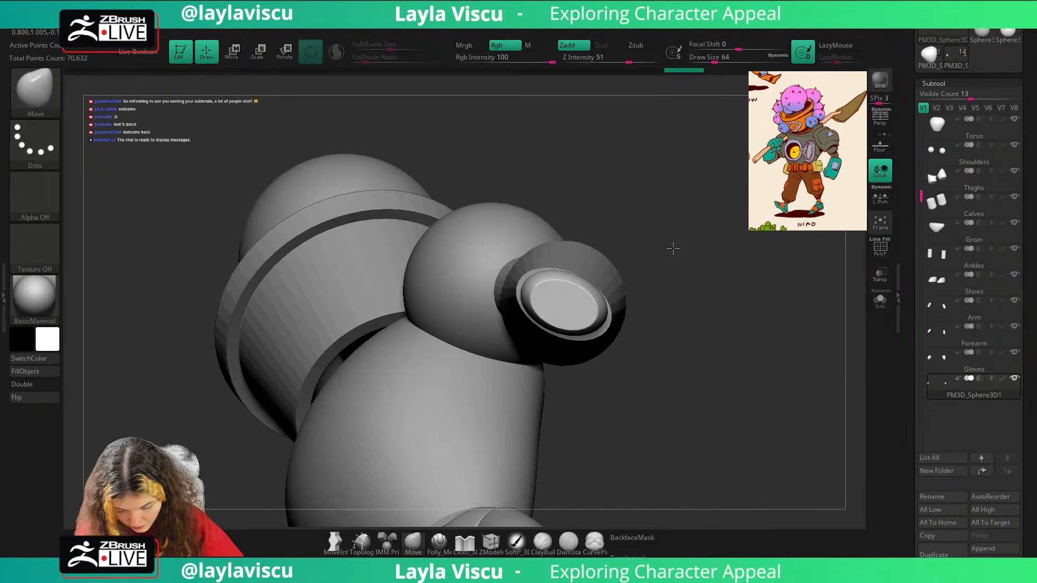
Adjust the palms' placement and rotation with the gizmo to fit within the glove openings.
key("w")
right_click_drag(601, 273, 613, 319, "ctrl")
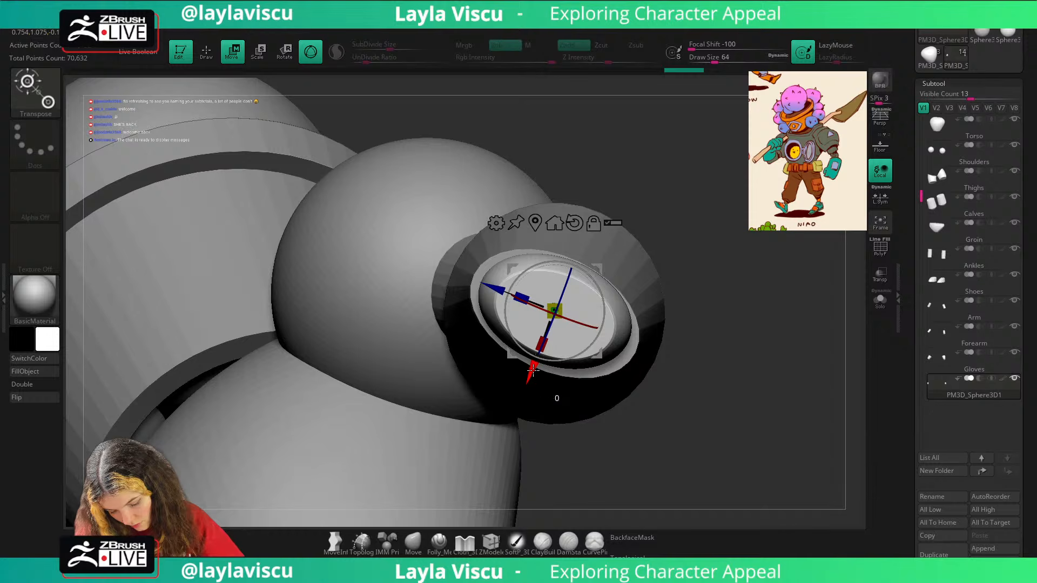
left_click_drag(534, 371, 517, 346)
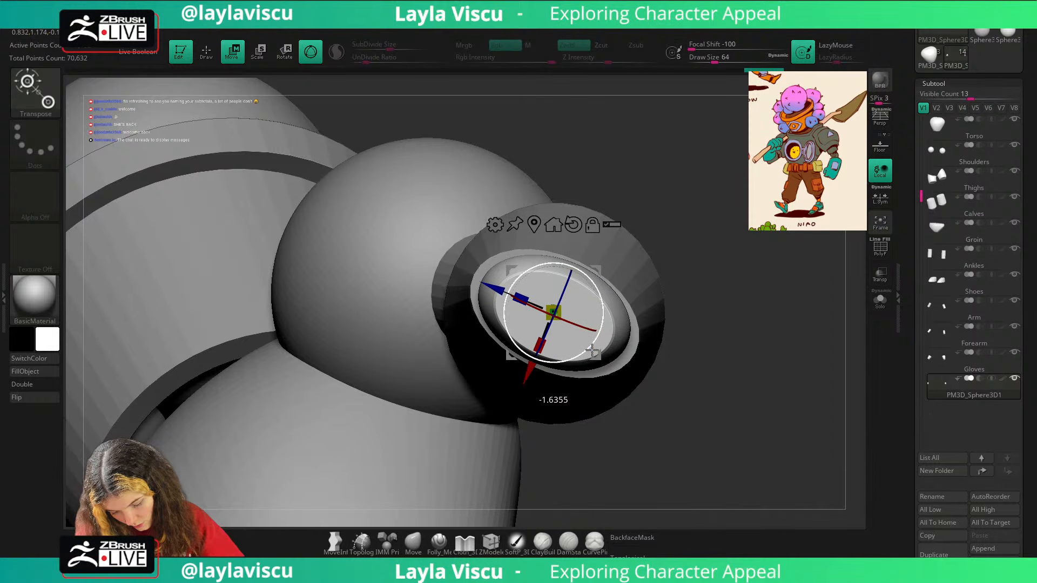
Reshape the palms with the Move brush and smooth their flat ends.
left_click(414, 542)
right_click_drag(648, 335, 643, 243, "ctrl")
right_click_drag(643, 243, 645, 281)
key("s")
left_click_drag(601, 319, 590, 320)
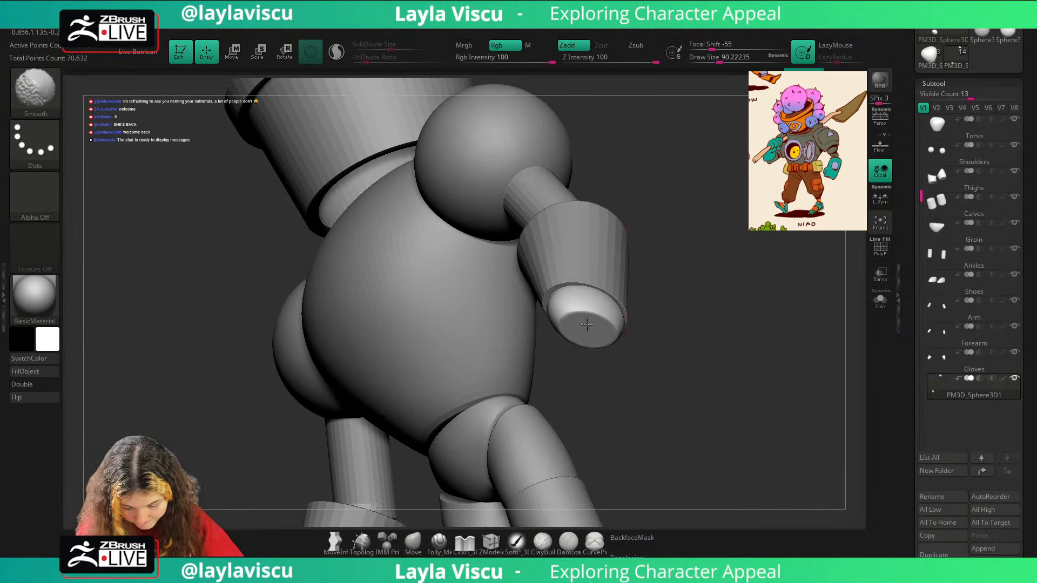
right_click_drag(686, 284, 671, 308, "ctrl")
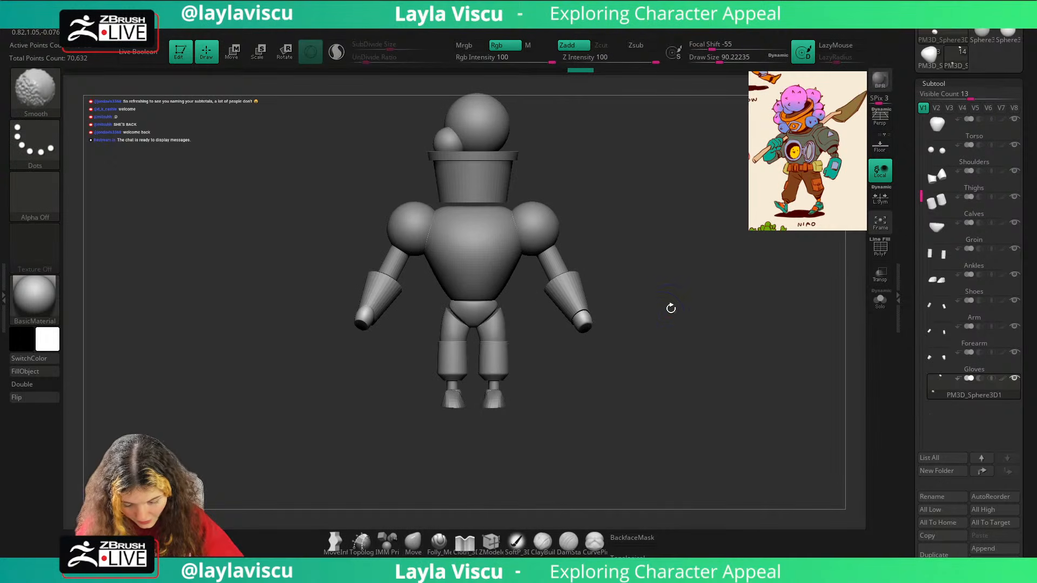
Remesh the palms with ZRemesher at a target polygon count of 1.29117.
key("shift+f")
left_click_drag(1030, 280, 1016, 162)
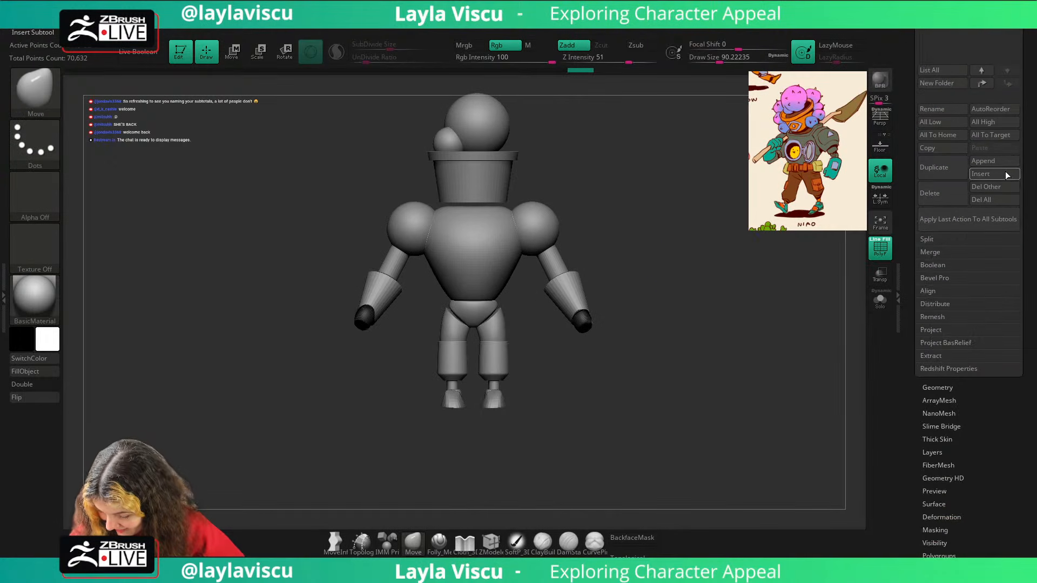
left_click(945, 387)
mouse_move(601, 341)
right_mouse_down("ctrl")
mouse_move(681, 355)
mouse_move(636, 319)
right_mouse_up("ctrl")
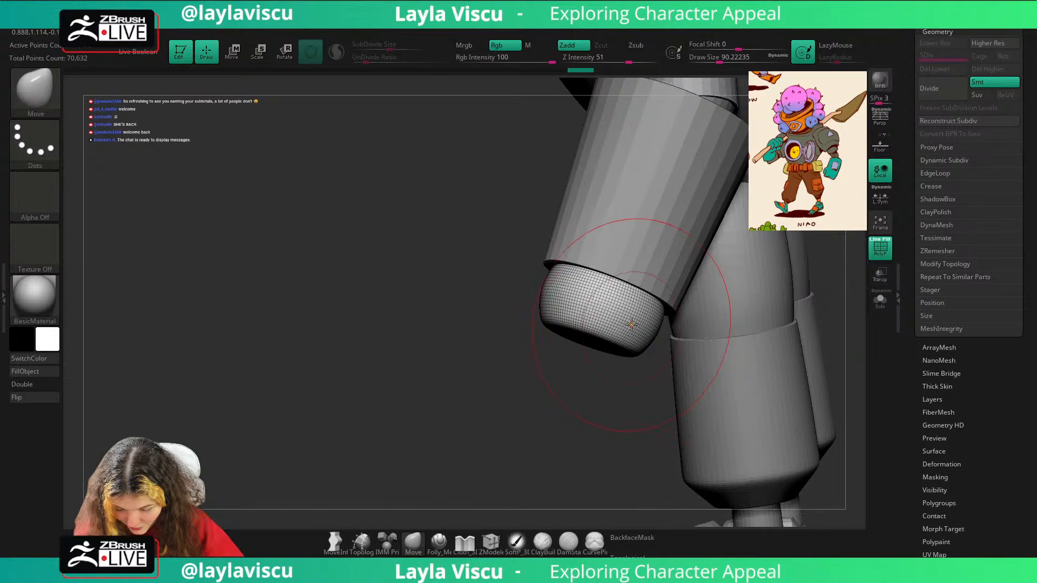
key("s")
left_click_drag(635, 320, 626, 320)
left_click(939, 251)
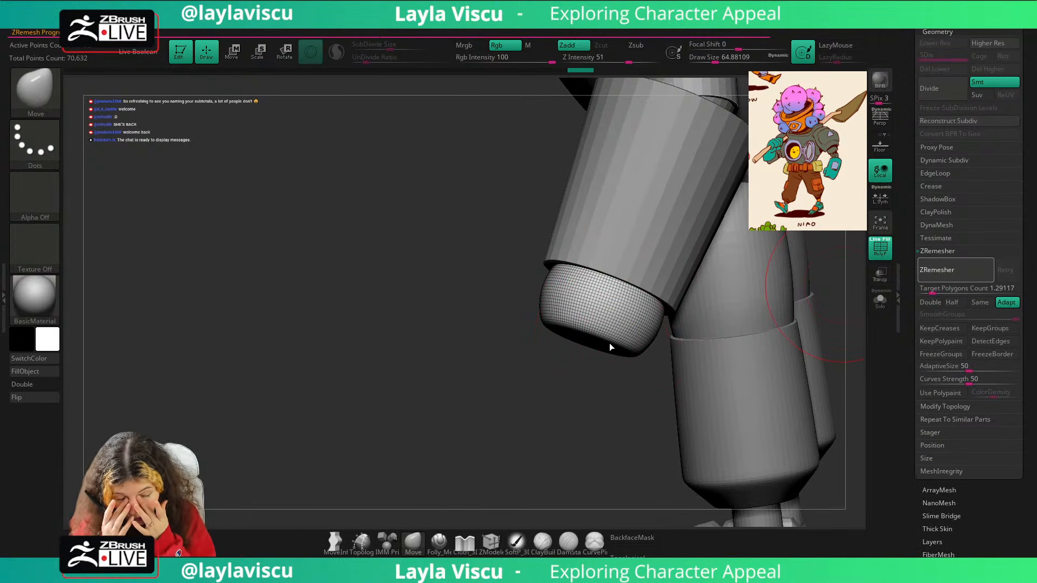
Lower the ZRemesher target polygon count to 0.49925 in stages, remeshing the palms at each stage.
right_click_drag(610, 343, 741, 351)
key("shift+f")
key("shift+f")
left_click_drag(938, 295, 930, 294)
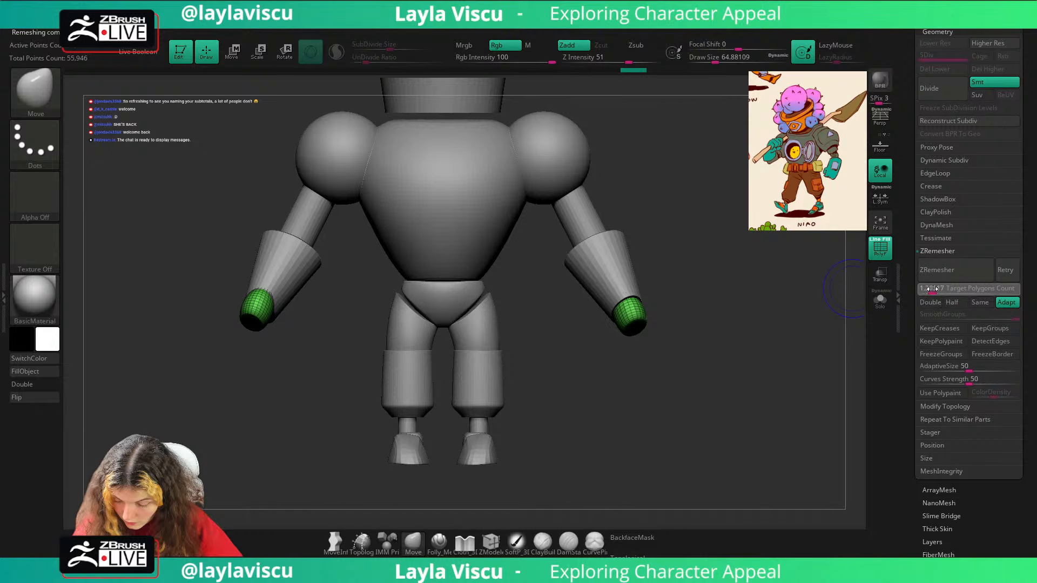
left_click(937, 270)
right_click_drag(745, 320, 857, 297)
left_click_drag(927, 290, 922, 290)
left_click(934, 270)
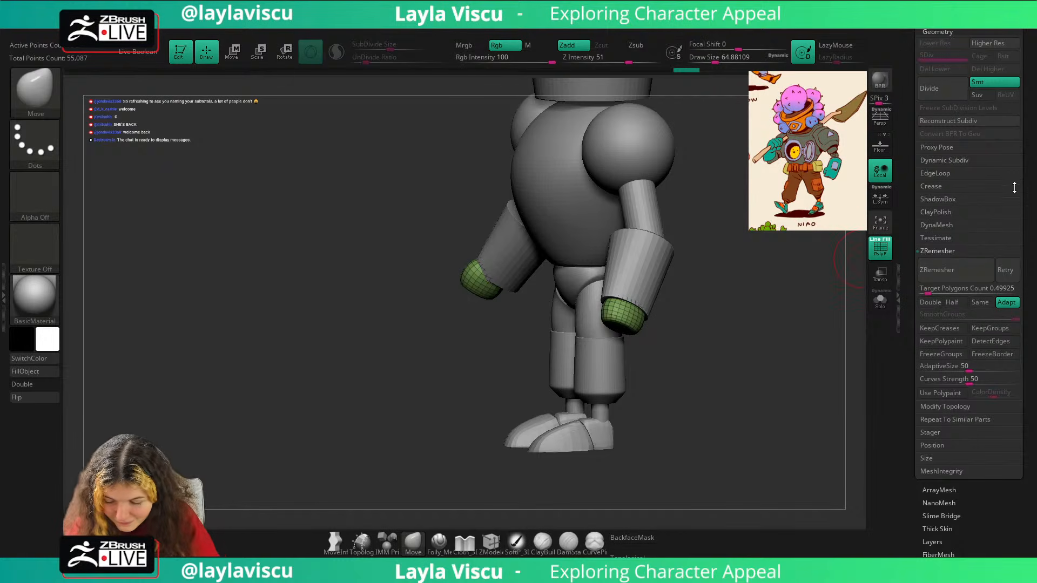
Rename the palm spheres' subtool to Palms.
scroll(1014, 187, "up", 10)
mouse_move(945, 200)
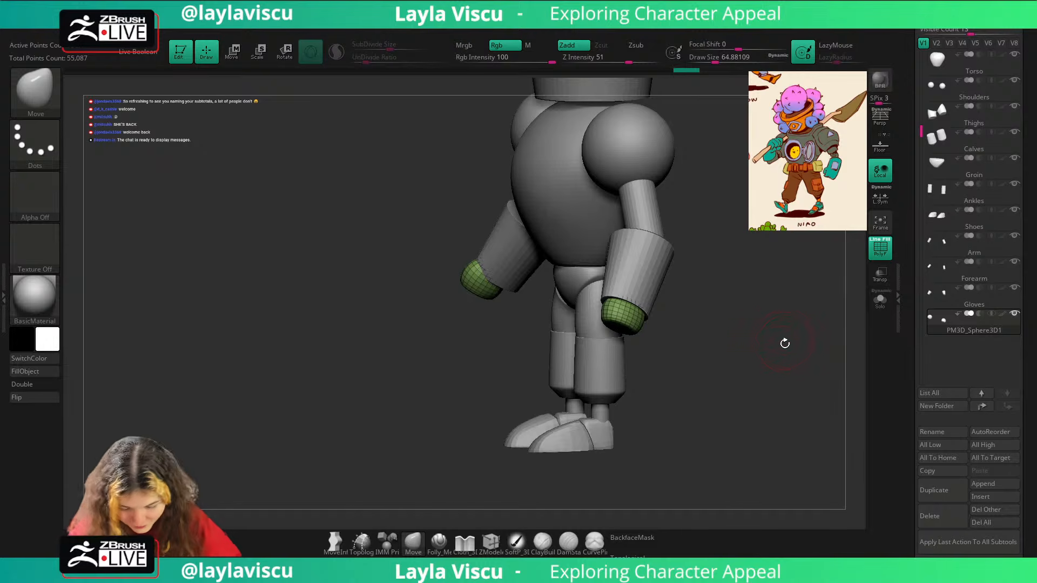
left_click(942, 432)
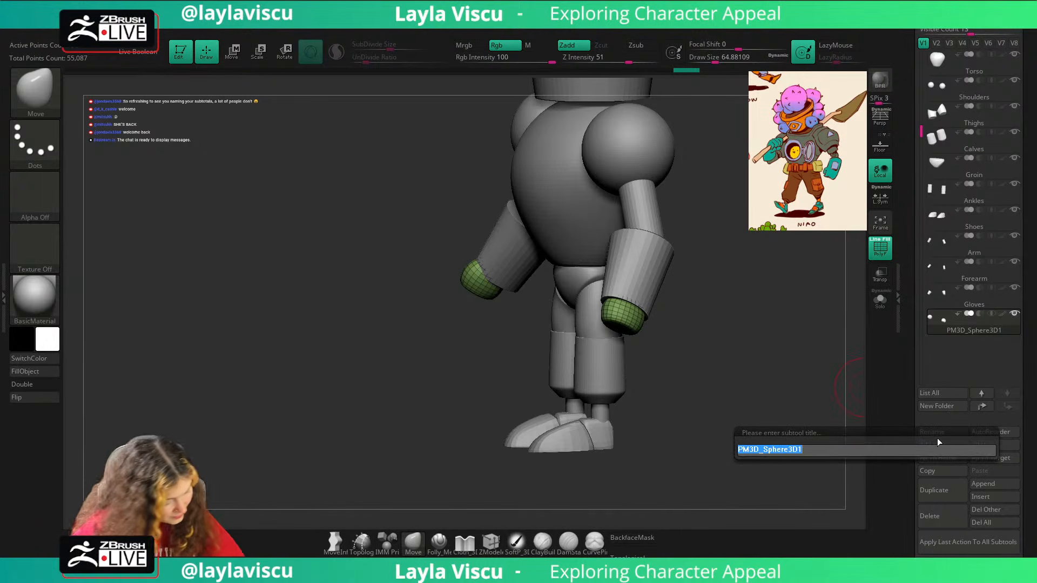
key("BackSpace")
type("Pa")
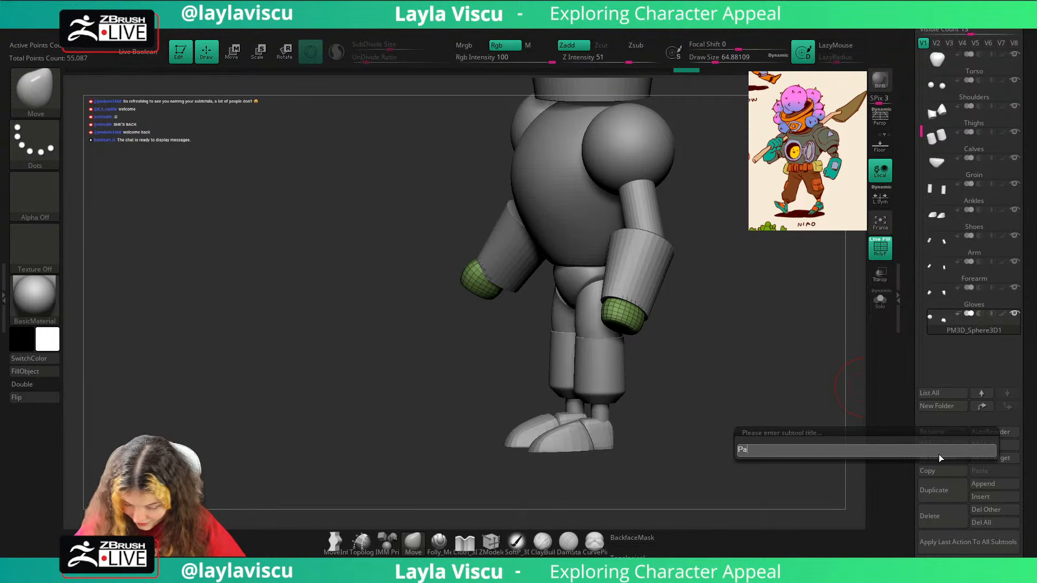
type("lms")
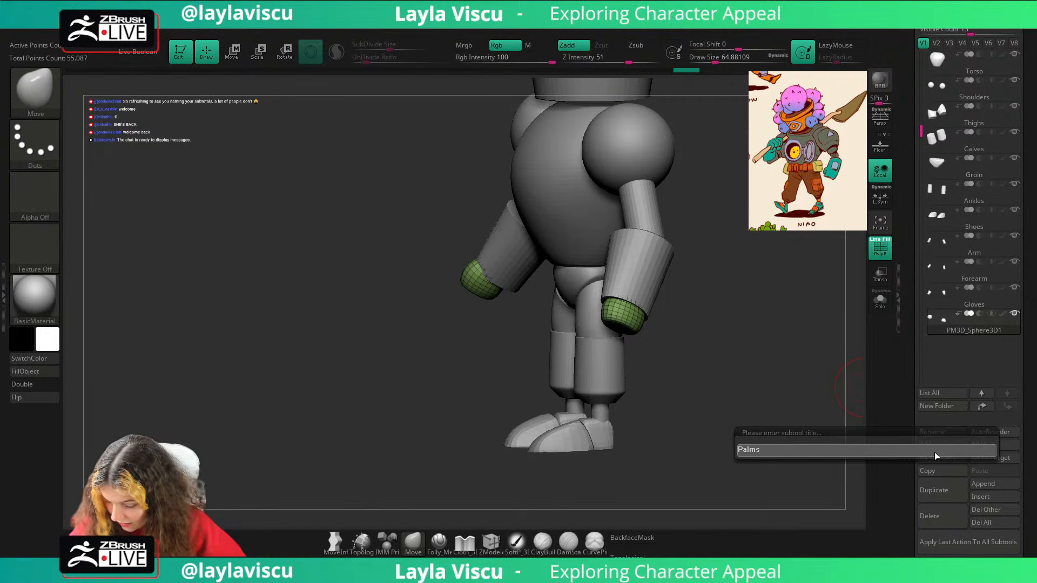
key("Return")
Check how the palm sits in the glove opening and turn off the wireframe display.
left_click_drag(920, 118, 915, 144)
mouse_move(986, 80)
left_click_drag(815, 405, 809, 442)
key("shift+f")
key("w")
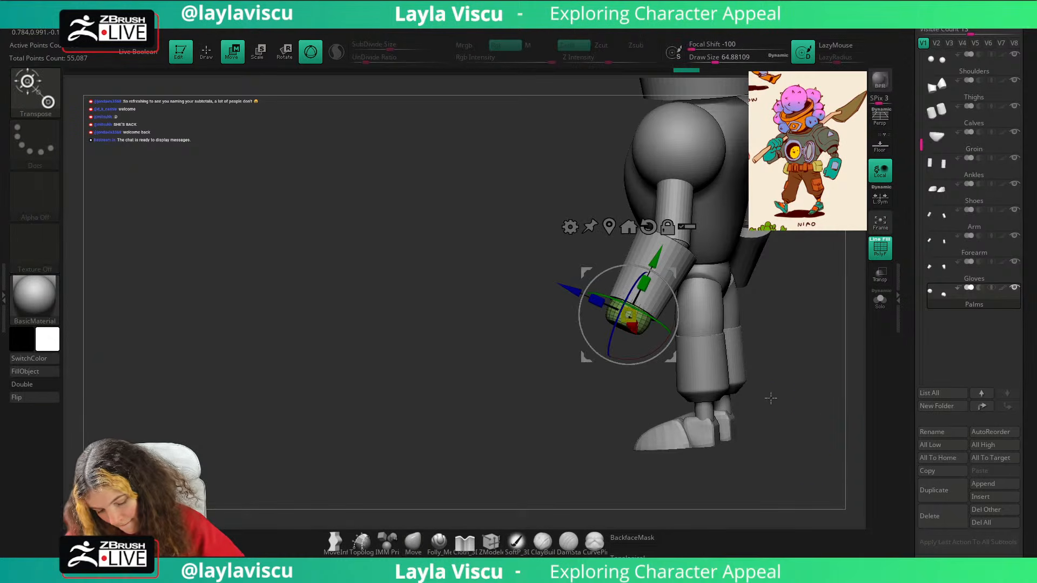
mouse_move(661, 400)
left_mouse_down("alt")
mouse_move(623, 398)
mouse_move(662, 413)
left_mouse_up("alt")
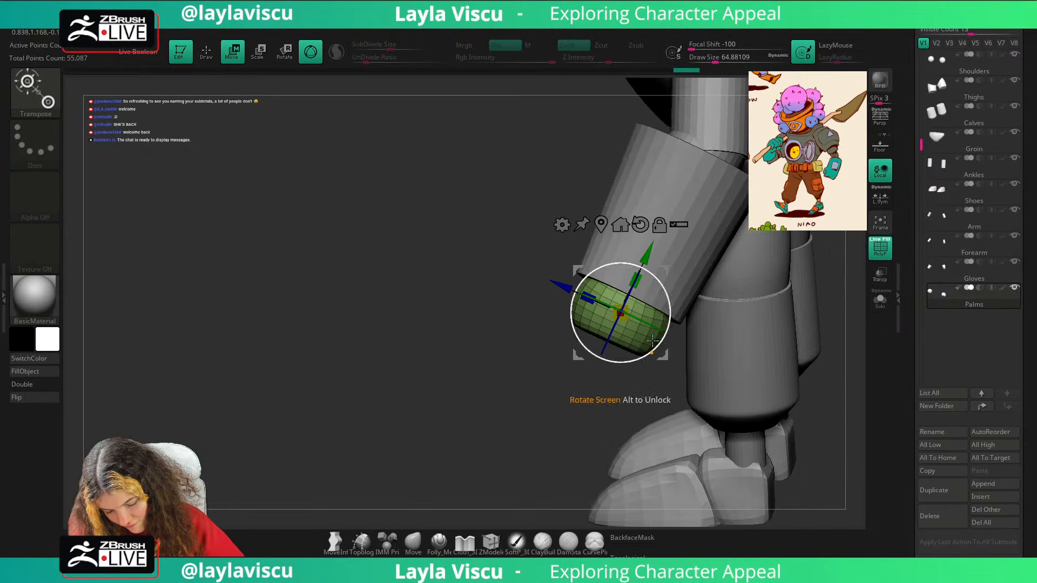
left_click_drag(652, 252, 660, 236, "alt")
left_click(415, 544)
key("shift+f")
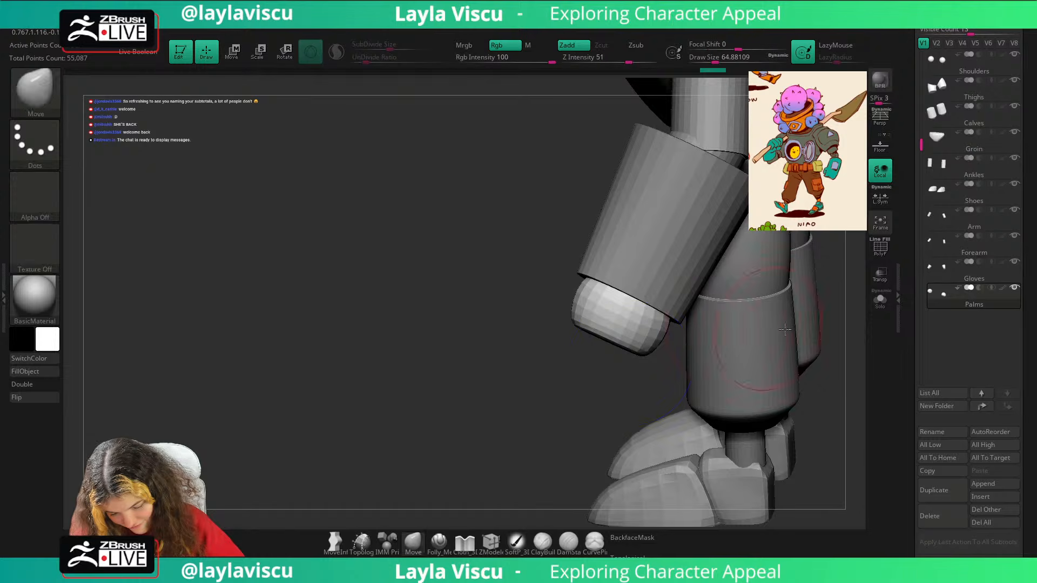
mouse_move(793, 335)
left_mouse_down("alt")
mouse_move(801, 284)
mouse_move(819, 339)
mouse_move(755, 329)
mouse_move(740, 254)
mouse_move(697, 297)
left_mouse_up("alt")
Mirror the palm across the body so both hands match.
key("space")
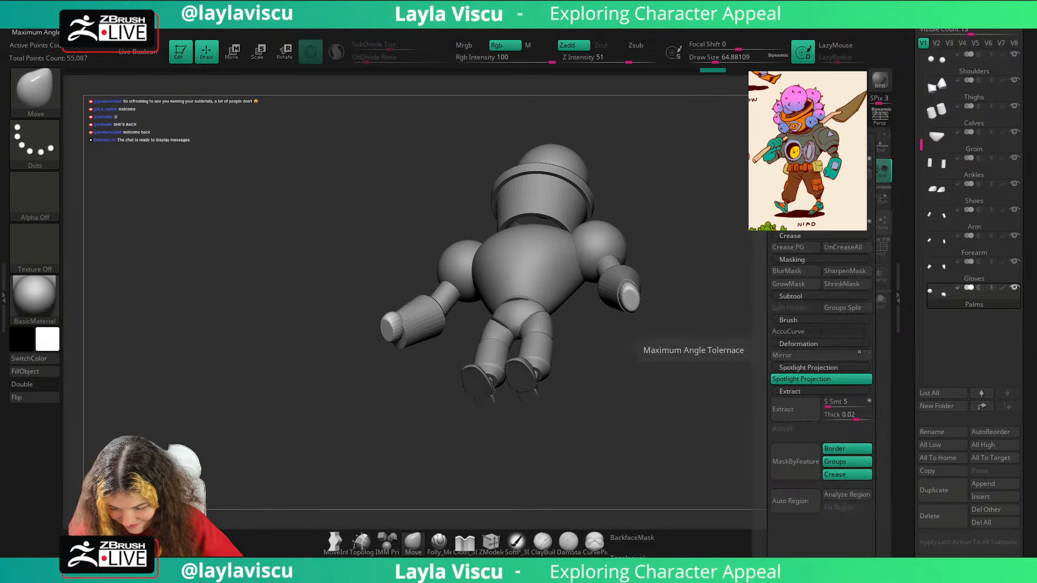
left_click(810, 174)
key("ctrl+z")
key("space")
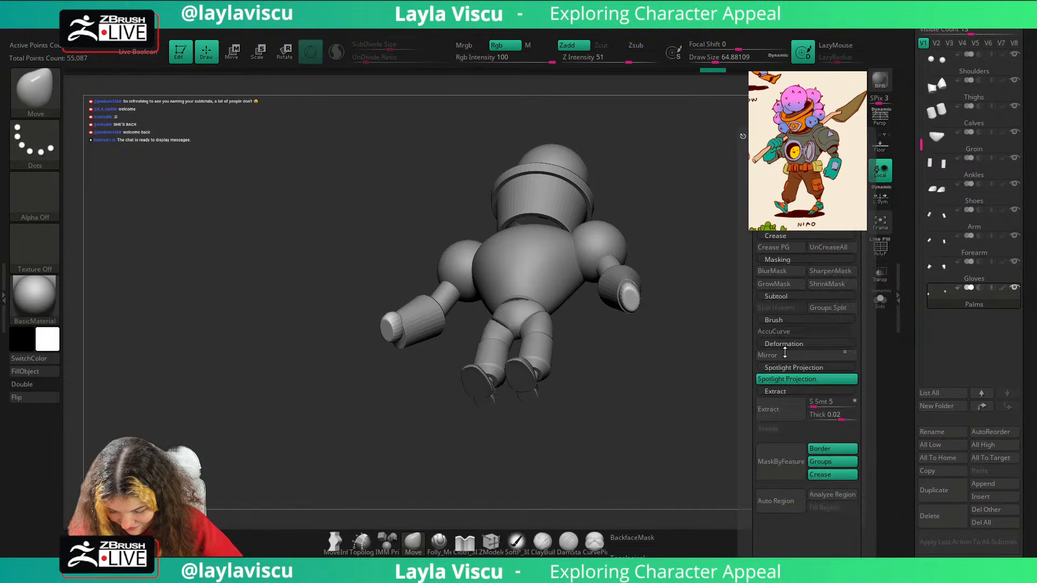
left_click(784, 354)
Examine the arms, gloves and palms on the whole figure from the front and from an angle.
mouse_move(630, 289)
left_mouse_down()
mouse_move(710, 317)
mouse_move(724, 341)
left_mouse_up()
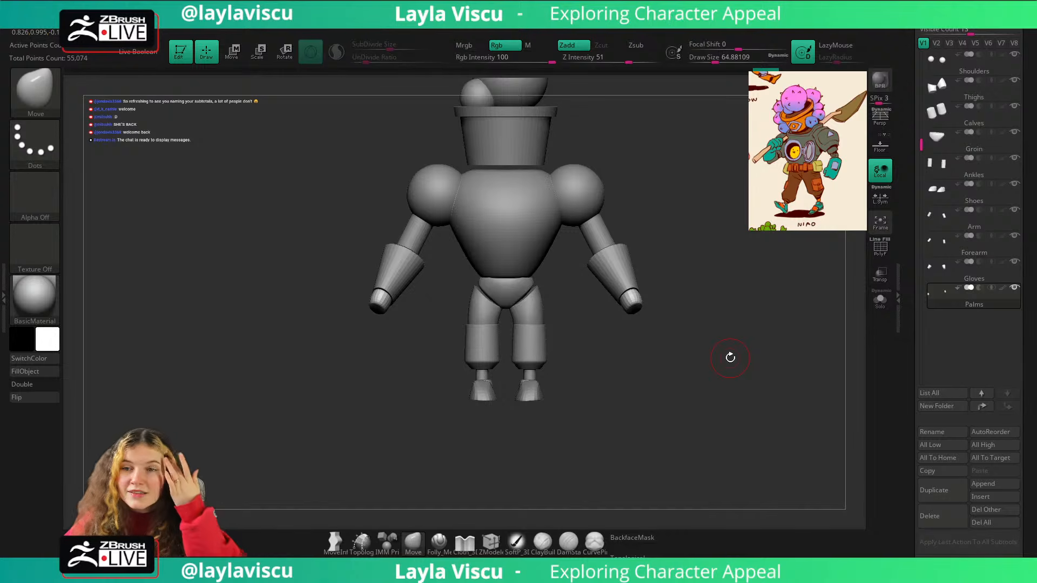
right_click_drag(661, 285, 676, 321, "ctrl")
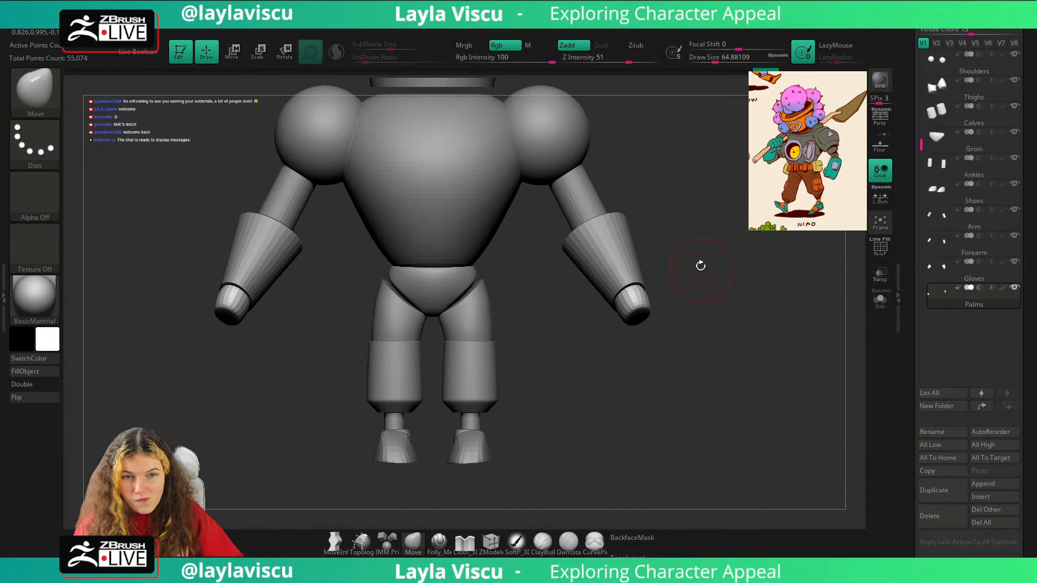
mouse_move(699, 264)
right_mouse_down("alt")
mouse_move(734, 305)
mouse_move(786, 301)
mouse_move(760, 315)
mouse_move(795, 334)
mouse_move(770, 301)
right_mouse_up("alt")
key("shift+f")
key("shift+f")
right_click_drag(770, 300, 491, 380)
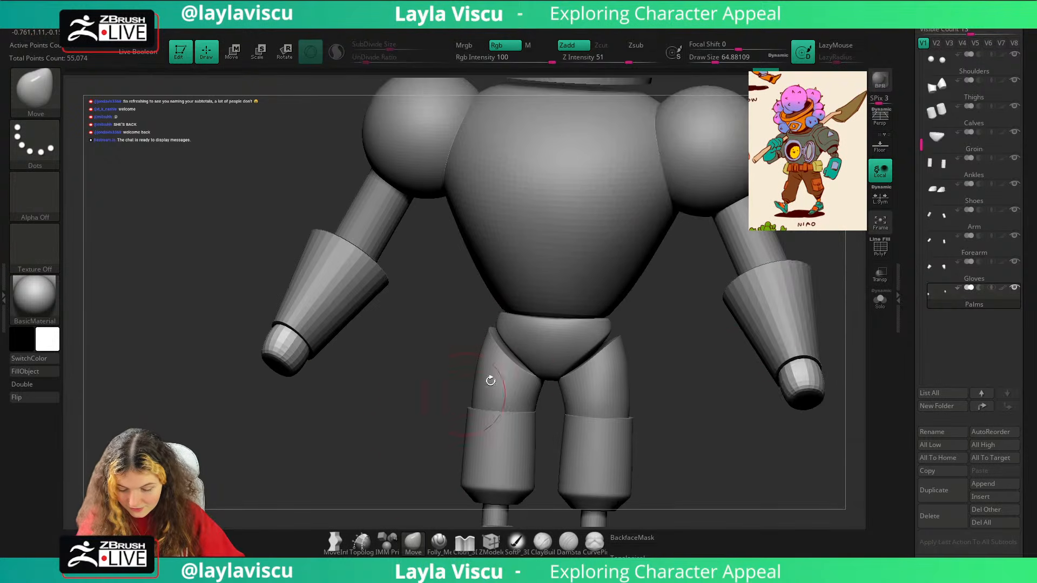
right_click_drag(805, 318, 749, 251, "shift")
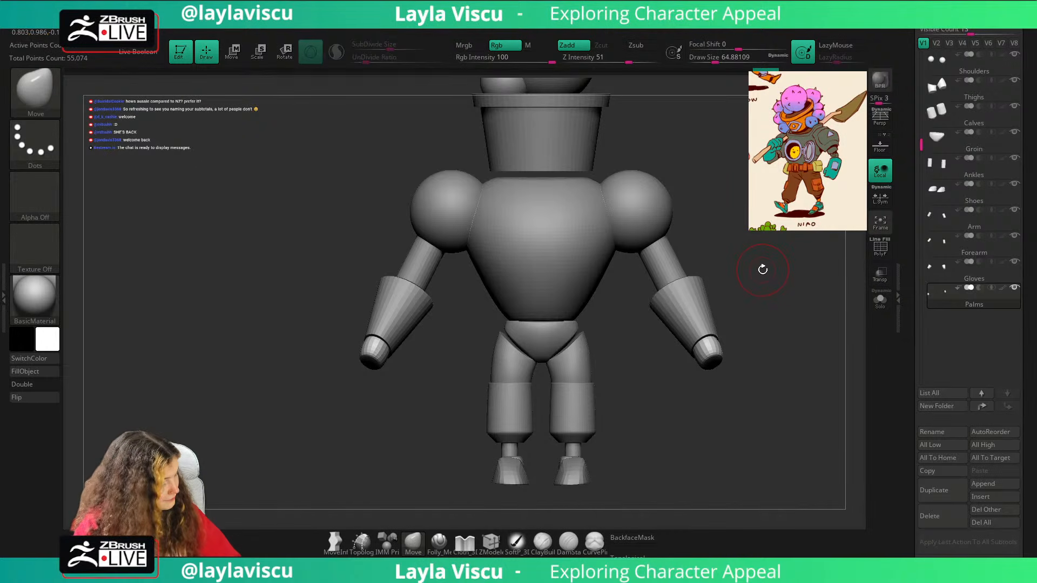
Readjust the palm inside the glove opening and mirror it to the other hand again.
left_click_drag(763, 272, 721, 216)
right_click_drag(660, 329, 663, 373, "ctrl")
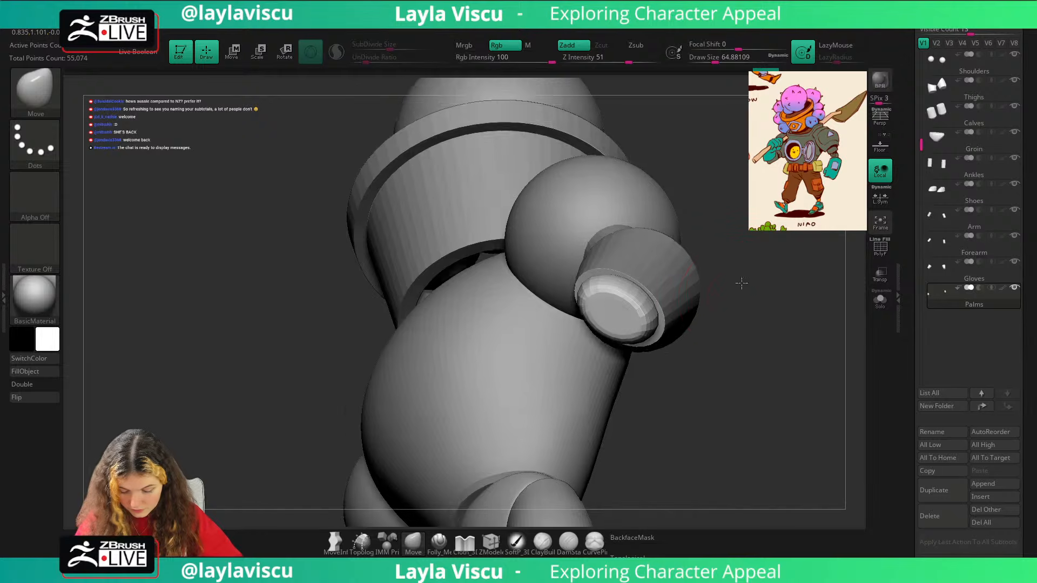
left_click_drag(743, 283, 724, 267)
key("w")
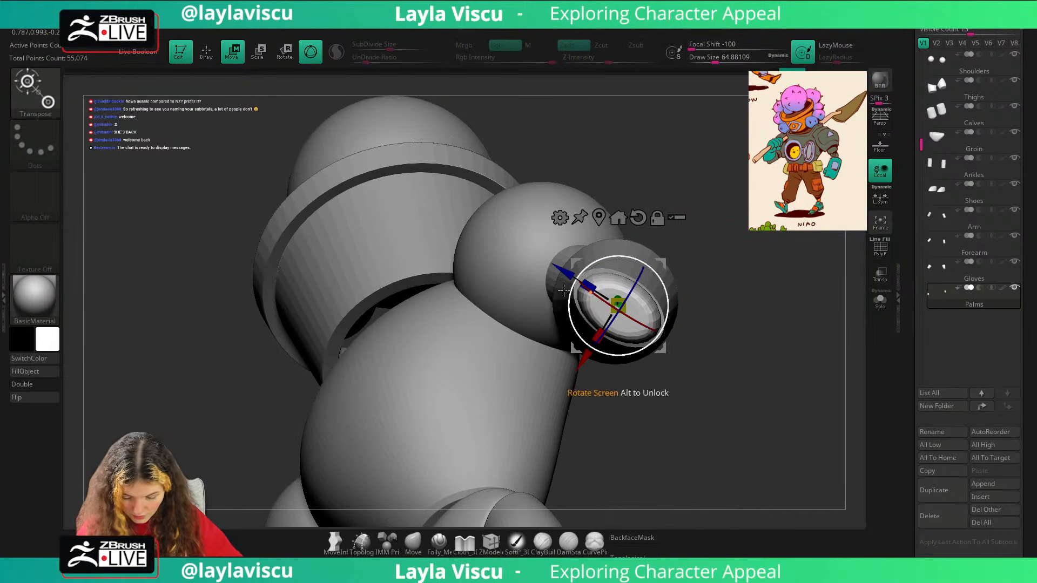
left_click(410, 550)
mouse_move(761, 324)
left_mouse_down()
mouse_move(721, 258)
mouse_move(744, 329)
left_mouse_up()
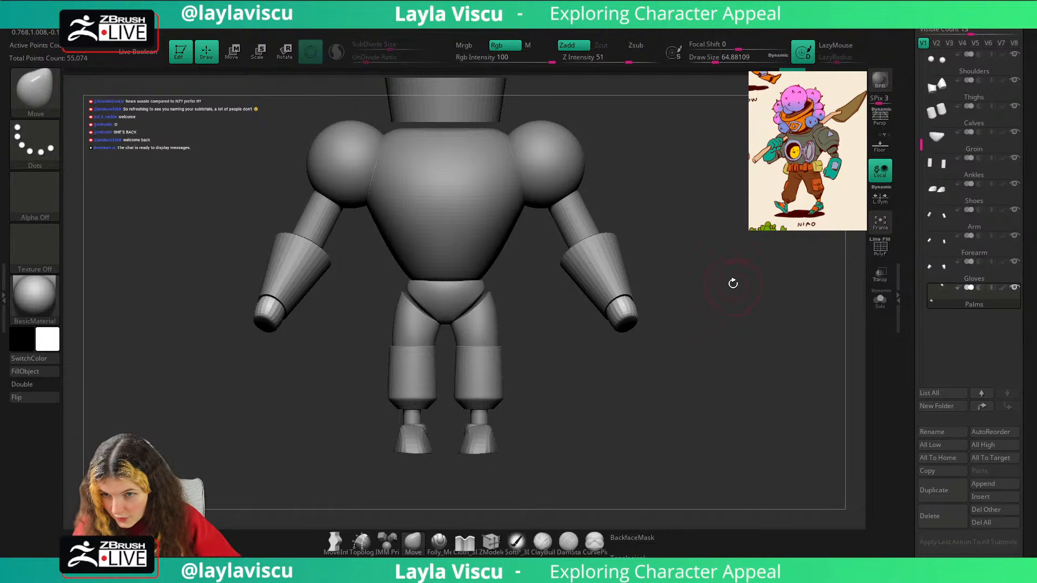
left_click_drag(700, 223, 736, 294, "alt")
right_click_drag(737, 327, 732, 299, "ctrl")
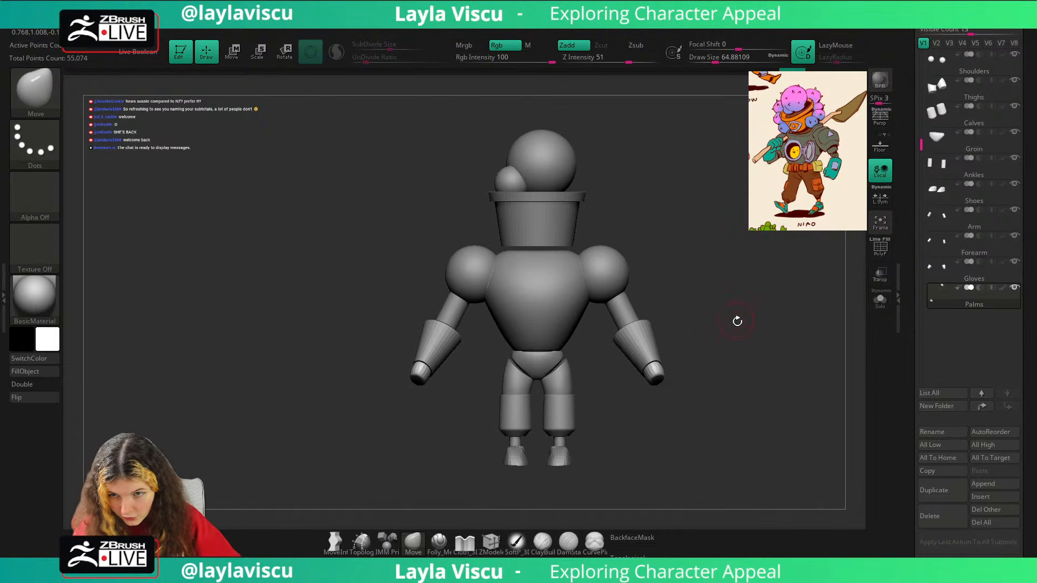
mouse_move(754, 328)
left_mouse_down("alt")
mouse_move(726, 291)
mouse_move(711, 294)
mouse_move(718, 304)
mouse_move(711, 273)
mouse_move(731, 200)
mouse_move(728, 318)
left_mouse_up("alt")
key("space")
left_click(736, 181)
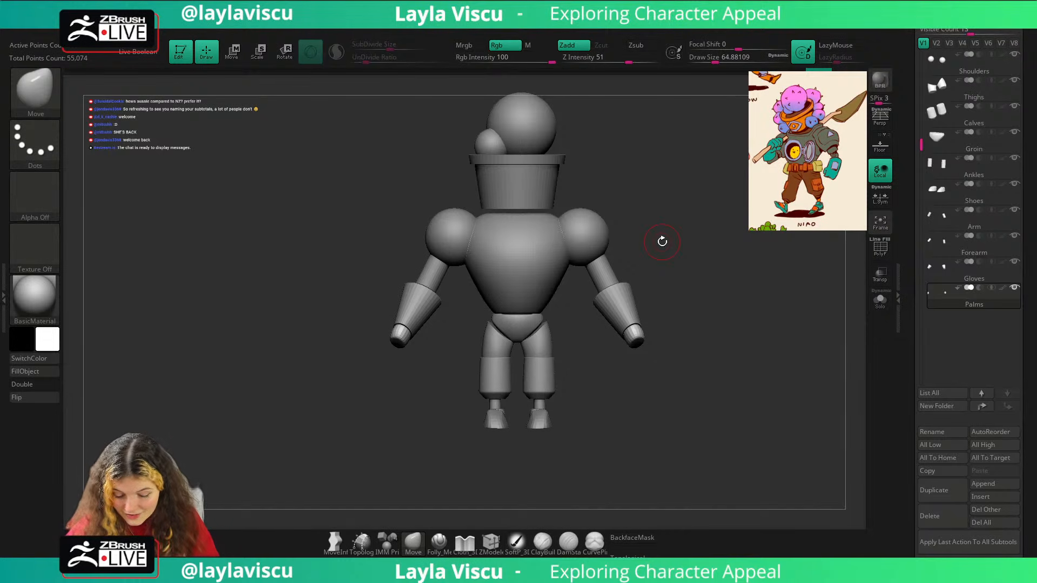
Nudge the palm slightly inside the glove with the transform gizmo and switch back to the Move brush.
left_click_drag(663, 241, 731, 262)
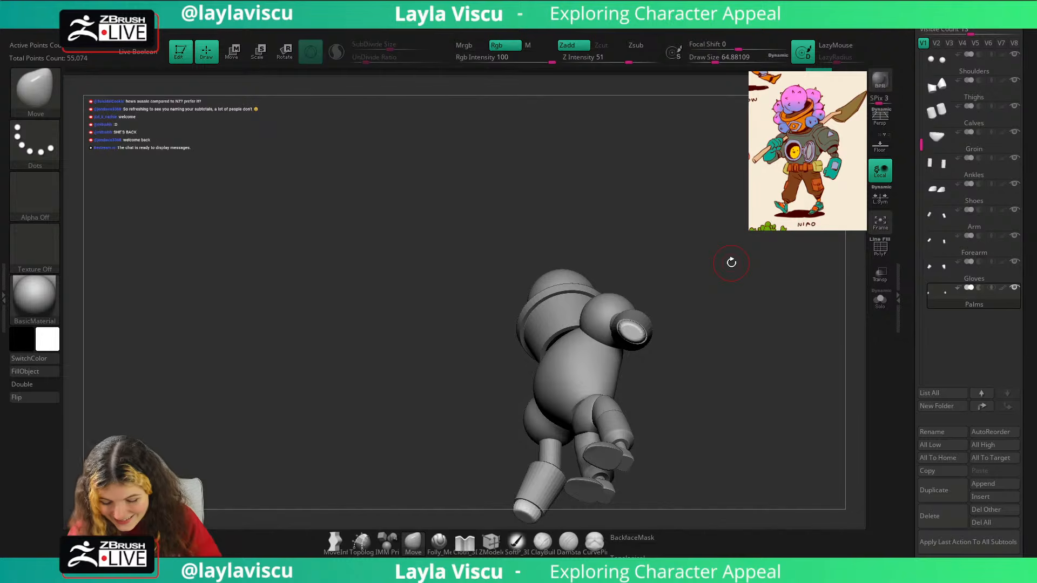
mouse_move(715, 311)
right_mouse_down()
mouse_move(679, 389)
mouse_move(673, 432)
mouse_move(713, 322)
right_mouse_up()
key("w")
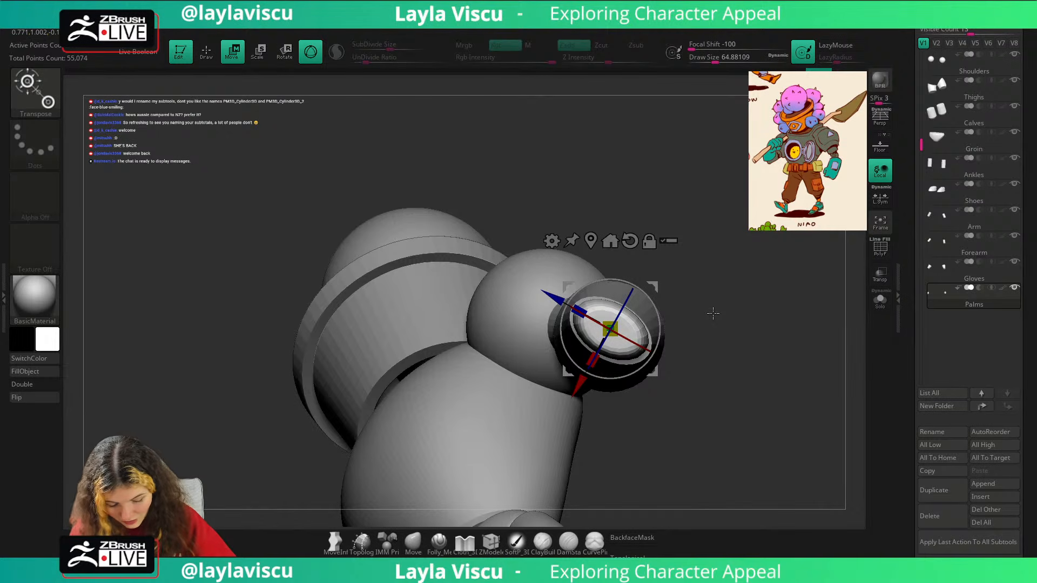
left_click(414, 542)
key("w")
left_click_drag(583, 389, 582, 391)
left_click(438, 545)
mouse_move(691, 290)
right_mouse_down("shift")
mouse_move(751, 371)
mouse_move(701, 296)
mouse_move(695, 313)
mouse_move(681, 306)
mouse_move(713, 313)
right_mouse_up("shift")
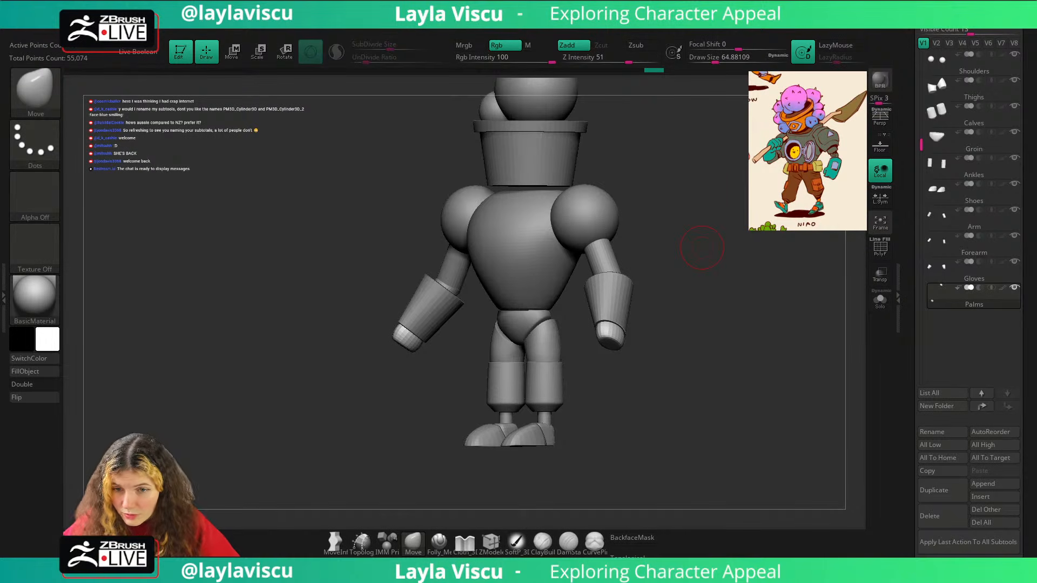
right_click_drag(719, 284, 747, 251)
Show the document settings and expand the ZAppLink Properties with the saved view options.
left_click_drag(1026, 128, 1029, 198)
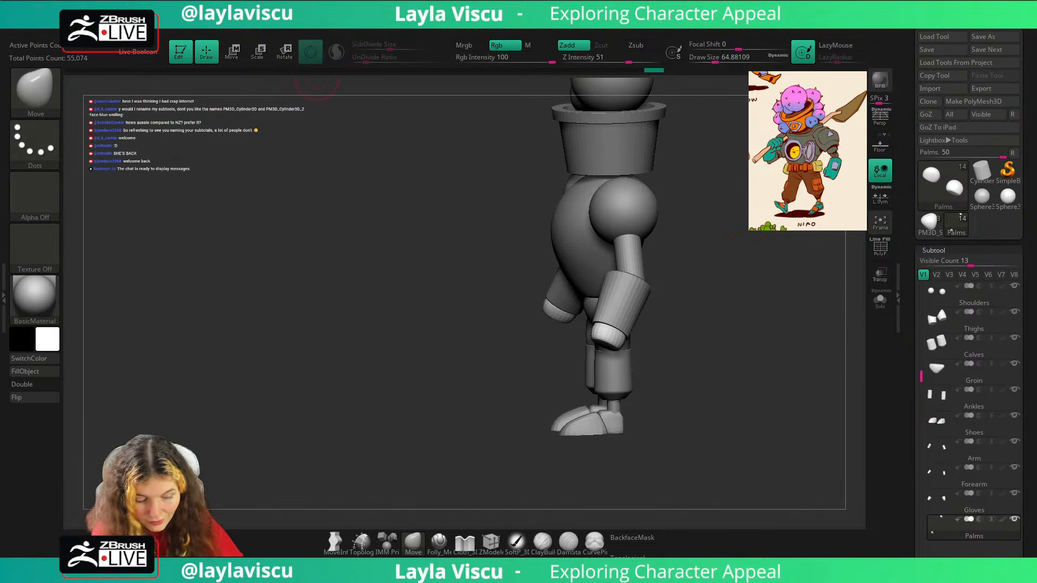
left_click(107, 34)
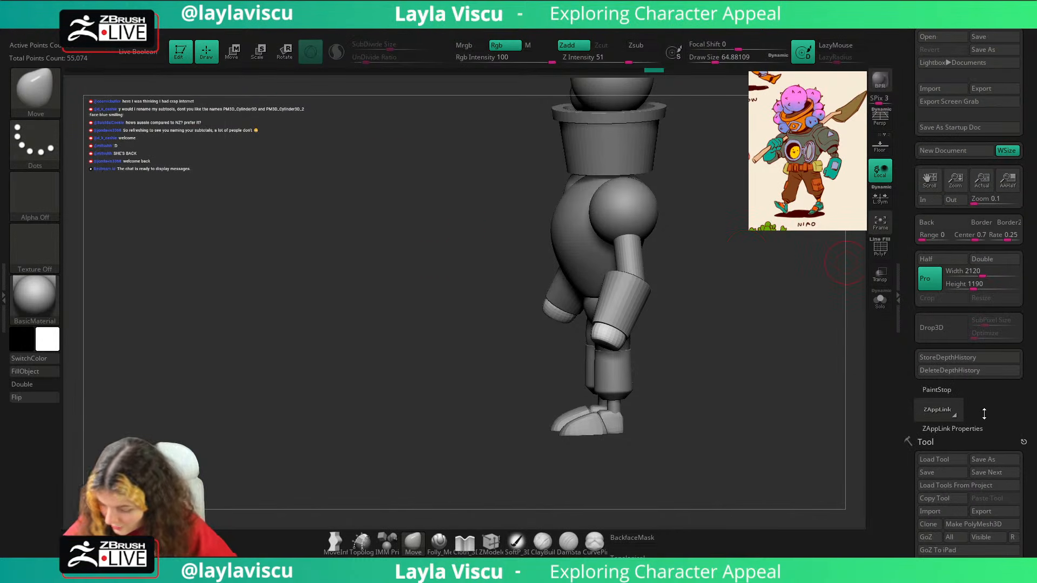
left_click(973, 428)
scroll(967, 414, "down", 5)
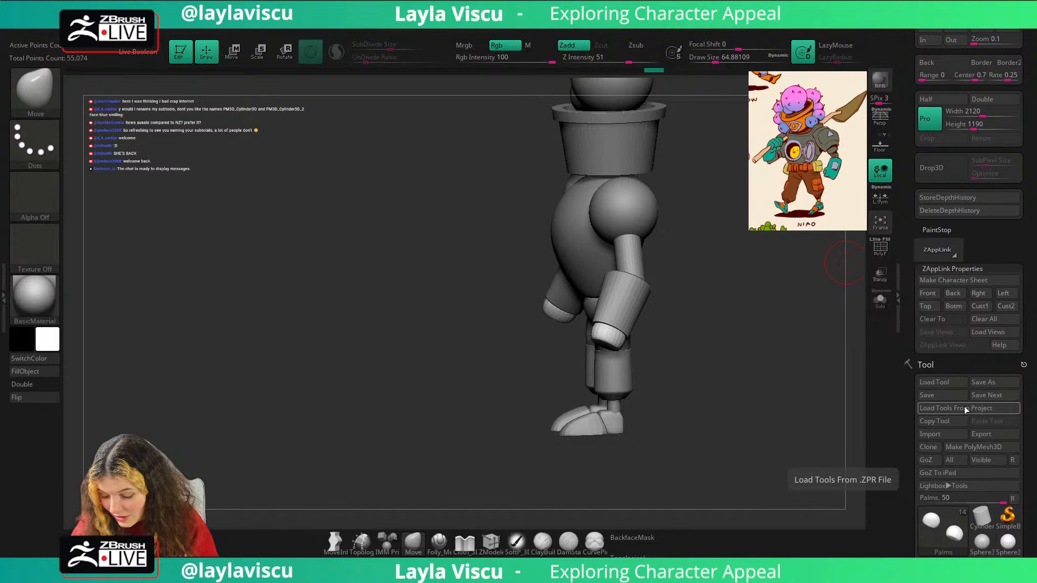
Review the named subtools in the list from Plant down to Palms.
scroll(1035, 313, "down", 10)
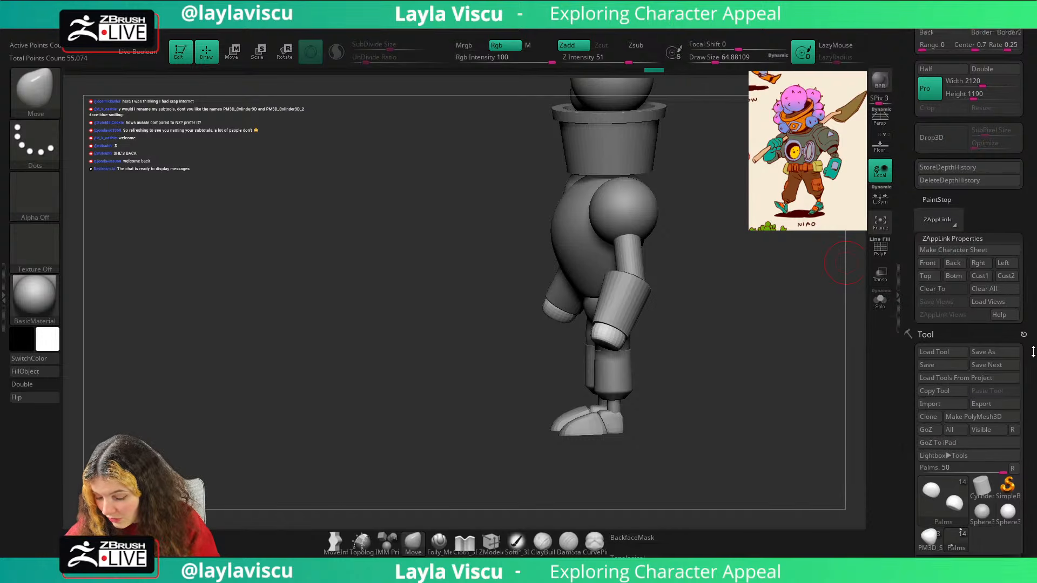
scroll(1034, 323, "down", 3)
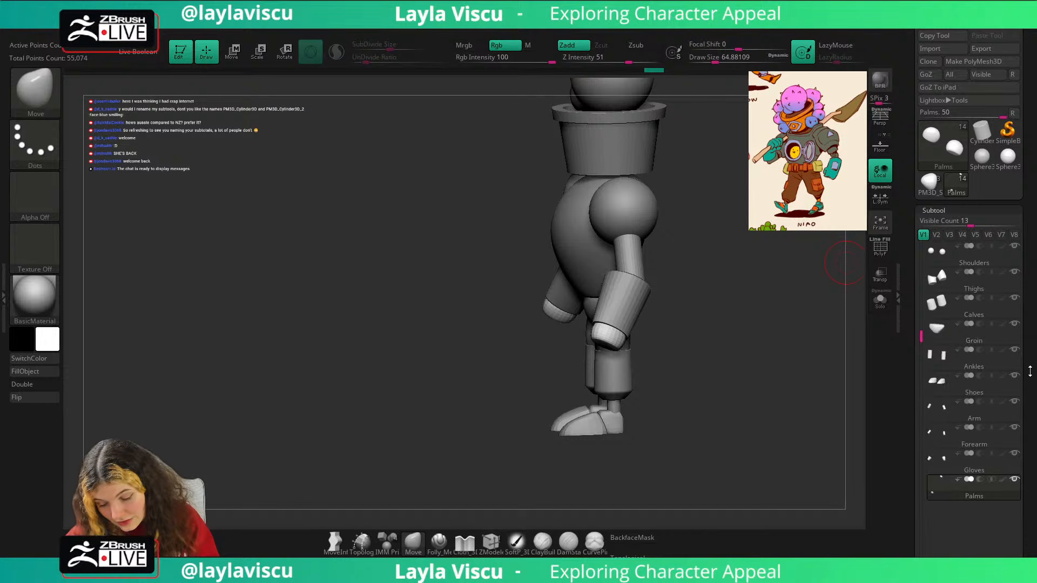
scroll(1030, 371, "up", 1)
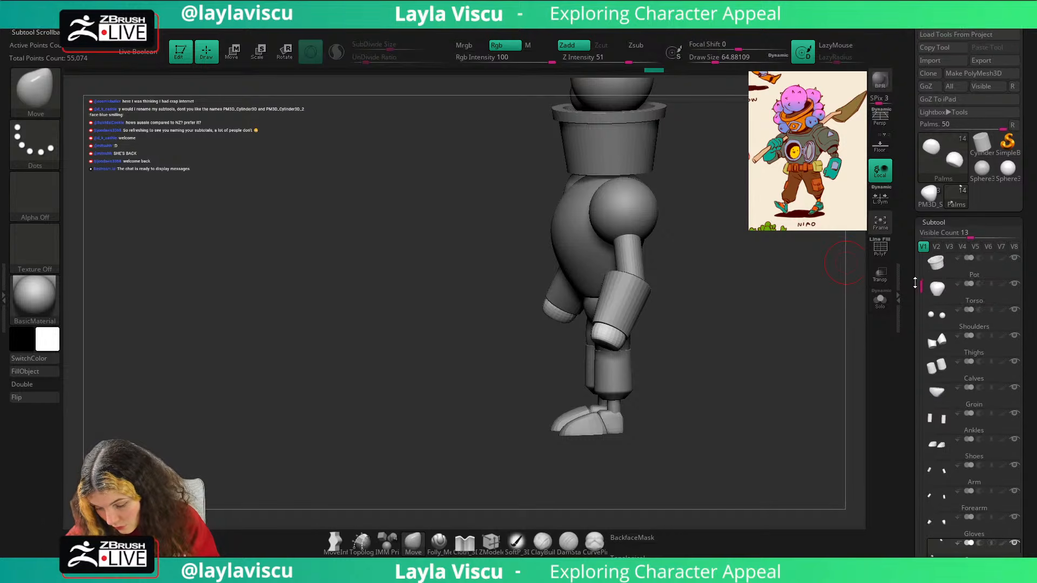
mouse_move(915, 284)
left_mouse_down()
mouse_move(921, 261)
mouse_move(921, 275)
left_mouse_up()
mouse_move(973, 350)
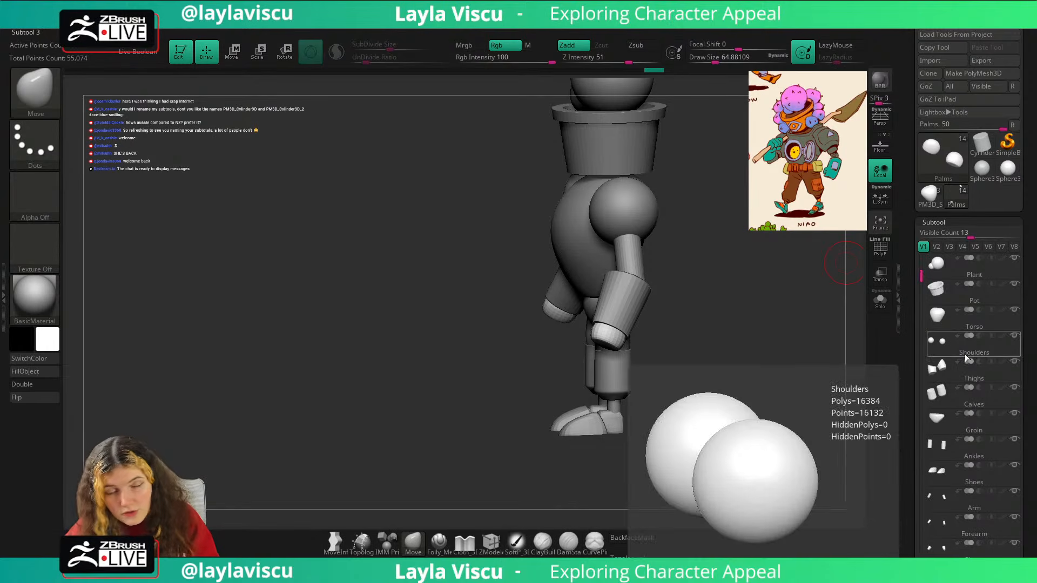
mouse_move(921, 276)
left_mouse_down()
mouse_move(922, 259)
mouse_move(922, 341)
mouse_move(921, 259)
mouse_move(921, 278)
left_mouse_up()
mouse_move(954, 296)
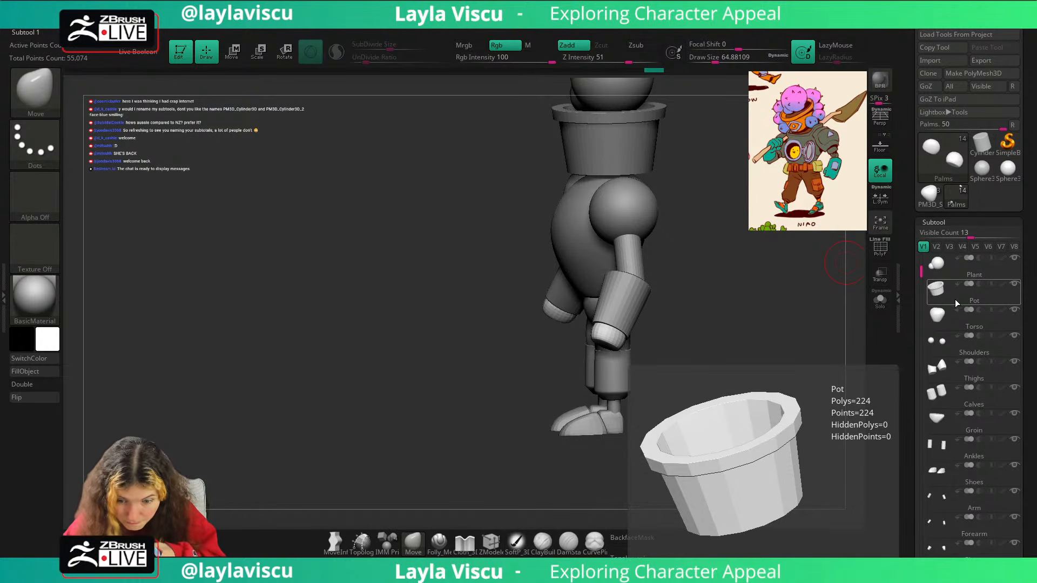
left_click_drag(1030, 400, 1029, 255)
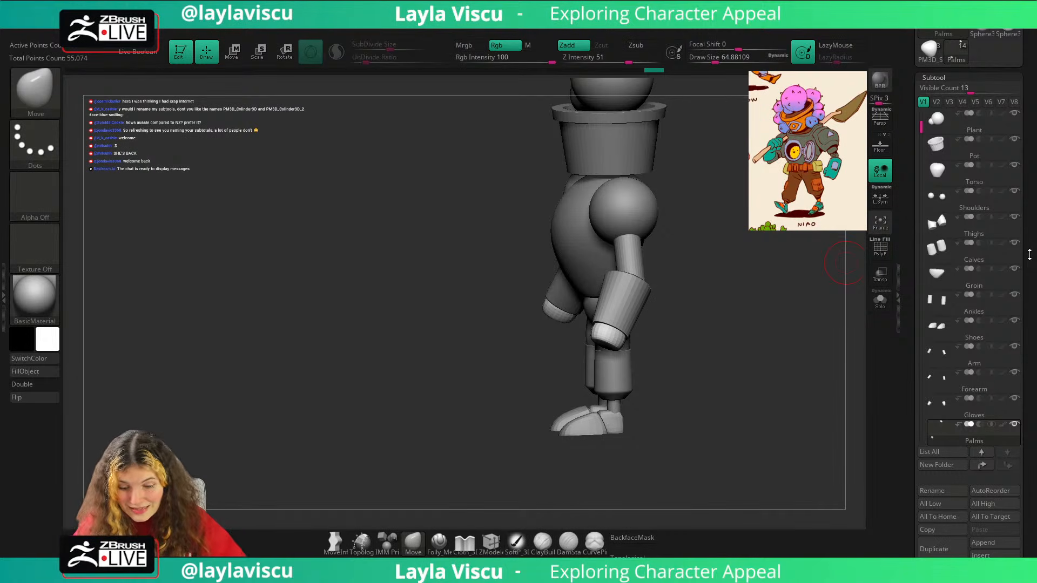
Choose the IMM Primitives brush with the QCube mesh, keeping the Palms subtool active and the hands in view.
mouse_move(751, 255)
left_mouse_down("shift")
mouse_move(767, 259)
mouse_move(734, 263)
mouse_move(785, 274)
mouse_move(736, 297)
mouse_move(706, 347)
mouse_move(736, 337)
mouse_move(626, 283)
left_mouse_up("shift")
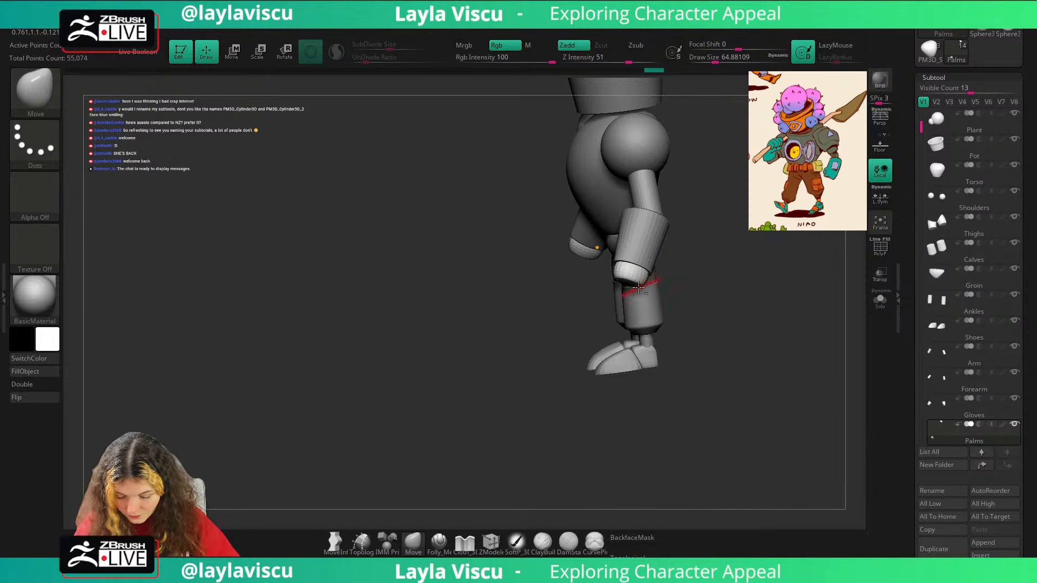
key("b")
key("i")
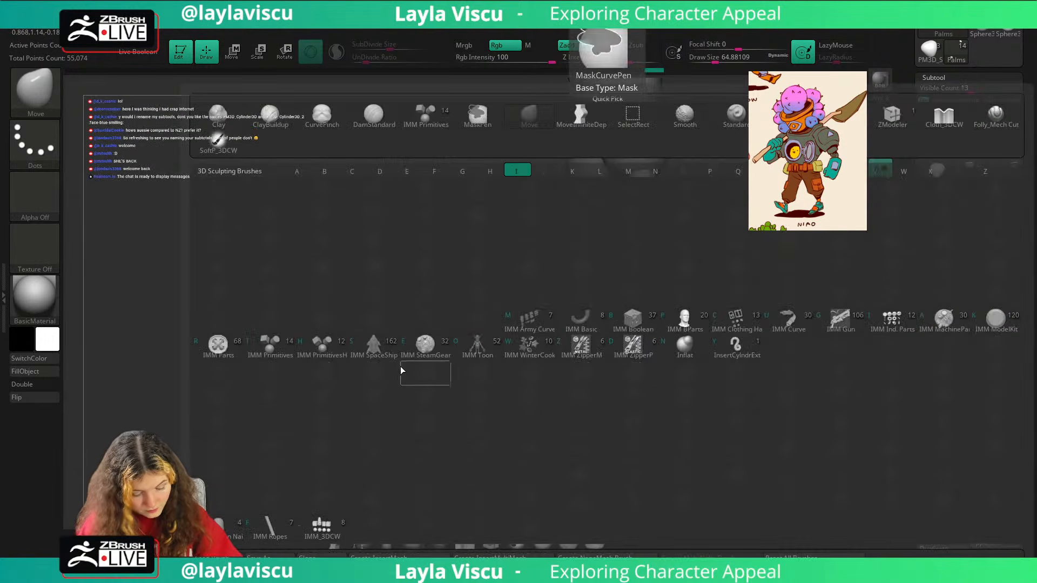
left_click(273, 348)
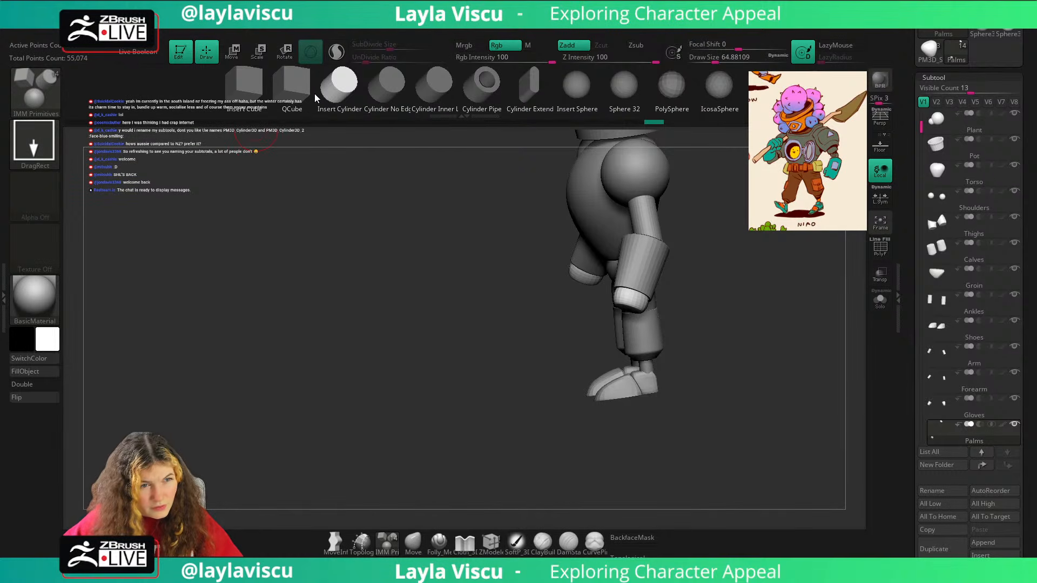
left_click(411, 545)
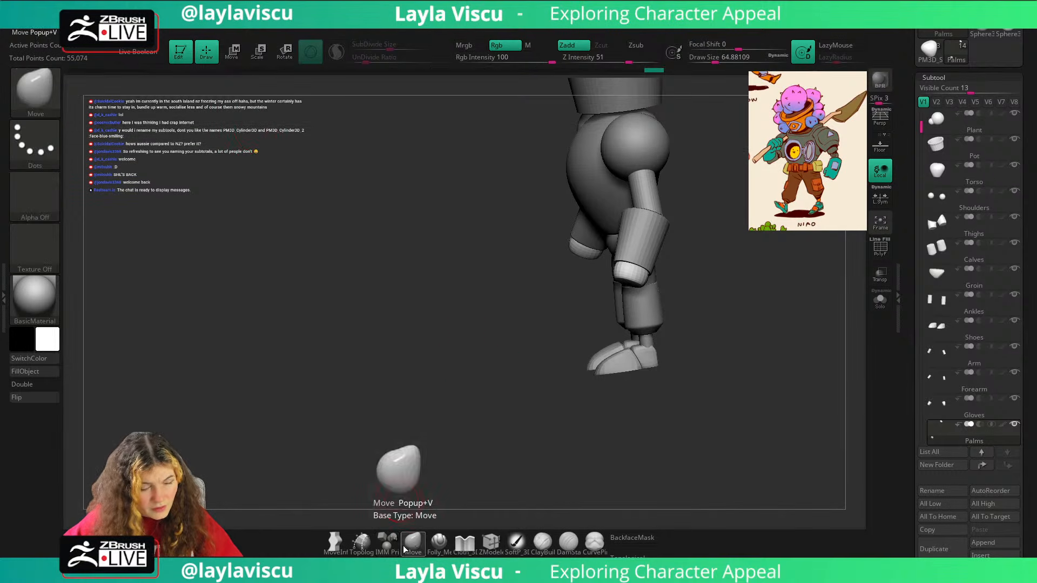
left_click(385, 545)
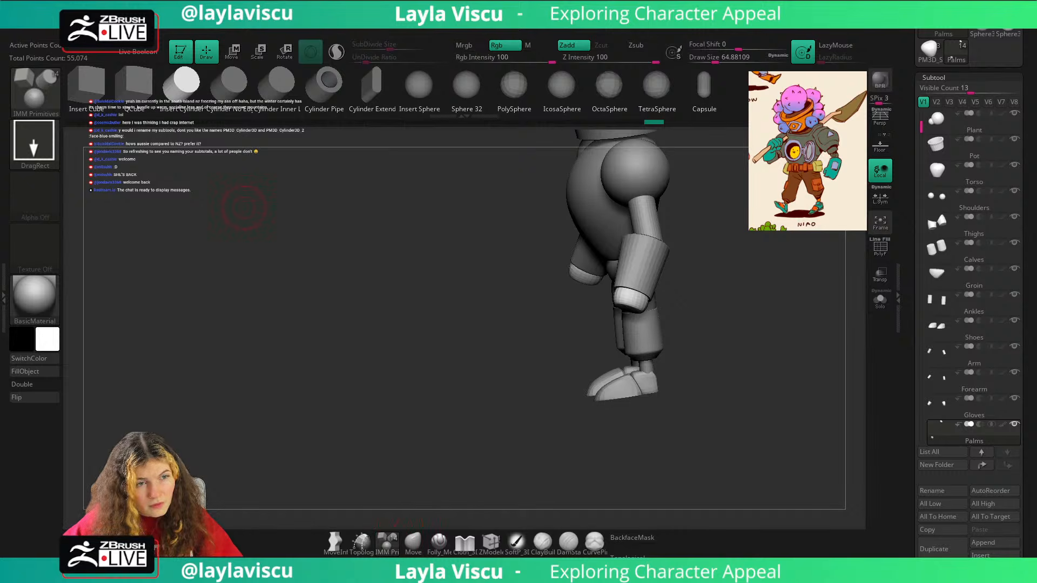
left_click_drag(477, 399, 472, 409)
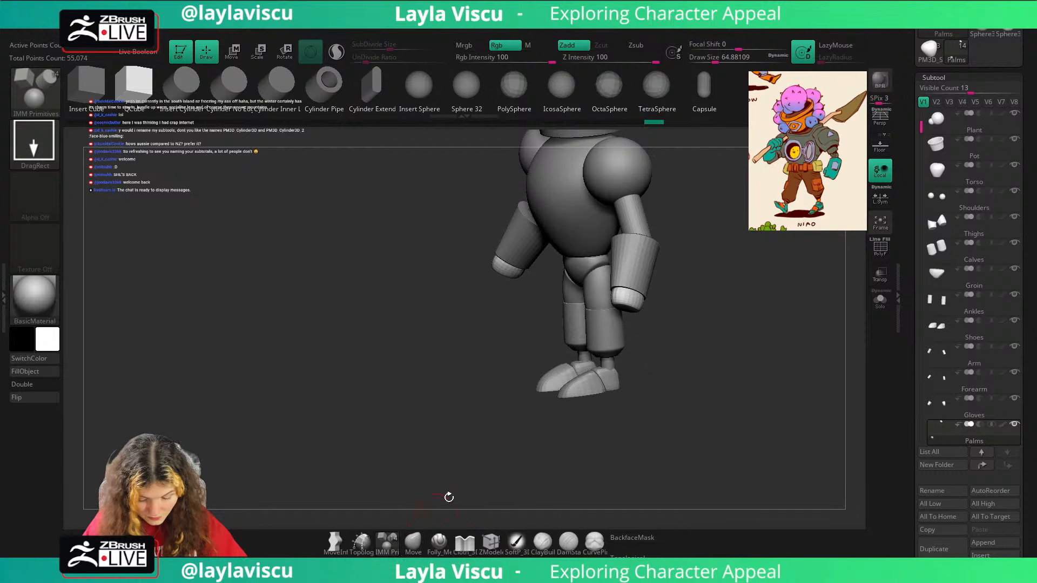
left_click_drag(681, 377, 683, 354)
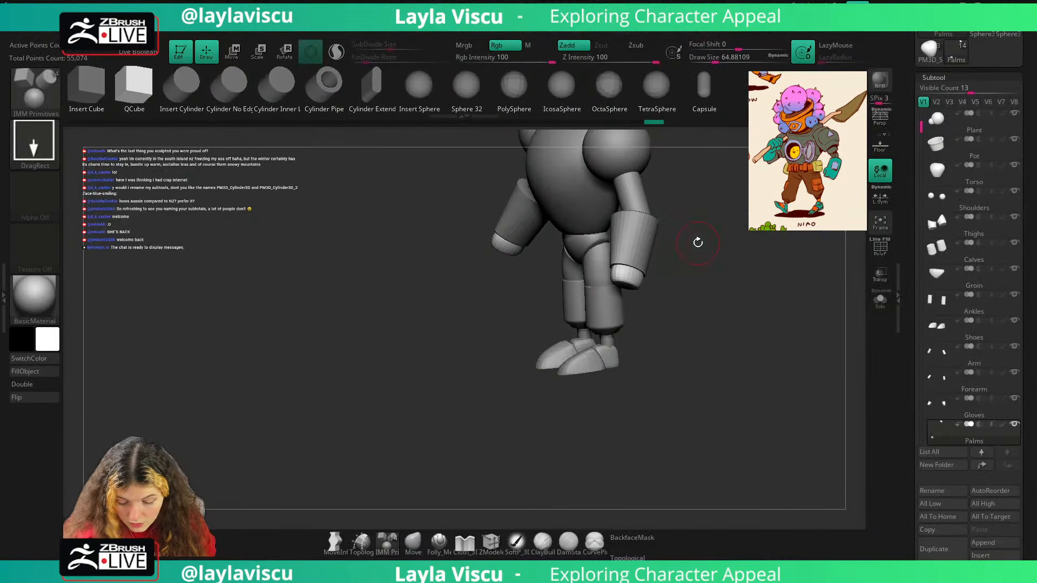
left_click_drag(732, 232, 731, 289)
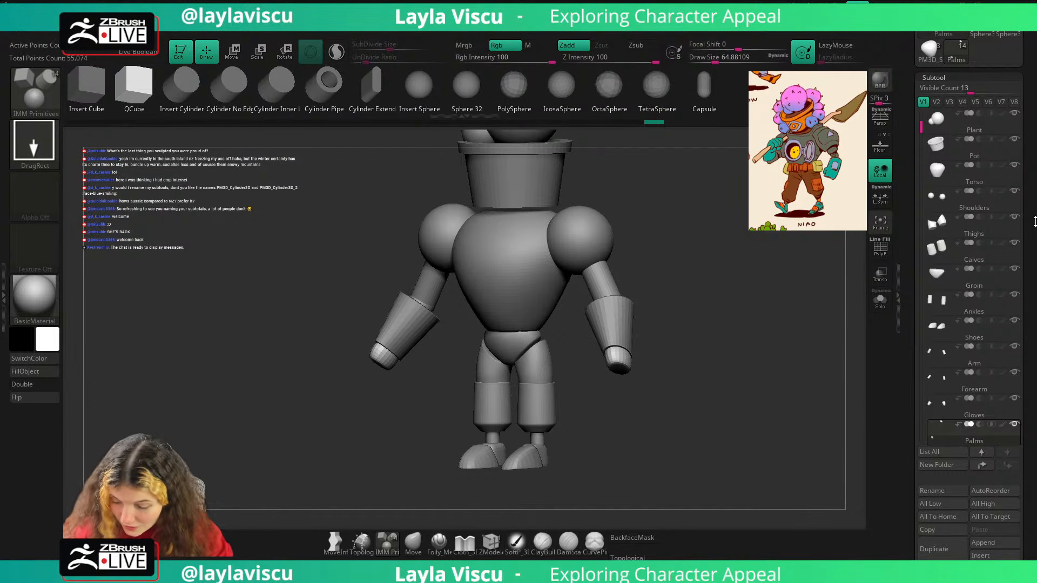
scroll(1017, 203, "down", 1)
right_click_drag(685, 262, 688, 227, "alt")
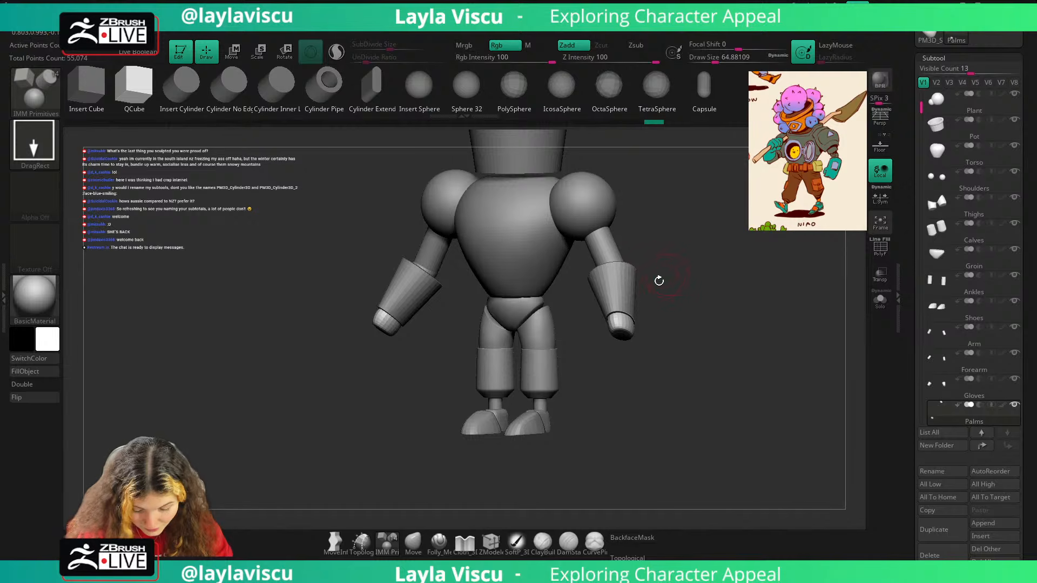
Show the polygroup wireframe and insert a small QCube at the end of the palm.
right_click_drag(617, 318, 617, 340, "ctrl")
key("shift+f")
left_click_drag(618, 340, 636, 369)
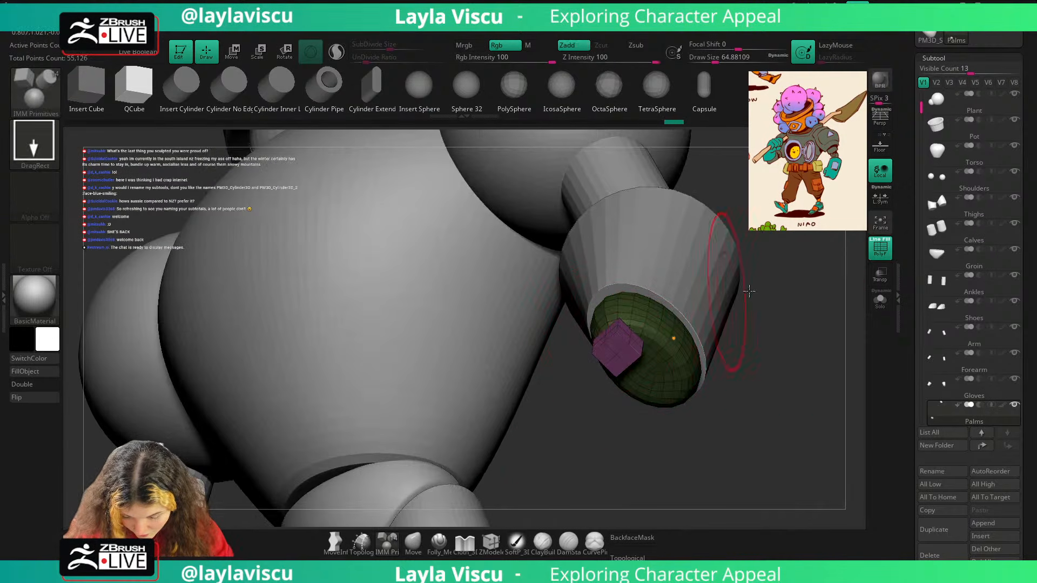
mouse_move(748, 291)
right_mouse_down()
mouse_move(773, 388)
mouse_move(790, 312)
mouse_move(772, 310)
right_mouse_up()
Try to reposition the inserted cube on the palm with the transform gizmo and undo the last move.
key("w")
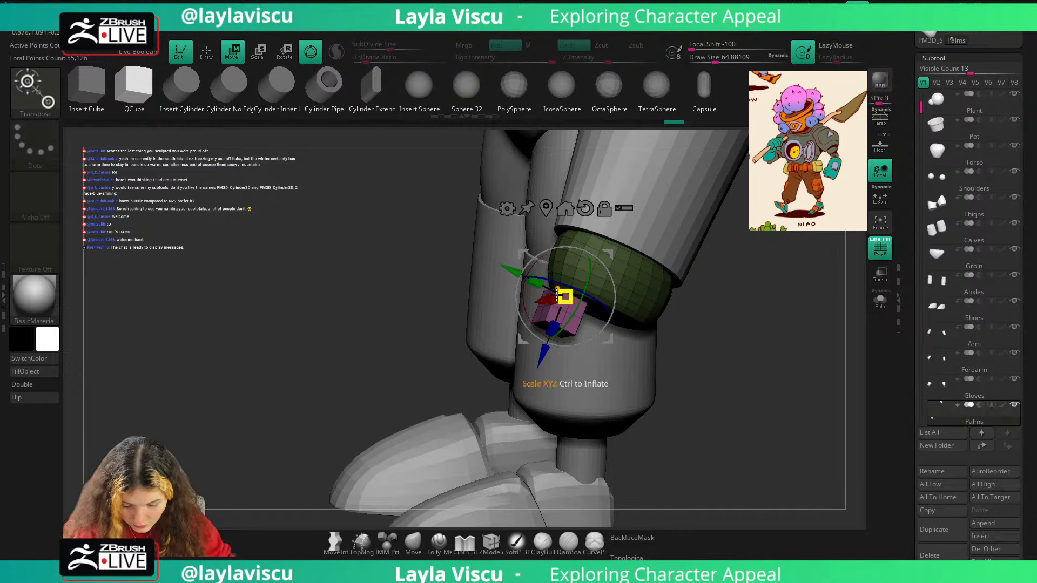
left_click_drag(536, 283, 605, 296)
left_click_drag(708, 278, 674, 294)
left_click_drag(530, 294, 538, 294)
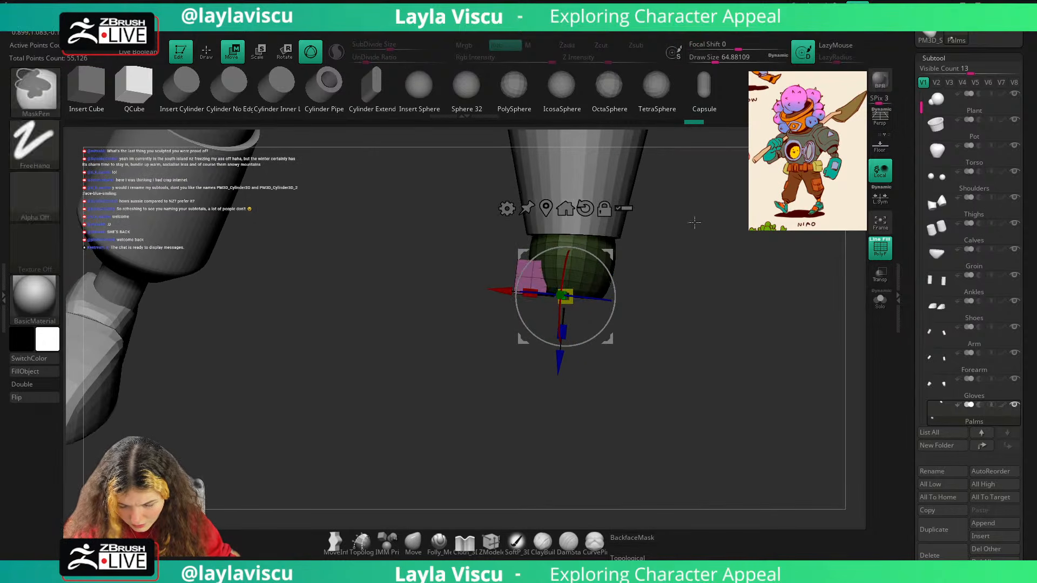
key("ctrl+z")
Turn on local symmetry and nudge the cube under the front of the palm.
left_click(880, 197)
right_click_drag(759, 323, 746, 264, "ctrl")
right_click_drag(707, 325, 752, 401, "alt")
right_click_drag(752, 401, 697, 348)
right_click_drag(636, 394, 578, 433)
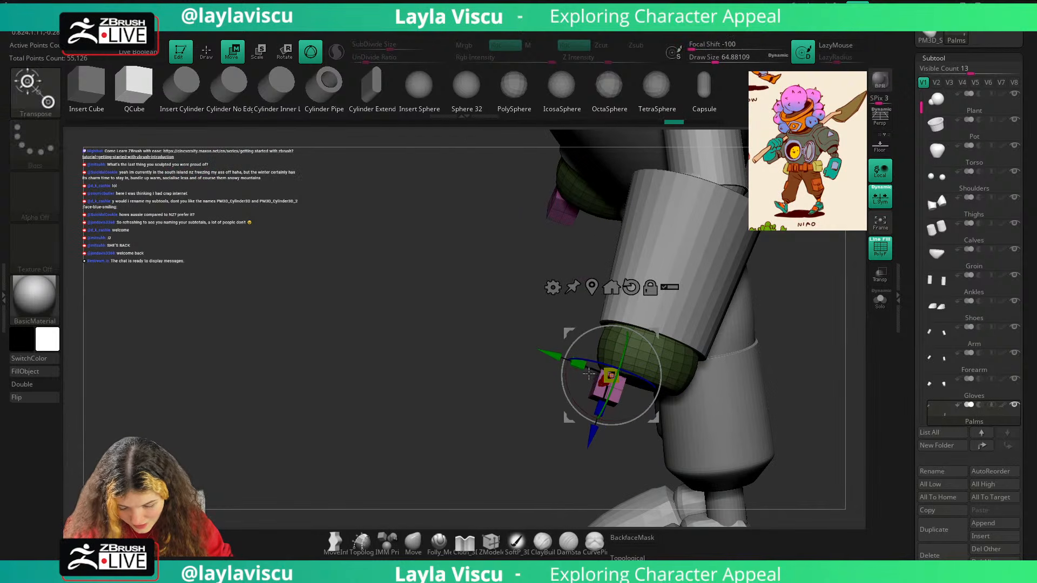
left_click_drag(580, 366, 583, 368)
right_click_drag(644, 459, 702, 413)
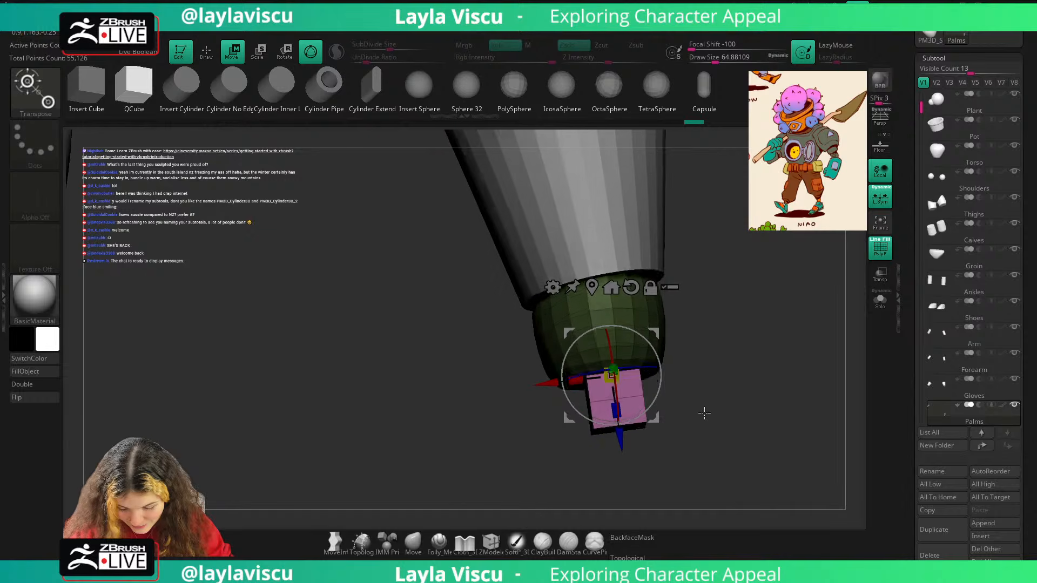
Lengthen the cube away from the palm into a finger segment and adjust its position slightly.
left_click_drag(616, 410, 644, 518)
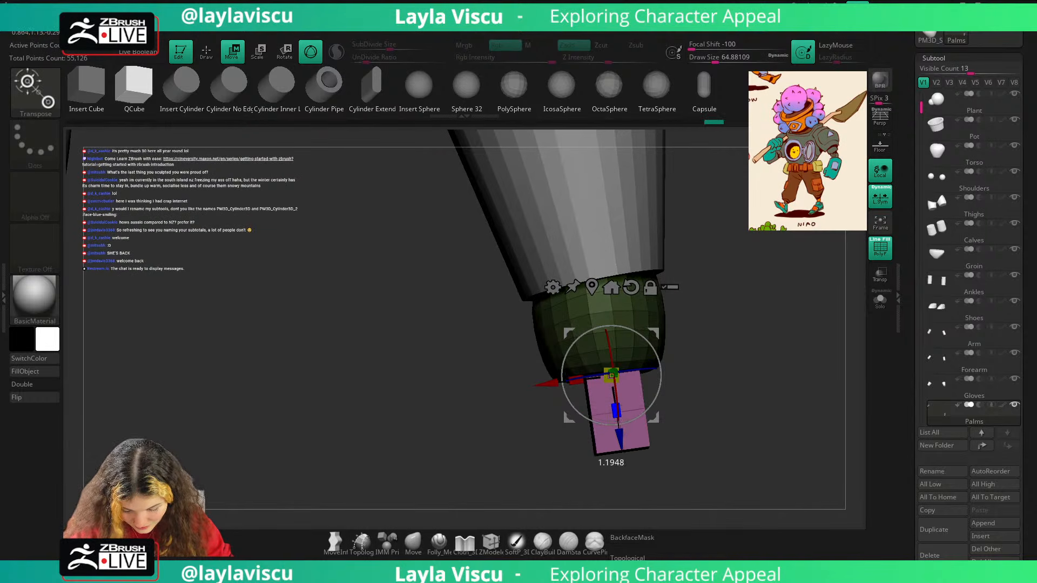
left_click_drag(619, 439, 617, 421)
key("q")
Clear the palm mask, isolate the hand whose cube sits correctly, and delete the hidden opposite side.
mouse_move(774, 363)
right_mouse_down("ctrl")
mouse_move(711, 312)
mouse_move(709, 289)
right_mouse_up("ctrl")
mouse_move(709, 289)
right_mouse_down()
mouse_move(693, 303)
mouse_move(715, 327)
right_mouse_up()
mouse_move(715, 327)
right_mouse_down("ctrl")
mouse_move(710, 291)
mouse_move(746, 301)
right_mouse_up("ctrl")
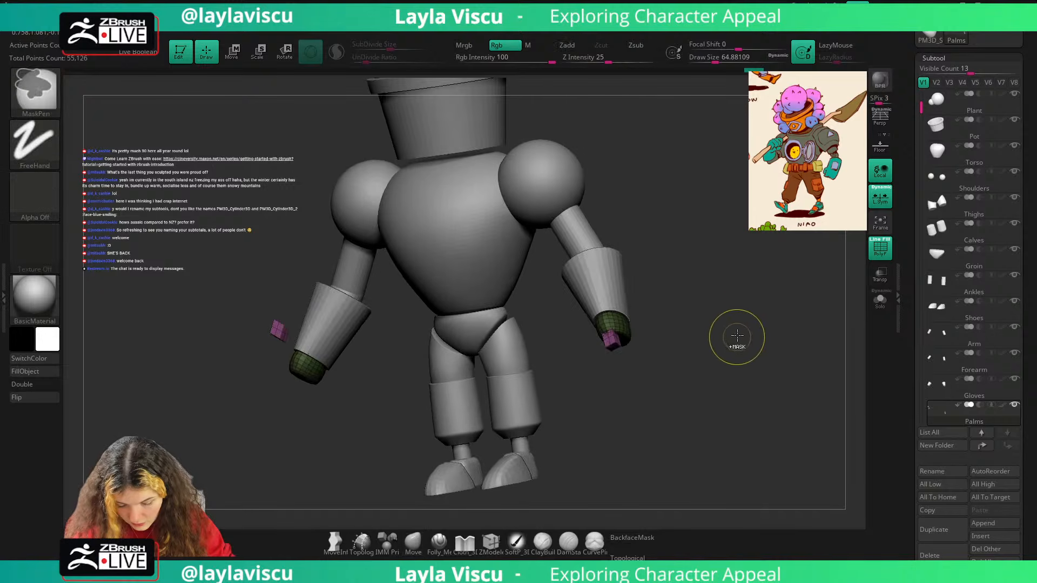
left_click_drag(800, 257, 797, 287, "ctrl")
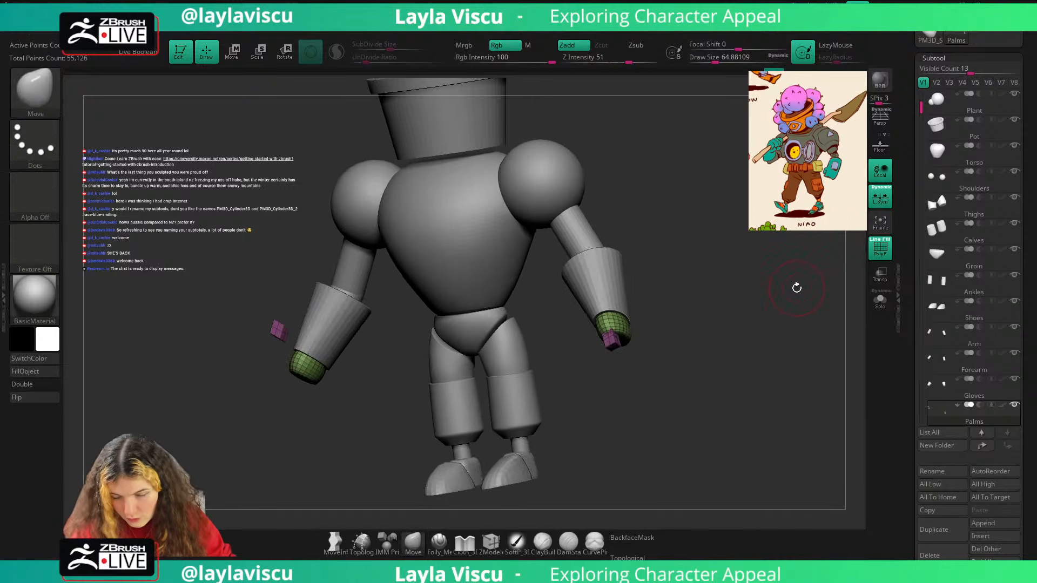
left_click_drag(594, 294, 665, 386, "ctrl+shift")
key("ctrl+space")
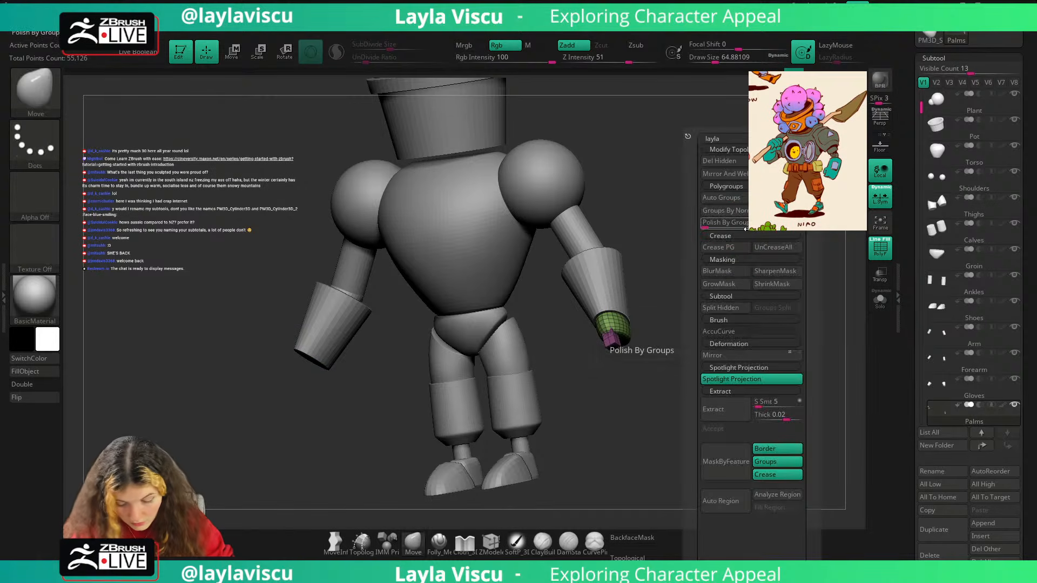
left_click(729, 160)
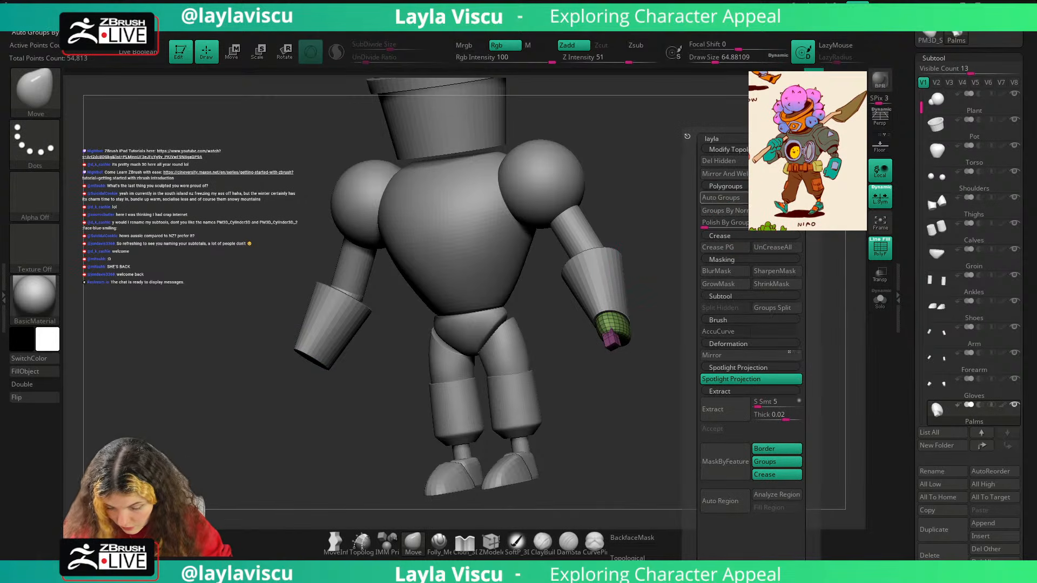
Mirror the remaining hand to the opposite glove, turn off local symmetry, and apply Mirror And Weld to restore both hands.
left_click(748, 356)
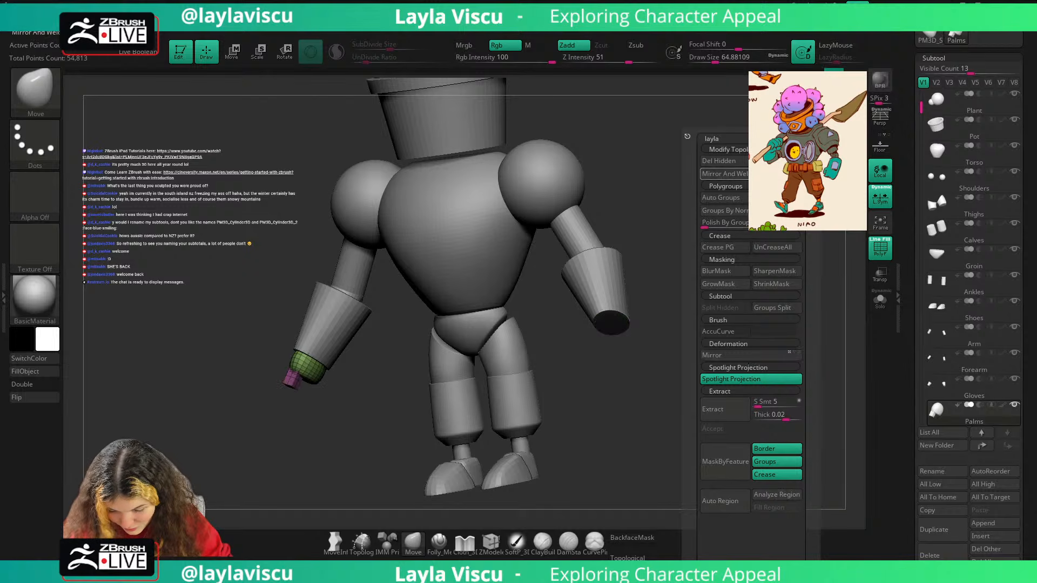
key("ctrl+z")
left_click(881, 198)
key("ctrl+space")
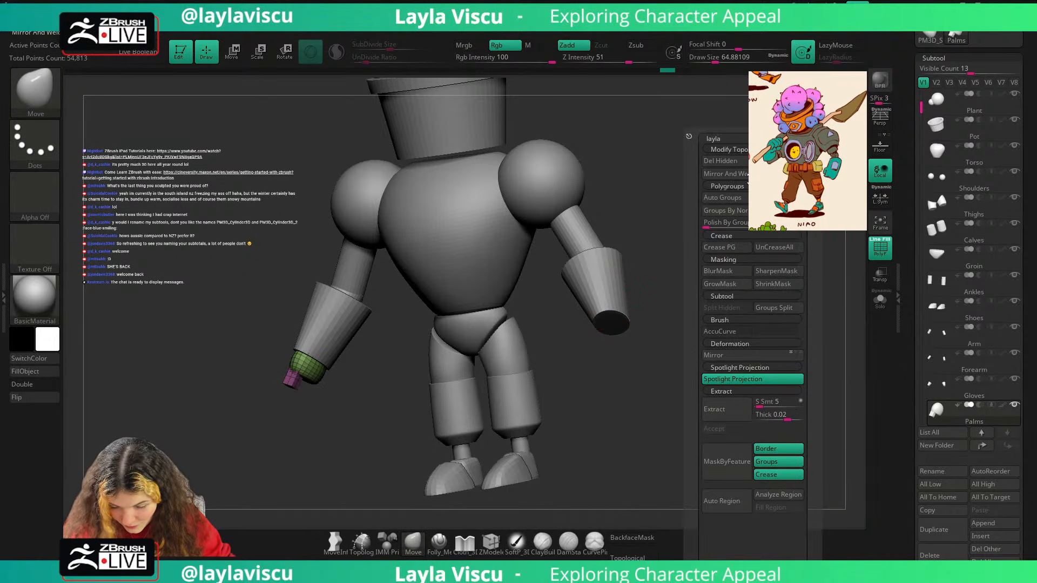
left_click(726, 174)
Isolate the finger cubes, smooth them lightly at a draw size of about 128, and unhide the palms.
mouse_move(643, 343)
left_mouse_down()
mouse_move(675, 343)
mouse_move(613, 351)
left_mouse_up()
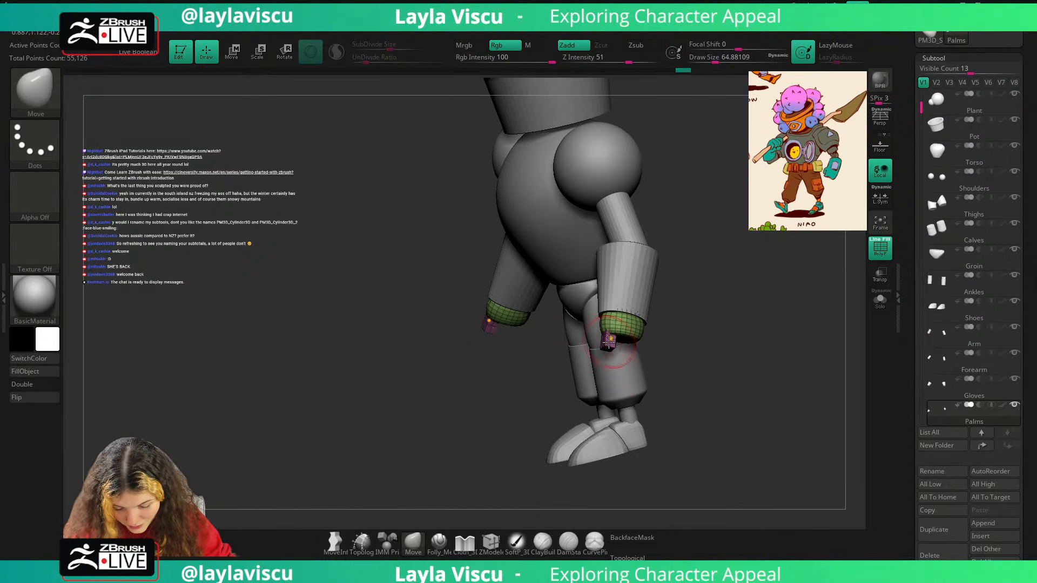
right_click_drag(690, 337, 689, 415, "ctrl")
left_click_drag(689, 414, 755, 392)
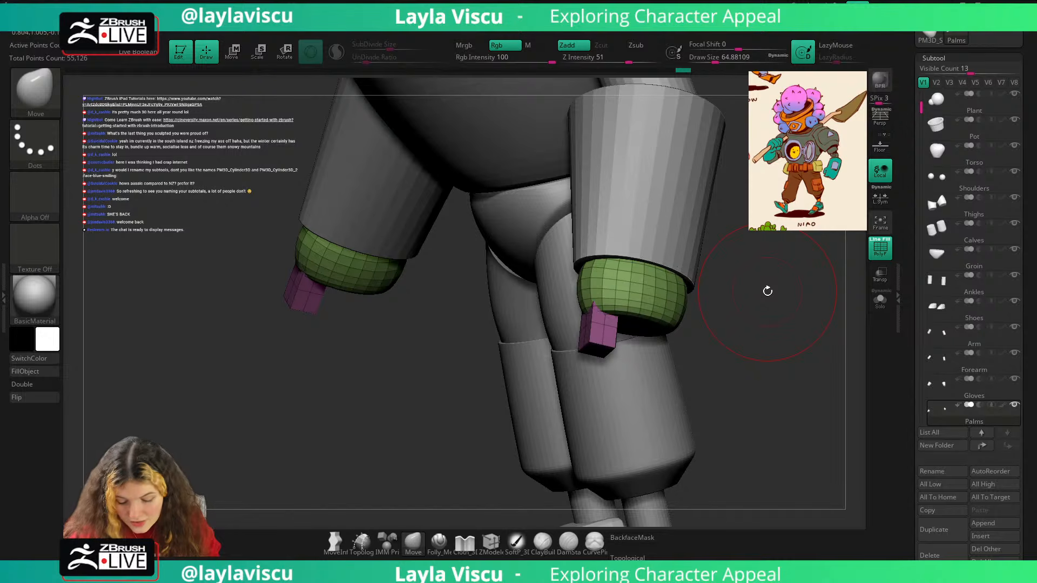
left_click_drag(767, 261, 798, 274)
left_click(598, 326, "ctrl+shift")
key("s")
mouse_move(608, 326)
left_mouse_down()
mouse_move(618, 326)
mouse_move(601, 328)
left_mouse_up()
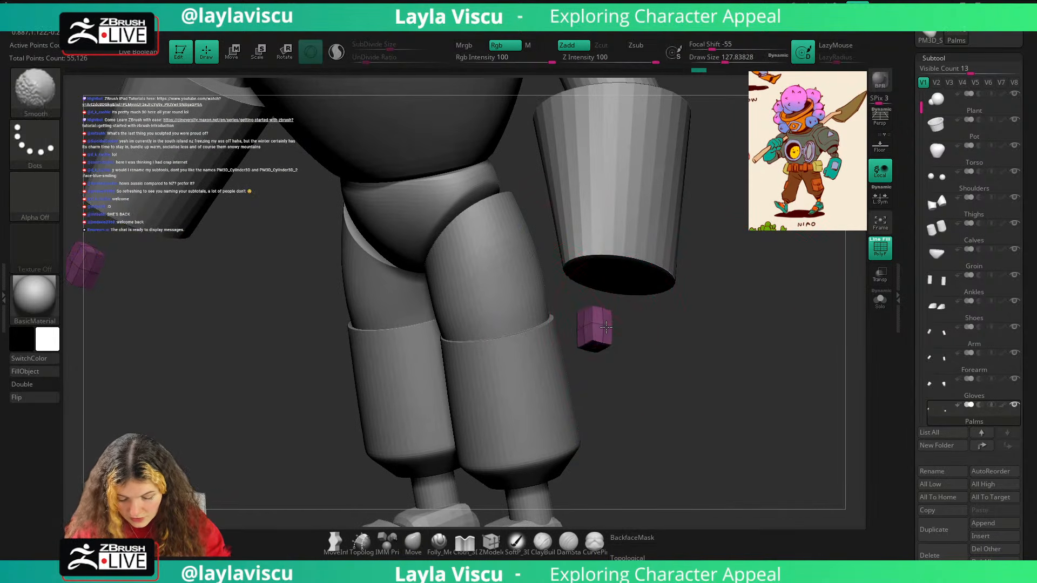
right_click_drag(769, 320, 753, 281, "ctrl")
left_click(767, 289, "ctrl+shift")
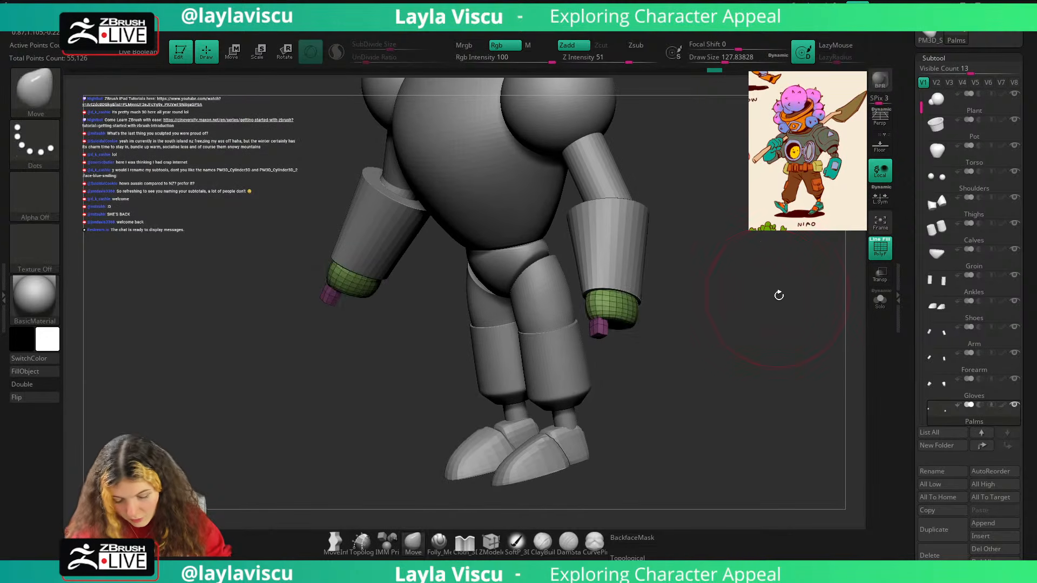
Hide the polygroup wireframe and mask the palms, leaving only the finger cubes unmasked for the transform gizmo.
key("shift+f")
left_click_drag(777, 295, 777, 309)
key("w")
key("q")
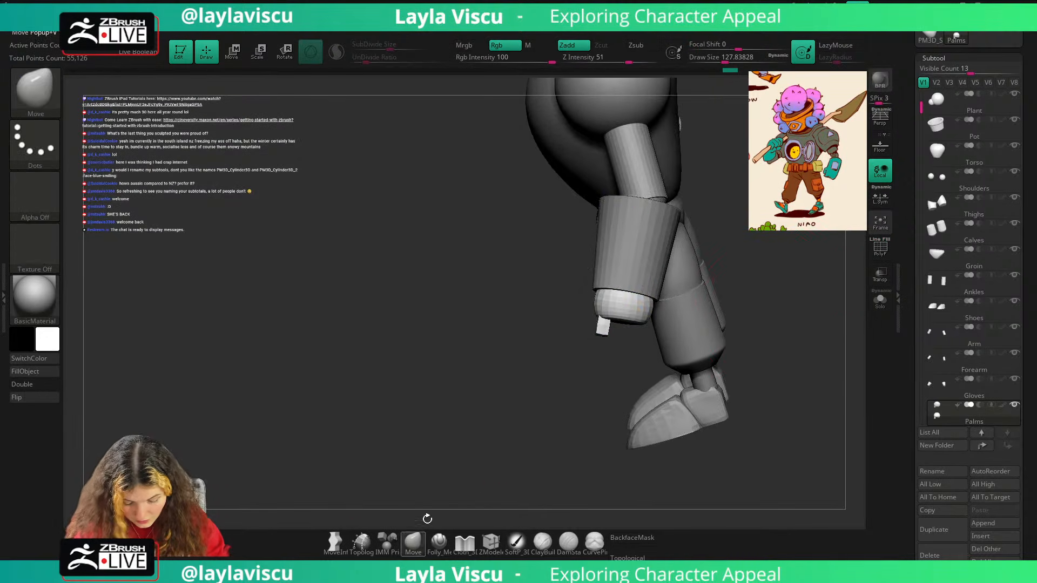
right_click_drag(636, 360, 644, 396, "ctrl")
left_click(601, 338, "ctrl+shift")
left_click(774, 261, "ctrl")
left_click(835, 222, "ctrl+shift")
left_click(837, 216, "ctrl")
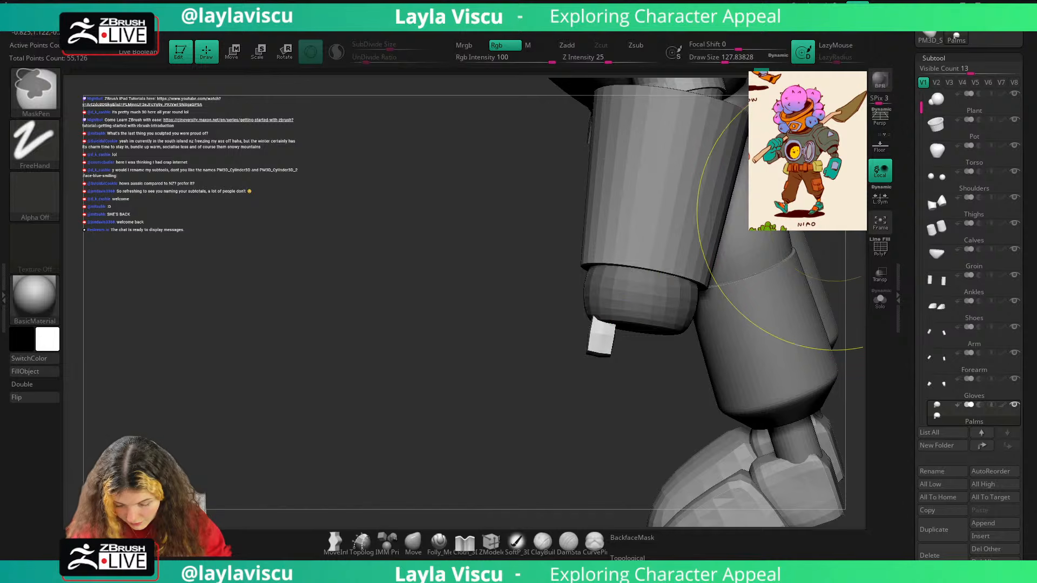
key("w")
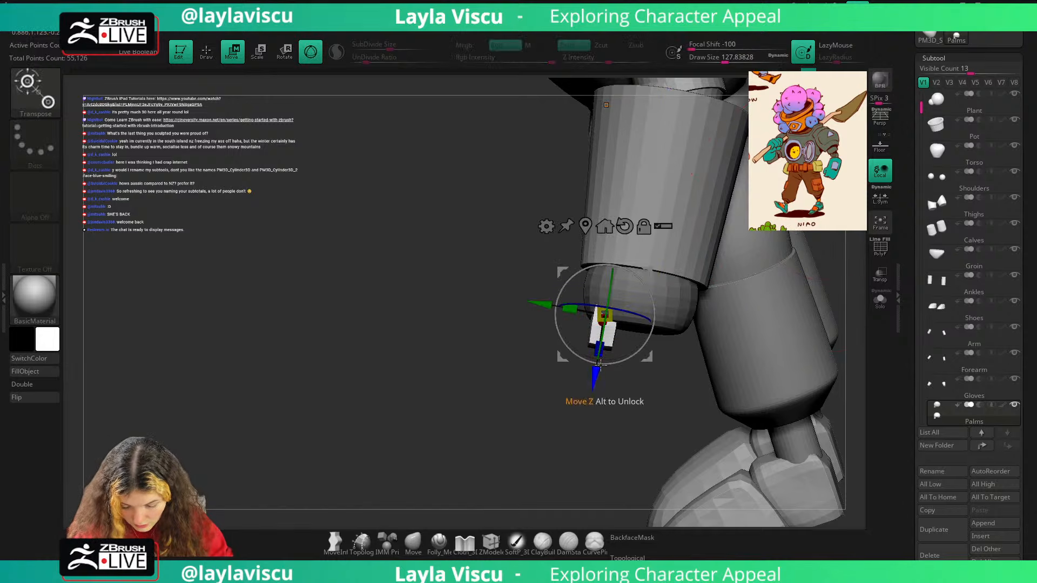
Turn on local symmetry and stretch the finger cubes slightly along their length.
left_click(881, 197)
left_click_drag(599, 349, 596, 371)
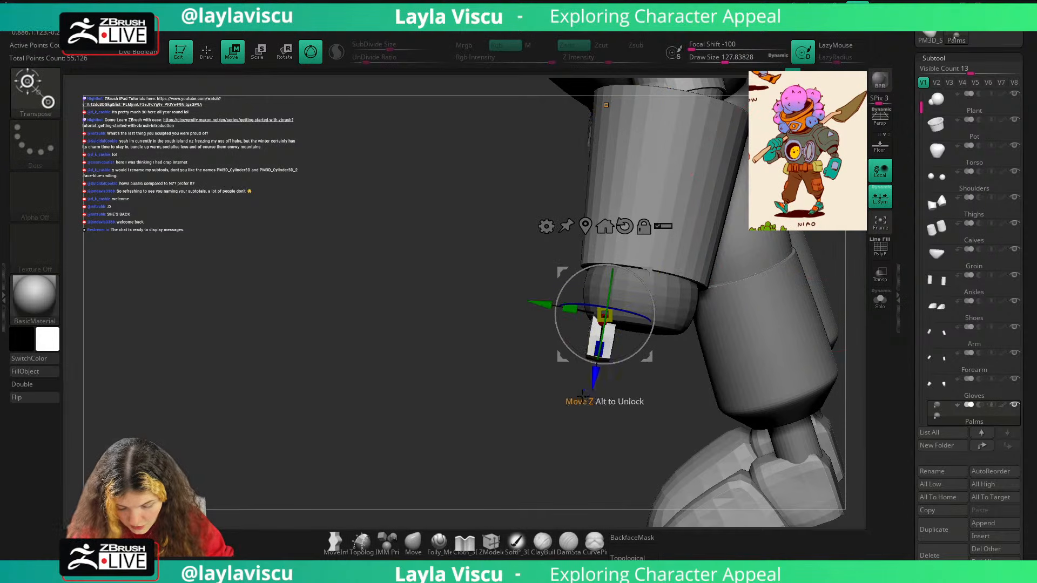
key("q")
mouse_move(602, 427)
right_mouse_down("ctrl")
mouse_move(610, 387)
mouse_move(763, 345)
mouse_move(720, 296)
mouse_move(703, 303)
mouse_move(701, 323)
right_mouse_up("ctrl")
Duplicate the finger cube with the gizmo and place the copy below it as a second segment.
key("w")
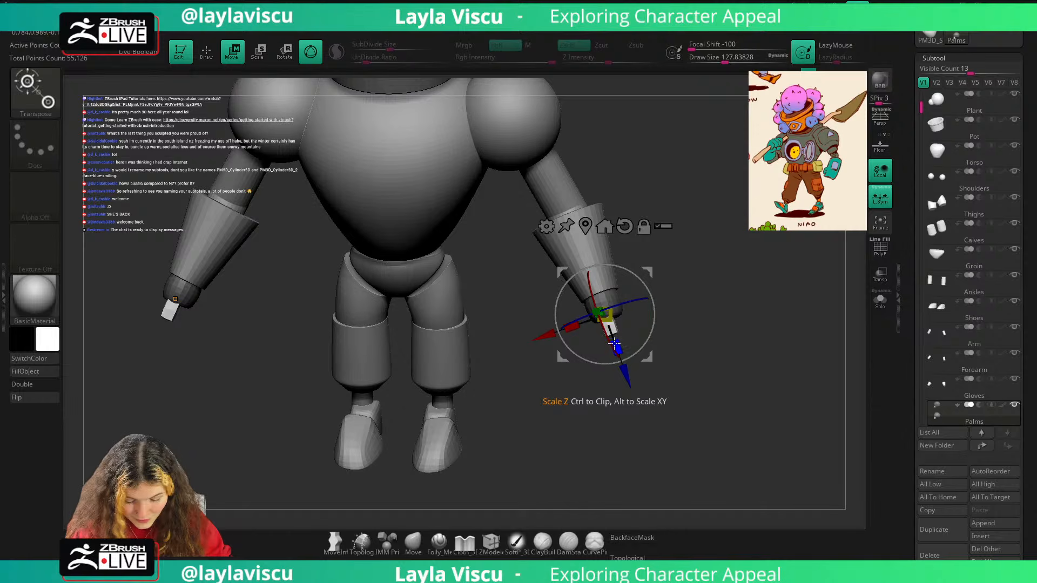
right_click_drag(618, 347, 631, 381, "ctrl")
left_click_drag(634, 382, 646, 418, "ctrl")
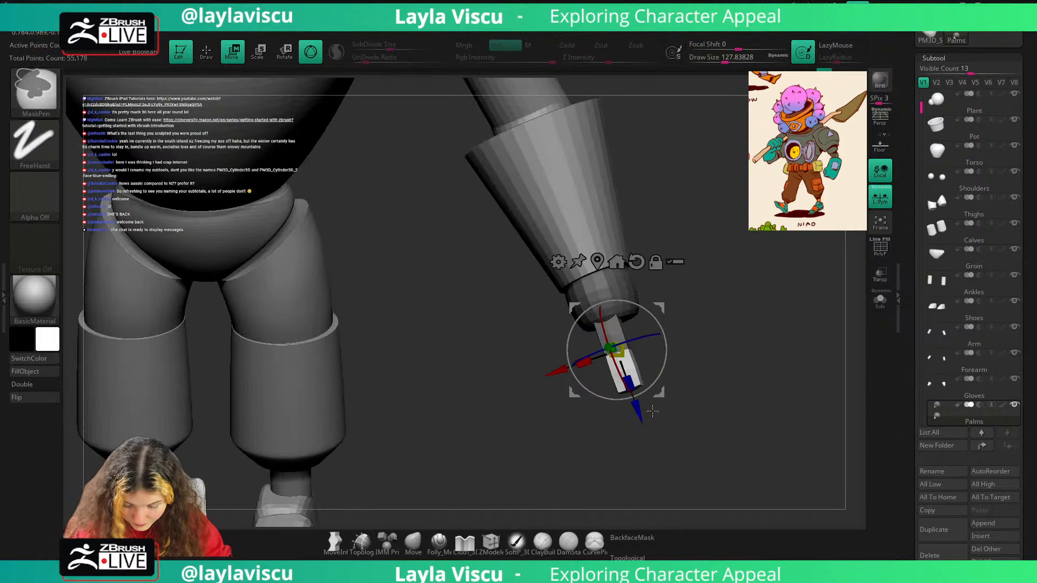
mouse_move(754, 373)
right_mouse_down("alt")
mouse_move(742, 328)
mouse_move(745, 338)
right_mouse_up("alt")
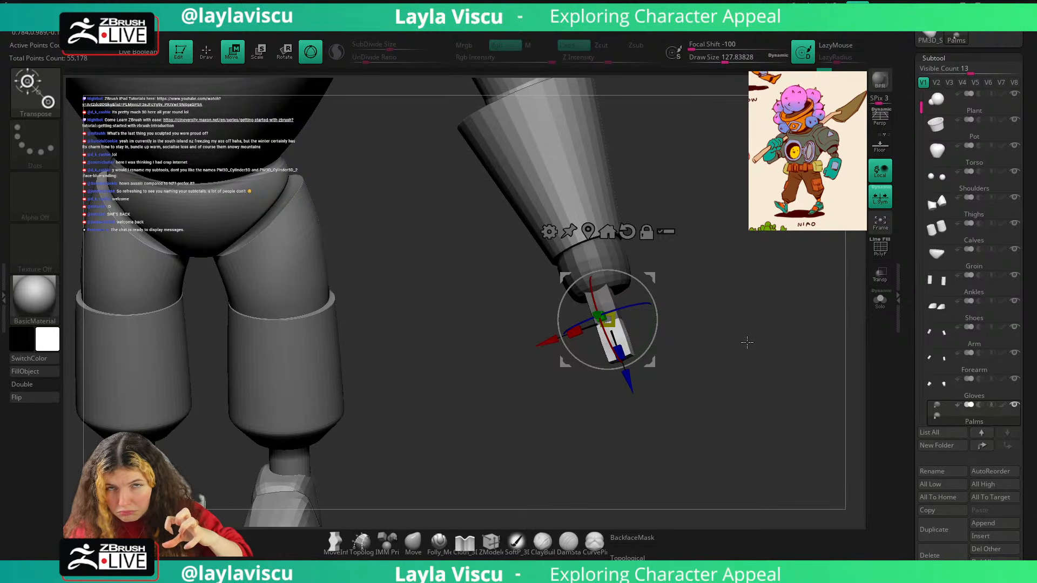
Shorten the second finger segment along its length.
left_click_drag(747, 342, 696, 340)
left_click_drag(614, 354, 623, 265)
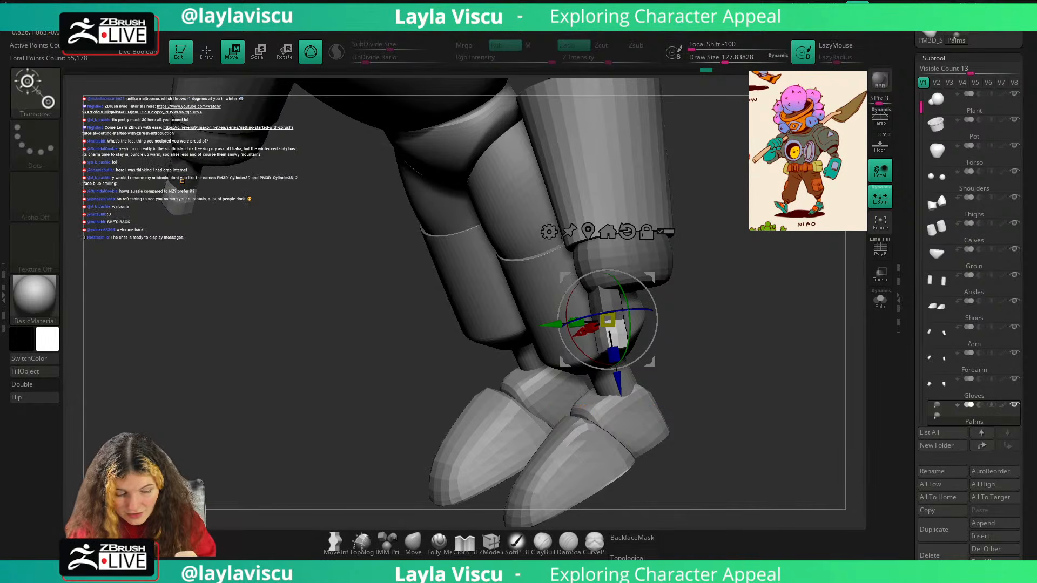
left_click_drag(773, 235, 753, 242)
Try duplicating the second finger segment below itself as a third segment and undo the copy.
left_click_drag(621, 381, 625, 406, "ctrl")
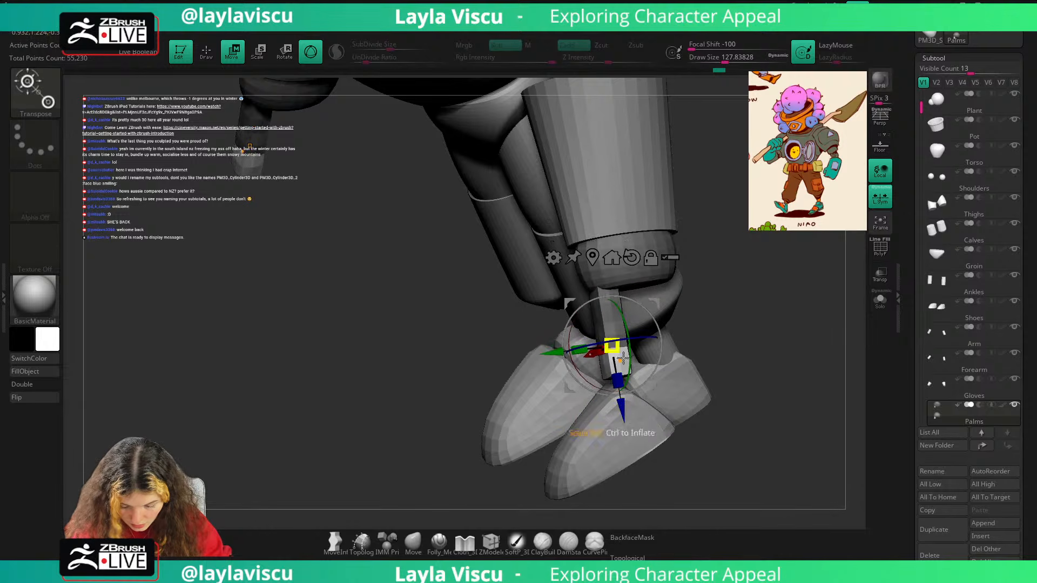
left_click_drag(722, 330, 775, 288)
key("ctrl+z")
Rotate the second segment to bend the finger, duplicate it below as the fingertip, and clear the mask.
left_click_drag(652, 330, 649, 342)
left_click_drag(612, 389, 615, 420, "ctrl")
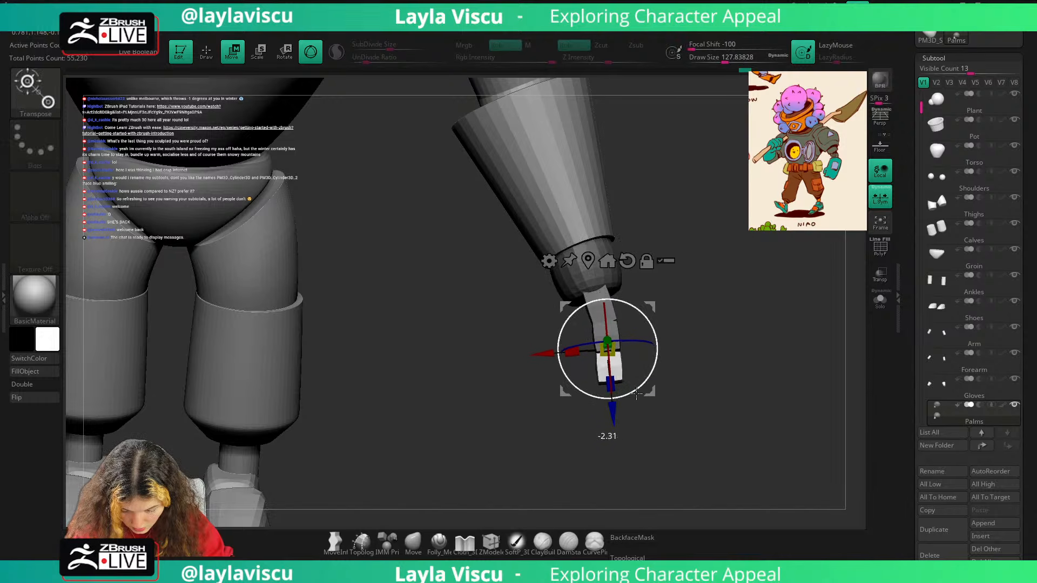
key("q")
left_click_drag(725, 271, 745, 310, "ctrl")
mouse_move(744, 310)
right_mouse_down("ctrl")
mouse_move(711, 262)
mouse_move(662, 281)
mouse_move(679, 314)
right_mouse_up("ctrl")
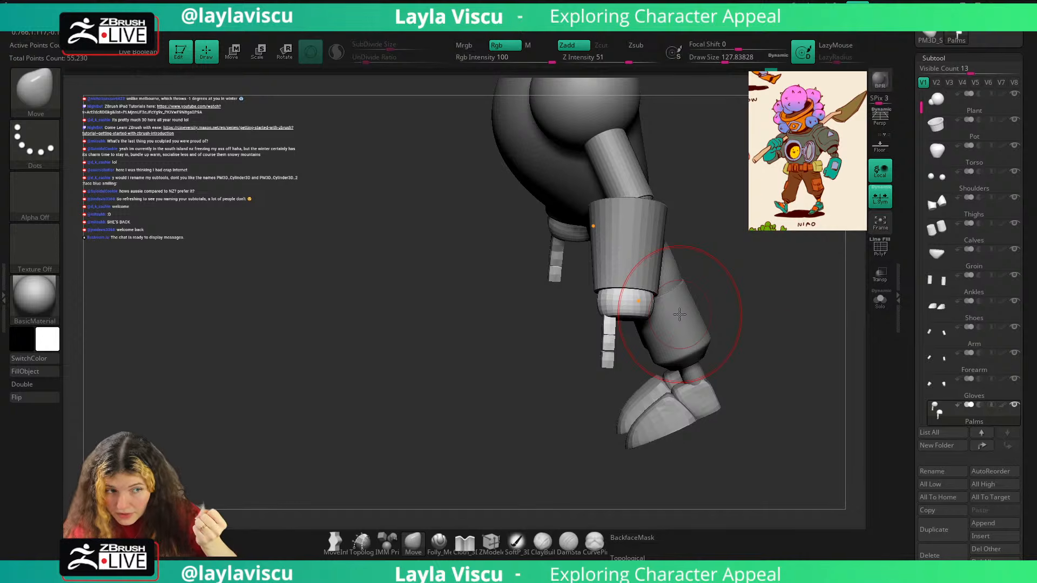
Show the polygroup wireframe on the palms and three-segment fingers.
left_click_drag(748, 262, 768, 261)
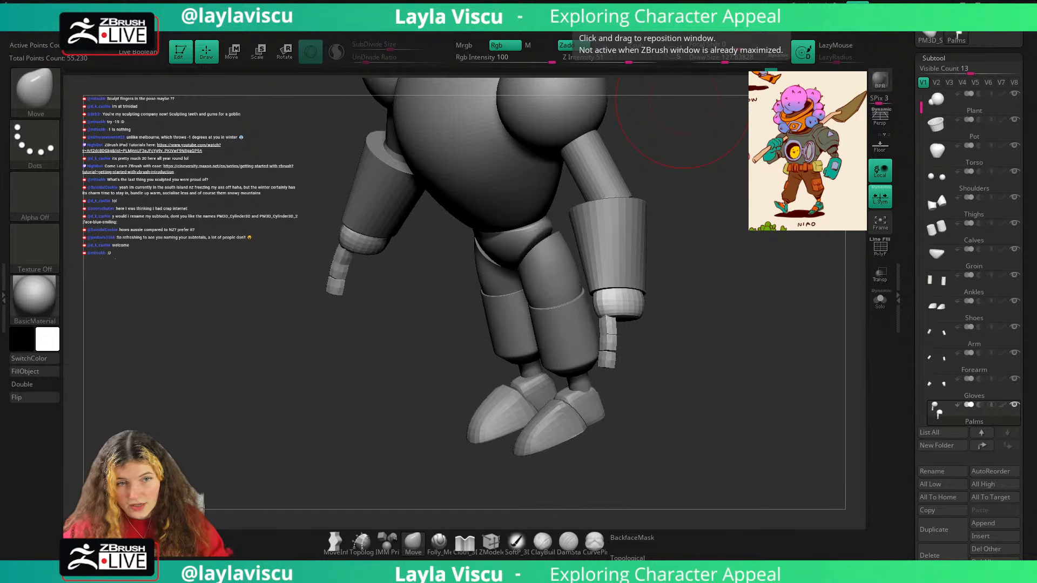
left_click_drag(726, 307, 767, 292)
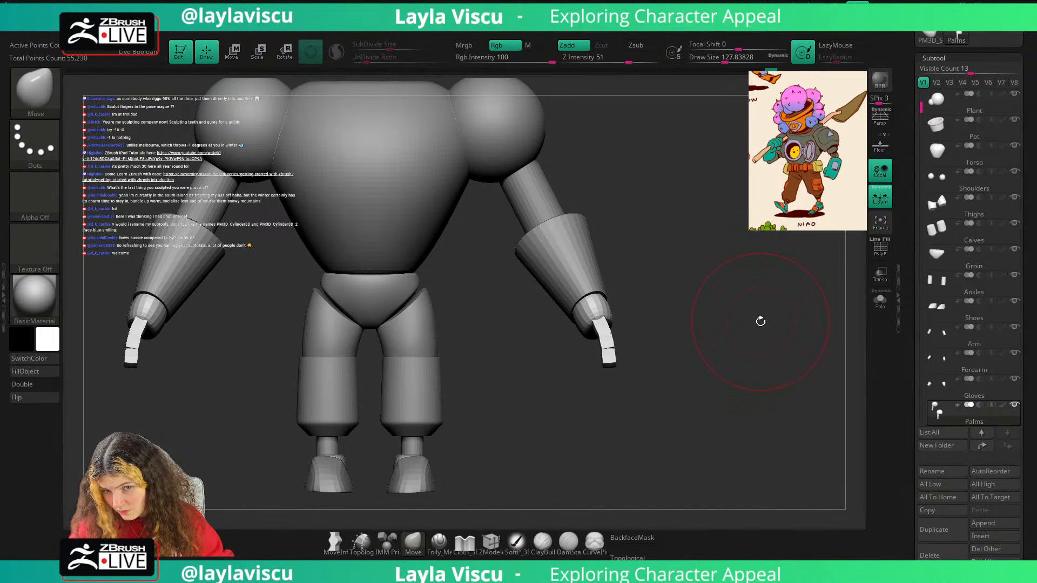
left_click_drag(759, 315, 741, 331)
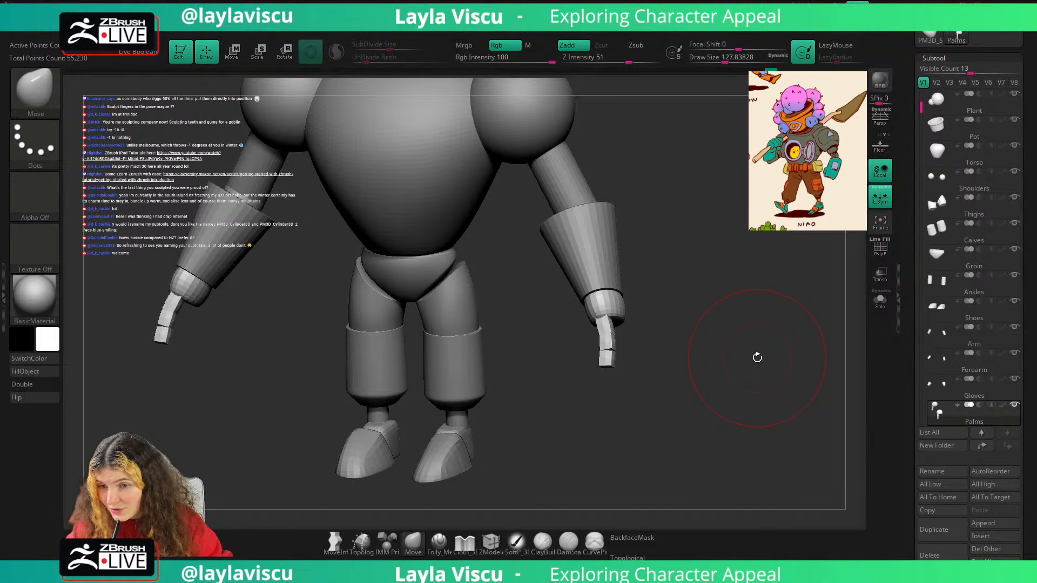
left_click_drag(741, 308, 782, 285)
right_click_drag(693, 272, 729, 273, "ctrl")
key("shift+f")
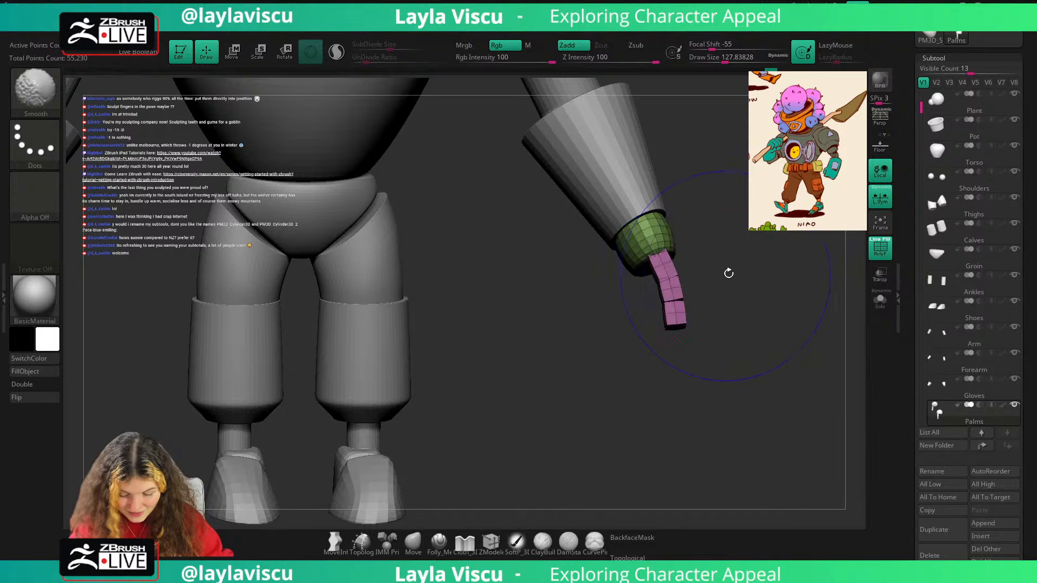
Try removing the two lower finger segments with Del Hidden and undo the deletion.
left_click_drag(729, 273, 763, 255)
key("space")
left_click(732, 161)
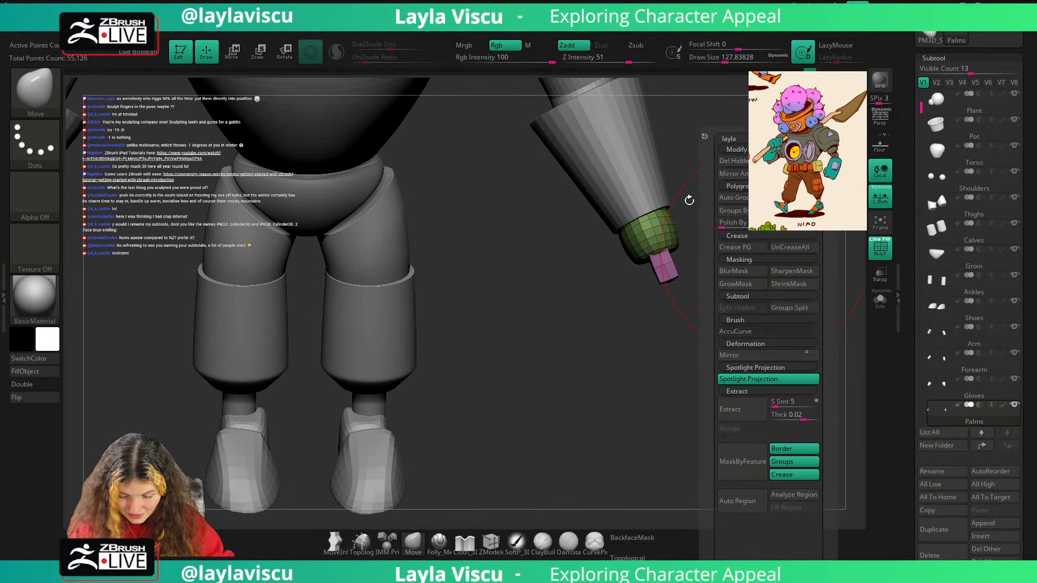
key("w")
key("ctrl+z")
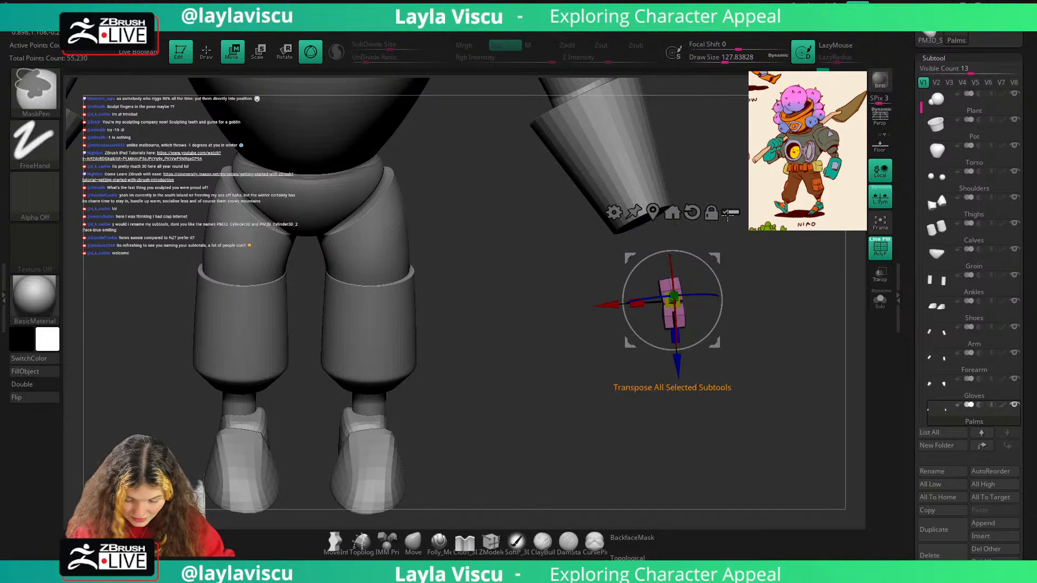
Undo the duplicated finger segments back to the single cube below the masked palm, with the transform gizmo on it.
left_click(413, 542)
key("ctrl+z")
key("ctrl+z")
key("ctrl+z")
key("ctrl+z")
key("ctrl+z")
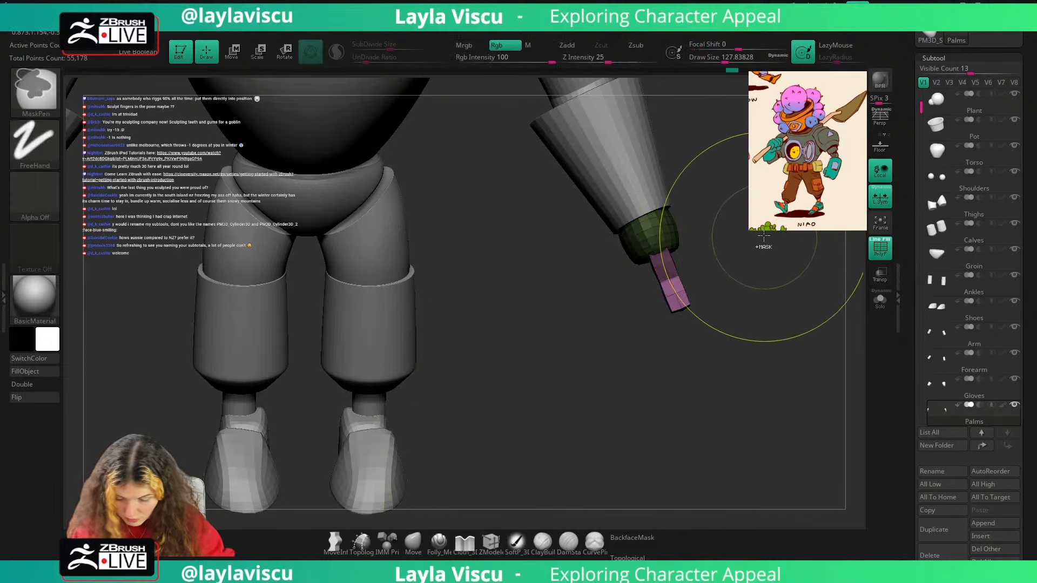
key("w")
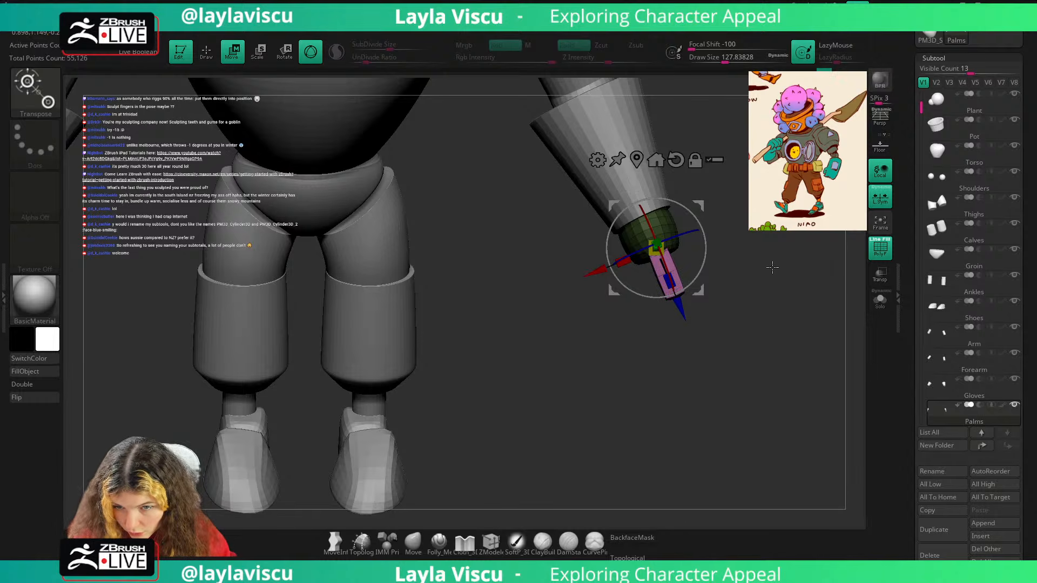
Shorten the finger cube below the palm, duplicate it at its lower end, and rotate the copy about 91 degrees as the second segment.
left_click_drag(773, 267, 749, 281)
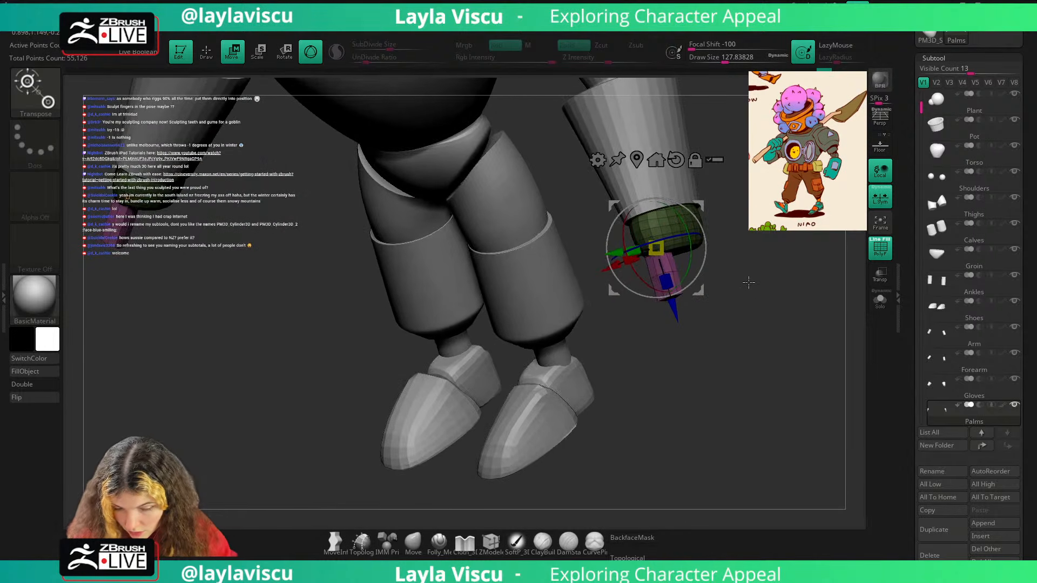
left_click_drag(667, 280, 674, 292)
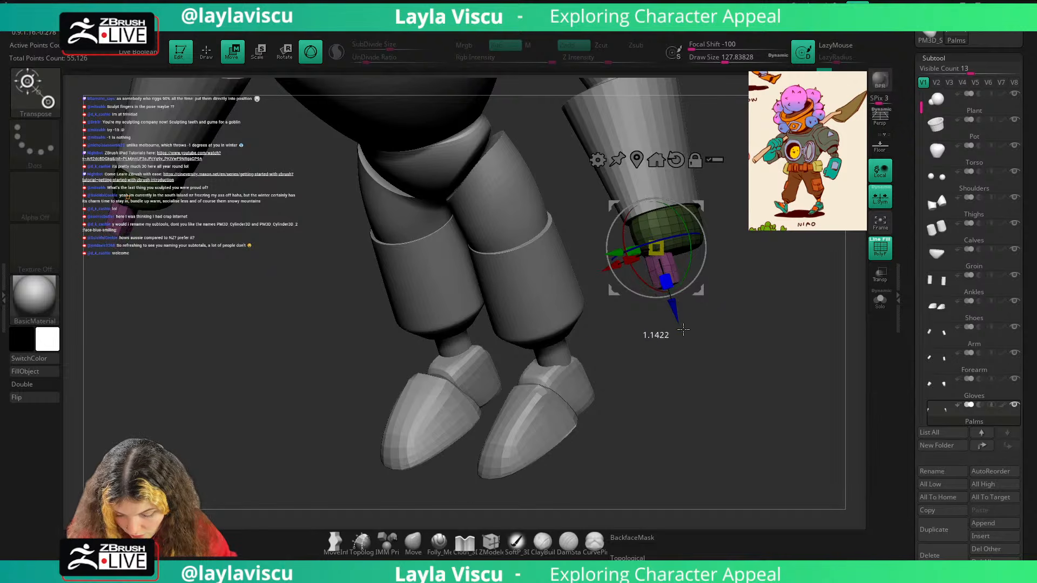
left_click_drag(683, 329, 688, 352)
left_click_drag(698, 300, 659, 341)
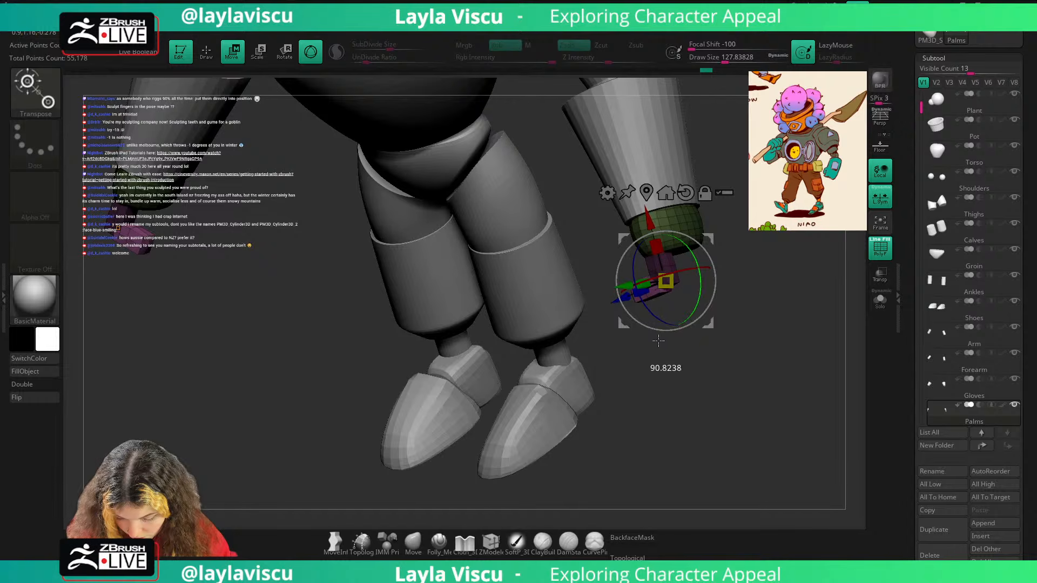
mouse_move(659, 346)
right_mouse_down()
mouse_move(716, 359)
mouse_move(741, 282)
mouse_move(725, 363)
right_mouse_up()
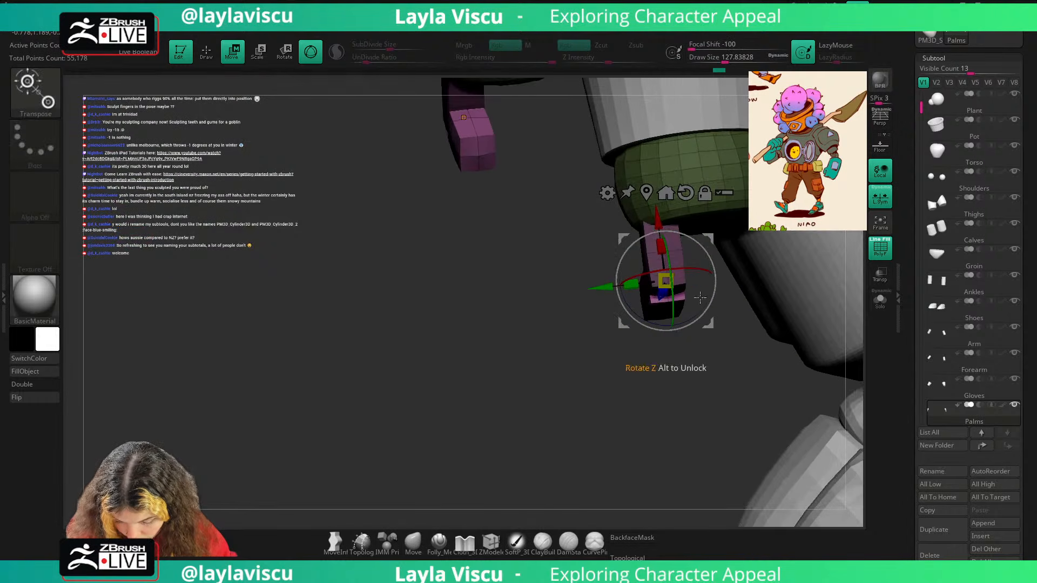
left_click_drag(658, 219, 656, 213)
right_click_drag(702, 346, 749, 268)
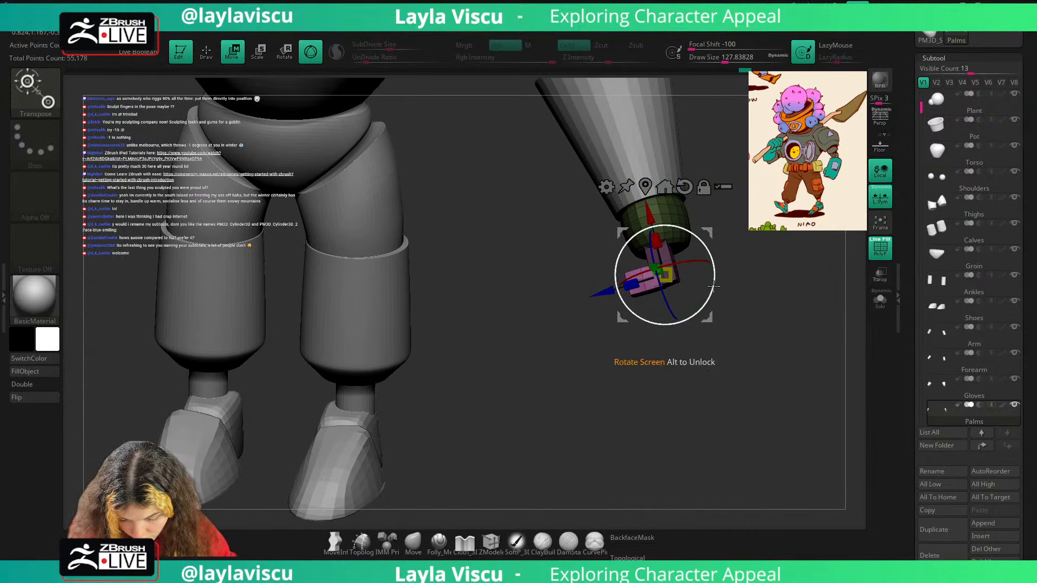
Duplicate the second segment as a fingertip curled back toward the palm, move it closer along X, and hide the polygroup wireframe.
left_click_drag(712, 289, 599, 359)
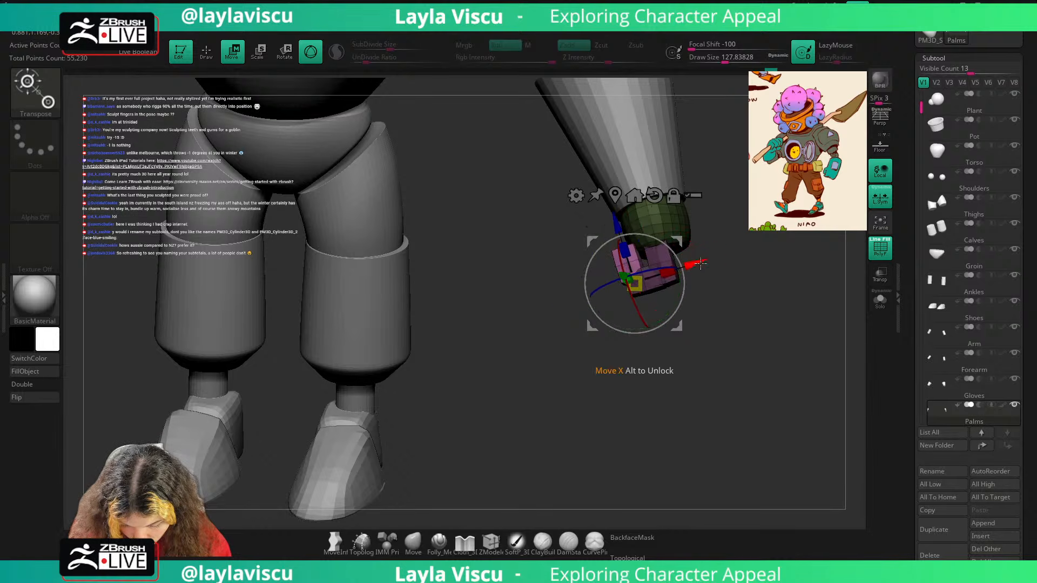
right_click_drag(743, 270, 763, 303, "ctrl")
mouse_move(696, 265)
left_mouse_down()
mouse_move(707, 262)
mouse_move(651, 275)
left_mouse_up()
key("q")
mouse_move(542, 423)
right_mouse_down("ctrl")
mouse_move(757, 298)
mouse_move(780, 308)
mouse_move(702, 311)
mouse_move(786, 289)
mouse_move(756, 281)
mouse_move(794, 327)
mouse_move(745, 342)
mouse_move(783, 300)
mouse_move(731, 294)
right_mouse_up("ctrl")
key("shift+f")
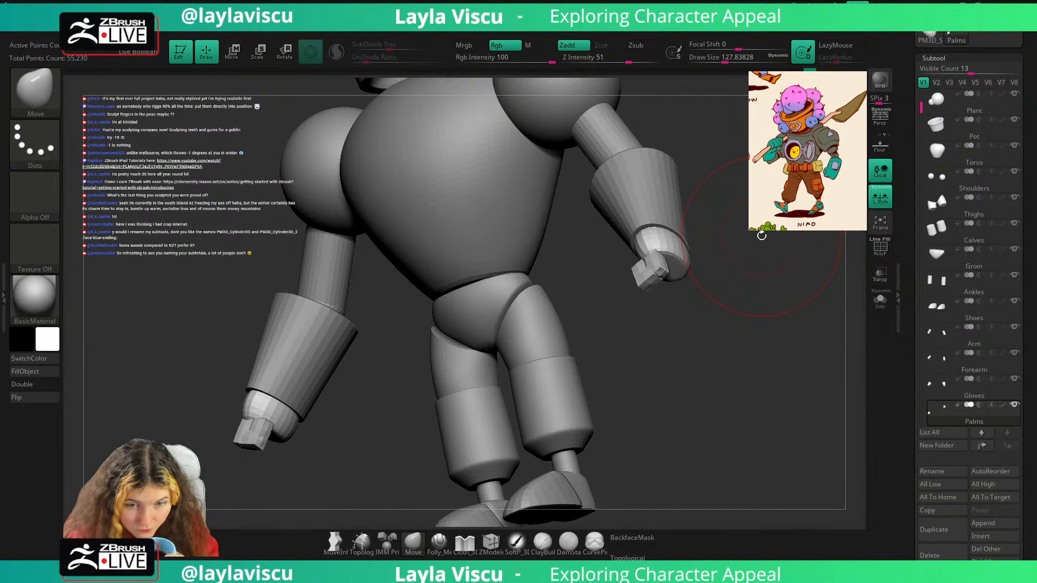
Show the polygroup wireframe and mask the palms, leaving the three finger segments unmasked for the transform gizmo.
left_click_drag(744, 216, 777, 234)
key("shift+f")
left_click(653, 272, "ctrl+shift")
left_click(760, 246, "ctrl")
left_click(770, 235, "ctrl+shift")
left_click(783, 228, "ctrl")
key("w")
Reposition and align the transform gizmo at the base of the curled finger, under the front edge of the palm.
right_click_drag(777, 234, 780, 271, "ctrl")
left_click_drag(661, 267, 672, 255, "alt")
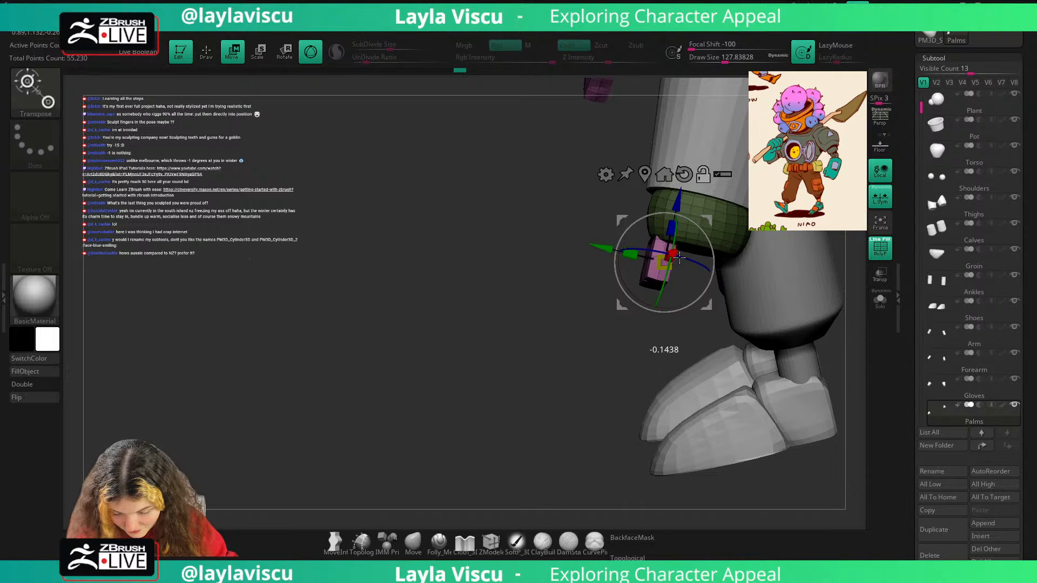
right_click_drag(682, 311, 730, 328)
right_click_drag(787, 292, 560, 323, "alt")
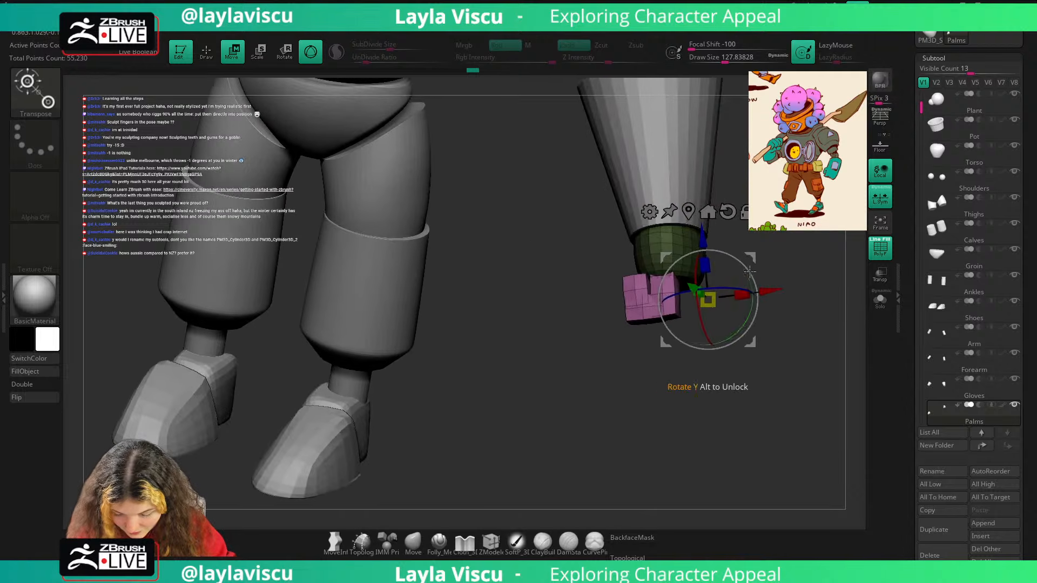
left_click_drag(665, 256, 596, 263, "alt")
right_click_drag(783, 276, 740, 289)
left_click_drag(713, 302, 740, 298, "alt")
left_click_drag(657, 245, 652, 222, "alt")
right_click_drag(781, 265, 685, 285)
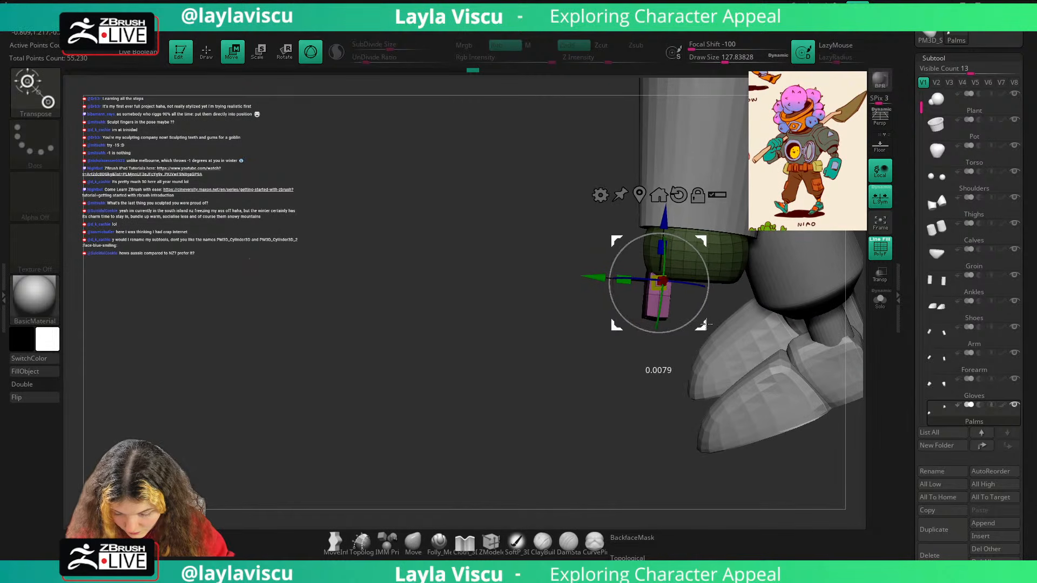
left_click_drag(685, 285, 689, 285)
right_click_drag(658, 389, 614, 384, "alt")
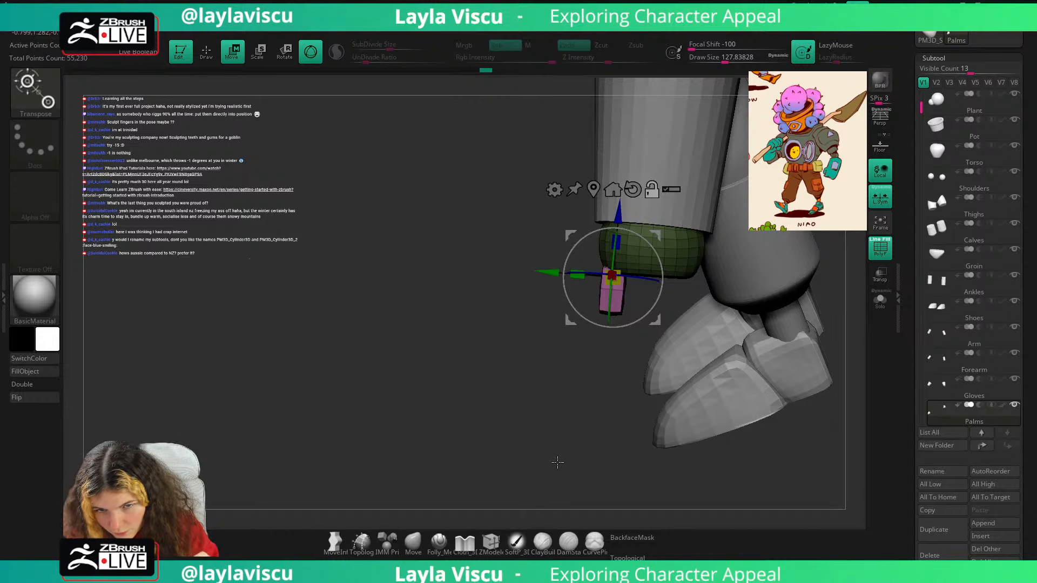
Try duplicating the finger along the palm and shifting it along X and Y.
right_click_drag(556, 419, 457, 469)
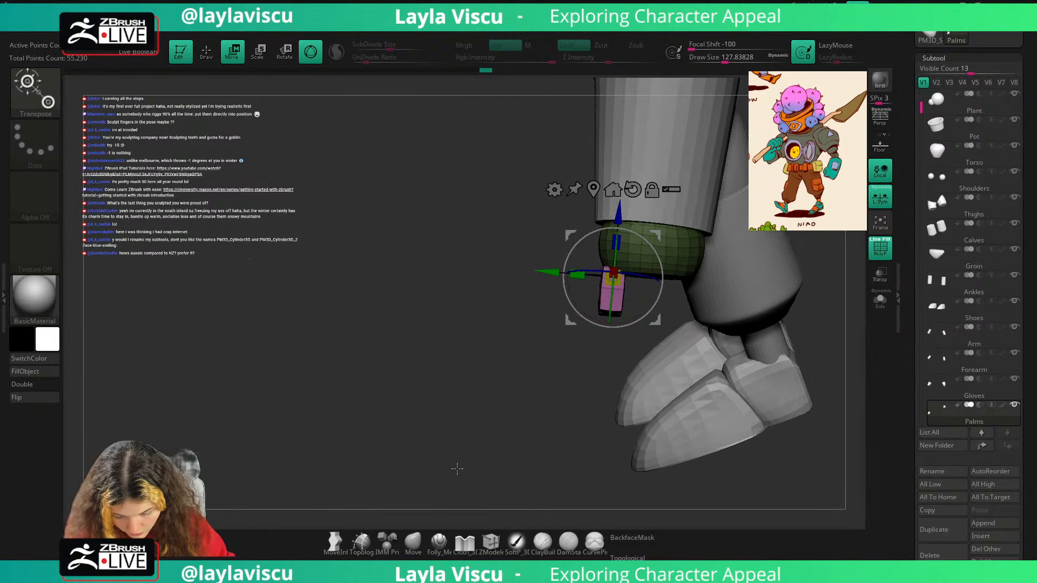
left_click_drag(546, 273, 600, 277, "ctrl")
right_click_drag(815, 273, 850, 251)
key("ctrl+z")
key("ctrl+z")
right_click_drag(787, 254, 621, 243)
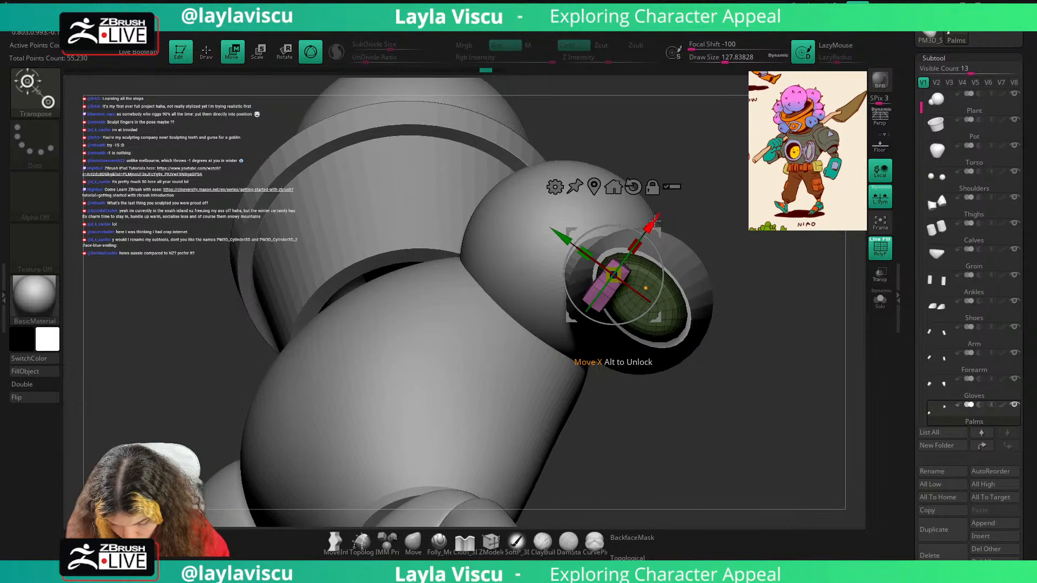
left_click_drag(654, 221, 658, 214)
key("ctrl+z")
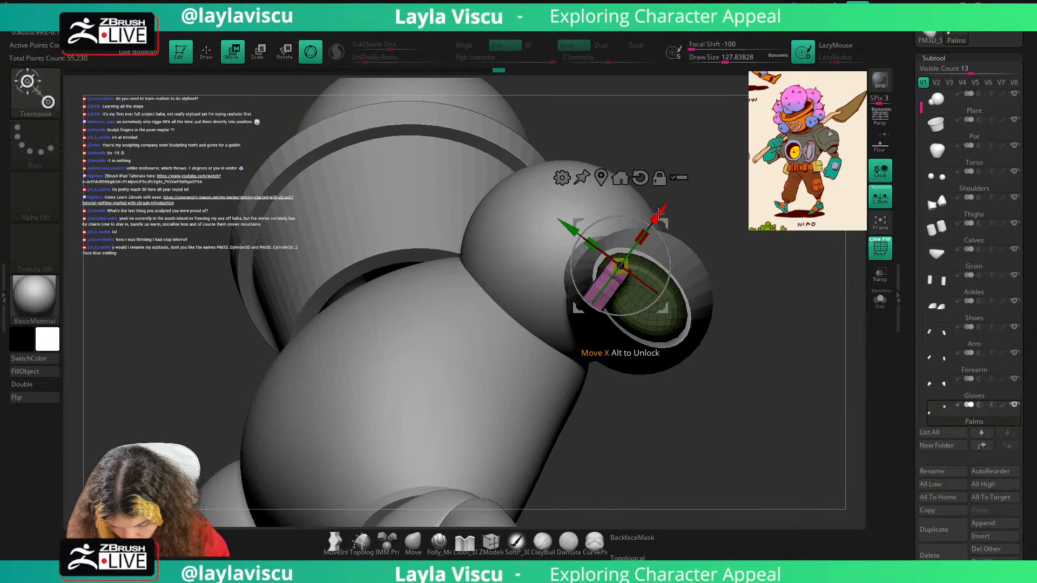
mouse_move(565, 224)
left_mouse_down()
mouse_move(771, 386)
mouse_move(503, 189)
mouse_move(702, 338)
left_mouse_up()
key("ctrl+z")
Turn off local symmetry, mirror the Palms subtool with the mask cleared, and mask the palm around the finger again.
key("q")
right_click_drag(718, 389, 724, 285, "ctrl")
left_click_drag(724, 285, 729, 293, "ctrl")
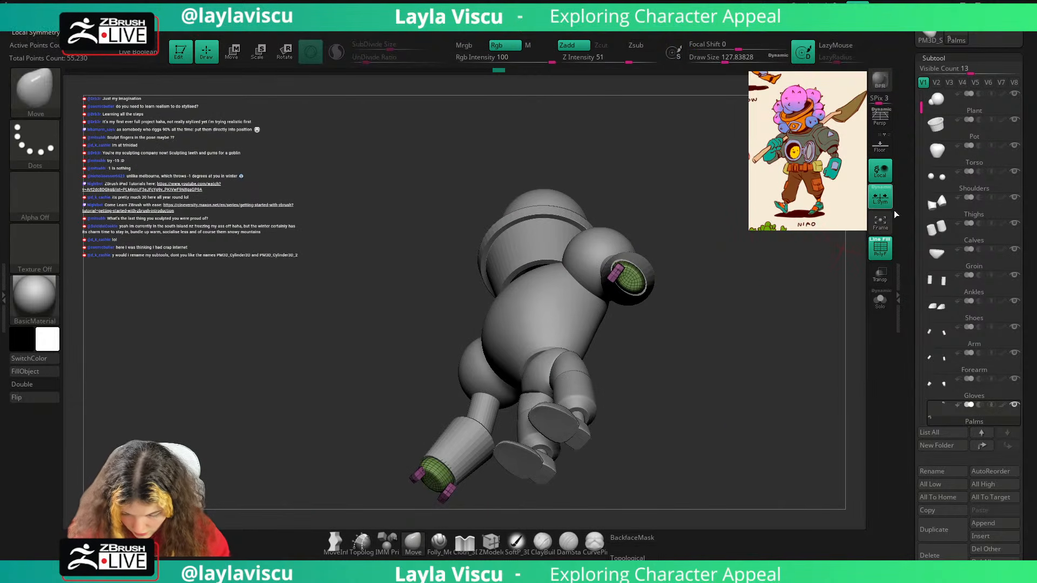
left_click(880, 197)
key("space")
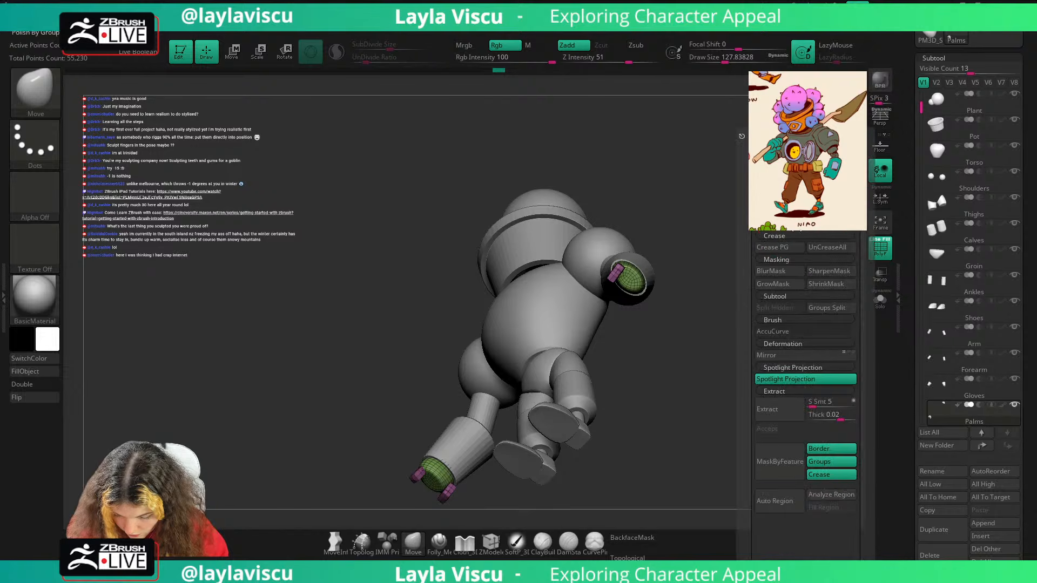
left_click(800, 355)
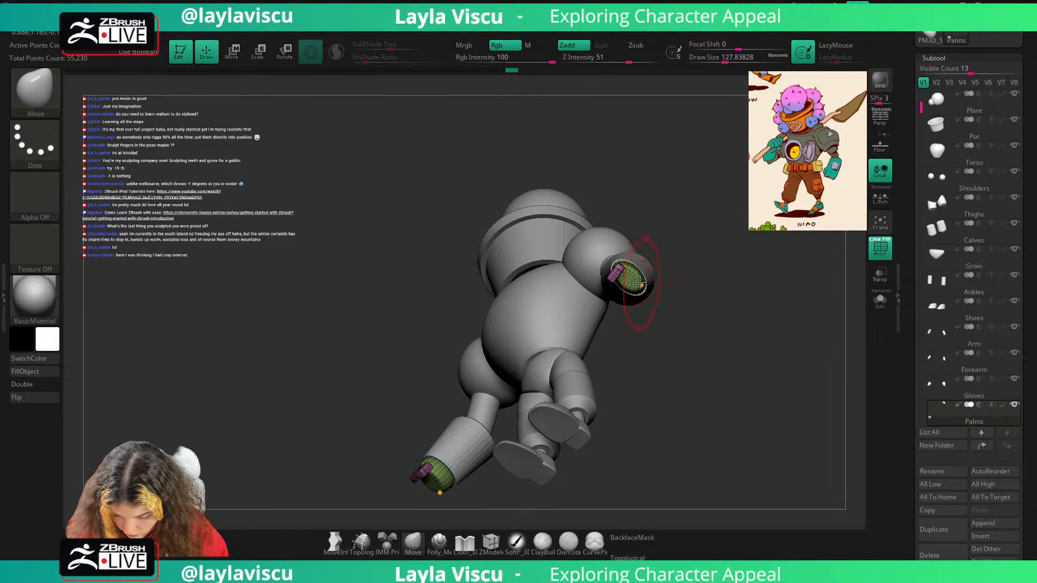
right_click_drag(632, 274, 647, 296, "ctrl")
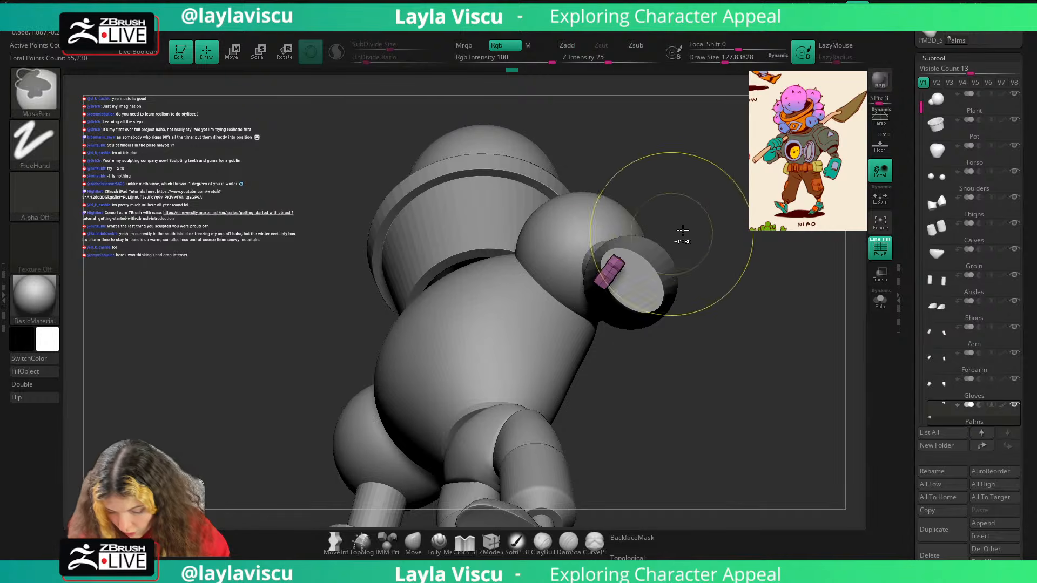
key("w")
Try moving the finger along Y and placing a duplicate beside it on the palm.
left_click_drag(570, 219, 585, 230)
key("ctrl+z")
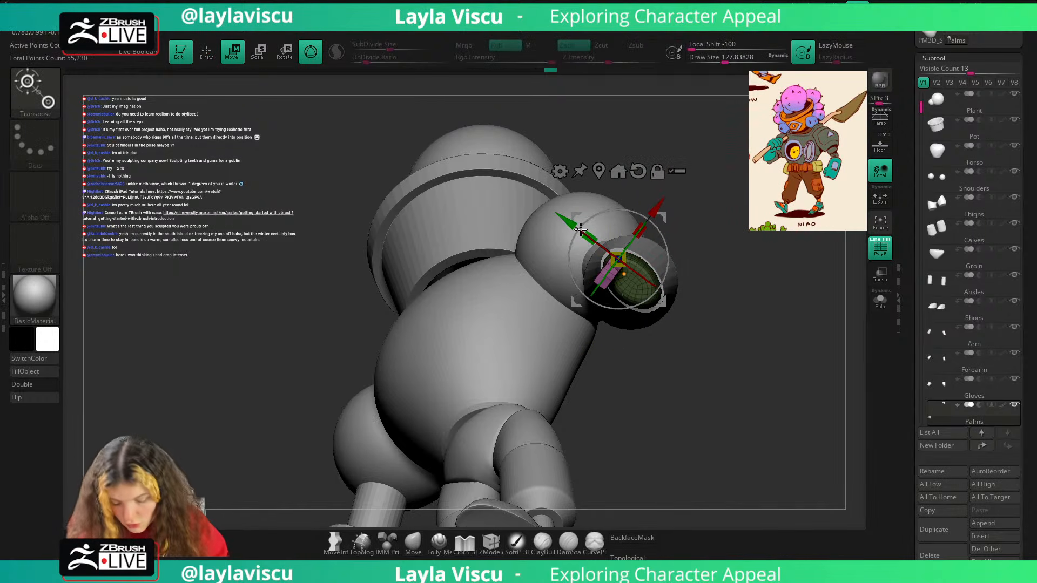
right_click_drag(589, 238, 574, 279, "ctrl")
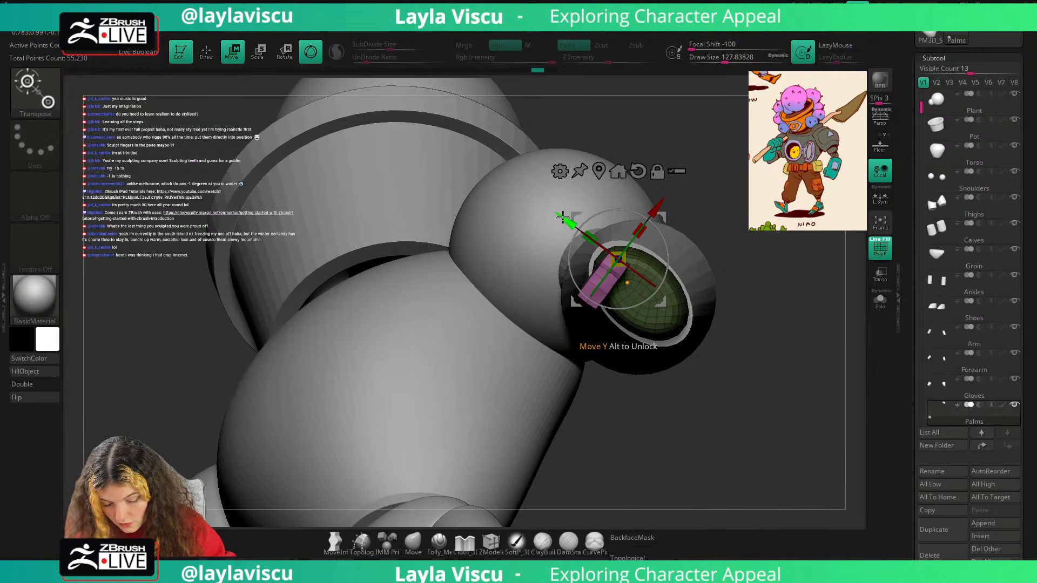
left_click_drag(563, 217, 589, 237, "ctrl")
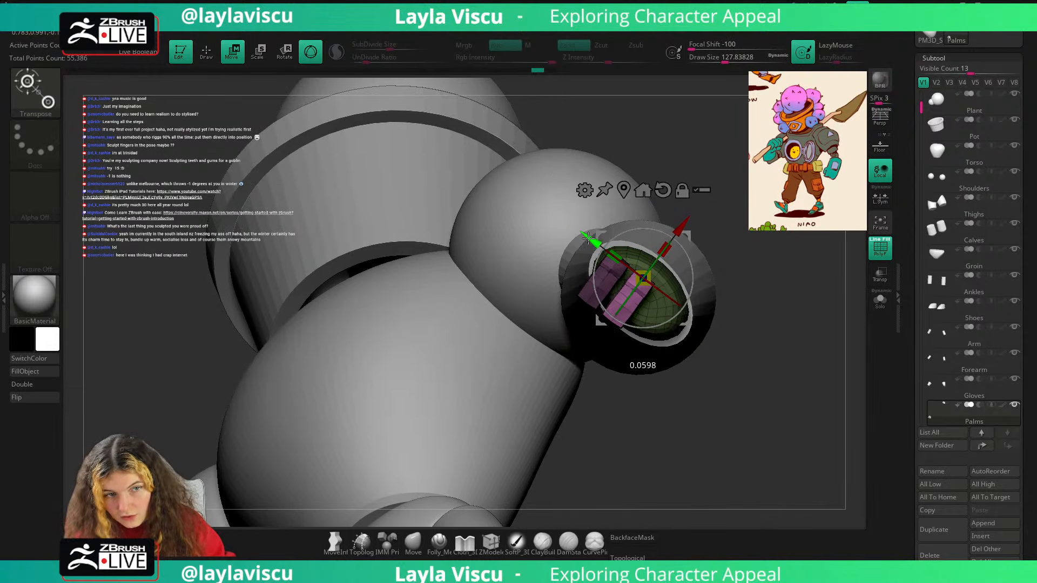
left_click_drag(589, 237, 589, 239, "ctrl")
key("ctrl+z")
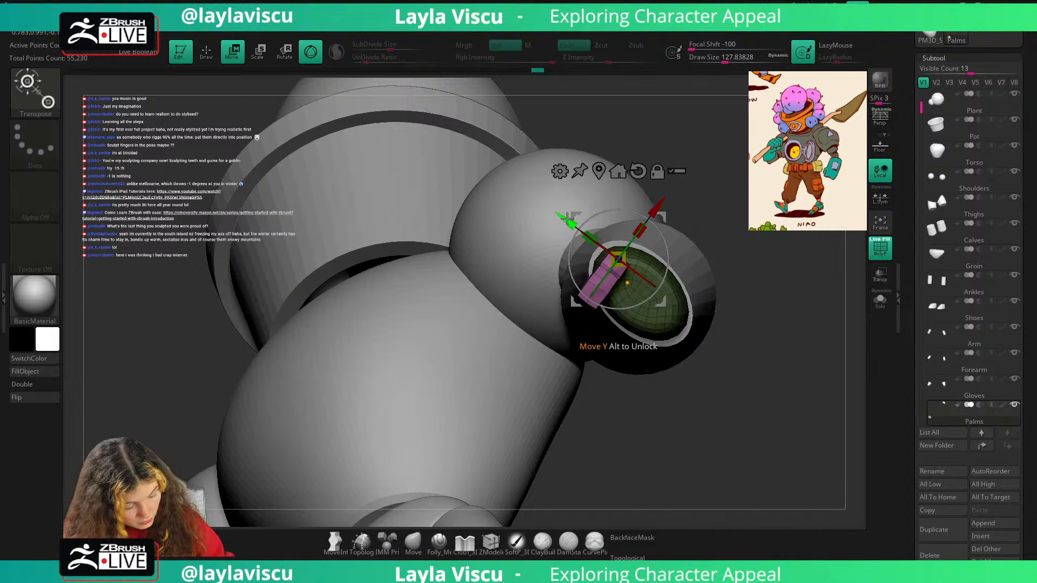
Duplicate the finger three times along Y across the palm to form a row of four fingers, and clear the mask.
left_click_drag(565, 218, 631, 269, "ctrl")
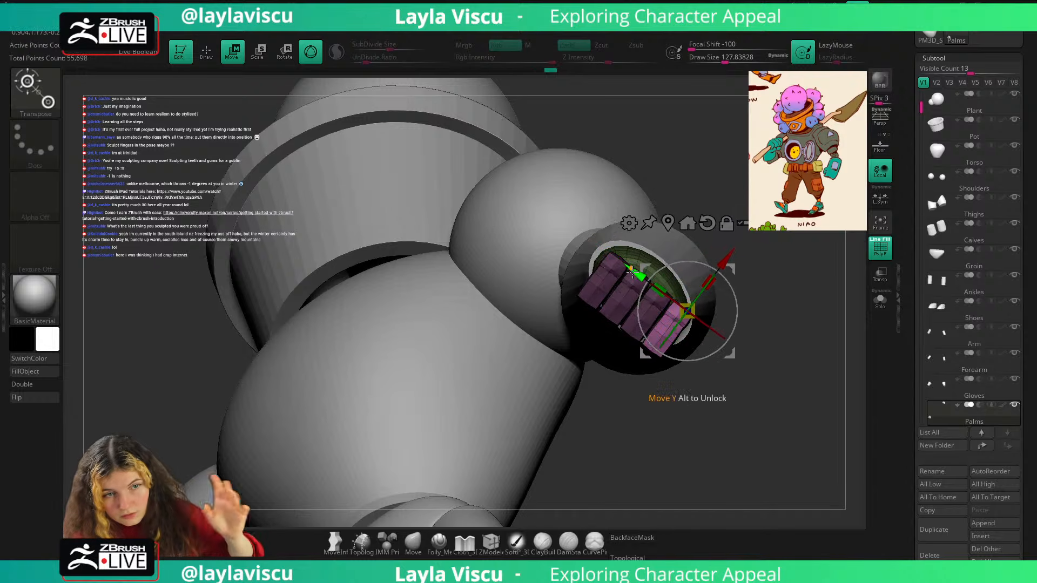
key("q")
left_click_drag(793, 260, 795, 263, "ctrl")
mouse_move(794, 262)
left_mouse_down()
mouse_move(777, 312)
mouse_move(789, 212)
mouse_move(802, 308)
mouse_move(783, 340)
mouse_move(761, 247)
mouse_move(776, 234)
mouse_move(785, 349)
mouse_move(783, 302)
left_mouse_up()
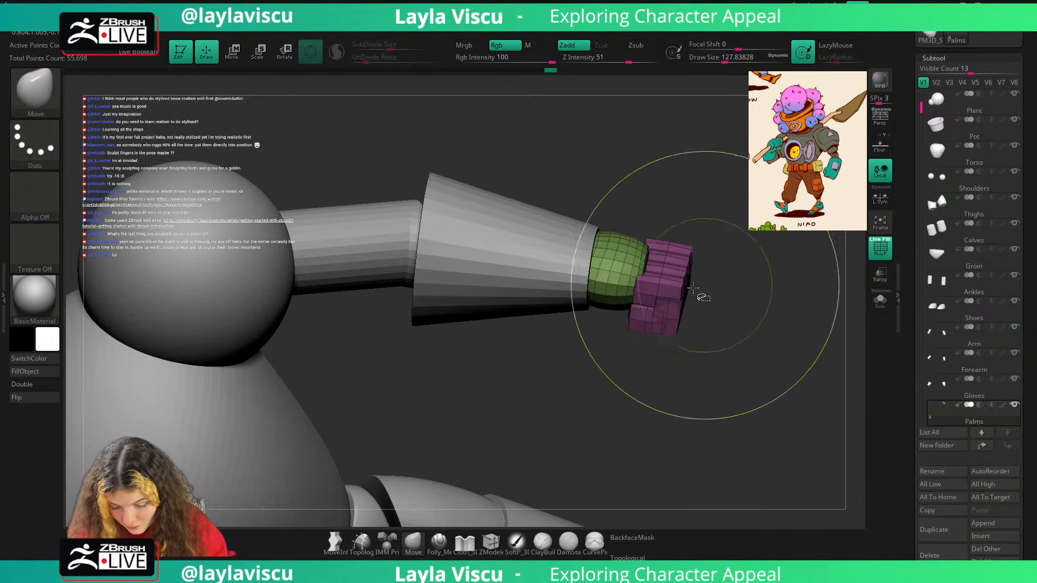
Mask everything in the Palms subtool except the four fingers and center the transform gizmo on them.
left_click(673, 287, "ctrl+shift")
left_click(791, 233, "ctrl")
left_click(794, 233, "ctrl+shift")
left_click_drag(793, 236, 778, 324)
key("w")
left_click(648, 100)
left_click(657, 106, "ctrl")
left_click(595, 144)
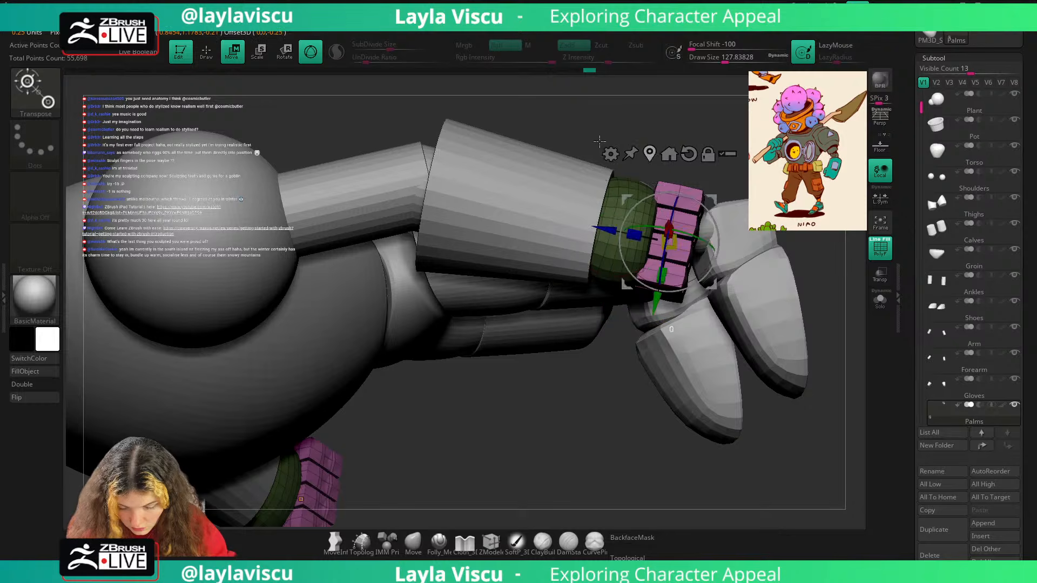
Turn local symmetry back on and scale the row of four fingers along Y to fit the palm's width.
left_click_drag(722, 162, 727, 238)
left_click_drag(664, 277, 664, 275)
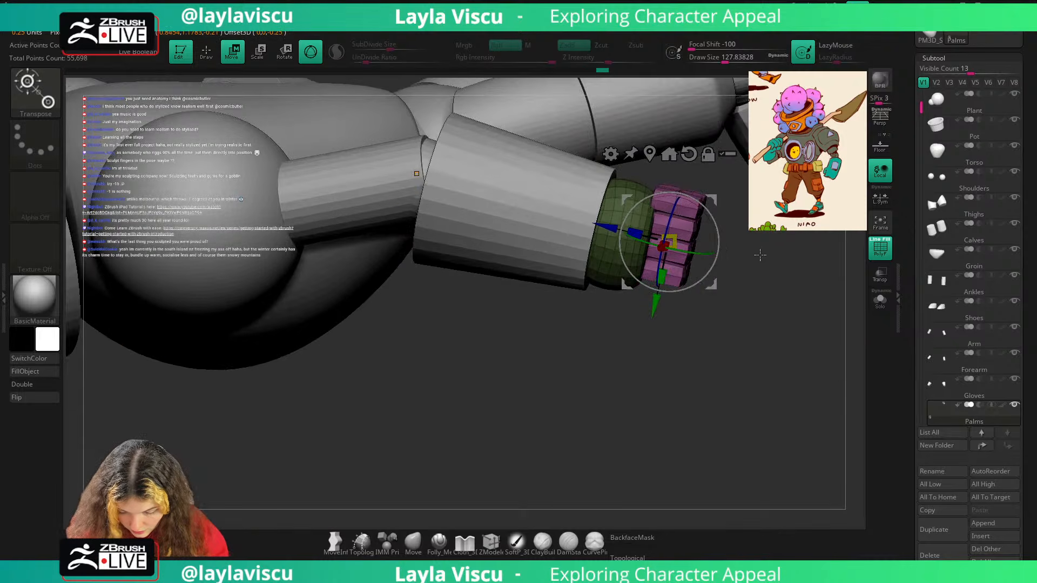
left_click_drag(760, 255, 763, 208)
key("ctrl+z")
left_click(881, 199)
right_click_drag(756, 302, 692, 302, "ctrl")
left_click_drag(656, 271, 649, 288)
right_click_drag(716, 224, 714, 321, "ctrl")
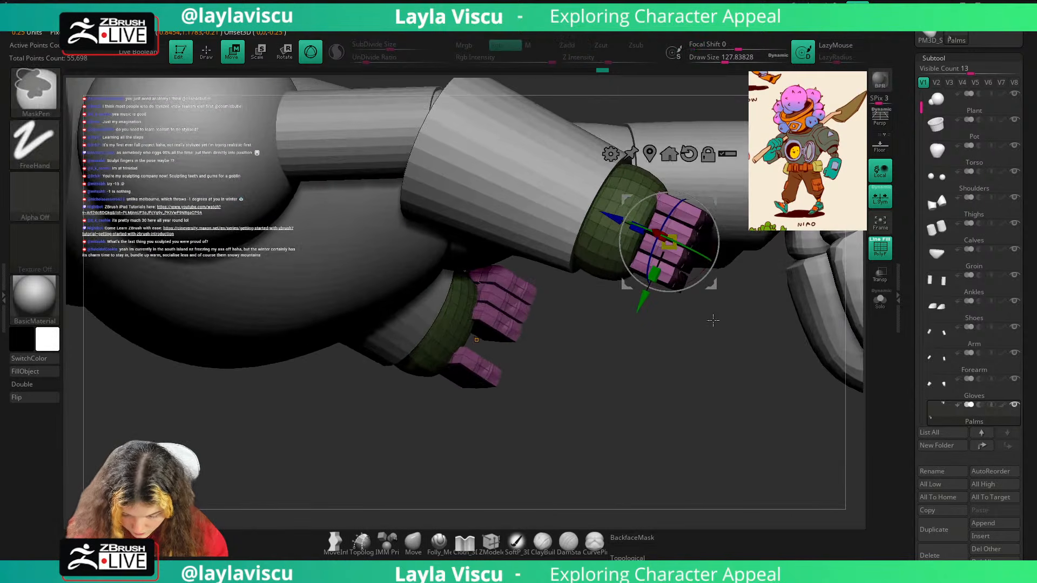
Clear the mask, mirror the Palms subtool so both hands have matching fingers, and hide the polygroup wireframe.
key("q")
left_click(415, 542)
left_click(679, 422, "ctrl")
mouse_move(678, 422)
right_mouse_down("ctrl")
mouse_move(665, 379)
mouse_move(783, 222)
right_mouse_up("ctrl")
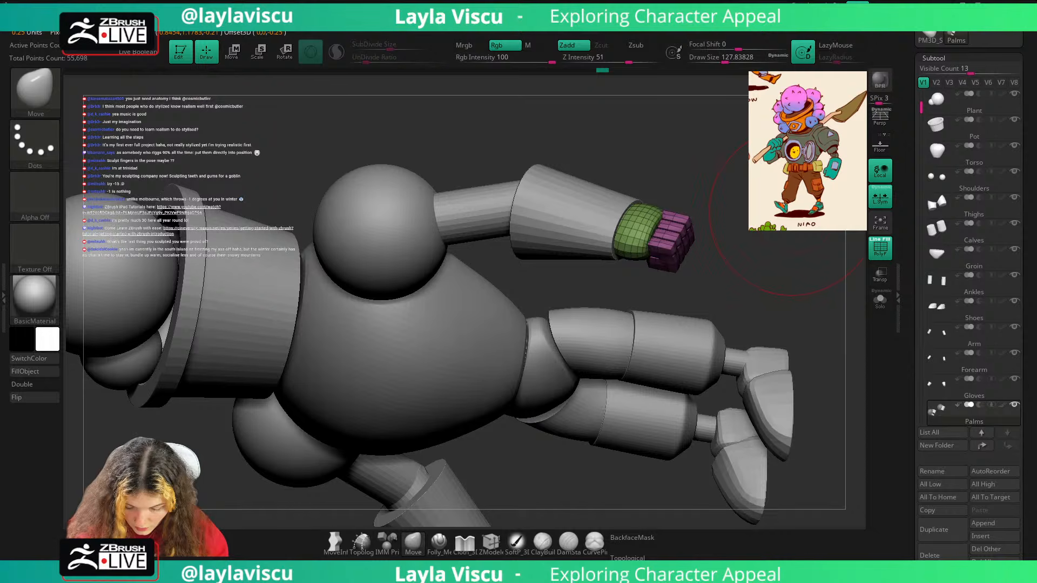
key("space")
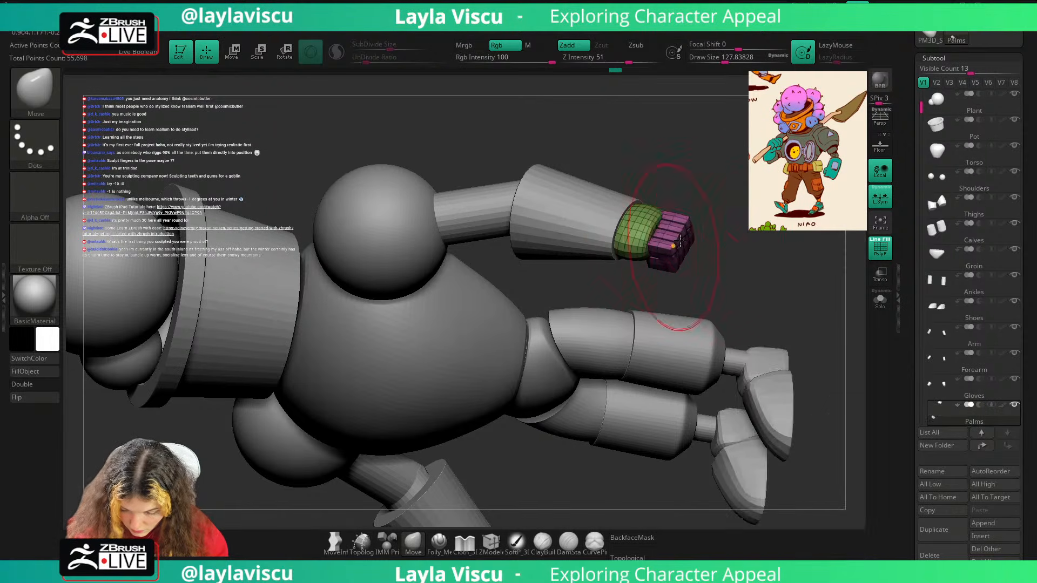
key("shift+f")
Isolate and mask the fingers, invert the mask onto the palms, and move the fingers forward along Y.
right_click_drag(697, 243, 751, 157)
right_click_drag(756, 222, 757, 297)
key("d")
left_click(702, 361)
left_click(800, 211, "ctrl")
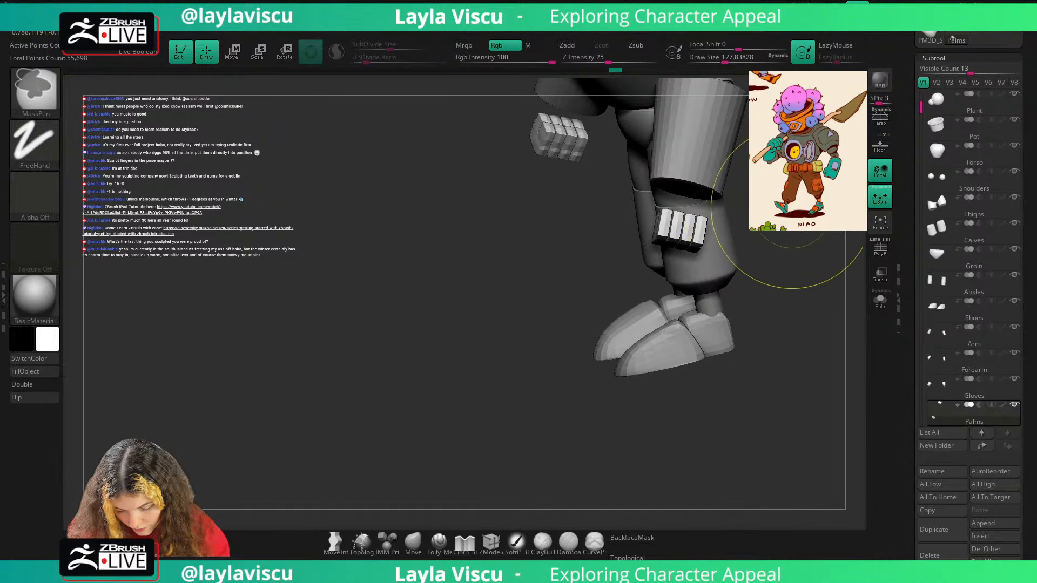
right_click_drag(800, 216, 776, 226)
key("w")
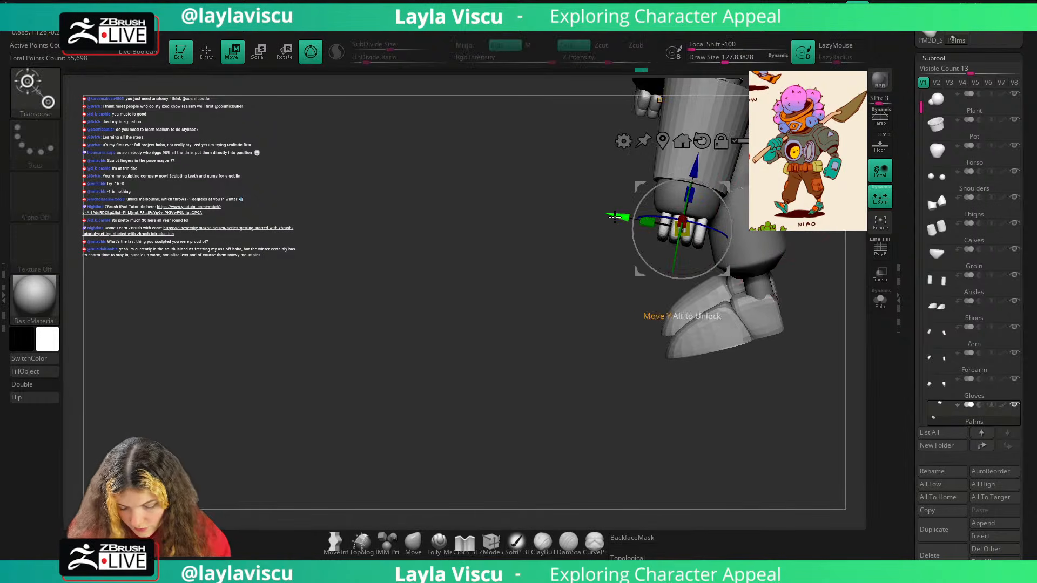
left_click_drag(619, 217, 614, 216)
Show the polygroup wireframe and shift the row of fingers further forward along Y to line up with the palms.
key("q")
mouse_move(627, 281)
right_mouse_down("ctrl")
mouse_move(653, 368)
mouse_move(808, 287)
mouse_move(798, 245)
mouse_move(766, 276)
mouse_move(704, 239)
mouse_move(738, 238)
mouse_move(700, 281)
mouse_move(697, 328)
mouse_move(767, 245)
mouse_move(697, 221)
right_mouse_up("ctrl")
key("shift+f")
key("w")
left_click_drag(638, 258, 605, 256)
key("q")
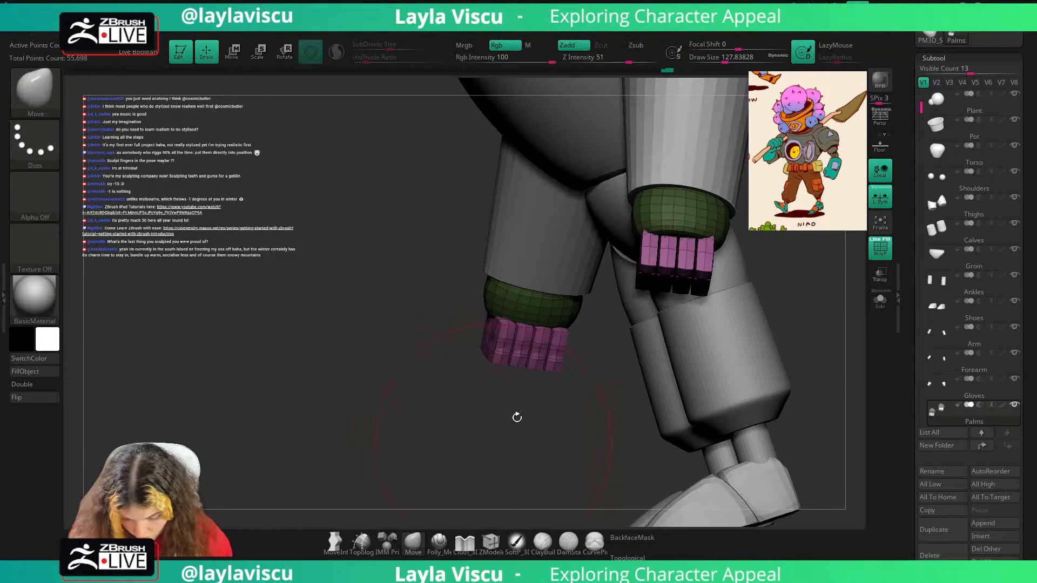
key("shift+f")
key("shift+f")
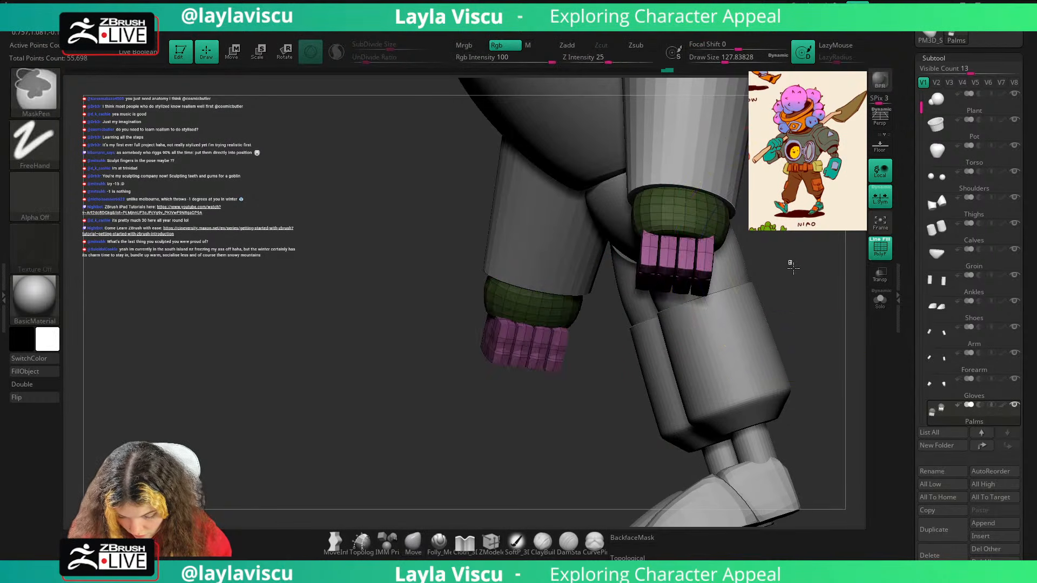
Clear the mask, set the draw size to about 27, and adjust the shape of the smoothed fingers with the Move brush.
left_click_drag(789, 264, 798, 273, "ctrl")
left_click_drag(789, 263, 734, 225)
mouse_move(735, 224)
right_mouse_down()
mouse_move(801, 278)
mouse_move(773, 257)
mouse_move(794, 243)
mouse_move(707, 333)
mouse_move(733, 289)
right_mouse_up()
key("s")
left_click_drag(692, 263, 675, 258)
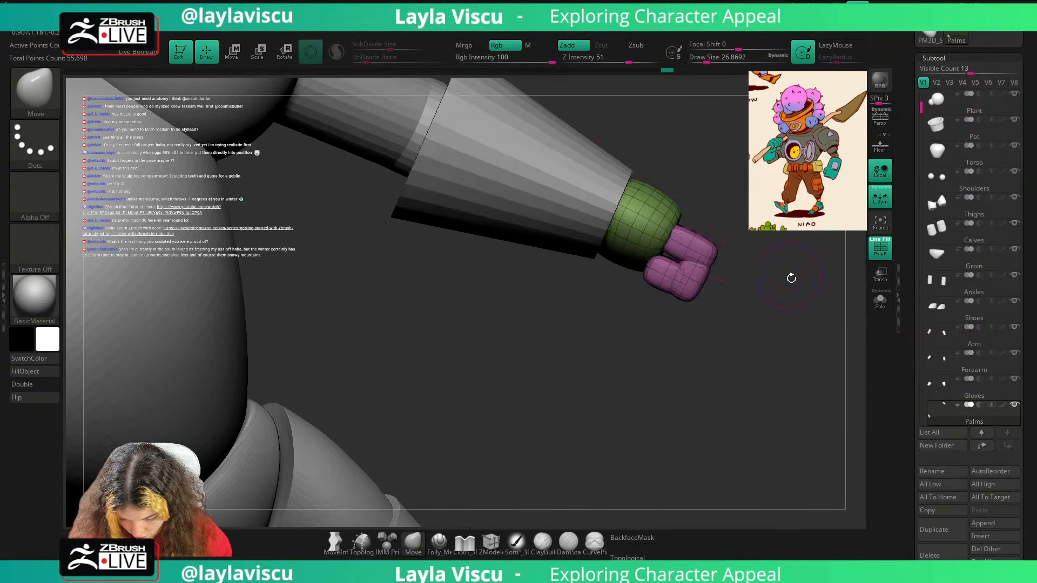
mouse_move(791, 278)
right_mouse_down()
mouse_move(780, 283)
mouse_move(765, 260)
mouse_move(831, 239)
mouse_move(827, 301)
mouse_move(795, 331)
mouse_move(800, 268)
mouse_move(785, 276)
mouse_move(794, 285)
right_mouse_up()
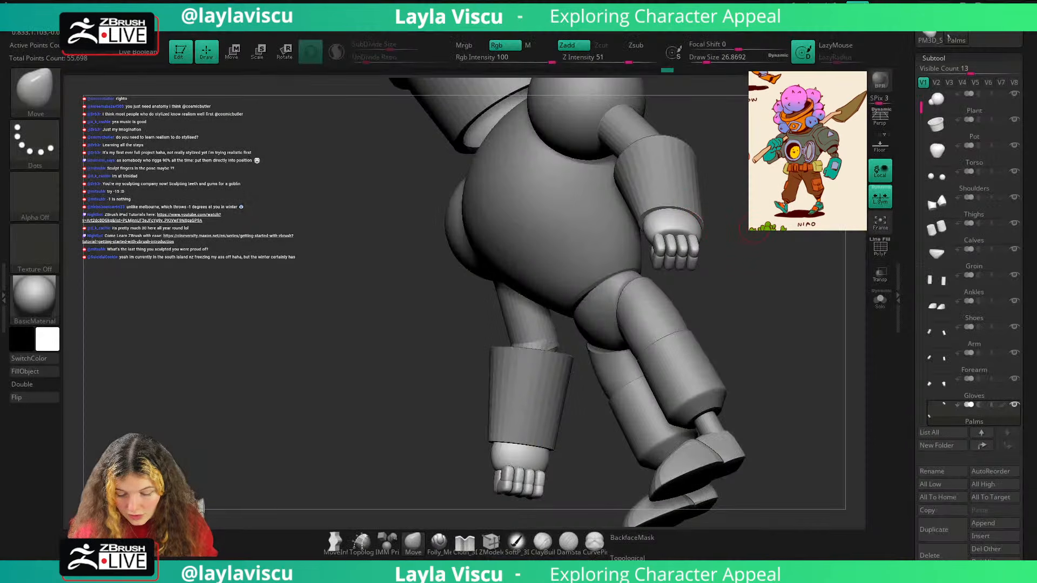
Show the polygroup wireframe and rotate the hands in the Palms subtool by about -2.25 degrees in the view plane.
left_click_drag(702, 324, 725, 208, "alt")
left_click_drag(703, 303, 811, 249)
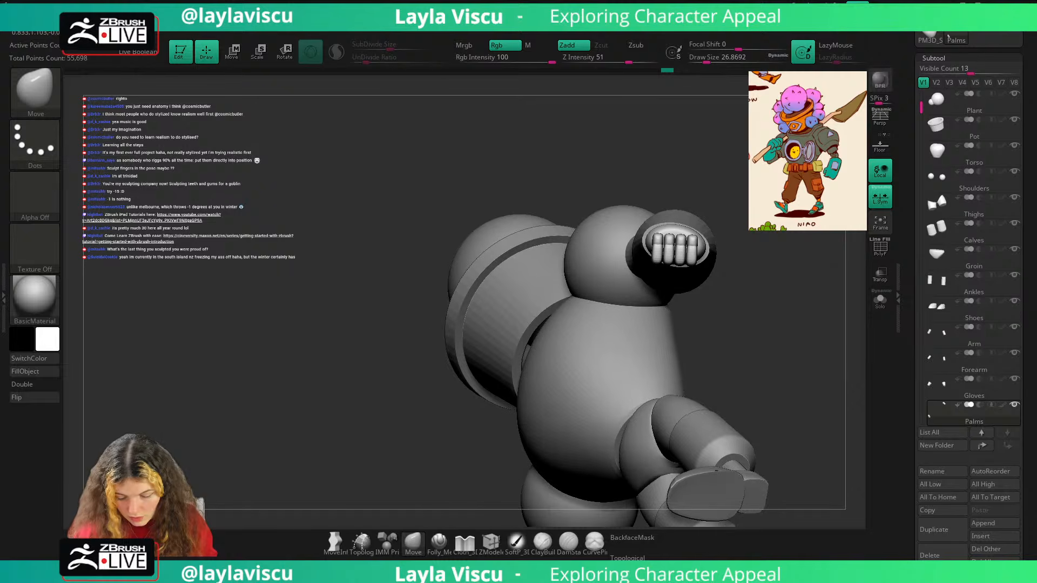
key("shift+f")
key("ctrl+shift")
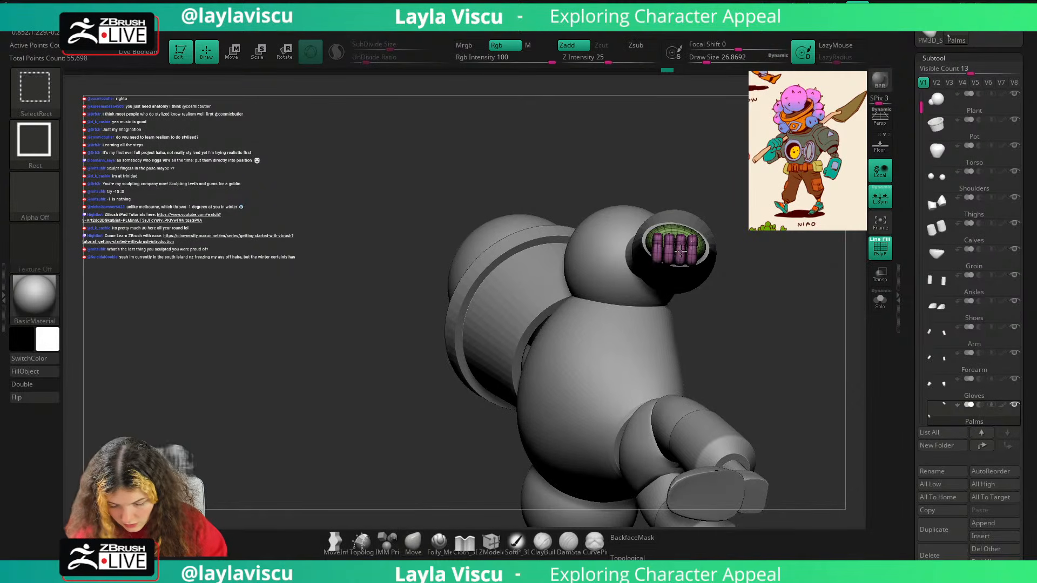
key("w")
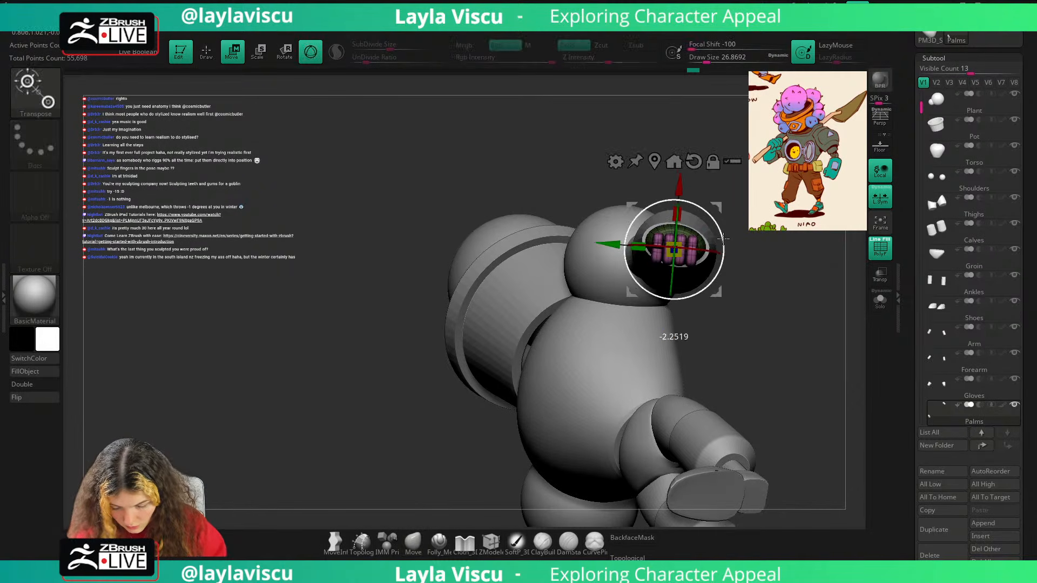
key("q")
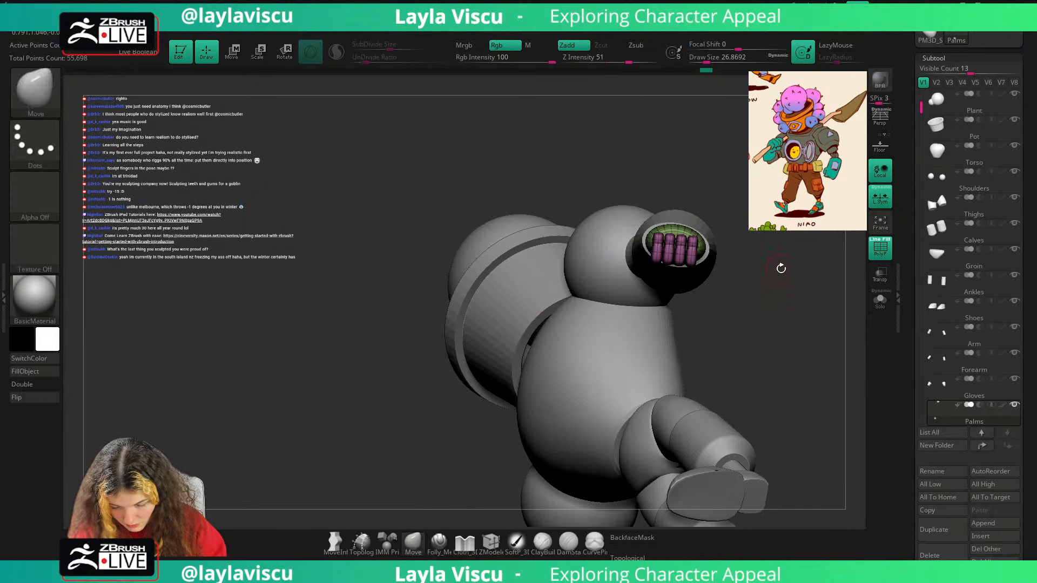
Set the draw size to about 49, adjust the row of fingers with the Move brush, and turn on the smoothed preview.
key("shift+f")
mouse_move(773, 258)
left_mouse_down()
mouse_move(778, 322)
mouse_move(766, 328)
mouse_move(771, 239)
mouse_move(777, 303)
mouse_move(770, 265)
left_mouse_up()
key("shift+f")
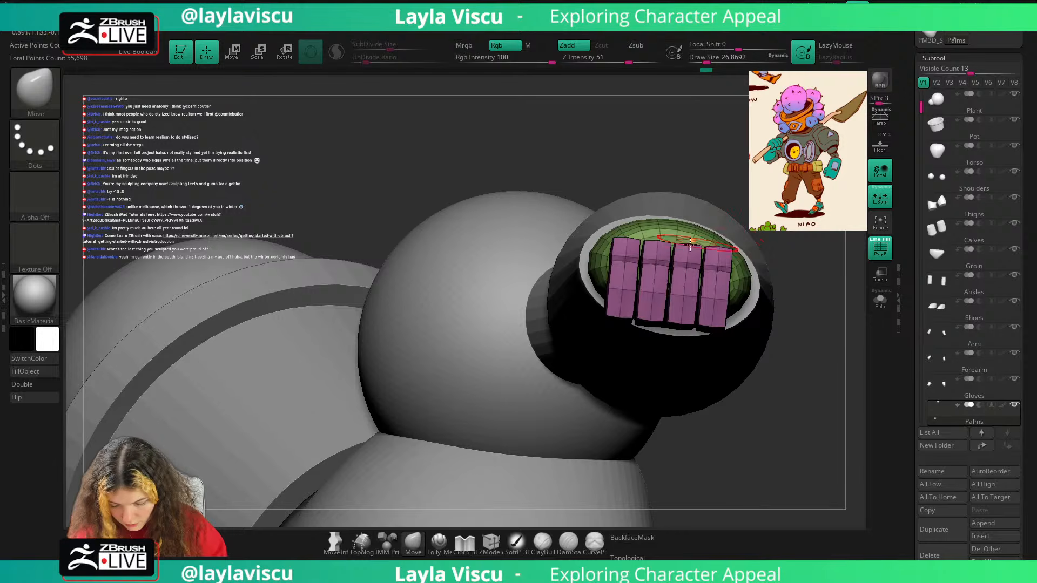
key("s")
left_click_drag(676, 246, 680, 246)
left_click_drag(736, 155, 732, 174)
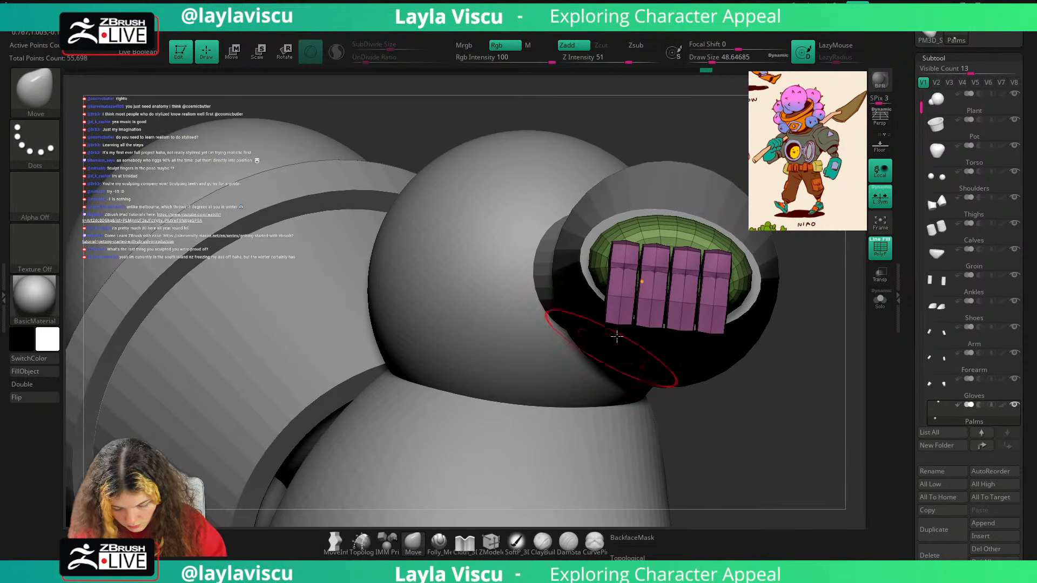
key("ctrl+d")
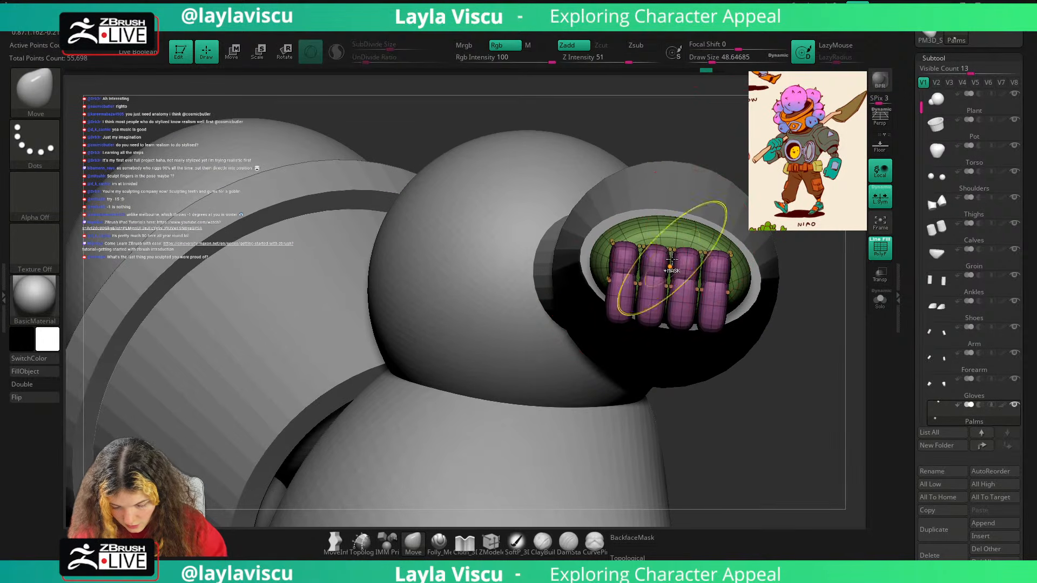
mouse_move(757, 189)
left_mouse_down()
mouse_move(772, 205)
mouse_move(710, 232)
mouse_move(773, 208)
mouse_move(776, 216)
left_mouse_up()
Turn off the smoothed preview, isolate and mask the fingers, and invert the mask onto the palms.
key("shift+d")
left_click(701, 263, "ctrl+shift")
left_click(791, 209, "ctrl")
left_click(790, 207, "ctrl+shift")
left_click(790, 208, "ctrl")
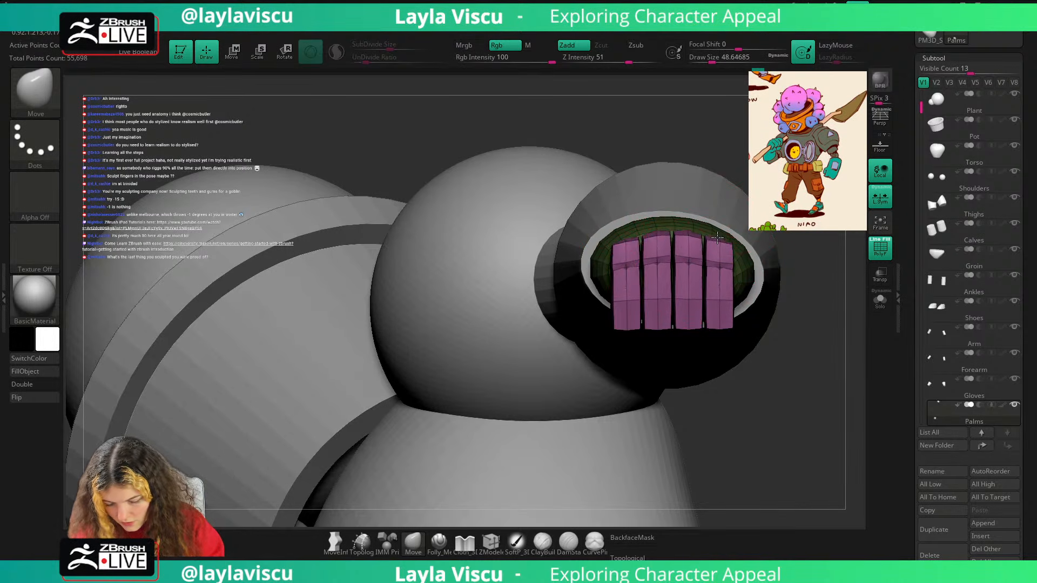
Set the draw size to about 22 and reshape the unmasked fingers with the Move brush, toggling the smoothed preview and wireframe.
key("d")
key("shift+f")
key("shift+d")
key("s")
left_click_drag(645, 236, 637, 237)
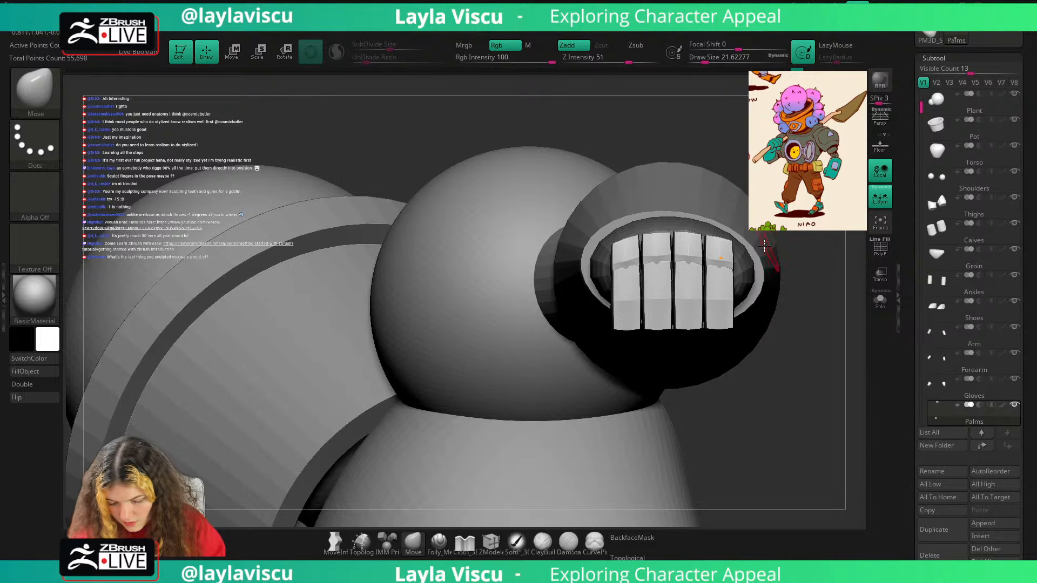
key("d")
key("shift+f")
Examine the curled hands from the front and close up with the polygroup wireframe shown.
mouse_move(821, 259)
left_mouse_down("alt")
mouse_move(810, 227)
mouse_move(784, 286)
mouse_move(806, 266)
left_mouse_up("alt")
key("shift+f")
right_click_drag(805, 266, 764, 281, "ctrl")
left_click_drag(764, 281, 728, 295, "shift")
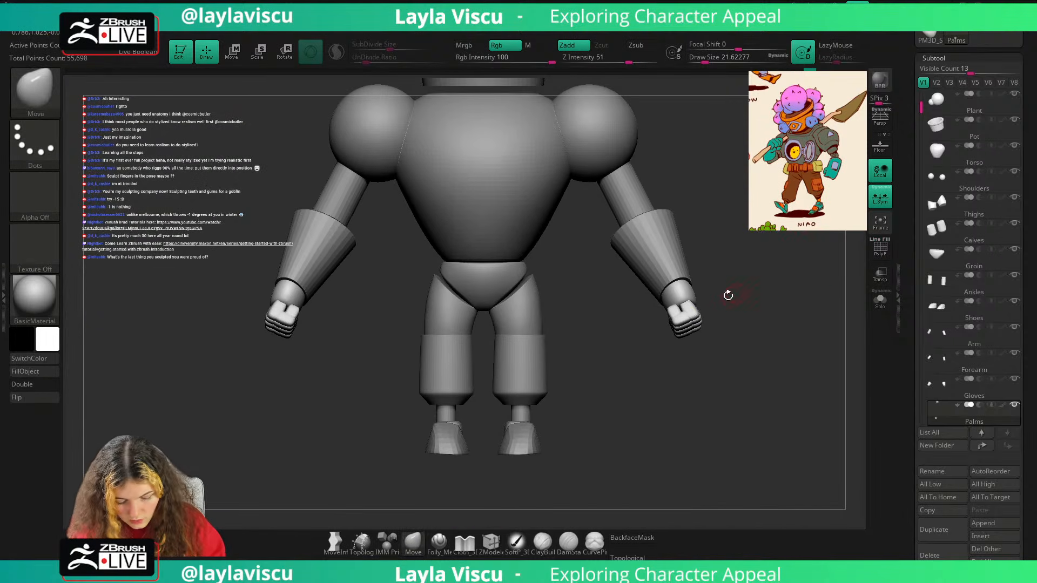
right_click_drag(728, 296, 747, 298, "ctrl")
left_click_drag(748, 299, 702, 276)
key("shift+f")
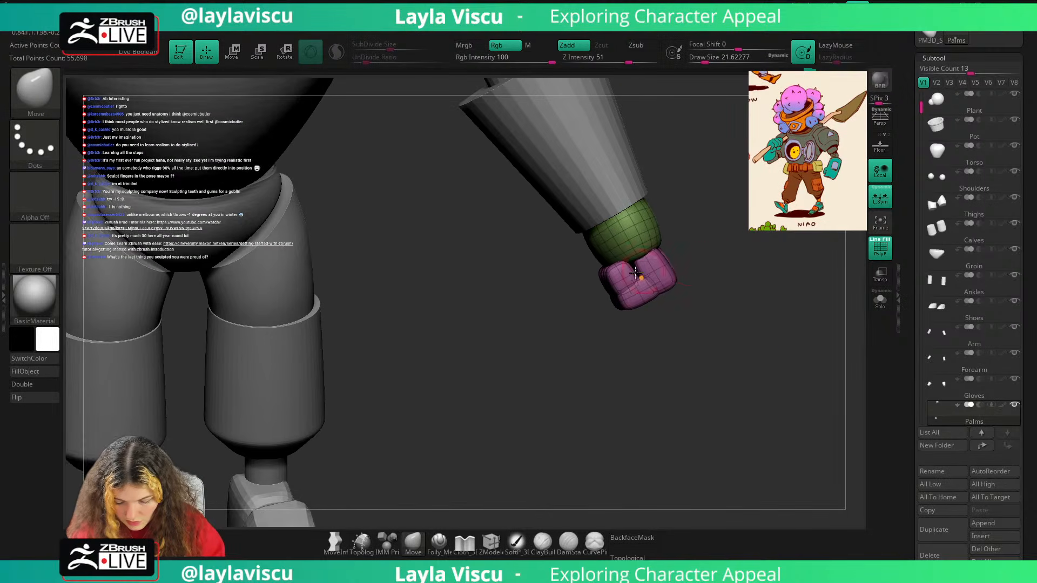
right_click_drag(635, 273, 716, 248, "ctrl")
left_click_drag(715, 248, 715, 232)
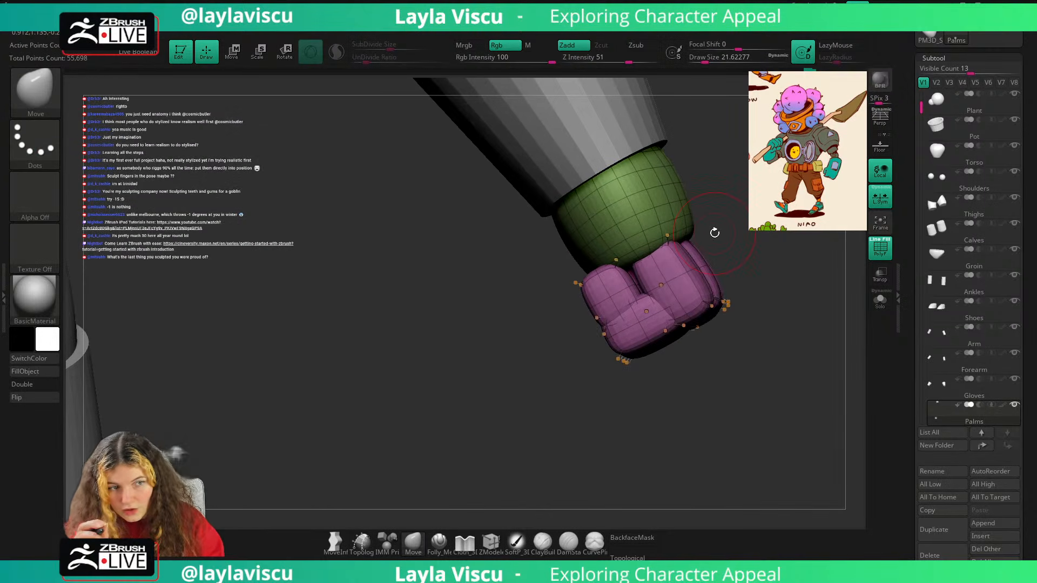
Isolate the curled fingertip segments and mask them with the Lasso stroke.
left_click_drag(566, 331, 584, 276)
key("ctrl+shift+a")
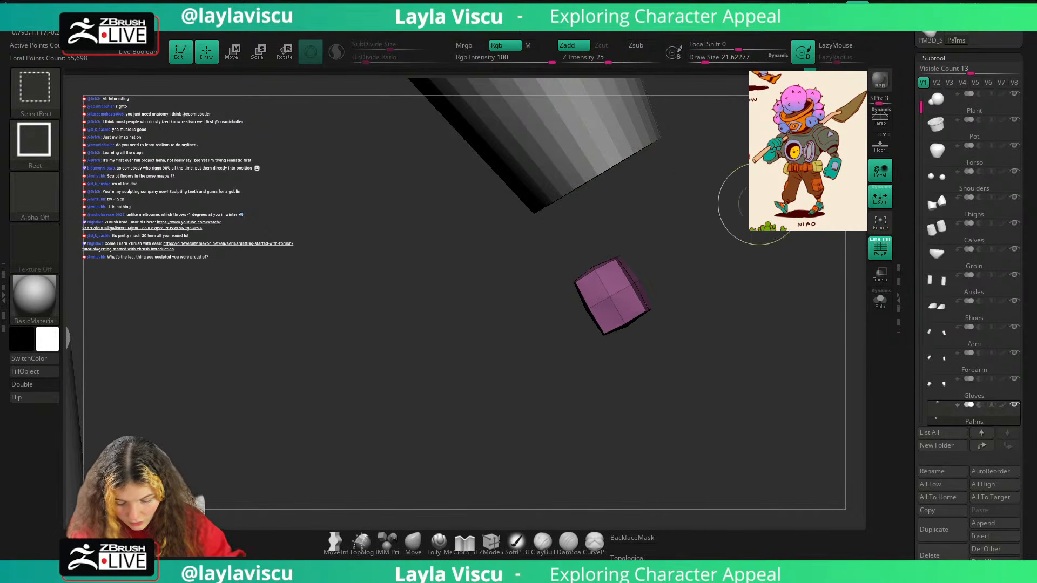
left_click_drag(676, 240, 698, 243)
mouse_move(622, 249)
left_mouse_down()
mouse_move(639, 230)
mouse_move(648, 251)
mouse_move(540, 331)
mouse_move(512, 329)
left_mouse_up()
left_click(37, 147, "ctrl")
left_click(204, 176, "ctrl")
key("ctrl+z")
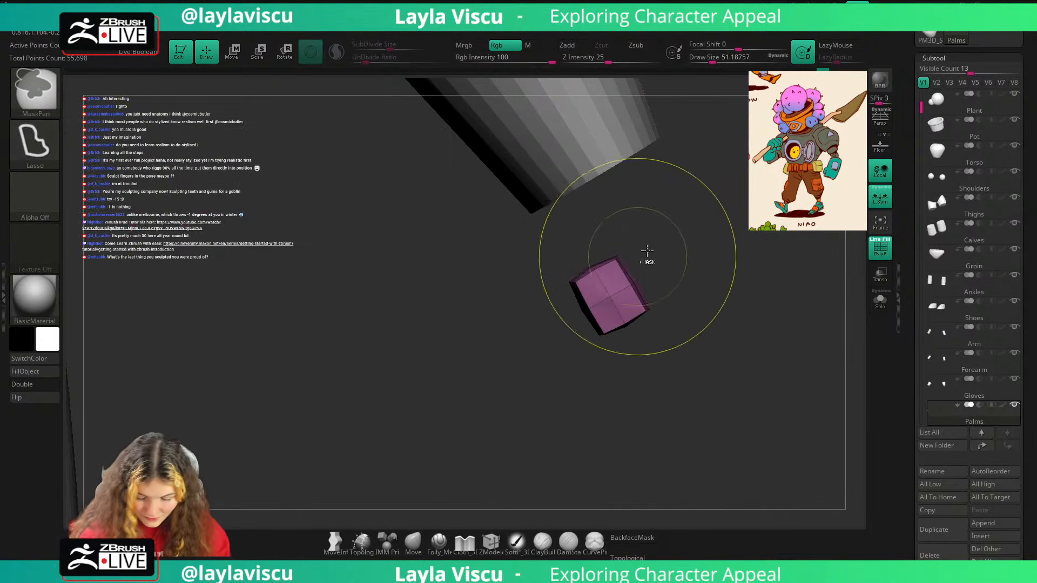
mouse_move(652, 242)
left_mouse_down("ctrl")
mouse_move(492, 318)
mouse_move(567, 243)
mouse_move(562, 218)
mouse_move(568, 227)
left_mouse_up("ctrl")
Show the whole hand, invert the mask, shift the curled fingertips slightly, and clear the mask.
left_click(721, 230, "ctrl+shift")
left_click(740, 238, "ctrl")
key("w")
left_click(618, 210)
key("q")
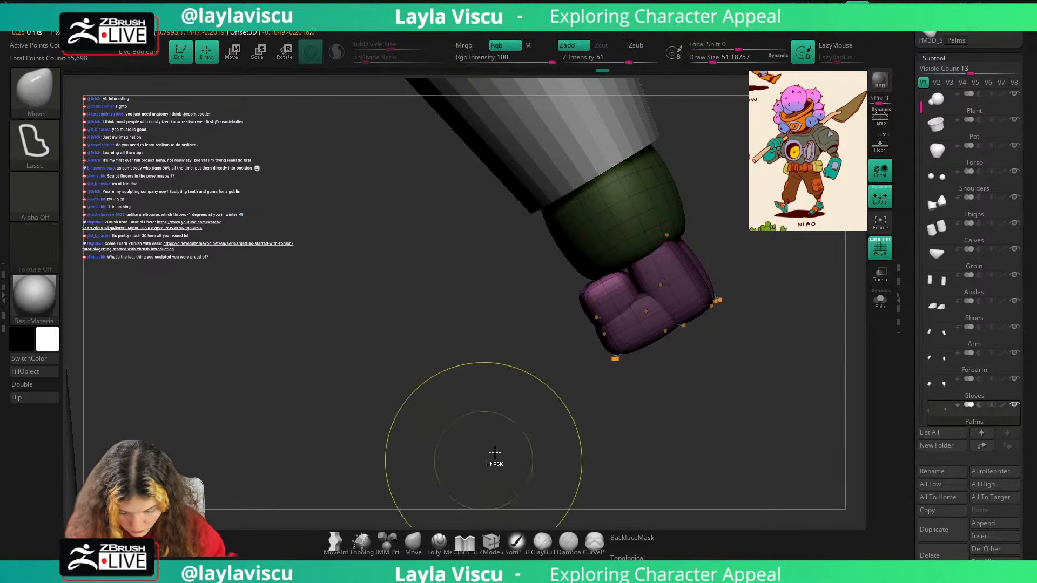
left_click_drag(493, 456, 514, 475, "ctrl")
Hide the wireframe, mask the palms, and rotate and slightly scale the fingers so they hang downward from the palms.
mouse_move(753, 405)
right_mouse_down("ctrl")
mouse_move(730, 292)
mouse_move(741, 305)
mouse_move(693, 283)
mouse_move(642, 292)
right_mouse_up("ctrl")
key("shift+f")
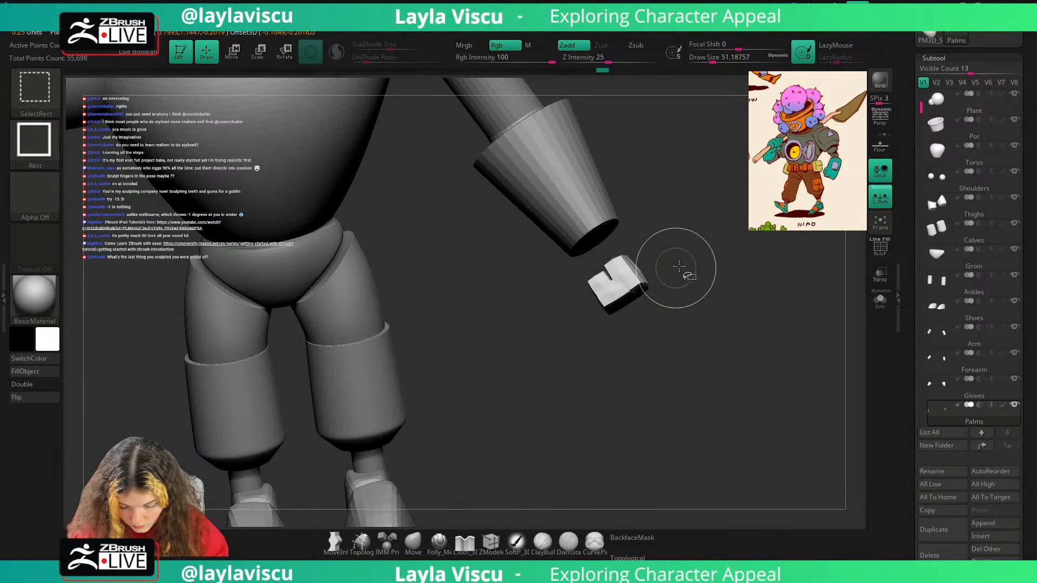
left_click(718, 240, "ctrl+shift")
right_click_drag(719, 243, 712, 290, "shift")
key("w")
left_click_drag(654, 243, 677, 232, "alt")
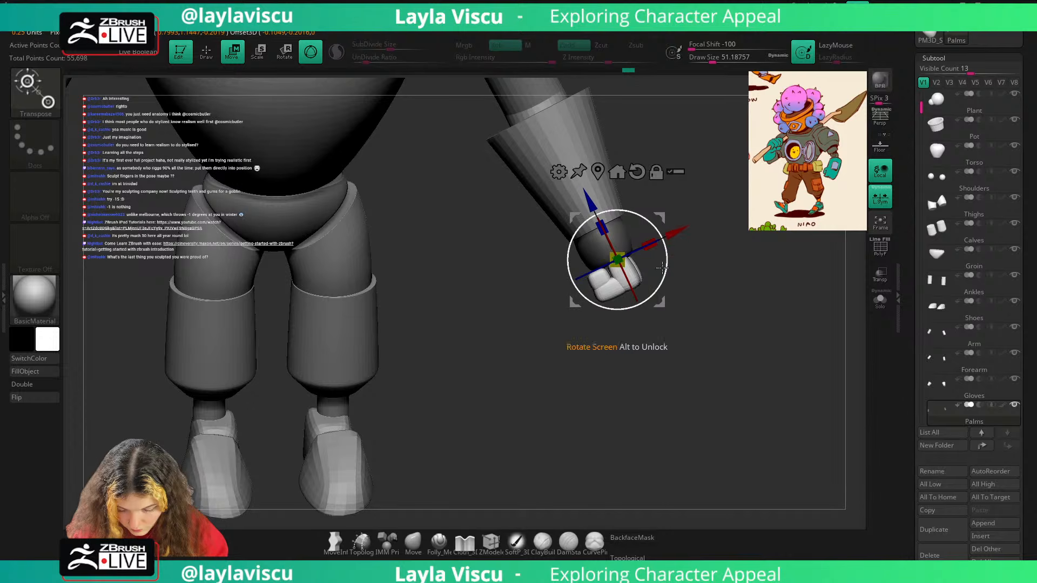
left_click_drag(662, 268, 663, 309)
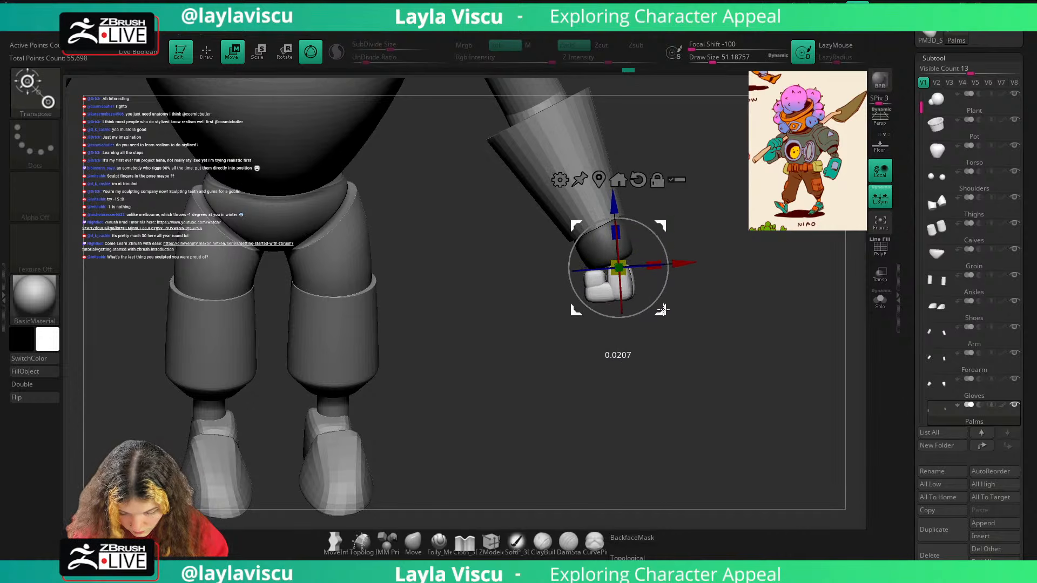
Clear the mask, isolate the palms, and mask the fingers so only the palms can be edited.
left_click(439, 539)
mouse_move(726, 277)
right_mouse_down()
mouse_move(669, 278)
mouse_move(692, 284)
right_mouse_up()
left_click_drag(694, 281, 683, 270, "ctrl")
left_click(634, 243, "ctrl+shift")
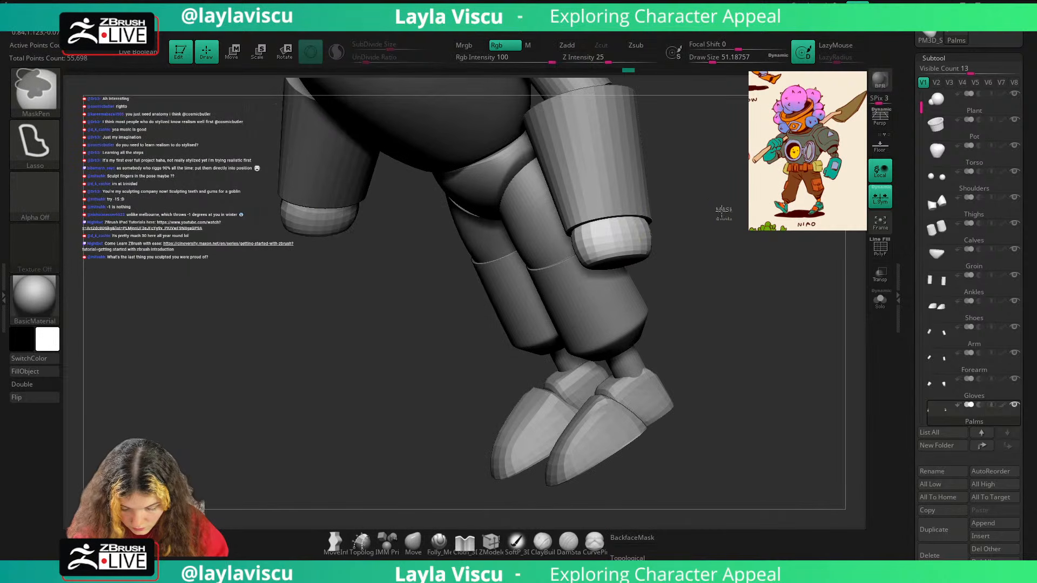
left_click(726, 209, "ctrl")
left_click(743, 200, "ctrl+shift")
Stretch the unmasked palms slightly along Z and clear the mask.
right_click_drag(744, 197, 746, 215)
left_click(602, 174)
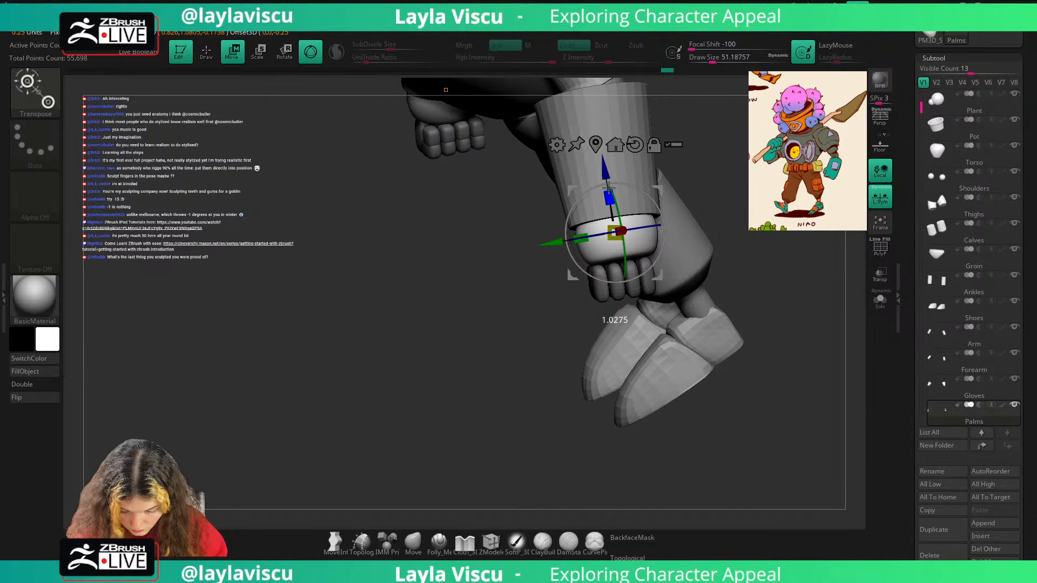
left_click_drag(609, 200, 610, 205)
key("q")
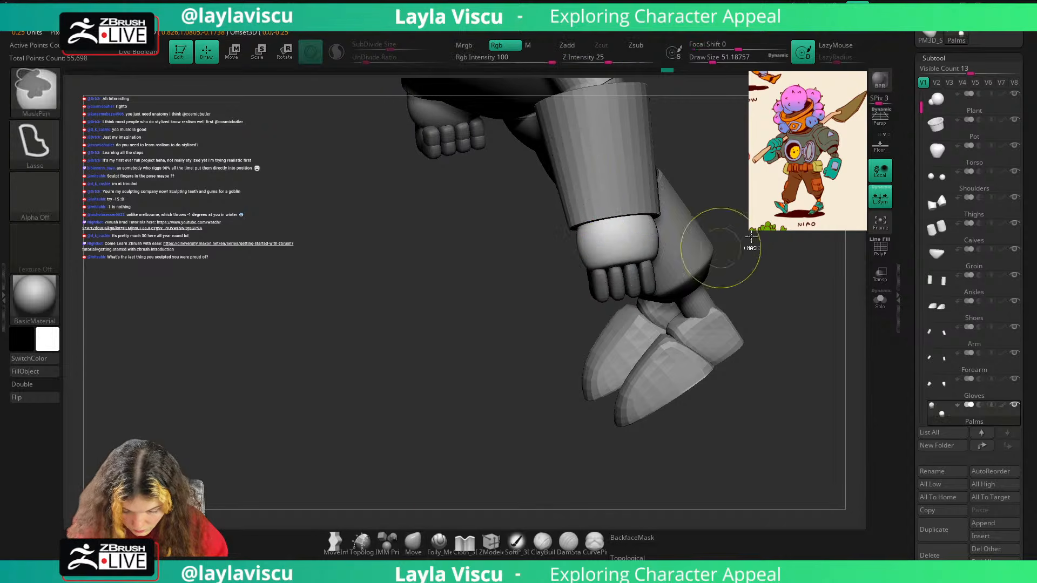
left_click_drag(724, 246, 767, 243, "ctrl")
Examine the finished hands and the proportions of the whole character, toggling the polygroup wireframe.
right_click_drag(767, 243, 811, 211)
mouse_move(757, 270)
right_mouse_down("ctrl")
mouse_move(713, 224)
mouse_move(685, 241)
mouse_move(695, 257)
mouse_move(676, 264)
mouse_move(752, 254)
mouse_move(751, 273)
right_mouse_up("ctrl")
right_click_drag(754, 184, 740, 217, "alt")
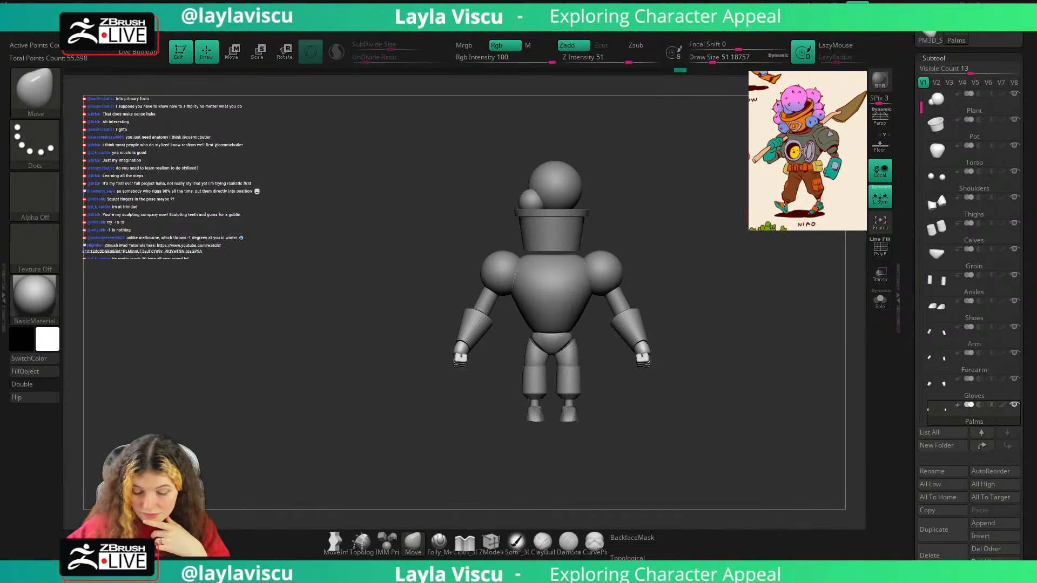
left_click_drag(717, 322, 771, 310)
key("shift+f")
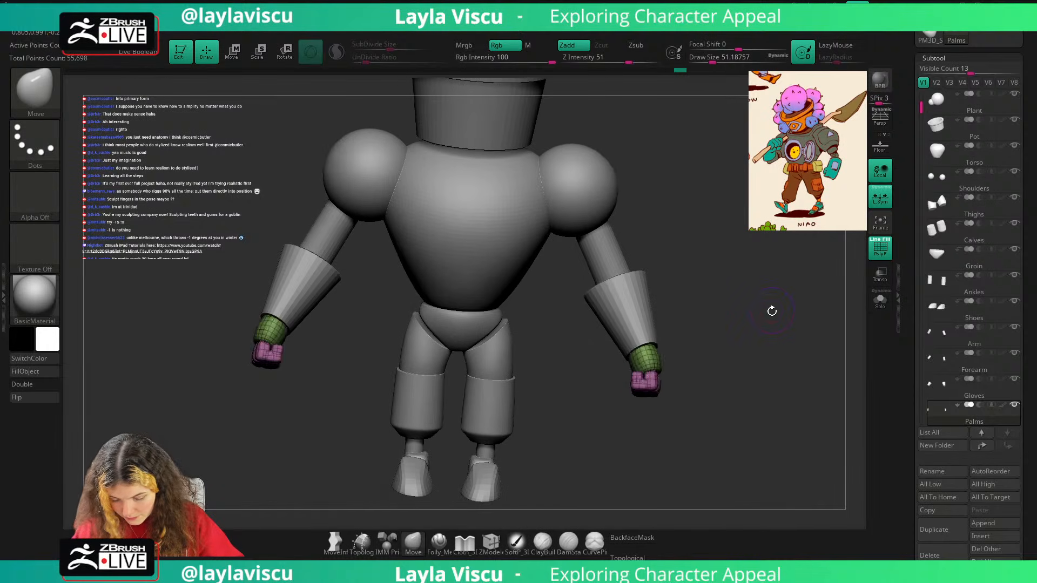
key("shift+f")
Load the IMG_1065 reference texture into Spotlight and position it over the character.
left_click_drag(1032, 114, 1031, 500)
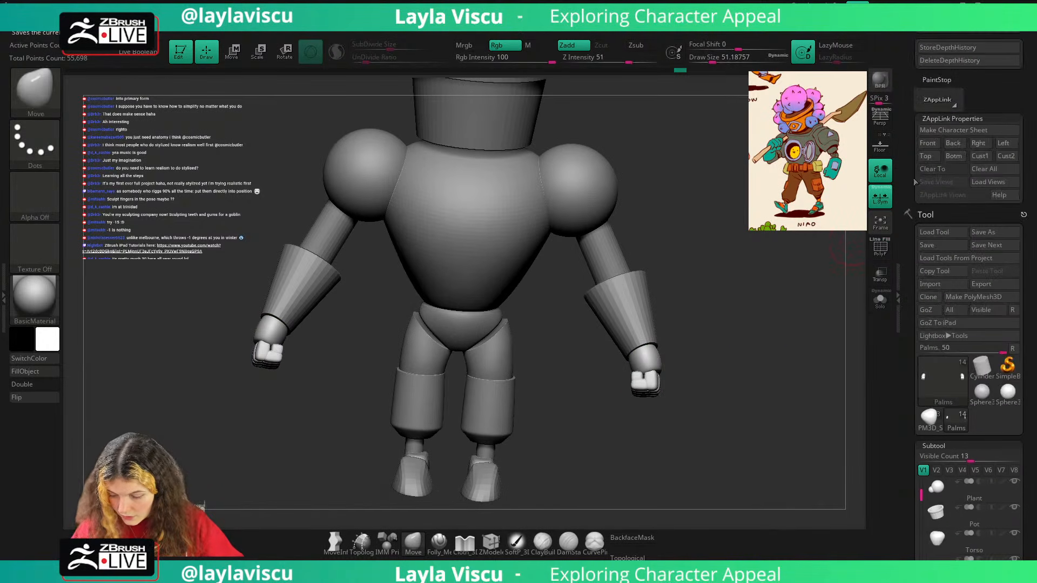
left_click_drag(845, 276, 816, 258)
right_click_drag(817, 258, 741, 252, "ctrl")
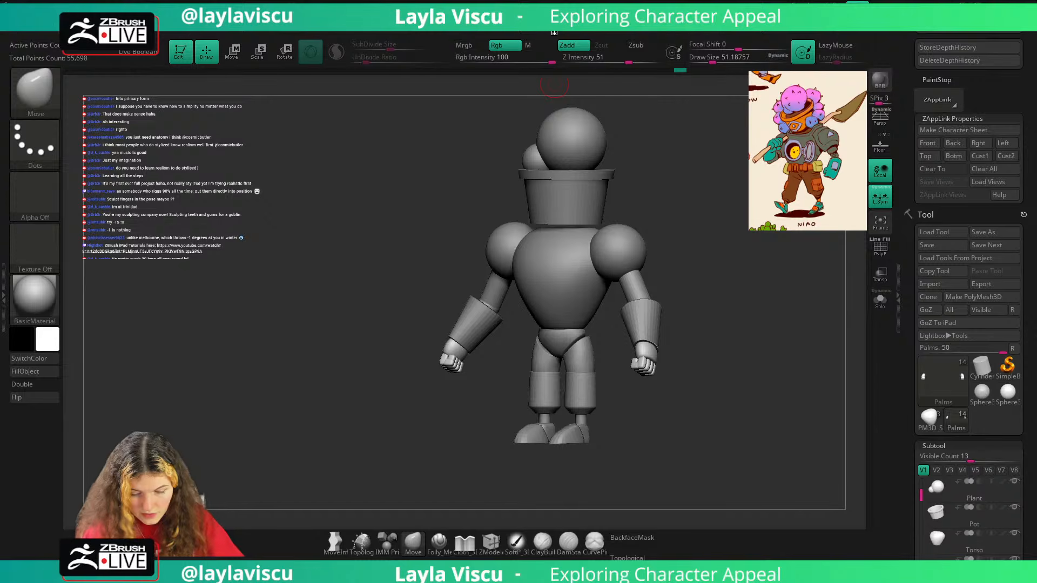
mouse_move(573, 23)
left_click(587, 185)
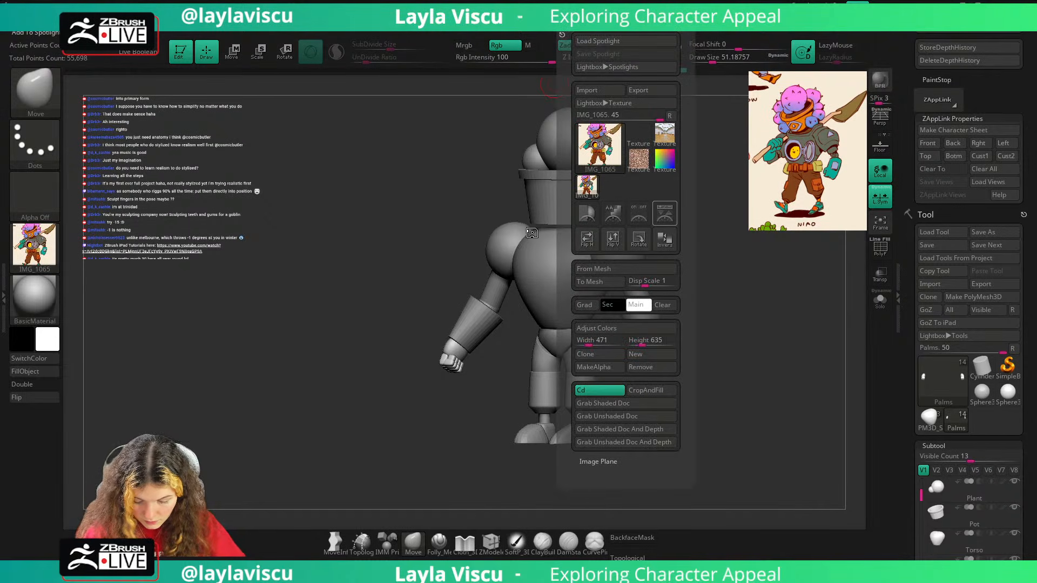
left_click(605, 53)
left_click_drag(489, 225, 505, 232)
left_click_drag(497, 262, 593, 251)
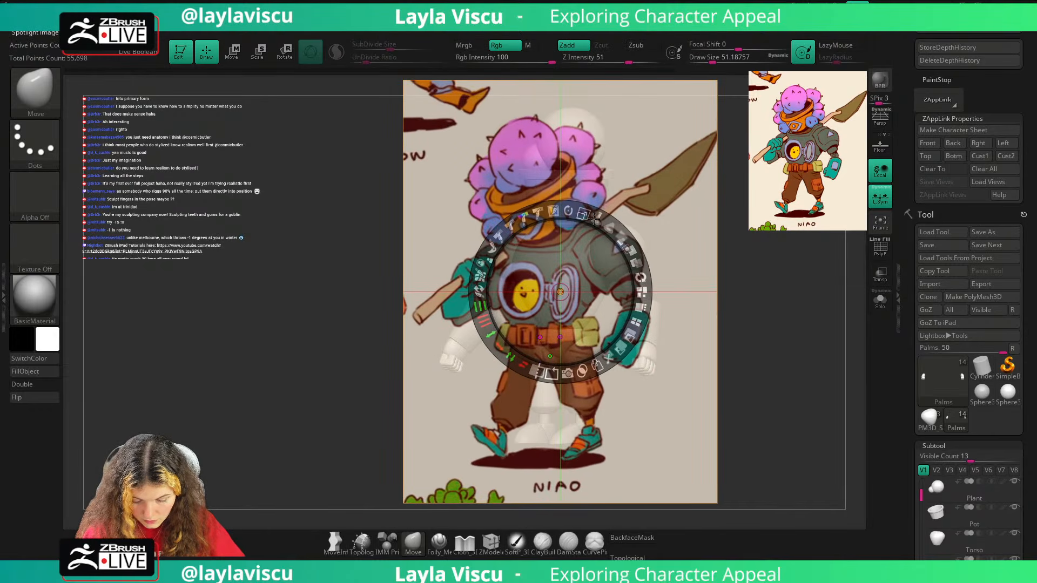
Scale the reference image down to the character's size, lower its opacity, and leave Spotlight editing.
left_click_drag(583, 214, 571, 213)
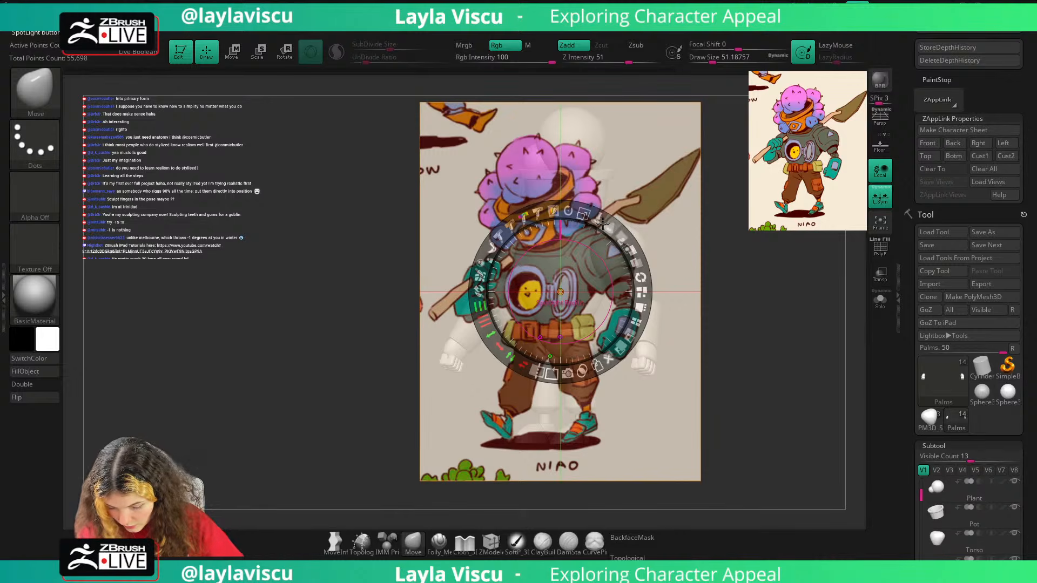
left_click_drag(623, 239, 594, 230)
key("z")
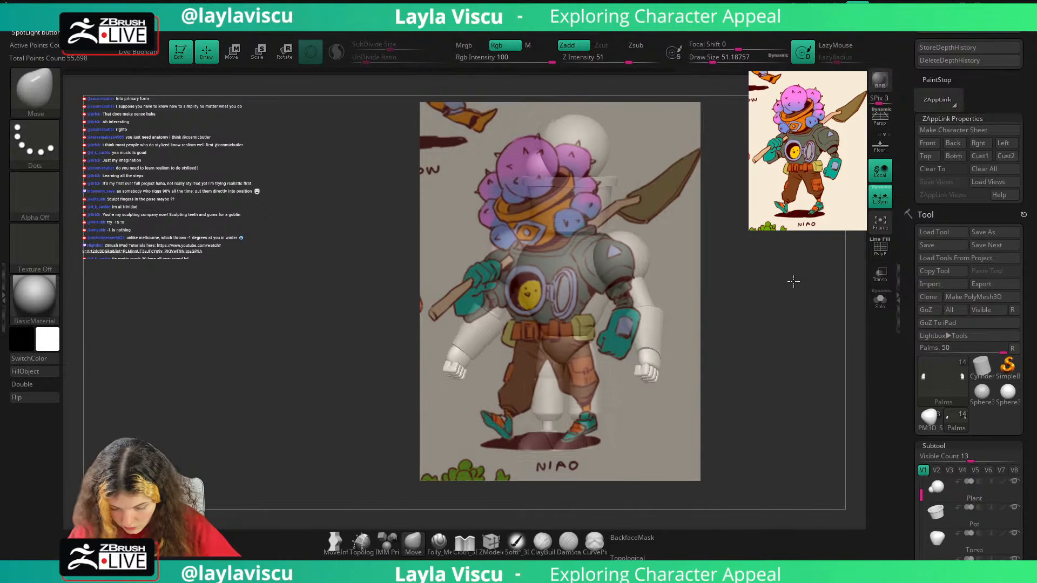
Turn the character to match the pose in the reference image and lower the image's opacity further.
key("ctrl")
mouse_move(785, 288)
left_mouse_down()
mouse_move(787, 301)
mouse_move(769, 293)
mouse_move(773, 324)
left_mouse_up()
key("z")
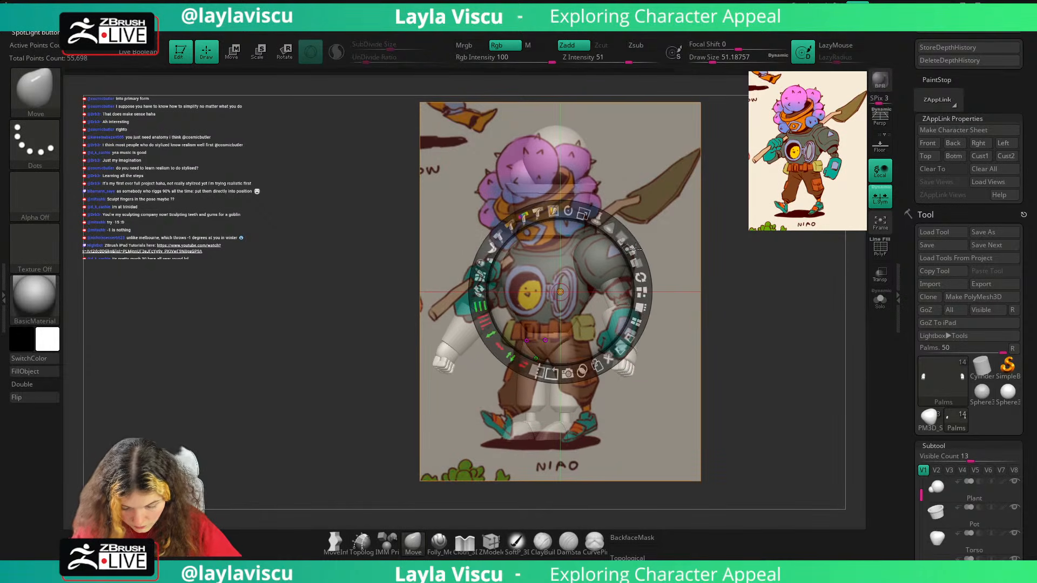
left_click_drag(625, 239, 628, 233)
key("z")
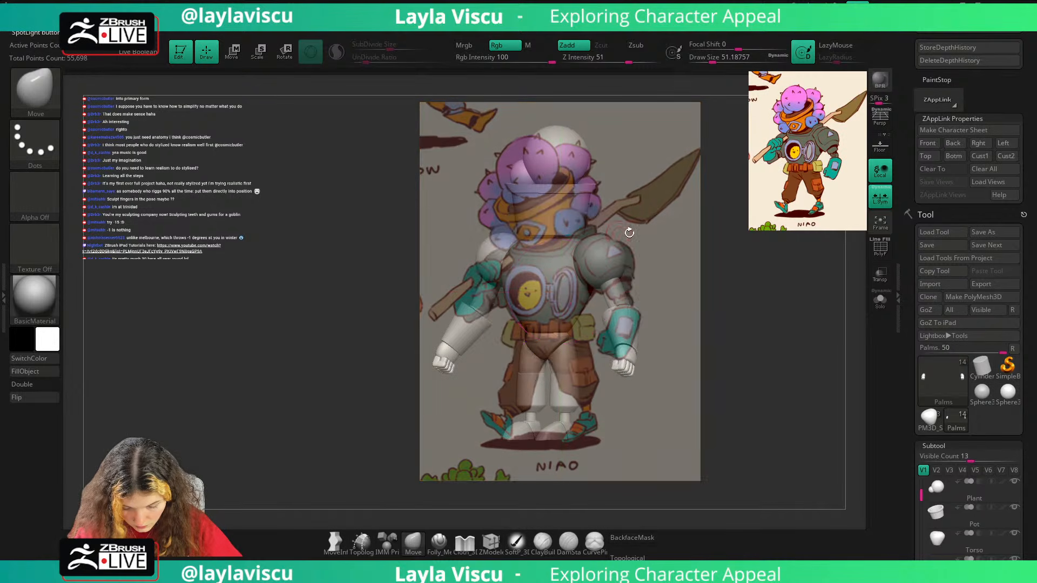
Fine-tune the character's alignment, store the camera view as Cust1, and toggle the Spotlight overlay to compare with the reference.
left_click_drag(705, 223, 705, 227)
left_click(983, 157)
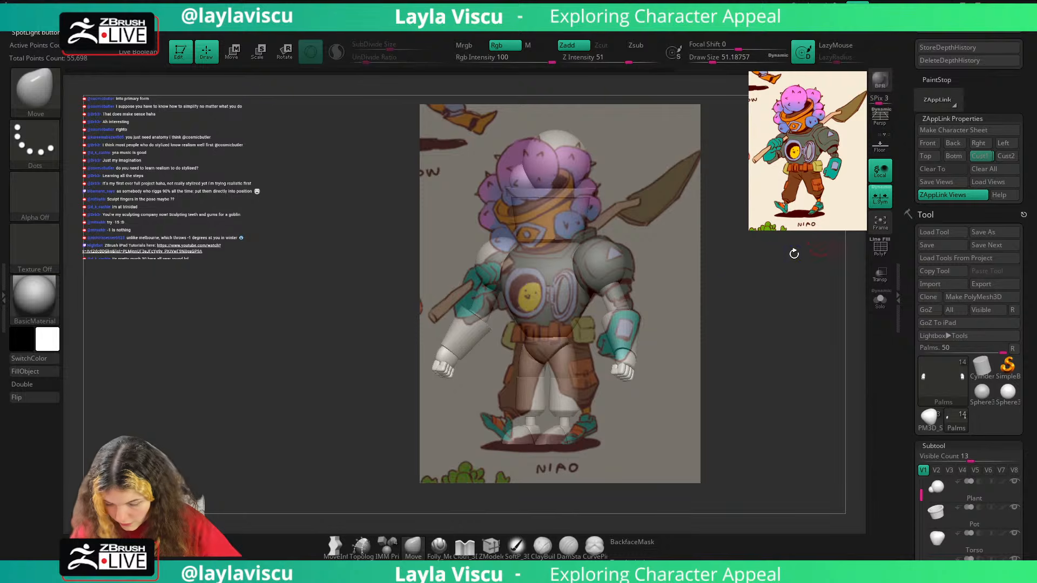
key("shift+z")
key("shift+z")
key("shift+z")
key("shift+z")
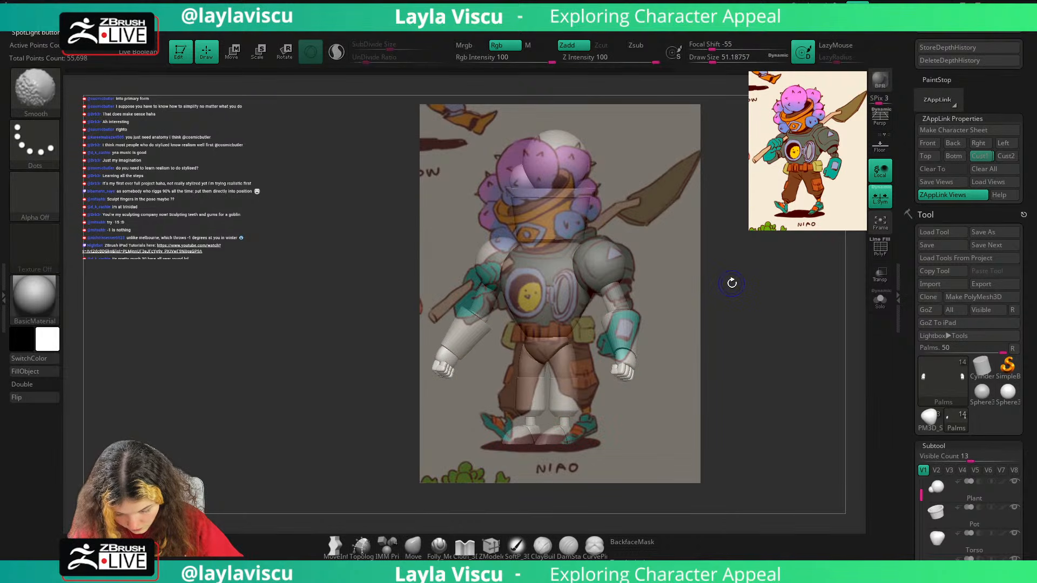
key("shift+z")
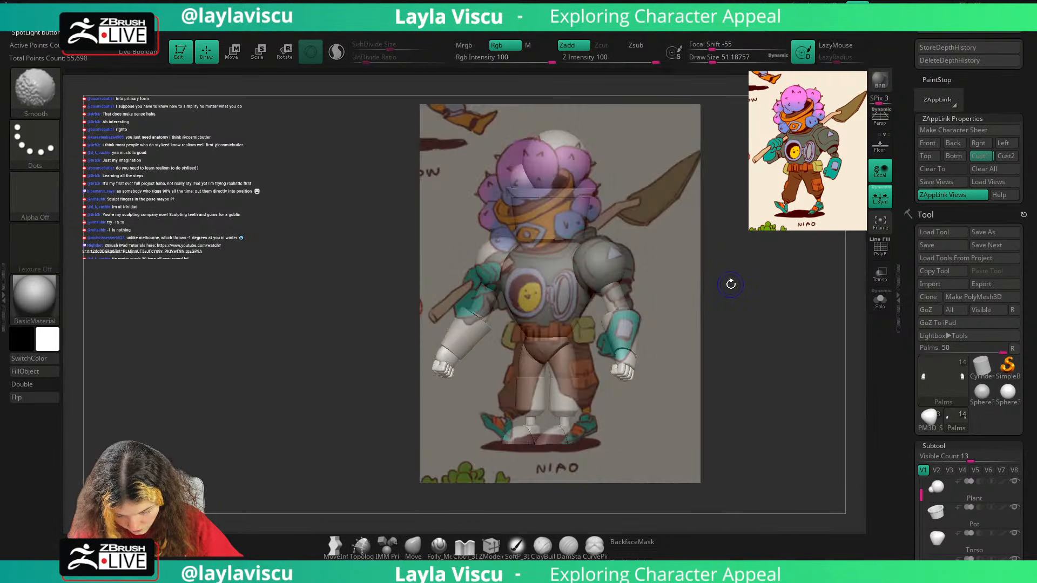
key("shift+z")
key("shift+z")
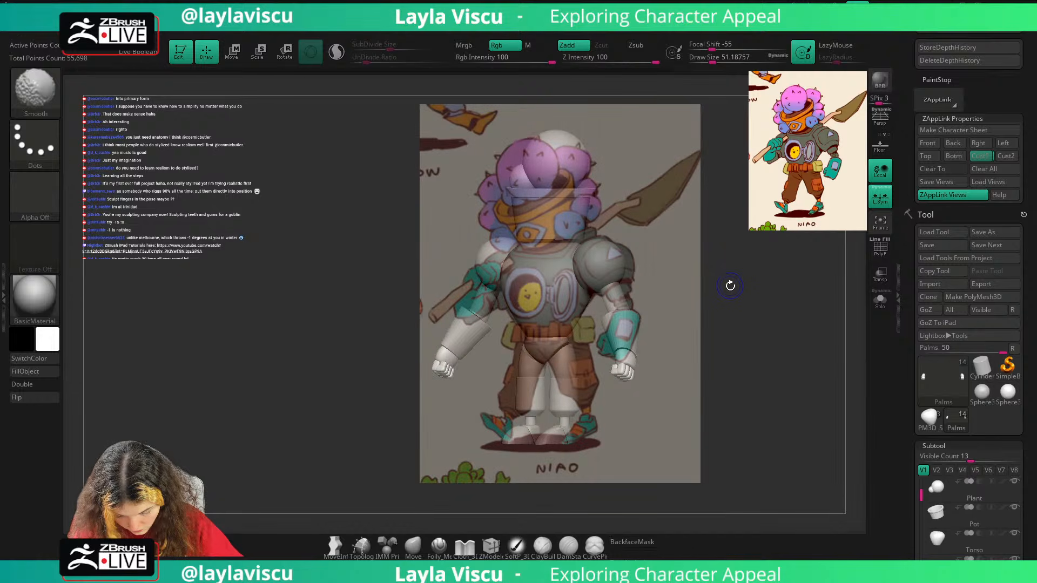
Raise the gloves and the palms along the arms and recall the Cust1 view to check them against the reference.
key("shift+z")
left_click_drag(730, 285, 644, 311)
left_click(641, 330, "alt")
key("w")
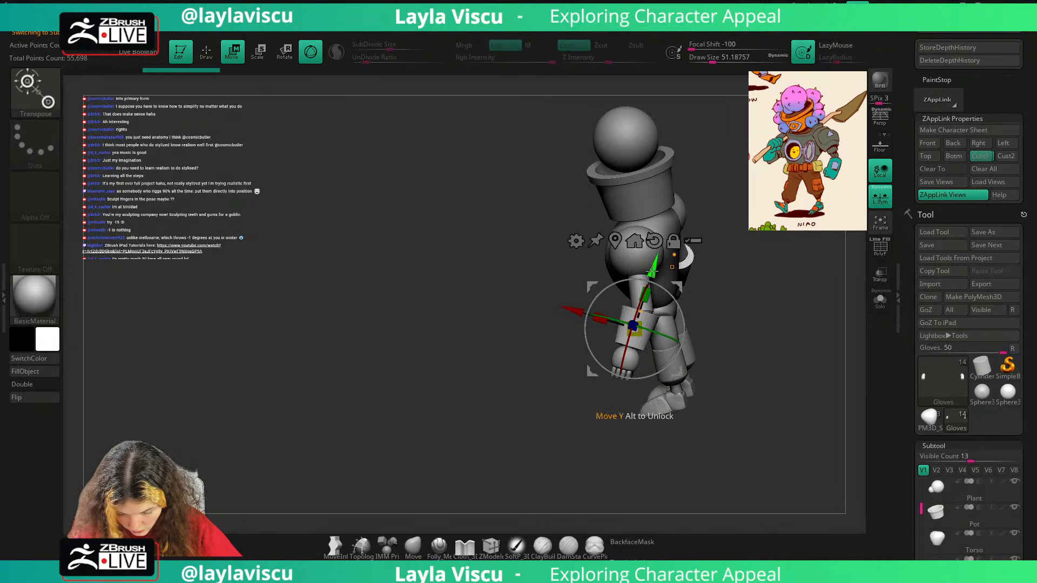
key("q")
left_click(627, 360, "alt")
key("w")
left_click_drag(711, 302, 648, 282)
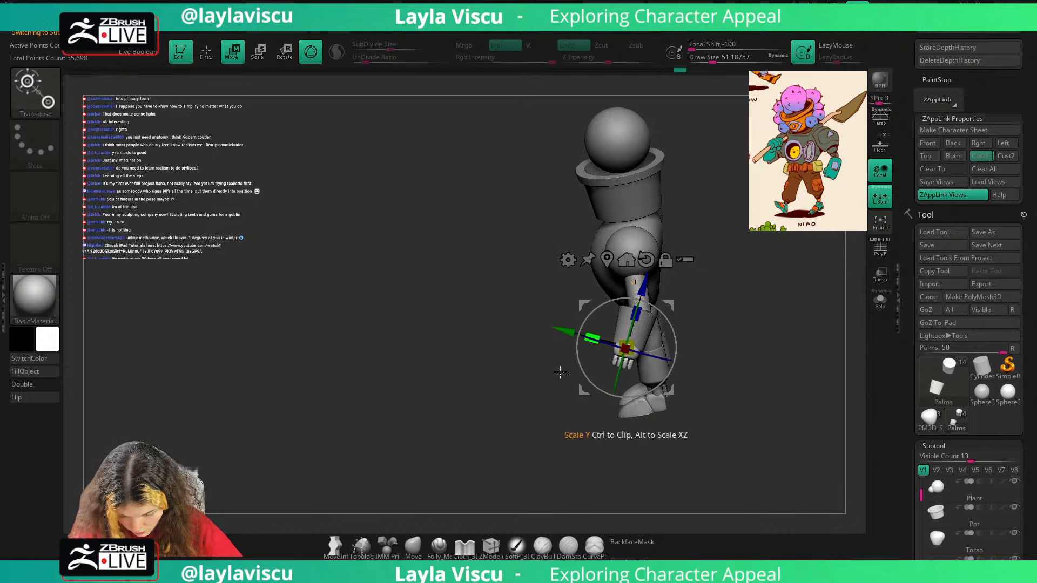
key("q")
left_click(982, 156)
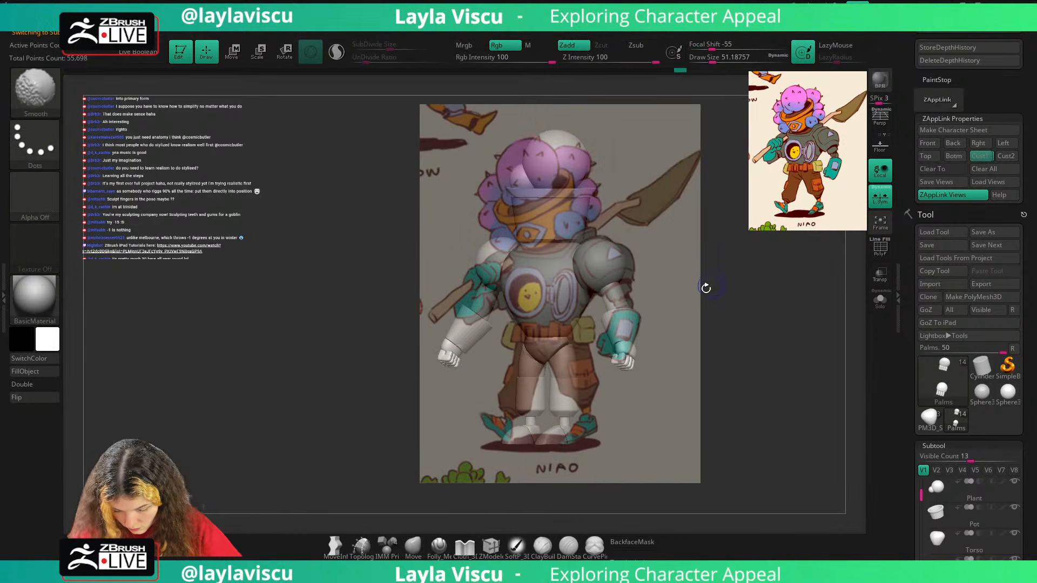
Adjust the placement of the palms at the glove ends and recall the Cust1 view.
left_click_drag(721, 312, 703, 316)
key("w")
right_click_drag(662, 335, 664, 378, "ctrl")
left_click_drag(627, 350, 662, 357)
left_click_drag(669, 392, 664, 386)
left_click(414, 545)
left_click(986, 157)
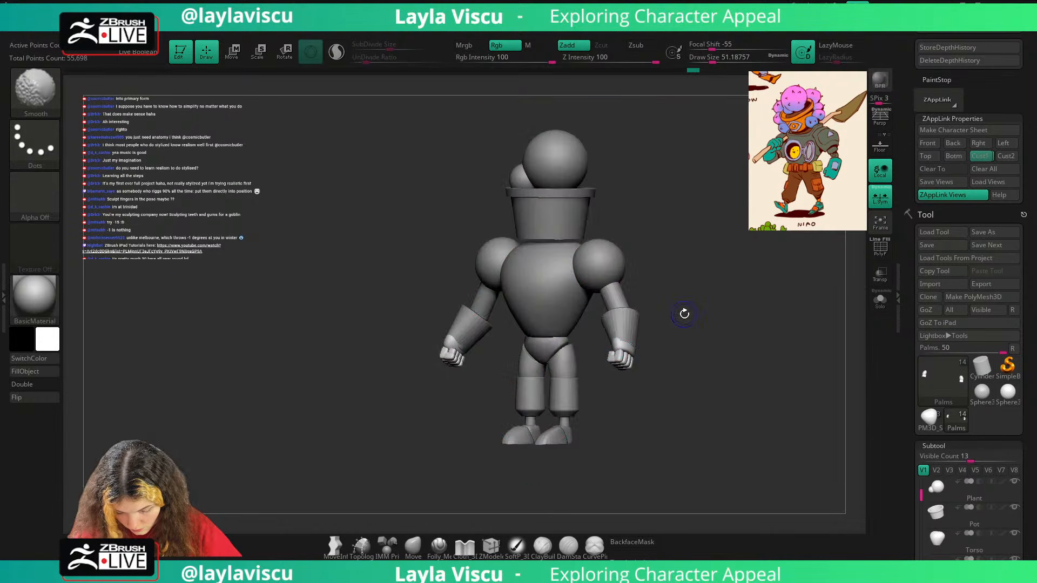
Select the gloves and slide them slightly up the arms.
left_click_drag(684, 317, 667, 313)
left_click(638, 322, "alt")
key("w")
left_click_drag(636, 282, 638, 274)
left_click(416, 550)
Select the palms and move them up to meet the wrist end of the gloves.
left_click(634, 347, "alt")
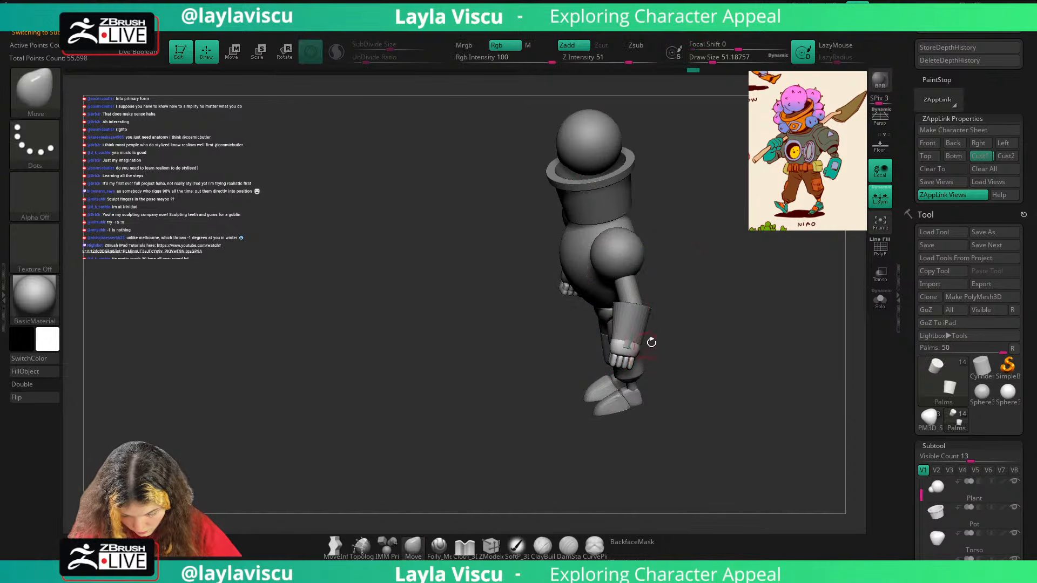
left_click_drag(650, 343, 656, 339)
key("w")
left_click_drag(638, 284, 639, 275)
right_click_drag(675, 373, 738, 351, "ctrl")
left_click_drag(668, 383, 670, 388)
right_click_drag(716, 369, 760, 360)
left_click_drag(702, 338, 703, 341)
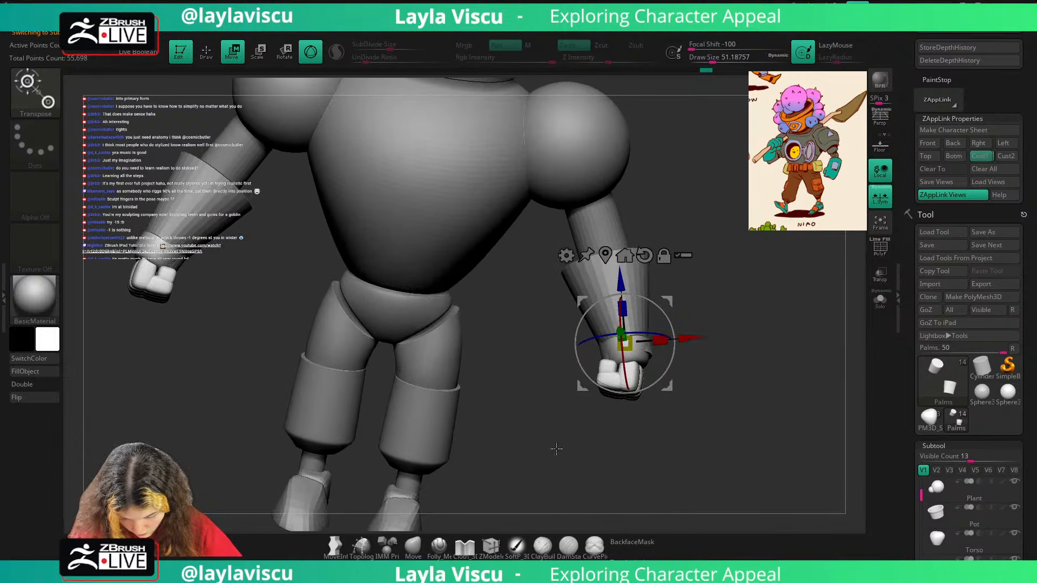
Hide the Forearm subtool that pokes through the gloves and make the Arm subtool active.
left_click(413, 545)
left_click(648, 347, "alt")
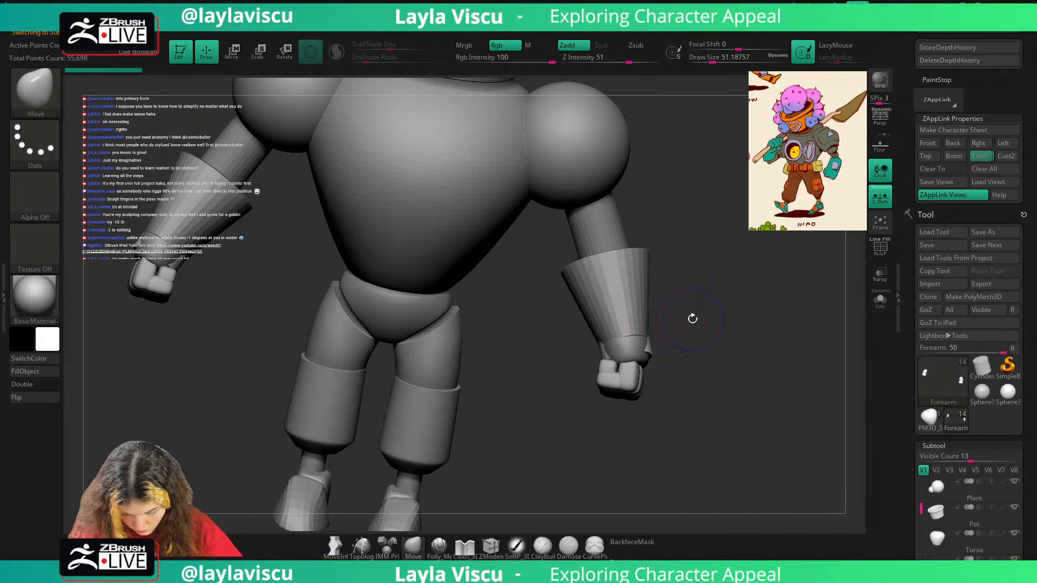
key("shift+f")
left_click_drag(1028, 451, 1028, 159)
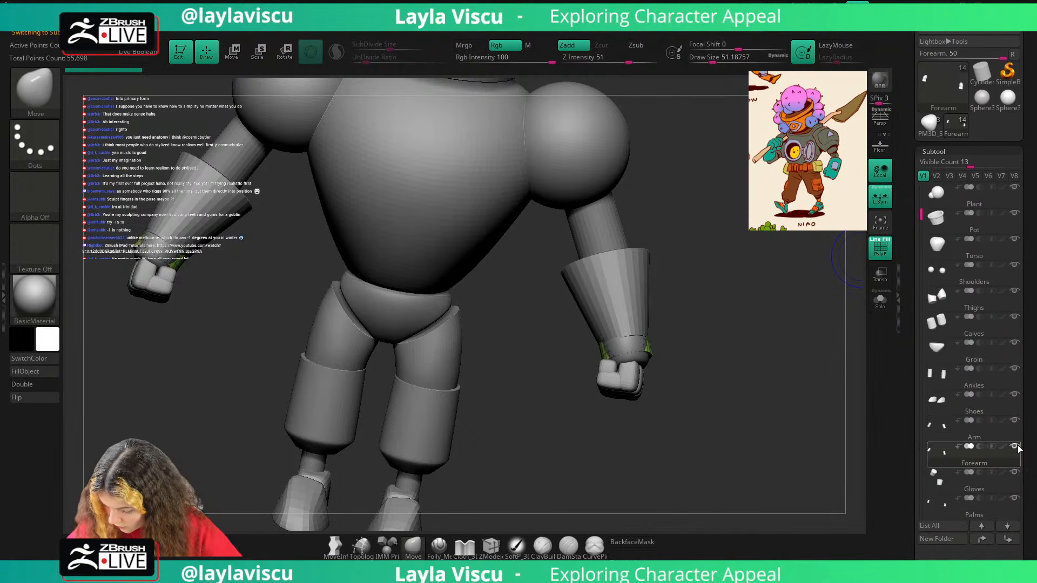
left_click(1015, 446)
left_click(977, 434)
left_click_drag(783, 435, 820, 433)
right_click_drag(820, 433, 843, 233)
key("shift+f")
left_click_drag(1032, 93, 1032, 362)
Recall the Cust1 view and toggle the Spotlight overlay to compare the arms with the reference.
left_click(980, 131)
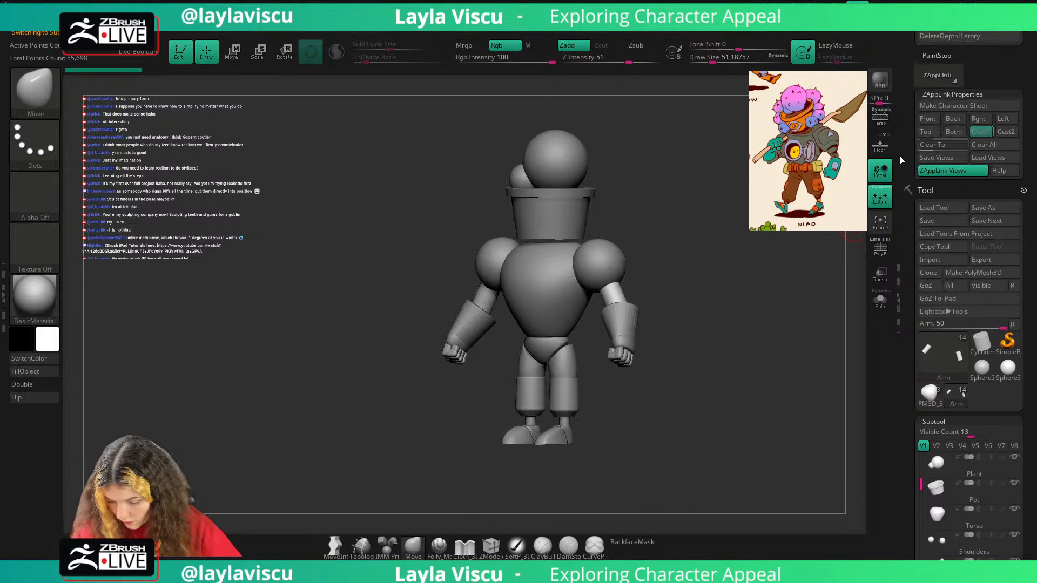
key("shift+z")
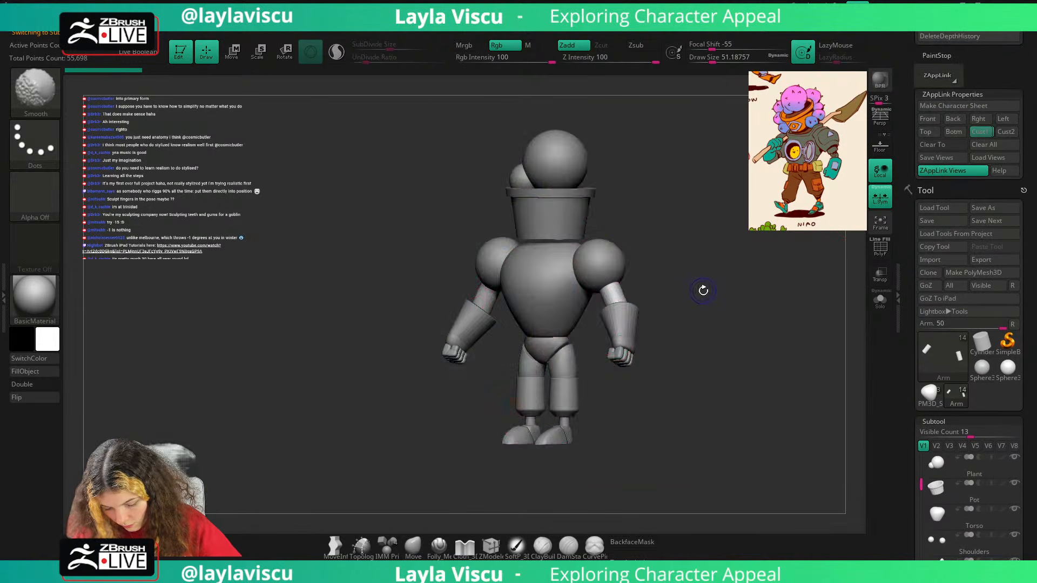
key("shift+z")
key("shift+z")
Select the gloves, show their polyframe, and apply a Deformer cage to them.
left_click_drag(704, 290, 667, 310)
right_click_drag(666, 311, 648, 325, "ctrl")
left_click(638, 333, "alt")
key("shift+f")
right_click_drag(687, 297, 737, 297)
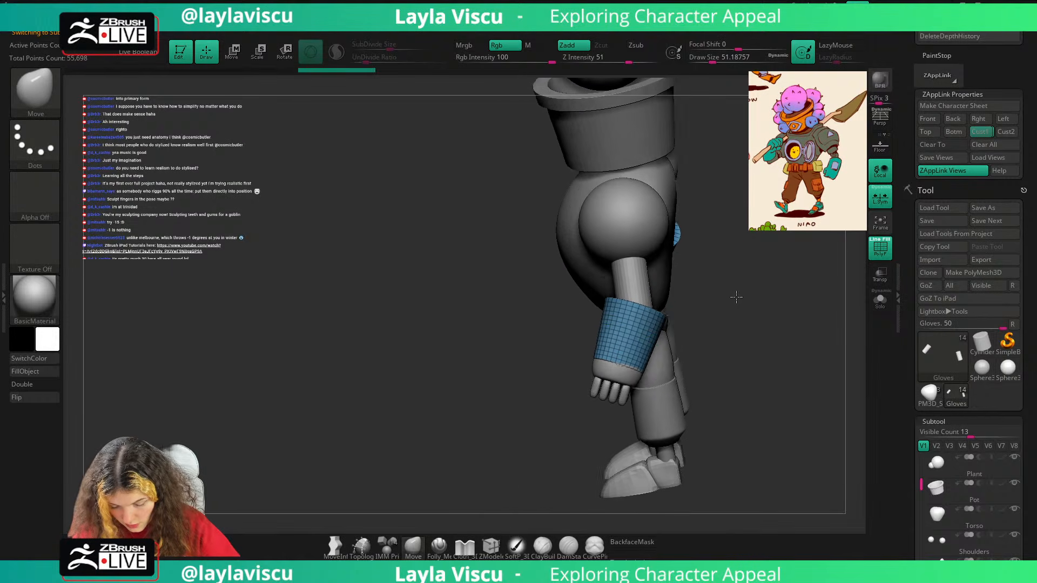
key("w")
left_click(567, 245)
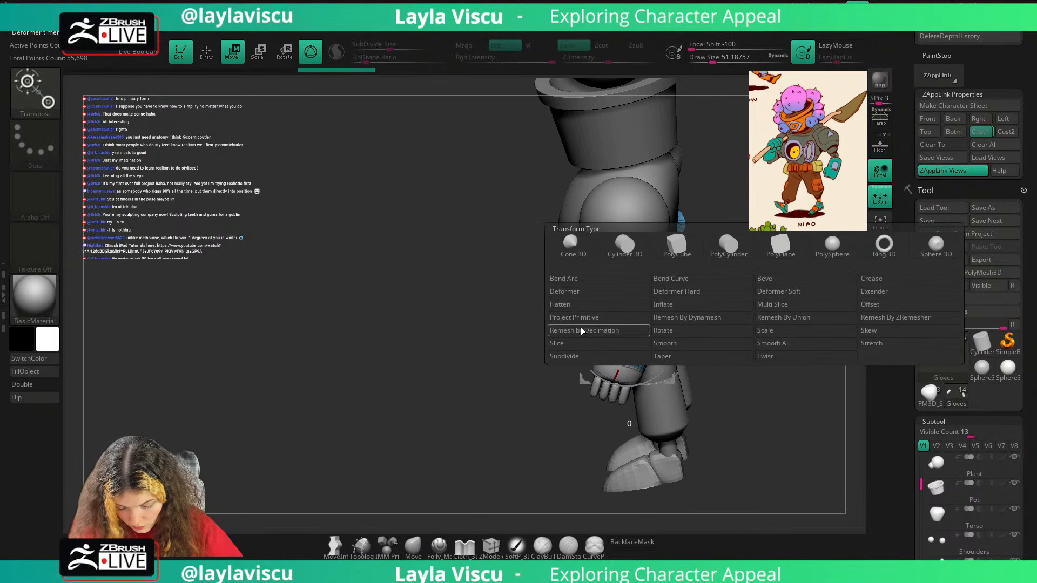
left_click(581, 291)
Isolate the cage points at the gloves' wrist end and scale them up to widen that end.
left_click_drag(685, 319, 679, 317)
right_click_drag(679, 324, 637, 353)
left_click_drag(625, 334, 632, 330)
right_click_drag(642, 447, 694, 400)
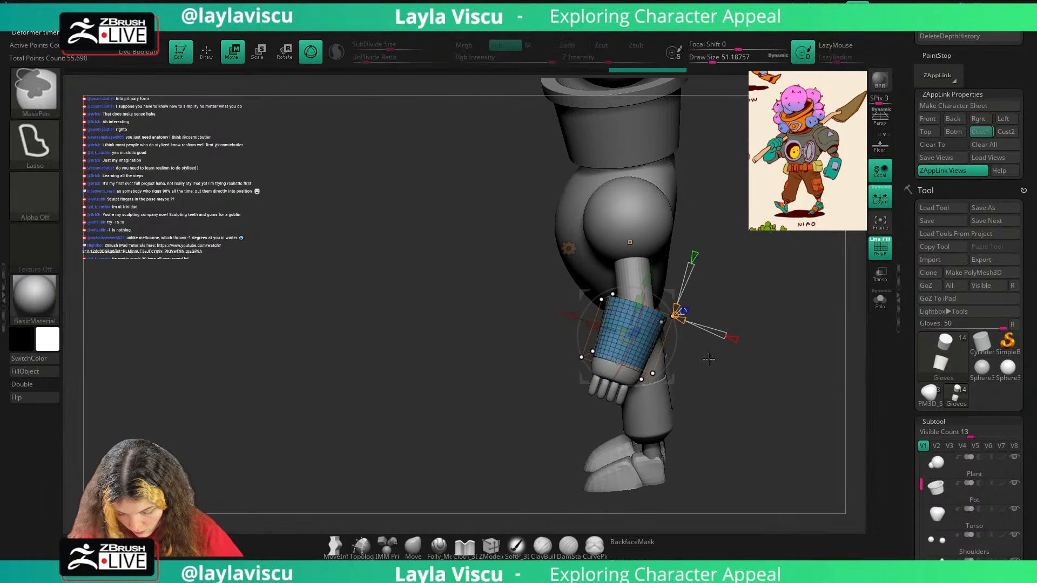
left_click_drag(694, 365, 553, 402, "ctrl")
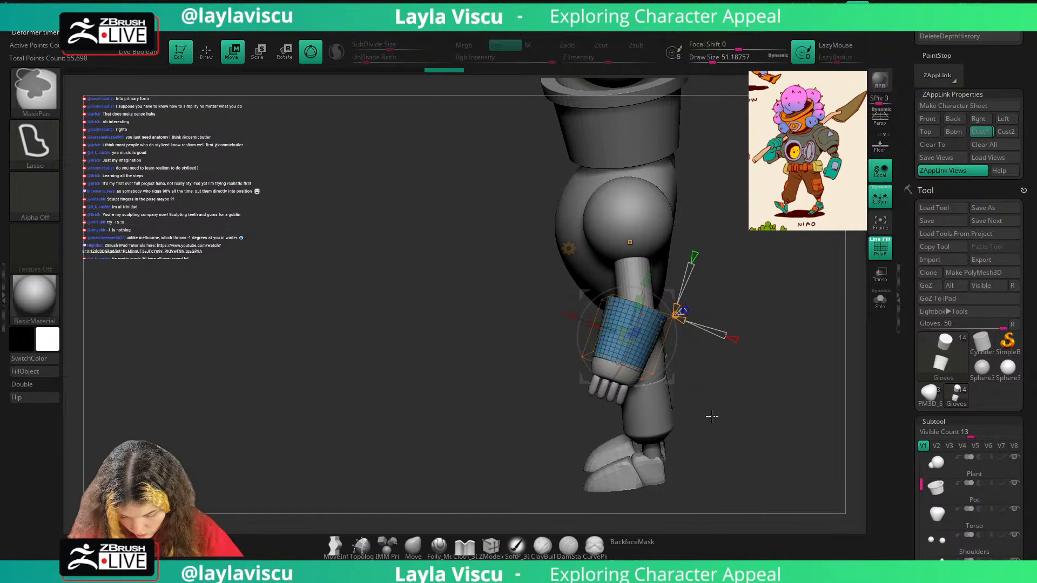
right_click_drag(707, 382, 679, 387)
left_click_drag(714, 381, 517, 403, "ctrl")
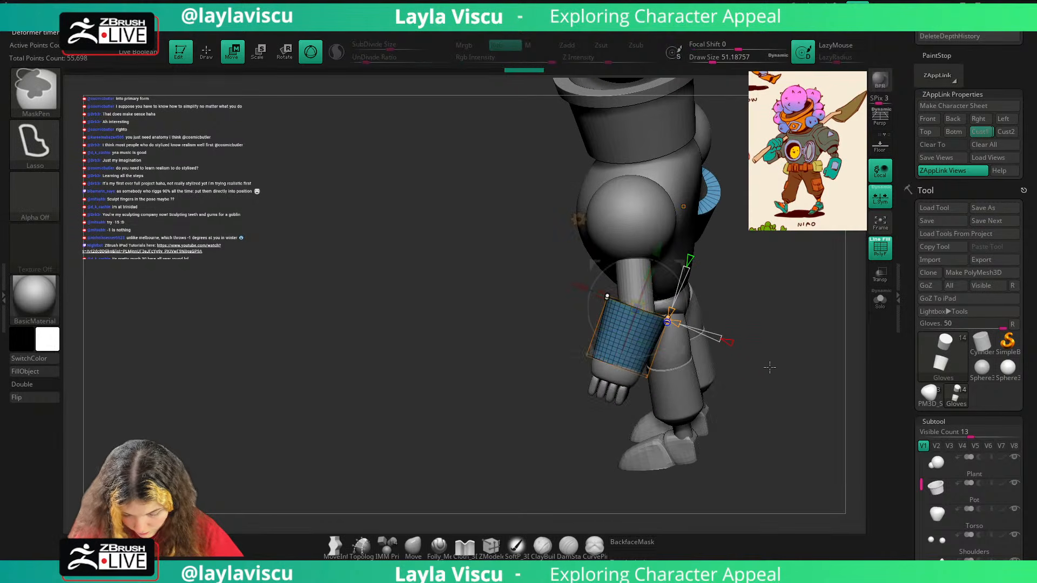
left_click_drag(616, 367, 626, 378)
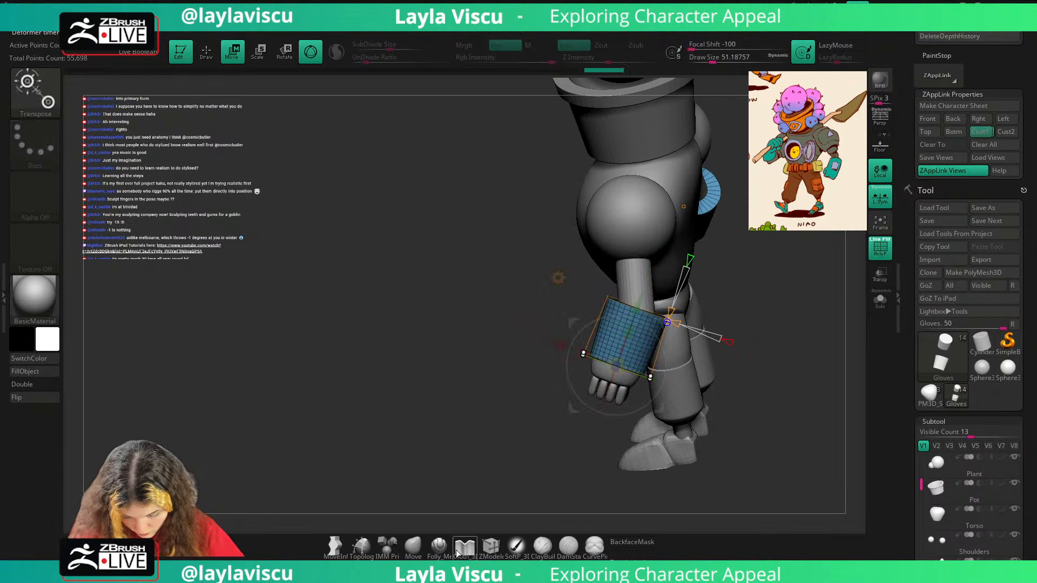
Hide the polyframe and accept the Deformer change on the gloves.
key("q")
key("shift+f")
mouse_move(775, 295)
left_mouse_down()
mouse_move(762, 362)
mouse_move(783, 273)
mouse_move(778, 283)
left_mouse_up()
key("w")
left_click(560, 277)
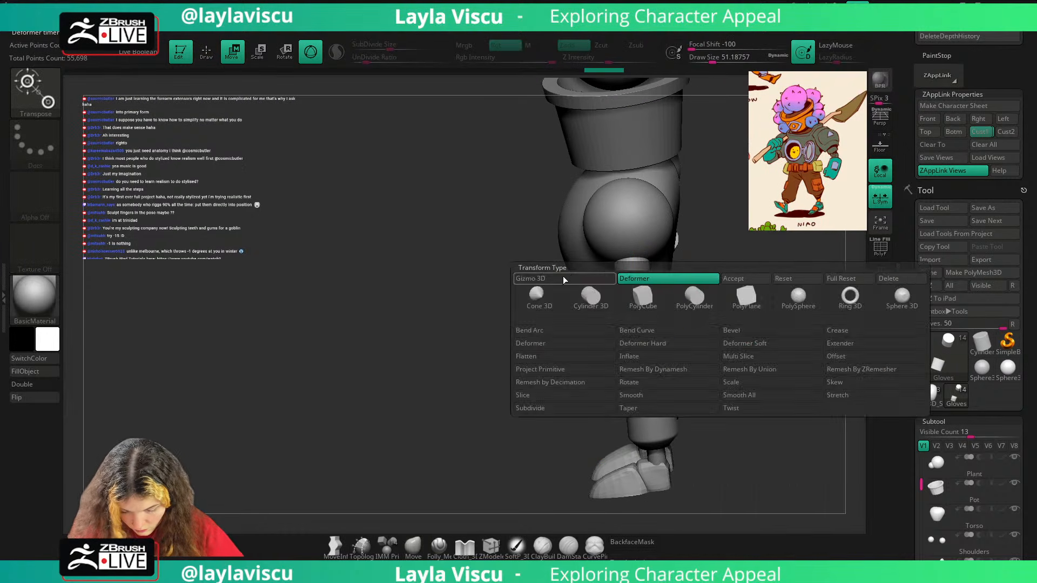
left_click(748, 280)
key("q")
mouse_move(721, 367)
left_mouse_down()
mouse_move(783, 379)
mouse_move(720, 366)
mouse_move(670, 378)
mouse_move(731, 316)
left_mouse_up()
key("space")
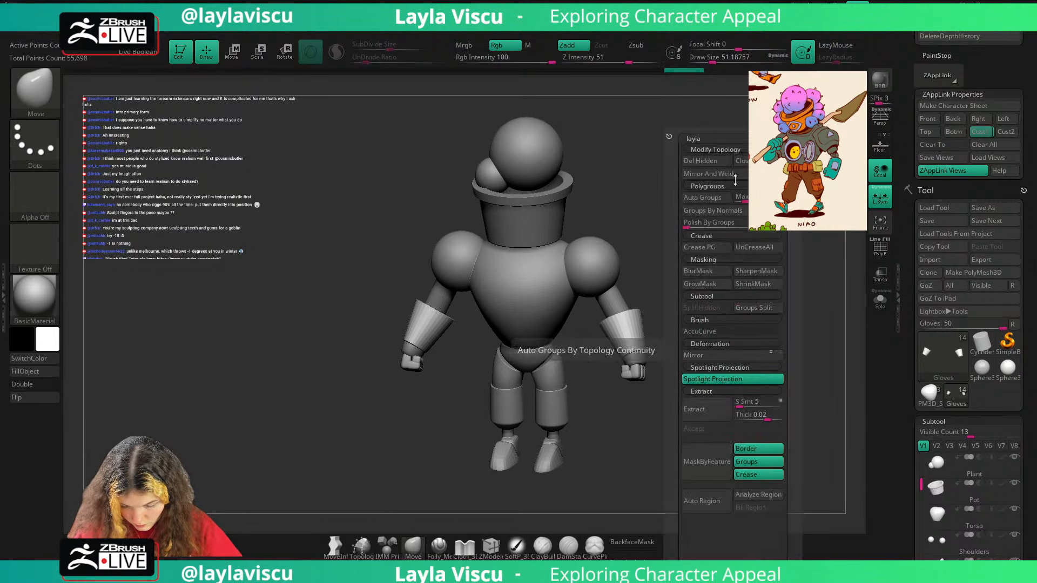
left_click_drag(600, 339, 601, 340)
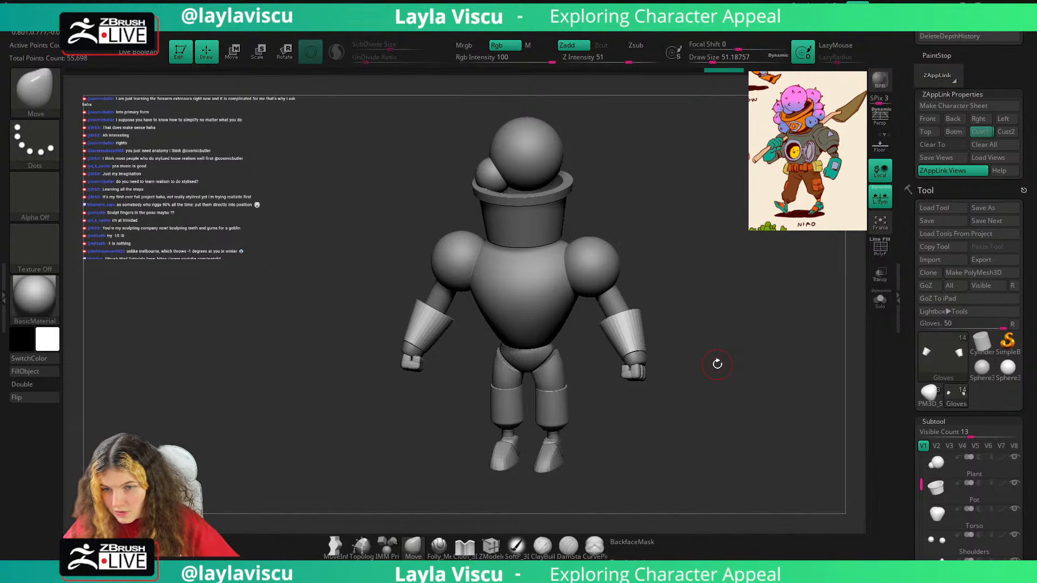
left_click_drag(731, 291, 739, 352, "shift")
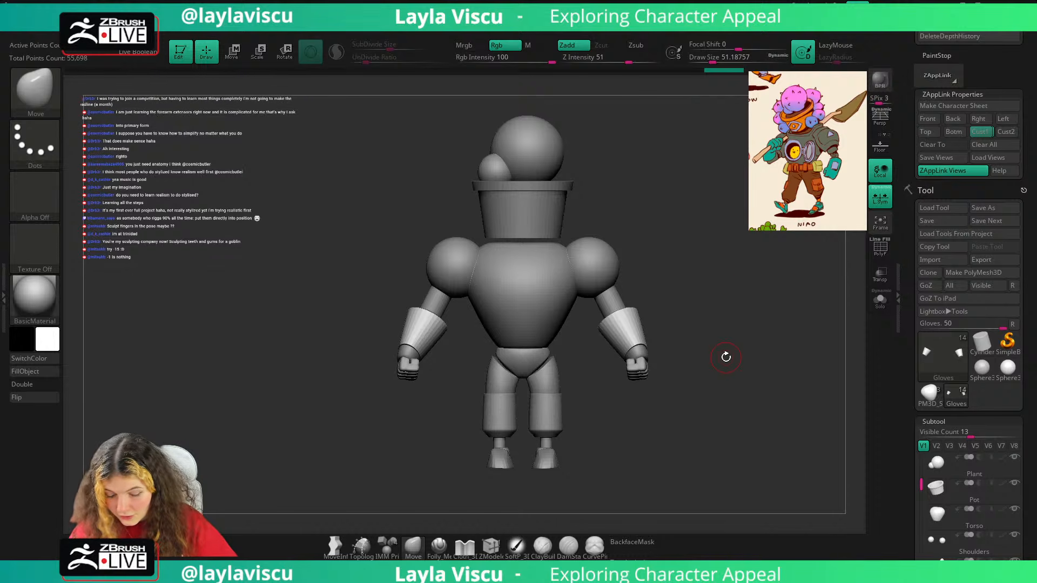
mouse_move(715, 273)
left_mouse_down()
mouse_move(671, 301)
mouse_move(699, 278)
mouse_move(743, 286)
left_mouse_up()
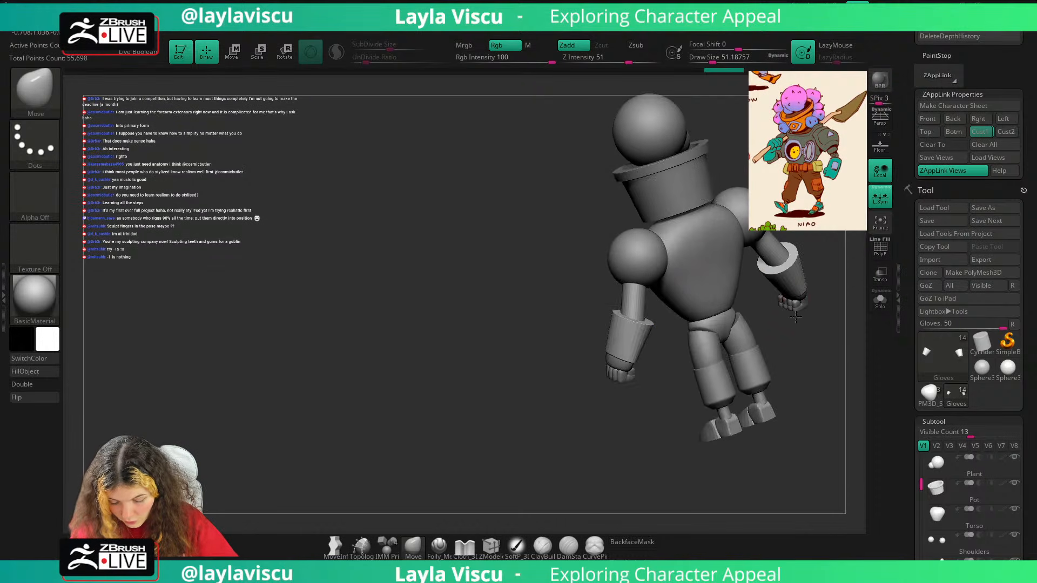
mouse_move(799, 337)
left_mouse_down()
mouse_move(813, 334)
mouse_move(827, 359)
mouse_move(816, 284)
mouse_move(730, 290)
mouse_move(781, 287)
left_mouse_up()
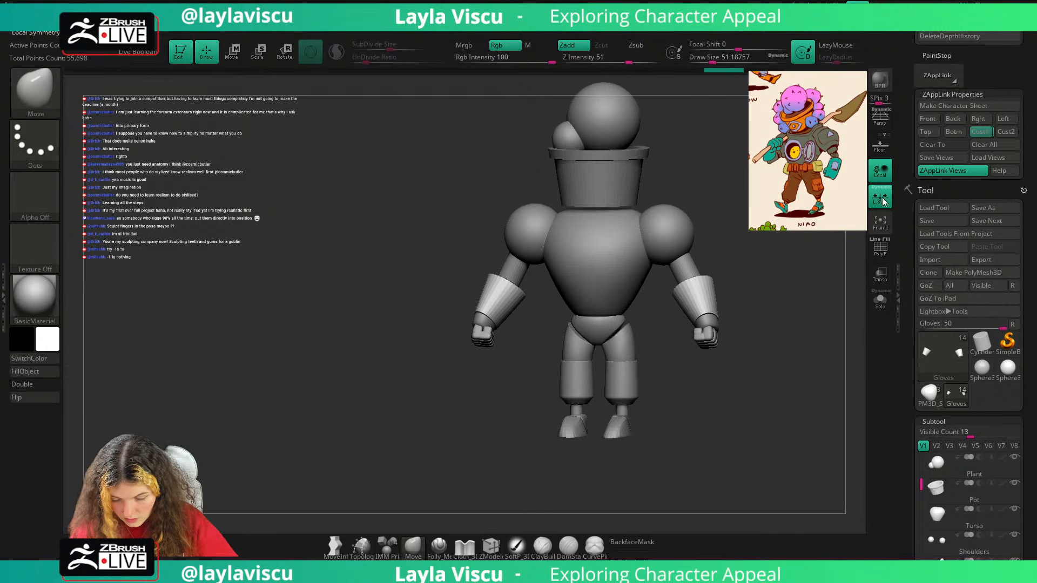
Compare the widened gloves with the reference overlay from the Cust1 view.
left_click(980, 133)
key("shift+z")
key("shift+z")
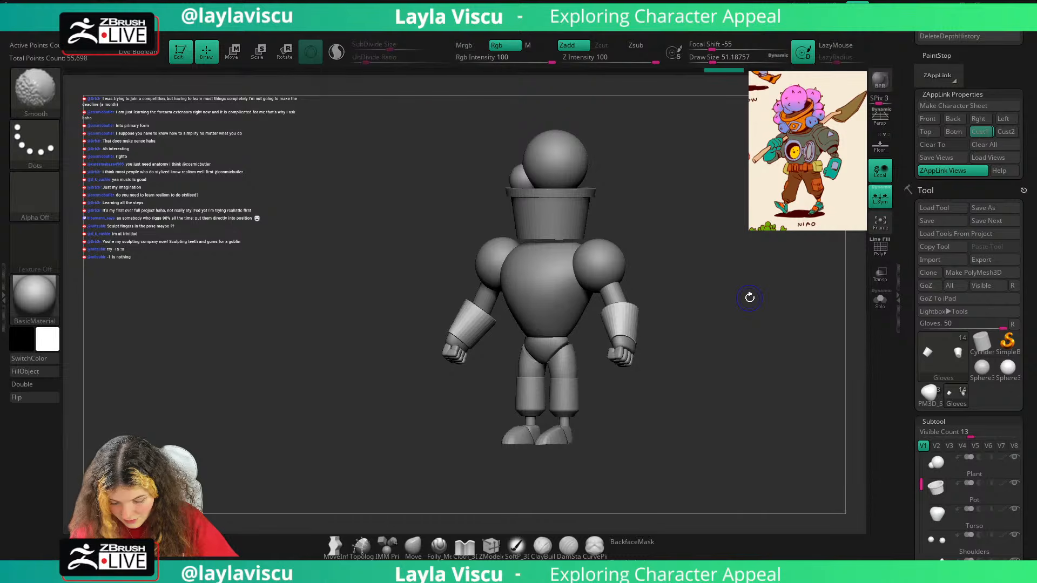
key("shift+z")
key("shift+z")
Choose the Move brush, make the gloves the active subtool, and toggle the overlay to recheck their silhouette.
key("b")
key("m")
key("v")
left_click(571, 361, "alt")
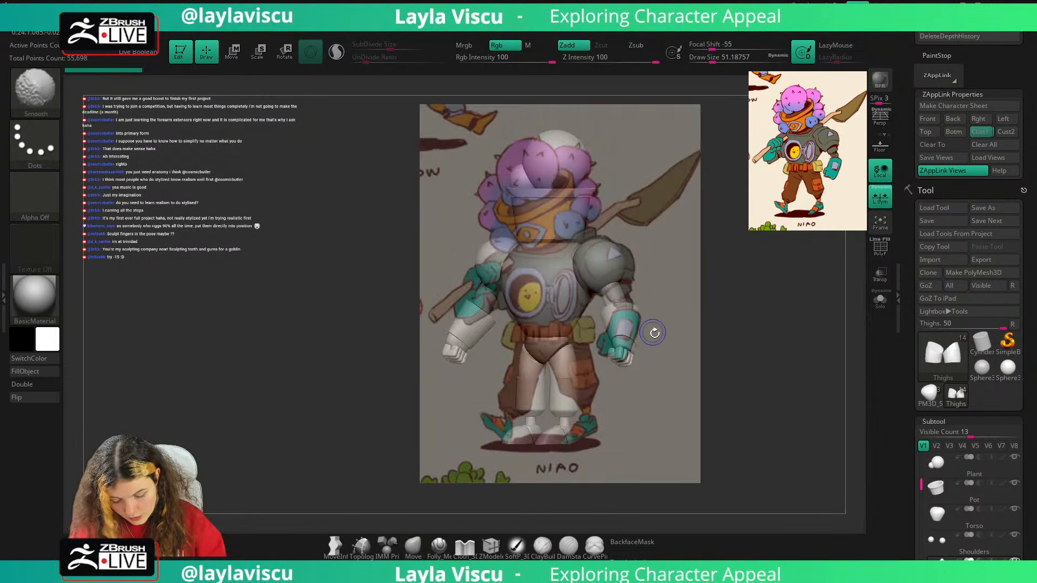
left_click(632, 322, "alt")
key("shift+z")
key("shift+z")
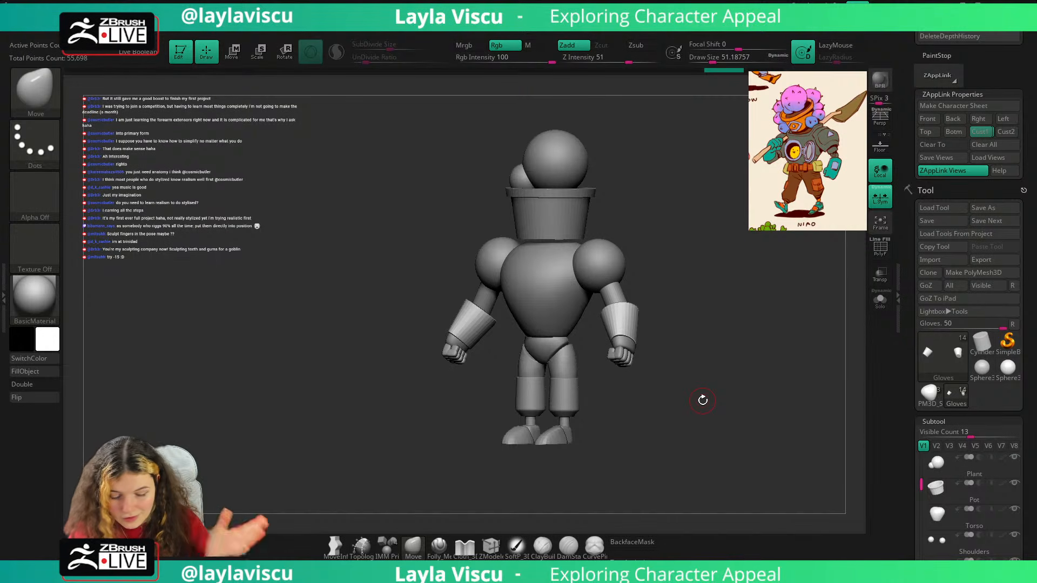
key("shift+z")
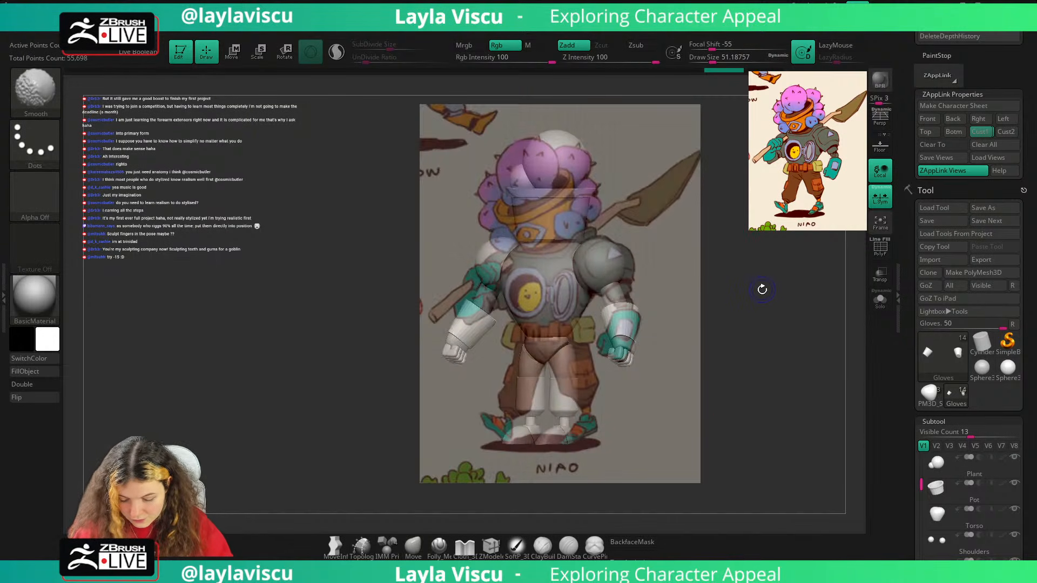
key("shift+z")
left_click_drag(678, 310, 692, 340)
key("w")
left_click(572, 241)
left_click(625, 282)
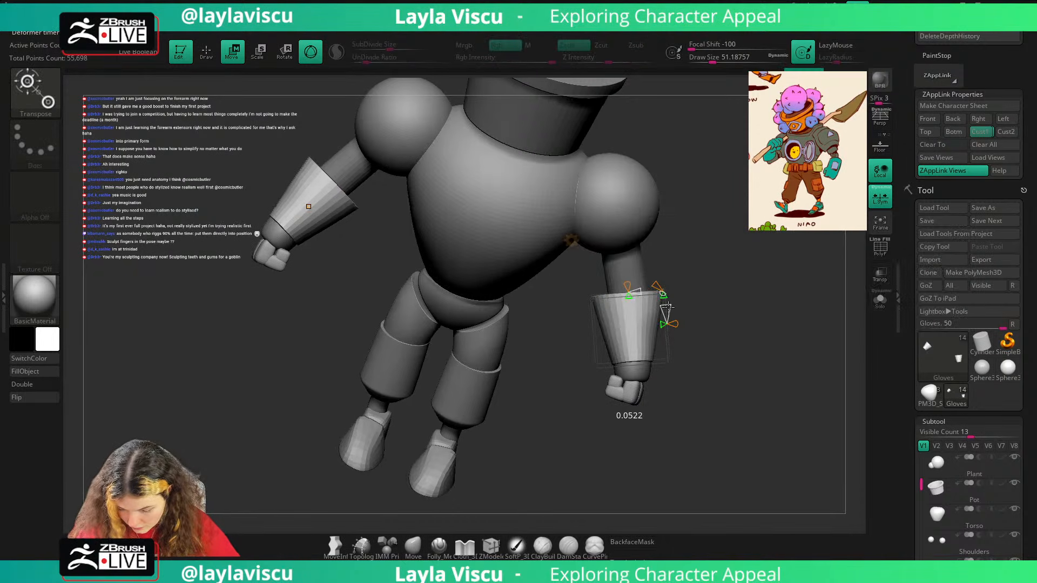
left_click(571, 240)
left_click(571, 240)
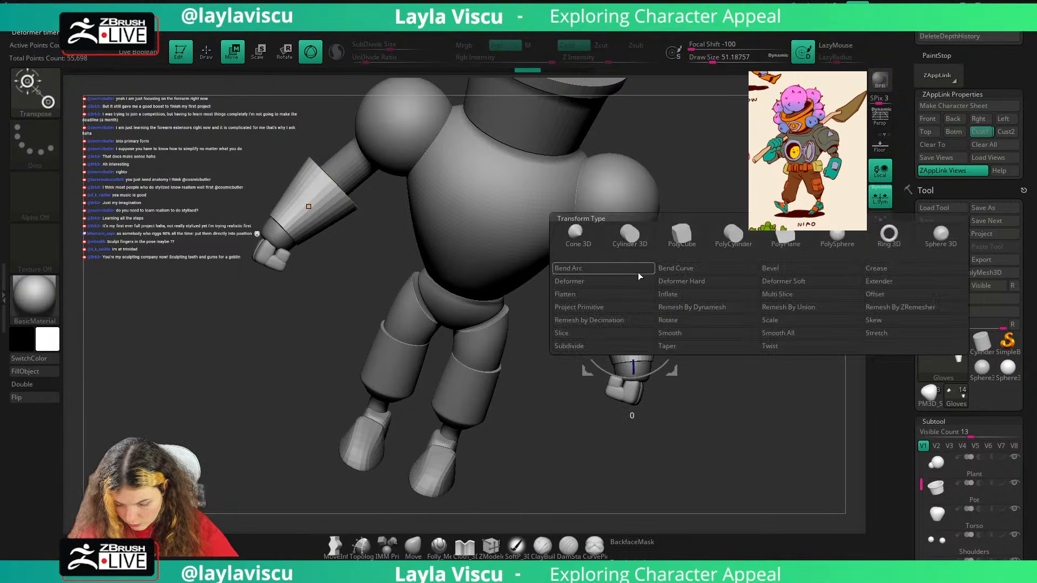
left_click(573, 242)
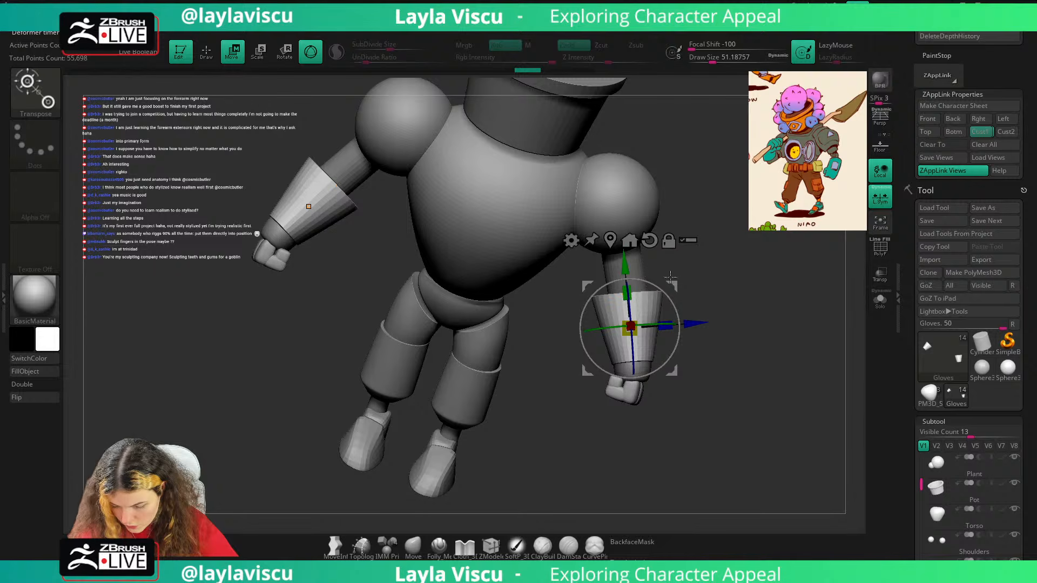
Apply a Deformer to the gloves, scale the cage points at the wrist end, and accept the change.
mouse_move(741, 222)
left_mouse_down()
mouse_move(716, 190)
mouse_move(720, 222)
mouse_move(695, 220)
left_mouse_up()
left_click(413, 547)
key("w")
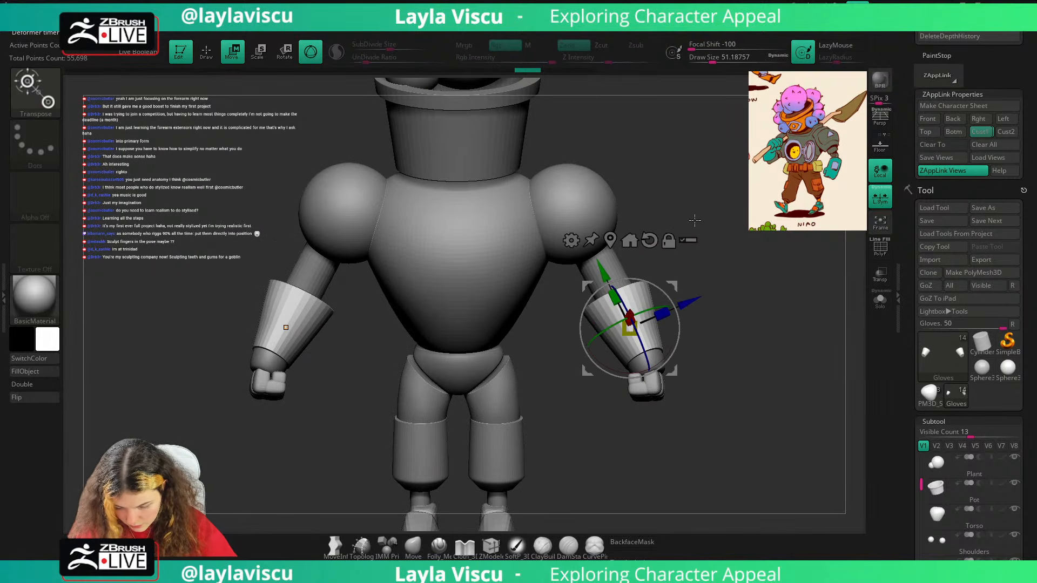
left_click(572, 241)
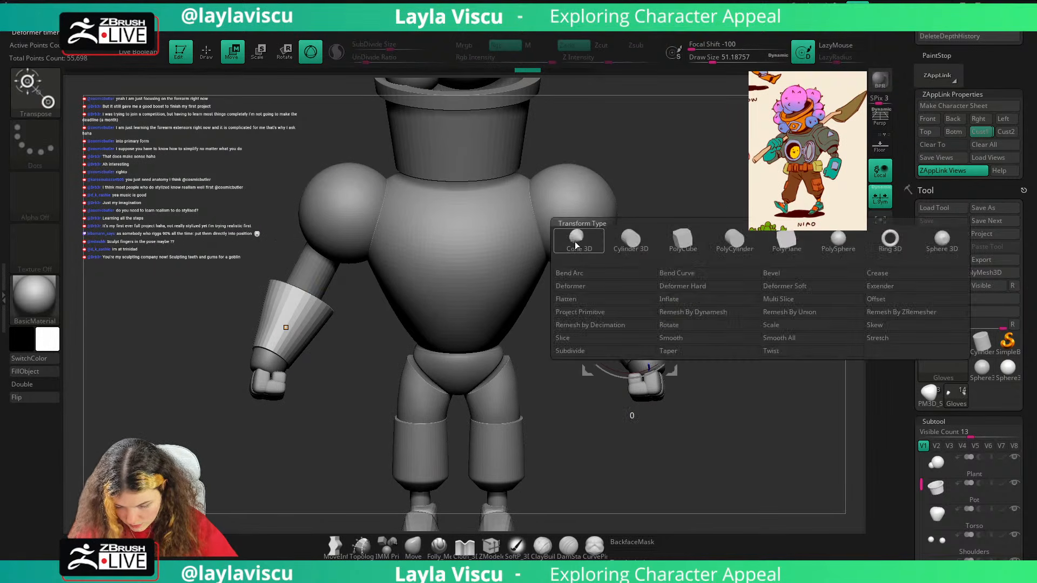
left_click(592, 290)
mouse_move(712, 327)
left_mouse_down()
mouse_move(714, 349)
mouse_move(583, 439)
mouse_move(729, 321)
left_mouse_up()
right_click_drag(703, 335, 699, 350)
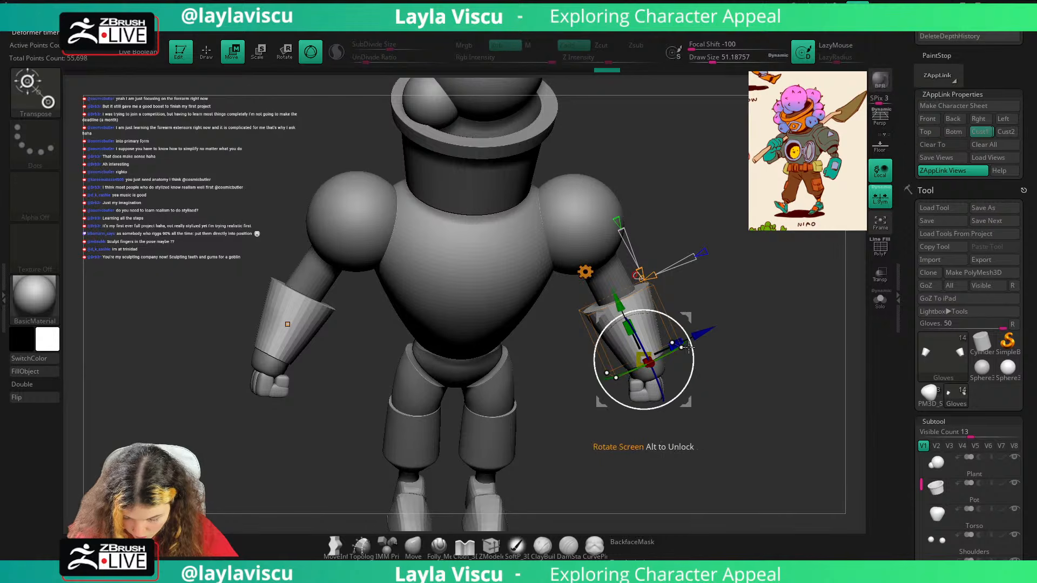
left_click_drag(683, 341, 739, 328)
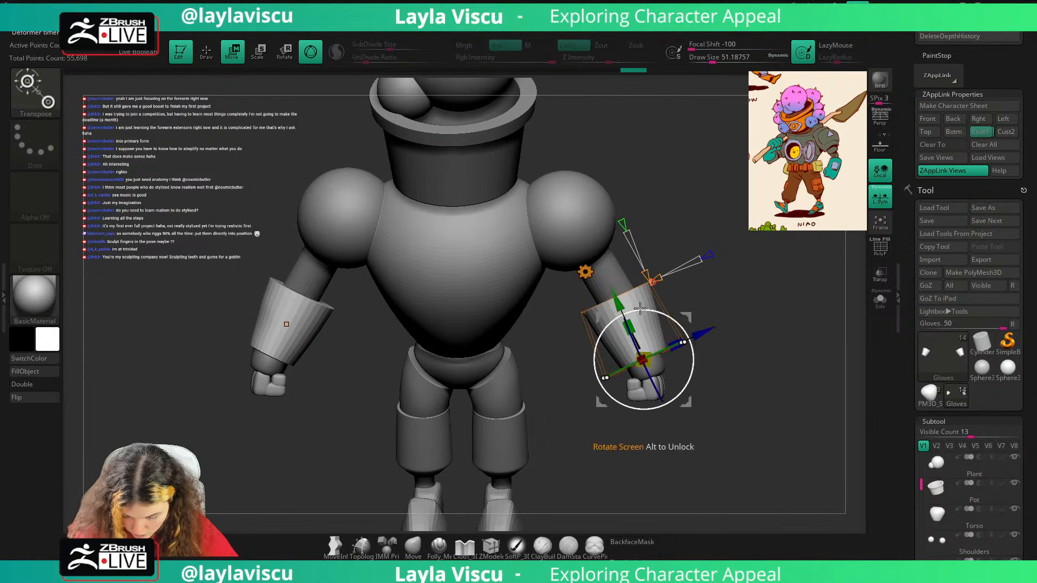
left_click(586, 272)
left_click(586, 271)
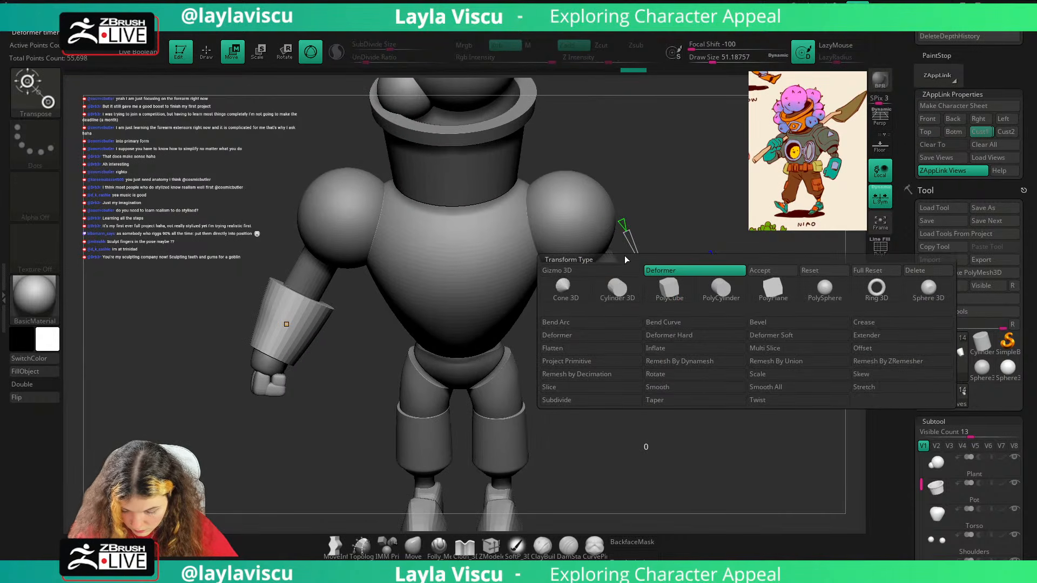
left_click(766, 271)
key("q")
Increase the Move brush's draw size to about 59 for shaping the gloves.
mouse_move(749, 325)
left_mouse_down()
mouse_move(748, 336)
mouse_move(713, 286)
mouse_move(760, 321)
mouse_move(717, 265)
mouse_move(710, 396)
mouse_move(614, 297)
mouse_move(612, 282)
left_mouse_up()
key("s")
mouse_move(679, 275)
left_mouse_down()
mouse_move(715, 211)
mouse_move(712, 232)
left_mouse_up()
right_click_drag(712, 233, 698, 324, "ctrl")
left_click_drag(698, 324, 692, 300)
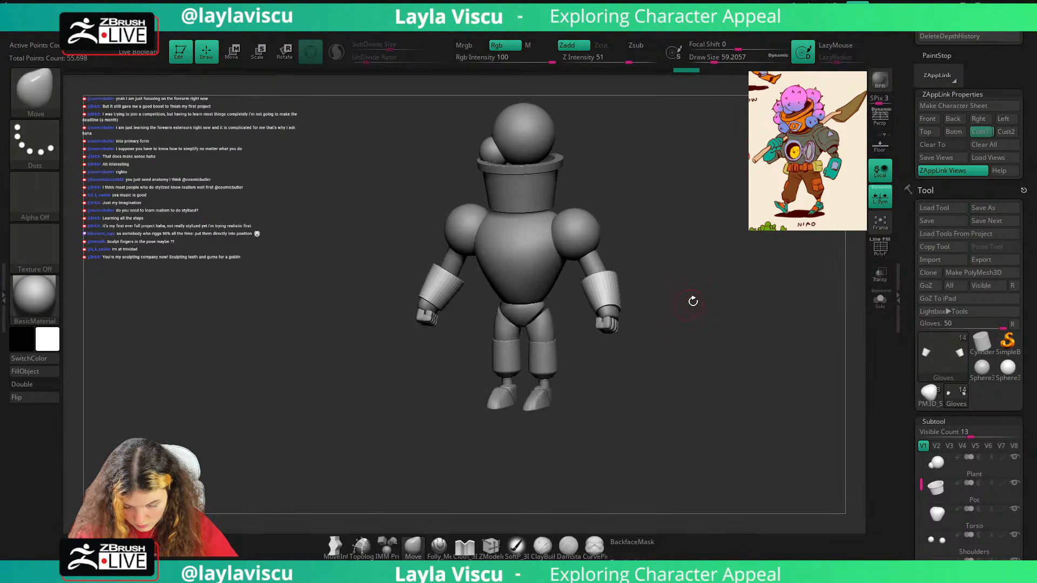
Recall the Cust1 view and compare the figure with the reference overlay by toggling it.
left_click(980, 133)
key("shift+z")
key("shift+z")
key("shift+z")
key("shift+z")
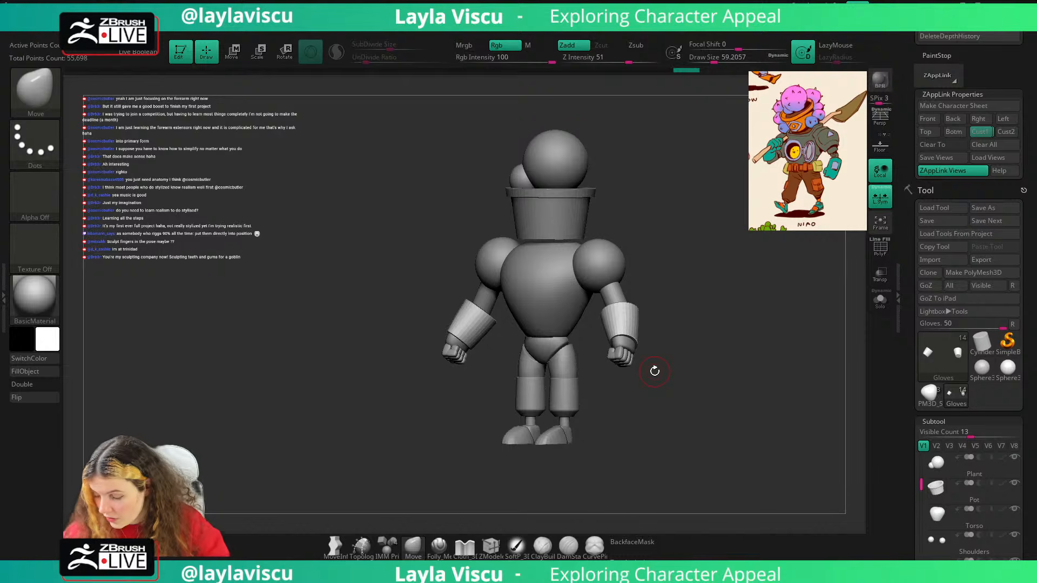
Make the thighs the active subtool and reshape their contours in front view, setting the Move brush's draw size to about 62.
right_click_drag(694, 284, 713, 336)
right_click_drag(573, 375, 570, 439, "ctrl")
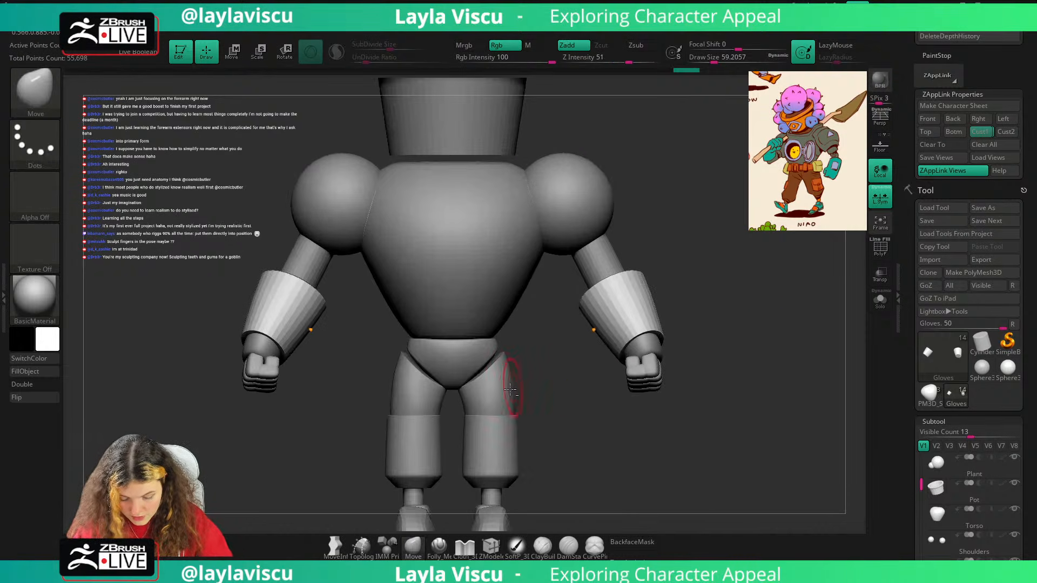
left_click(505, 387, "alt")
key("s")
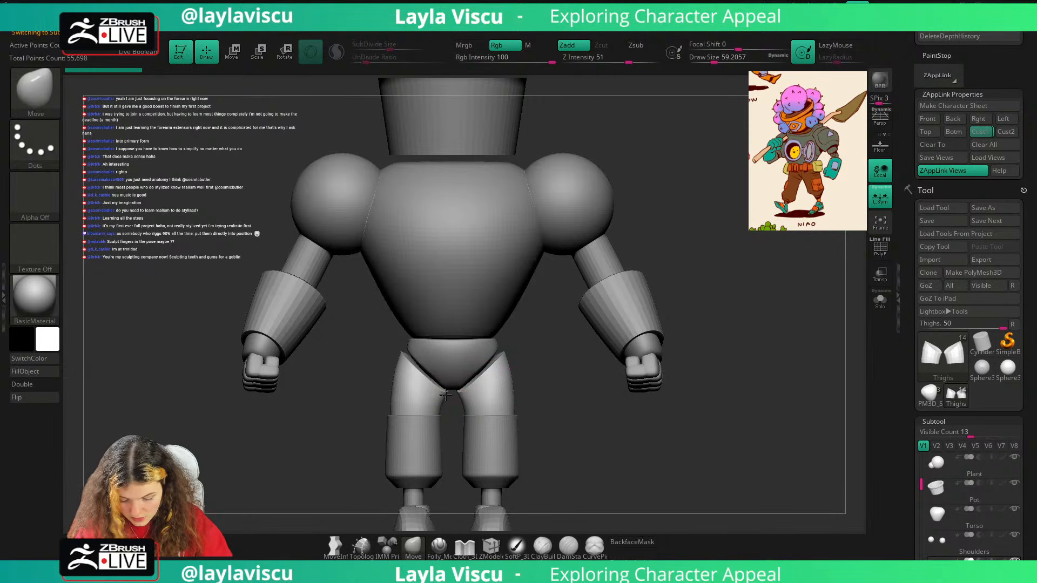
mouse_move(556, 377)
right_mouse_down("alt")
mouse_move(609, 357)
mouse_move(607, 333)
mouse_move(493, 359)
mouse_move(537, 342)
right_mouse_up("alt")
mouse_move(532, 346)
left_mouse_down()
mouse_move(548, 349)
mouse_move(538, 344)
left_mouse_up()
key("]")
key("s")
right_click_drag(540, 346, 578, 306, "ctrl")
right_click_drag(537, 341, 617, 335, "alt")
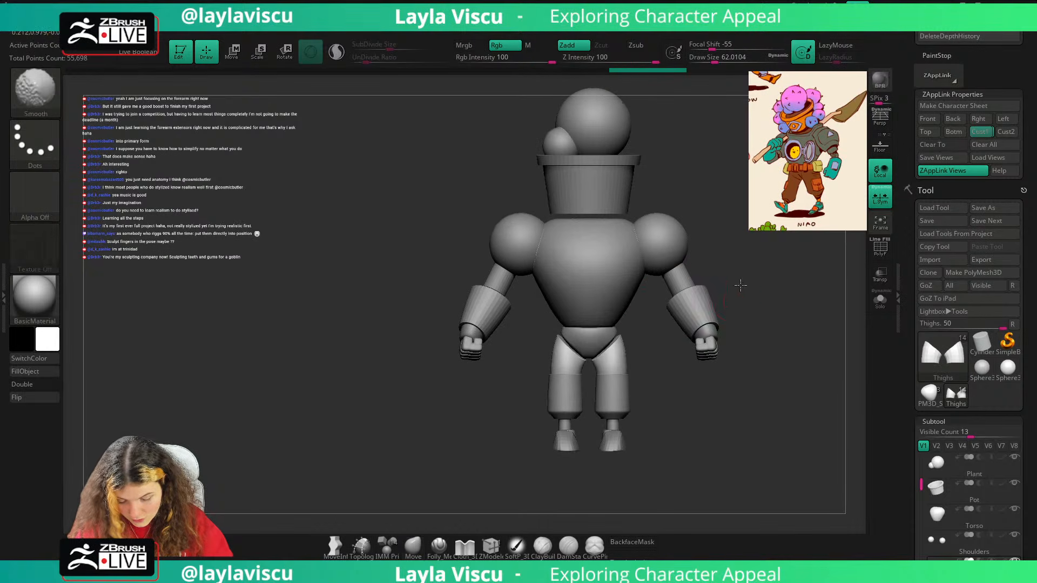
Check the thighs and leg proportions against the reference overlay from the Cust1 view.
left_click(981, 132)
key("shift+z")
key("shift+z")
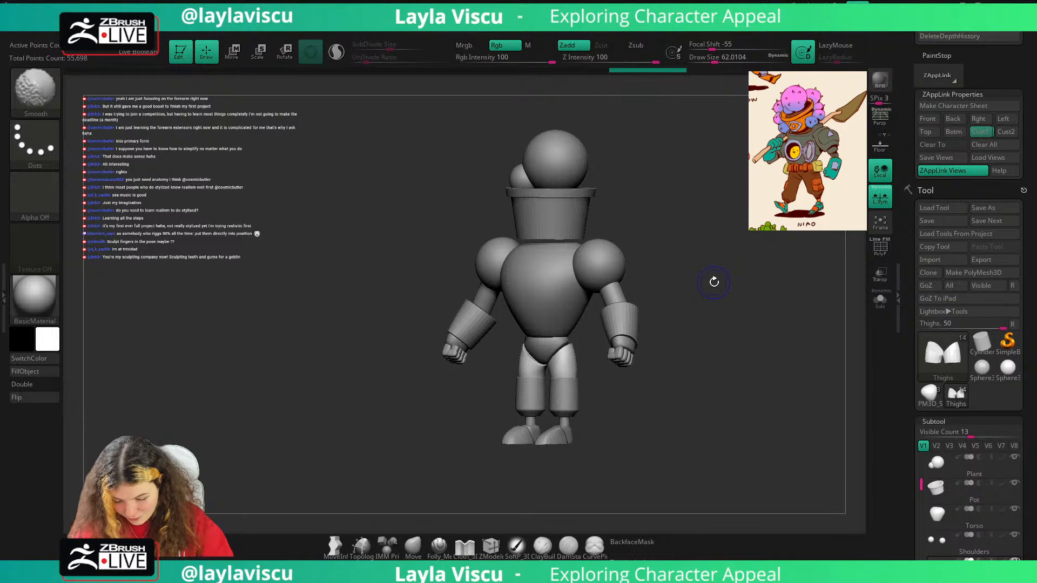
key("shift+z")
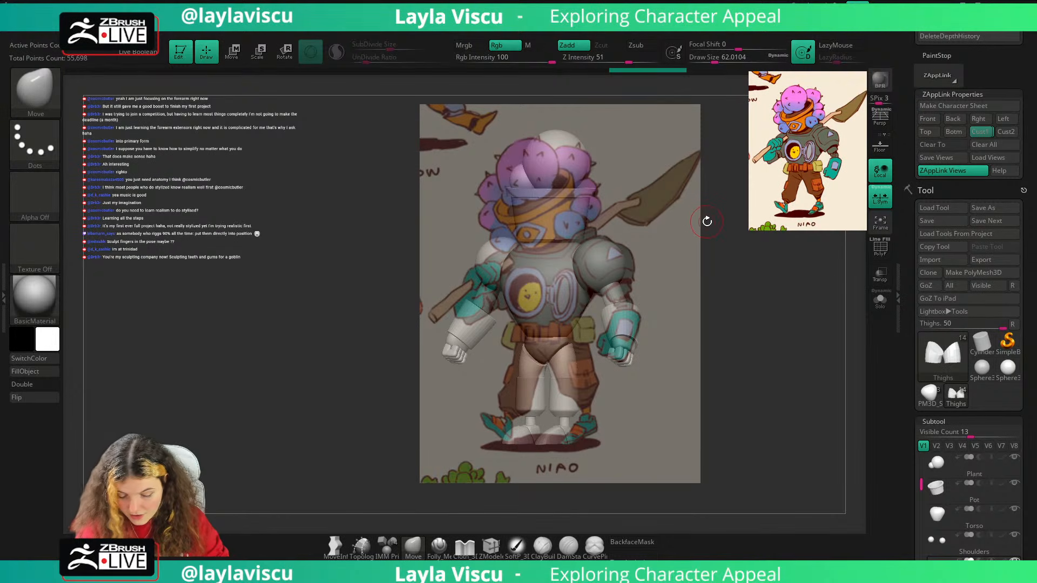
key("shift+z")
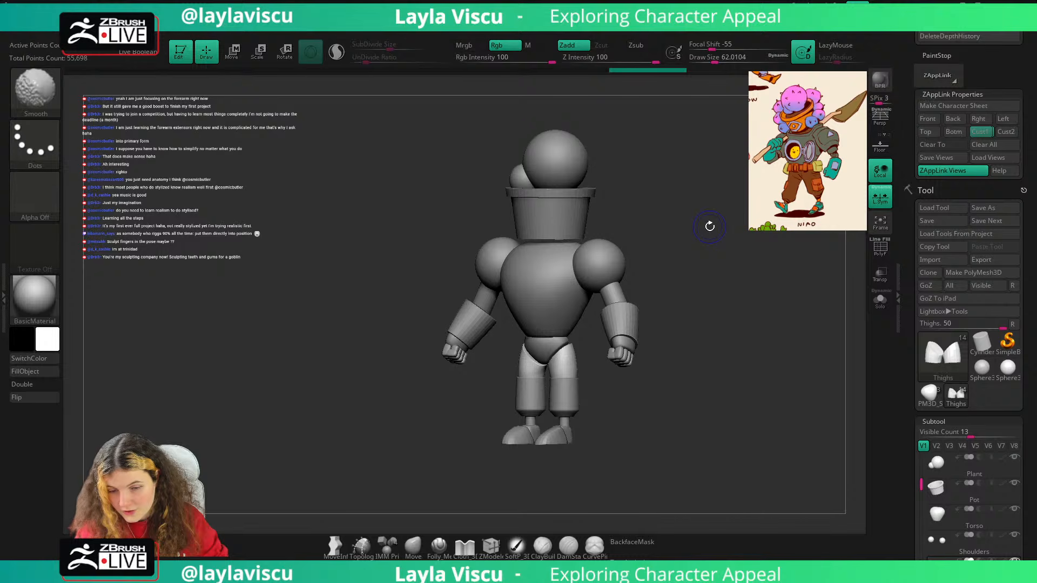
key("shift+z")
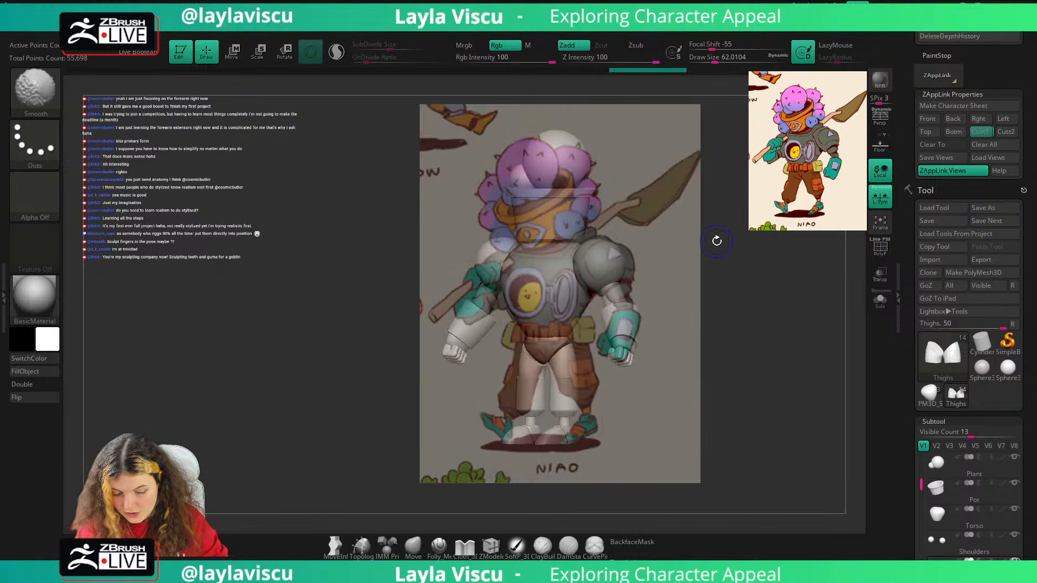
key("shift+z")
key("shift+z")
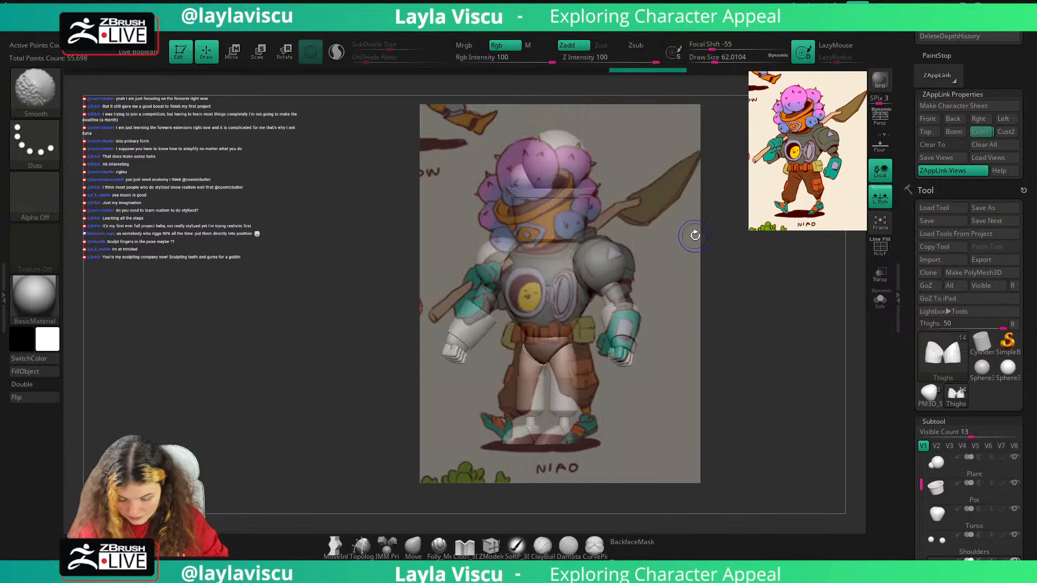
key("shift+z")
Make the calves the active subtool and display their polyframe in a close front view.
left_click(569, 399, "alt")
key("shift+z")
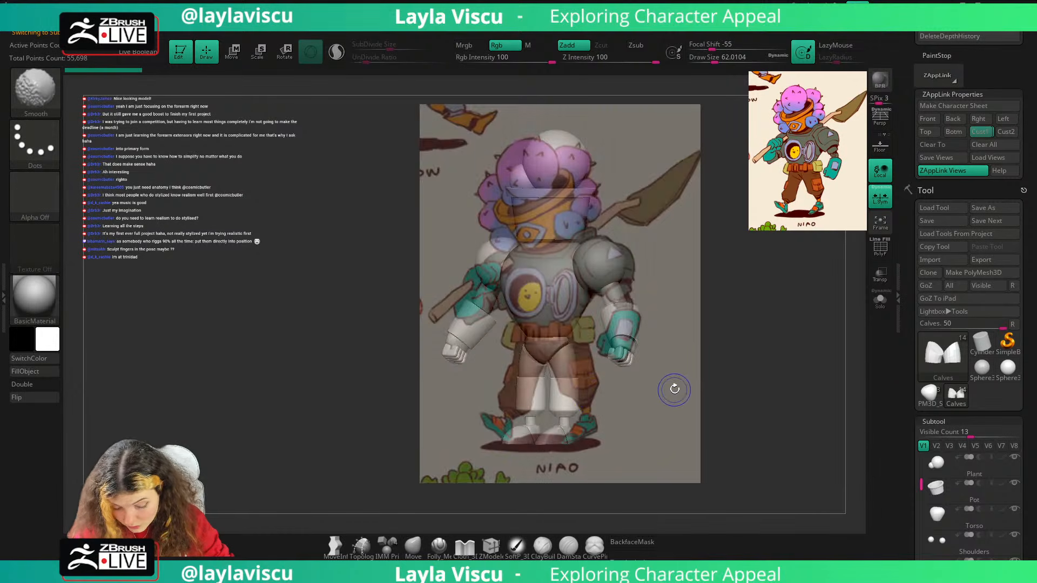
key("shift+z")
left_click_drag(675, 389, 674, 385, "shift")
right_click_drag(673, 385, 593, 413, "ctrl")
left_click(594, 413, "ctrl")
key("shift+f")
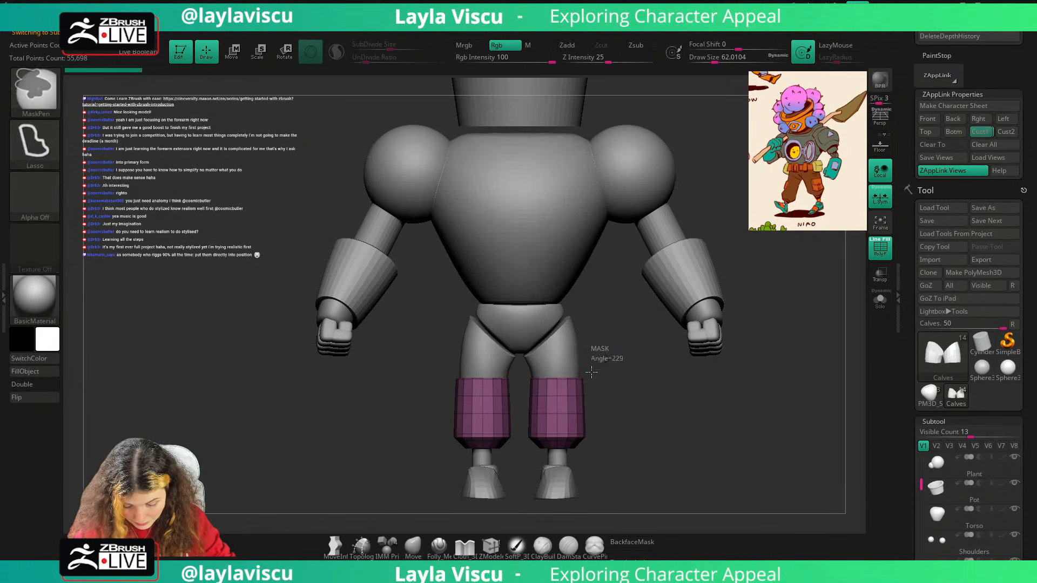
Mask the calves below their upper rims, scale the rims narrower, and smooth the calves with a Dynamic Subdiv preview.
mouse_move(615, 372)
left_mouse_down("ctrl")
mouse_move(619, 383)
mouse_move(550, 390)
mouse_move(617, 358)
left_mouse_up("ctrl")
left_click(622, 364, "ctrl")
key("w")
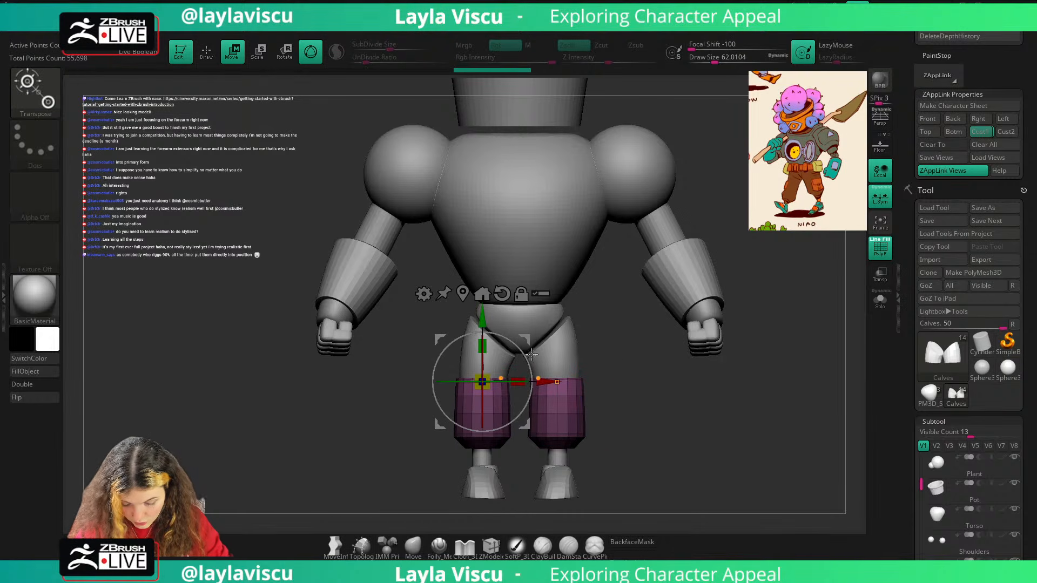
key("q")
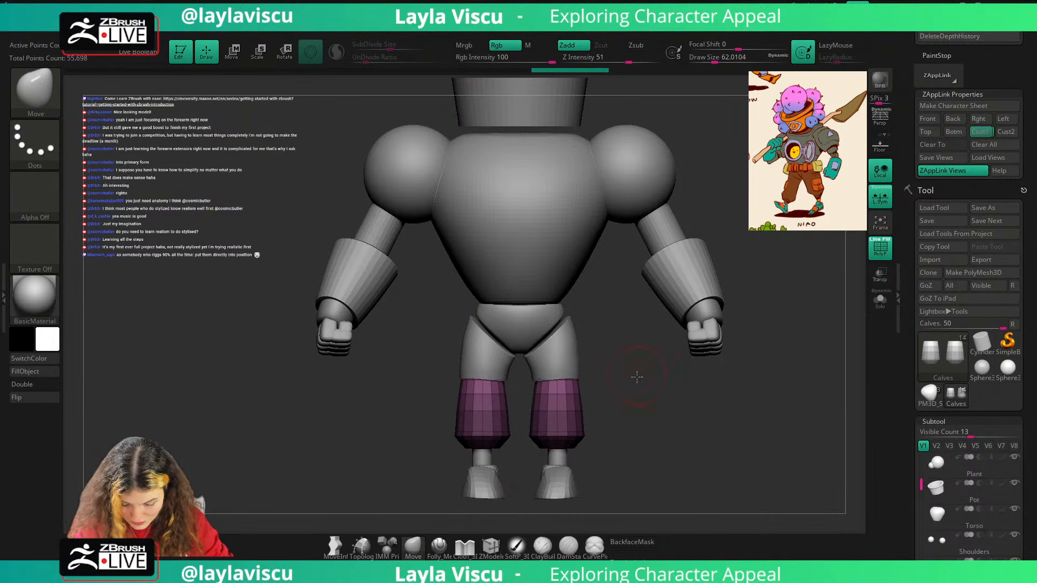
key("shift+f")
mouse_move(638, 377)
left_mouse_down()
mouse_move(621, 384)
mouse_move(655, 422)
left_mouse_up()
key("d")
right_click_drag(757, 368, 717, 281, "ctrl")
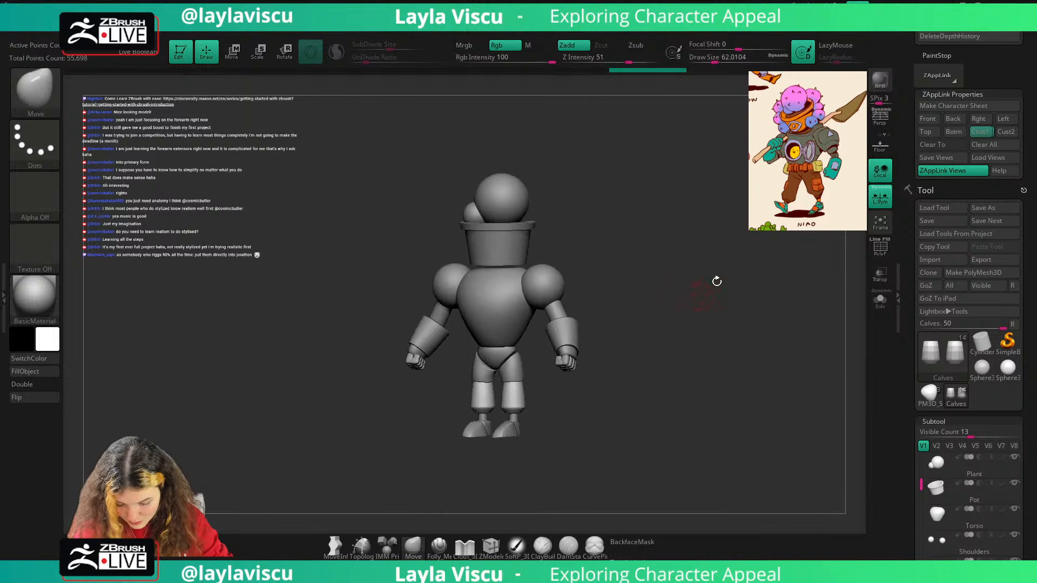
Compare the narrowed calves with the reference overlay from the Cust1 view.
left_click(983, 132)
key("shift+z")
key("shift+z")
key("shift+z")
key("shift+z")
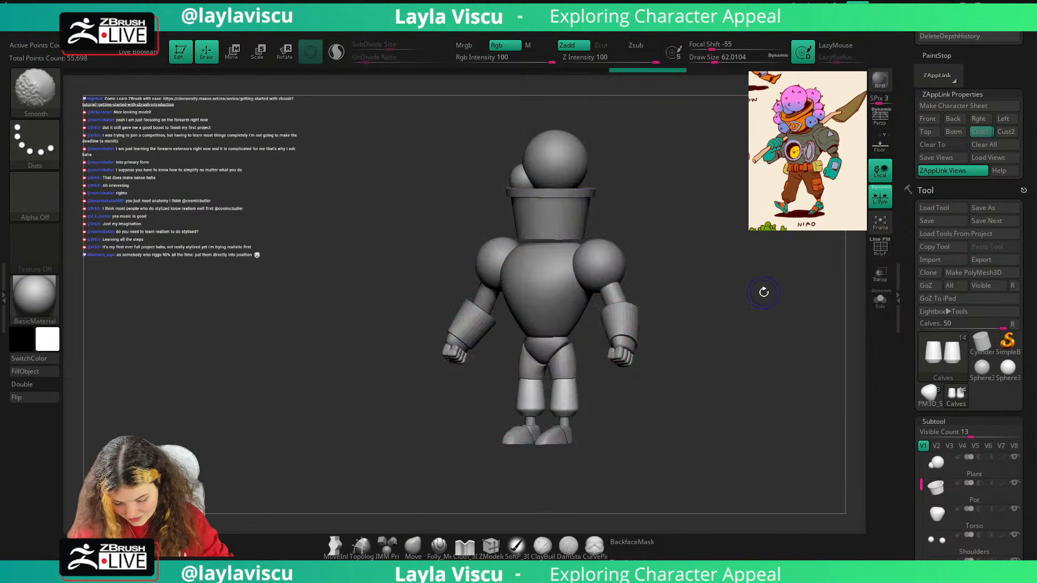
key("shift+z")
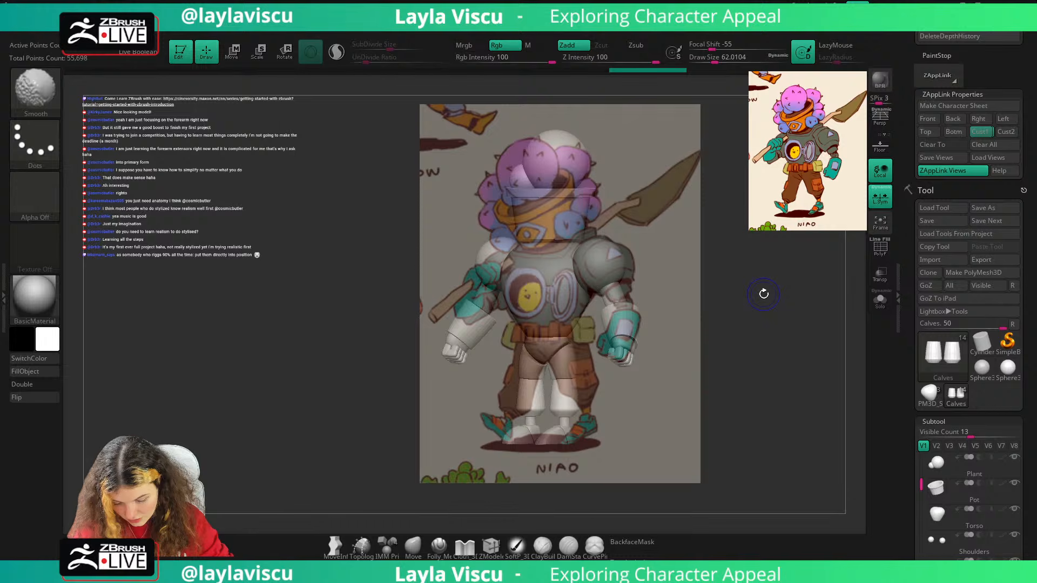
key("shift+z")
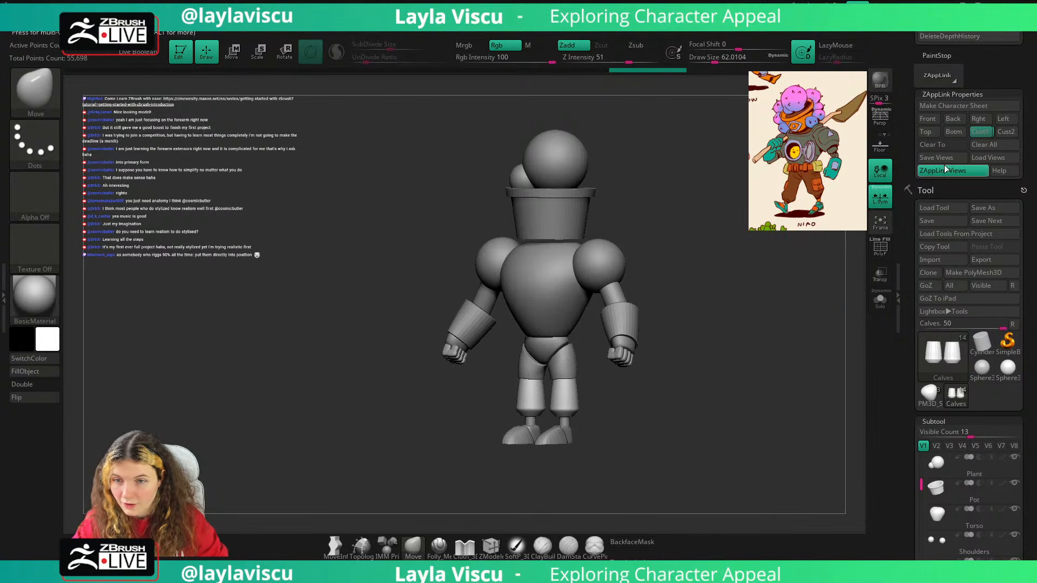
key("shift+z")
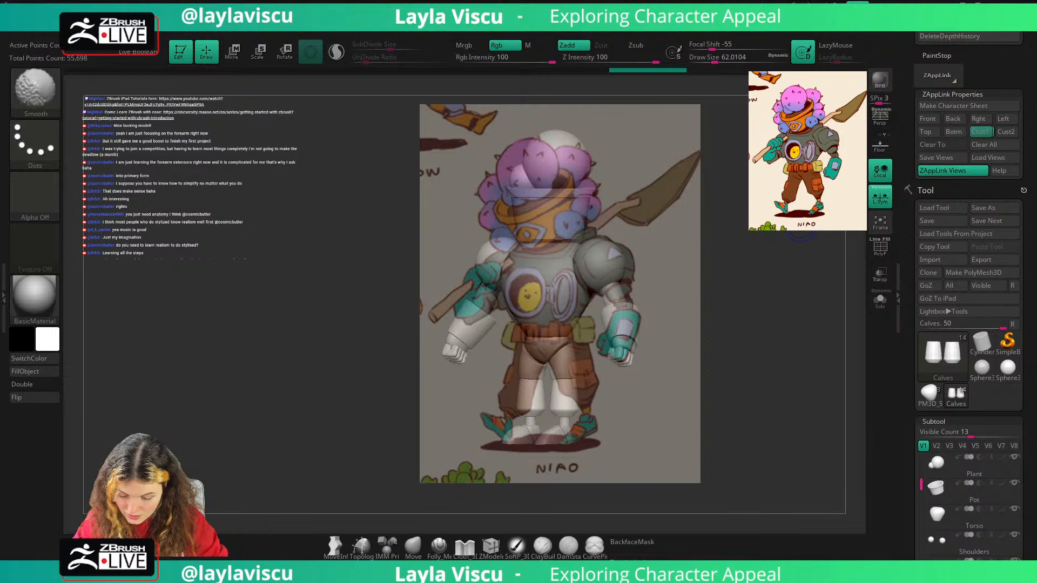
key("shift+z")
Examine the figure from another angle, then recheck its whole silhouette against the overlay in the Cust1 view.
mouse_move(710, 237)
left_mouse_down()
mouse_move(727, 232)
mouse_move(711, 241)
mouse_move(743, 251)
mouse_move(851, 250)
left_mouse_up()
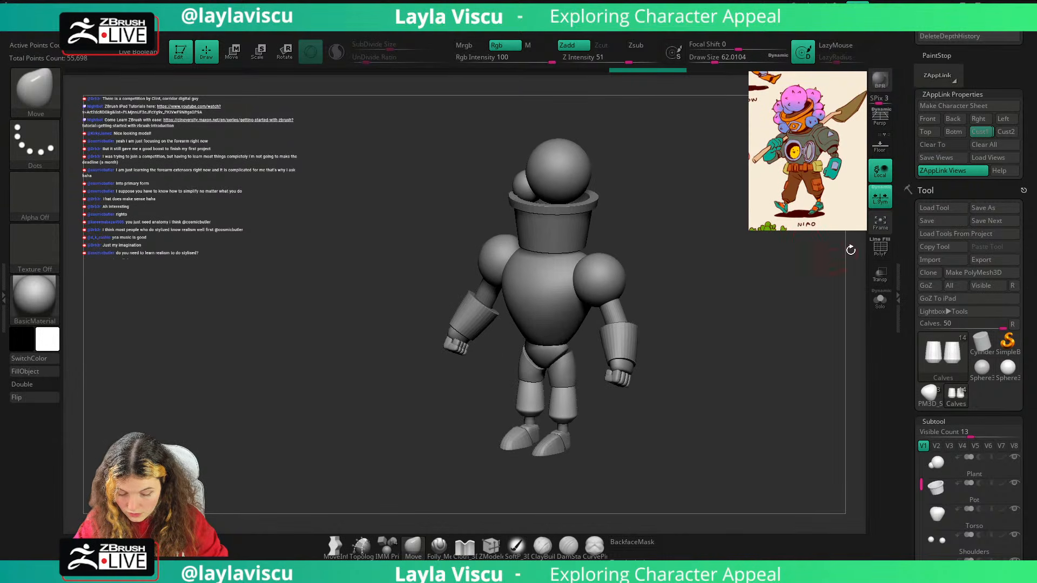
left_click(980, 133)
key("shift+z")
key("shift+z")
key("shift+z")
key("shift+z")
key("shift+z")
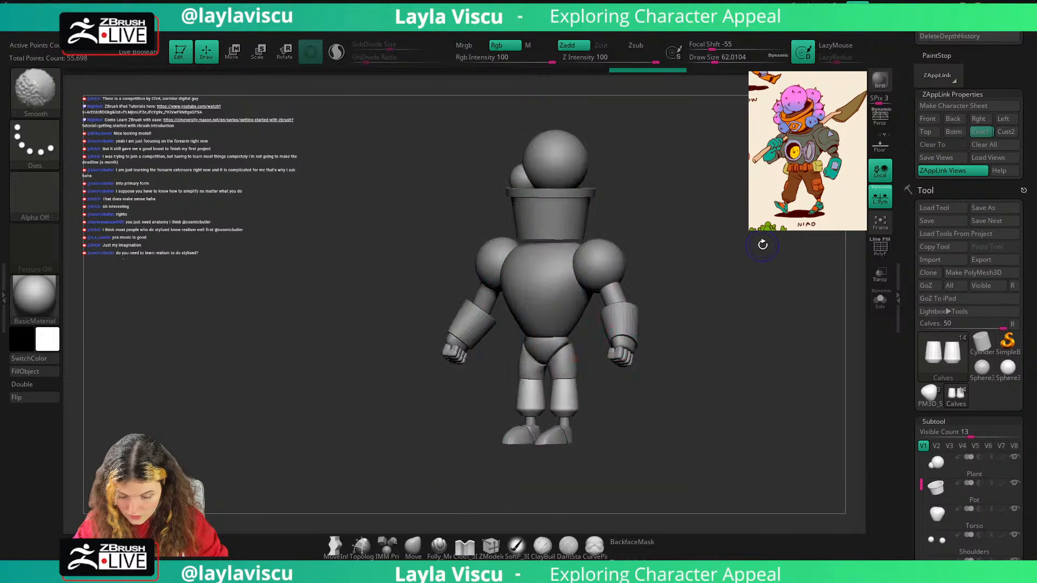
key("shift+z")
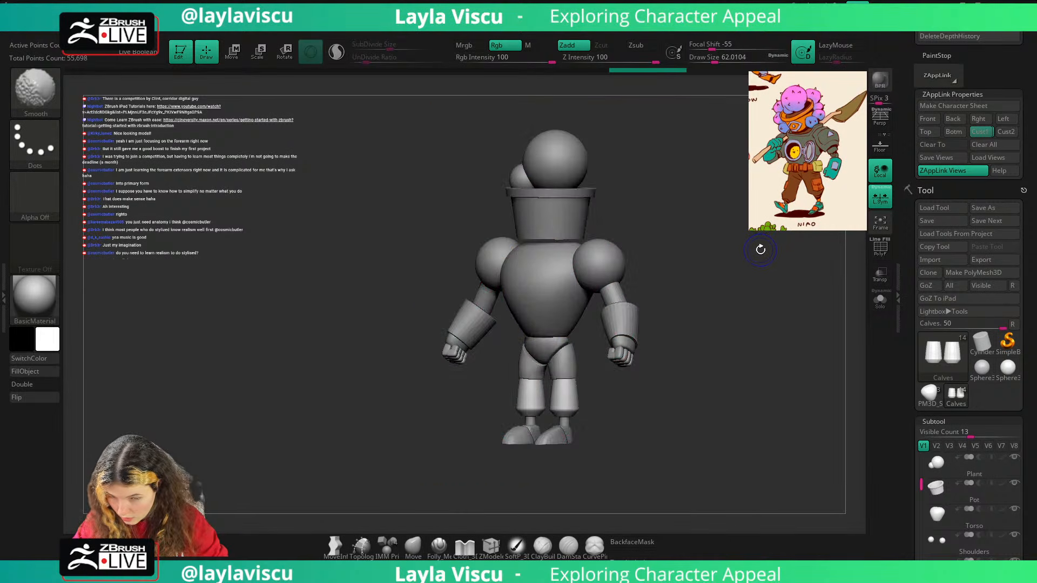
key("shift+z")
key("shift+z")
Make the thighs active, raise the draw size to about 87, and adjust their front profile in side view using Solo mode.
mouse_move(759, 250)
left_mouse_down()
mouse_move(772, 255)
mouse_move(741, 261)
left_mouse_up()
mouse_move(732, 259)
left_mouse_down("shift")
mouse_move(706, 264)
mouse_move(748, 296)
mouse_move(719, 270)
left_mouse_up("shift")
right_click_drag(665, 300, 586, 402, "ctrl")
key("s")
left_click_drag(560, 354, 567, 356)
left_click(562, 355, "alt")
mouse_move(567, 355)
right_mouse_down("ctrl")
mouse_move(601, 303)
mouse_move(572, 350)
right_mouse_up("ctrl")
left_click_drag(660, 336, 683, 341, "shift")
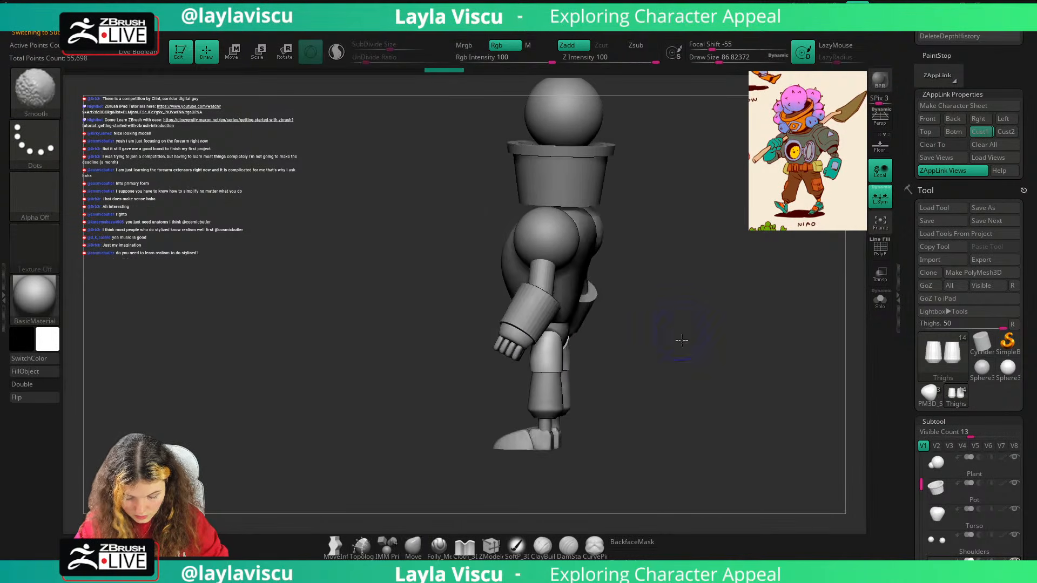
mouse_move(683, 341)
right_mouse_down("ctrl")
mouse_move(648, 329)
mouse_move(653, 357)
right_mouse_up("ctrl")
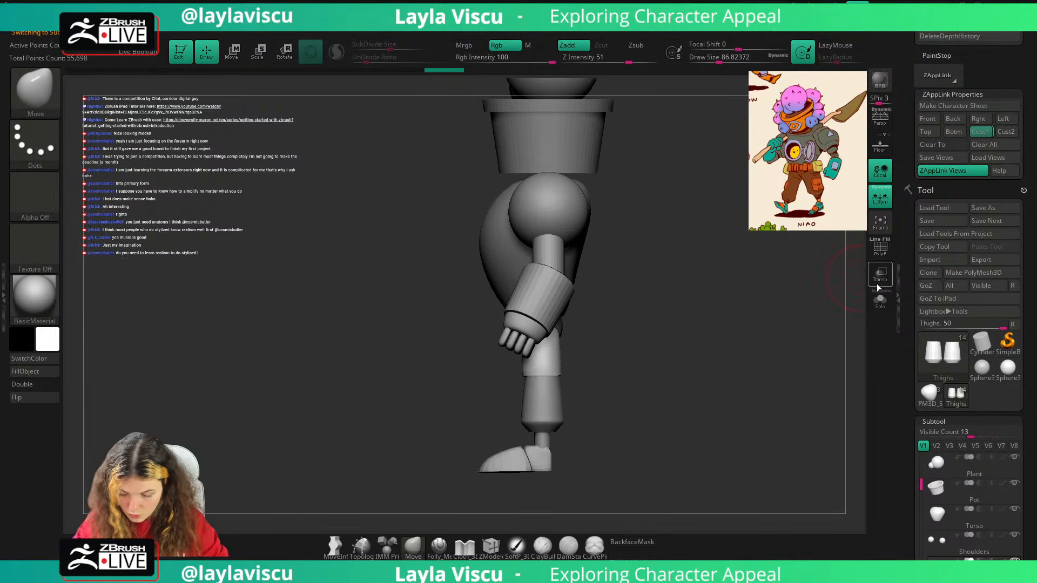
left_click(881, 299)
left_click_drag(526, 354, 530, 342, "shift")
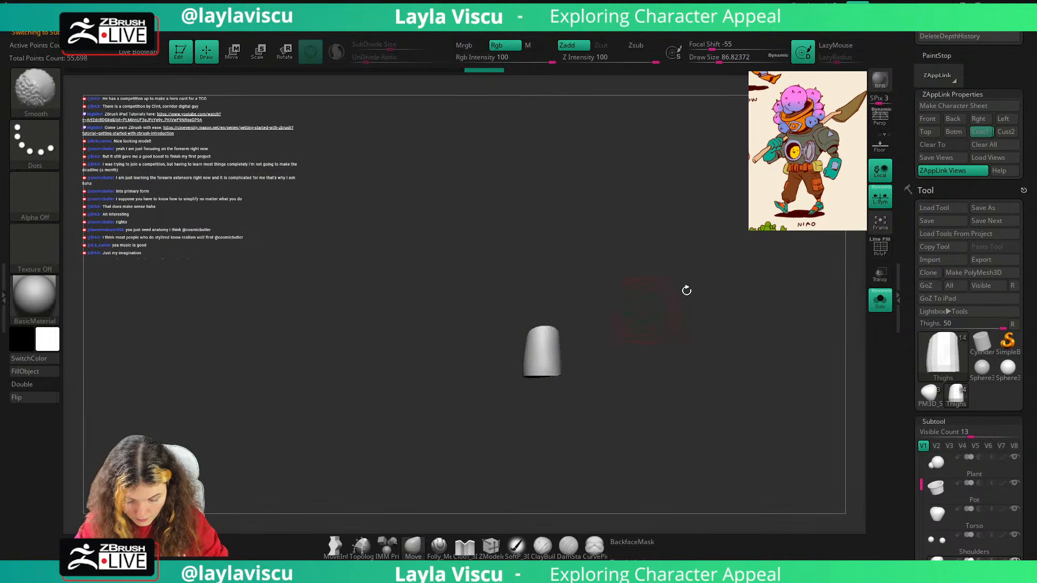
left_click(878, 302)
Move the pot and the plant slightly forward along the Z axis in side view.
mouse_move(750, 323)
right_mouse_down("ctrl")
mouse_move(731, 294)
mouse_move(815, 294)
mouse_move(761, 276)
mouse_move(745, 282)
mouse_move(746, 271)
right_mouse_up("ctrl")
left_click(605, 246, "alt")
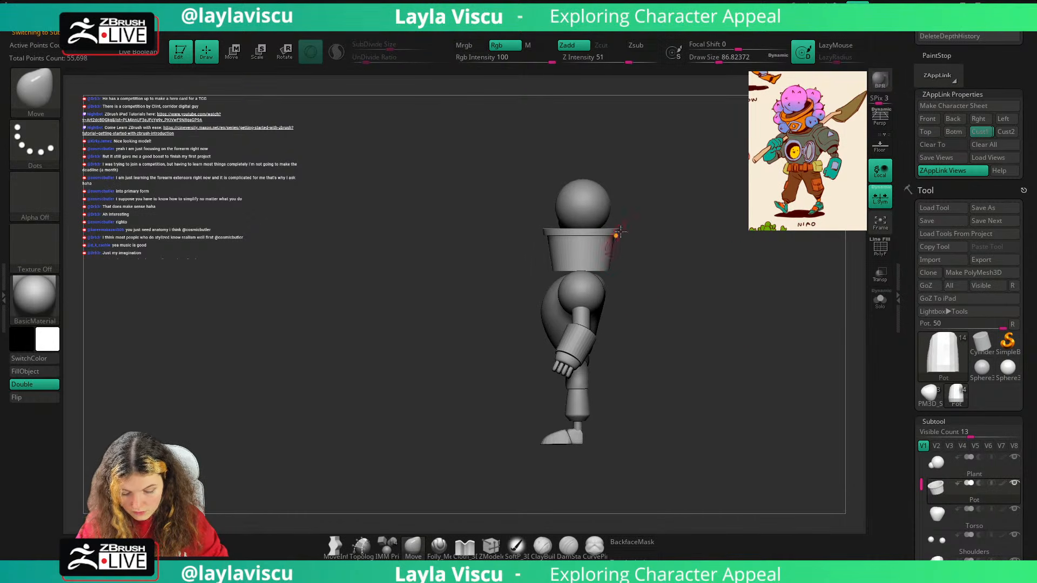
key("w")
key("q")
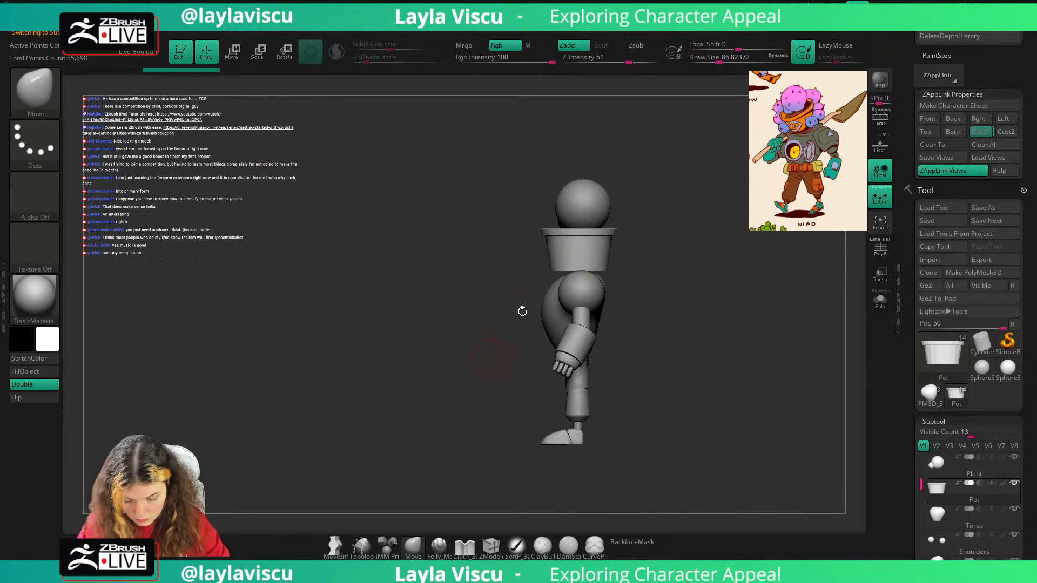
left_click(581, 211, "alt")
key("w")
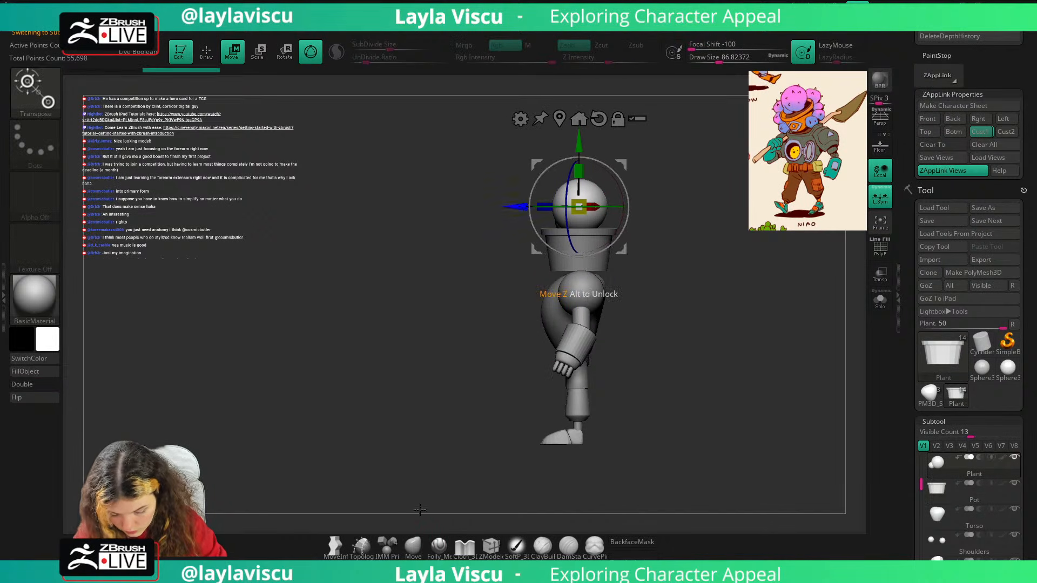
key("q")
Make the torso active, set the draw size to about 132, and reshape and smooth its back.
right_click_drag(705, 232, 696, 232)
mouse_move(696, 232)
left_mouse_down()
mouse_move(720, 262)
mouse_move(698, 261)
left_mouse_up()
left_click(595, 337, "alt")
key("s")
left_click_drag(589, 336, 595, 336)
left_click_drag(668, 332, 597, 339)
mouse_move(671, 297)
left_mouse_down()
mouse_move(719, 286)
mouse_move(615, 289)
mouse_move(656, 291)
left_mouse_up()
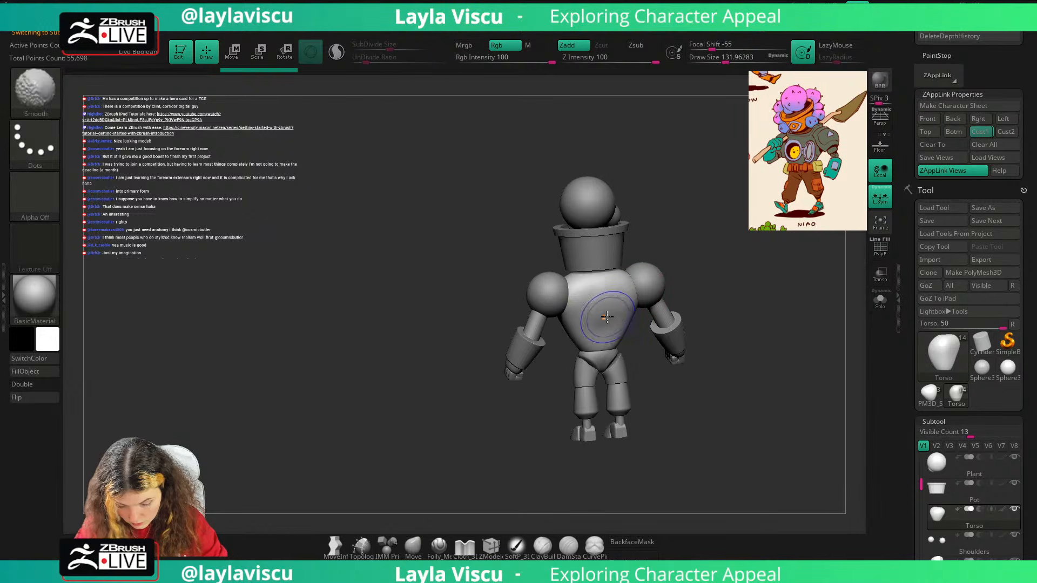
left_click_drag(607, 318, 611, 314)
mouse_move(665, 262)
left_mouse_down()
mouse_move(720, 250)
mouse_move(681, 259)
left_mouse_up()
left_click_drag(611, 314, 601, 329, "shift")
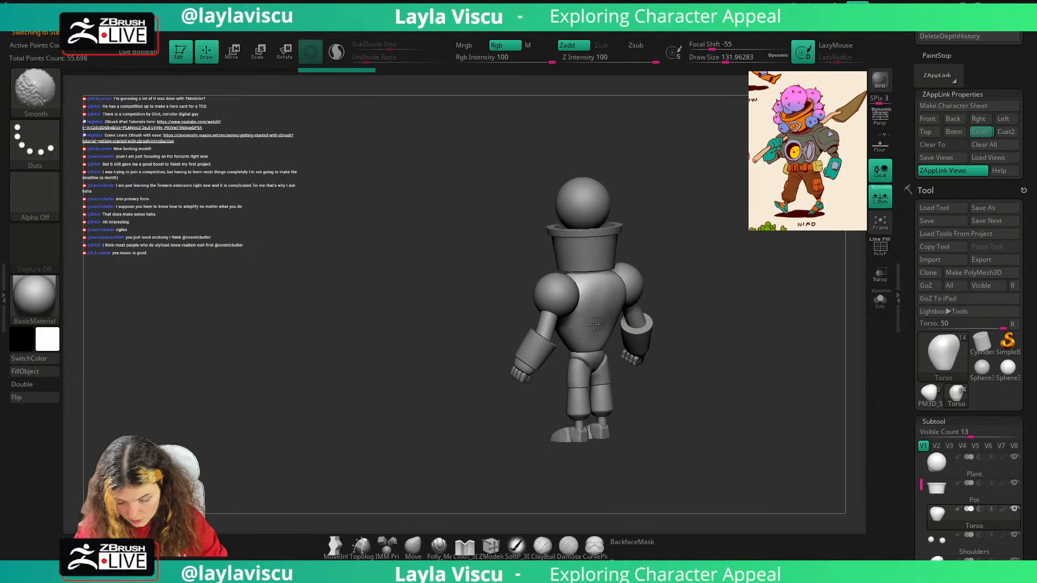
mouse_move(708, 261)
left_mouse_down()
mouse_move(760, 252)
mouse_move(754, 288)
left_mouse_up()
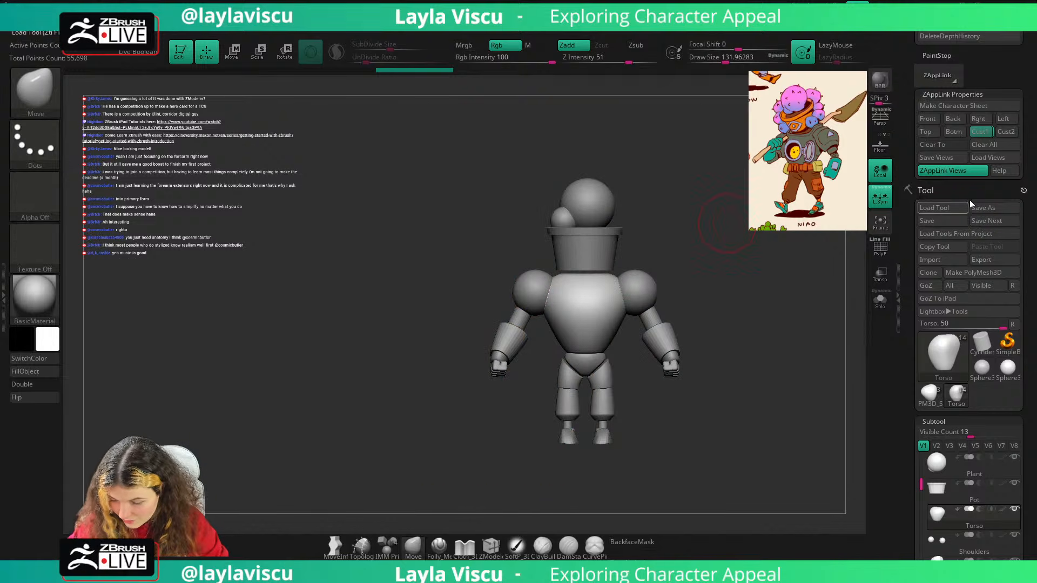
Make the shoes active and flatten their upper surfaces using the TrimDynamic brush at a draw size of about 108.
left_click(976, 133)
left_click_drag(713, 445, 673, 421, "shift")
left_click(535, 435, "alt")
right_click_drag(532, 439, 609, 467, "ctrl")
right_click_drag(608, 467, 686, 353, "alt")
mouse_move(686, 352)
right_mouse_down()
mouse_move(702, 391)
mouse_move(676, 383)
right_mouse_up()
key("b")
key("t")
key("d")
key("bracketleft")
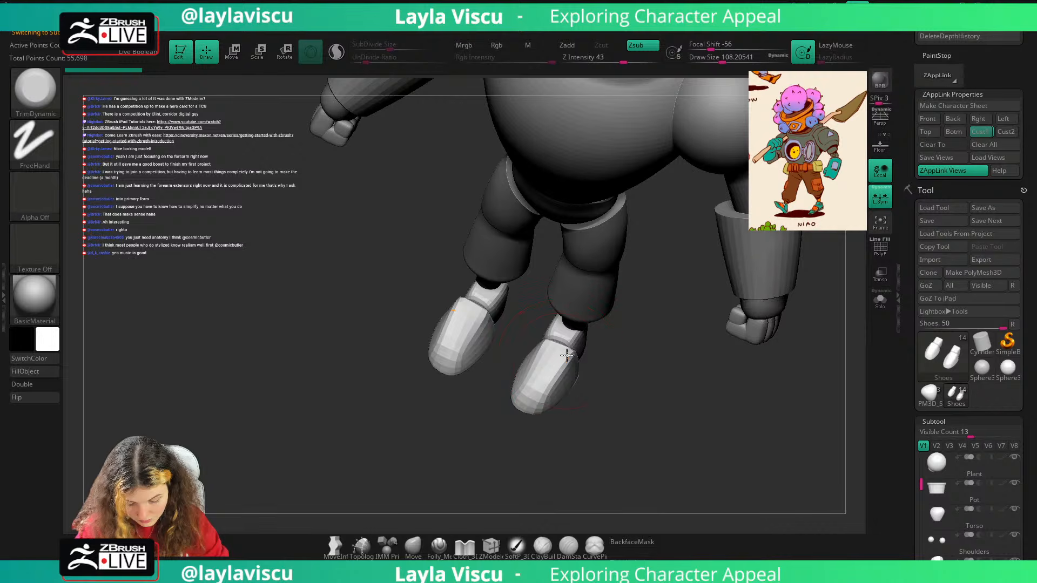
mouse_move(567, 351)
left_mouse_down()
mouse_move(548, 390)
mouse_move(551, 364)
mouse_move(537, 390)
left_mouse_up()
mouse_move(630, 378)
right_mouse_down()
mouse_move(639, 322)
mouse_move(642, 346)
mouse_move(629, 343)
right_mouse_up()
right_click_drag(544, 405, 537, 465, "ctrl")
Return to the Move brush, frame the whole figure from the front, and turn on perspective.
left_click(410, 545)
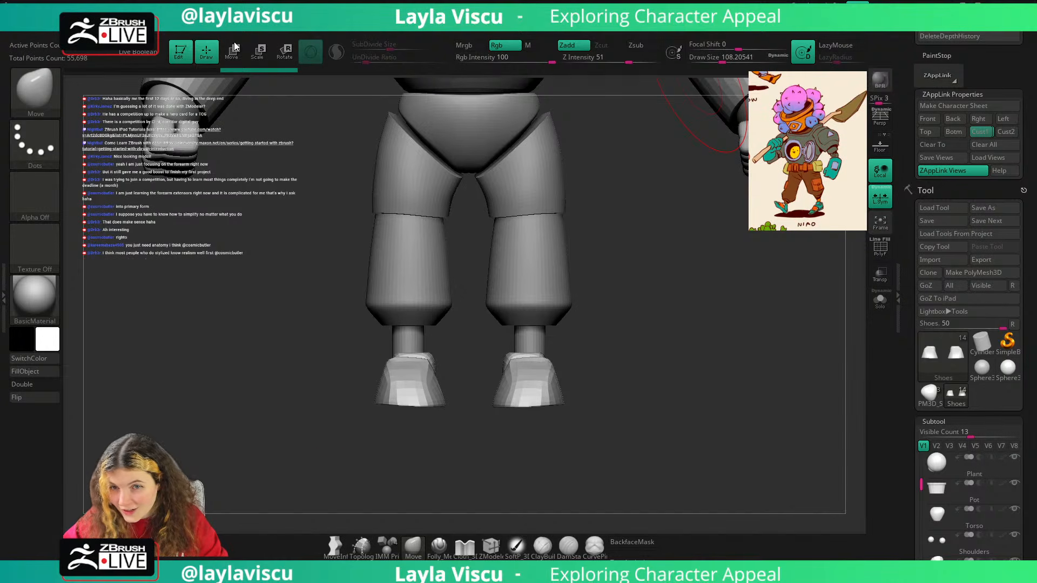
left_click_drag(627, 250, 542, 313, "alt")
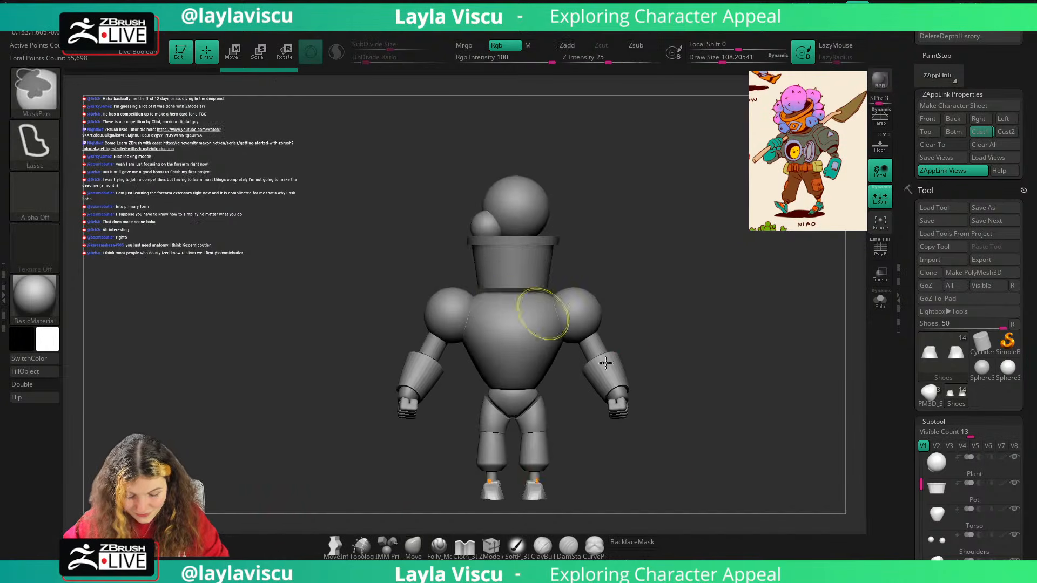
left_click_drag(664, 511, 627, 517)
left_click_drag(647, 480, 621, 344, "alt")
left_click_drag(621, 344, 674, 442, "alt")
left_click(880, 117)
Make the gloves the active subtool and smooth them with a Dynamic Subdiv preview.
left_click(572, 330, "alt")
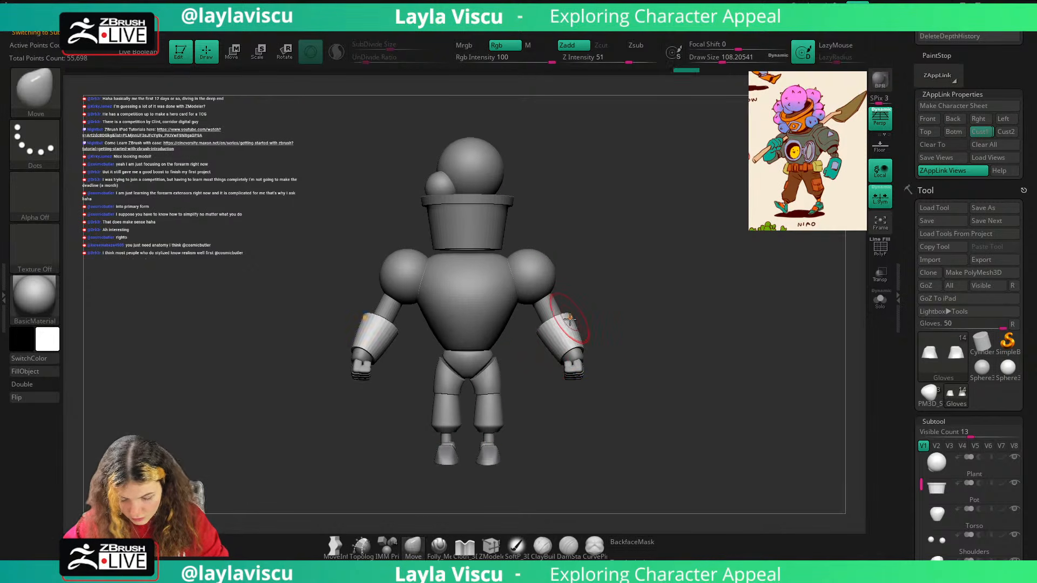
key("d")
left_click_drag(654, 340, 643, 343)
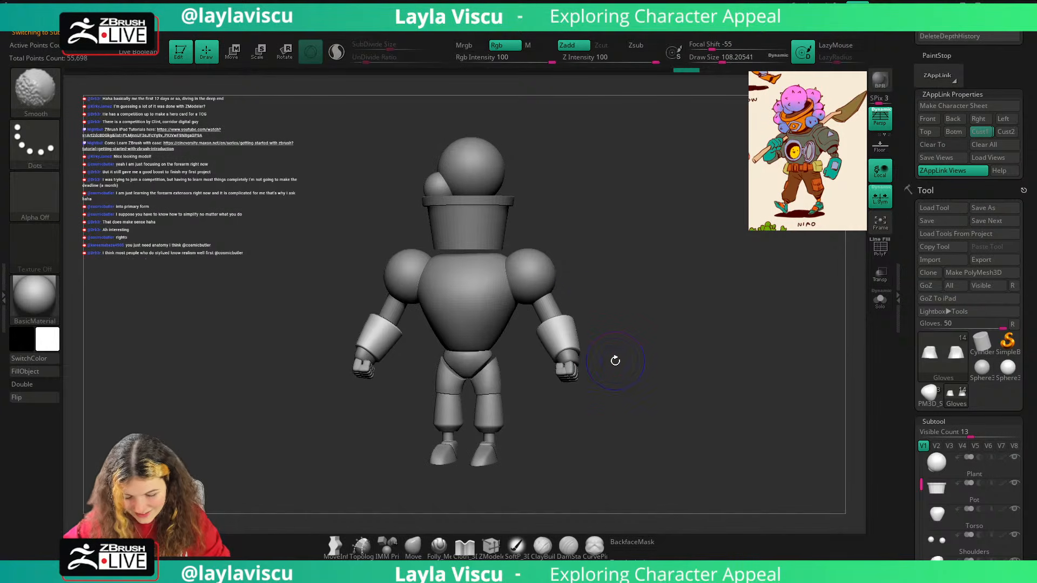
Turn off the gloves' Dynamic Subdiv preview, check their wireframe, and return to the first custom view.
key("shift+f")
key("shift+d")
left_click(979, 132)
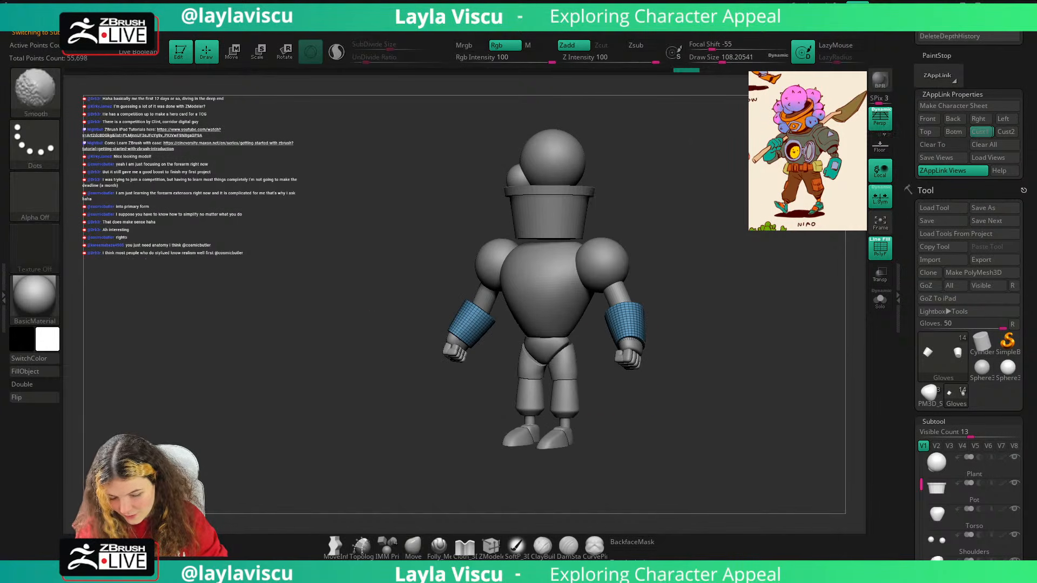
key("shift+f")
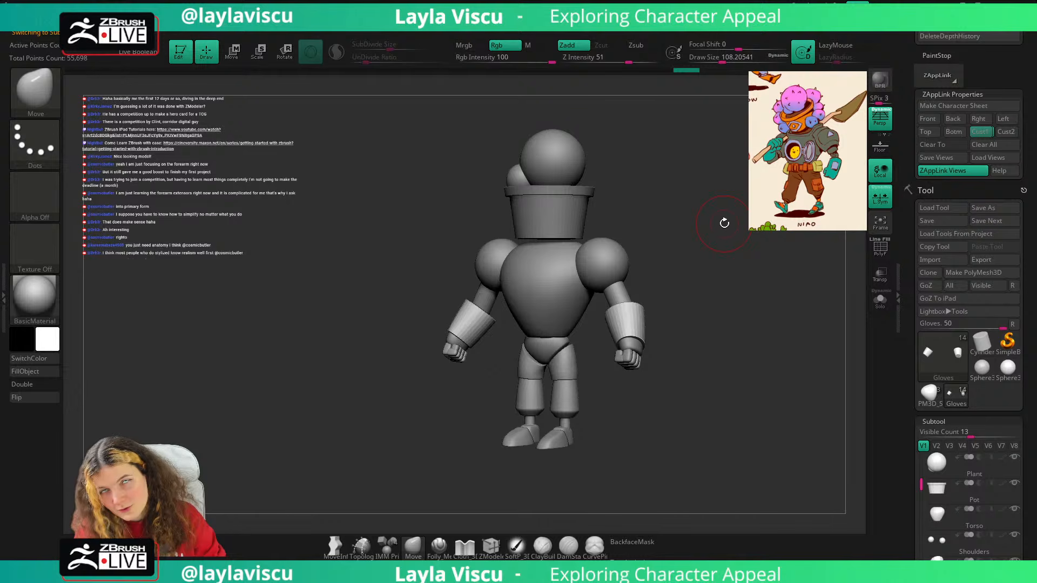
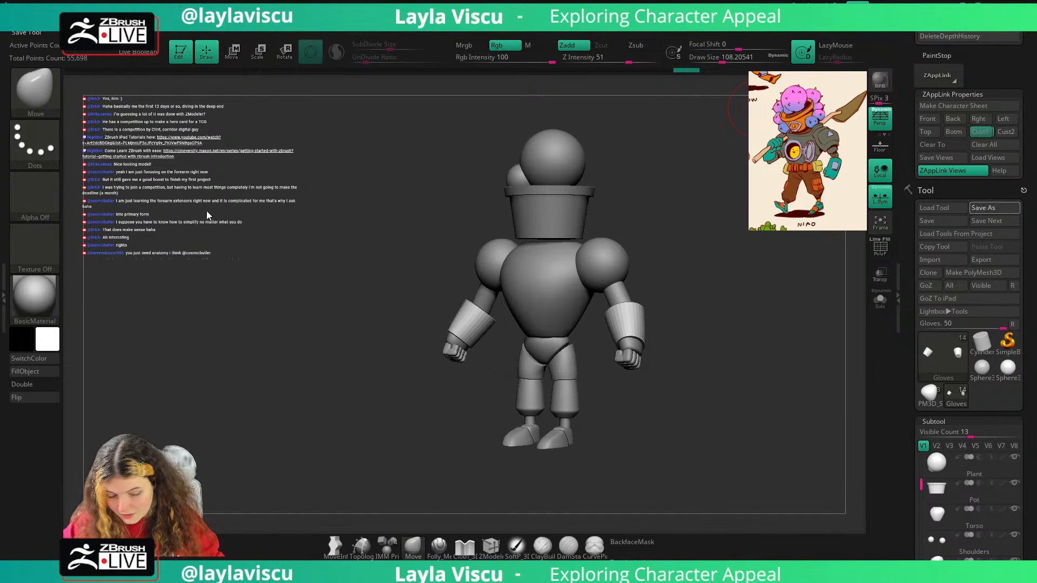
Load the saved dice-headed king model, frame it, and set the material to SkinShade4.
left_click(536, 284)
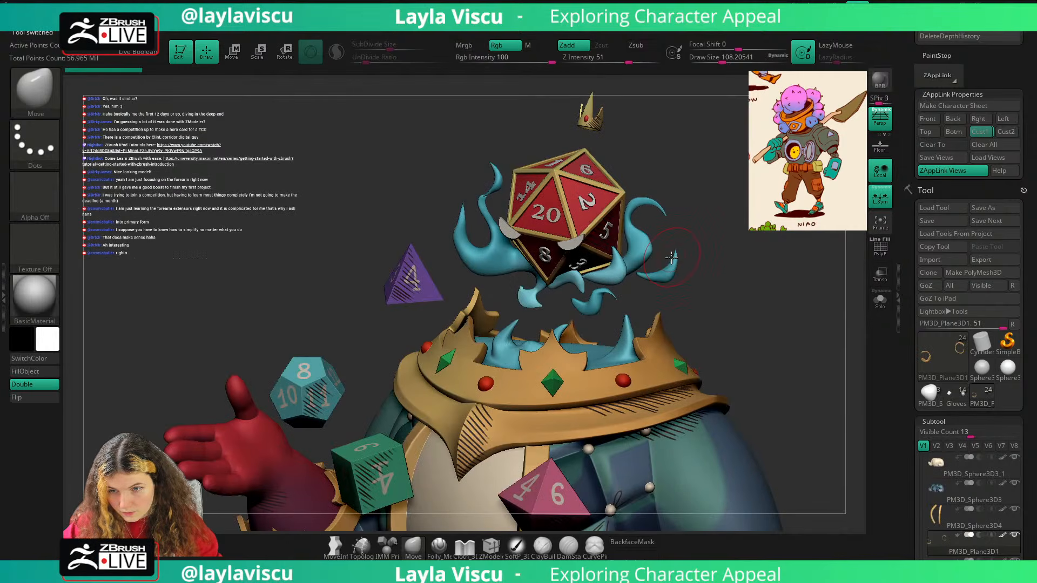
key("f")
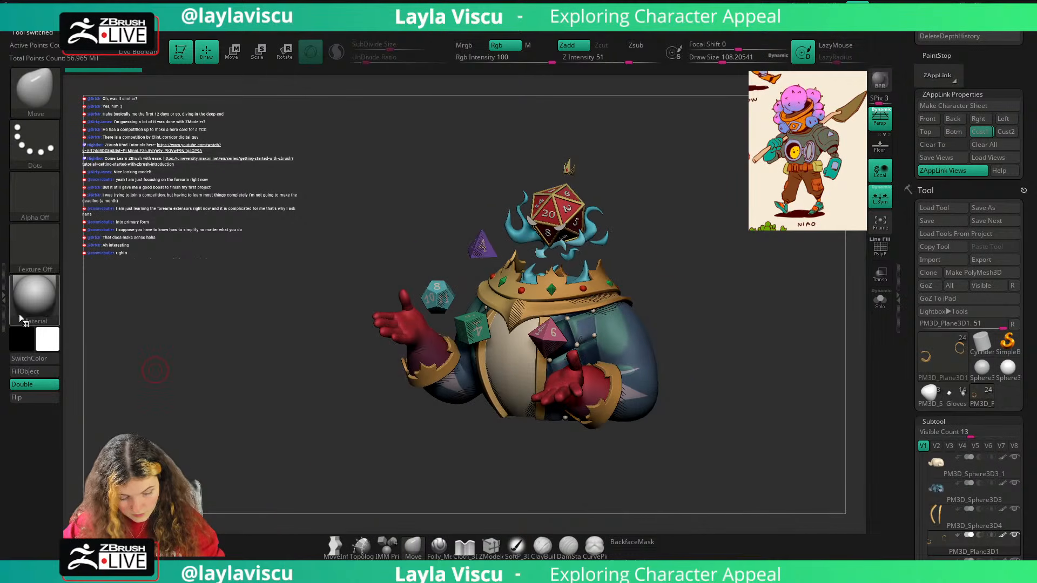
left_click(32, 299)
left_click(364, 171)
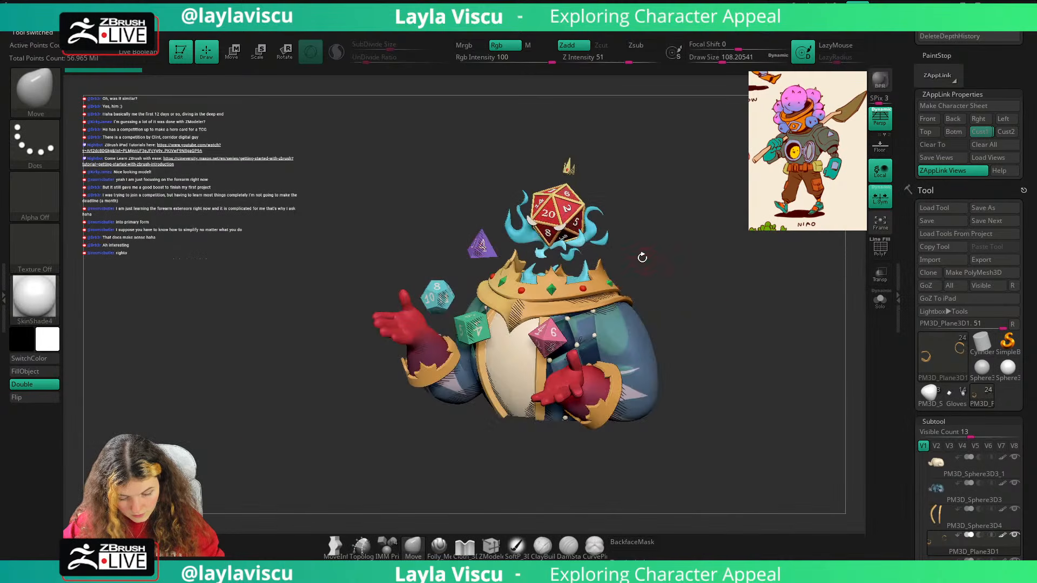
Show the card subtool around the dice-headed king and fit the whole card in view.
mouse_move(642, 257)
right_mouse_down("ctrl")
mouse_move(674, 312)
mouse_move(728, 325)
right_mouse_up("ctrl")
left_click_drag(1024, 488, 1018, 332)
scroll(972, 324, "down", 4)
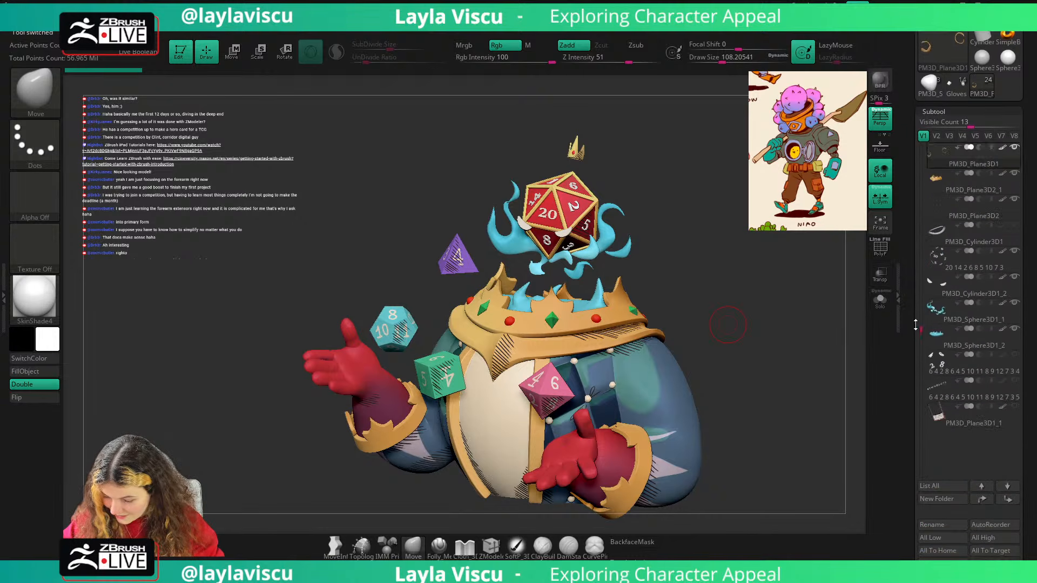
left_click(1018, 382)
left_click(1018, 383)
right_click_drag(715, 348, 672, 227, "ctrl")
mouse_move(713, 367)
right_mouse_down()
mouse_move(757, 373)
mouse_move(727, 255)
mouse_move(715, 271)
mouse_move(678, 250)
right_mouse_up()
left_click_drag(789, 279, 735, 319, "alt")
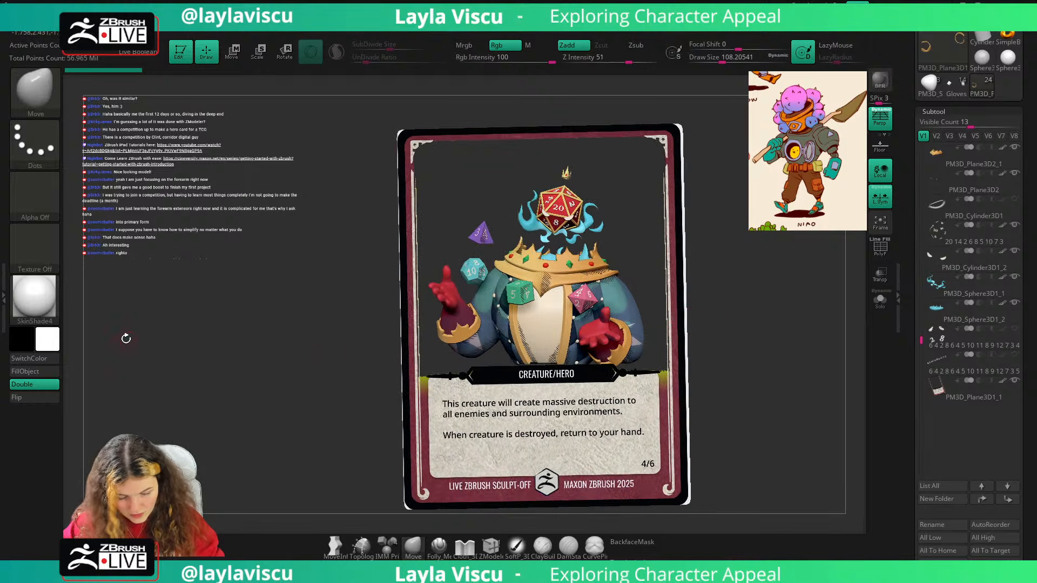
Switch the material to NPRShade and inspect the king and its card with the flat toon shading.
left_click(34, 296)
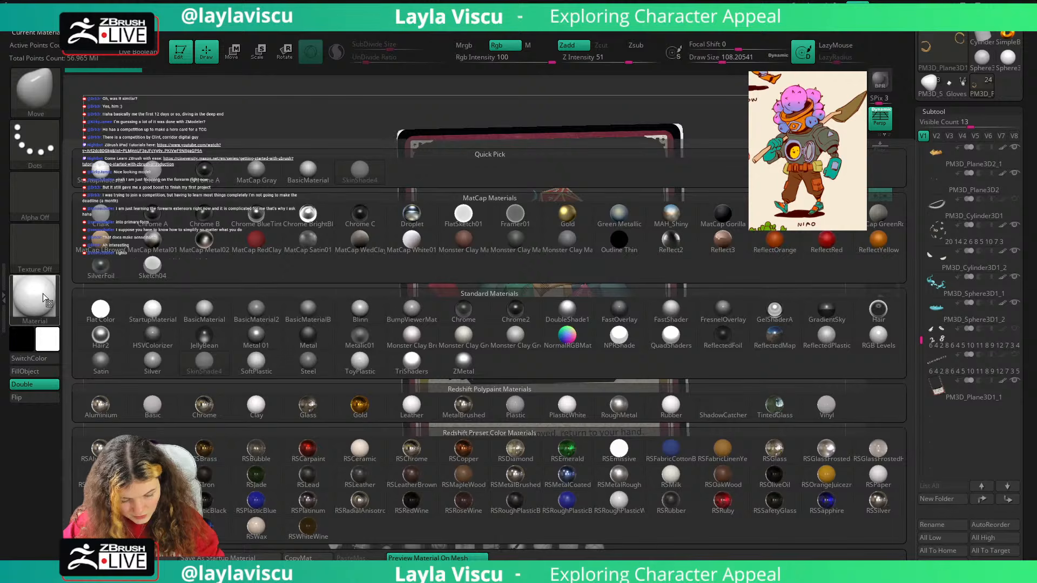
left_click(619, 337)
scroll(677, 209, "up", 3)
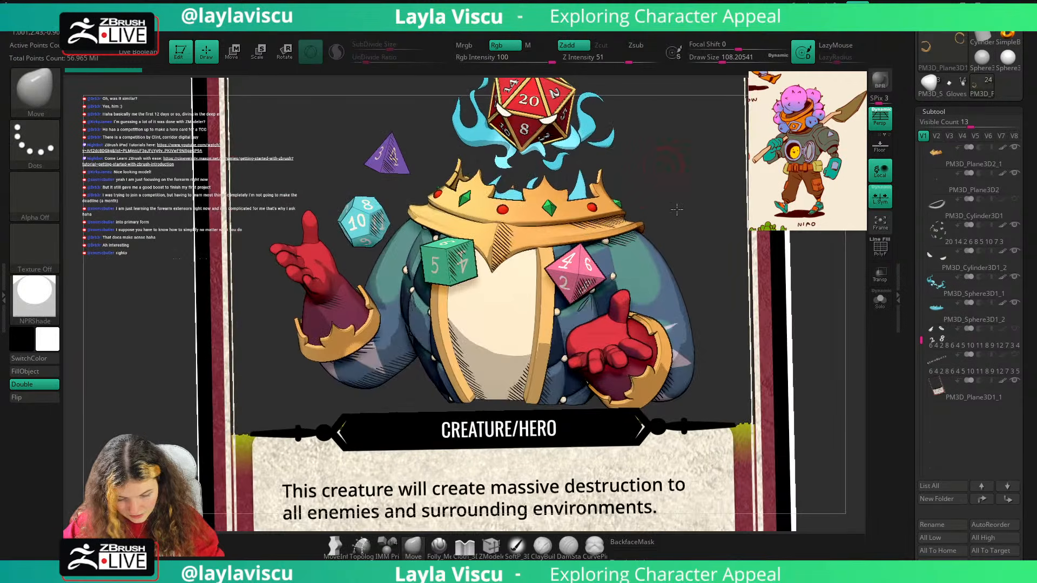
left_click_drag(677, 210, 705, 301, "alt")
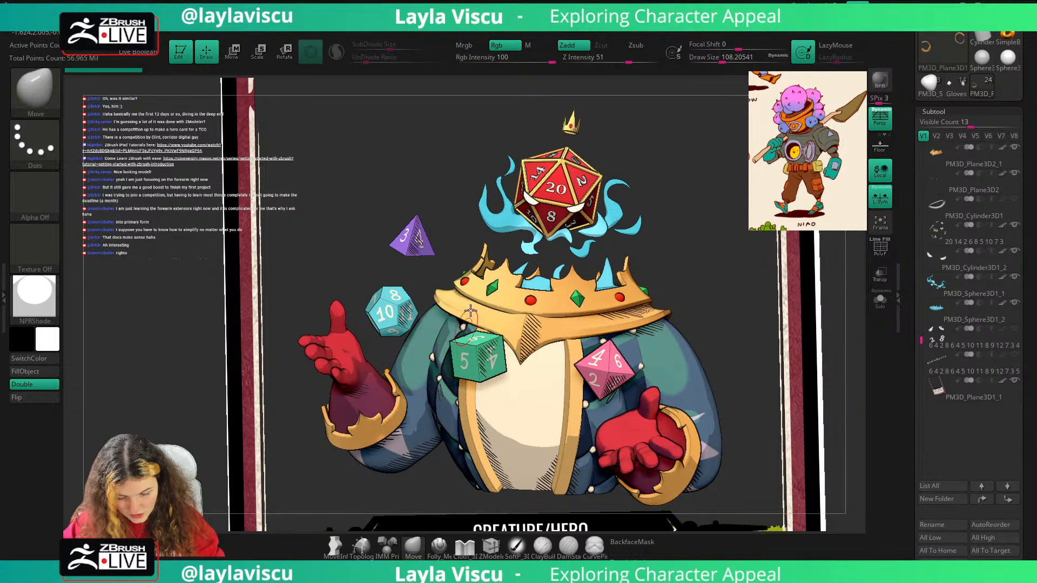
right_click_drag(448, 248, 403, 229, "ctrl")
left_click_drag(829, 422, 806, 362, "alt")
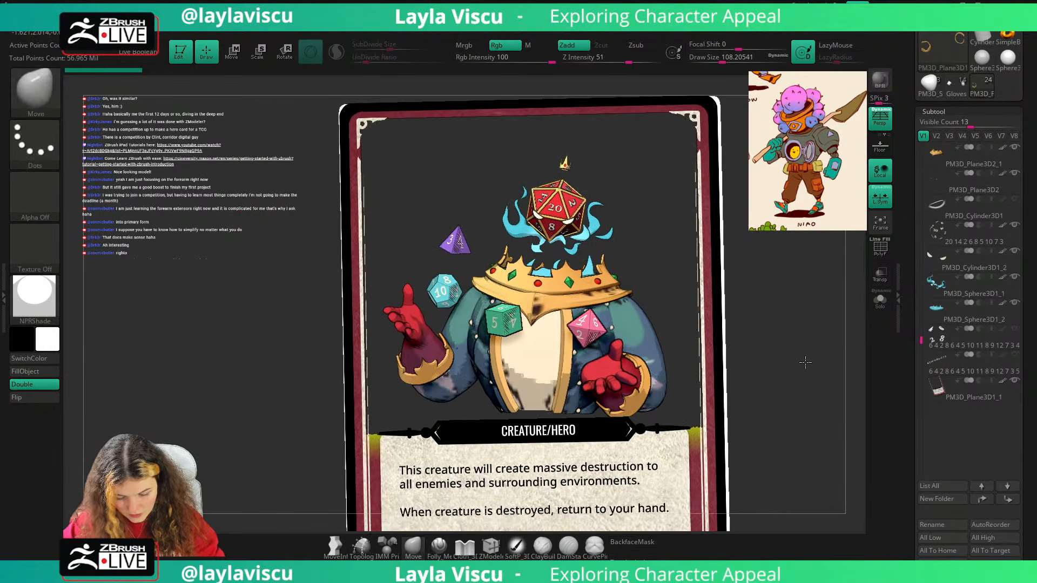
right_click_drag(805, 362, 730, 333, "ctrl")
left_click_drag(769, 350, 747, 303, "alt")
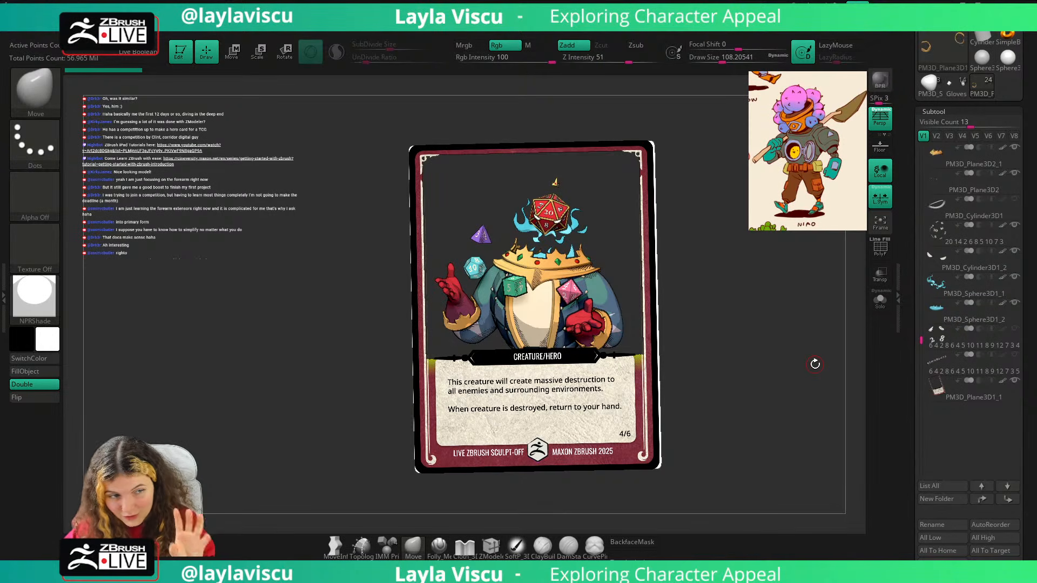
Examine the king's silhouette, outlines and hatching on the card from close up and at full-card distance.
left_click_drag(737, 422, 744, 446)
mouse_move(559, 276)
right_mouse_down("ctrl")
mouse_move(749, 251)
mouse_move(744, 390)
right_mouse_up("ctrl")
mouse_move(707, 231)
right_mouse_down()
mouse_move(701, 262)
mouse_move(713, 271)
mouse_move(690, 322)
right_mouse_up()
right_click_drag(660, 278, 663, 184, "alt")
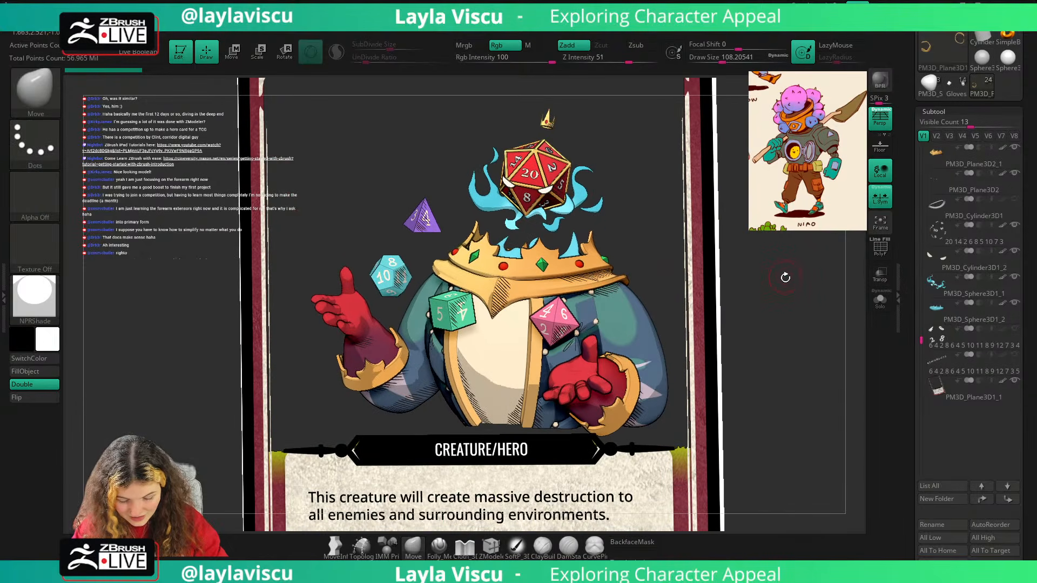
mouse_move(786, 281)
right_mouse_down("ctrl")
mouse_move(776, 261)
mouse_move(779, 287)
right_mouse_up("ctrl")
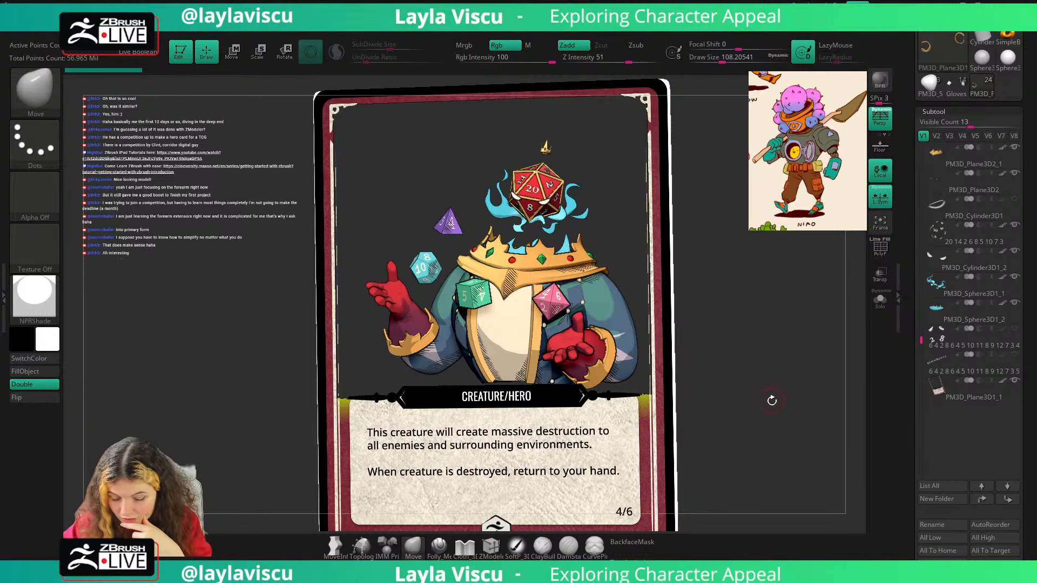
right_click_drag(771, 400, 686, 373)
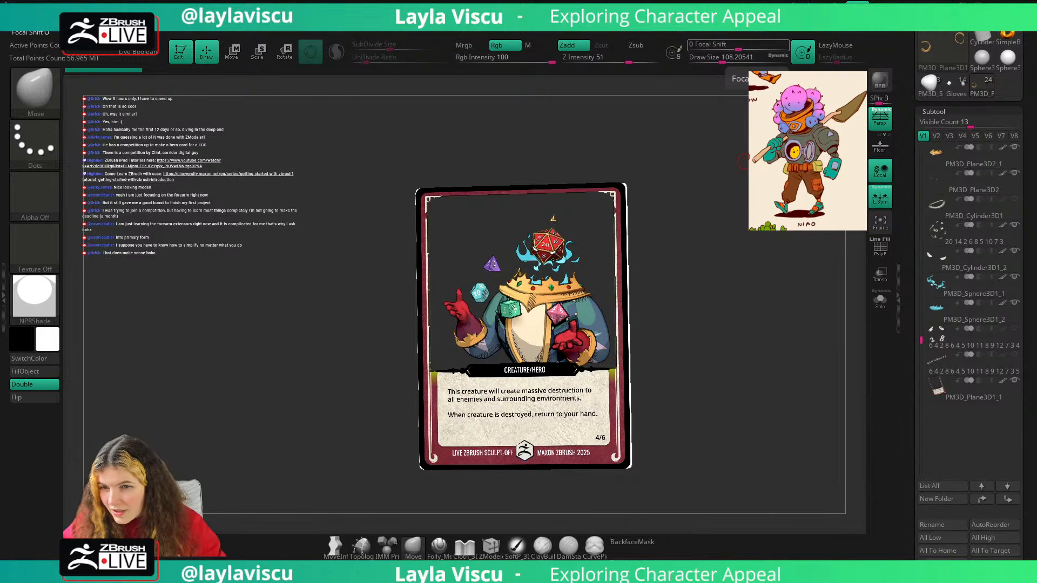
mouse_move(711, 329)
left_mouse_down()
mouse_move(718, 332)
mouse_move(706, 332)
left_mouse_up()
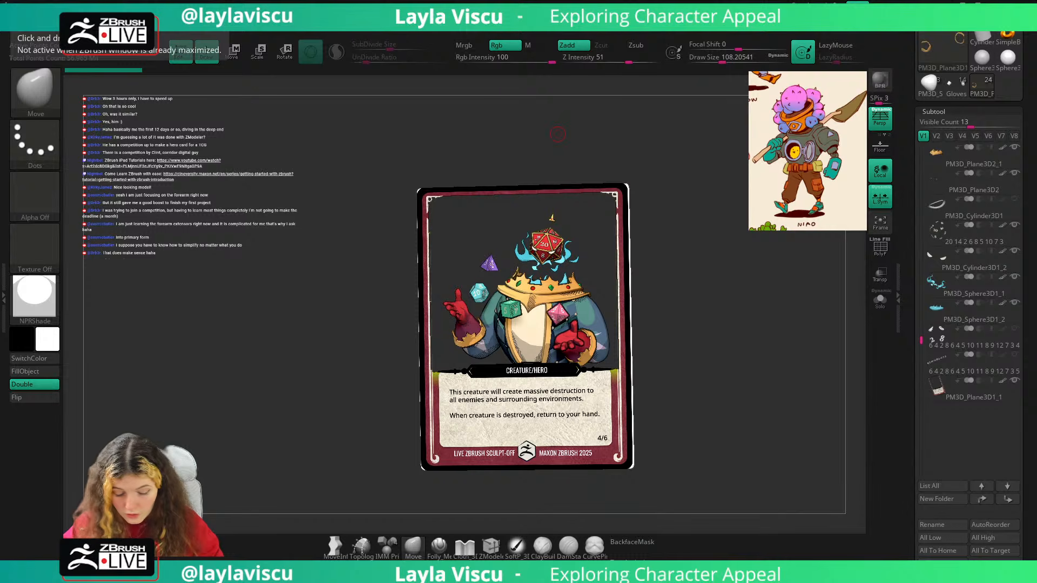
mouse_move(714, 394)
left_mouse_down()
mouse_move(683, 399)
mouse_move(643, 378)
mouse_move(673, 299)
mouse_move(709, 296)
mouse_move(702, 411)
left_mouse_up()
Switch the active tool from the card model back to the plant-pot character with its gloves subtool.
left_click_drag(1008, 88, 1008, 172)
left_click(982, 172)
left_click(930, 170)
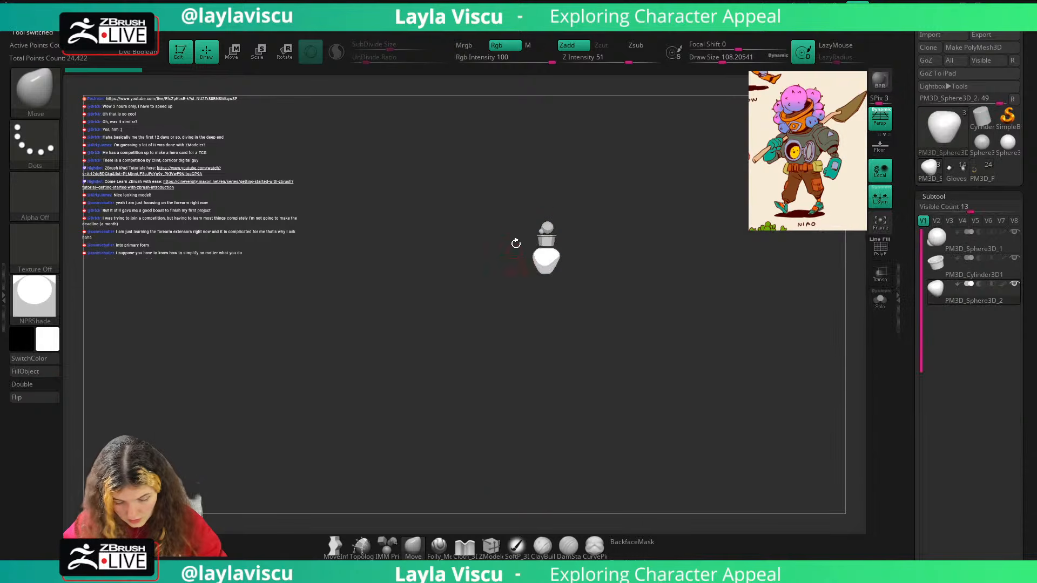
right_click_drag(517, 243, 604, 344, "ctrl")
left_click(1008, 142)
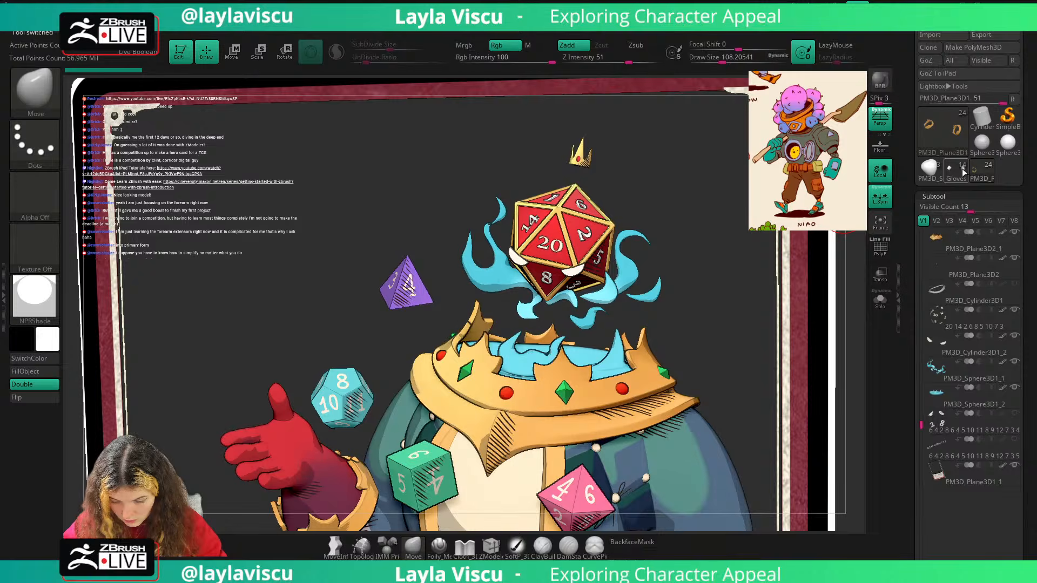
left_click(961, 169)
Examine the plant-pot character's overall proportions in NPRShade from slightly different front angles, including the gloves' wireframe.
right_click_drag(648, 281, 752, 300)
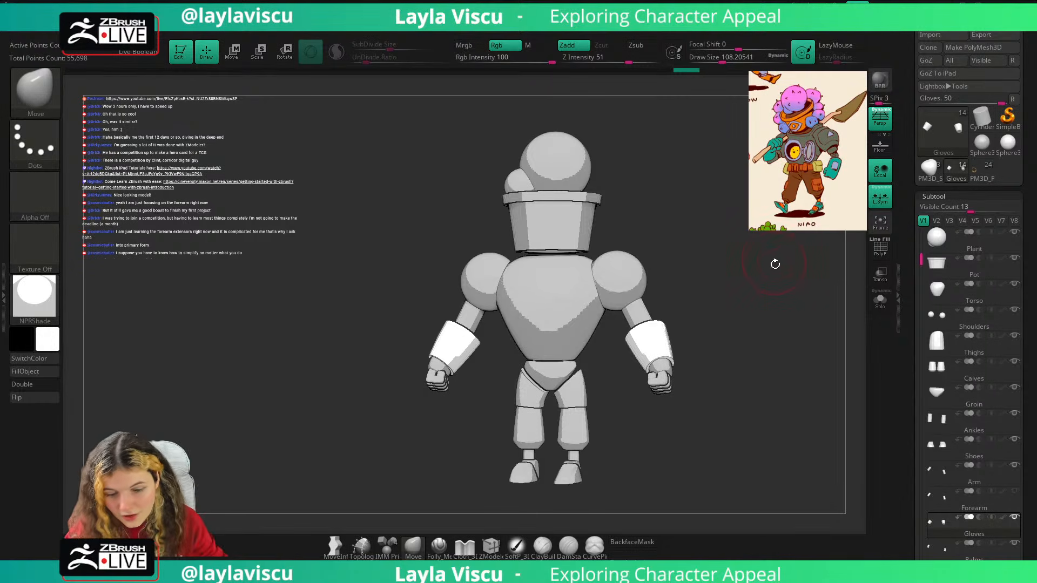
mouse_move(771, 273)
left_mouse_down()
mouse_move(776, 264)
mouse_move(759, 267)
mouse_move(789, 268)
left_mouse_up()
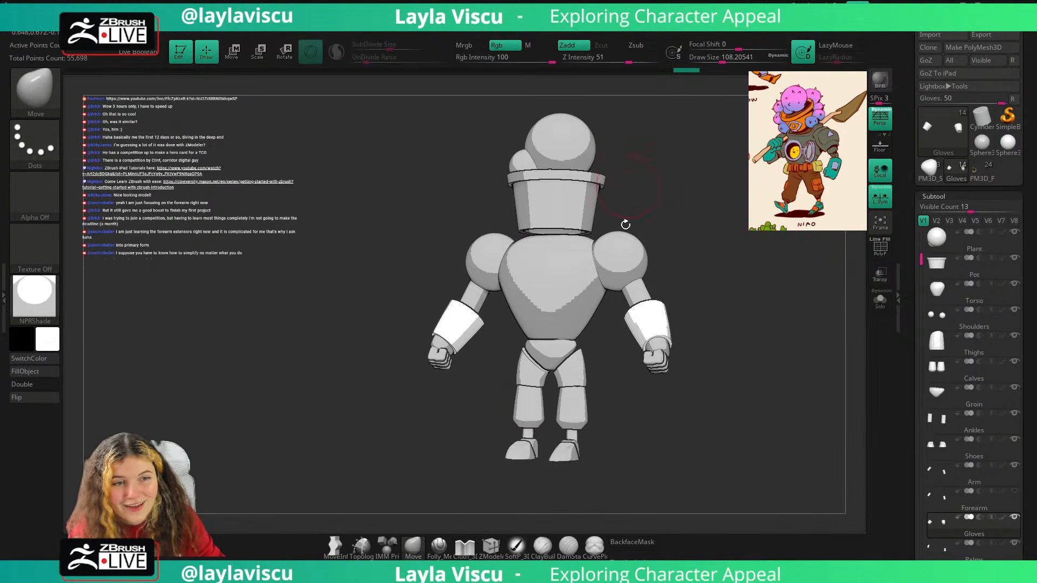
mouse_move(757, 234)
left_mouse_down("alt")
mouse_move(755, 280)
mouse_move(755, 254)
left_mouse_up("alt")
key("shift+f")
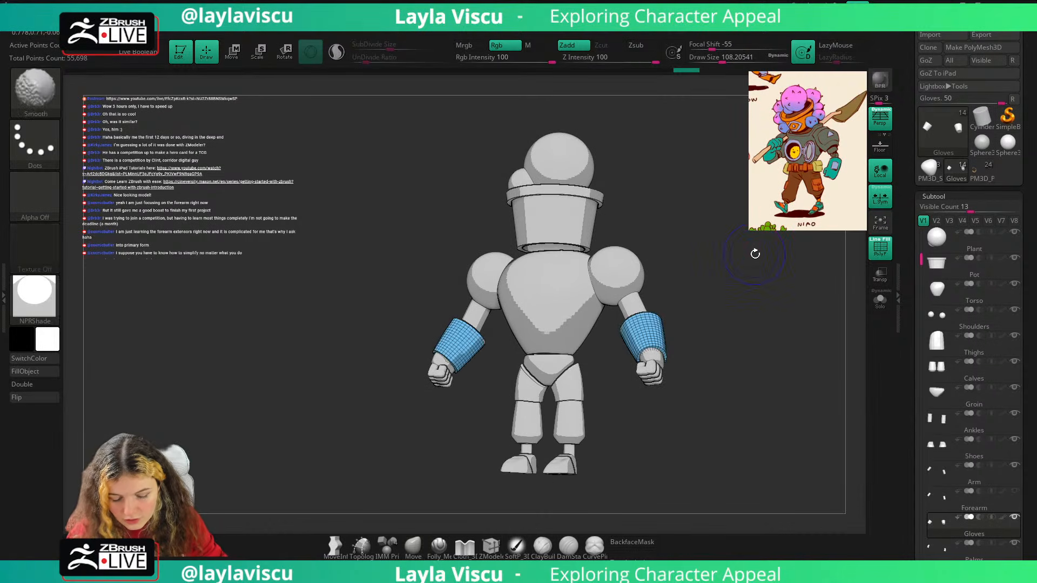
key("shift+f")
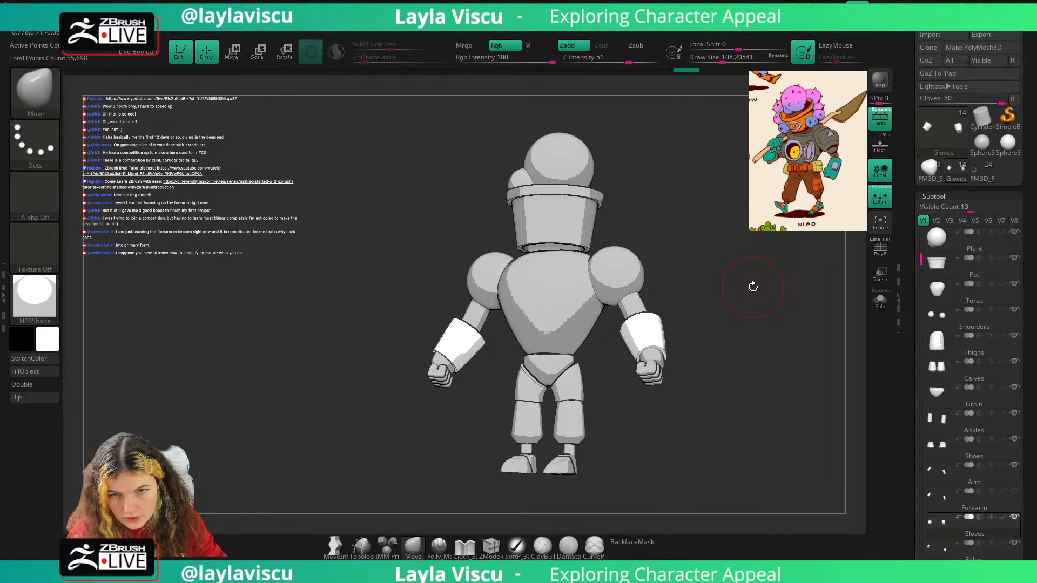
mouse_move(799, 261)
left_mouse_down()
mouse_move(806, 333)
mouse_move(787, 284)
mouse_move(795, 274)
left_mouse_up()
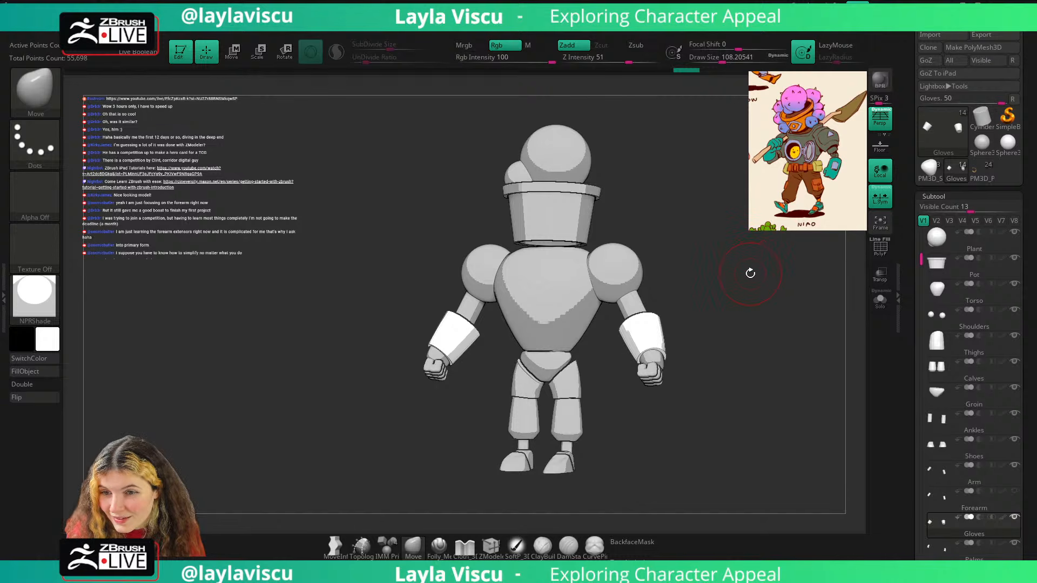
left_click_drag(750, 273, 748, 285)
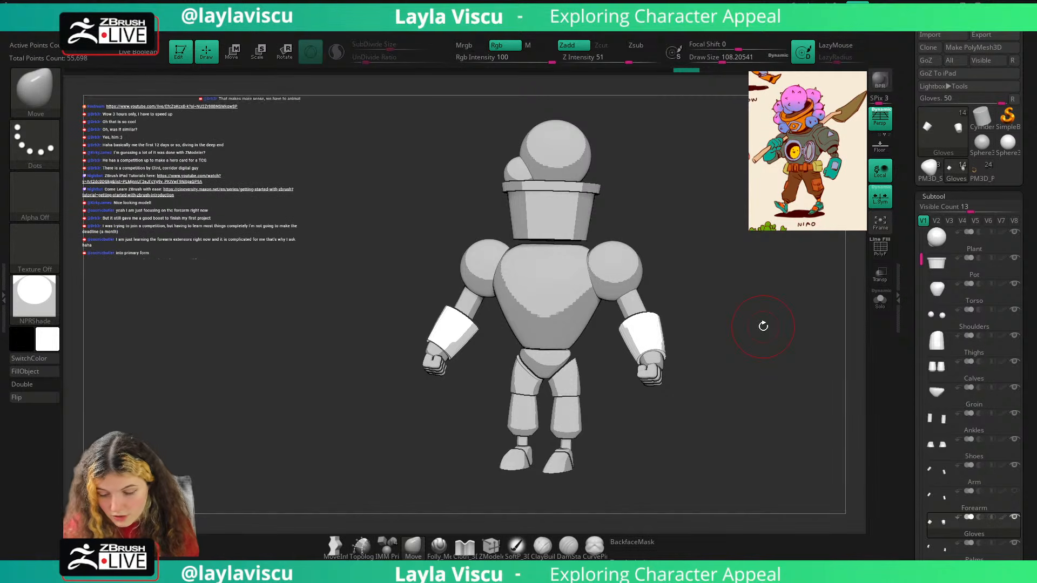
scroll(972, 216, "up", 2)
mouse_move(981, 229)
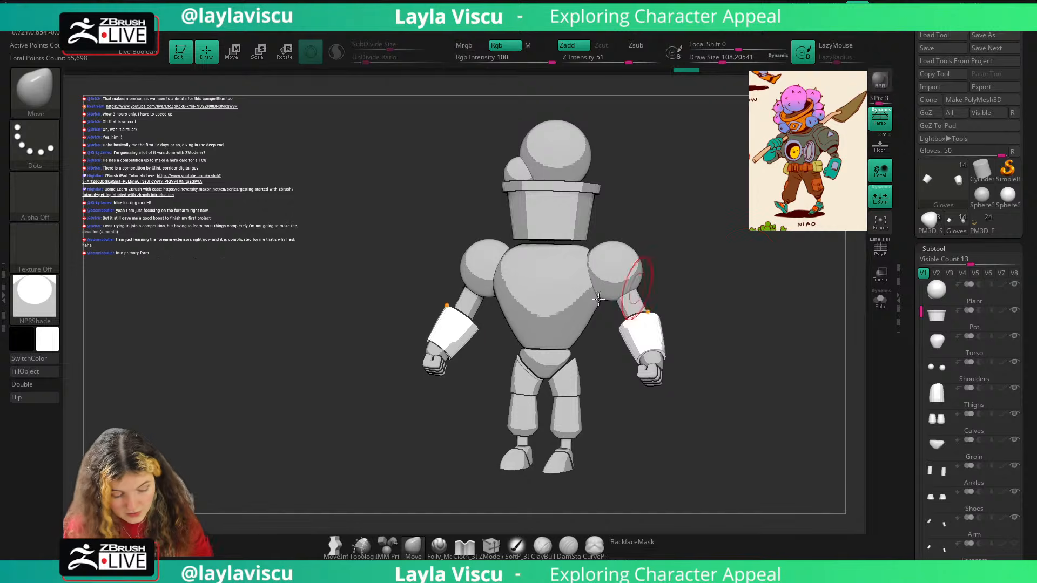
Try the SkinShade4 material on the character, and settle on BasicMaterial.
left_click(33, 302)
left_click(430, 172)
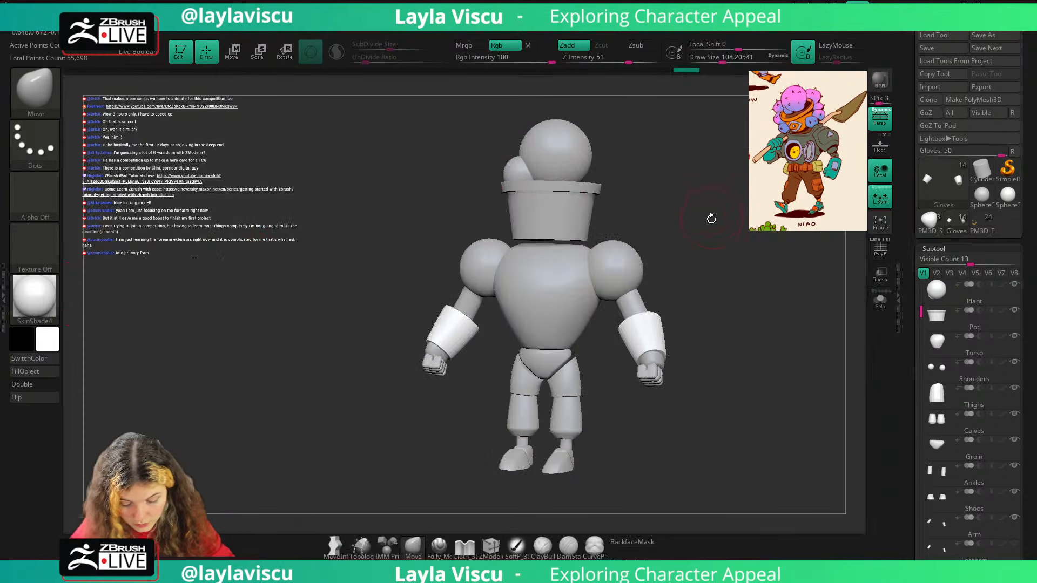
left_click(33, 296)
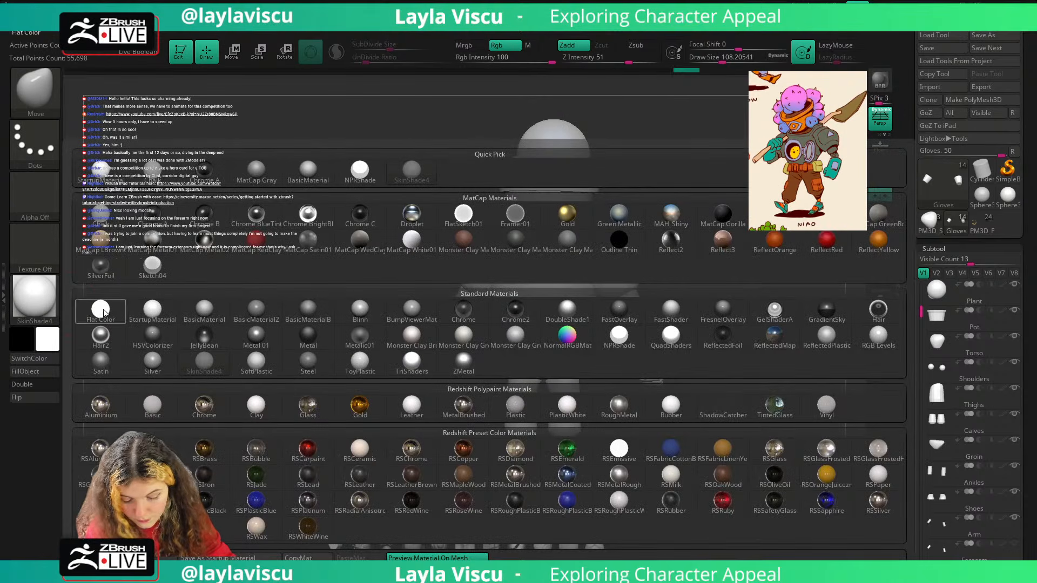
left_click(215, 313)
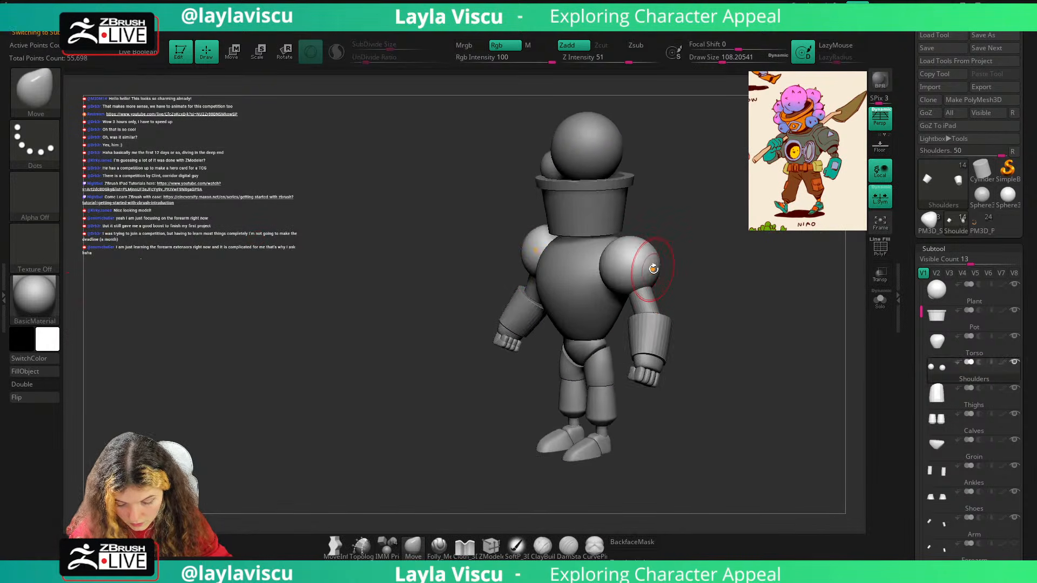
Make the shoulders the active subtool and turn the figure to face the front.
left_click_drag(656, 261, 736, 267)
left_click(616, 304, "alt")
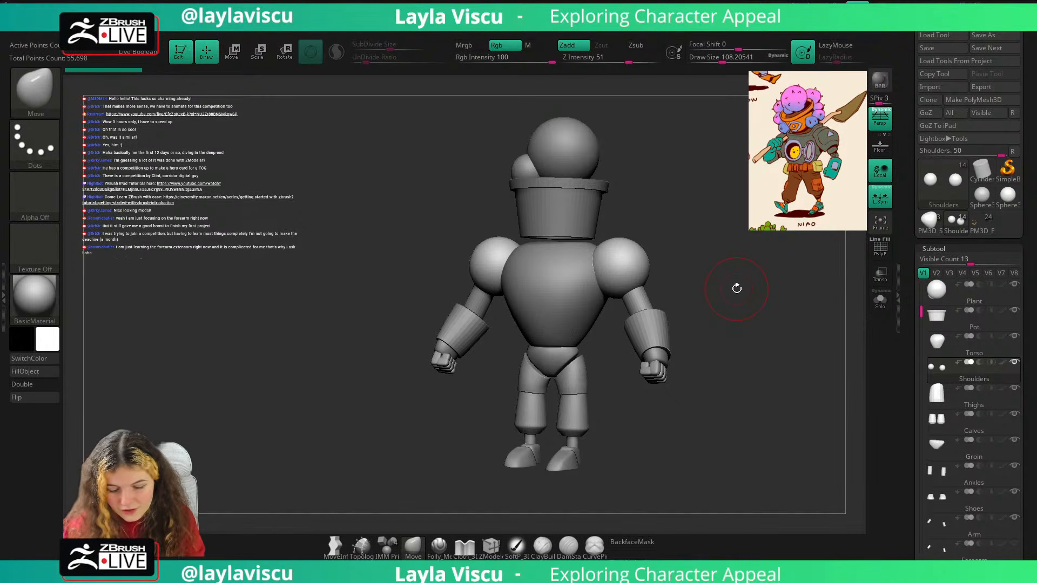
mouse_move(762, 283)
left_mouse_down()
mouse_move(764, 269)
mouse_move(771, 305)
mouse_move(764, 296)
left_mouse_up()
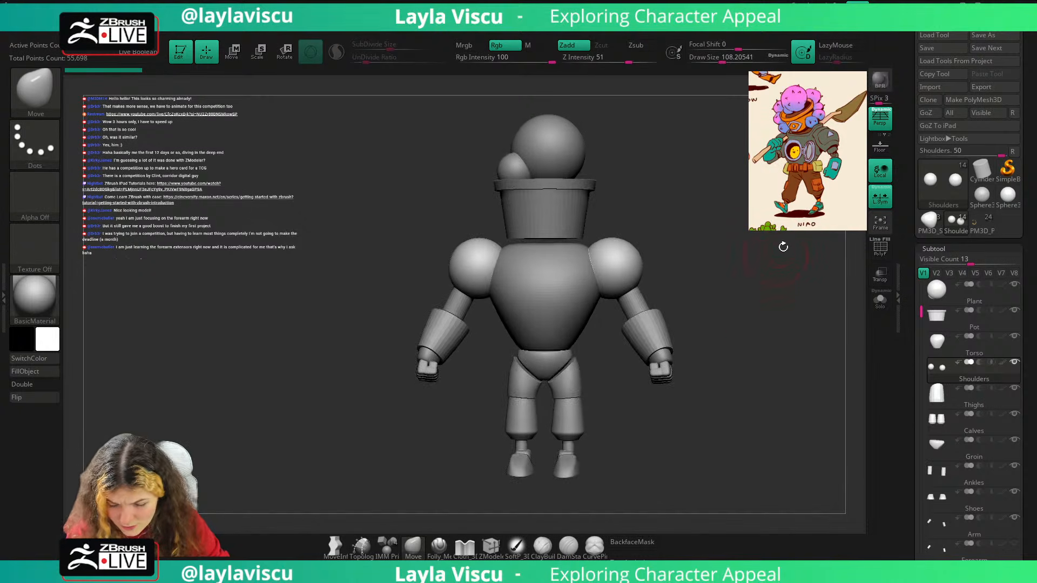
left_click_drag(1033, 221, 1031, 156)
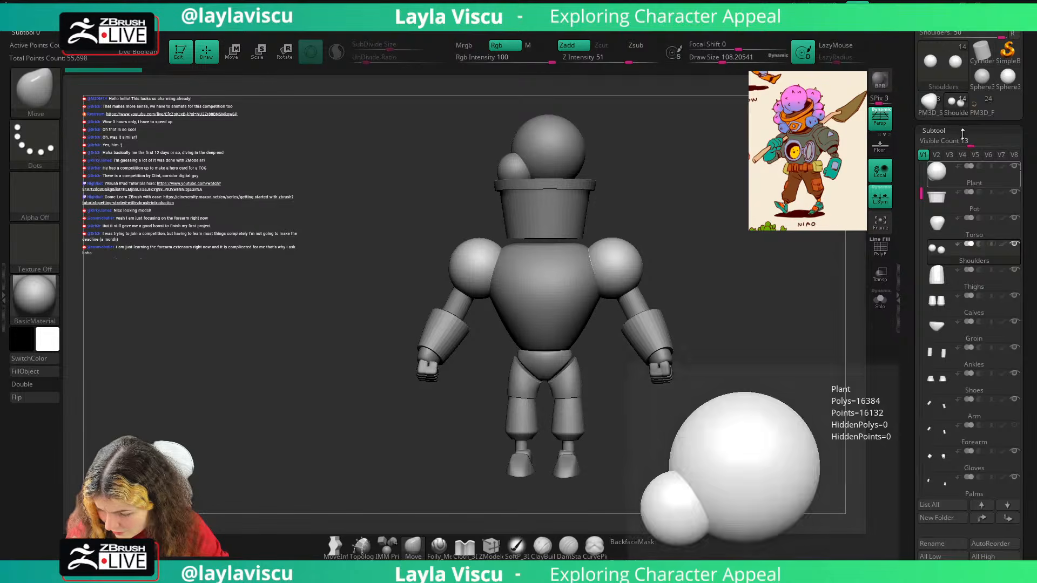
left_click(969, 132)
left_click_drag(984, 118, 989, 164)
left_click(962, 147)
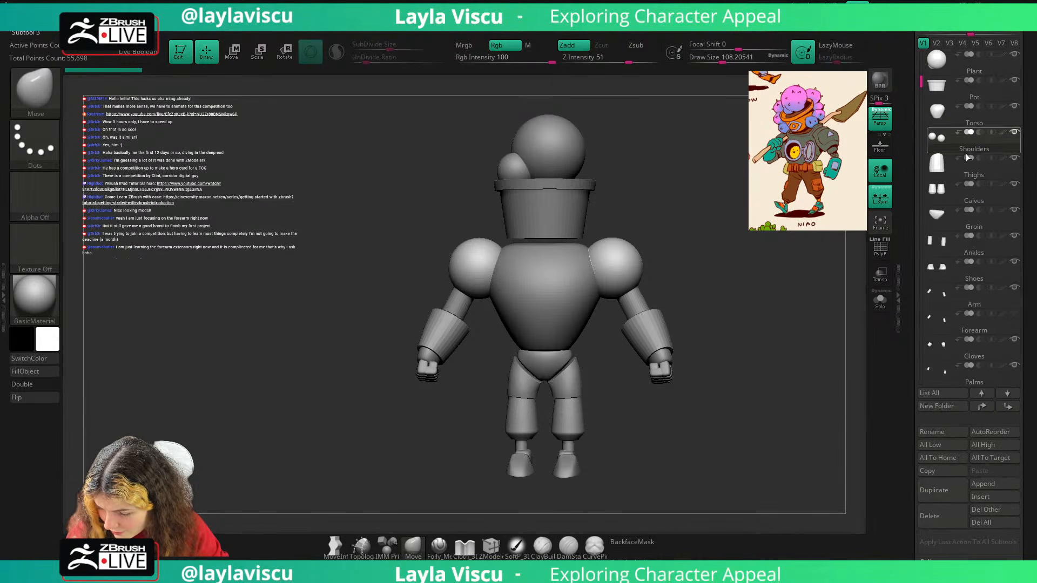
left_click_drag(1034, 106, 1033, 168)
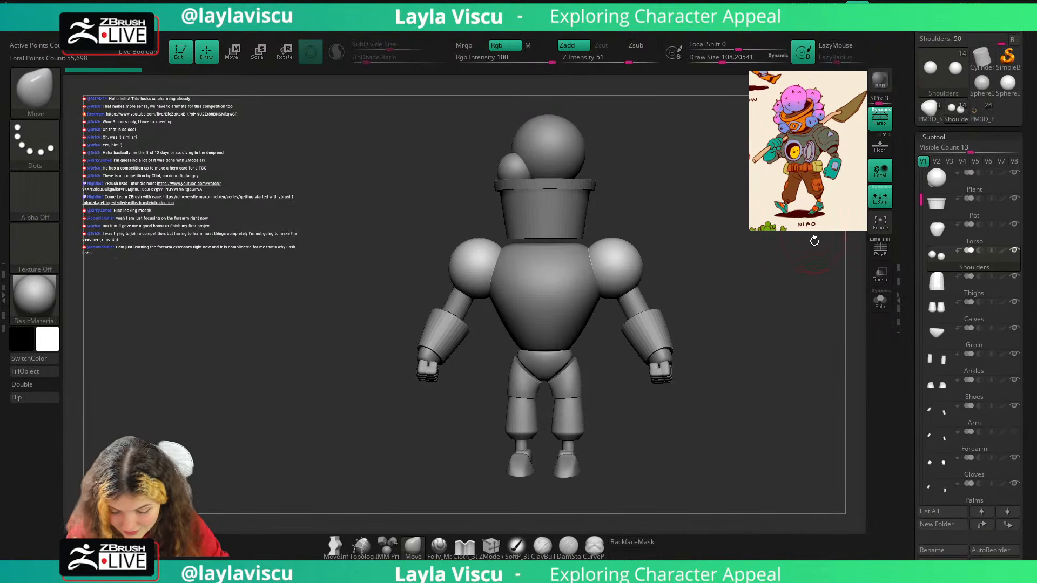
left_click_drag(815, 241, 815, 243)
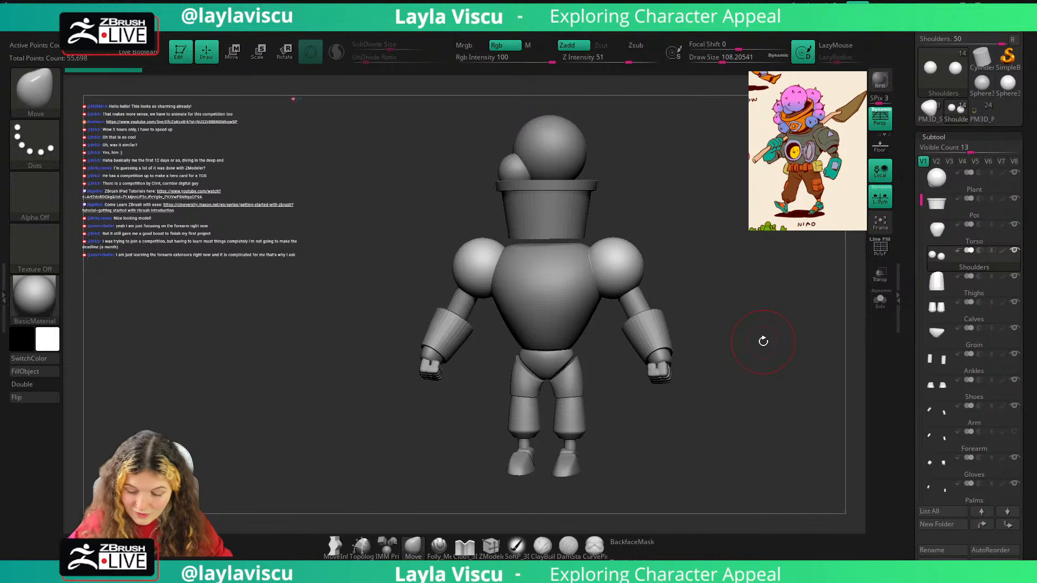
Switch on the wireframe display, look at the pot's mesh, and make the torso the active subtool.
left_click(582, 201, "alt")
key("shift+f")
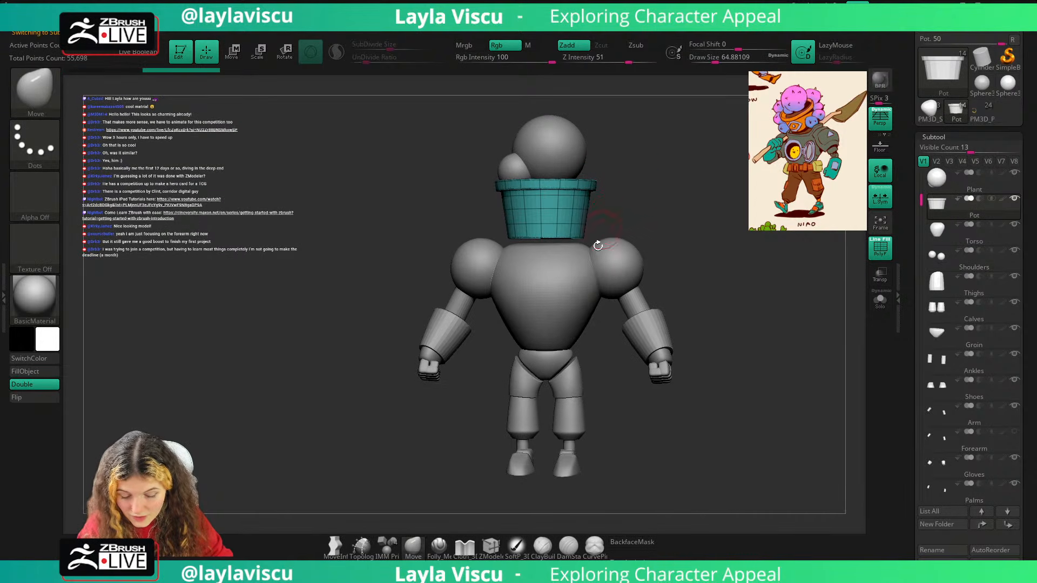
left_click(589, 268, "alt")
mouse_move(639, 228)
left_mouse_down()
mouse_move(655, 227)
mouse_move(656, 216)
left_mouse_up()
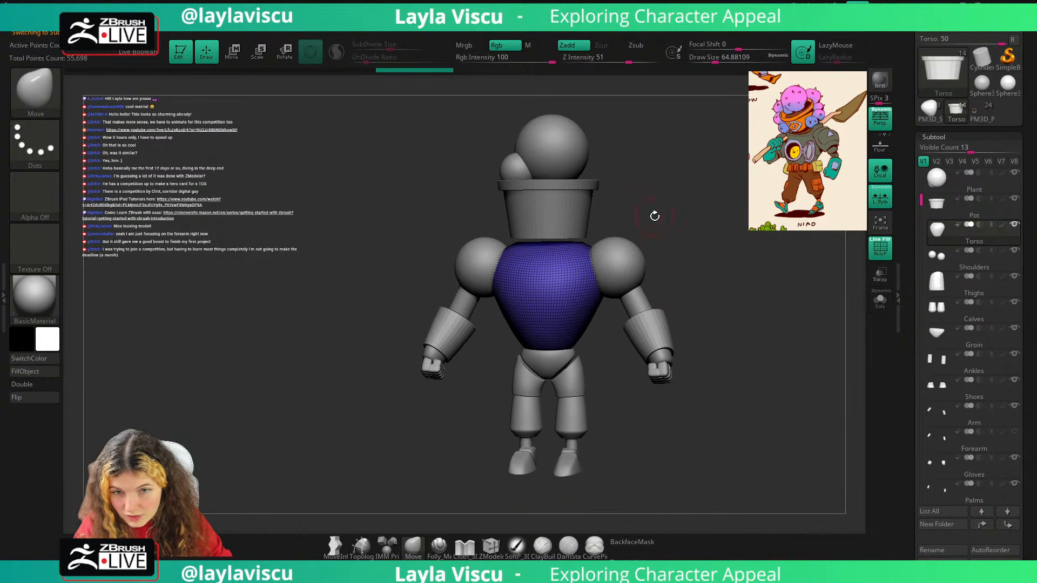
left_click_drag(1032, 250, 1030, 197)
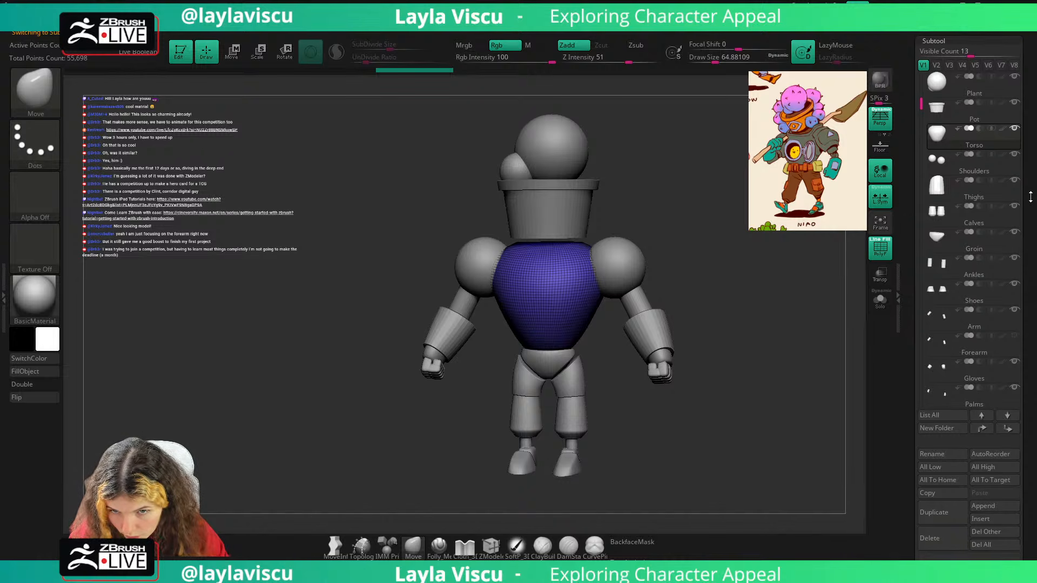
left_click_drag(1031, 197, 1030, 198)
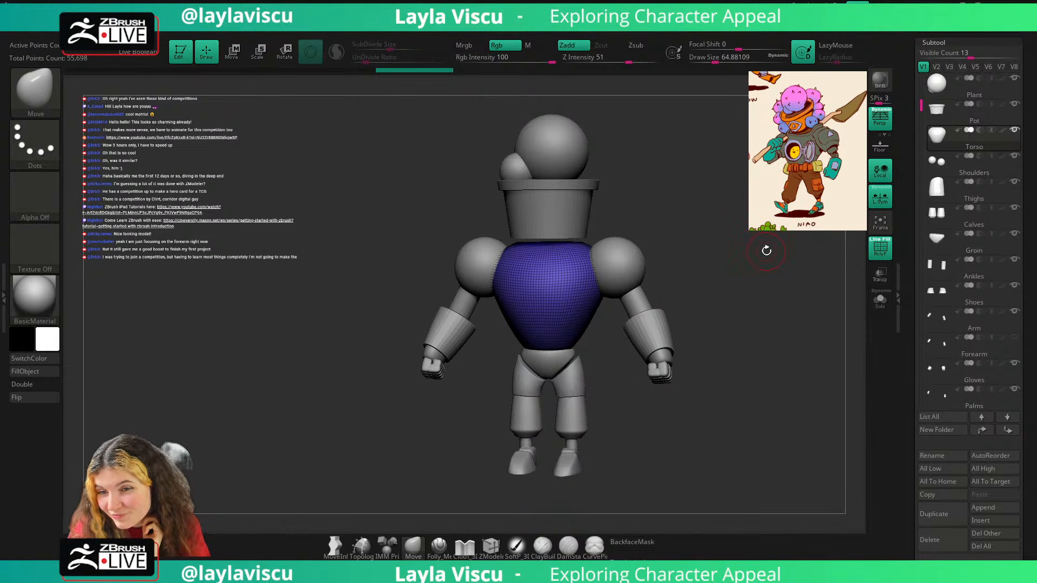
Apply the NPRShade material to the character and turn off the wireframe display.
left_click(43, 294)
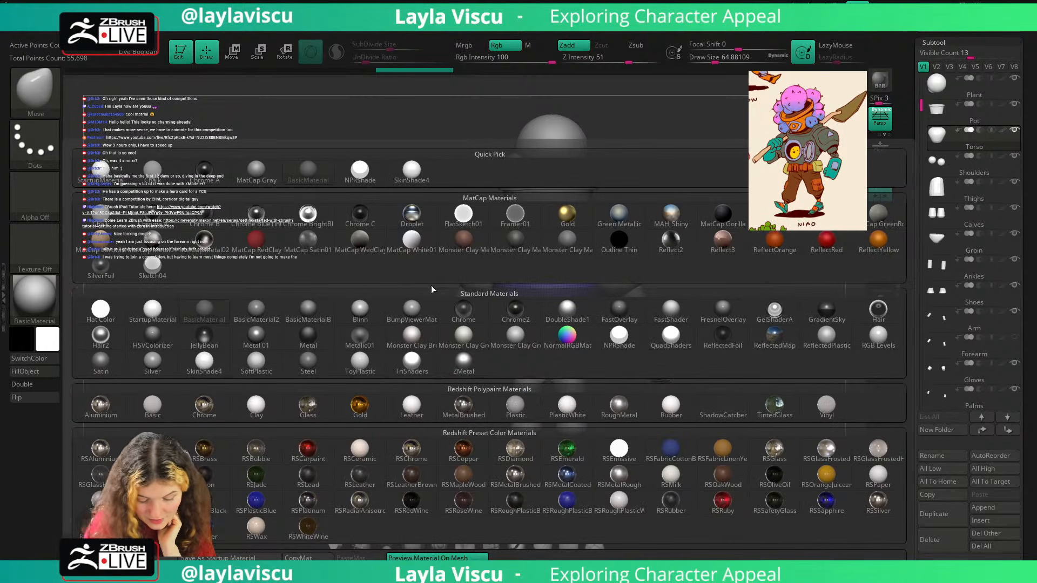
left_click(620, 334)
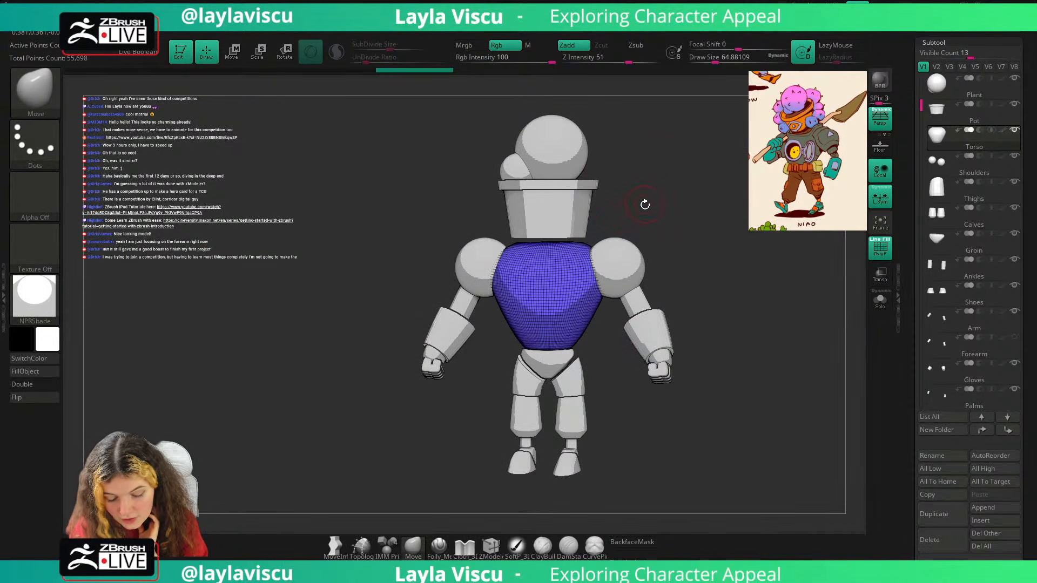
key("shift+f")
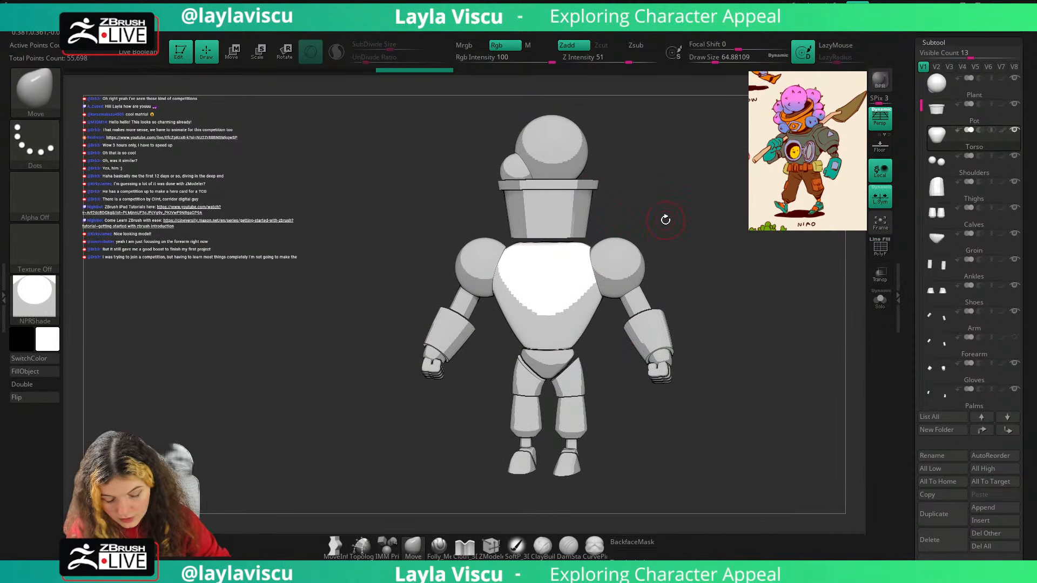
key("ctrl")
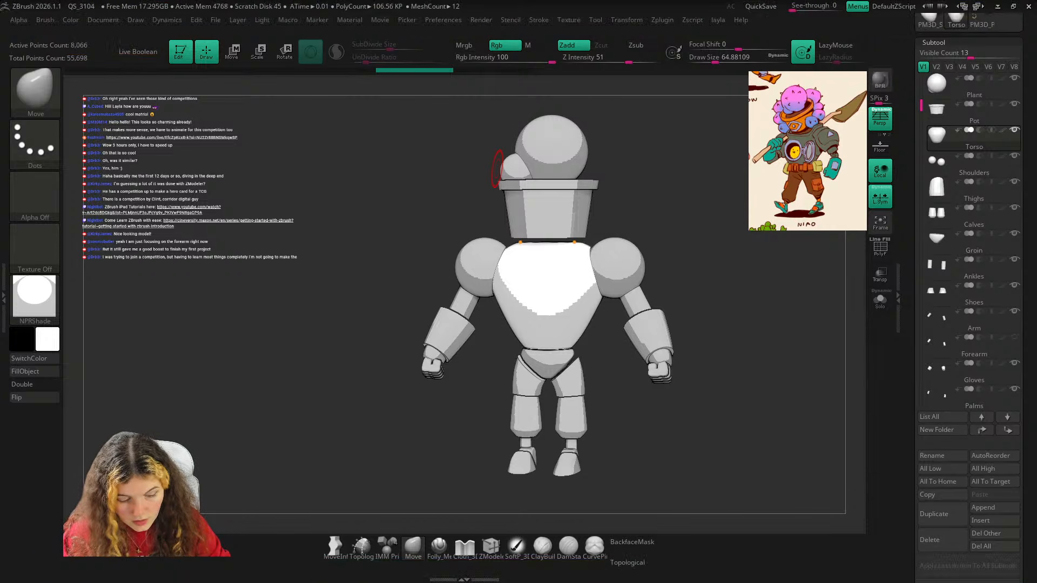
Reshape NPRShade's diffuse curve, keeping the light-to-dark transition sharp and extending the bright area farther down the torso.
left_click(349, 19)
left_click(342, 30)
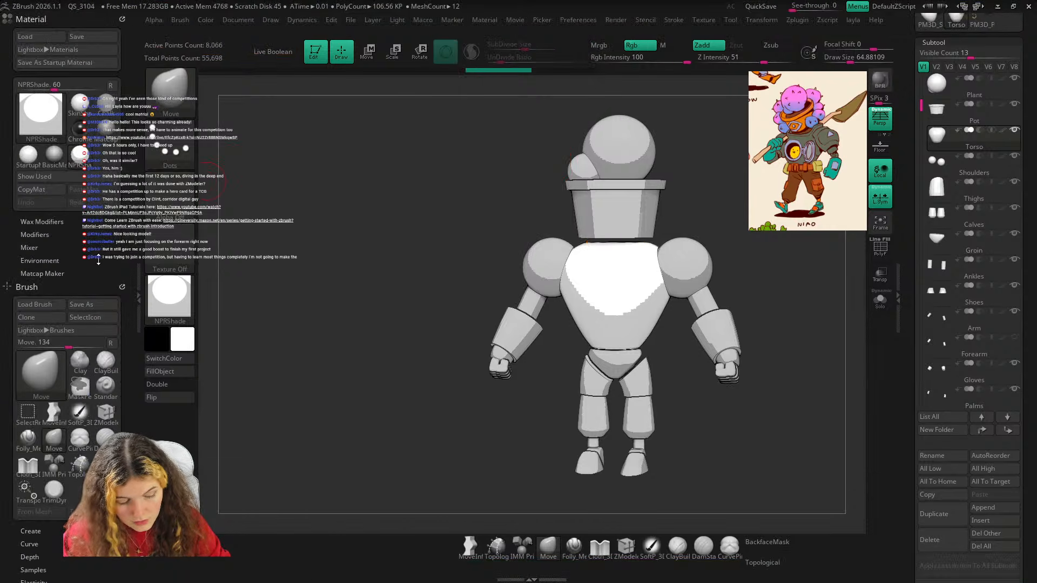
left_click(55, 234)
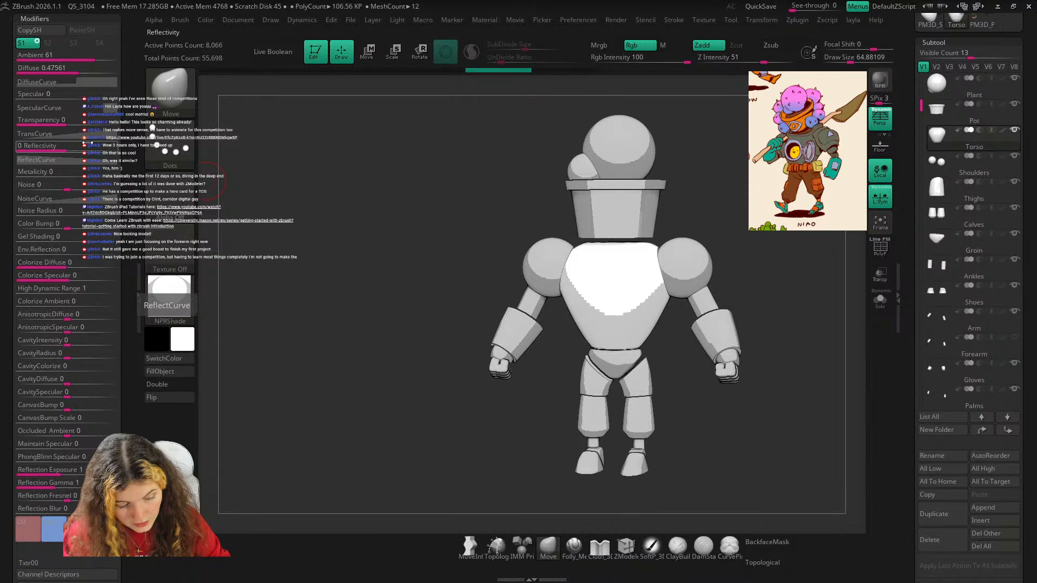
left_click(66, 79)
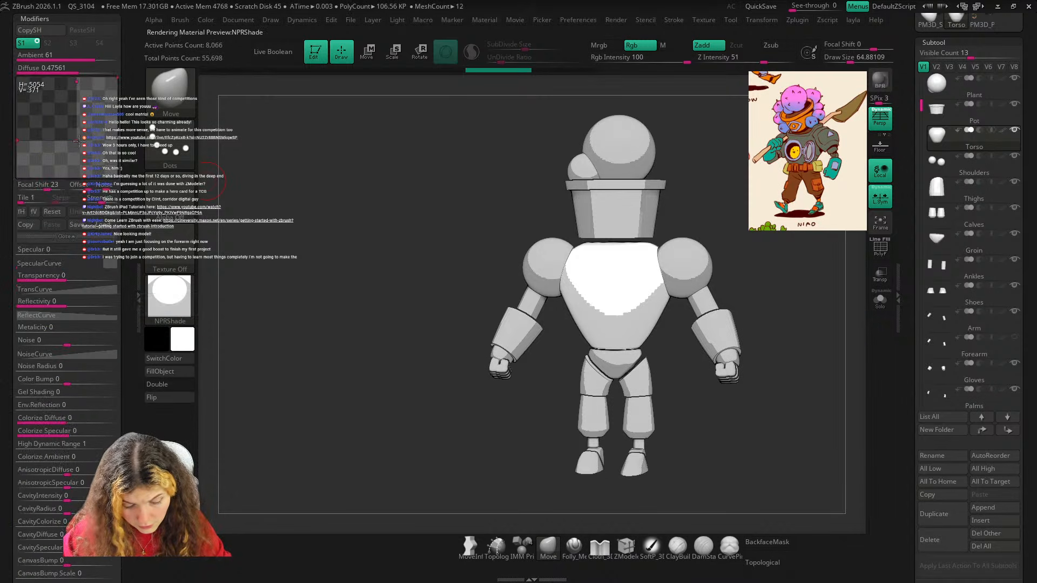
mouse_move(79, 141)
left_mouse_down()
mouse_move(79, 154)
mouse_move(90, 145)
left_mouse_up()
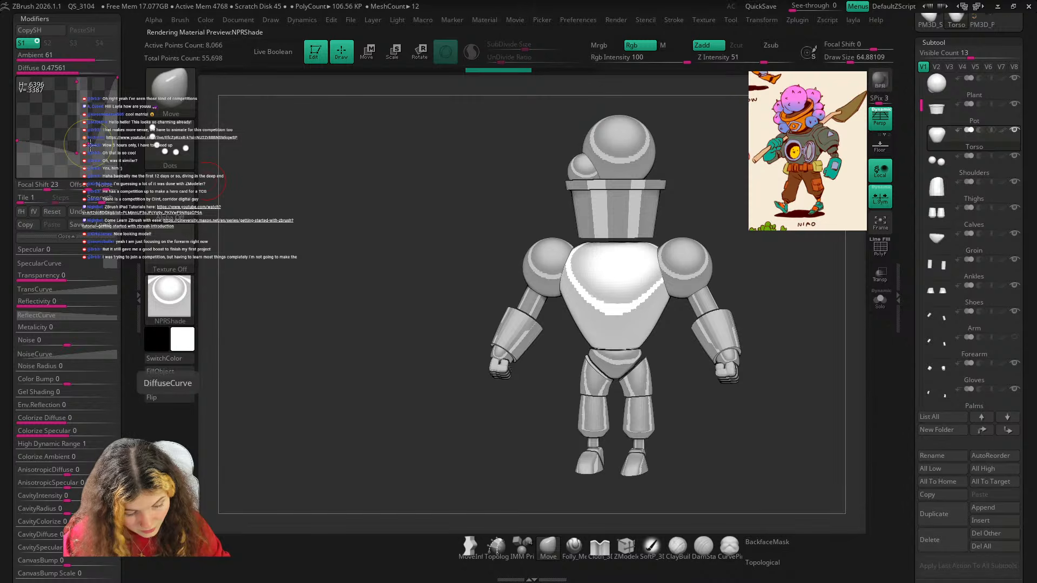
mouse_move(88, 144)
left_mouse_down()
mouse_move(132, 141)
mouse_move(76, 152)
mouse_move(71, 143)
left_mouse_up()
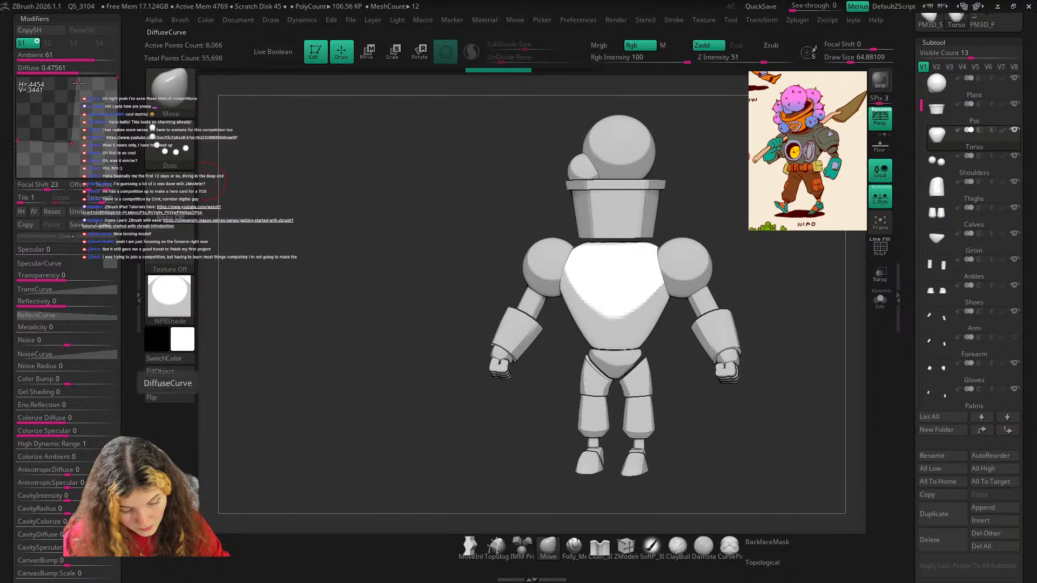
left_click_drag(75, 81, 71, 79)
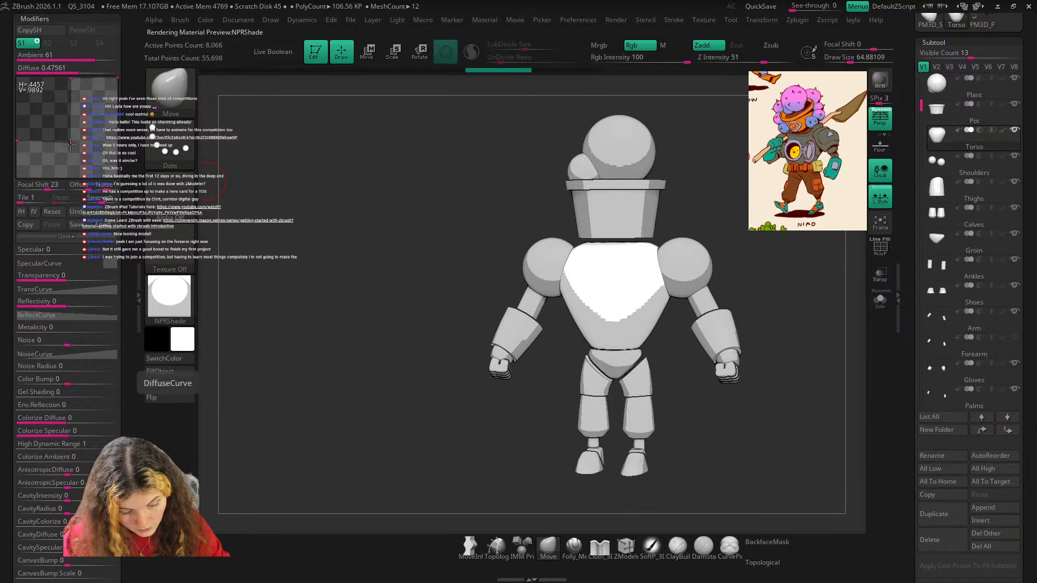
left_click_drag(71, 144, 50, 143)
left_click_drag(72, 78, 48, 75)
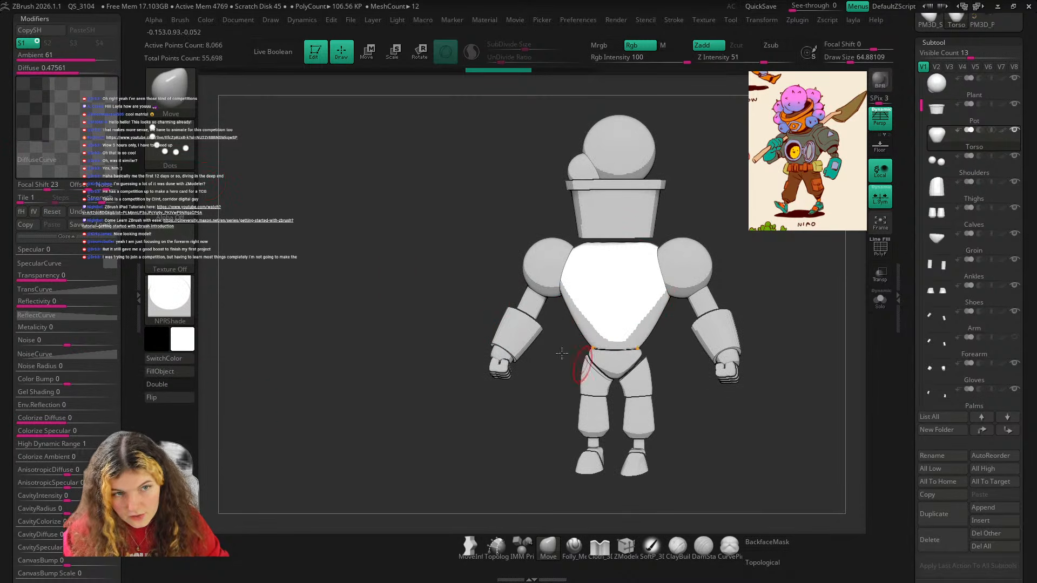
left_click_drag(49, 144, 61, 141)
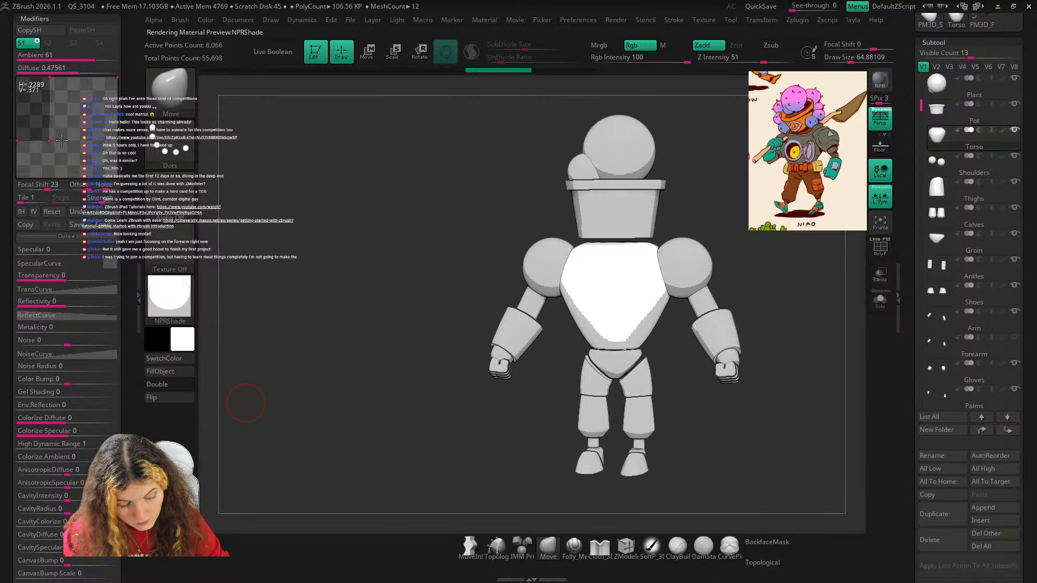
Set the NPRShade mixer's outline strength to 1 and look at the darker contours from the front.
scroll(127, 298, "down", 10)
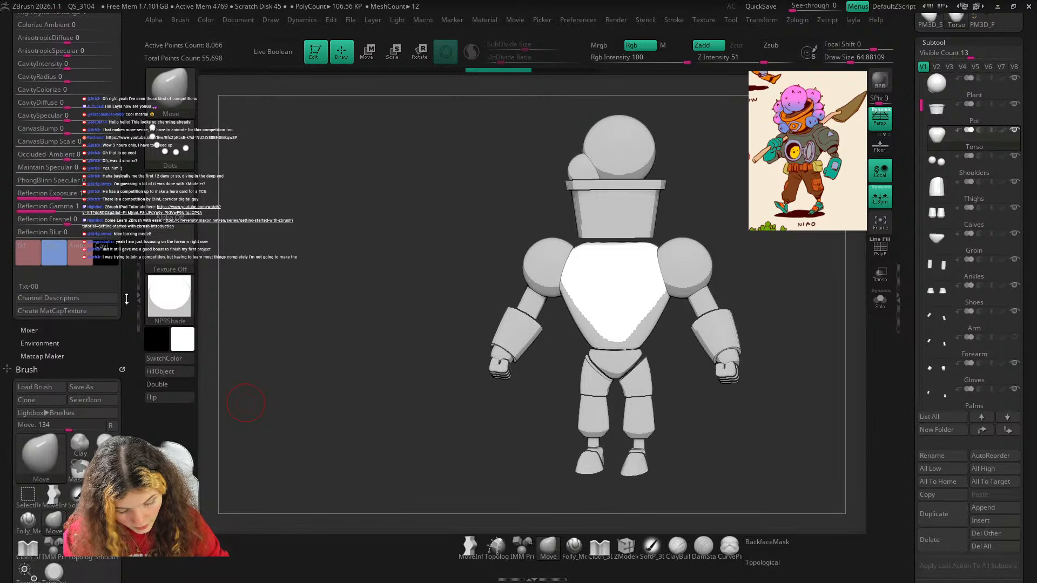
left_click(36, 331)
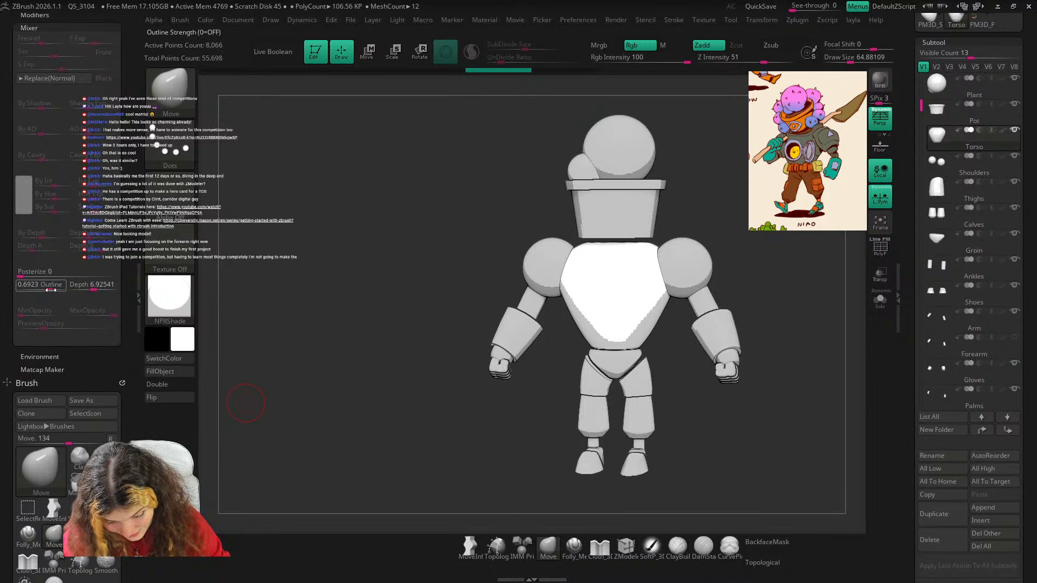
left_click_drag(49, 287, 75, 285)
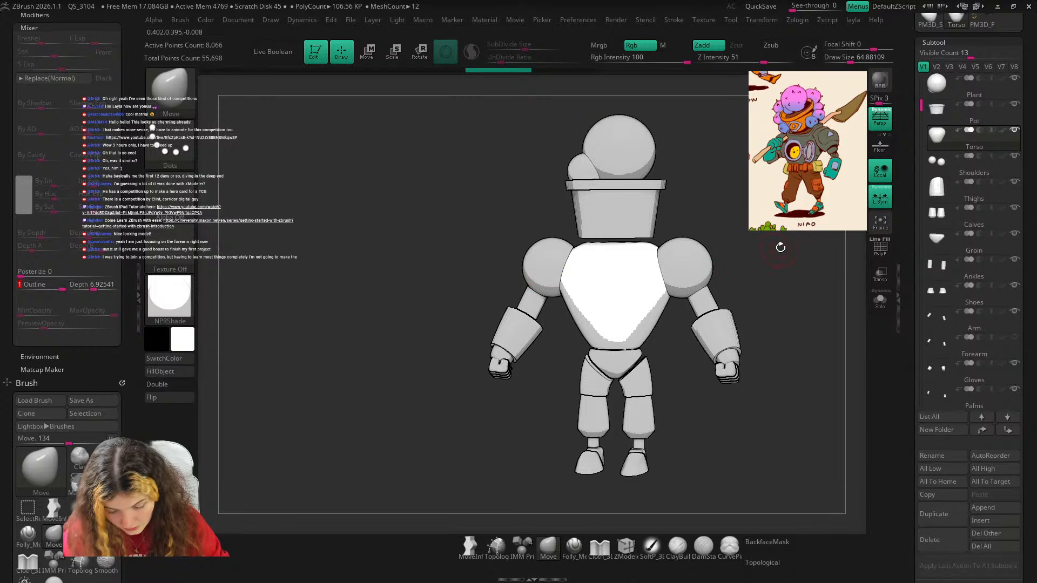
left_click_drag(780, 234, 749, 262)
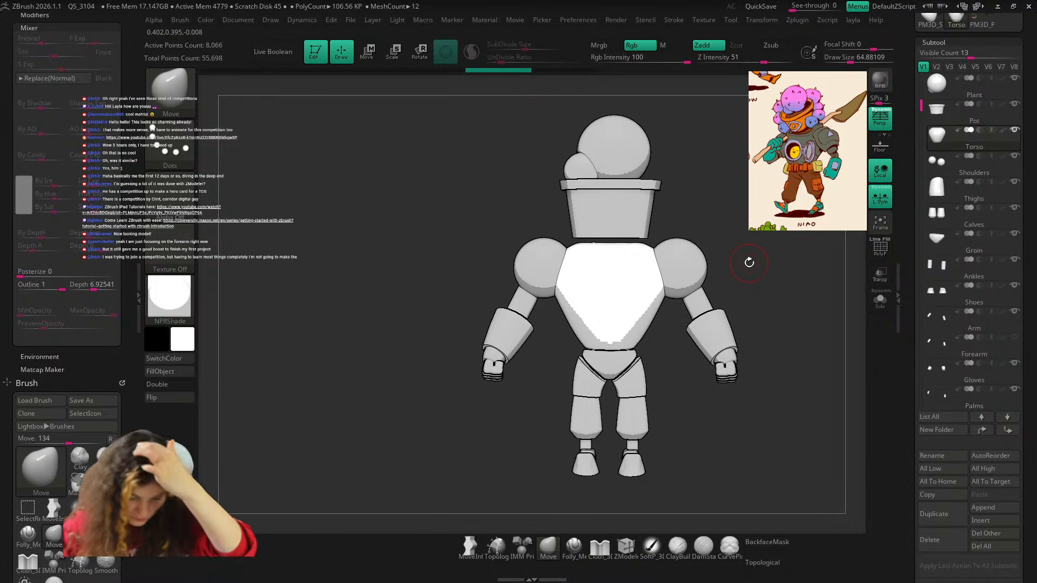
Change the character's material to SkinShade4, hide the material settings, and review the figure from slightly different angles.
left_click(172, 299)
left_click(529, 174)
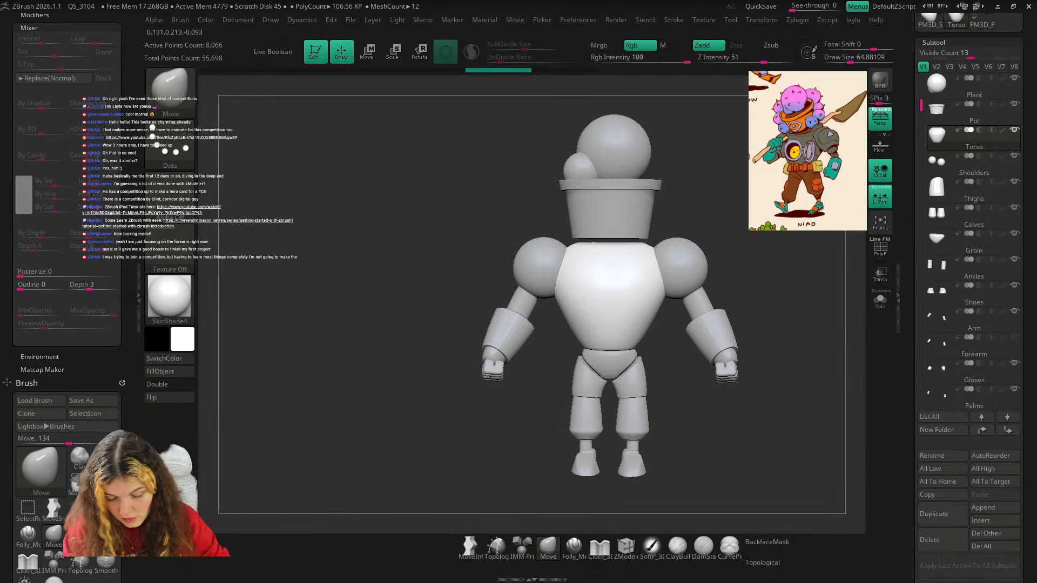
left_click_drag(771, 203, 732, 253, "alt")
double_click(137, 248)
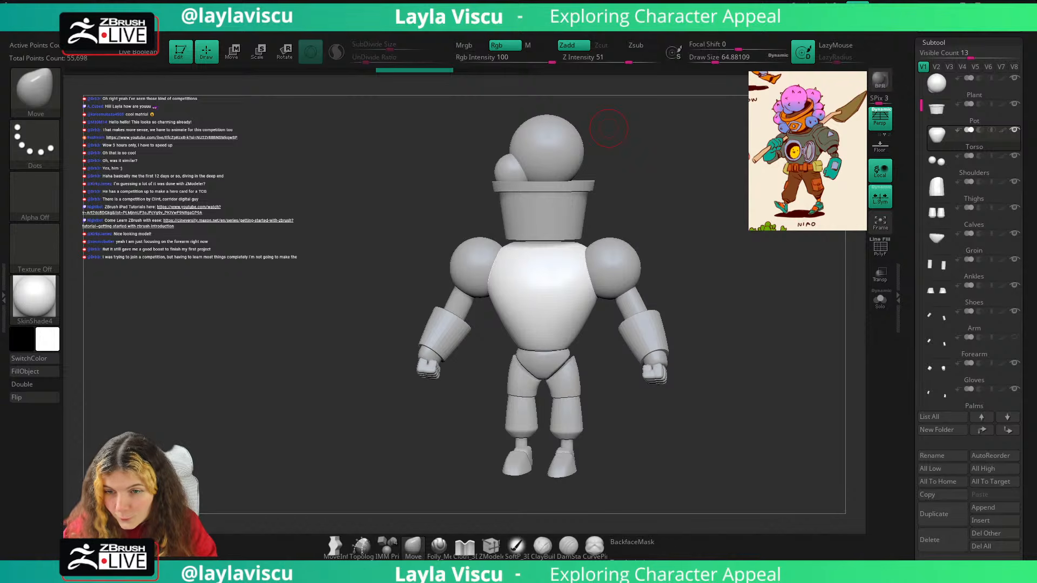
left_click_drag(746, 195, 769, 278)
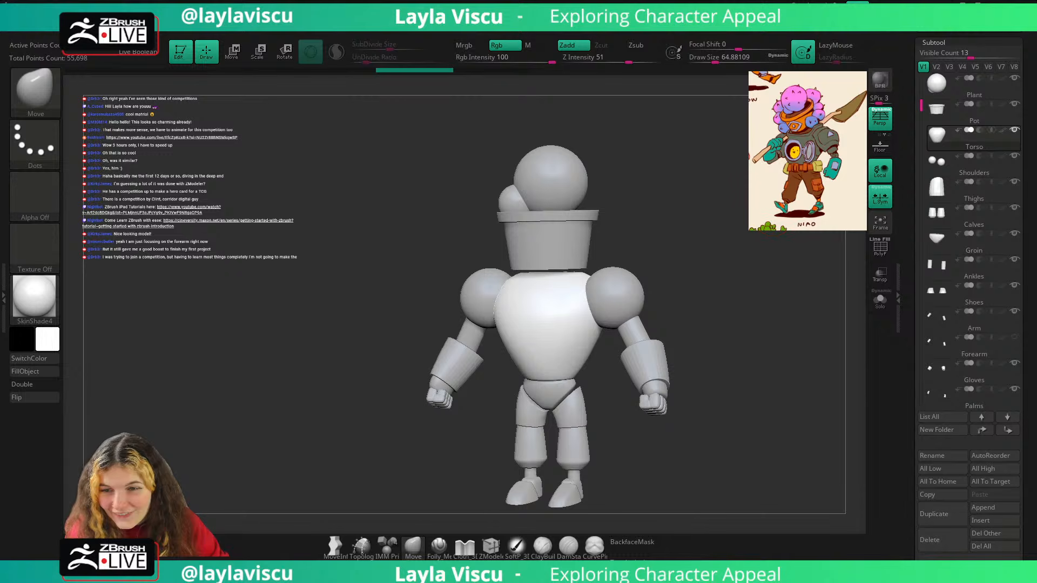
mouse_move(749, 233)
left_mouse_down("shift")
mouse_move(762, 242)
mouse_move(759, 232)
mouse_move(766, 270)
left_mouse_up("shift")
Make the plant the active subtool and move its small sphere farther back in the pot, leaving the large sphere in place.
left_click(571, 214, "alt")
left_click_drag(697, 185, 683, 174)
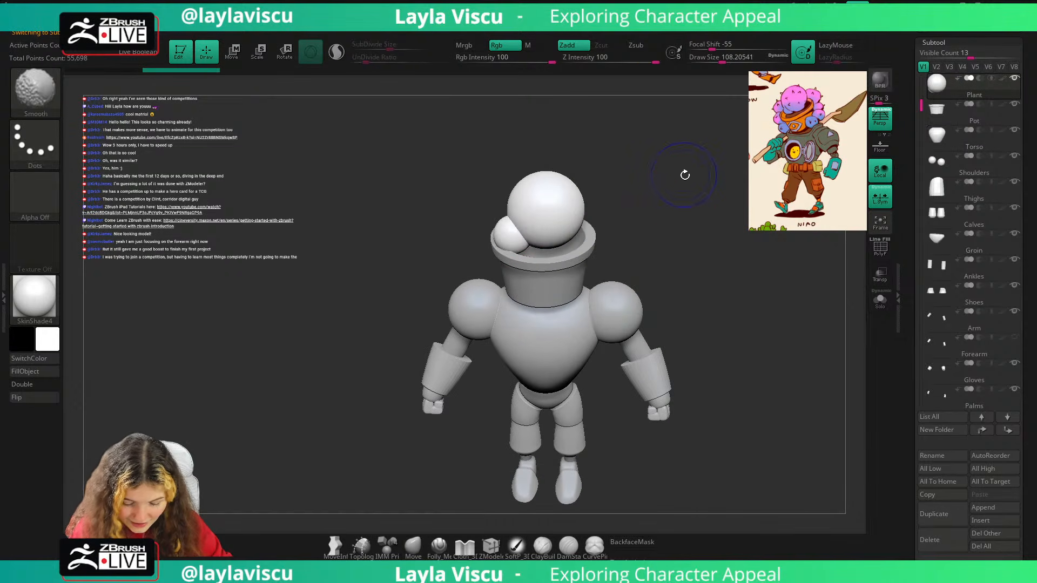
key("shift+f")
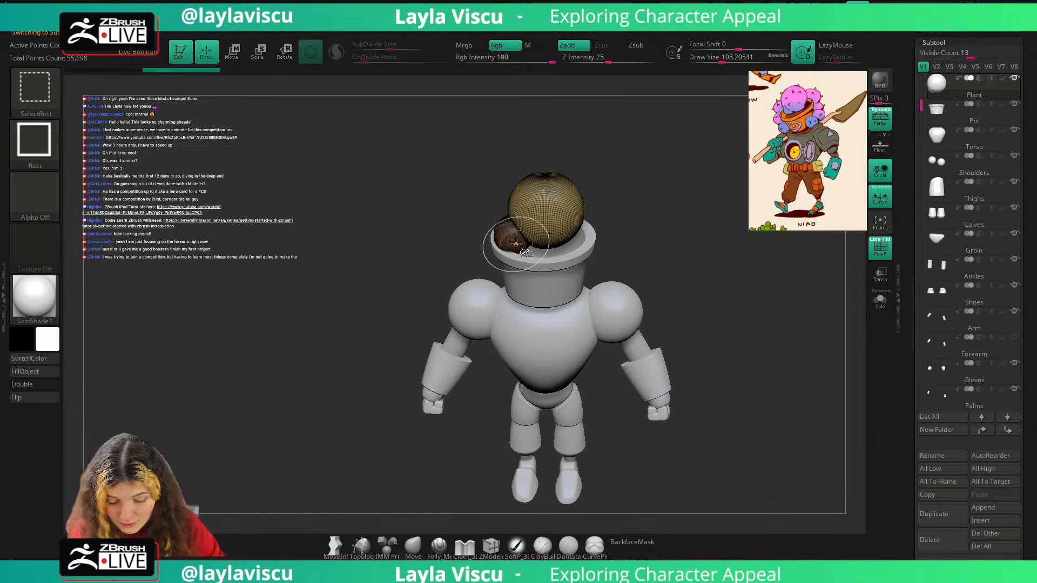
left_click(509, 235, "ctrl+shift")
left_click(659, 184, "ctrl+shift")
key("w")
left_click_drag(688, 167, 690, 220)
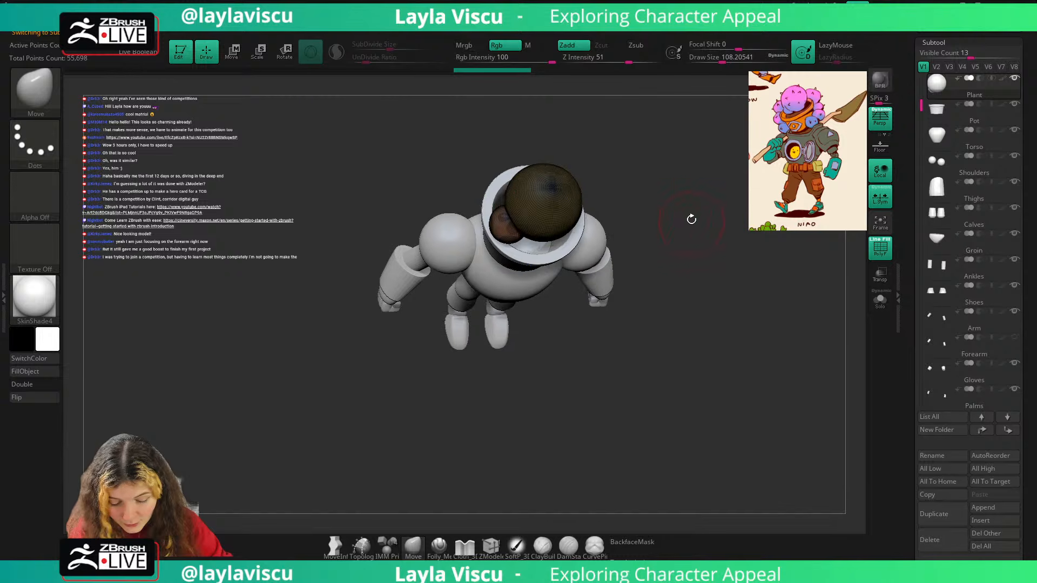
mouse_move(588, 245)
left_mouse_down()
mouse_move(556, 262)
mouse_move(548, 252)
left_mouse_up()
left_click(414, 546)
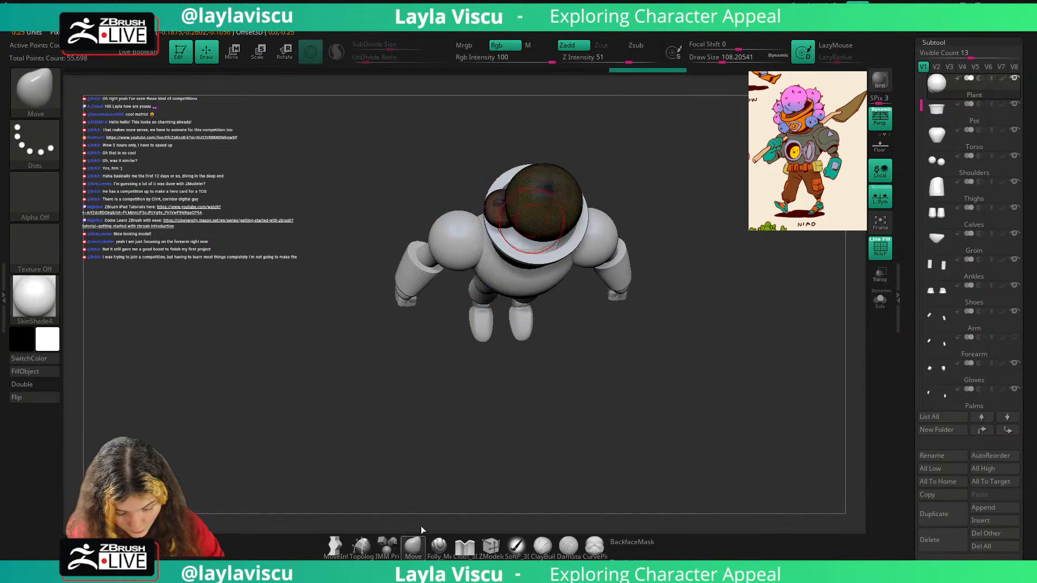
Turn off the wireframe display, clear the plant's mask, and bring the whole figure back to a front view.
left_click_drag(676, 201, 673, 163, "shift")
key("shift+f")
right_click_drag(722, 189, 711, 195, "ctrl")
left_click_drag(711, 195, 726, 216, "ctrl")
left_click_drag(726, 217, 722, 240)
Restore the saved Cust1 view and compare the figure with the reference overlay by showing and hiding it.
scroll(1000, 108, "up", 5)
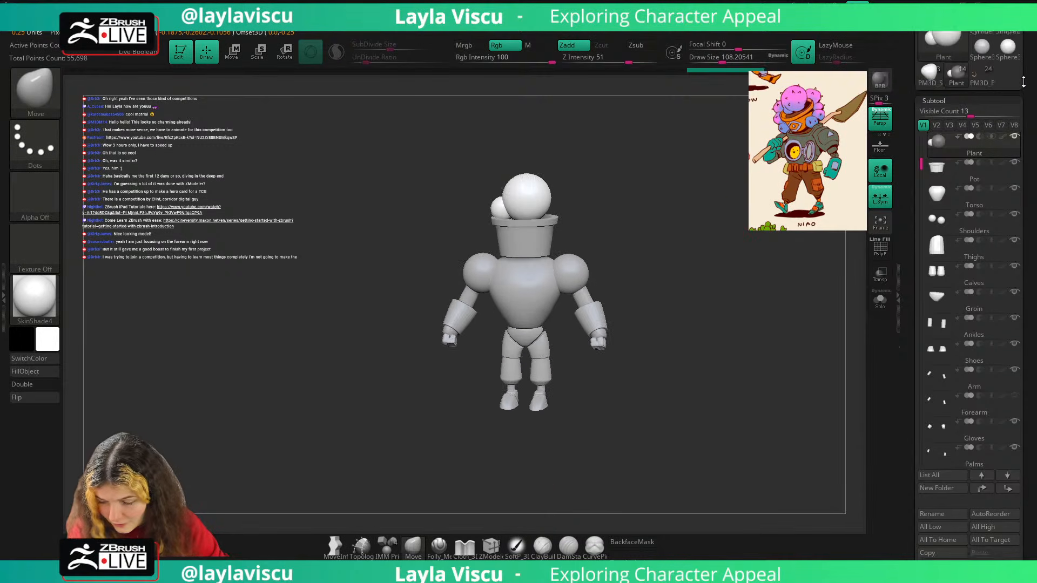
left_click(982, 49)
key("shift+z")
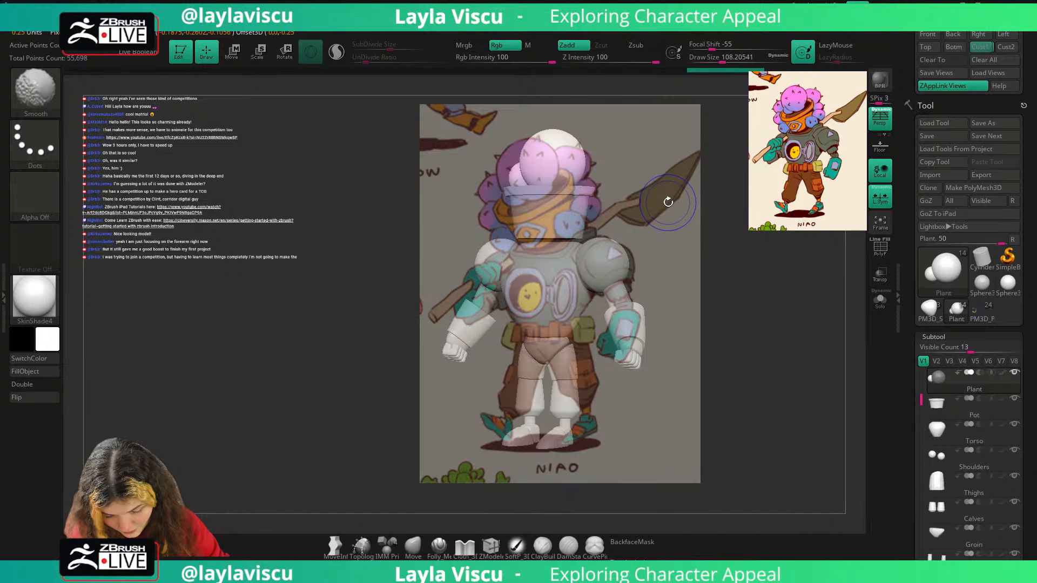
key("shift+z")
key("shift+z")
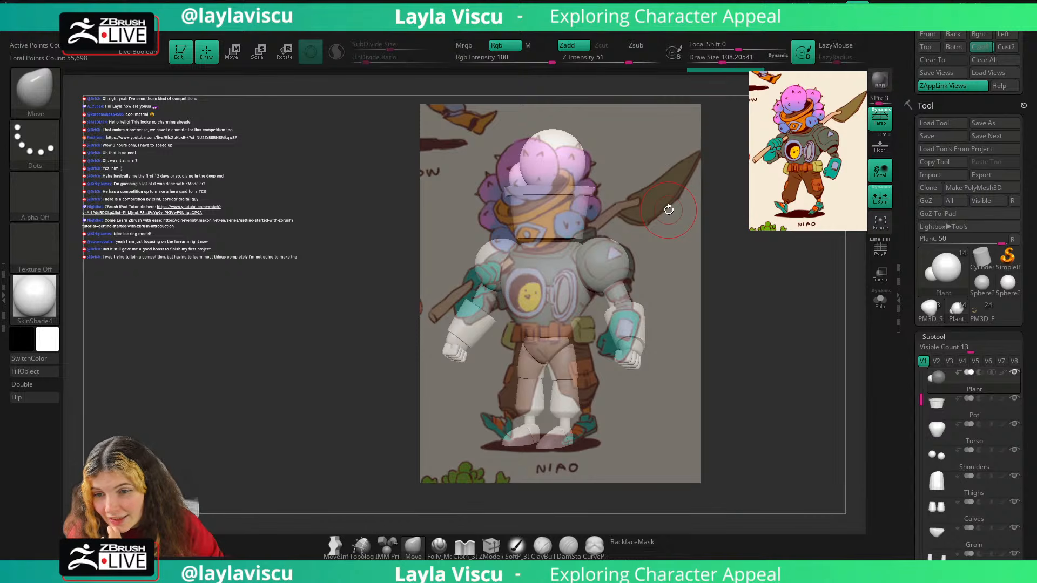
key("shift+z")
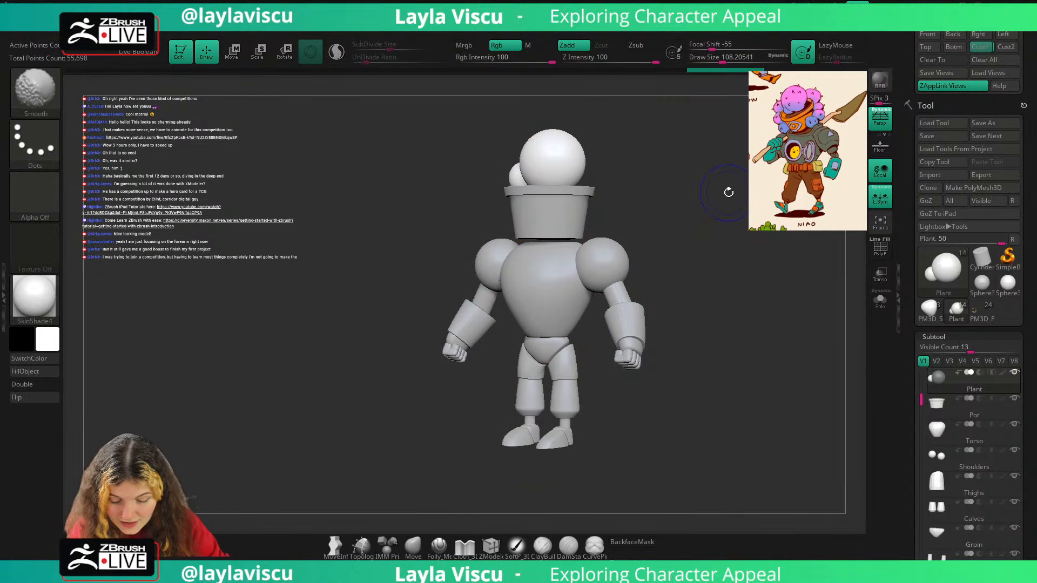
Compare the reference overlay with the figure turned to the front, and recheck the match in the Cust1 view.
left_click_drag(728, 195, 748, 208)
key("shift+z")
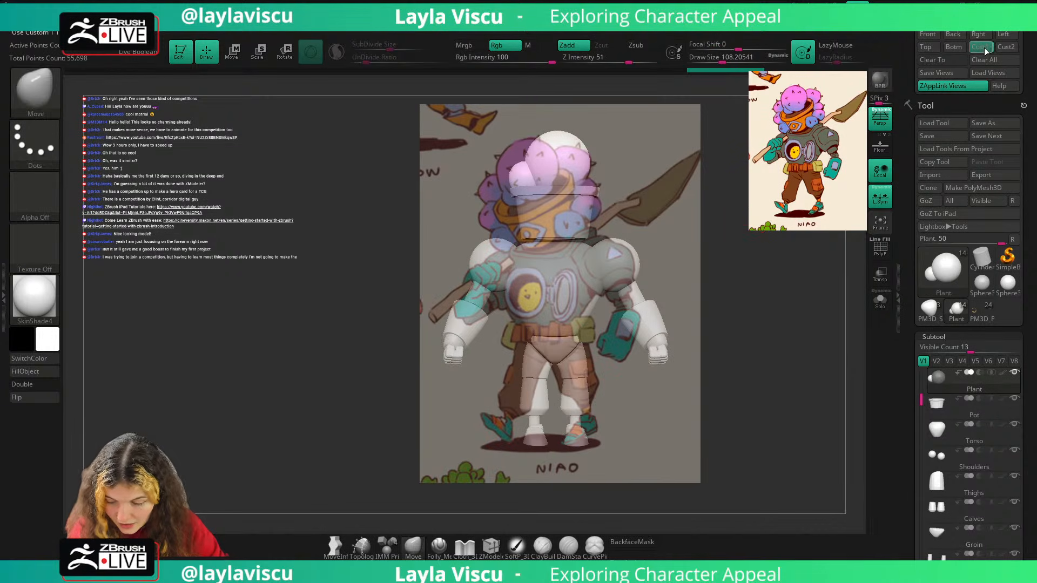
left_click(981, 47)
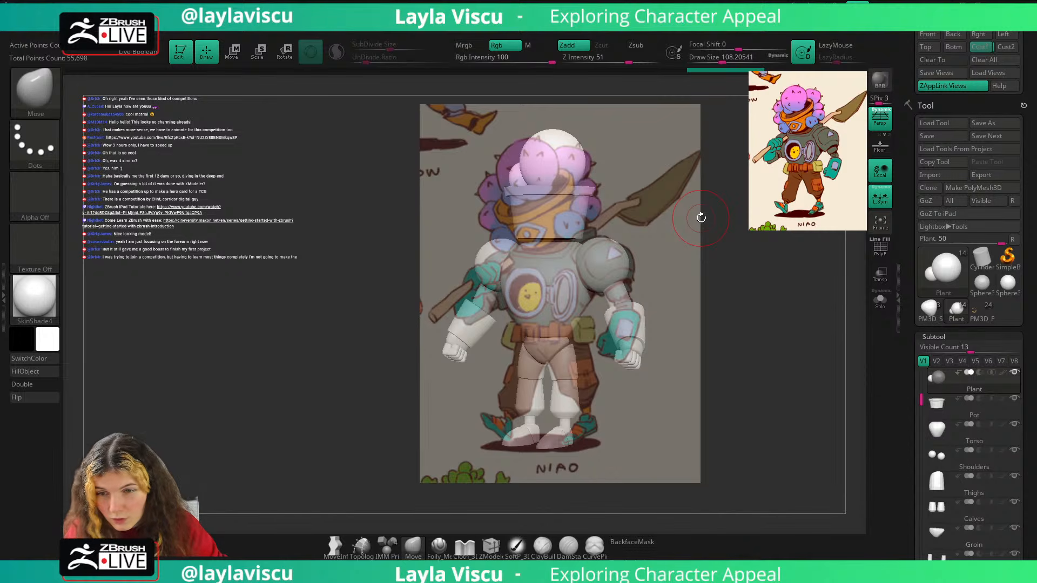
key("shift+z")
key("shift+z")
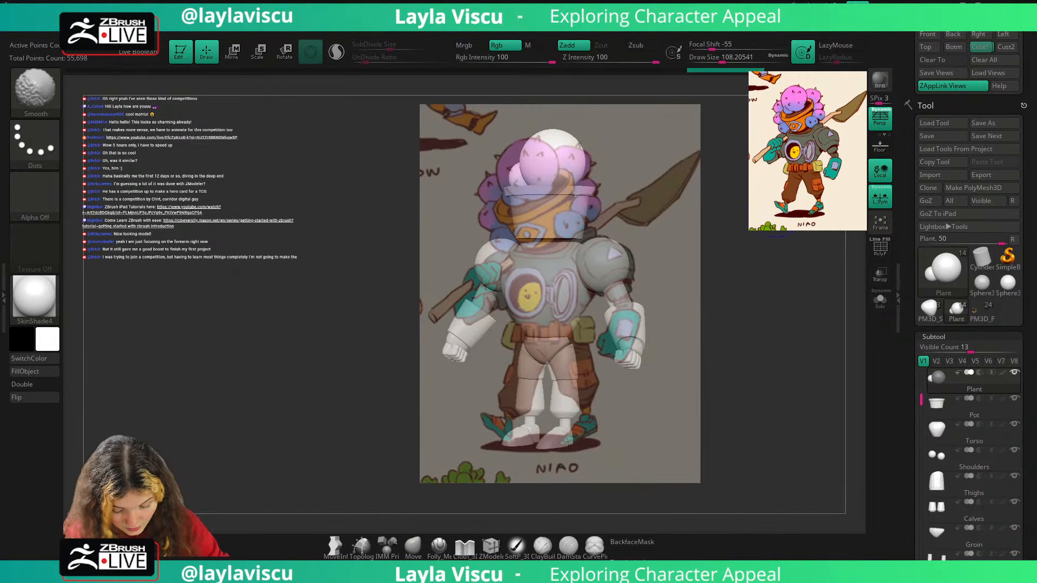
left_click_drag(1021, 338, 1021, 144)
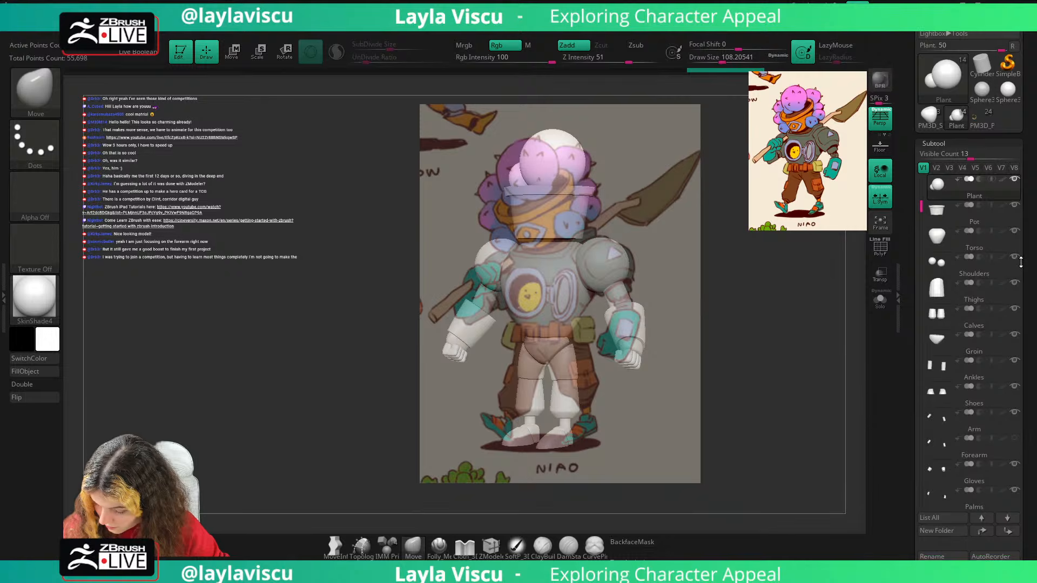
Hide the reference overlay, make the shoes the active subtool, and show their wireframe up close.
key("shift+z")
key("shift+z")
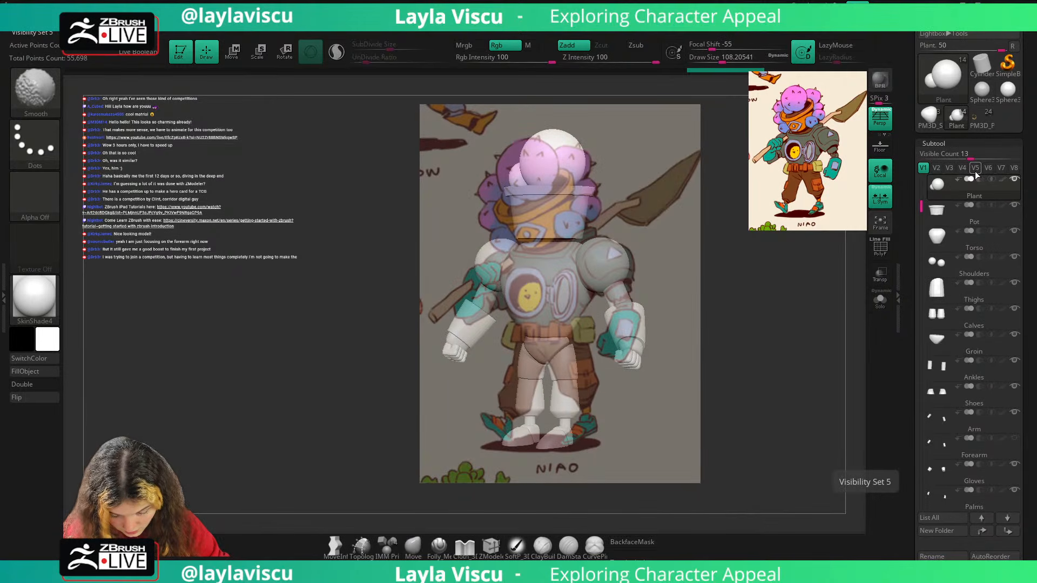
key("shift+z")
left_click(565, 440, "alt")
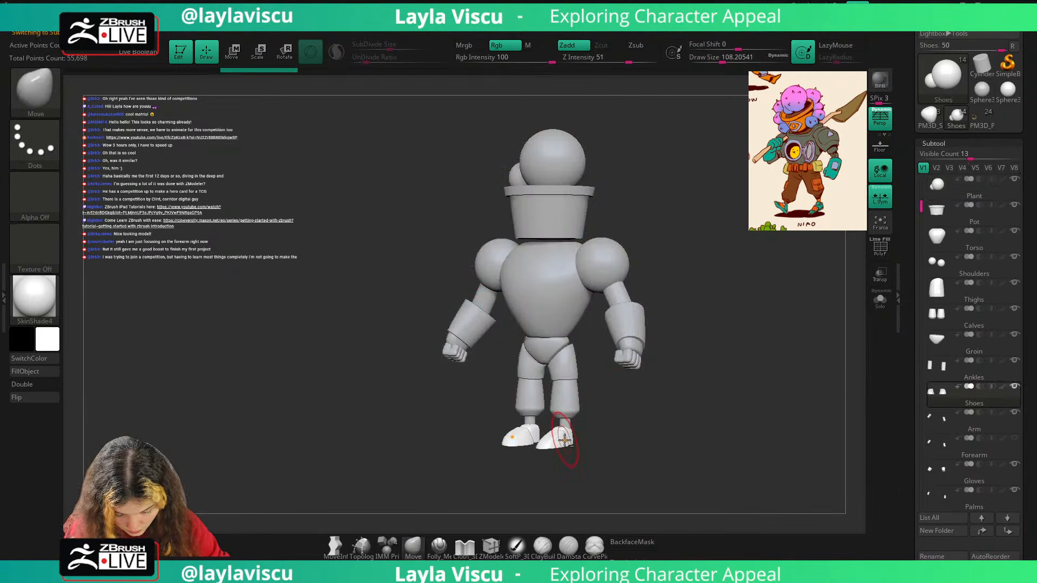
key("shift+f")
right_click_drag(562, 447, 636, 490, "ctrl")
right_click_drag(650, 431, 659, 363, "alt")
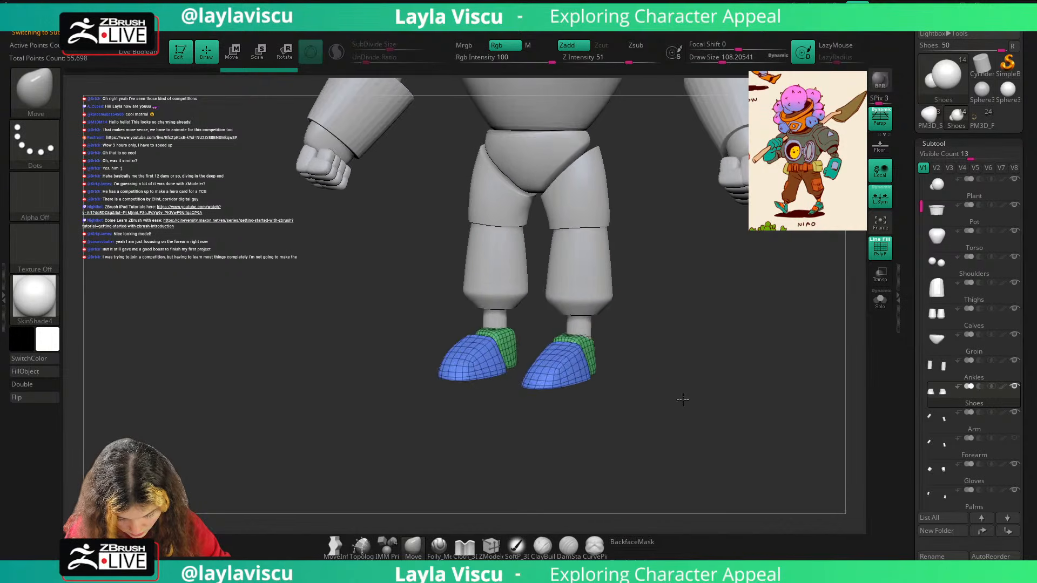
right_click_drag(682, 400, 653, 386)
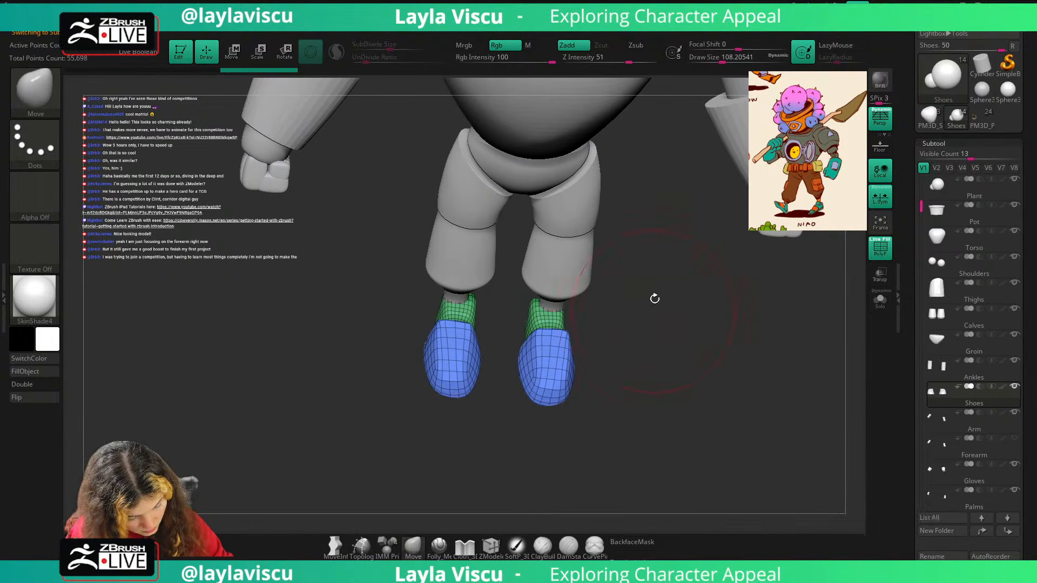
Switch to the TrimDynamic brush, change the material to BasicMaterial, and turn off the wireframe display.
key("b")
key("t")
key("d")
left_click(48, 306)
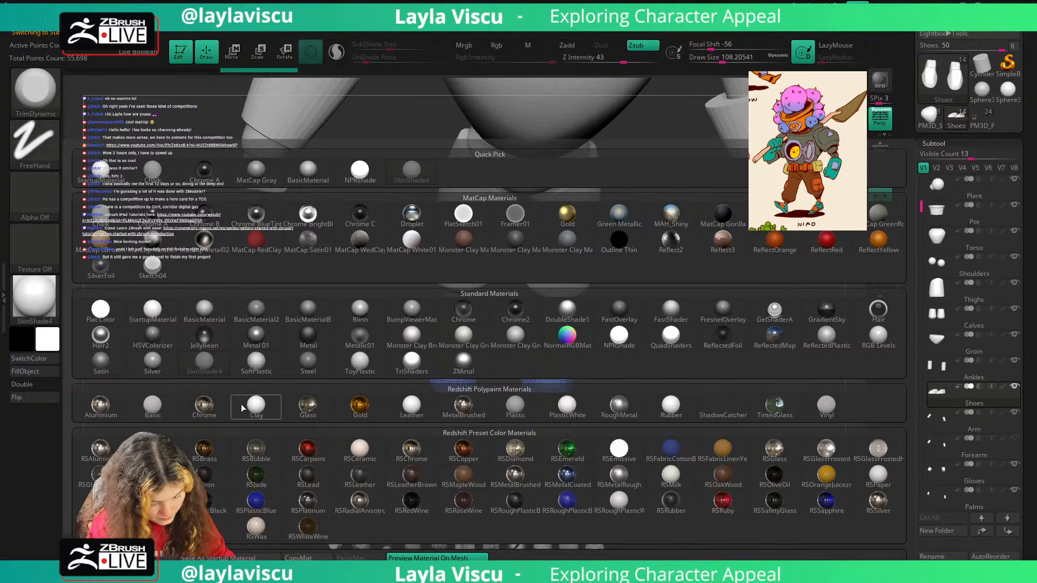
left_click(248, 312)
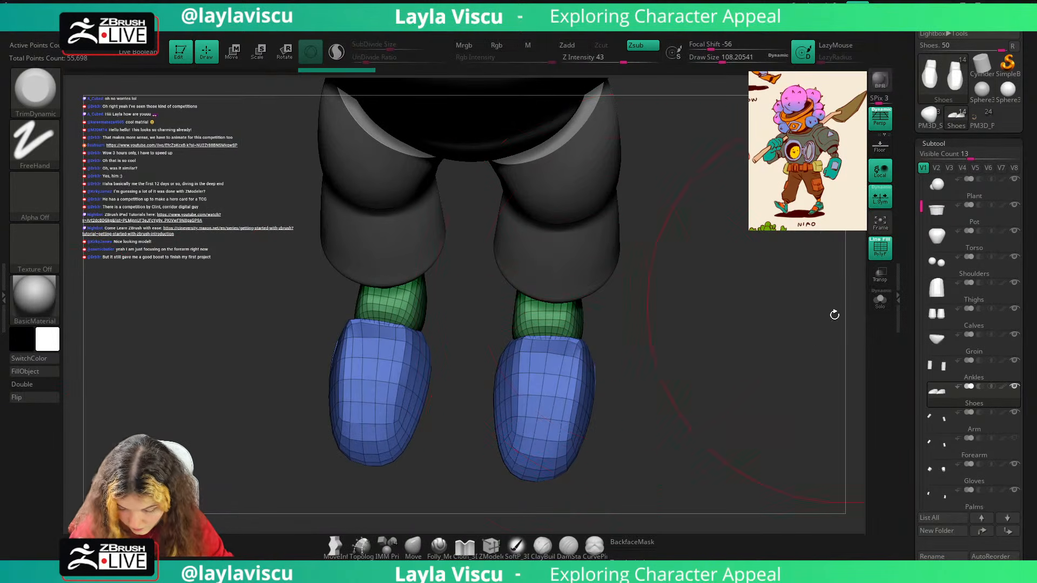
key("shift+f")
right_click_drag(792, 360, 724, 238, "ctrl")
right_click_drag(727, 356, 670, 384, "ctrl")
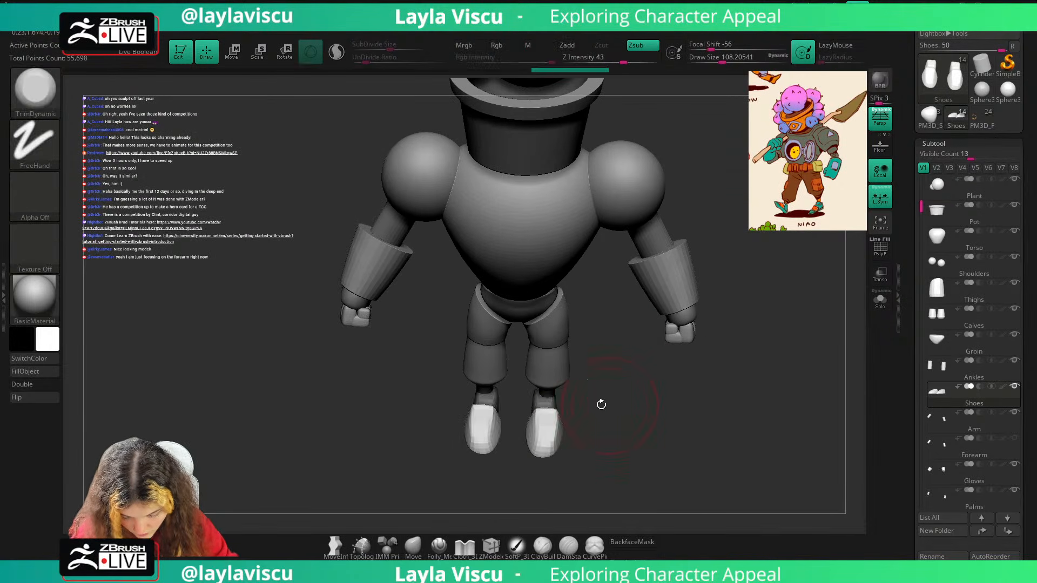
Clear the mask on the shoes and return to sculpting with the Move brush.
key("w")
left_click_drag(609, 415, 606, 415)
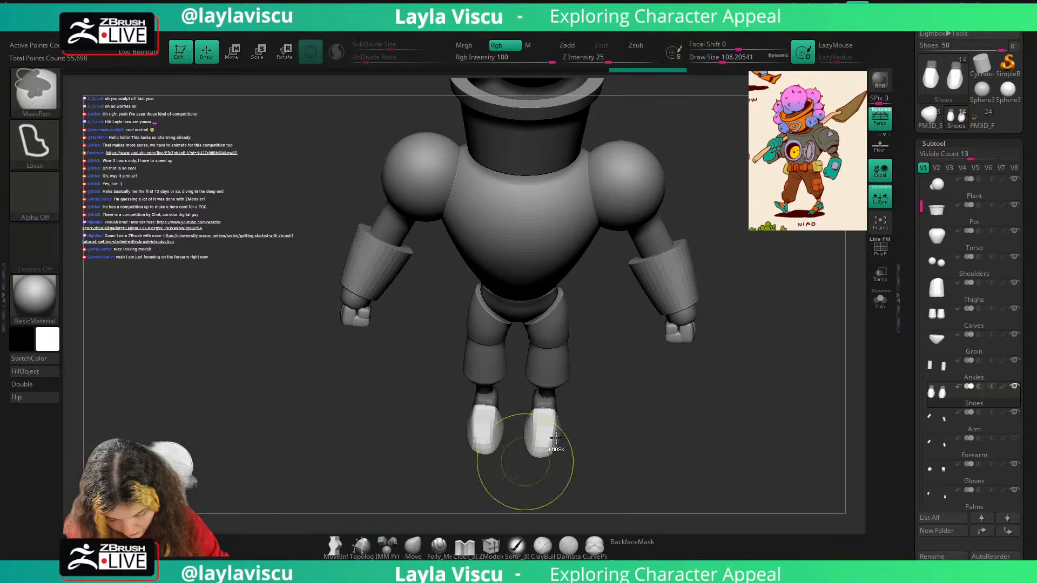
left_click_drag(526, 460, 536, 476, "ctrl")
left_click_drag(609, 413, 613, 414)
key("q")
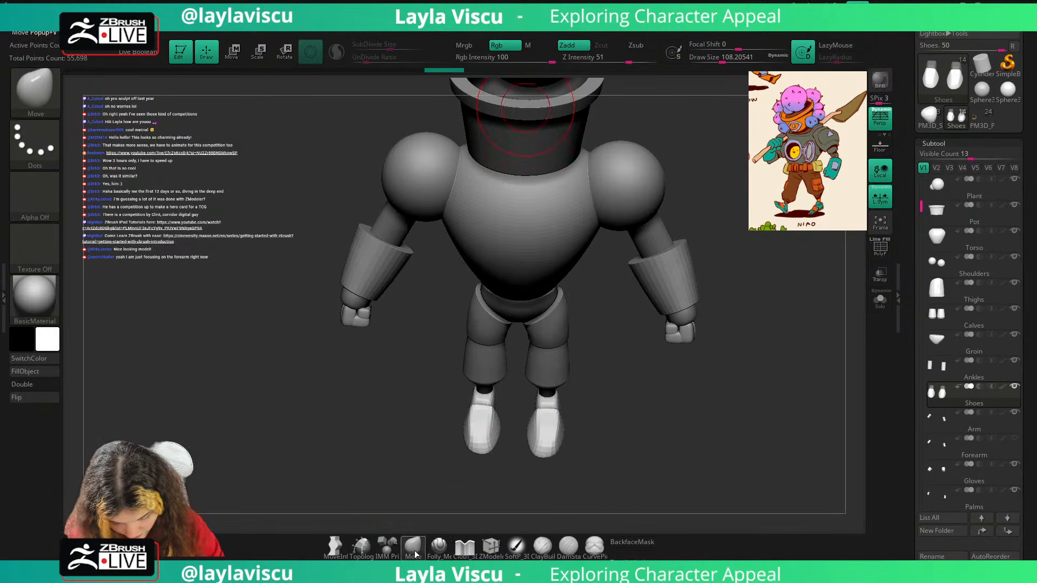
Make the torso the active subtool and check its wireframe and the whole figure from the front.
mouse_move(636, 397)
right_mouse_down()
mouse_move(637, 369)
mouse_move(607, 394)
mouse_move(630, 408)
mouse_move(625, 346)
right_mouse_up()
left_click(625, 346, "alt")
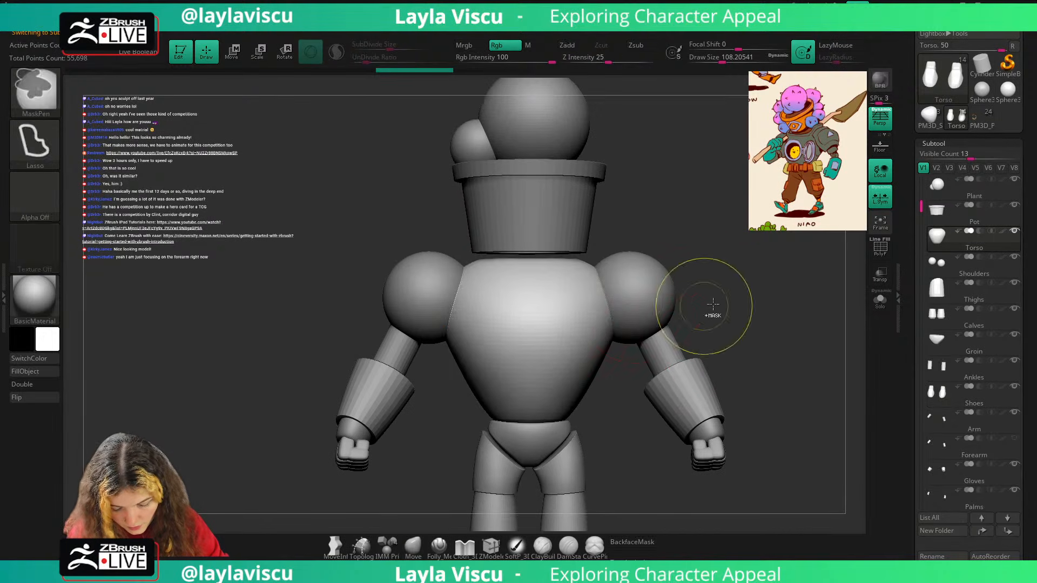
right_click_drag(711, 301, 687, 282, "ctrl")
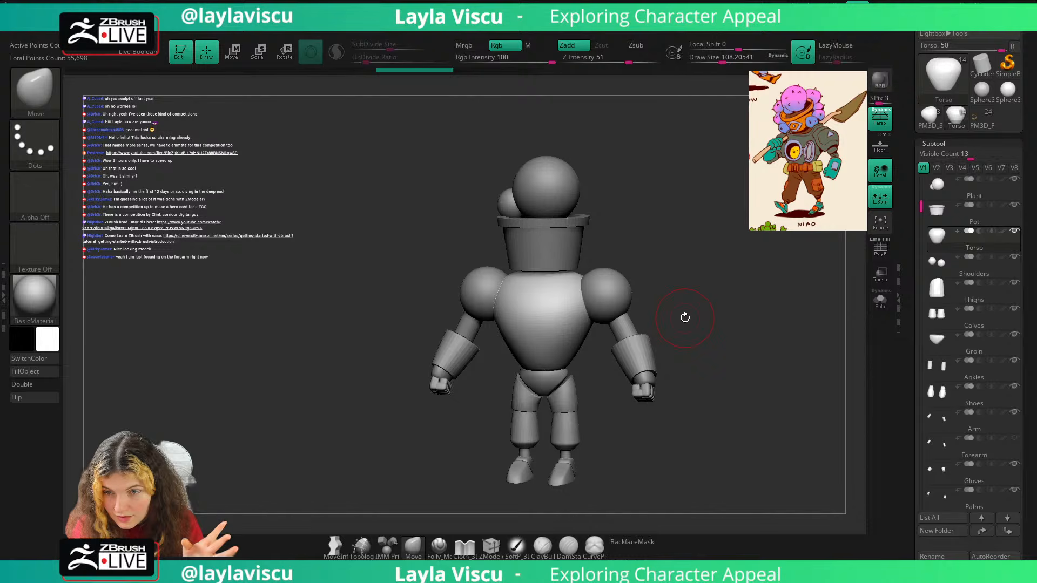
scroll(967, 240, "down", 3)
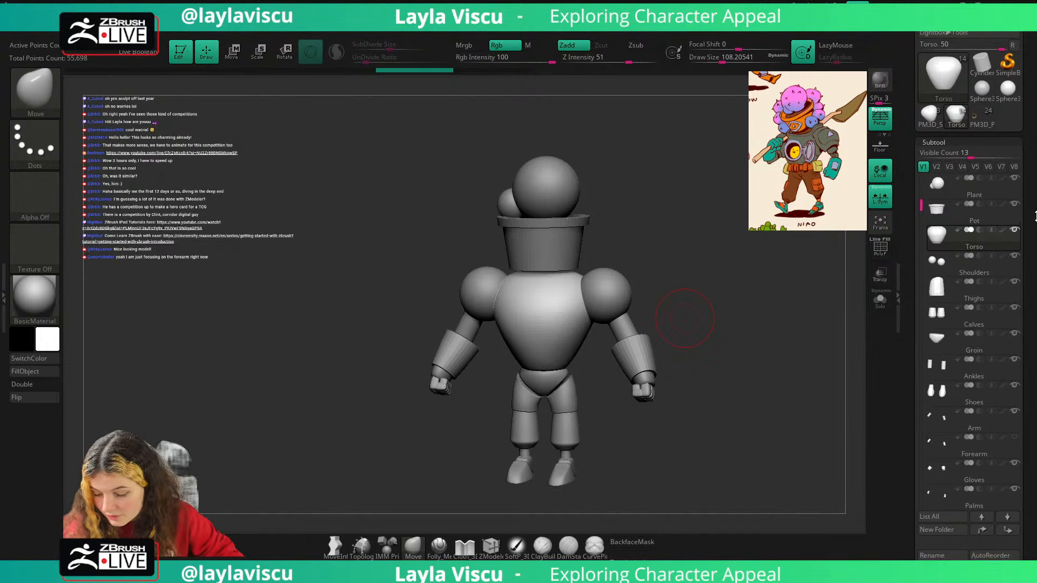
key("shift+f")
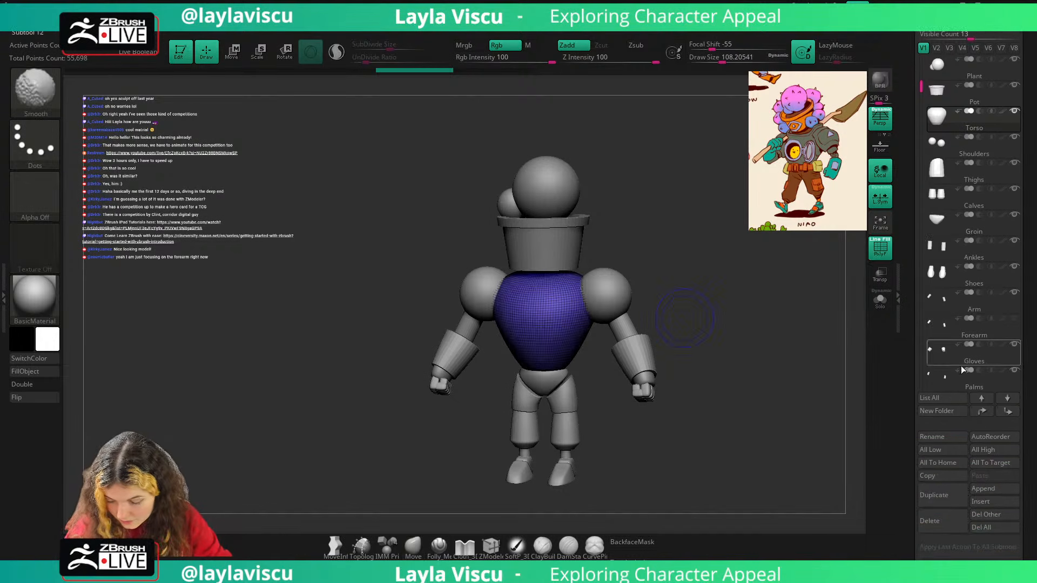
key("shift+f")
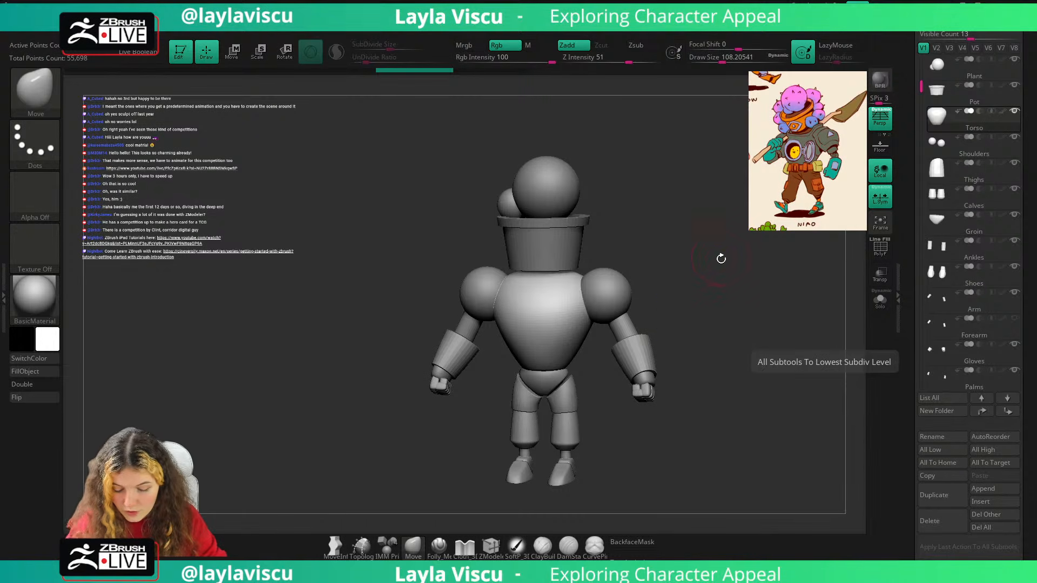
left_click_drag(721, 257, 726, 295)
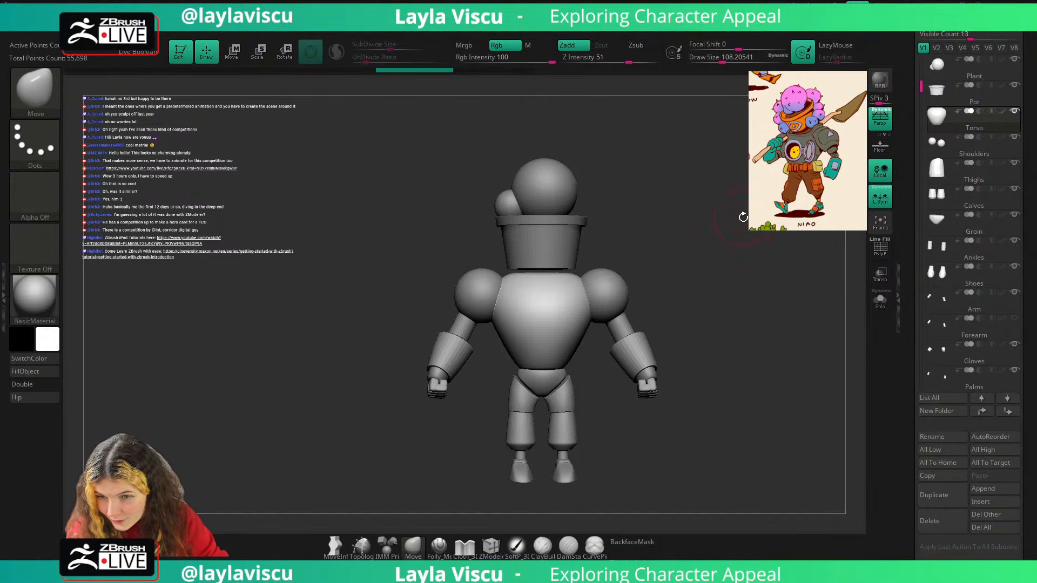
left_click_drag(755, 268, 668, 320)
left_click(740, 291, "ctrl")
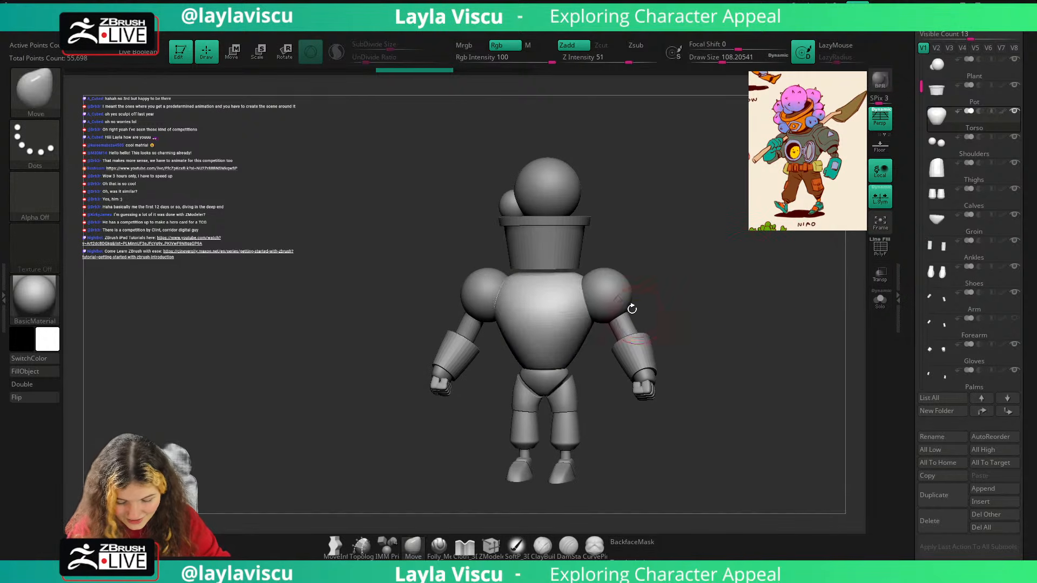
Reduce the draw size to about 27, switch the MaskPen stroke to FreeHand, and clear the lasso mask from the torso.
key("s")
mouse_move(605, 292)
left_mouse_down()
mouse_move(576, 292)
mouse_move(574, 282)
left_mouse_up()
key("s")
key("s")
left_click_drag(618, 255, 624, 259)
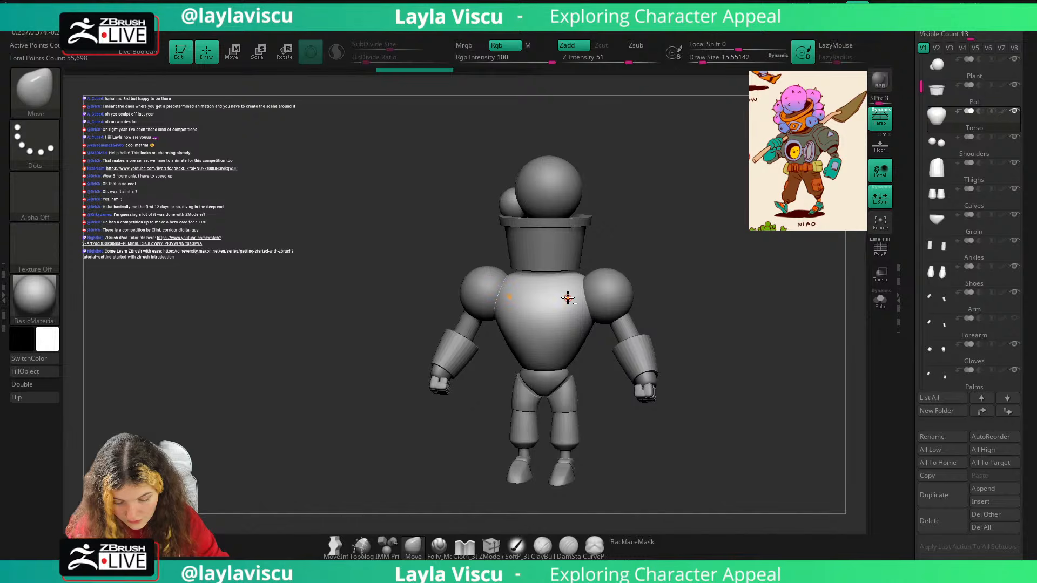
key("shift+f")
key("shift+f")
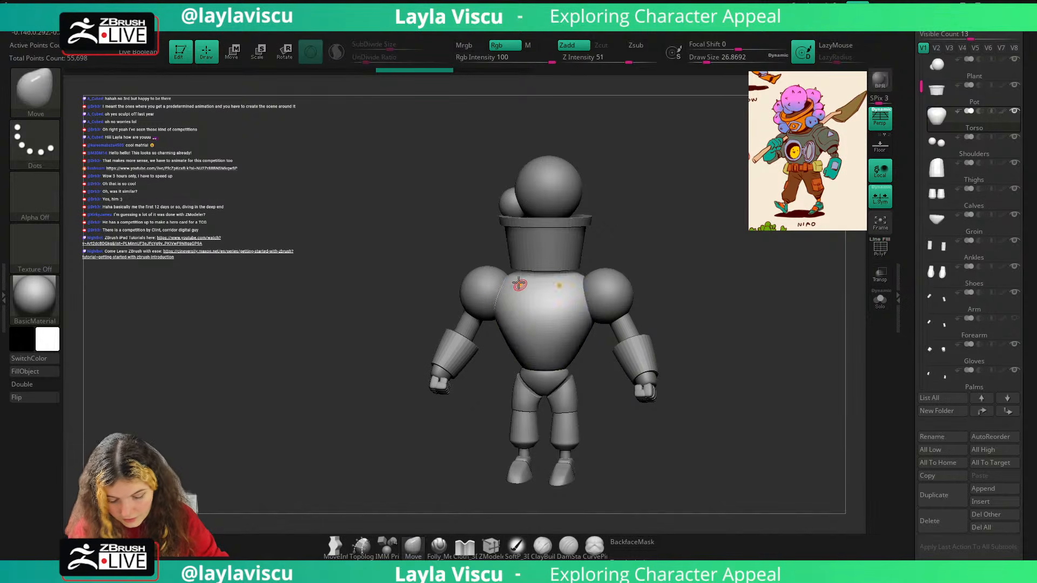
left_click_drag(550, 292, 563, 278, "ctrl")
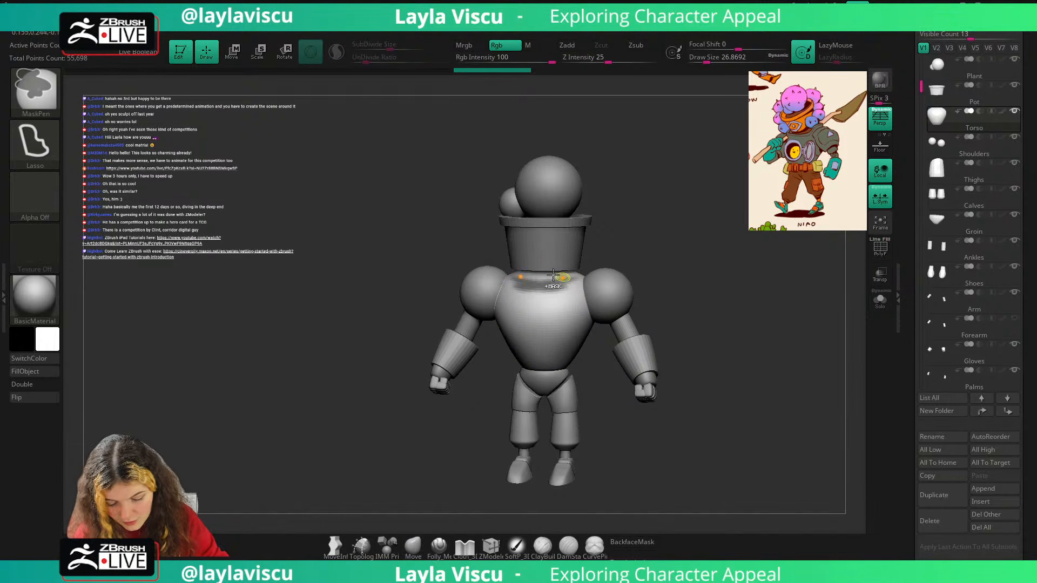
left_click(35, 151, "ctrl")
left_click(203, 152, "ctrl")
left_click_drag(640, 217, 649, 229, "ctrl")
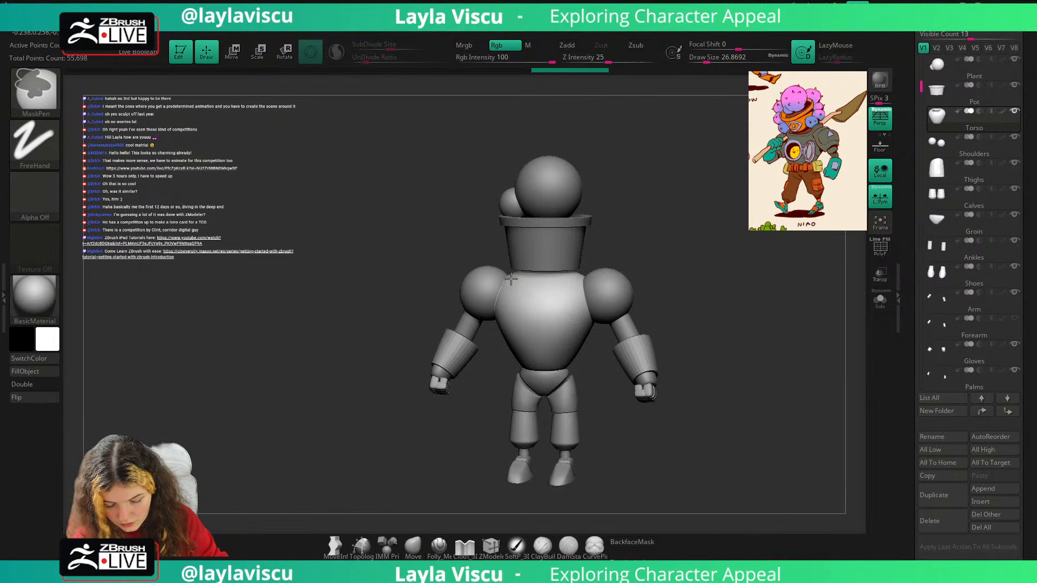
Isolate the torso, paint a mask band around its upper edge below the neck, and bring back the other subtools.
mouse_move(508, 279)
left_mouse_down("ctrl")
mouse_move(532, 291)
mouse_move(582, 281)
mouse_move(563, 285)
left_mouse_up("ctrl")
key("ctrl+z")
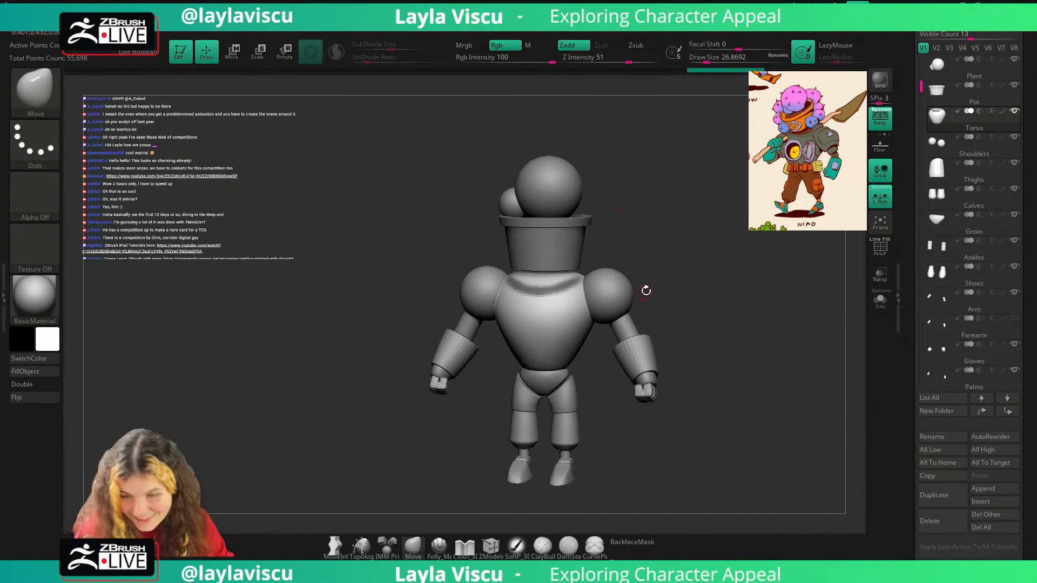
mouse_move(677, 255)
left_mouse_down()
mouse_move(674, 292)
mouse_move(594, 277)
mouse_move(646, 222)
left_mouse_up()
left_click(878, 299)
mouse_move(506, 277)
left_mouse_down("ctrl")
mouse_move(569, 290)
mouse_move(528, 285)
mouse_move(577, 279)
mouse_move(616, 227)
mouse_move(662, 215)
mouse_move(651, 238)
mouse_move(685, 231)
left_mouse_up("ctrl")
key("ctrl+z")
key("ctrl+z")
left_click_drag(584, 307, 656, 229, "ctrl")
key("ctrl+z")
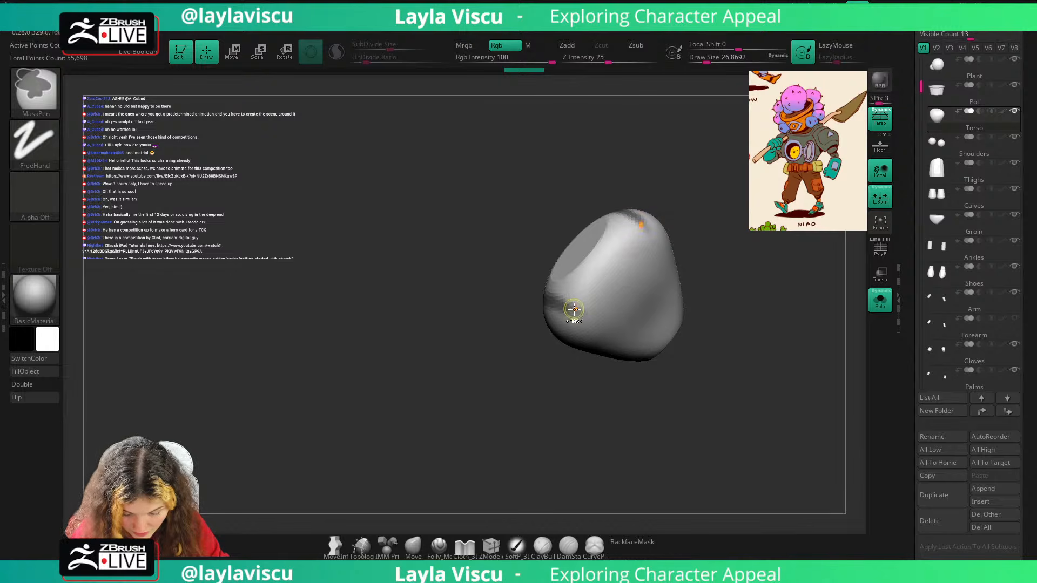
mouse_move(572, 308)
left_mouse_down("ctrl")
mouse_move(648, 223)
mouse_move(695, 216)
mouse_move(648, 203)
mouse_move(759, 197)
mouse_move(711, 245)
left_mouse_up("ctrl")
right_click_drag(709, 244, 686, 208, "ctrl")
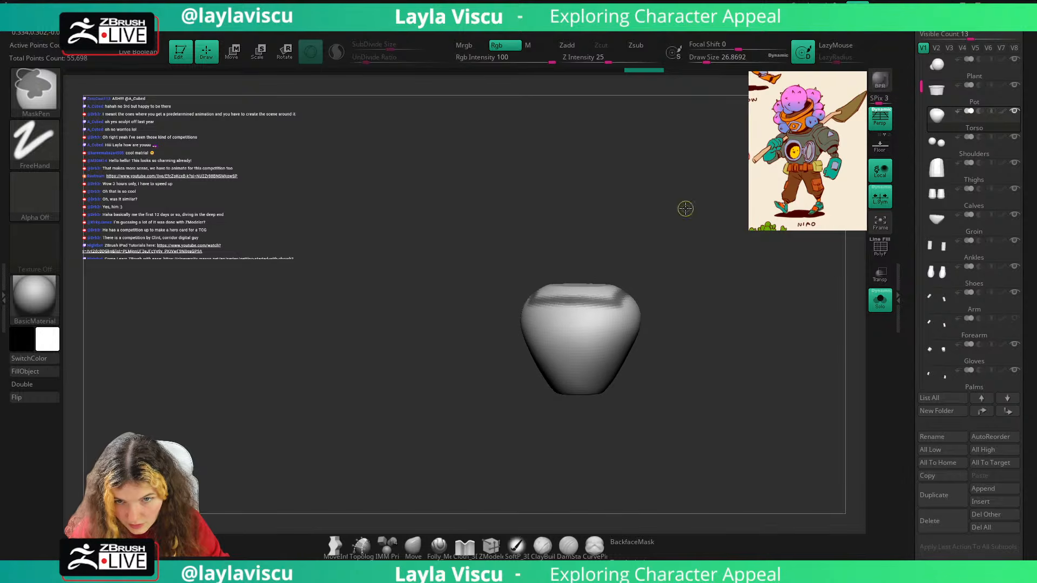
left_click(880, 300)
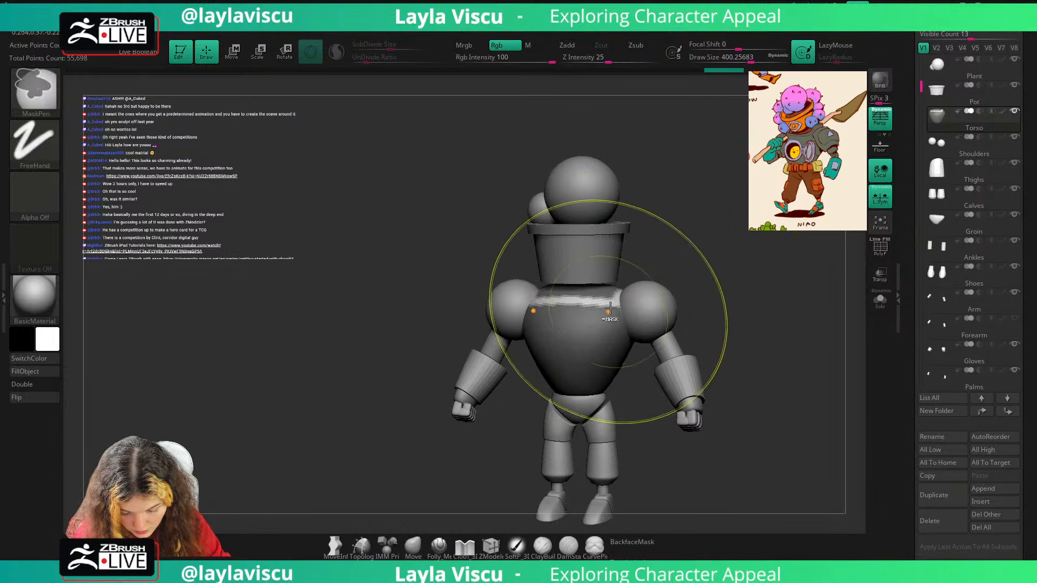
Pull the unmasked band at the top of the torso outwards into a raised collar, using a draw size of about 245.
key("ctrl+z")
key("ctrl+z")
mouse_move(672, 255)
left_mouse_down()
mouse_move(637, 272)
mouse_move(655, 262)
left_mouse_up()
mouse_move(730, 243)
left_mouse_down()
mouse_move(657, 266)
mouse_move(707, 269)
mouse_move(775, 217)
mouse_move(789, 231)
mouse_move(745, 252)
left_mouse_up()
key("s")
left_click_drag(667, 299, 655, 299)
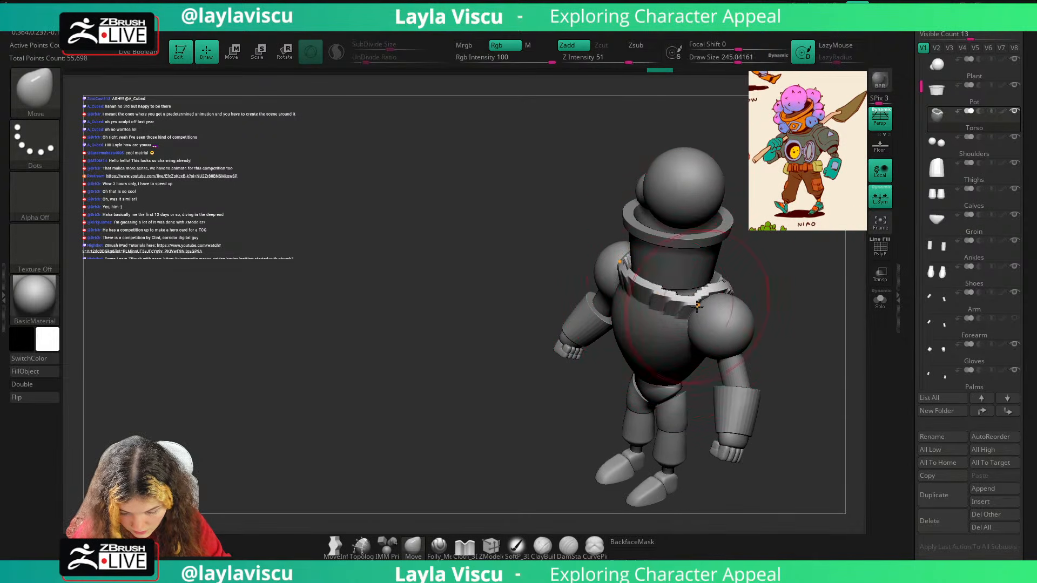
Show the torso's wireframe and turn its mask into a separate polygroup.
key("shift+f")
left_click_drag(783, 261, 762, 227)
key("ctrl+w")
scroll(929, 144, "down", 5)
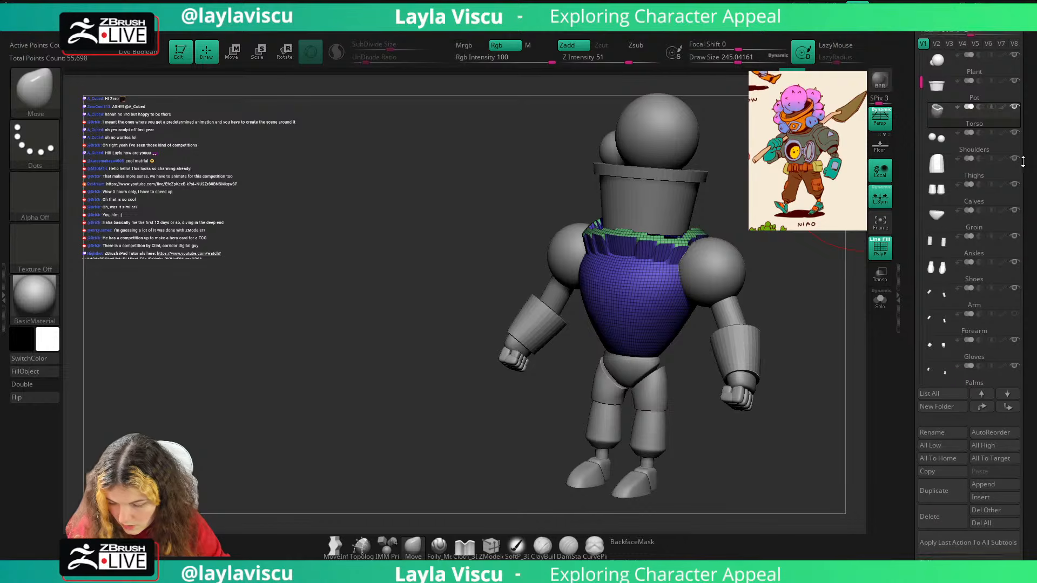
Isolate the ragged outer band of the collar, assign it a new polygroup, and unhide the rest of the torso.
key("ctrl+shift")
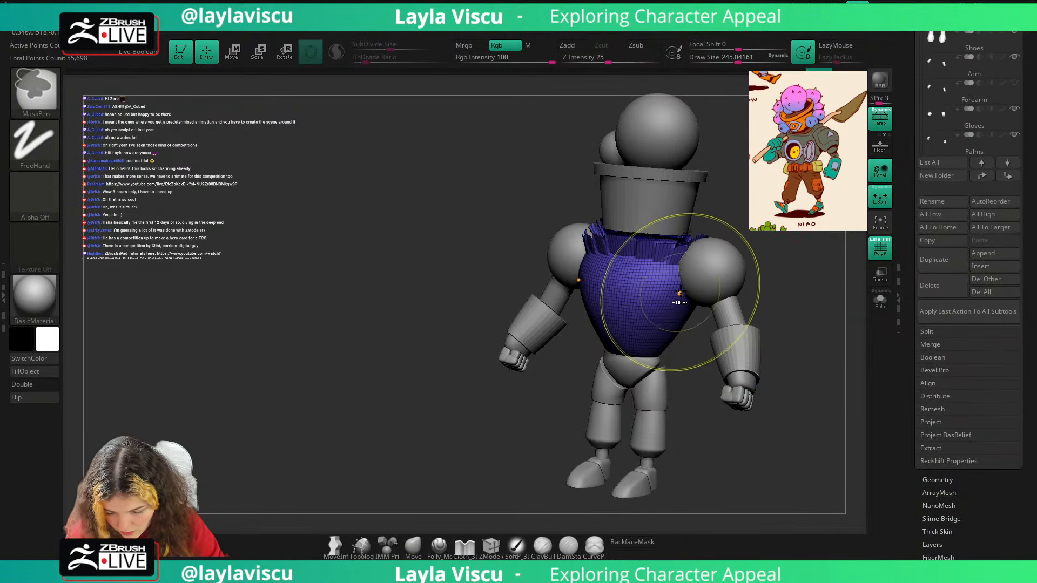
left_click(701, 237, "ctrl+shift")
left_click(704, 238, "ctrl+shift")
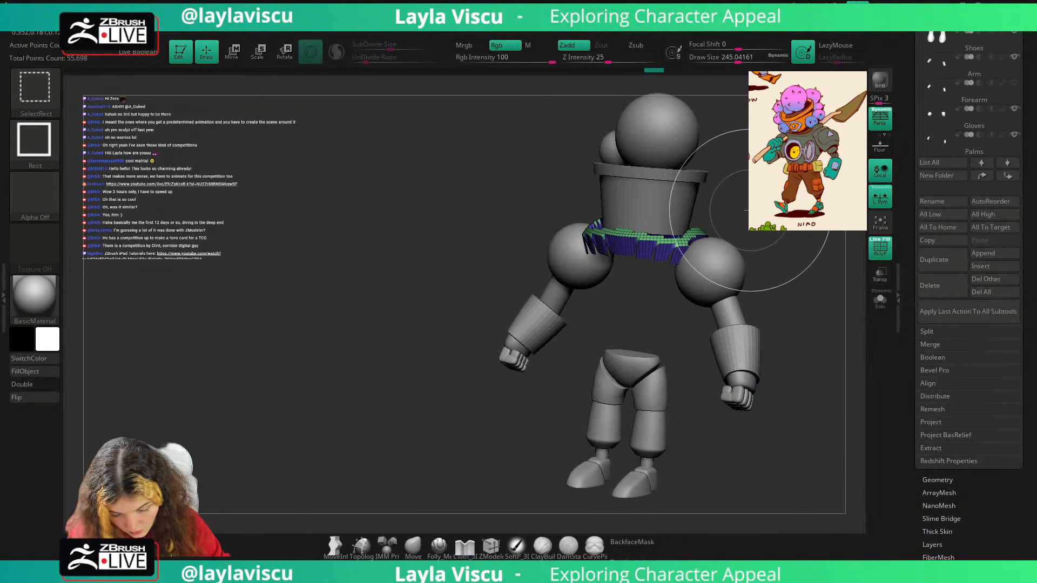
key("ctrl")
key("ctrl+w")
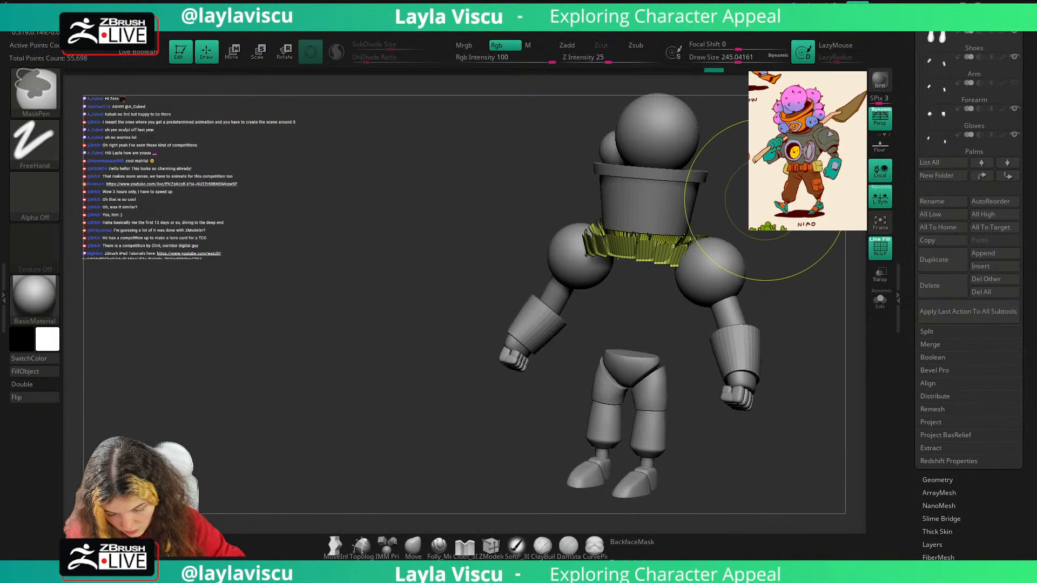
left_click(777, 202, "ctrl+shift")
Subdivide the torso once and delete its lower subdivision level.
left_click(945, 479)
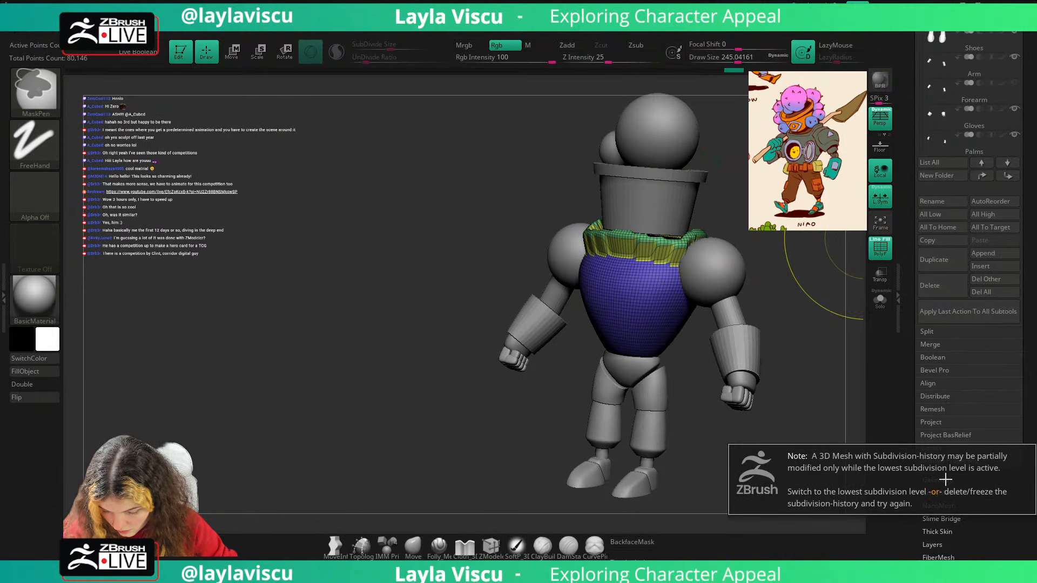
left_click(820, 448)
left_click(946, 479)
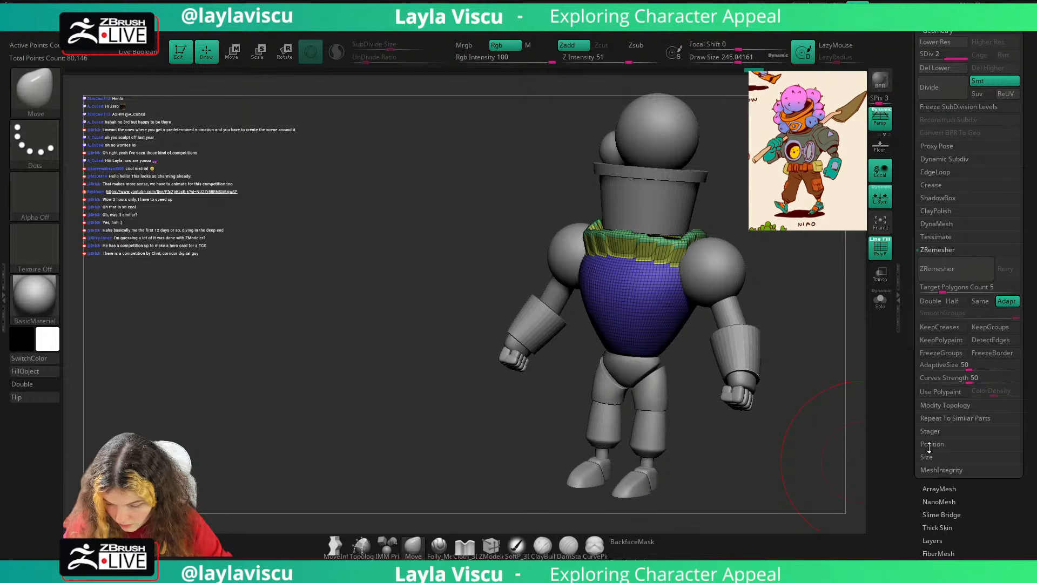
left_click(935, 73)
left_click_drag(815, 222, 827, 250)
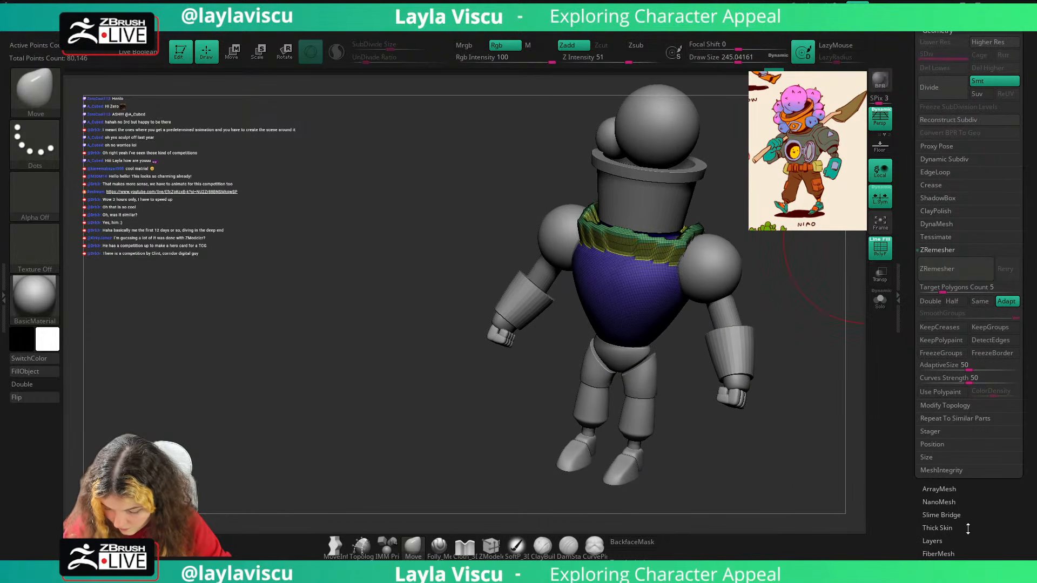
Isolate the torso, smooth its collar edges with Polish By Groups, and turn off the wireframe display.
left_click_drag(968, 528, 959, 492)
left_click(950, 481)
left_click_drag(798, 340, 832, 324)
left_click(880, 299)
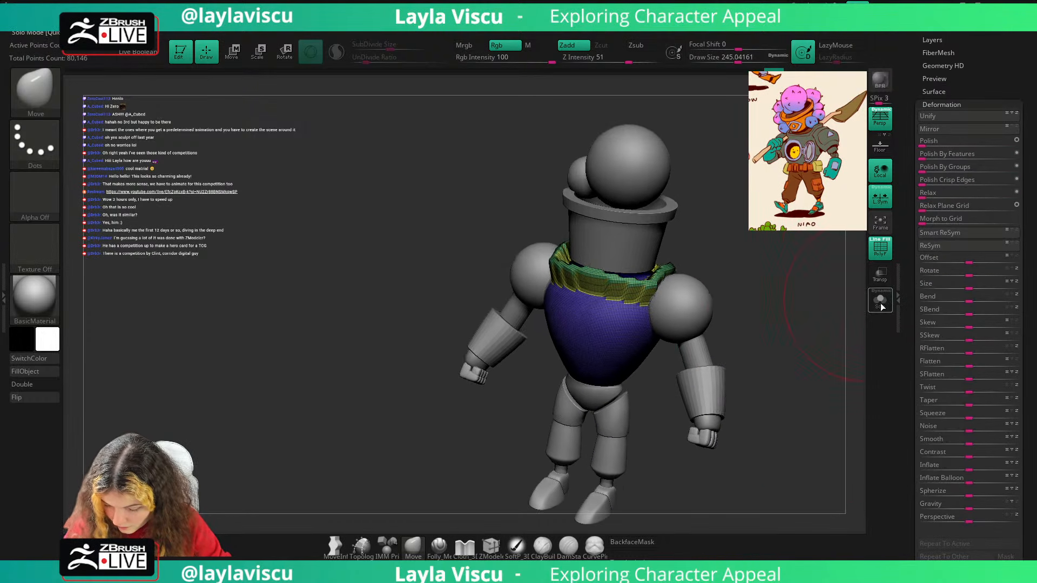
left_click(955, 168)
left_click(957, 168)
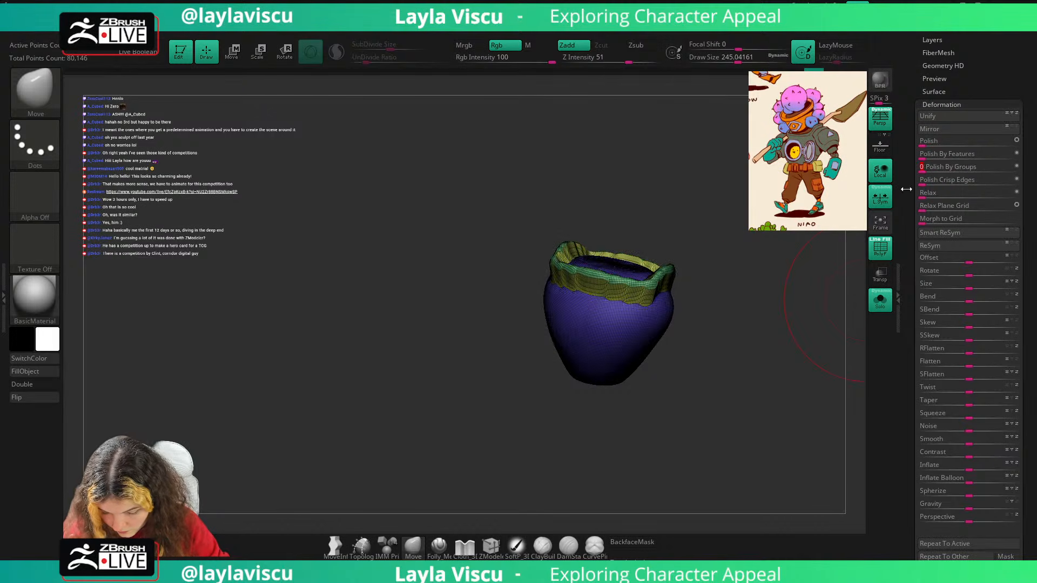
key("shift+f")
key("shift+f")
left_click_drag(800, 281, 760, 347)
key("shift+f")
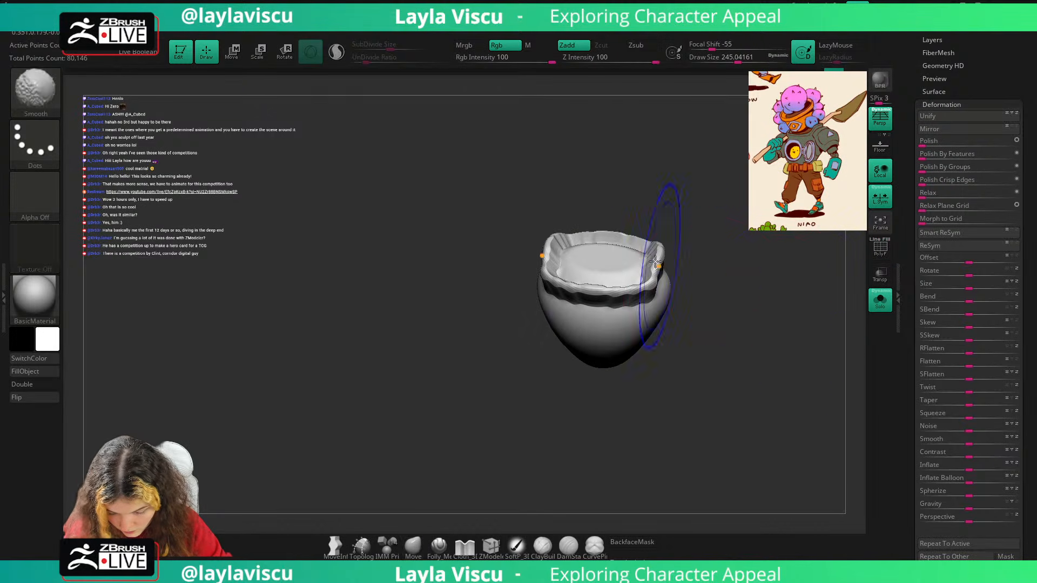
Isolate the collar's rim polygroup in wireframe to inspect its edges, and unhide the whole torso.
key("shift+f")
left_click(658, 260, "ctrl+shift")
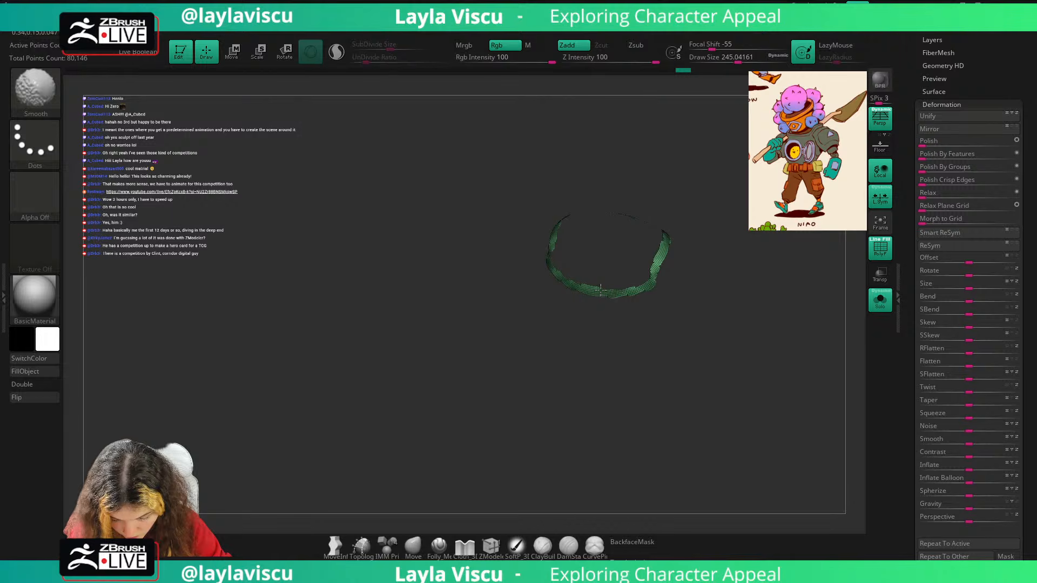
left_click_drag(601, 291, 667, 248)
key("shift+f")
left_click(761, 190, "ctrl+shift")
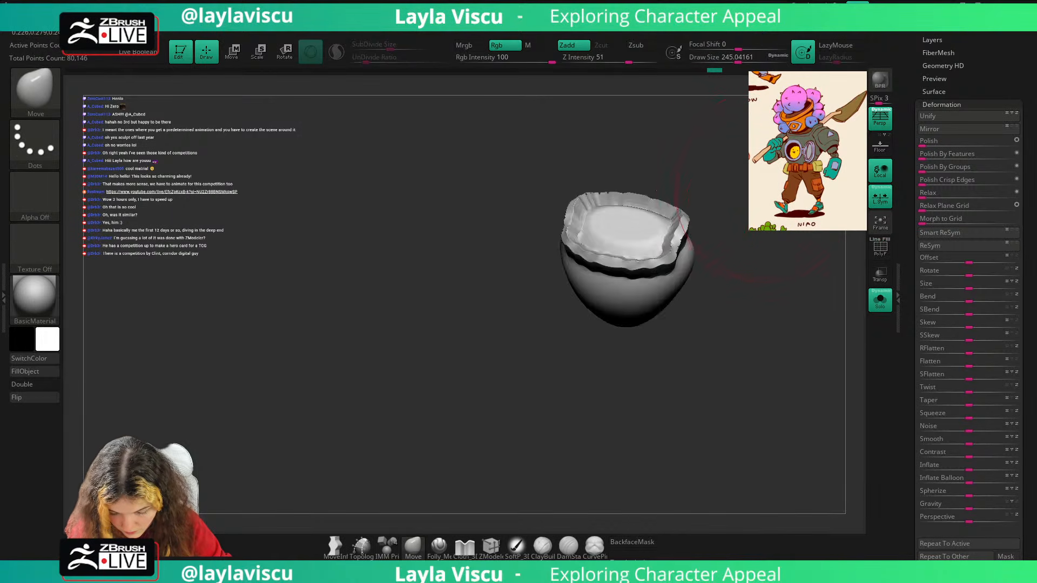
Nudge the side of the collar rim with the Move brush, show the other subtools again, and reduce the draw size to about 87.
left_click_drag(763, 194, 760, 142)
left_click_drag(689, 215, 685, 207)
left_click(881, 299)
left_click_drag(813, 287, 815, 277)
key("s")
mouse_move(812, 277)
left_mouse_down()
mouse_move(789, 276)
mouse_move(784, 240)
mouse_move(795, 239)
left_mouse_up()
Check the torso's polygroups in wireframe and smooth their borders with Polish By Groups.
key("shift+f")
key("shift+f")
key("shift+f")
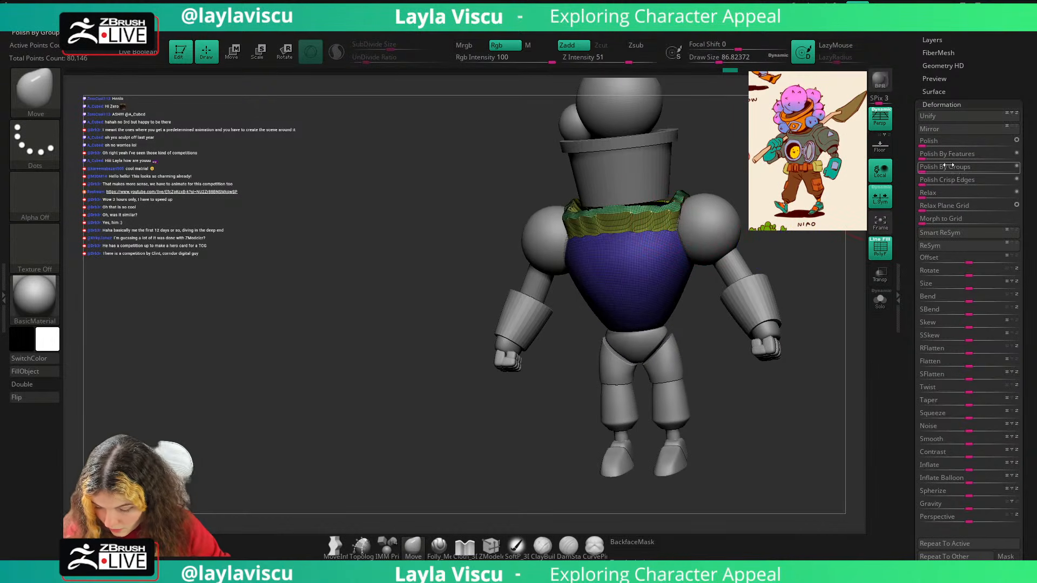
key("shift+f")
left_click_drag(945, 167, 960, 169)
left_click(971, 168)
Adjust the front of the collar with the Move brush at a draw size of about 108, and reduce the size to about 74.
mouse_move(805, 265)
left_mouse_down()
mouse_move(785, 384)
mouse_move(767, 413)
mouse_move(817, 234)
mouse_move(804, 288)
mouse_move(809, 275)
left_mouse_up()
key("bracketright")
key("bracketright")
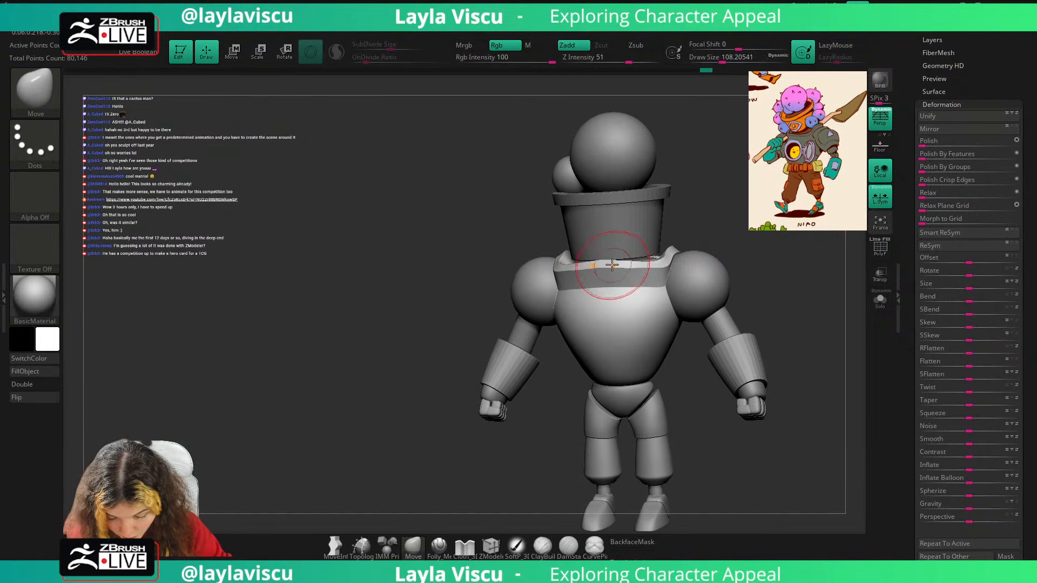
left_click_drag(613, 266, 646, 266)
key("s")
mouse_move(693, 215)
left_mouse_down()
mouse_move(702, 261)
mouse_move(661, 252)
left_mouse_up()
key("s")
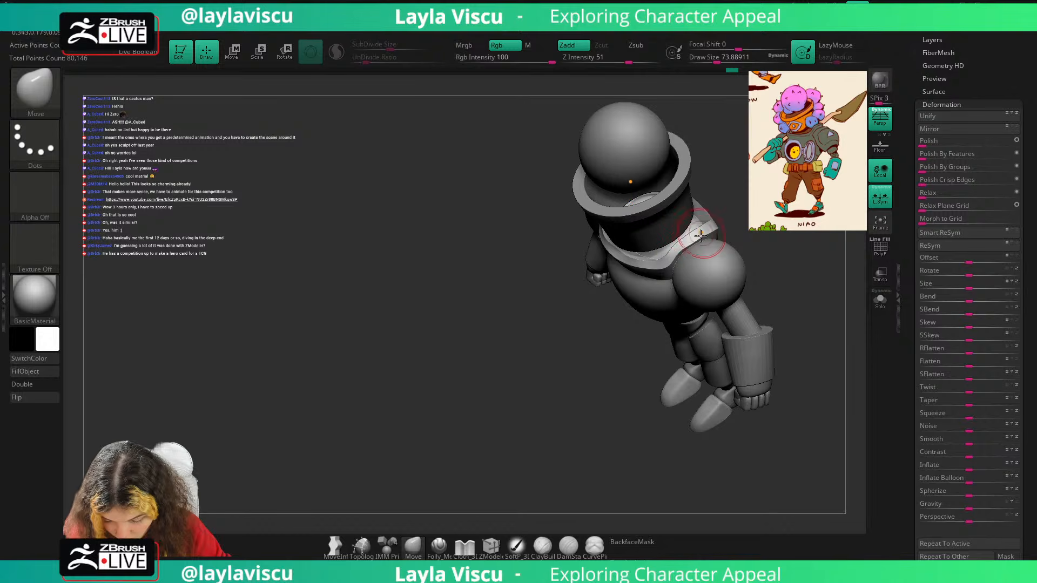
Refine the side and back of the collar around the pot with the Move brush, ending at a draw size of about 71.
right_click_drag(695, 223, 691, 242)
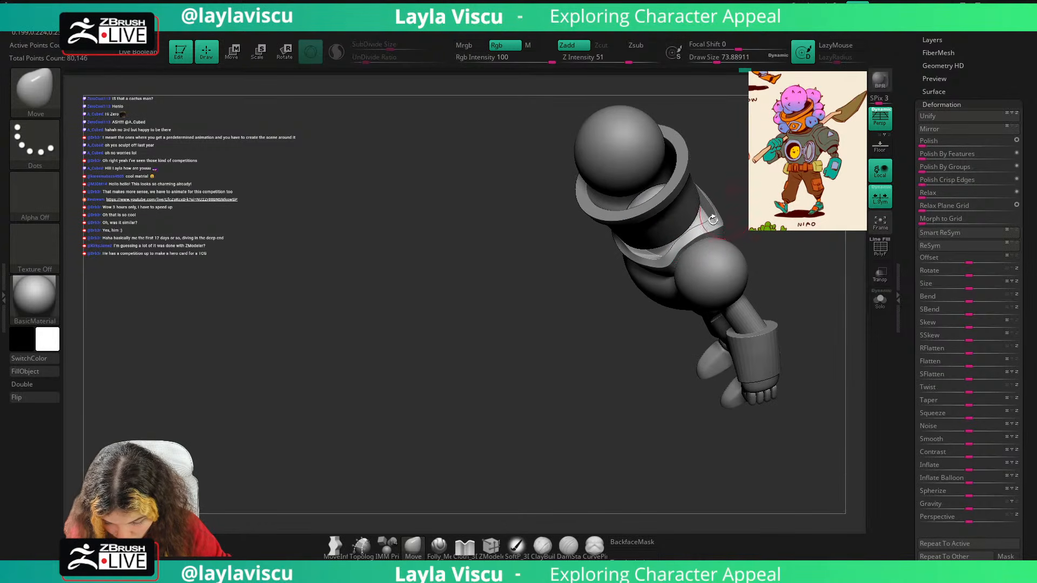
key("s")
left_click_drag(690, 242, 687, 254)
key("s")
right_click_drag(703, 219, 723, 220)
key("s")
left_click_drag(723, 220, 719, 219)
right_click_drag(719, 218, 810, 245)
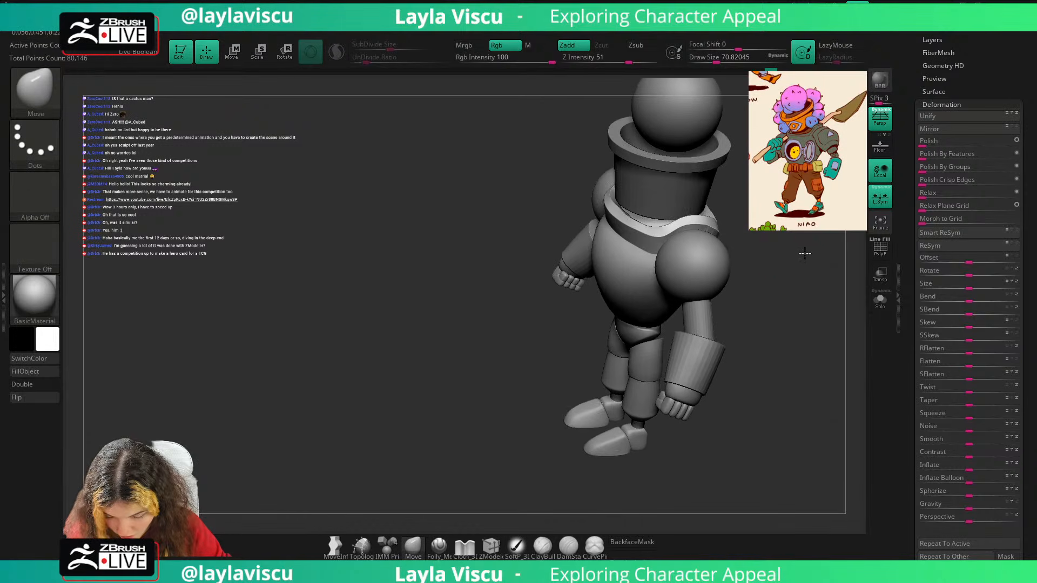
Apply Polish By Groups to the torso again to even out the adjusted collar.
left_click_drag(947, 167, 969, 167)
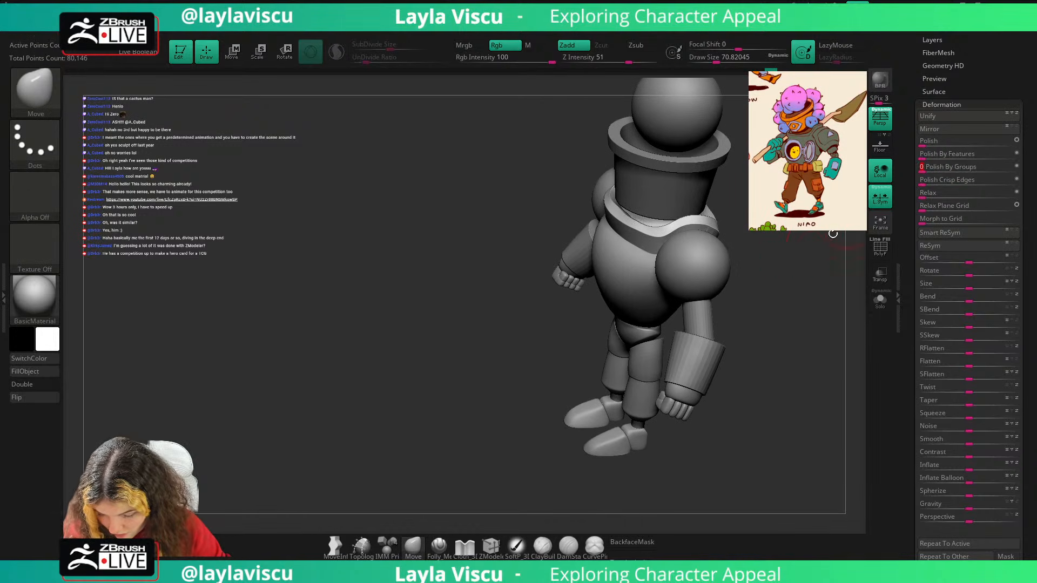
right_click_drag(833, 235, 803, 249)
mouse_move(805, 351)
right_mouse_down()
mouse_move(831, 357)
mouse_move(834, 310)
mouse_move(828, 287)
mouse_move(803, 264)
mouse_move(816, 286)
mouse_move(794, 319)
mouse_move(785, 301)
mouse_move(761, 296)
mouse_move(780, 338)
right_mouse_up()
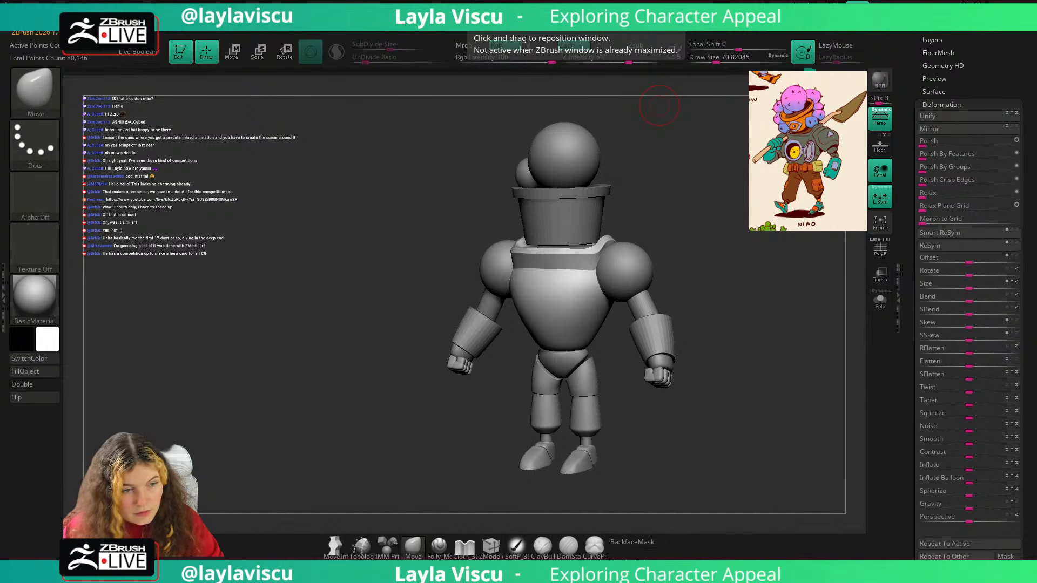
Examine the characters on the Succulent Kingdom reference sheet up close and return to the model.
key("ctrl+f")
scroll(446, 256, "up", 2)
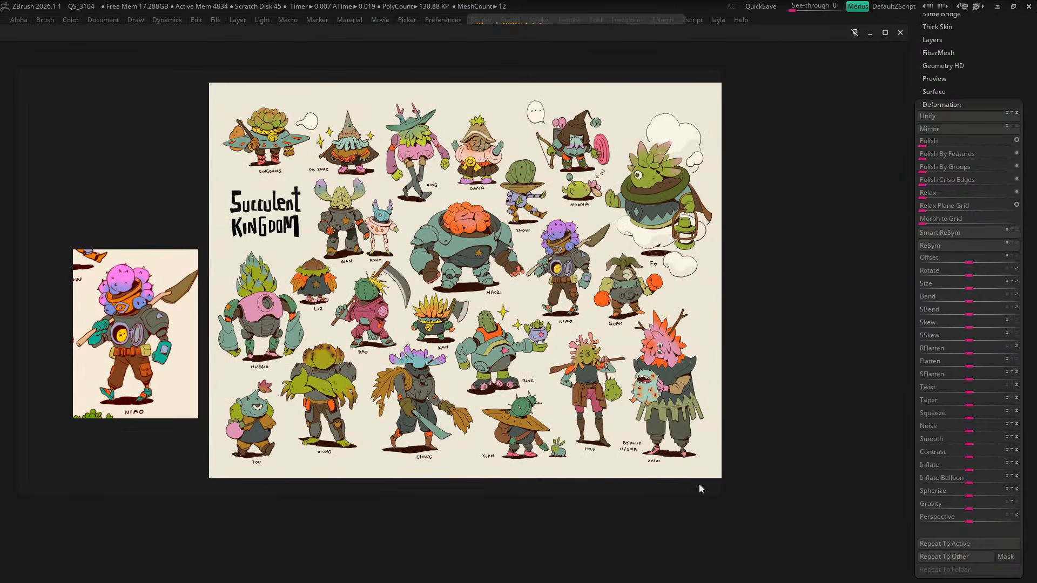
middle_click_drag(545, 412, 578, 410)
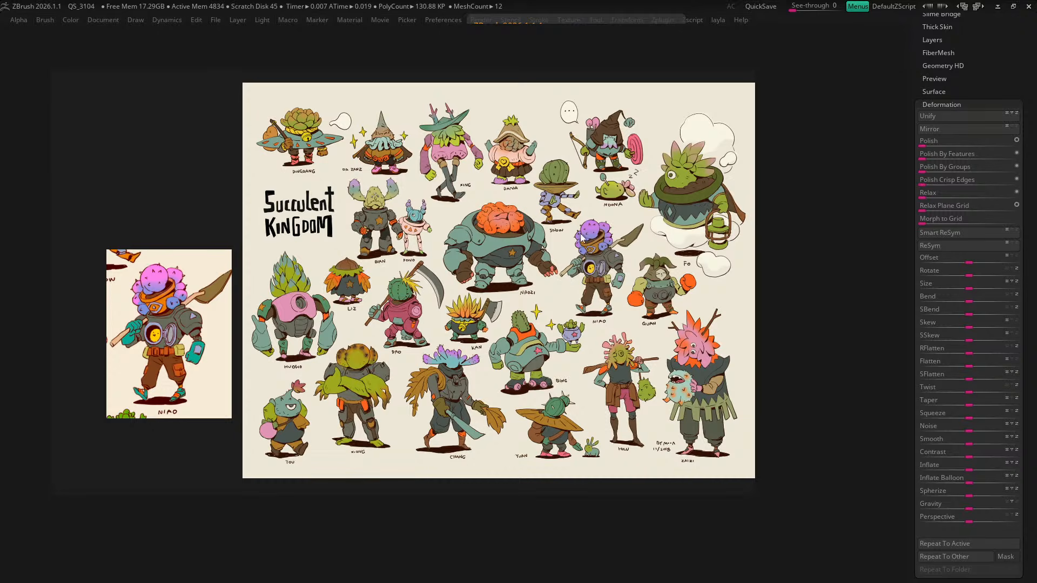
scroll(607, 254, "up", 2)
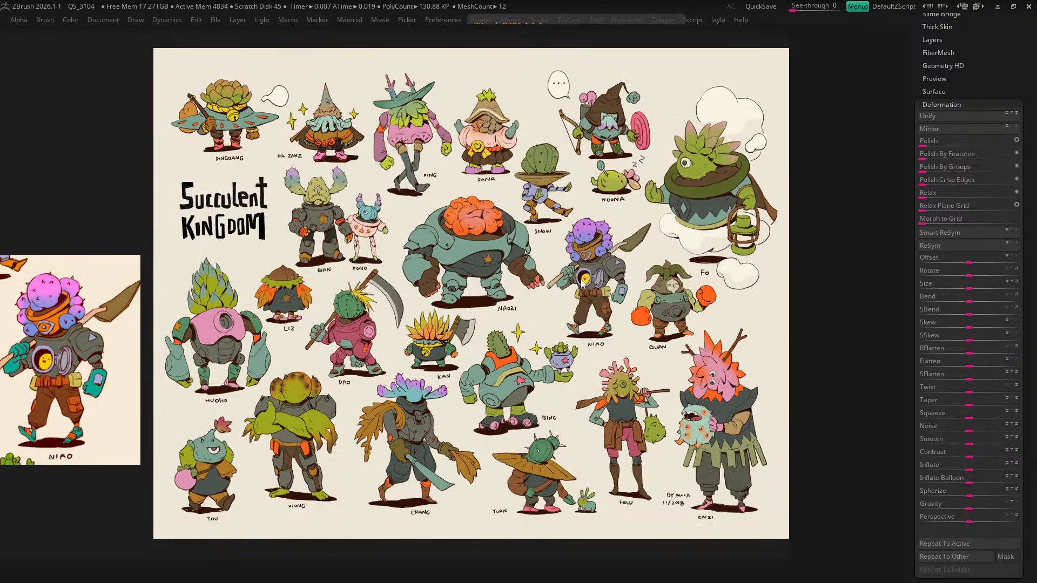
scroll(138, 359, "up", 3)
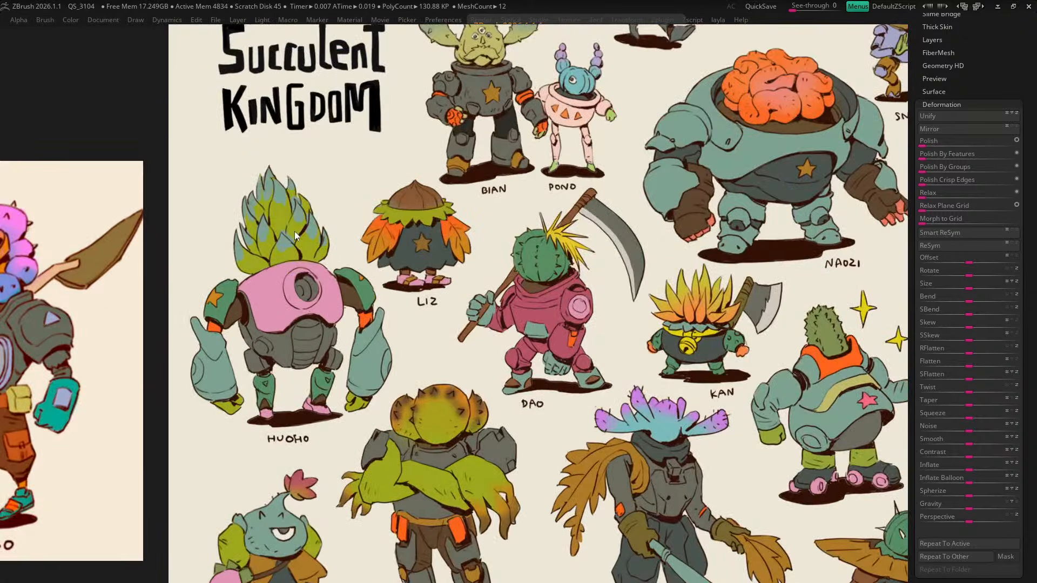
scroll(259, 301, "down", 3)
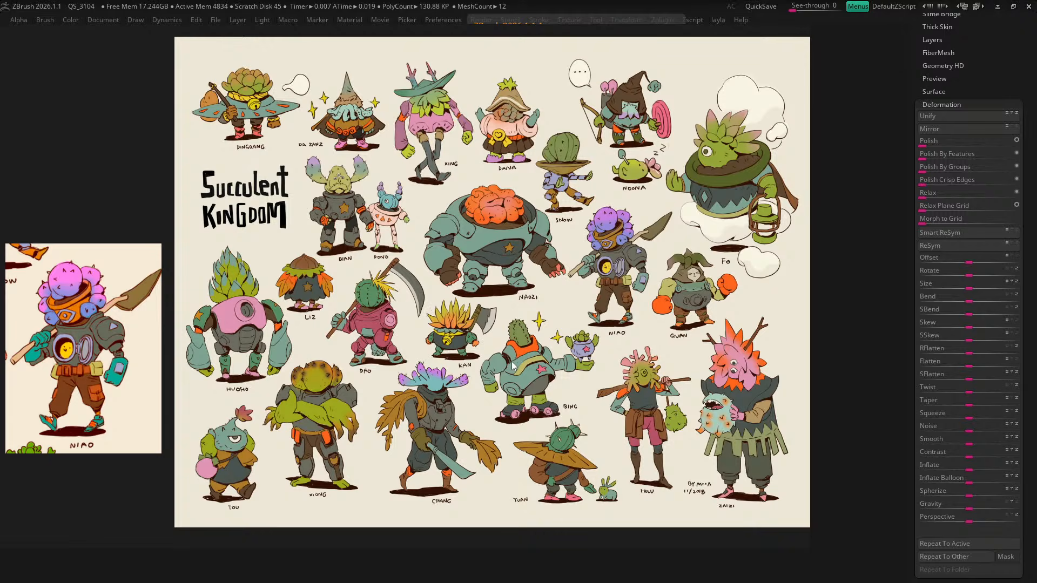
scroll(513, 357, "down", 1)
mouse_move(810, 384)
right_mouse_down()
mouse_move(819, 355)
mouse_move(846, 409)
right_mouse_up()
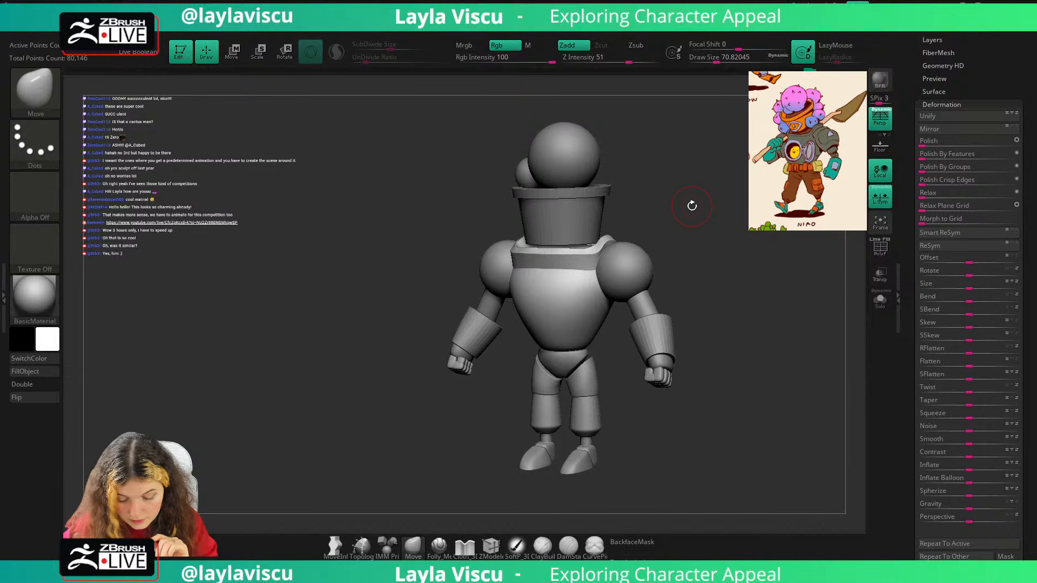
left_click_drag(957, 60, 958, 105)
left_click(948, 50)
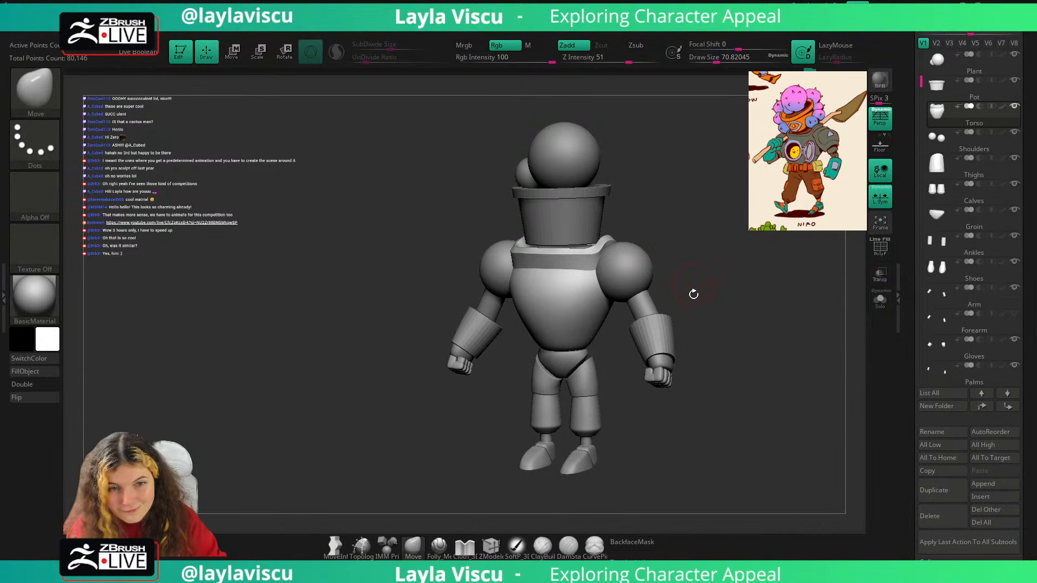
left_click_drag(713, 211, 664, 204)
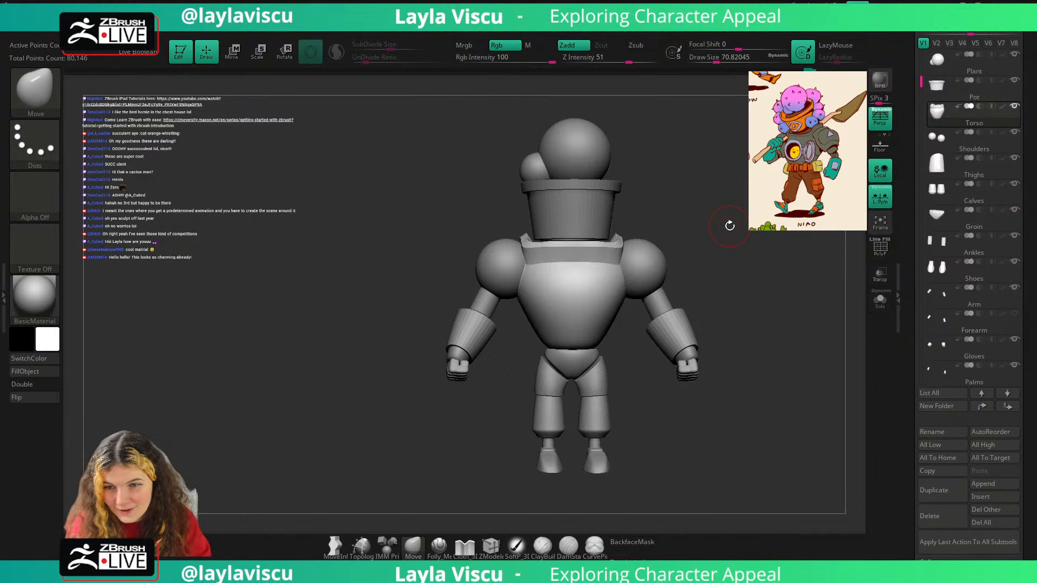
mouse_move(729, 225)
left_mouse_down()
mouse_move(731, 209)
mouse_move(720, 220)
mouse_move(738, 240)
left_mouse_up()
key("shift+z")
key("shift+z")
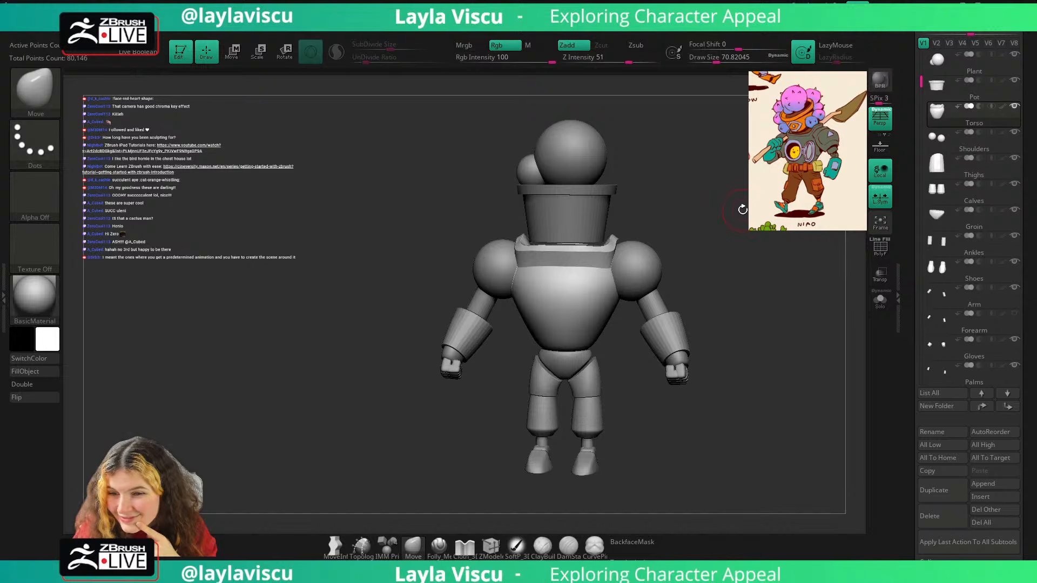
left_click_drag(740, 227, 746, 224)
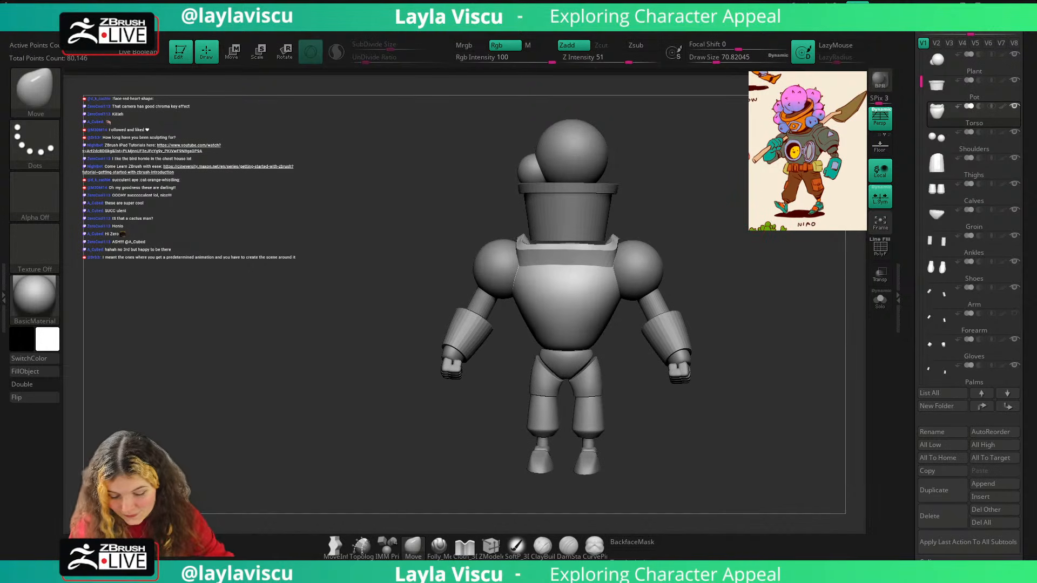
Recall the stored Custom 1 camera view of the character.
left_click_drag(1022, 95, 1020, 267)
left_click_drag(989, 85, 988, 116)
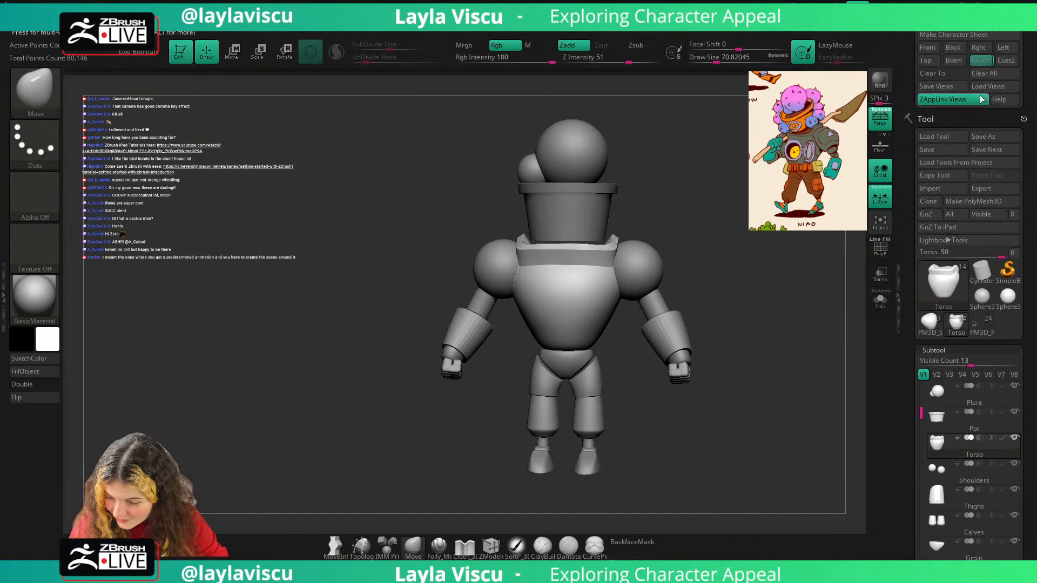
left_click(980, 60)
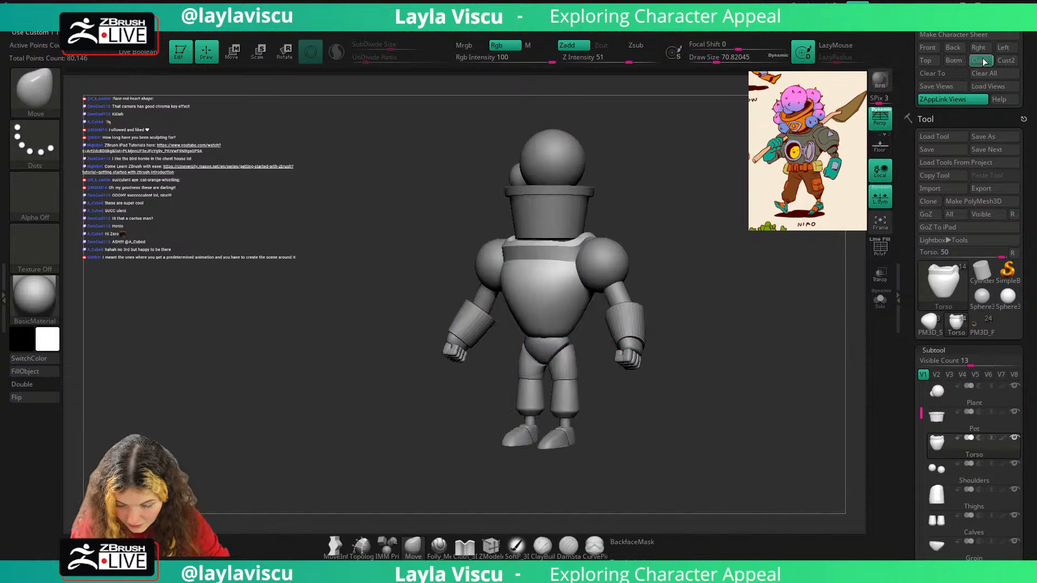
left_click(723, 215, "shift")
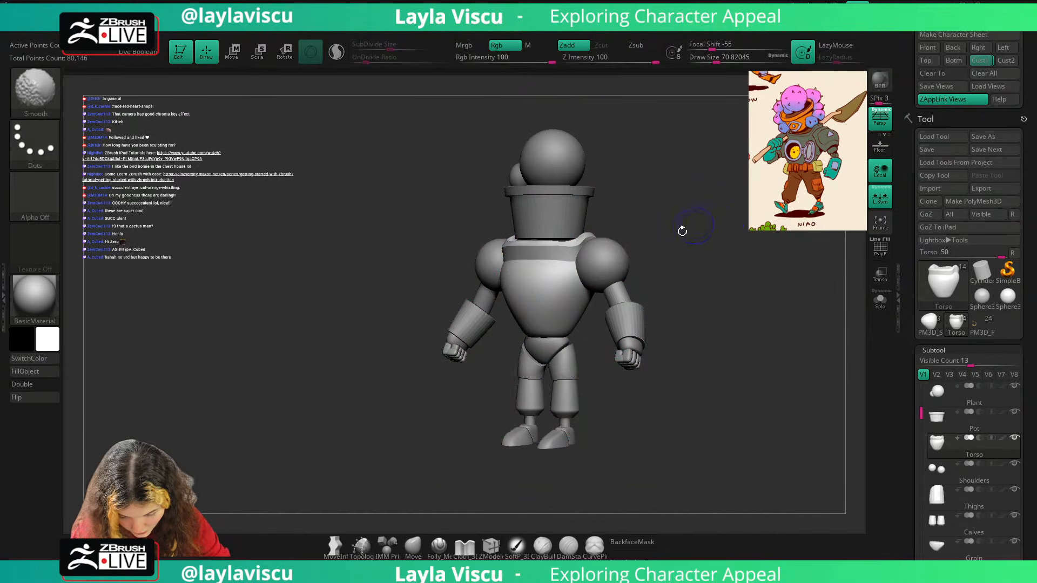
Show the torso's wireframe and make the other subtools transparent around it.
left_click_drag(683, 229, 613, 215)
right_click_drag(613, 215, 614, 252, "ctrl")
key("shift+f")
left_click(887, 281)
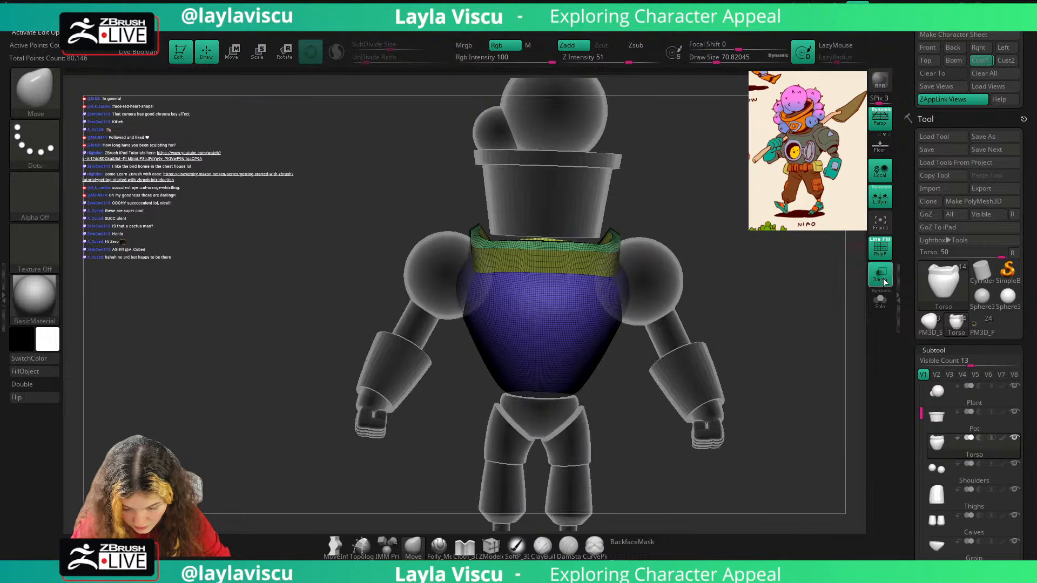
mouse_move(785, 253)
left_mouse_down()
mouse_move(776, 289)
mouse_move(757, 224)
left_mouse_up()
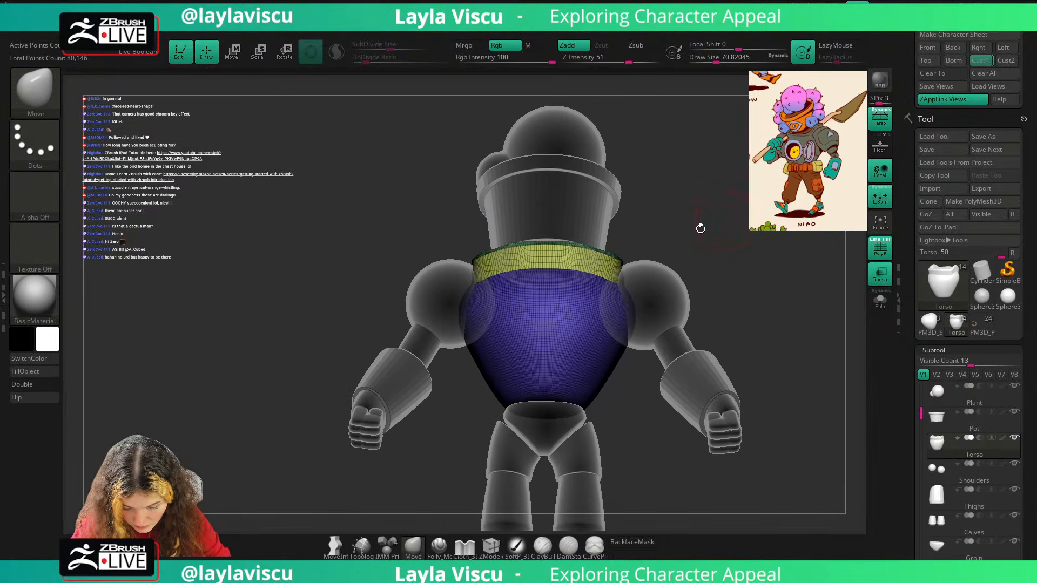
Try masking the torso's collar with the Lasso mask stroke, clear the mask, and turn off the wireframe.
left_click(34, 143)
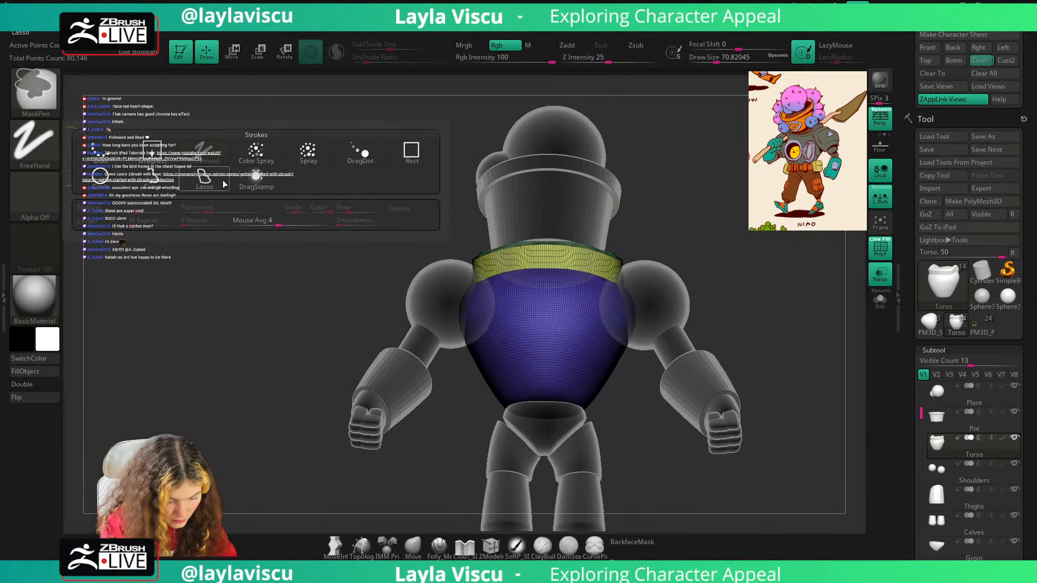
left_click(231, 165)
left_click_drag(610, 252, 492, 249, "ctrl")
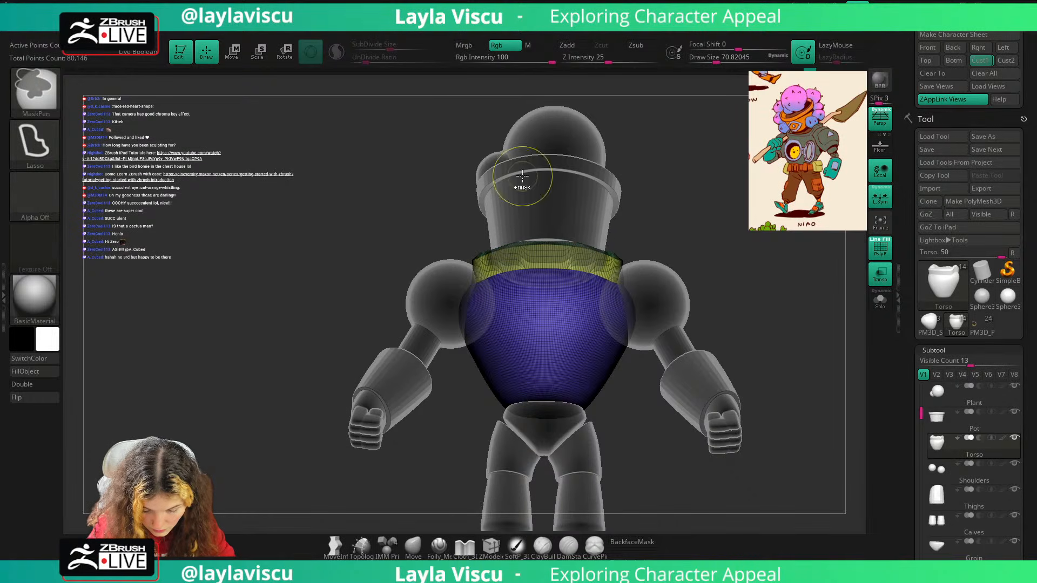
left_click(526, 178, "ctrl")
left_click(645, 198, "ctrl")
left_click_drag(656, 203, 696, 235)
key("shift+f")
ZRemesh the torso with KeepGroups enabled, SmoothGroups at 0.1839 and a target polygon count of 5.
left_click_drag(1033, 274, 1029, 162)
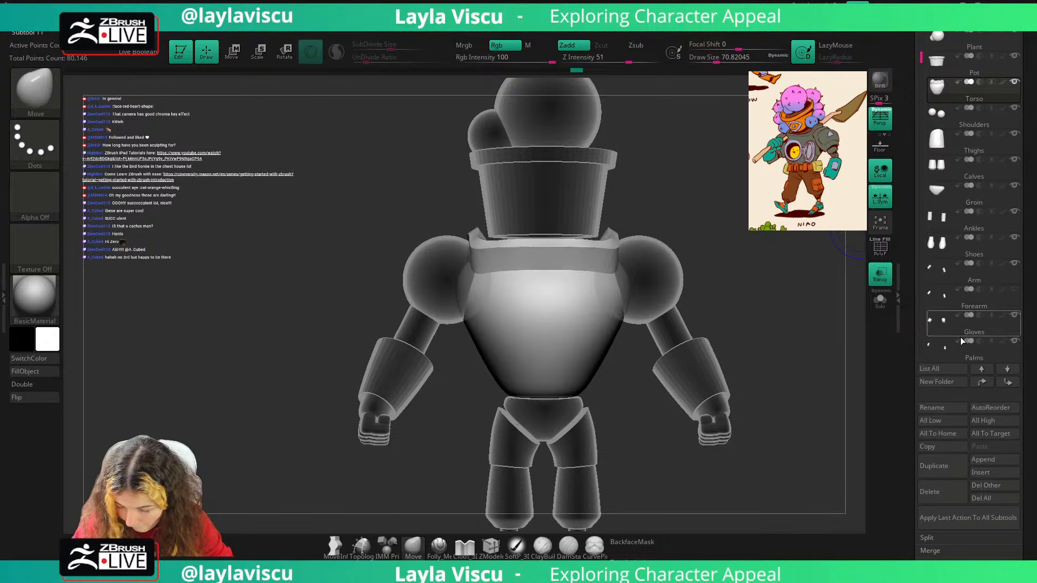
left_click_drag(1031, 427, 1031, 341)
left_click(939, 373)
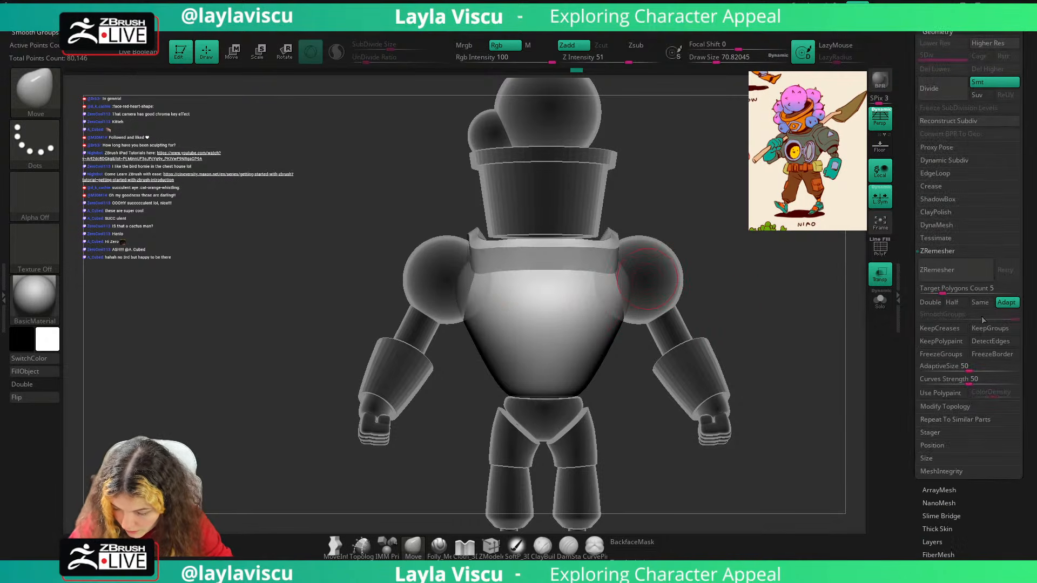
left_click(991, 328)
left_click(939, 317)
left_click(947, 275)
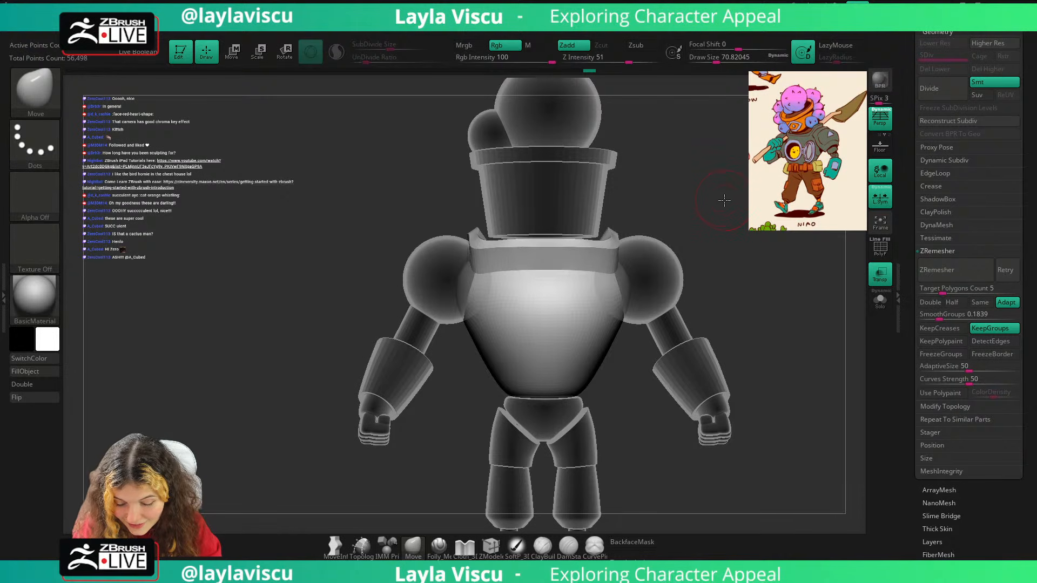
Display the remeshed torso's wireframe and isolate it to examine the topology.
left_click_drag(724, 200, 852, 243)
key("shift+f")
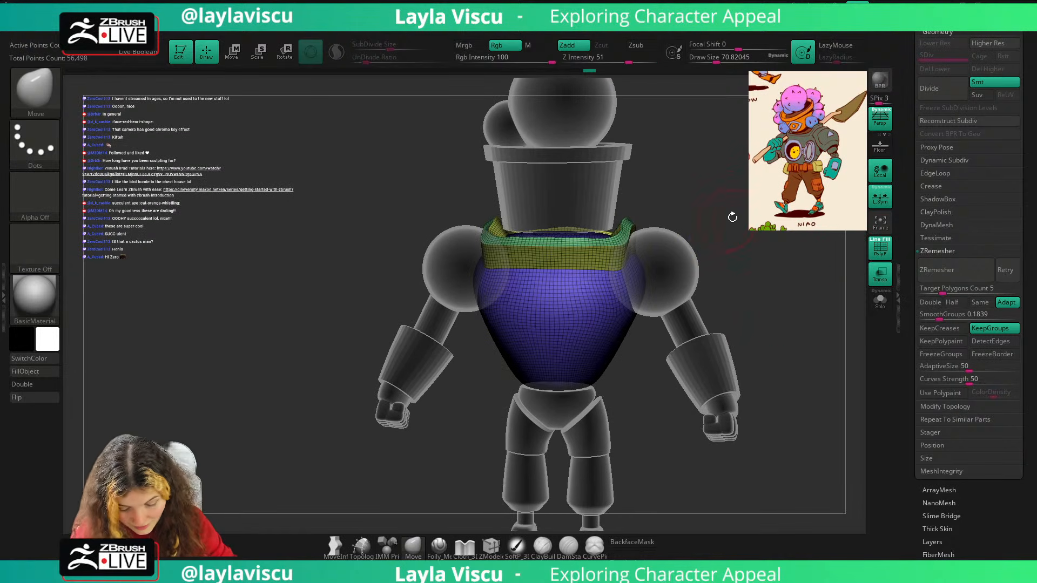
left_click(880, 300)
left_click_drag(751, 270, 717, 265)
right_click_drag(717, 265, 740, 273, "ctrl")
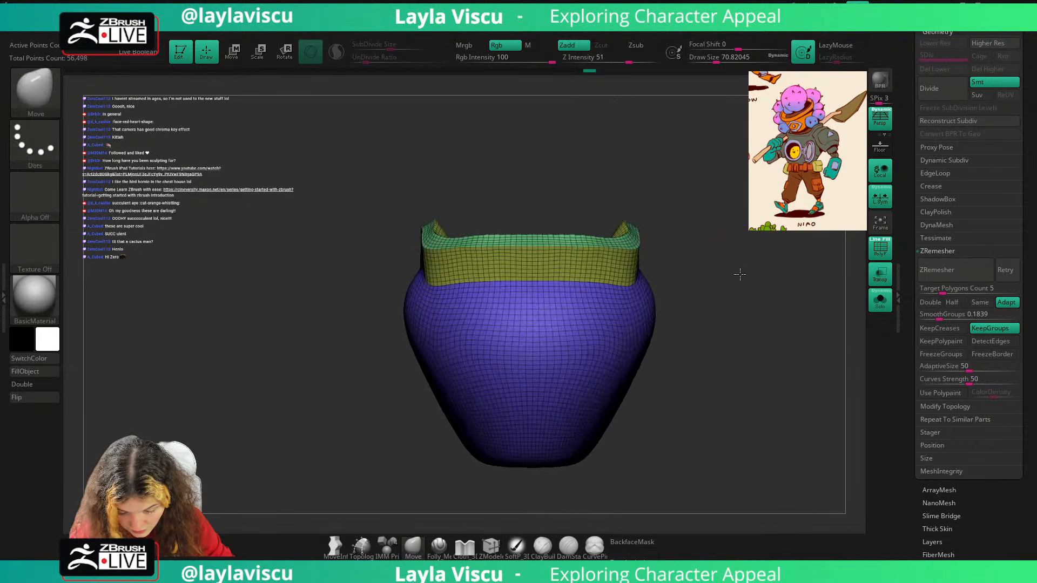
left_click_drag(740, 273, 778, 269)
Lower the target polygon count to 0.18249 and ZRemesh the torso again.
left_click_drag(943, 291, 924, 292)
left_click(924, 280)
left_click(938, 267)
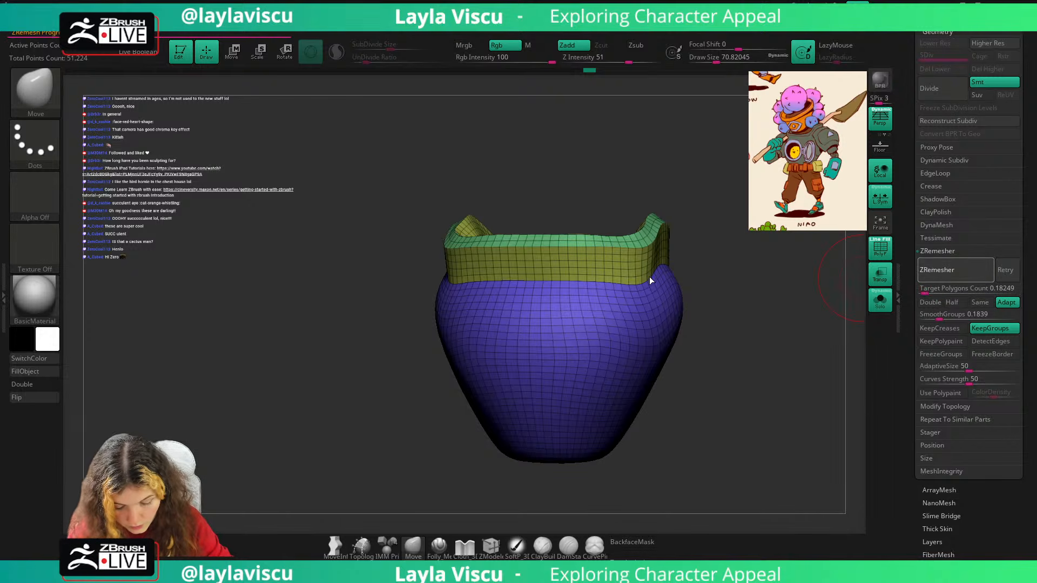
Bring back the full character and turn off the torso's wireframe and the transparency of the other subtools.
right_click_drag(705, 268, 807, 242, "ctrl")
left_click(881, 299)
right_click_drag(806, 306, 795, 328)
key("shift+f")
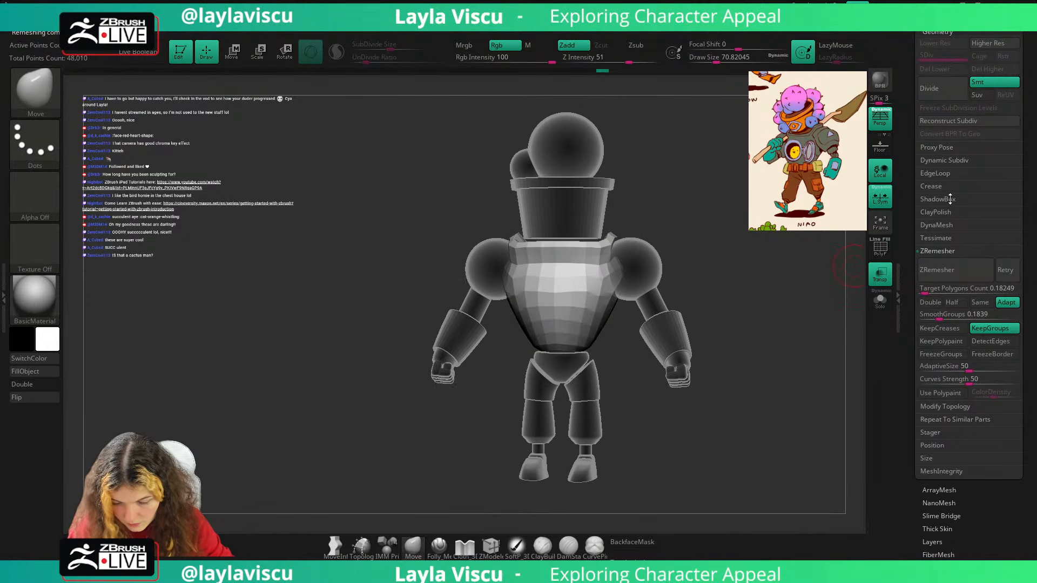
left_click(881, 274)
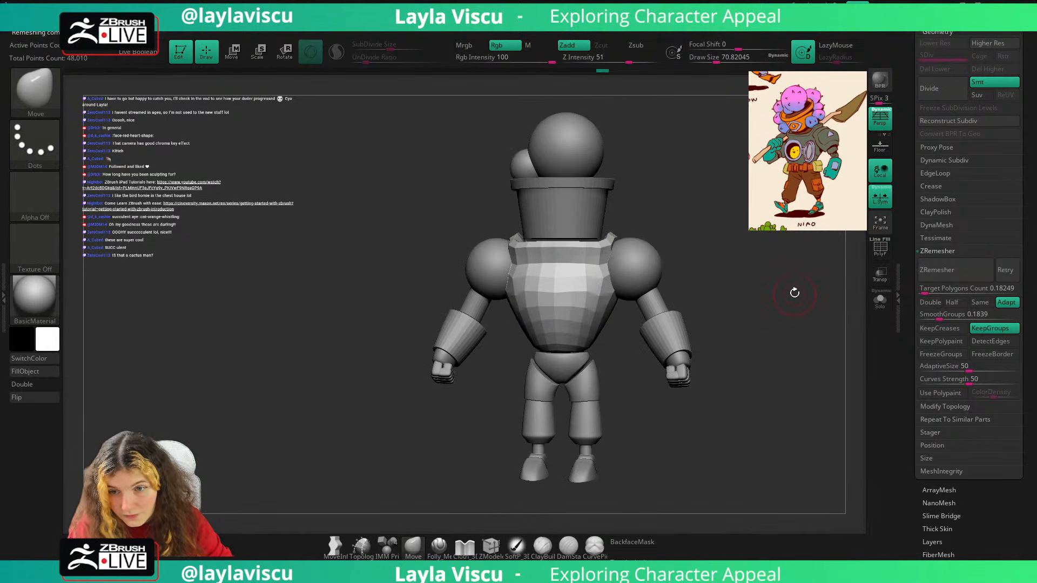
right_click_drag(784, 267, 799, 277, "alt")
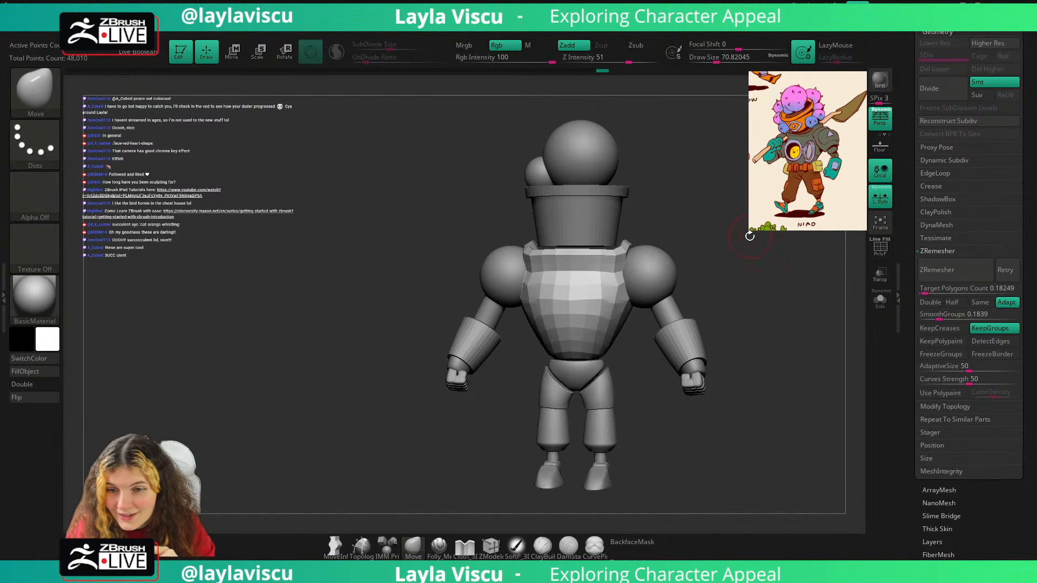
Recall the saved Cust1 view to compare the character's proportions against the reference overlay.
mouse_move(751, 259)
left_mouse_down()
mouse_move(782, 262)
mouse_move(767, 289)
left_mouse_up()
key("shift+f")
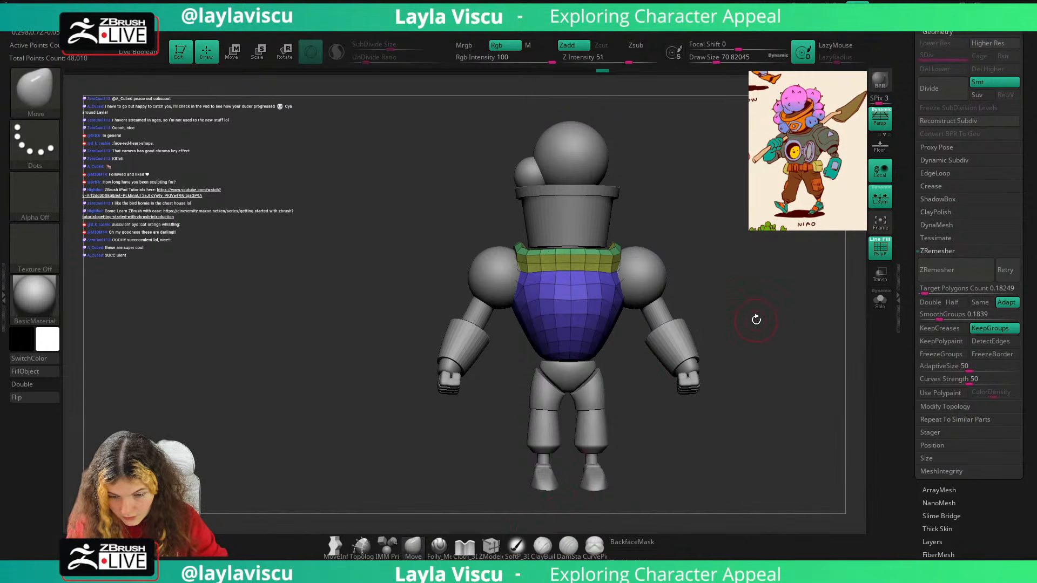
scroll(984, 108, "up", 10)
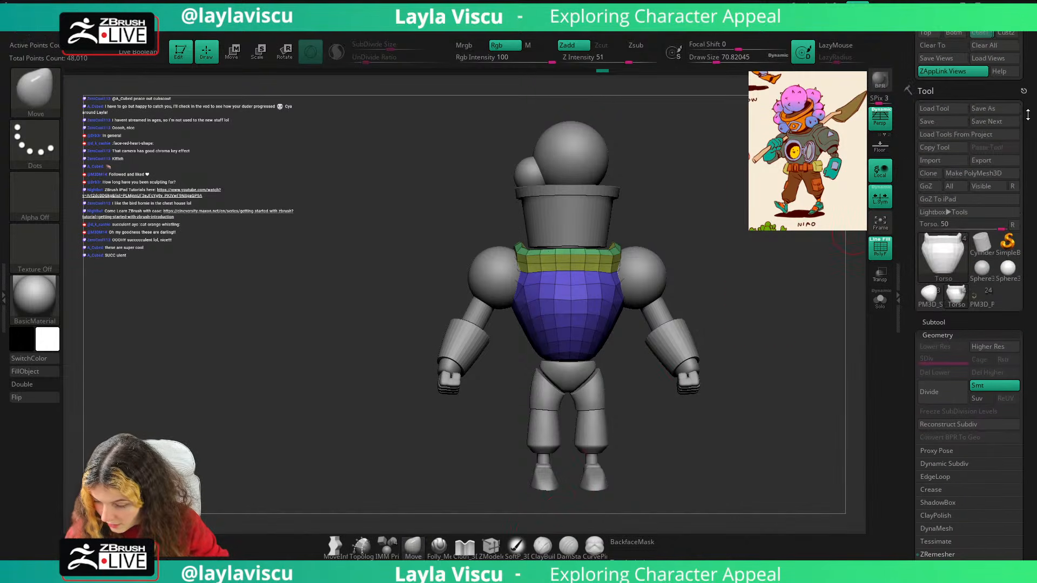
left_click(981, 104)
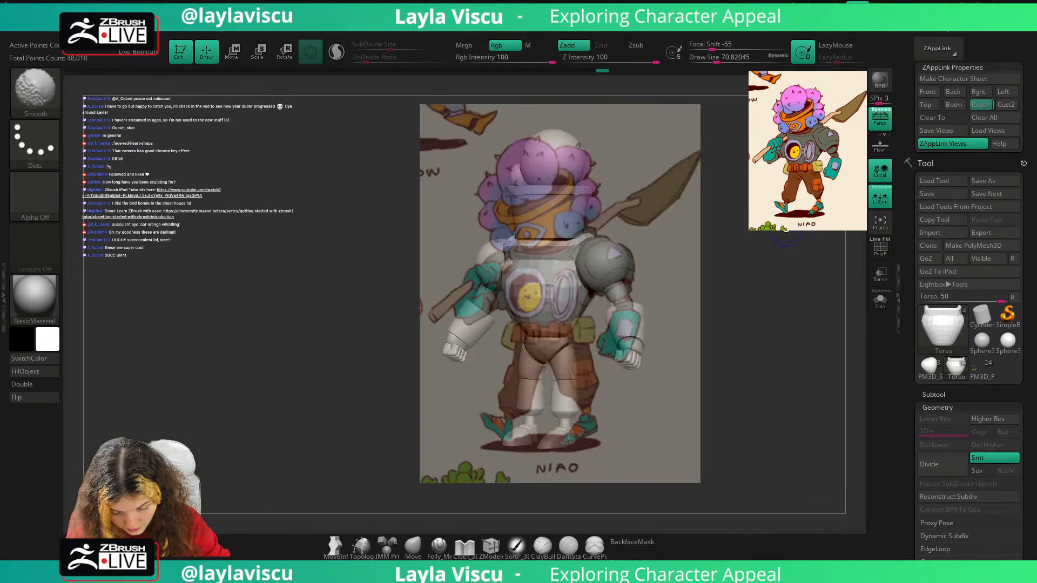
left_click_drag(786, 231, 775, 250, "shift")
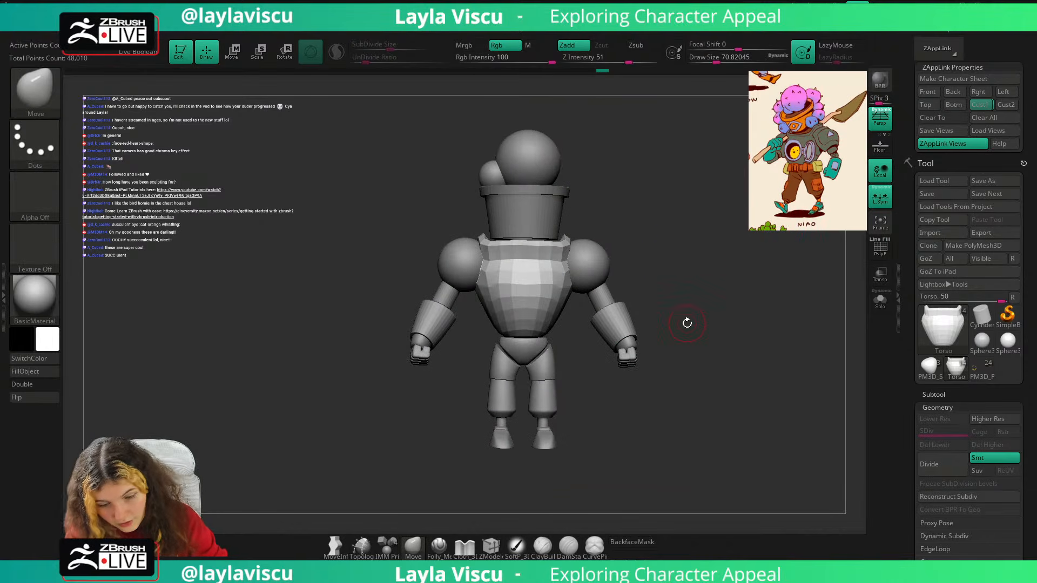
Display the torso's polygroup wireframe and isolate the torso to work on its collar.
key("shift+f")
left_click(882, 298)
right_click_drag(538, 246, 582, 284, "ctrl")
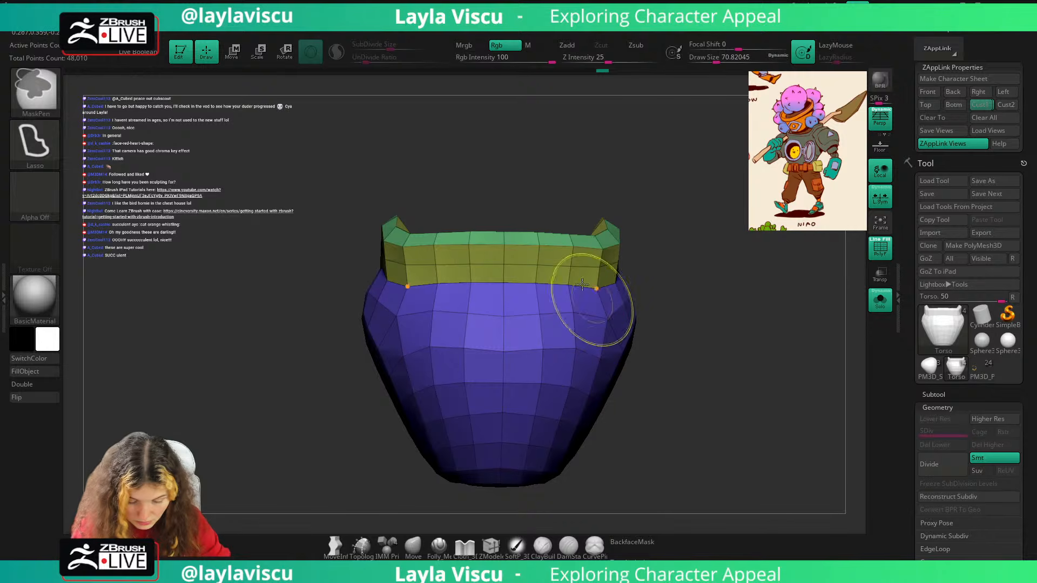
Set the ZModeler edge action to Mask and mask edges along the front of the collar's top rim.
key("b")
key("z")
key("m")
key("space")
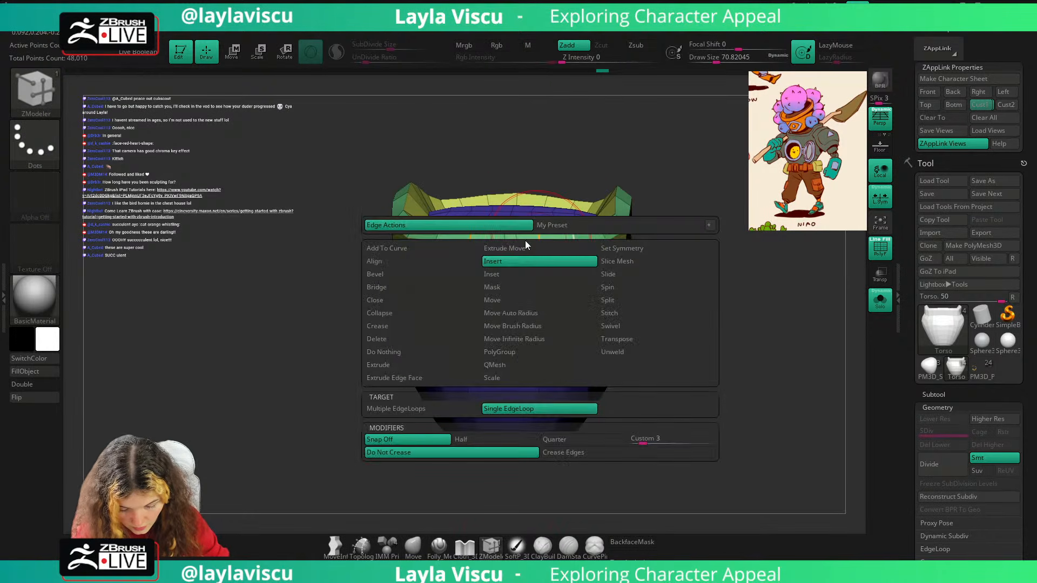
left_click(513, 301)
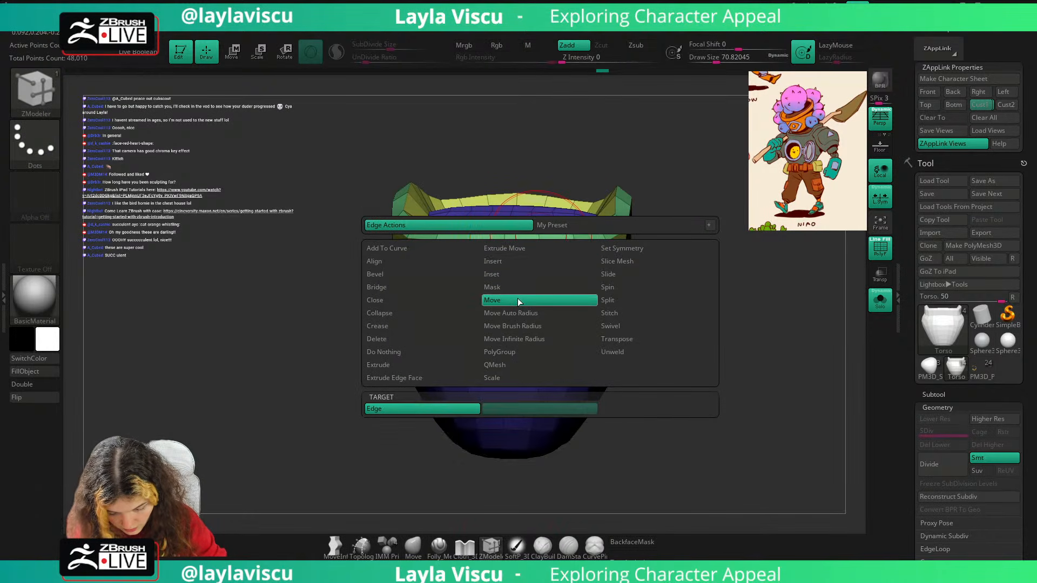
left_click(514, 287)
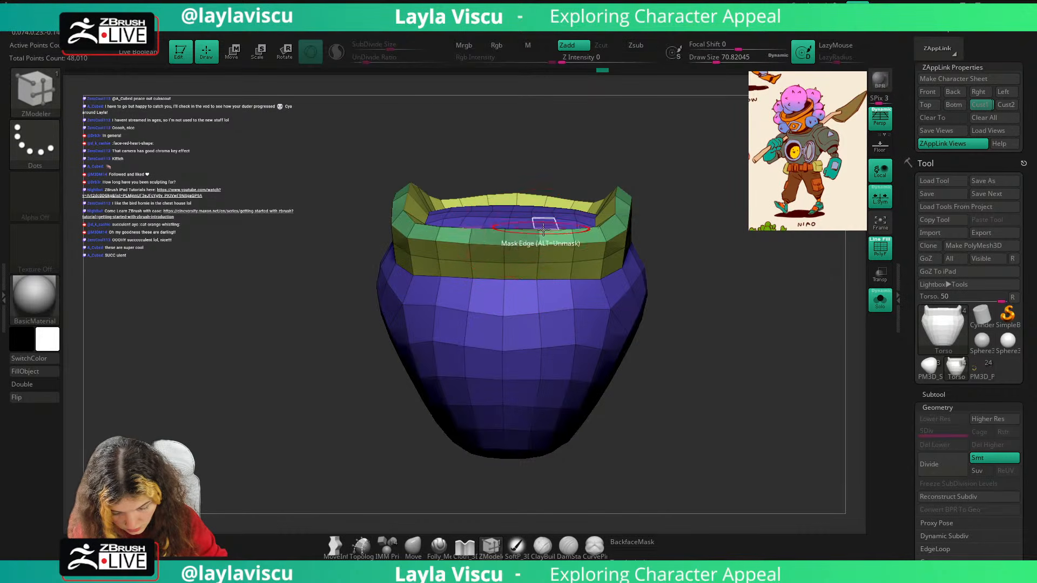
left_click(540, 236)
left_click(574, 237)
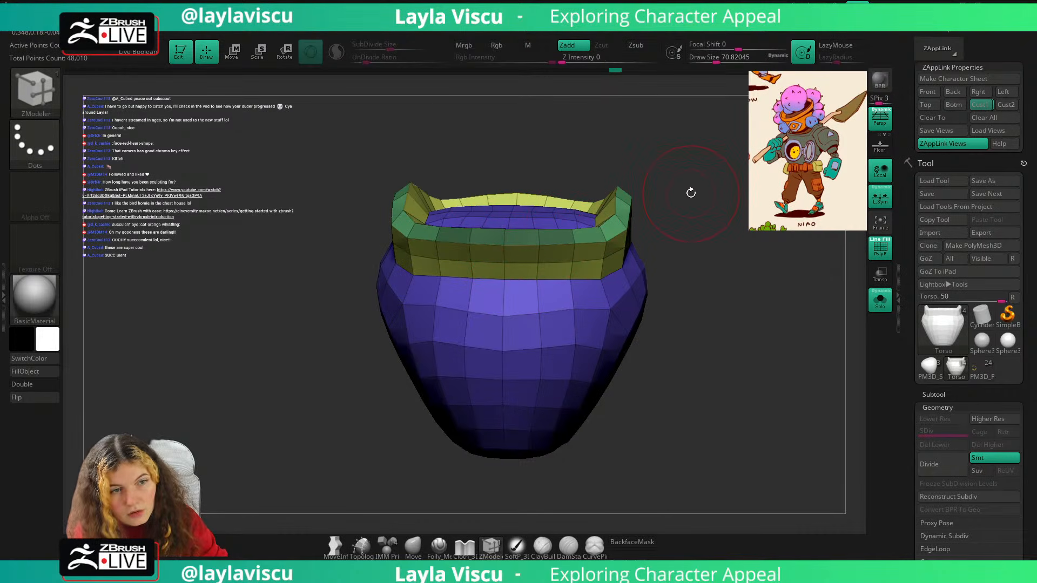
Lower the collar's unmasked top edge slightly with the gizmo and check the torso against the reference overlay from the saved custom view.
key("shift+z")
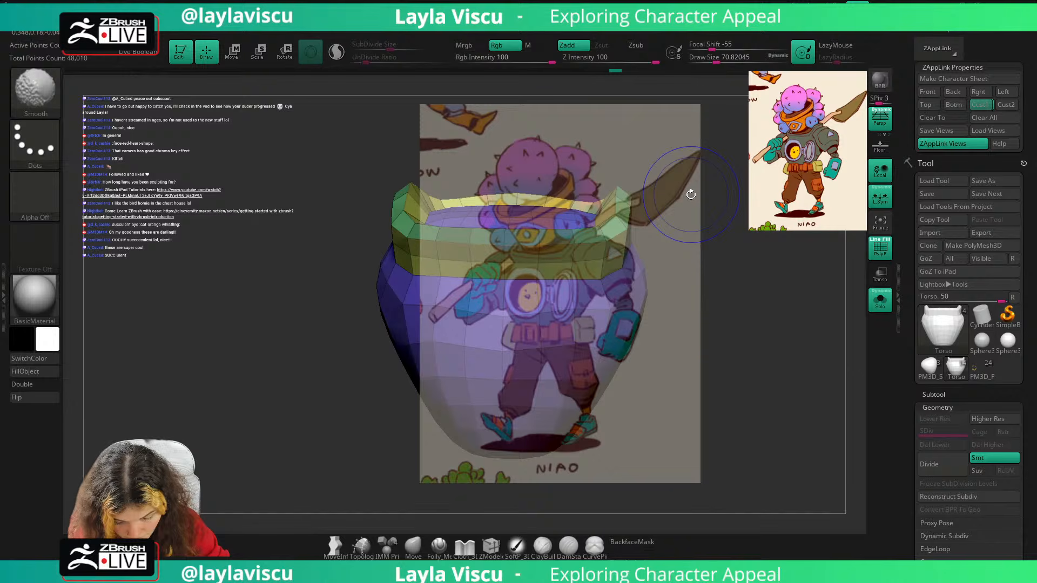
key("shift+z")
left_click_drag(690, 195, 665, 199)
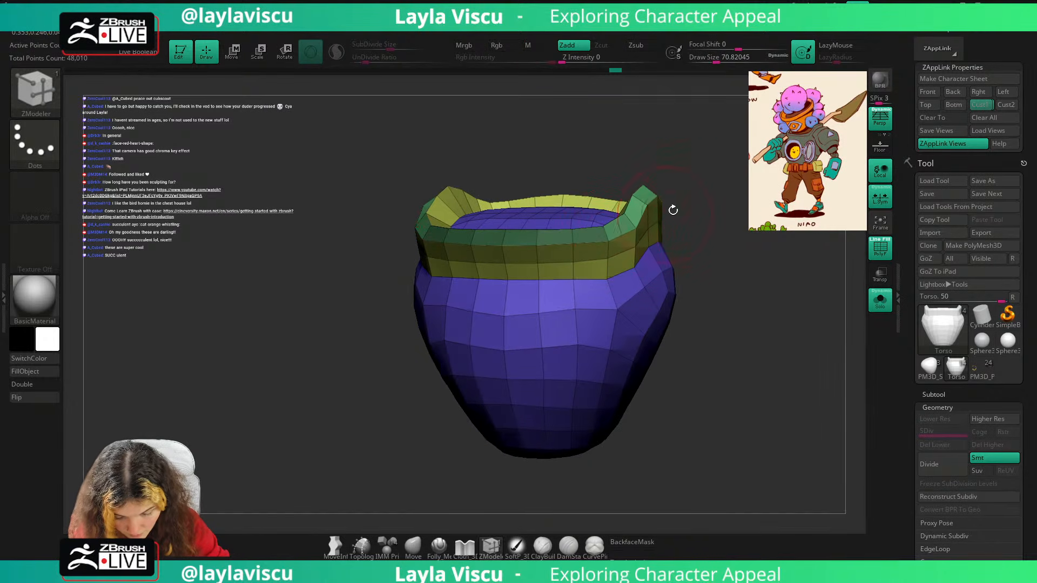
key("w")
key("ctrl+i")
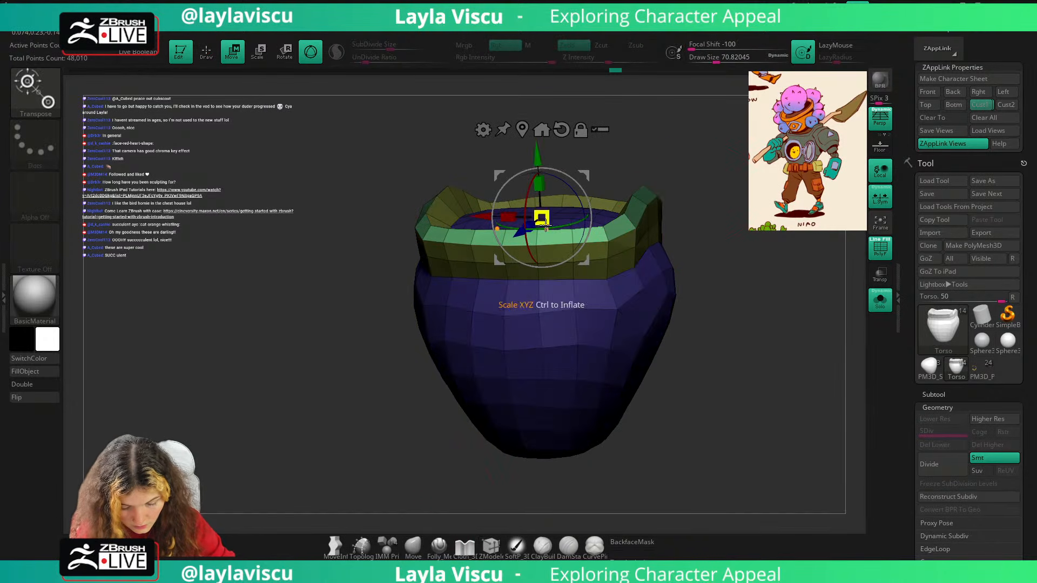
left_click_drag(538, 157, 538, 165)
left_click(413, 545)
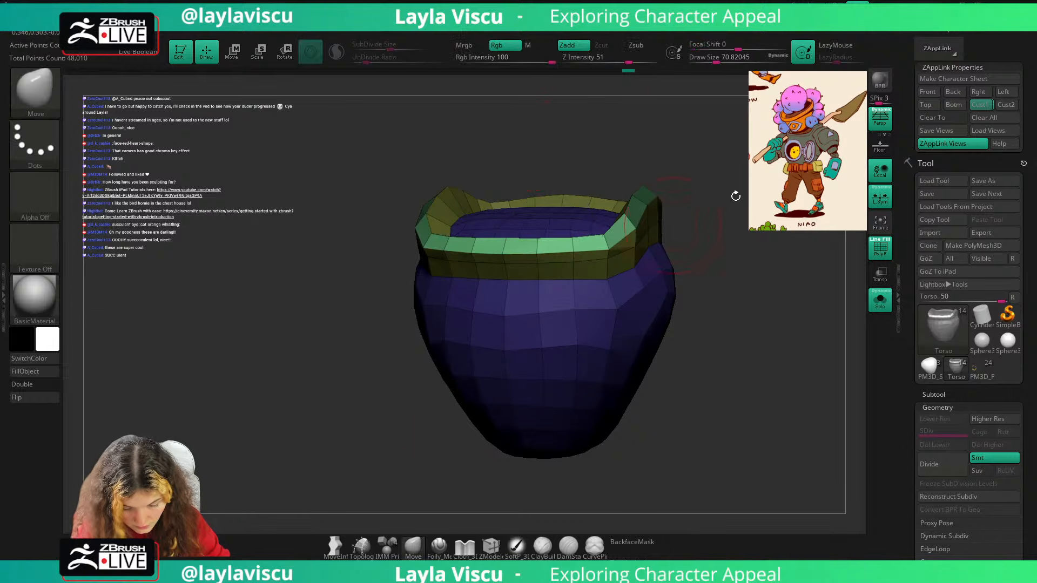
left_click(981, 105)
key("shift+z")
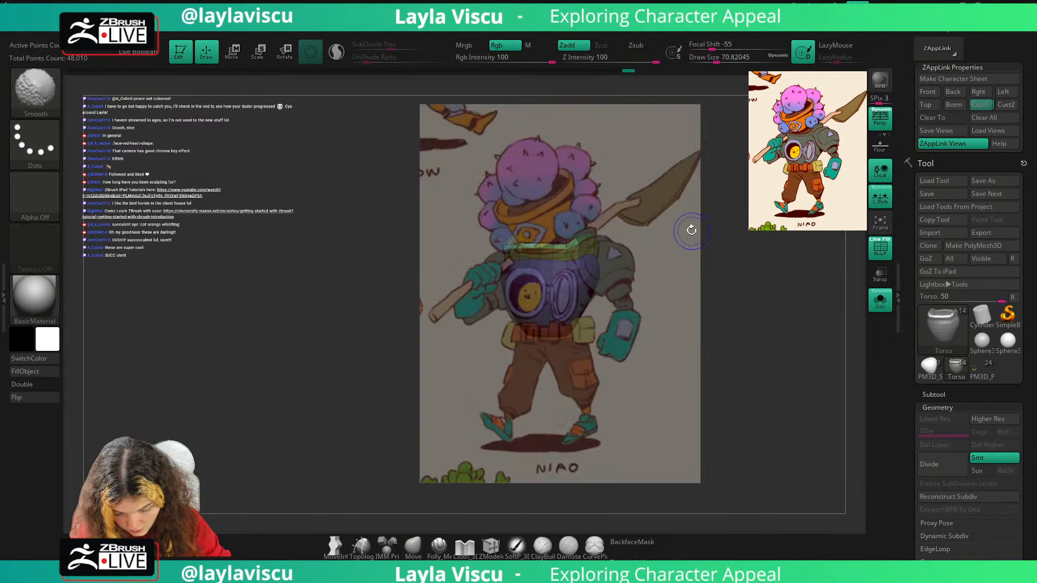
key("shift+z")
Isolate the collar, mask the torso body outside it, and raise the collar slightly with the Move brush at draw size 234.
left_click(569, 248, "ctrl+shift")
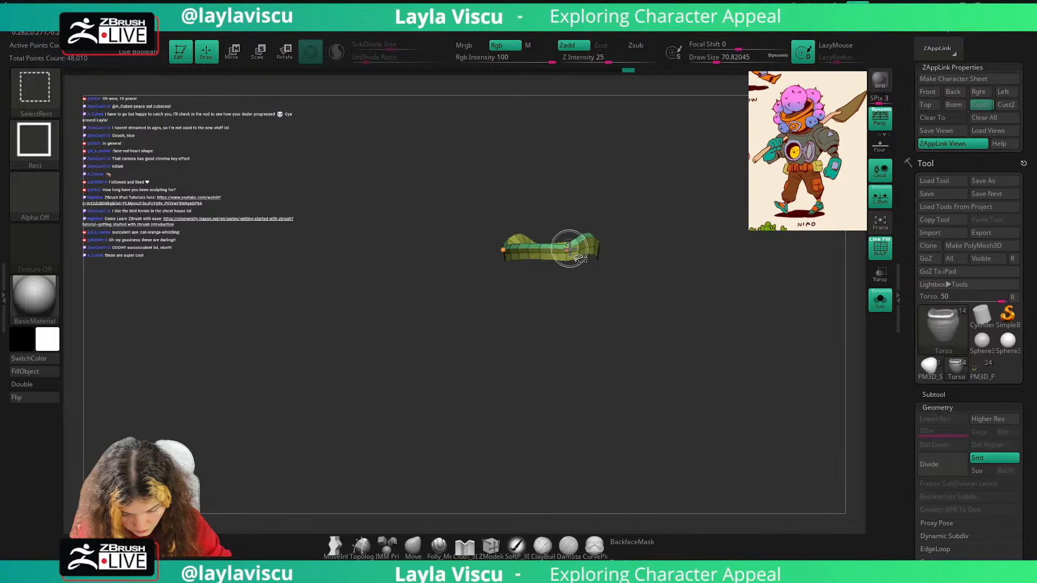
mouse_move(613, 199)
left_mouse_down()
mouse_move(632, 239)
mouse_move(627, 216)
mouse_move(613, 207)
mouse_move(575, 215)
mouse_move(539, 270)
mouse_move(495, 238)
left_mouse_up()
mouse_move(532, 187)
left_mouse_down()
mouse_move(573, 233)
mouse_move(624, 241)
mouse_move(631, 256)
left_mouse_up()
mouse_move(640, 176)
left_mouse_down("ctrl")
mouse_move(563, 282)
mouse_move(573, 210)
mouse_move(645, 164)
mouse_move(638, 150)
left_mouse_up("ctrl")
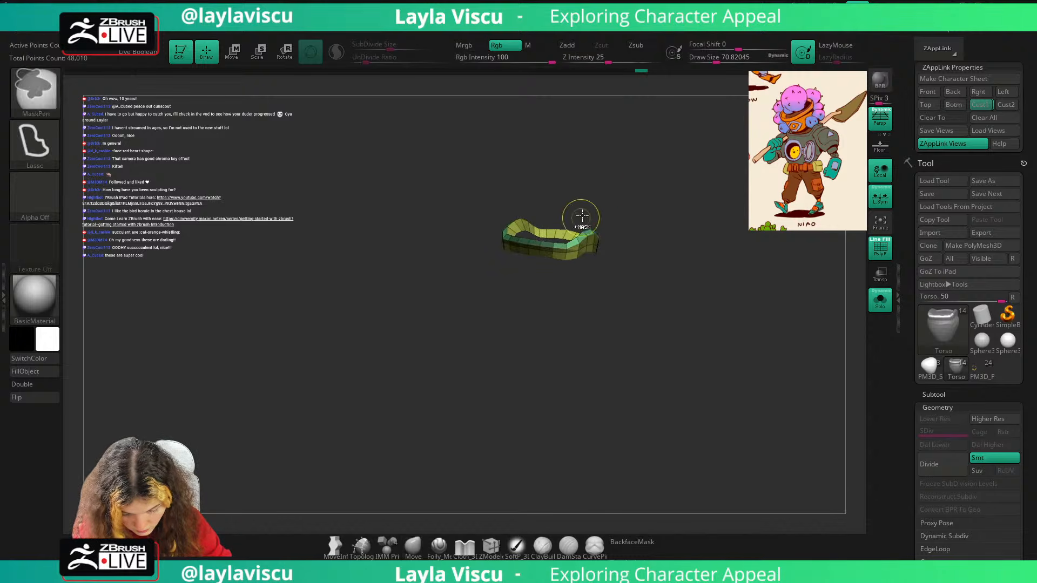
key("s")
left_click(554, 243)
left_click(584, 194, "ctrl+shift")
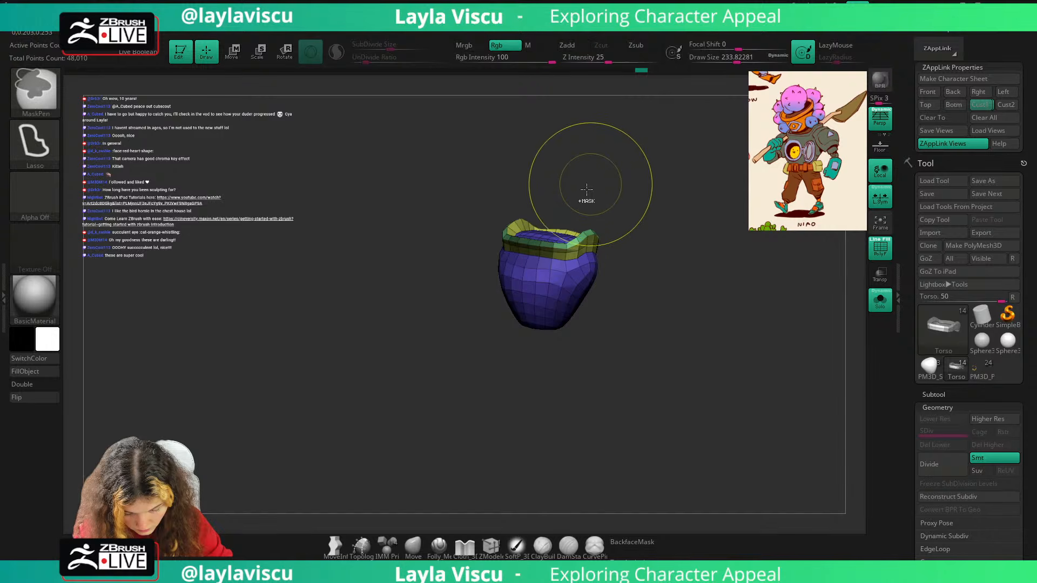
left_click(587, 189, "ctrl")
left_click_drag(542, 247, 544, 234)
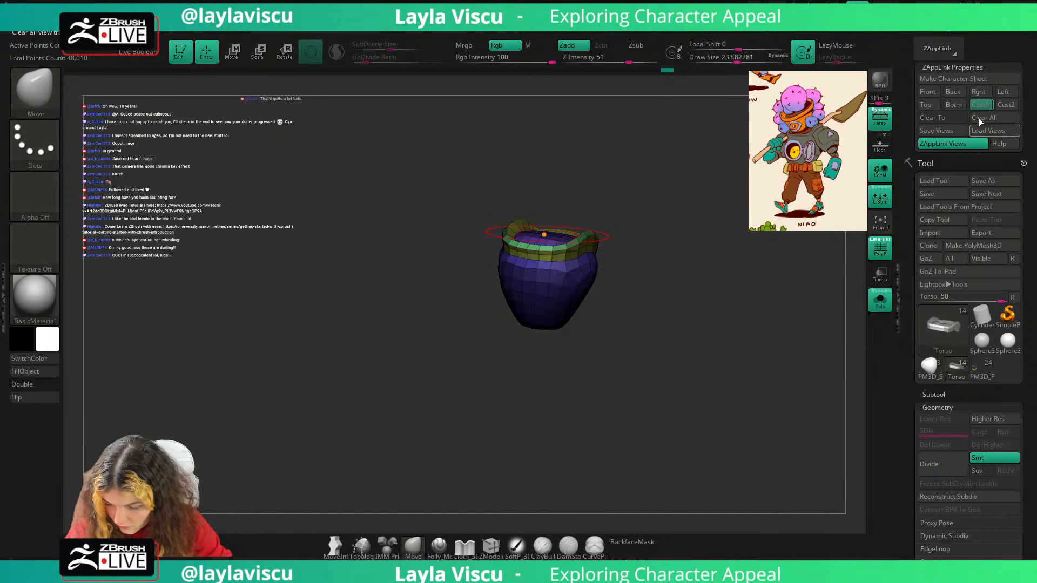
Reshape the collar's front corner against the reference overlay with the Move brush, reducing its draw size from about 136 to 101.
left_click(980, 106)
key("shift+f")
key("shift+z")
key("s")
left_click(545, 243)
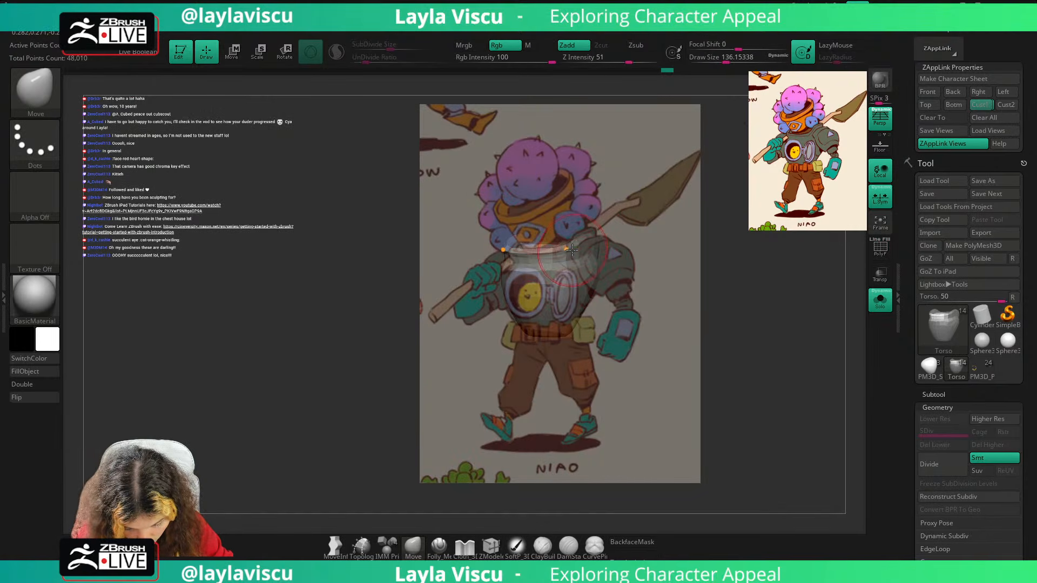
key("s")
left_click(567, 251)
left_click_drag(569, 250, 566, 256)
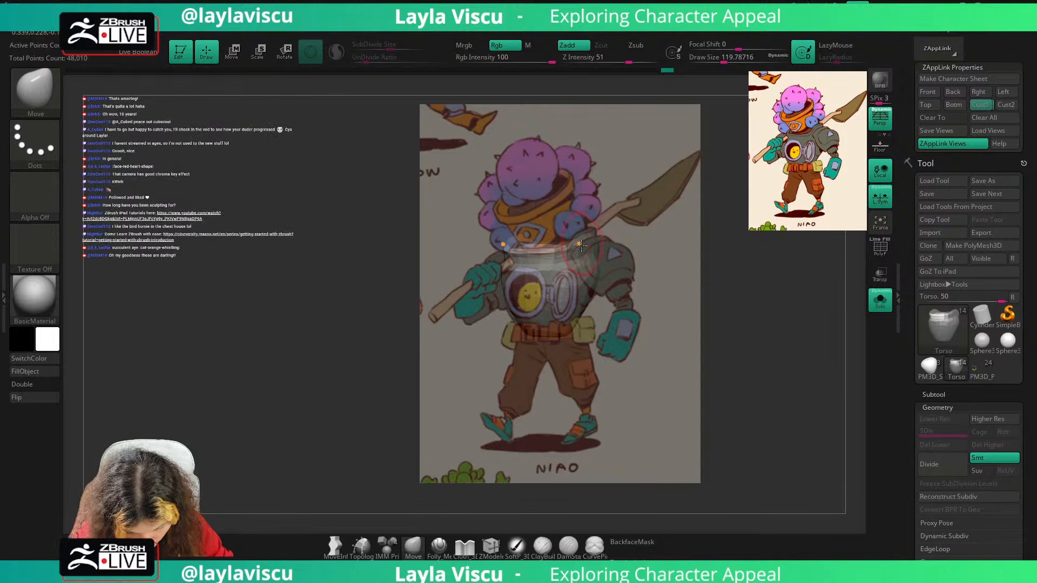
key("s")
left_click_drag(581, 247, 556, 251)
key("s")
key("s")
key("shift+f")
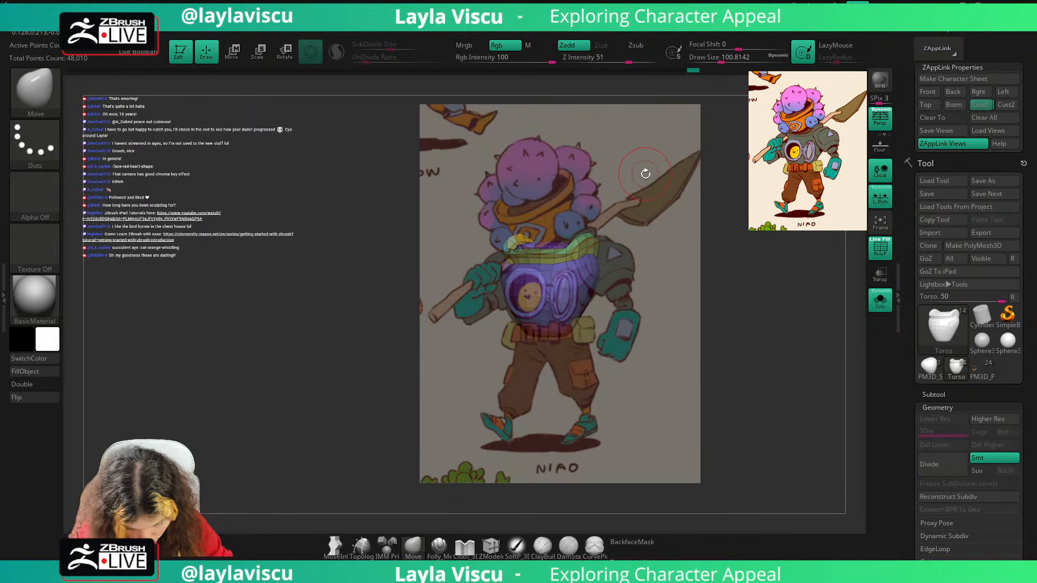
Refine the collar up close with a smaller Move brush, bringing its draw size down to 28.75.
left_click_drag(644, 172, 648, 185)
right_click_drag(571, 254, 573, 270, "ctrl")
key("s")
left_click_drag(543, 252, 538, 252)
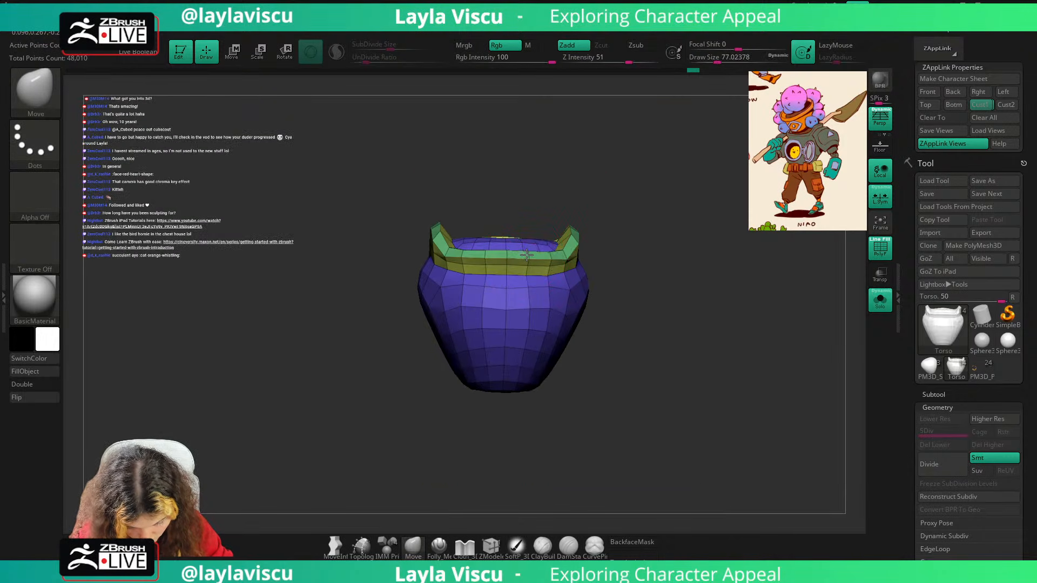
mouse_move(595, 225)
left_mouse_down()
mouse_move(622, 217)
mouse_move(614, 213)
left_mouse_up()
right_click_drag(674, 200, 648, 172, "ctrl")
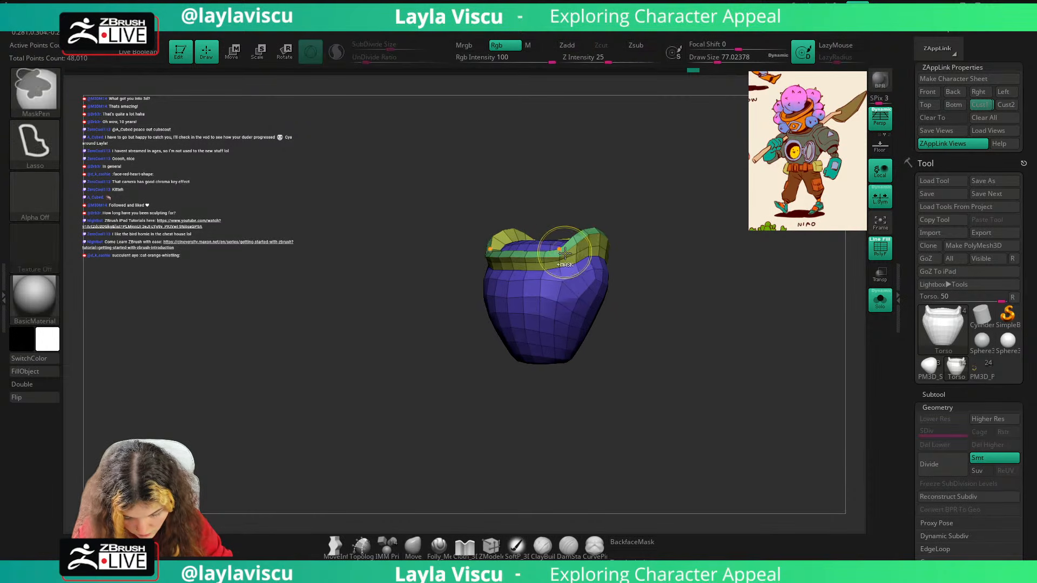
right_click_drag(565, 249, 569, 276, "ctrl")
key("s")
left_click_drag(569, 276, 563, 276)
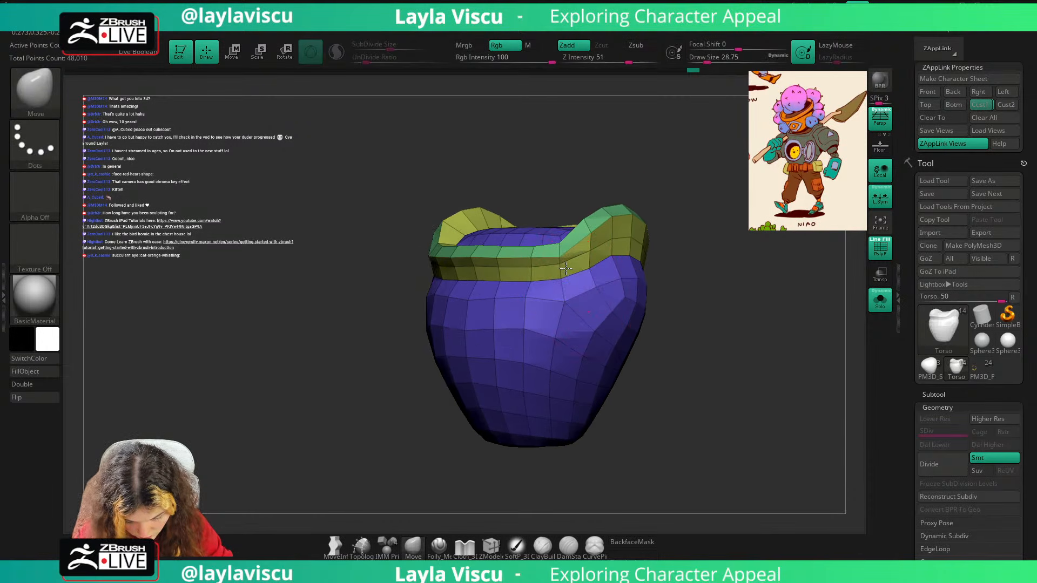
Hide the polyframe, show the whole character from the saved custom view, and compare it with the reference overlay.
key("shift+f")
left_click(980, 106)
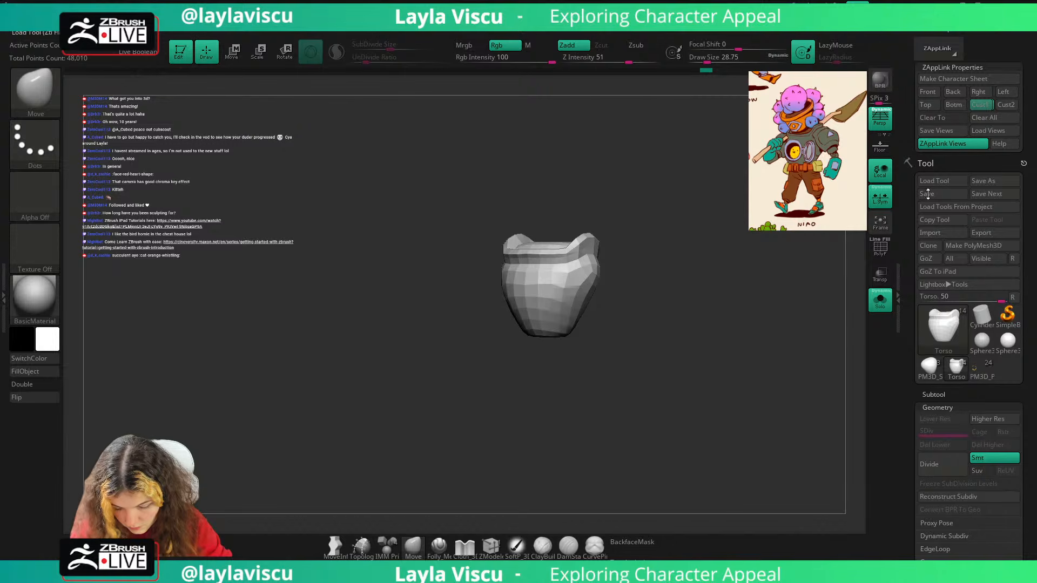
left_click(880, 301)
key("shift+z")
key("shift+z")
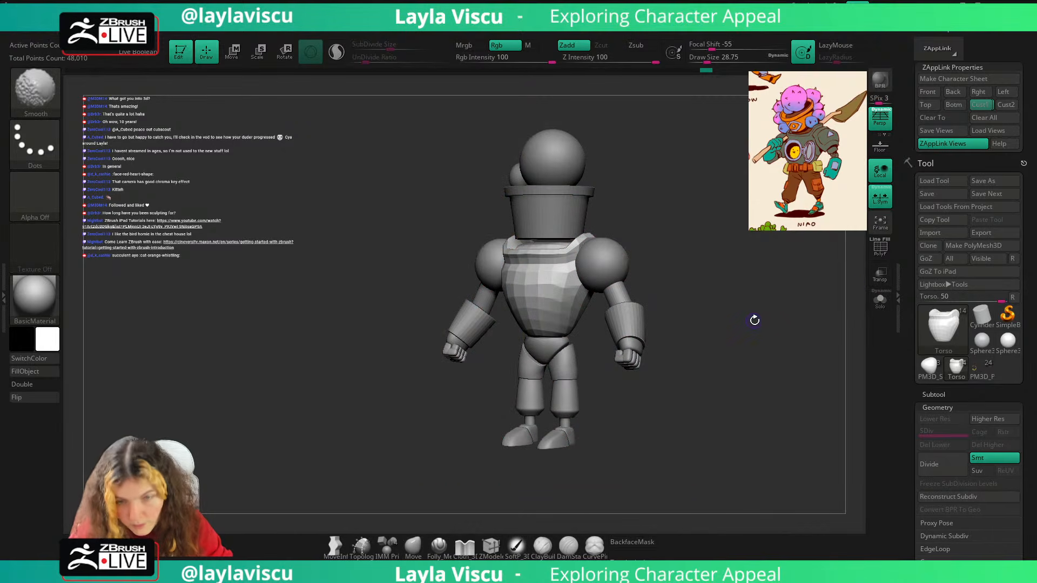
key("b")
key("m")
key("v")
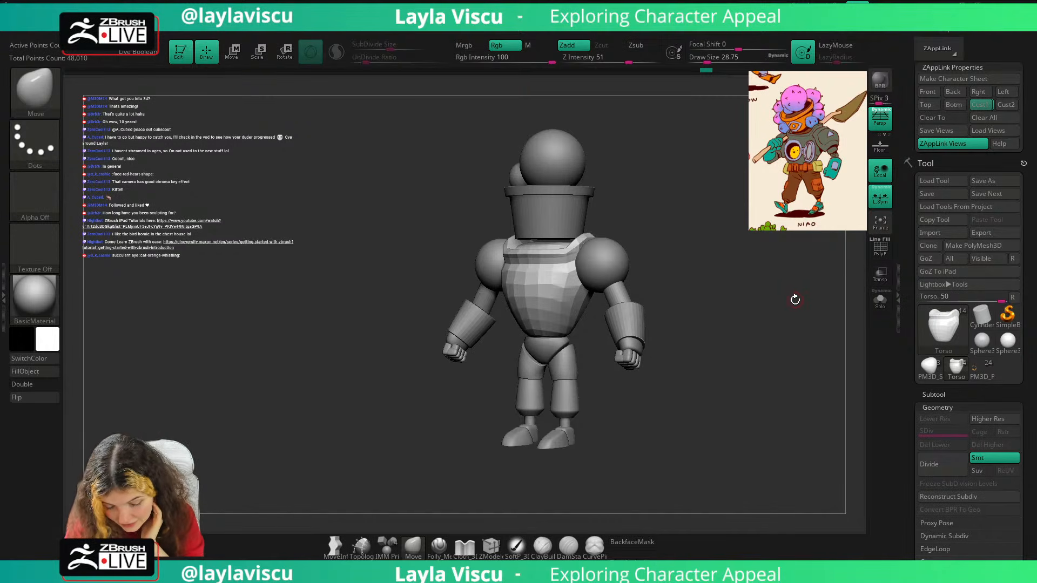
key("shift+z")
key("shift+z")
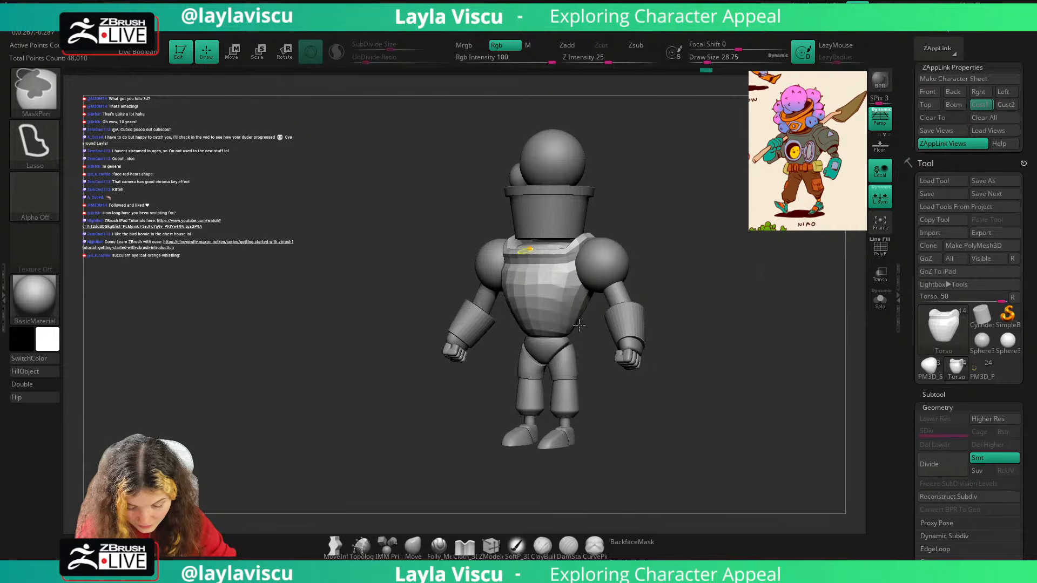
Adjust the collar's front band and raised corners with the Move brush, using draw sizes of about 41 and 65.
right_click_drag(530, 250, 524, 270, "ctrl")
key("s")
left_click_drag(524, 270, 527, 270)
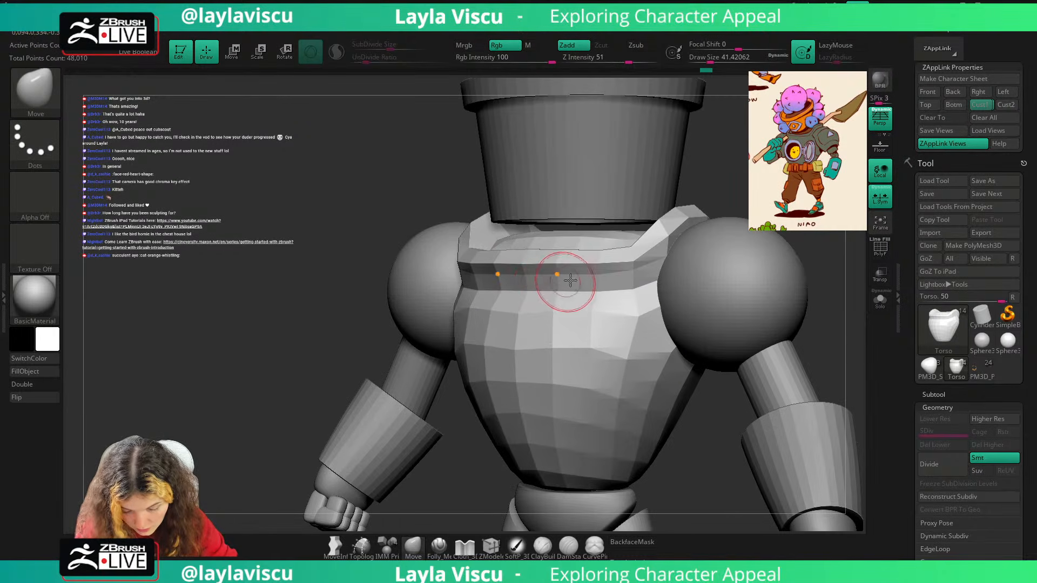
right_click_drag(618, 247, 664, 281, "ctrl")
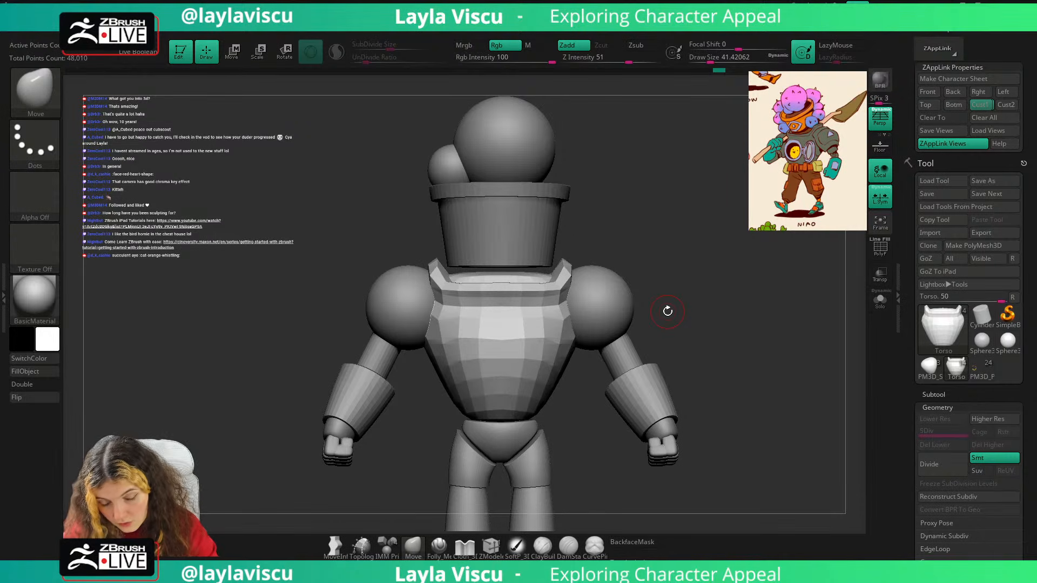
right_click_drag(555, 281, 588, 312, "ctrl")
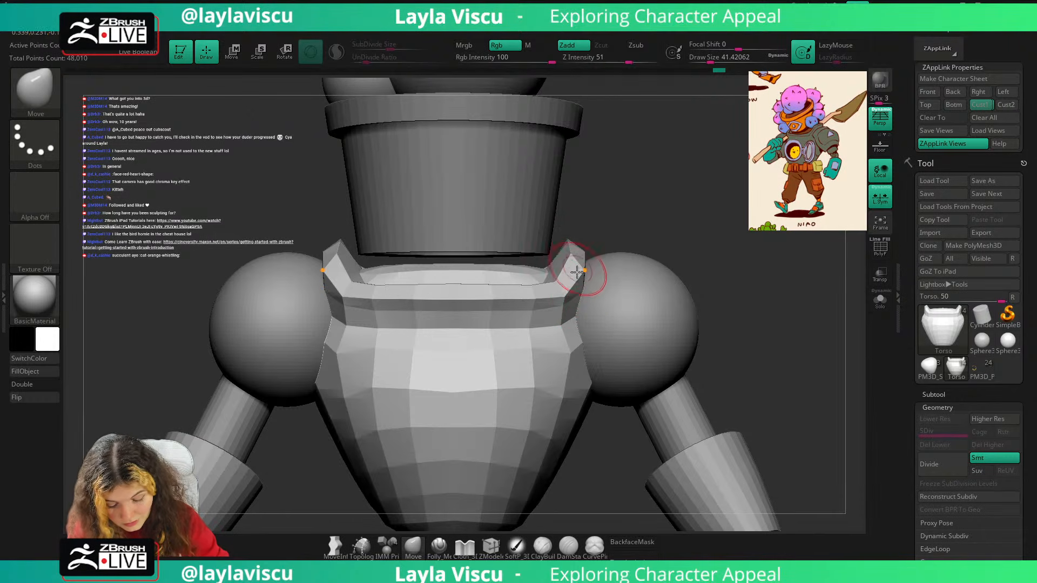
key("s")
left_click_drag(555, 284, 561, 284)
mouse_move(565, 294)
right_mouse_down()
mouse_move(637, 201)
mouse_move(622, 212)
mouse_move(734, 189)
right_mouse_up()
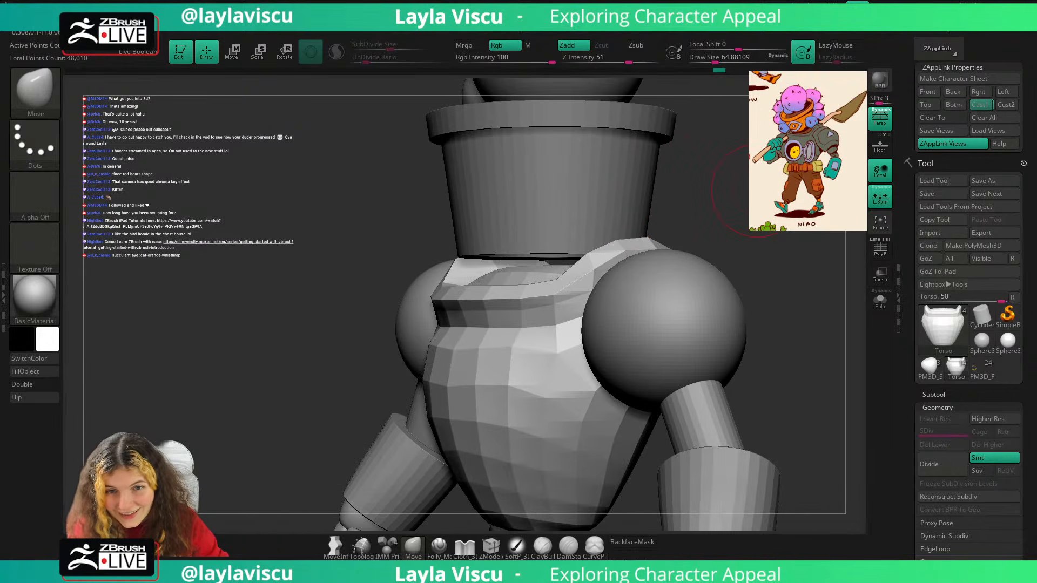
Adjust the reference overlay with the SpotLight dial and compare the full character against it from the saved custom view.
left_click(982, 105)
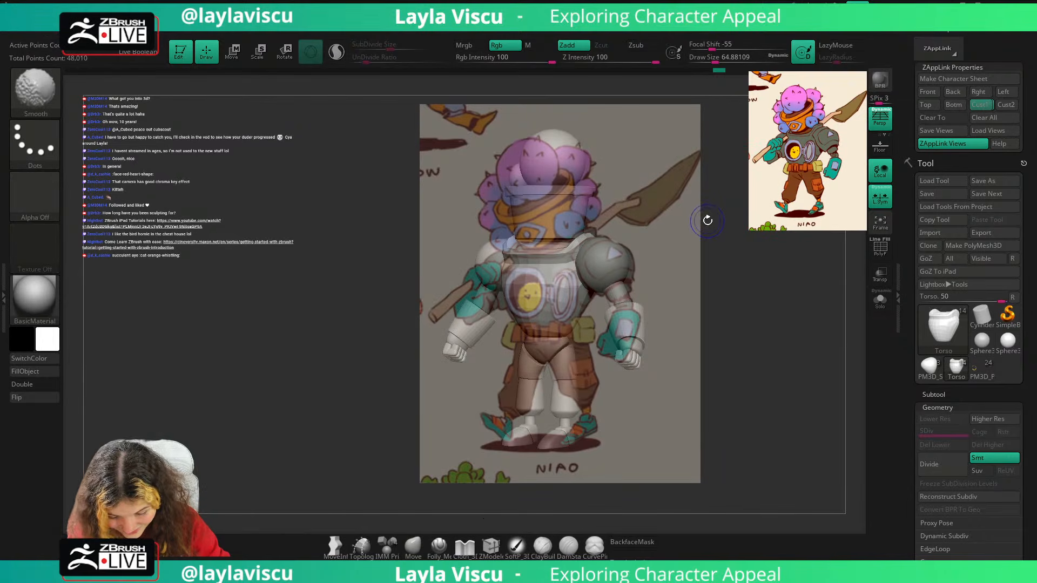
key("w")
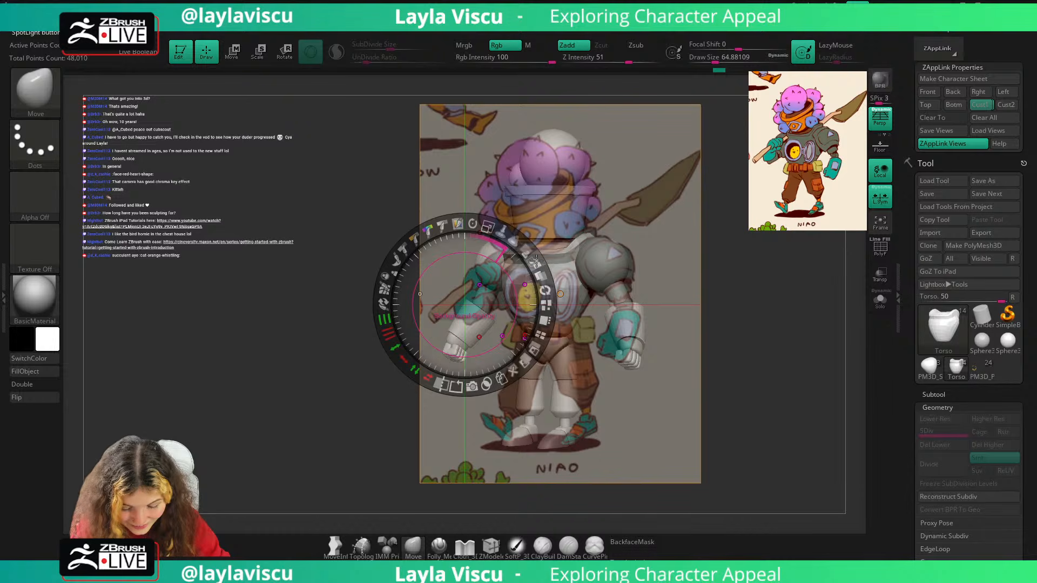
left_click_drag(528, 252, 554, 313)
key("z")
key("shift+z")
key("shift+z")
key("shift+z")
key("shift+z")
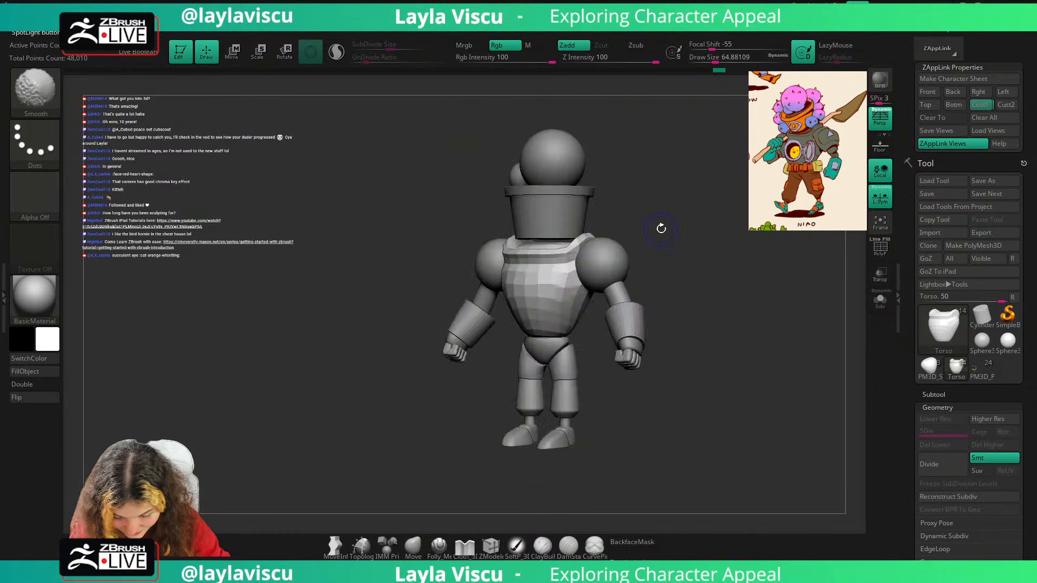
key("shift+z")
Raise the collar's side corner beside the shoulder and adjust its upper edge with the Move brush at draw size 25.
right_click_drag(629, 244, 616, 314, "ctrl")
key("s")
left_click_drag(592, 241, 596, 223)
right_click_drag(613, 203, 636, 228)
left_click_drag(577, 253, 577, 248)
mouse_move(637, 200)
right_mouse_down()
mouse_move(636, 239)
mouse_move(616, 222)
right_mouse_up()
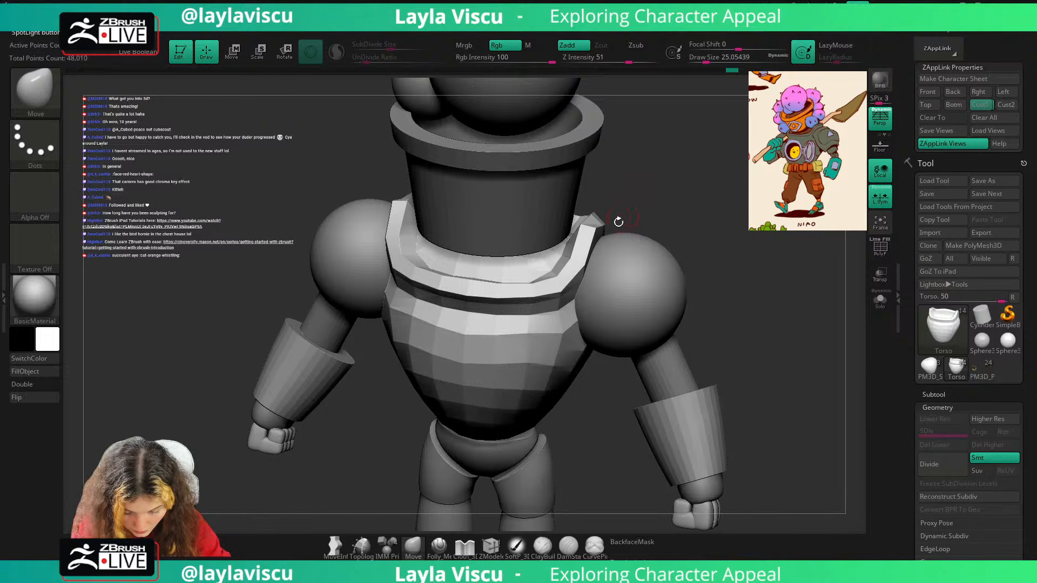
Show the torso's polyframe and compare its collar with the reference overlay from the saved custom view.
key("shift+f")
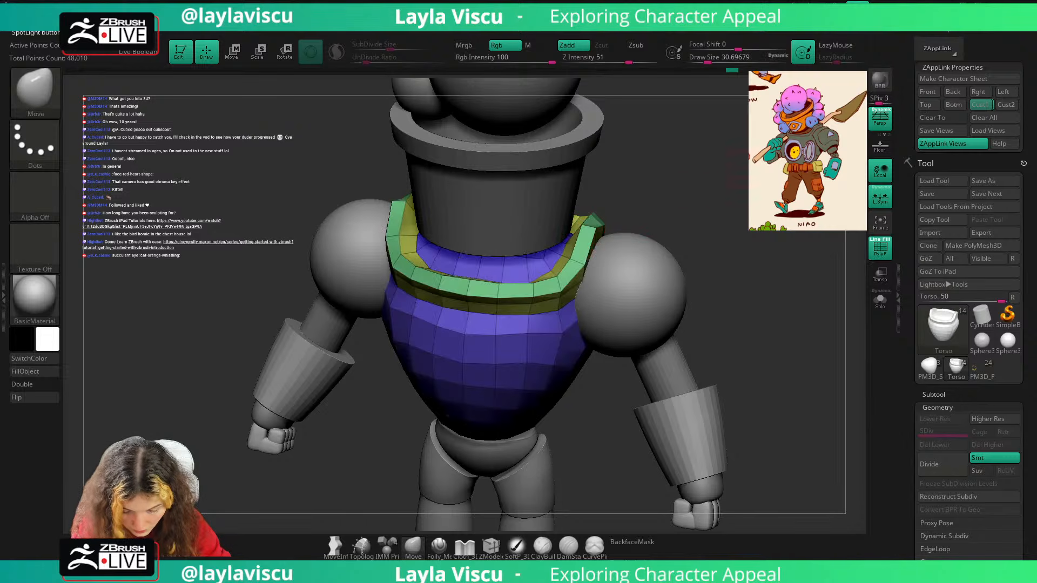
left_click(983, 104)
key("shift+z")
key("shift+z")
key("shift+z")
key("shift+z")
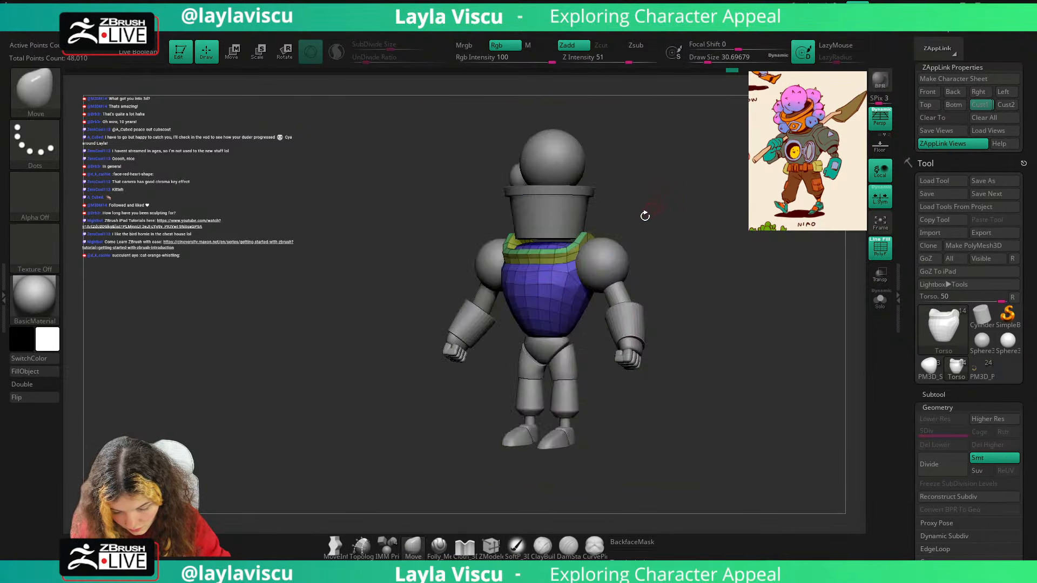
Isolate the torso and nudge the collar band's middle edge line near the front corner with the Move brush.
right_click_drag(646, 216, 695, 263, "ctrl")
left_click(880, 300)
right_click_drag(589, 240, 614, 295, "ctrl")
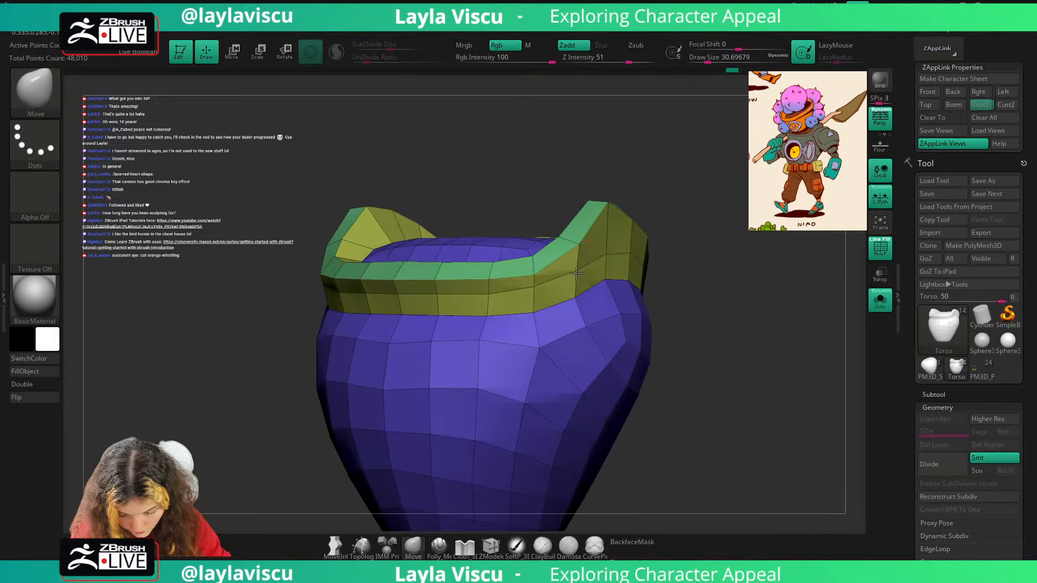
left_click_drag(580, 270, 571, 275)
mouse_move(647, 233)
right_mouse_down()
mouse_move(678, 241)
mouse_move(645, 237)
right_mouse_up()
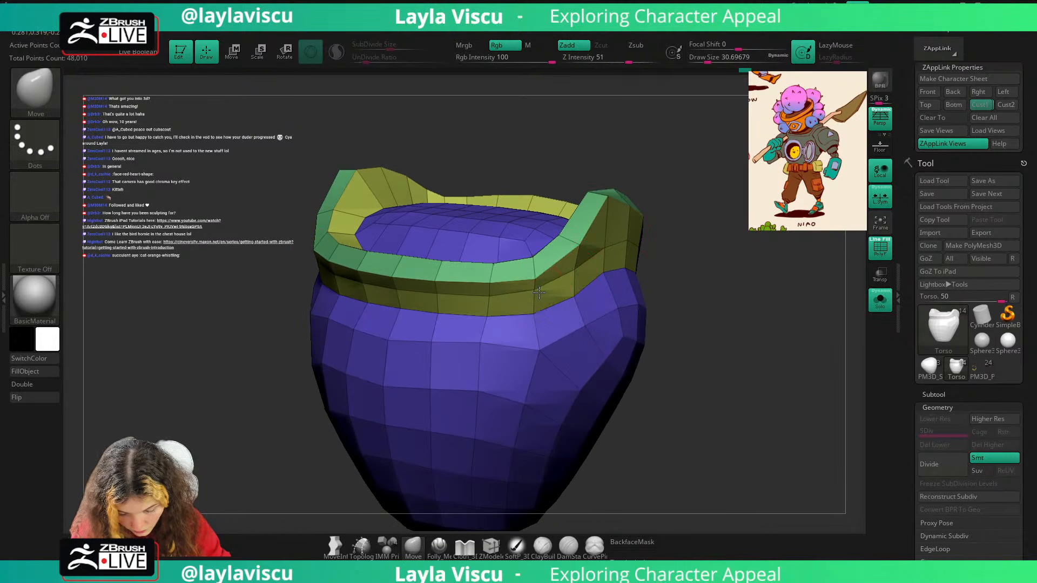
Switch to the ZModeler brush and set its edge action to Slide for complete edge loops on the collar.
left_click(491, 546)
right_click_drag(583, 324, 626, 250)
key("space")
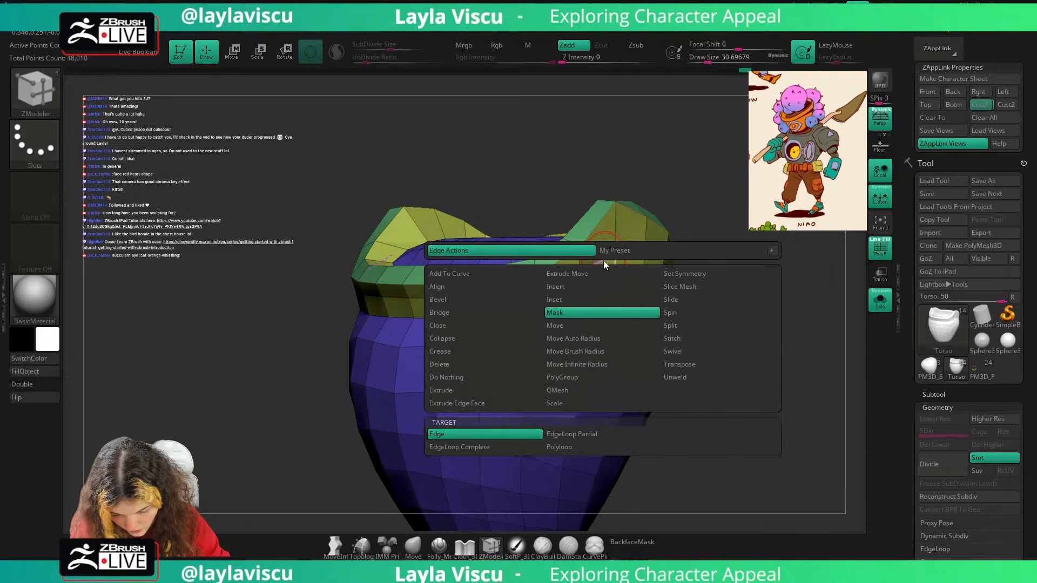
left_click(684, 300)
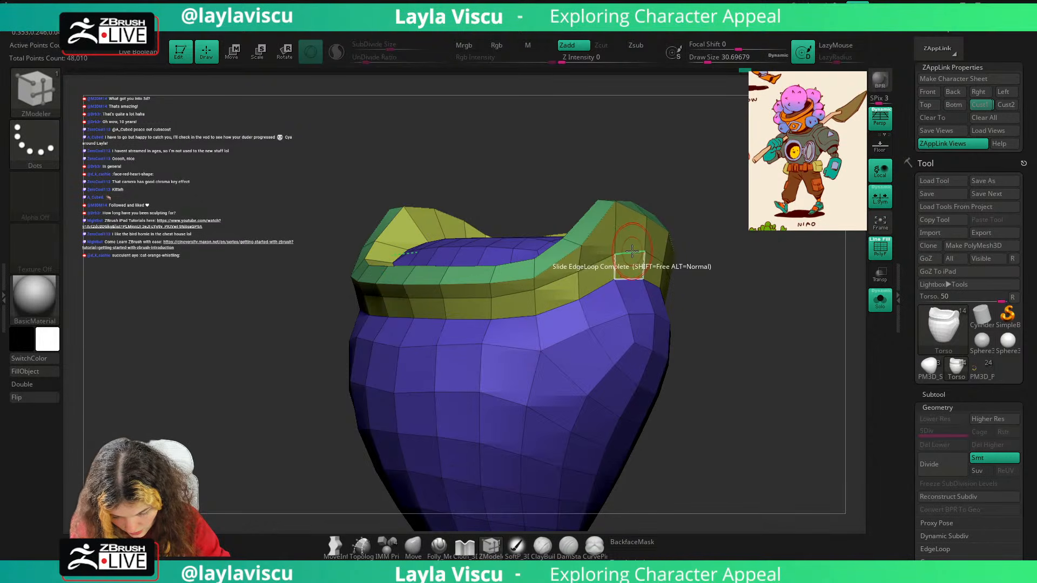
Return to the Move brush and show the whole character again, viewed straight from the front.
left_click(413, 545)
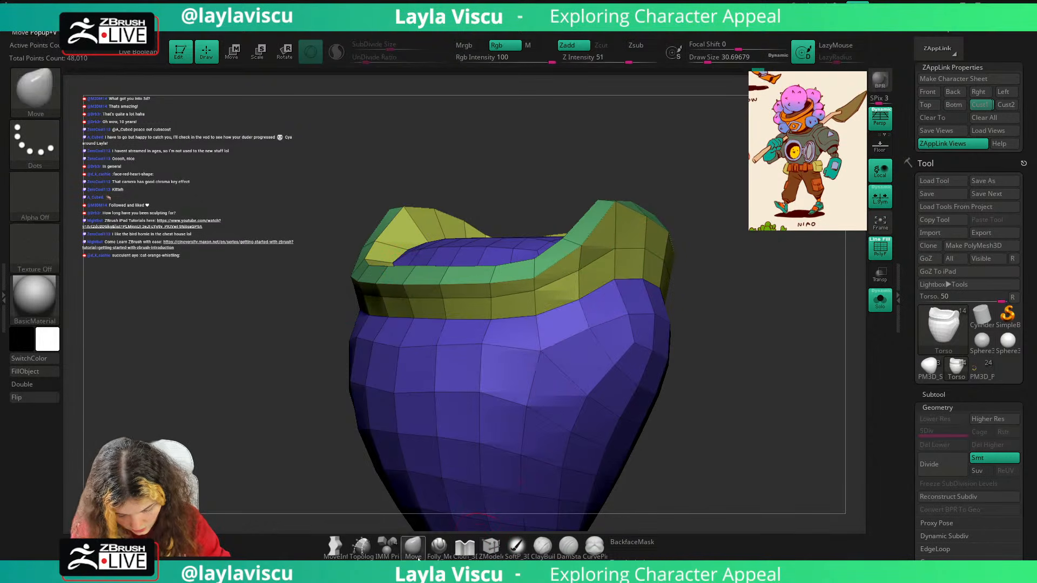
right_click_drag(669, 427, 702, 335, "ctrl")
right_click_drag(702, 335, 767, 318, "shift")
left_click(887, 298)
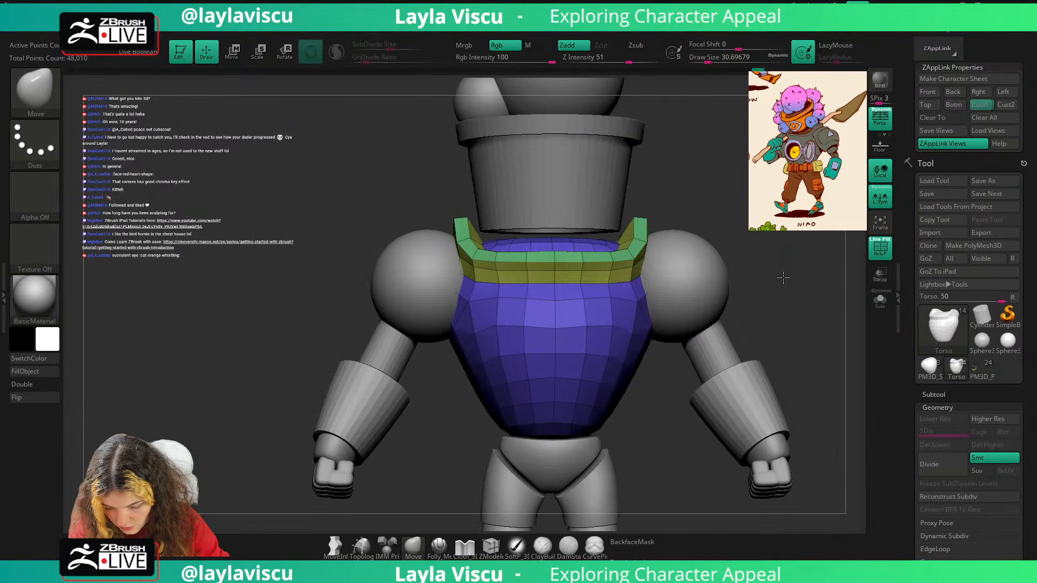
Compare the torso with the reference overlay from the saved custom view.
left_click(986, 107)
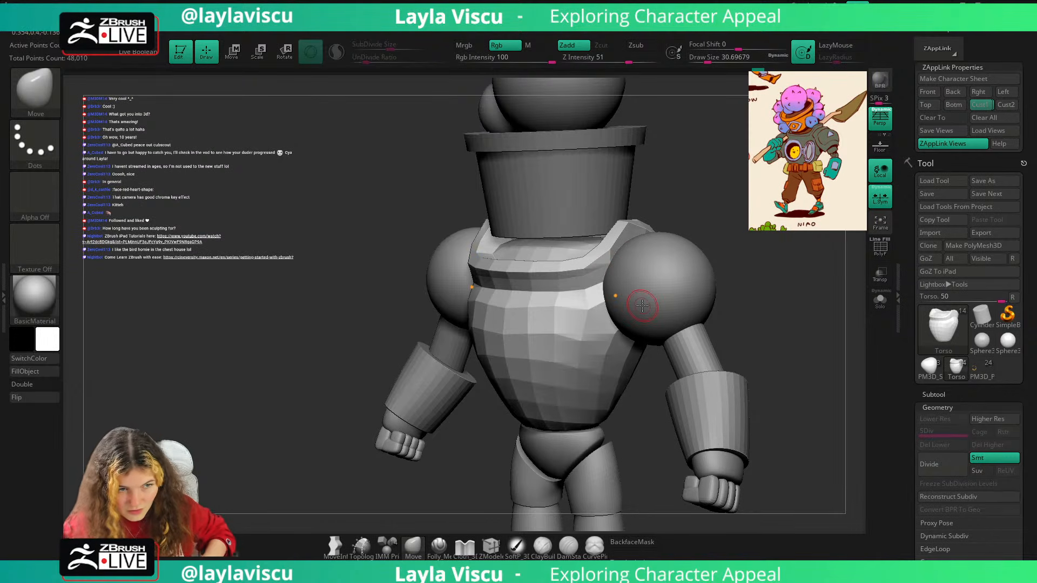
left_click(980, 104)
key("shift+z")
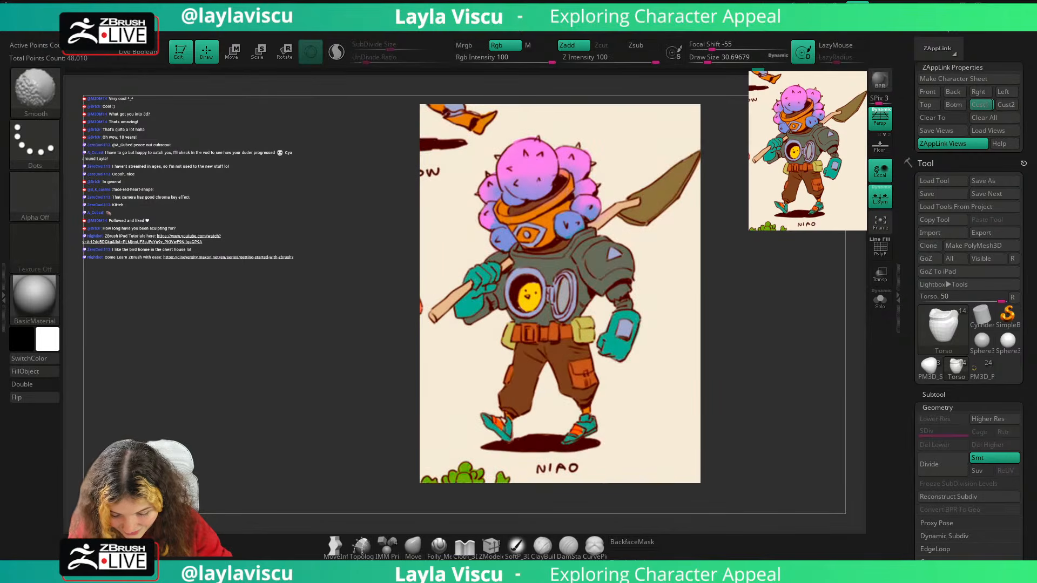
key("shift+z")
Isolate the torso in side view, extend the collar's upper rear corner backward with the Move brush, and check the reference overlay.
left_click_drag(593, 232, 694, 202)
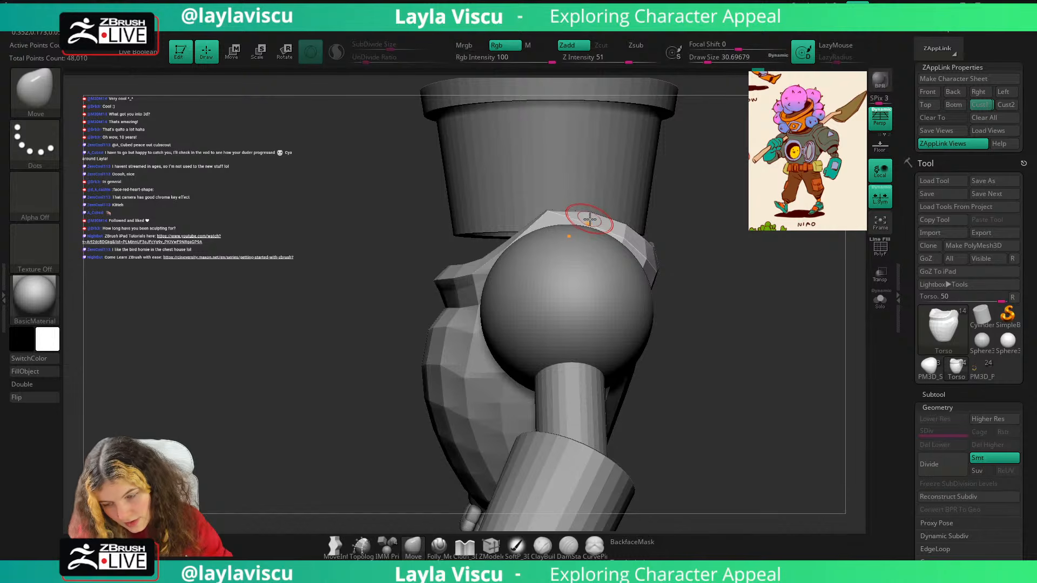
left_click(880, 276)
left_click(880, 276)
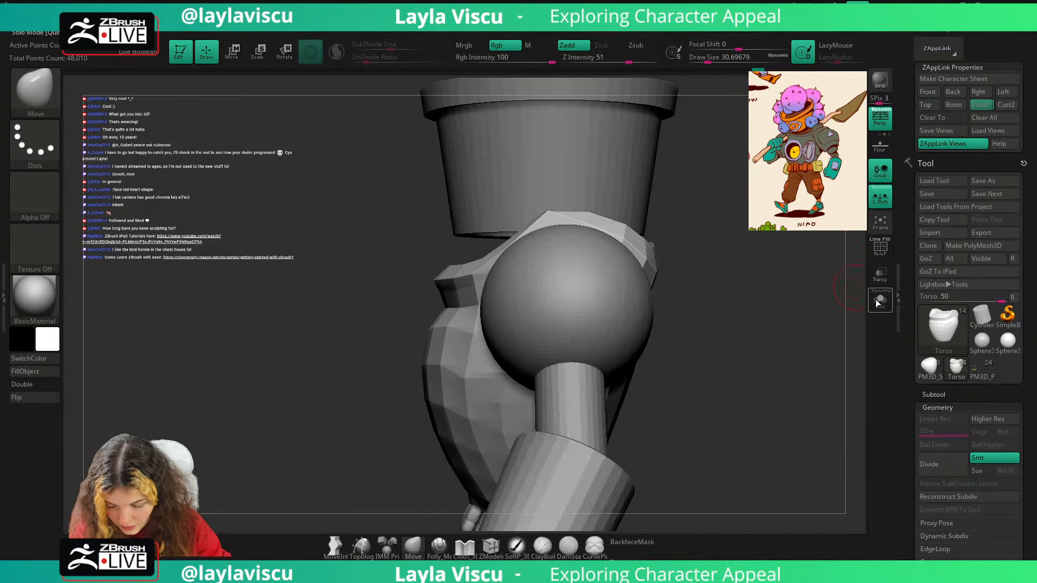
left_click(880, 301)
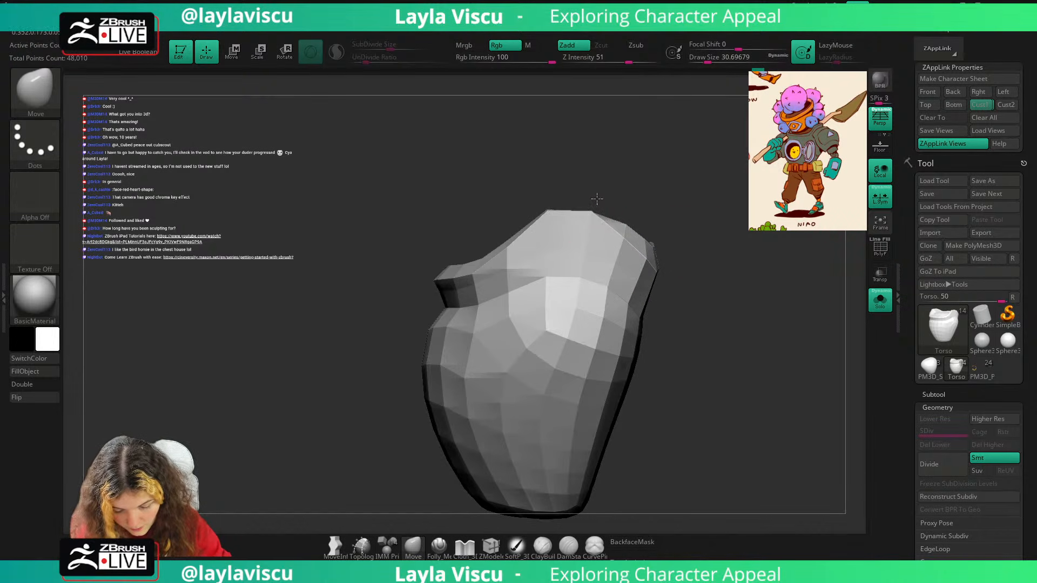
left_click_drag(623, 240, 640, 186)
key("shift+z")
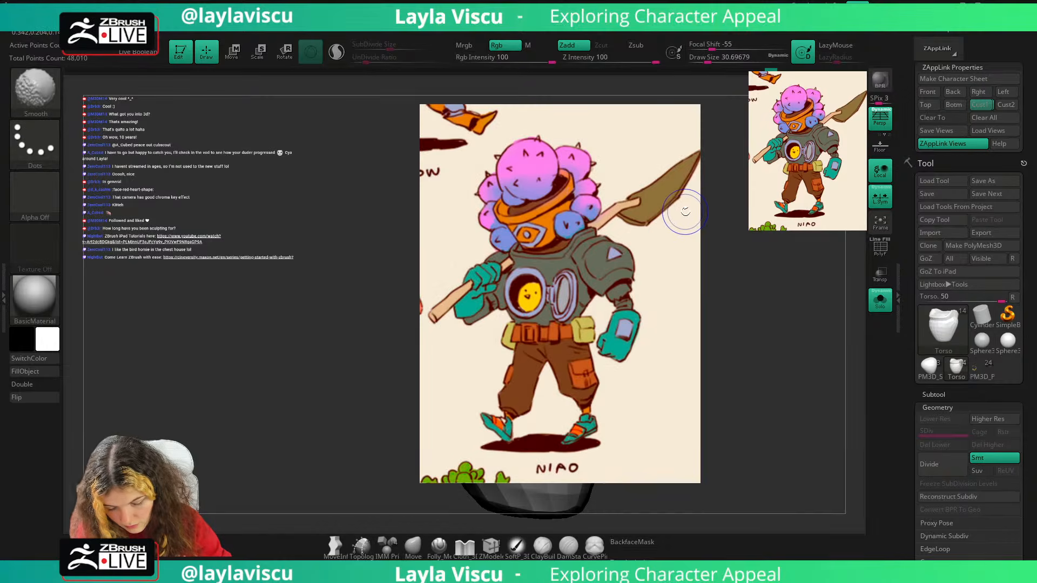
key("shift+z")
key("shift+z")
key("shift+z")
mouse_move(726, 226)
left_mouse_down()
mouse_move(693, 214)
mouse_move(732, 210)
left_mouse_up()
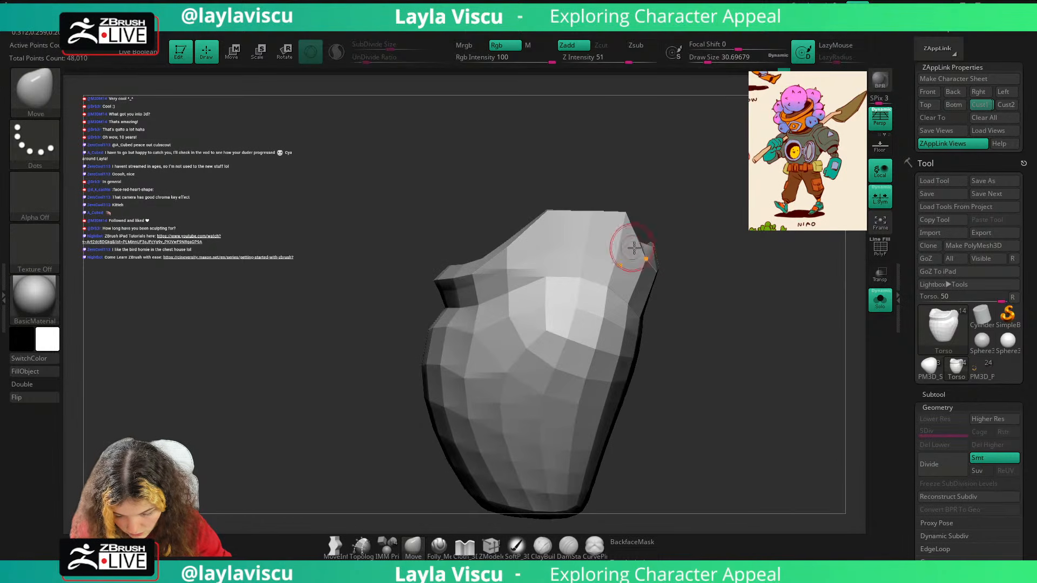
Nudge the points along the collar's rear edge, just below its upper rear corner, with the Move brush.
left_click_drag(647, 259, 640, 247)
mouse_move(726, 199)
left_mouse_down()
mouse_move(696, 178)
mouse_move(696, 205)
left_mouse_up()
mouse_move(655, 243)
left_mouse_down()
mouse_move(641, 252)
mouse_move(663, 244)
left_mouse_up()
mouse_move(726, 196)
right_mouse_down("alt")
mouse_move(704, 135)
mouse_move(697, 213)
mouse_move(707, 148)
mouse_move(726, 181)
mouse_move(696, 176)
right_mouse_up("alt")
Show the whole character again and check the extended collar against the reference from the saved custom view.
left_click(881, 301)
left_click(976, 106)
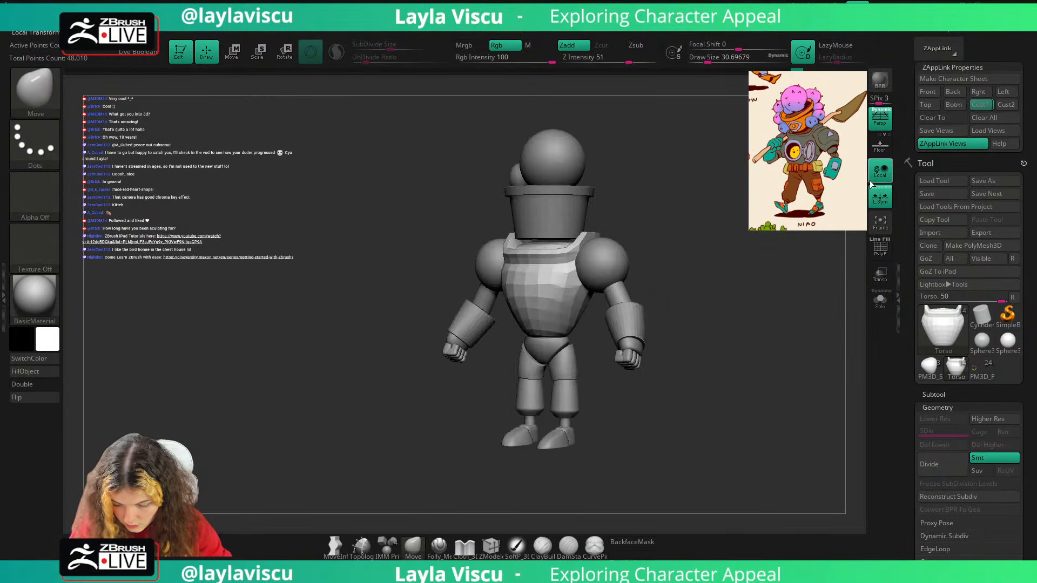
key("shift+z")
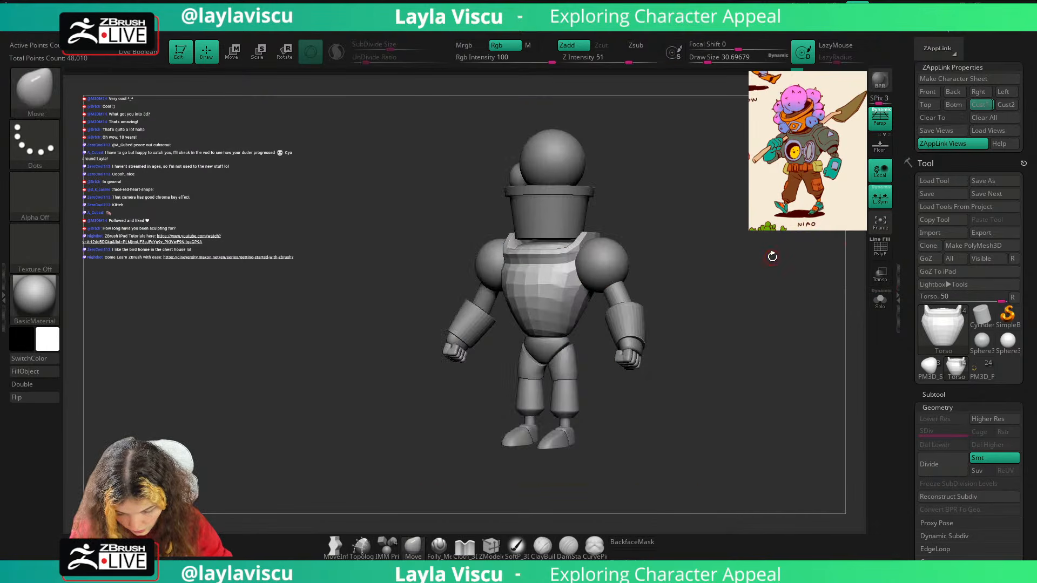
Isolate the torso, mask around the collar's upper rear edge, raise that edge slightly with the Move brush, and clear the mask.
right_click_drag(650, 212, 671, 319, "ctrl")
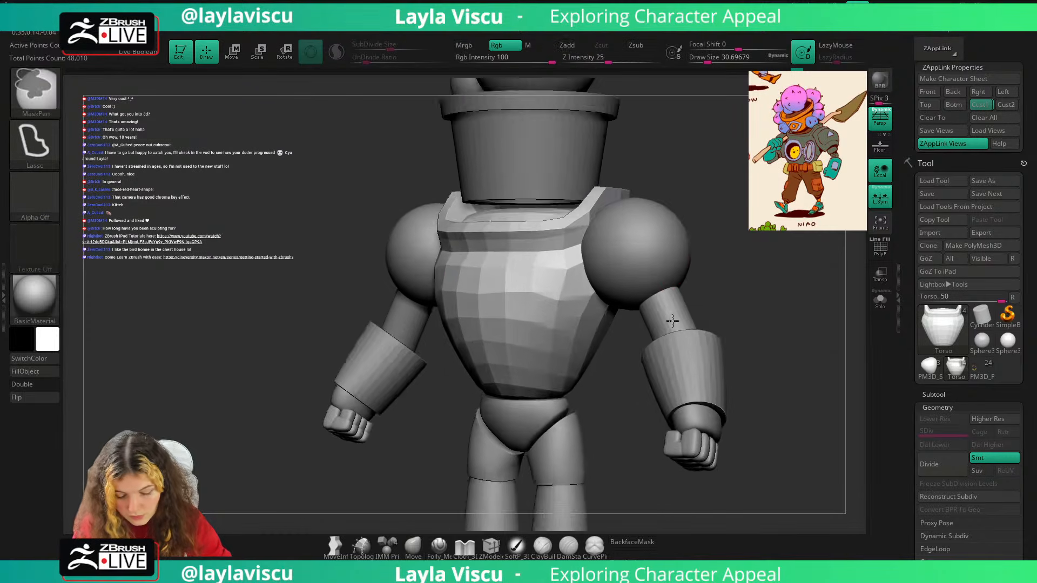
right_click_drag(784, 216, 738, 200)
left_click(880, 300)
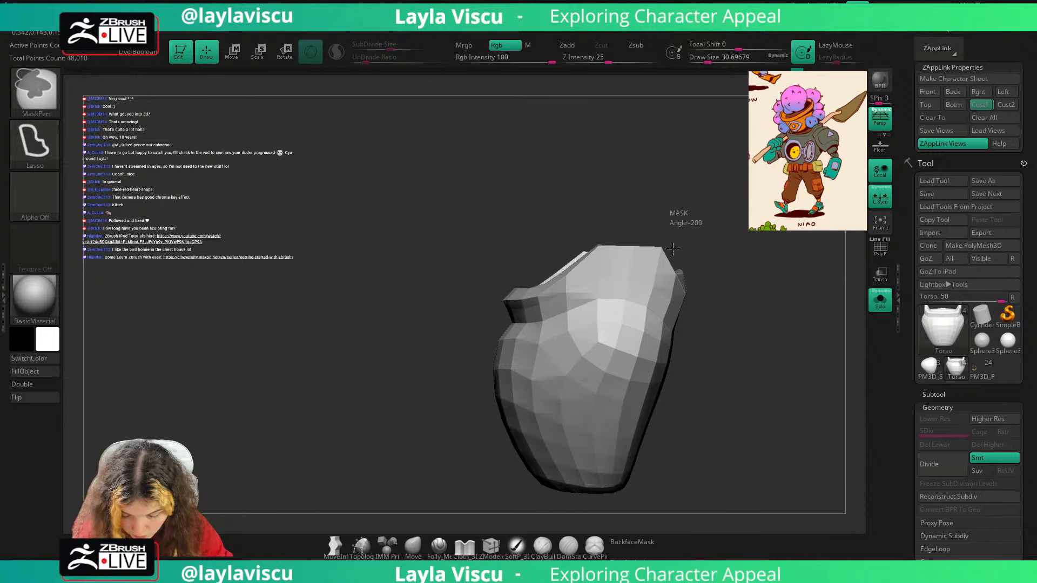
left_click_drag(673, 249, 608, 249, "ctrl")
mouse_move(685, 192)
right_mouse_down()
mouse_move(684, 224)
mouse_move(699, 238)
mouse_move(702, 210)
right_mouse_up()
left_click(690, 214, "ctrl")
key("b")
key("m")
key("v")
left_click_drag(704, 214, 716, 248, "ctrl")
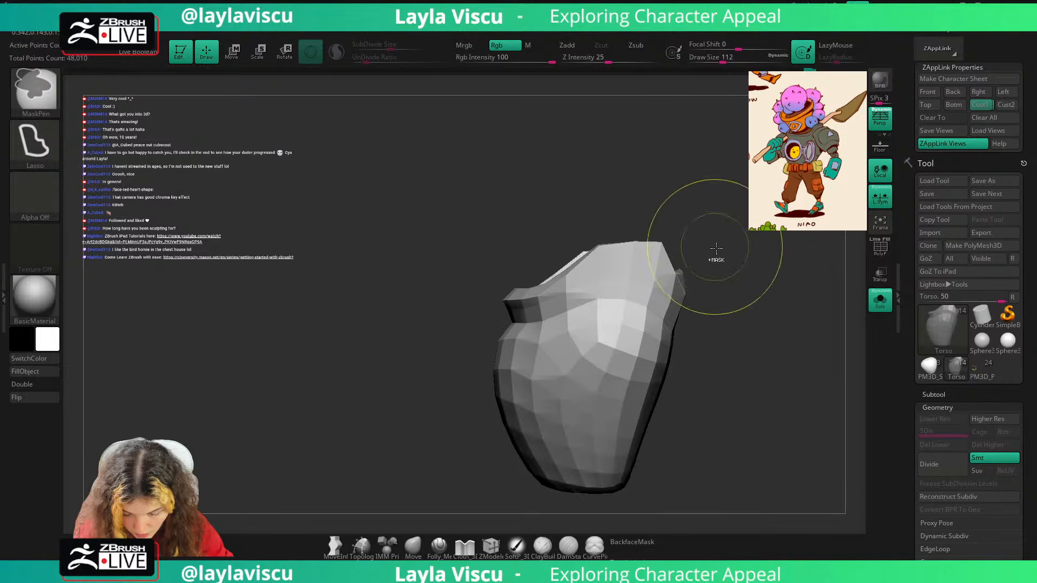
Reshape the rim at the back of the isolated collar with the Move brush at a draw size of about 41.
left_click(981, 105)
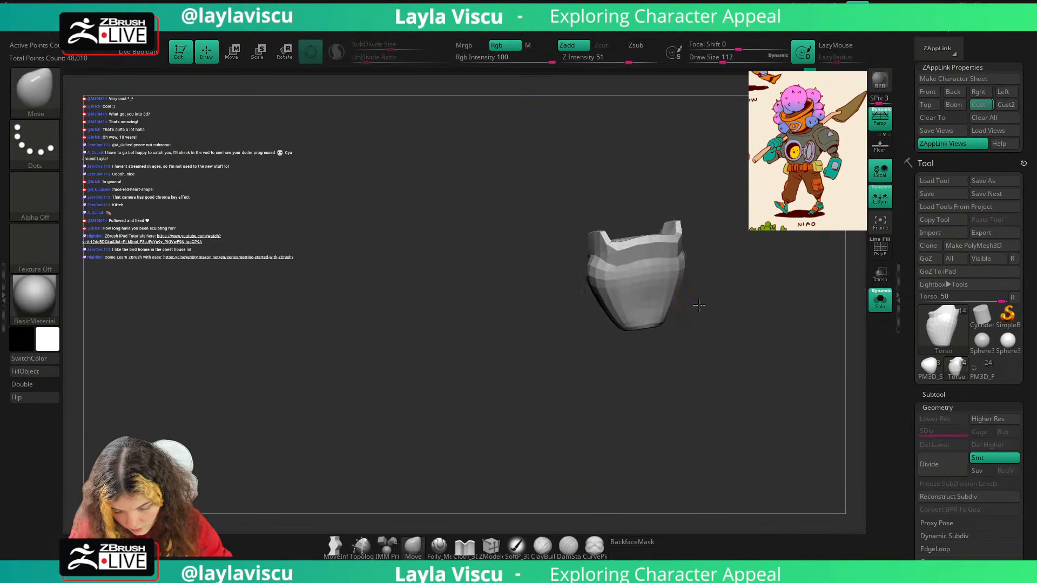
right_click_drag(699, 305, 695, 329, "shift")
right_click_drag(695, 329, 653, 302, "ctrl")
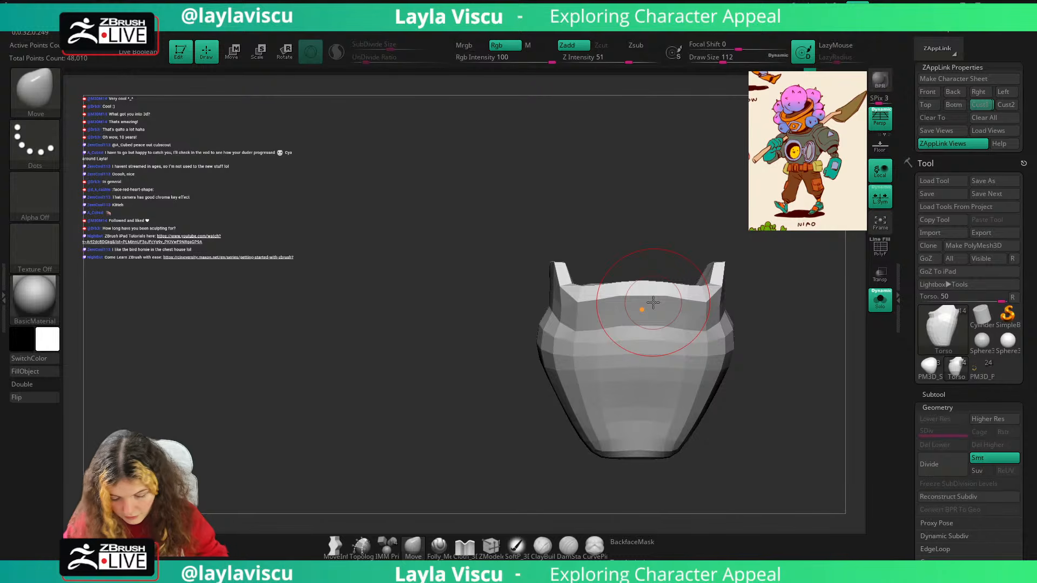
key("s")
left_click_drag(632, 288, 615, 292)
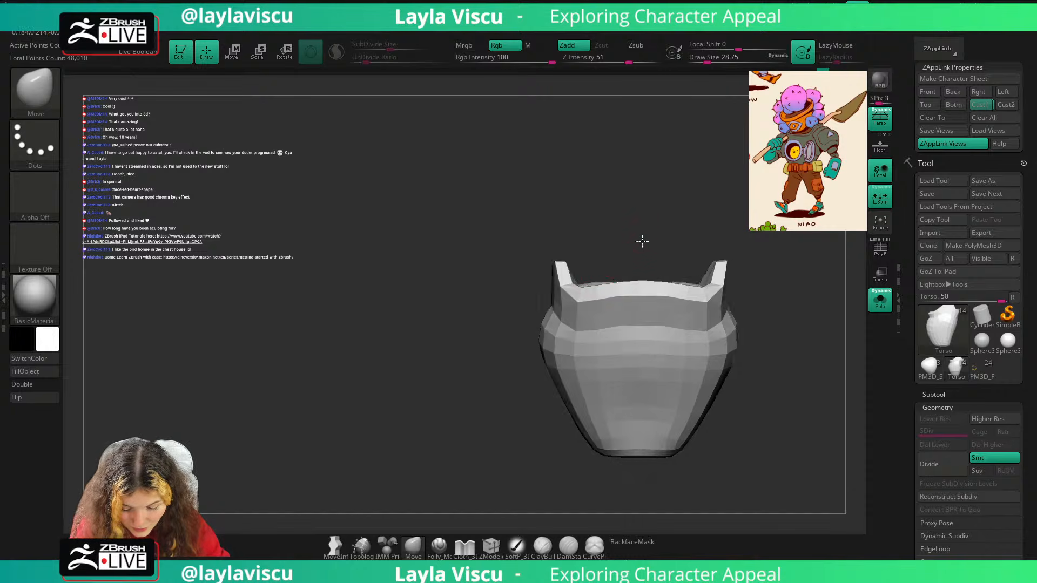
left_click_drag(642, 241, 649, 262)
key("s")
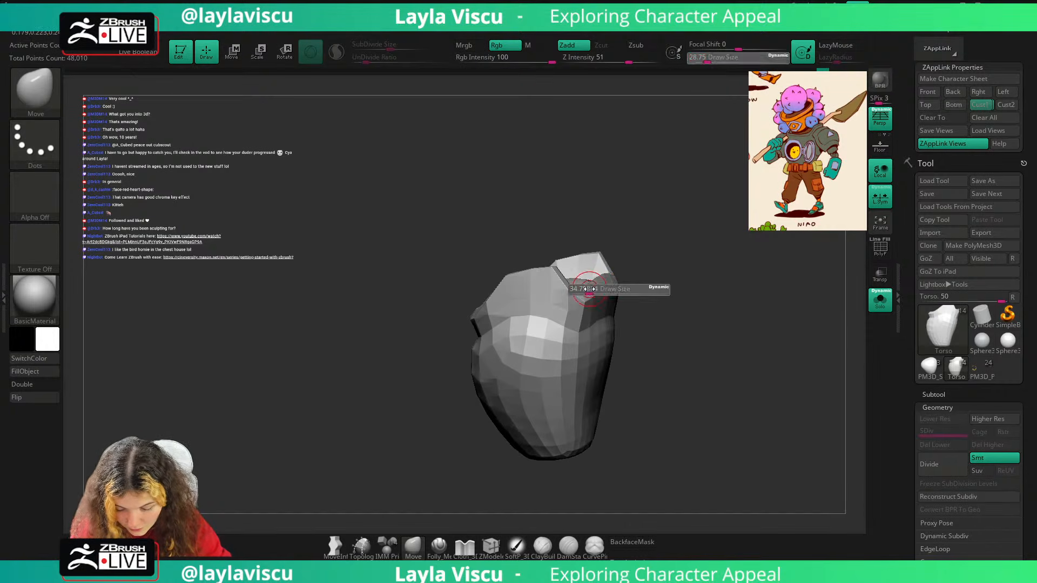
left_click_drag(583, 289, 589, 288)
left_click_drag(644, 238, 637, 302)
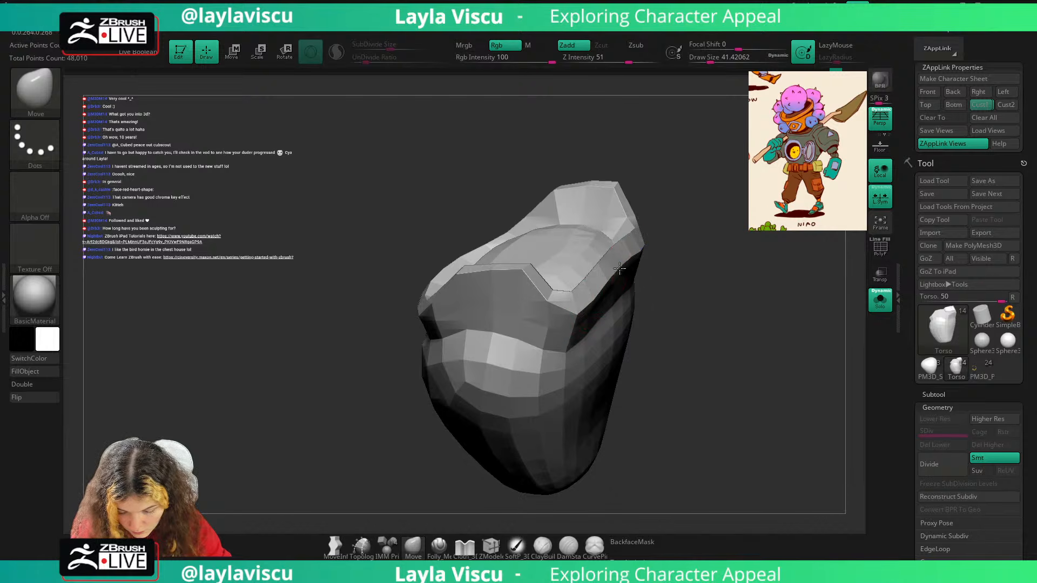
left_click_drag(741, 238, 619, 255)
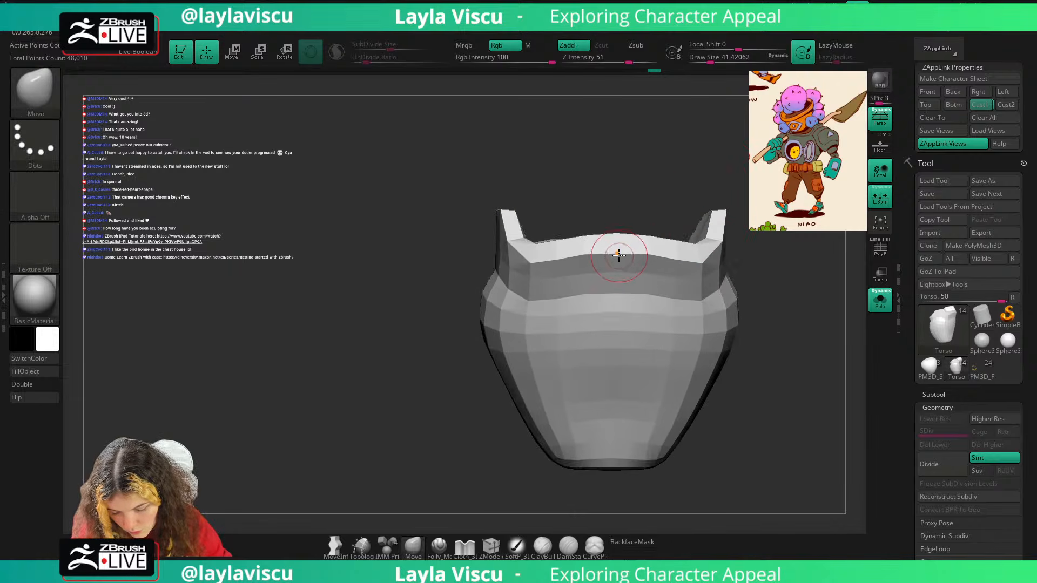
right_click_drag(642, 238, 685, 208, "ctrl")
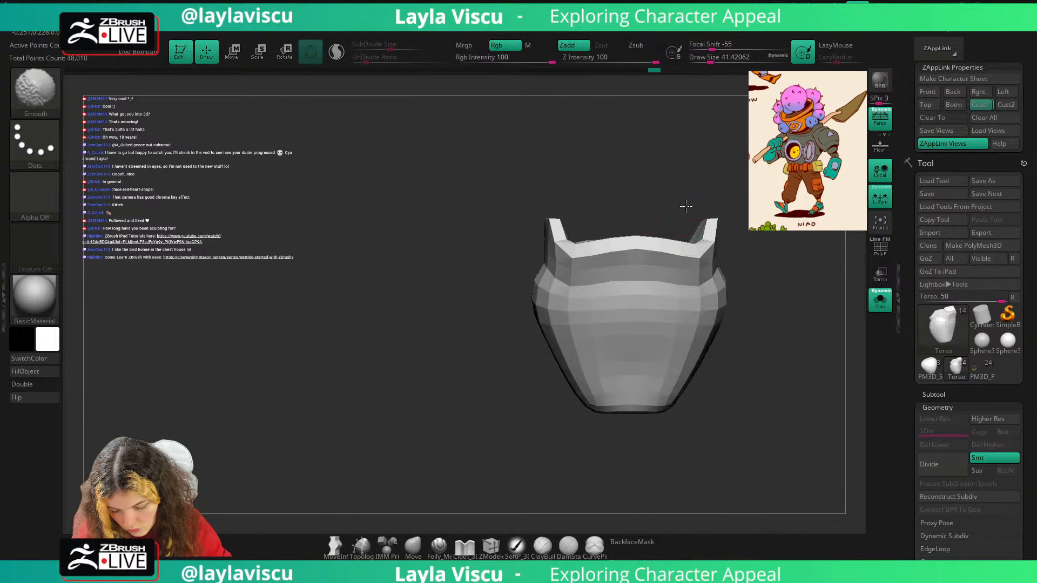
Try to pull the middle of the collar's back rim down into a notch with the Move brush, and undo it.
key("bracketright")
left_click_drag(666, 198, 637, 258)
key("bracketleft")
right_click_drag(638, 257, 637, 241)
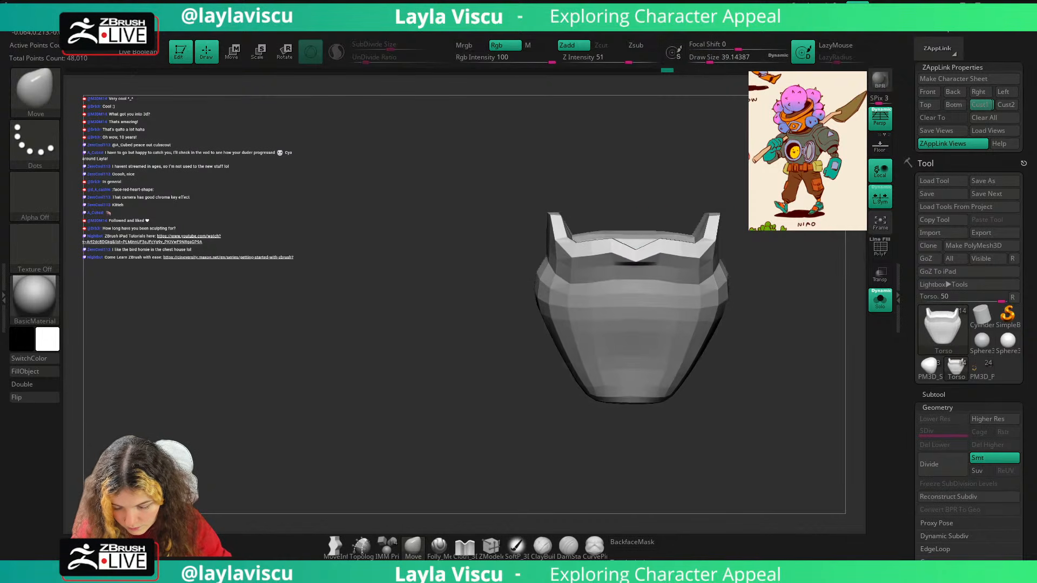
key("ctrl+z")
Set the draw size to about 59, show the whole character, and compare it with the reference overlay from the saved custom view.
right_click_drag(781, 204, 785, 223)
key("bracketright")
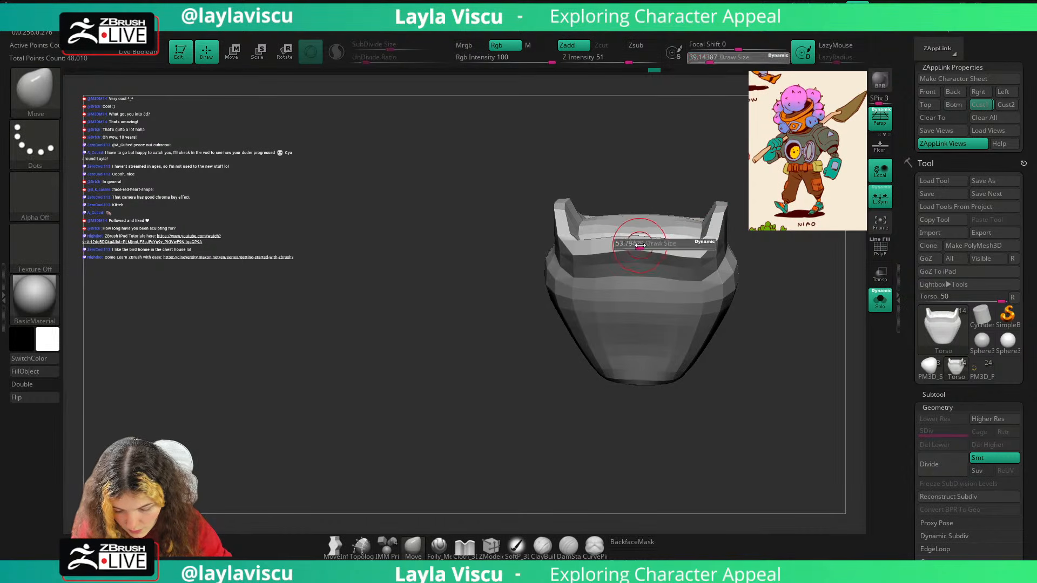
left_click_drag(637, 242, 640, 246)
left_click(875, 311)
mouse_move(841, 371)
right_mouse_down("ctrl")
mouse_move(829, 351)
mouse_move(844, 344)
right_mouse_up("ctrl")
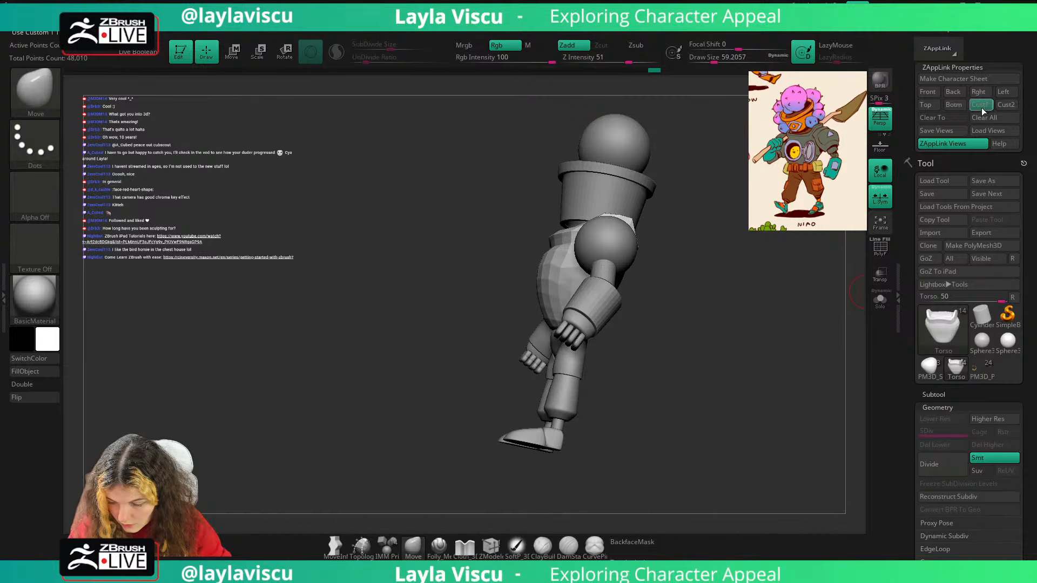
left_click(981, 109)
key("shift+z")
key("shift+z")
key("shift+z")
key("shift+z")
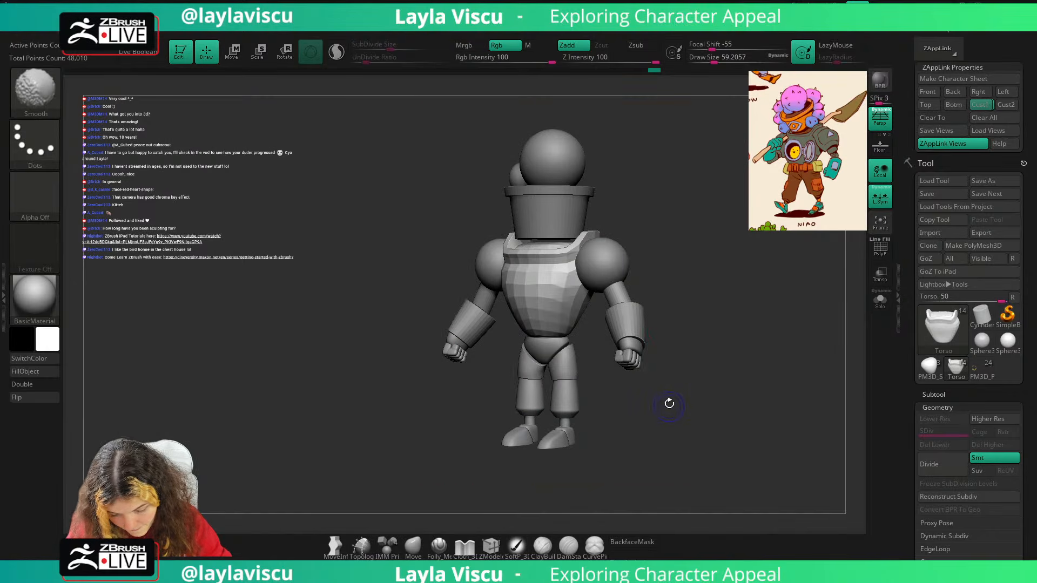
Preview the torso with dynamic subdivision smoothing and check it against the reference overlay.
key("shift+f")
key("shift+f")
key("shift+z")
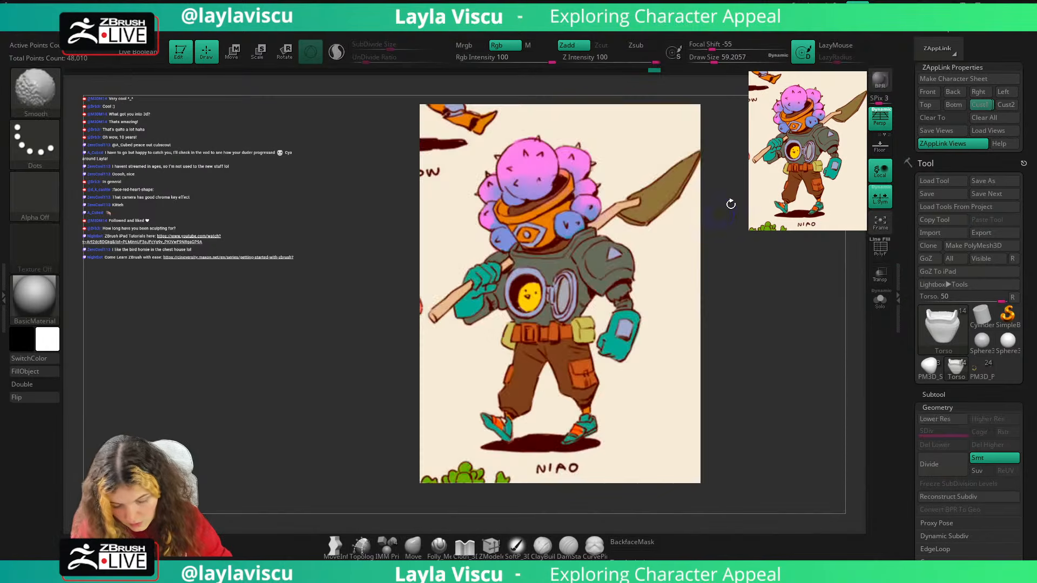
key("shift+z")
Check the torso's unsmoothed polyframe, turn dynamic subdivision back on, and hide the polyframe.
key("shift+d")
key("shift+f")
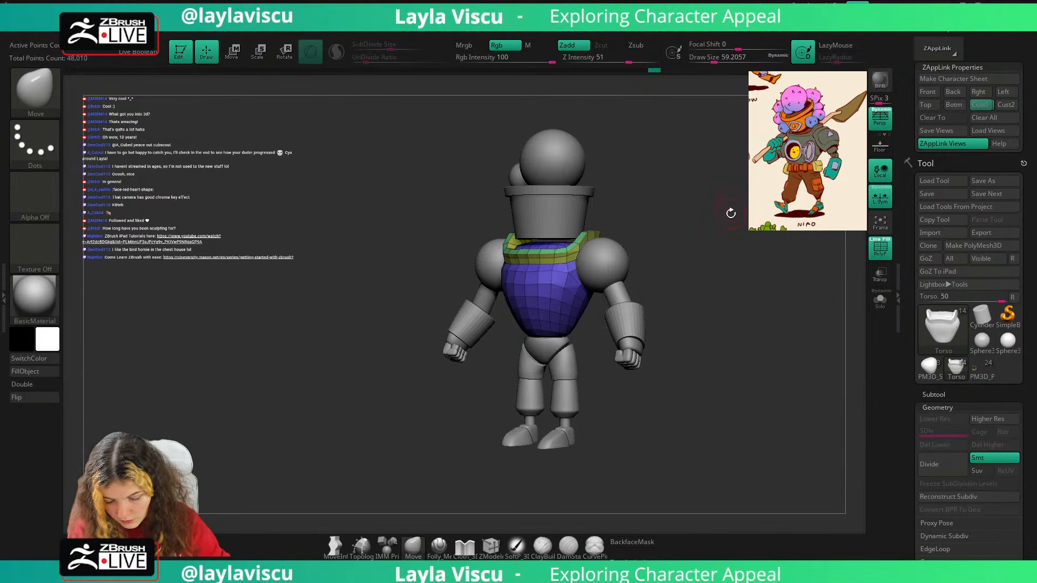
key("space")
left_click(712, 247)
key("d")
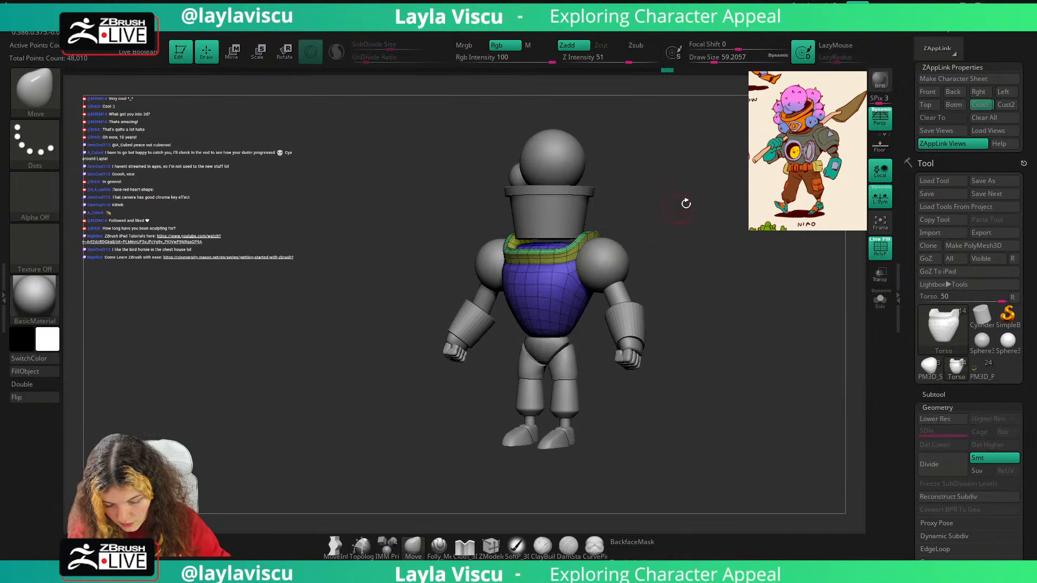
key("shift+f")
Compare the smoothed character with the reference overlay from the saved custom view.
mouse_move(783, 232)
left_mouse_down()
mouse_move(692, 254)
mouse_move(790, 233)
mouse_move(800, 241)
left_mouse_up()
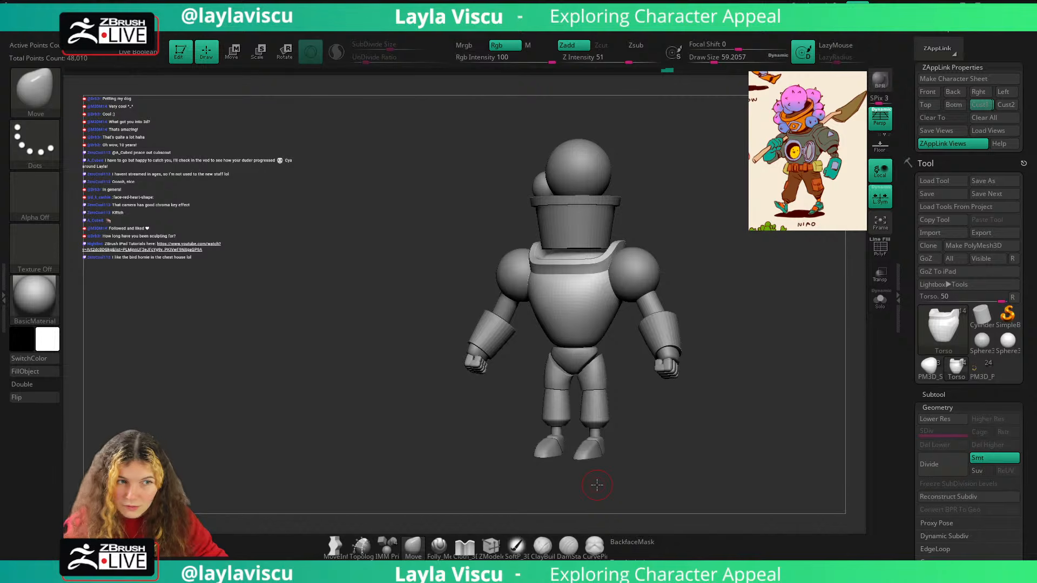
left_click(985, 105)
key("shift+z")
key("shift+z")
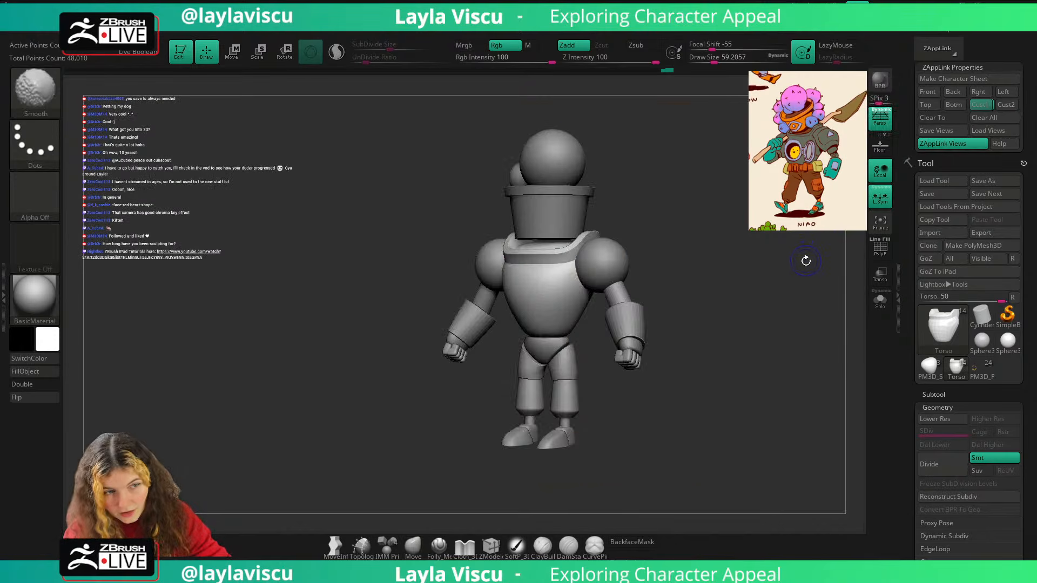
key("shift+z")
key("shift+z")
Show the unsmoothed polyframe in side view and lower the raised collar side's front and rear corners slightly at a draw size of about 18.
key("shift+f")
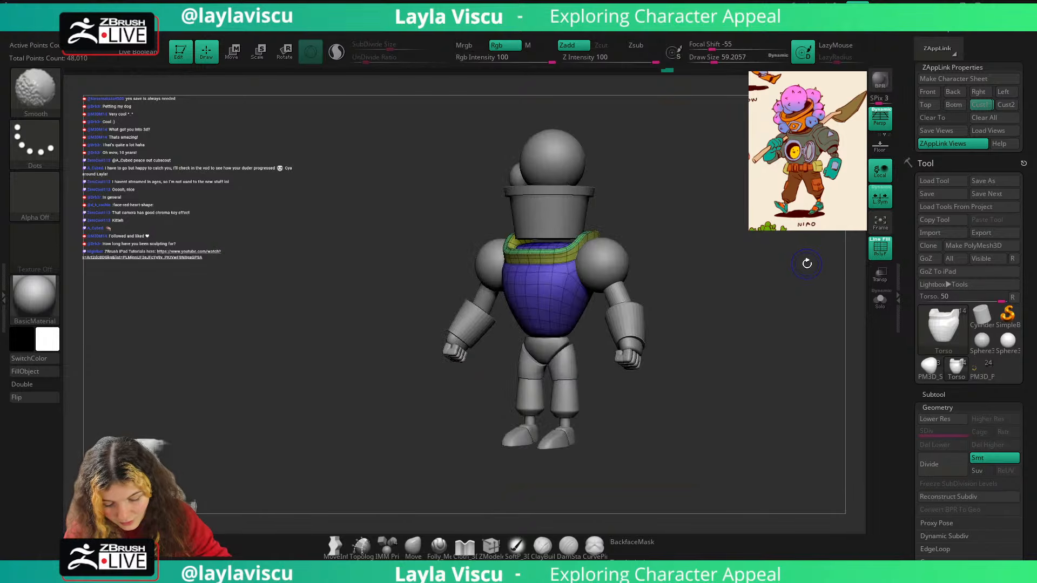
key("shift+d")
mouse_move(718, 329)
right_mouse_down()
mouse_move(725, 294)
mouse_move(689, 290)
mouse_move(719, 325)
right_mouse_up()
mouse_move(745, 271)
right_mouse_down("shift")
mouse_move(711, 255)
mouse_move(605, 273)
right_mouse_up("shift")
key("s")
left_click_drag(588, 238, 575, 243)
left_click_drag(502, 242, 507, 258)
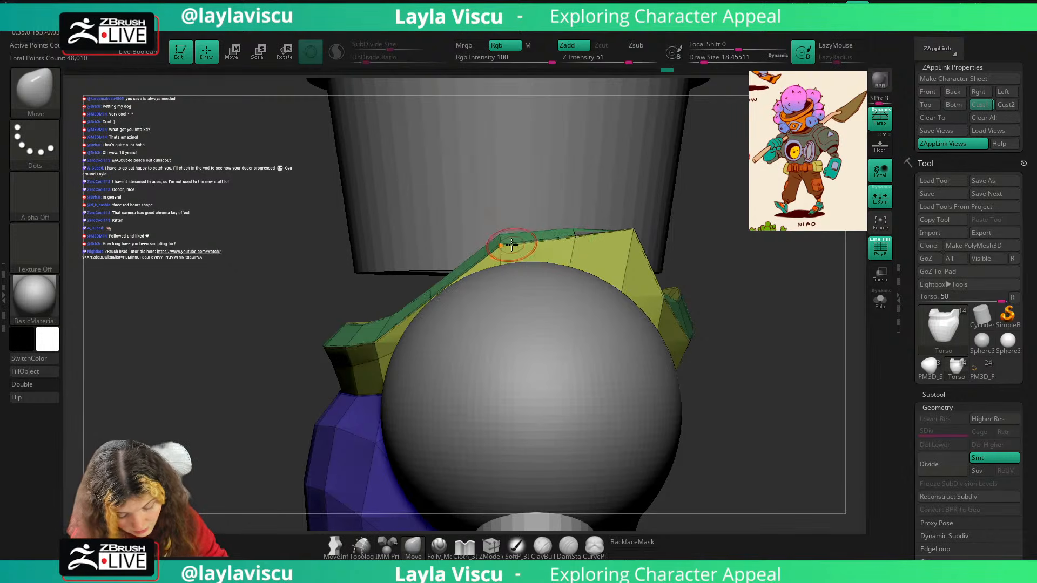
left_click_drag(635, 233, 634, 243)
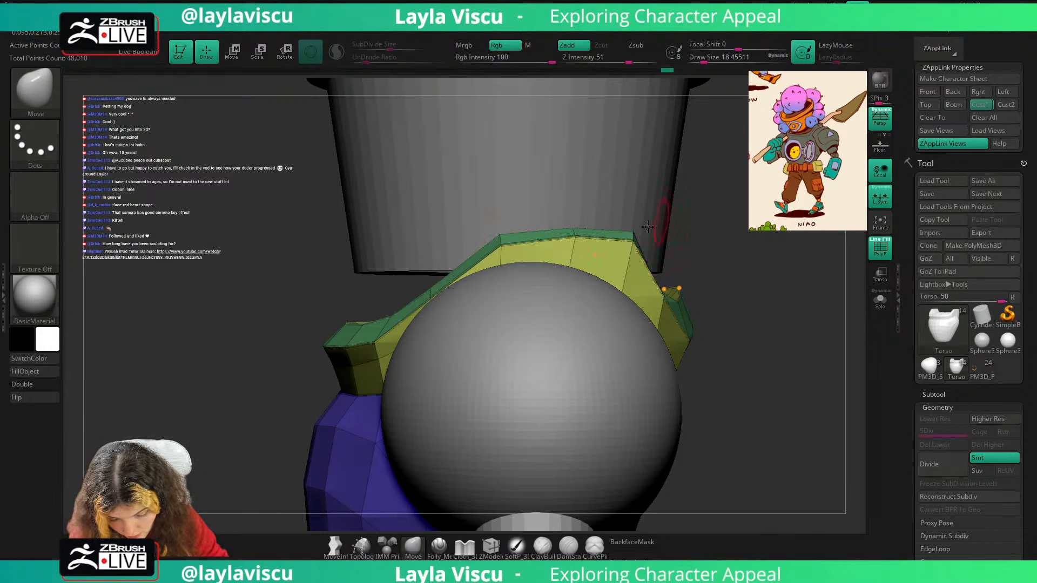
Turn the torso's dynamic subdivision smoothing back on and hide its polyframe.
key("d")
right_click_drag(797, 282, 727, 225, "ctrl")
key("shift+f")
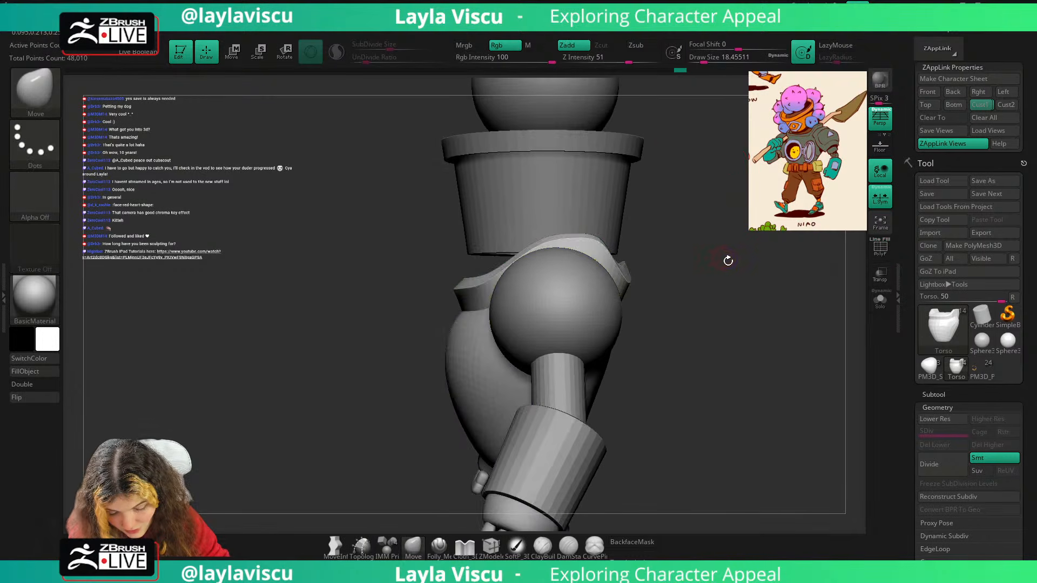
right_click_drag(727, 260, 823, 276, "shift")
Compare the adjusted collar with the reference overlay, view the character from the front, and return to the saved custom view.
left_click(981, 105)
key("shift+z")
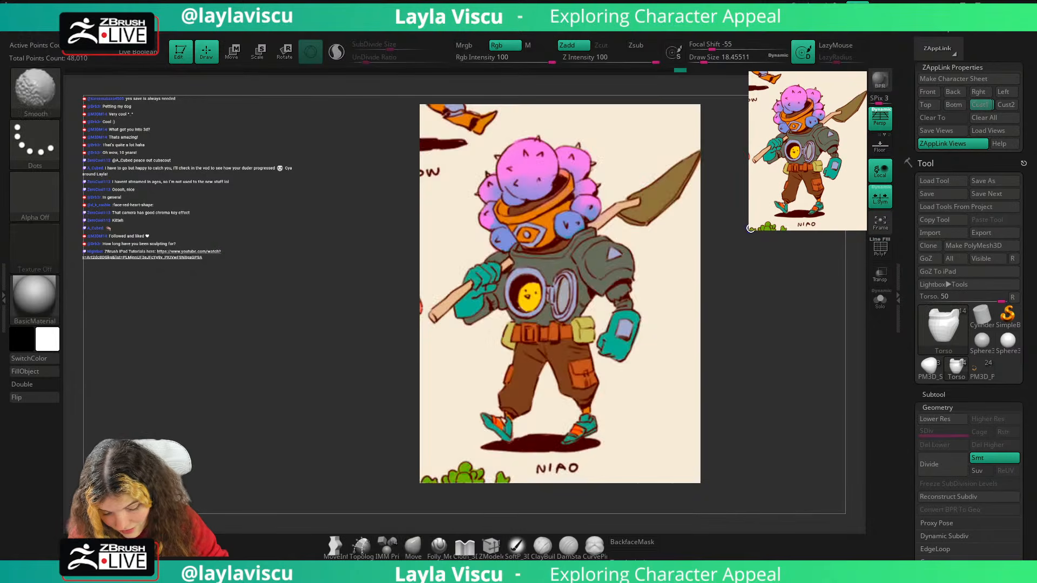
key("shift+z")
mouse_move(767, 236)
right_mouse_down()
mouse_move(752, 272)
mouse_move(759, 252)
mouse_move(824, 236)
mouse_move(771, 250)
mouse_move(733, 206)
mouse_move(757, 237)
mouse_move(804, 243)
mouse_move(794, 241)
right_mouse_up()
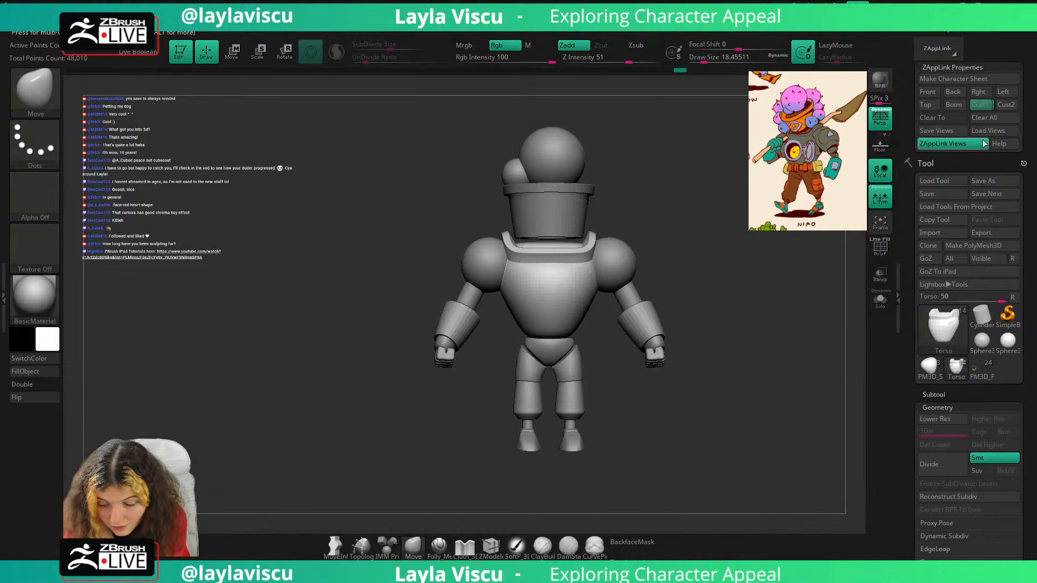
left_click(981, 104)
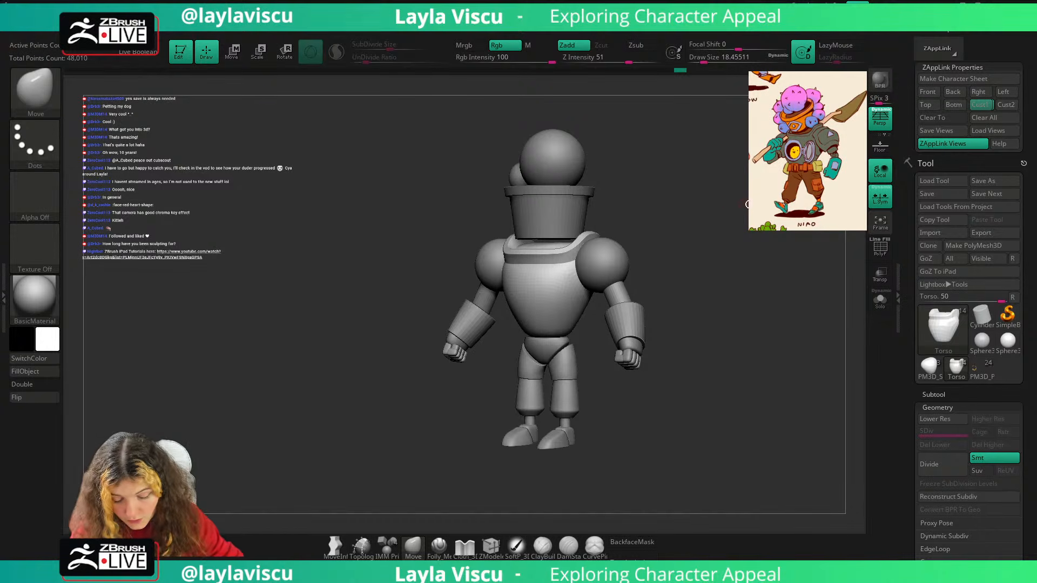
Compare the full character and the isolated torso with the reference overlay from the saved custom view.
key("shift+z")
key("shift+z")
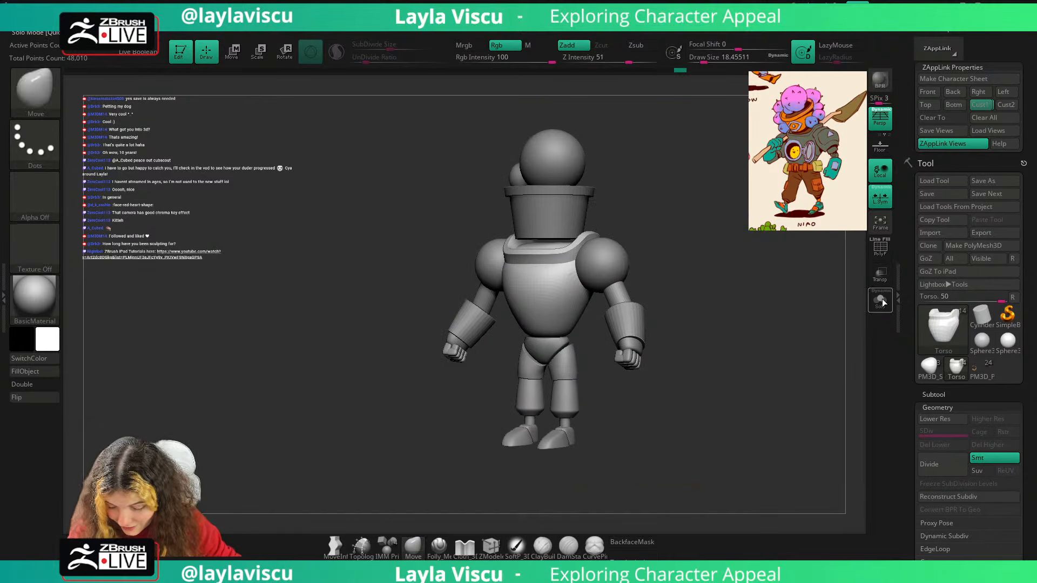
left_click(881, 301)
key("shift+z")
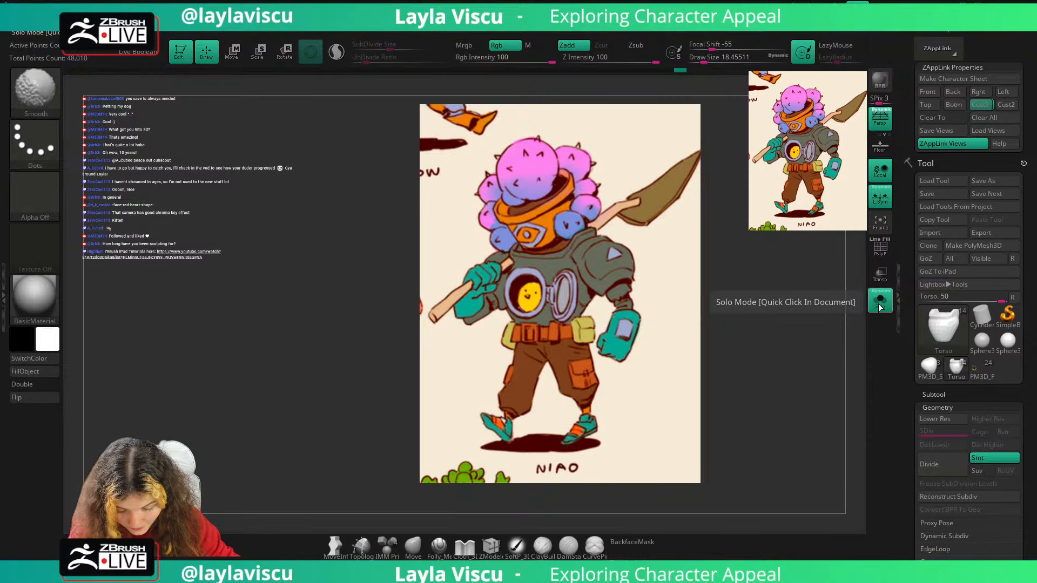
key("shift+z")
key("shift+z")
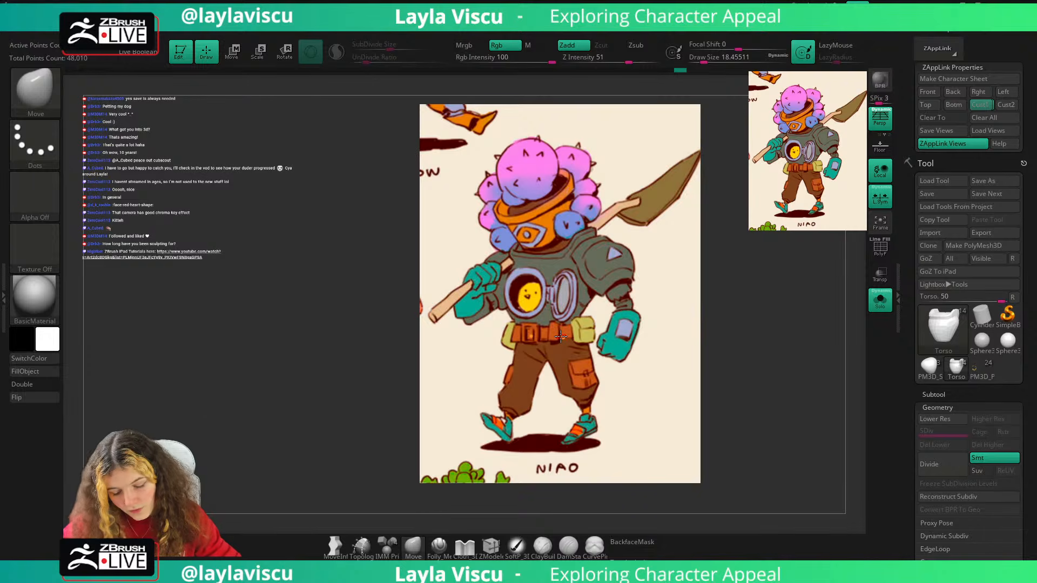
Examine the isolated torso from above in polyframe, including its body polygroup without the collar, and restore the smoothed full character.
key("shift+z")
left_click_drag(683, 303, 552, 232)
key("shift+f")
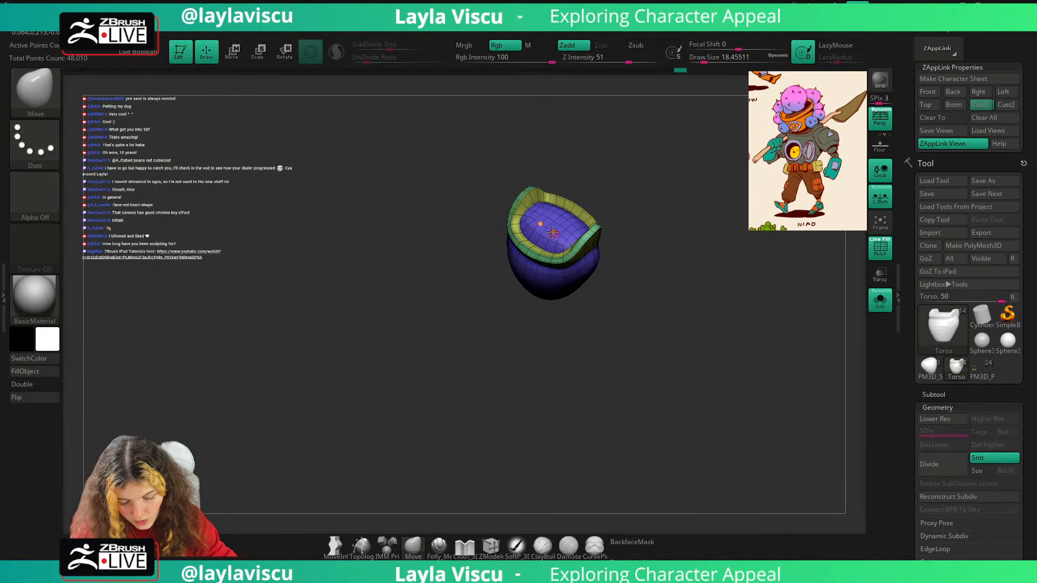
key("f")
left_click(553, 234, "ctrl+shift")
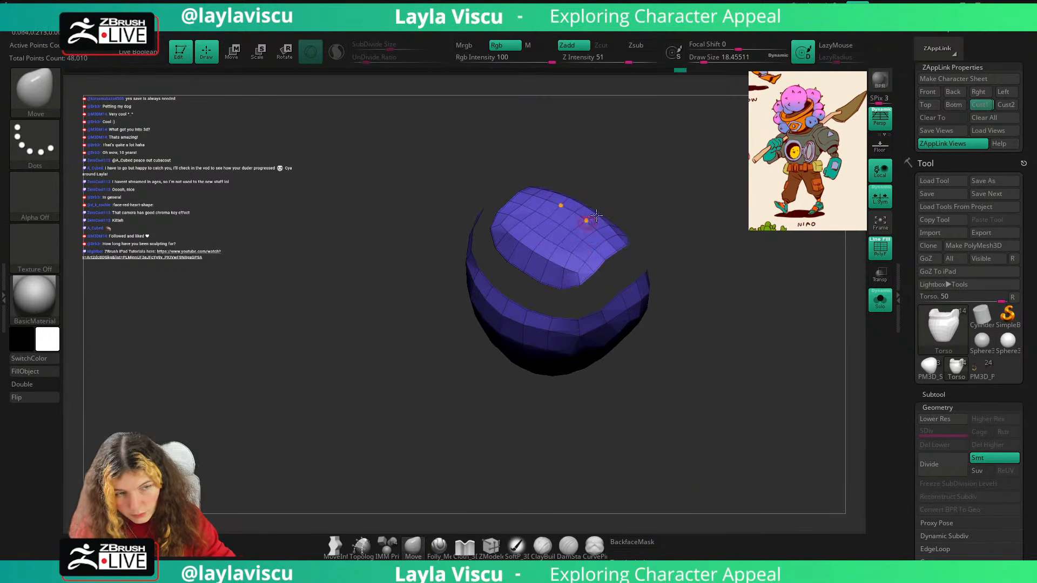
left_click(697, 195, "ctrl+shift")
key("shift+f")
left_click_drag(743, 227, 752, 196)
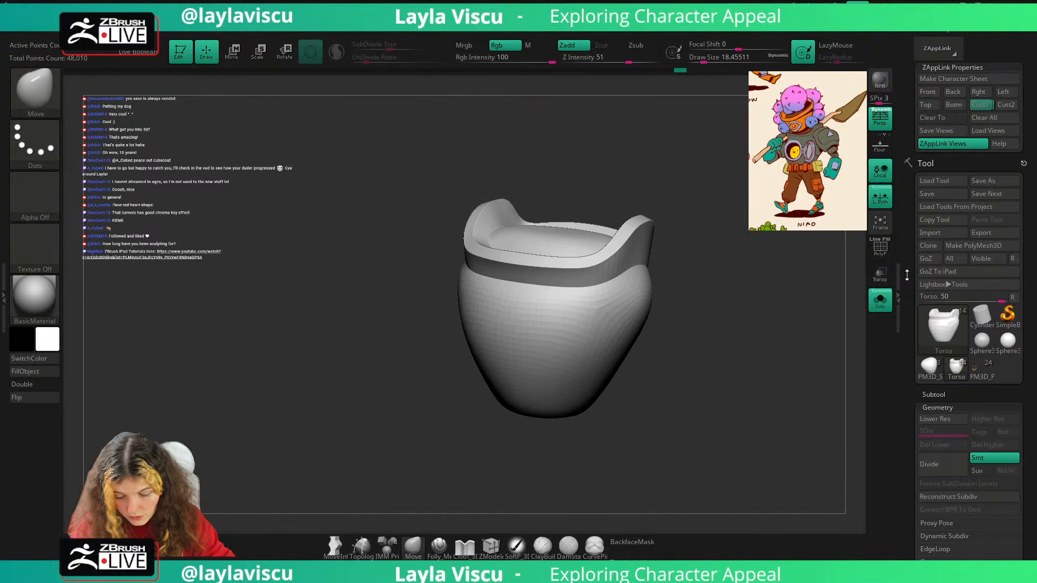
left_click(880, 300)
Return to the saved custom view and compare the full character with the reference overlay.
left_click(980, 104)
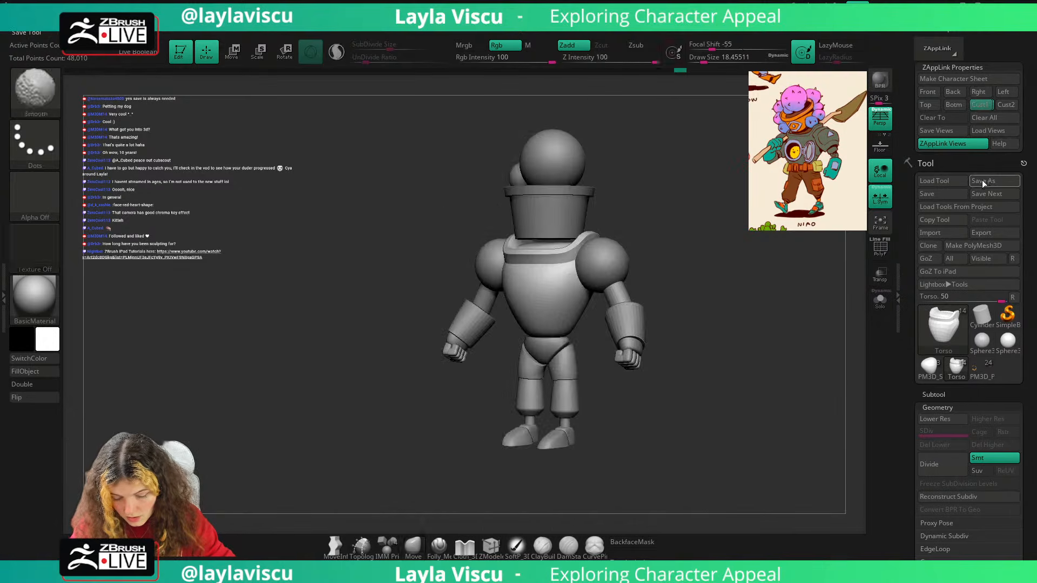
key("shift+z")
key("shift+z")
key("shift+z")
key("shift+z")
Isolate the torso in polyframe and insert a single edge loop through the raised side of the collar with ZModeler.
left_click_drag(807, 255, 670, 252)
key("f")
key("shift+f")
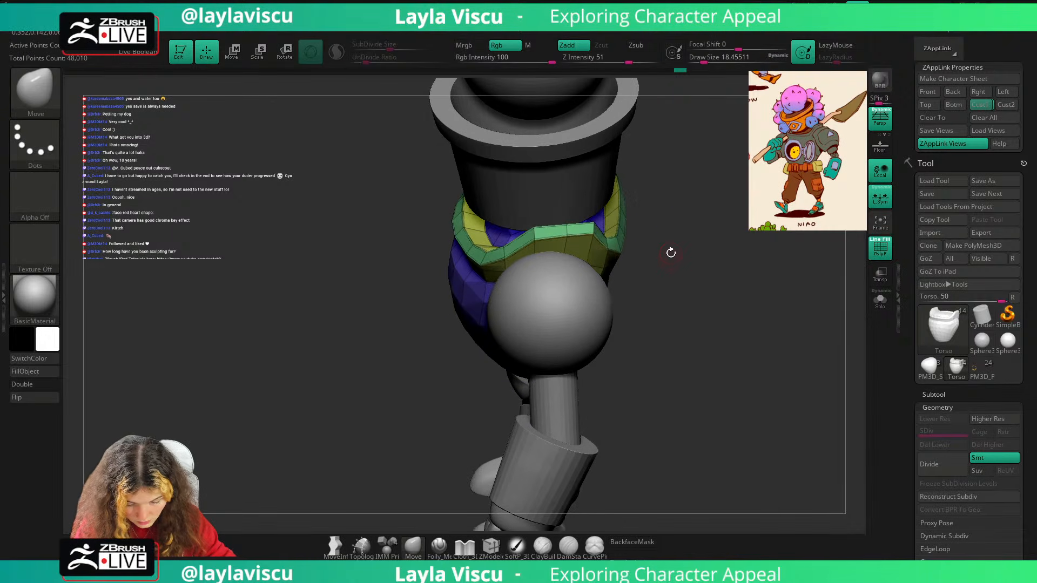
left_click(882, 301)
mouse_move(756, 292)
left_mouse_down()
mouse_move(739, 296)
mouse_move(692, 259)
left_mouse_up()
left_click(491, 546)
left_click_drag(633, 382, 629, 297)
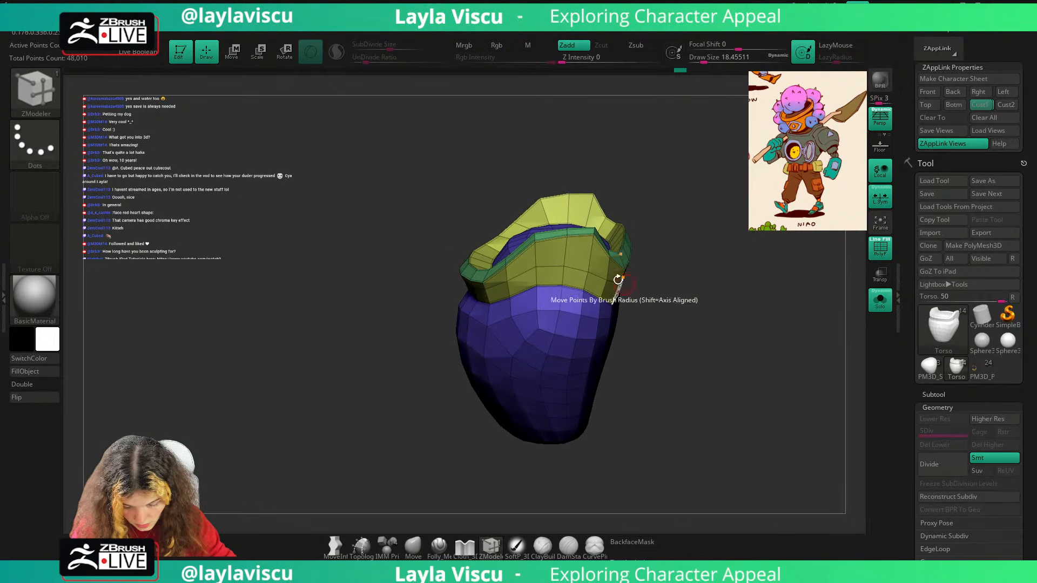
key("space")
left_click(546, 277)
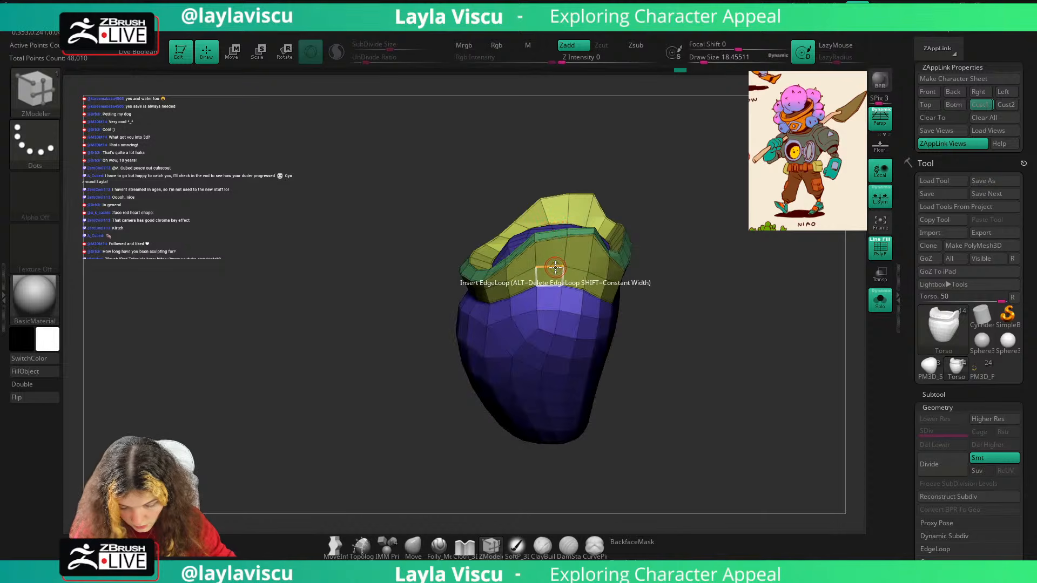
left_click(555, 268)
Set the ZModeler edge action to Slide and show the torso smoothed, without polyframe, within the full character.
key("space")
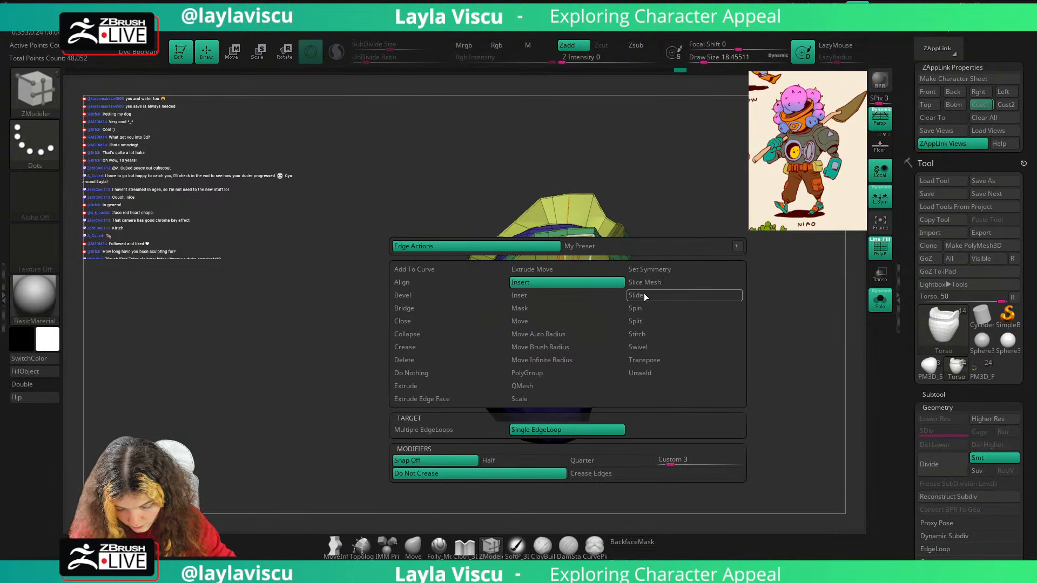
left_click(643, 296)
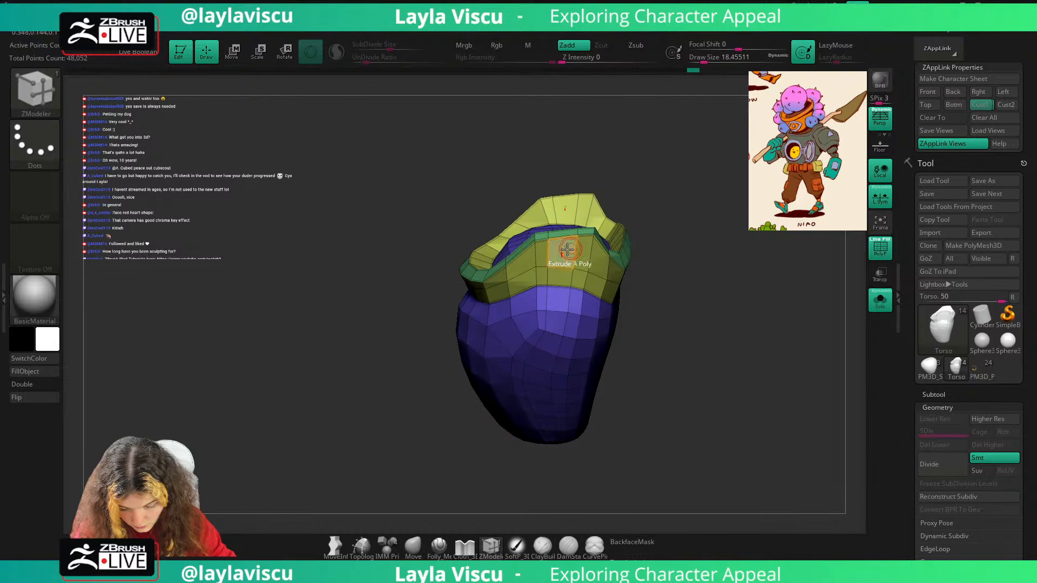
key("d")
key("shift+f")
left_click_drag(757, 289, 813, 287, "alt")
left_click(880, 300)
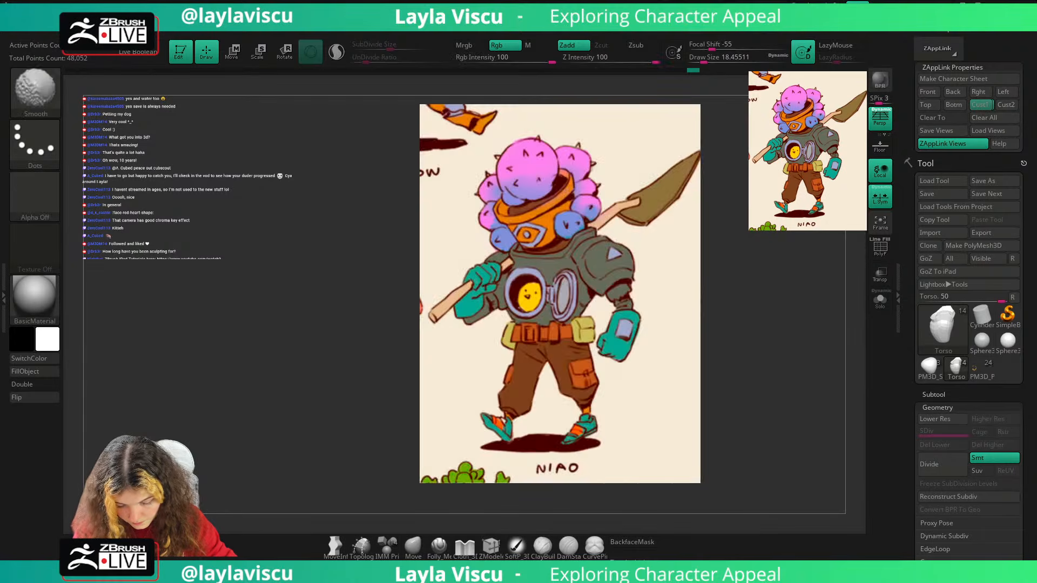
View the shoulder and collar from the side and turn on transparency for the parts around the torso.
right_click_drag(775, 238, 767, 270)
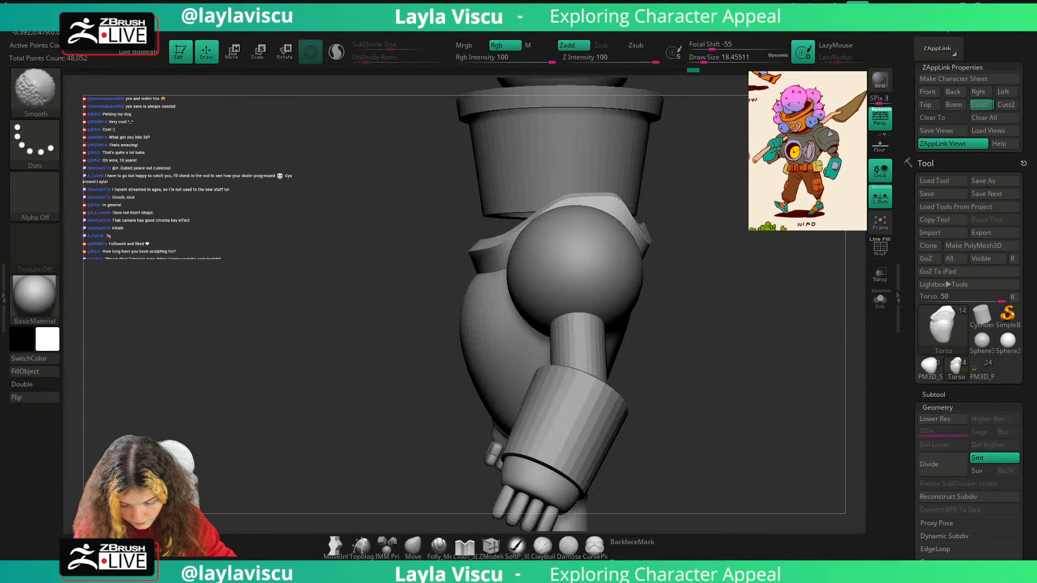
left_click_drag(784, 235, 826, 237)
left_click(879, 278)
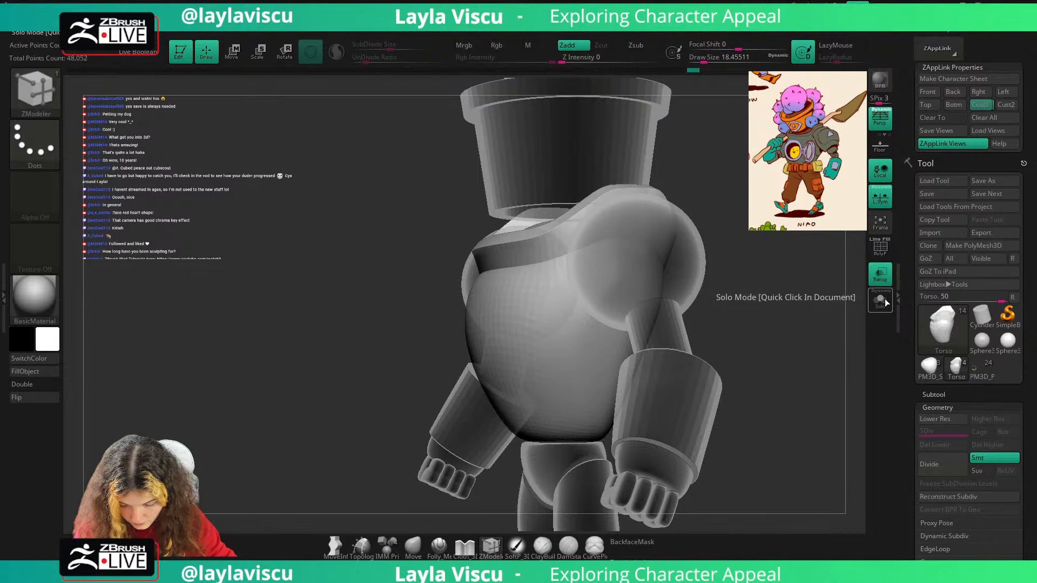
Isolate the torso body without its collar in unsmoothed polyframe and smooth its lower side at a draw size of about 154.
left_click(880, 301)
key("shift+f")
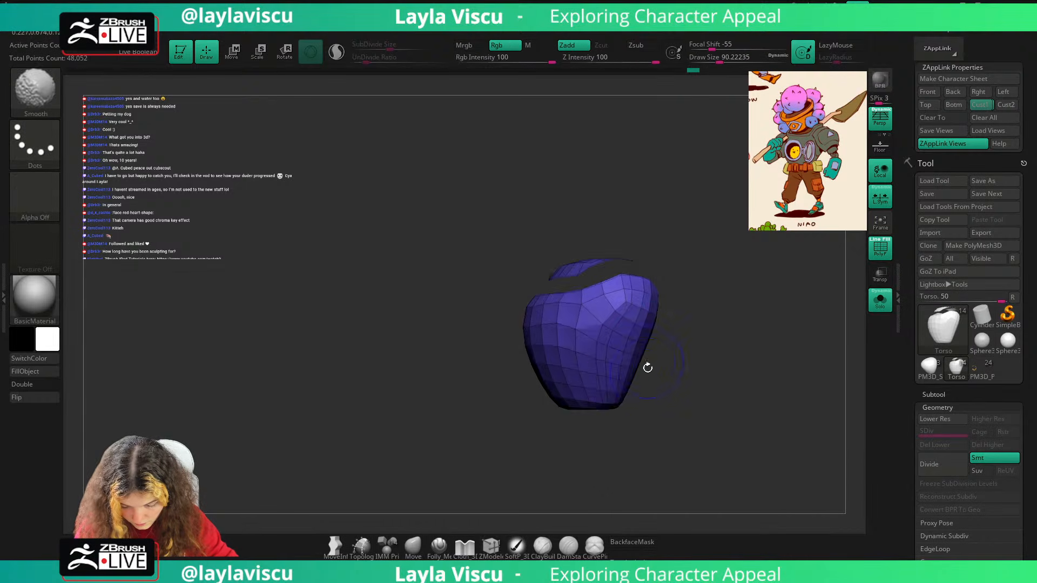
mouse_move(648, 368)
left_mouse_down()
mouse_move(625, 324)
mouse_move(634, 317)
left_mouse_up()
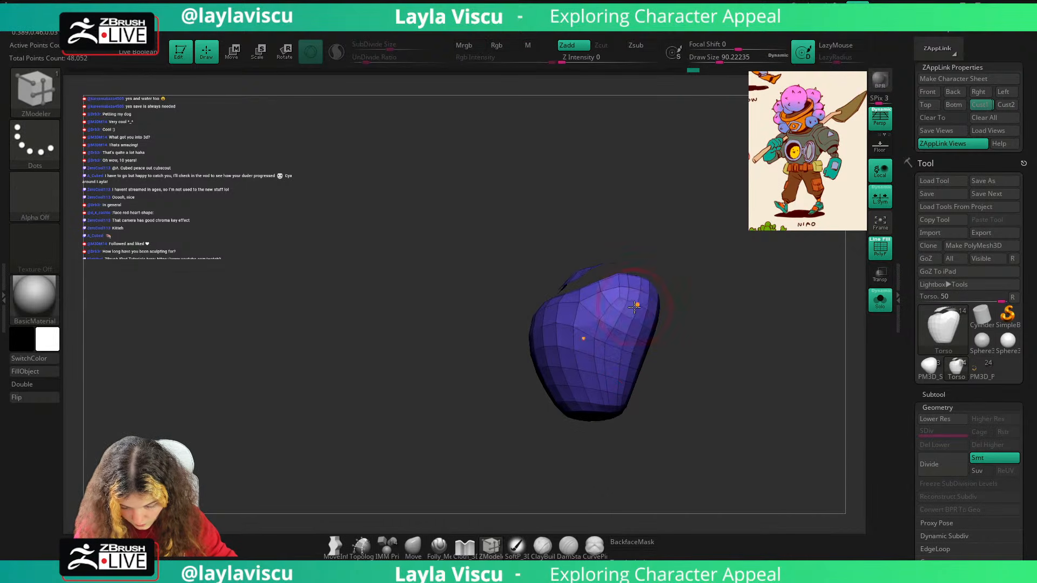
mouse_move(637, 304)
right_mouse_down()
mouse_move(630, 340)
mouse_move(641, 382)
right_mouse_up()
key("s")
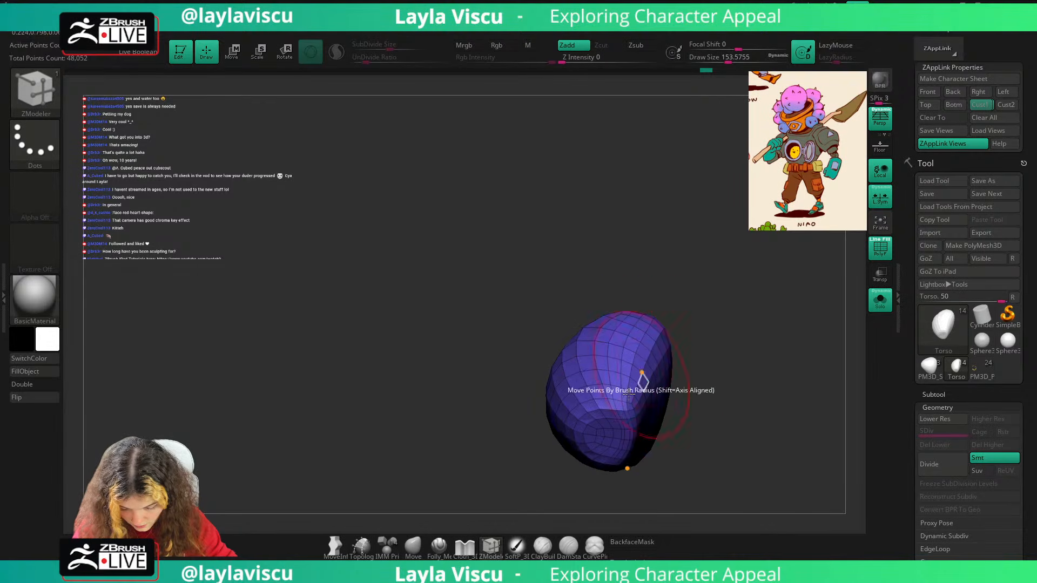
left_click_drag(641, 382, 618, 403, "shift")
Hide the torso's polyframe and bring the full character back into view.
key("shift+f")
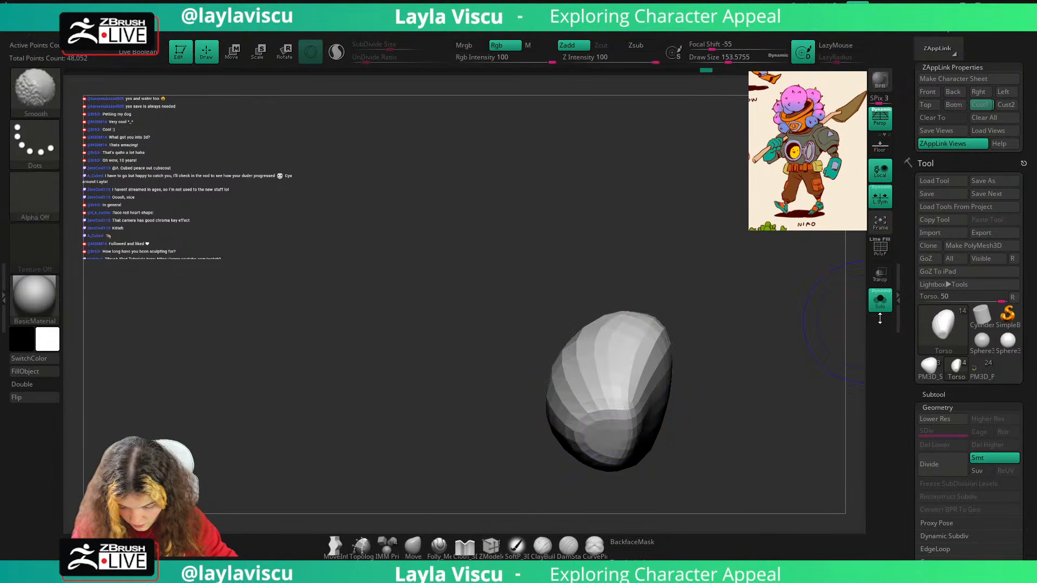
left_click(880, 303)
left_click_drag(846, 294, 790, 351)
key("s")
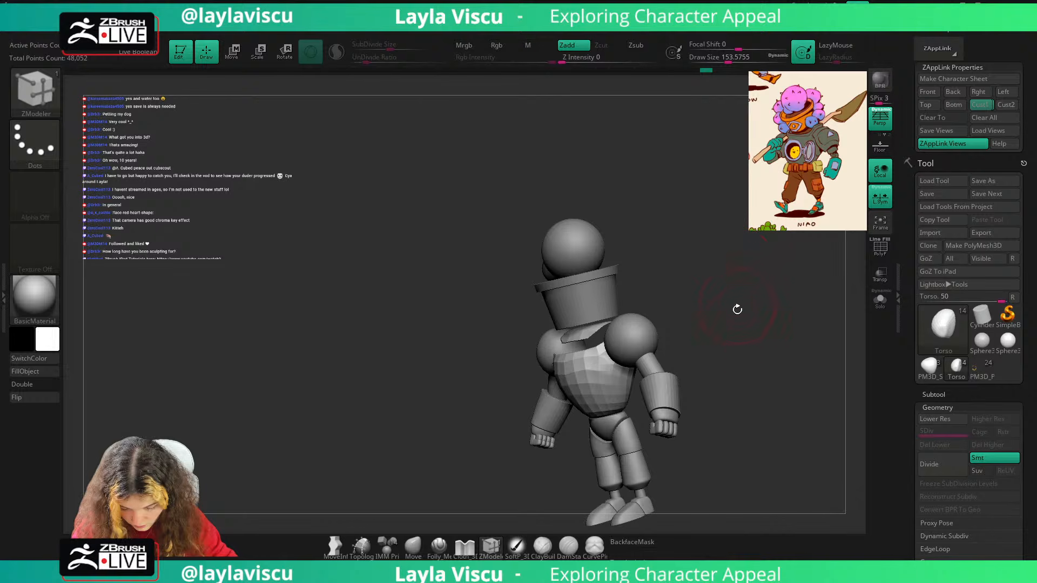
mouse_move(741, 325)
left_mouse_down("shift")
mouse_move(770, 347)
mouse_move(792, 293)
mouse_move(804, 294)
mouse_move(785, 292)
mouse_move(832, 303)
left_mouse_up("shift")
Recall the saved custom view and compare the smoothed torso and collar with the reference overlay.
left_click(982, 104)
key("shift+z")
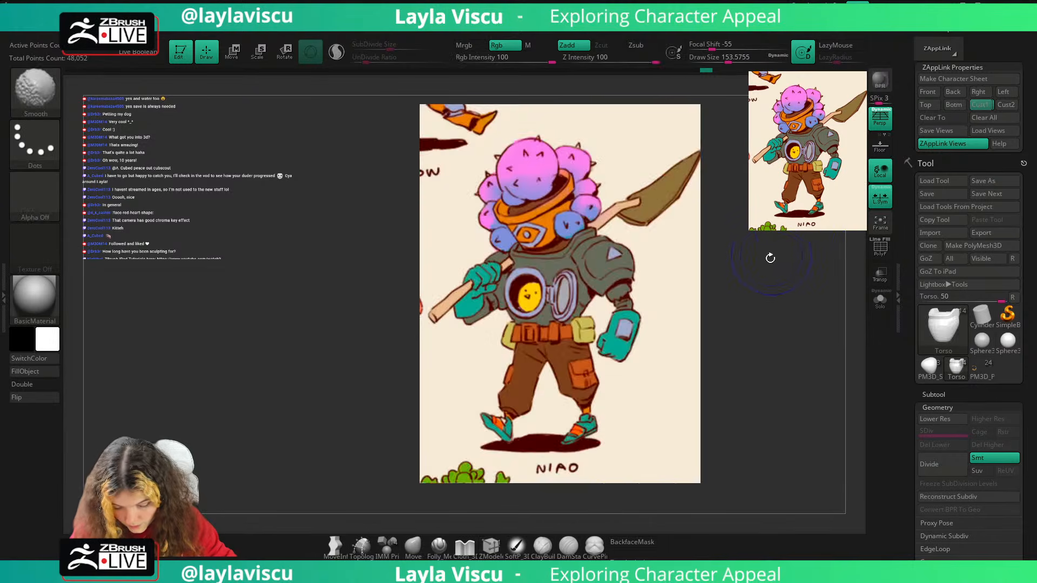
key("shift+z")
key("shift+z")
key("shift+z")
key("shift+z")
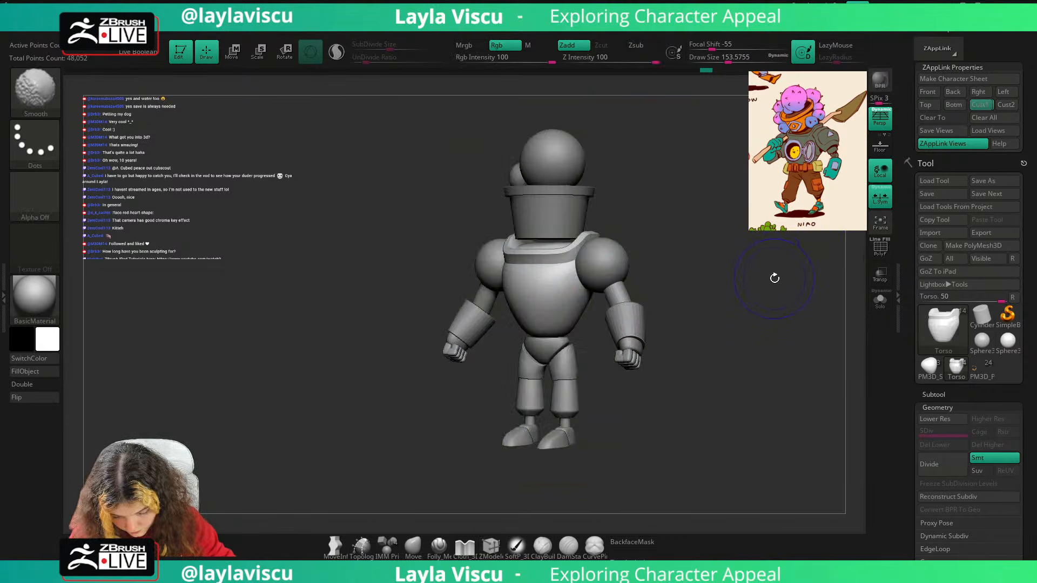
key("shift+z")
Check the torso's polyframe within the full character and compare the silhouette against the reference overlay once more.
key("f")
key("f")
key("shift+f")
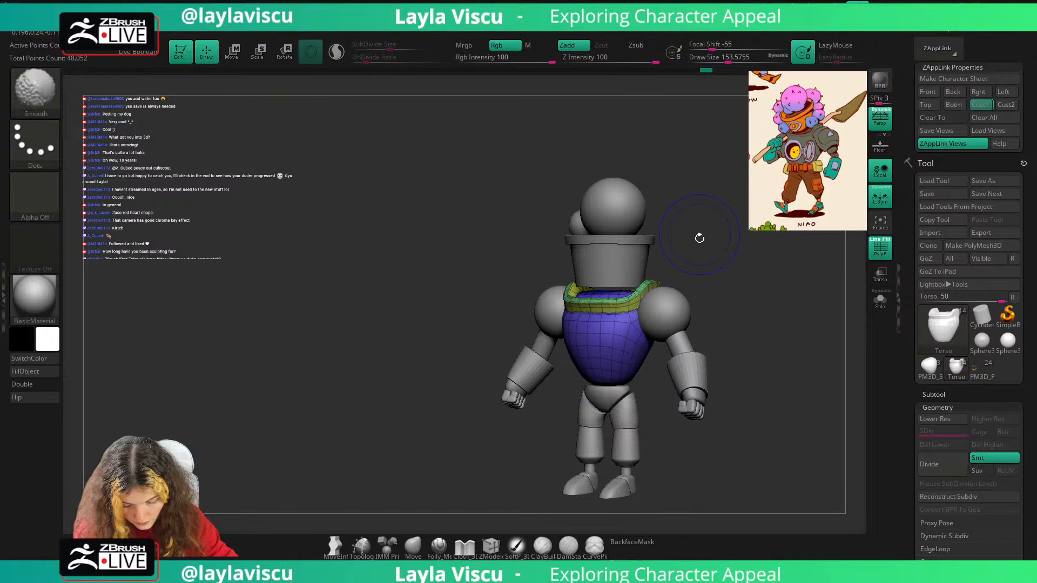
key("shift+f")
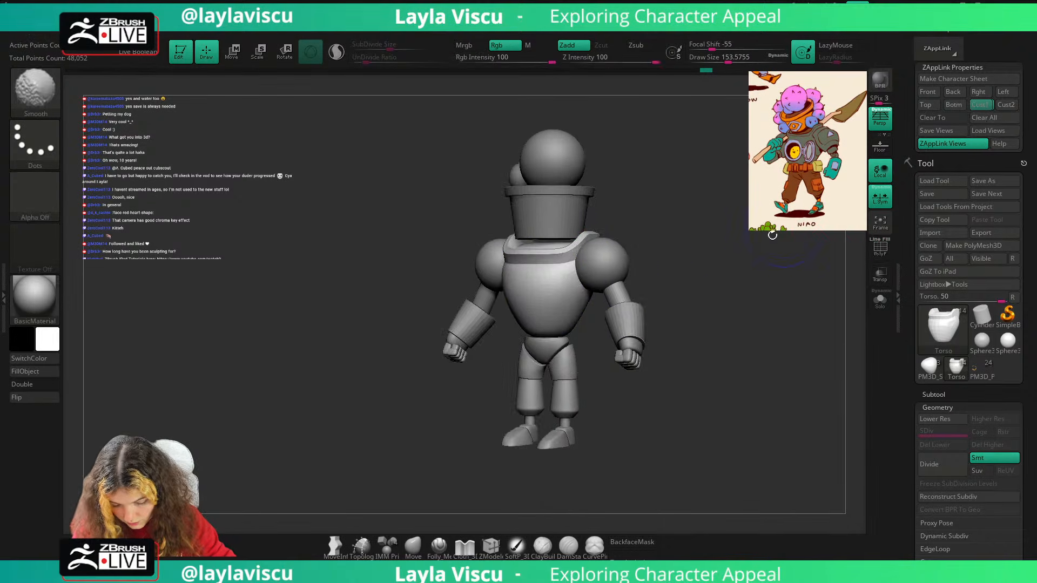
key("shift+z")
key("shift+z")
key("shift+z")
key("shift+z")
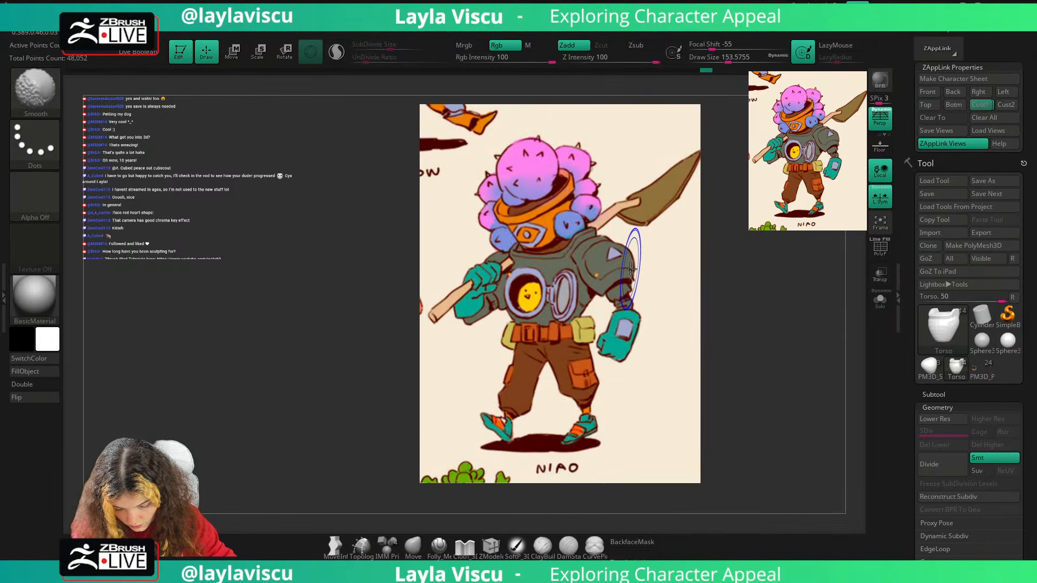
Isolate the torso in unsmoothed polyframe facing the front and reduce the draw size to about 31.
key("s")
left_click_drag(545, 314, 535, 314)
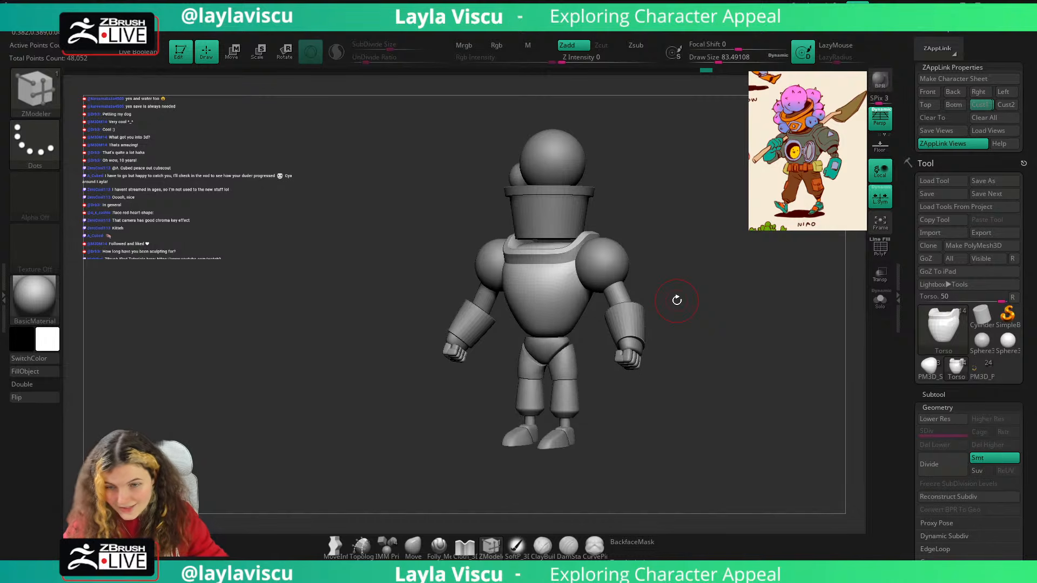
key("shift+f")
left_click_drag(724, 282, 734, 338)
key("shift+d")
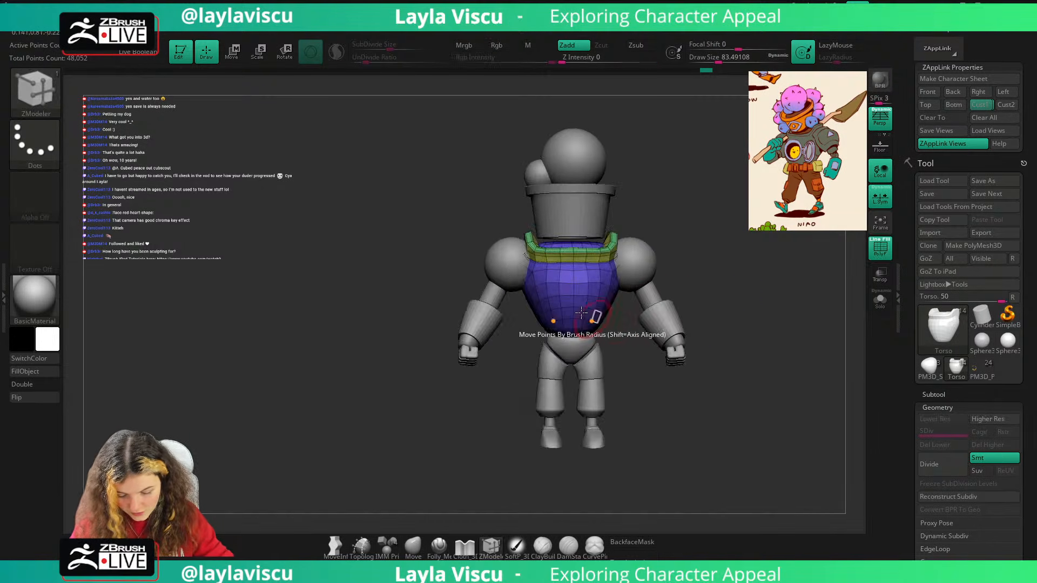
key("b")
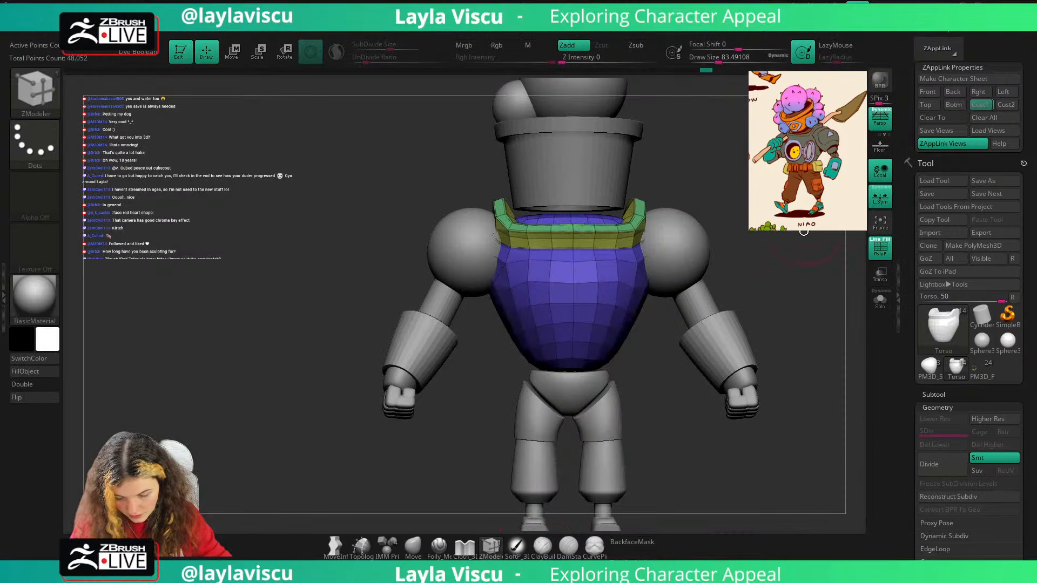
key("s")
left_click_drag(839, 196, 818, 234, "alt")
left_click(881, 299)
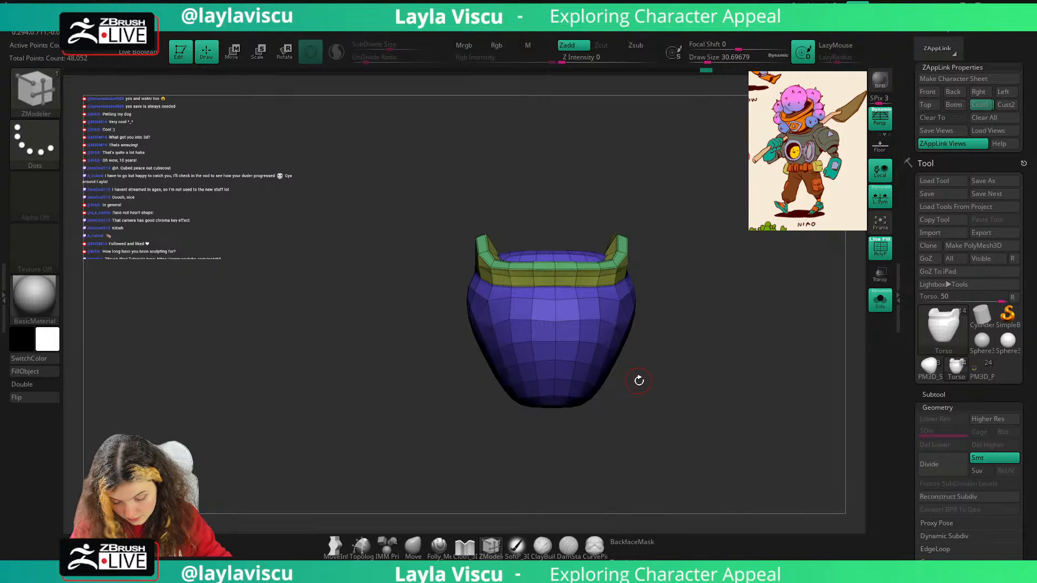
Mark a four-by-four block of polygons on the chest front as a temporary polygroup, checking the hatch placement against the reference overlay.
key("shift+z")
key("shift+z")
left_click_drag(567, 331, 570, 364, "alt")
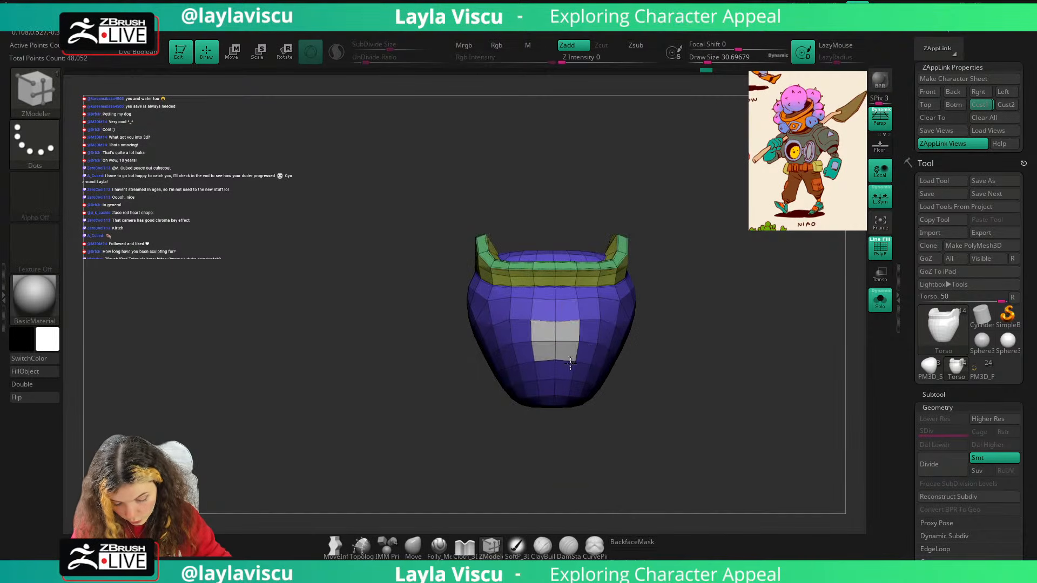
key("shift+z")
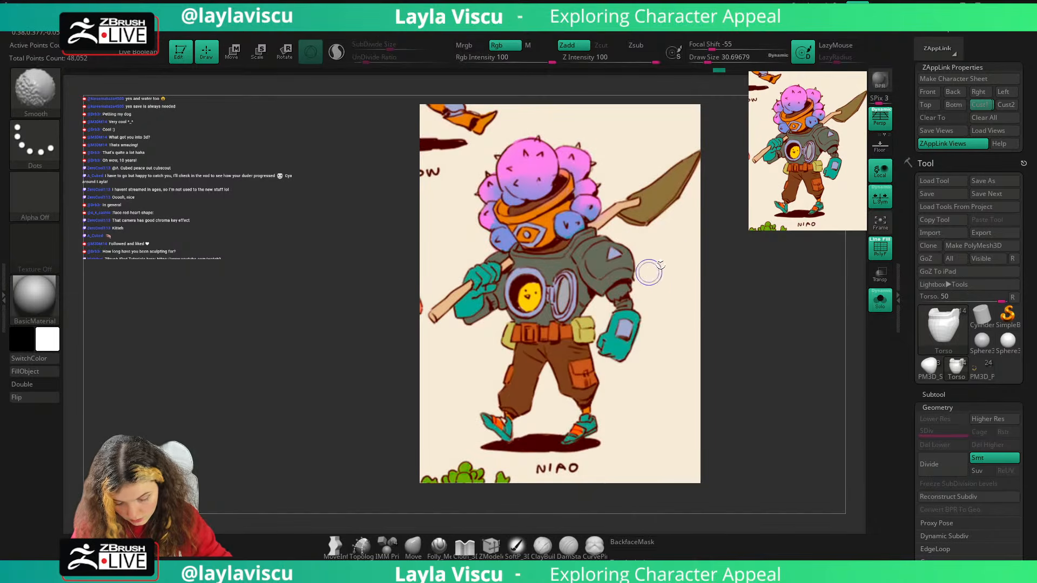
key("shift+z")
mouse_move(590, 308)
left_mouse_down("alt")
mouse_move(575, 371)
mouse_move(565, 309)
left_mouse_up("alt")
mouse_move(648, 308)
left_mouse_down()
mouse_move(697, 308)
mouse_move(685, 283)
mouse_move(701, 282)
mouse_move(679, 287)
mouse_move(678, 264)
mouse_move(674, 287)
left_mouse_up()
right_click_drag(674, 287, 612, 383, "ctrl")
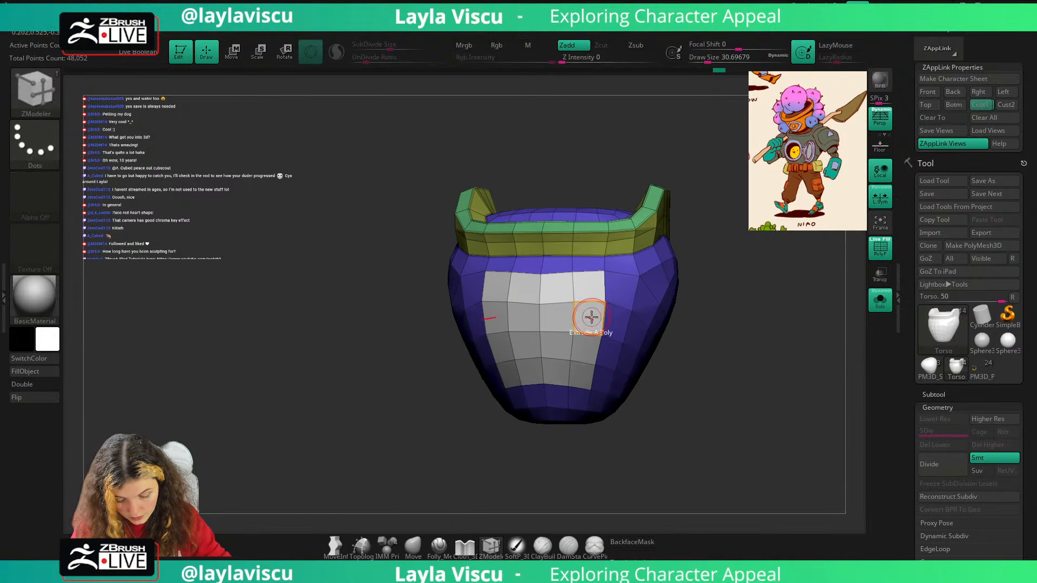
Inset the marked chest block as one region with ZModeler's Inset on Polygroup All, using the Standard modifier.
key("space")
left_click(591, 278)
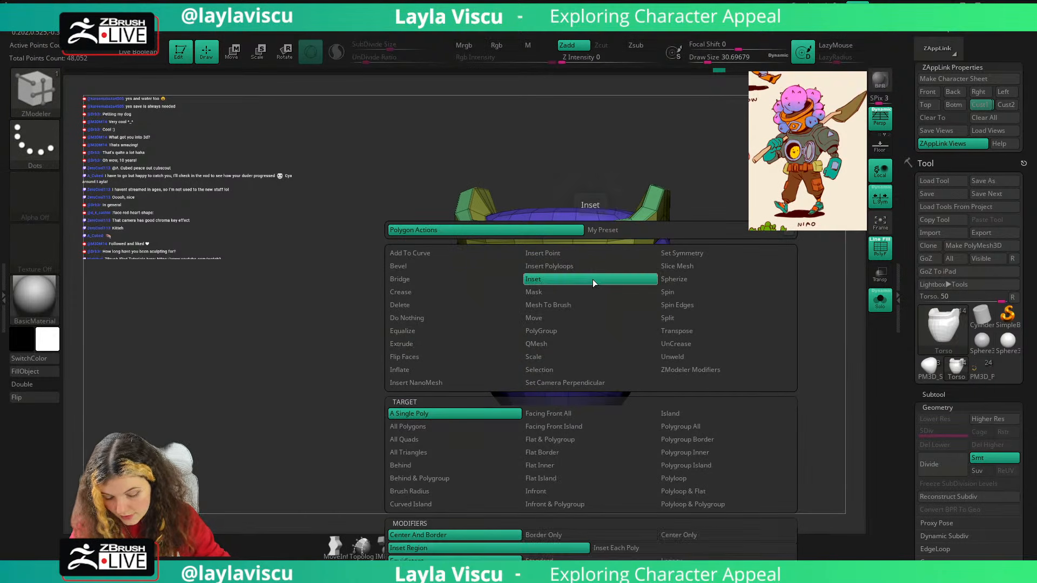
left_click(702, 426)
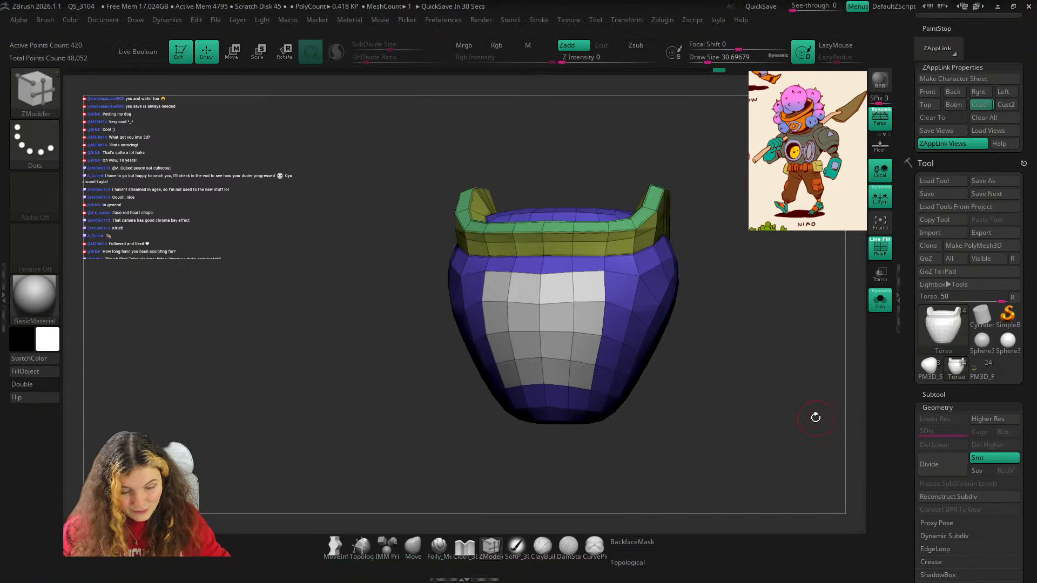
key("space")
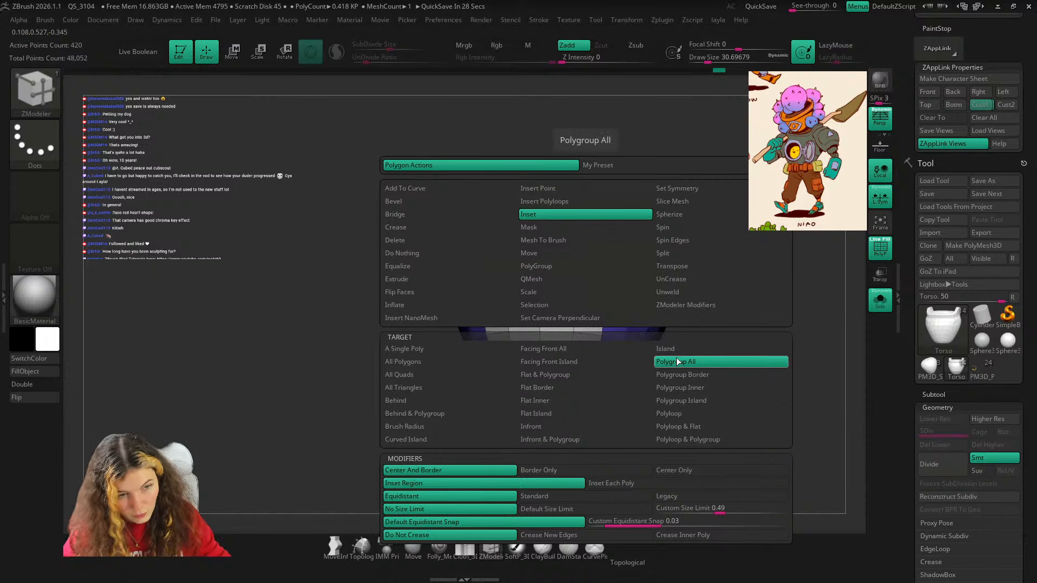
left_click(553, 495)
left_click_drag(706, 267, 670, 271)
key("space")
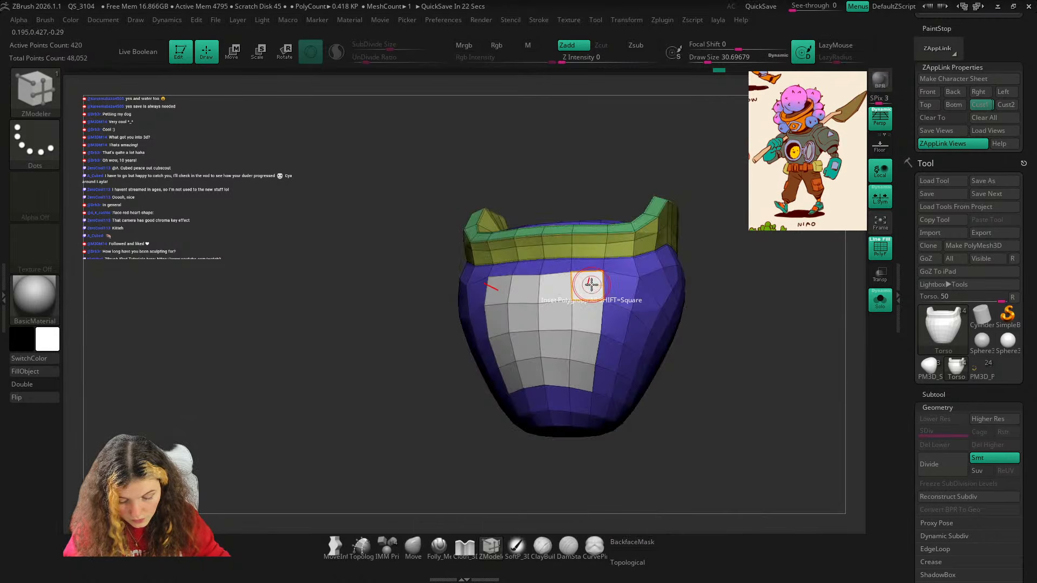
left_click_drag(591, 285, 585, 286)
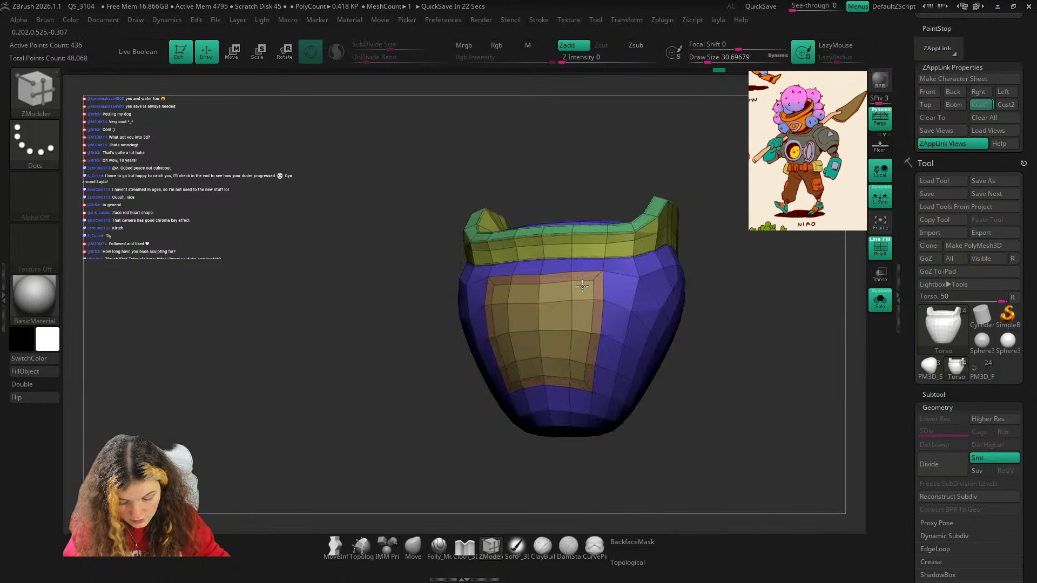
Isolate the inset hatch polygroups and mask by feature with only Groups enabled, leaving out Border and Crease.
mouse_move(713, 237)
left_mouse_down()
mouse_move(748, 246)
mouse_move(739, 252)
mouse_move(748, 236)
mouse_move(776, 244)
left_mouse_up()
key("shift+f")
key("shift+f")
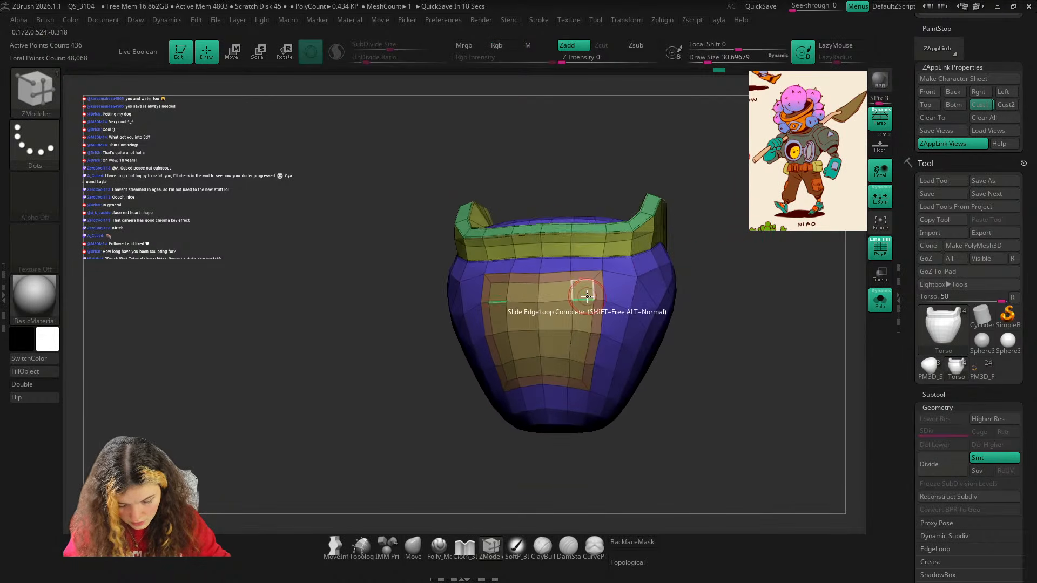
left_click(592, 289, "ctrl+shift")
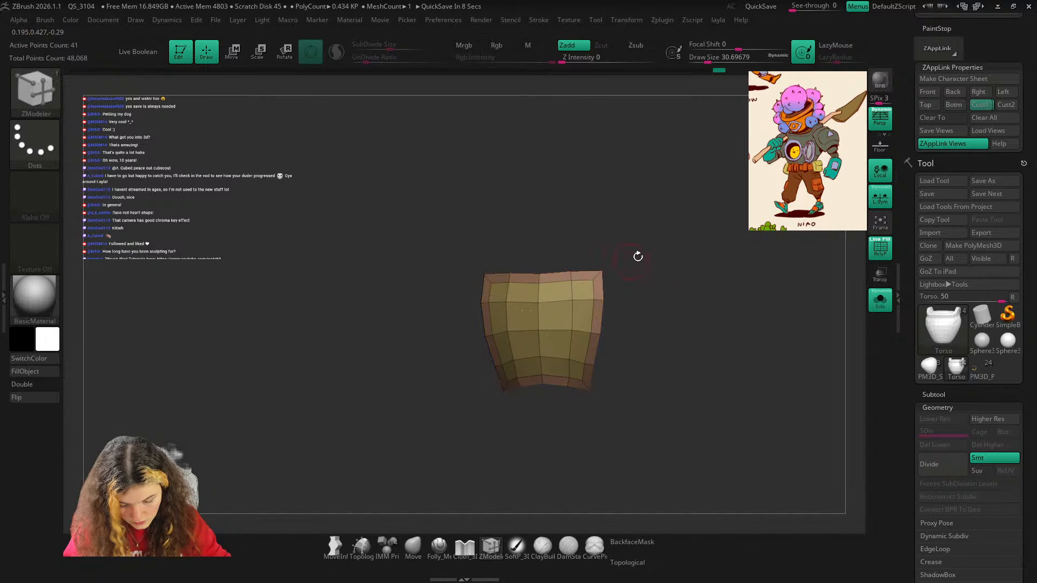
left_click(943, 408)
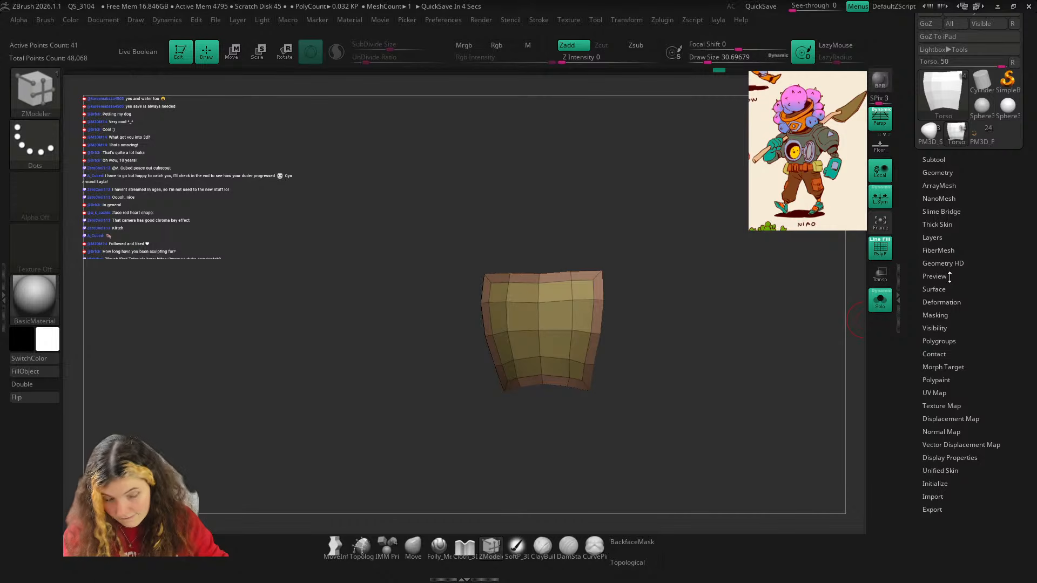
left_click(946, 314)
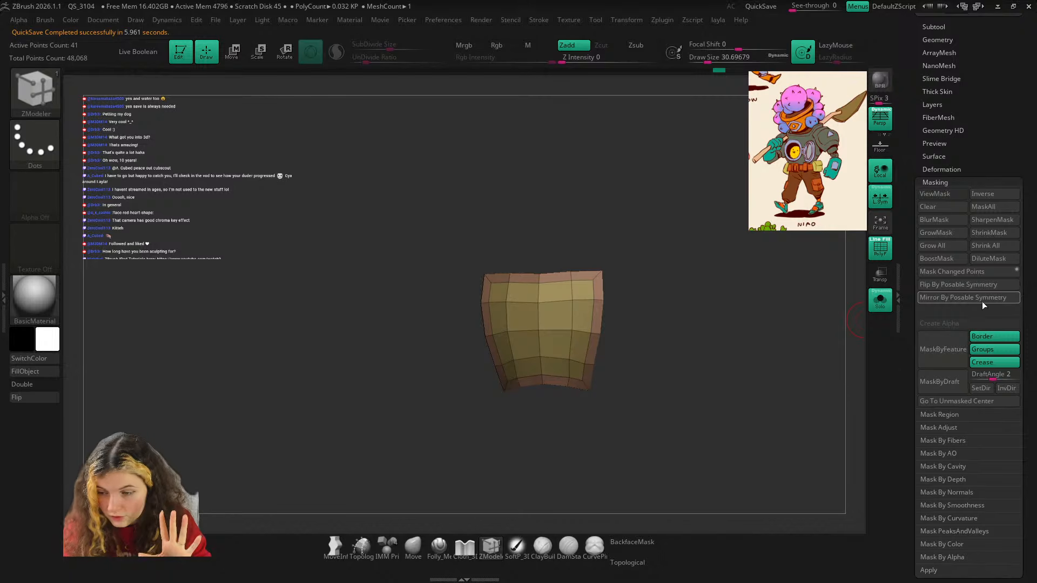
left_click(997, 365)
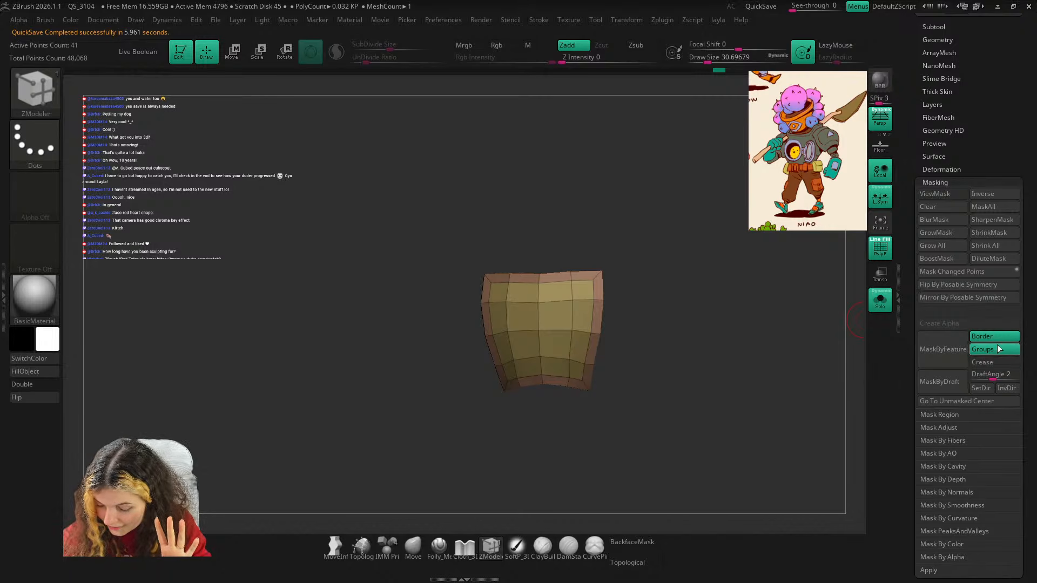
left_click(996, 338)
left_click(954, 354)
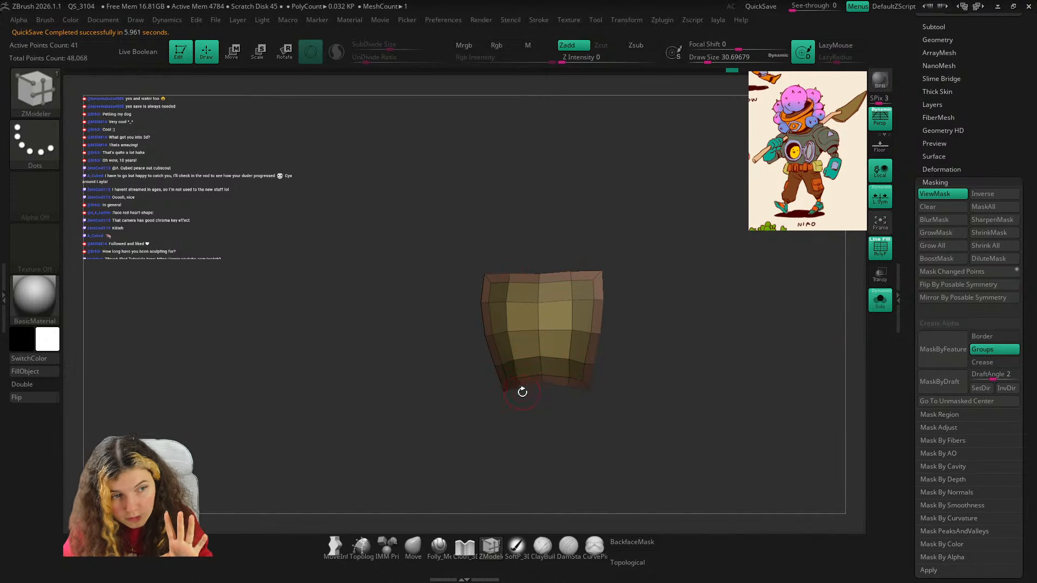
right_click_drag(610, 295, 643, 325, "ctrl")
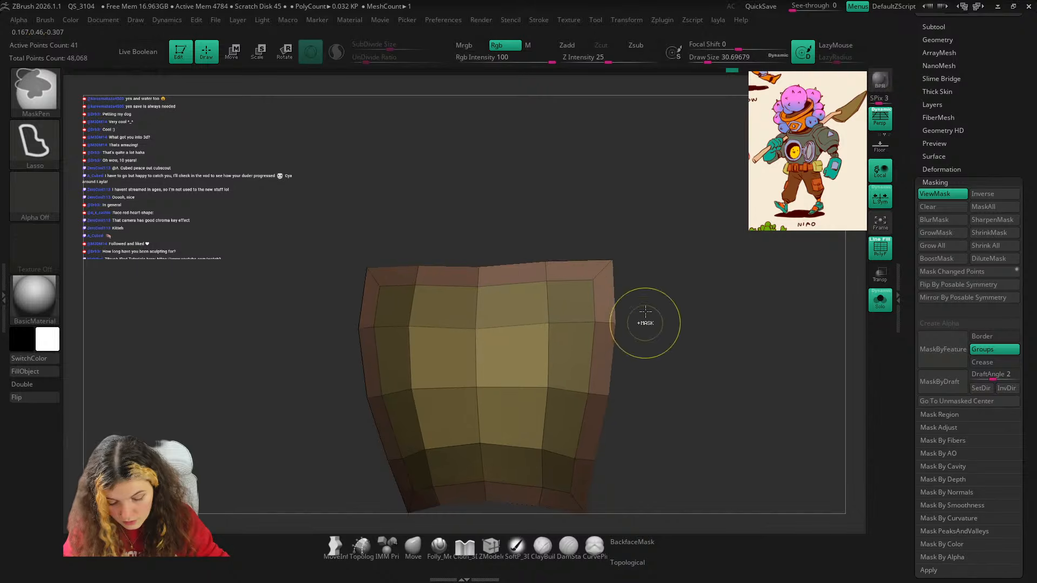
left_click_drag(616, 259, 648, 222)
key("ctrl+z")
right_click_drag(651, 242, 615, 212, "ctrl")
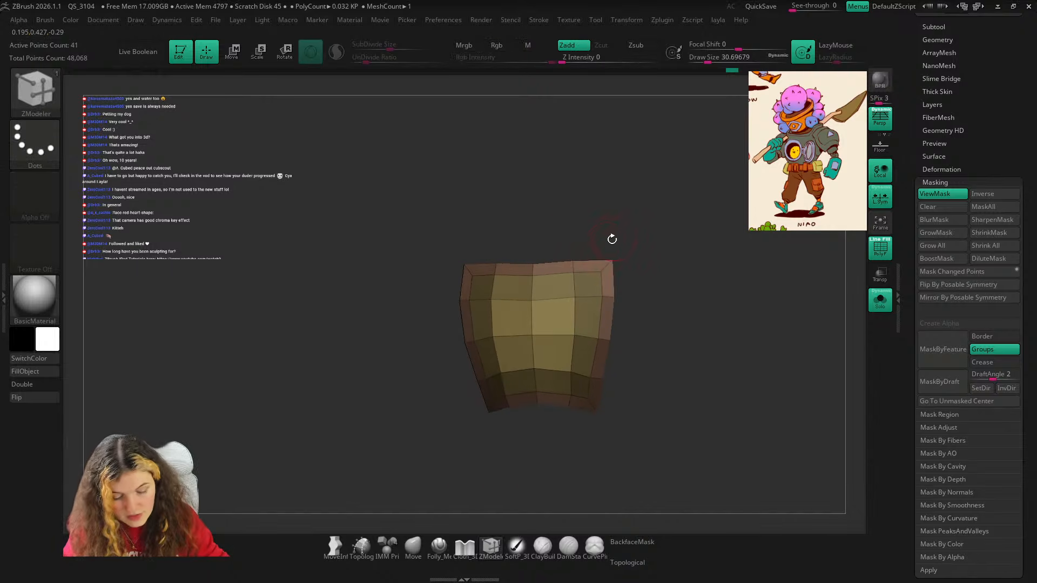
Show the whole torso again and invert the mask to leave only the hatch's polygroup border unmasked.
left_click_drag(693, 259, 696, 273)
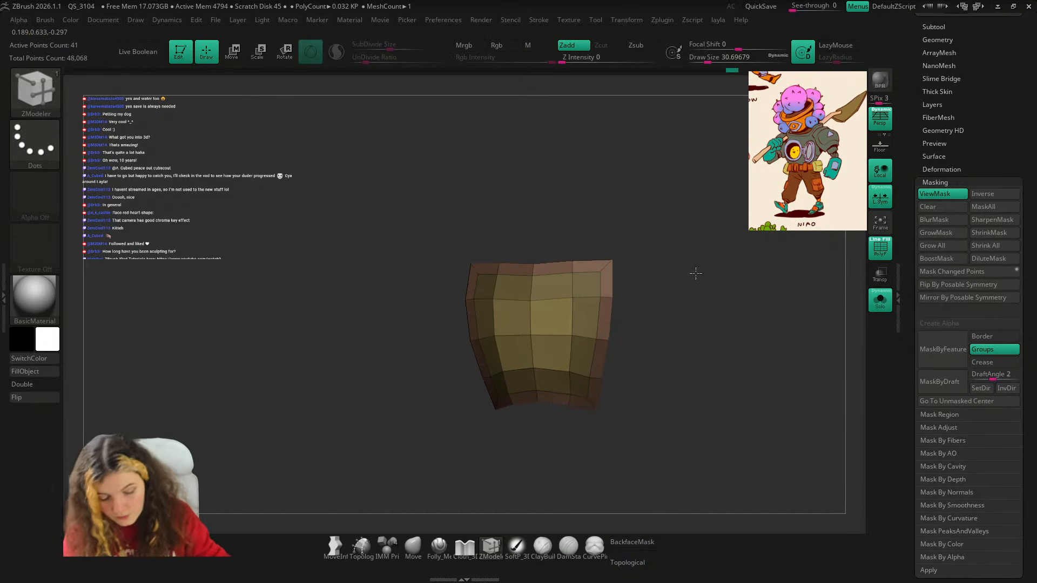
left_click(715, 260, "ctrl+shift")
mouse_move(757, 297)
right_mouse_down("ctrl")
mouse_move(722, 269)
mouse_move(781, 303)
right_mouse_up("ctrl")
key("shift+f")
key("shift+f")
left_click(797, 273, "ctrl")
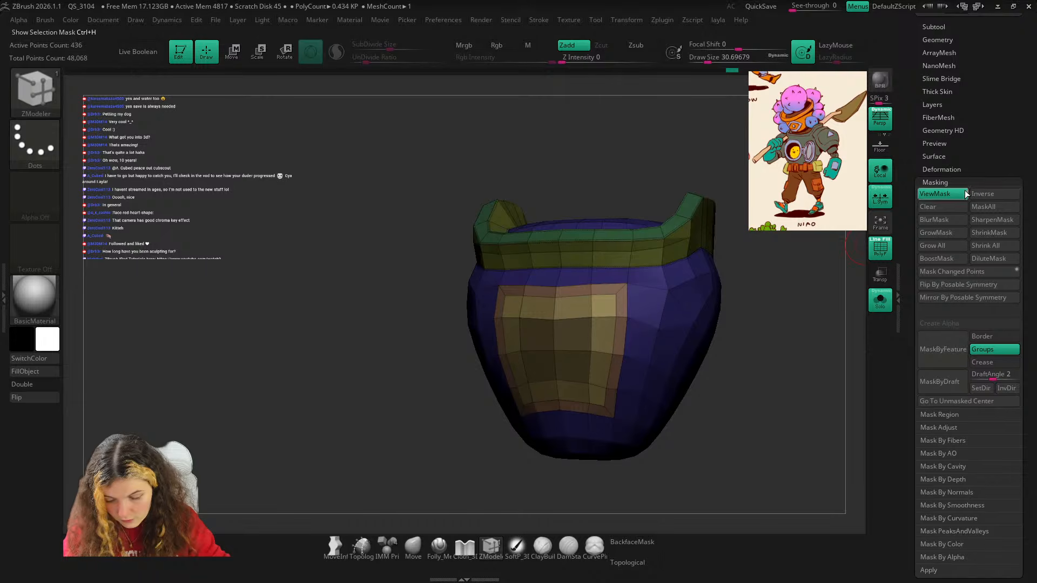
Round the inner hatch polygroup into a circle with repeated Polish By Groups deformations.
left_click(956, 169)
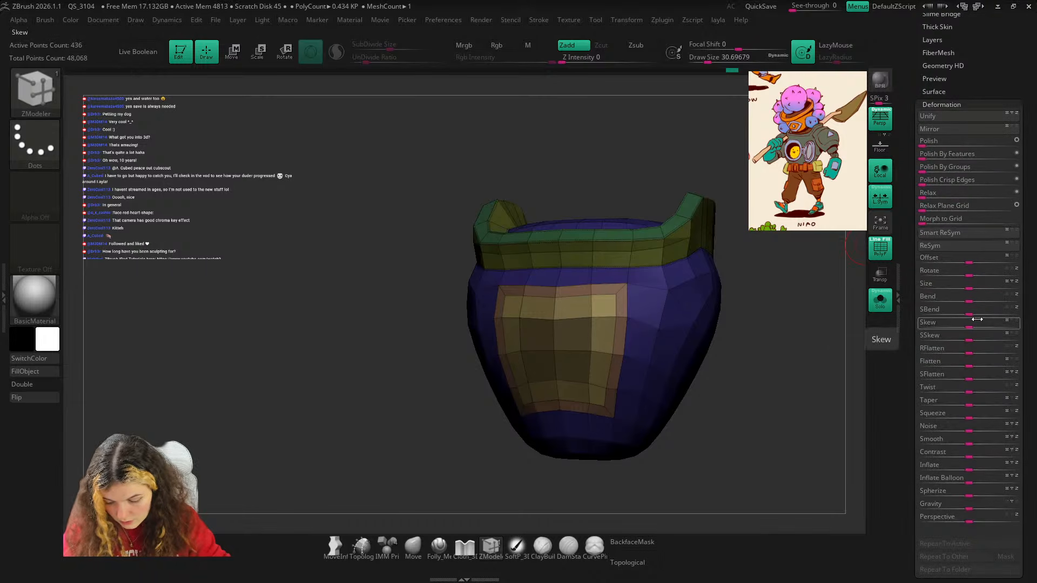
left_click(951, 167)
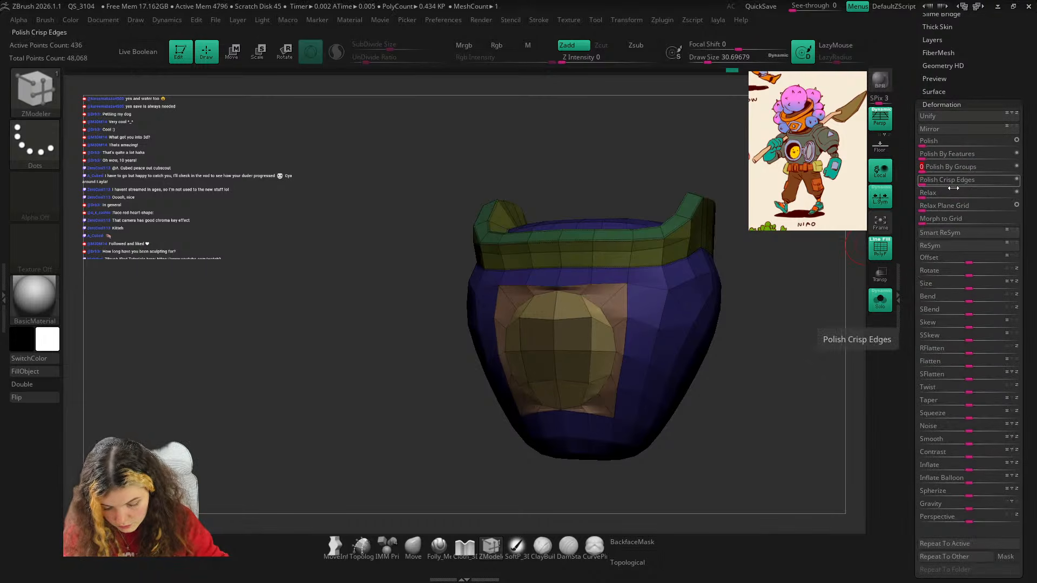
mouse_move(786, 367)
left_mouse_down()
mouse_move(801, 365)
mouse_move(778, 386)
mouse_move(776, 363)
mouse_move(777, 400)
mouse_move(771, 371)
mouse_move(773, 380)
left_mouse_up()
left_click(925, 168)
left_click(924, 171)
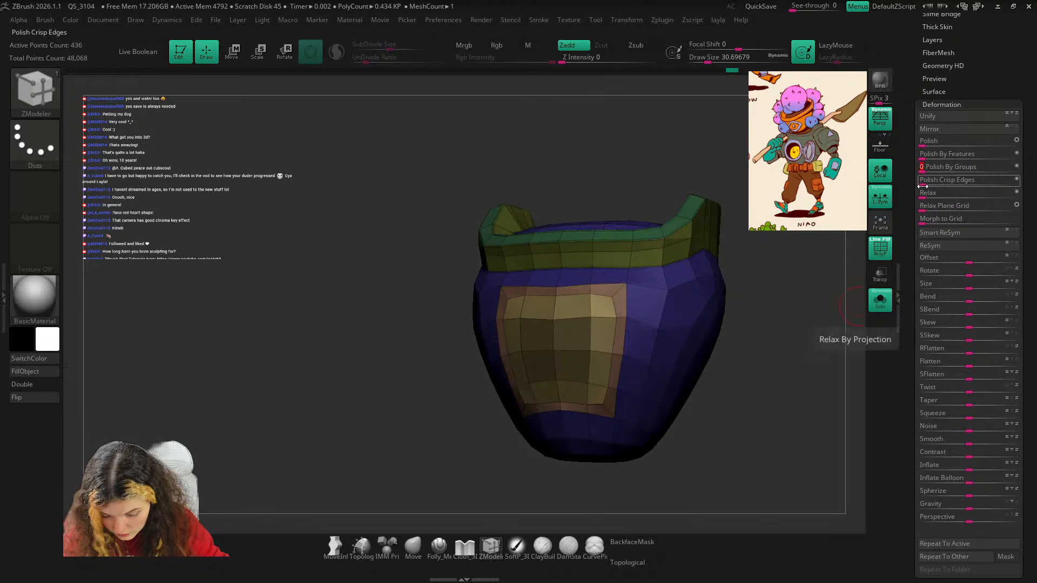
left_click(924, 170)
left_click(924, 170)
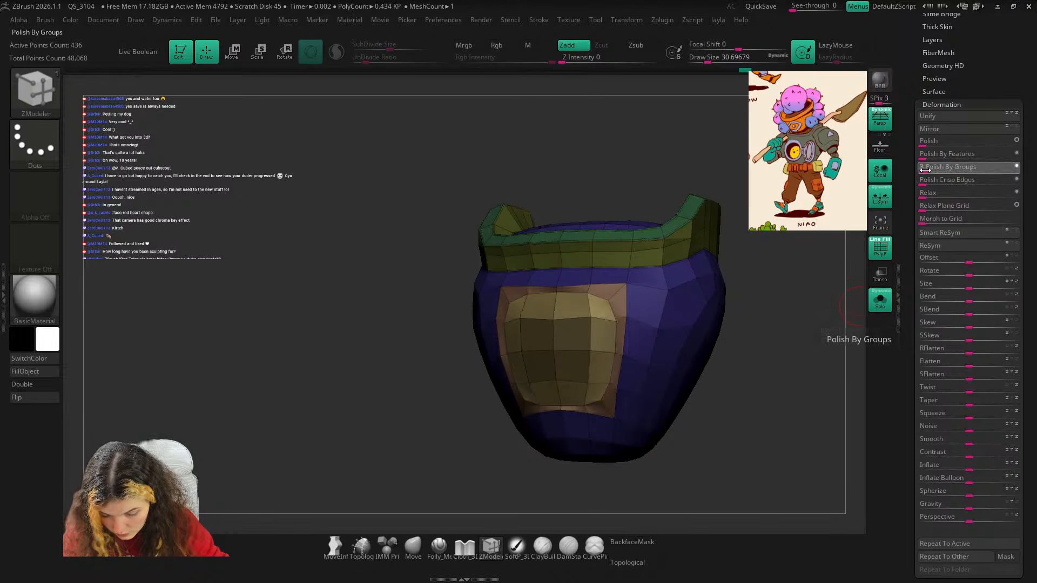
left_click(924, 169)
left_click_drag(789, 270, 754, 273)
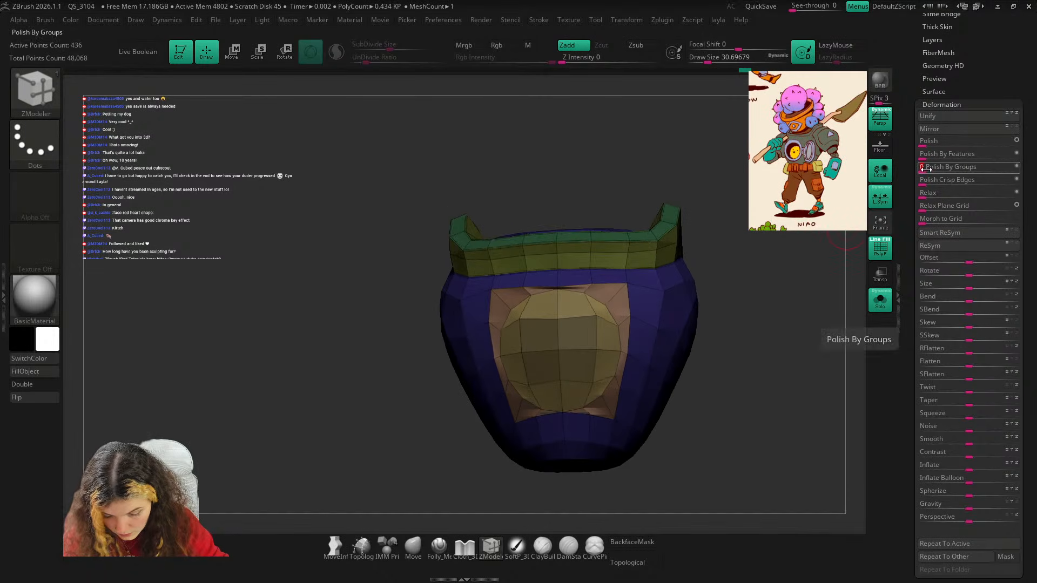
Cut the round hatch opening in the chest by hiding the circular inner polygroup and deleting the hidden faces.
left_click_drag(810, 297, 691, 329)
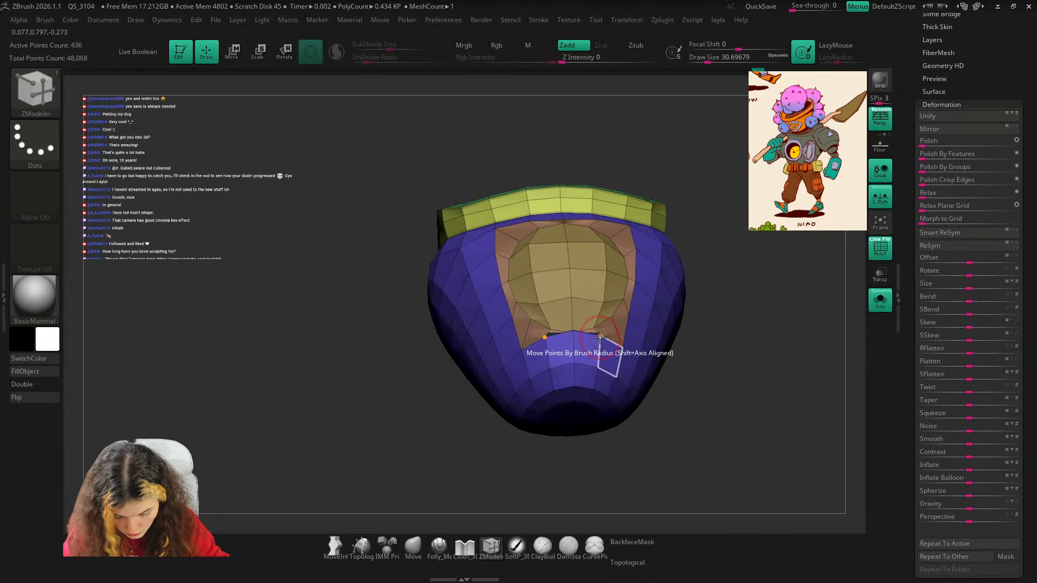
left_click_drag(716, 294, 667, 322)
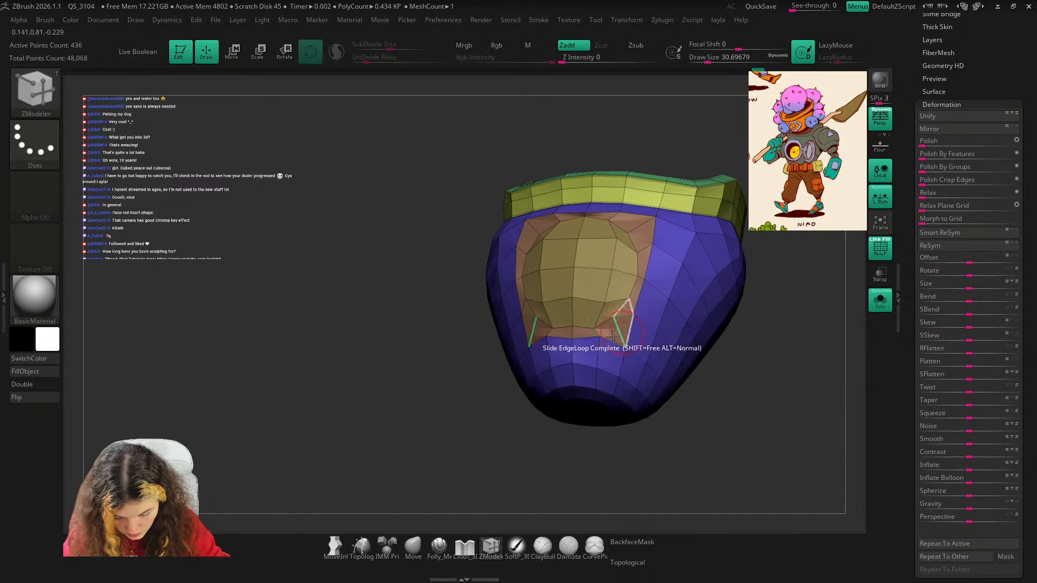
mouse_move(759, 246)
left_mouse_down()
mouse_move(779, 280)
mouse_move(759, 290)
mouse_move(772, 286)
left_mouse_up()
key("shift+z")
key("shift+z")
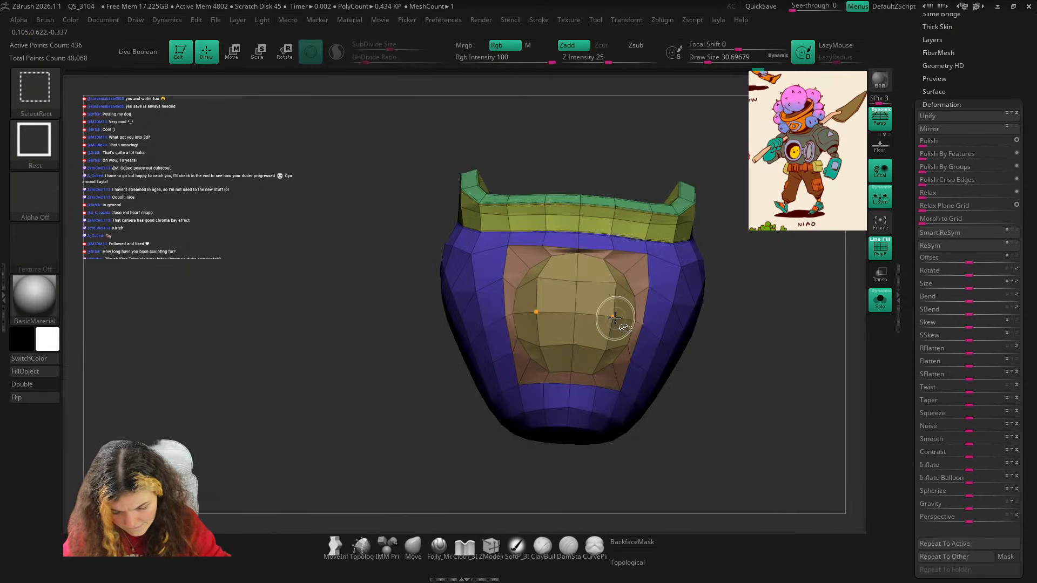
left_click(615, 319, "ctrl+shift")
left_click(769, 233, "ctrl+shift")
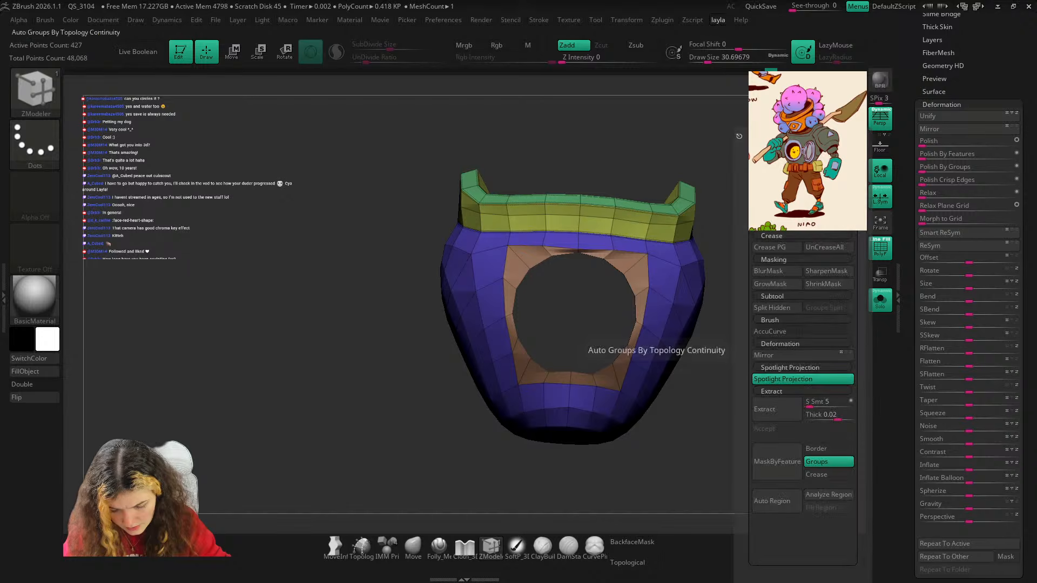
Bring back the full character with double-sided display on the torso and check the hatch opening from the saved custom view.
left_click(881, 300)
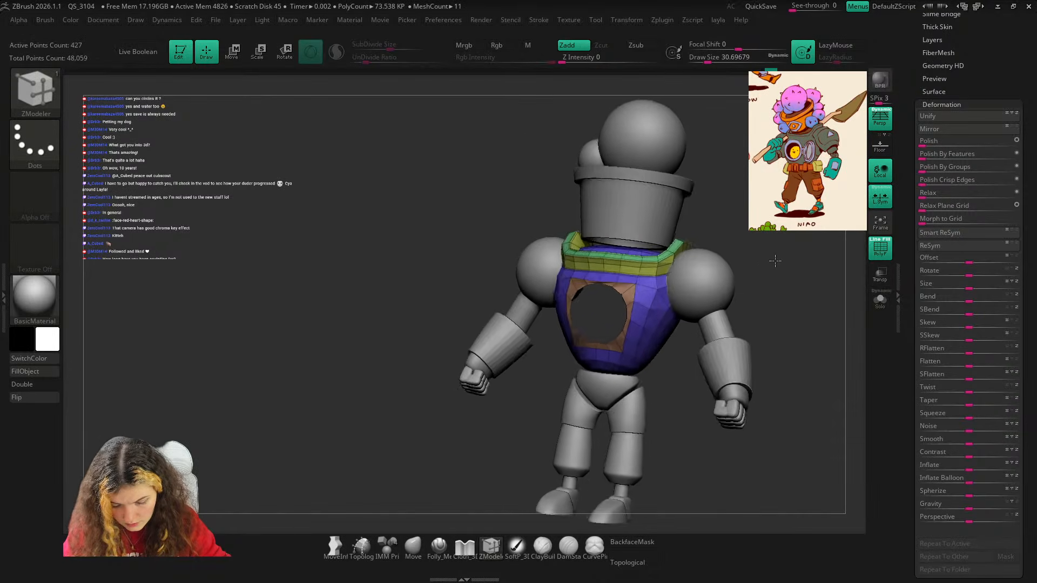
left_click_drag(821, 281, 803, 260)
left_click(33, 384)
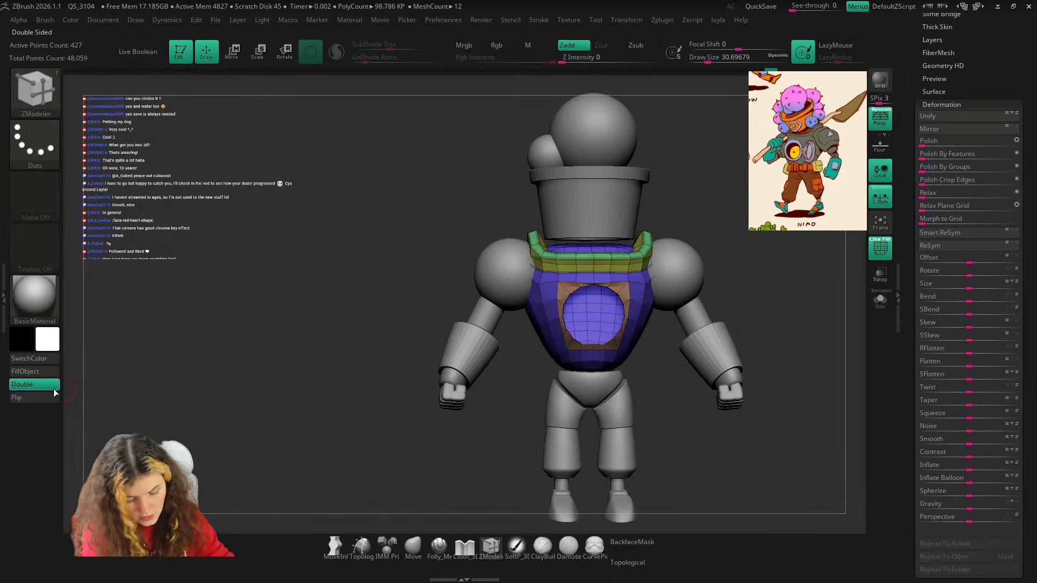
scroll(985, 58, "up", 8)
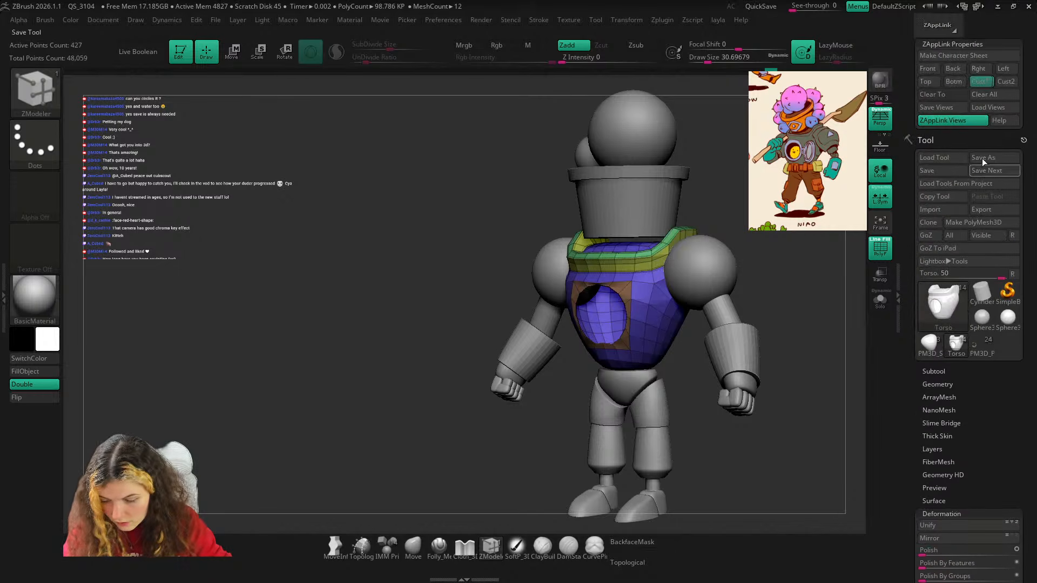
left_click(980, 82)
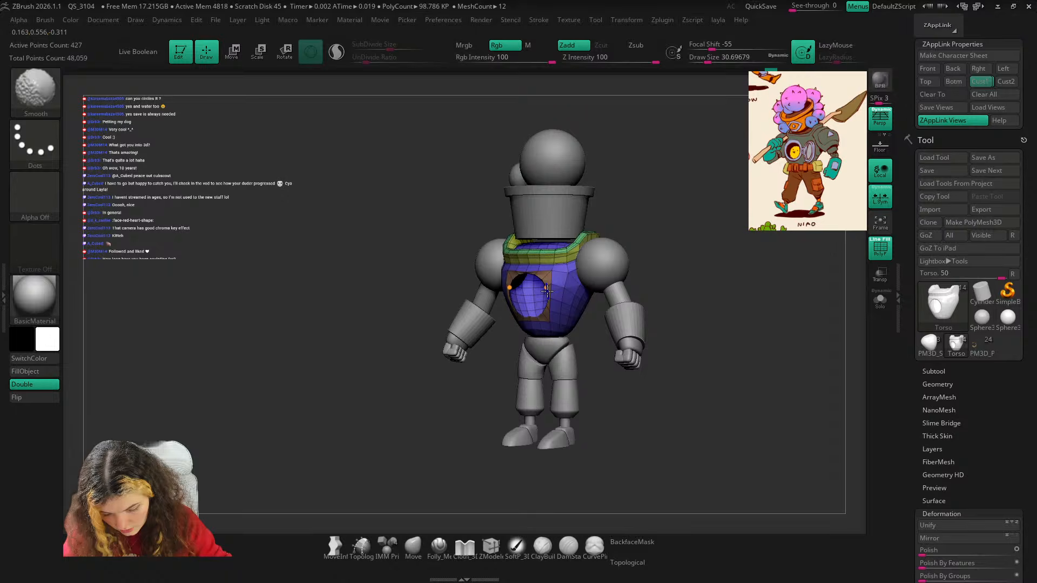
mouse_move(646, 225)
left_mouse_down()
mouse_move(692, 250)
mouse_move(747, 248)
left_mouse_up()
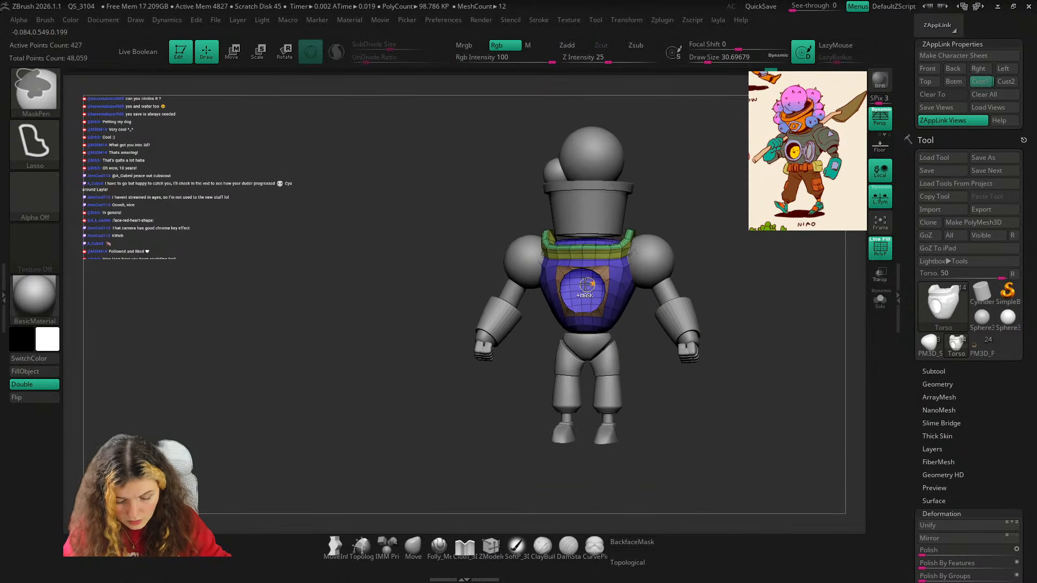
Examine the hatch opening and the inside of the torso from the front, the side and below.
right_click_drag(585, 284, 586, 330, "ctrl")
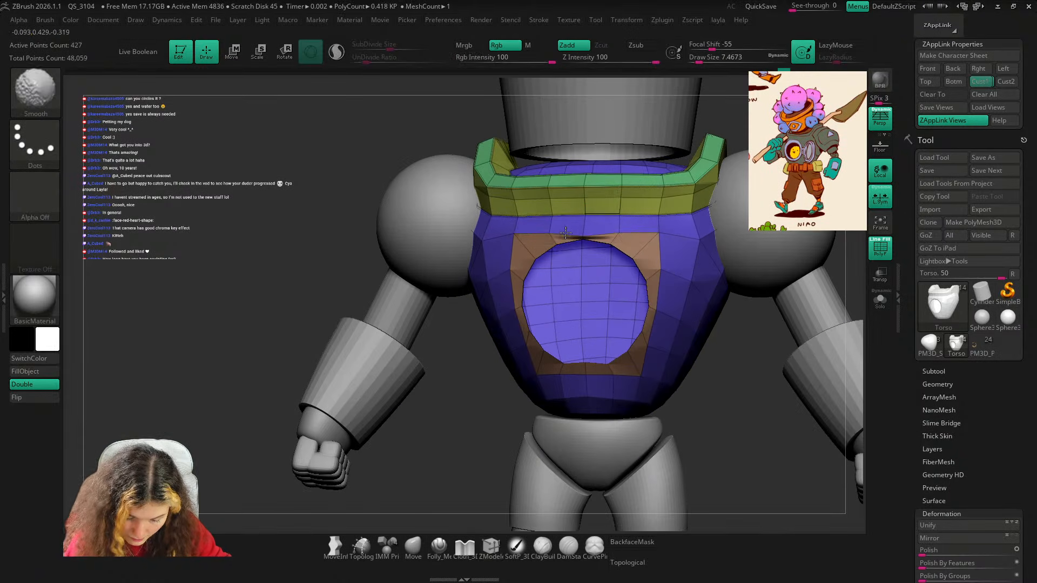
right_click_drag(514, 232, 440, 231)
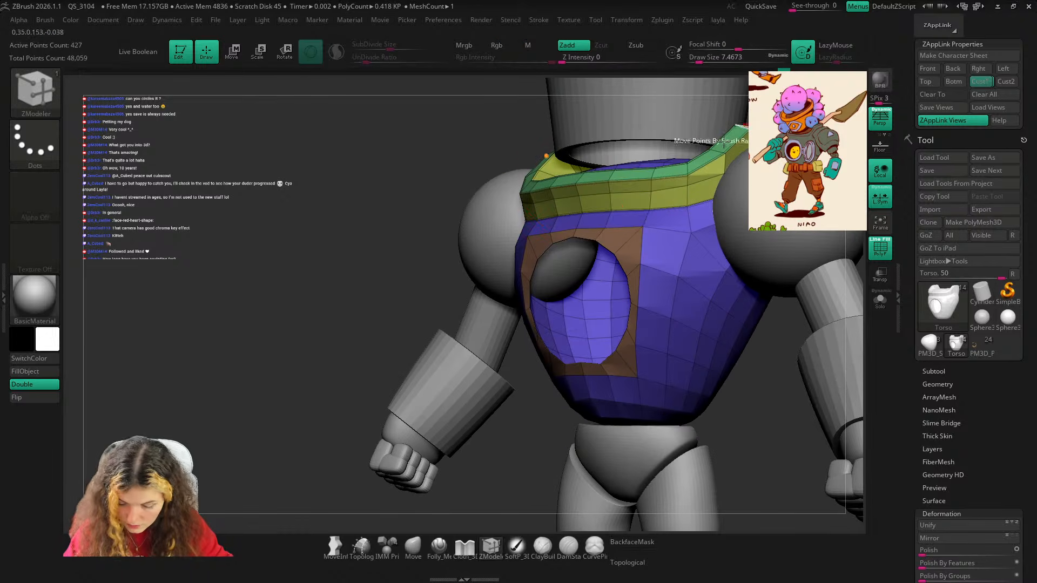
key("s")
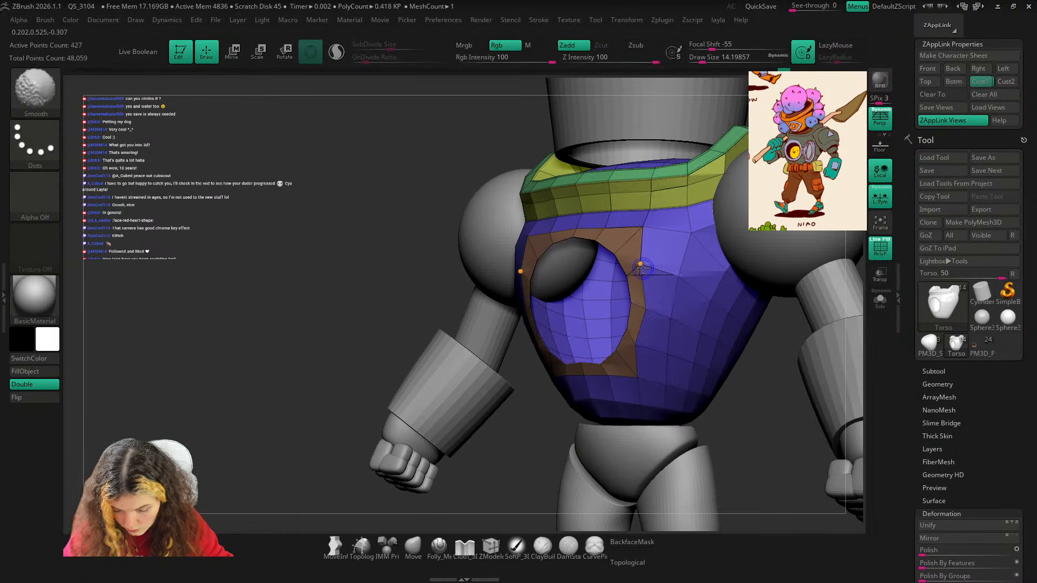
right_click_drag(637, 291, 717, 352)
right_click_drag(674, 388, 721, 361)
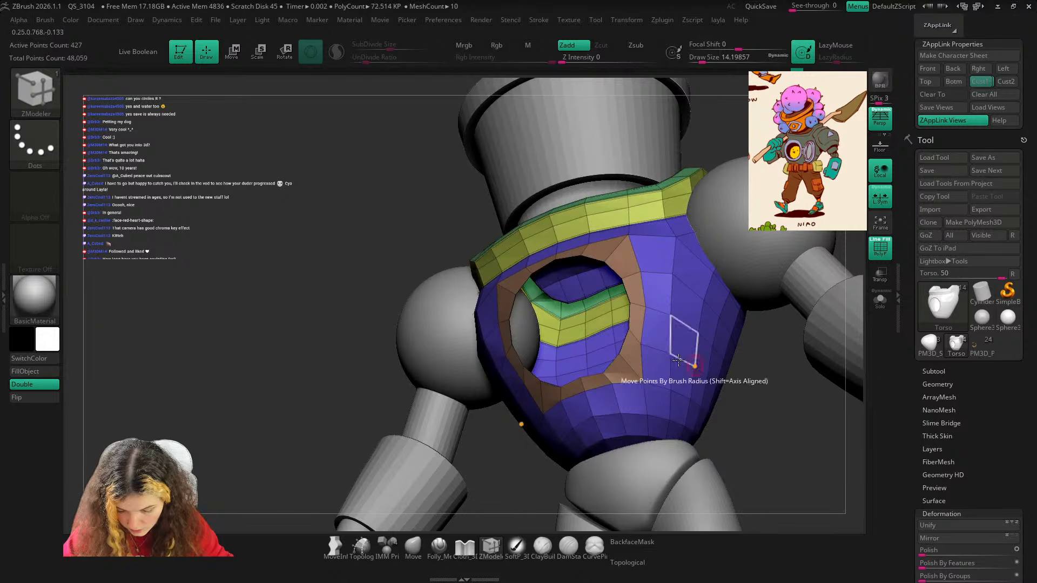
right_click_drag(589, 394, 660, 385)
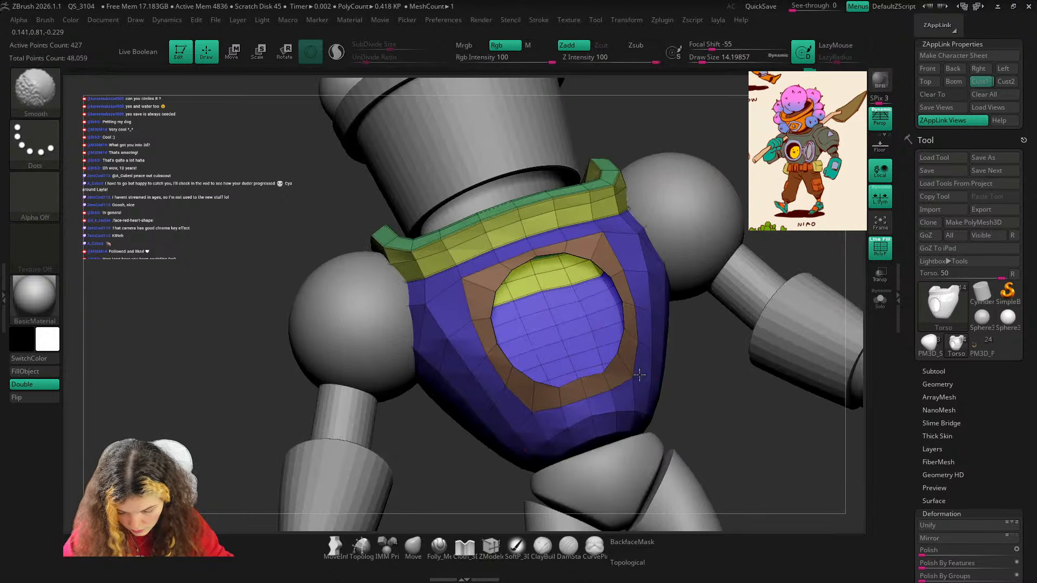
right_click_drag(741, 366, 691, 360)
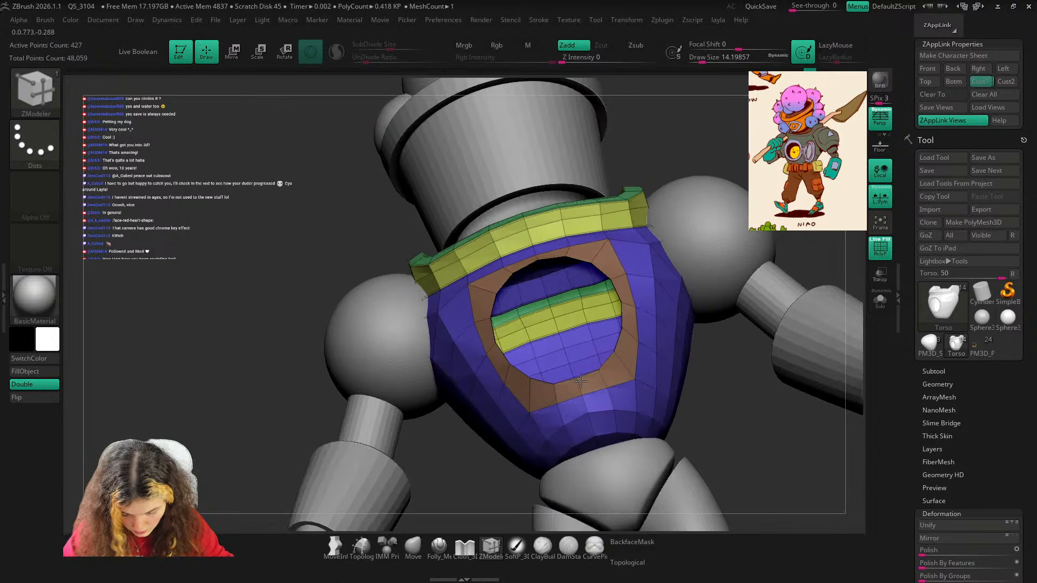
right_click_drag(604, 370, 835, 285)
Preview the torso with dynamic subdivision and check the hatch on the full character with and without the polyframe.
key("shift+f")
key("d")
key("shift+f")
key("shift+d")
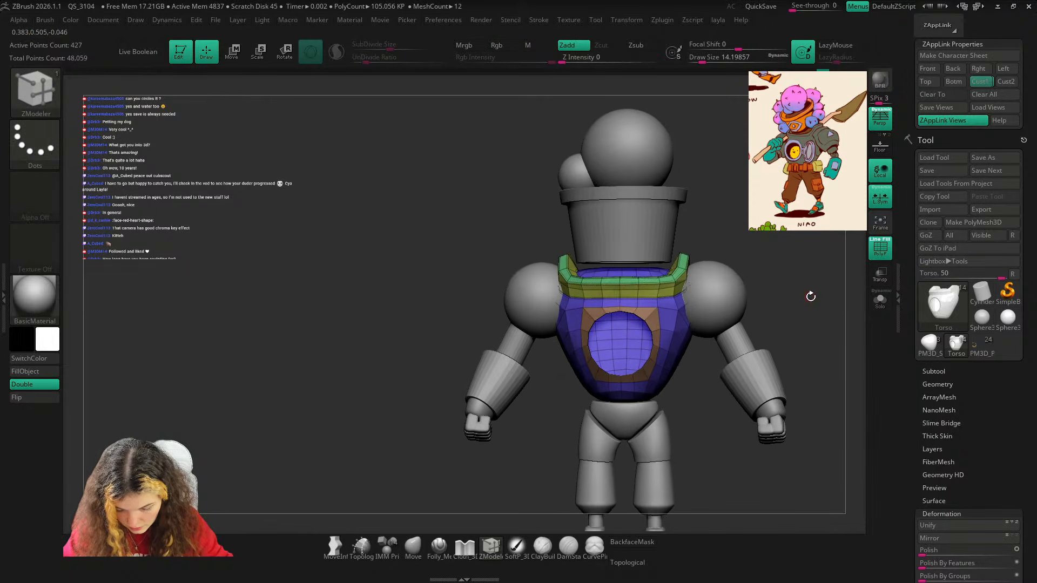
right_click_drag(756, 277, 765, 276)
right_click_drag(612, 277, 644, 313, "ctrl")
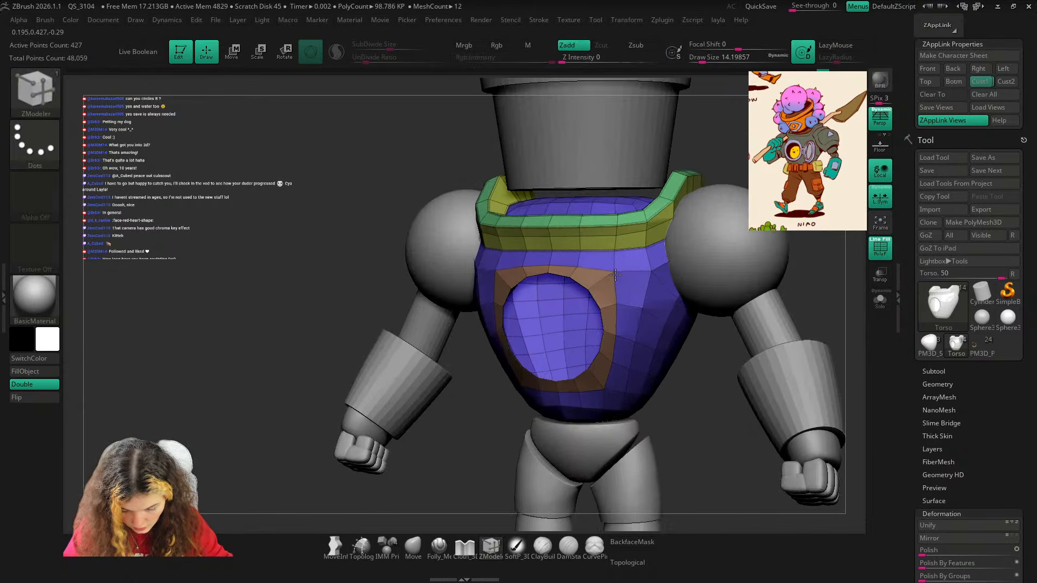
right_click_drag(615, 270, 746, 270, "ctrl")
right_click_drag(622, 324, 627, 332, "shift")
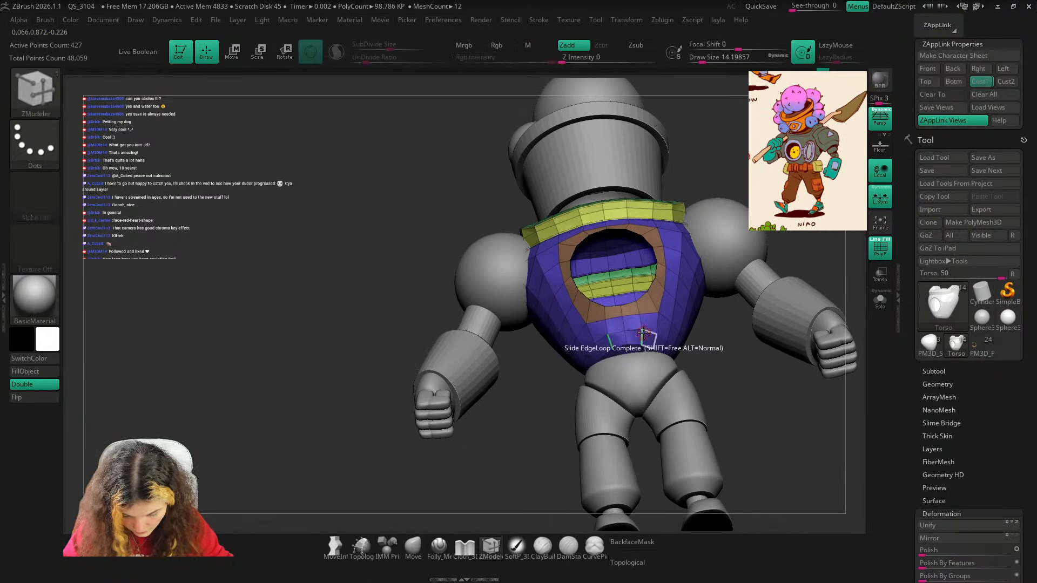
right_click_drag(696, 317, 670, 337)
key("shift+f")
right_click_drag(610, 401, 687, 369)
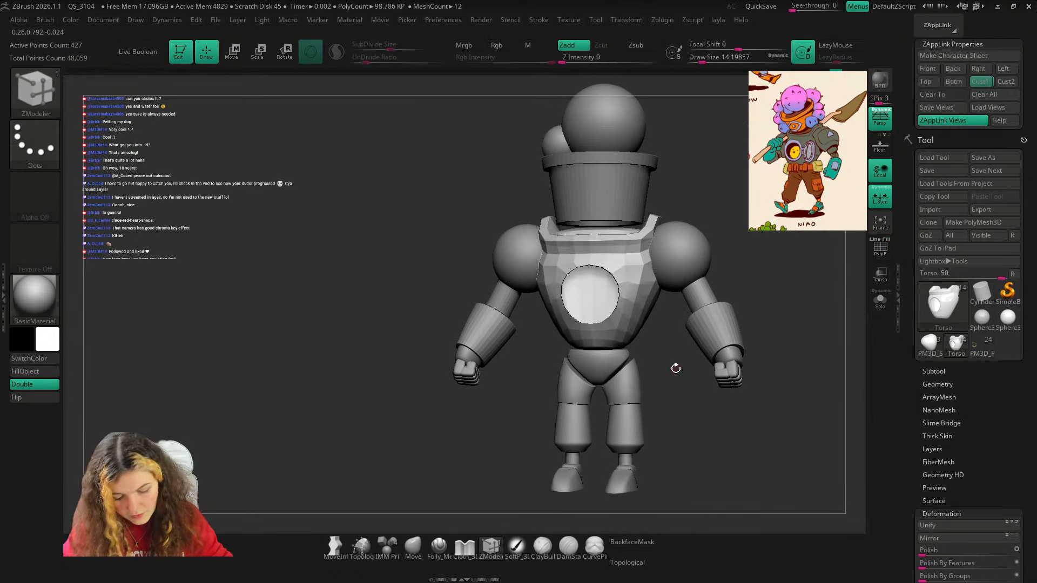
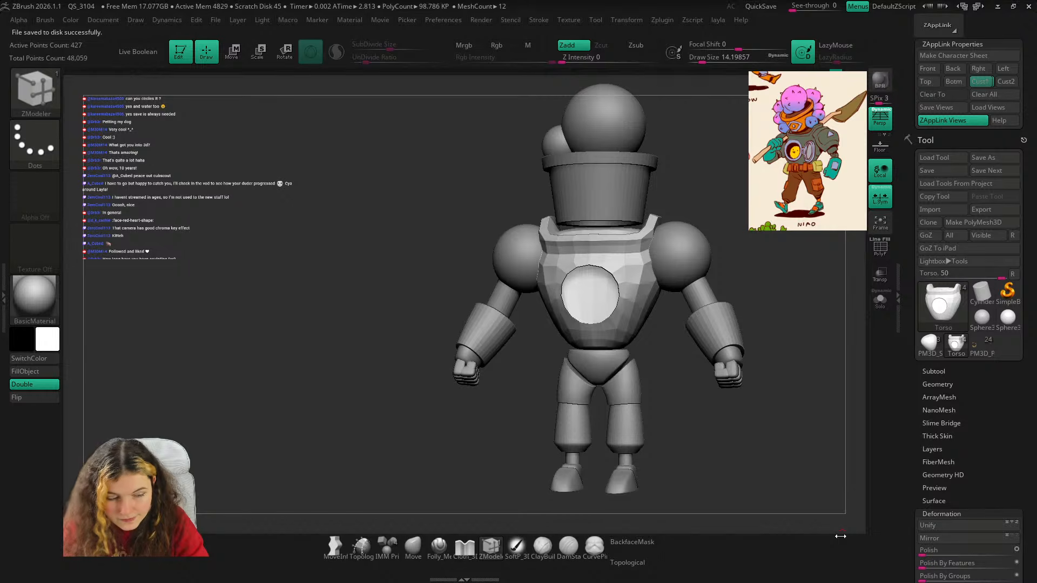
Compare the chest opening with the enlarged reference drawing, using the polyframe view of the torso from the front and below.
left_click_drag(784, 273, 788, 262)
key("shift+z")
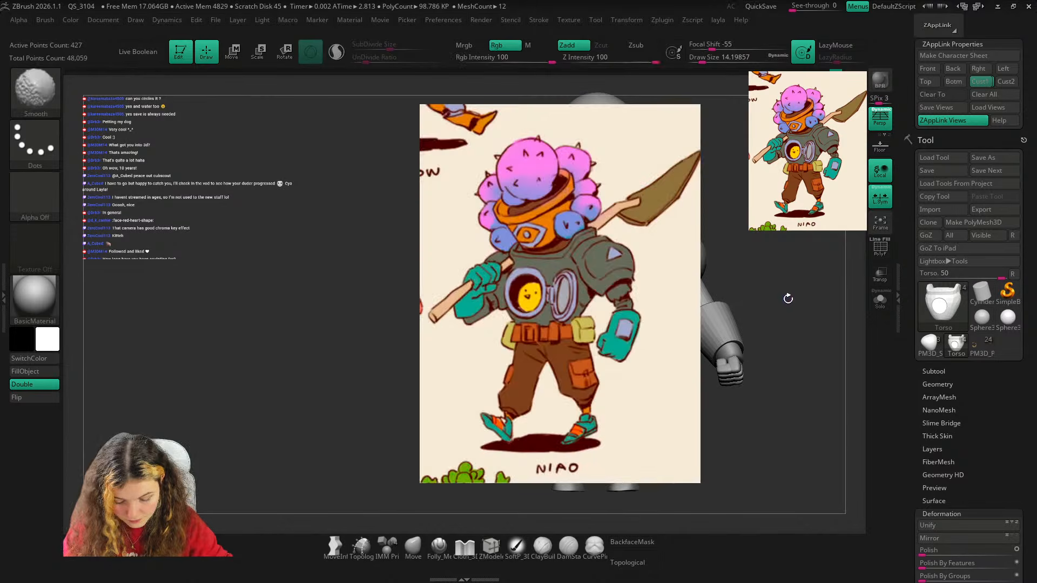
key("shift+z")
right_click_drag(648, 302, 657, 331, "ctrl")
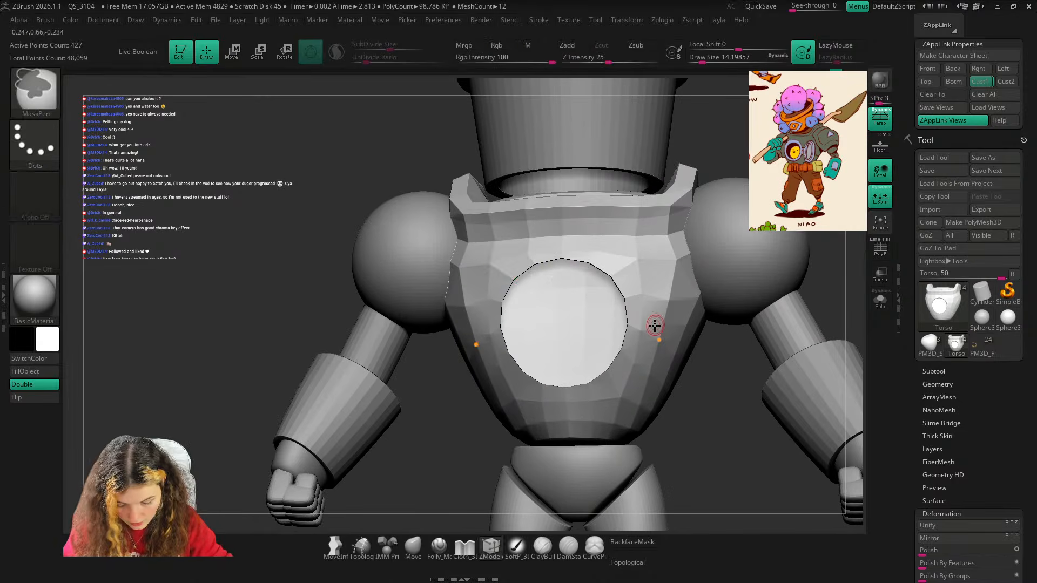
key("shift+f")
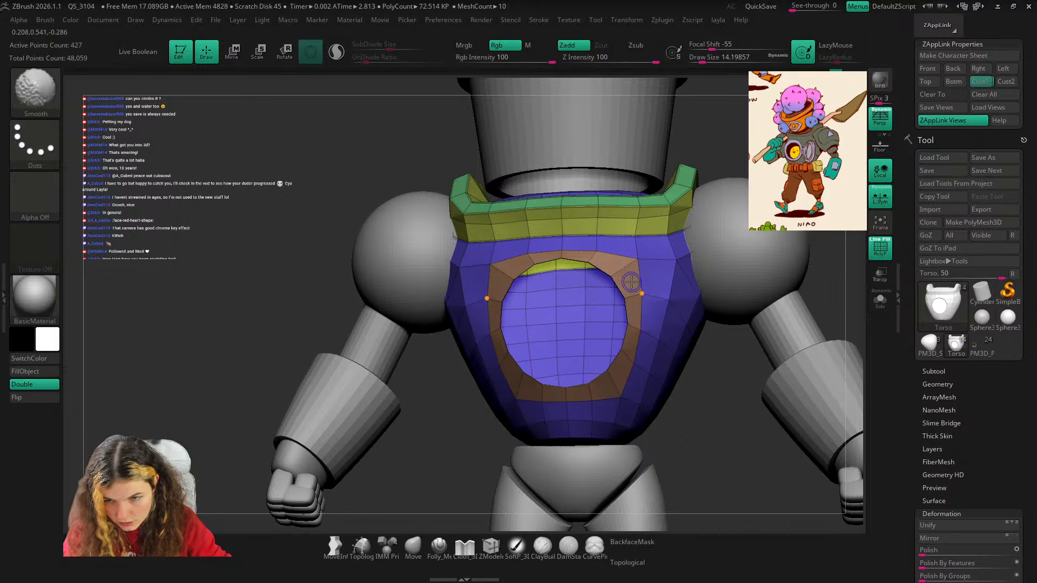
key("shift+z")
key("shift+z")
right_click_drag(632, 282, 619, 250)
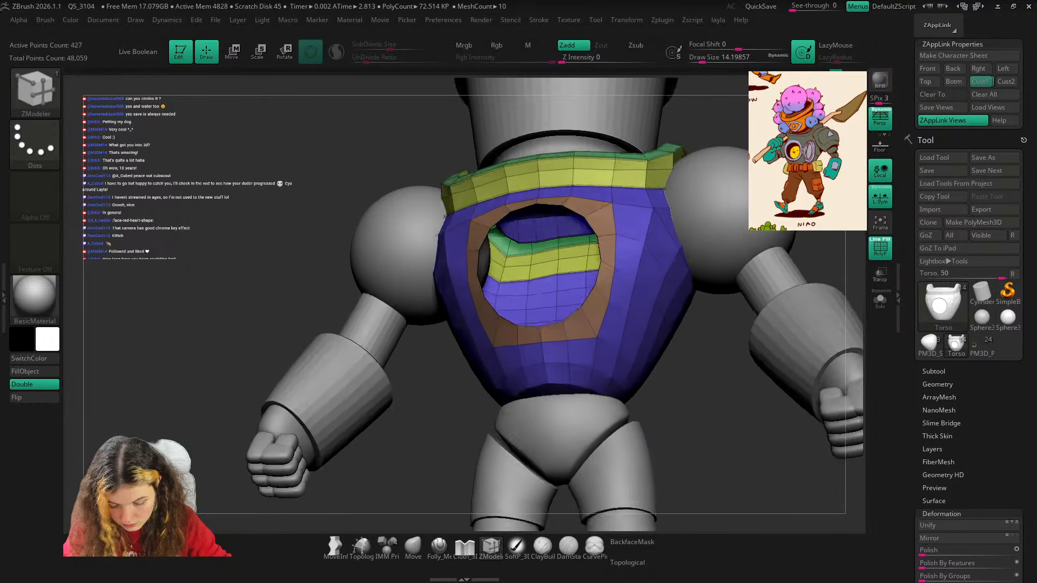
right_click_drag(562, 527, 565, 504)
key("b")
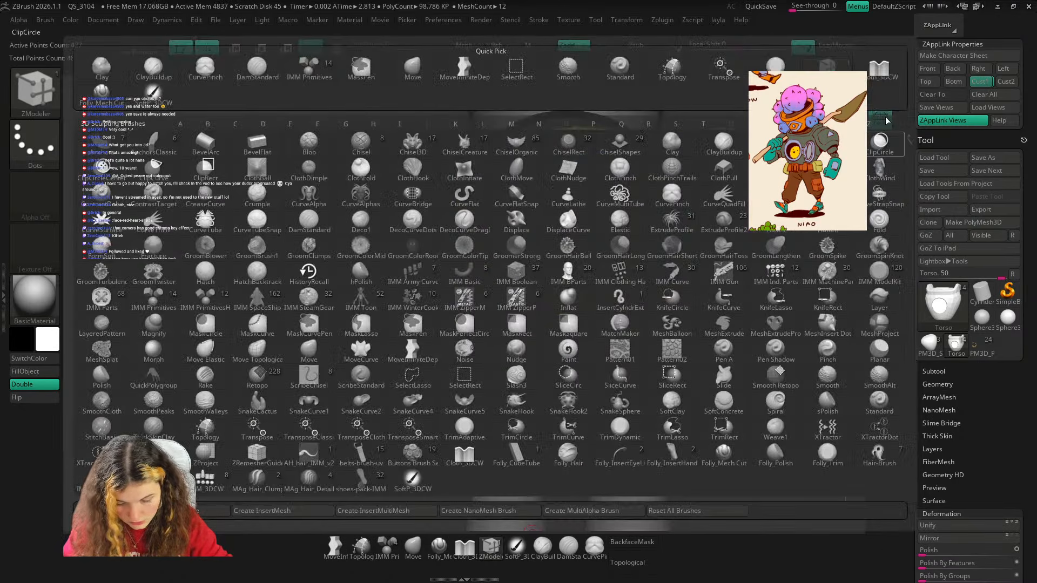
key("Escape")
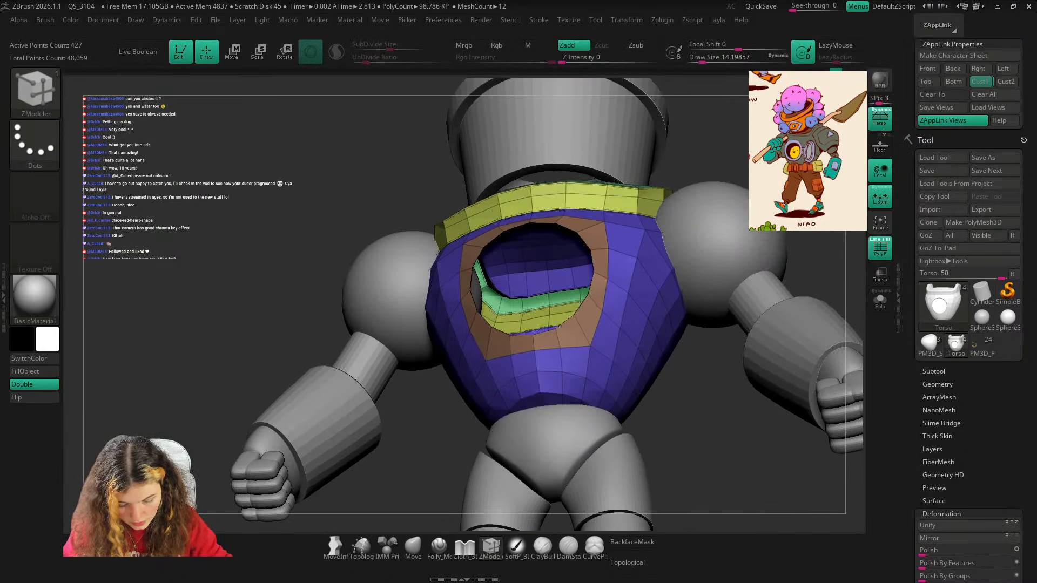
key("shift+z")
key("shift+z")
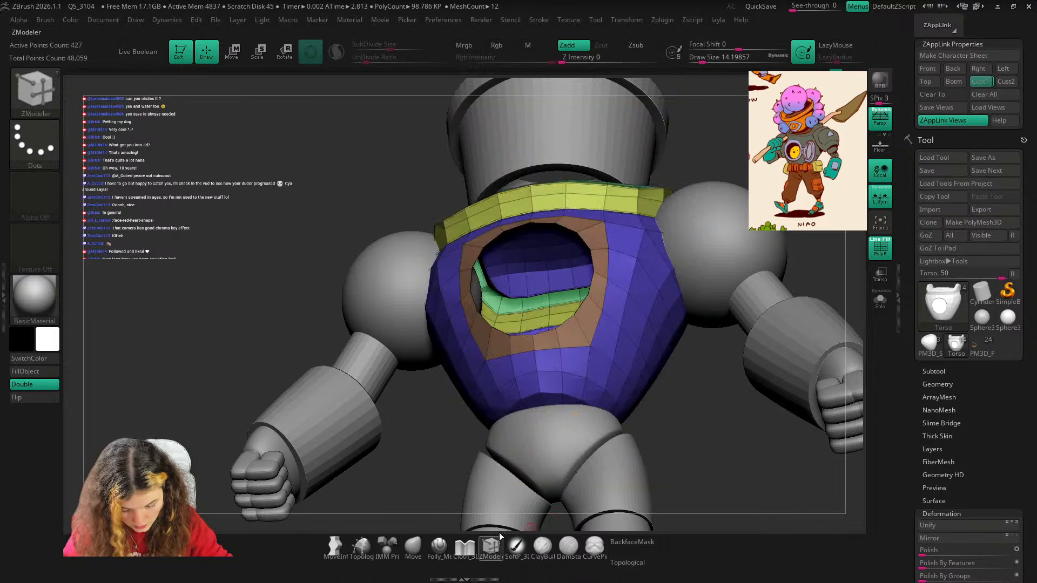
Extrude the hatch opening's edge loop inward into a rim with ZModeler, and switch the material to SkinShade4.
left_click_drag(461, 451, 492, 400, "alt")
right_click_drag(492, 400, 497, 324)
key("space")
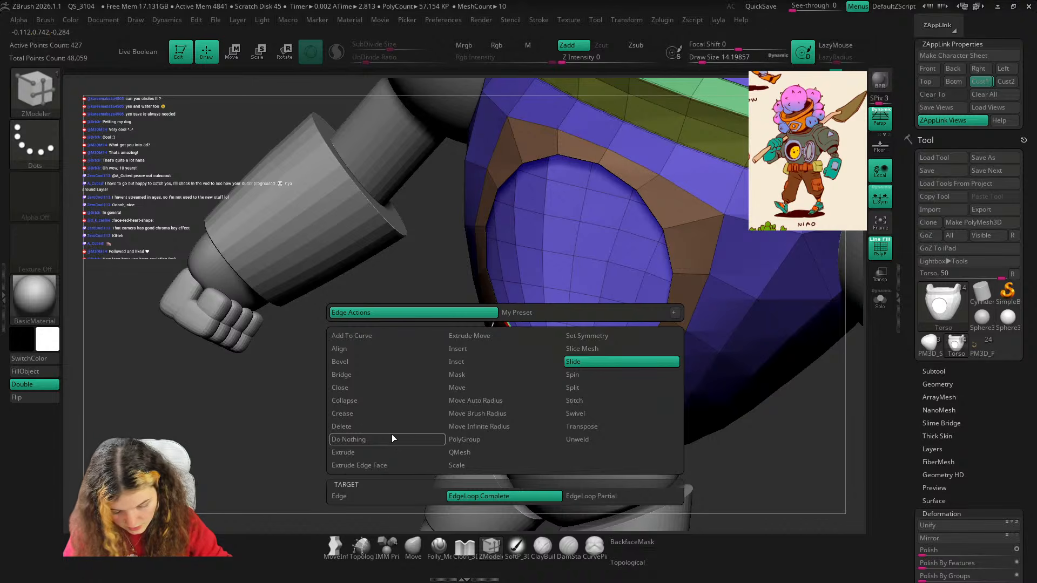
left_click(380, 454)
left_click(495, 499)
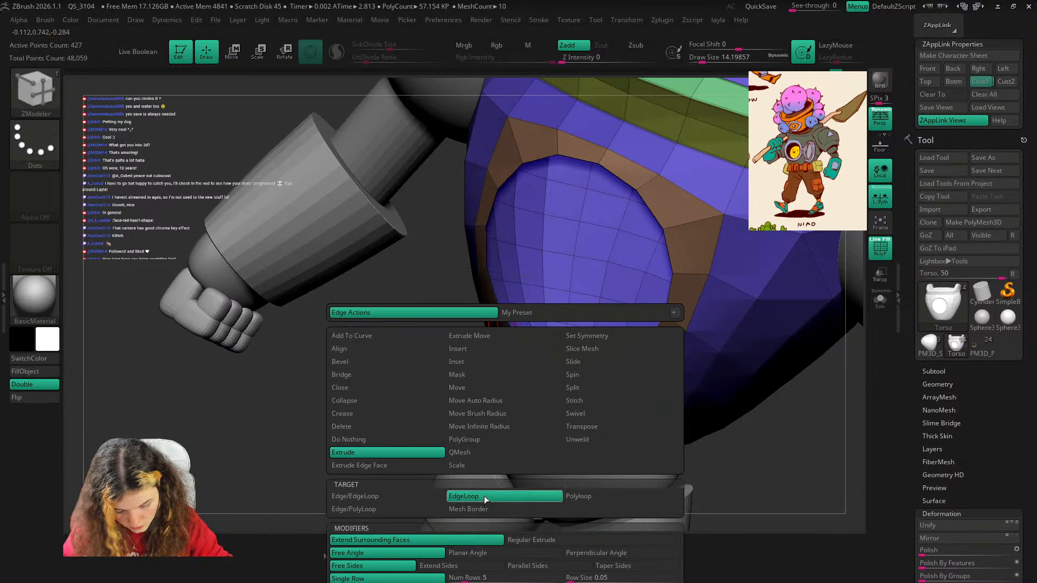
right_click_drag(446, 444, 373, 446)
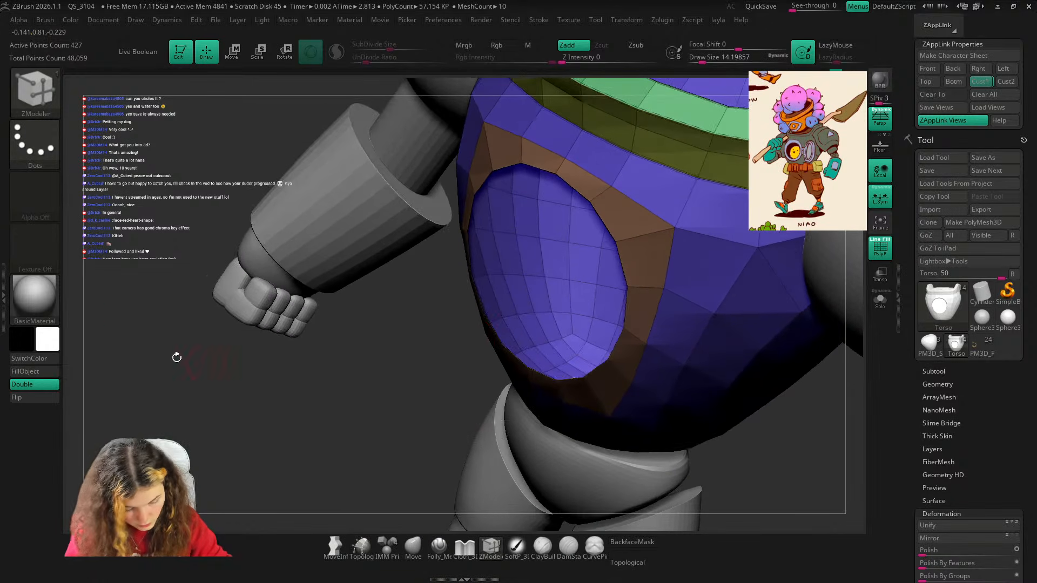
left_click(34, 296)
left_click(165, 330)
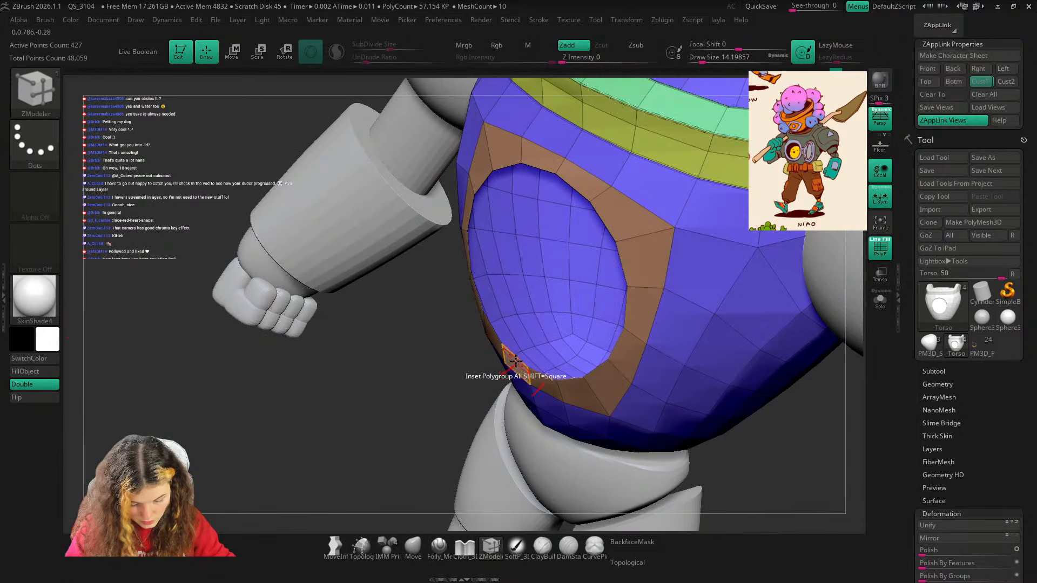
left_click_drag(517, 359, 573, 350)
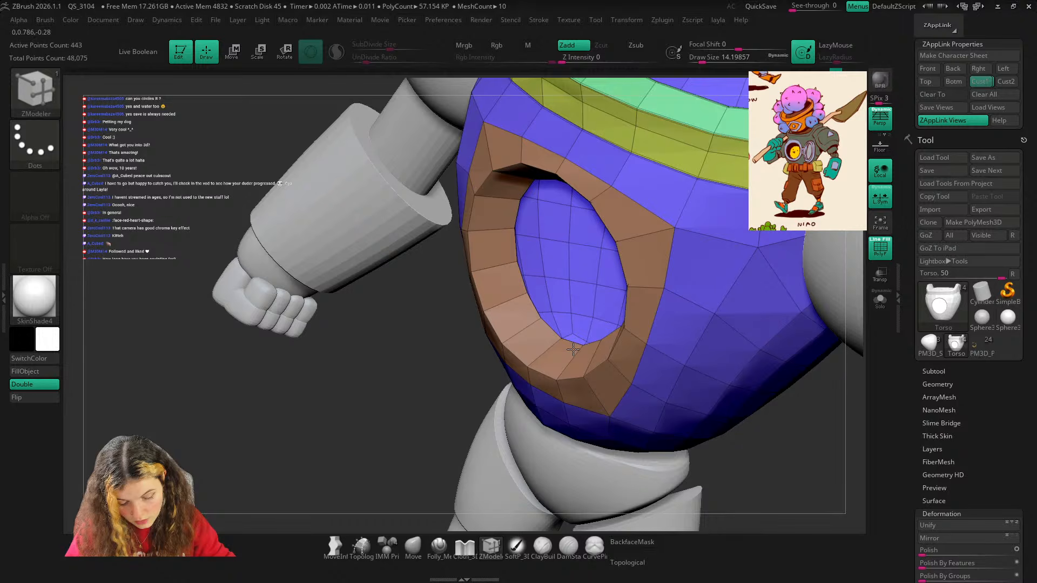
Check the extruded hatch rim without the polyframe from the saved custom view against the reference drawing.
right_click_drag(559, 353, 573, 227, "ctrl")
right_click_drag(740, 386, 743, 305, "shift")
key("shift+f")
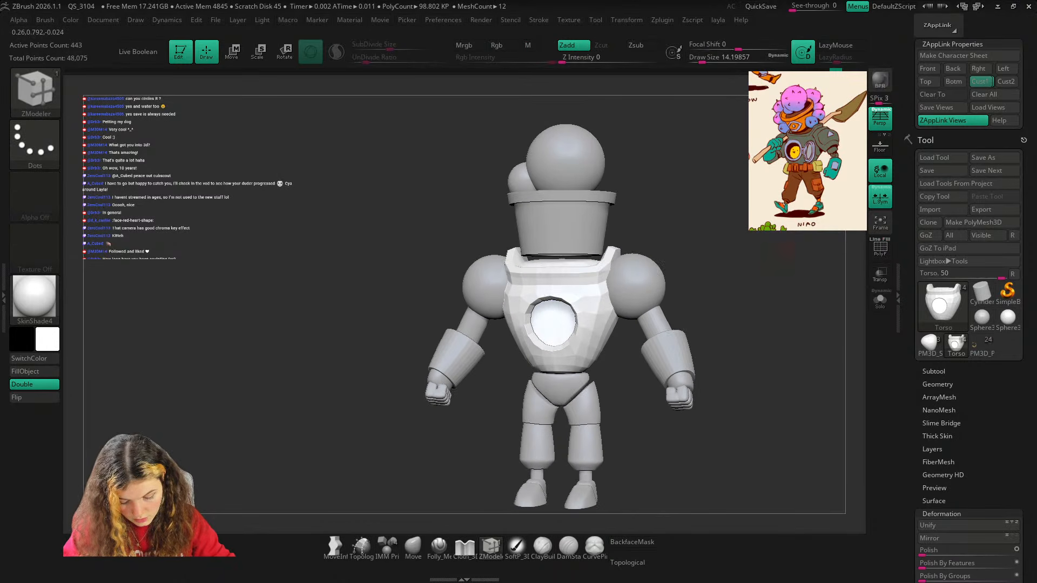
left_click(979, 82)
key("shift+z")
key("shift+z")
right_click_drag(724, 221, 750, 227)
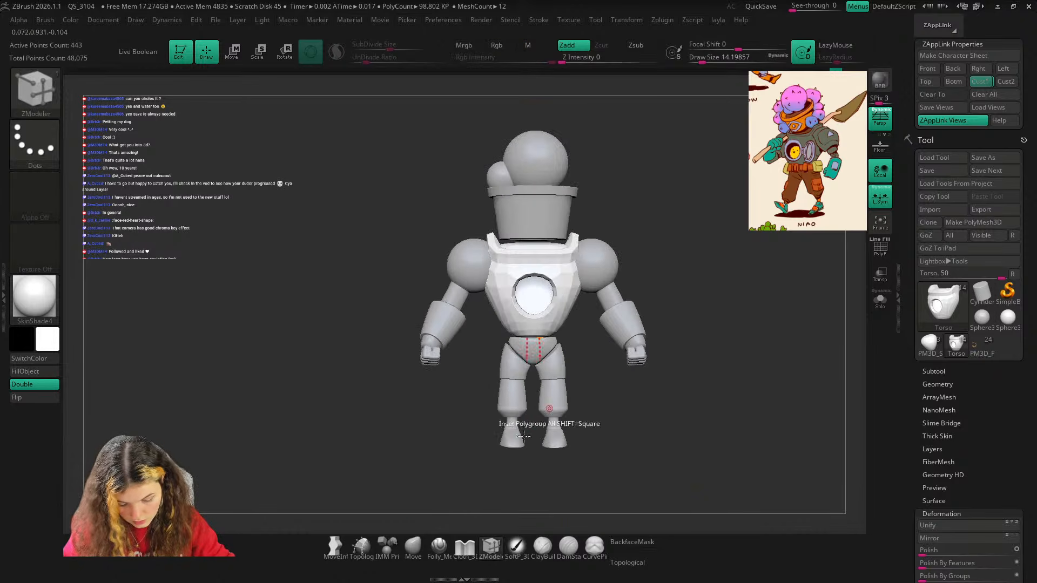
Adjust the lower torso below the hatch using the Move brush with a larger draw size.
left_click(413, 547)
mouse_move(645, 254)
right_mouse_down("ctrl")
mouse_move(662, 342)
mouse_move(645, 319)
right_mouse_up("ctrl")
key("s")
left_click_drag(580, 270, 599, 263)
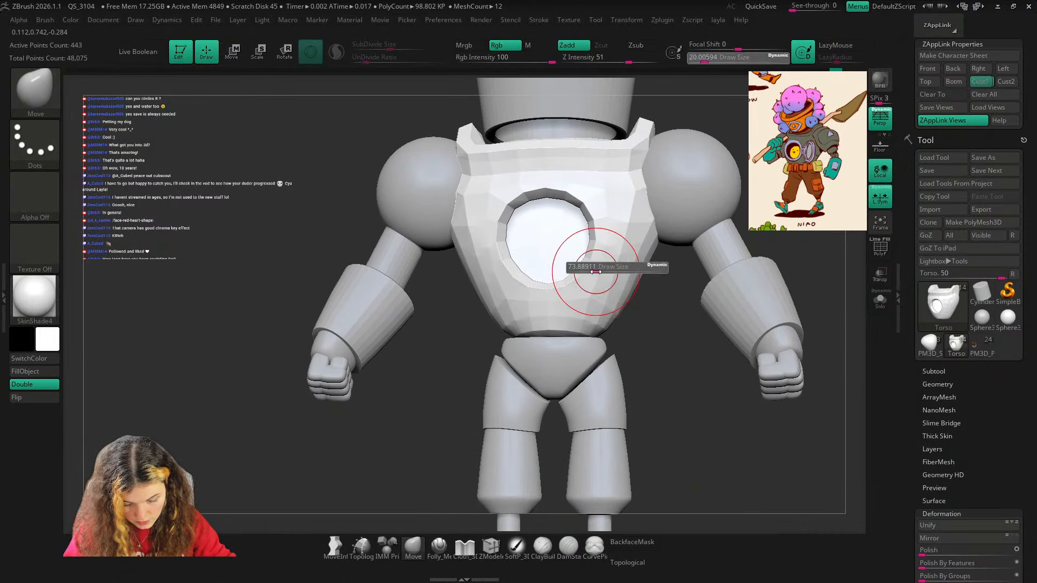
mouse_move(660, 320)
right_mouse_down()
mouse_move(622, 299)
mouse_move(626, 333)
right_mouse_up()
left_click_drag(595, 306, 593, 320)
right_click_drag(638, 313, 624, 241, "ctrl")
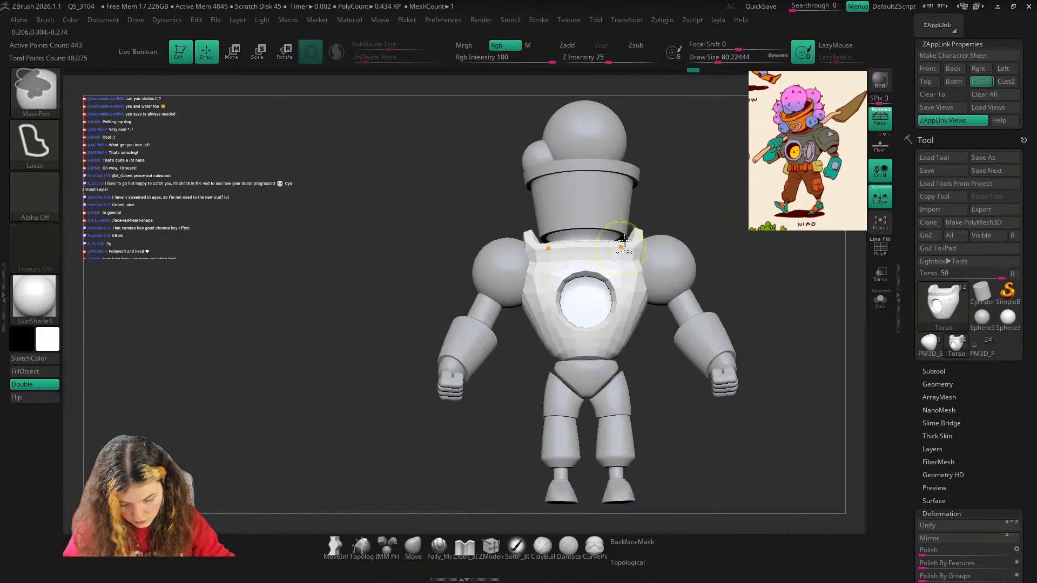
Preview the torso with dynamic subdivision and compare its polyframe view from the saved custom angle with the reference drawing.
mouse_move(697, 237)
right_mouse_down()
mouse_move(743, 227)
mouse_move(779, 239)
mouse_move(629, 339)
right_mouse_up()
key("d")
key("shift+d")
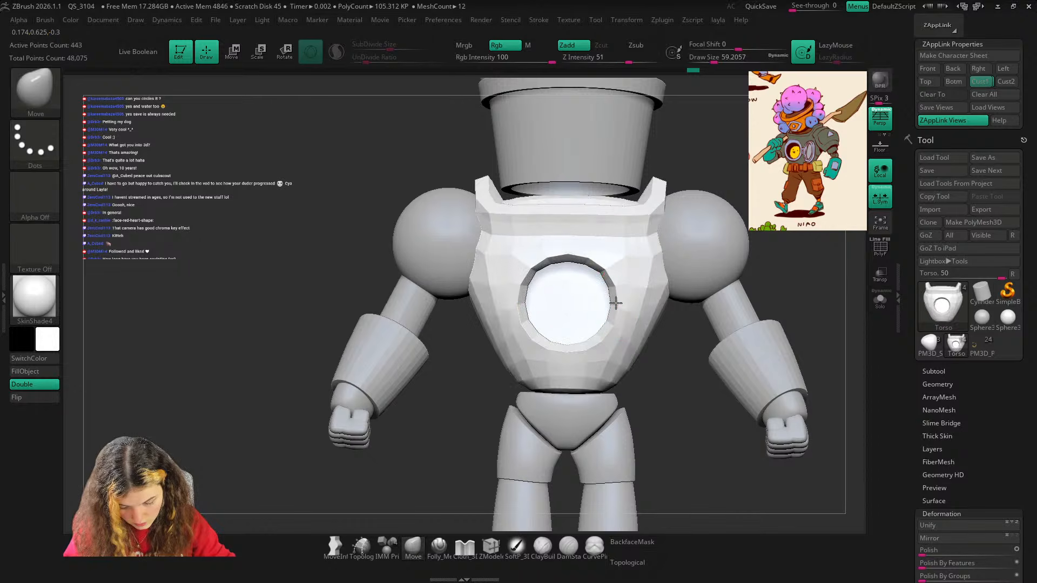
key("d")
key("shift+f")
right_click_drag(812, 246, 777, 208, "ctrl")
key("shift+d")
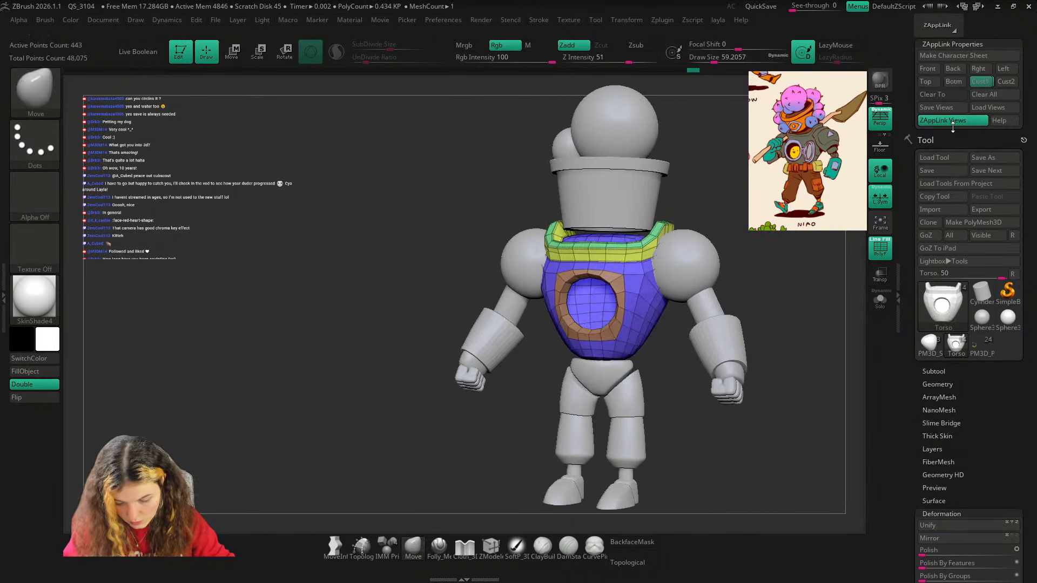
left_click(980, 83)
key("shift+z")
key("shift+z")
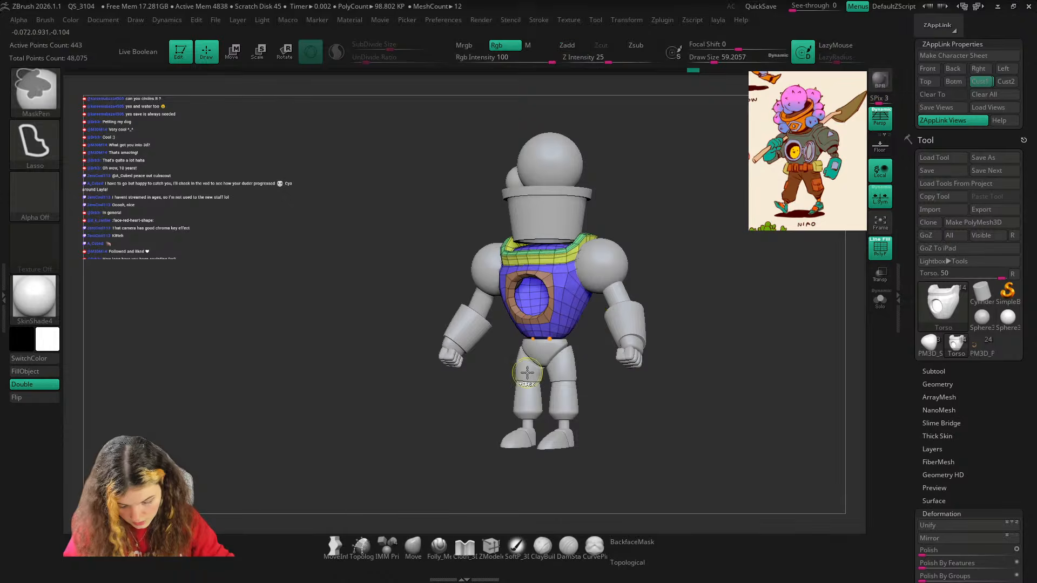
Use ZModeler's PolyGroup action and isolation to separate the hatch's outer frame from its inner rim as its own polygroup, and select the Move brush.
right_click_drag(532, 372, 531, 529, "ctrl")
left_click(491, 547)
key("space")
left_click(478, 266)
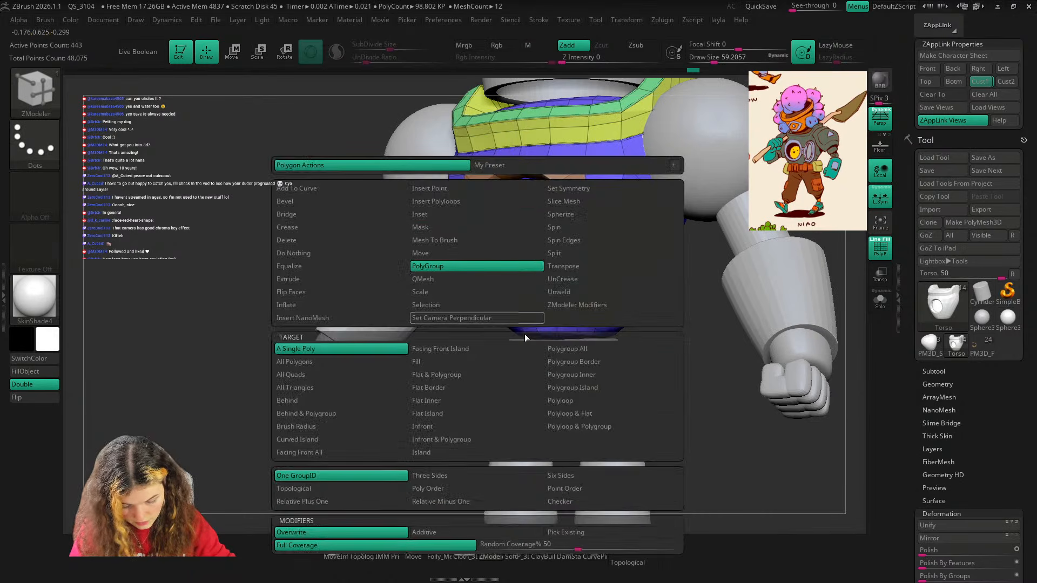
left_click(550, 348)
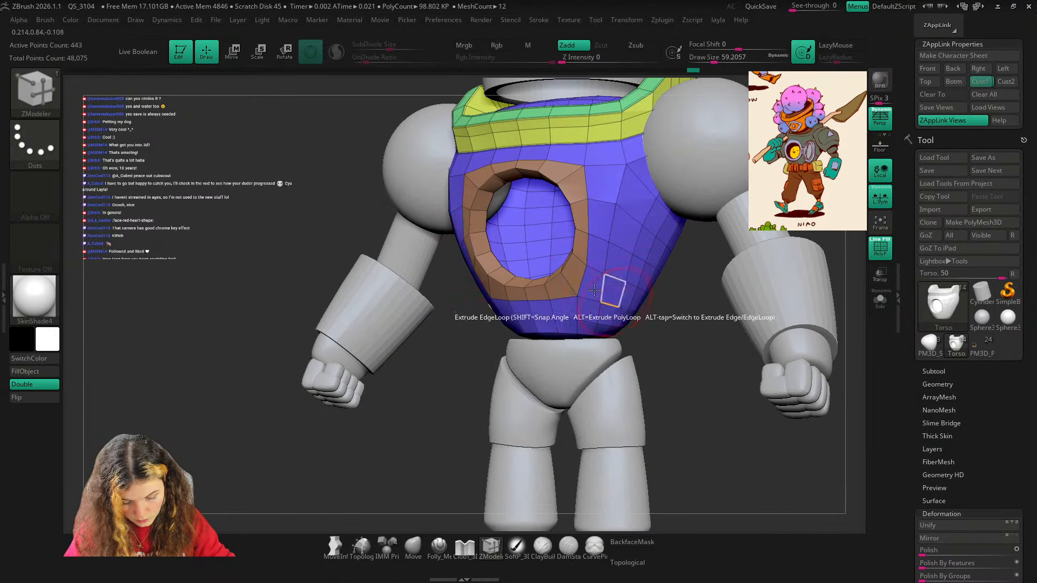
key("ctrl+z")
left_click(477, 234, "ctrl+shift")
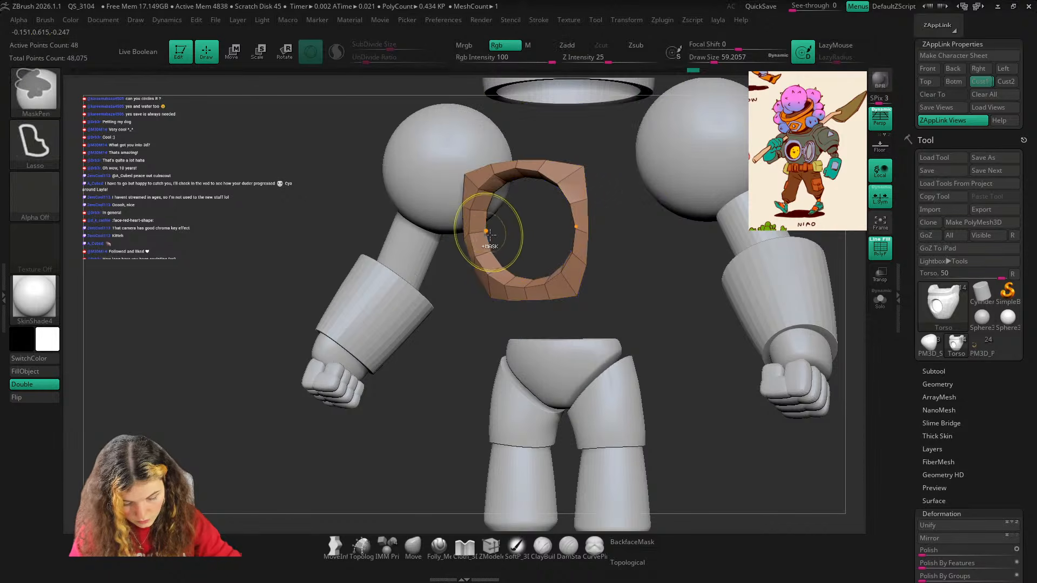
key("ctrl+w")
left_click(500, 239, "ctrl+shift")
left_click(479, 236)
right_click_drag(540, 296, 716, 221, "ctrl")
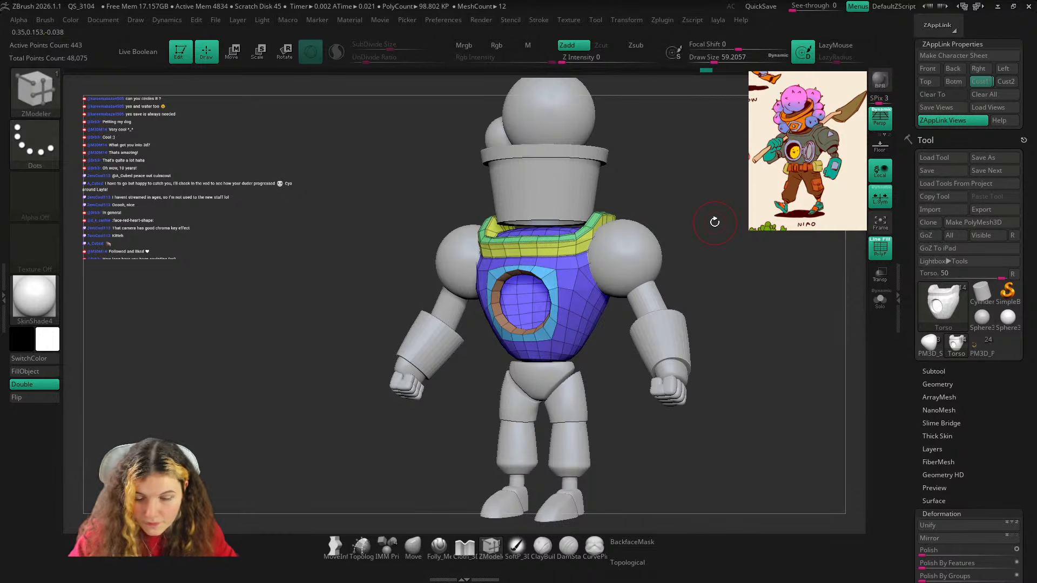
left_click(414, 548)
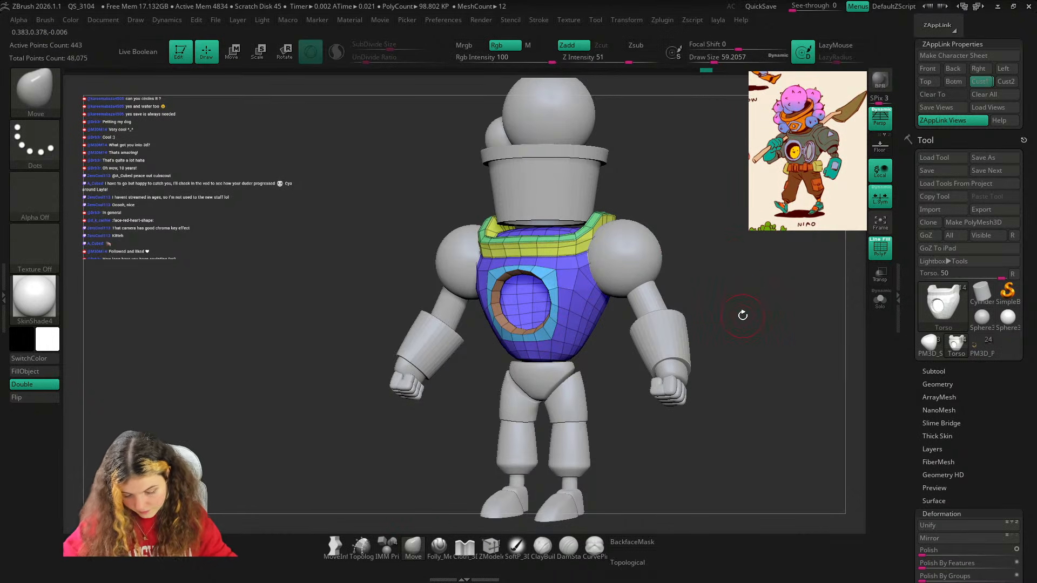
Compare the model with the reference drawing, merge the hatch's outer frame into the torso body's polygroup, and reduce the draw size to about 18.
key("shift+z")
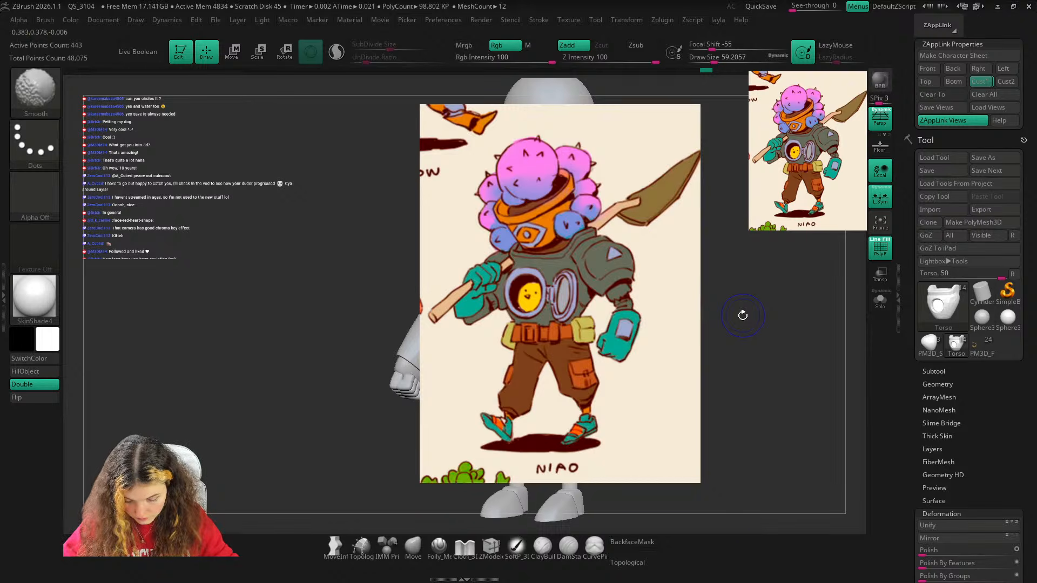
key("shift+z")
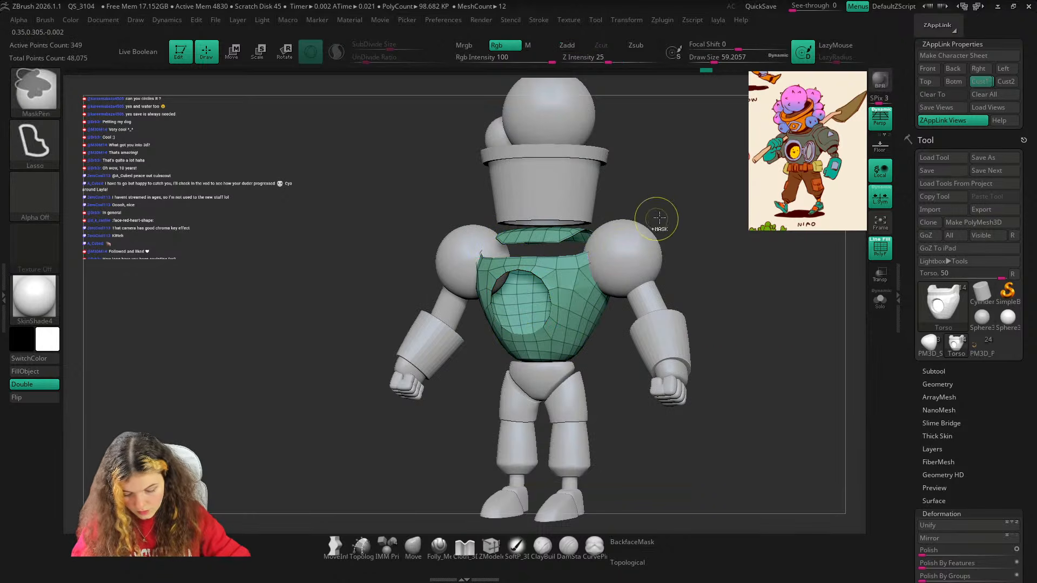
key("ctrl+shift+z")
mouse_move(696, 221)
left_mouse_down("alt")
mouse_move(716, 172)
mouse_move(700, 195)
mouse_move(738, 195)
mouse_move(721, 230)
left_mouse_up("alt")
key("ctrl+z")
key("ctrl+z")
key("ctrl+shift+z")
right_click_drag(721, 230, 721, 259, "ctrl")
key("[")
right_click_drag(646, 257, 646, 295, "ctrl")
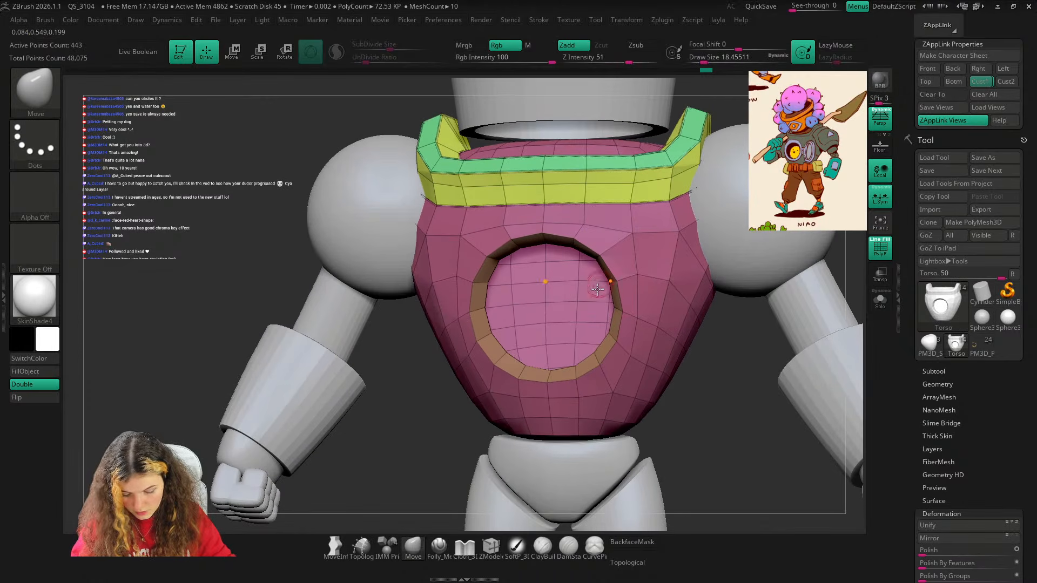
Crease the torso along its polygroup borders and preview it smoothed with dynamic subdivision and no polyframe.
key("1")
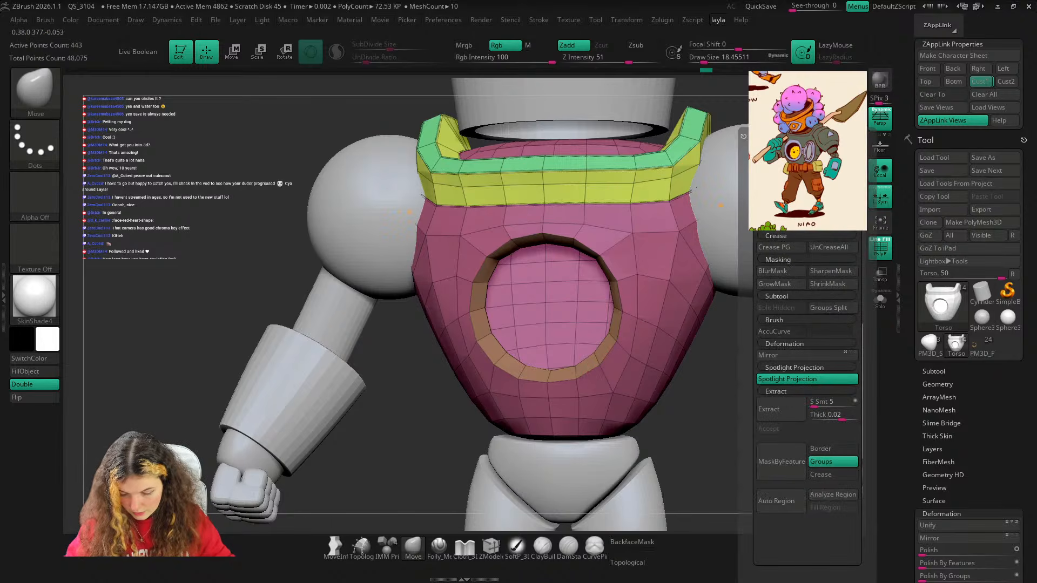
left_click(782, 248)
key("shift+f")
key("d")
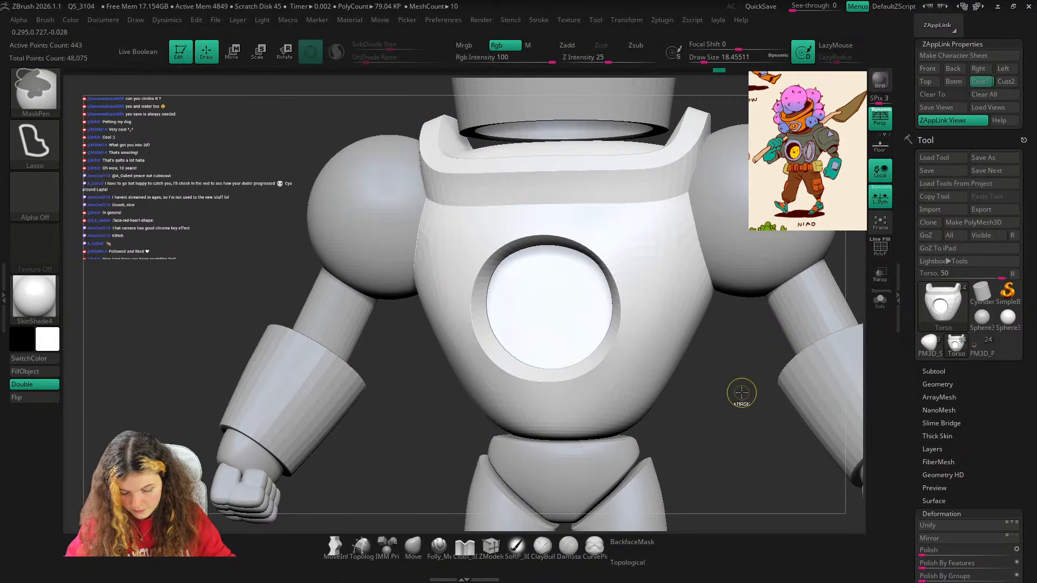
right_click_drag(741, 393, 804, 276, "ctrl")
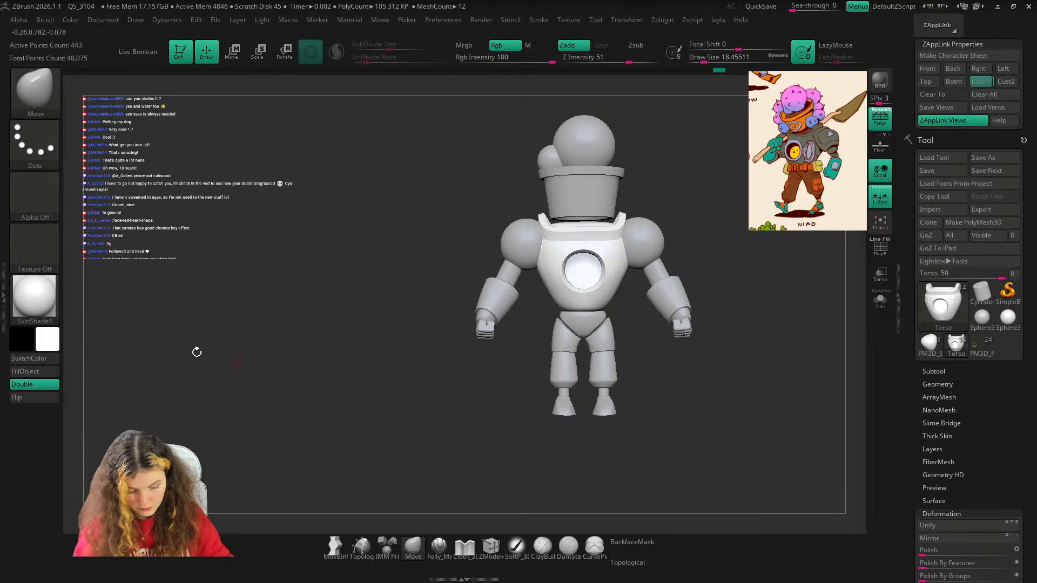
Apply the NPRShade material and frame the whole character at a three-quarter angle.
left_click(54, 302)
left_click(619, 336)
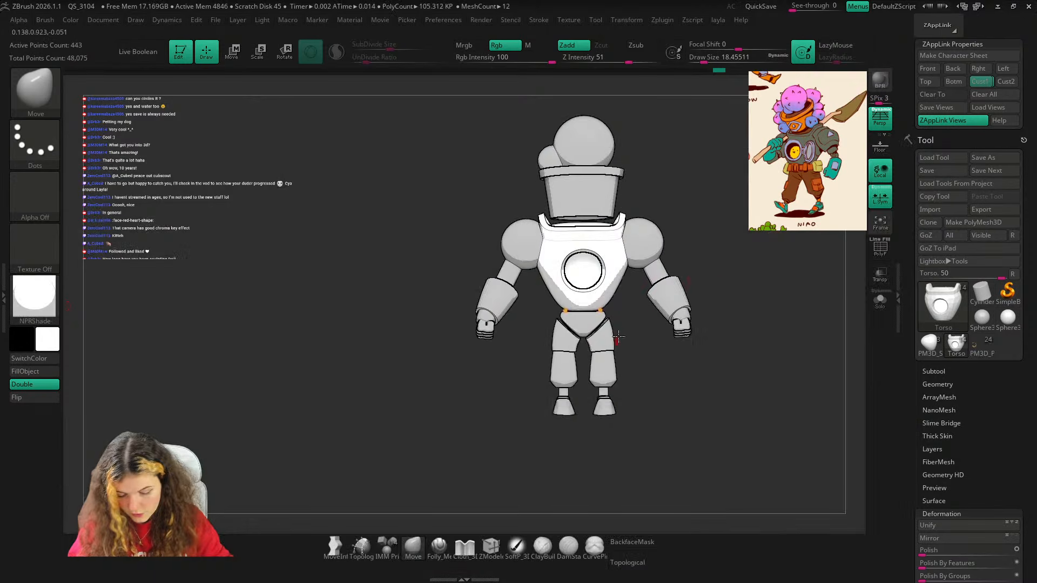
right_click_drag(751, 208, 737, 213)
right_click_drag(737, 212, 723, 238, "alt")
right_click_drag(723, 238, 691, 262, "ctrl")
right_click_drag(745, 230, 721, 243, "alt")
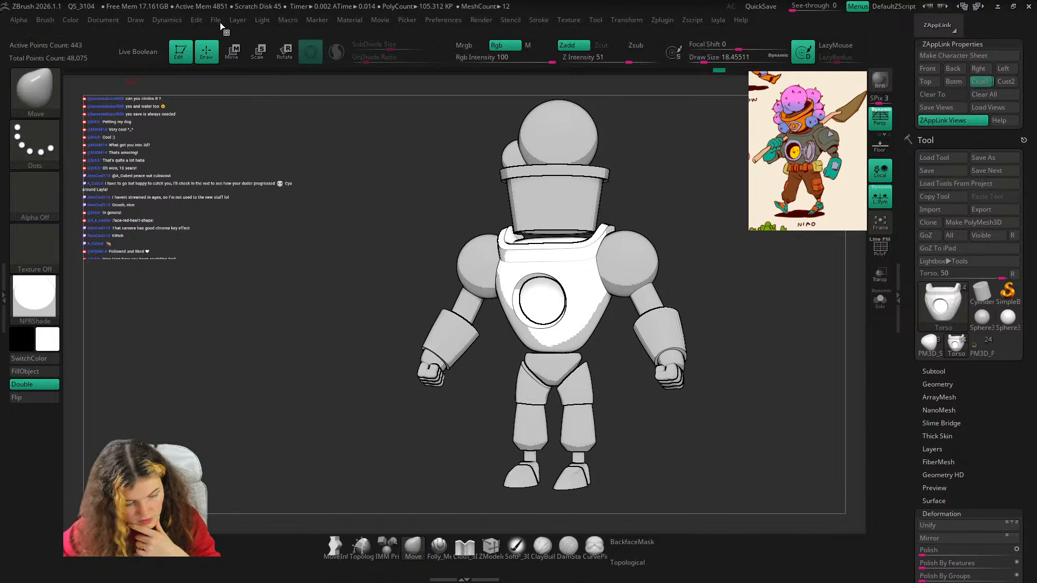
Lower the NPRShade material's mixer outline strength to about 0.68.
left_click(172, 20)
left_click(349, 20)
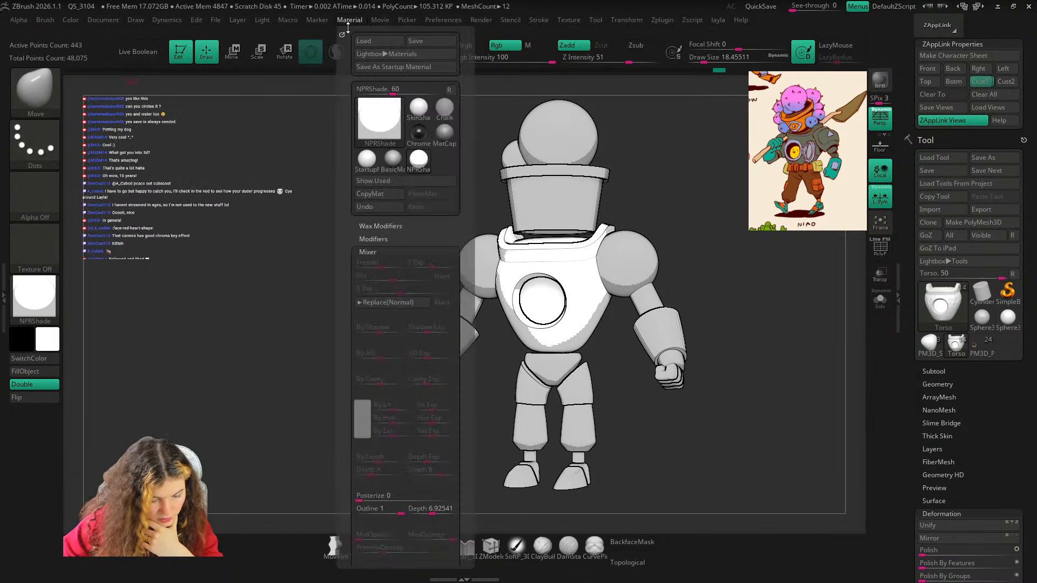
left_click(343, 35)
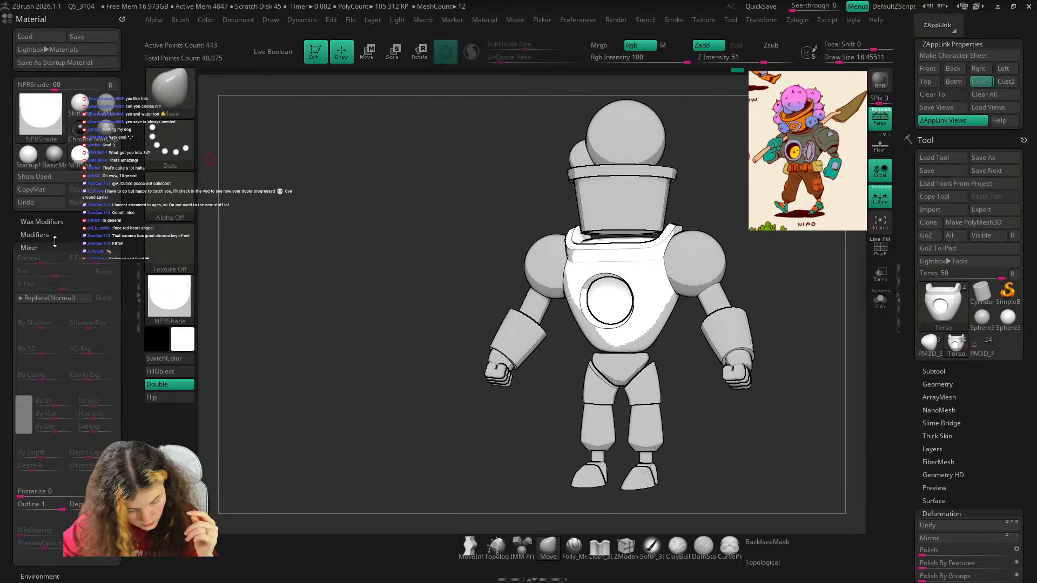
scroll(54, 246, "down", 5)
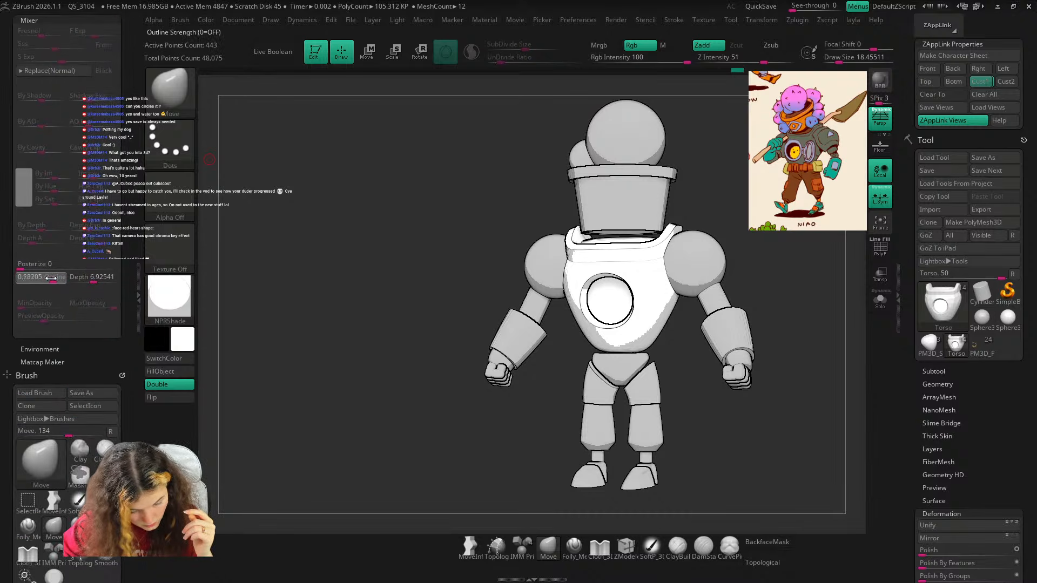
left_click_drag(51, 278, 50, 280)
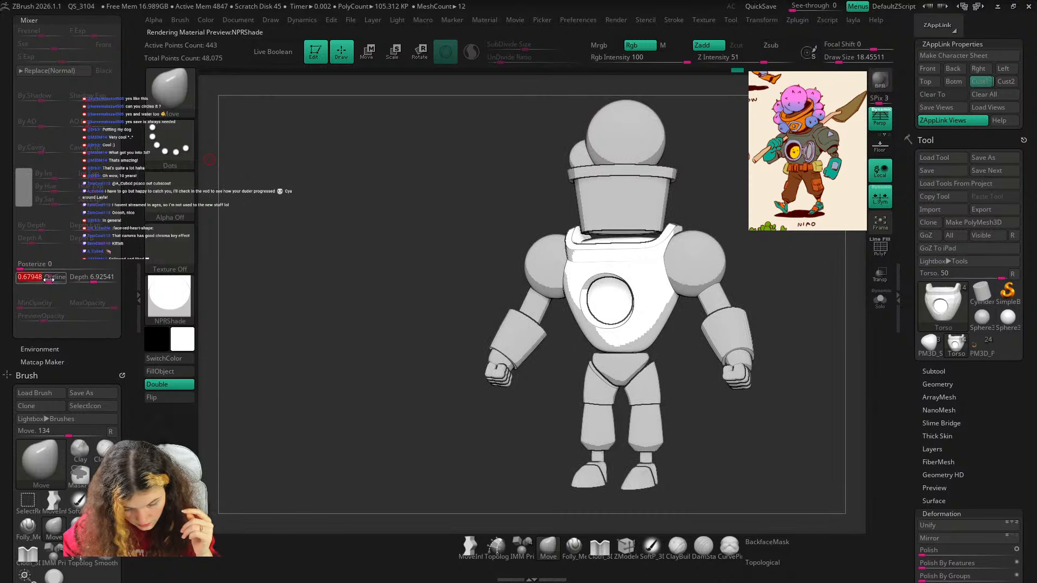
left_click(139, 289)
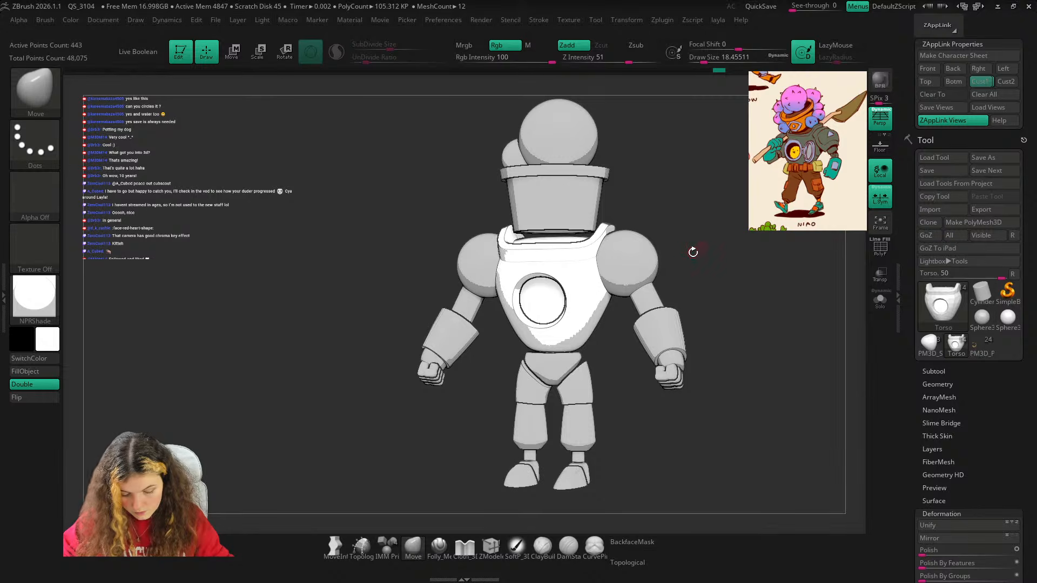
Switch the character to BasicMaterial and compare it from the saved custom view with the reference drawing.
left_click(51, 297)
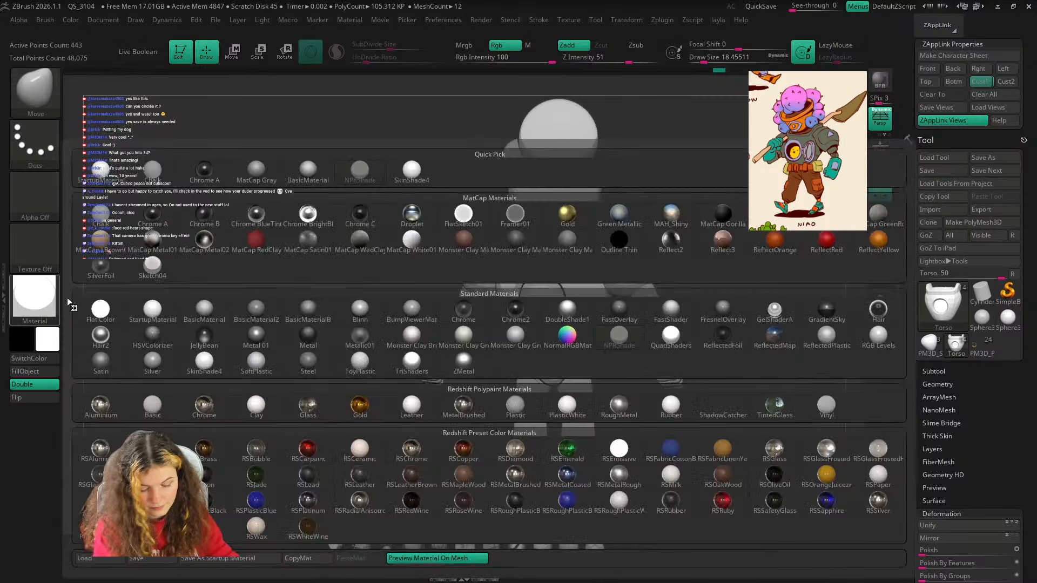
left_click(450, 187)
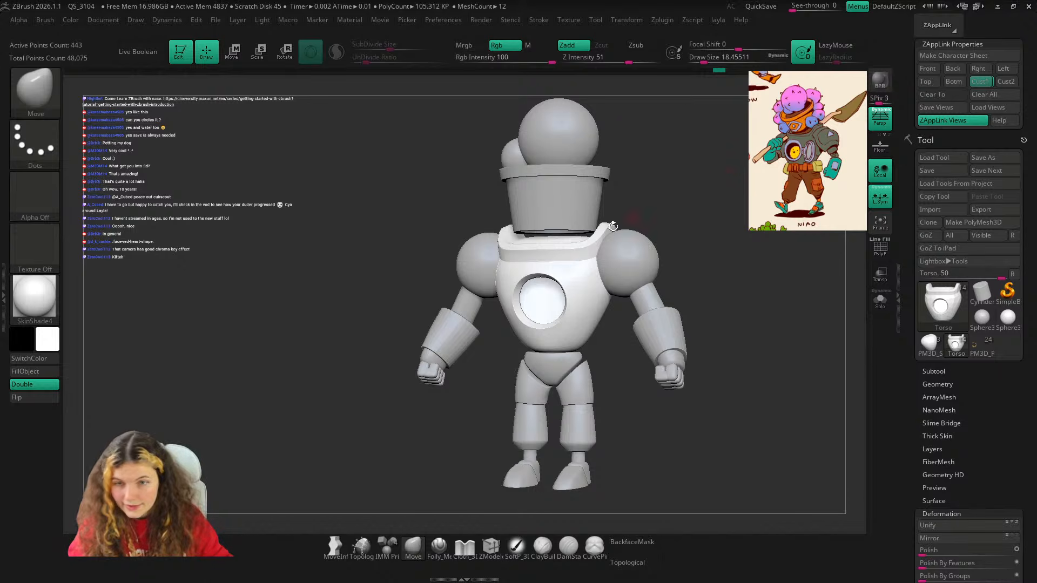
left_click(46, 297)
left_click(205, 313)
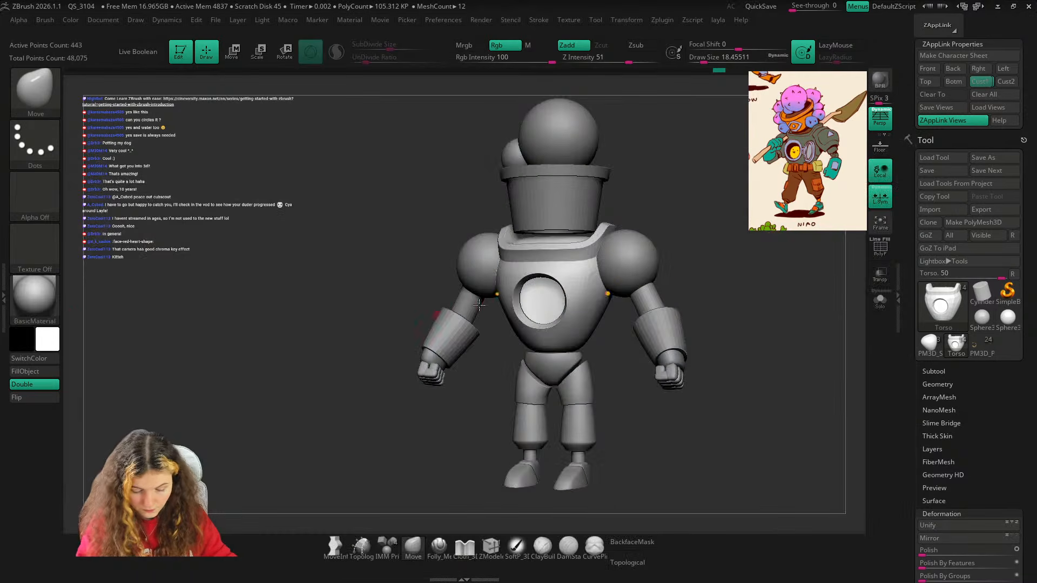
mouse_move(715, 263)
left_mouse_down()
mouse_move(731, 257)
mouse_move(719, 267)
left_mouse_up()
left_click(979, 84)
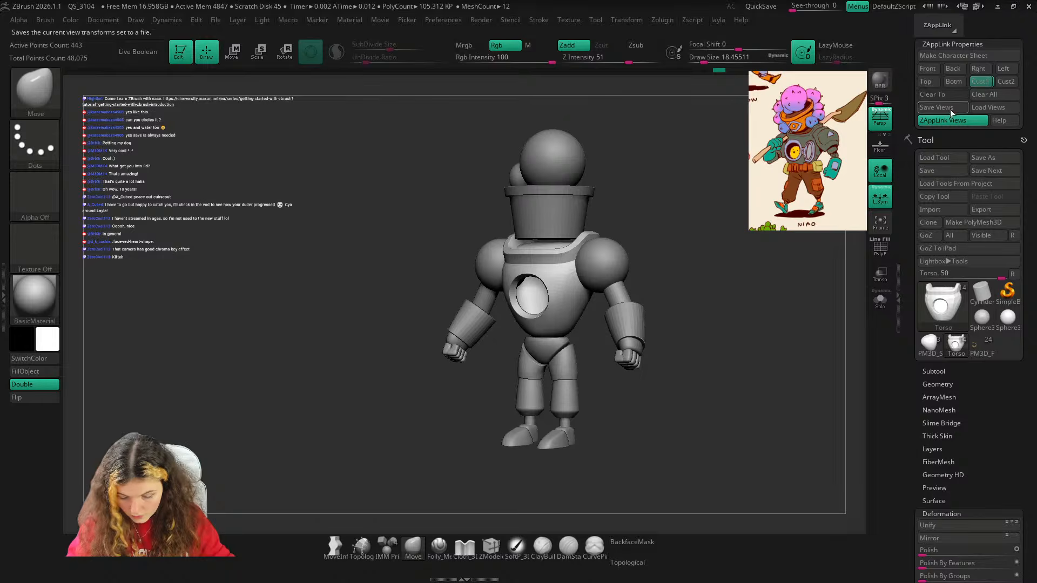
key("shift+z")
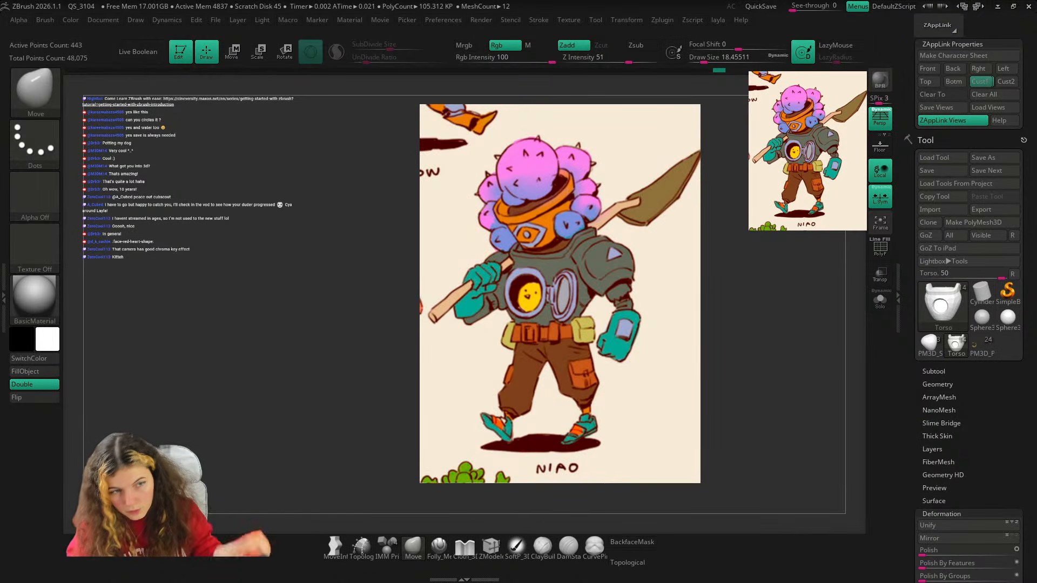
key("shift+z")
Solo the torso with its polyframe displayed and hide the collar so only the body and hatch rim remain.
mouse_move(639, 271)
right_mouse_down("ctrl")
mouse_move(581, 352)
mouse_move(583, 370)
right_mouse_up("ctrl")
key("shift+f")
left_click(558, 287, "ctrl+shift")
right_click_drag(593, 264, 648, 237)
left_click(881, 304)
right_click_drag(773, 259, 765, 242)
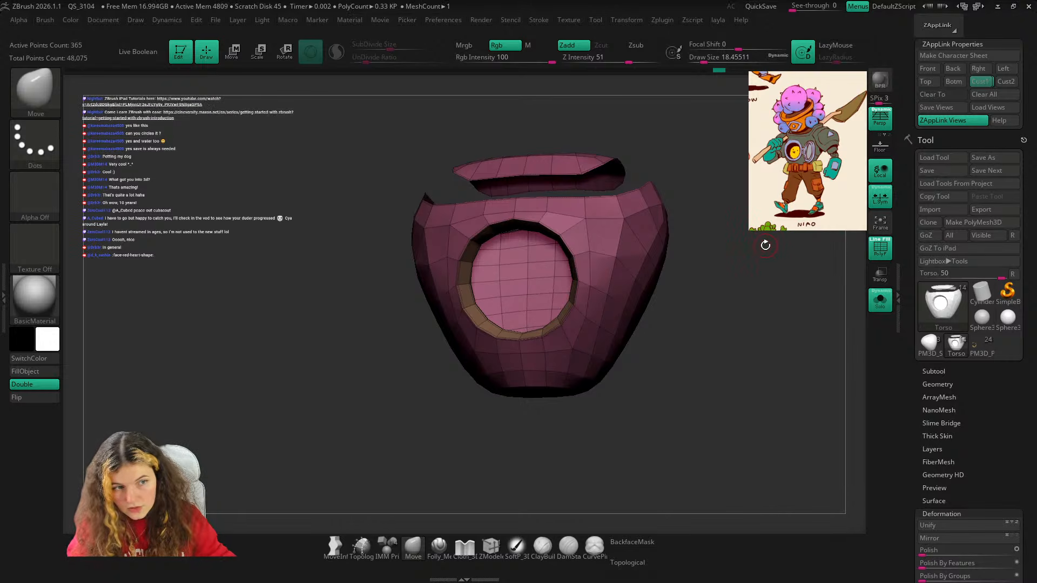
Create a frame-mesh curve around the hatch rim from polygroup borders only, with Border and Creased edges disabled.
left_click(539, 20)
left_click(605, 236)
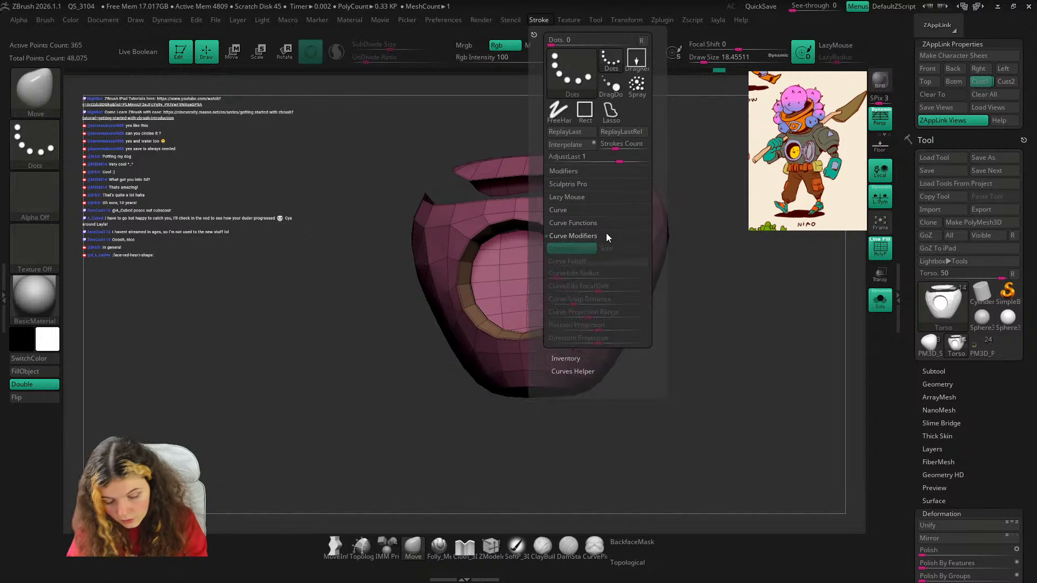
left_click(590, 230)
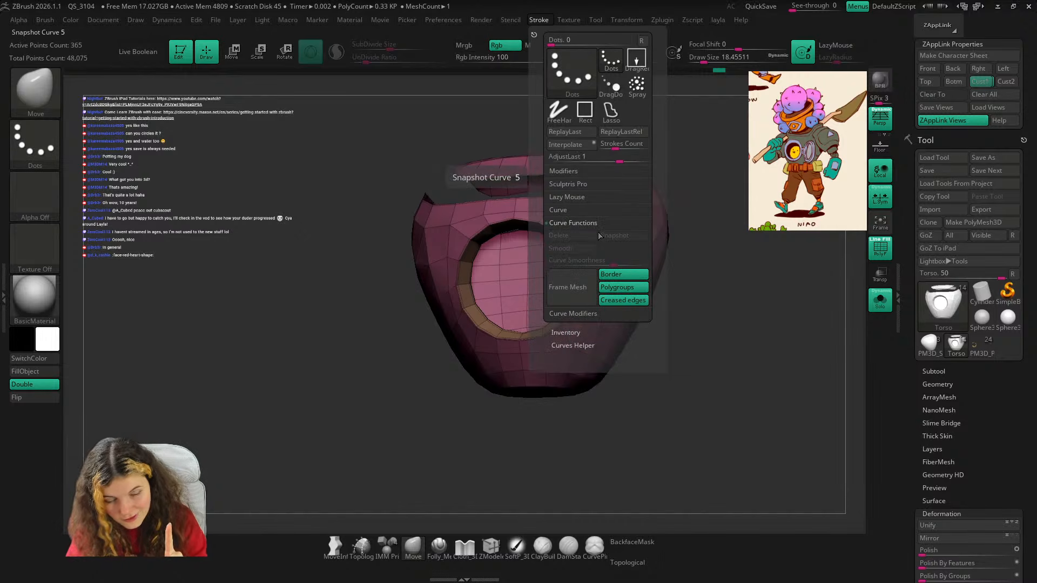
left_click(633, 276)
left_click(636, 300)
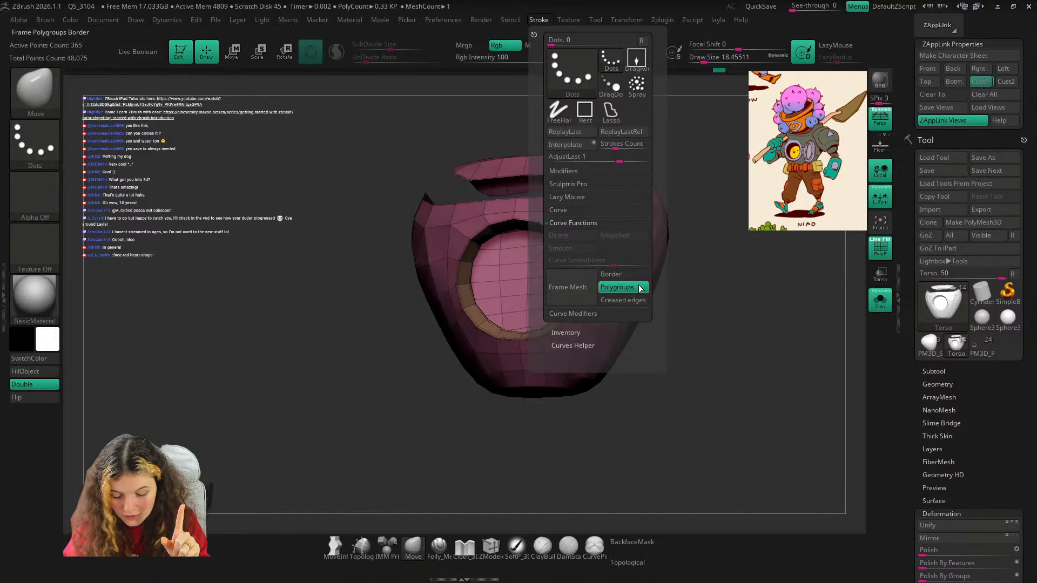
left_click(583, 286)
right_click_drag(728, 253, 689, 314)
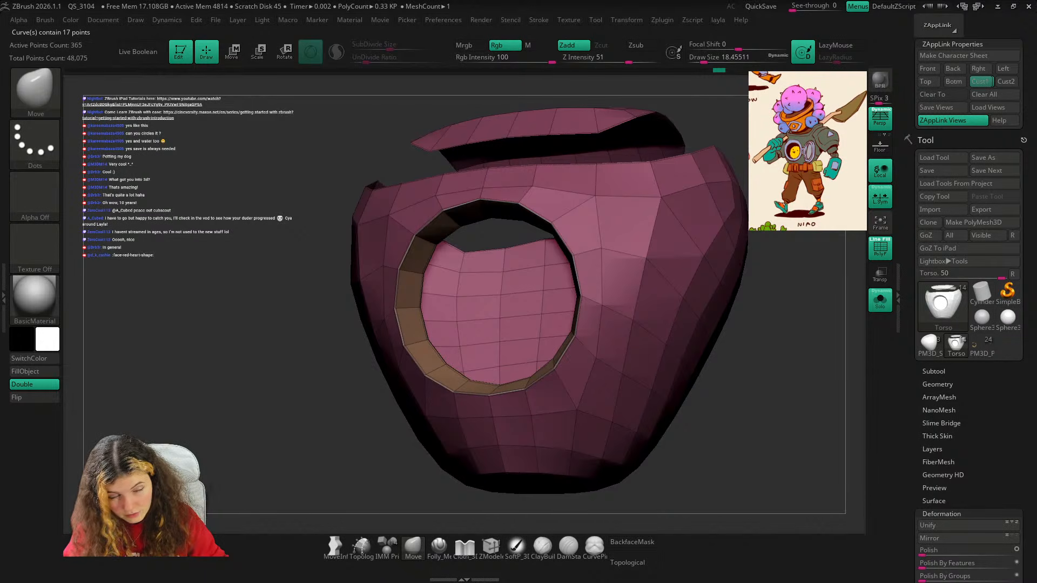
Try building a ring along the hatch curve with the CurveStrapSnap brush, and undo it.
mouse_move(778, 167)
left_mouse_down()
mouse_move(791, 193)
mouse_move(783, 237)
mouse_move(773, 171)
left_mouse_up()
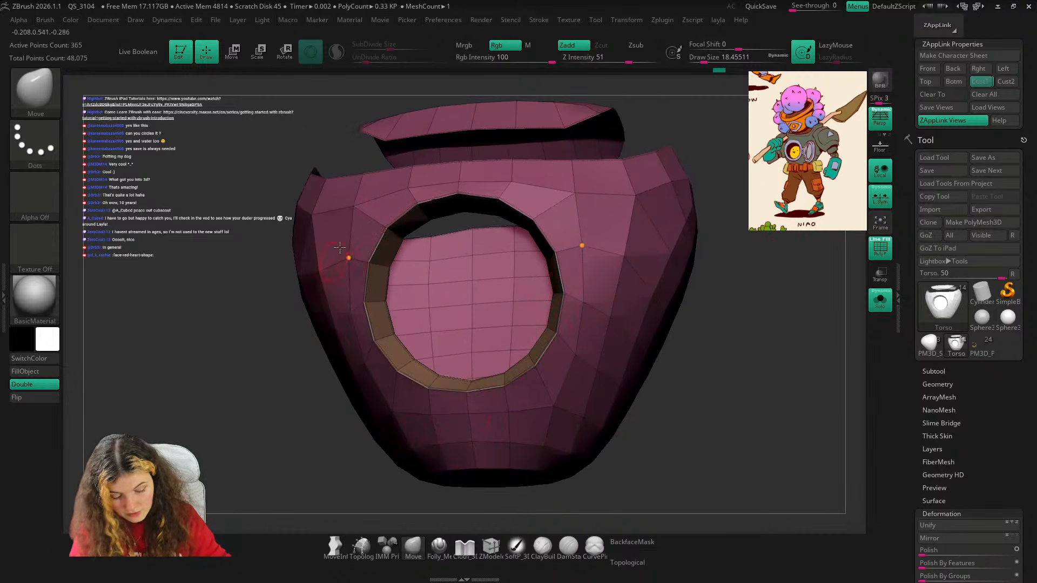
key("b")
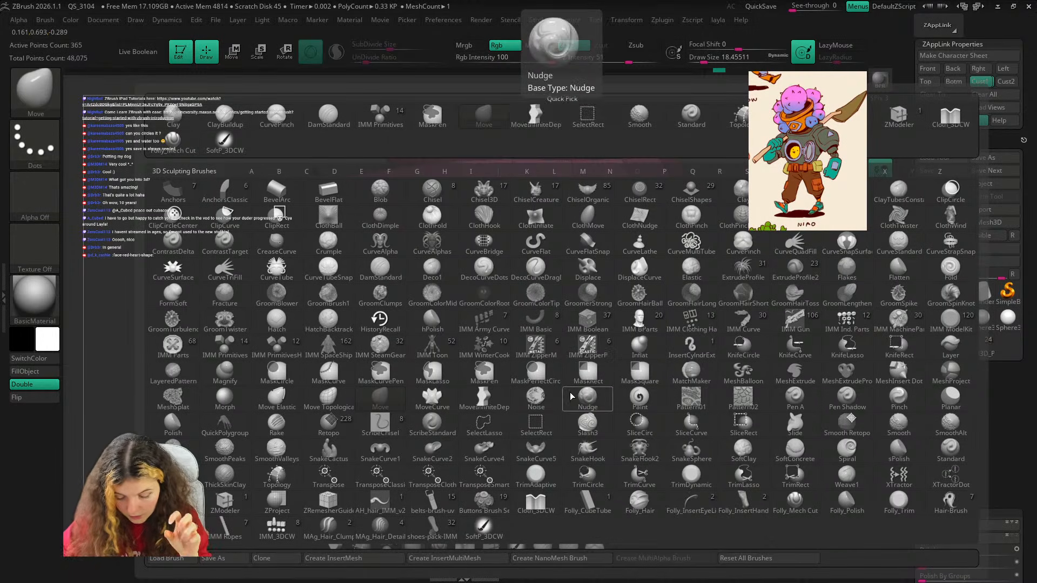
key("Escape")
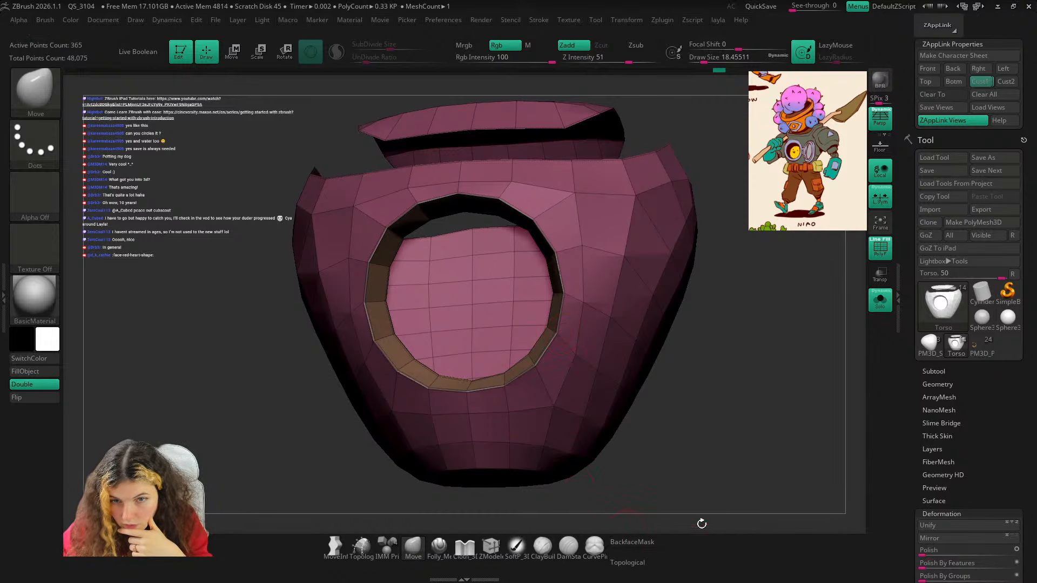
key("b")
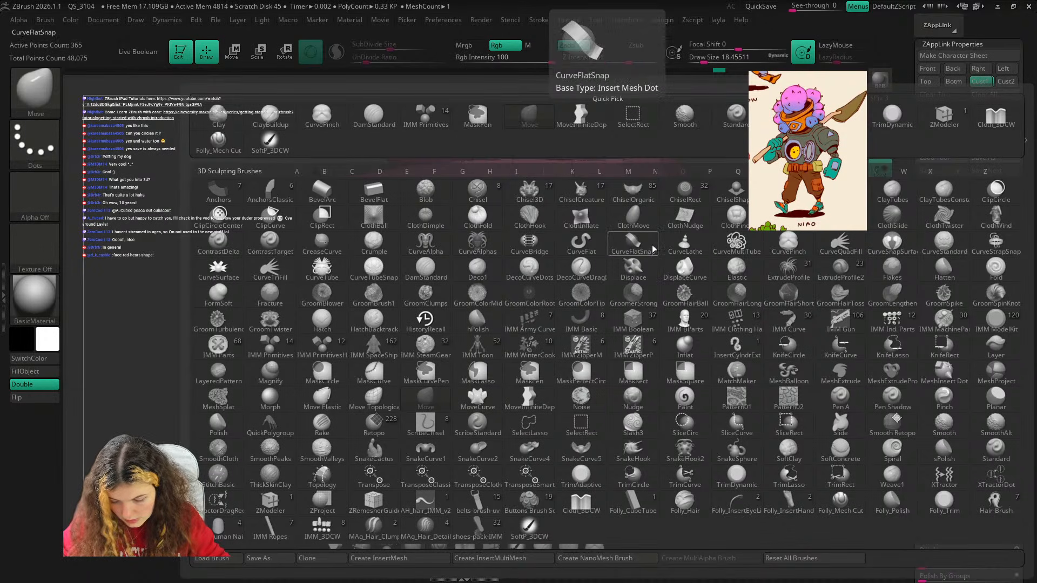
left_click(1011, 250)
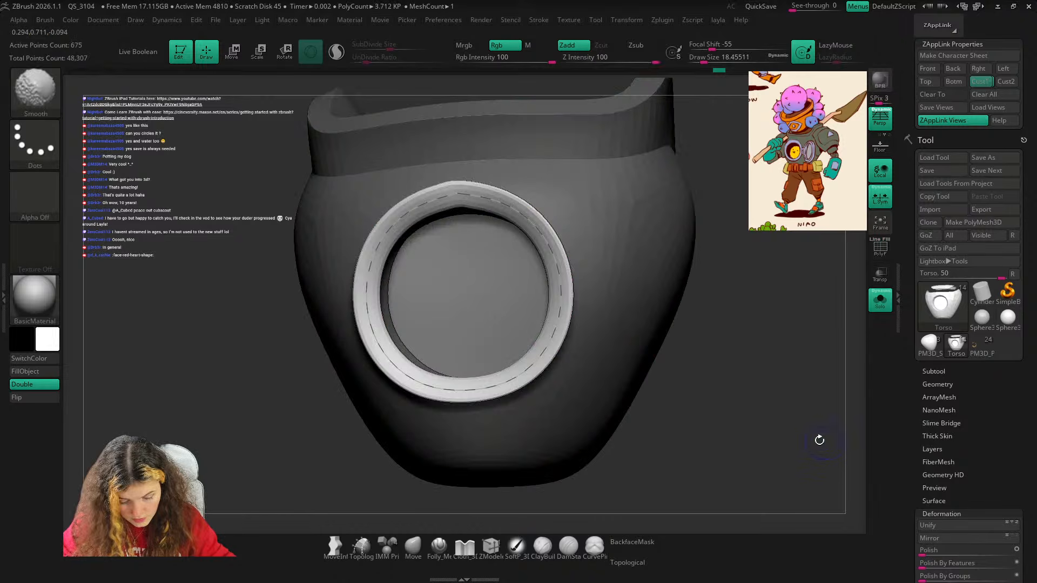
mouse_move(820, 440)
right_mouse_down("ctrl")
mouse_move(663, 329)
mouse_move(574, 354)
mouse_move(602, 350)
mouse_move(390, 490)
mouse_move(358, 497)
mouse_move(732, 408)
mouse_move(616, 389)
mouse_move(618, 311)
mouse_move(659, 381)
mouse_move(639, 419)
right_mouse_up("ctrl")
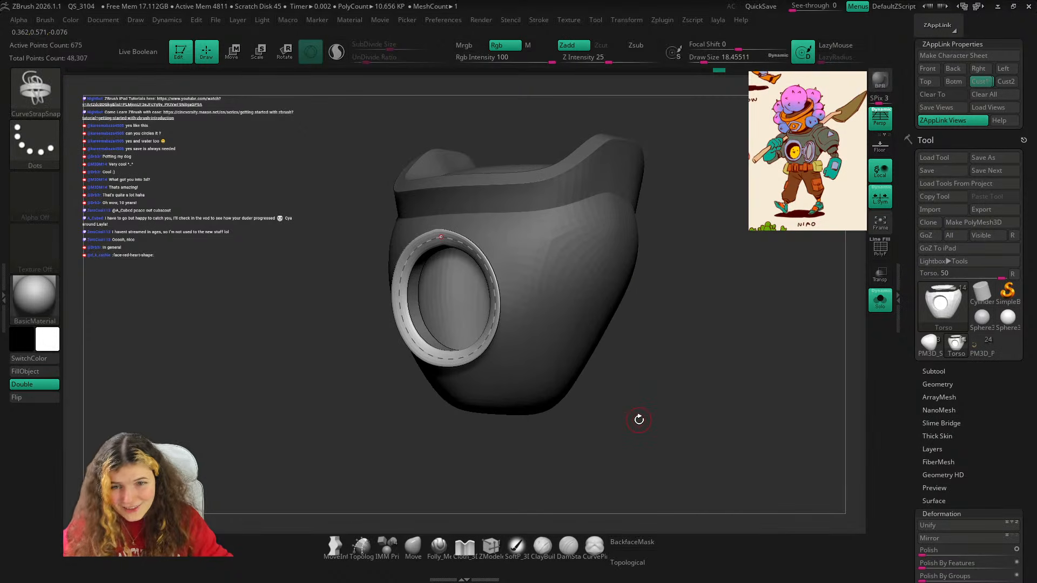
key("ctrl+z")
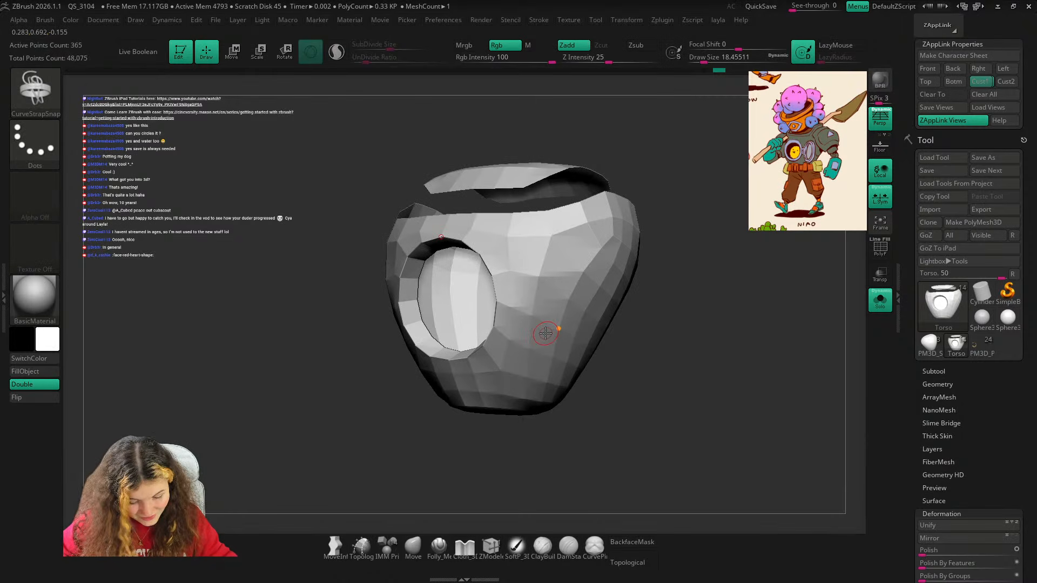
Build a flat ring along the hatch curve with the CurveFlatSnap brush, undoing the misplaced curve adjustment.
key("b")
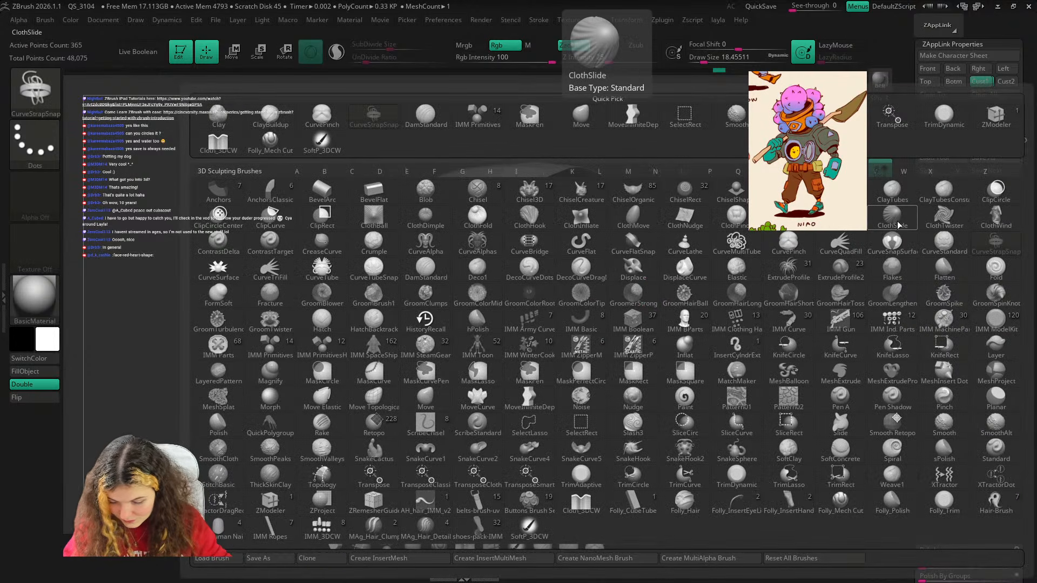
left_click(634, 245)
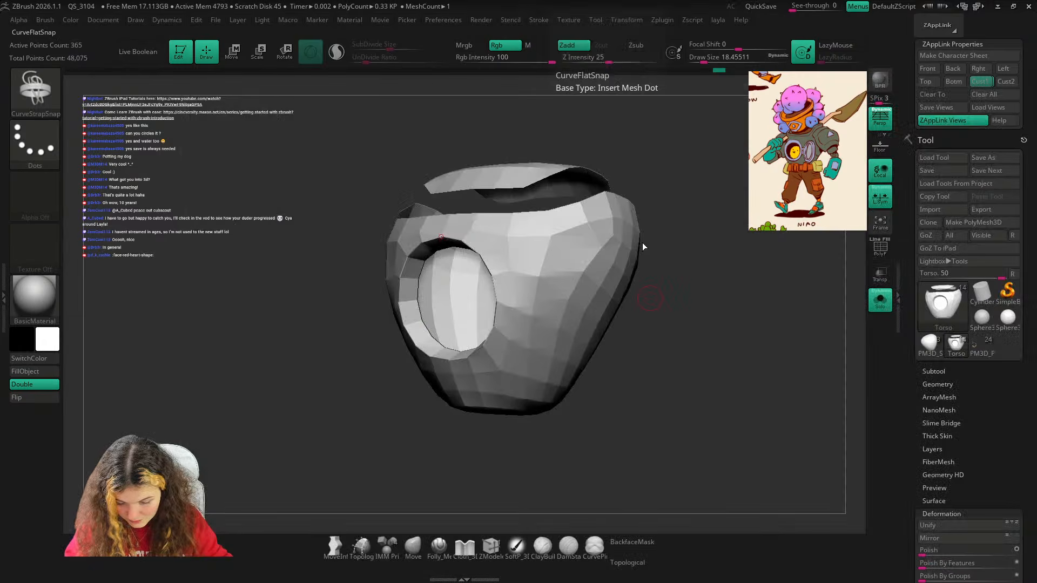
left_click(495, 315)
left_click_drag(648, 253, 613, 239)
mouse_move(490, 227)
left_mouse_down()
mouse_move(565, 215)
mouse_move(467, 239)
mouse_move(488, 227)
left_mouse_up()
mouse_move(714, 190)
left_mouse_down()
mouse_move(700, 188)
mouse_move(720, 209)
mouse_move(715, 199)
left_mouse_up()
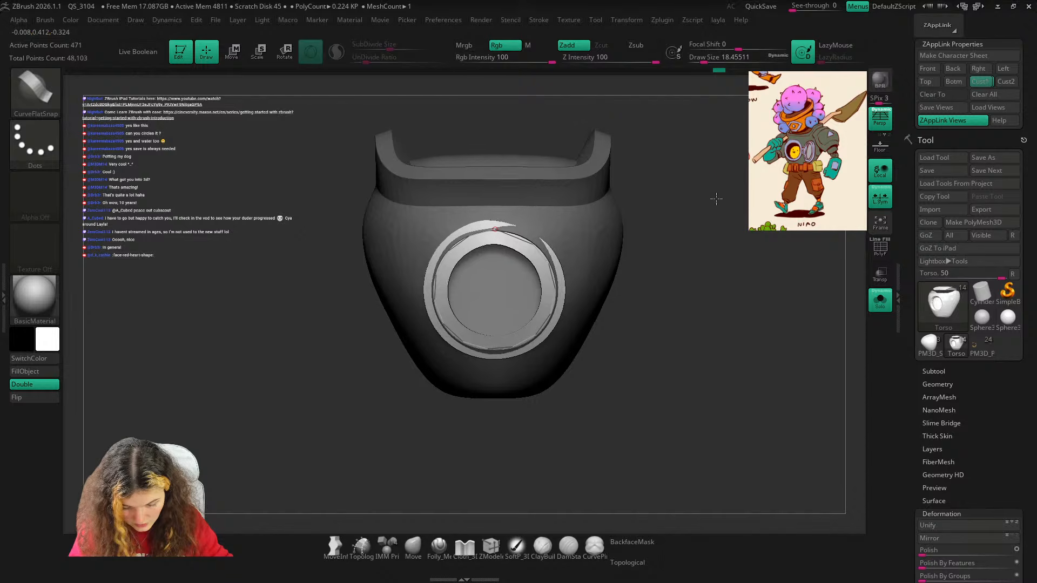
key("ctrl+z")
Display the polyframe, isolate the new flat ring around the hatch, and invert visibility to show the torso without it.
mouse_move(663, 224)
left_mouse_down()
mouse_move(608, 215)
mouse_move(688, 203)
mouse_move(676, 213)
left_mouse_up()
key("shift+f")
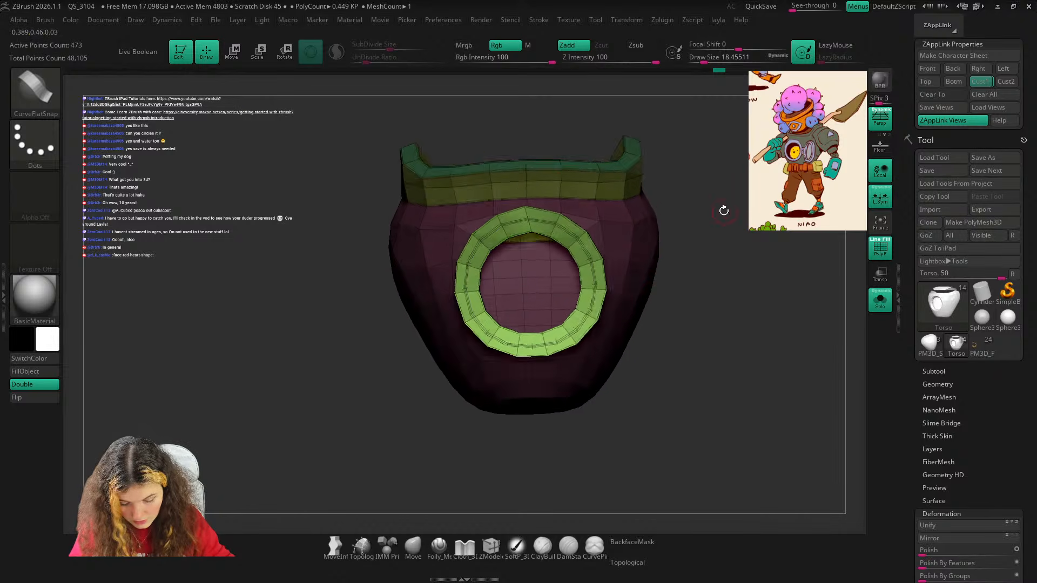
left_click(593, 242, "ctrl+shift")
left_click_drag(718, 197, 739, 211, "ctrl+shift")
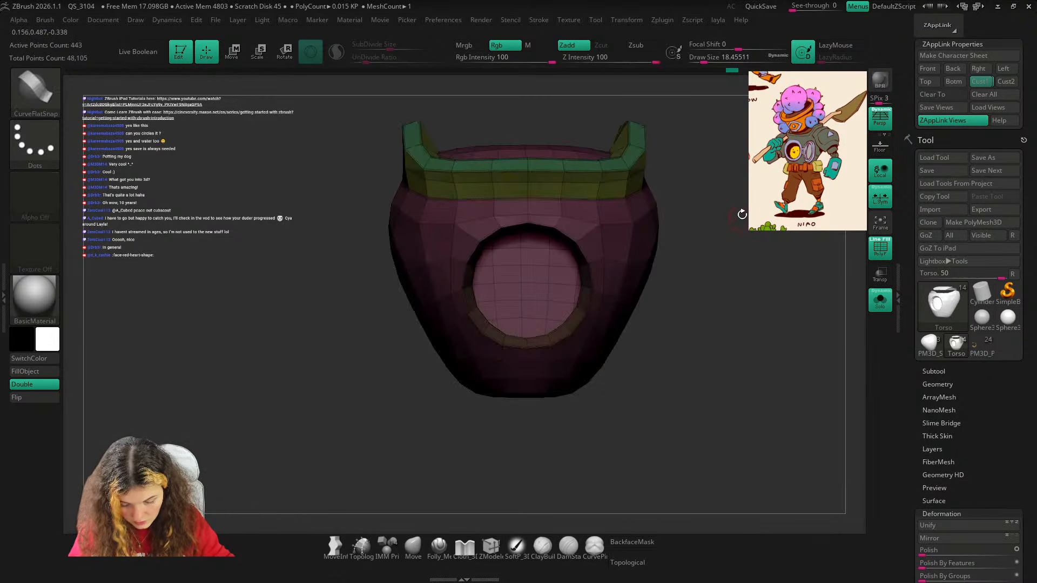
Split the hidden hatch ring off the torso into its own subtool and show all subtools again.
key("2")
left_click(732, 308)
left_click(880, 300)
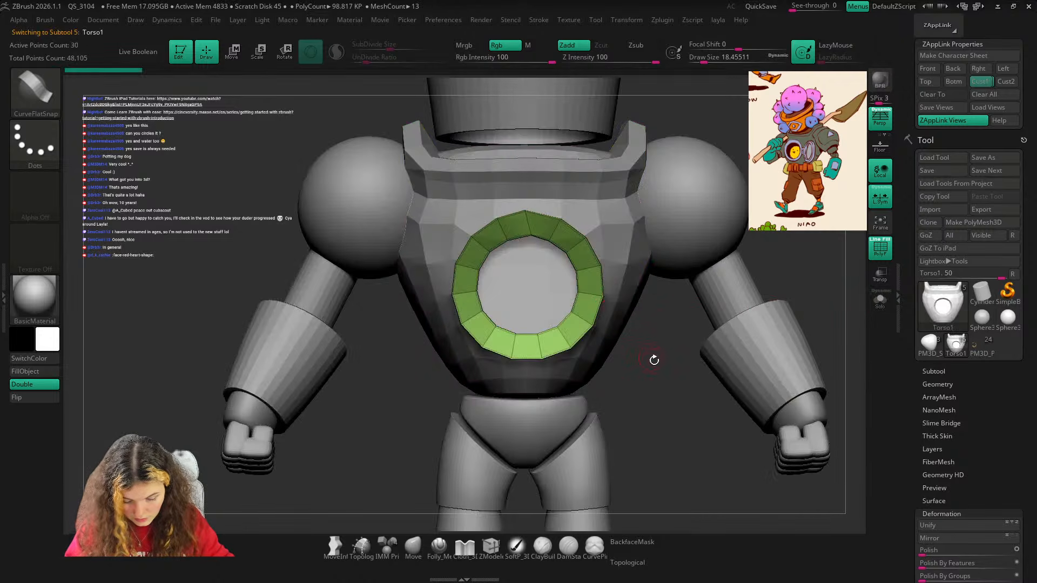
Try mirroring and welding the separated hatch ring.
key("2")
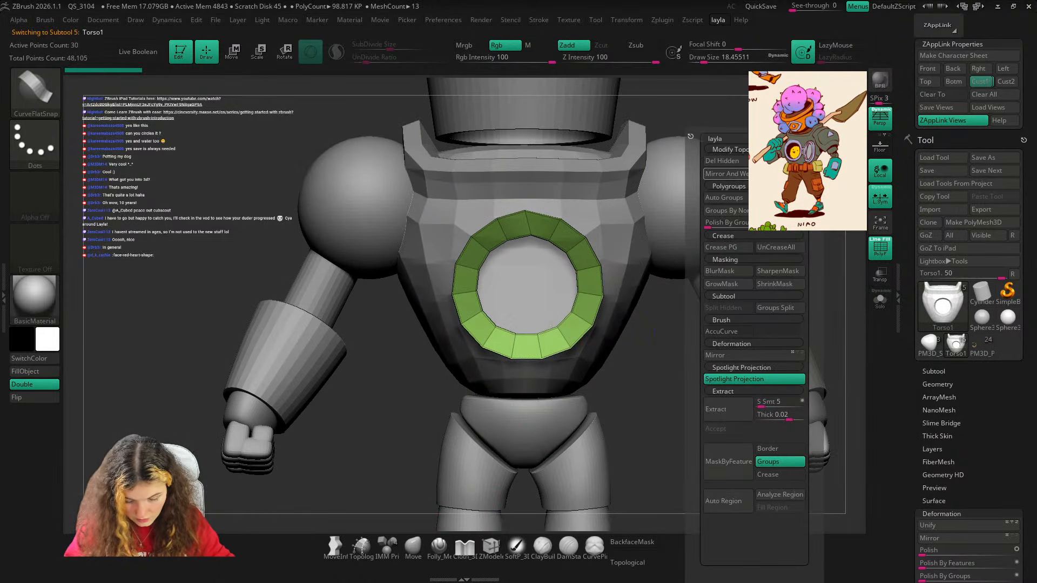
left_click(723, 173)
key("ctrl+z")
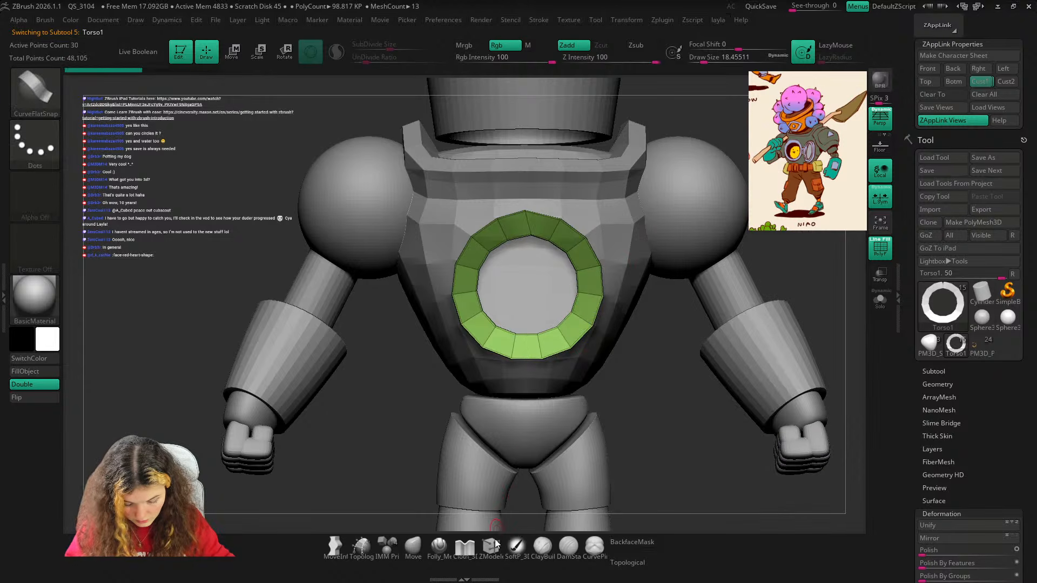
Set the ZModeler edge action to Slide and mirror and weld the hatch ring into a symmetrical shape.
left_click(492, 545)
key("space")
left_click(602, 260)
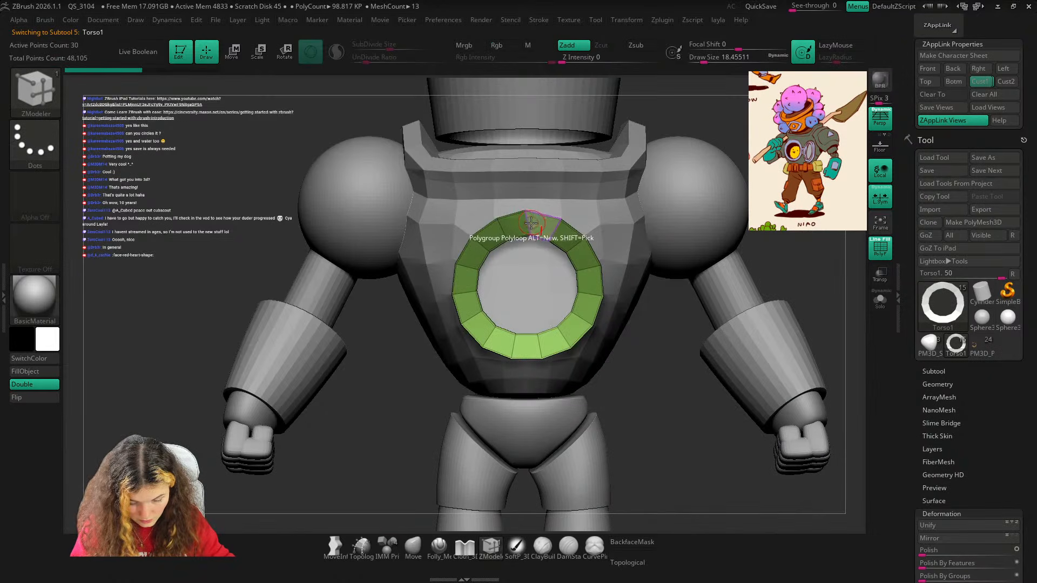
key("1")
left_click(662, 177)
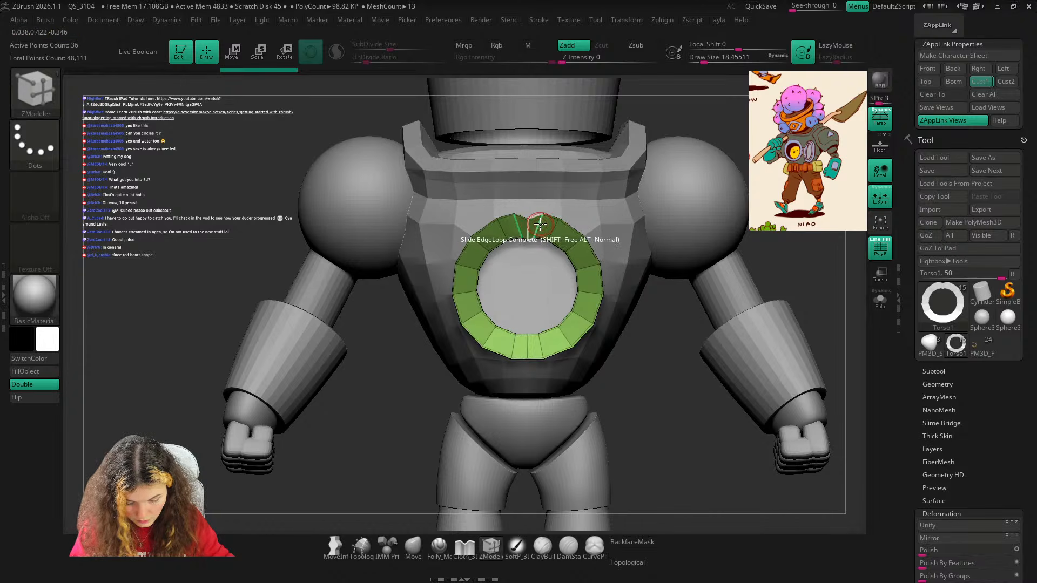
Delete the extra edge loops beside the ring's top centre with the ZModeler Insert EdgeLoop action.
key("space")
left_click(533, 243)
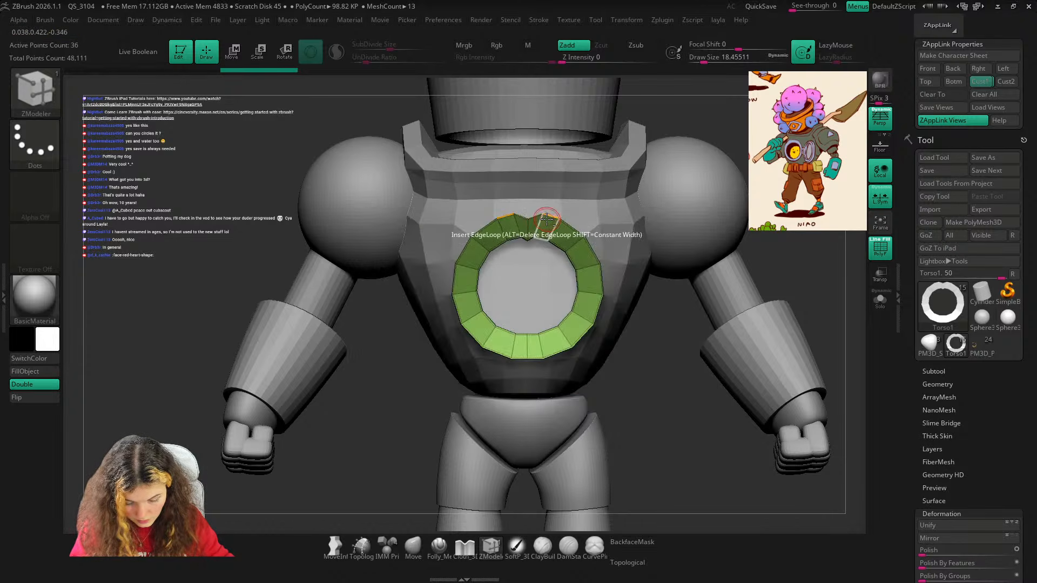
left_click(543, 222, "alt")
Adjust the ring's top centre with the Move brush to round its outline, checking it from below.
left_click(413, 547)
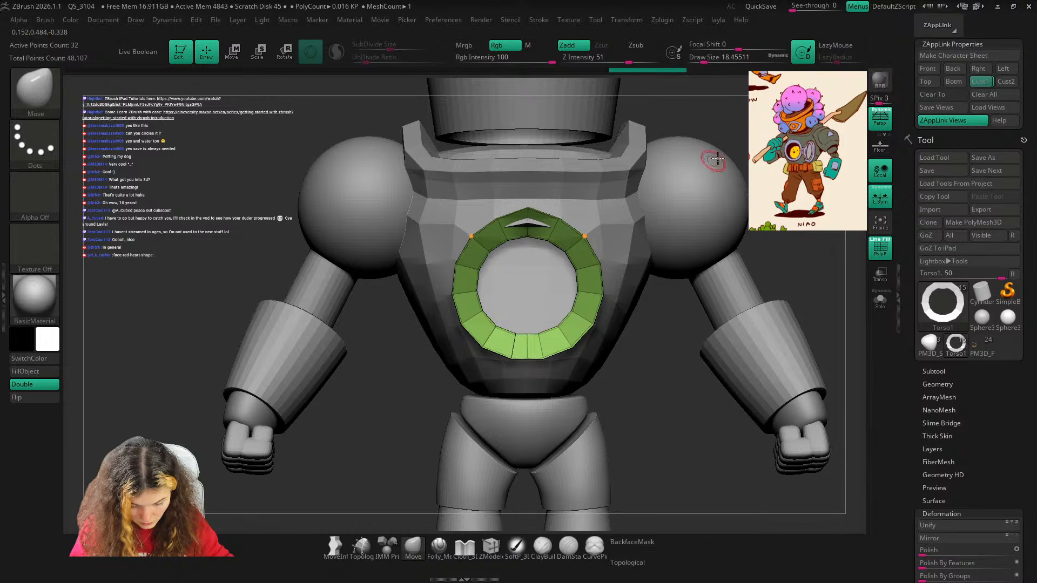
left_click_drag(717, 158, 682, 152)
left_click_drag(469, 385, 480, 336)
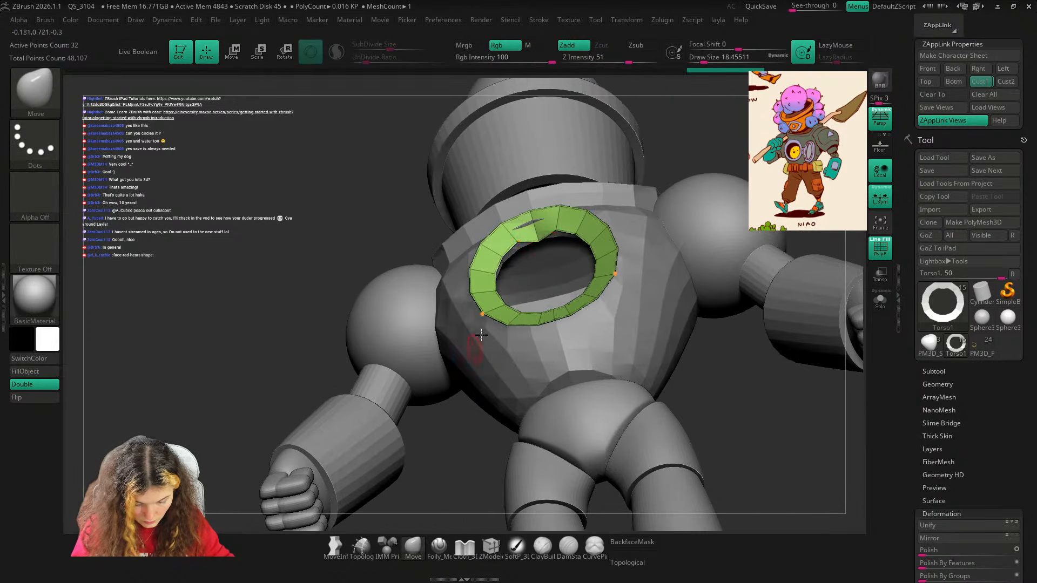
left_click_drag(721, 334, 711, 348)
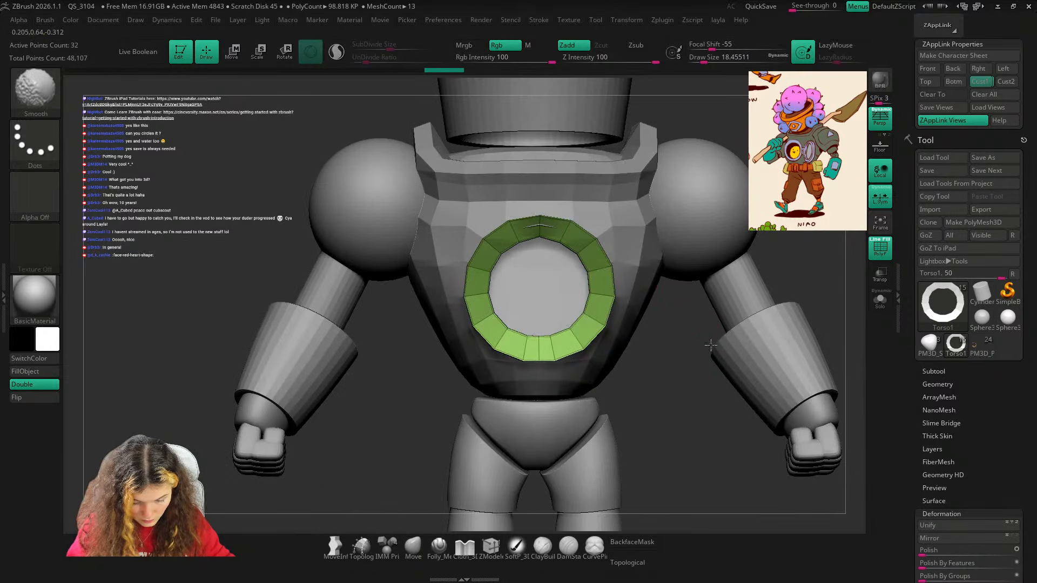
Slide the edge loops at the bottom of the ring with ZModeler to even out the segment spacing.
mouse_move(690, 260)
right_mouse_down("ctrl")
mouse_move(620, 260)
mouse_move(607, 355)
right_mouse_up("ctrl")
left_click(495, 550)
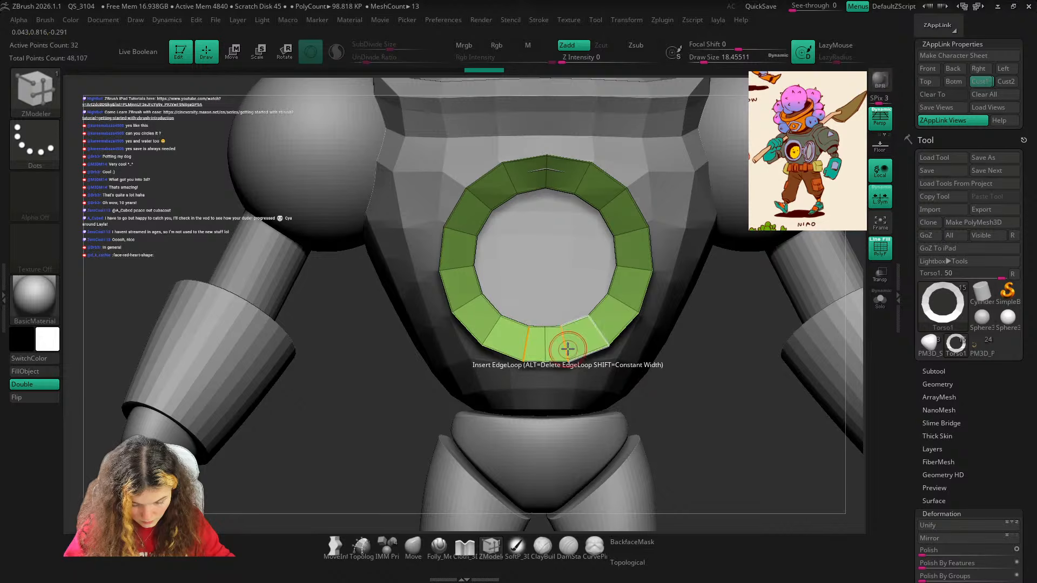
key("space")
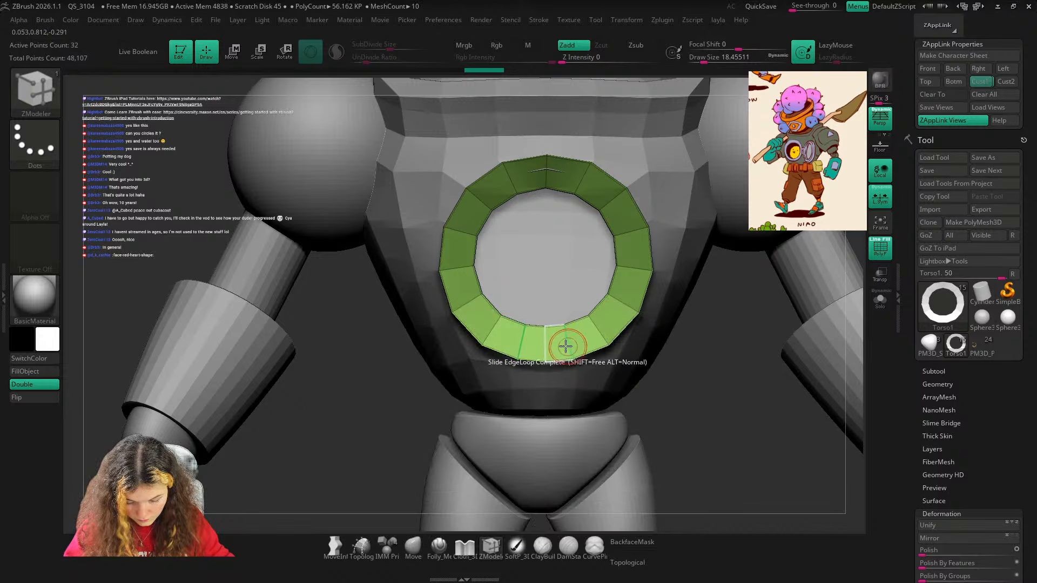
left_click_drag(565, 346, 568, 346)
right_click_drag(644, 301, 626, 370, "ctrl")
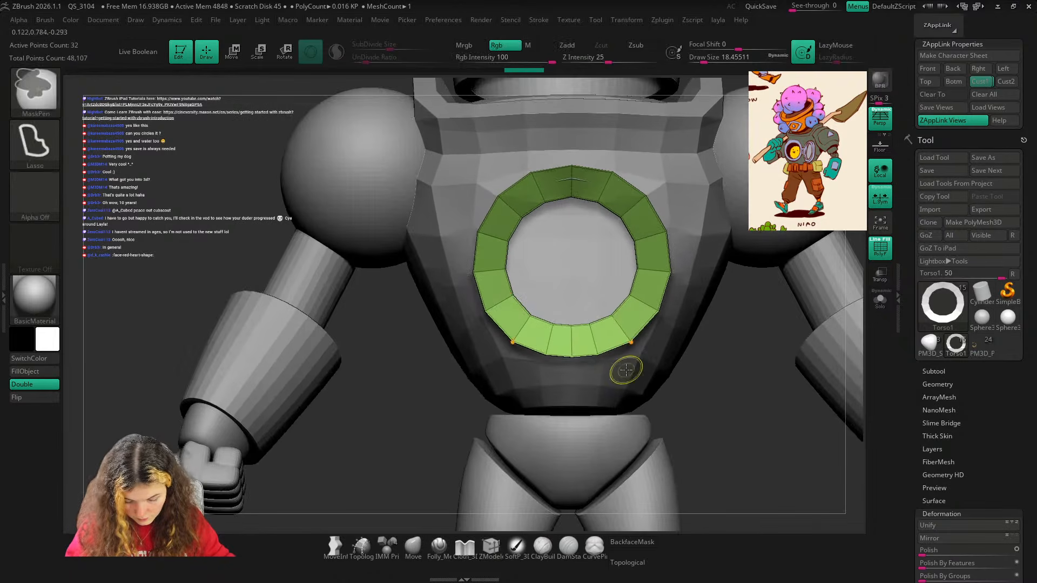
left_click_drag(621, 331, 599, 341)
Round the ring's lower outline with the Move brush at a draw size of about 77, and compare it with the reference.
key("b")
key("m")
key("v")
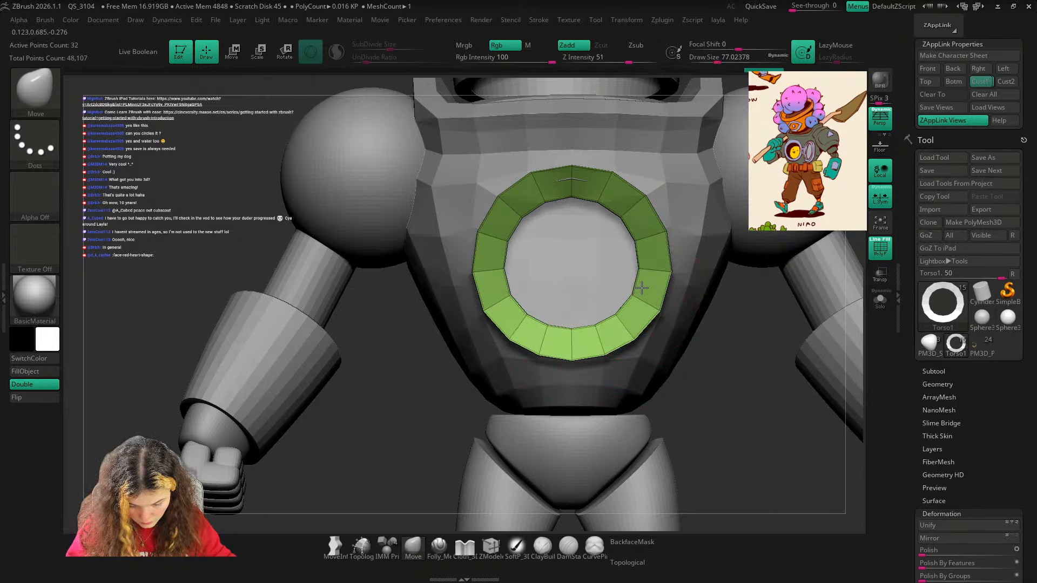
key("f")
key("shift+f")
left_click_drag(778, 199, 762, 261, "shift")
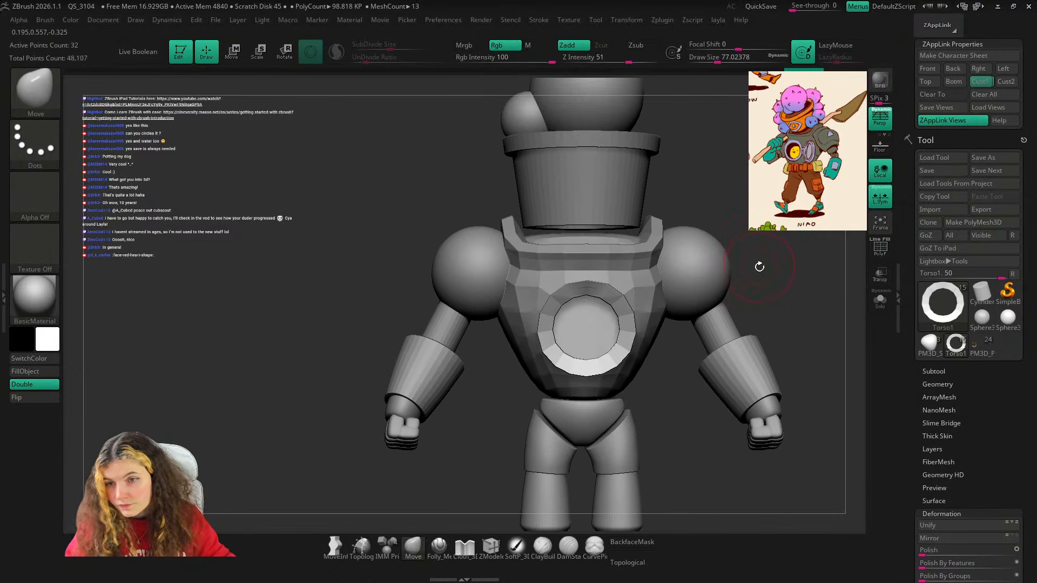
mouse_move(764, 238)
left_mouse_down()
mouse_move(734, 241)
mouse_move(764, 270)
left_mouse_up()
key("alt+Tab")
key("shift+z")
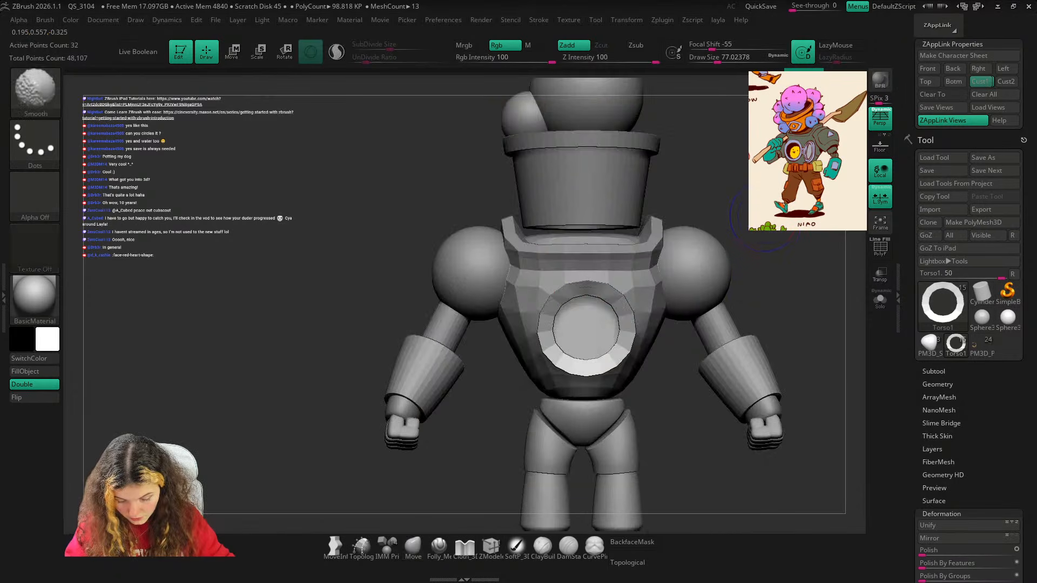
left_click_drag(766, 232, 697, 243)
Extrude the ring's outer edge loop back toward the torso with the ZModeler Extrude Edge Face action to give it depth.
key("shift+f")
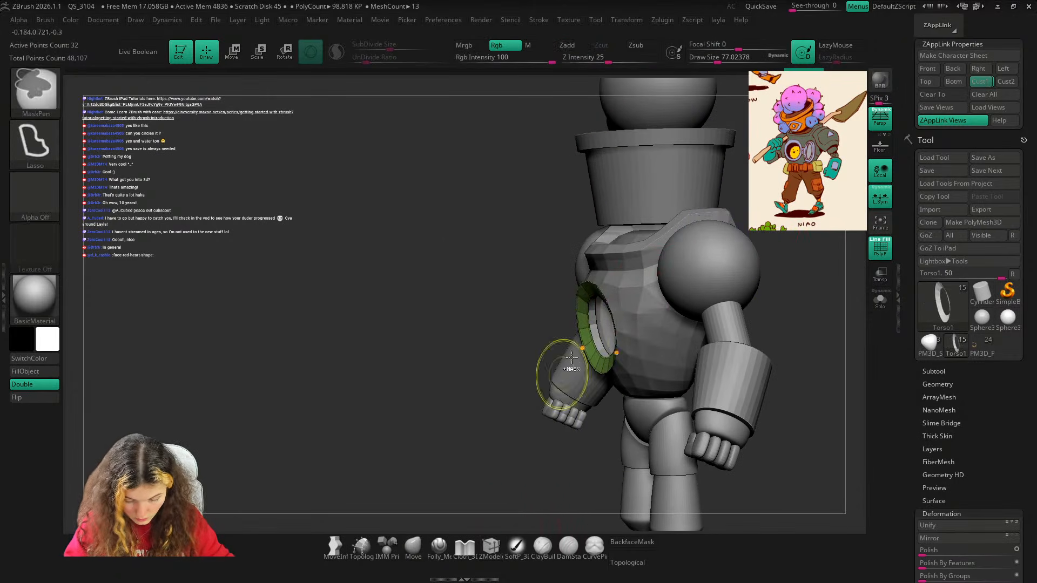
right_click_drag(560, 370, 571, 270, "ctrl")
key("b")
key("z")
key("m")
key("space")
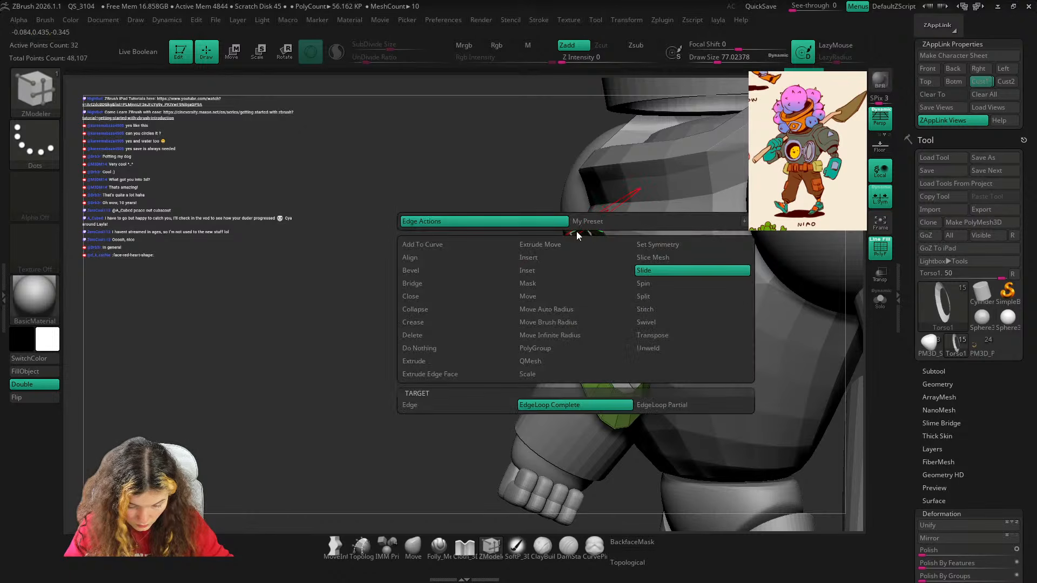
left_click(465, 372)
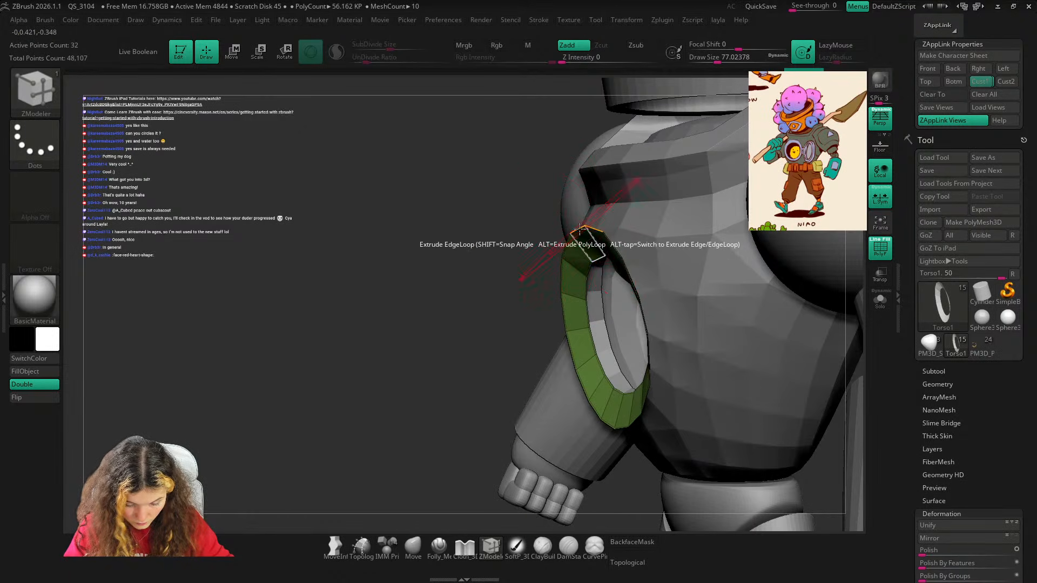
left_click_drag(579, 228, 602, 209)
Examine the extruded ring on the whole character from the saved custom view and from the front.
key("b")
key("m")
key("v")
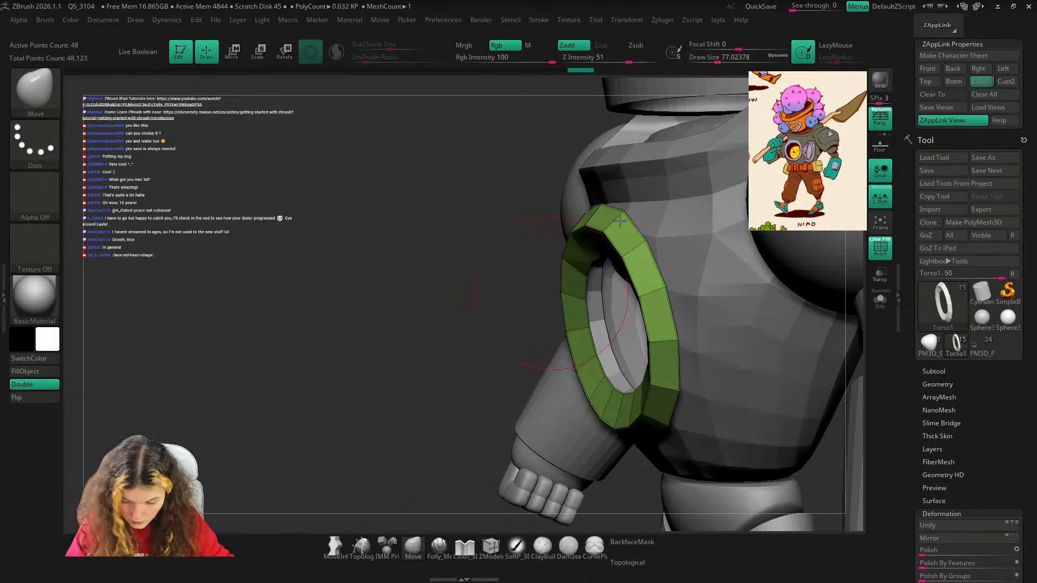
left_click(979, 81)
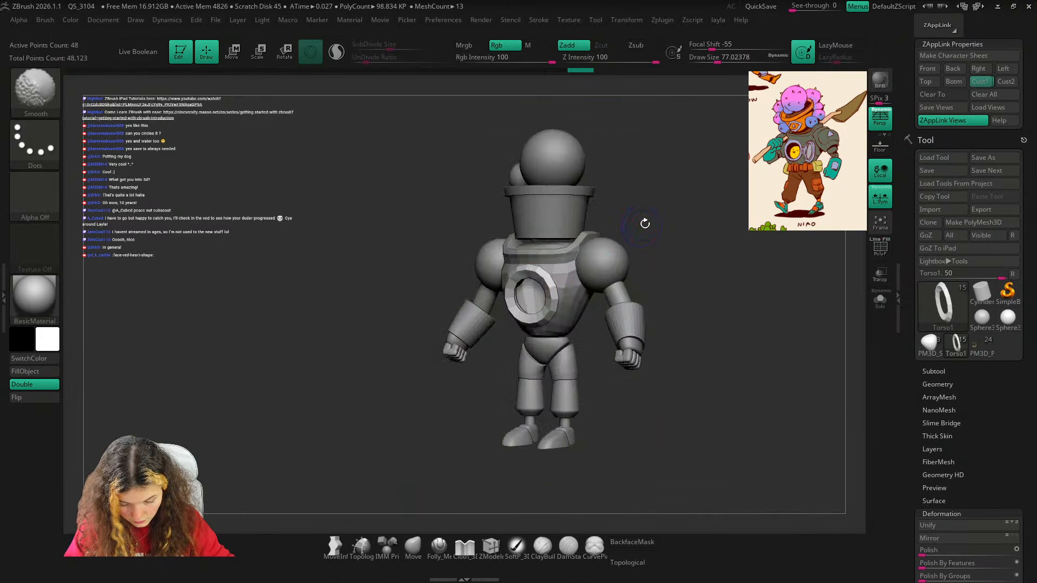
left_click_drag(645, 223, 675, 220, "shift")
left_click_drag(620, 257, 607, 289, "alt")
key("shift+f")
left_click_drag(720, 168, 742, 172, "alt")
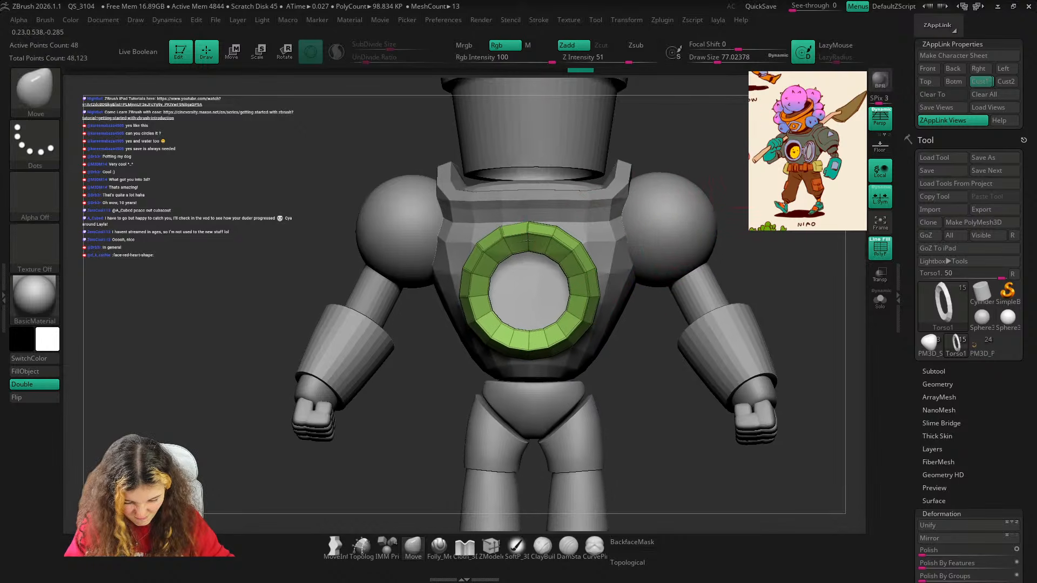
Slide the ring's inner edge loop outward with ZModeler to narrow its front face.
right_click_drag(629, 238, 651, 250, "alt")
left_click(491, 547)
right_click_drag(498, 412, 567, 303, "ctrl")
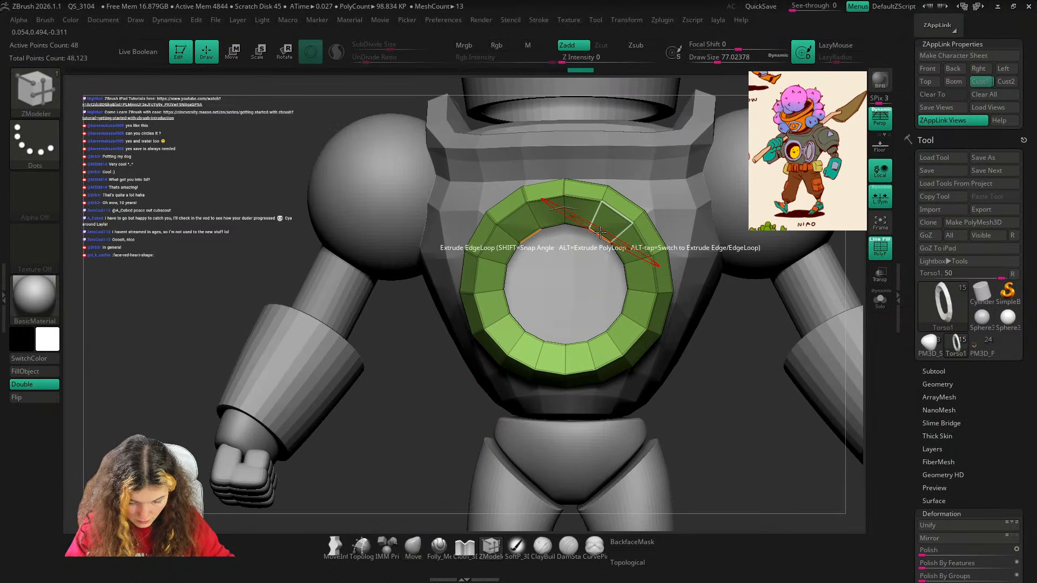
key("space")
left_click(664, 270)
left_click_drag(602, 232, 652, 233)
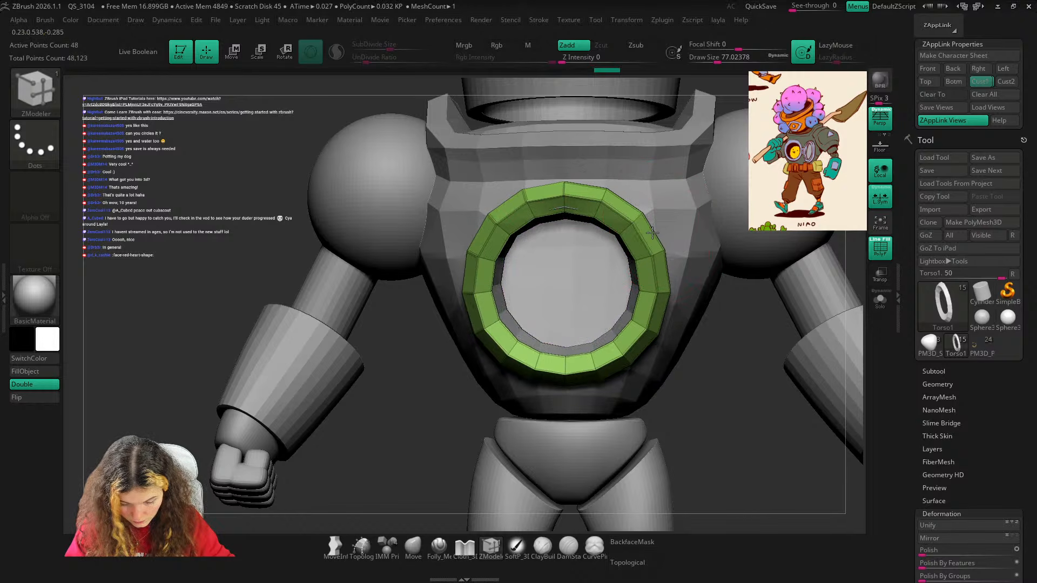
Compare the character's hatch ring with the overlaid reference drawing from the saved custom view.
right_click_drag(654, 238, 632, 335, "ctrl")
key("shift+f")
left_click(972, 86)
key("shift+z")
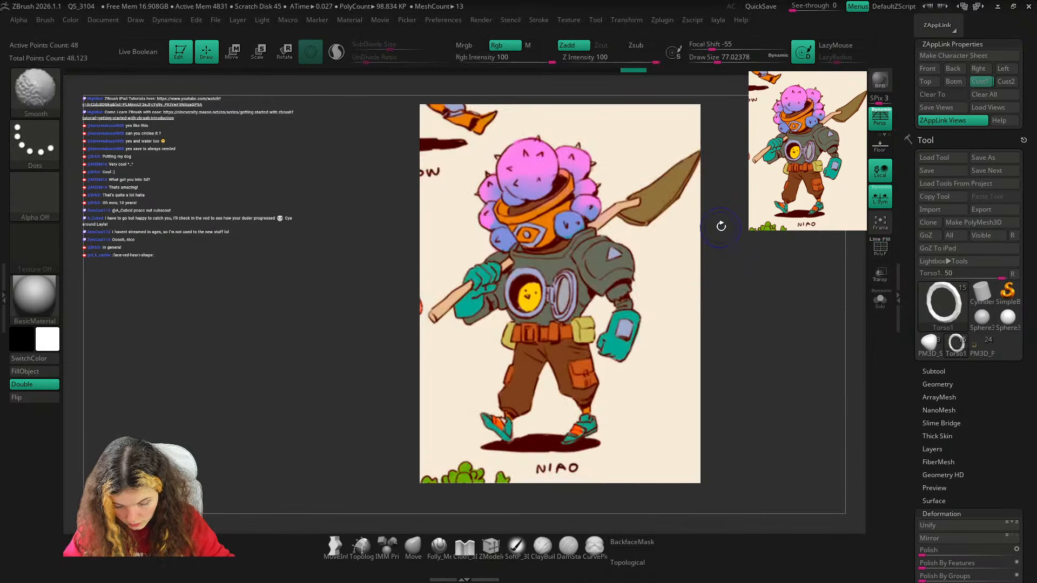
key("shift+z")
key("shift+z")
key("shift+z")
Centre the gizmo on the hatch ring and scale the ring down slightly to fit closer around the opening.
mouse_move(634, 248)
right_mouse_down("ctrl")
mouse_move(707, 197)
mouse_move(743, 222)
right_mouse_up("ctrl")
key("w")
left_click(473, 124)
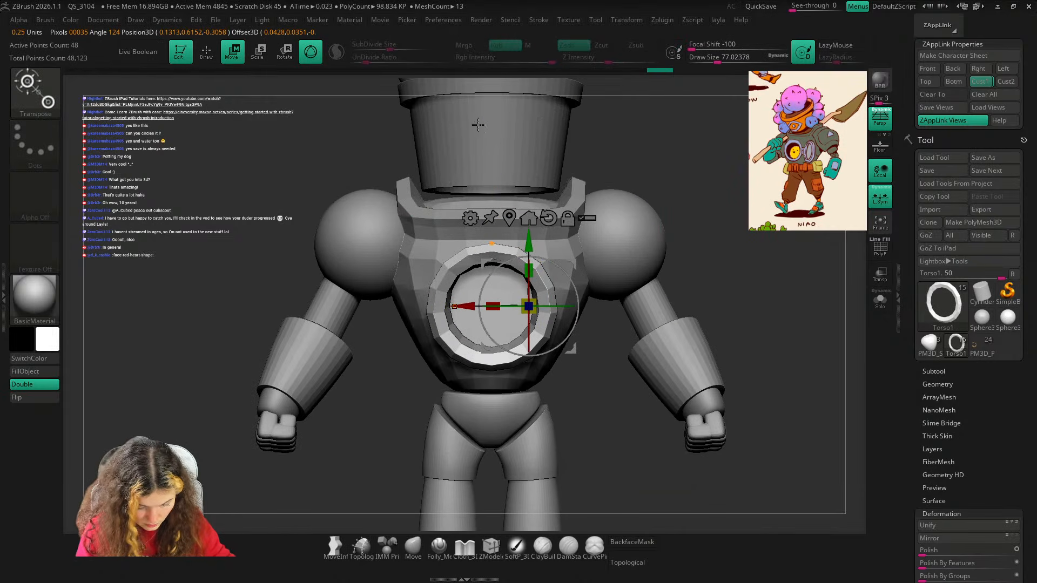
left_click(510, 218)
left_click_drag(498, 311, 493, 314)
key("q")
right_click_drag(743, 190, 741, 182)
key("shift+f")
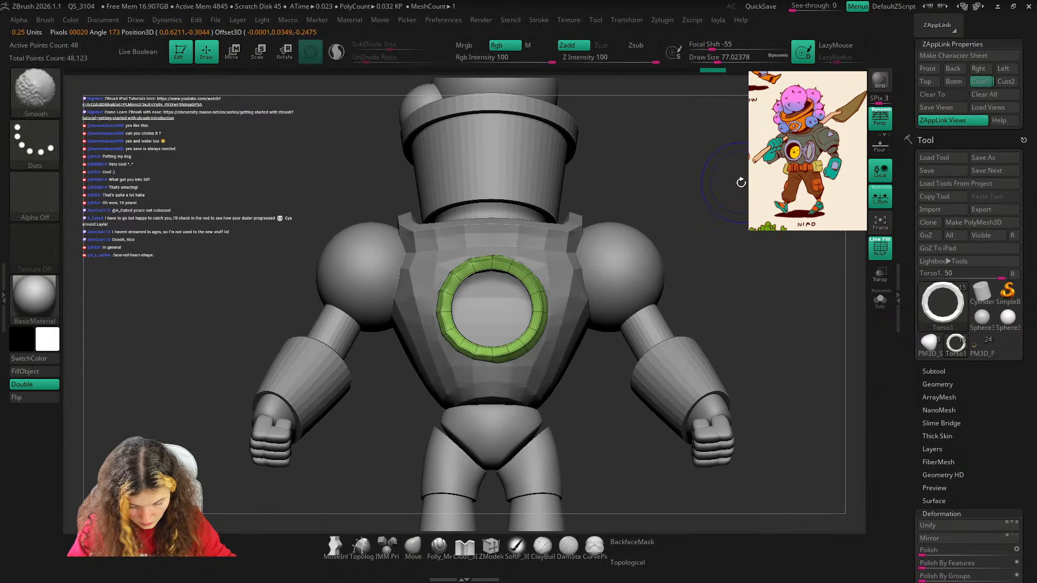
Crease the hatch ring by polygroups and enable dynamic subdivision on it.
key("space")
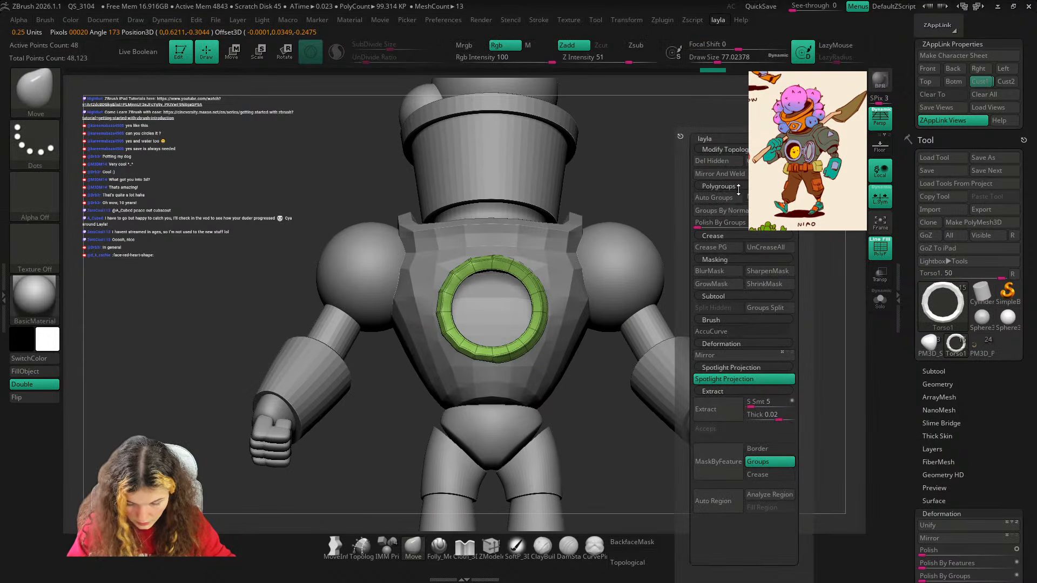
left_click(732, 248)
key("d")
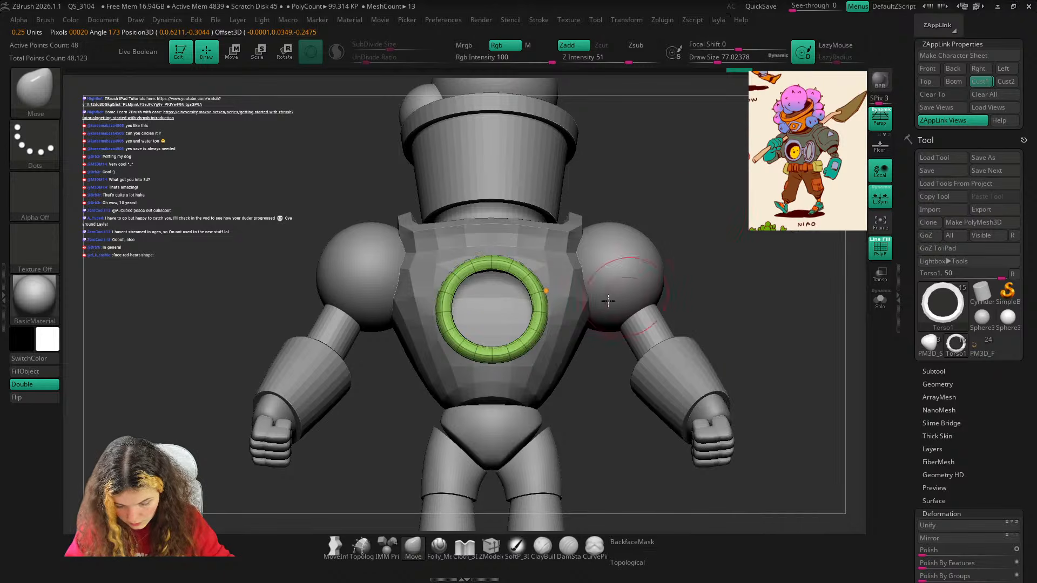
Enable dynamic subdivision on the torso subtool and make the hatch ring active again.
mouse_move(716, 226)
right_mouse_down()
mouse_move(702, 224)
mouse_move(729, 224)
mouse_move(614, 265)
mouse_move(594, 346)
right_mouse_up()
key("shift+f")
left_click(587, 312, "alt")
key("d")
key("s")
left_click(539, 297, "alt")
Crease a complete edge loop on the ring's front with ZModeler, using the low-poly polyframe display while editing.
left_click(491, 547)
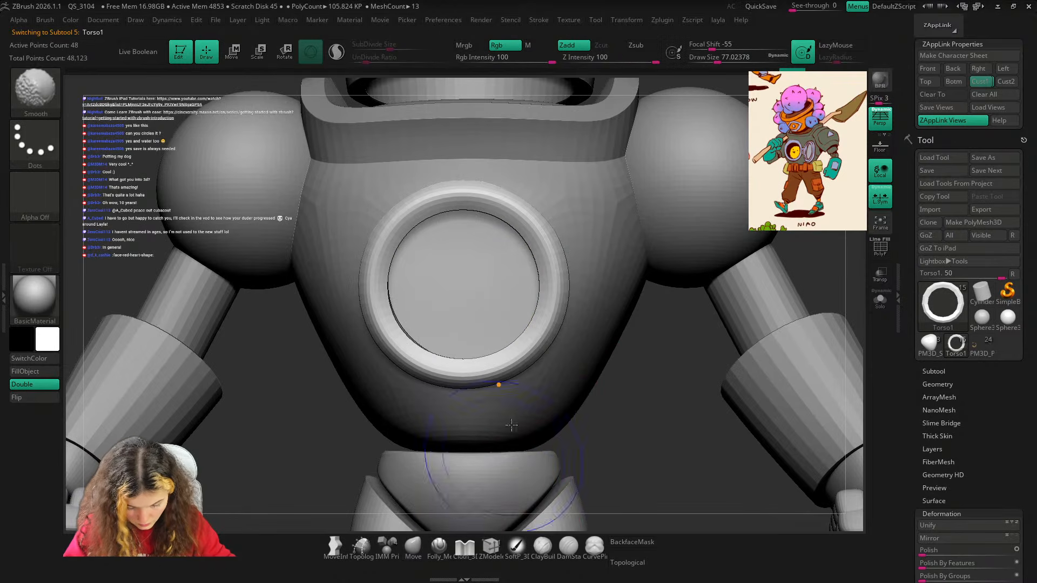
key("shift+f")
key("shift+d")
key("space")
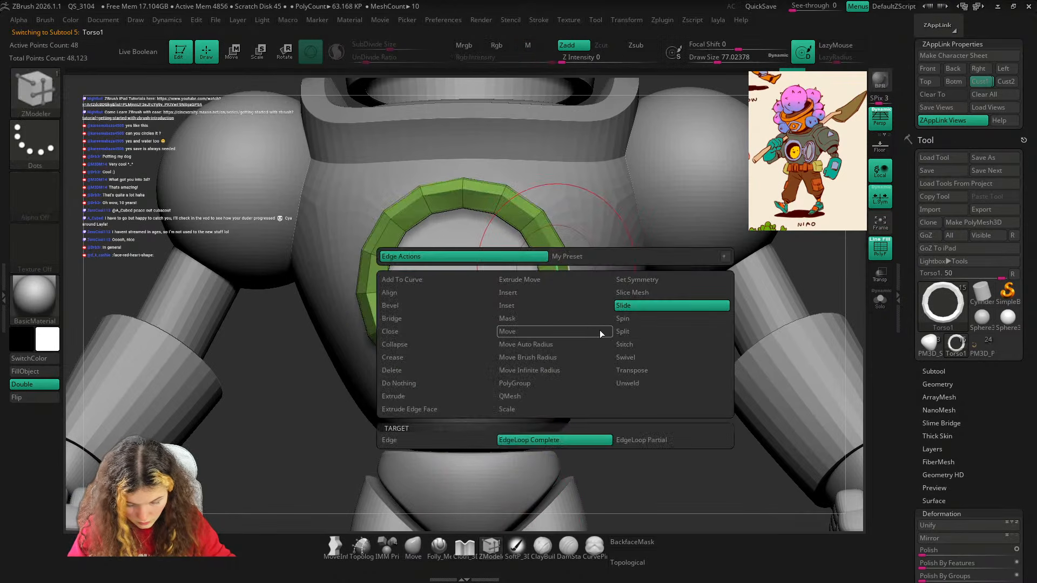
left_click(455, 359)
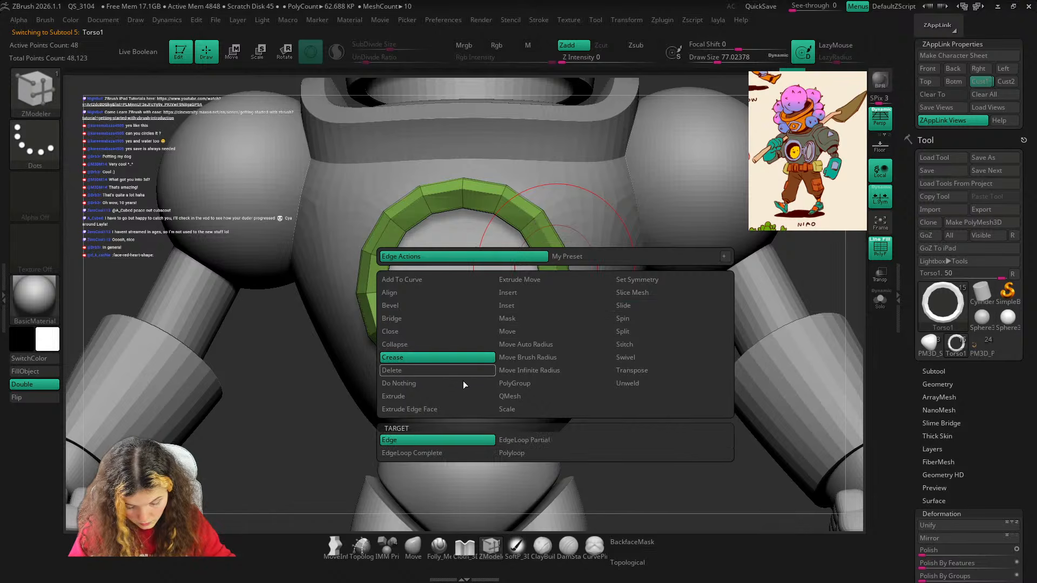
left_click(468, 452)
left_click(550, 284)
right_click_drag(559, 246, 530, 170, "ctrl")
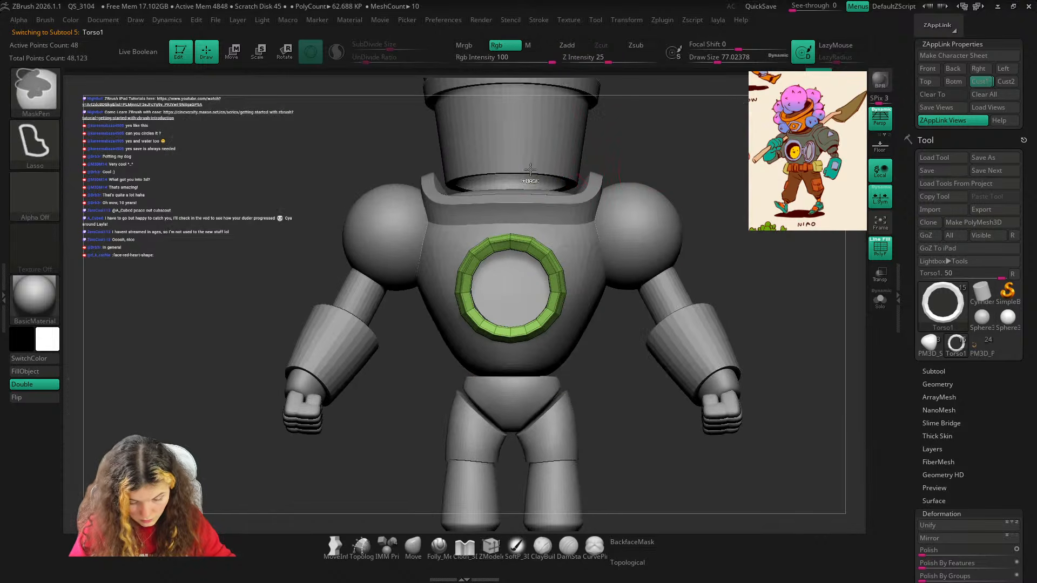
key("shift+f")
key("shift+d")
Compare the smoothed torso and ring with the reference from the saved custom view, and inspect the hatch from below.
left_click_drag(771, 273, 717, 231)
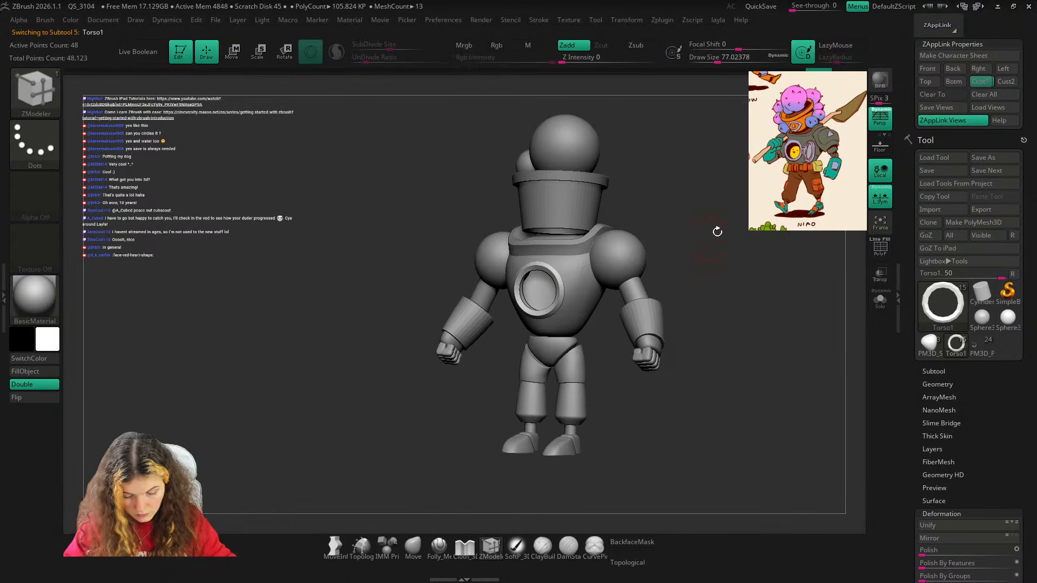
left_click(981, 85)
key("shift+z")
key("shift+z")
key("shift+z")
key("shift+z")
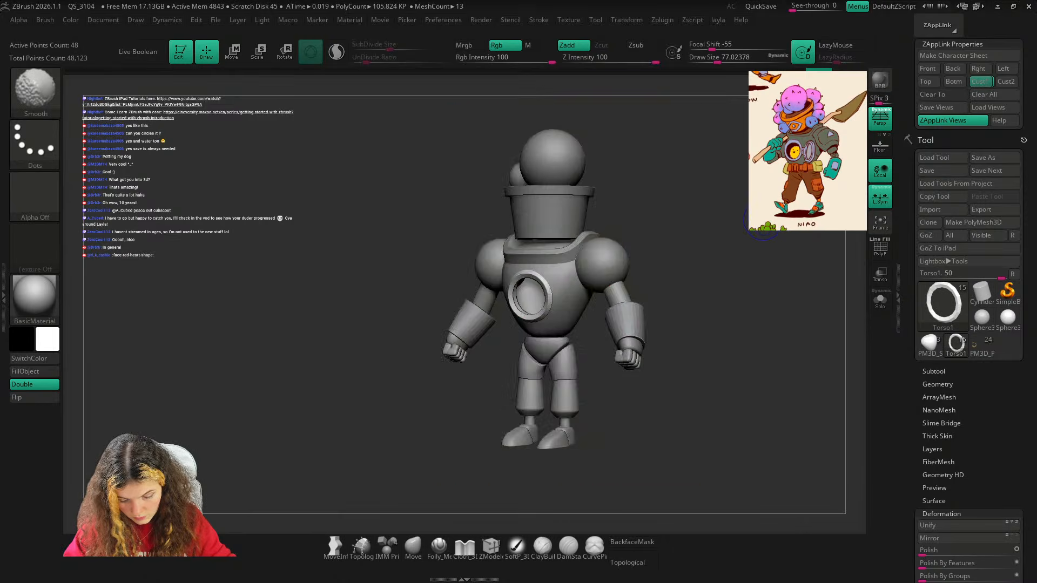
key("b")
key("m")
key("v")
left_click_drag(706, 271, 728, 228)
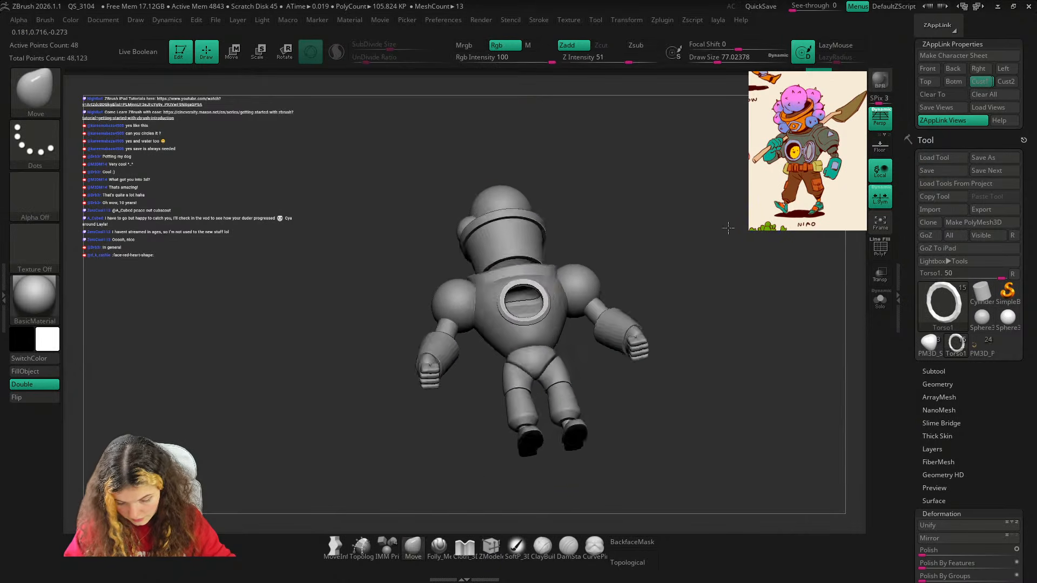
Adjust the hatch ring's placement against the torso's front with the transform gizmo from the side, and enlarge the Move brush to about 187.
right_click_drag(729, 228, 681, 251)
right_click_drag(681, 251, 670, 400, "ctrl")
right_click_drag(670, 400, 506, 493)
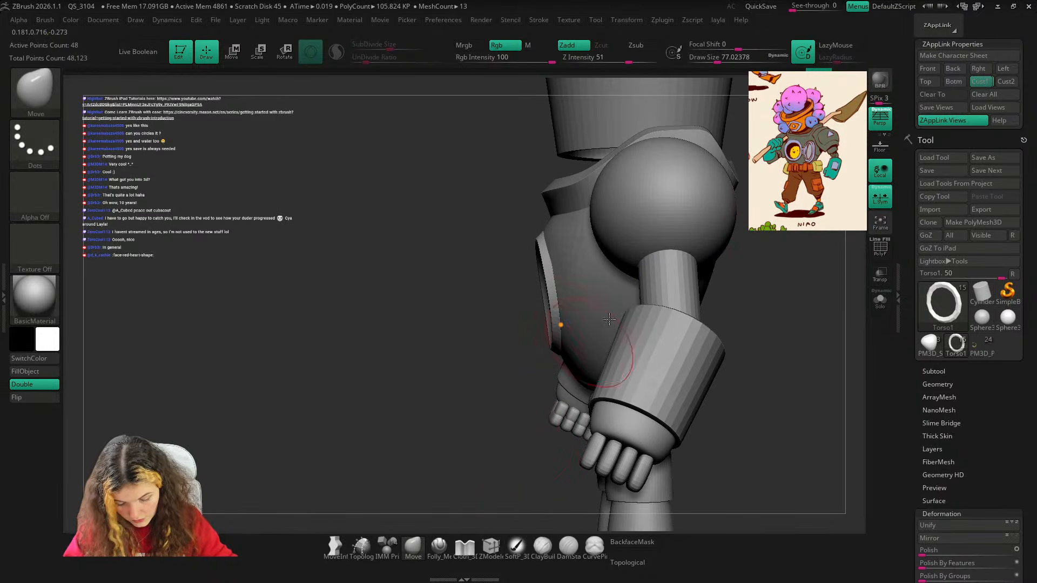
key("w")
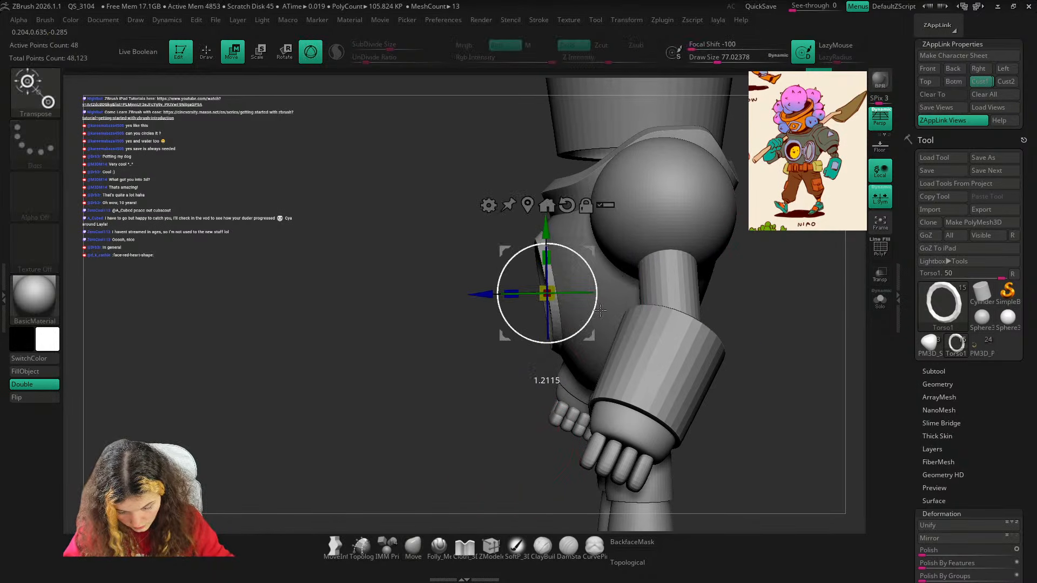
left_click_drag(600, 310, 600, 304)
key("q")
right_click_drag(479, 433, 640, 405)
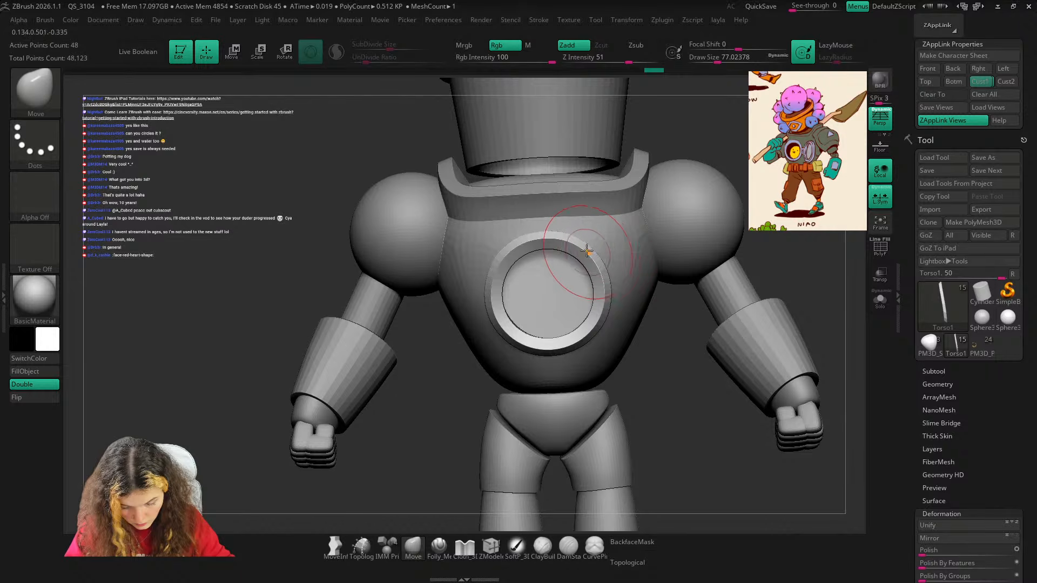
key("s")
left_click_drag(587, 251, 602, 251)
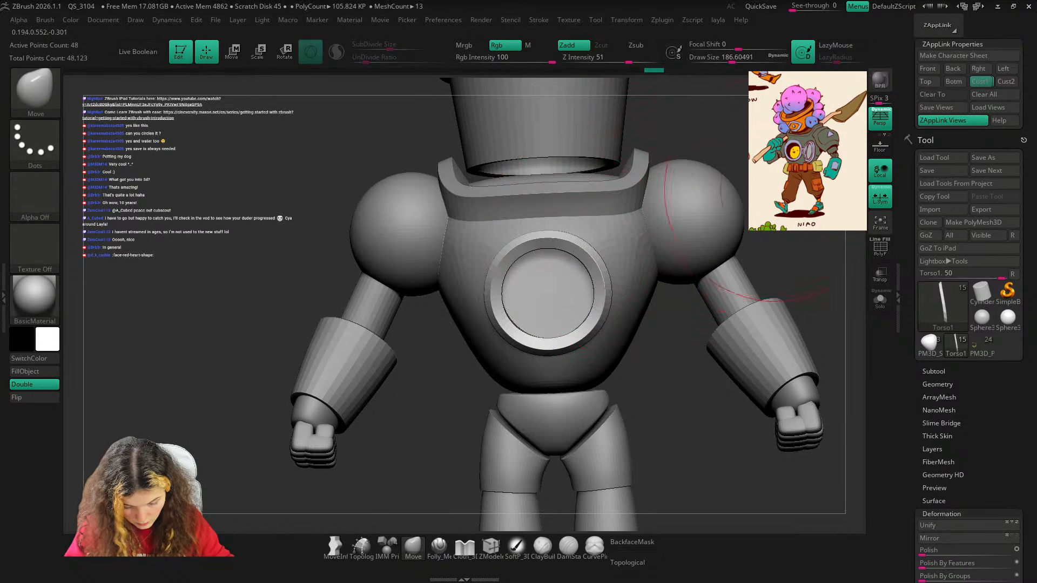
Compare the model with the reference from the saved custom view, and examine the hatch ring's topology in polyframe display.
right_click_drag(773, 238, 780, 267)
left_click(979, 83)
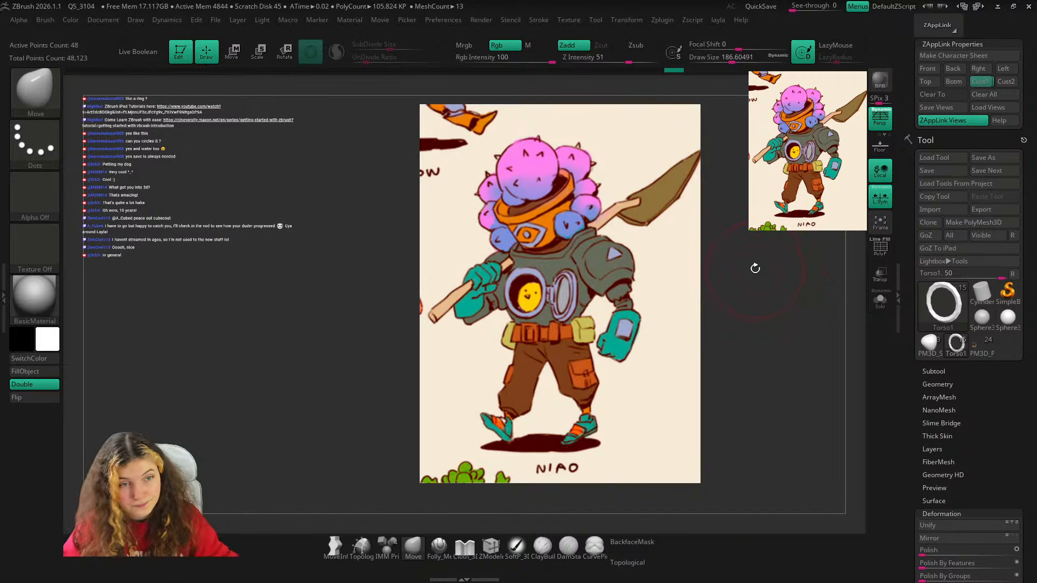
key("shift+z")
mouse_move(750, 292)
left_mouse_down()
mouse_move(792, 287)
mouse_move(758, 301)
left_mouse_up()
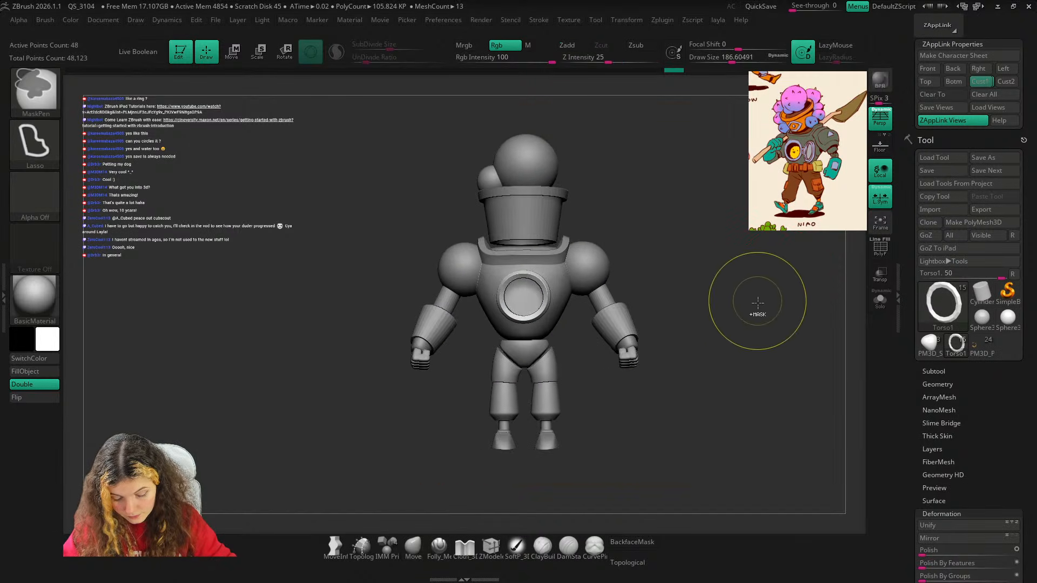
right_click_drag(758, 303, 785, 297, "ctrl")
key("shift+f")
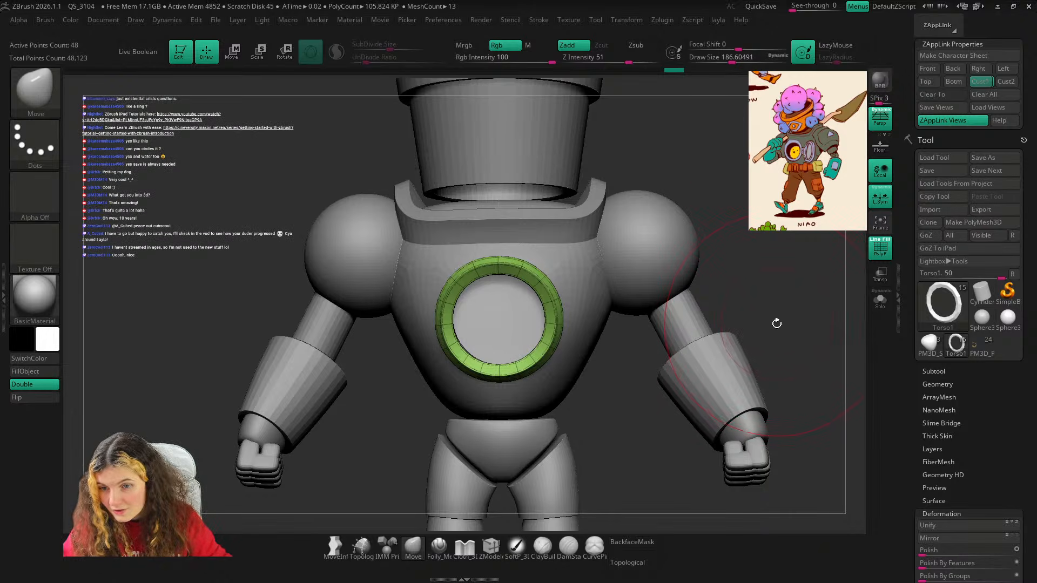
left_click_drag(760, 286, 809, 270)
left_click_drag(814, 299, 636, 335)
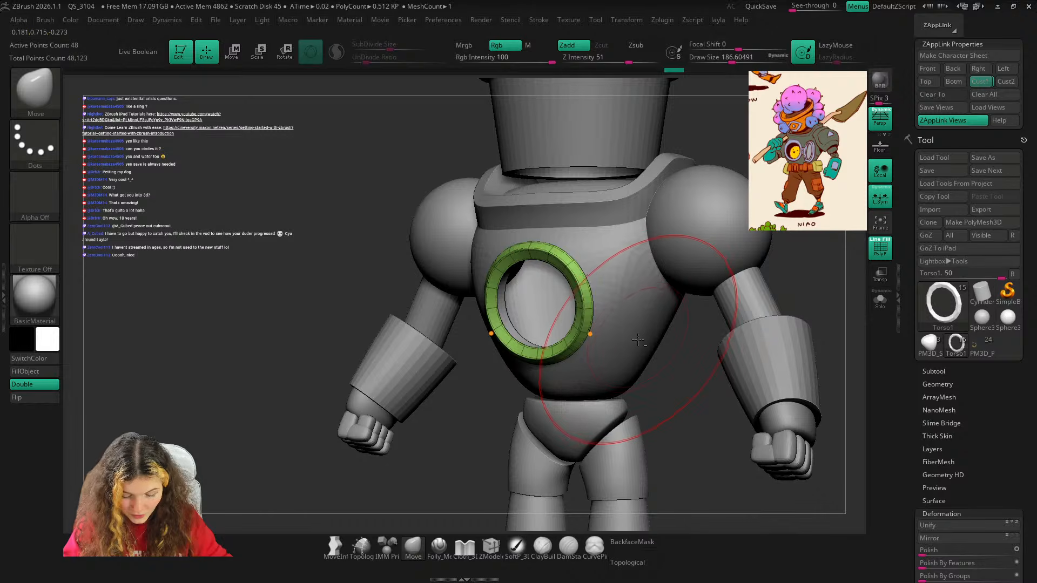
Make the torso the active subtool and extrude the edge loop of its hatch opening with ZModeler.
left_click(638, 340, "alt")
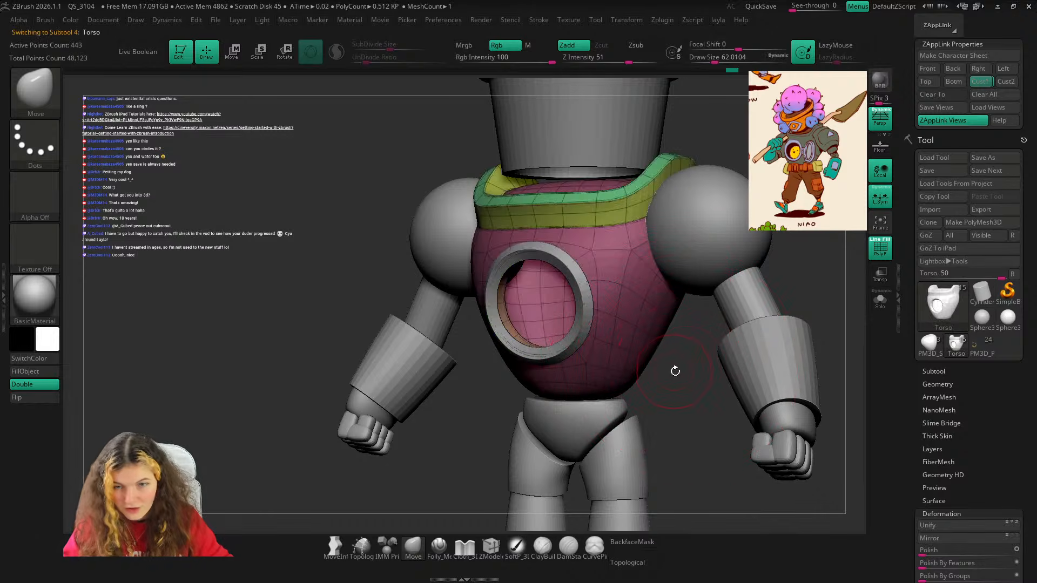
key("shift+d")
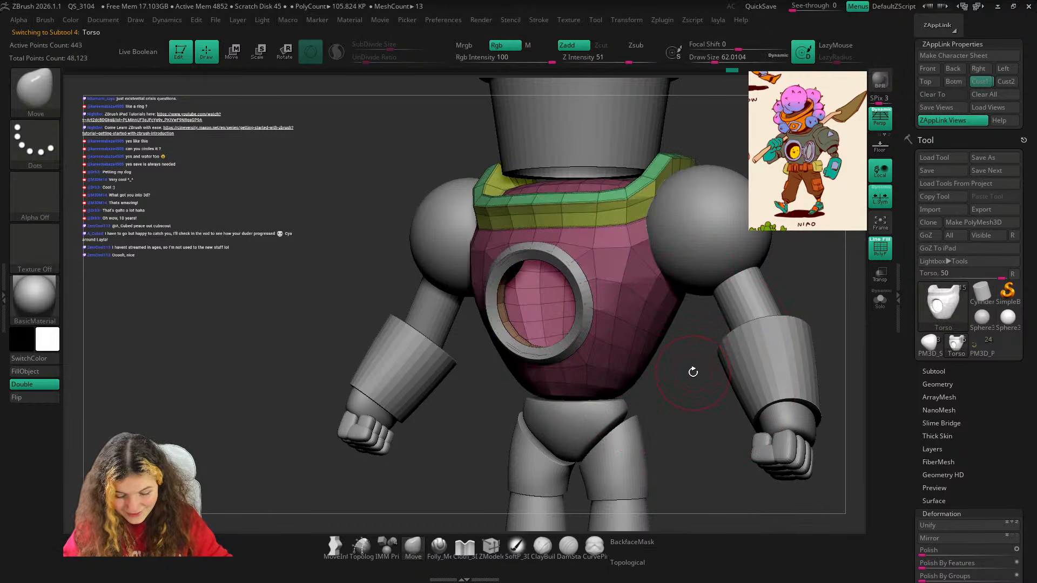
key("shift+d")
left_click_drag(693, 372, 713, 321)
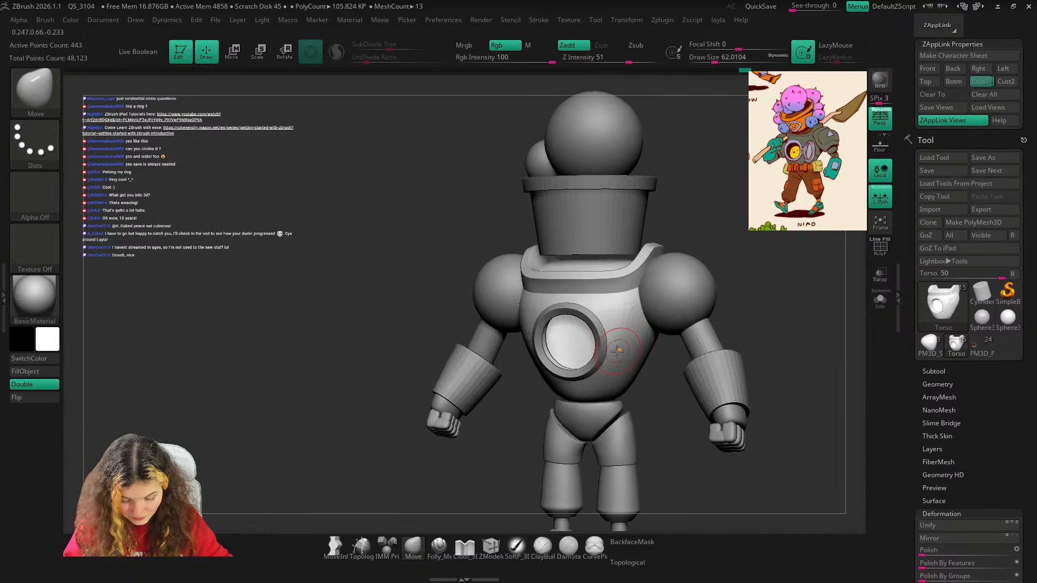
key("b")
key("z")
key("m")
mouse_move(440, 398)
left_mouse_down()
mouse_move(519, 468)
mouse_move(486, 389)
left_mouse_up()
key("space")
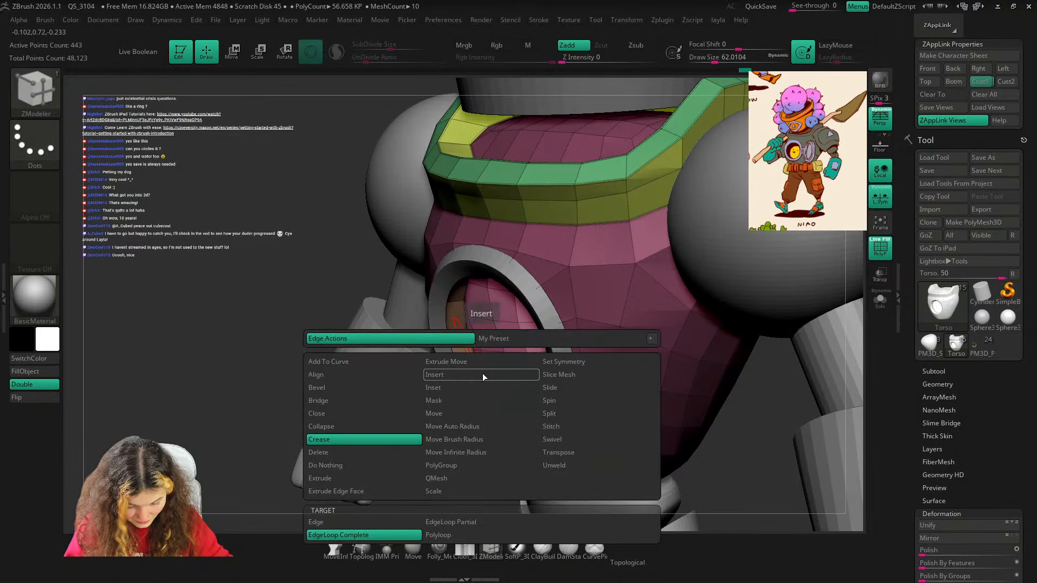
left_click(393, 480)
left_click_drag(459, 324, 493, 339)
left_click_drag(456, 463, 586, 484)
left_click_drag(756, 352, 849, 290)
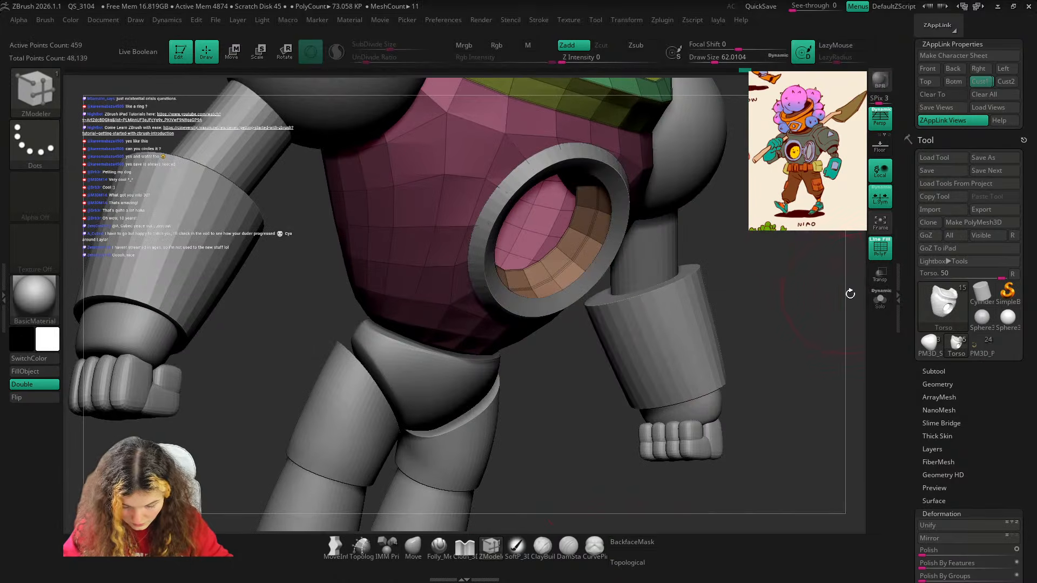
Isolate the torso and inspect the wall of the hatch opening up close, with the subdivision preview on and off.
left_click(880, 275)
left_click(881, 300)
left_click(882, 282)
left_click_drag(811, 338, 771, 371)
right_click_drag(702, 362, 586, 373, "ctrl")
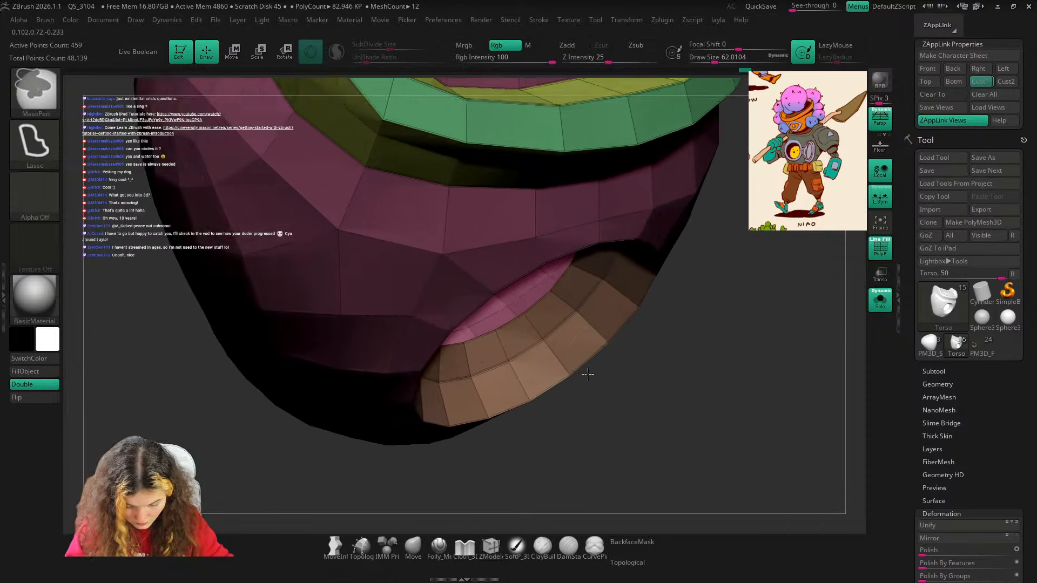
key("ctrl+z")
key("d")
left_click_drag(605, 378, 657, 383)
key("shift+d")
left_click_drag(560, 328, 697, 324)
right_click_drag(697, 324, 704, 306, "ctrl")
left_click_drag(708, 308, 675, 329)
Slide the edge loop inside the torso's hatch opening with ZModeler, and redisplay the whole smoothed character.
key("space")
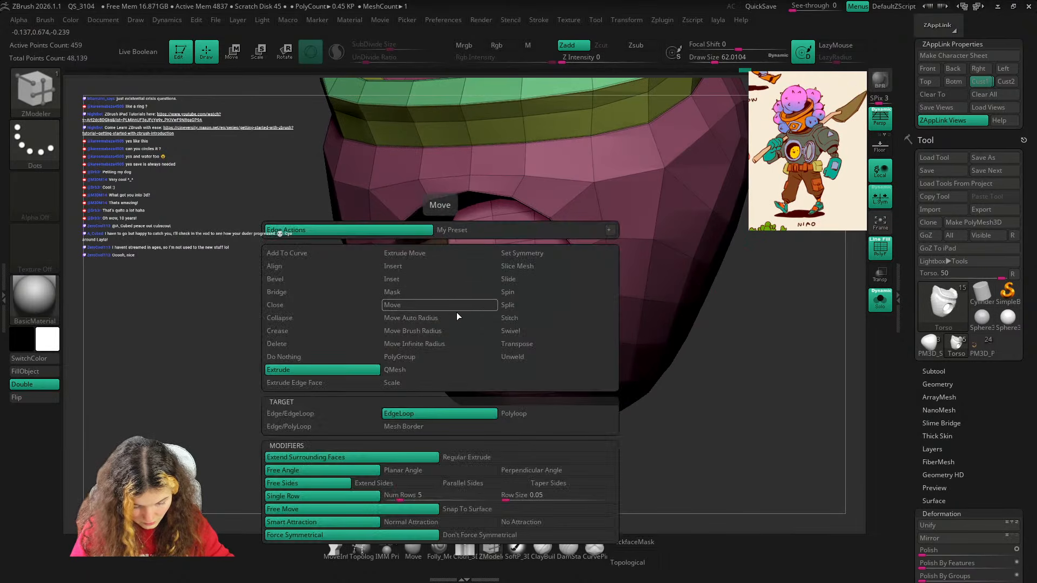
left_click(338, 338)
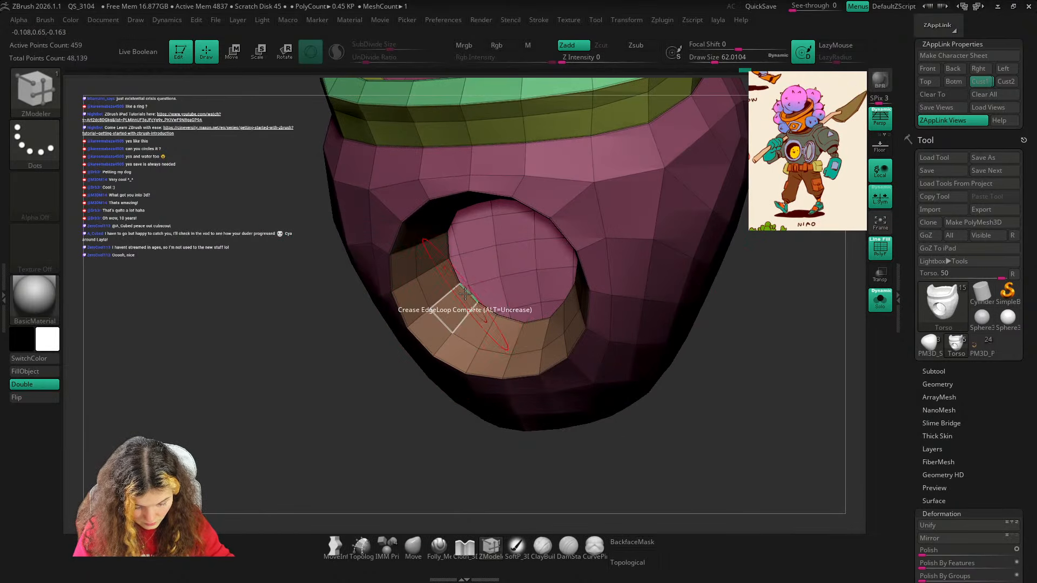
key("space")
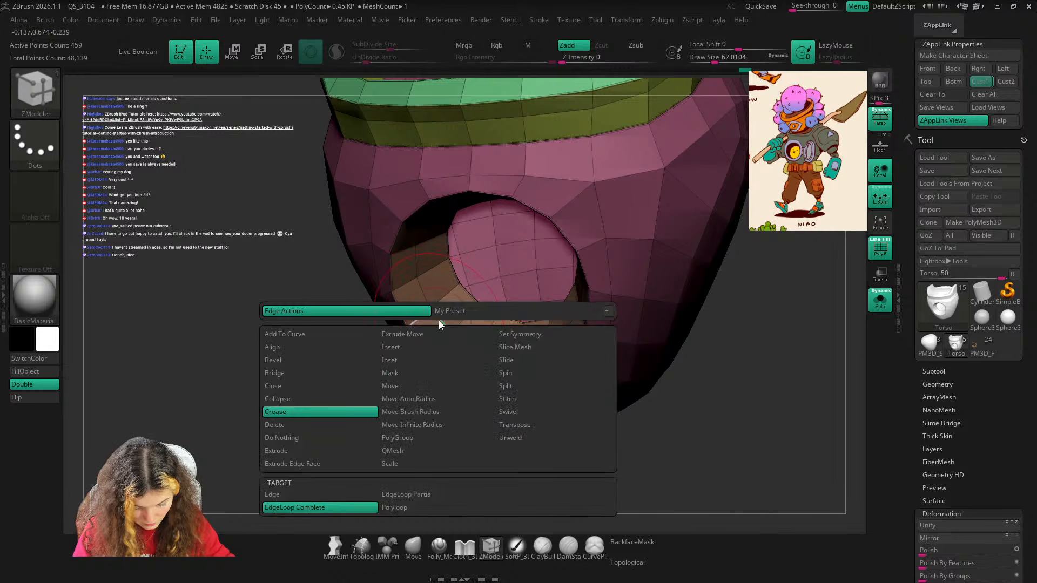
left_click(508, 361)
key("d")
right_click_drag(734, 375, 713, 295, "ctrl")
right_click_drag(713, 295, 713, 288)
key("shift+f")
left_click(883, 304)
right_click_drag(740, 358, 815, 354, "alt")
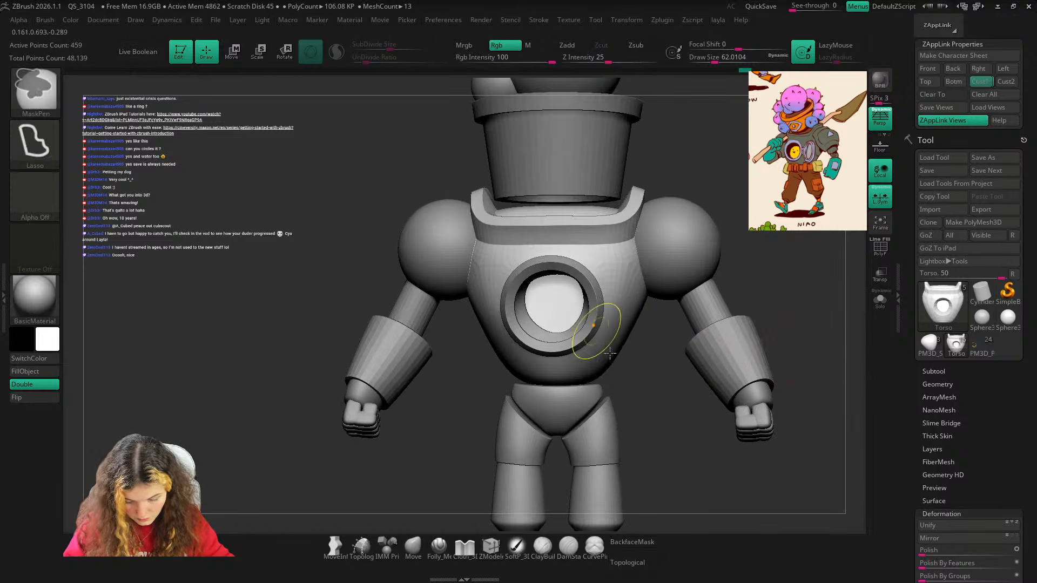
Isolate the low-poly torso, try merging its polygroups with similar face normals, and undo the merge.
right_click_drag(598, 326, 702, 386, "ctrl")
key("shift+f")
left_click(877, 302)
right_click_drag(769, 337, 791, 282)
key("shift+d")
key("space")
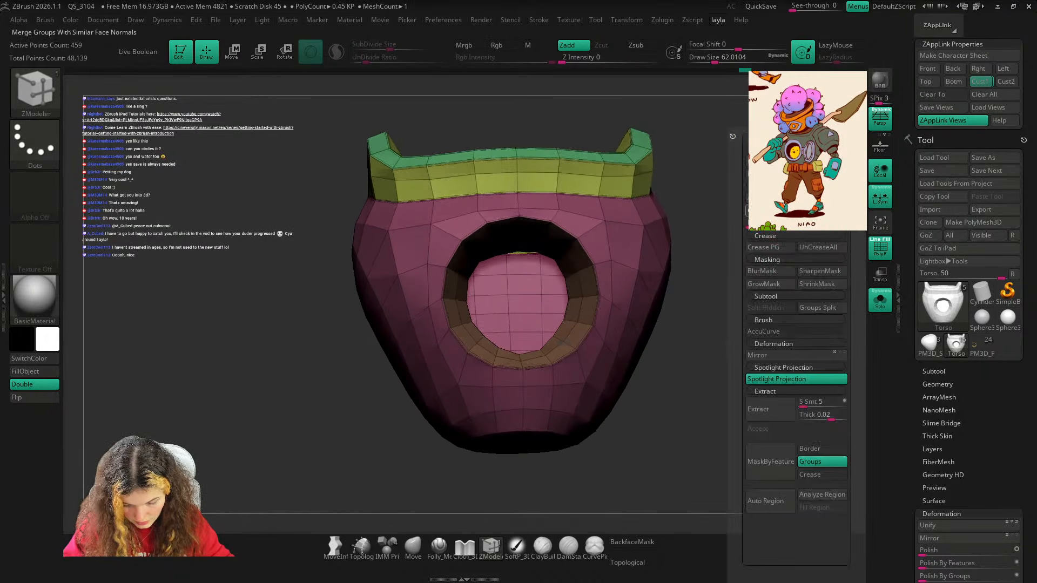
left_click(791, 203)
key("ctrl+z")
mouse_move(694, 300)
right_mouse_down()
mouse_move(699, 273)
mouse_move(695, 347)
right_mouse_up()
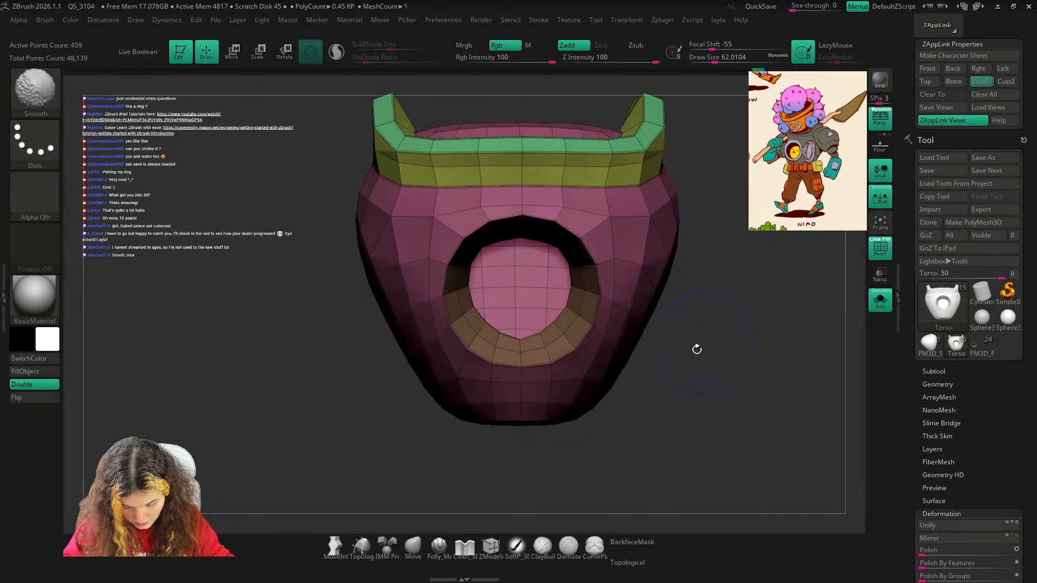
Widen the inner edge of the hatch opening using the Move brush at draw size about 46, and redisplay the whole smoothed character.
left_click(413, 547)
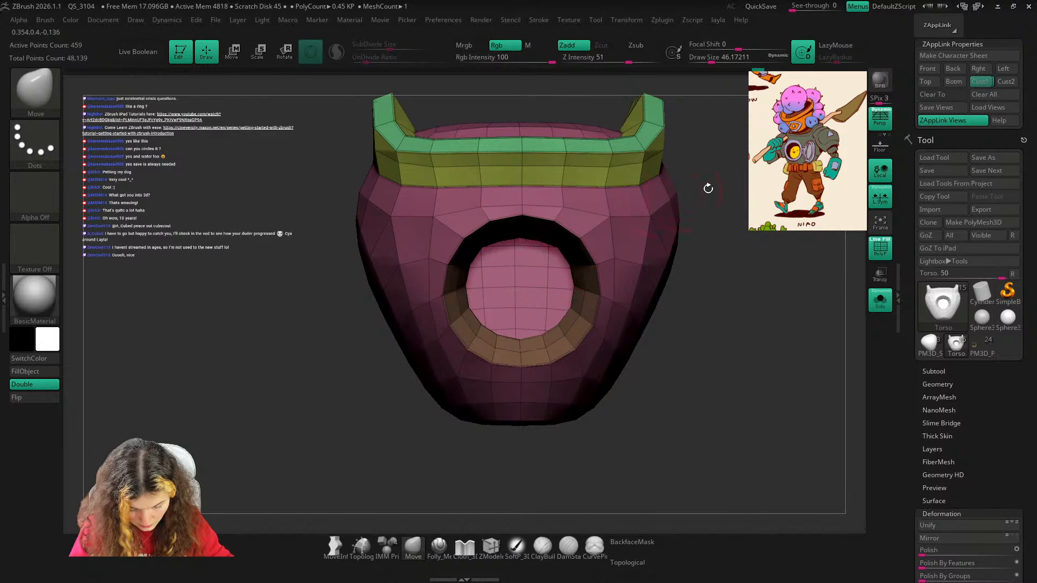
right_click_drag(708, 188, 537, 229)
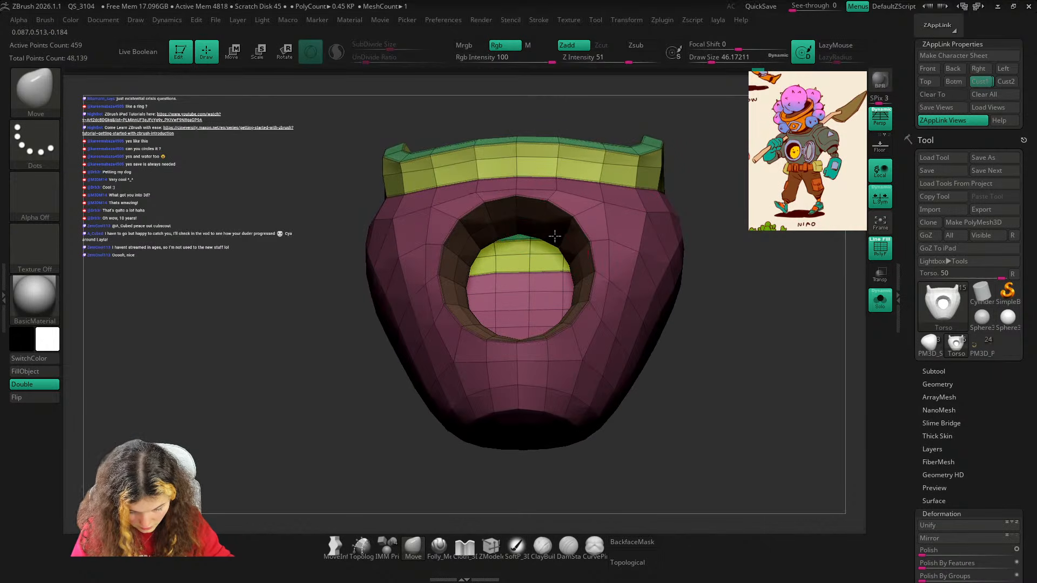
right_click_drag(720, 216, 692, 244)
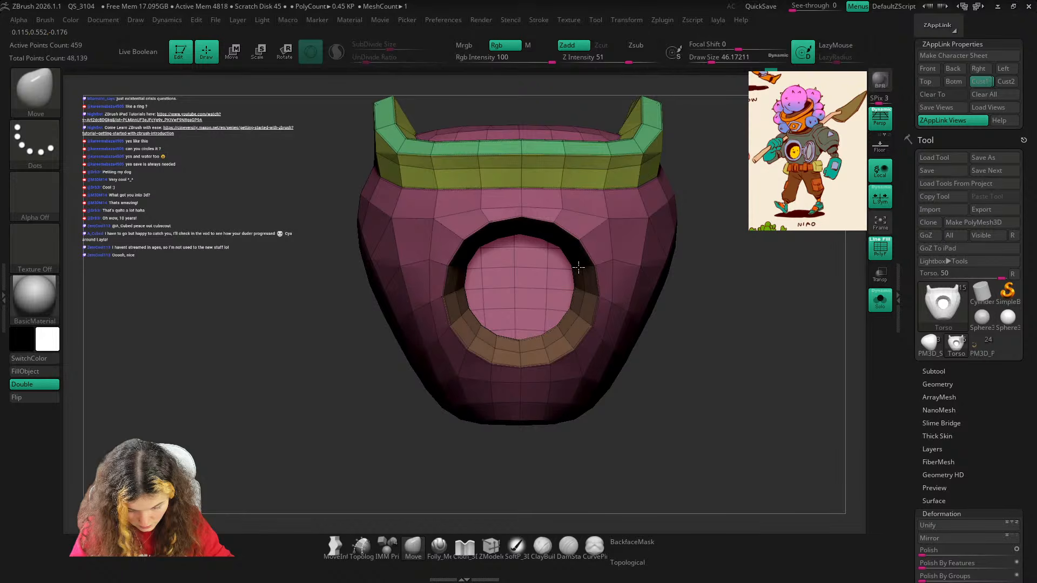
key("d")
left_click(881, 300)
mouse_move(827, 319)
right_mouse_down("ctrl")
mouse_move(729, 278)
mouse_move(759, 287)
right_mouse_up("ctrl")
key("shift+f")
key("ctrl")
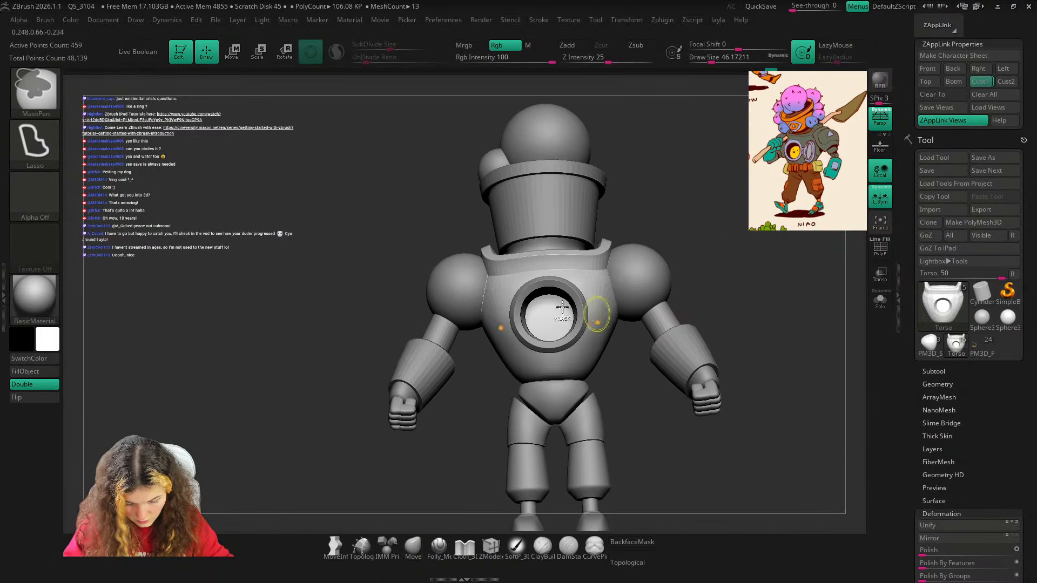
Compare the character's proportions with the reference by toggling the reference overlay in the saved custom view.
mouse_move(563, 307)
right_mouse_down("ctrl")
mouse_move(554, 282)
mouse_move(649, 303)
right_mouse_up("ctrl")
right_click_drag(648, 303, 681, 282, "shift")
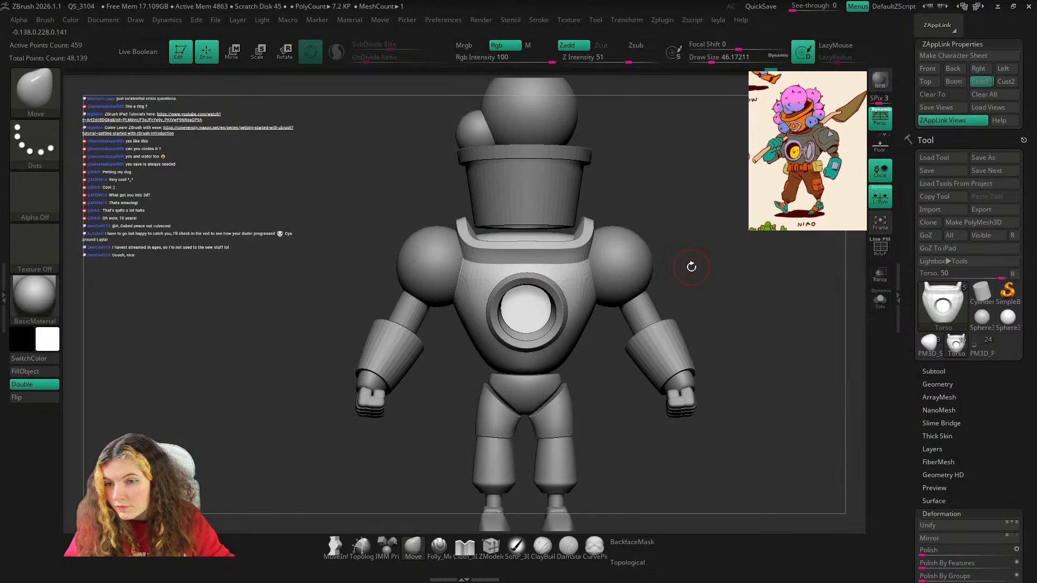
right_click_drag(711, 224, 706, 225)
left_click(980, 83)
key("shift+z")
key("shift+z")
key("shift+z")
key("shift+z")
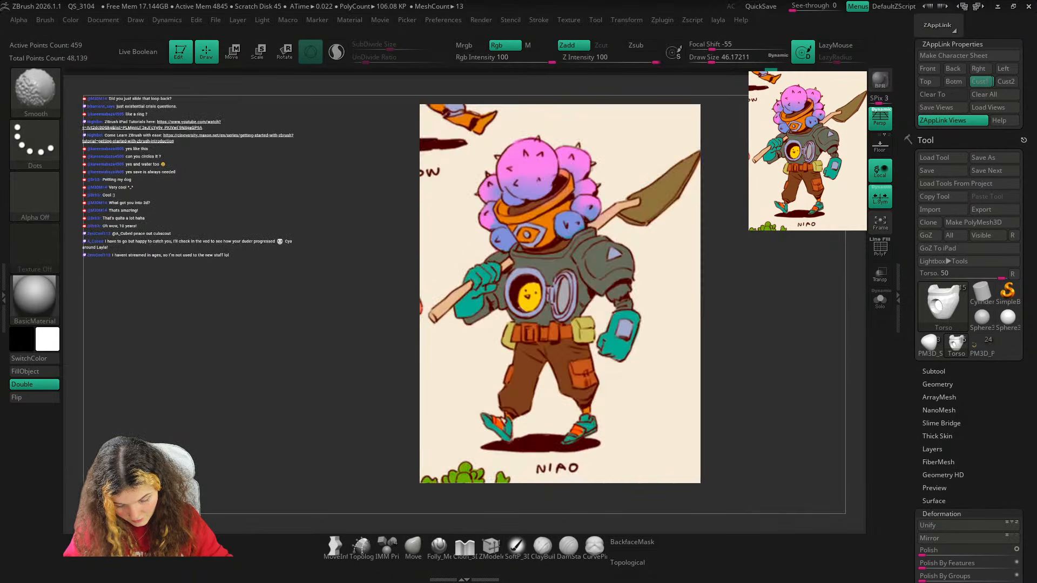
key("shift+z")
key("shift+z")
key("shift+z")
key("shift+z")
key("shift+z")
key("shift+z")
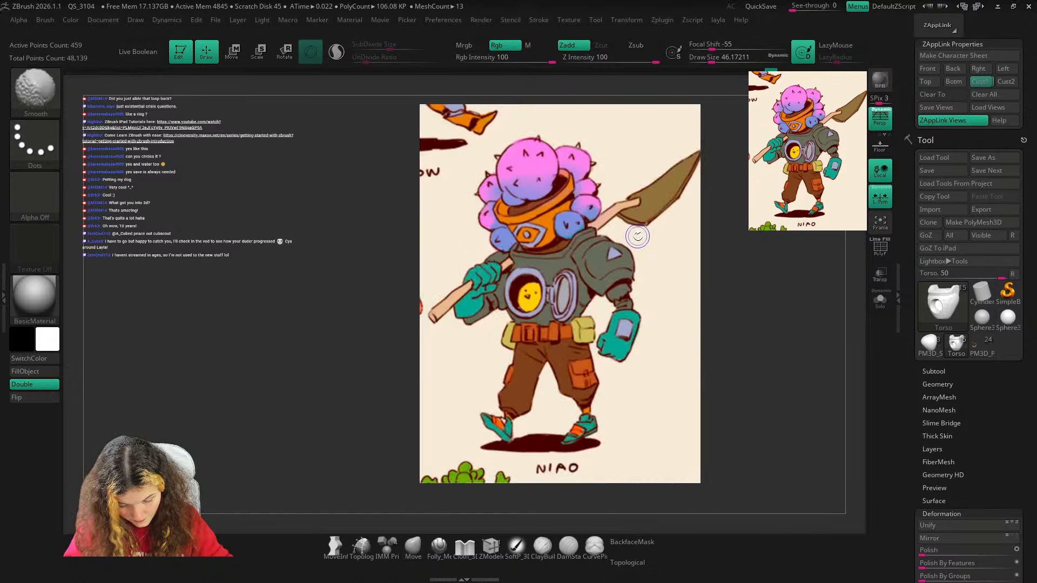
key("shift+z")
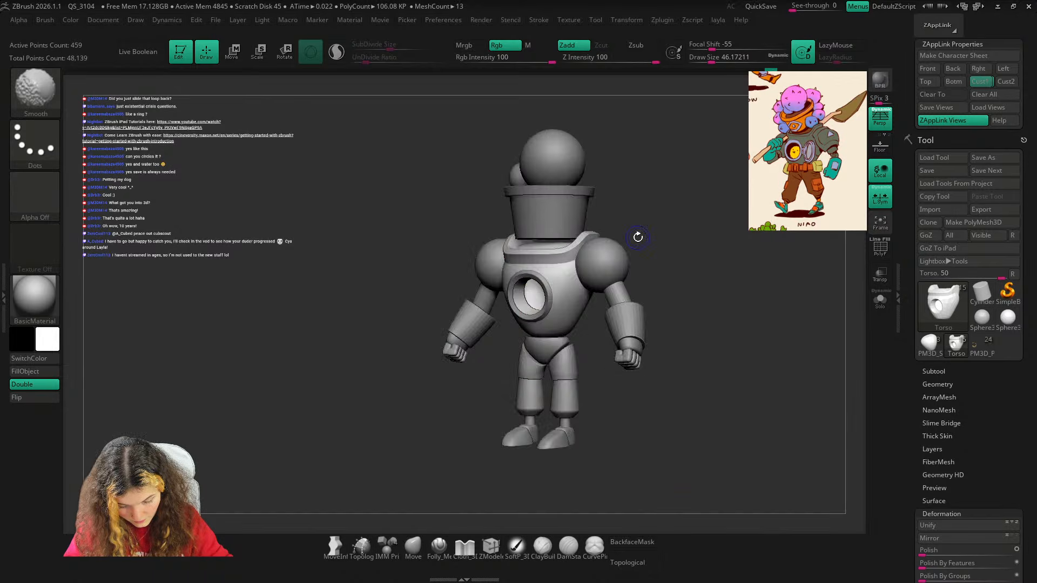
key("shift+z")
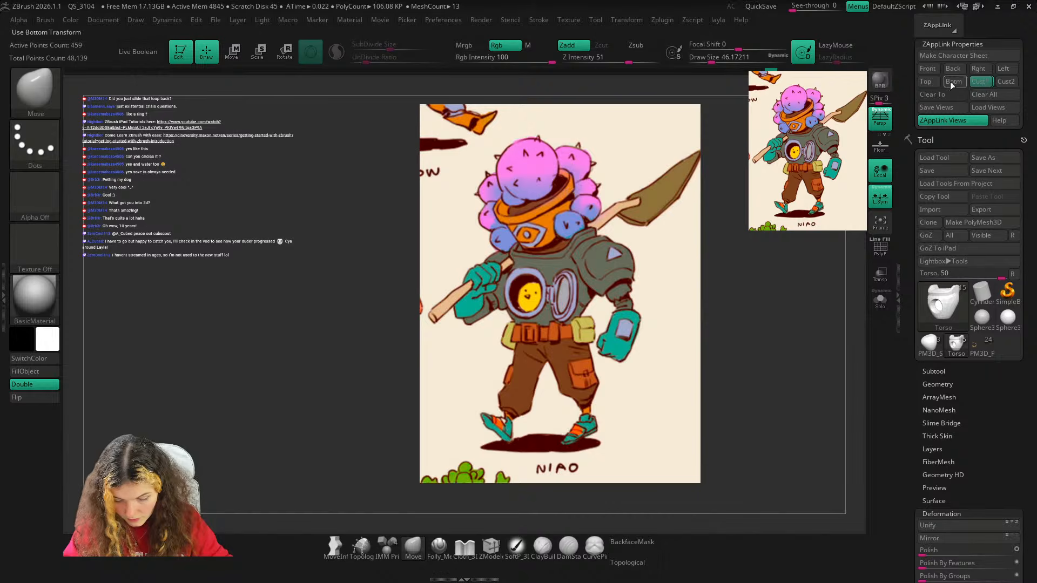
key("shift+z")
key("shift+z")
key("shift+z")
Make the head pot the active subtool and lower it slightly with the transform gizmo.
left_click(555, 212, "alt")
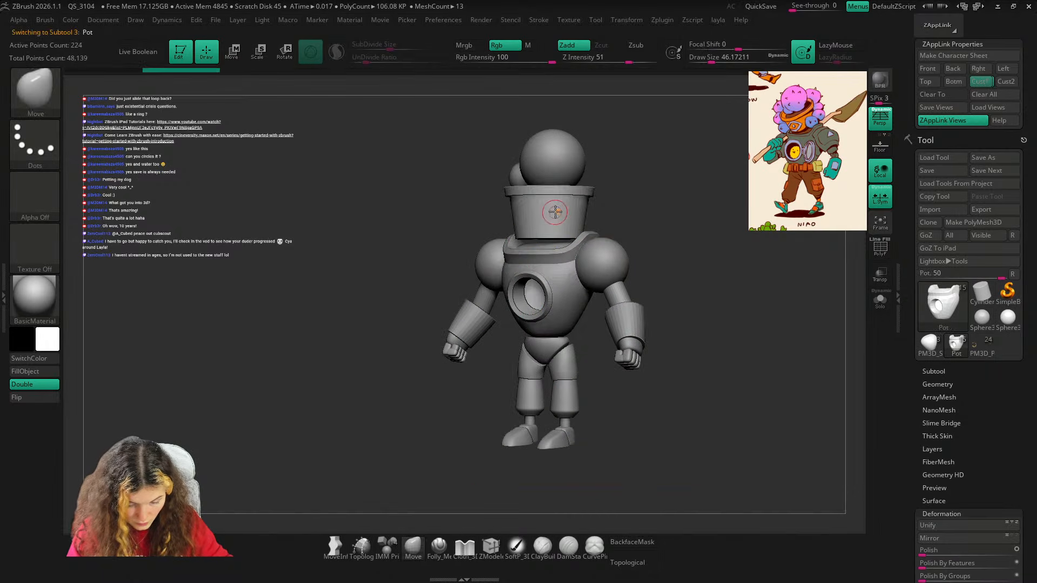
key("w")
left_click_drag(549, 205, 550, 208)
key("q")
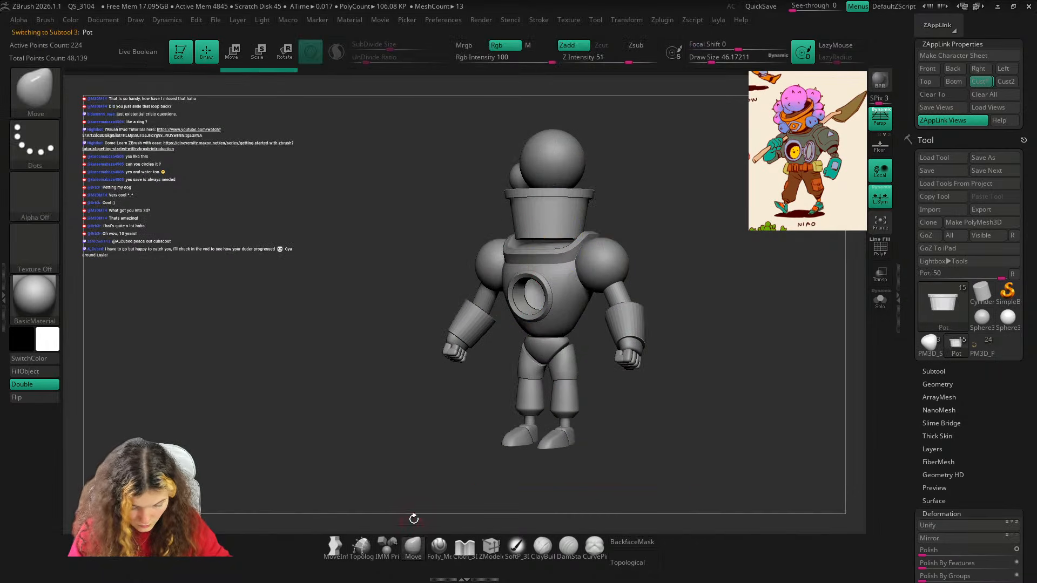
Compare the head pot's placement with the reference overlay, restoring the saved custom view after a look from the front.
key("shift+z")
key("shift+z")
key("shift+z")
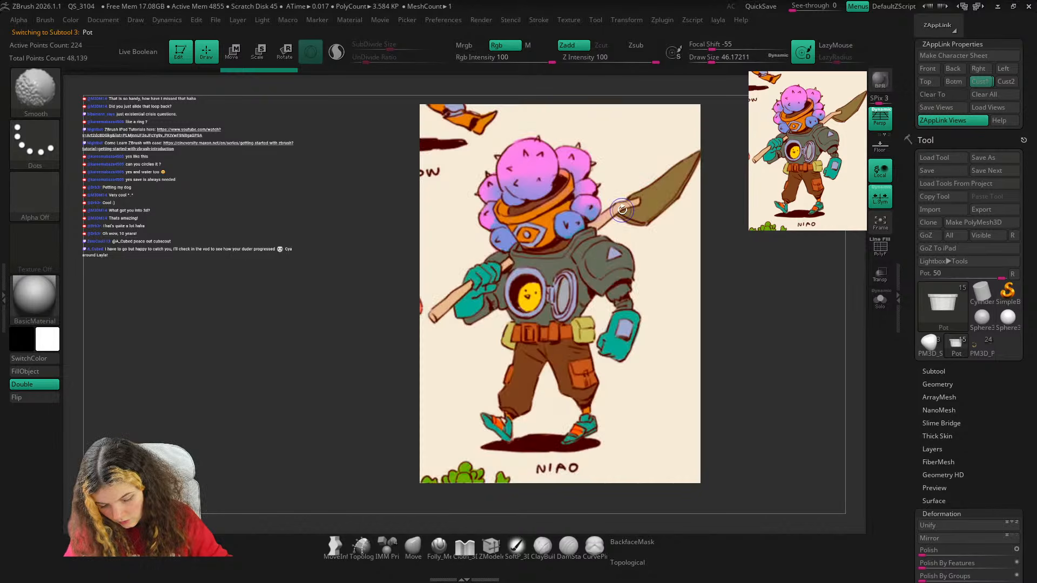
key("shift+z")
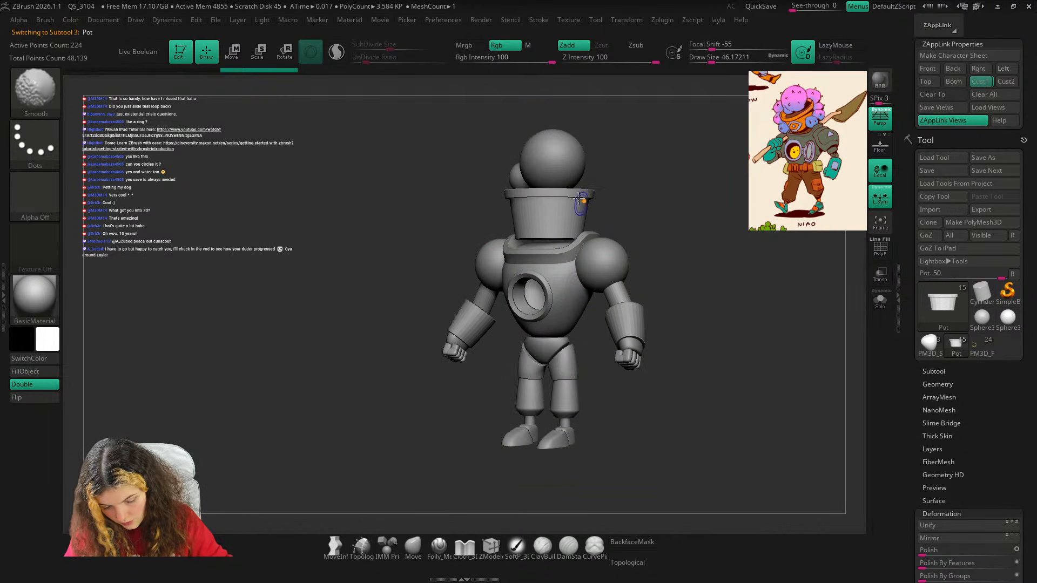
mouse_move(668, 169)
left_mouse_down()
mouse_move(674, 190)
mouse_move(701, 187)
mouse_move(682, 190)
left_mouse_up()
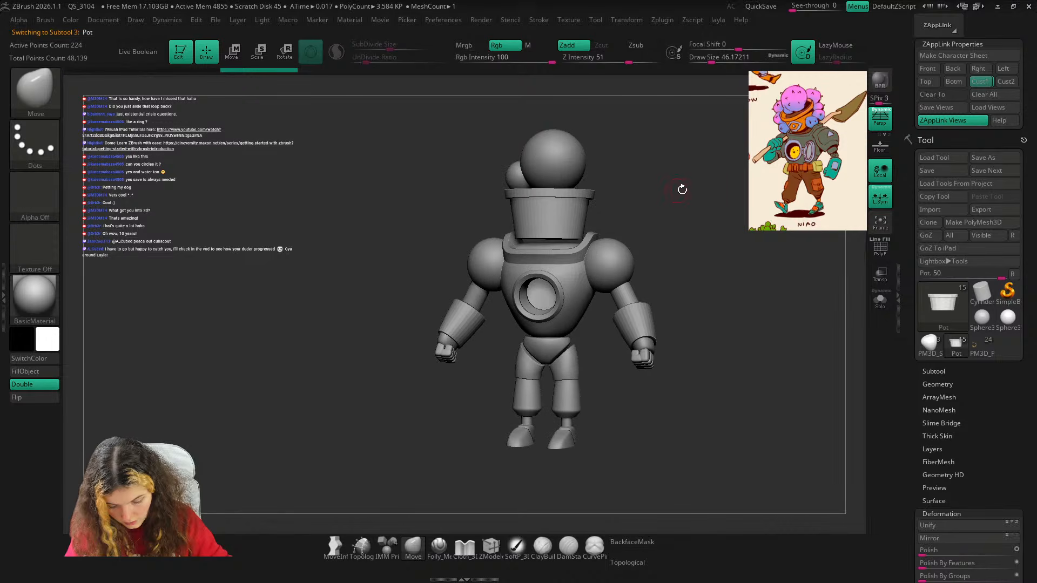
left_click(980, 84)
key("shift+z")
key("shift+z")
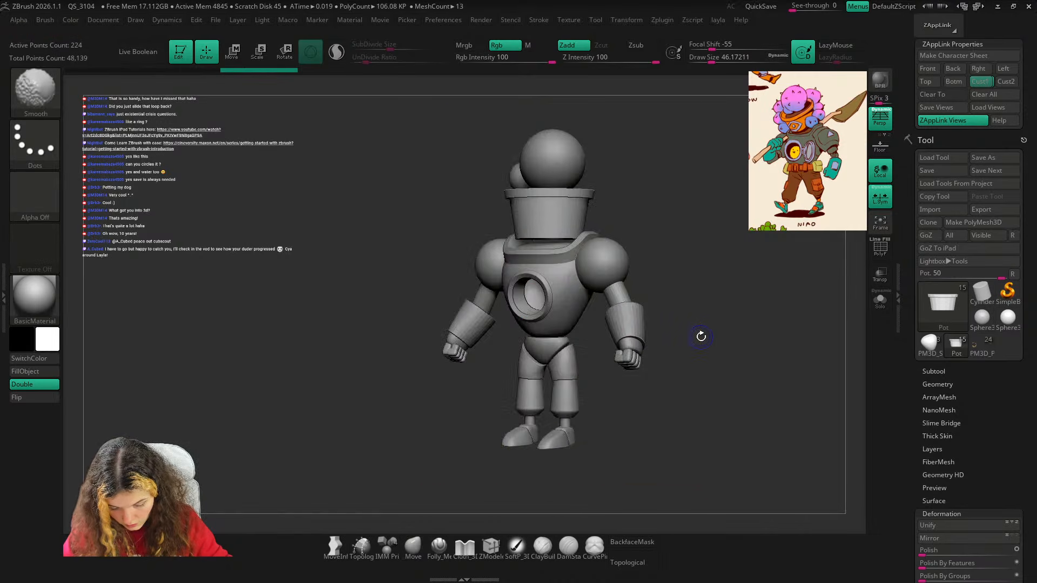
Compare the character with the reference overlay and inspect the hatch and head pot from the front.
key("shift+z")
key("shift+z")
mouse_move(706, 339)
right_mouse_down("shift")
mouse_move(706, 368)
mouse_move(748, 390)
mouse_move(776, 329)
mouse_move(773, 342)
mouse_move(773, 296)
mouse_move(772, 310)
right_mouse_up("shift")
key("shift+z")
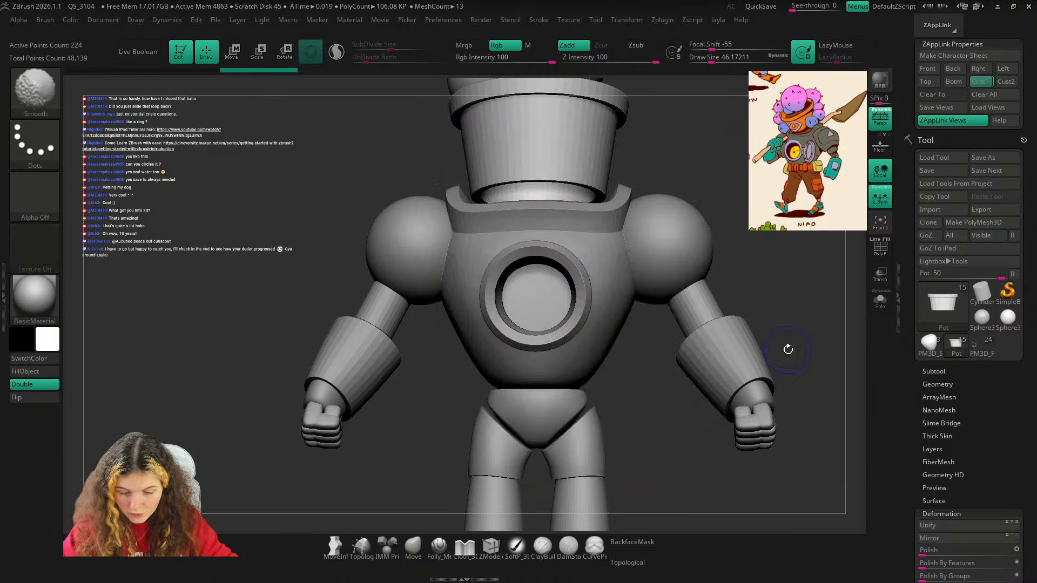
left_click(886, 307)
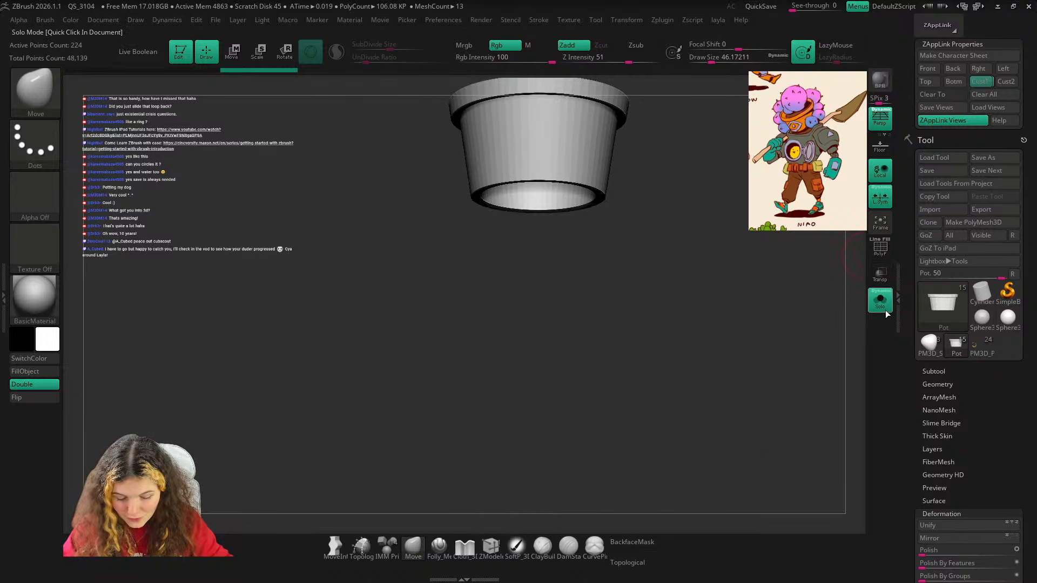
left_click(885, 310)
left_click_drag(817, 333, 770, 328)
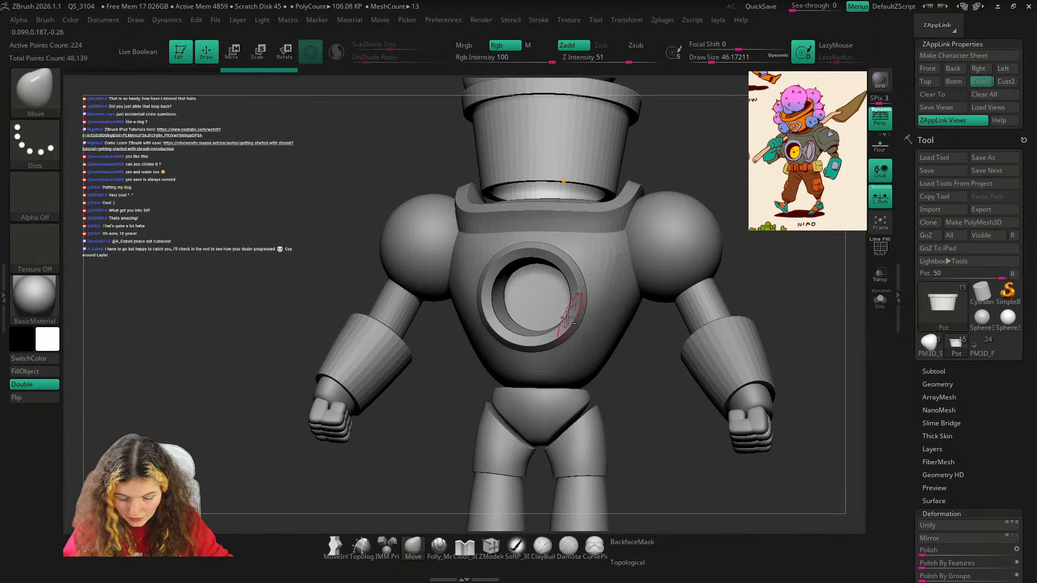
Isolate the torso with its polyframe displayed and examine the hatch opening's inner polygons, with and without the smoothed preview.
left_click(517, 328, "alt")
left_click(881, 301)
key("shift+f")
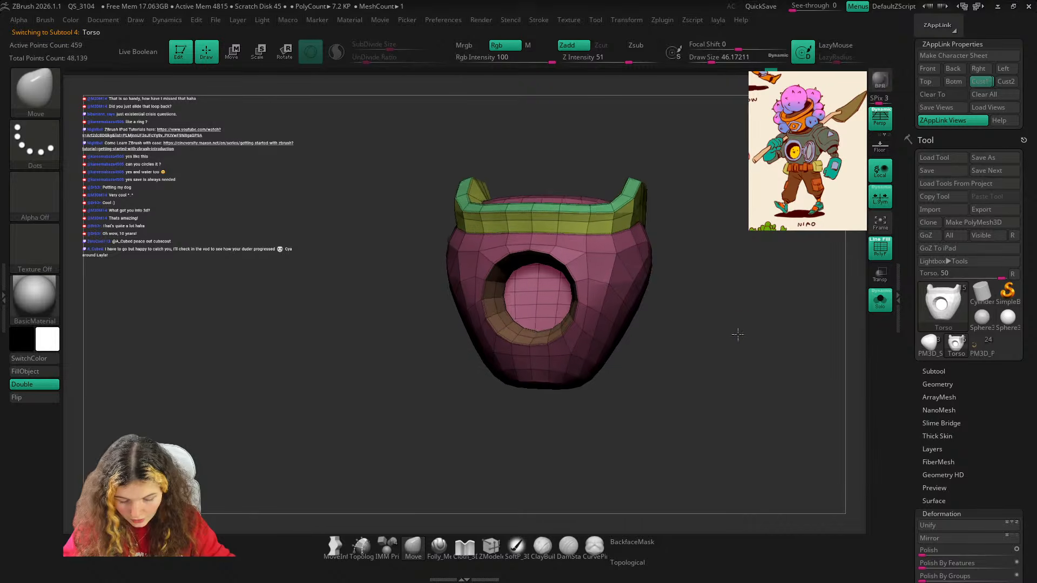
right_click_drag(616, 324, 556, 403, "ctrl")
left_click_drag(415, 479, 410, 494)
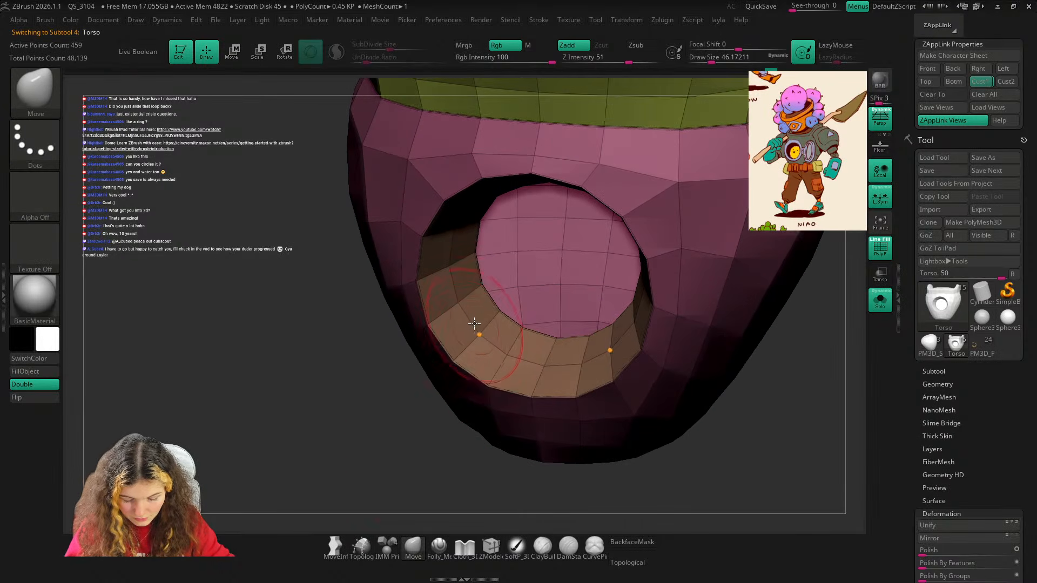
left_click(491, 547)
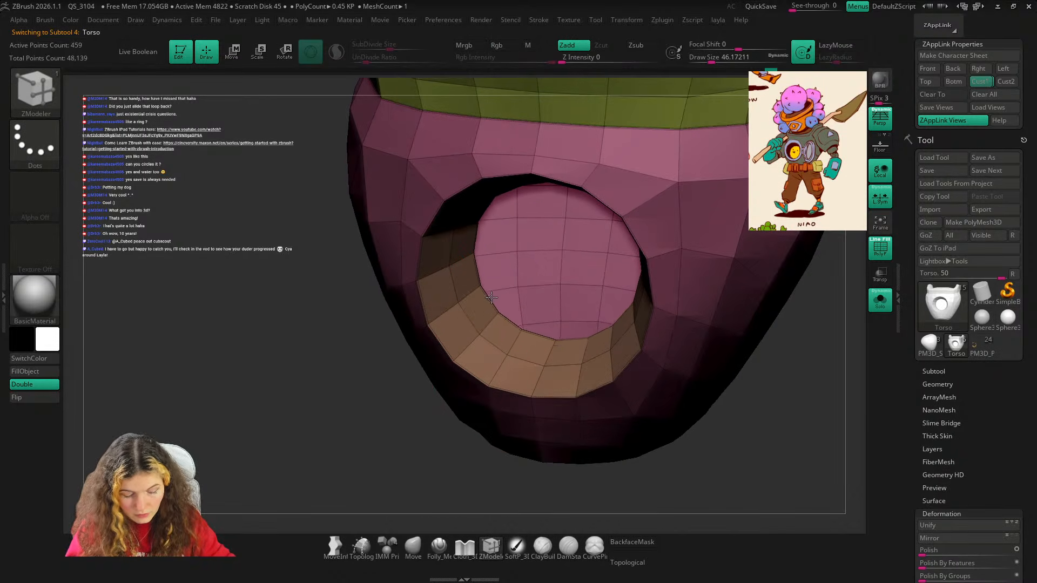
key("ctrl")
key("d")
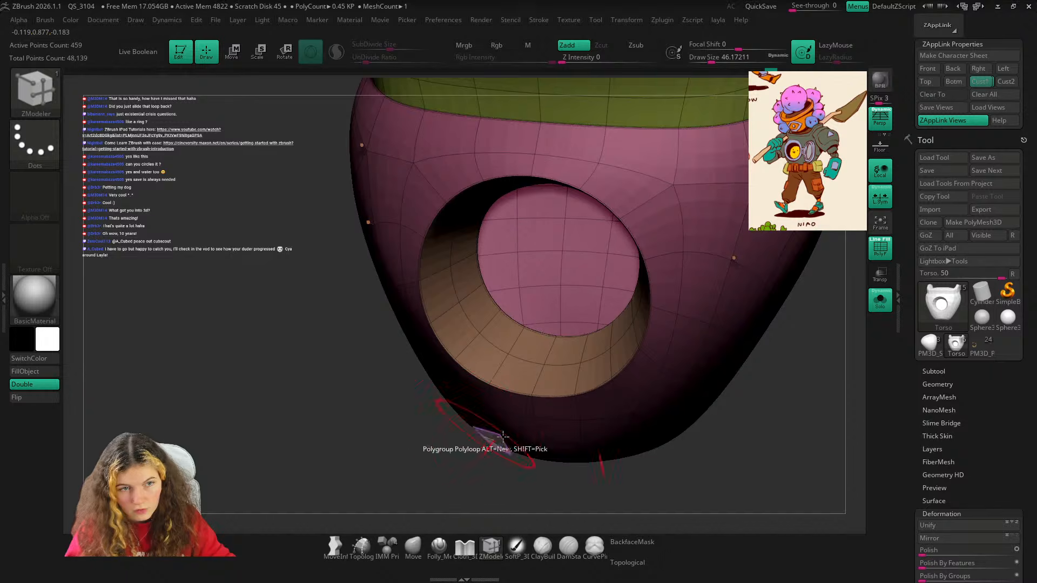
Redisplay the whole character without the polyframe and compare it with the reference overlay in the saved custom view.
right_click_drag(818, 431, 830, 354, "ctrl")
key("shift+f")
left_click(885, 301)
left_click(413, 546)
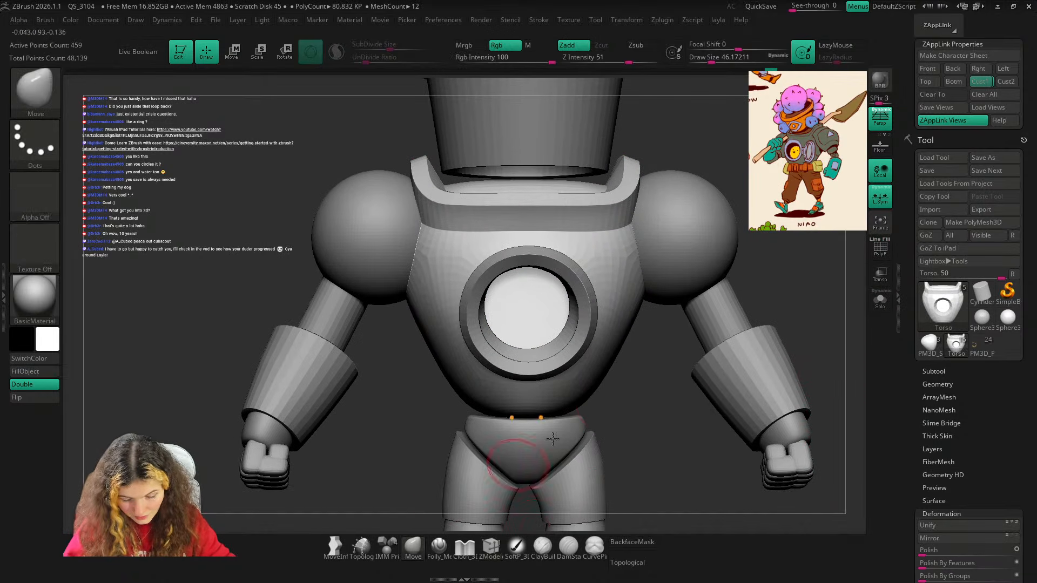
right_click_drag(792, 291, 764, 254, "ctrl")
left_click(980, 83)
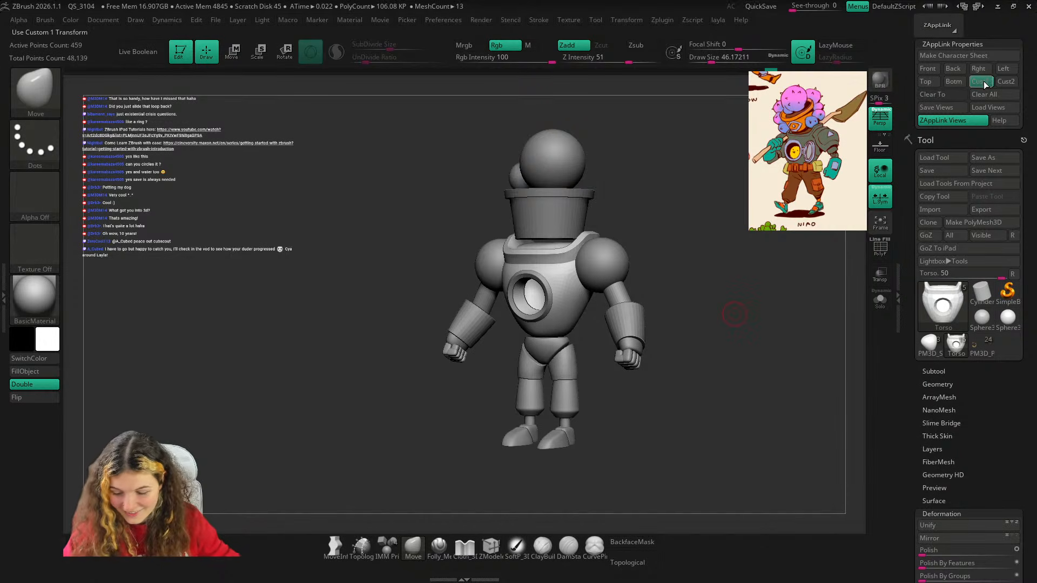
key("shift+z")
key("shift+z")
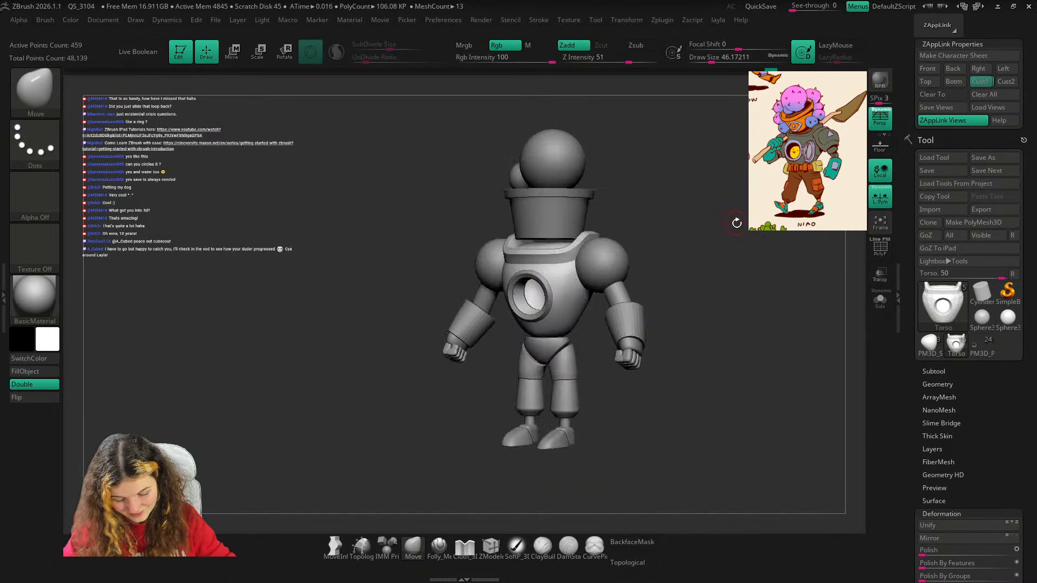
Make the raised ring around the chest hatch the active subtool and set the draw size to about 90.
left_click_drag(737, 222, 726, 293, "shift")
mouse_move(726, 294)
right_mouse_down("ctrl")
mouse_move(590, 336)
mouse_move(717, 229)
mouse_move(713, 219)
right_mouse_up("ctrl")
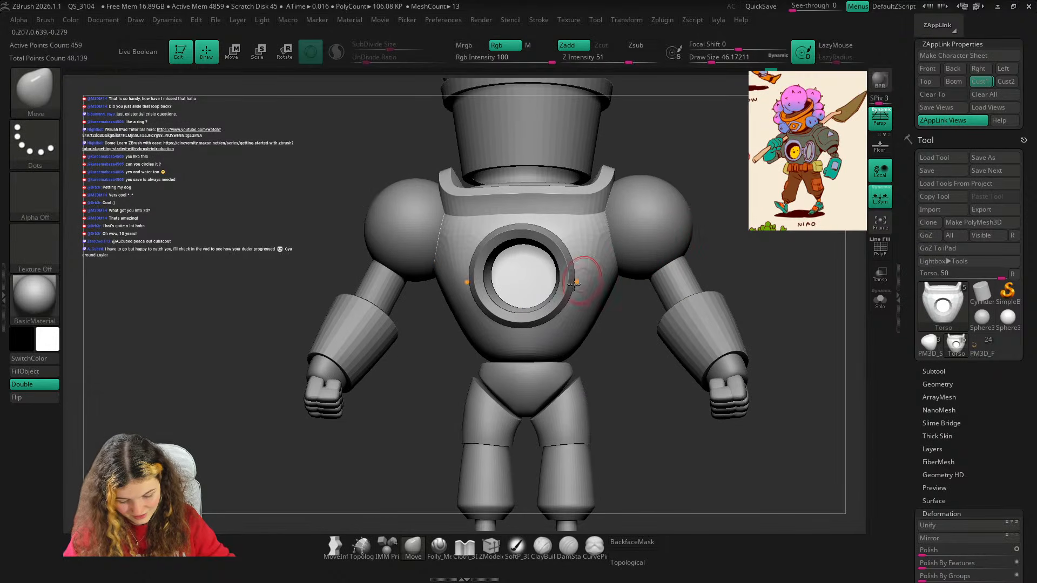
left_click(566, 290, "alt")
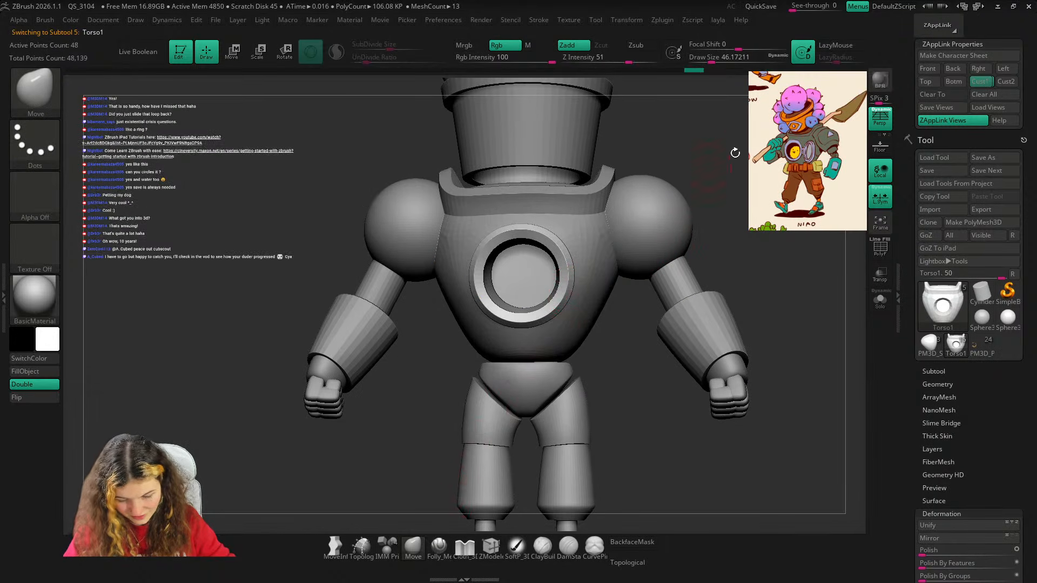
left_click_drag(735, 153, 759, 188, "alt")
key("s")
left_click_drag(580, 321, 587, 322)
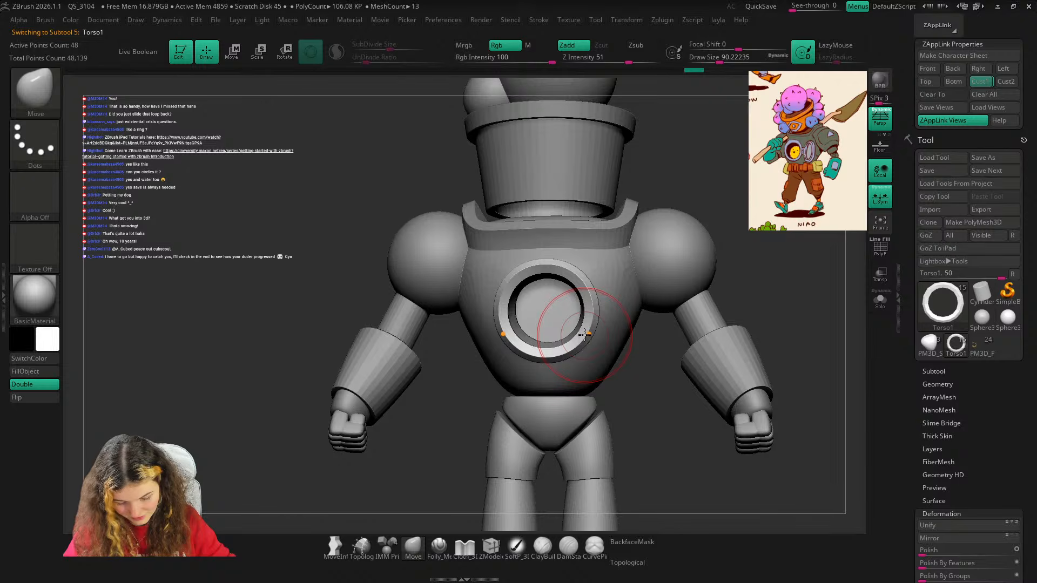
Append a sphere mesh as a new subtool and make it the active subtool.
mouse_move(792, 189)
left_mouse_down()
mouse_move(783, 219)
mouse_move(792, 189)
left_mouse_up()
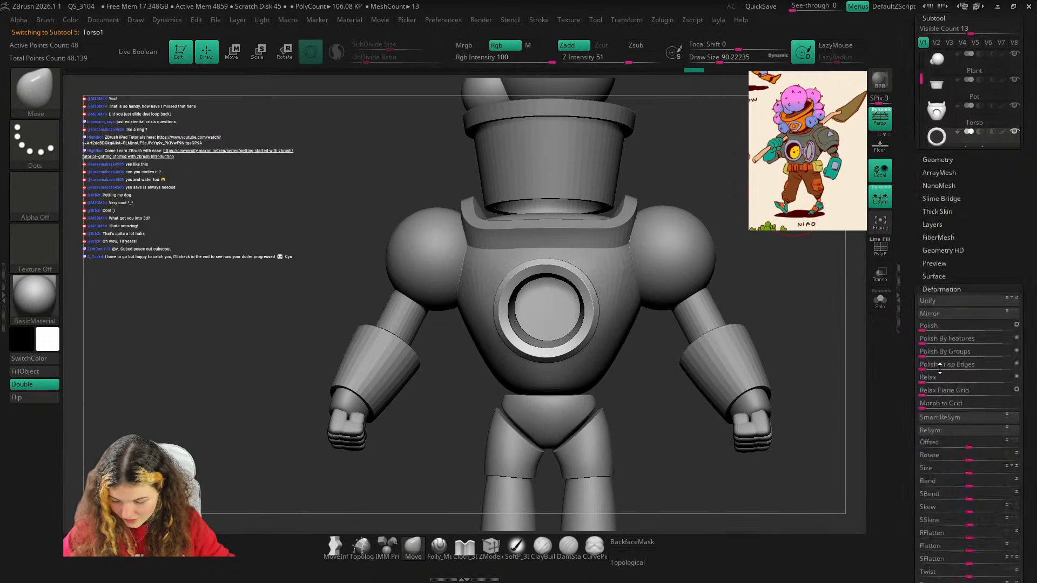
left_click(934, 371)
left_click(994, 497)
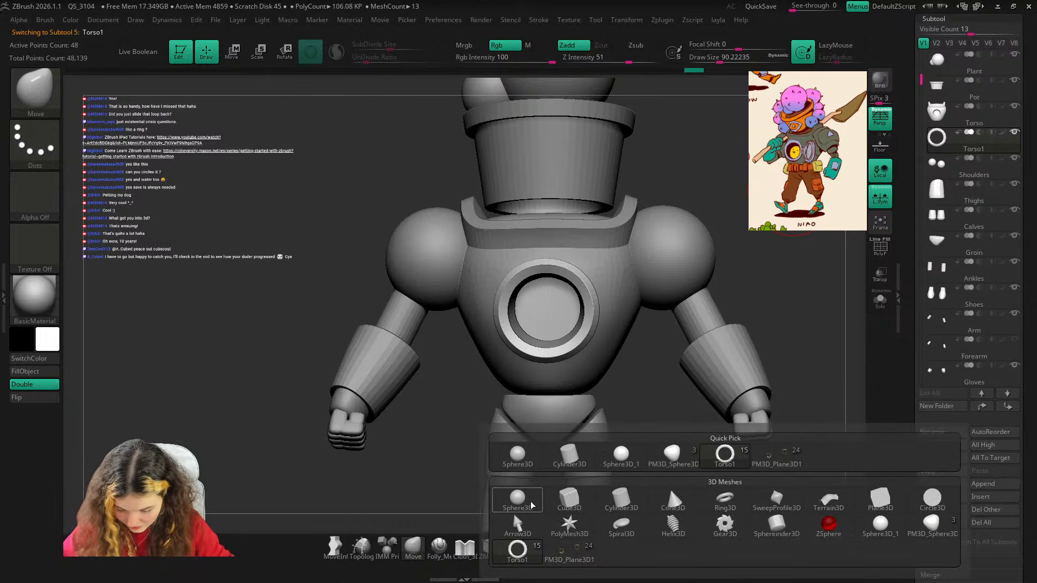
left_click(669, 488)
left_click(597, 293, "alt")
Shrink the new sphere with the transform gizmo and move it down into the chest hatch opening.
right_click_drag(727, 340, 787, 287, "ctrl")
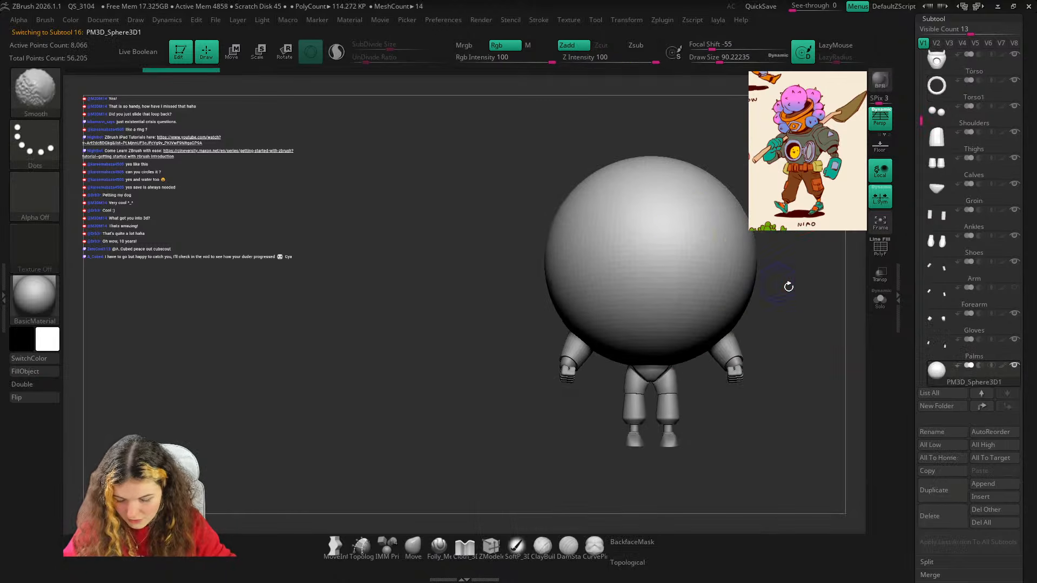
right_click_drag(803, 326, 711, 356, "alt")
key("w")
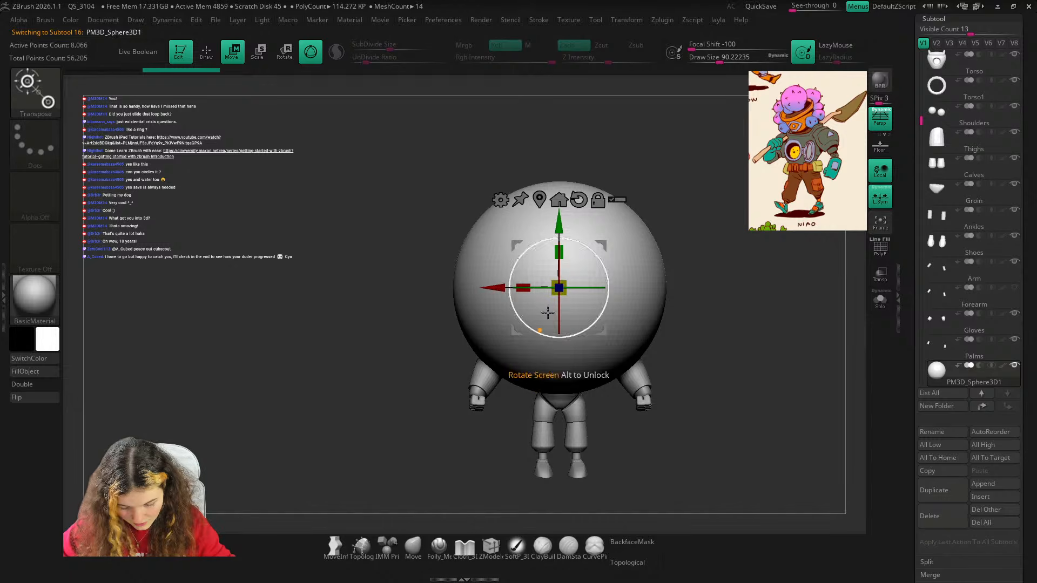
left_click_drag(559, 287, 479, 257)
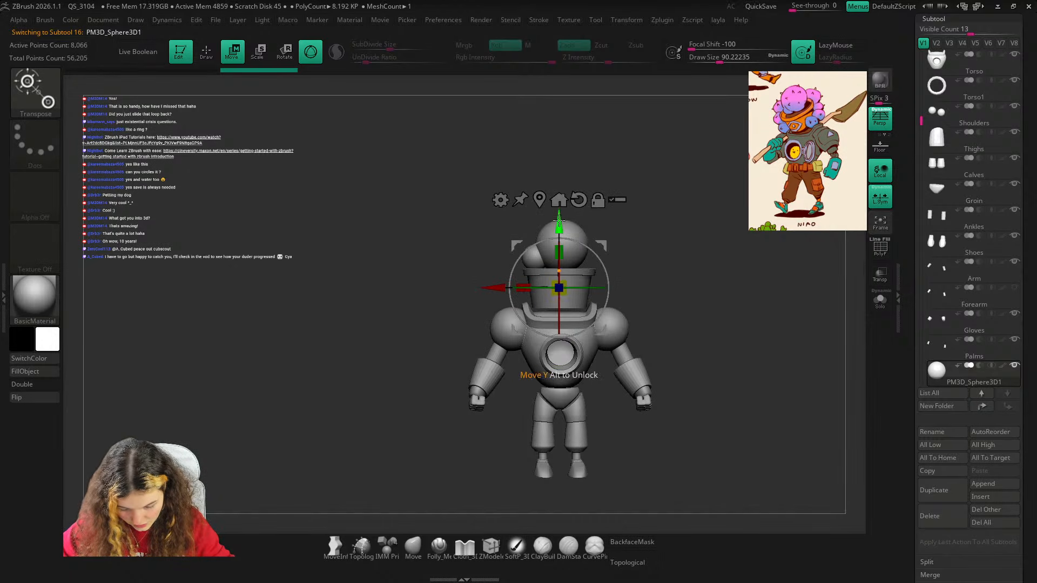
left_click_drag(559, 227, 563, 296)
right_click_drag(564, 299, 574, 353, "ctrl")
left_click_drag(562, 330, 549, 326)
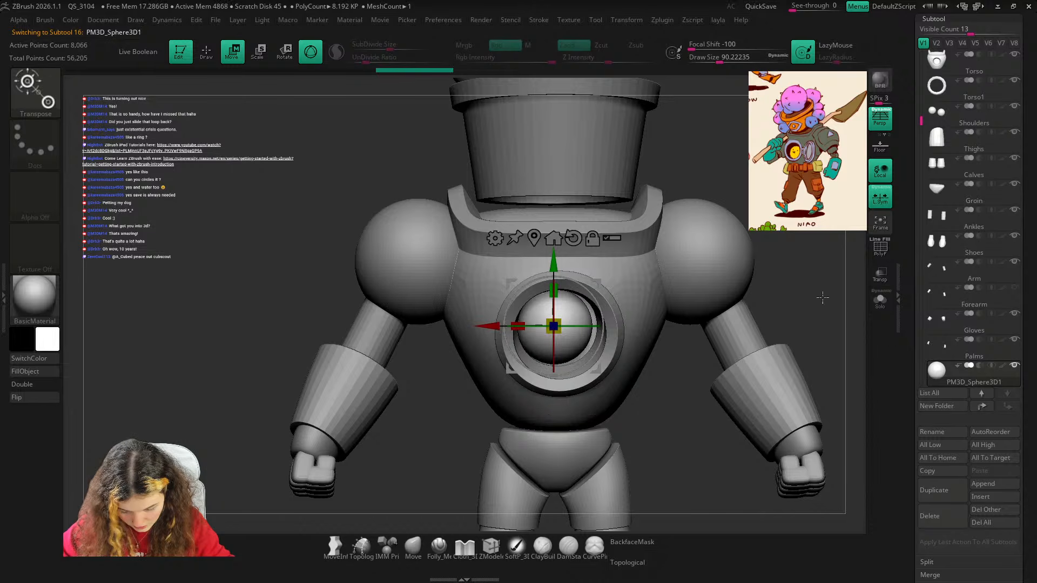
left_click_drag(822, 296, 835, 329)
left_click_drag(569, 344, 589, 364)
Reposition the sphere inside the hatch in the saved custom view and compare it with the reference overlay.
left_click_drag(1026, 140, 1025, 520)
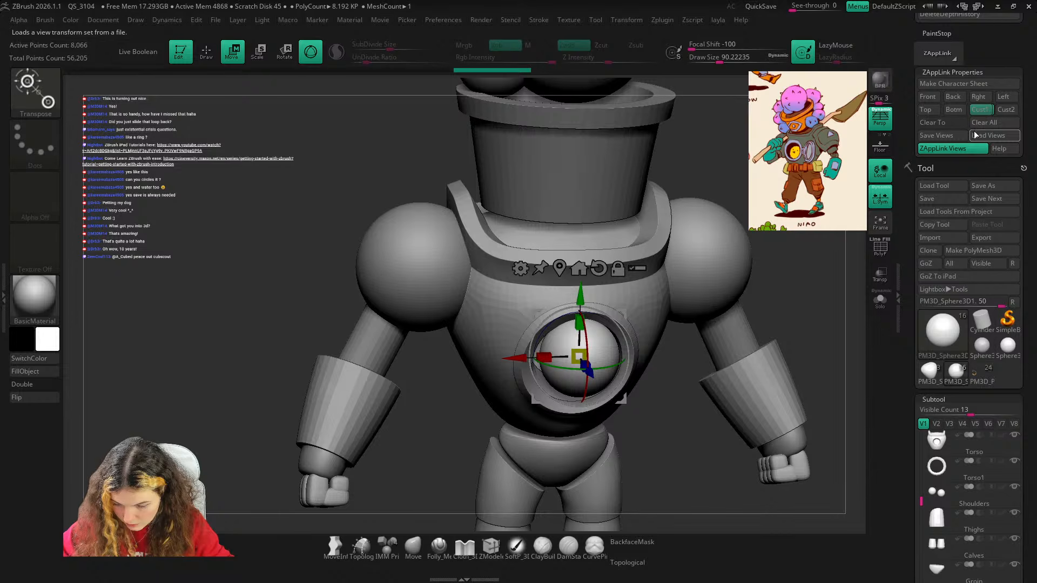
left_click(981, 110)
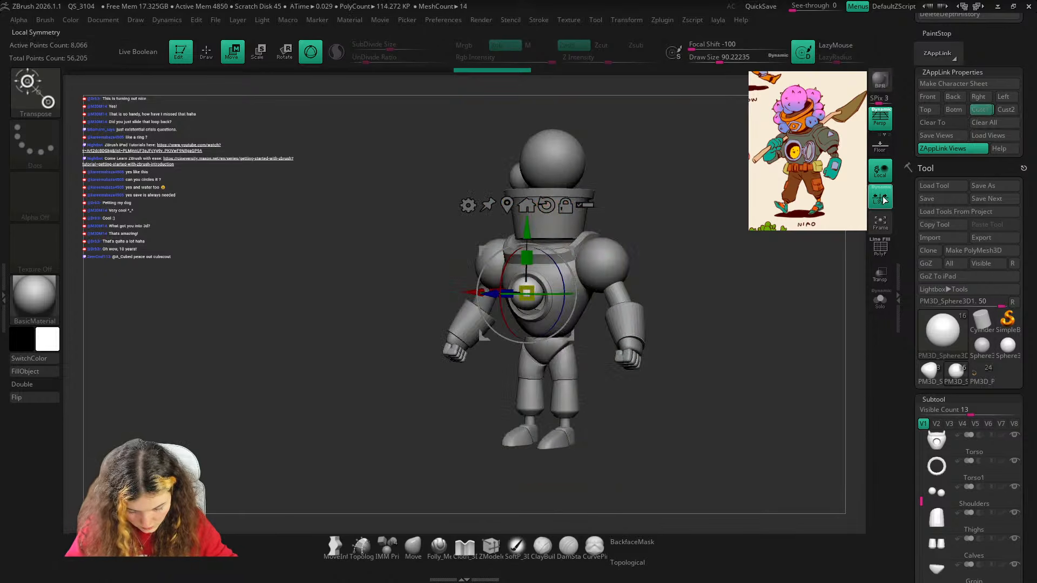
left_click_drag(528, 227, 532, 232)
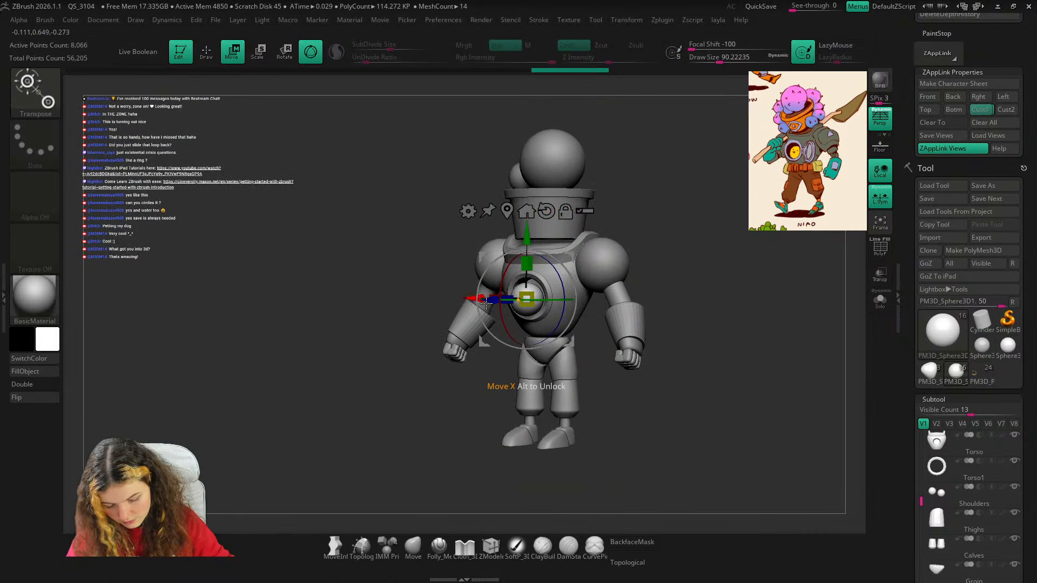
left_click_drag(478, 299, 484, 299)
key("q")
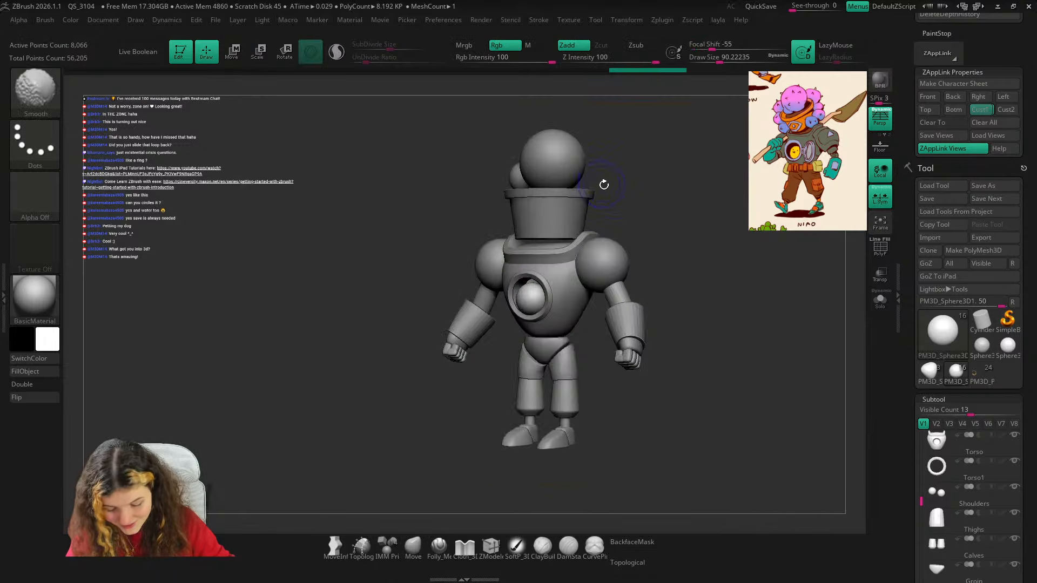
key("shift+z")
key("shift+z")
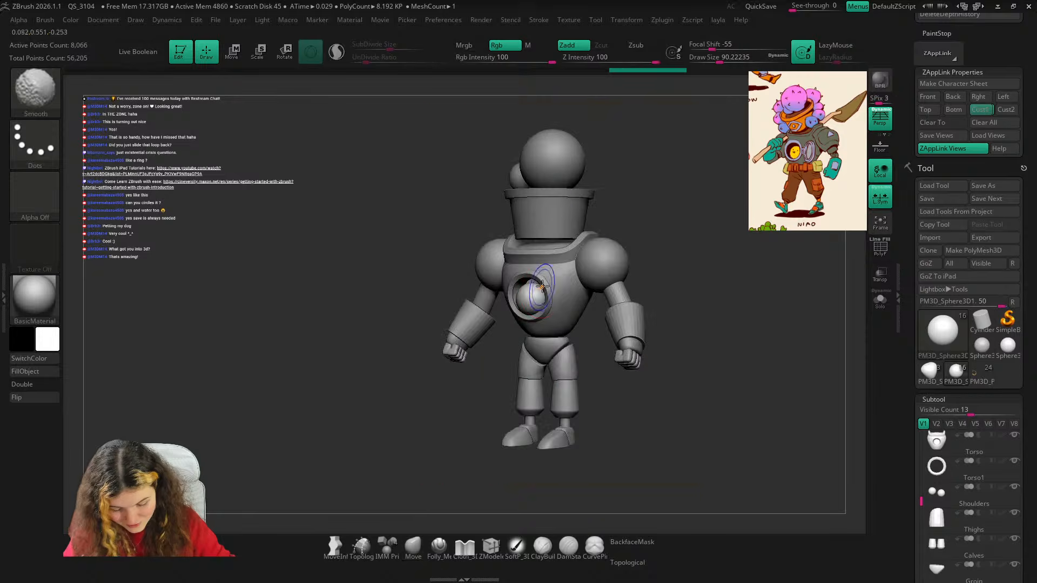
Fill the hatch sphere with the yellow sampled from the reference, and reset the active colour to white.
key("z")
key("z")
key("c")
key("shift+z")
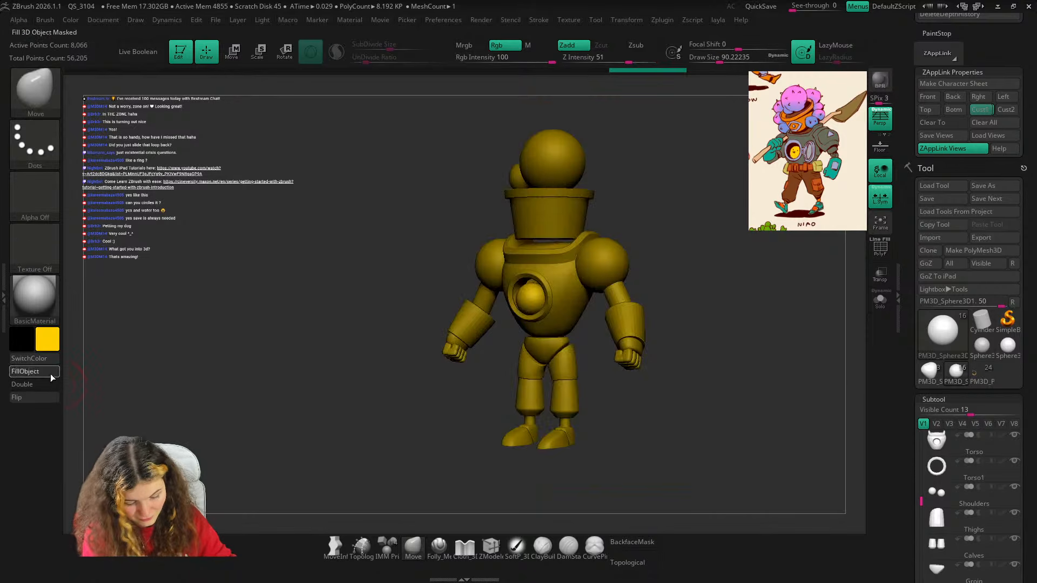
left_click(51, 375)
left_click_drag(48, 338, 25, 260)
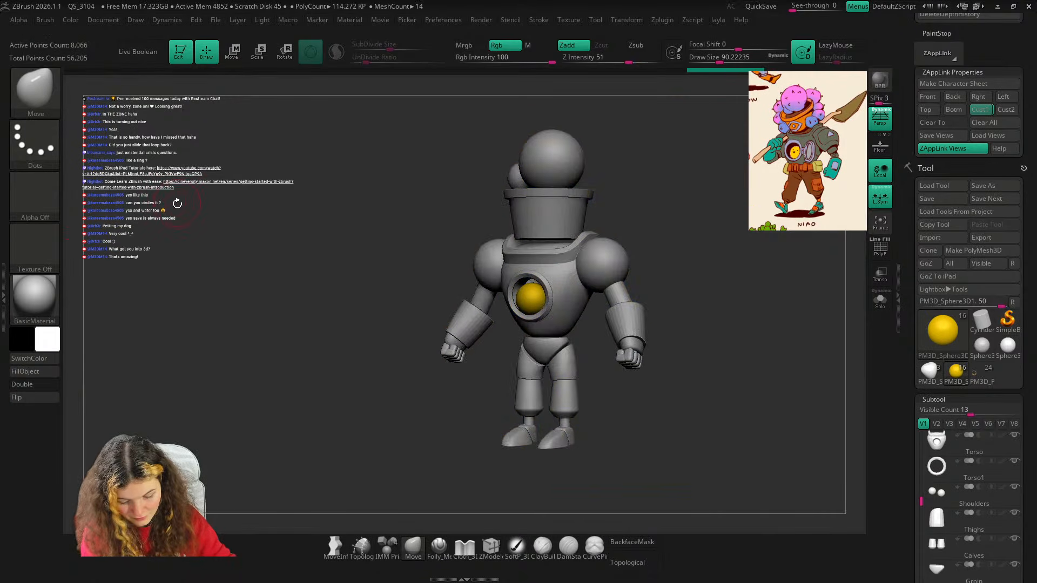
Compare the yellow sphere's placement with the reference overlay in the saved custom view.
left_click(981, 110)
key("shift+z")
key("shift+z")
key("shift+z")
key("shift+z")
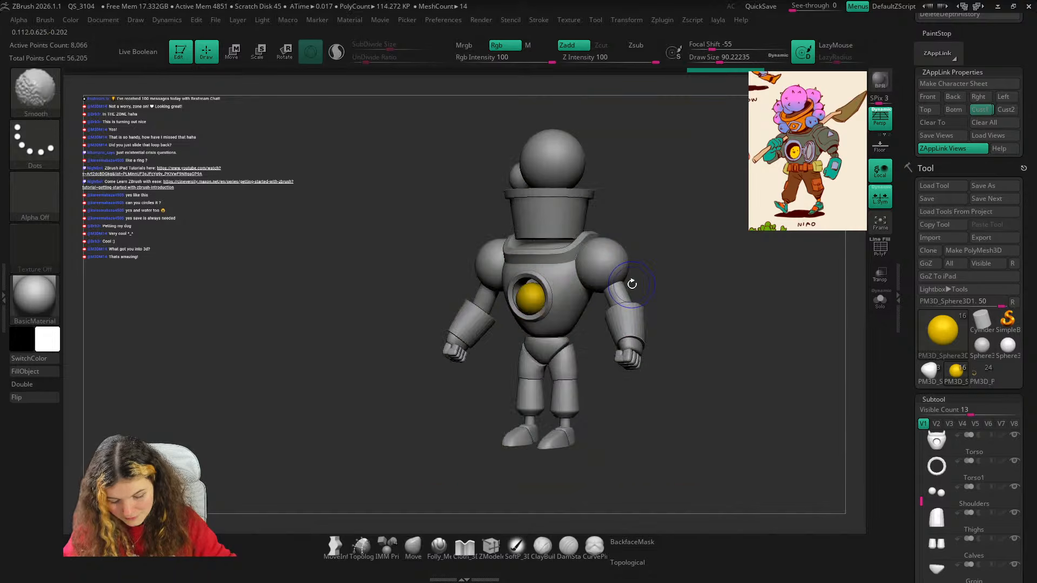
Adjust the yellow sphere's depth inside the hatch with the transform gizmo, checking it from the side.
key("w")
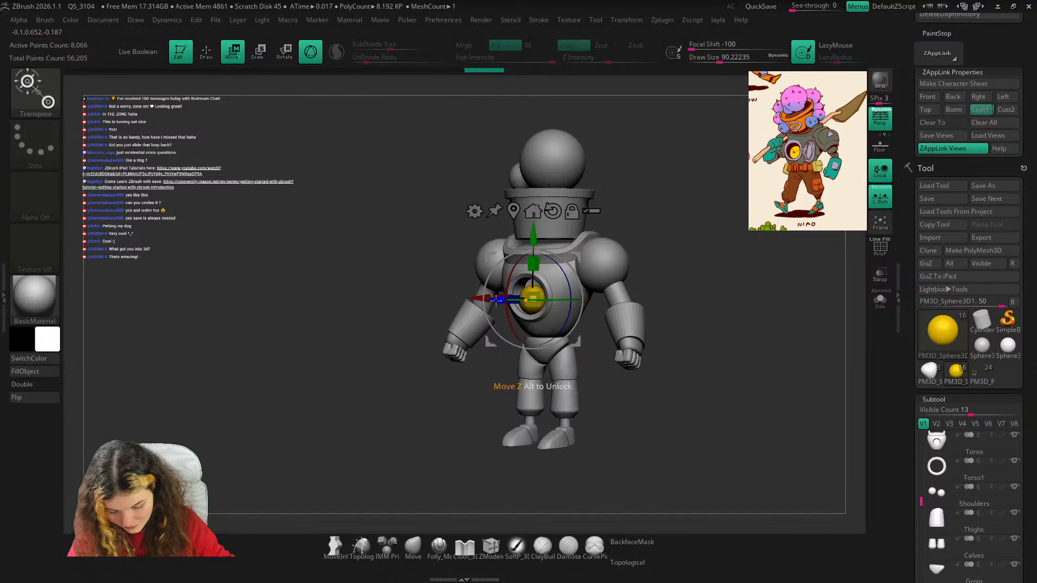
left_click(421, 546)
mouse_move(697, 220)
left_mouse_down()
mouse_move(672, 239)
mouse_move(718, 208)
mouse_move(717, 231)
left_mouse_up()
right_click_drag(717, 231, 754, 260, "ctrl")
key("w")
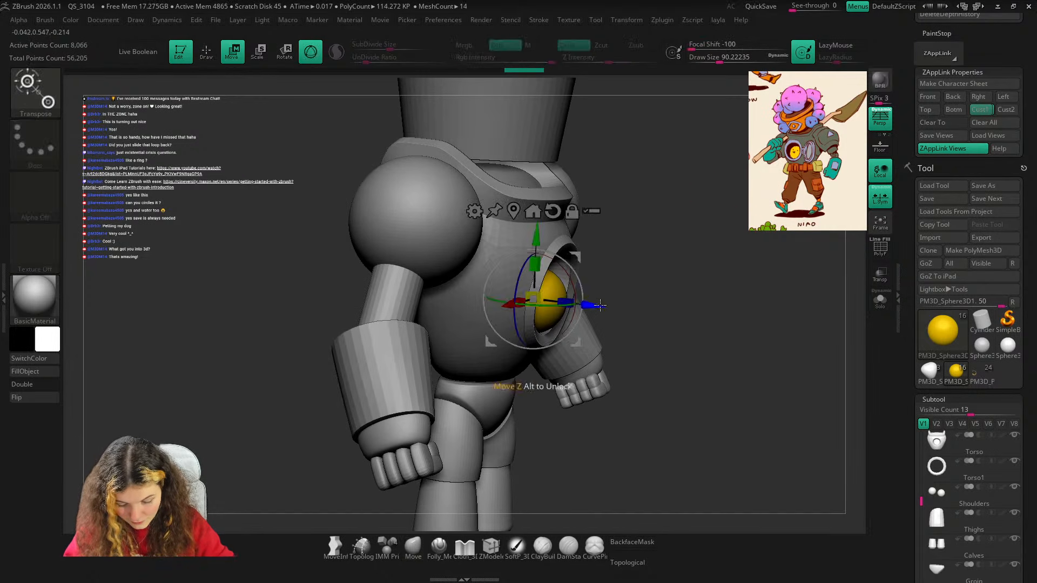
key("q")
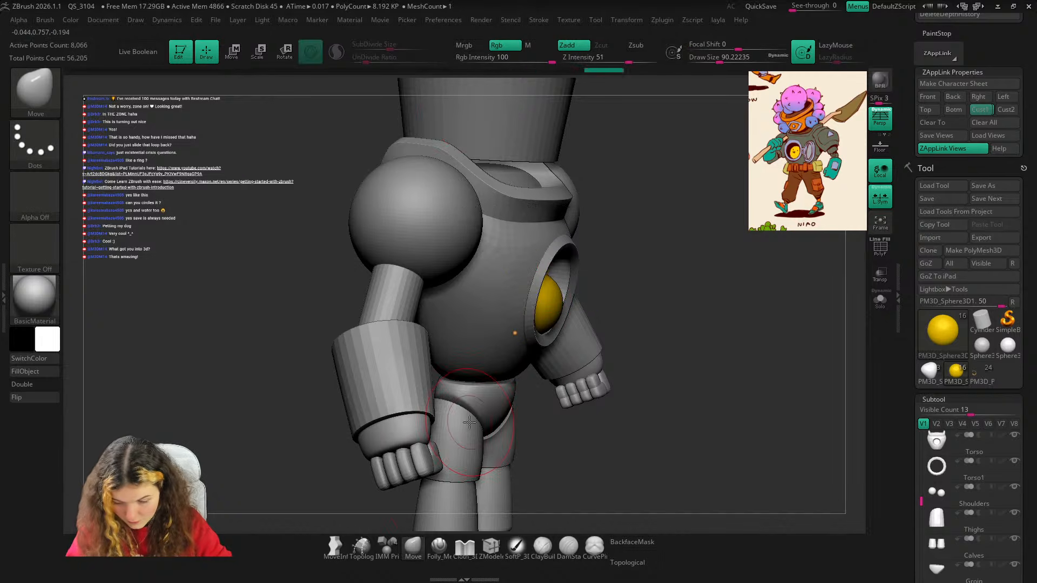
Nudge the yellow sphere's height slightly with the transform gizmo in the saved custom view.
left_click(979, 109)
key("w")
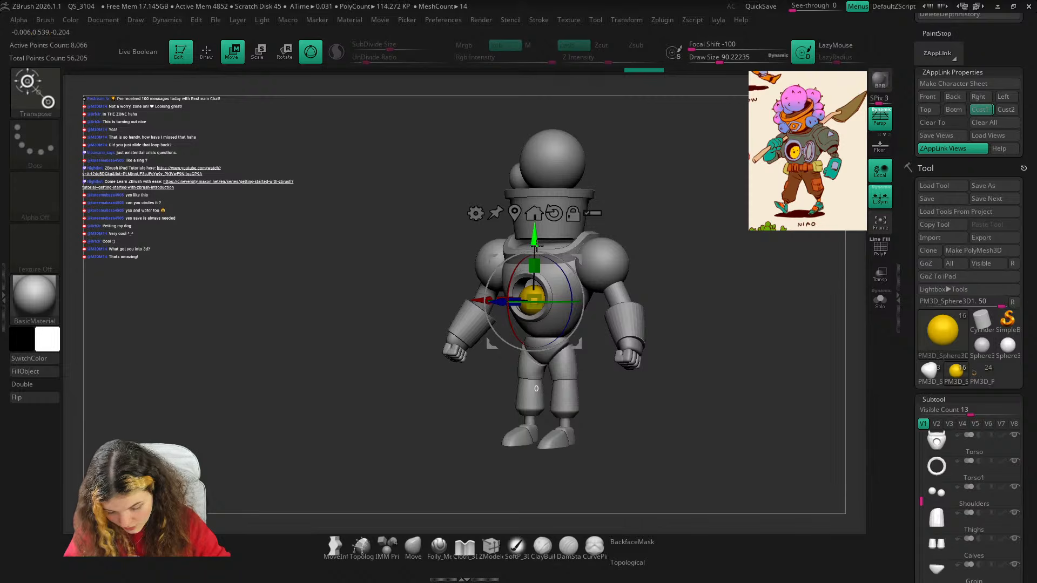
left_click(413, 546)
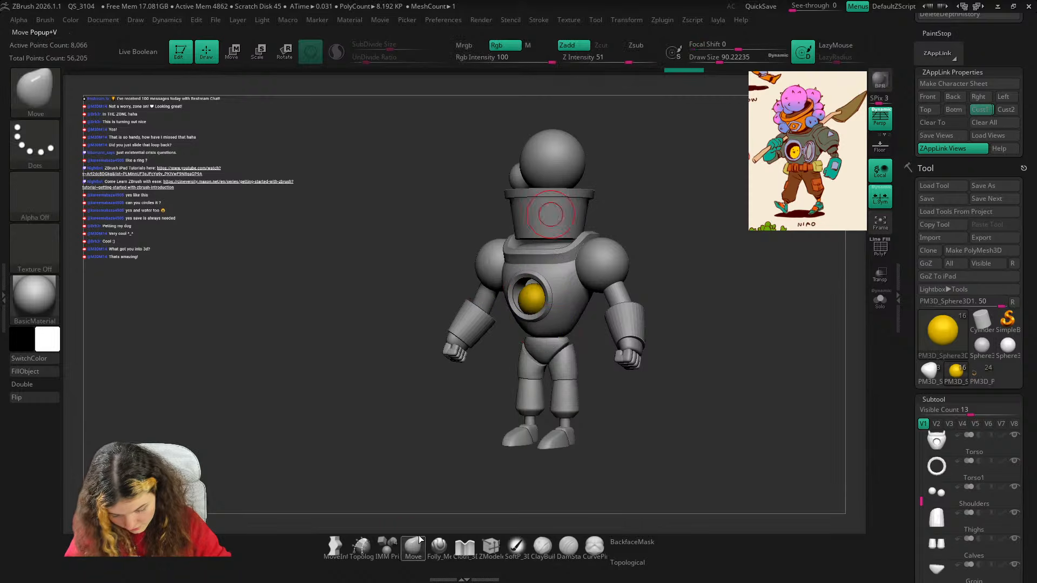
left_click(984, 109)
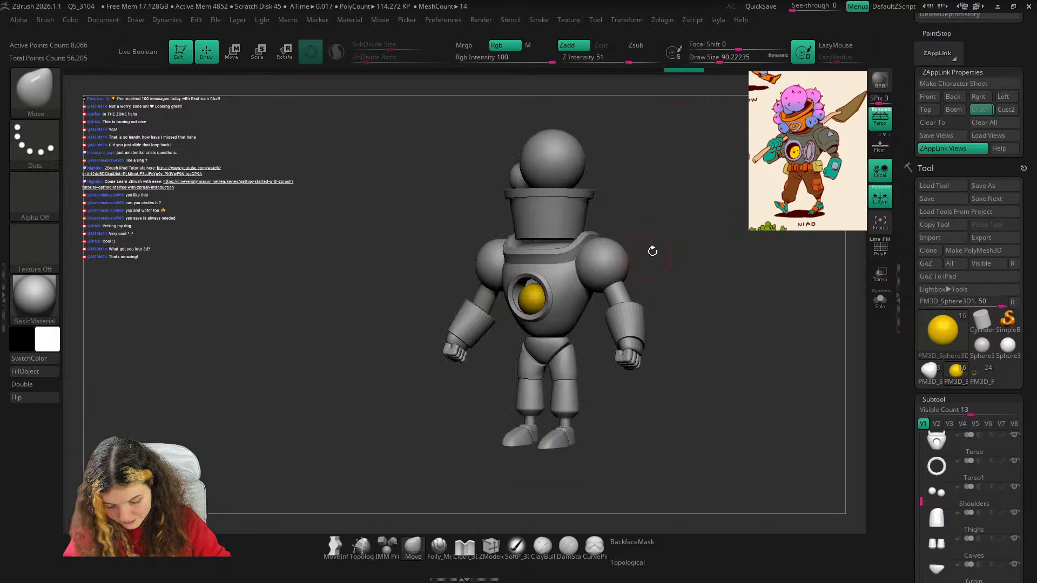
Change the character's material to NPRShade for a flat, illustrated look.
left_click_drag(672, 241, 724, 215)
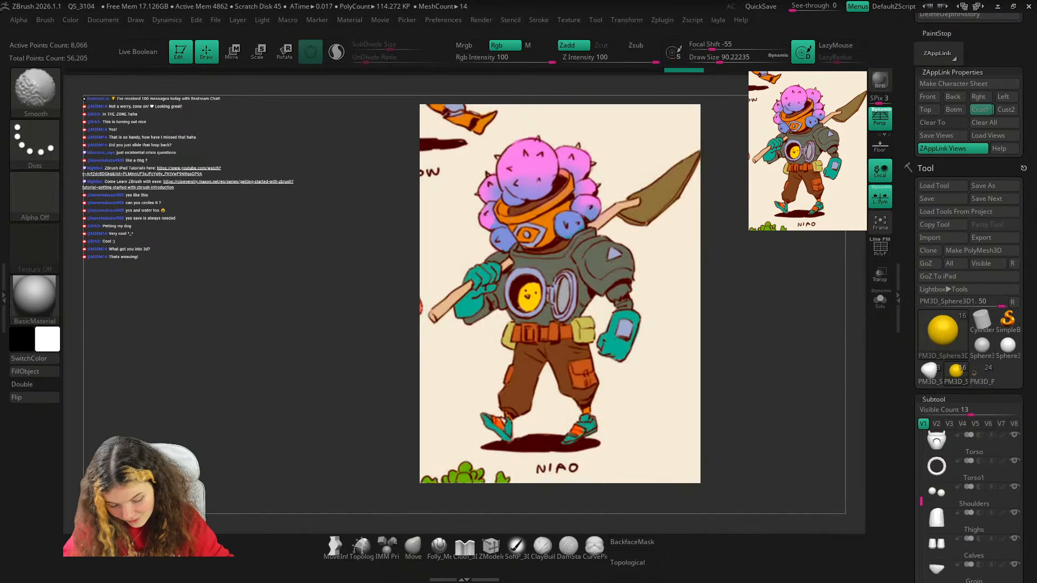
key("m")
left_click(619, 337)
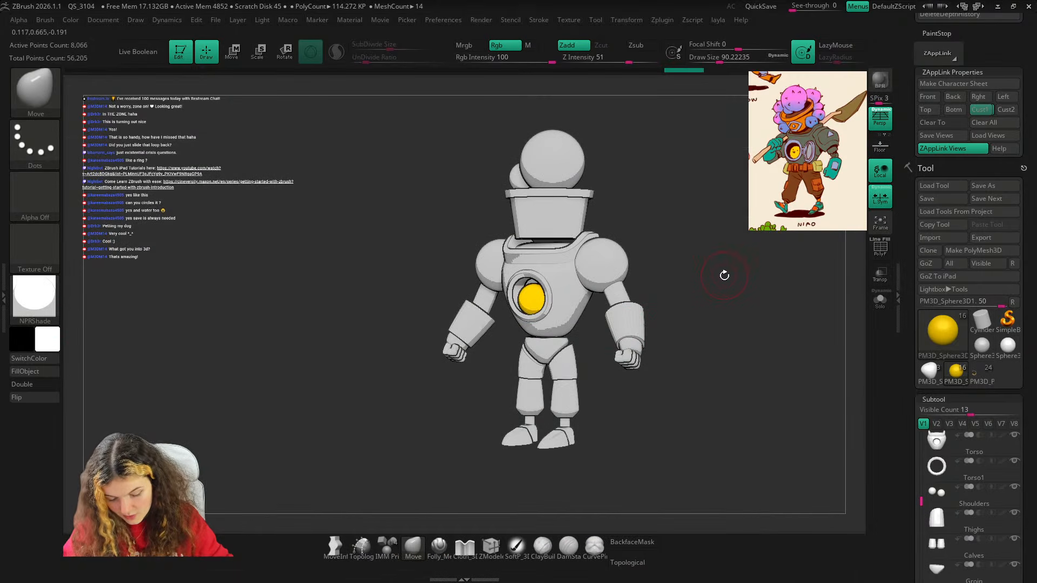
Compare the flat-shaded character with the reference overlay in the saved custom view.
key("shift+z")
key("shift+z")
key("shift+z")
key("shift+z")
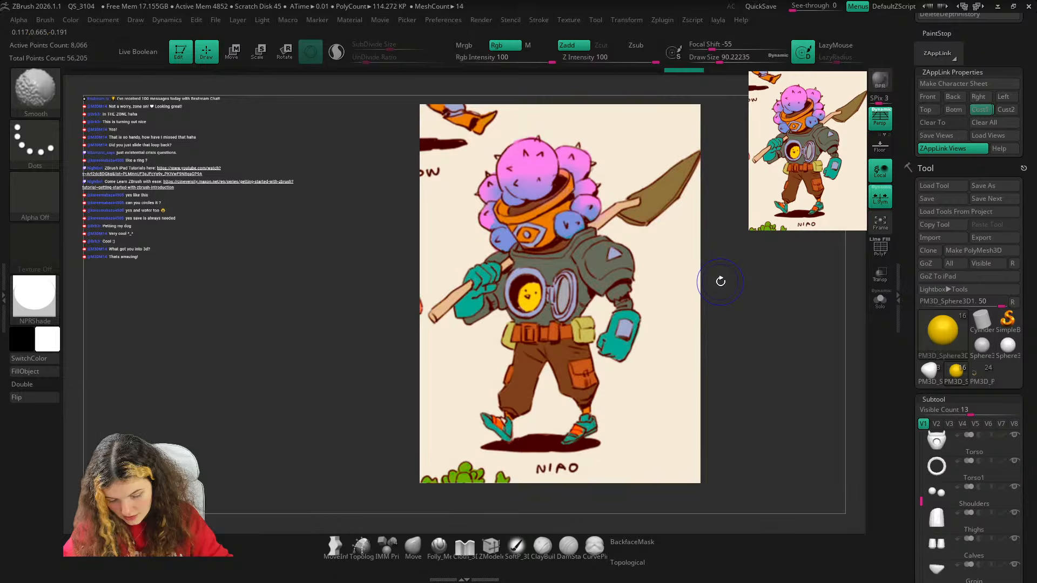
key("shift+z")
key("shift+z")
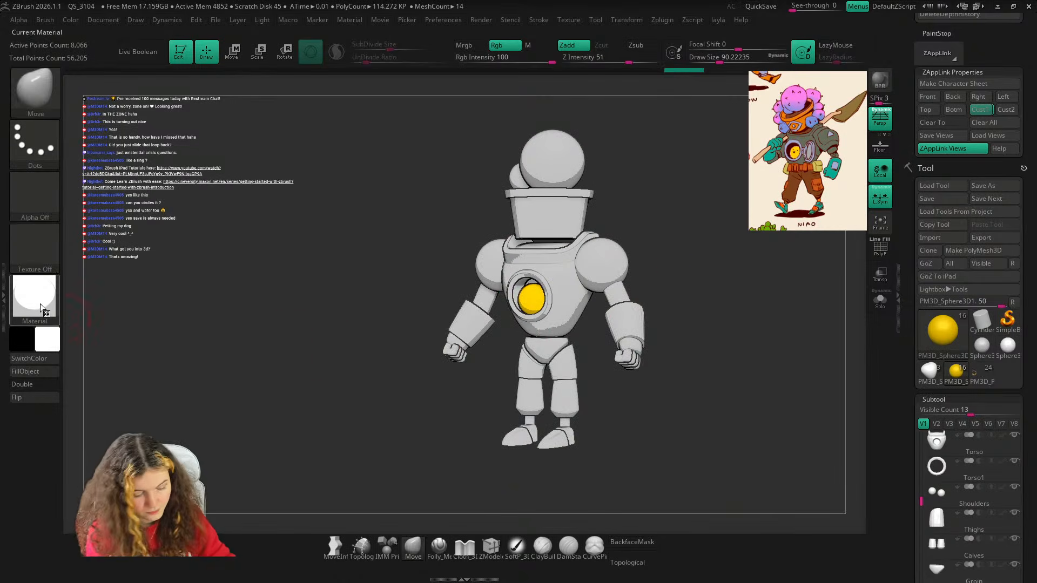
Change the character's material back to StartupMaterial and check it from the front.
key("m")
left_click(158, 317)
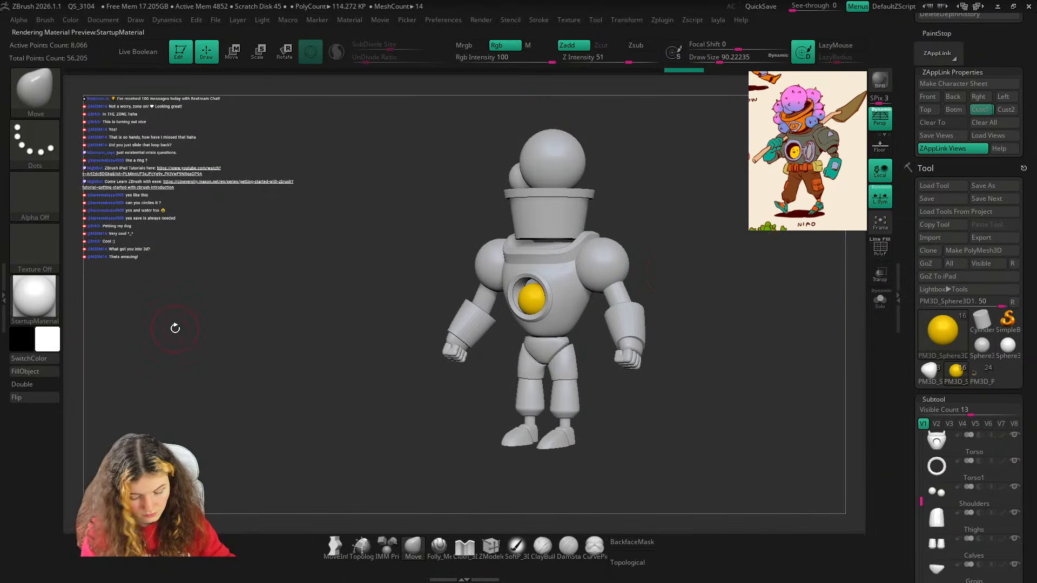
left_click_drag(718, 267, 736, 264, "shift")
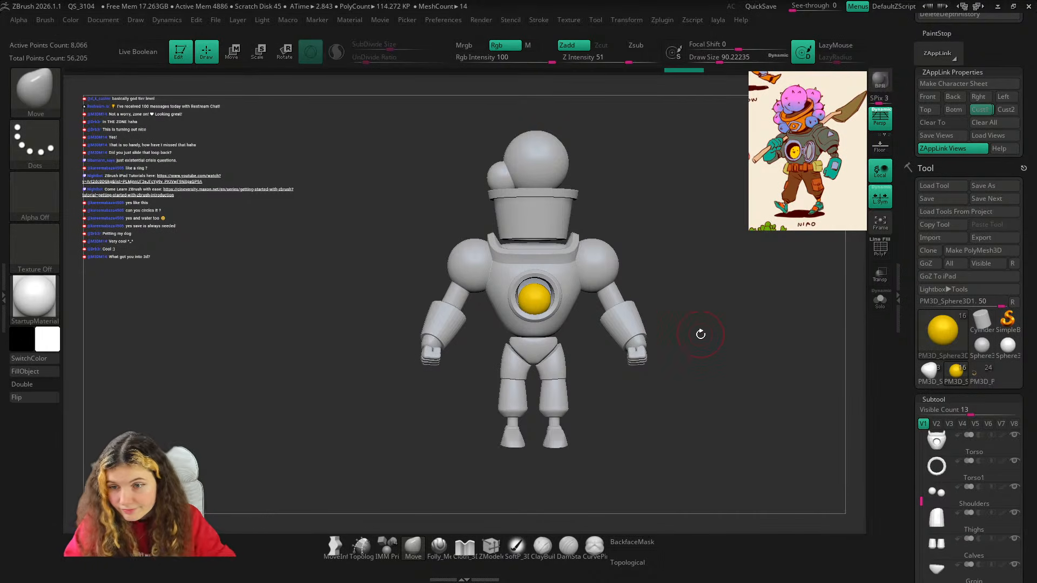
Restore the saved custom view and compare the character with the reference overlay again.
left_click_drag(696, 285, 732, 287, "alt")
left_click(982, 111)
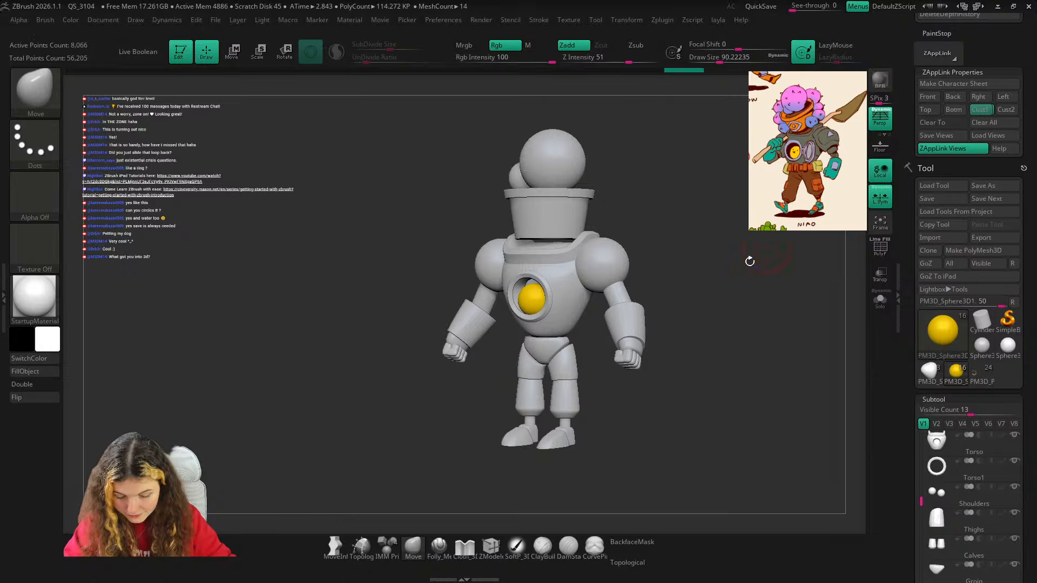
key("shift+z")
key("shift+z")
key("shift+z")
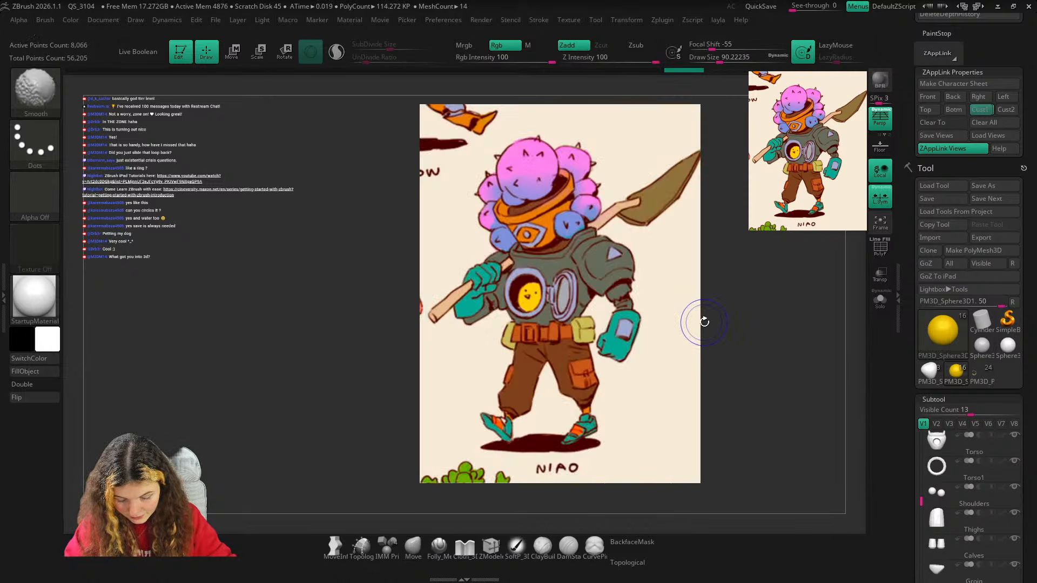
key("shift+z")
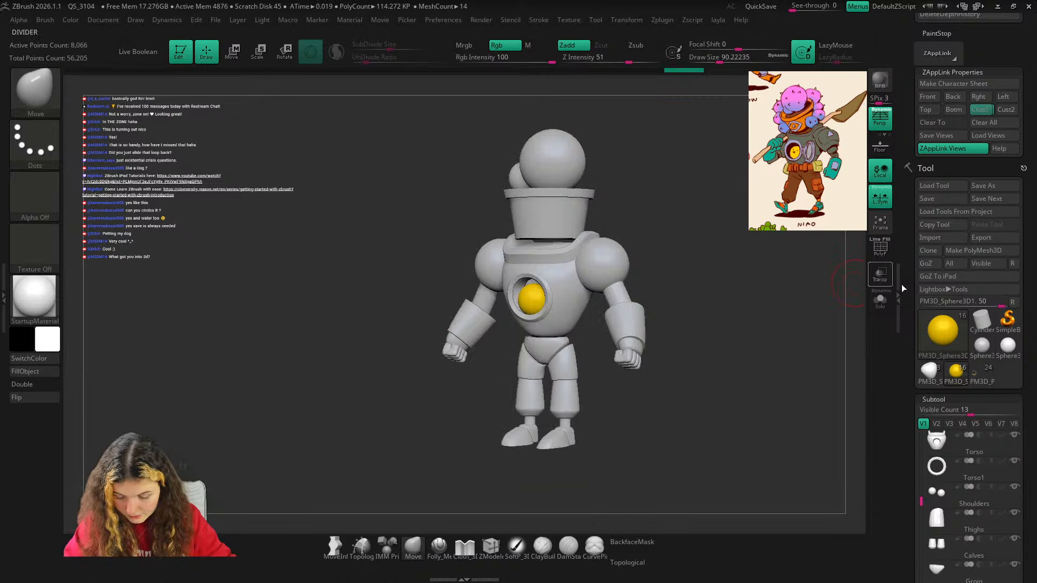
Make the chest hatch's ring the active subtool and frame the torso from the front.
left_click_drag(1006, 393, 1006, 166)
left_click(551, 297, "alt")
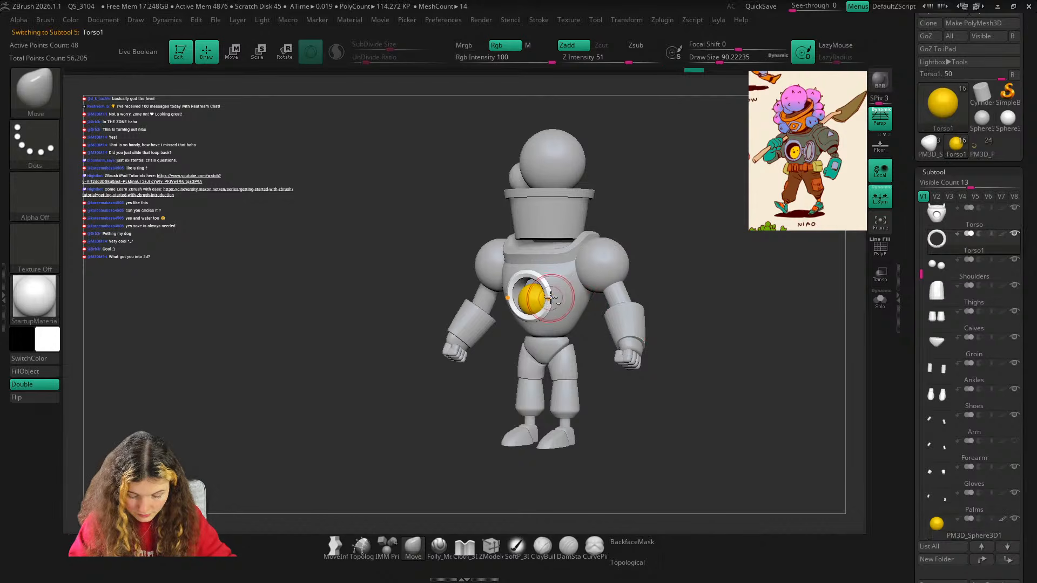
mouse_move(647, 292)
left_mouse_down("shift")
mouse_move(637, 290)
mouse_move(631, 326)
left_mouse_up("shift")
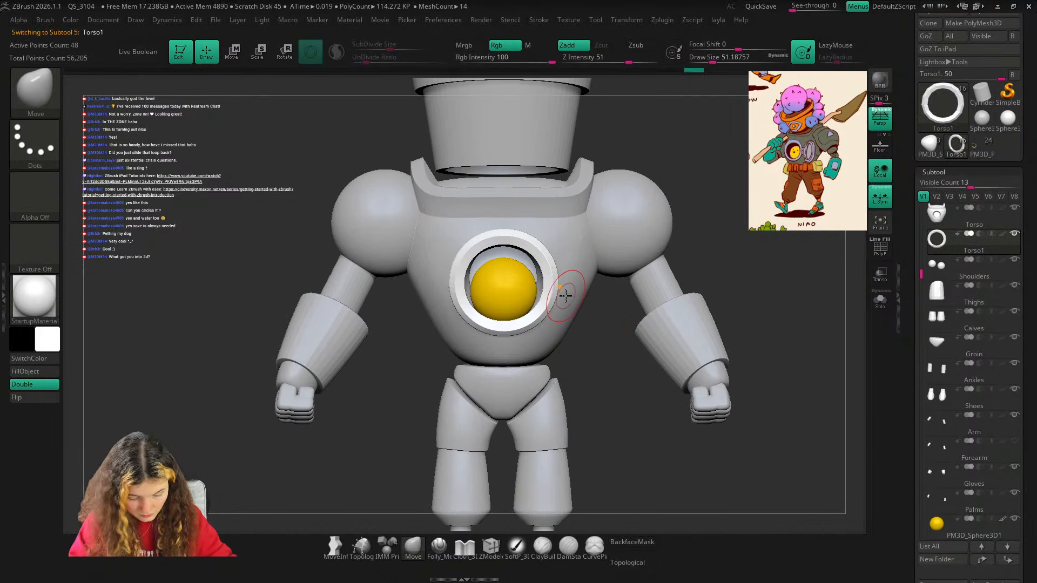
key("b")
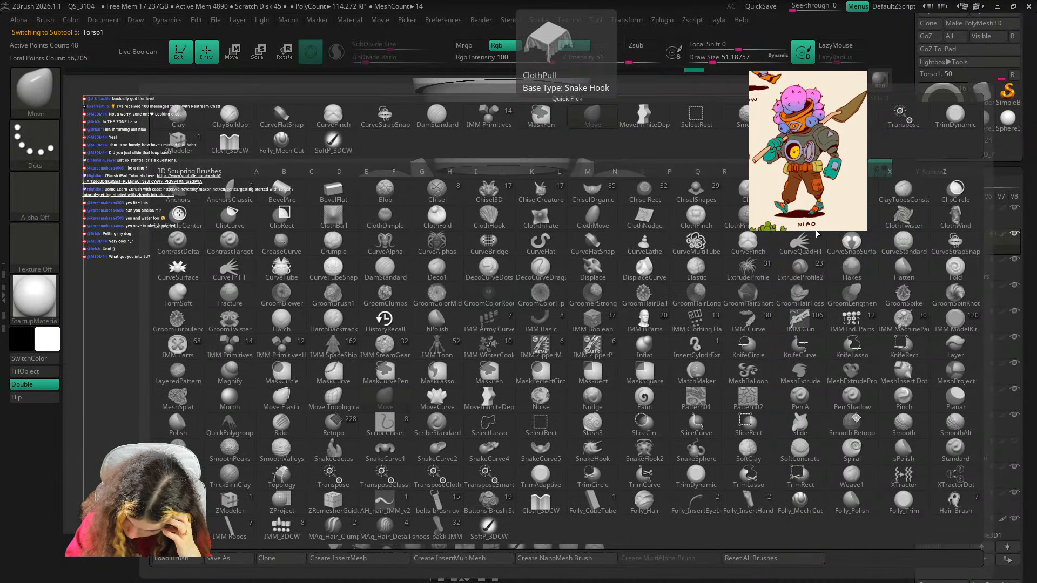
left_click(282, 525)
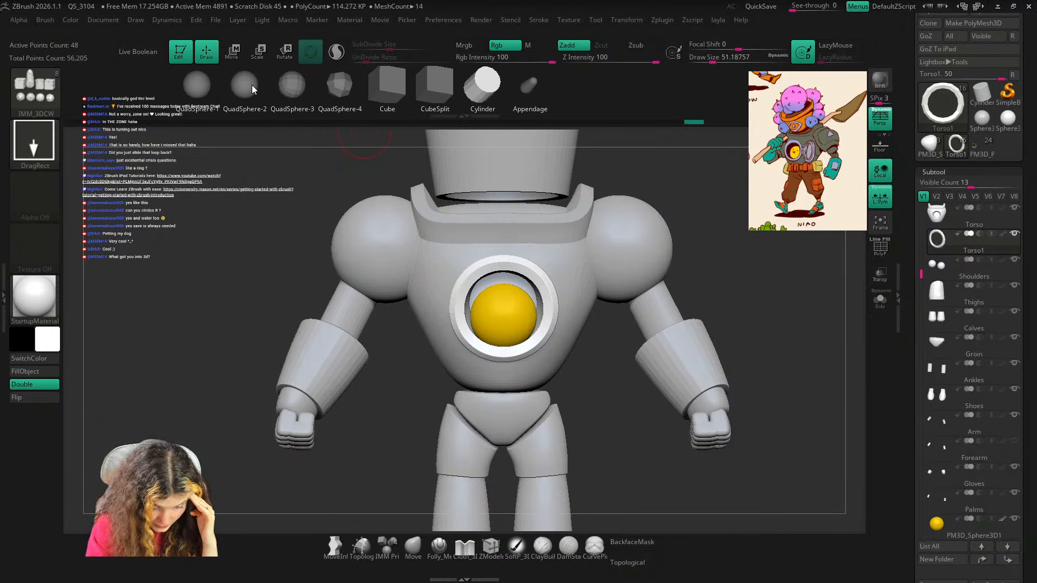
key("ctrl+z")
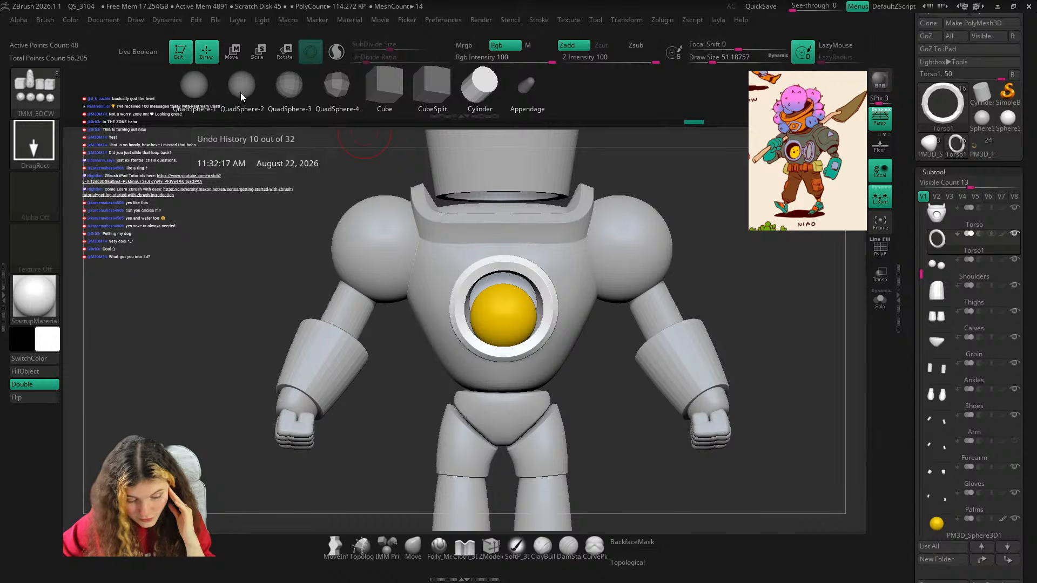
Insert a small upright Capsule from the IMM Primitives brush beside the chest hatch's ring and show the polygroups.
left_click(388, 556)
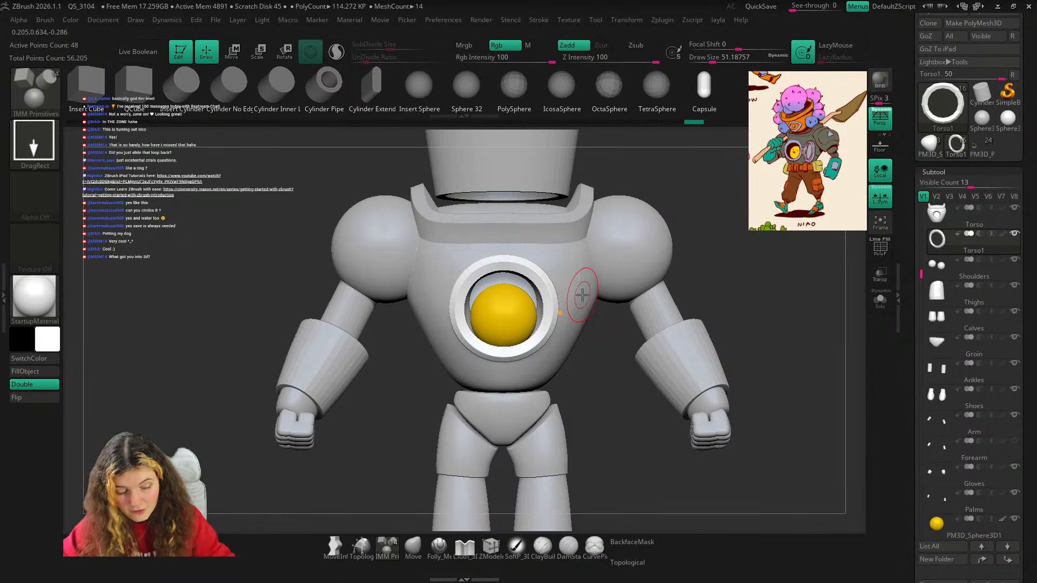
right_click_drag(558, 304, 562, 320, "ctrl")
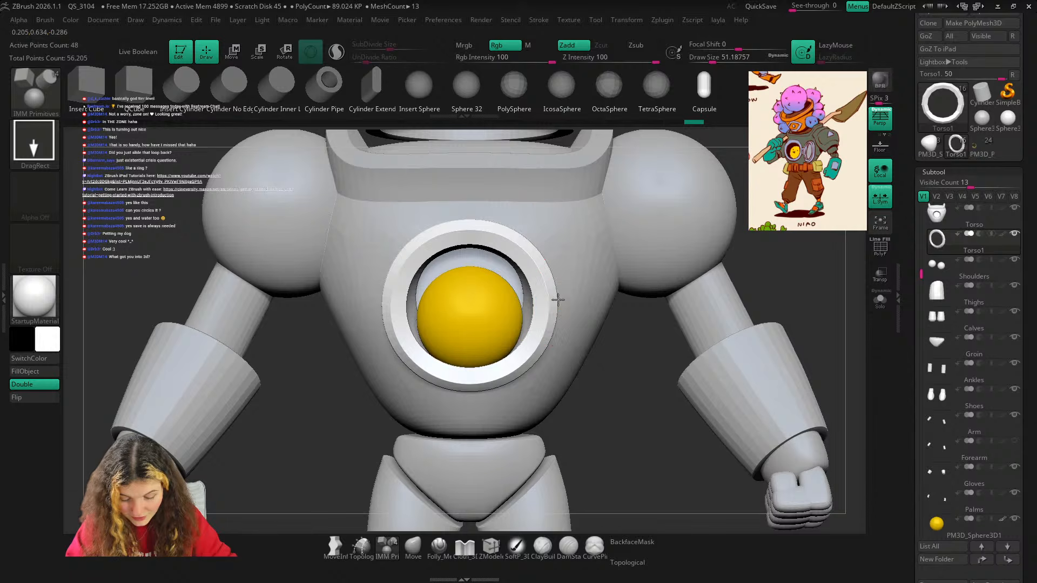
left_click_drag(583, 300, 587, 324)
key("shift+f")
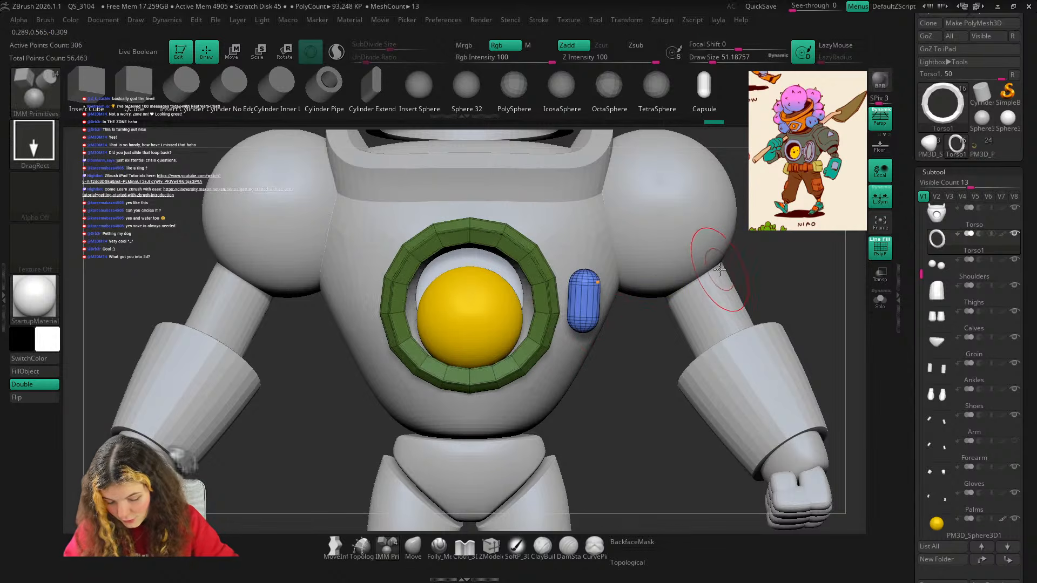
Rotate the capsule to follow the ring's tilt and stretch it lengthwise about 1.96 times with the transform gizmo.
key("w")
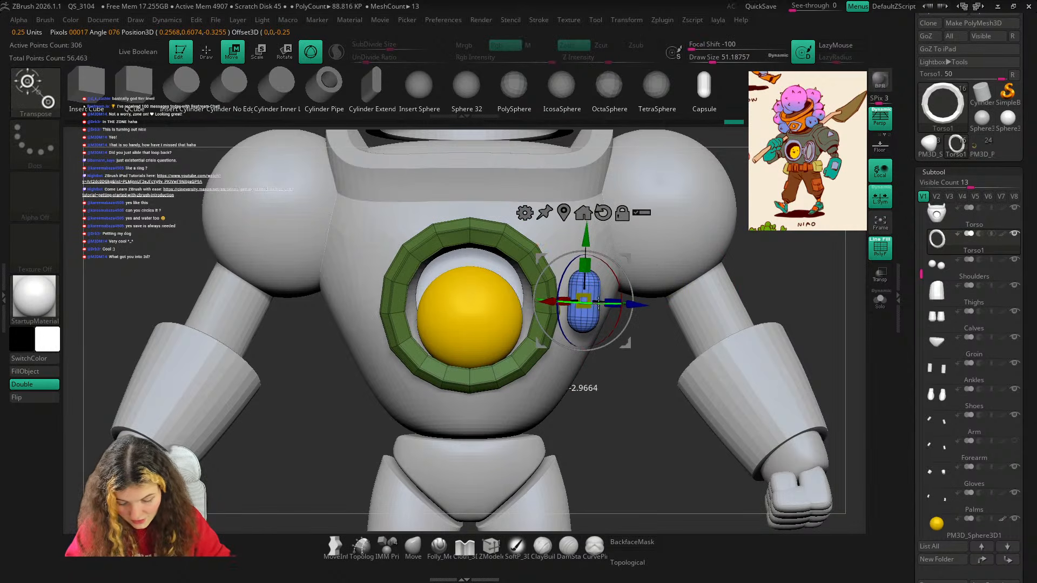
left_click_drag(599, 303, 635, 321)
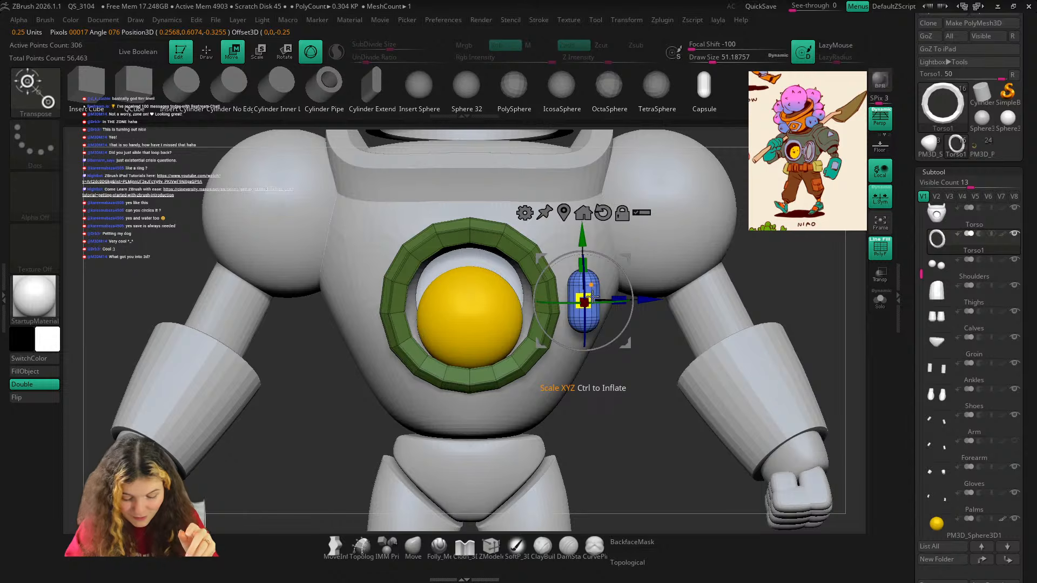
left_click_drag(649, 301, 625, 300)
left_click_drag(648, 353, 525, 444)
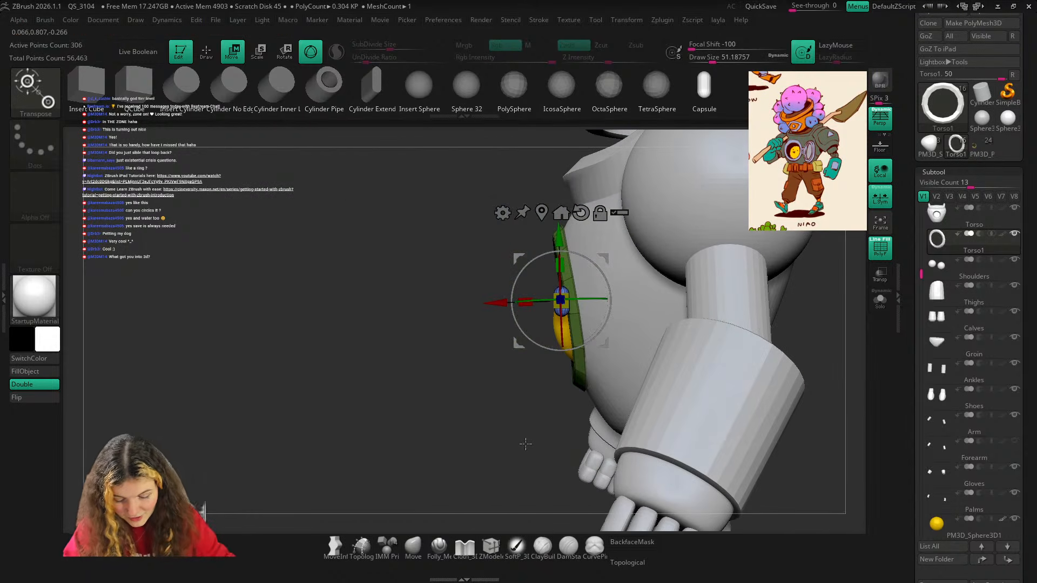
right_click_drag(519, 426, 550, 418)
right_click_drag(615, 344, 647, 391, "ctrl")
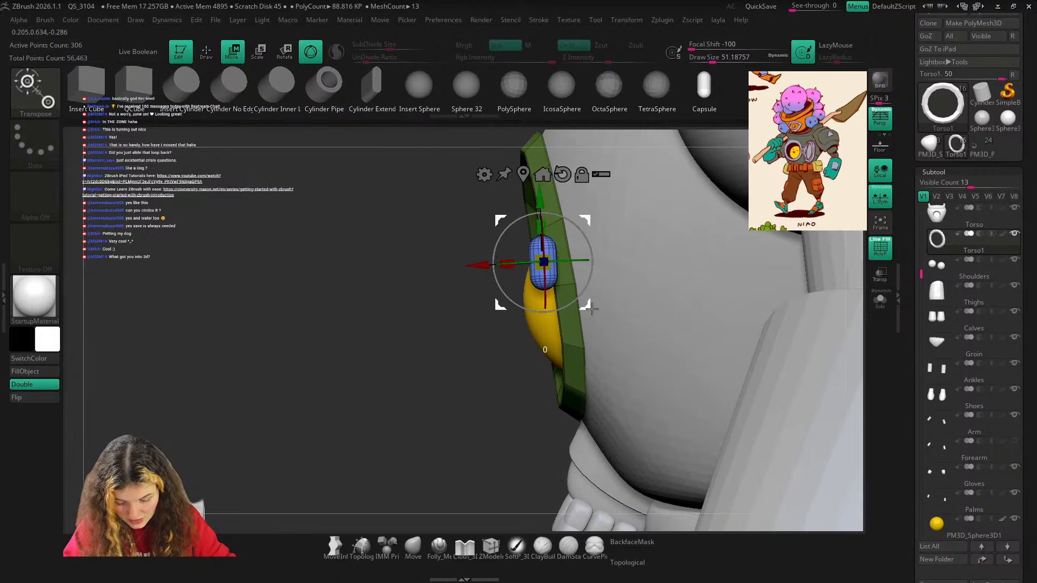
mouse_move(593, 308)
left_mouse_down()
mouse_move(608, 316)
mouse_move(600, 308)
left_mouse_up()
left_click_drag(555, 241, 560, 221)
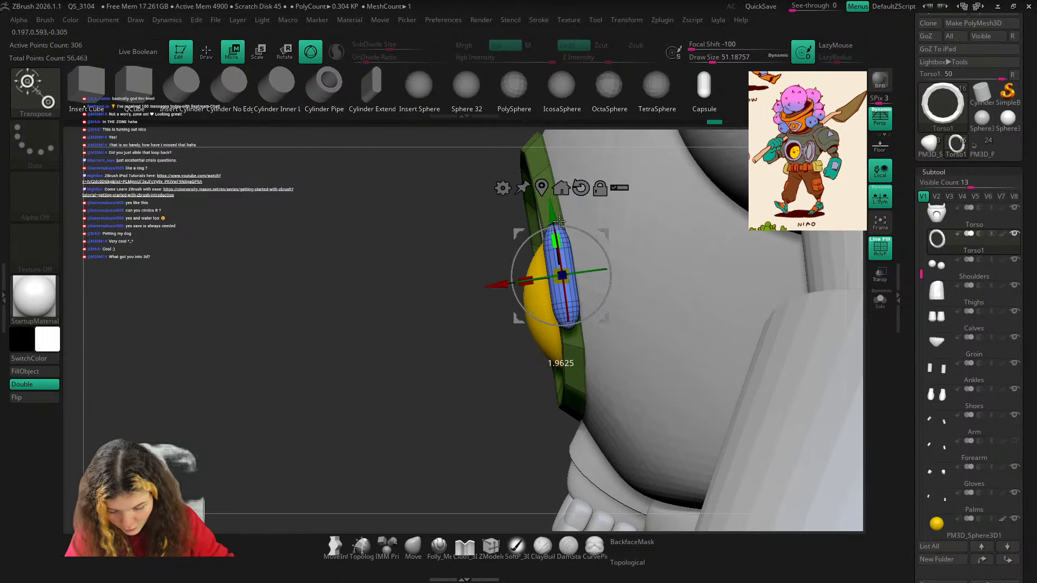
left_click(415, 542)
right_click_drag(485, 361, 699, 278, "shift")
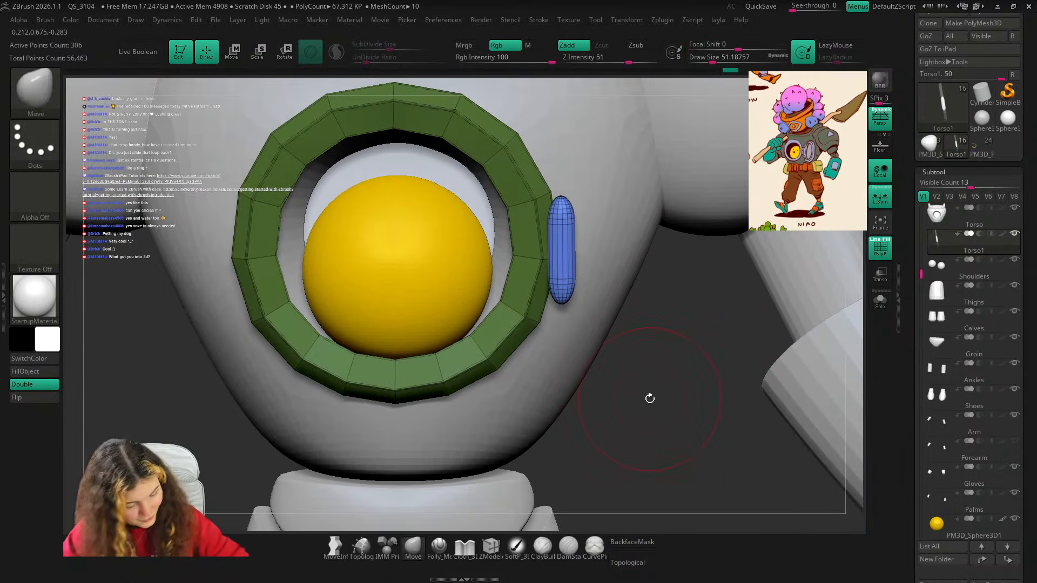
Clear the mask from the ring while it is isolated with the capsule, then show the whole character again.
key("w")
key("q")
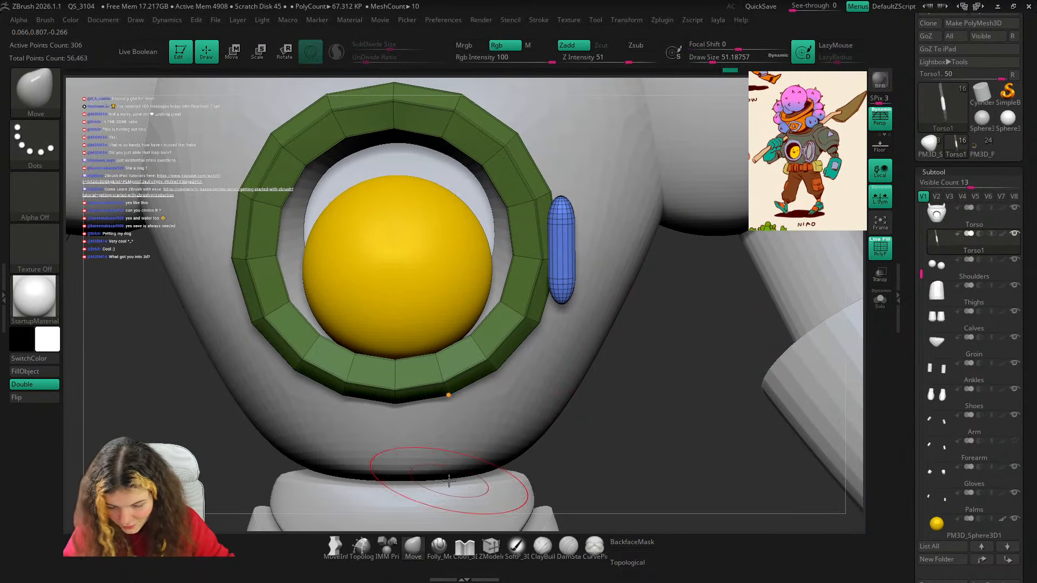
left_click(880, 303)
right_click_drag(727, 363, 735, 417, "alt")
left_click_drag(704, 372, 751, 354, "ctrl")
key("shift+f")
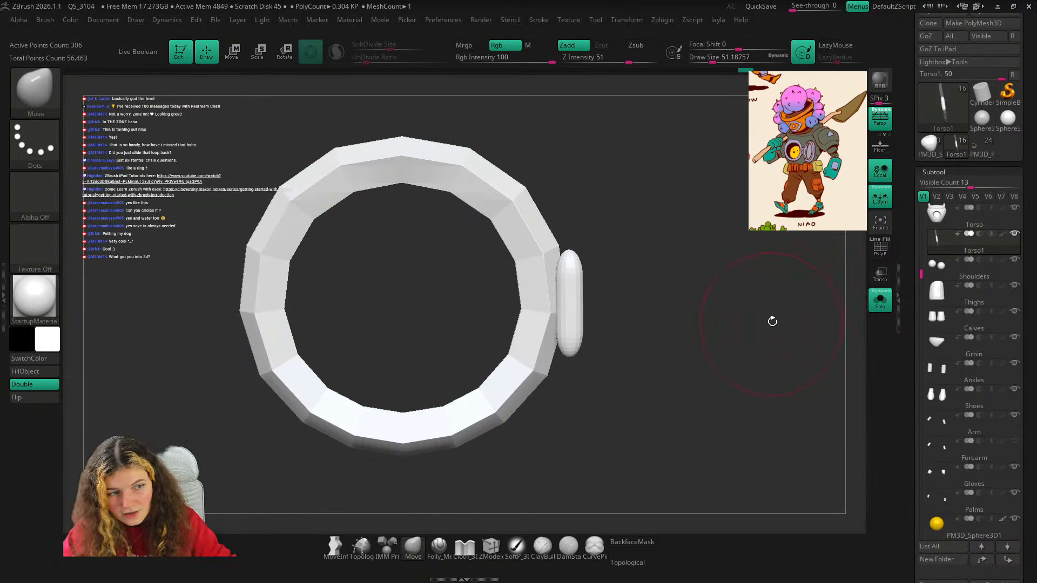
left_click(880, 300)
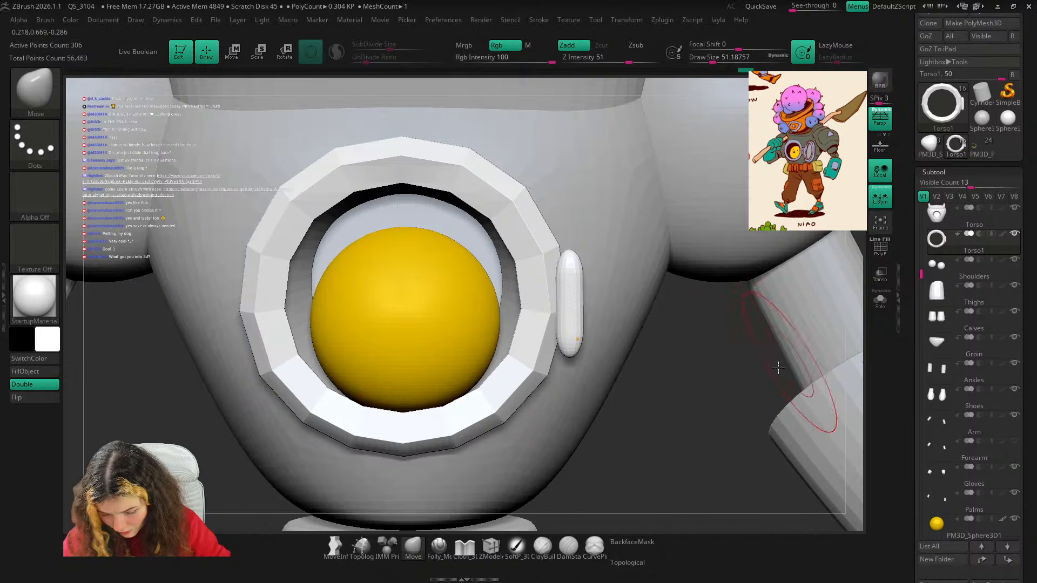
Turn the smooth subdivision preview back on for the ring and capsule, checking them with and without the wireframe.
key("shift+f")
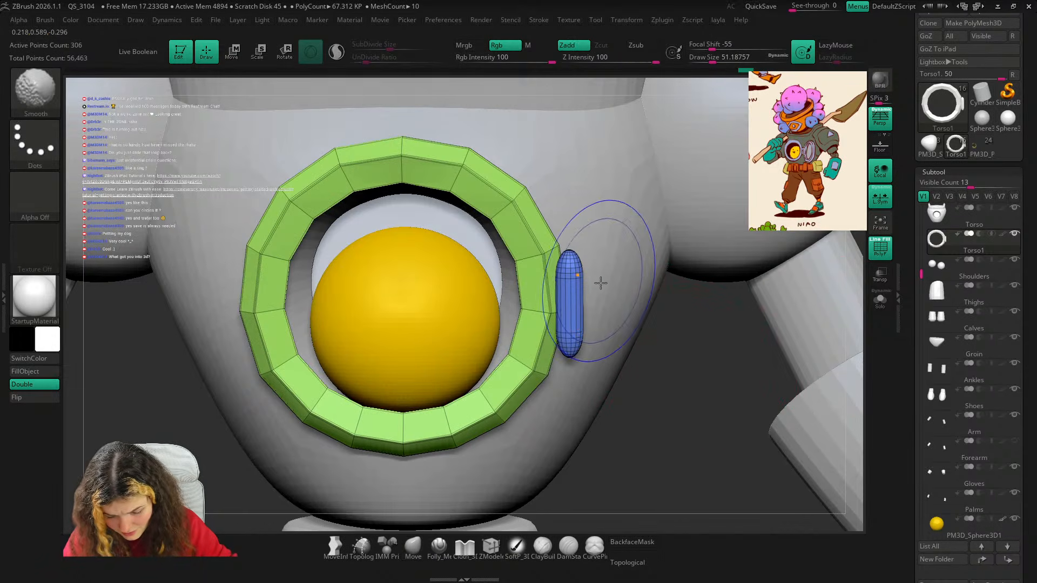
key("f")
key("shift+f")
key("shift+f")
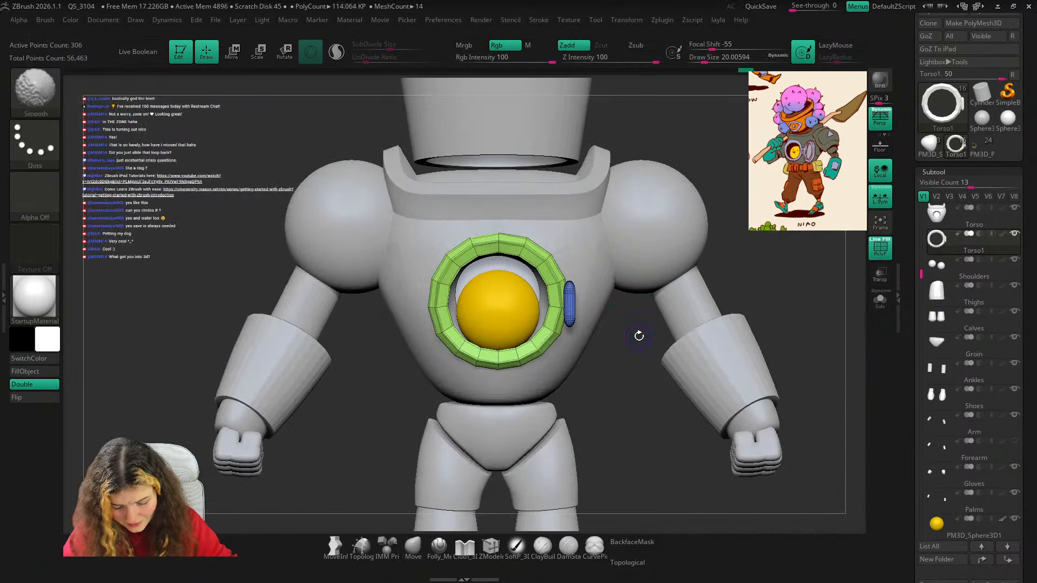
left_click_drag(639, 336, 644, 357)
key("shift+f")
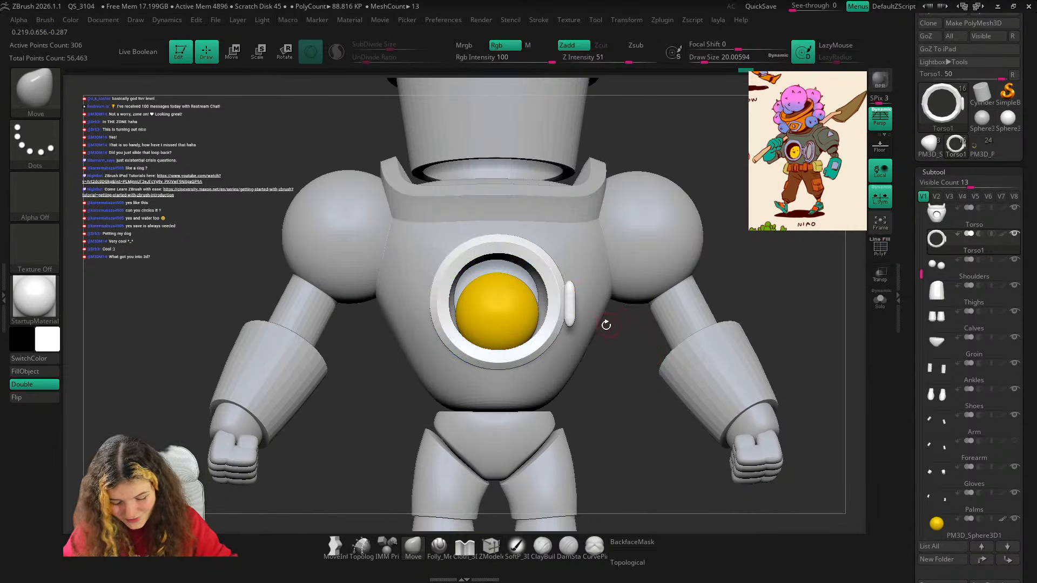
scroll(607, 325, "up", 5)
key("shift+f")
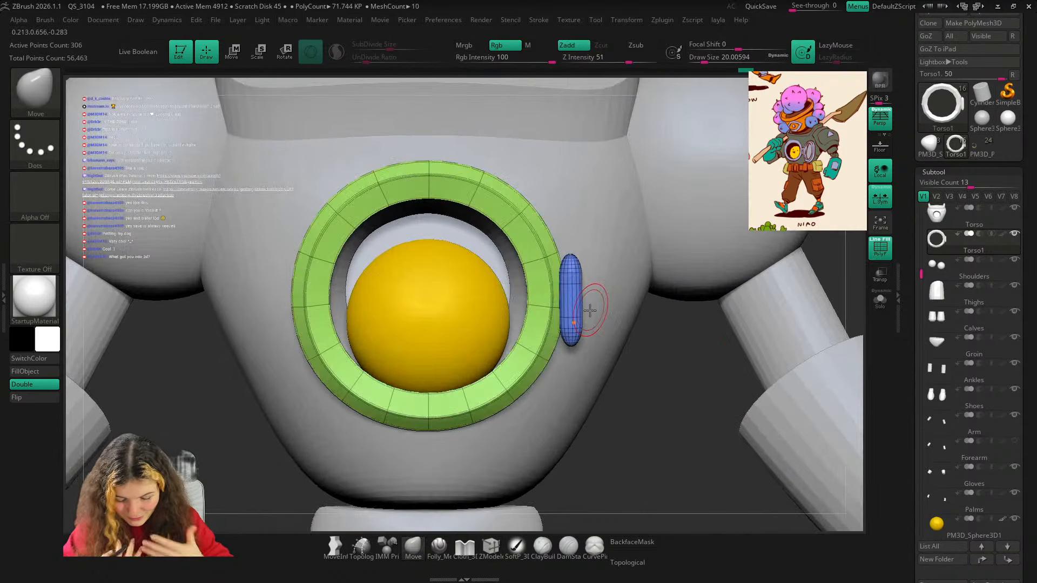
Isolate the capsule's polygroup, then unhide the ring and hide the wireframe.
left_click(576, 273, "ctrl+shift")
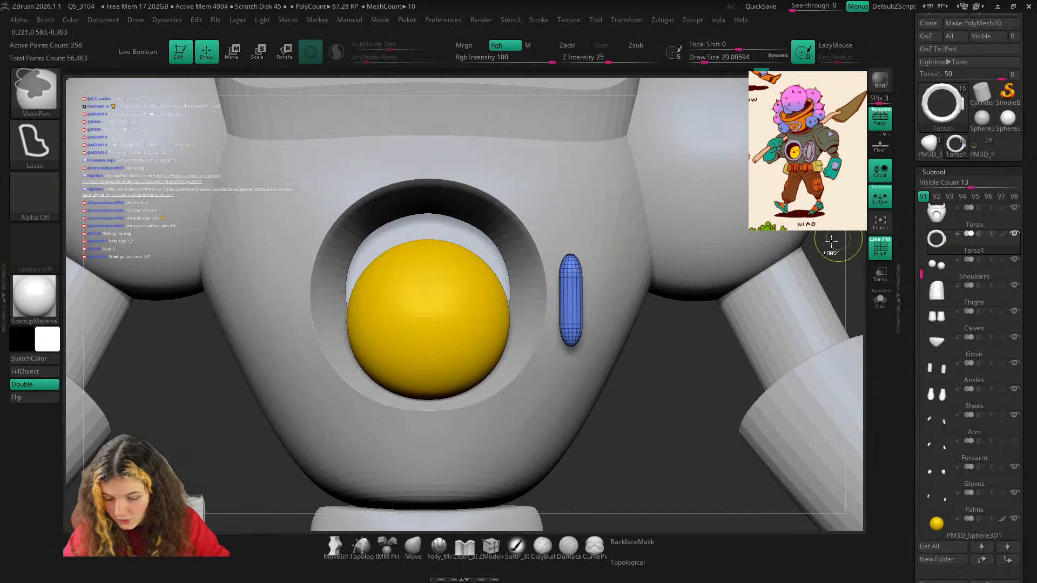
left_click(678, 347, "ctrl+shift")
key("shift+f")
key("f")
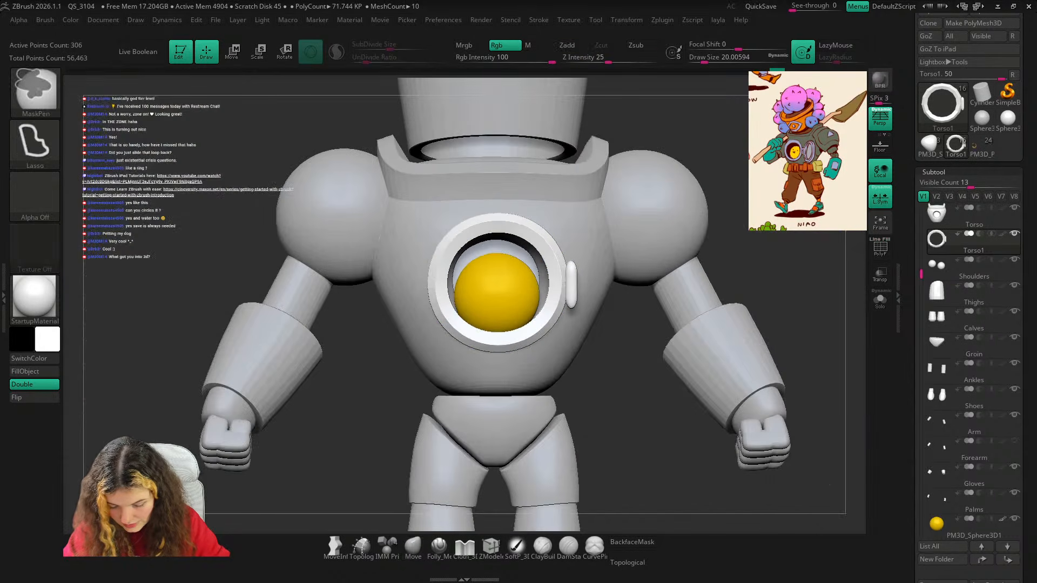
Isolate the capsule and move it slightly back toward the torso from the side, then unhide the ring.
right_click_drag(810, 303, 596, 342)
key("w")
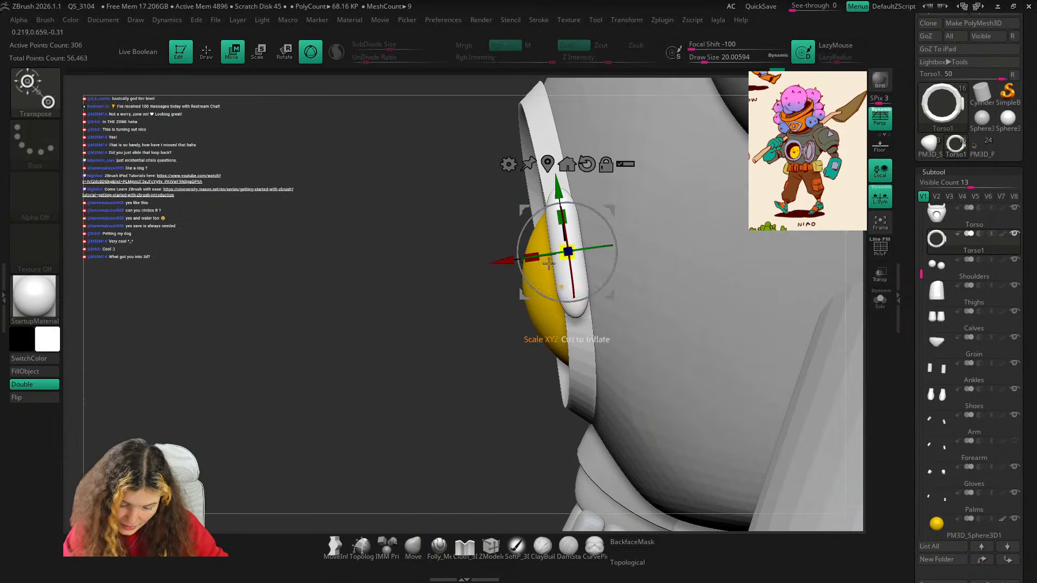
left_click(565, 277, "ctrl+shift")
left_click_drag(503, 261, 507, 261)
left_click(413, 546)
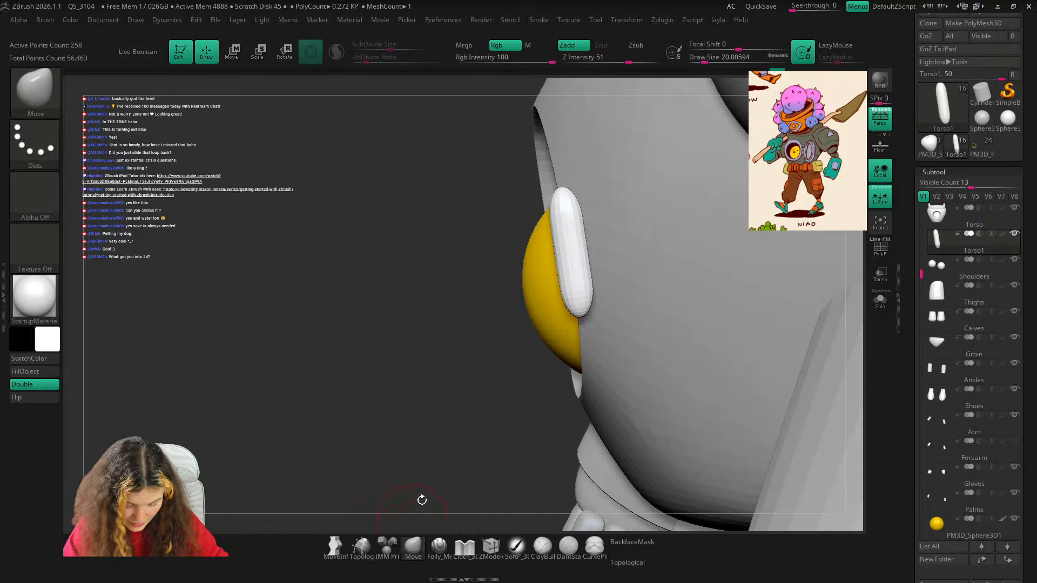
left_click(480, 418, "ctrl+shift")
right_click_drag(480, 417, 691, 359, "ctrl")
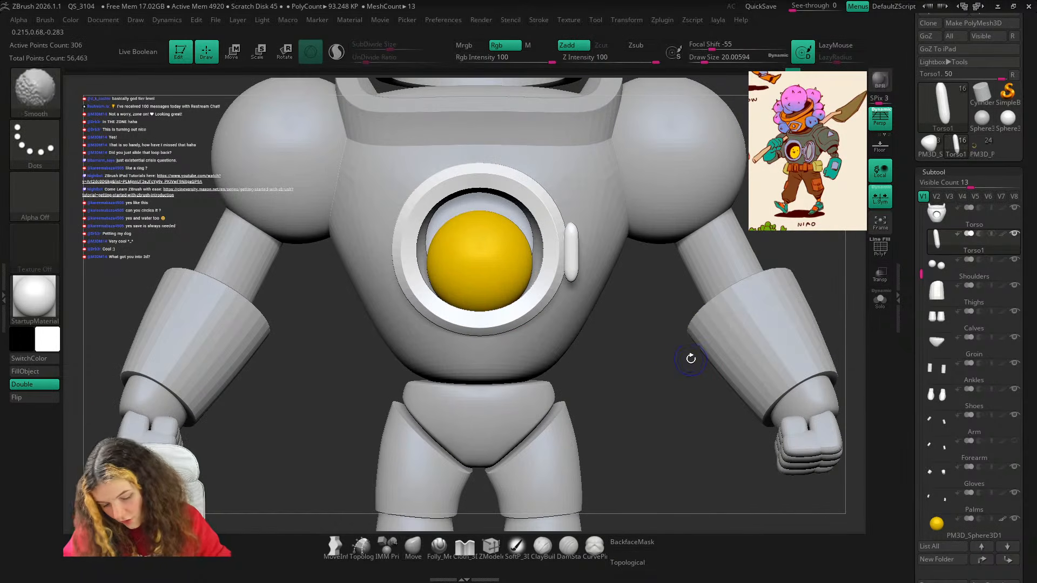
Show the polygroups and compare the capsule hinge's placement with the reference overlay in the saved custom view.
key("shift+f")
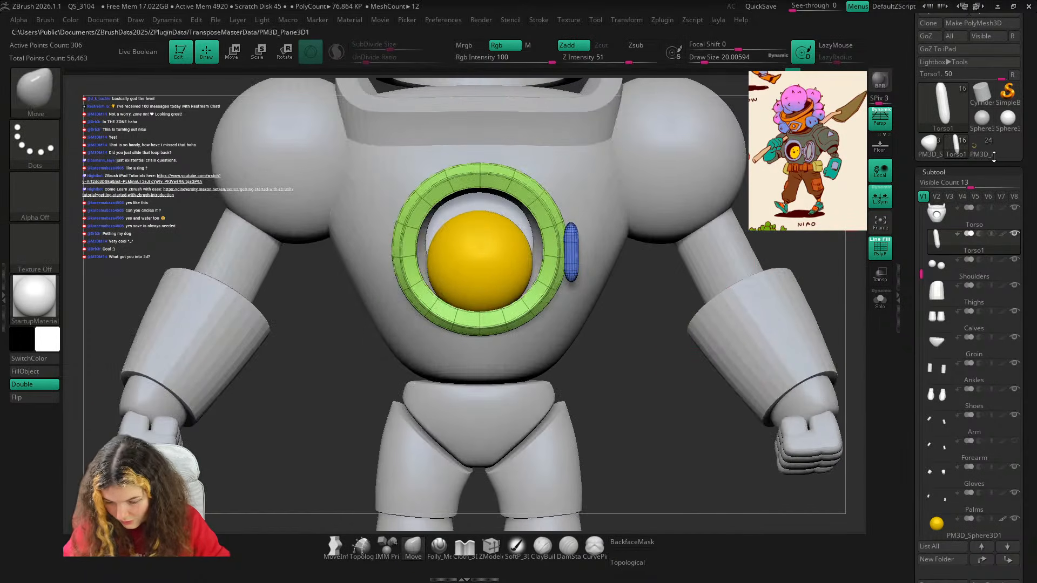
left_click_drag(994, 157, 994, 433)
left_click(981, 159)
key("shift+z")
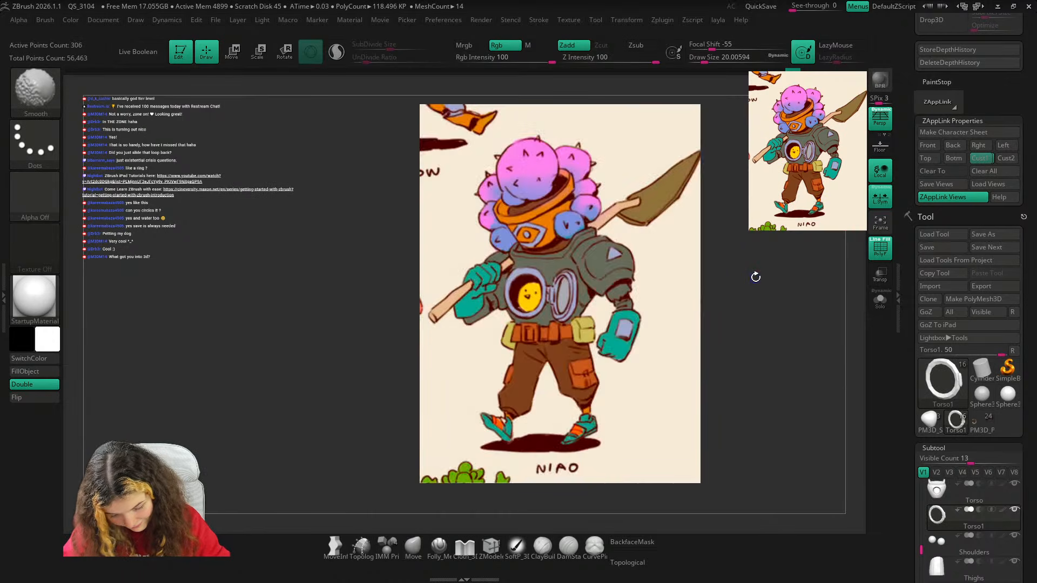
Compare the model with the reference overlay again, hide the wireframe and view the character straight from the front.
key("shift+z")
key("shift+f")
key("shift+z")
key("shift+z")
right_click_drag(752, 280, 747, 286, "shift")
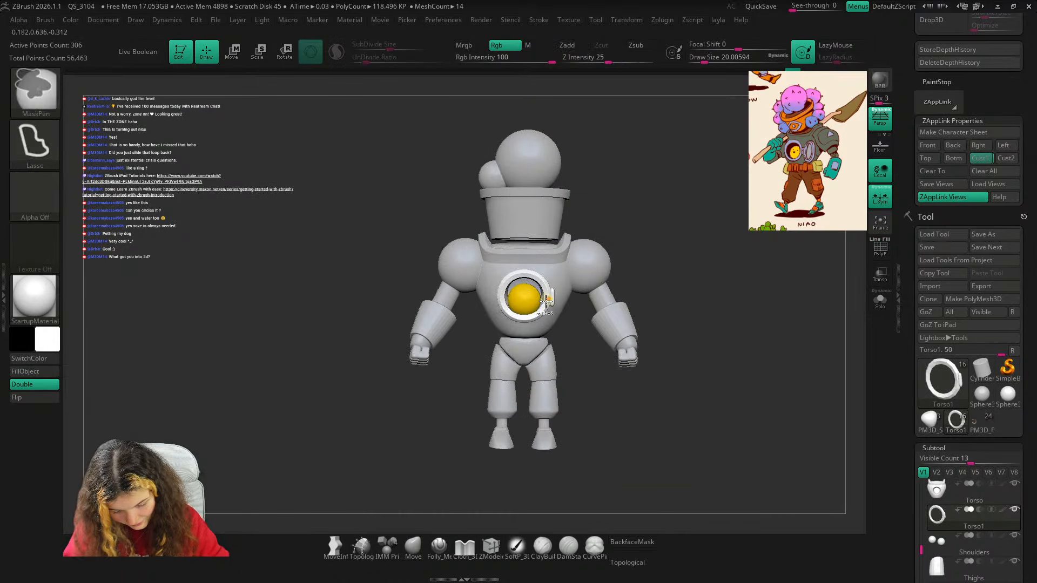
With the chest hatch framed and its wireframe shown, undo the recent edits that lengthened the capsule hinge.
right_click_drag(546, 302, 646, 382, "ctrl")
key("shift+f")
mouse_move(615, 339)
right_mouse_down("ctrl")
mouse_move(623, 417)
mouse_move(672, 378)
right_mouse_up("ctrl")
left_click(491, 546)
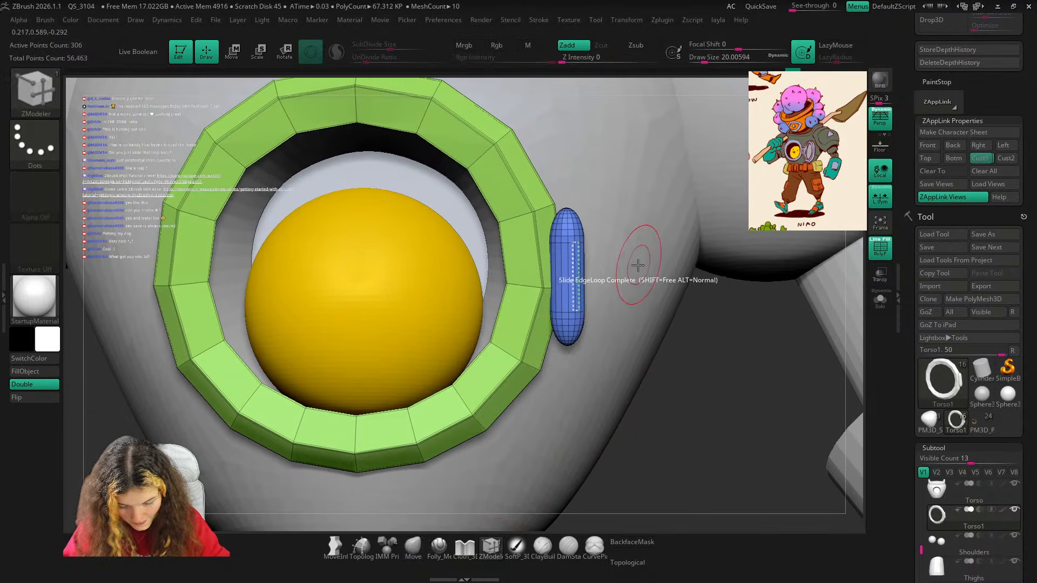
key("ctrl+z")
key("ctrl+z")
key("ctrl+z")
key("ctrl+z")
key("ctrl+z")
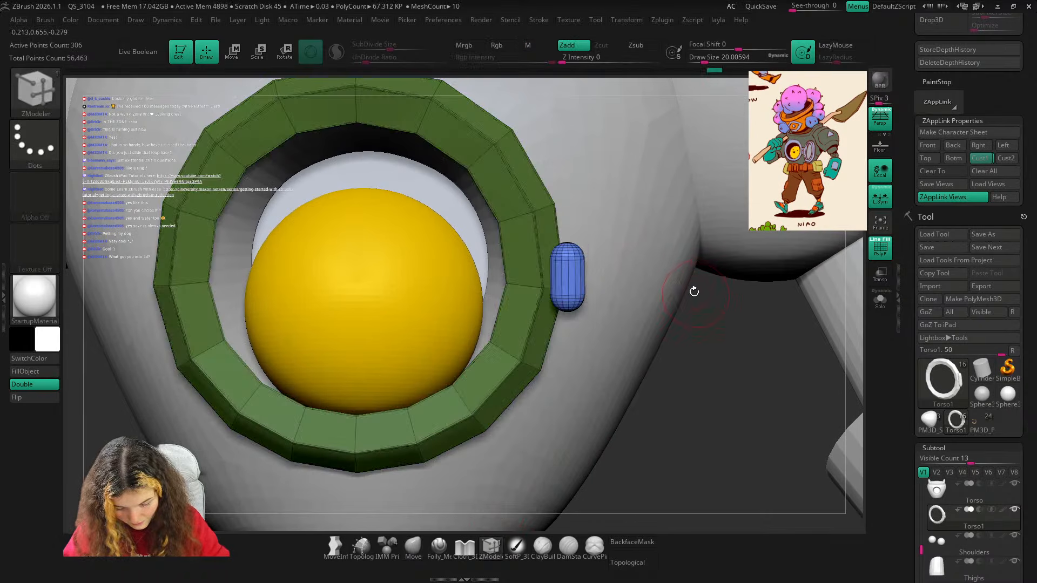
key("ctrl")
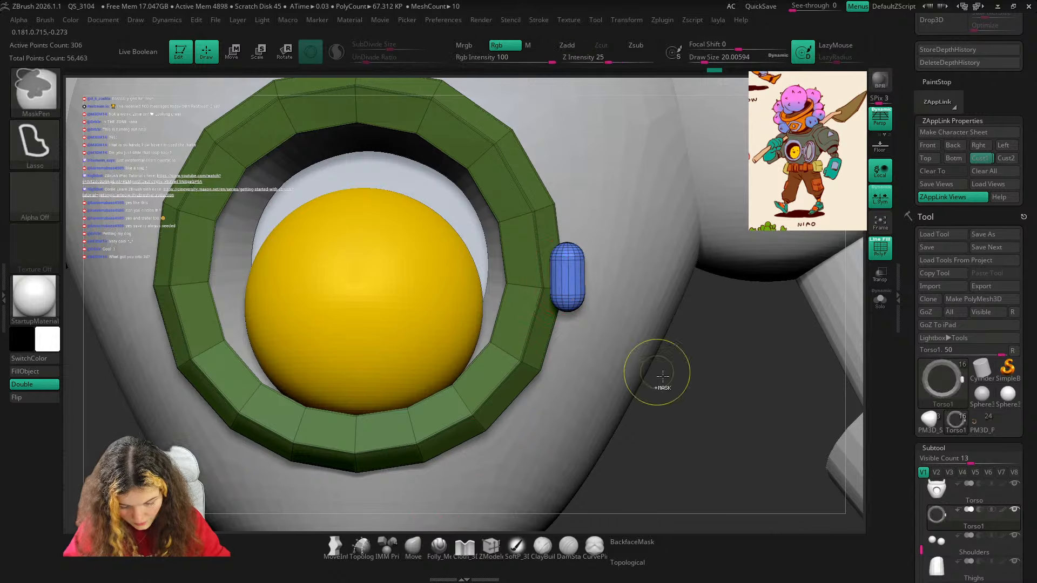
left_click_drag(667, 385, 723, 482, "ctrl")
key("ctrl+z")
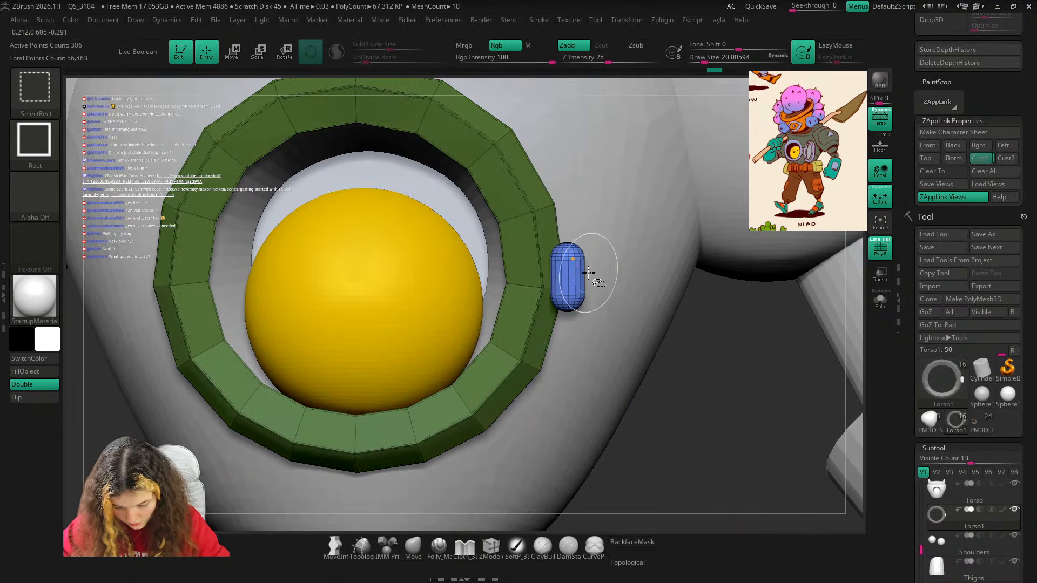
Split the capsule hinge off the ring into its own subtool, then clear the mask and hide the wireframe.
left_click(572, 262, "ctrl+shift")
left_click_drag(827, 378, 808, 434, "ctrl+shift")
key("l")
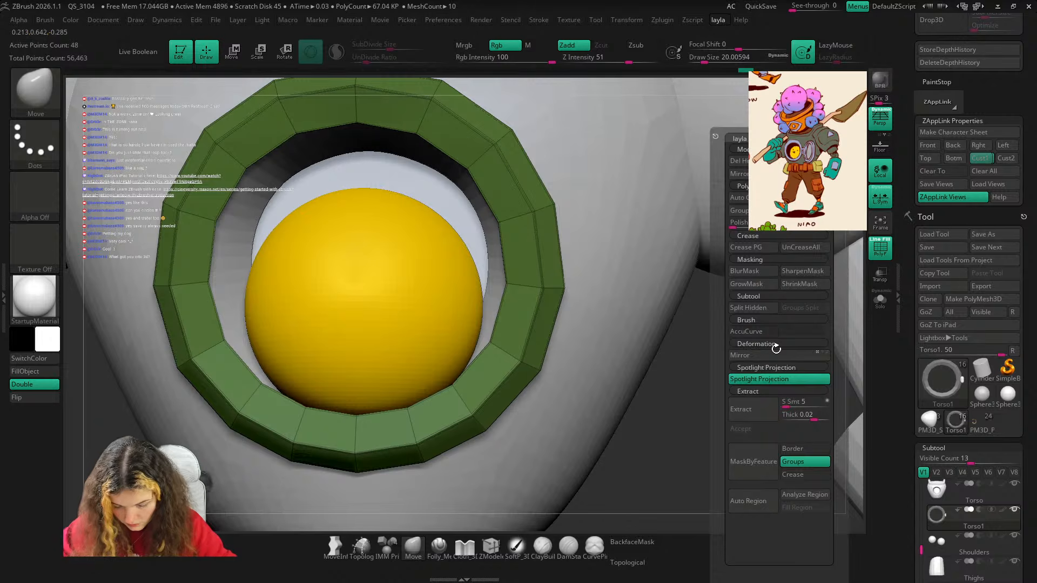
left_click(749, 308)
left_click_drag(613, 356, 707, 426, "ctrl")
key("shift+f")
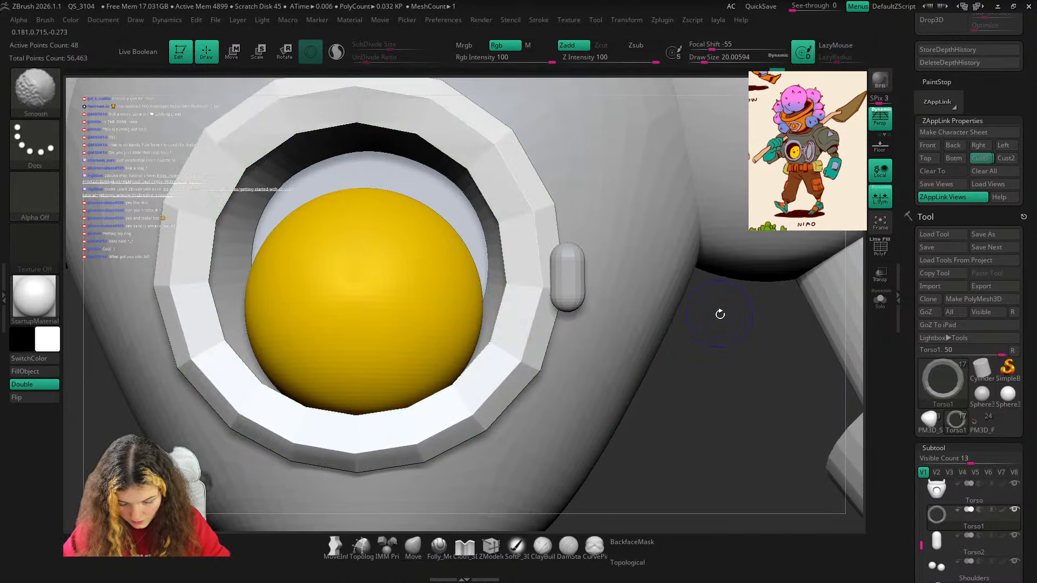
Turn on the ring's smooth preview, then select the capsule subtool and lengthen it vertically in both directions with the Extender deformer.
key("d")
left_click(567, 286, "alt")
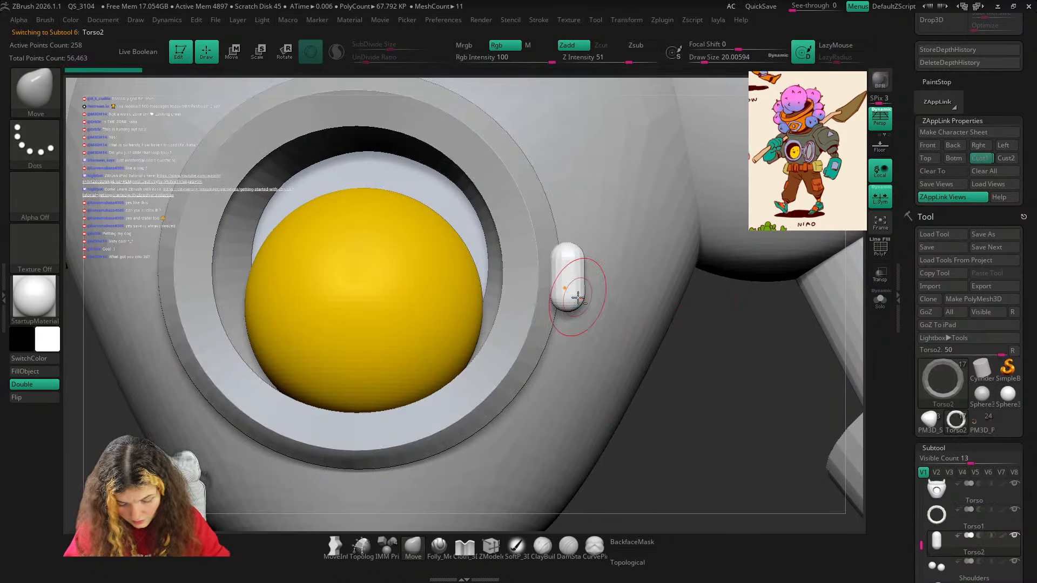
key("w")
left_click(508, 189)
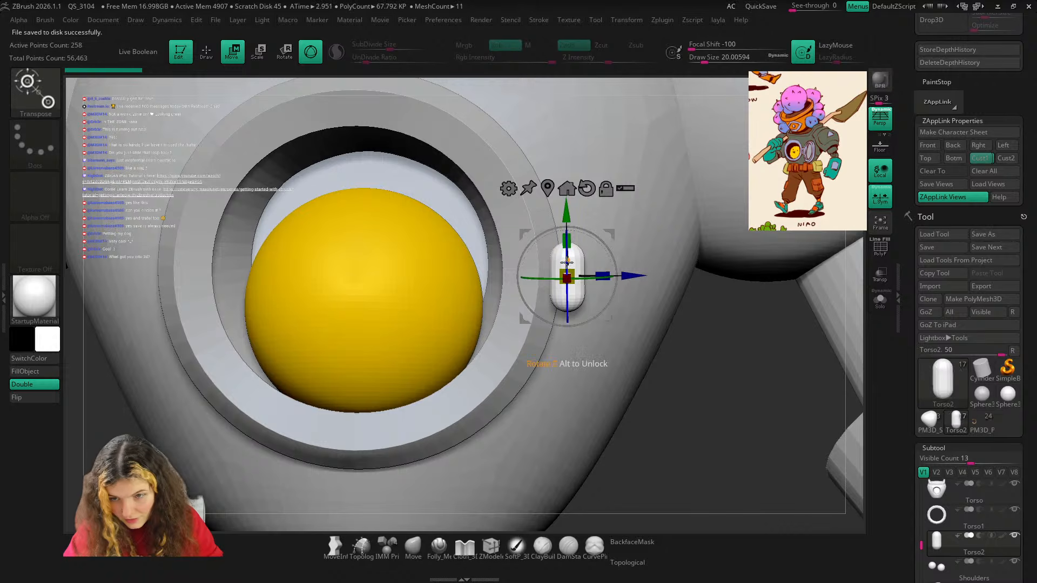
left_click(508, 189)
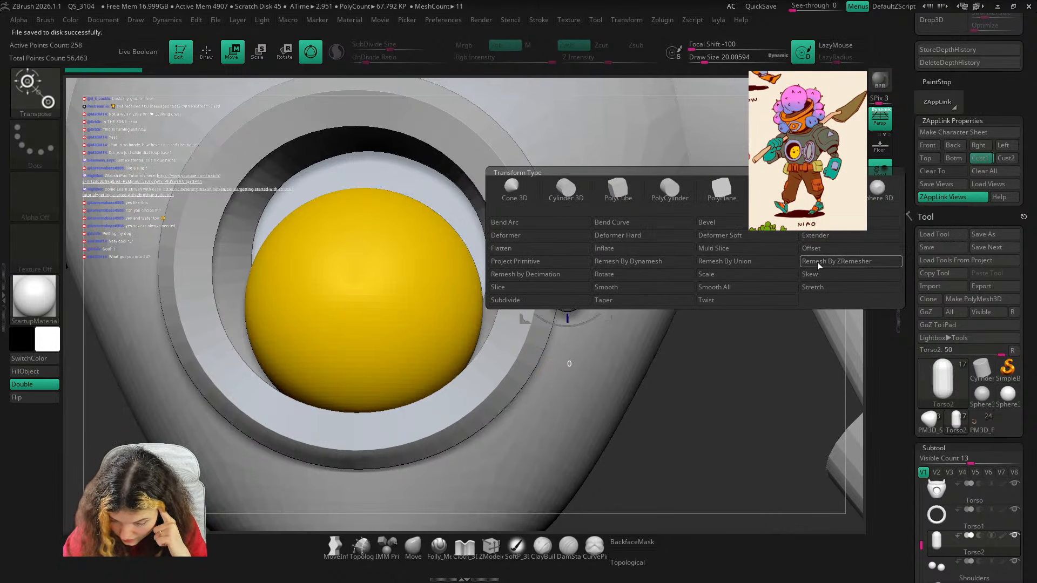
left_click(844, 235)
left_click_drag(569, 237, 572, 212)
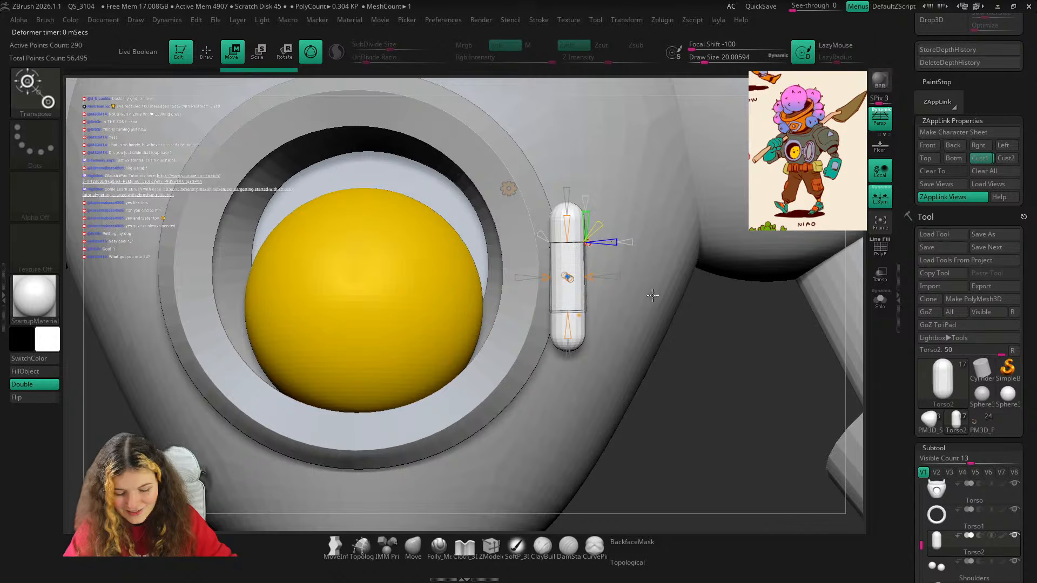
Add horizontal segments along the capsule's extended middle section, accept the deformer and return to draw mode.
right_click_drag(651, 294, 643, 318, "ctrl")
right_click_drag(579, 261, 592, 270, "ctrl")
left_click_drag(565, 204, 565, 194)
key("ctrl+z")
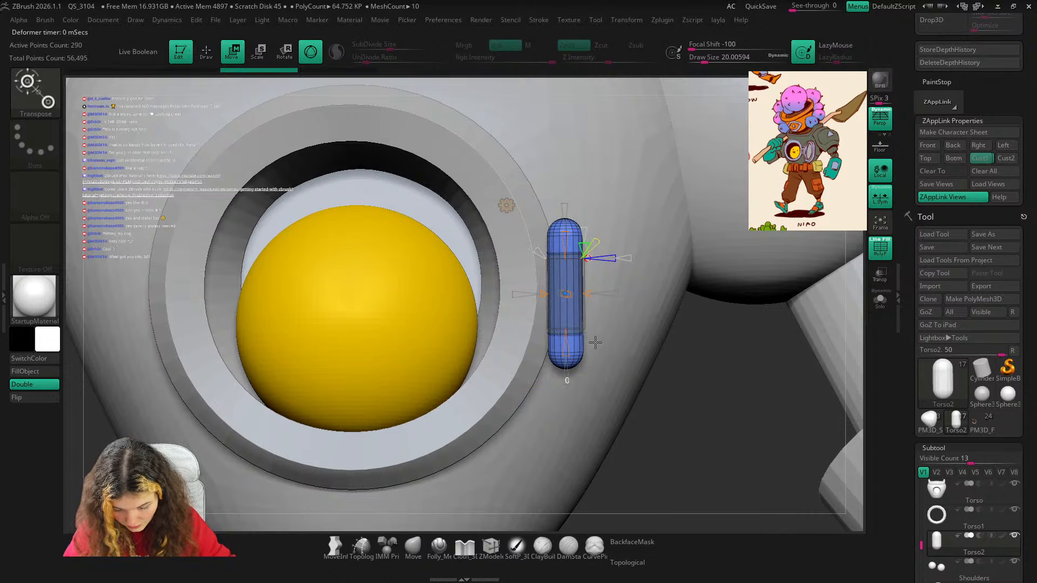
mouse_move(594, 249)
left_mouse_down()
mouse_move(588, 186)
mouse_move(587, 210)
left_mouse_up()
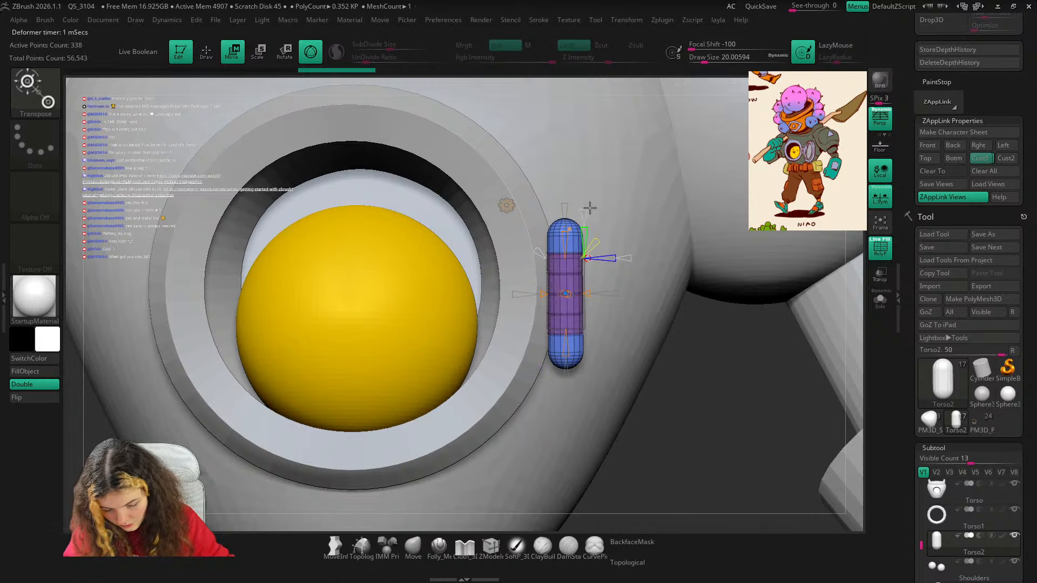
left_click(508, 206)
left_click(702, 204)
key("q")
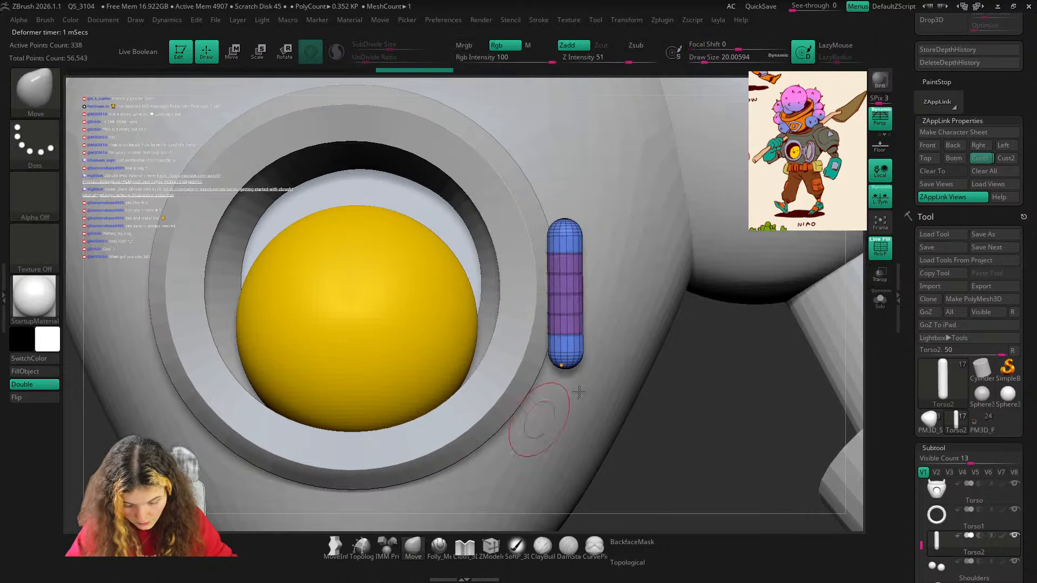
Hide the wireframe and nudge the lengthened capsule hinge slightly in depth from a turned view of the torso.
key("shift+f")
right_click_drag(736, 387, 639, 362, "ctrl")
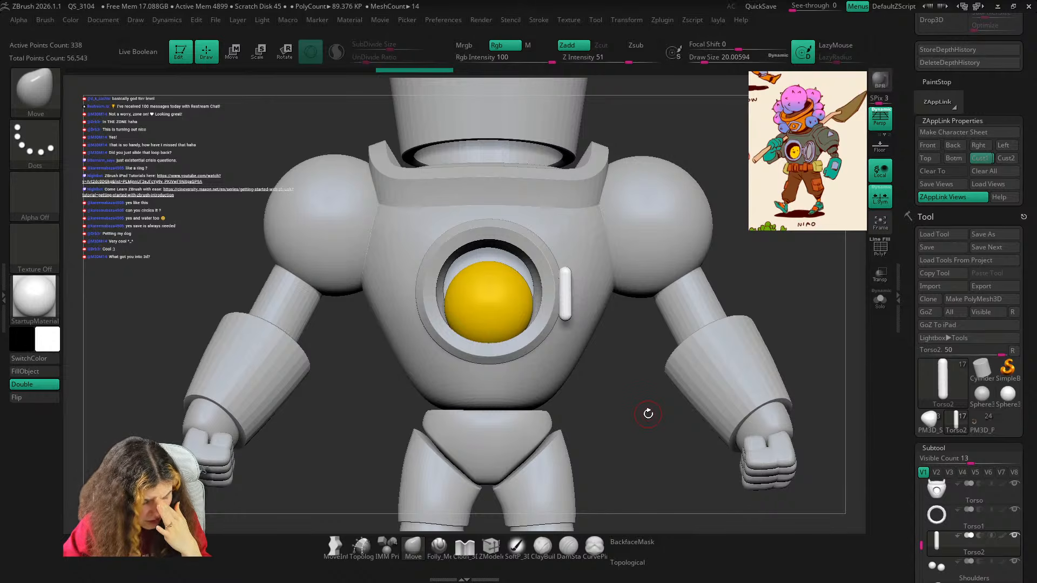
left_click_drag(649, 413, 601, 344)
key("w")
left_click_drag(495, 314, 499, 314)
left_click(414, 545)
left_click_drag(421, 529, 651, 396, "shift")
Compare the lengthened capsule hinge with the reference overlay in the saved custom view, then inspect the hatch from the front.
key("f")
left_click(980, 159)
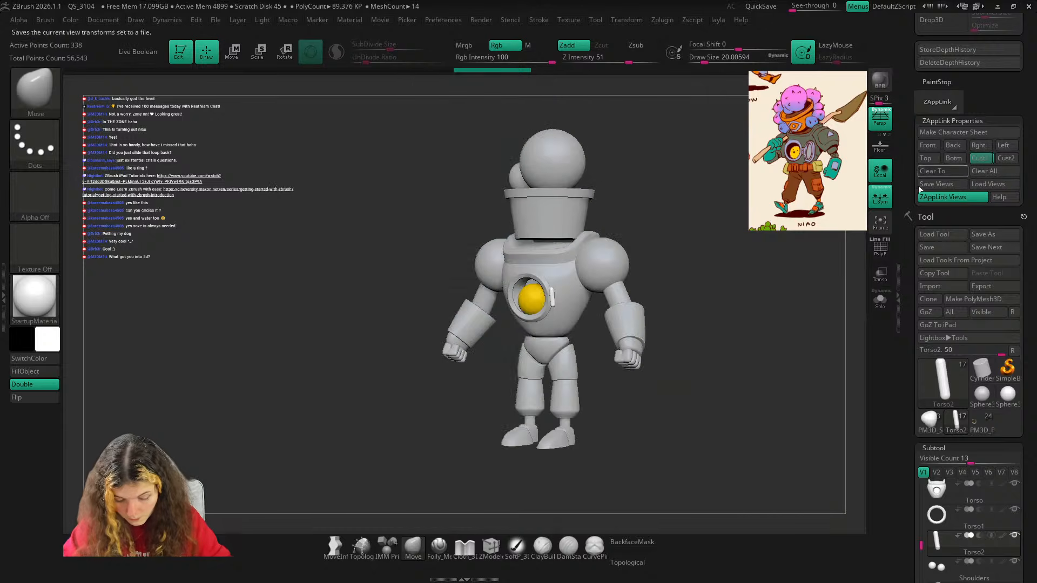
key("shift+z")
key("shift+z")
right_click_drag(745, 292, 637, 380, "ctrl")
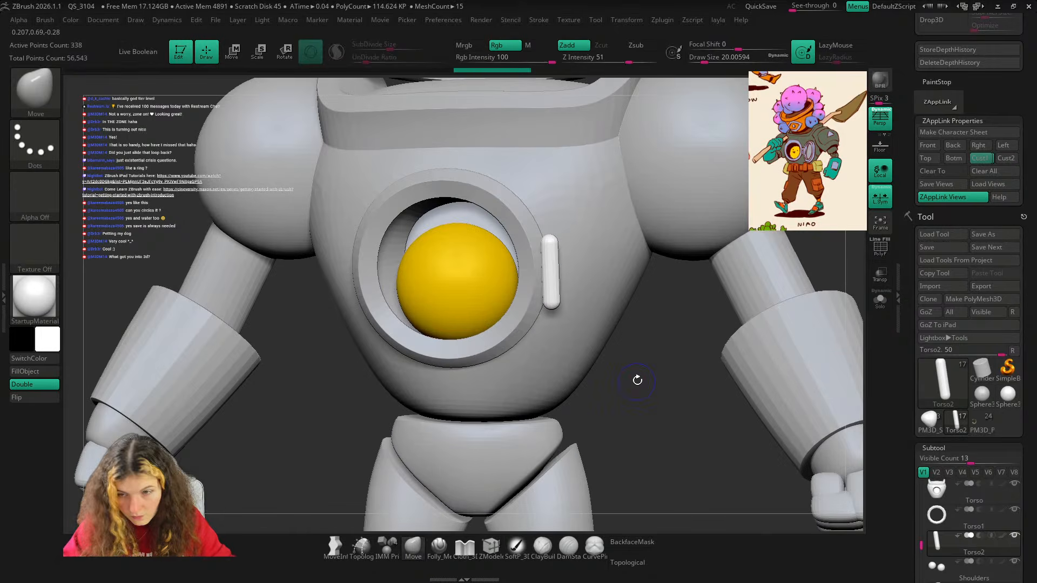
left_click_drag(637, 380, 640, 401, "shift")
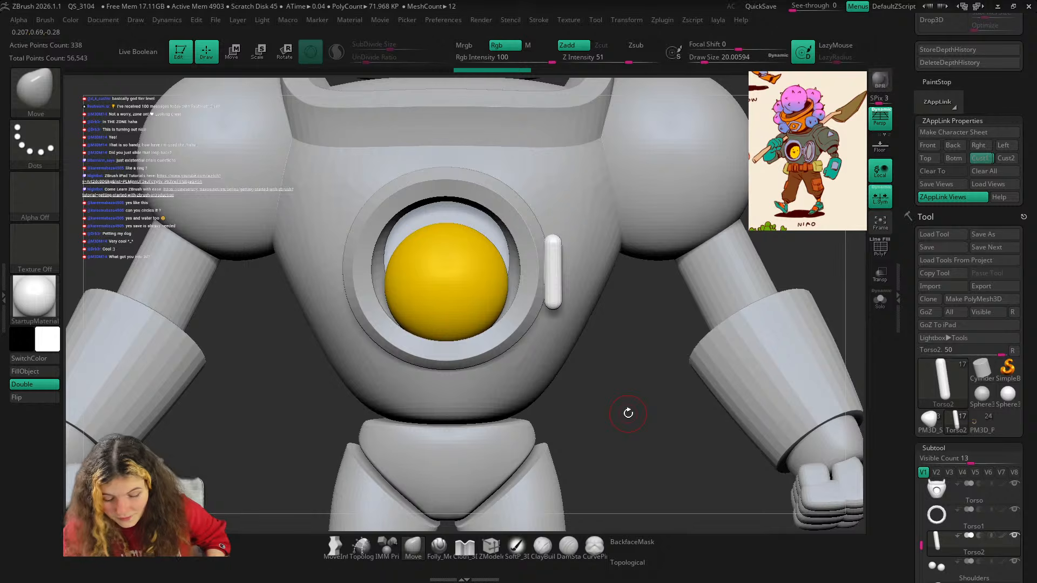
Show the capsule's wireframe, merge it into a single polygroup and remove all its creases.
key("shift+f")
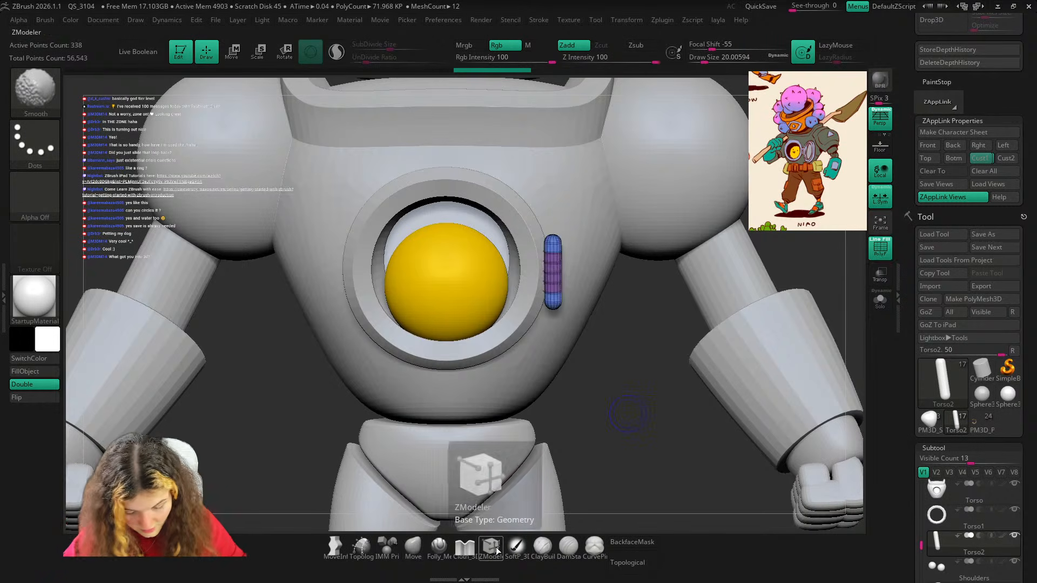
right_click_drag(622, 389, 627, 353, "ctrl")
key("ctrl+w")
key("1")
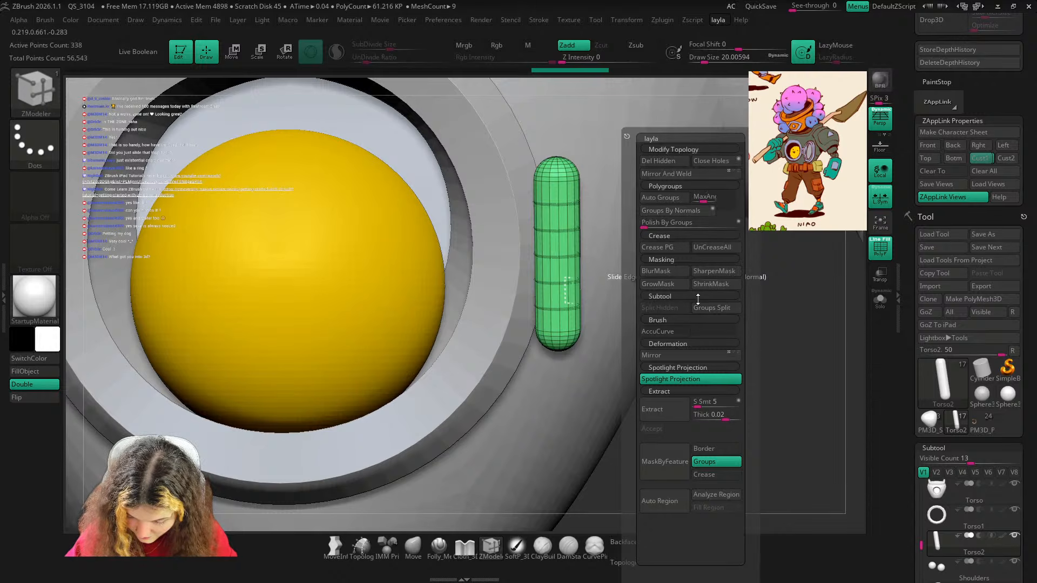
left_click(724, 248)
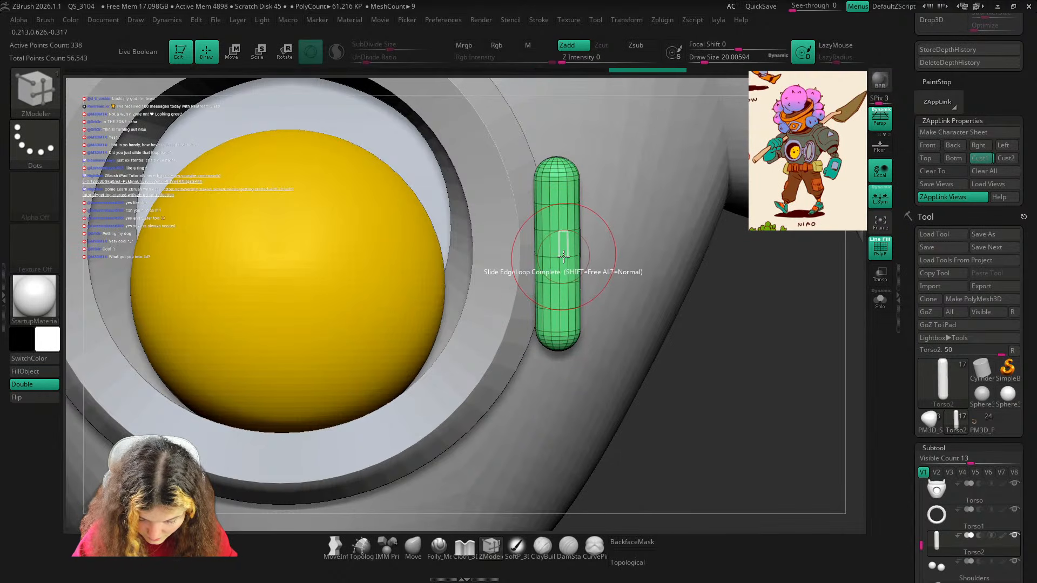
Bevel the horizontal edge loop at the capsule's middle with the ZModeler Bevel action set to EdgeLoop Complete.
right_click_drag(562, 254, 566, 258, "ctrl")
key("space")
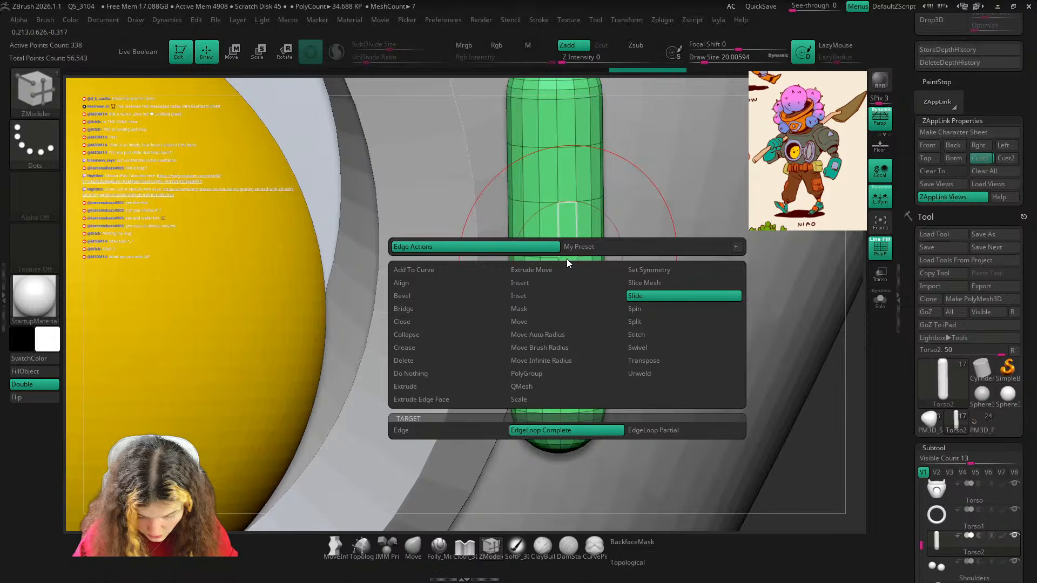
key("space")
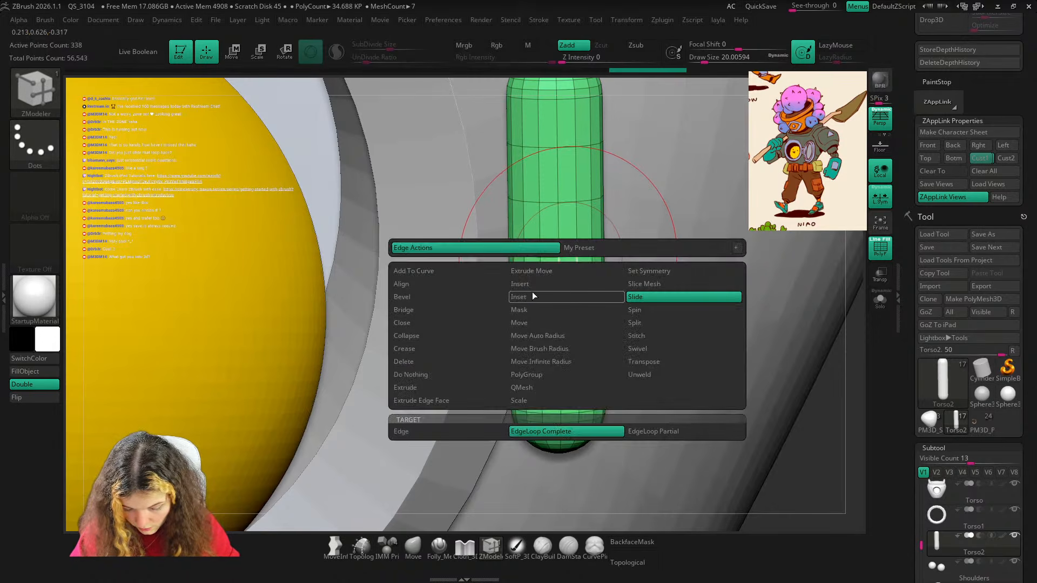
left_click(410, 297)
left_click(647, 431)
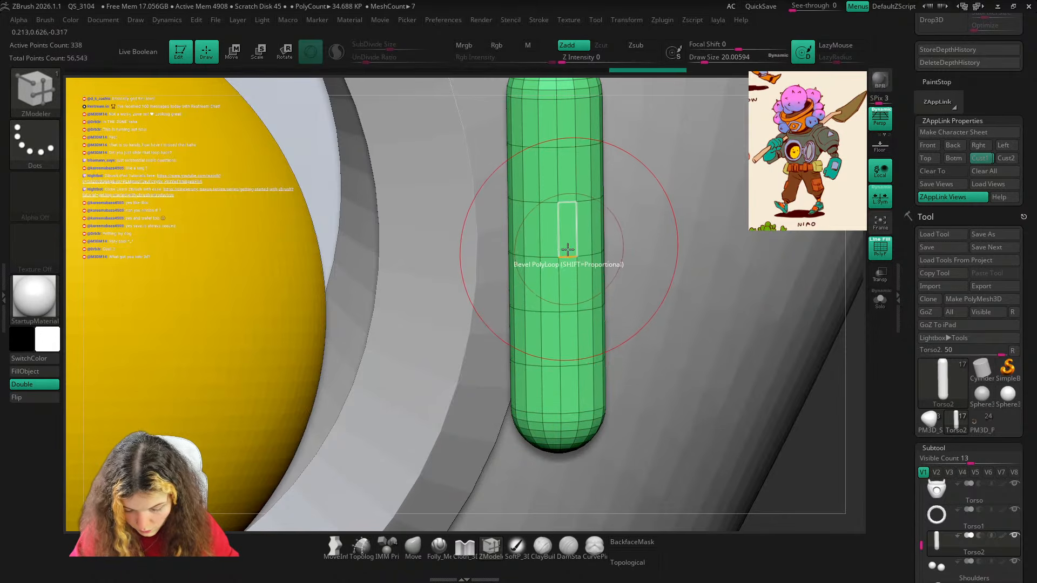
left_click_drag(566, 255, 569, 264)
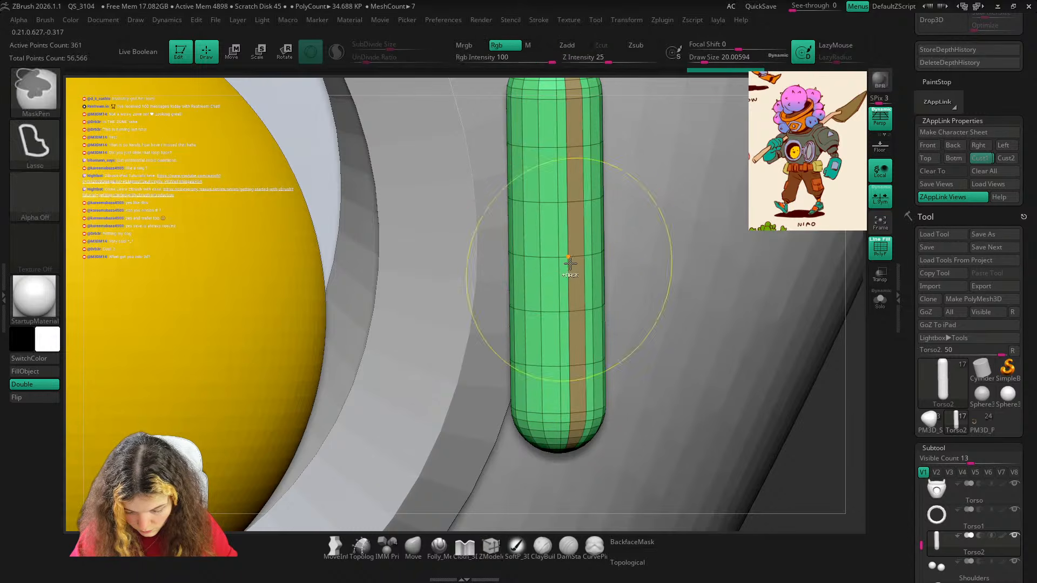
key("ctrl+z")
key("space")
left_click(588, 430)
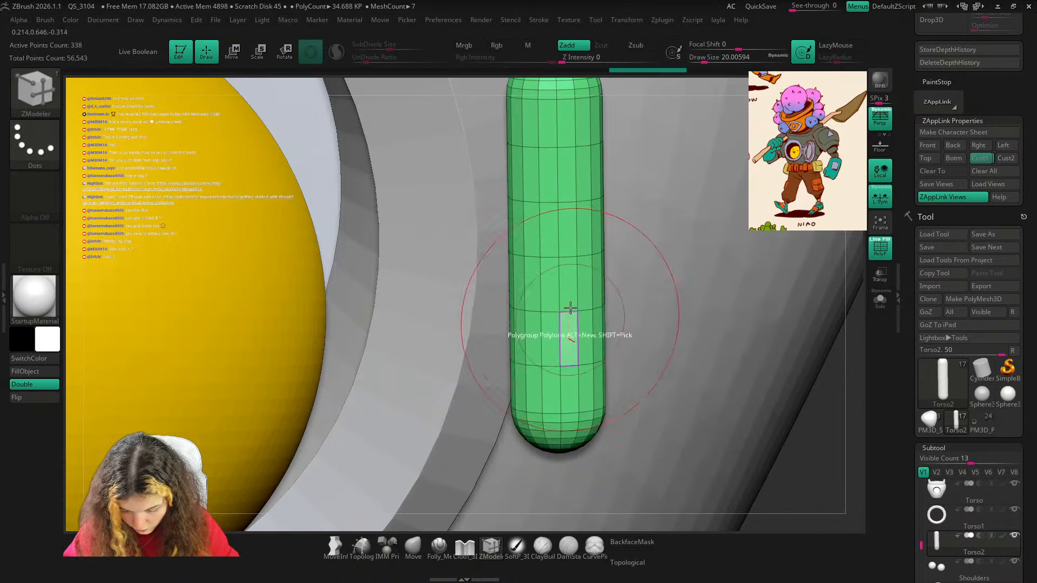
left_click(566, 257)
key("ctrl")
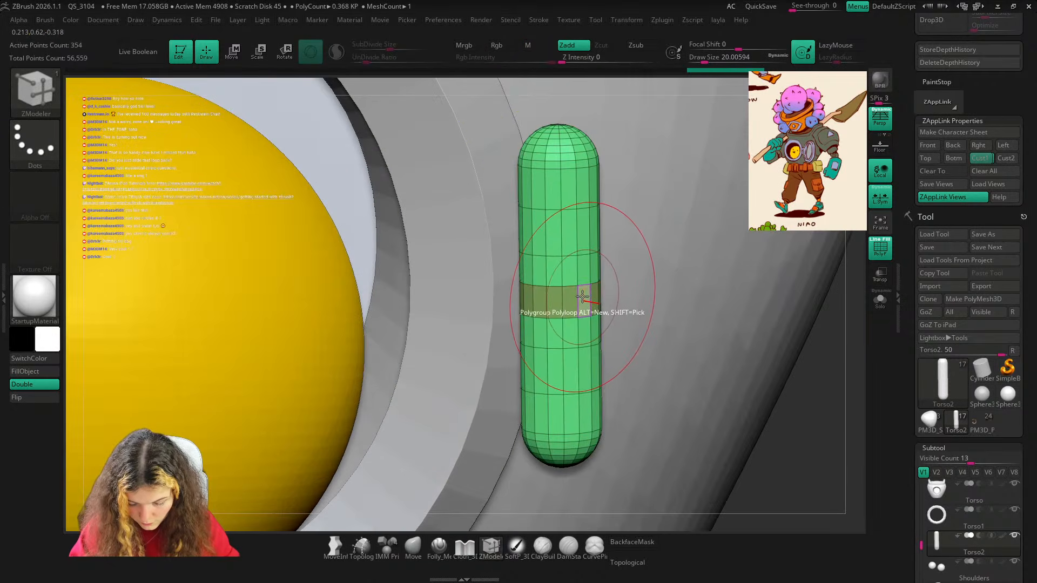
Inset the new polygroup band around the capsule's middle with ZModeler to add thin border loops on both edges.
key("space")
left_click(562, 205)
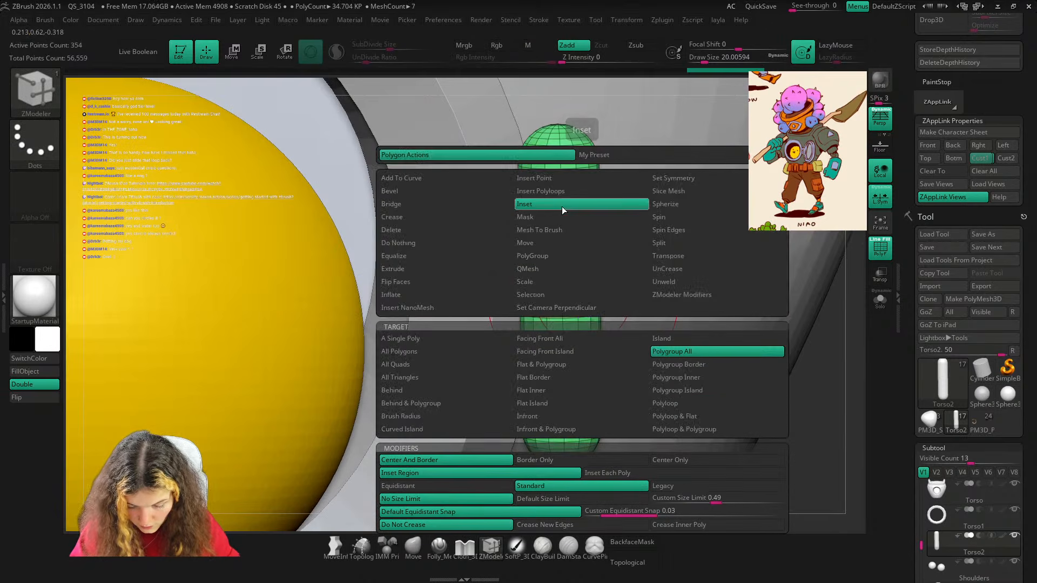
left_click(690, 404)
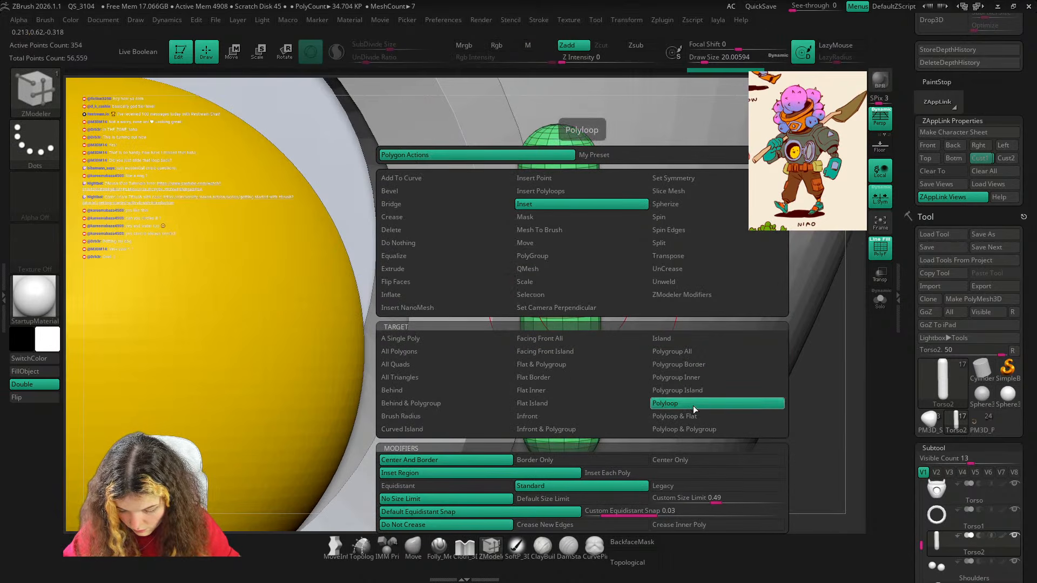
left_click(570, 299)
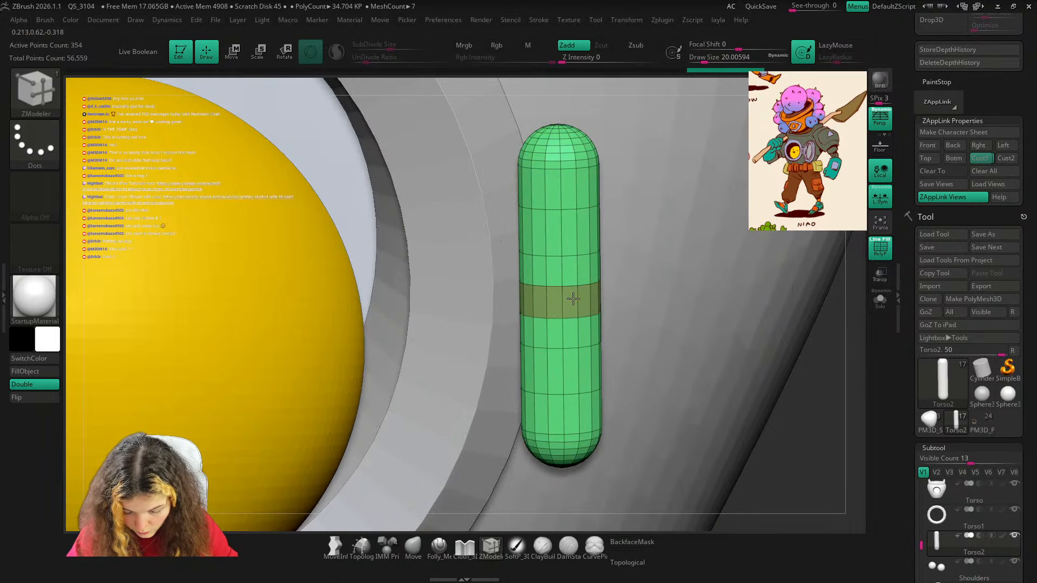
right_click_drag(571, 298, 602, 346, "ctrl")
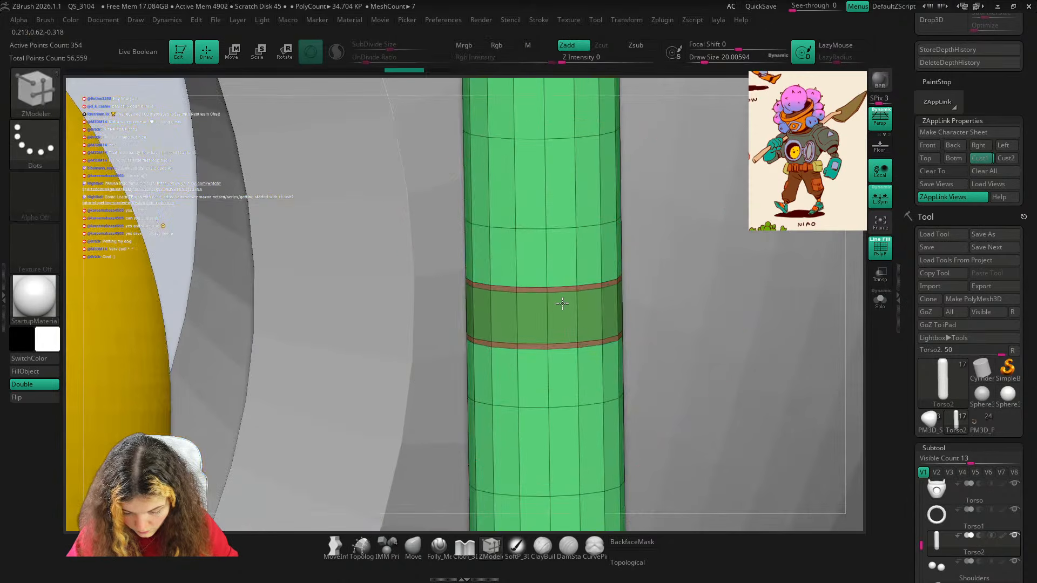
Extrude the capsule's middle band inward with the Polygroup All target to form a recessed groove.
key("space")
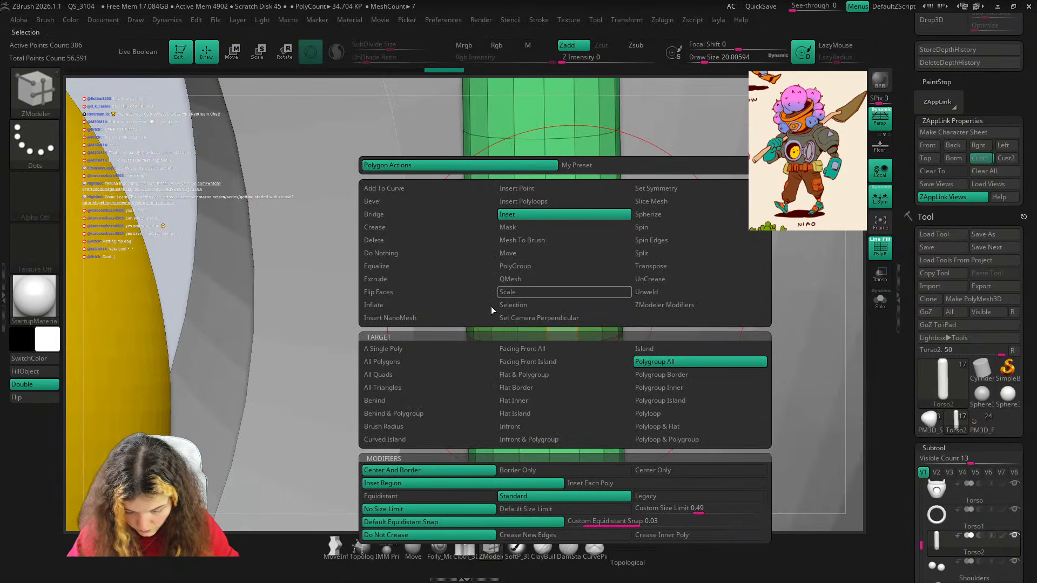
left_click(413, 279)
left_click(706, 362)
left_click_drag(590, 288, 593, 306)
right_click_drag(594, 307, 493, 127, "ctrl")
key("s")
key("d")
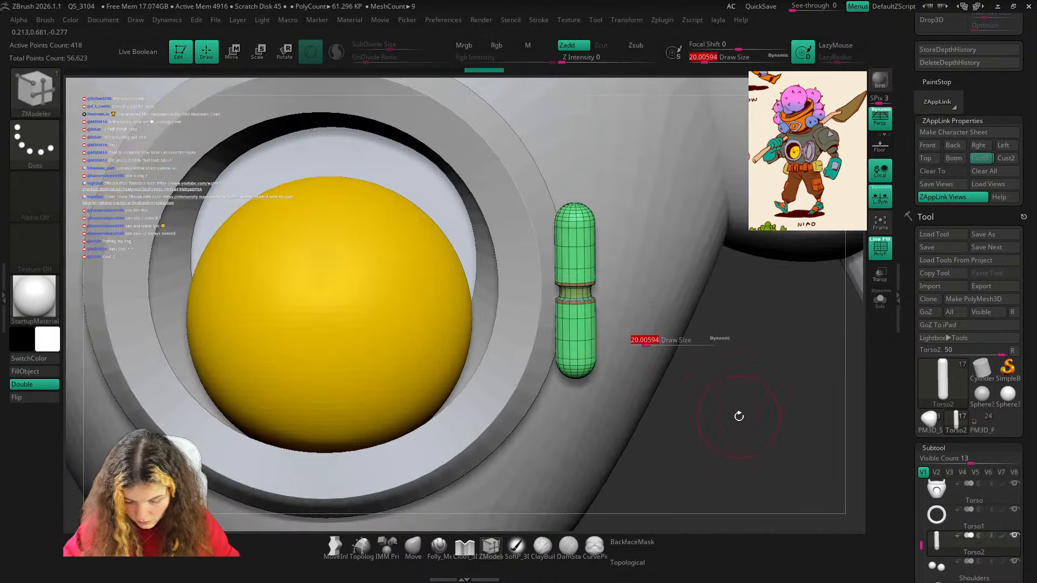
Crease the grooved capsule along its polygroup borders and hide the wireframe.
key("shift+f")
key("shift+f")
key("Tab")
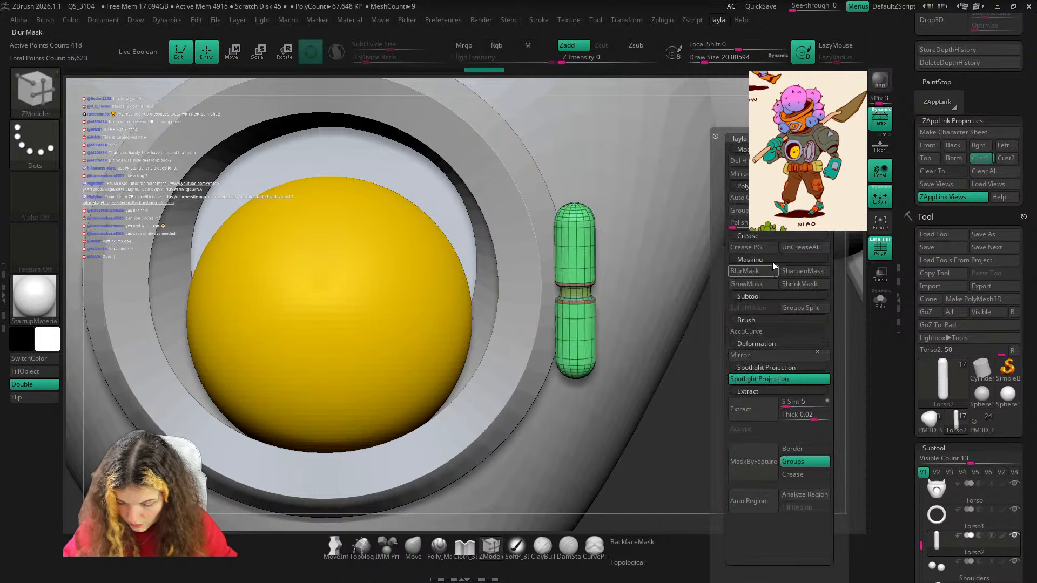
left_click(754, 248)
key("shift+f")
Compare the grooved capsule hinge with the reference overlay in the saved custom view.
right_click_drag(711, 340, 670, 271, "ctrl")
right_click_drag(673, 400, 605, 351, "ctrl")
left_click(980, 159)
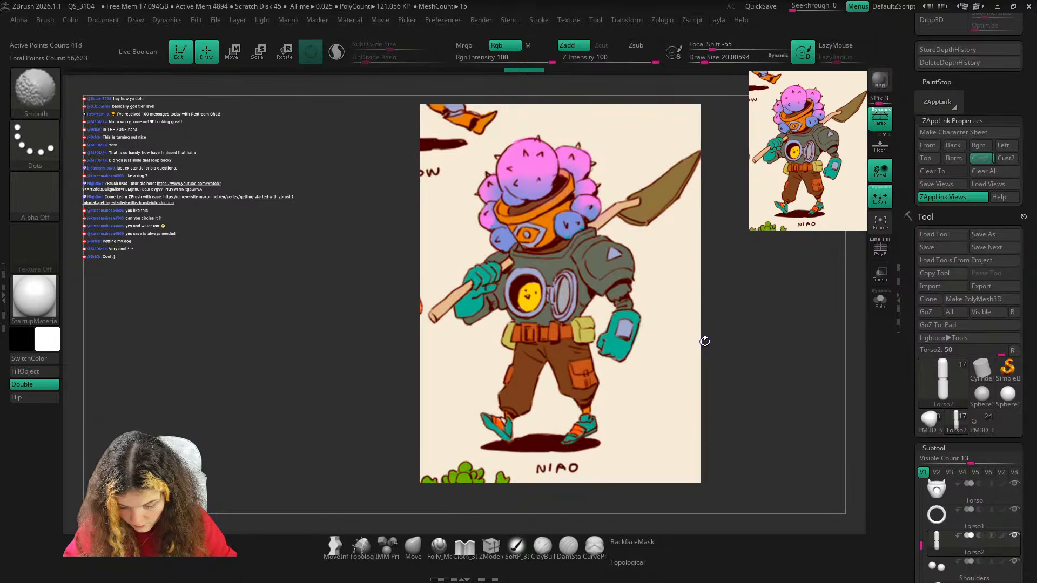
Shorten the grooved capsule hinge slightly along its length beside the chest ring.
right_click_drag(715, 310, 667, 315)
right_click_drag(666, 315, 580, 427, "ctrl")
key("w")
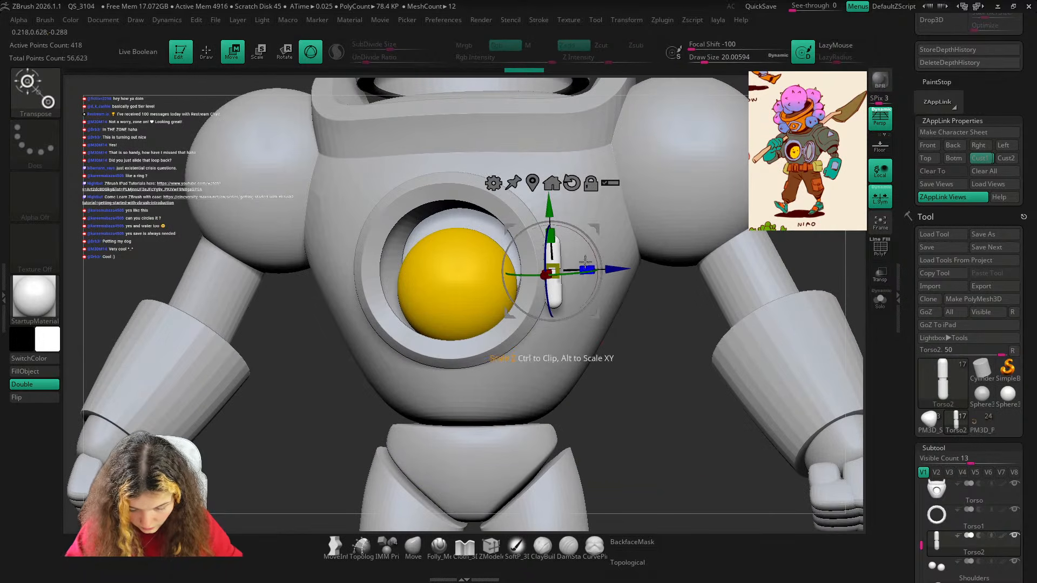
left_click_drag(556, 241, 556, 250)
key("q")
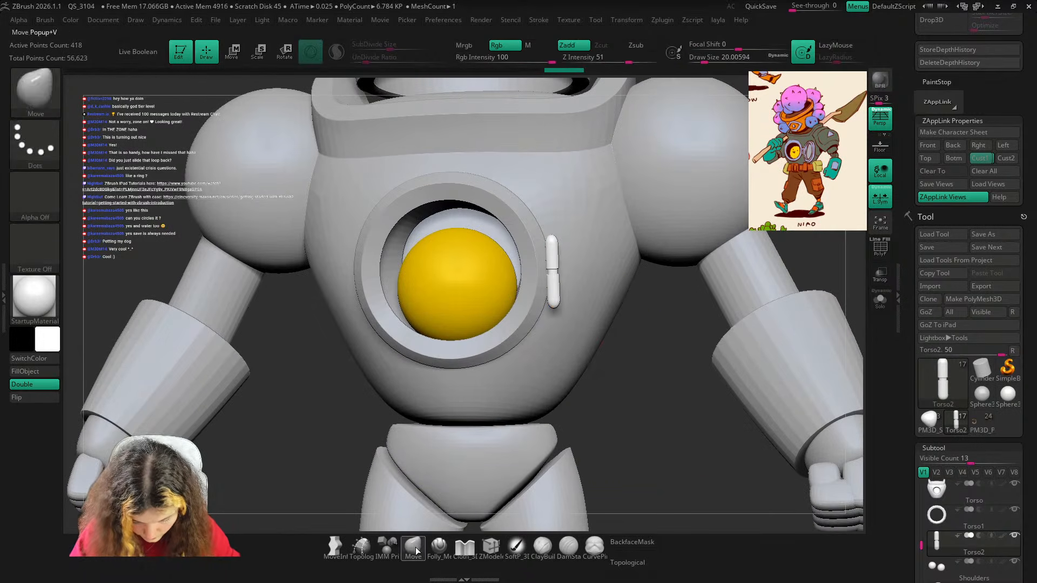
right_click_drag(624, 368, 586, 276, "ctrl")
right_click_drag(310, 330, 267, 346)
Preview the whole character in the NPRShade material and switch back to StartupMaterial.
left_click(40, 304)
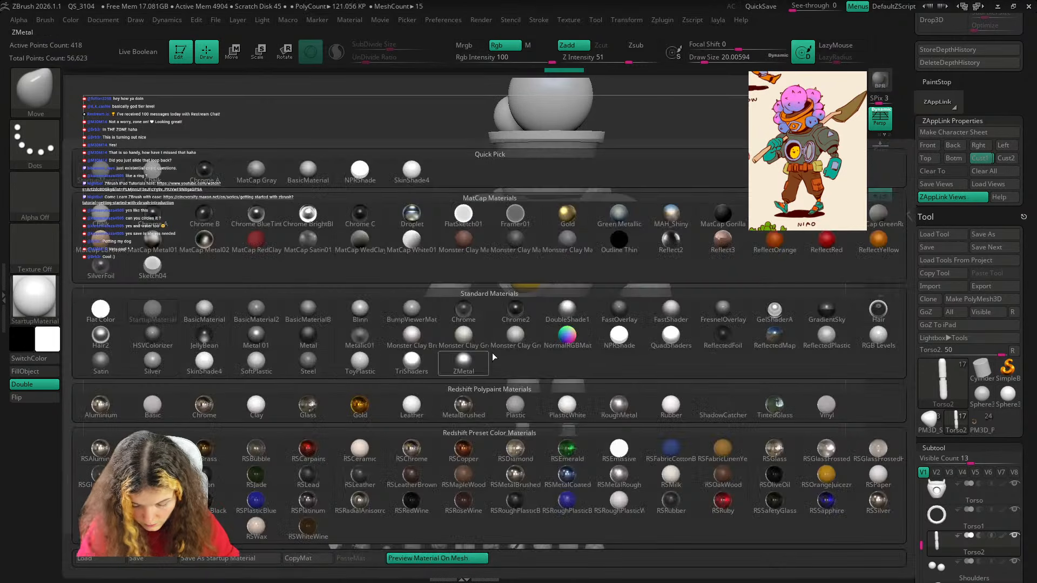
left_click(638, 336)
right_click_drag(673, 334, 699, 292)
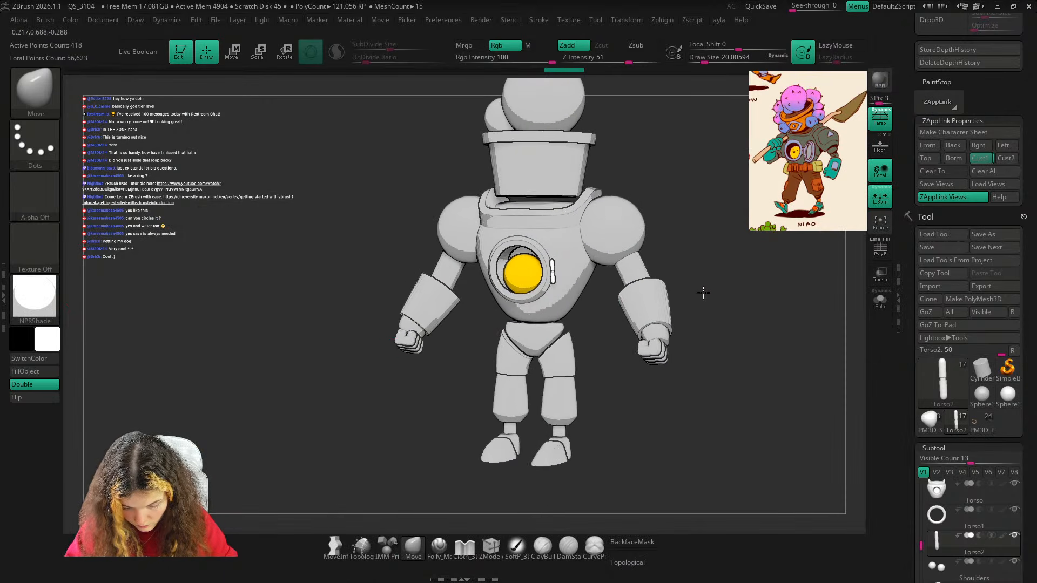
left_click(34, 297)
left_click(159, 314)
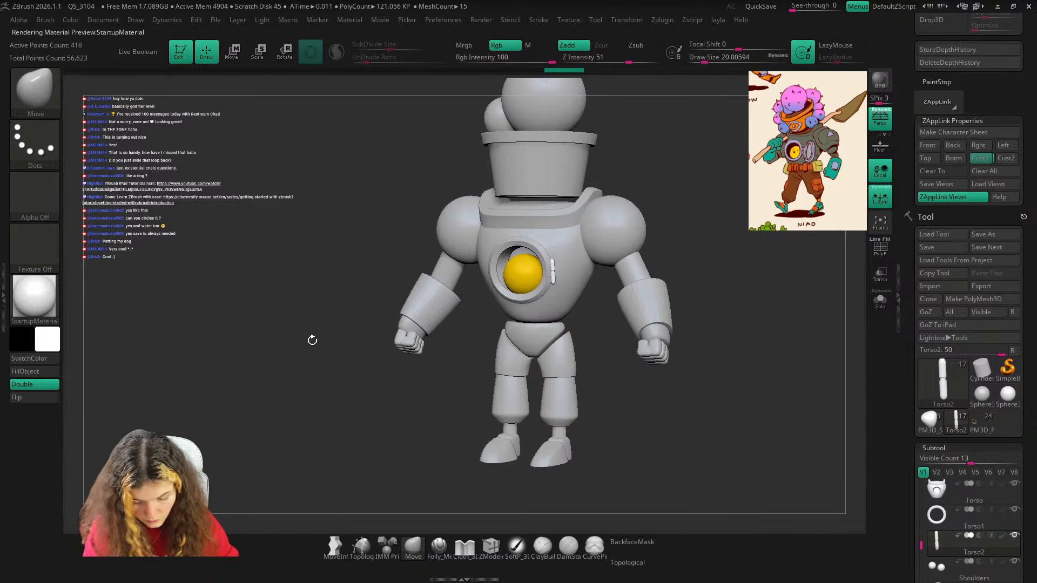
Scale the capsule hinge down a little more along its vertical axis, checking it with the wireframe shown.
right_click_drag(683, 256, 798, 255)
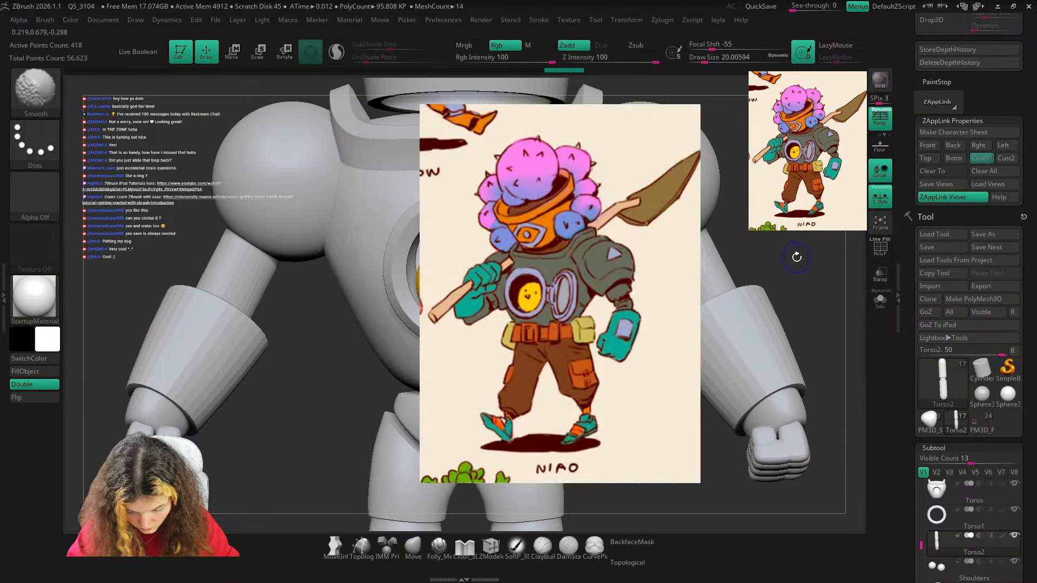
right_click_drag(571, 270, 664, 324, "ctrl")
key("shift+f")
key("w")
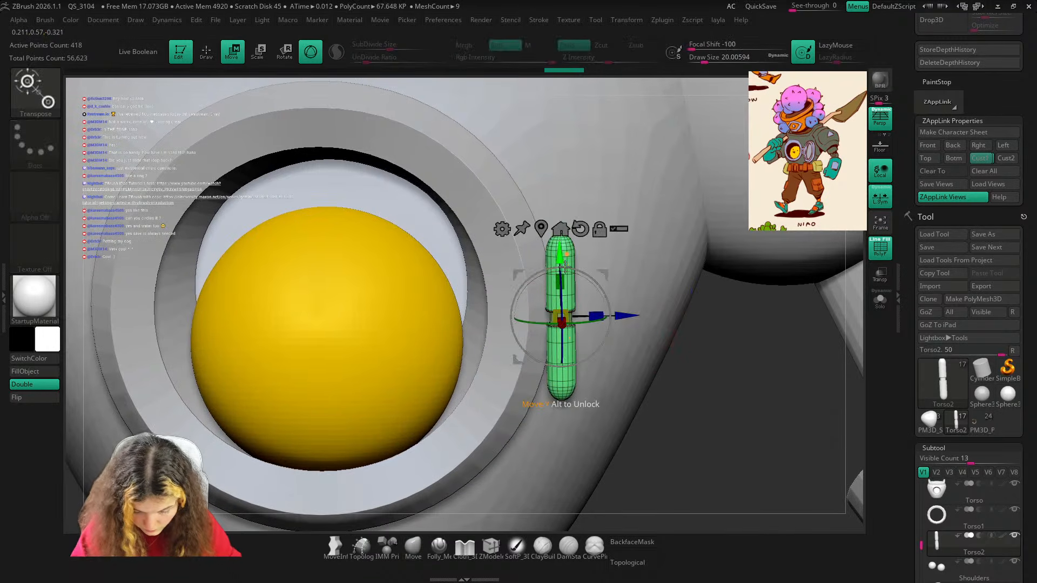
left_click_drag(565, 266, 565, 285)
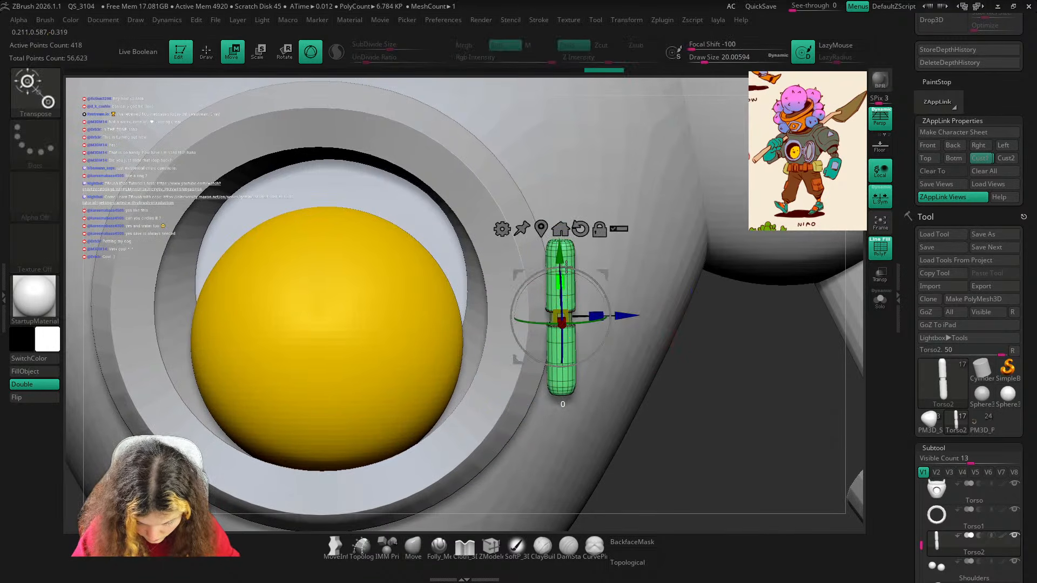
key("q")
key("shift+f")
right_click_drag(616, 398, 620, 190, "ctrl")
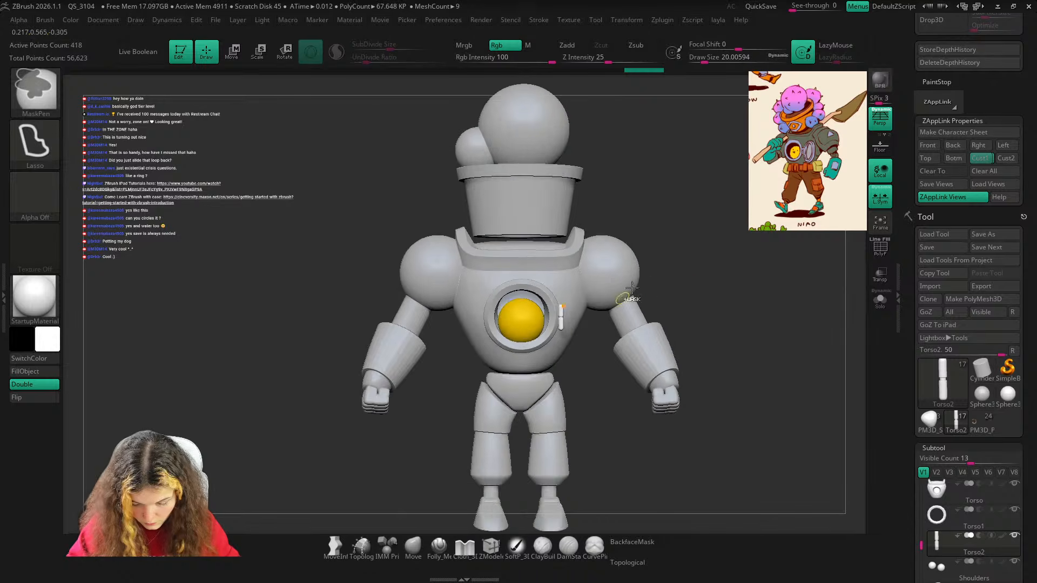
Compare the character's chest hatch and hinge with the reference overlay in the saved Cust1 view.
right_click_drag(632, 288, 684, 272)
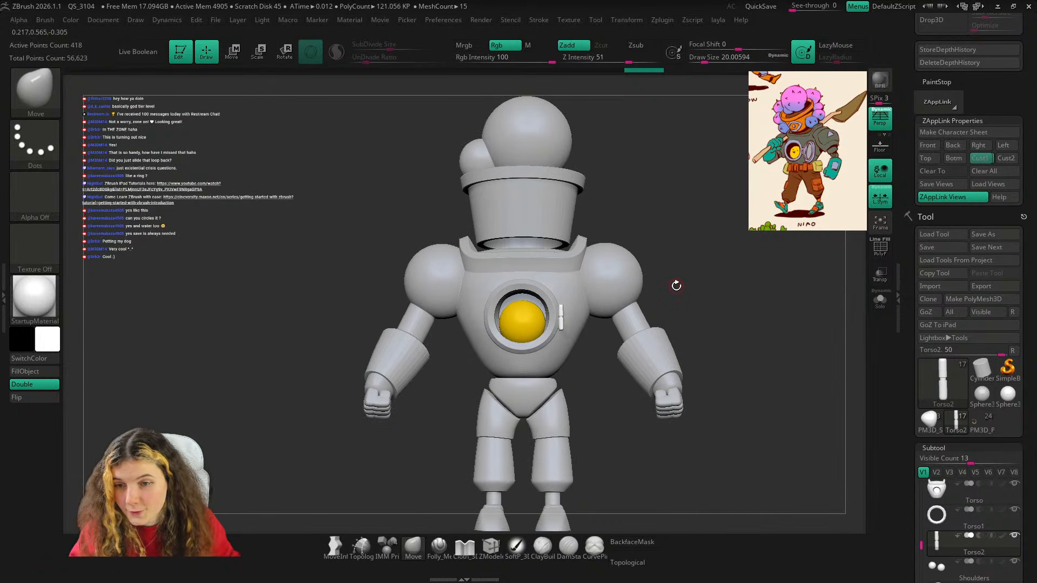
right_click_drag(742, 281, 724, 285)
right_click_drag(639, 227, 531, 512, "ctrl")
right_click_drag(510, 443, 607, 433)
mouse_move(678, 441)
right_mouse_down()
mouse_move(666, 452)
mouse_move(666, 331)
mouse_move(725, 345)
mouse_move(706, 324)
mouse_move(708, 336)
mouse_move(714, 325)
mouse_move(703, 333)
right_mouse_up()
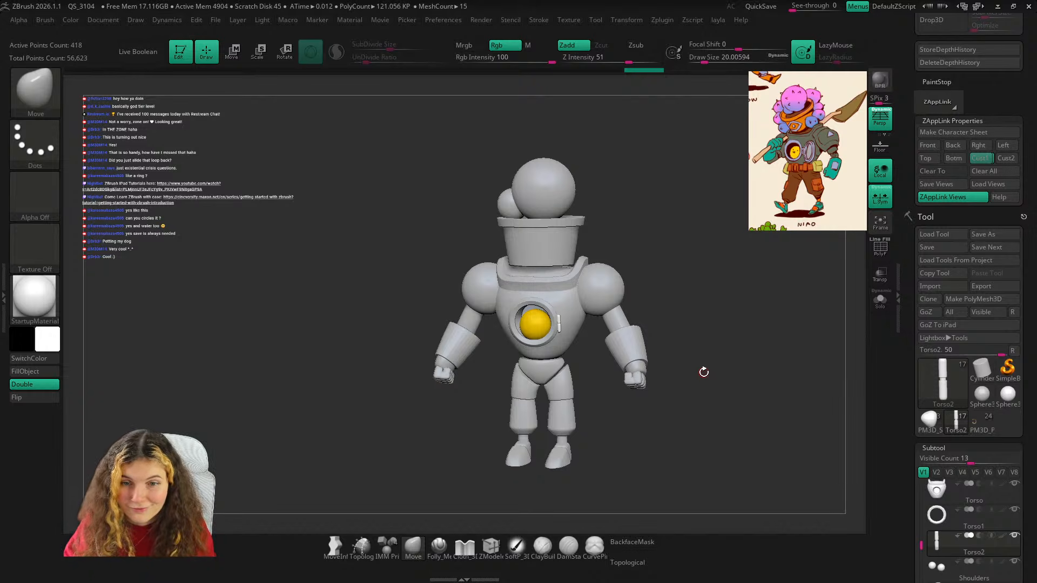
left_click(985, 162)
key("shift+z")
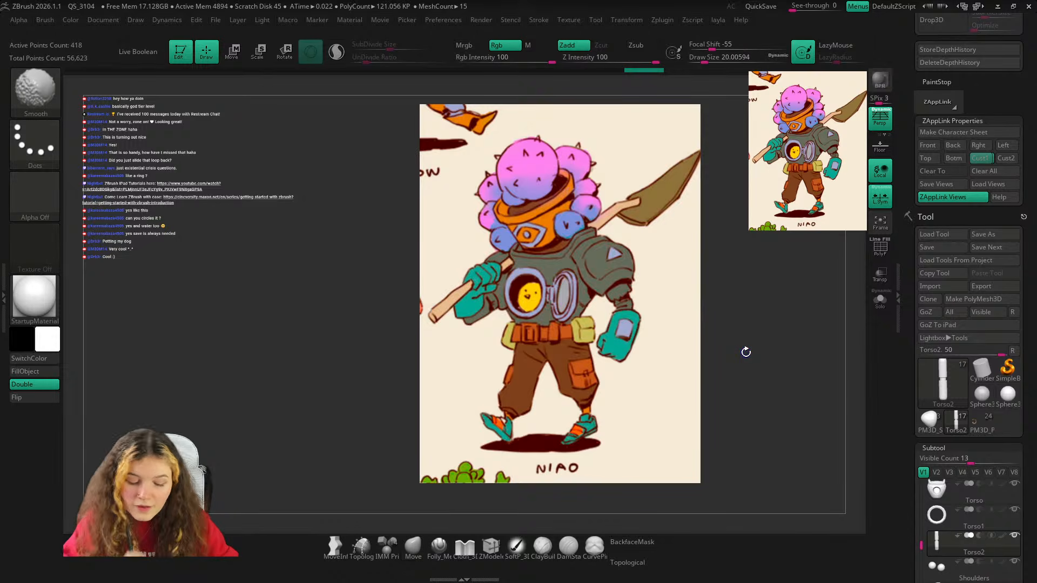
key("shift+z")
key("shift+z")
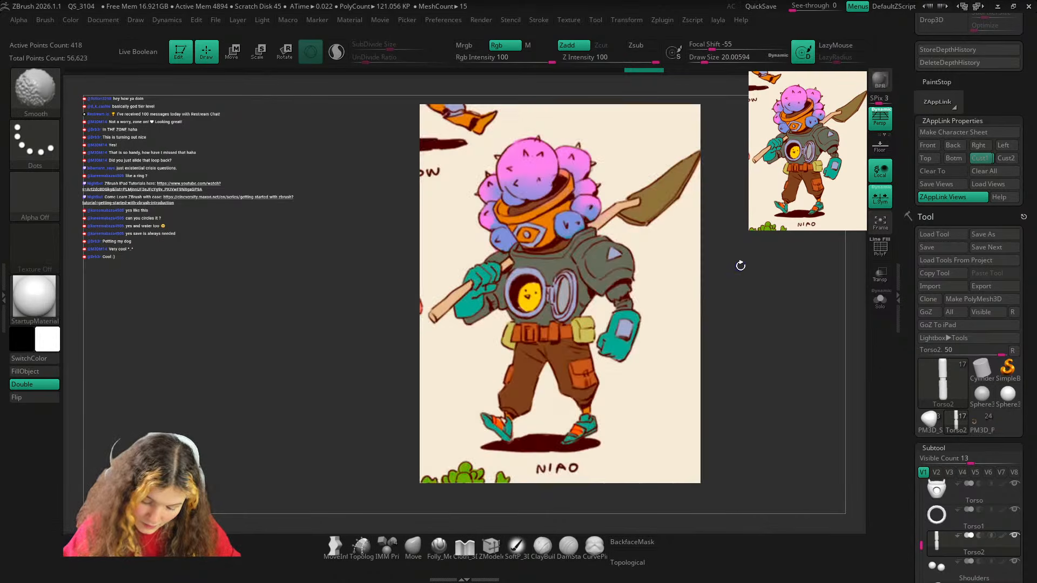
key("shift+z")
key("shift+z")
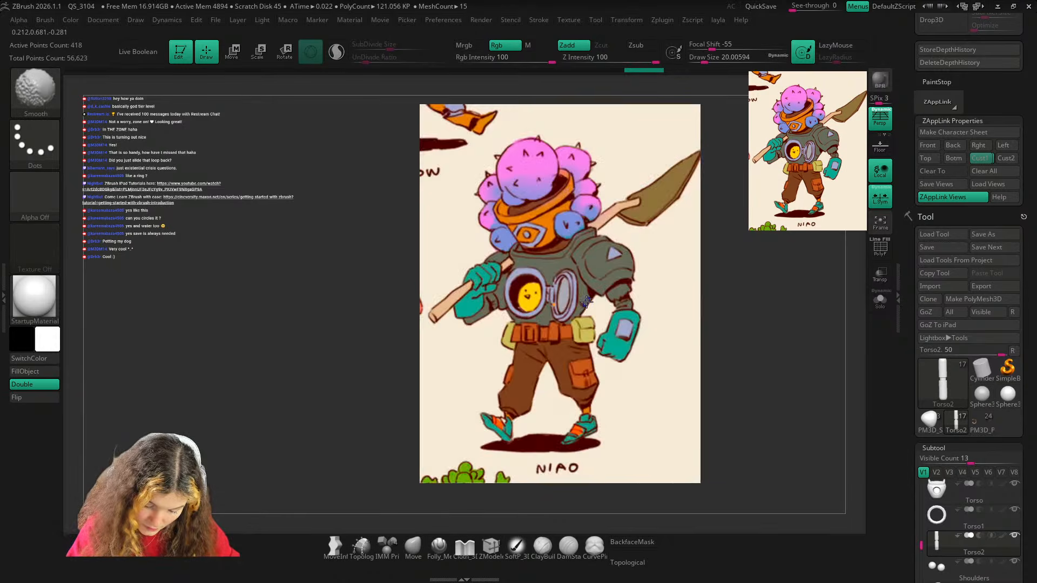
key("shift+z")
Scale the capsule hinge vertically to make it shorter relative to the chest ring.
key("w")
right_click_drag(586, 303, 652, 365, "ctrl")
left_click_drag(551, 291, 553, 300)
key("q")
Nudge the capsule hinge slightly forward from the torso in side view and check its placement from the front.
left_click_drag(711, 433, 745, 435)
right_click_drag(699, 422, 535, 445, "ctrl")
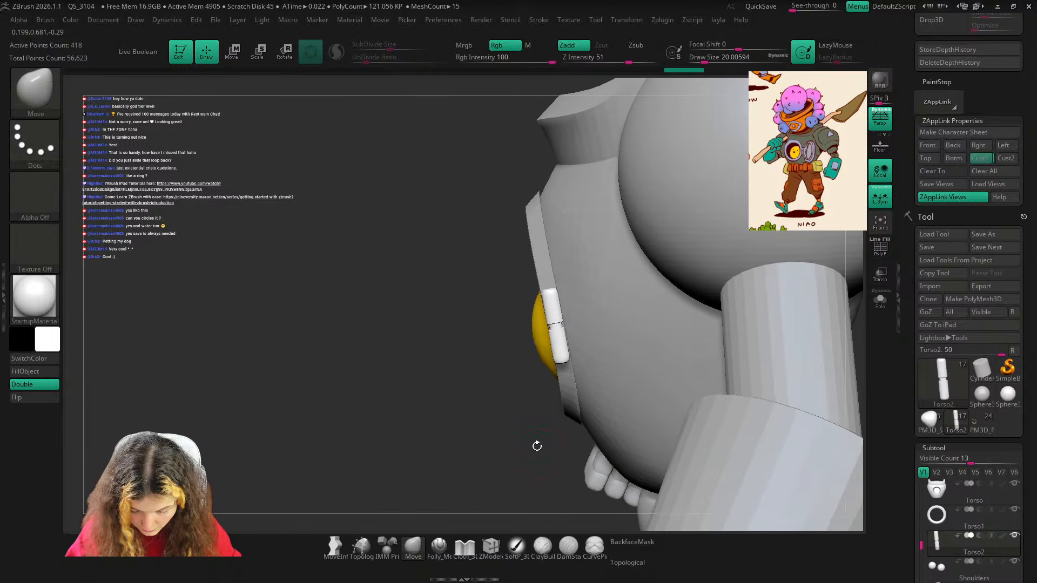
key("w")
left_click_drag(496, 339, 492, 338)
left_click(413, 548)
right_click_drag(459, 327, 457, 381, "ctrl")
mouse_move(456, 381)
right_mouse_down()
mouse_move(615, 426)
mouse_move(614, 374)
right_mouse_up()
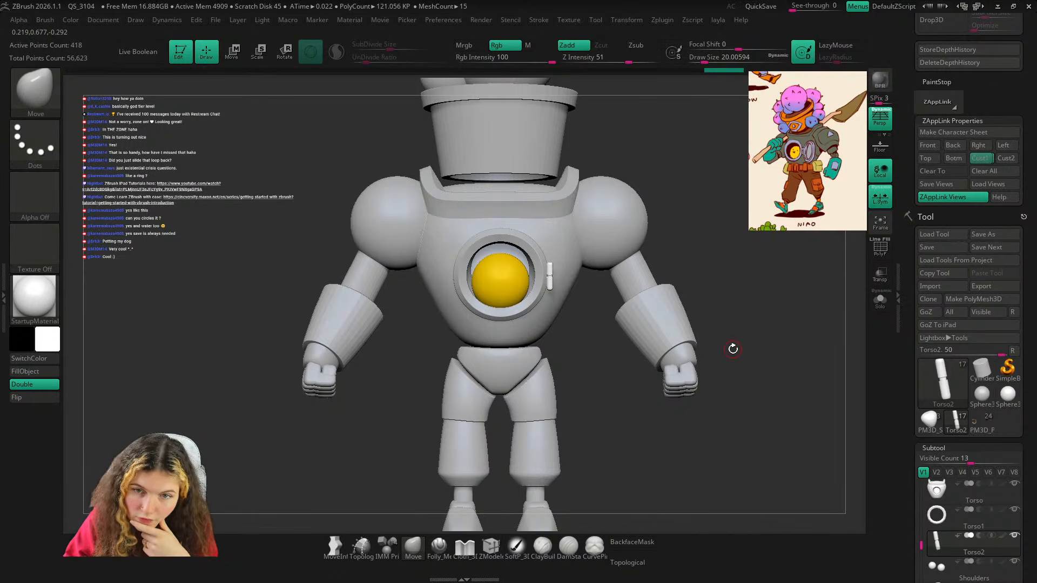
right_click_drag(732, 346, 709, 317)
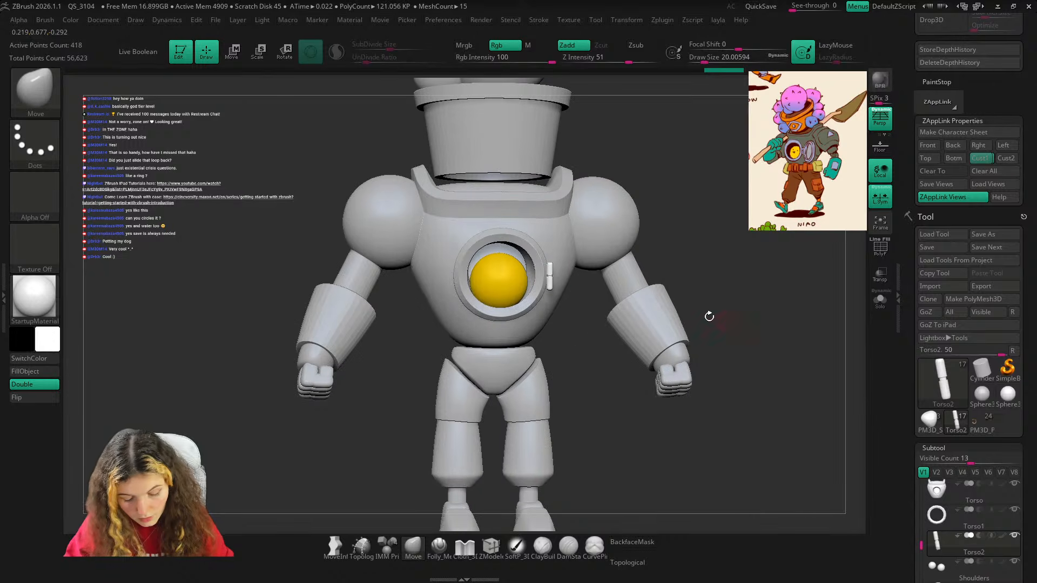
Duplicate the ring subtool around the chest opening and make the copy active.
left_click(542, 281, "alt")
mouse_move(704, 223)
left_mouse_down()
mouse_move(695, 232)
mouse_move(714, 234)
left_mouse_up()
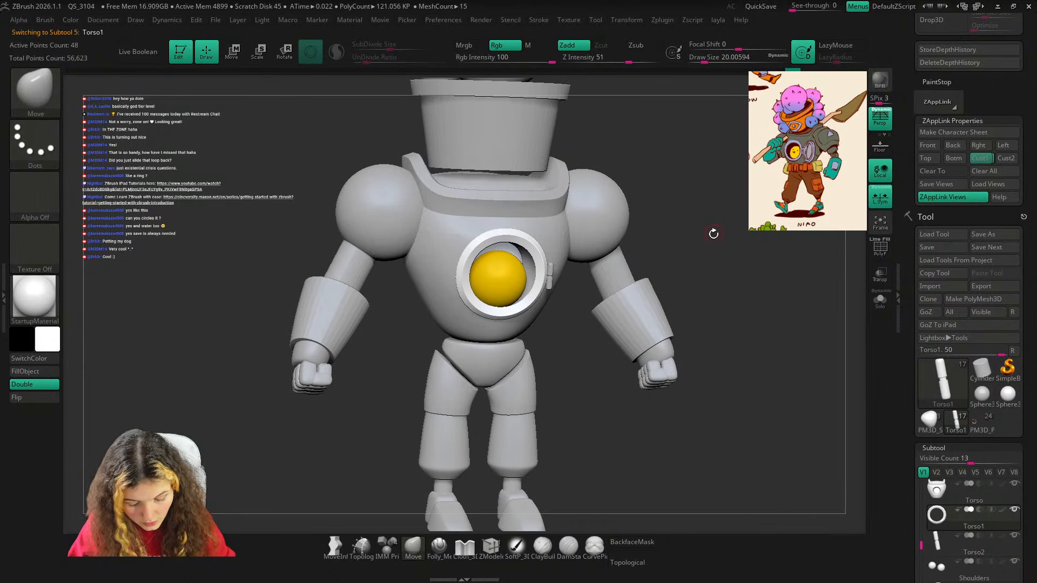
key("ctrl+shift+d")
key("Down")
Rename the duplicated ring subtool as Door.
left_click_drag(1030, 354, 1015, 272)
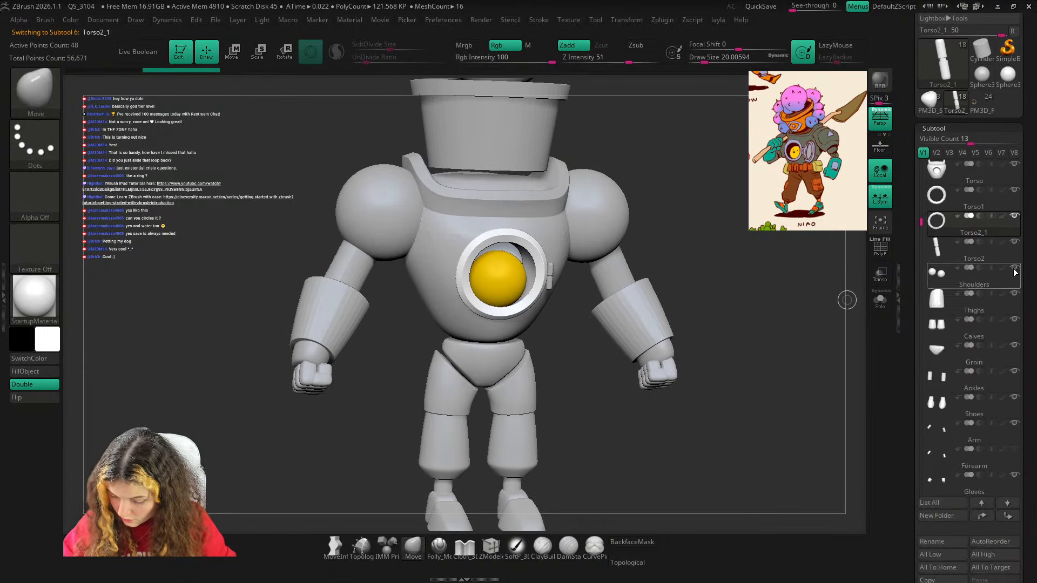
left_click(942, 540)
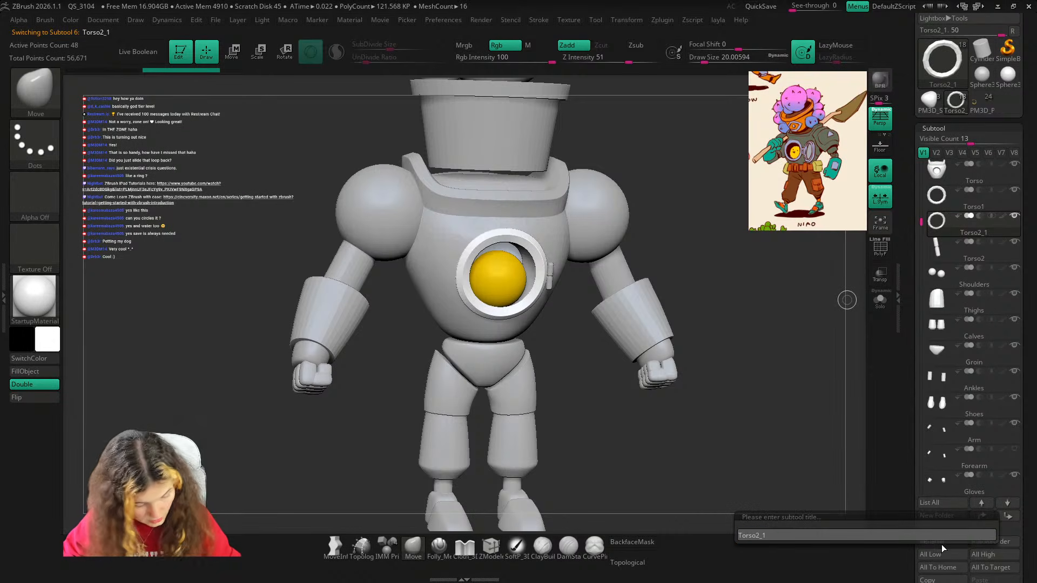
type("D")
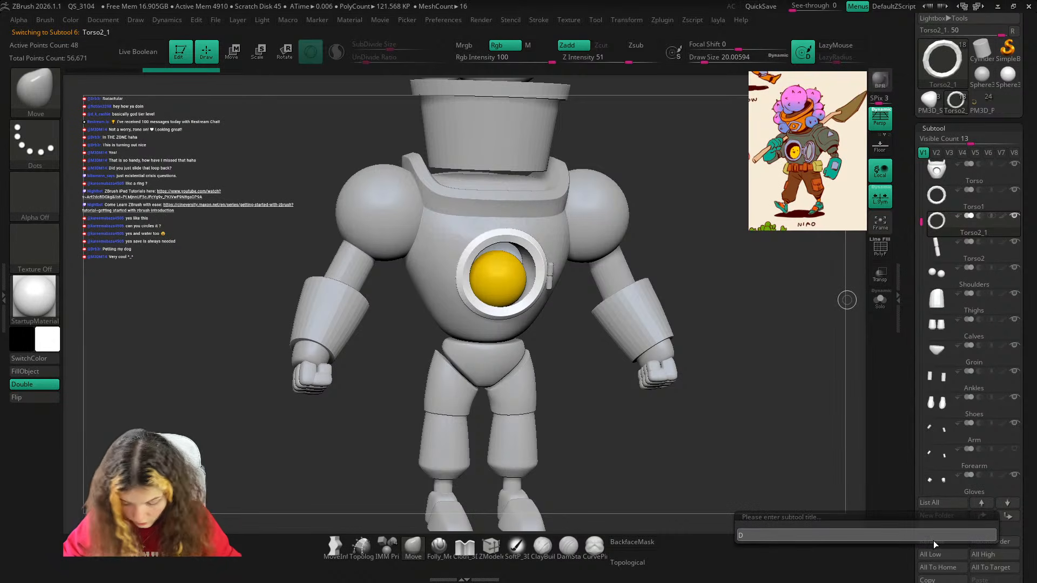
type("oor")
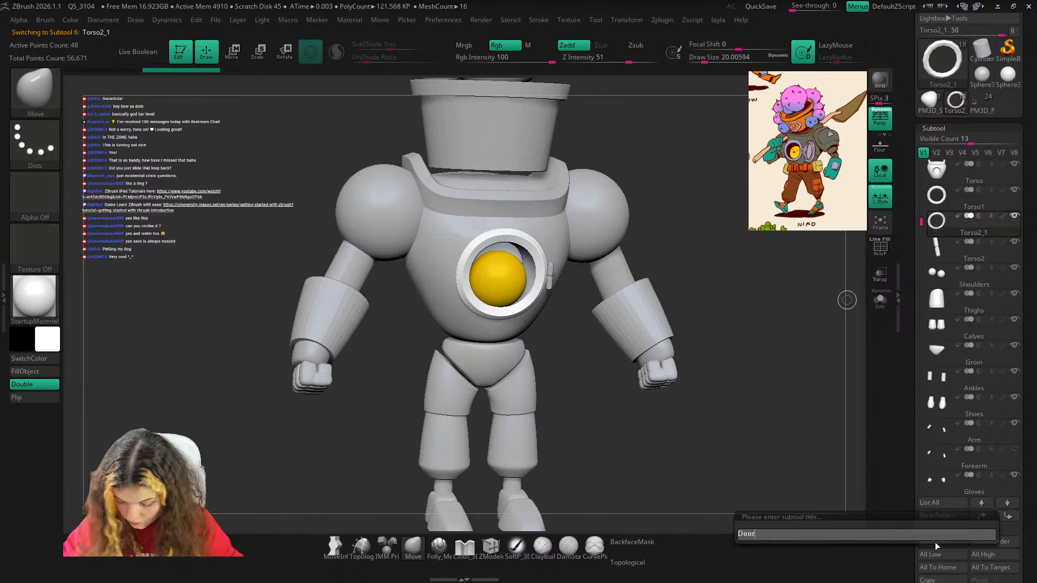
key("Return")
Rename the original chest ring subtool as Ring.
left_click(949, 540)
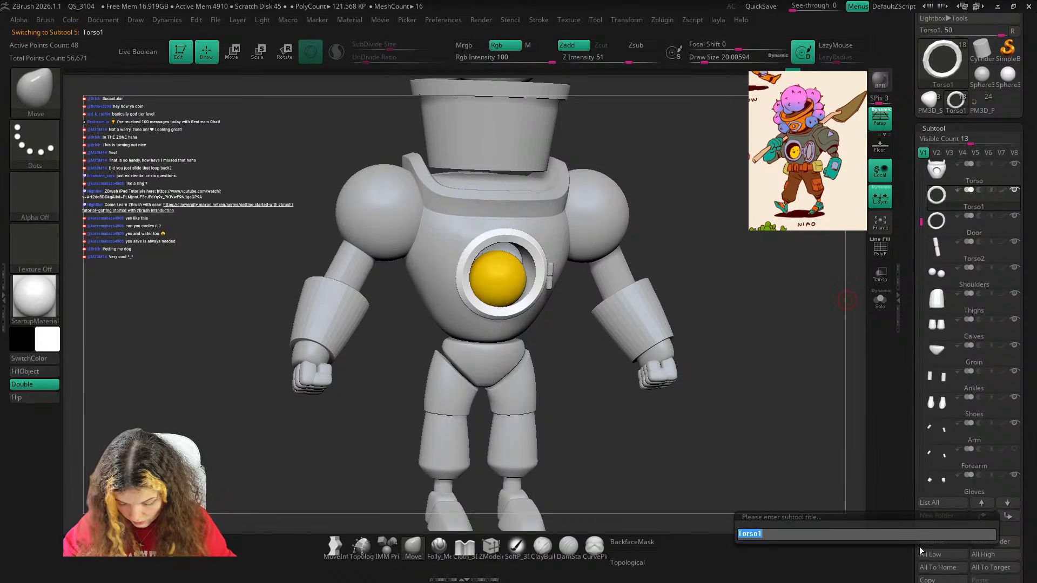
type("R")
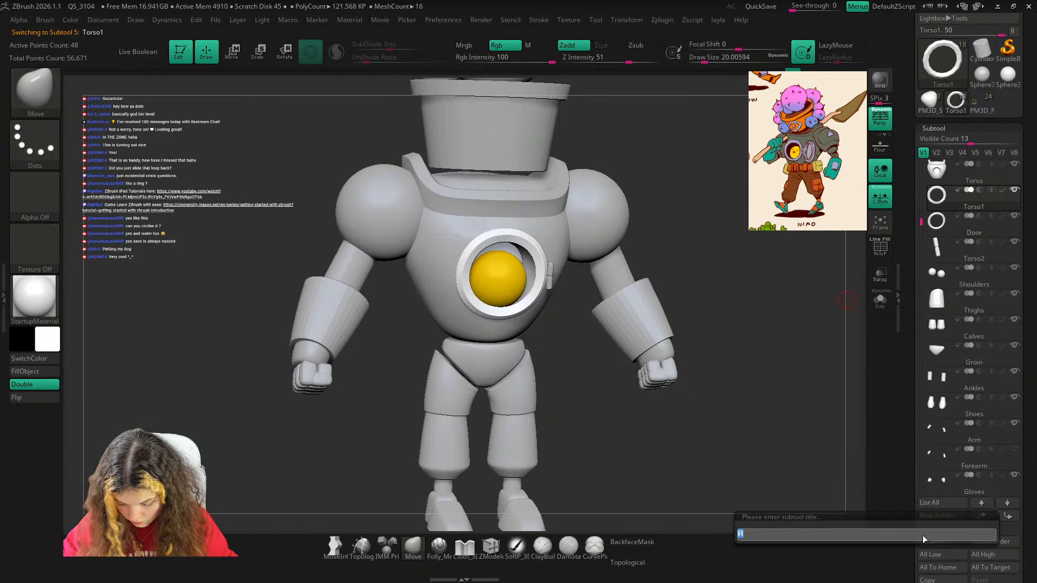
type("ing")
key("Return")
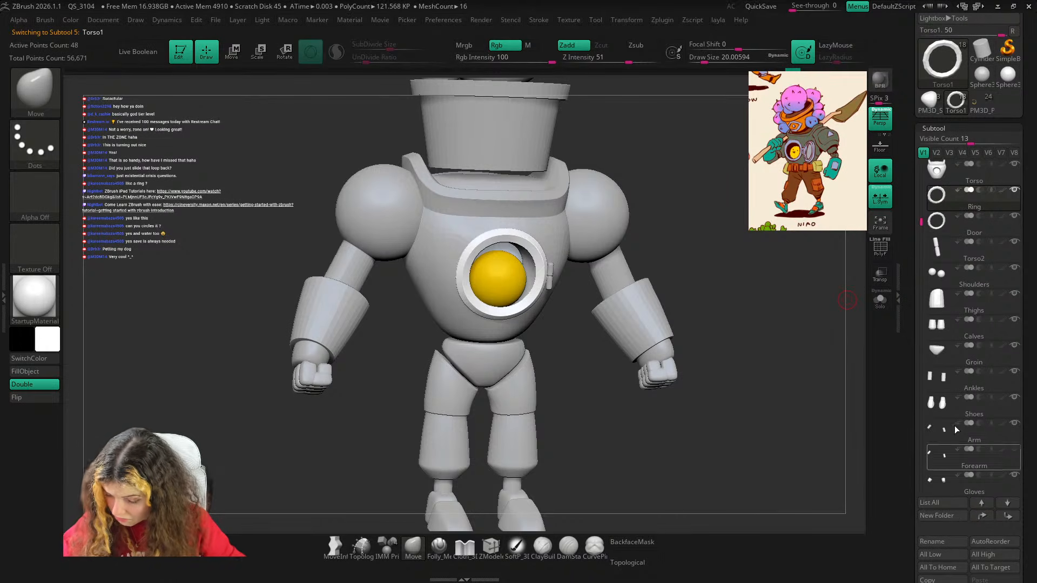
Rename the small segmented cylinder subtool beside the chest opening as Hinge.
left_click(998, 258)
left_click(944, 542)
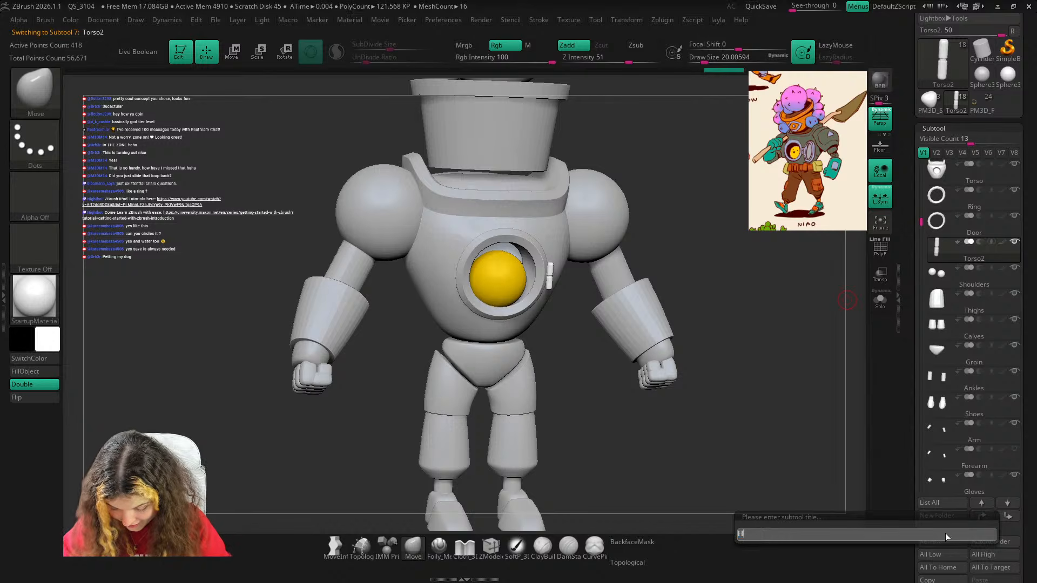
type("inge")
key("Return")
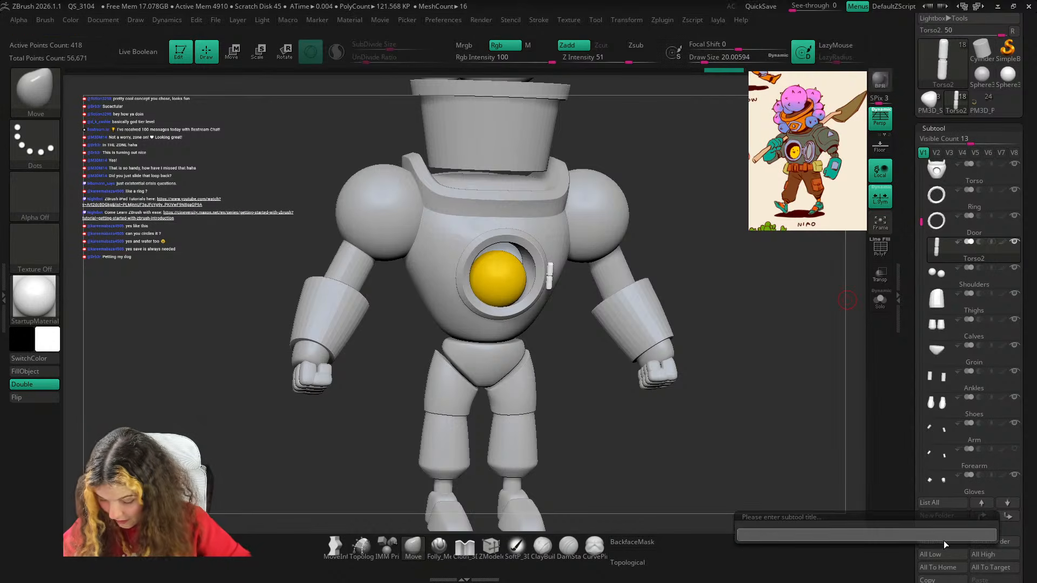
Rename the yellow sphere subtool inside the chest opening as Birdy.
left_click_drag(919, 216, 918, 295)
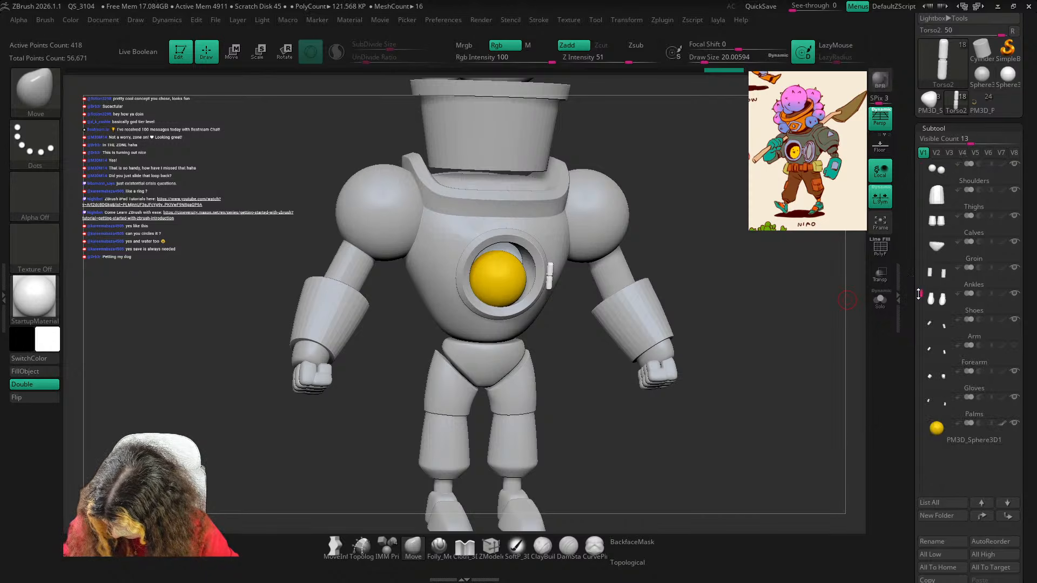
left_click(940, 431)
left_click(942, 541)
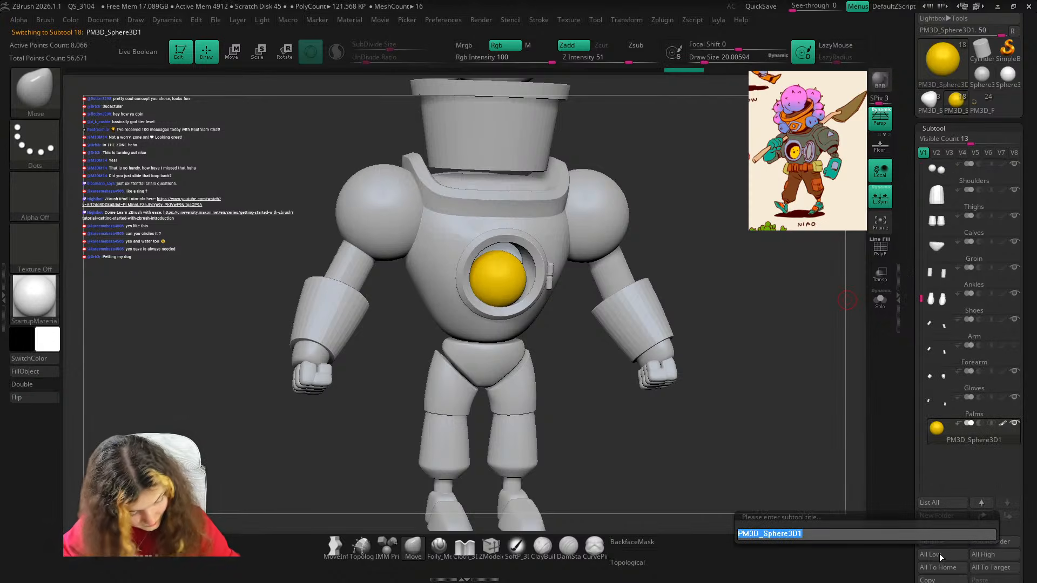
type("B")
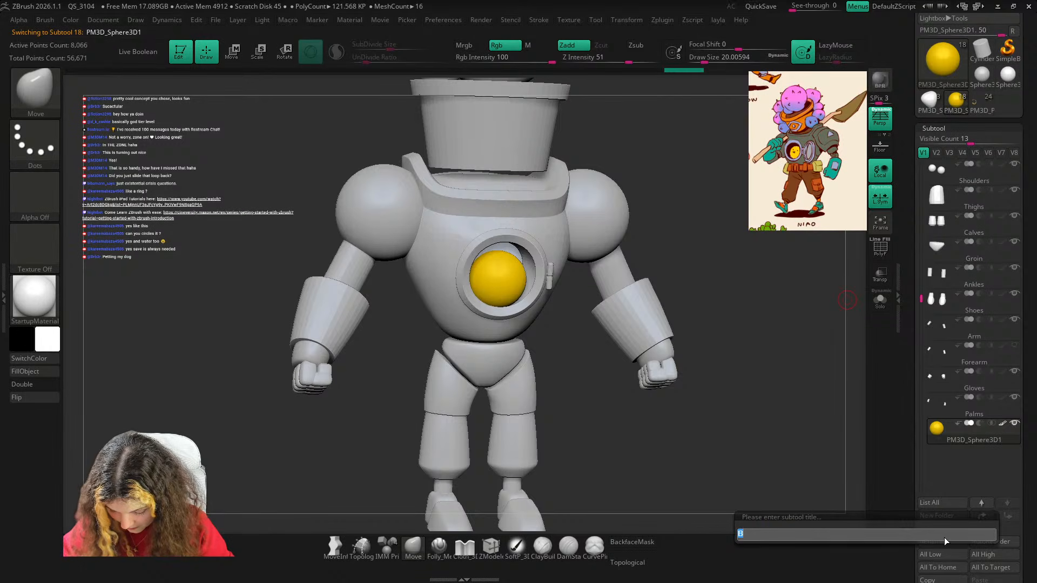
type("ird")
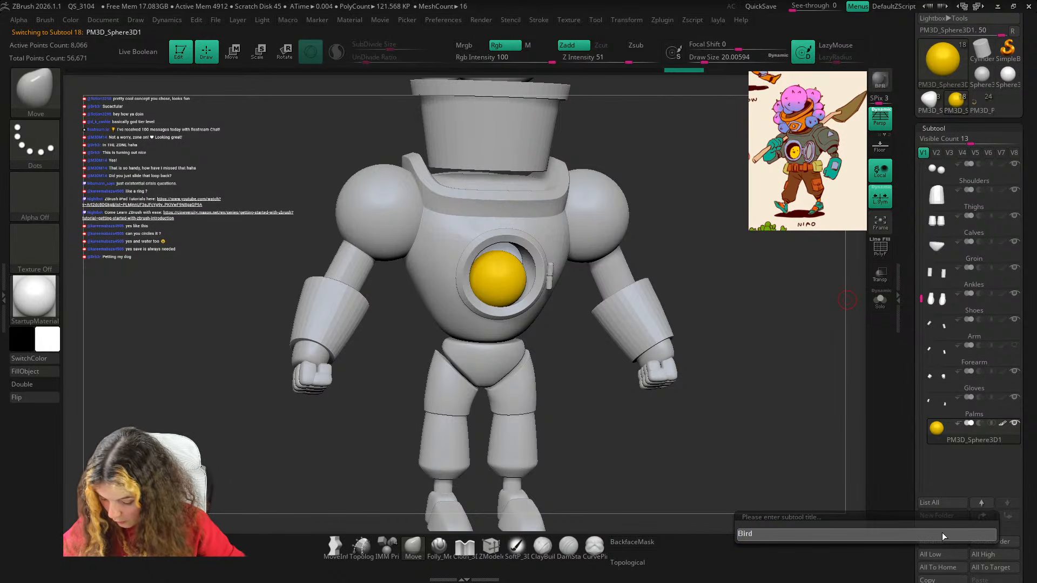
type("y")
key("Return")
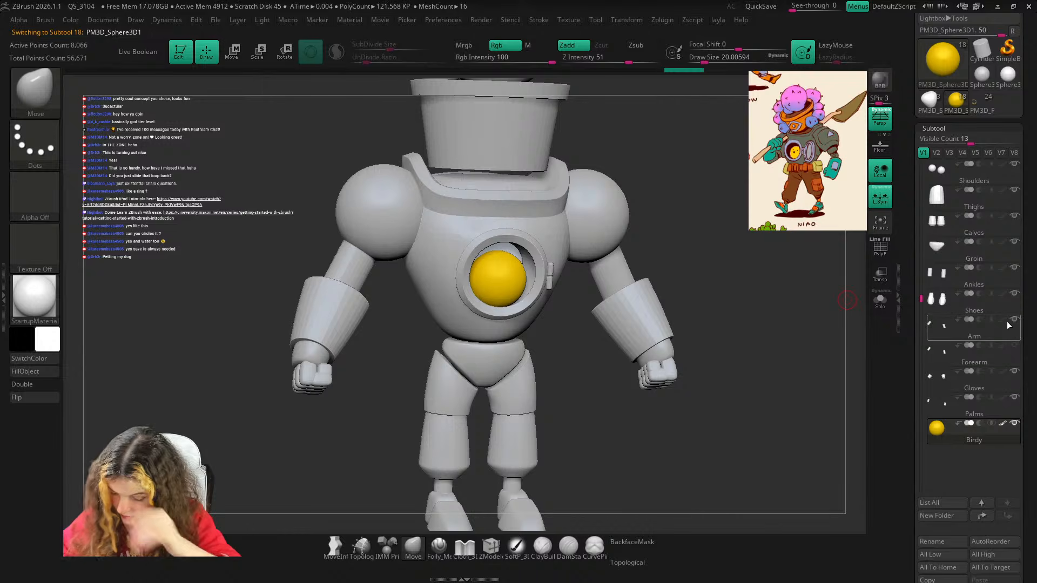
Make the Door subtool active, face the model from the front and turn on the polyframe display.
left_click_drag(703, 305, 783, 297)
scroll(991, 226, "up", 3)
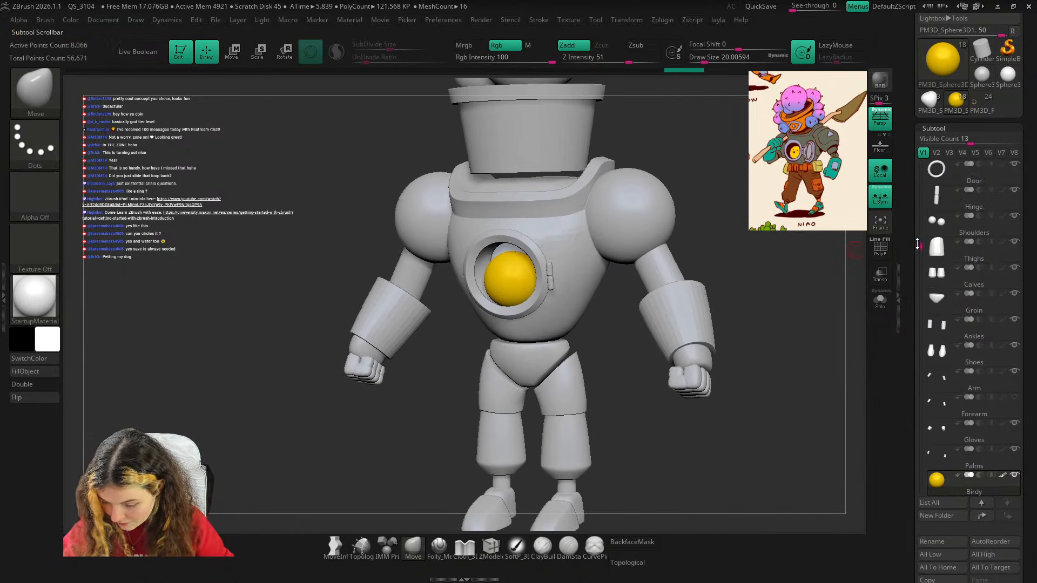
left_click(986, 203)
left_click_drag(795, 339, 804, 333, "shift")
key("shift+f")
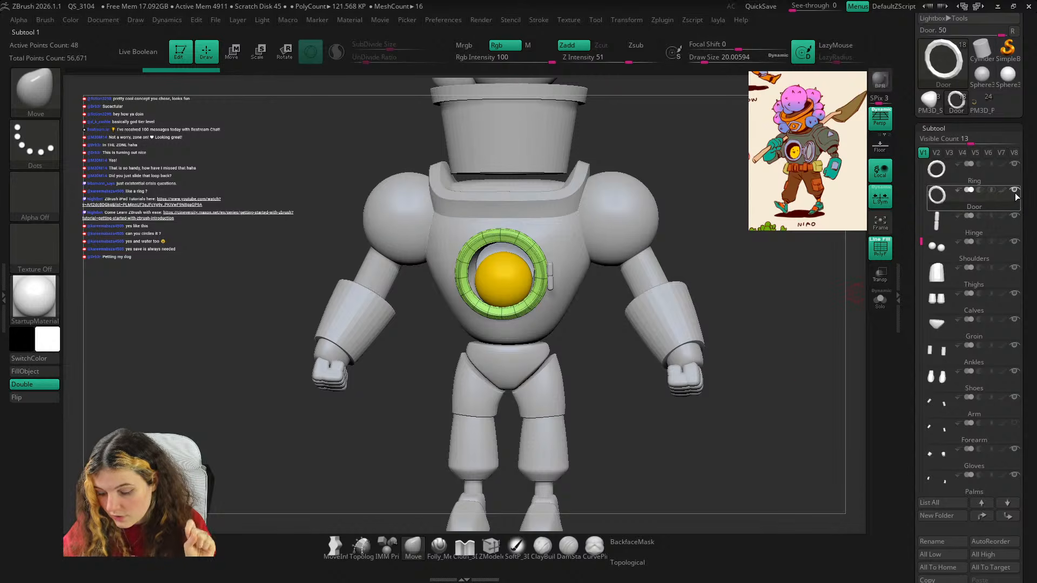
Look through the subtool list and inspect the Ring, Door and Hinge parts.
left_click_drag(1023, 108, 1004, 286)
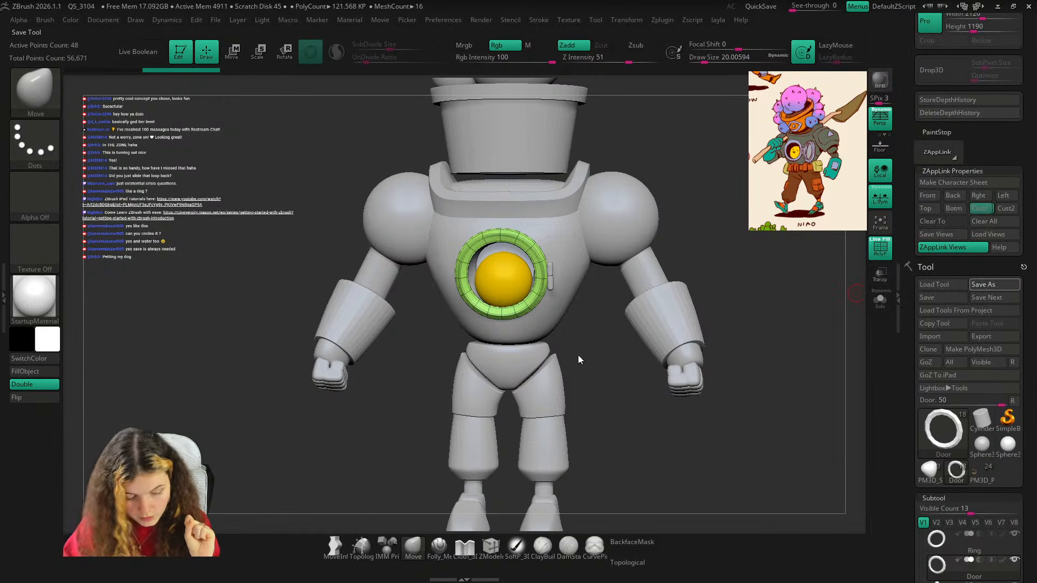
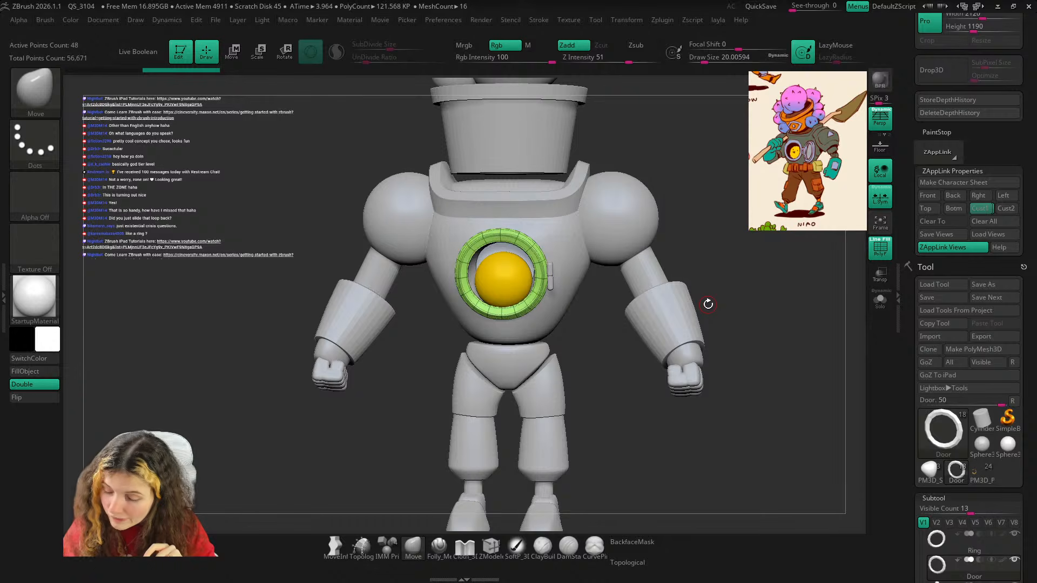
scroll(963, 159, "down", 5)
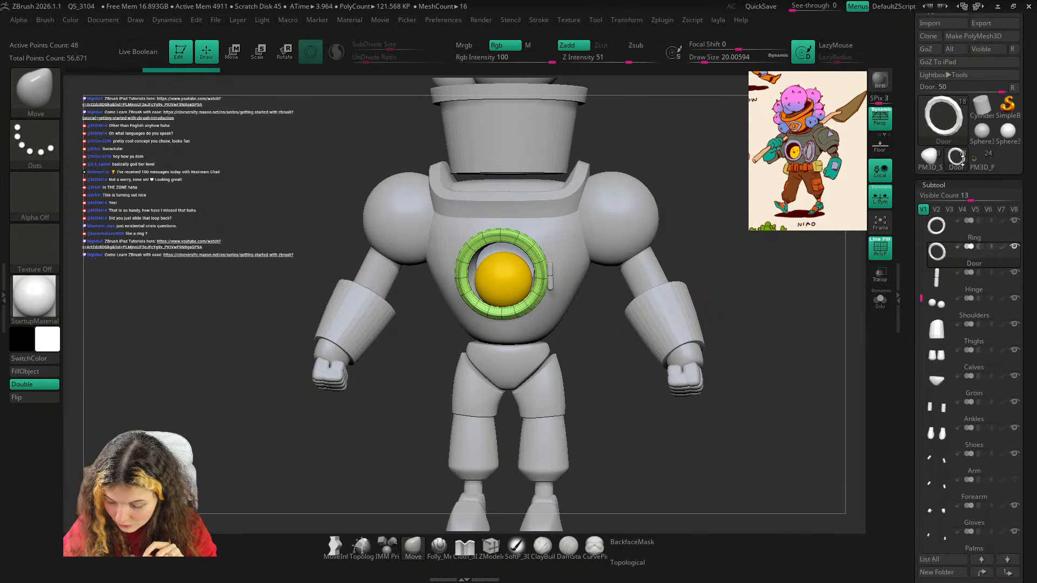
scroll(1032, 162, "down", 2)
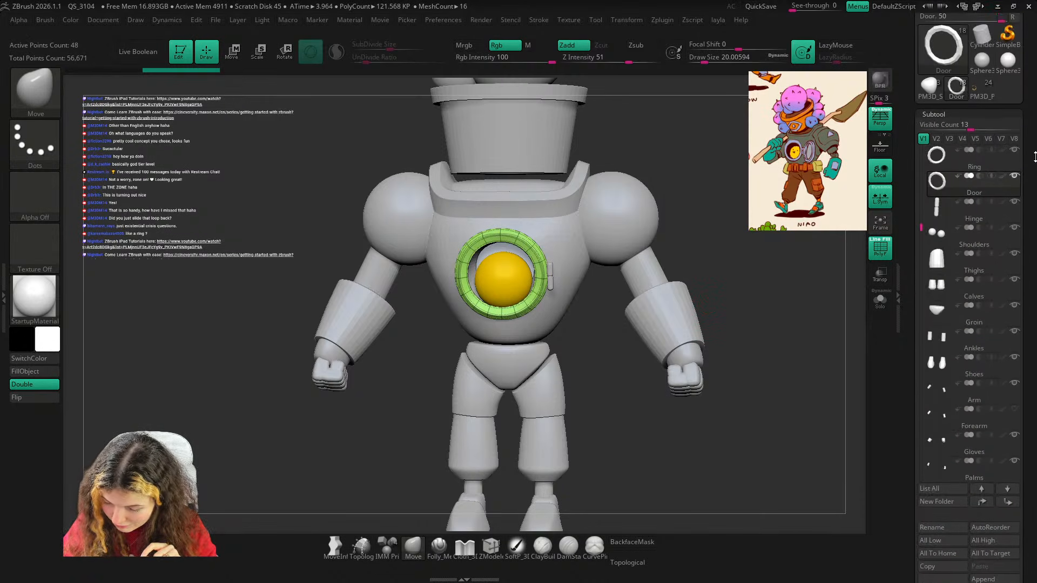
scroll(1035, 157, "up", 2)
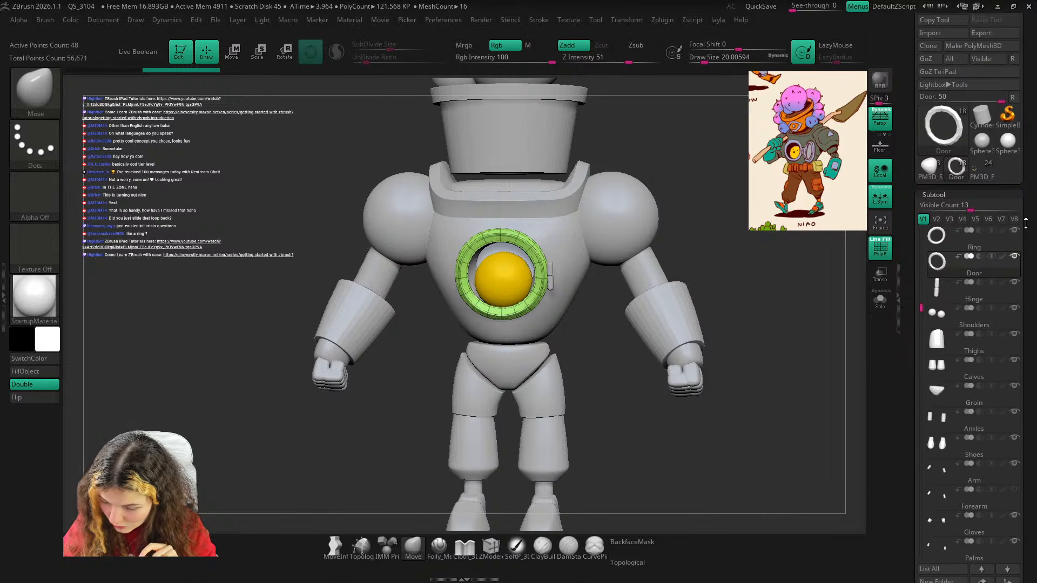
scroll(966, 161, "down", 1)
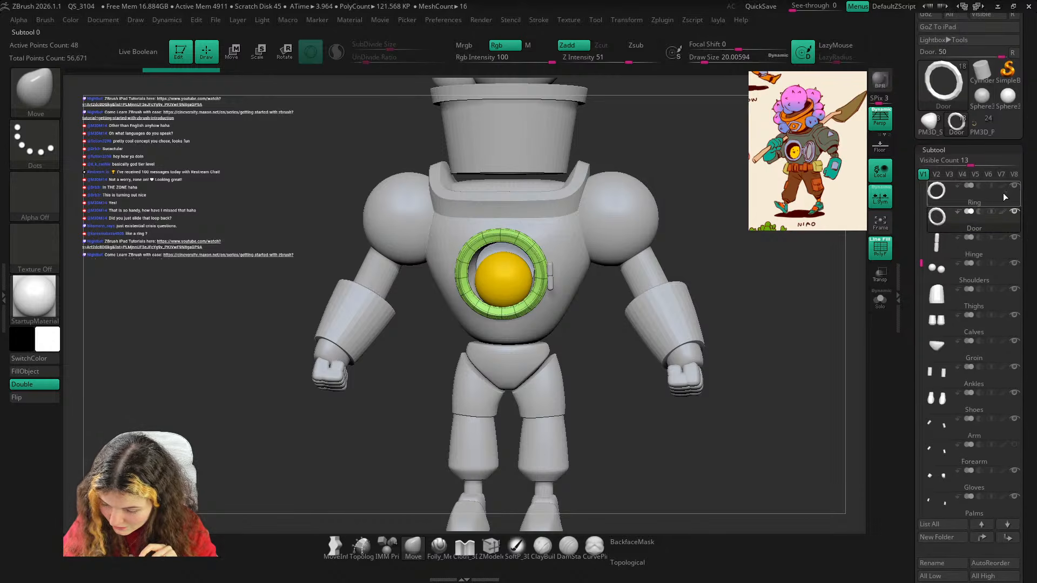
mouse_move(982, 196)
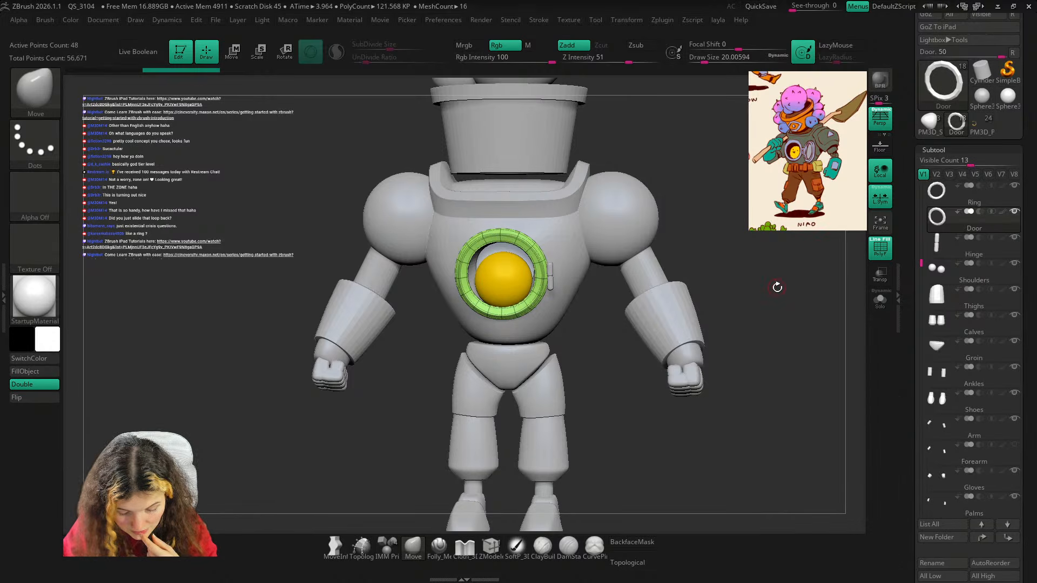
left_click_drag(778, 287, 778, 271)
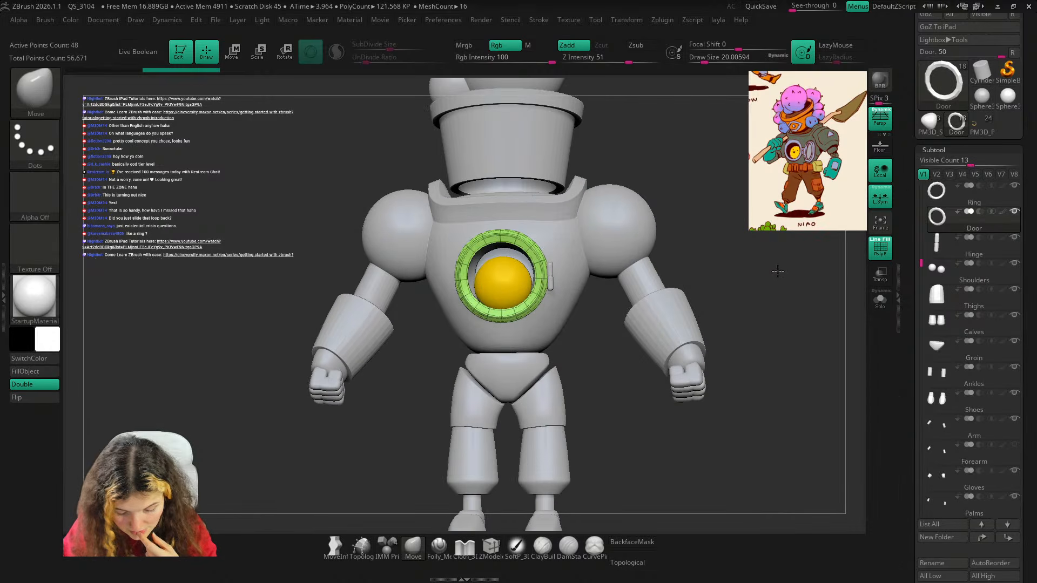
left_click(1012, 252)
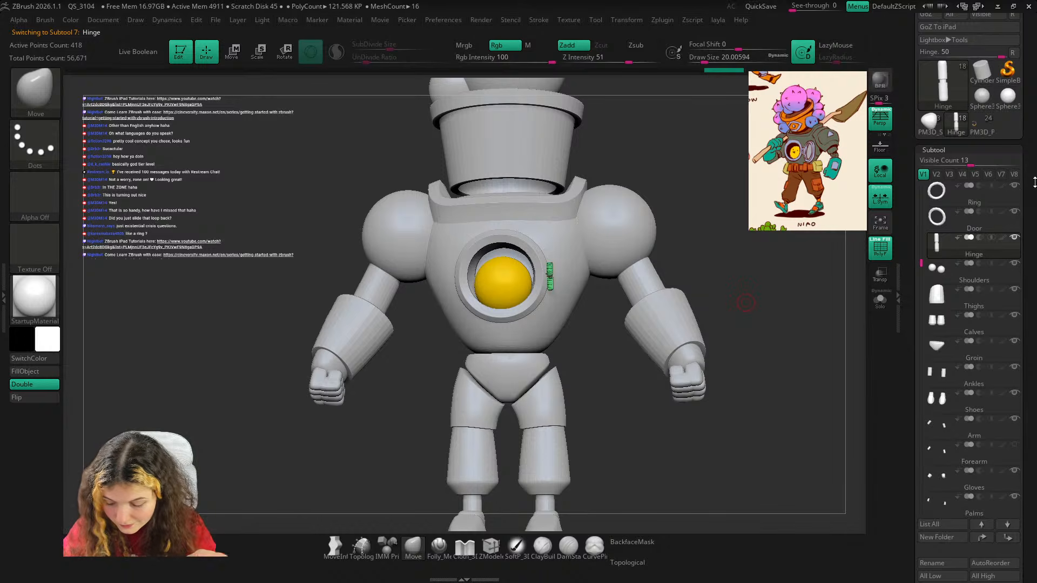
mouse_move(922, 249)
left_mouse_down()
mouse_move(922, 184)
mouse_move(923, 234)
left_mouse_up()
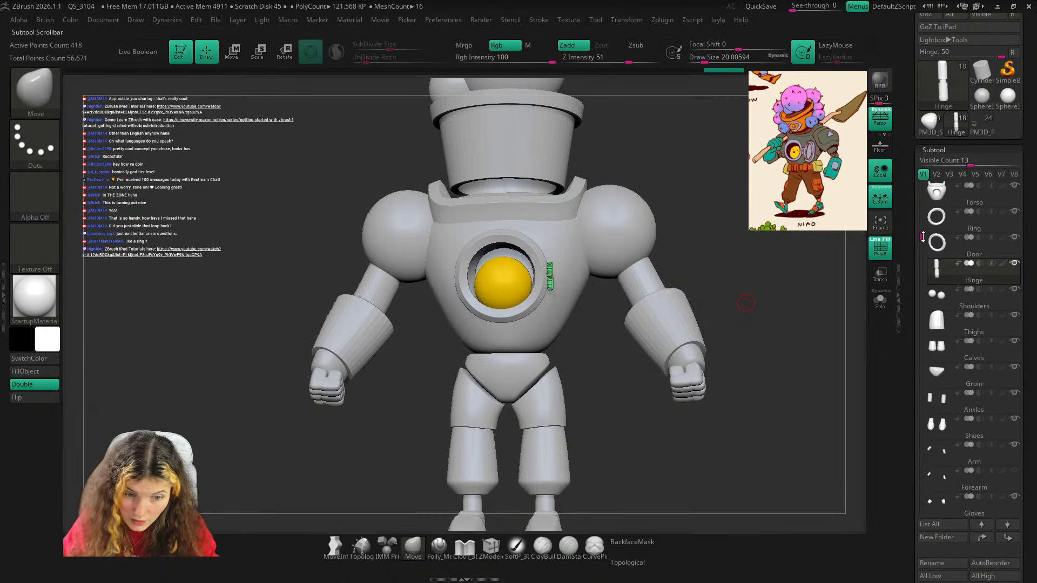
left_click_drag(923, 245, 922, 246)
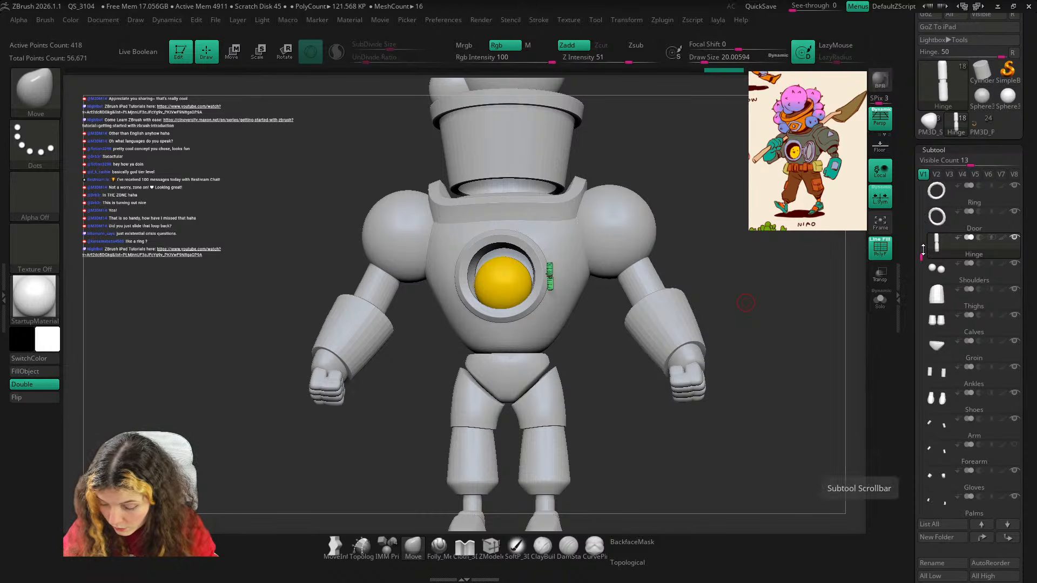
left_click_drag(1028, 244, 1035, 191)
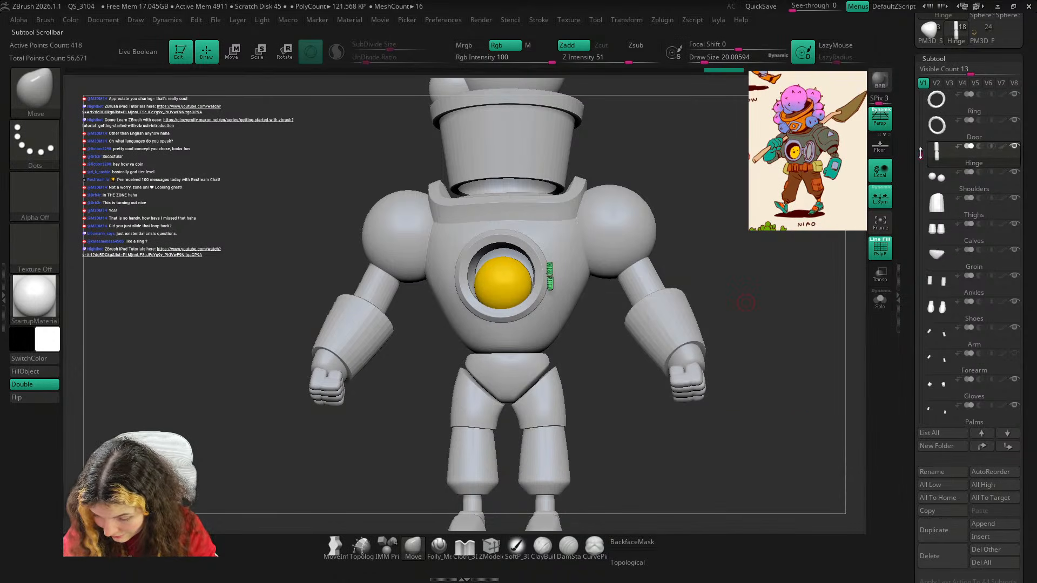
left_click_drag(920, 153, 921, 142)
mouse_move(977, 146)
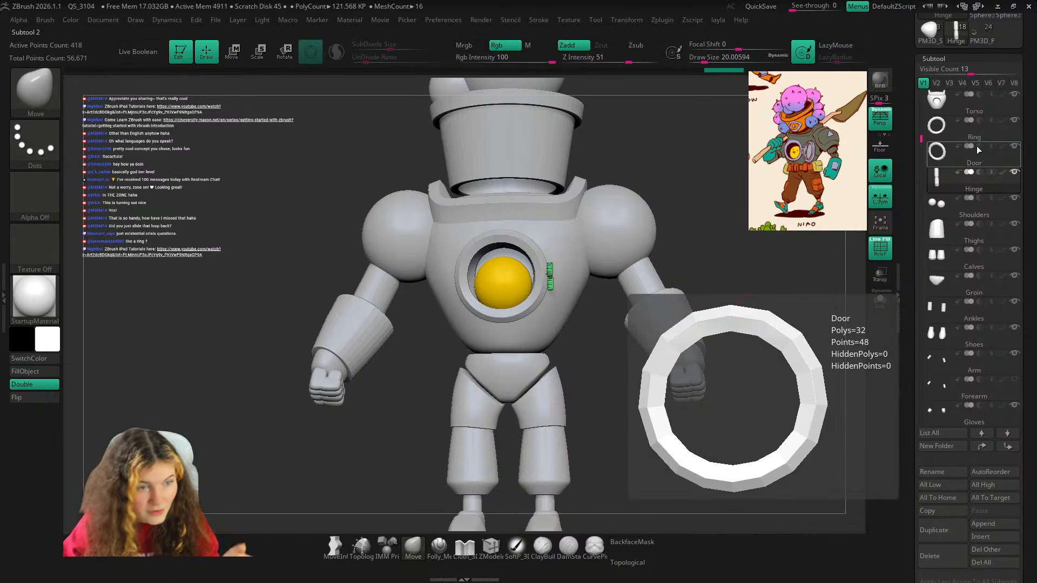
left_click_drag(1025, 146, 976, 171)
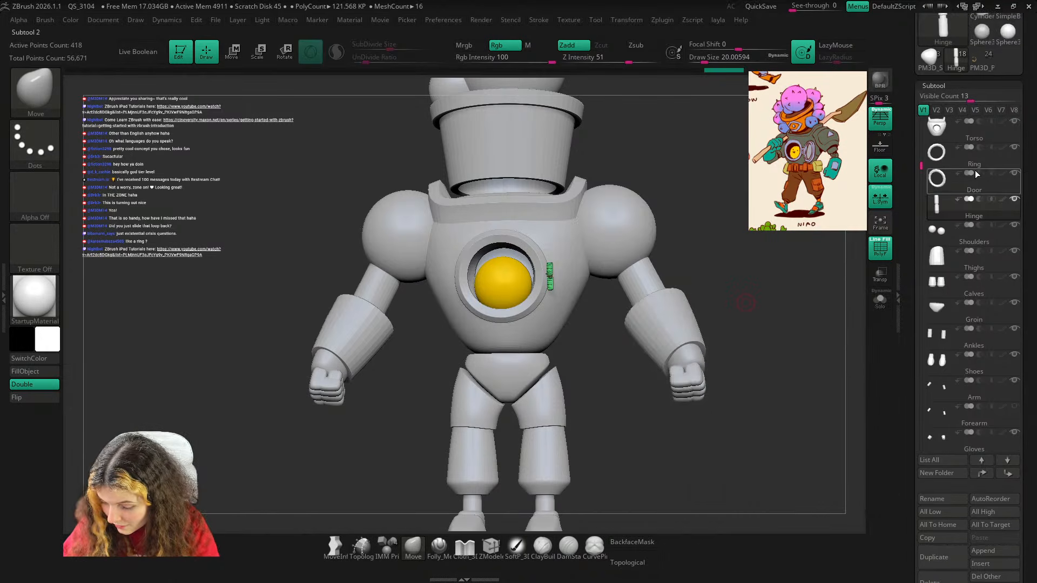
scroll(976, 173, "up", 3)
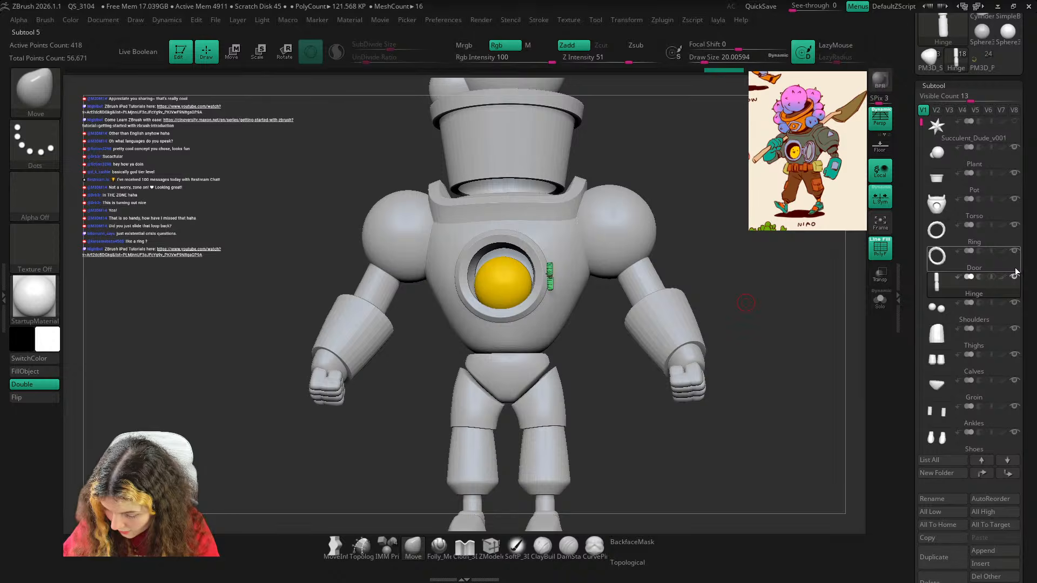
mouse_move(1015, 265)
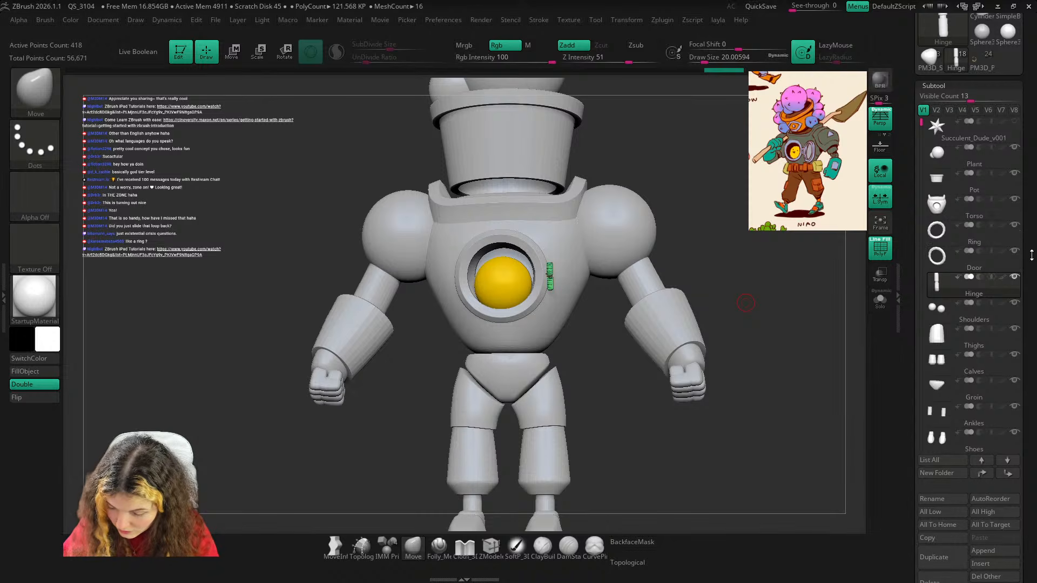
Make the Door subtool active and try swinging it open about its hinge.
left_click_drag(1031, 255, 1031, 224)
left_click(994, 228)
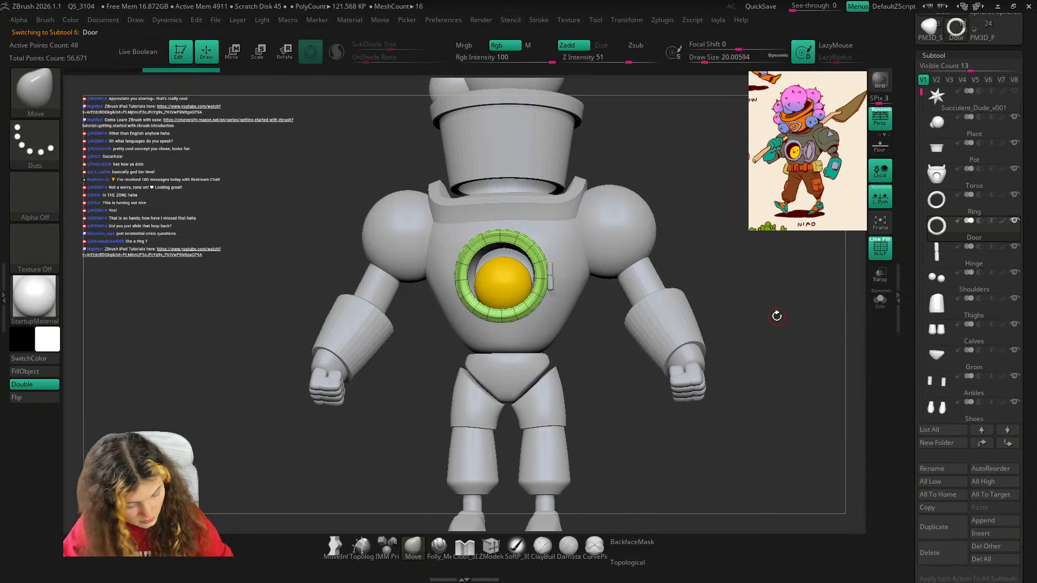
left_click_drag(776, 316, 821, 312)
key("w")
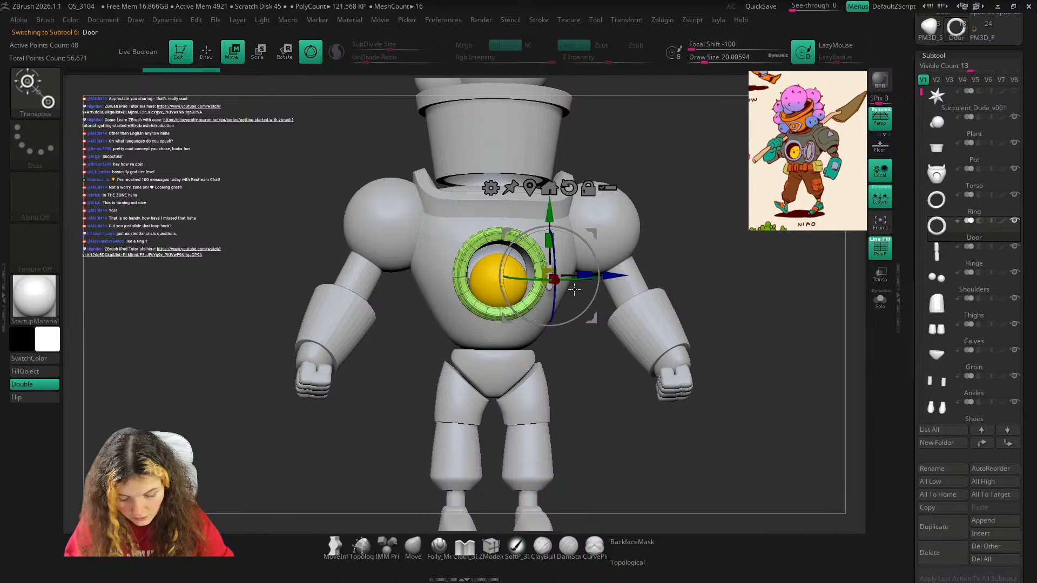
mouse_move(572, 281)
left_mouse_down()
mouse_move(707, 247)
mouse_move(681, 256)
mouse_move(706, 259)
mouse_move(793, 232)
left_mouse_up()
key("ctrl+z")
left_click(413, 547)
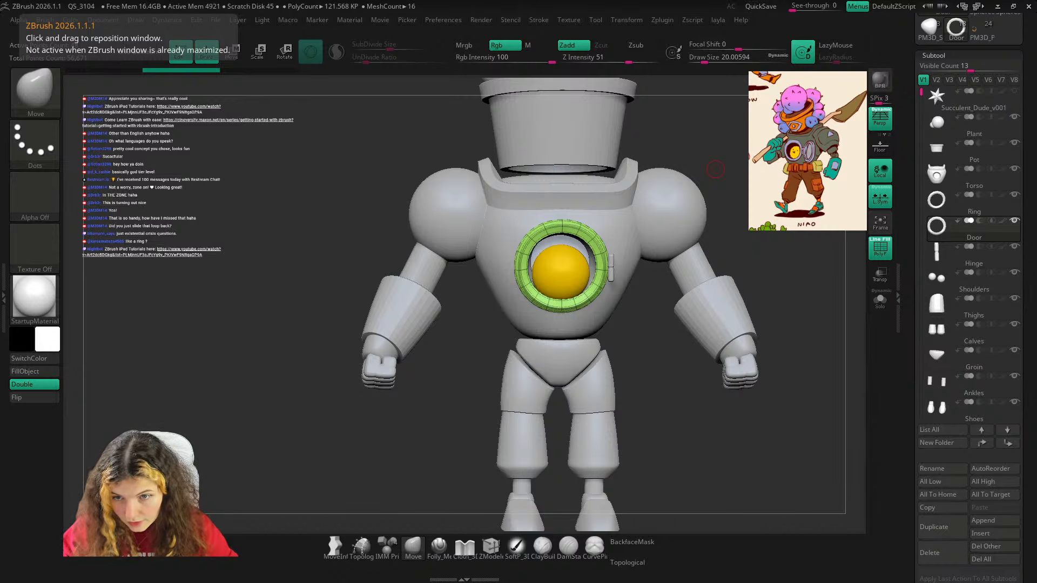
Test a half-turn rotation of the Door ring about the hinge, undo it and return to the Move brush.
left_click_drag(716, 170, 749, 212)
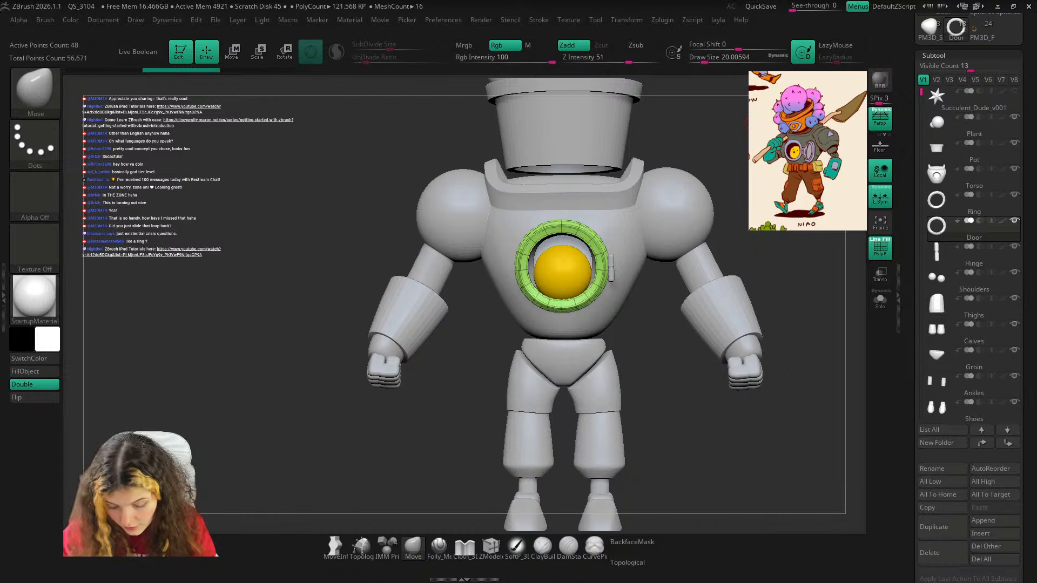
left_click_drag(691, 432, 688, 420)
right_click_drag(612, 243, 621, 324, "ctrl")
left_click_drag(695, 415, 705, 414)
key("w")
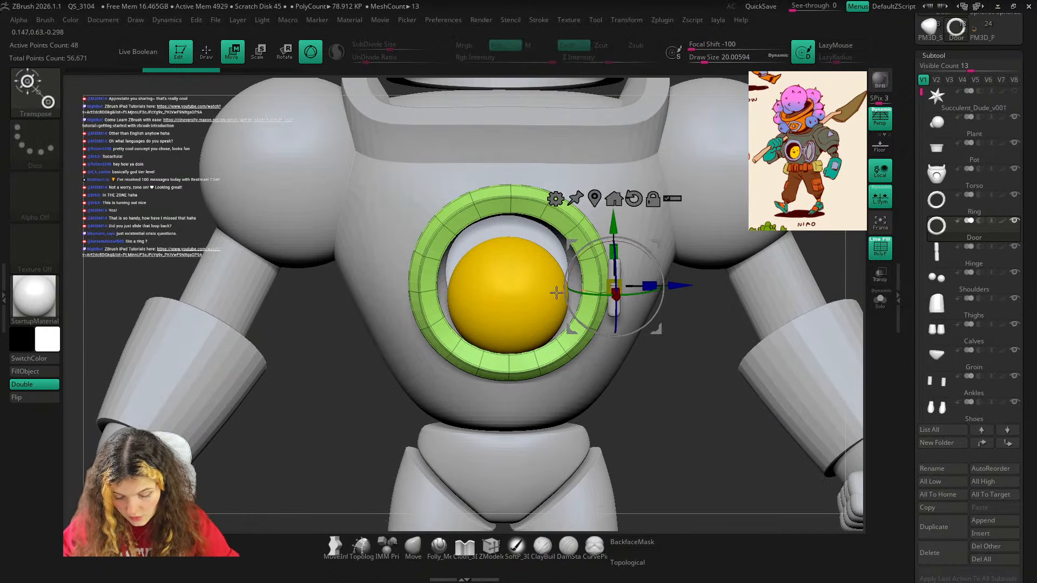
left_click_drag(598, 296, 762, 300)
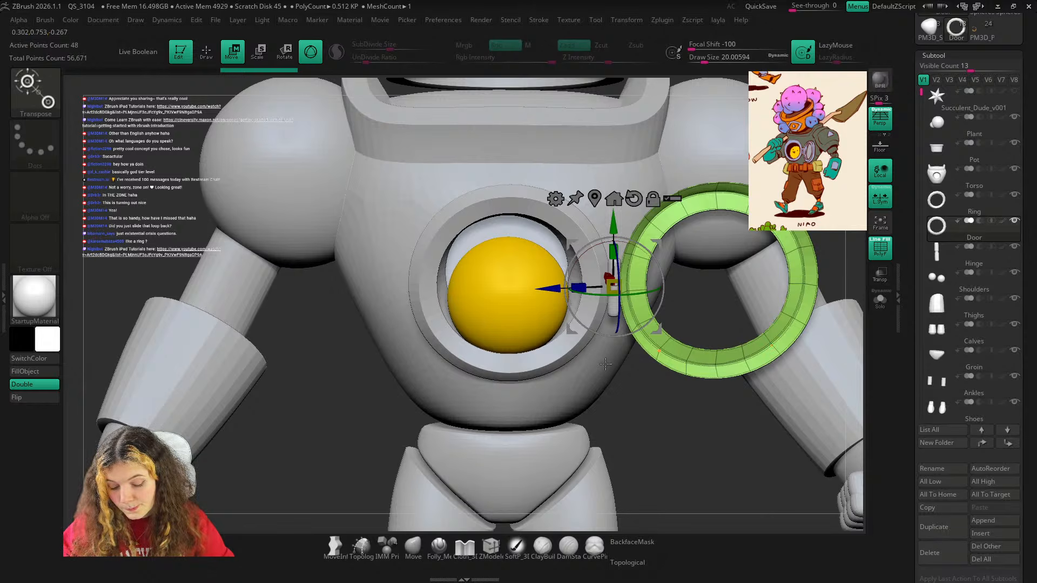
key("ctrl+z")
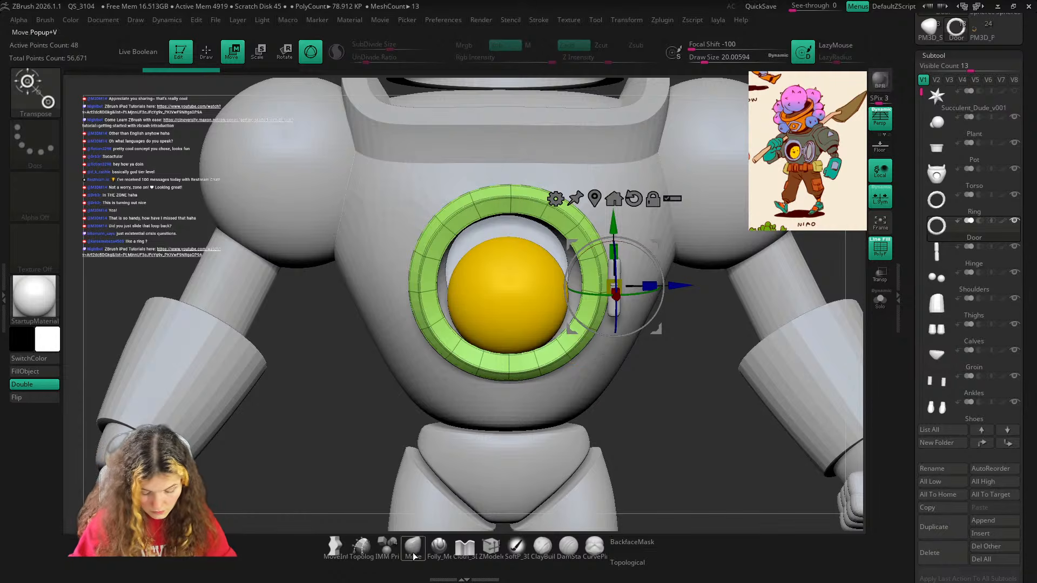
left_click(414, 556)
Duplicate the Door subtool and switch its copy to ZModeler editing with dynamic subdivision off.
left_click_drag(671, 378, 651, 375)
right_click_drag(657, 374, 655, 349)
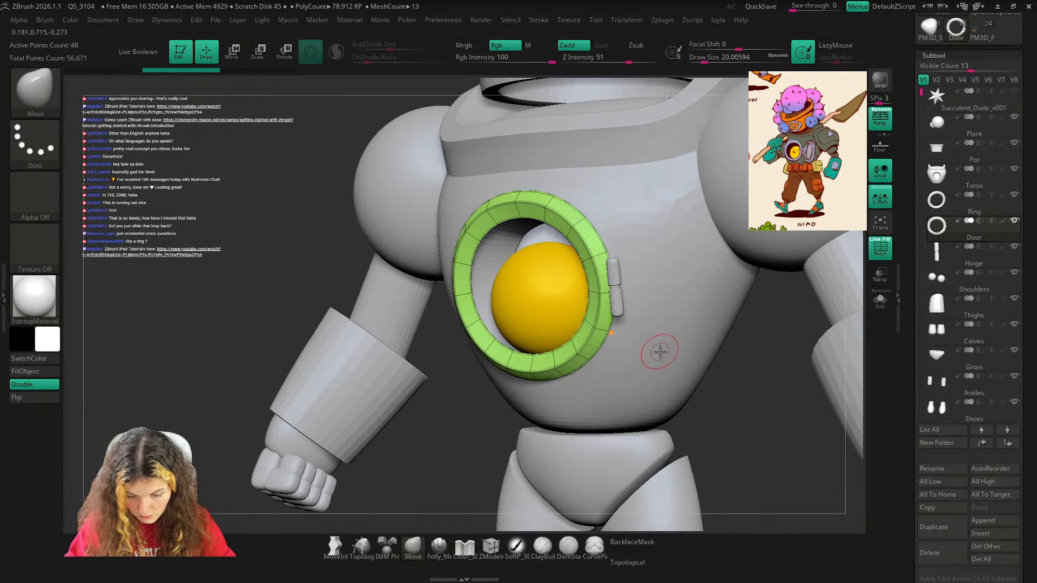
right_click_drag(620, 273, 630, 317, "ctrl")
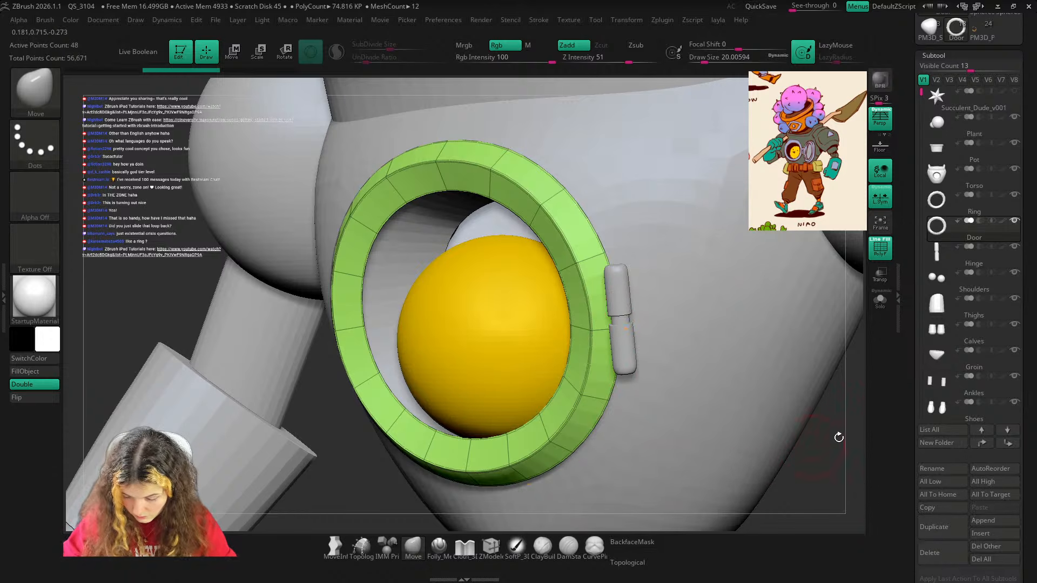
key("ctrl+shift")
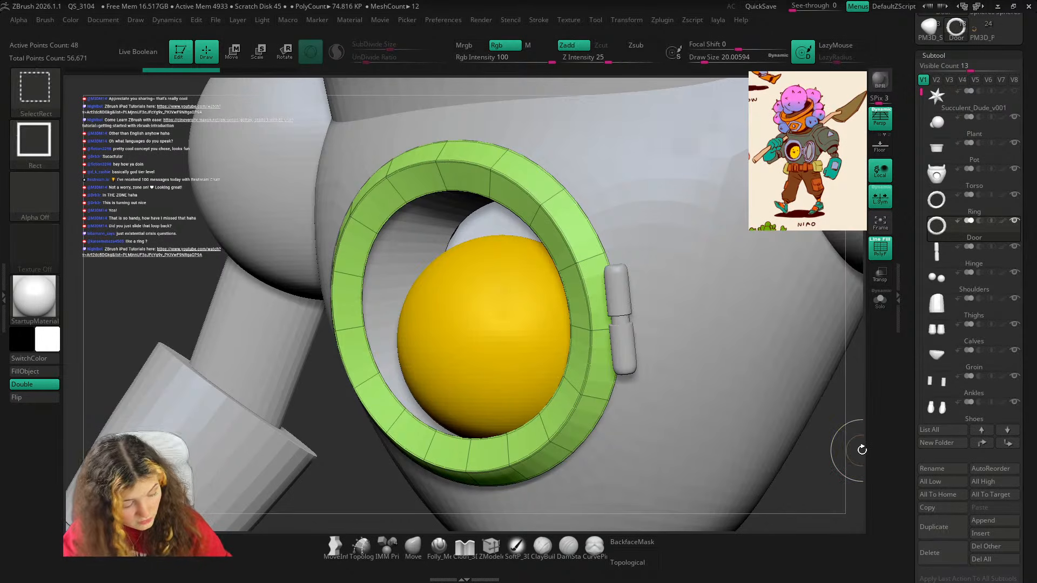
key("ctrl+shift+d")
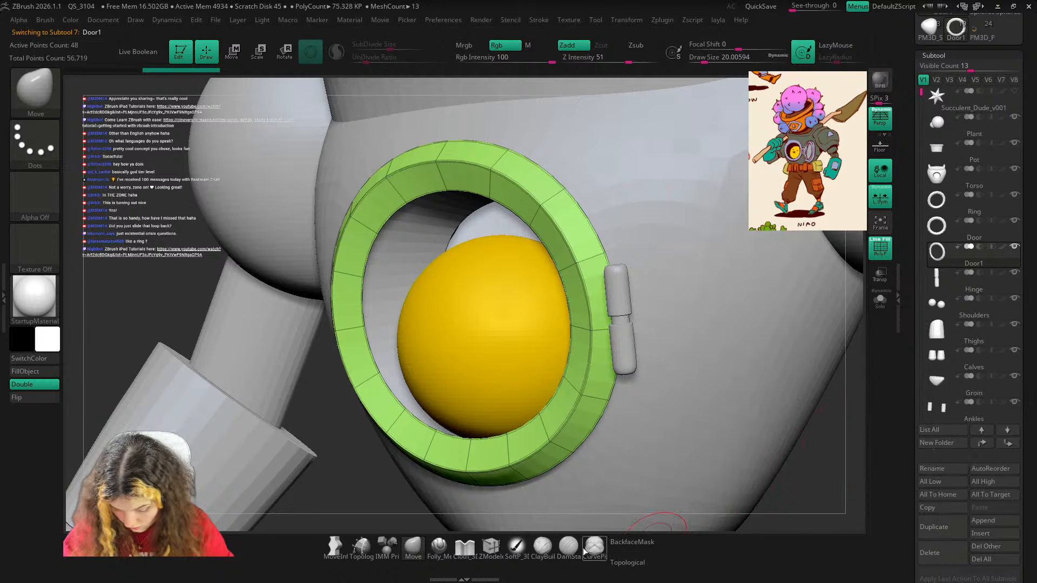
key("shift+d")
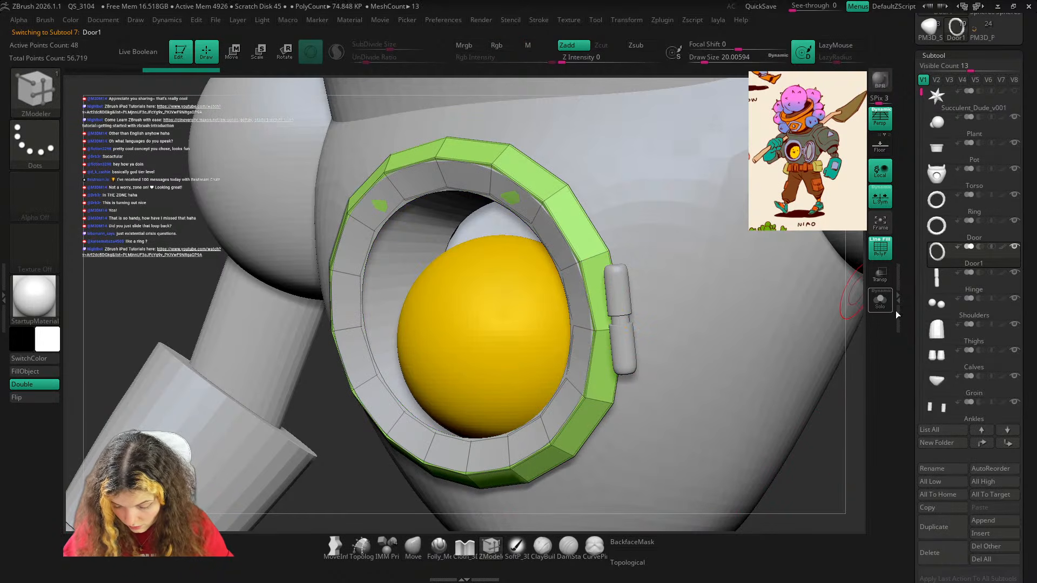
Reduce the duplicated ring to the two outer side faces beside the hinge, deleting all its other faces.
key("ctrl+shift+s")
left_click(607, 309)
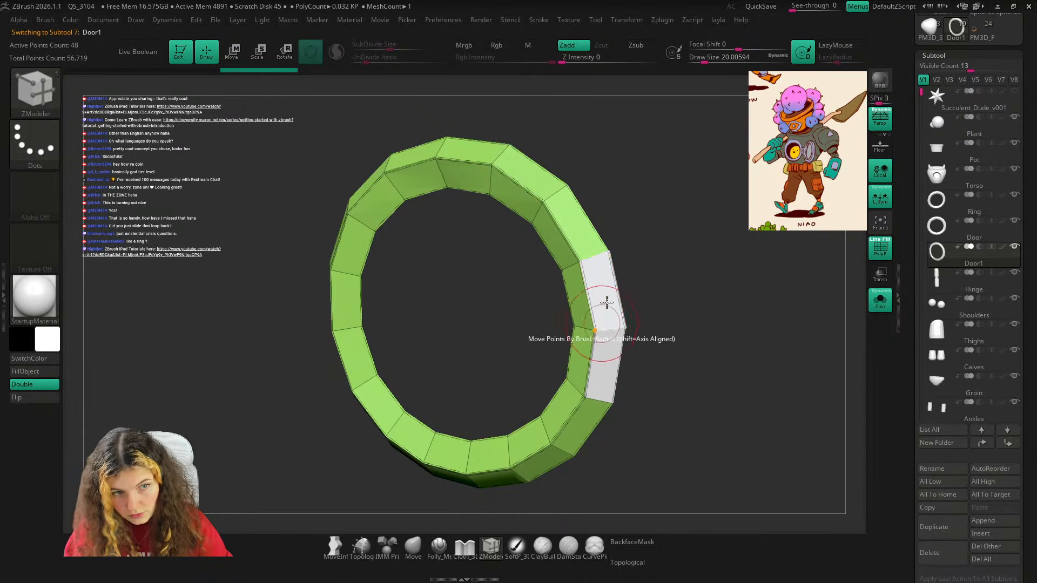
left_click(624, 322, "ctrl+shift")
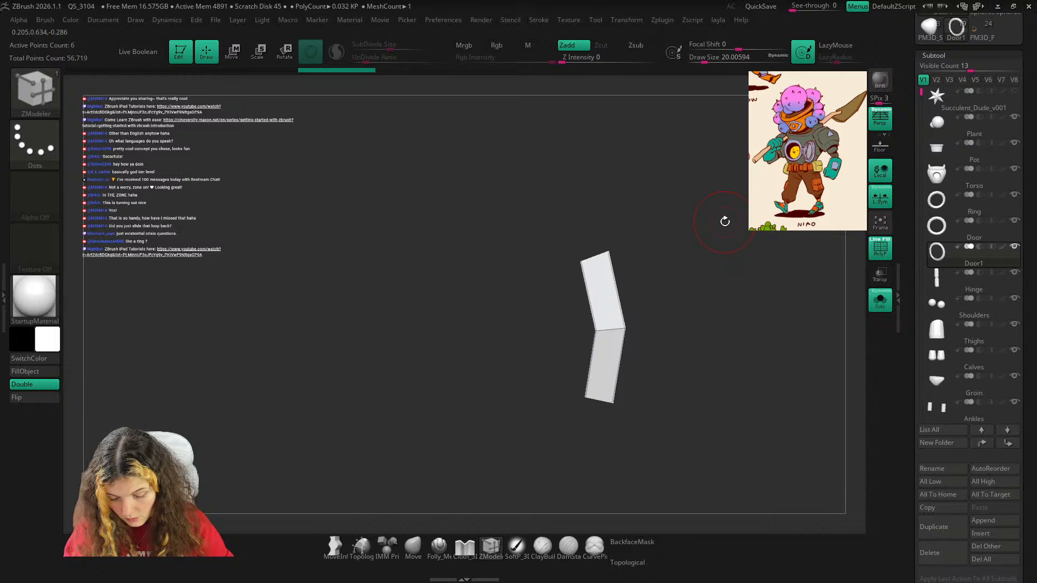
key("1")
left_click(698, 164)
left_click(880, 300)
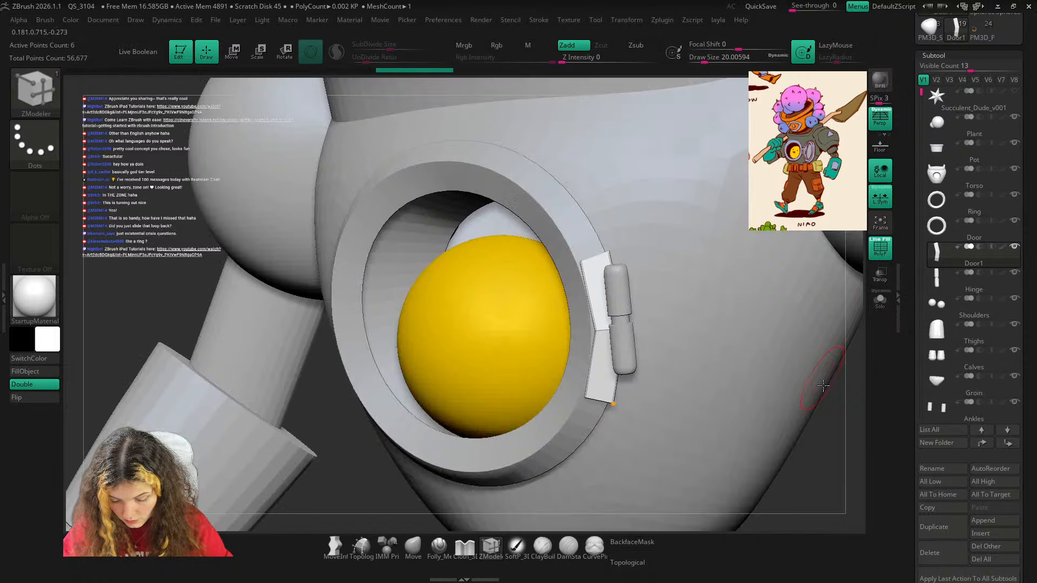
Inset the two-face strip with the Polygroup All target and remove all its creases.
right_click_drag(824, 386, 827, 400)
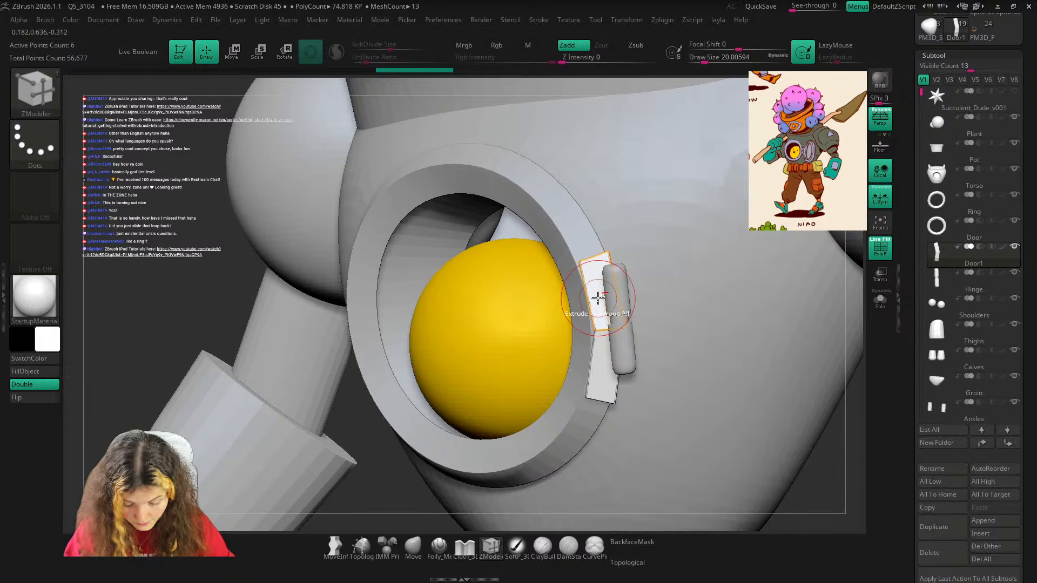
key("space")
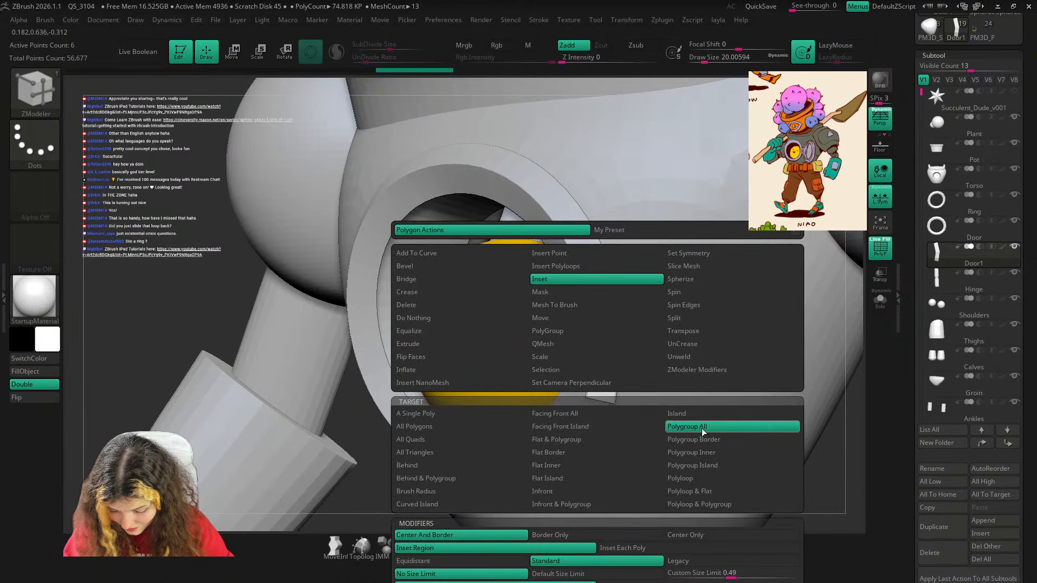
left_click(733, 428)
left_click_drag(601, 282, 601, 295)
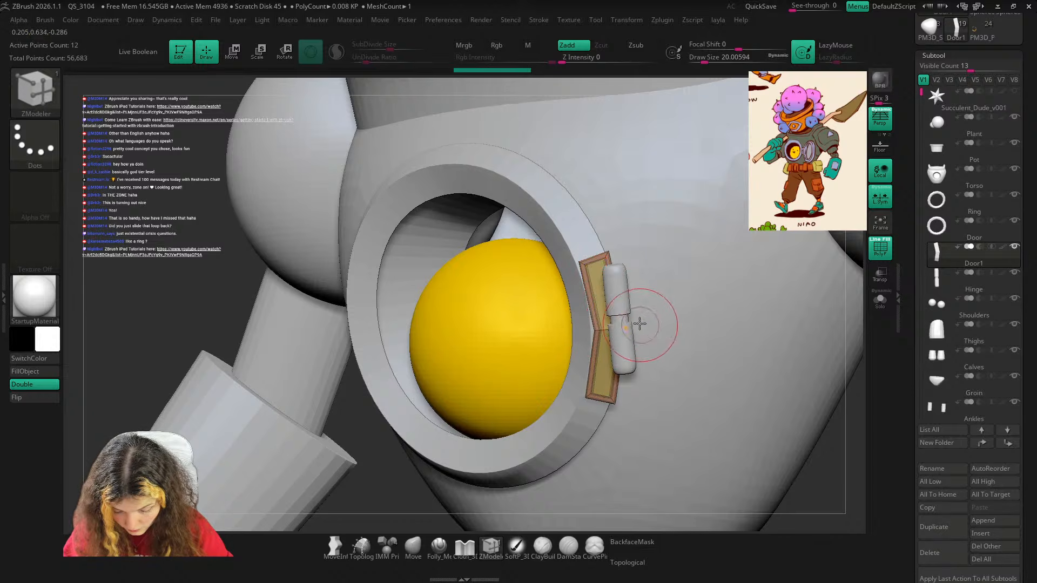
key("1")
left_click(676, 249)
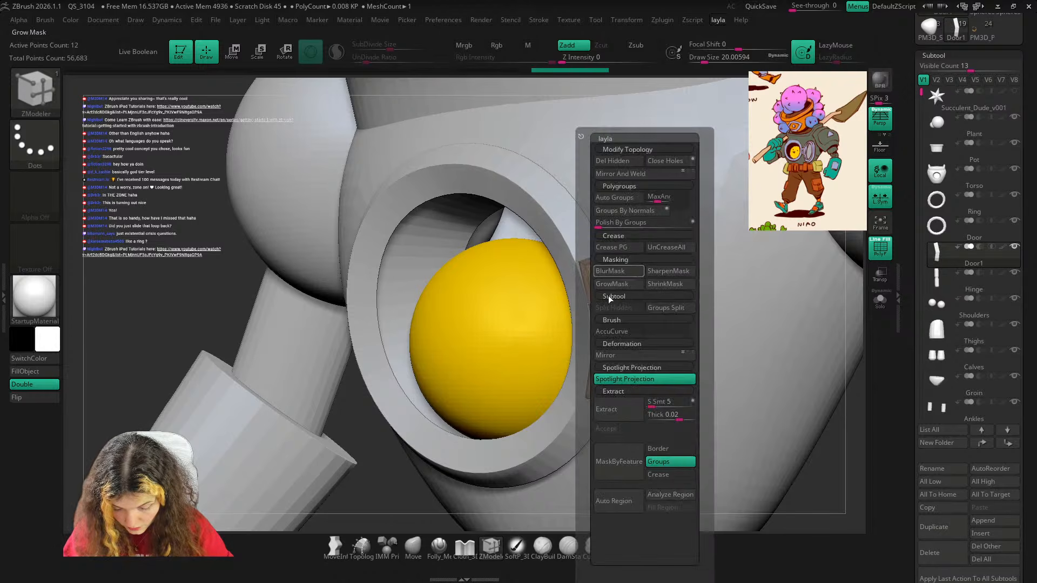
key("shift+f")
right_click_drag(724, 340, 648, 326, "ctrl")
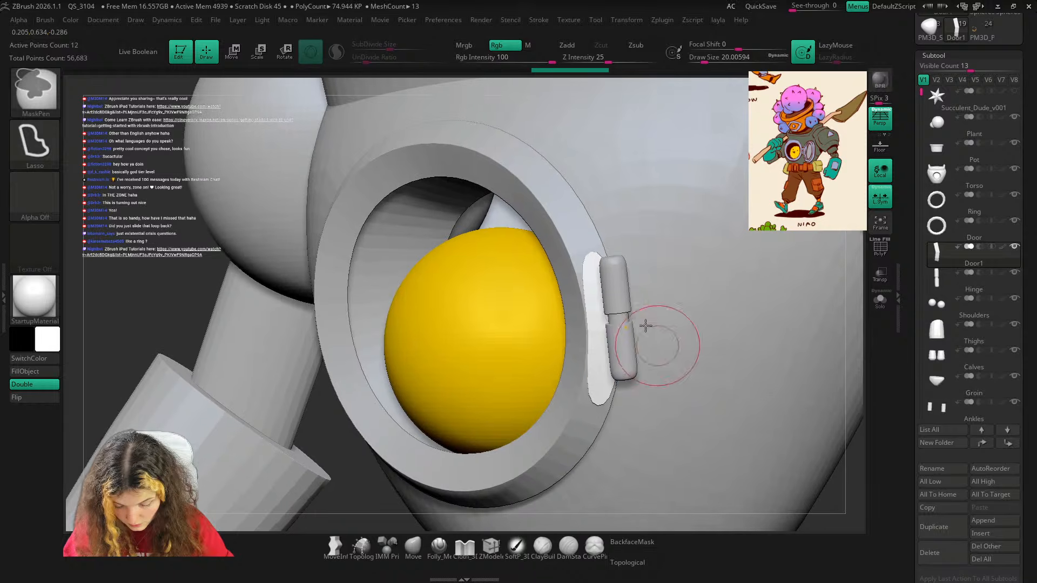
Insert two edge loops across the strip beside the hinge, one in the upper face and one in the lower.
key("shift+f")
key("shift+d")
key("space")
left_click(582, 319)
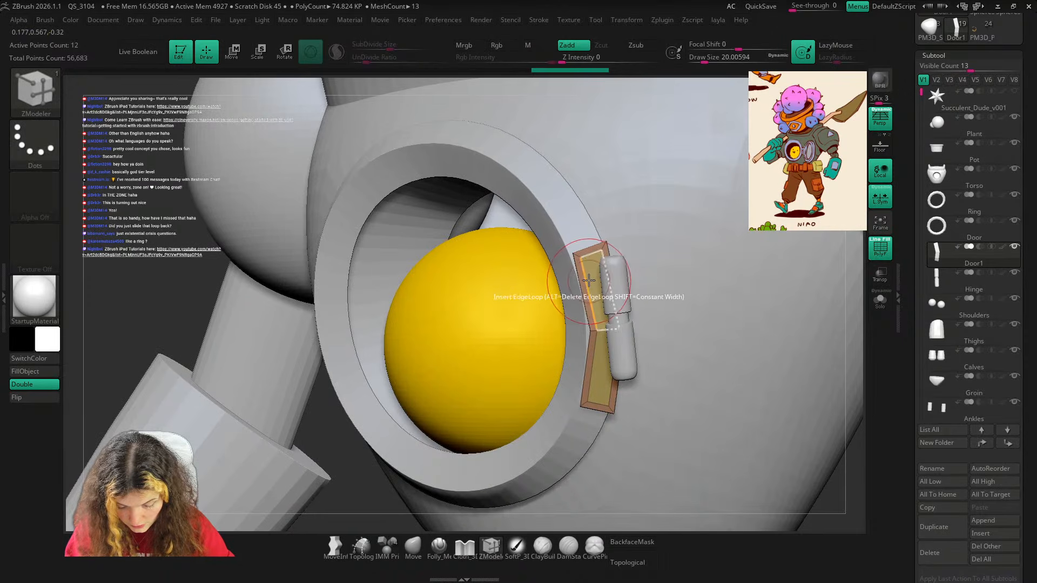
left_click_drag(589, 280, 590, 285)
left_click_drag(593, 373, 592, 370)
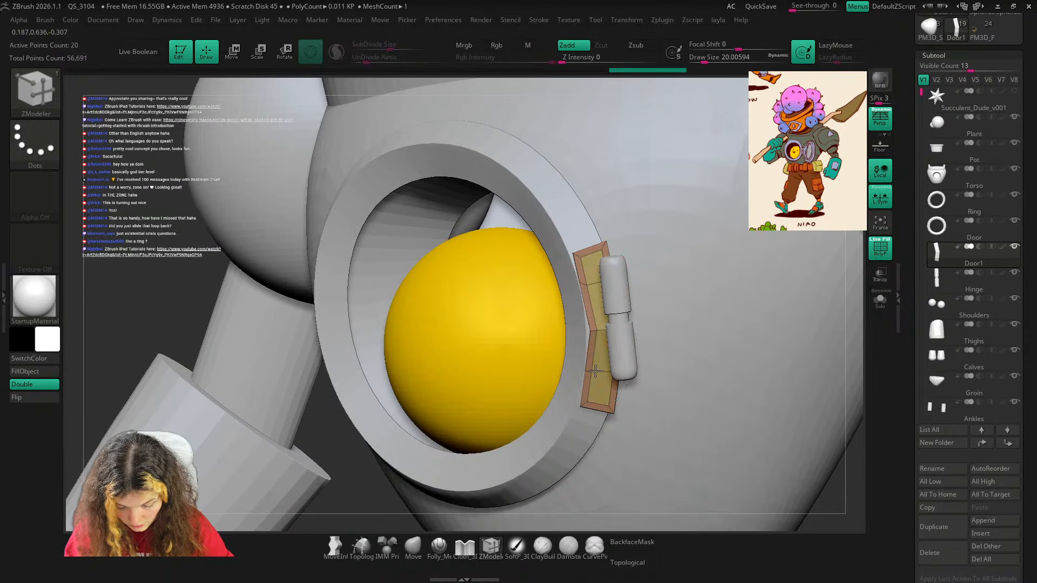
Preview the strip with dynamic subdivision and insert an edge loop running along its length.
key("d")
key("shift+f")
right_click_drag(670, 293, 646, 243, "ctrl")
right_click_drag(741, 382, 712, 377)
right_click_drag(648, 365, 663, 414, "ctrl")
key("shift+f")
key("shift+d")
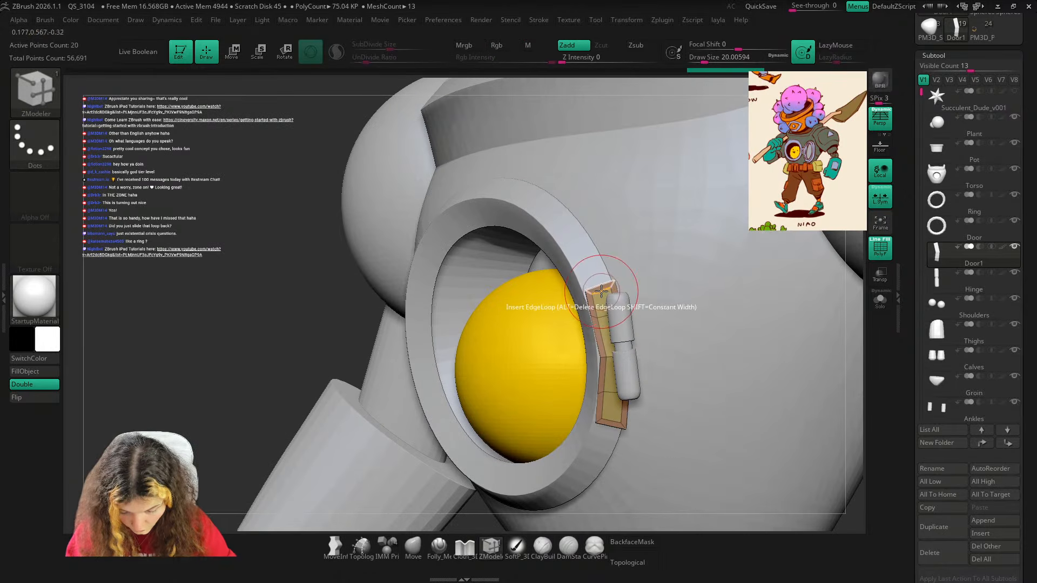
left_click(602, 291)
Isolate the strip's middle section beside the hinge and delete the hidden end sections.
key("d")
key("shift+f")
right_click_drag(616, 302, 584, 246, "ctrl")
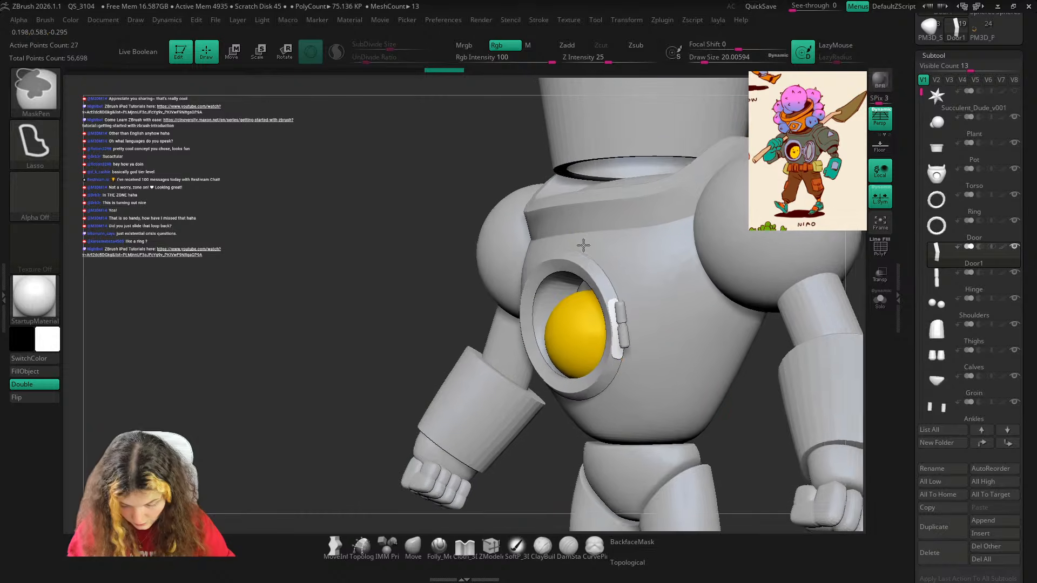
mouse_move(735, 404)
right_mouse_down()
mouse_move(756, 415)
mouse_move(741, 408)
mouse_move(753, 405)
right_mouse_up()
right_click_drag(631, 365, 660, 421, "ctrl")
key("shift+f")
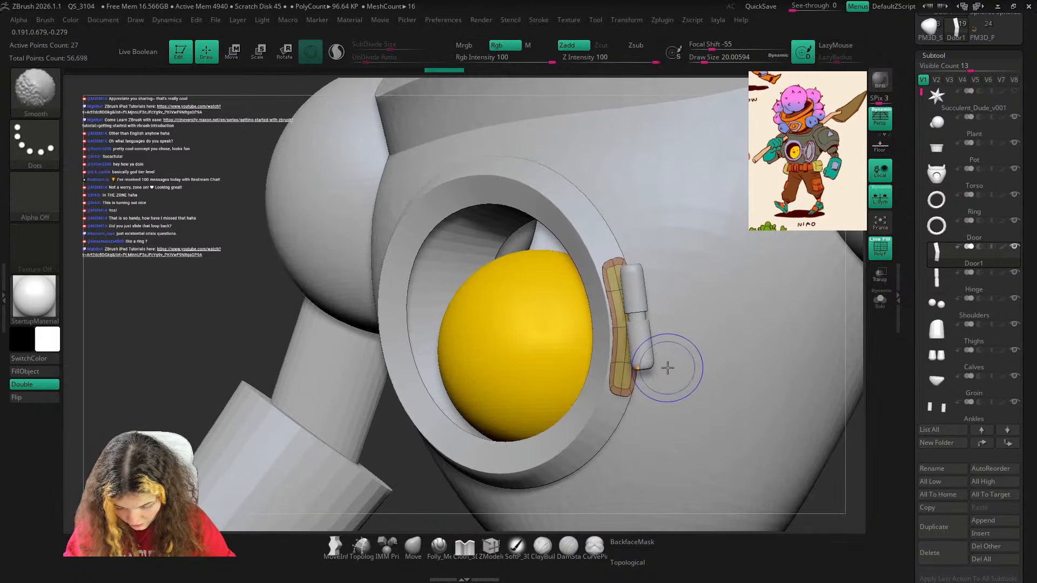
key("shift+d")
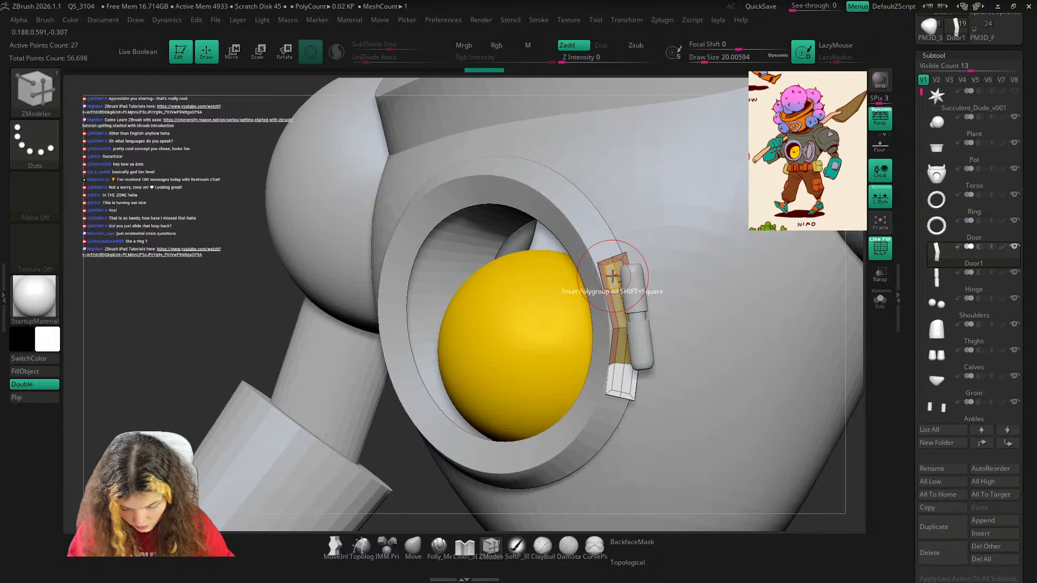
left_click_drag(587, 368, 665, 283, "ctrl+shift")
key("l")
left_click(663, 164)
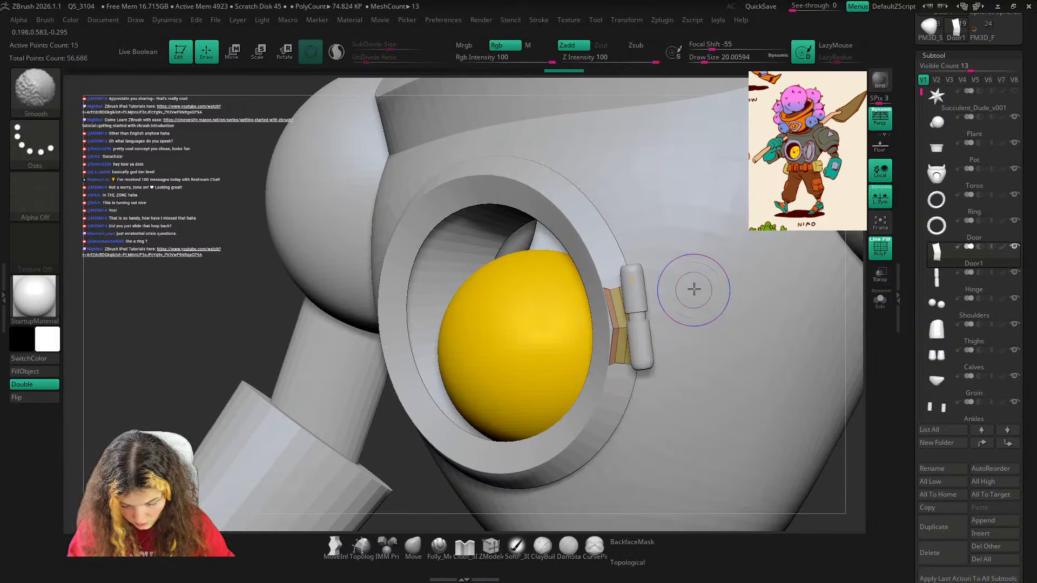
Inspect the shortened hinge plate on the torso and delete the duplicated door subtool.
key("shift+f")
right_click_drag(735, 283, 655, 289, "ctrl")
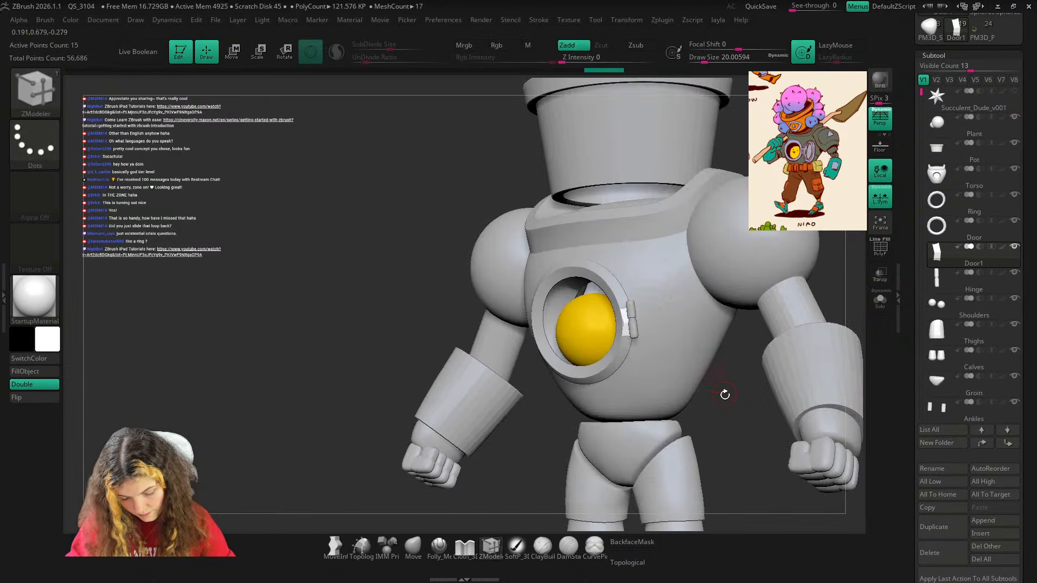
mouse_move(722, 394)
right_mouse_down()
mouse_move(757, 420)
mouse_move(702, 366)
right_mouse_up()
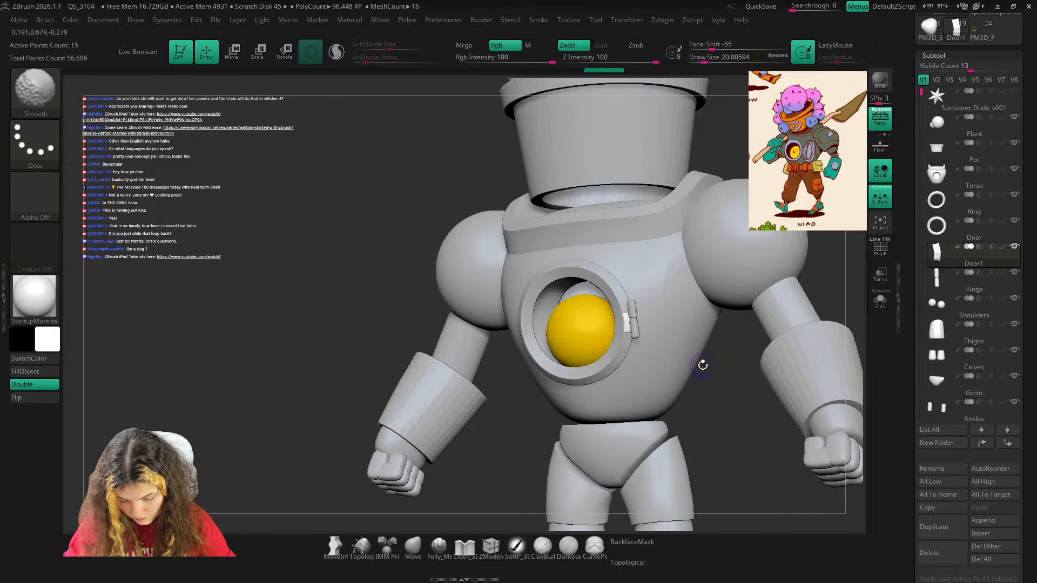
key("shift+f")
key("shift+f")
left_click(930, 552)
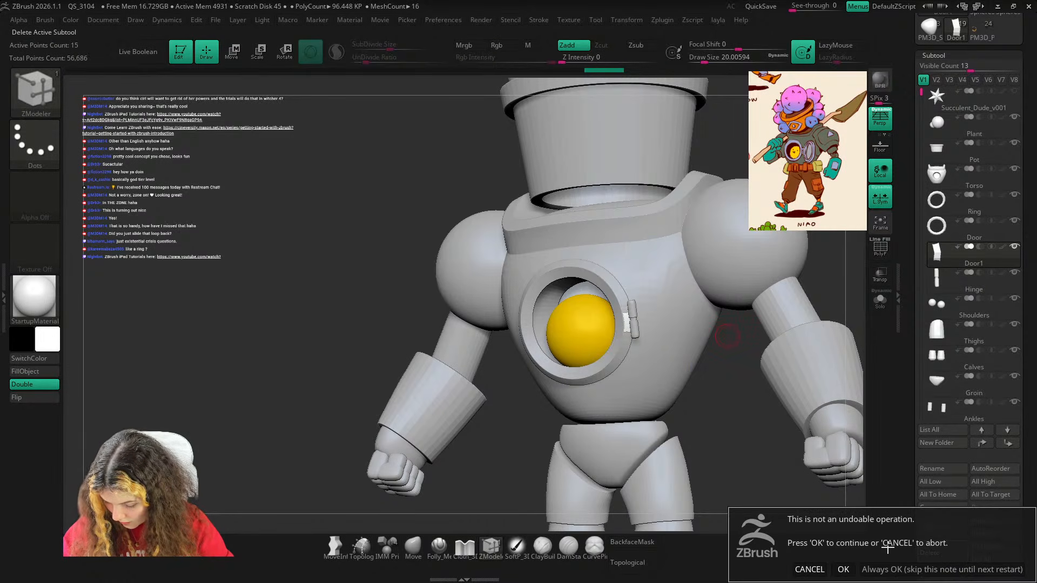
left_click(845, 569)
Make the Ring subtool active and view the full figure from the front.
right_click_drag(727, 412, 749, 423, "shift")
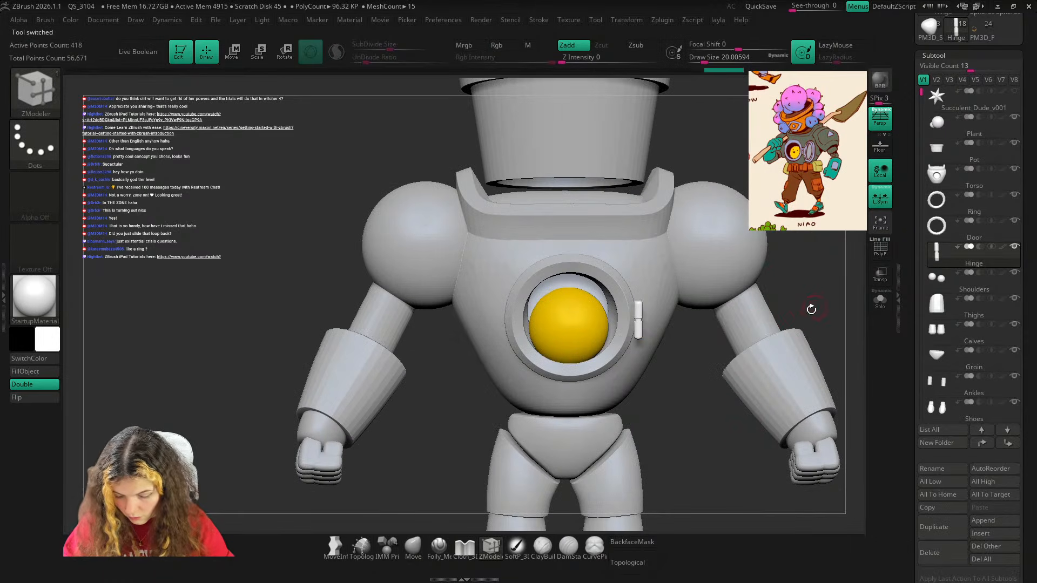
left_click(626, 309, "alt")
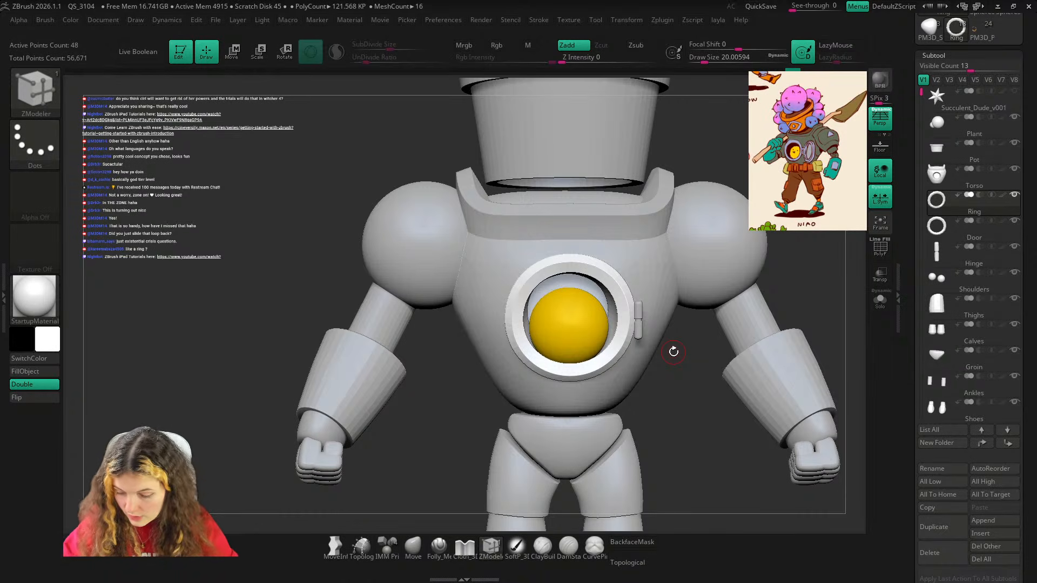
mouse_move(833, 288)
right_mouse_down()
mouse_move(807, 319)
mouse_move(790, 308)
mouse_move(794, 354)
mouse_move(782, 360)
right_mouse_up()
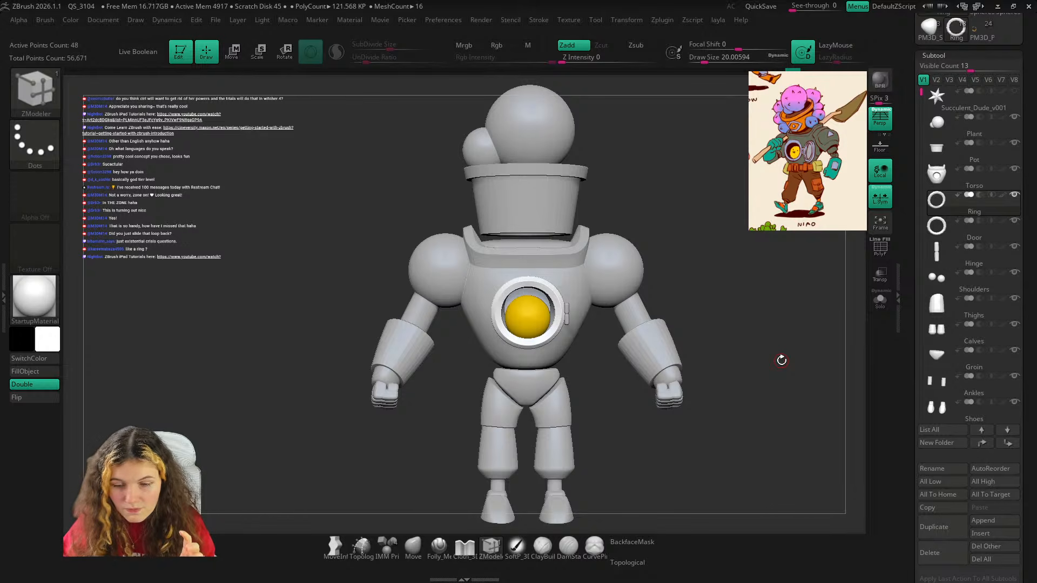
scroll(1000, 242, "up", 1)
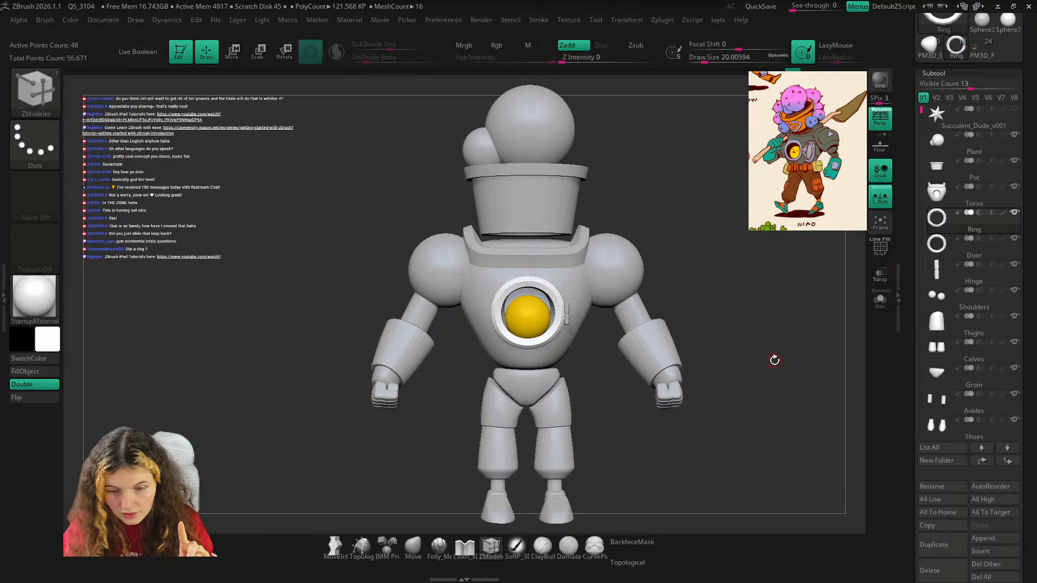
left_click_drag(773, 361, 793, 339)
left_click_drag(1023, 211, 1023, 234)
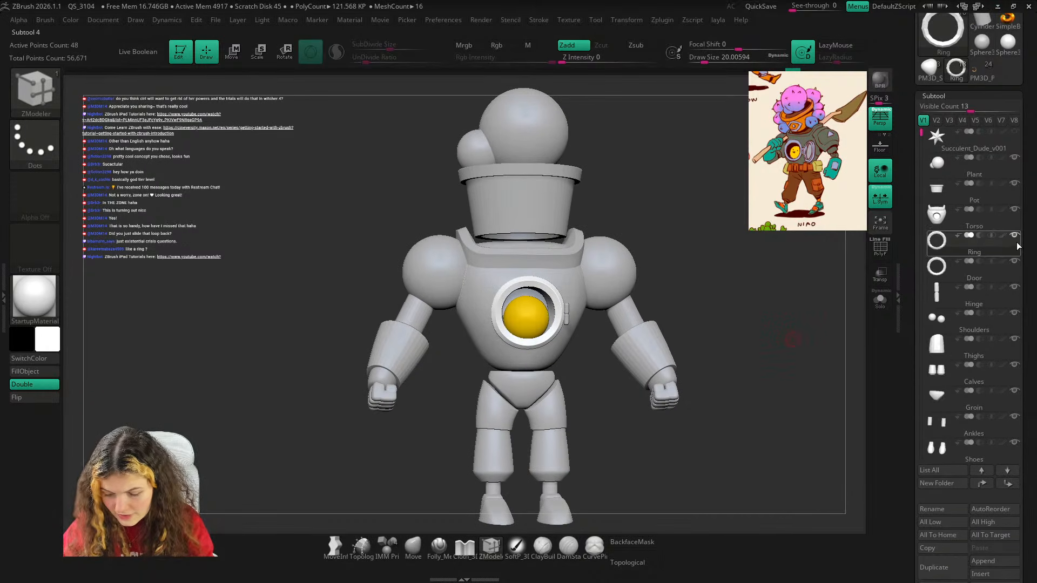
Swing the active Ring subtool open about the hinge on the chest porthole.
mouse_move(1006, 246)
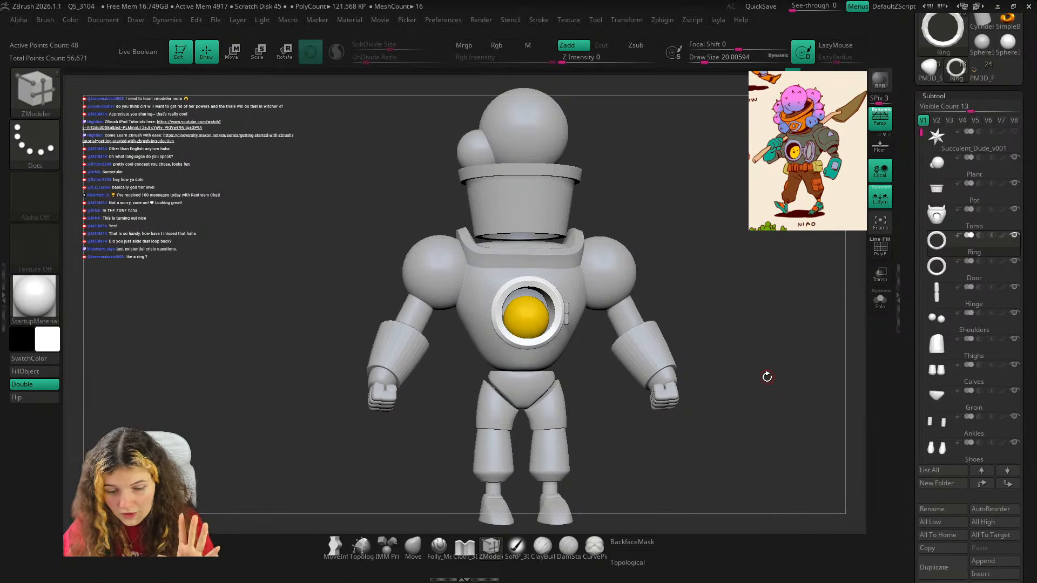
left_click_drag(765, 427, 753, 409)
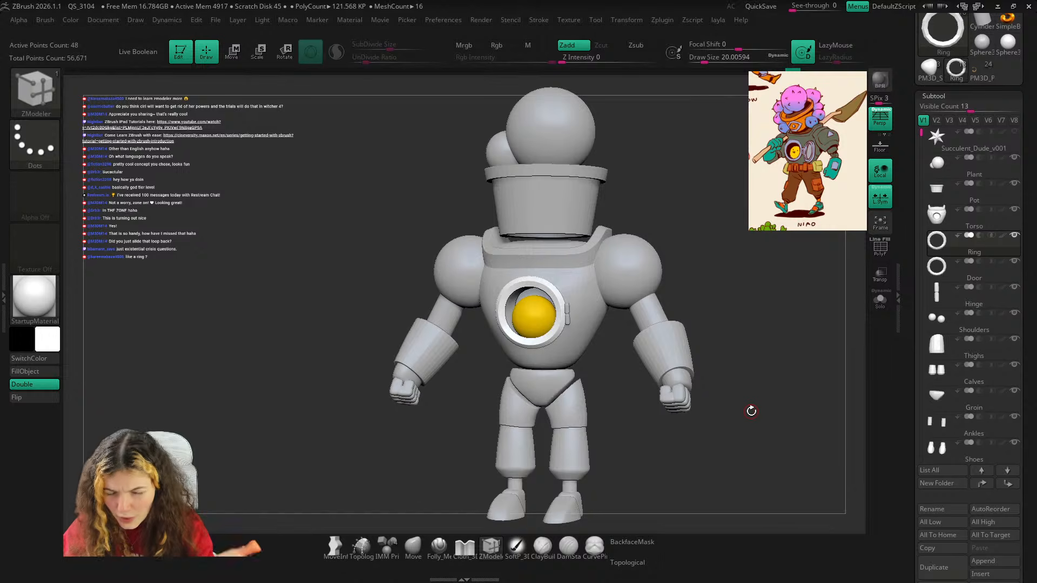
key("w")
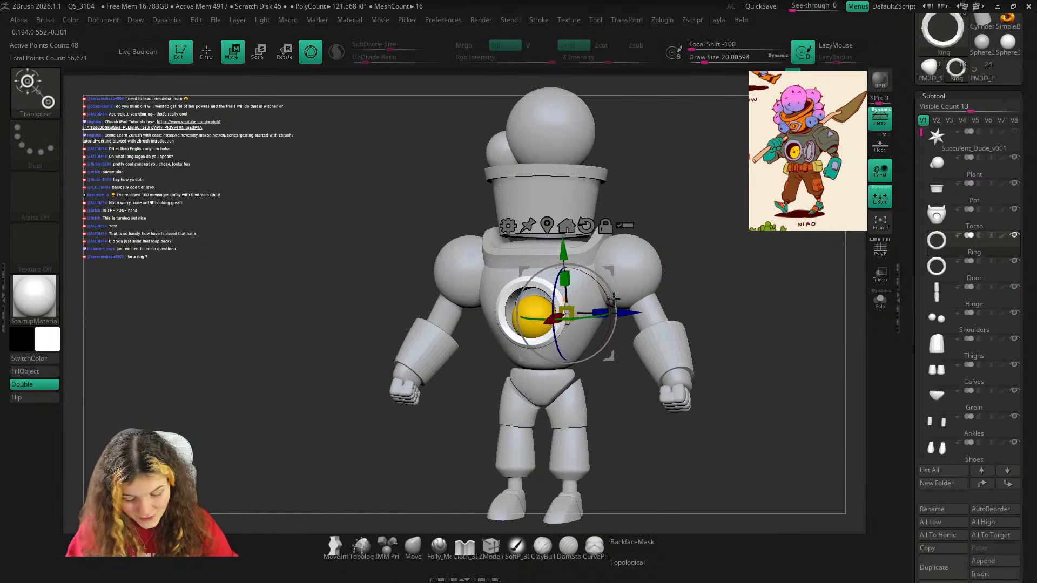
mouse_move(621, 309)
left_mouse_down()
mouse_move(742, 288)
mouse_move(773, 252)
mouse_move(738, 290)
mouse_move(736, 278)
left_mouse_up()
key("q")
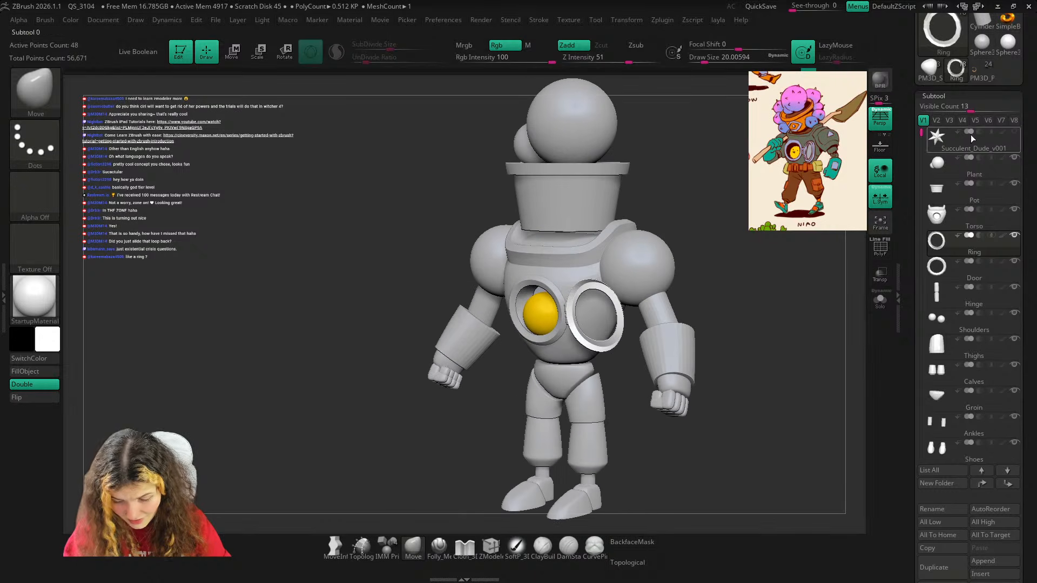
Recall the stored Cust1 view and compare the opened porthole with the concept art.
left_click_drag(1027, 116, 1027, 487)
left_click(981, 177)
key("shift")
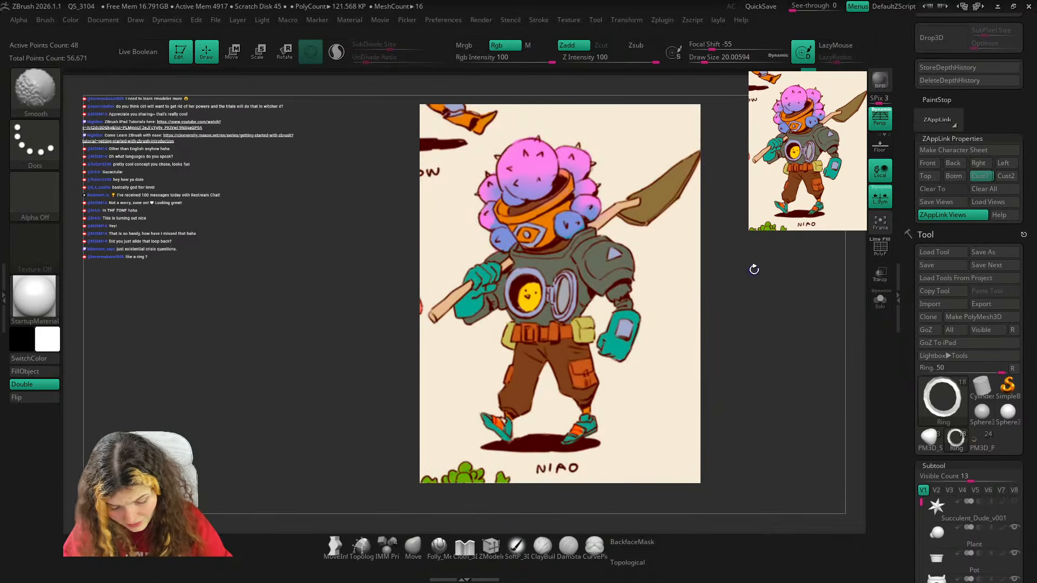
key("shift+z")
key("shift+z")
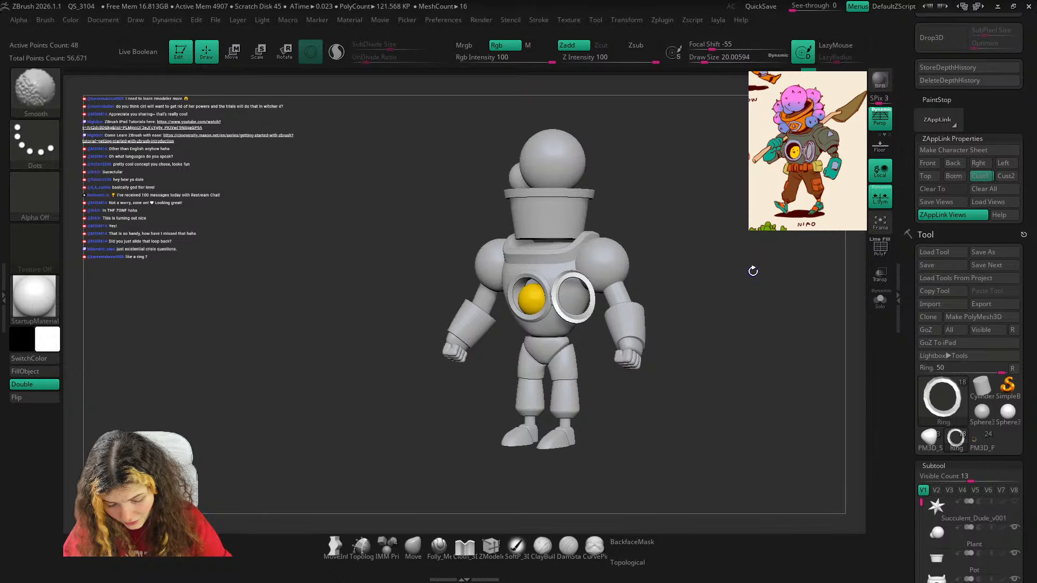
key("shift+z")
key("shift+z")
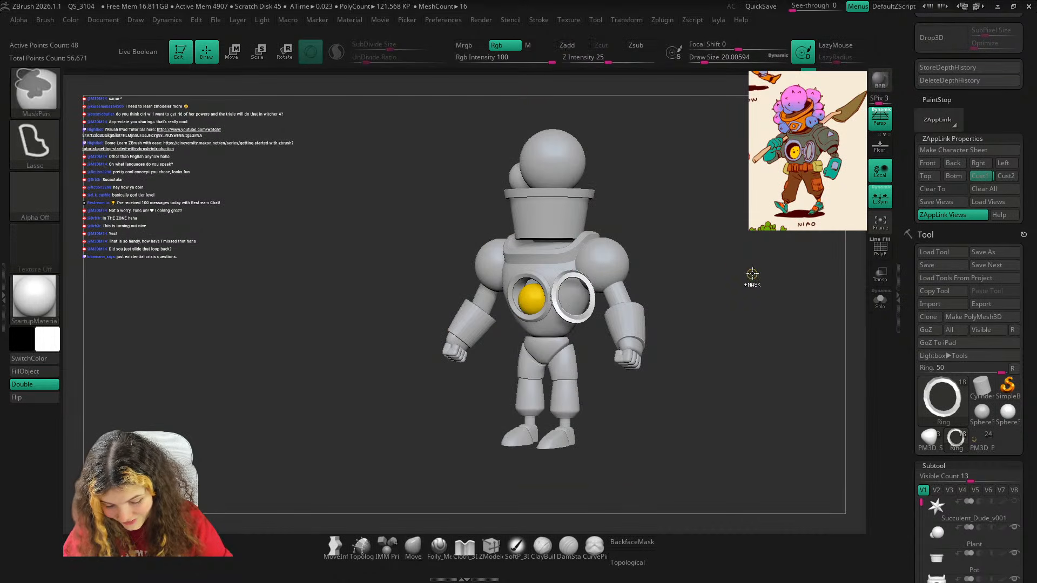
Undo the ring's swing to close the porthole, check the reference again and activate the Move brush.
key("ctrl+z")
key("shift+z")
key("shift+z")
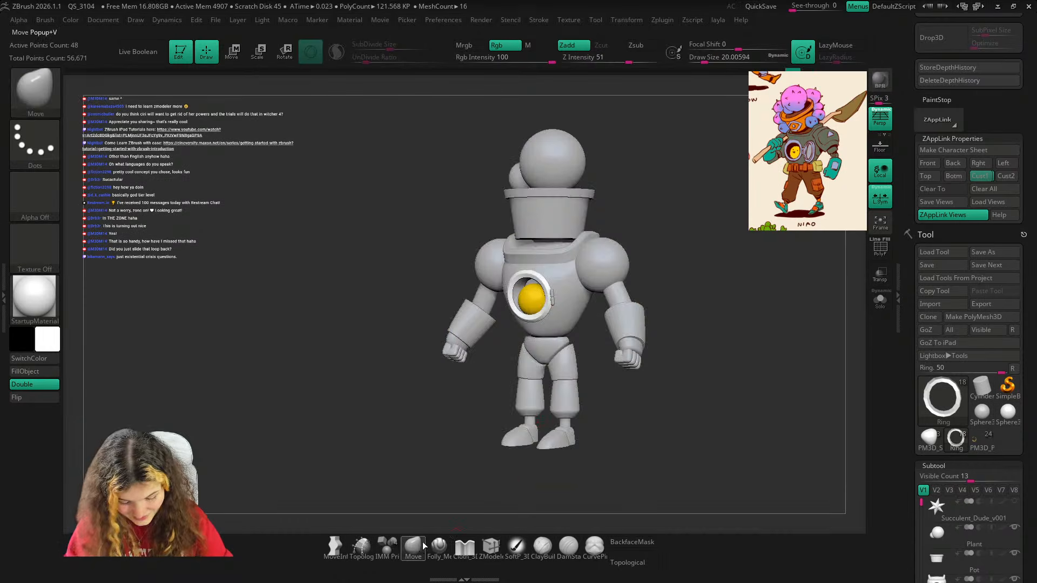
key("b")
key("m")
key("v")
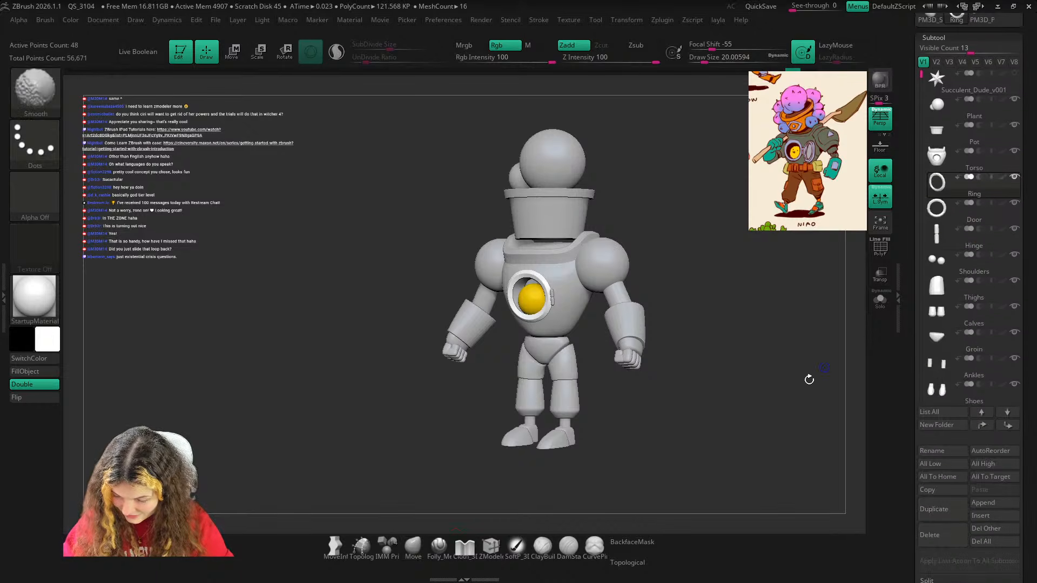
Append a sphere as a new subtool, make it active and show its polyframe.
left_click_drag(867, 292, 858, 317)
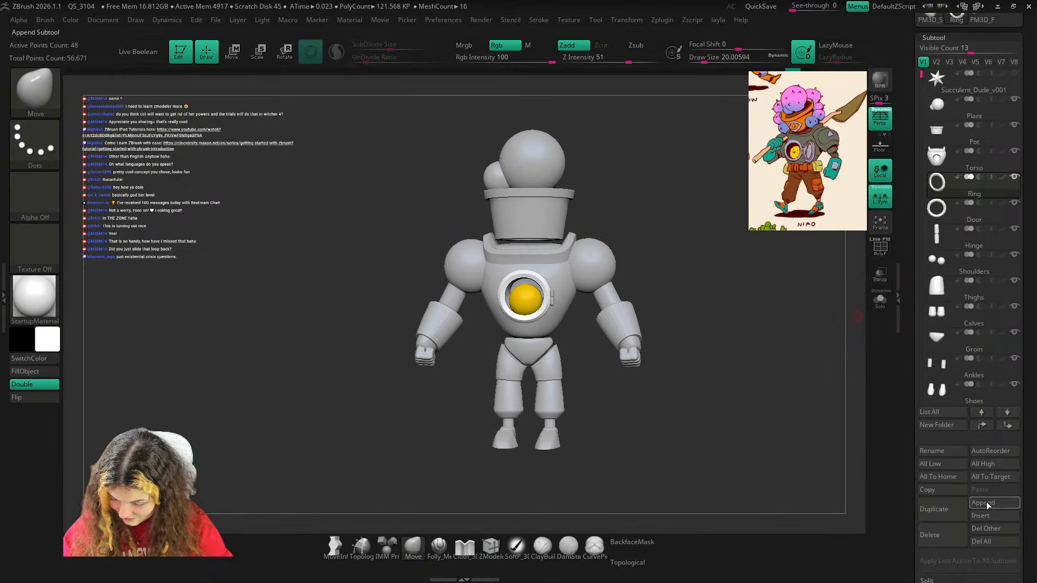
left_click(979, 503)
left_click(517, 499)
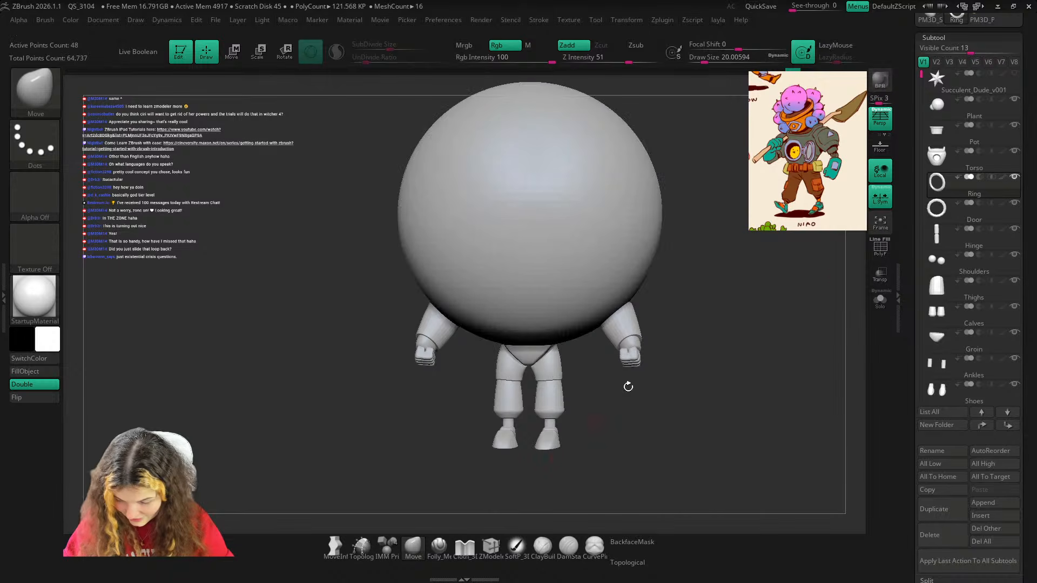
left_click(631, 247, "alt")
key("shift+f")
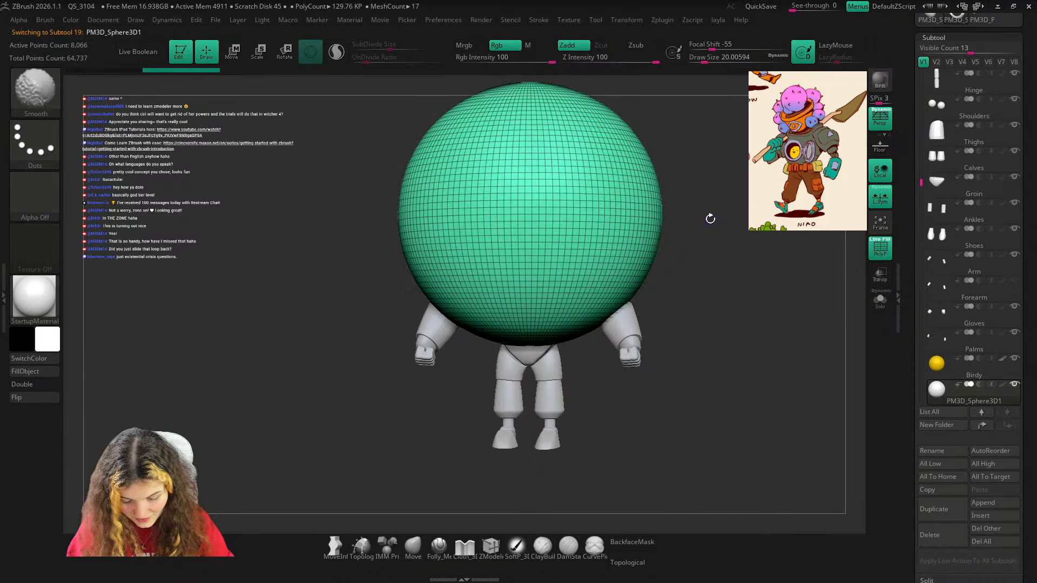
Scale the sphere down, position it at the torso and isolate it.
key("w")
left_click_drag(682, 254, 727, 199)
left_click_drag(522, 215, 519, 348)
key("f")
left_click_drag(468, 295, 466, 373)
left_click(413, 548)
left_click(880, 300)
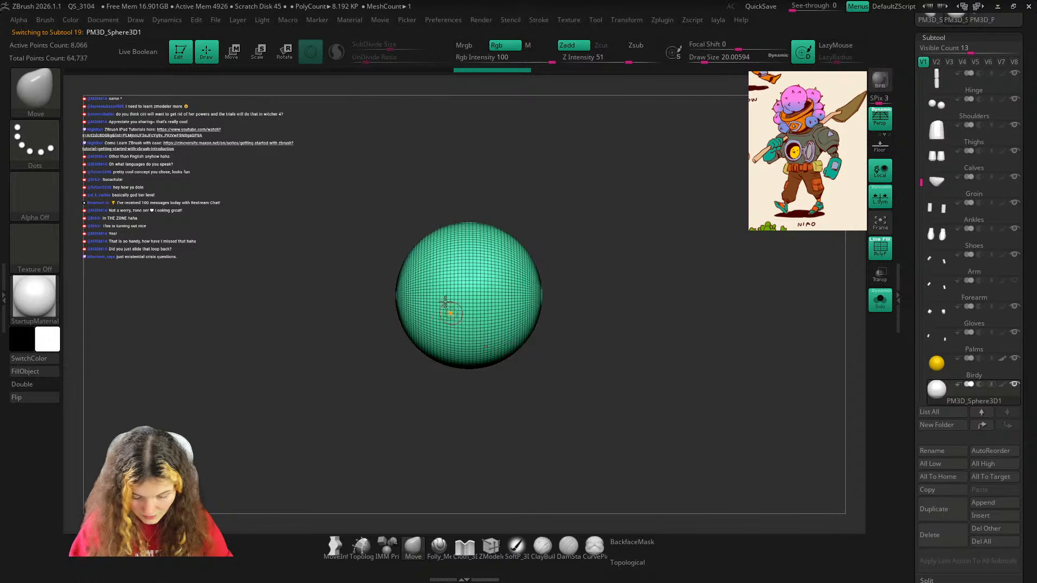
With perspective off, cut the isolated sphere exactly in half along its middle edge loop and delete the hidden half.
left_click_drag(511, 215, 598, 181, "alt")
key("f")
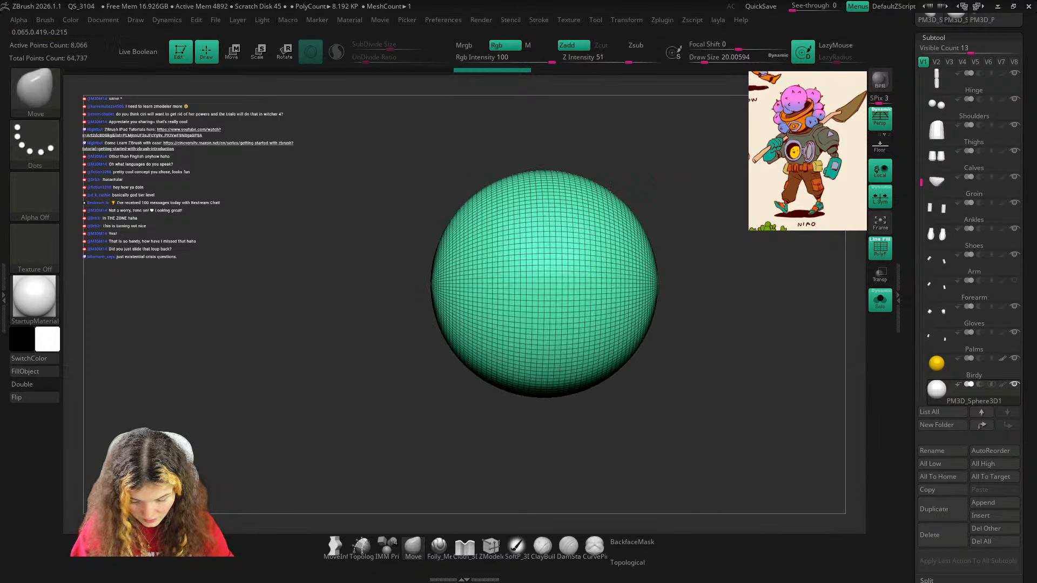
key("p")
left_click_drag(357, 149, 554, 481, "ctrl+shift")
key("space")
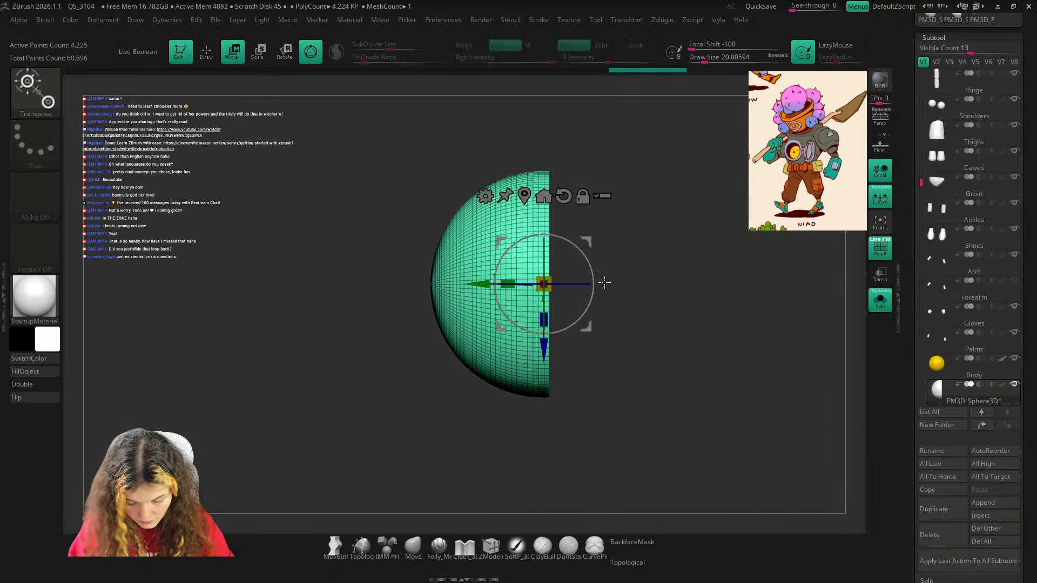
left_click_drag(630, 112, 542, 470, "ctrl+shift")
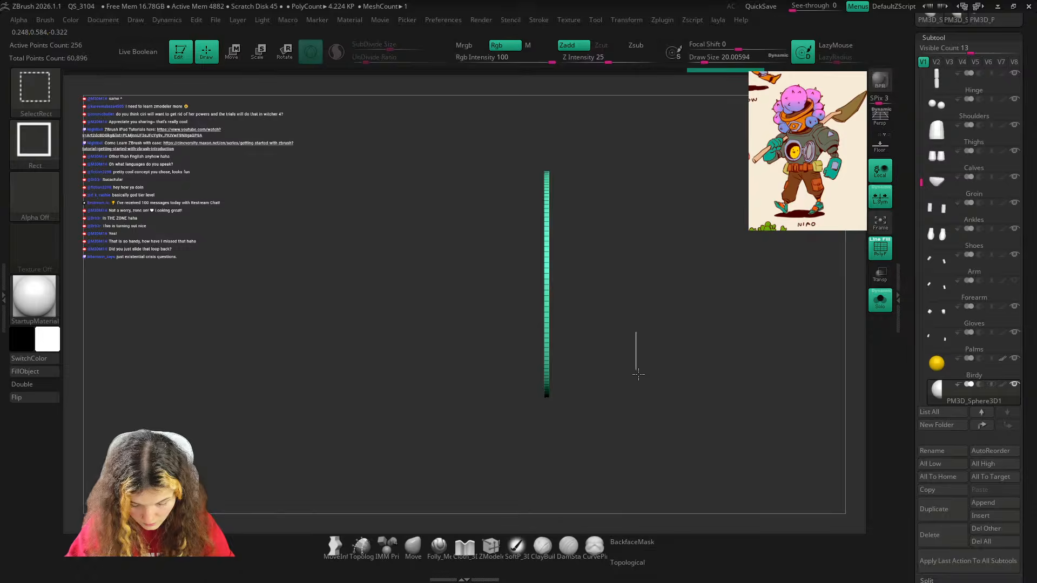
left_click_drag(638, 374, 642, 382, "ctrl+shift")
key("1")
left_click(689, 167)
Flatten the half sphere along its depth into a shallow dome and hide the polyframe.
key("w")
left_click_drag(508, 285, 558, 289)
key("q")
key("shift+f")
mouse_move(475, 436)
right_mouse_down("ctrl")
mouse_move(655, 280)
mouse_move(810, 336)
right_mouse_up("ctrl")
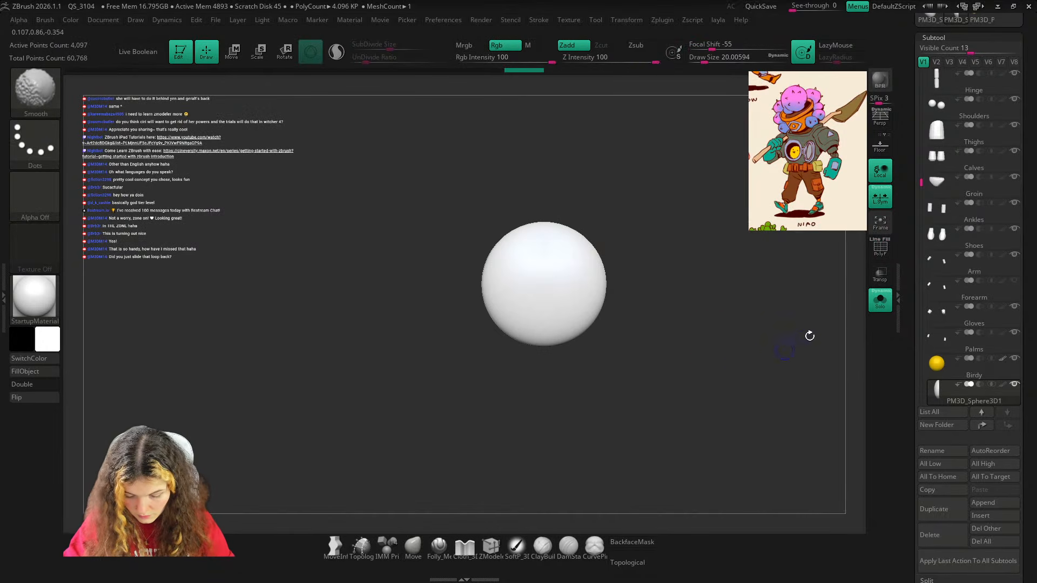
Show all subtools again and scale and centre the dome inside the porthole ring.
key("shift+s")
key("w")
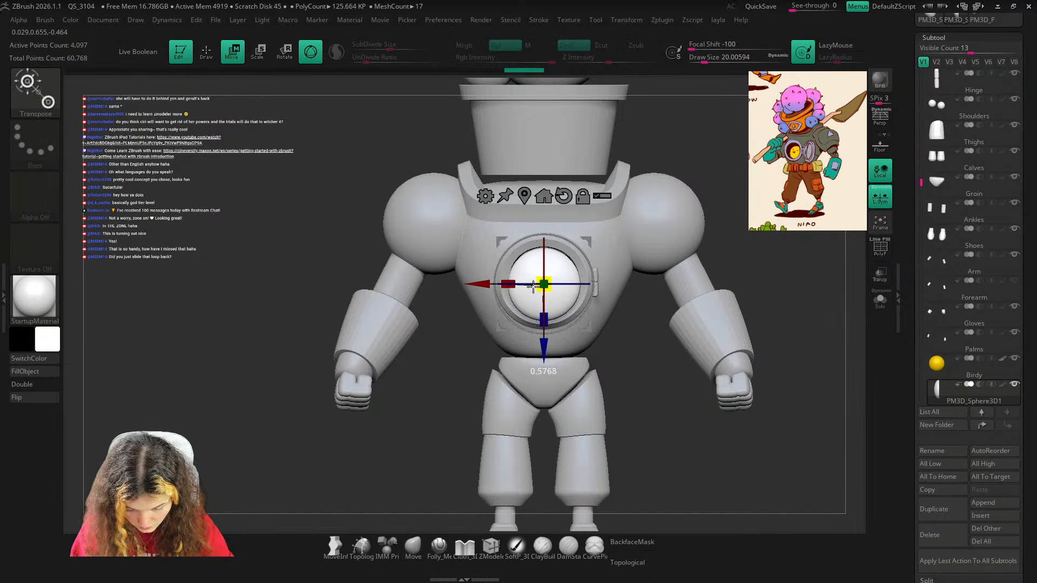
left_click_drag(534, 287, 535, 287)
right_click_drag(557, 297, 562, 354, "ctrl")
left_click_drag(535, 348, 535, 344)
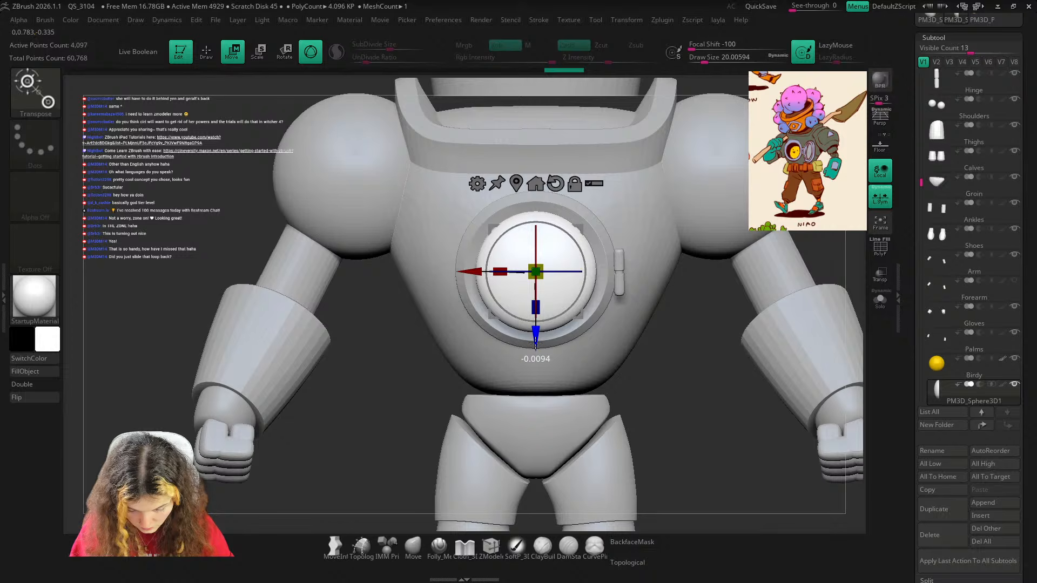
Tilt the dome by about -9 degrees in side view to follow the porthole ring's slope.
key("q")
key("f")
mouse_move(621, 233)
right_mouse_down()
mouse_move(744, 229)
mouse_move(621, 324)
mouse_move(583, 379)
right_mouse_up()
key("w")
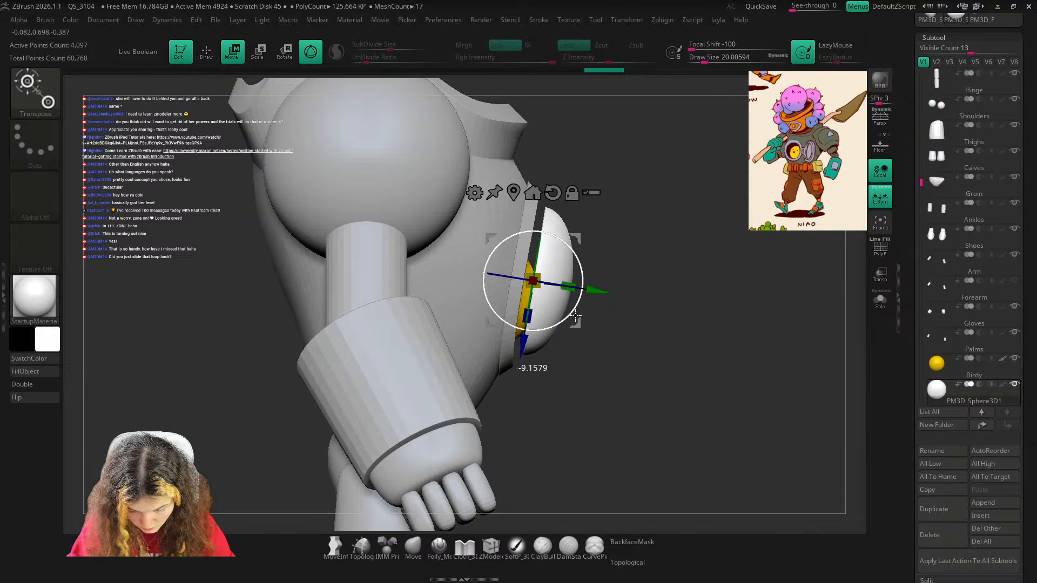
key("q")
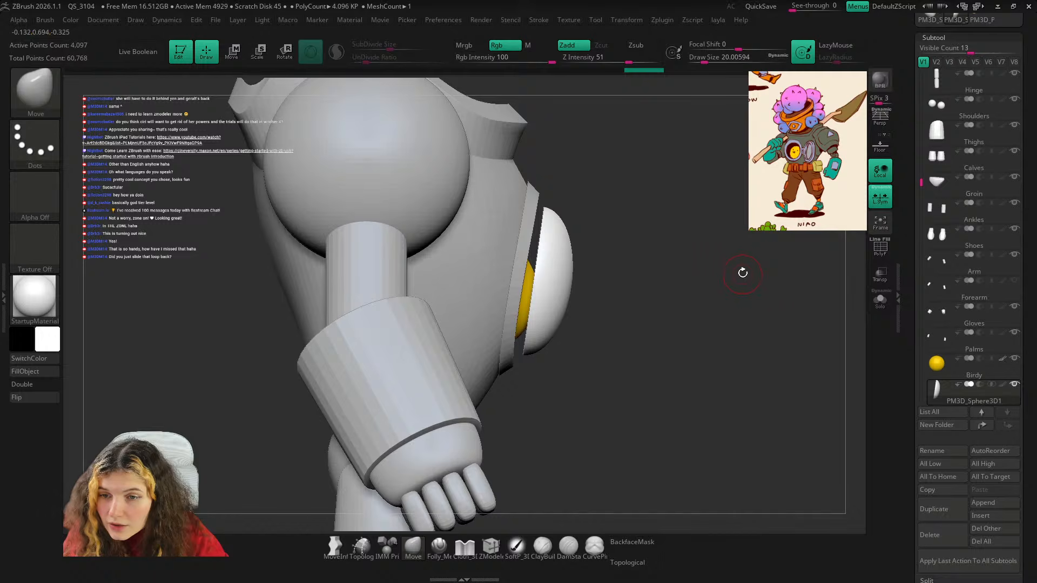
Push the dome back along its depth axis so it sits in the porthole ring.
right_click_drag(743, 273, 734, 277)
key("w")
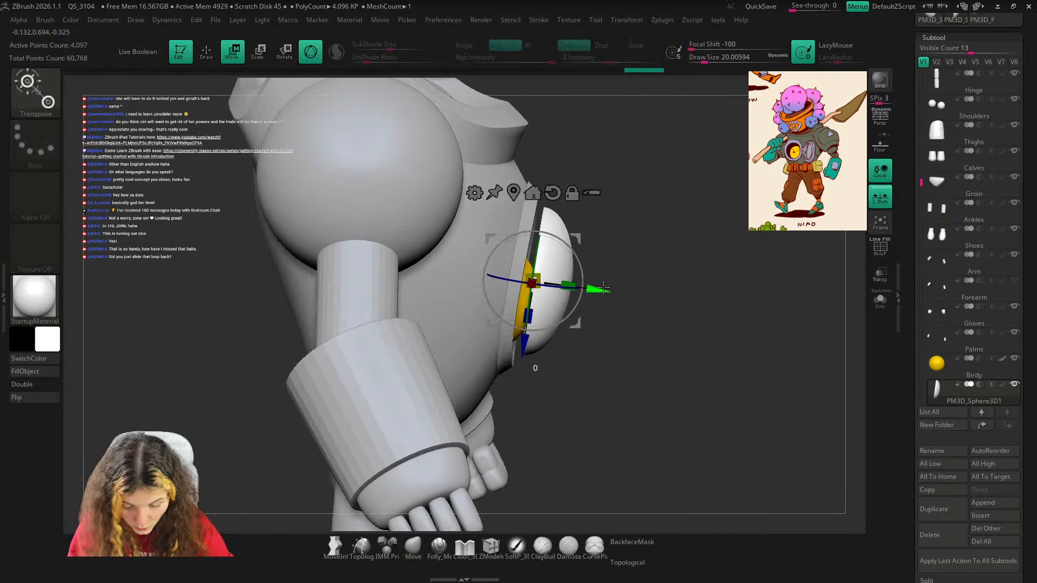
right_click_drag(604, 288, 681, 392, "shift")
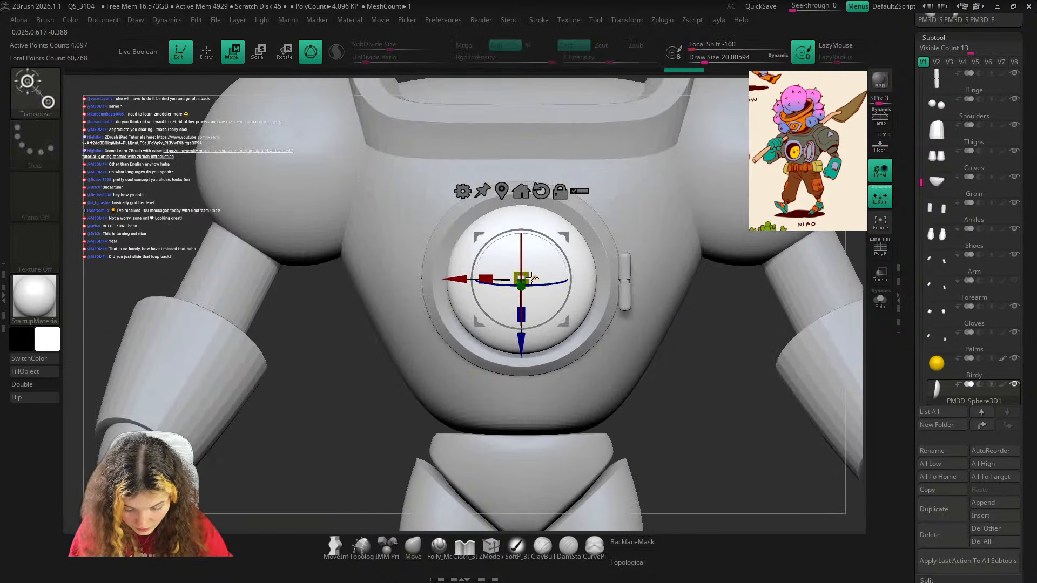
key("q")
mouse_move(697, 254)
right_mouse_down()
mouse_move(711, 308)
mouse_move(665, 406)
mouse_move(602, 319)
right_mouse_up()
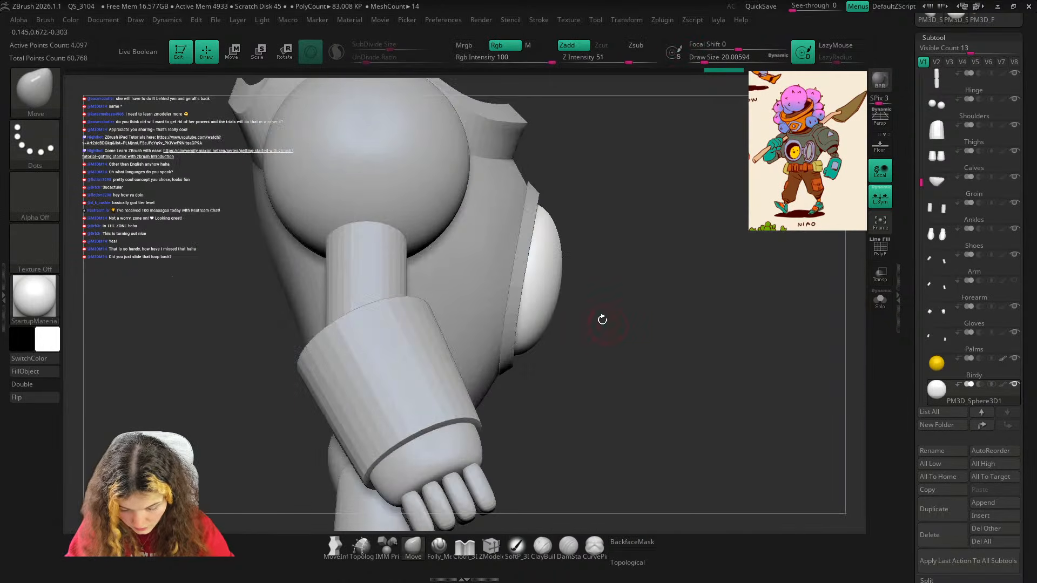
key("w")
key("q")
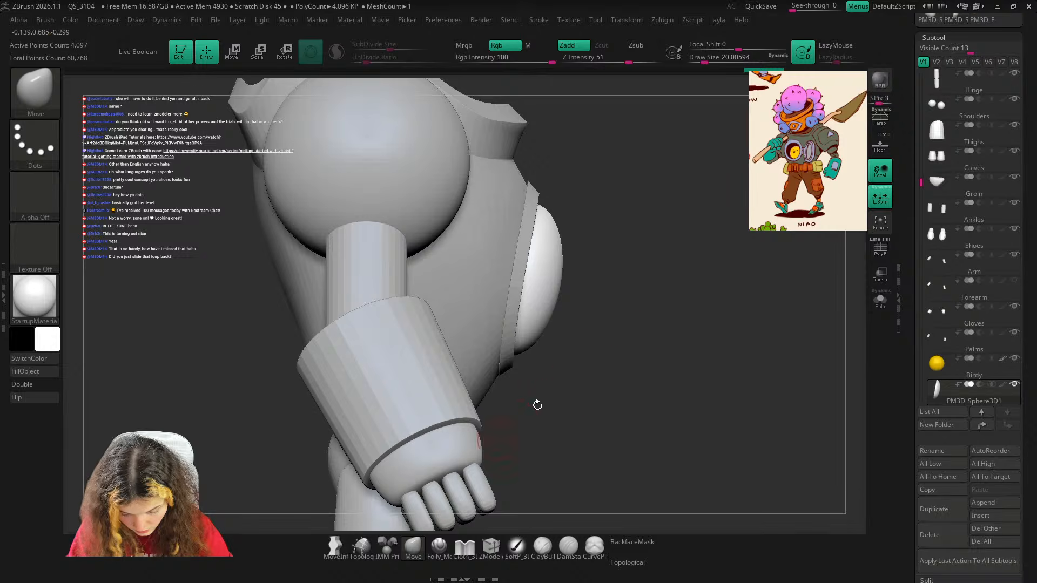
Fine-tune the dome's size and placement inside the ring, checking its fit from the side and front.
mouse_move(537, 406)
right_mouse_down()
mouse_move(607, 301)
mouse_move(616, 306)
mouse_move(700, 238)
mouse_move(651, 398)
mouse_move(620, 325)
right_mouse_up()
key("w")
key("q")
key("w")
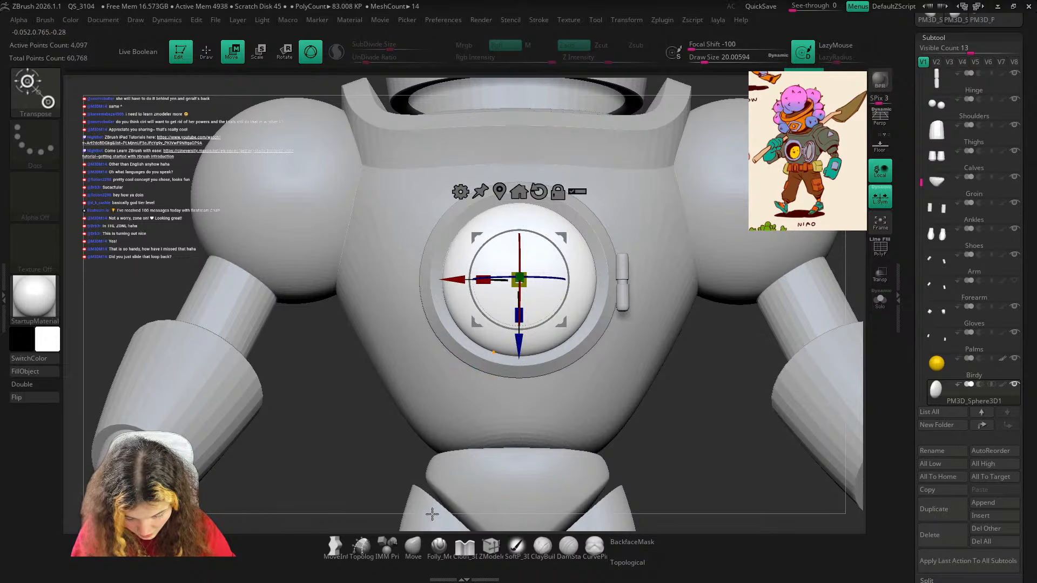
key("q")
right_click_drag(684, 433, 627, 425)
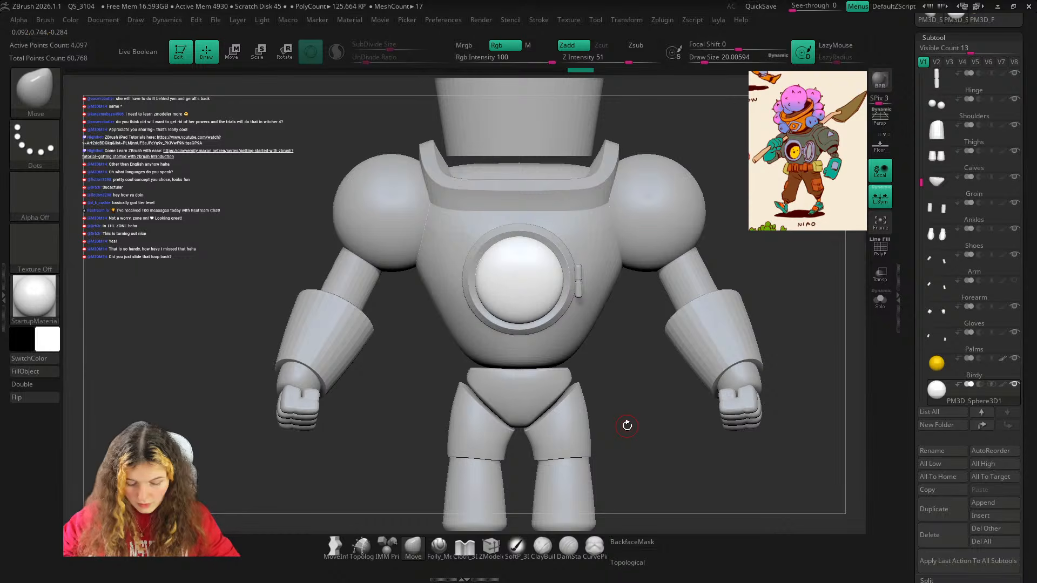
right_click_drag(643, 394, 713, 384)
key("w")
right_click_drag(666, 315, 601, 340)
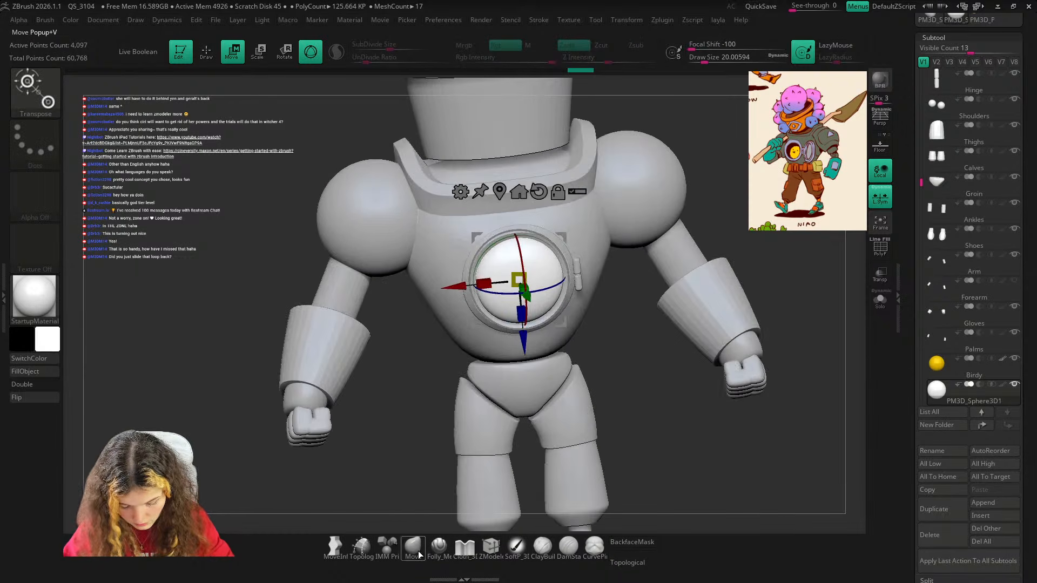
left_click(418, 554)
right_click_drag(668, 406, 660, 412, "shift")
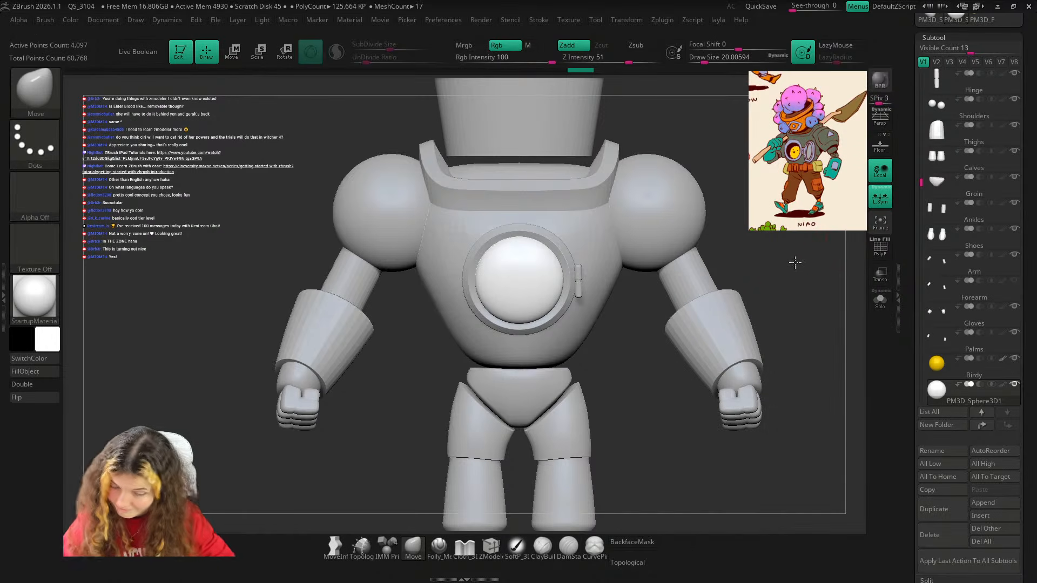
Scale the dome up slightly to fill more of the porthole ring.
left_click_drag(795, 263, 789, 264)
key("w")
left_click_drag(523, 277, 534, 274)
key("q")
left_click_drag(438, 502, 492, 503)
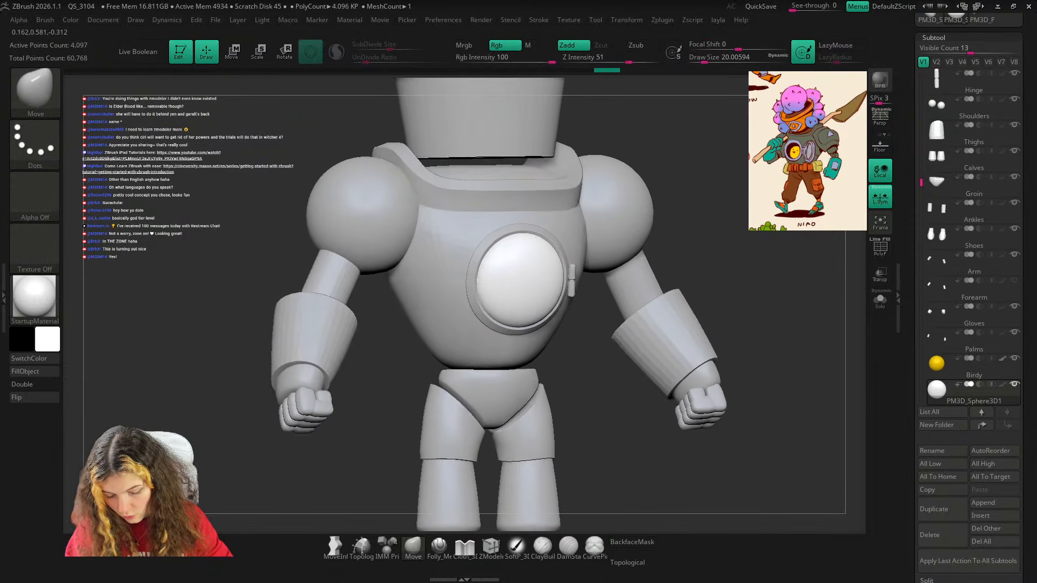
Adjust the dome's depth in the porthole ring and check the whole torso from the front.
right_click_drag(492, 504, 526, 480)
mouse_move(572, 302)
right_mouse_down("ctrl")
mouse_move(597, 345)
mouse_move(580, 350)
mouse_move(564, 304)
mouse_move(604, 359)
right_mouse_up("ctrl")
key("w")
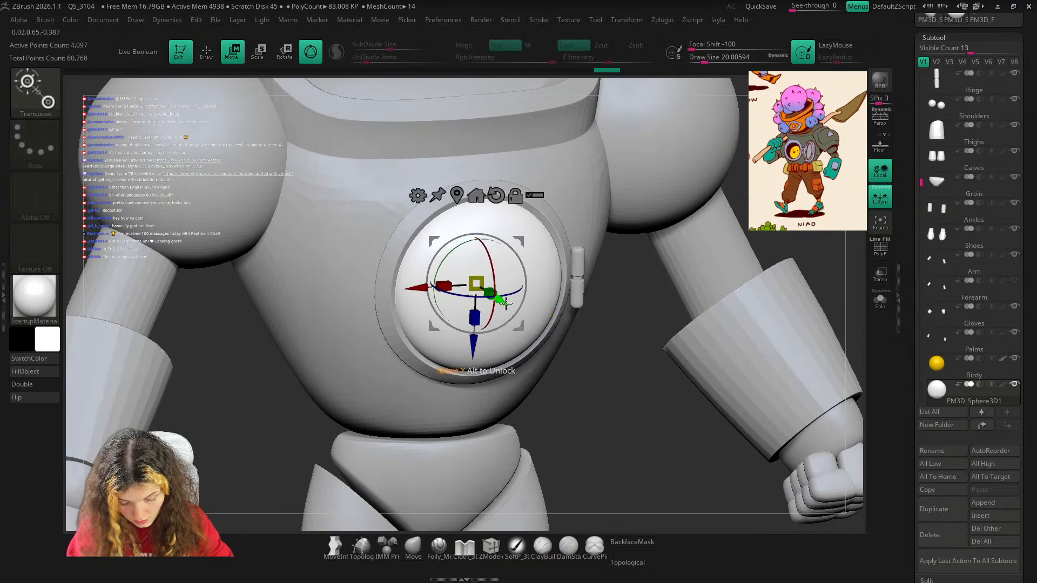
left_click_drag(505, 304, 506, 304)
left_click(414, 548)
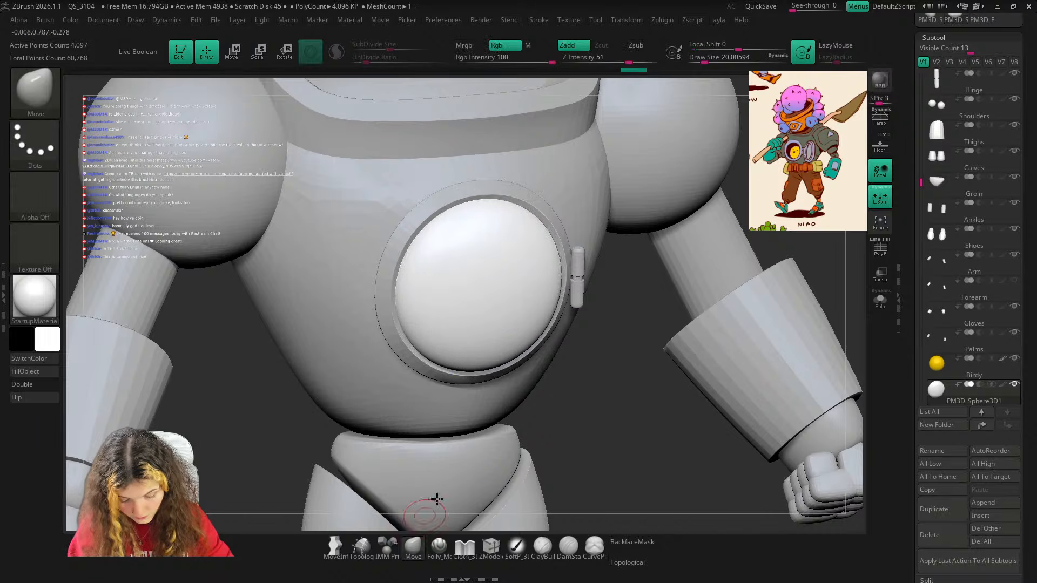
mouse_move(438, 498)
right_mouse_down("ctrl")
mouse_move(666, 377)
mouse_move(690, 270)
right_mouse_up("ctrl")
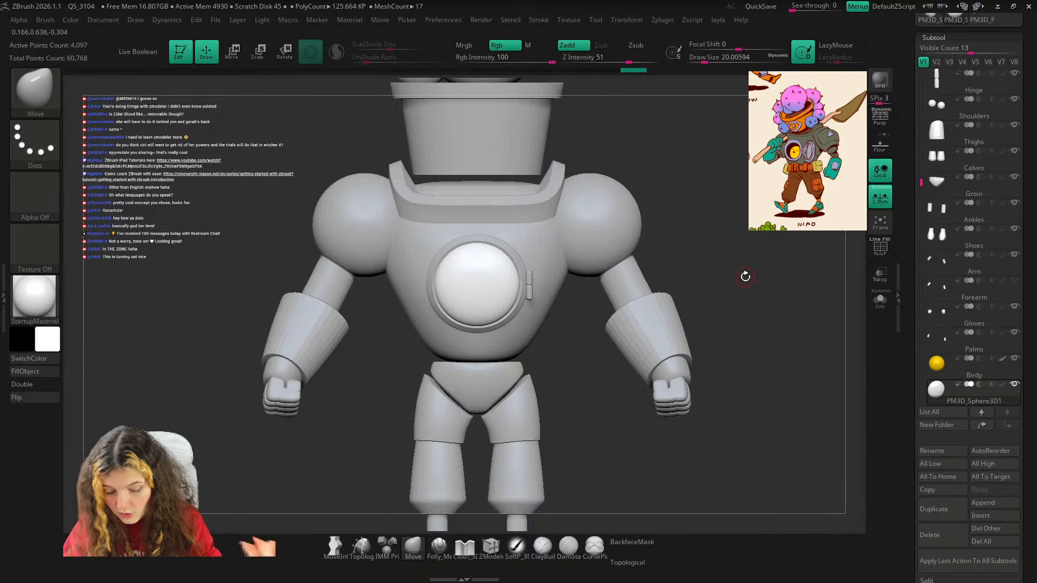
mouse_move(984, 162)
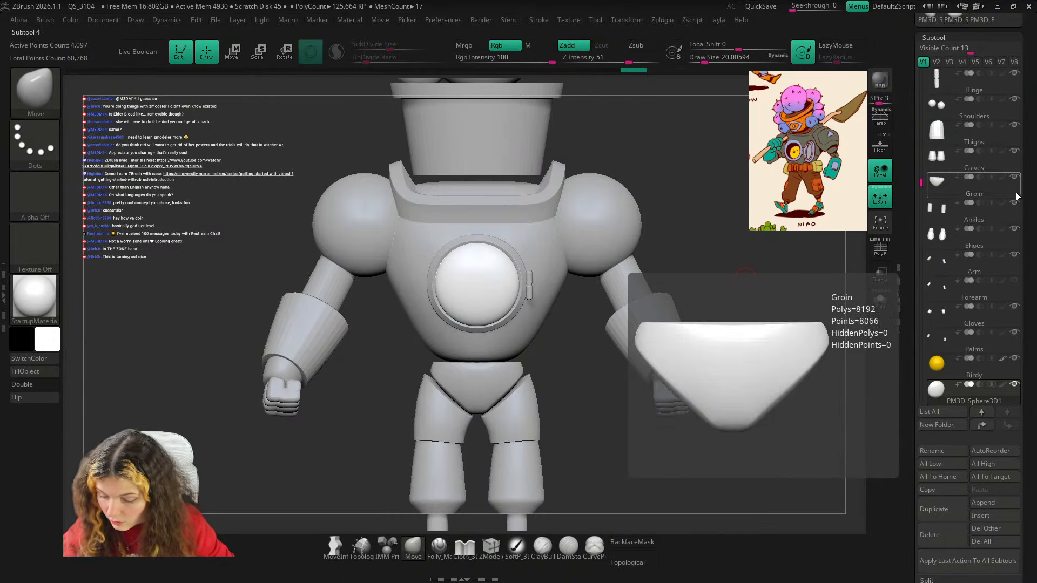
mouse_move(983, 400)
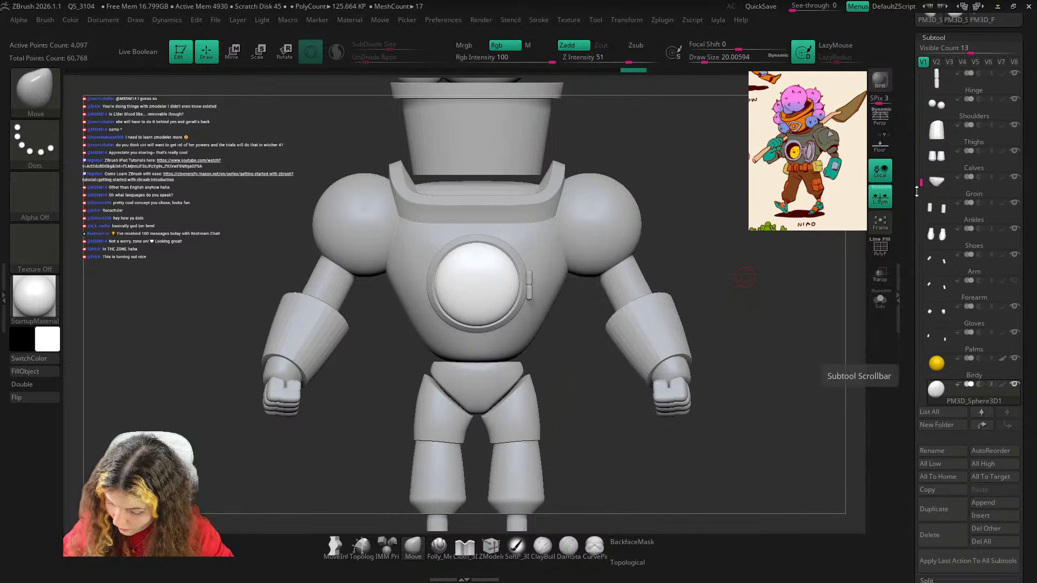
Move the sphere subtool up the subtool order to directly below Door and check its wireframe.
left_click_drag(988, 400, 980, 127)
left_click_drag(920, 176, 920, 130)
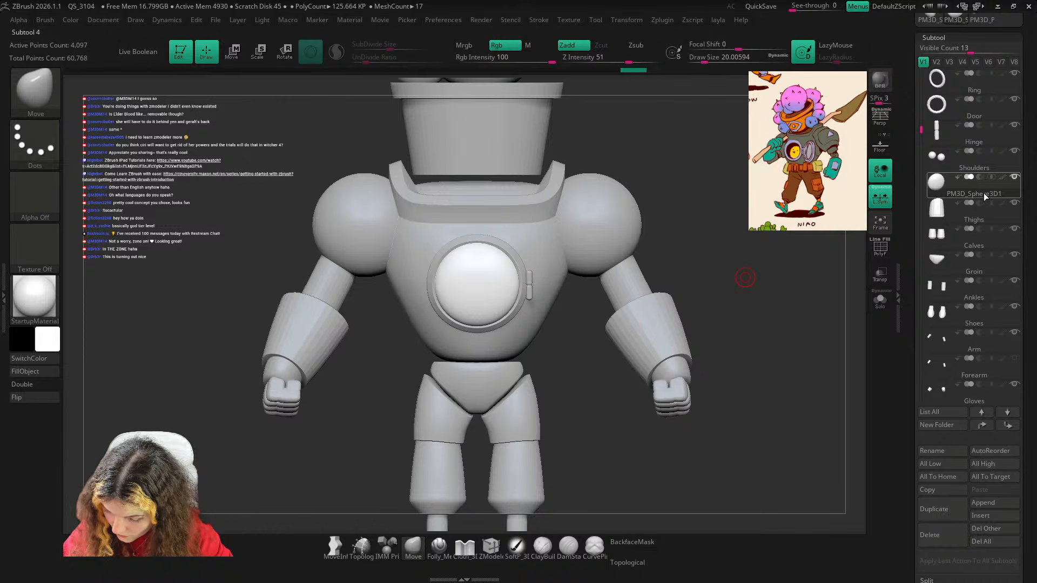
left_click_drag(984, 193, 991, 126)
key("shift+f")
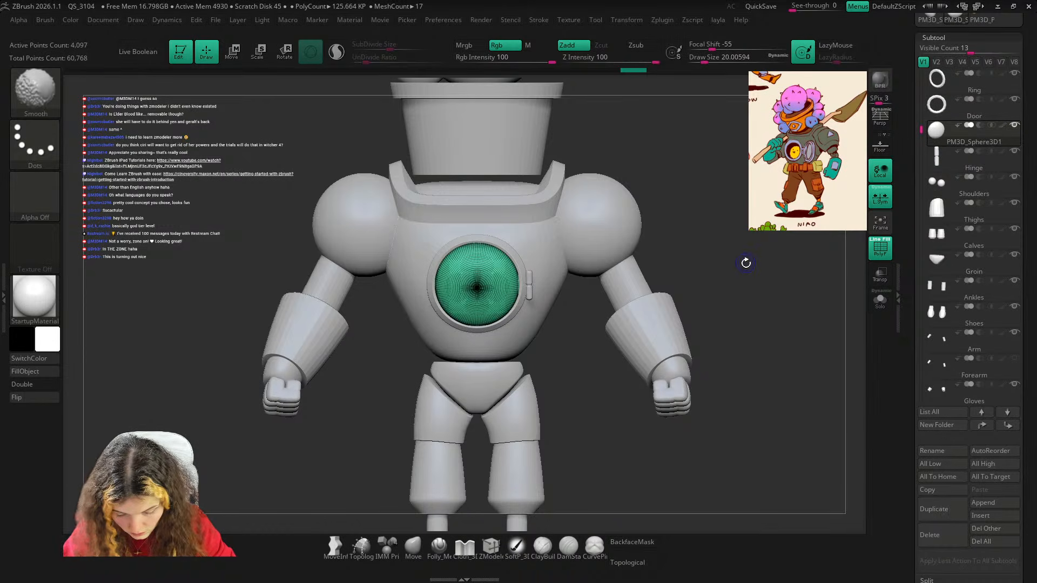
key("shift+f")
mouse_move(748, 266)
left_mouse_down()
mouse_move(770, 268)
mouse_move(761, 257)
left_mouse_up()
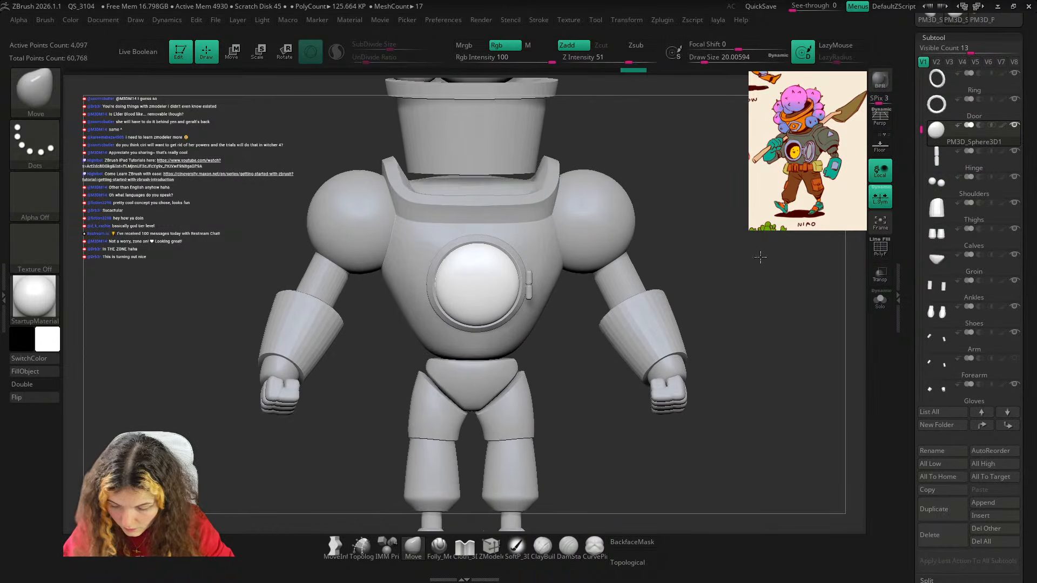
Rename the sphere subtool as Glass.
left_click(941, 449)
type("G")
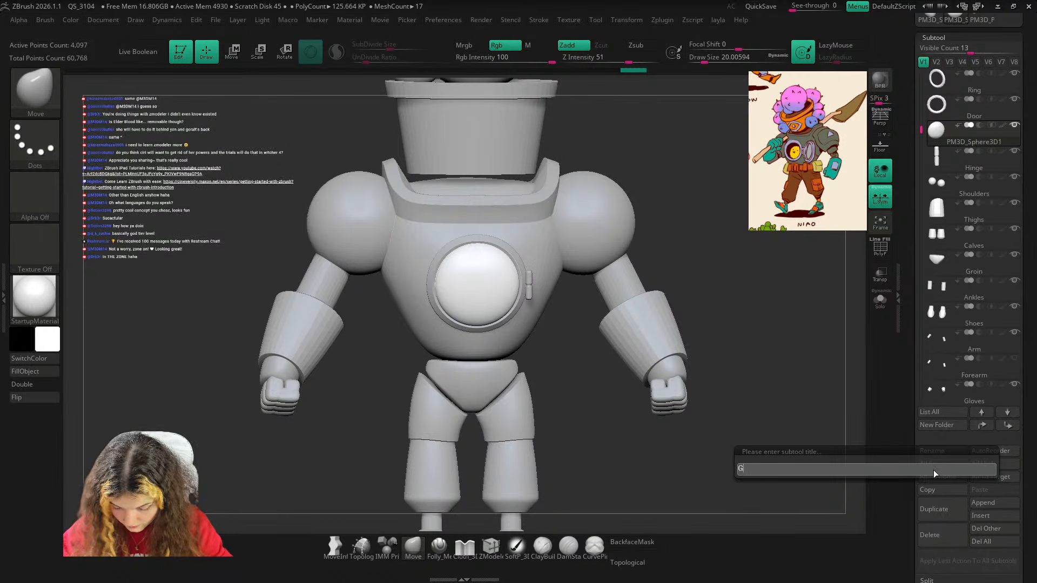
type("lasss")
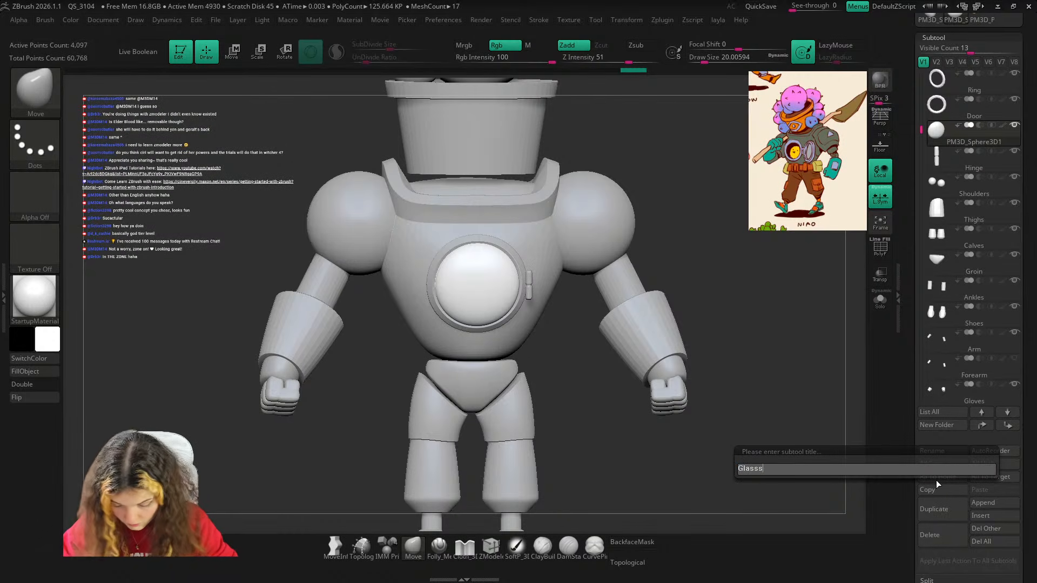
key("BackSpace")
key("Return")
Create a subtool folder named Door_GRP around the Door subtool and put the Glass subtool in it.
key("Up")
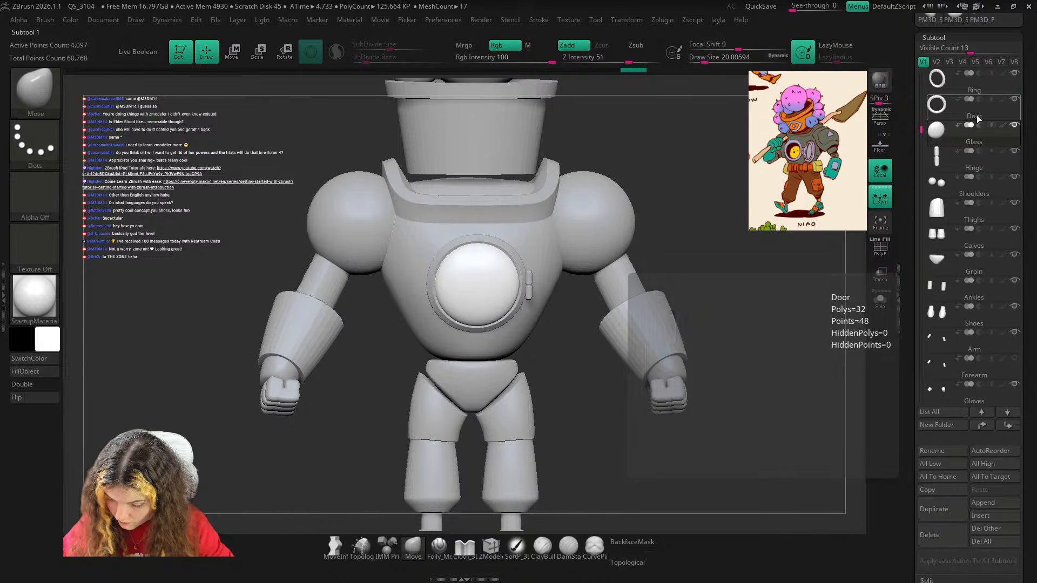
left_click(938, 425)
type("D")
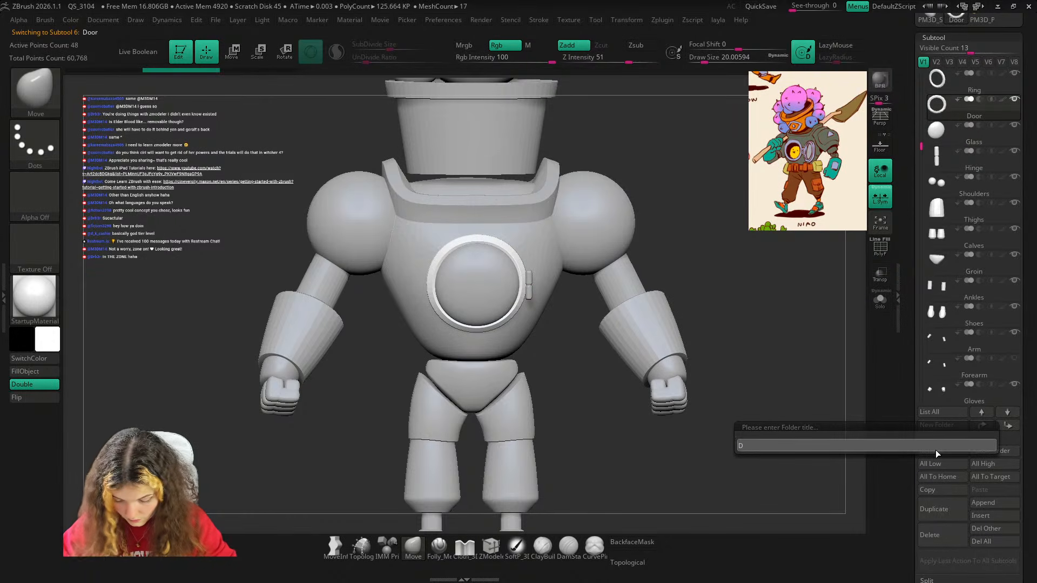
type("oor_")
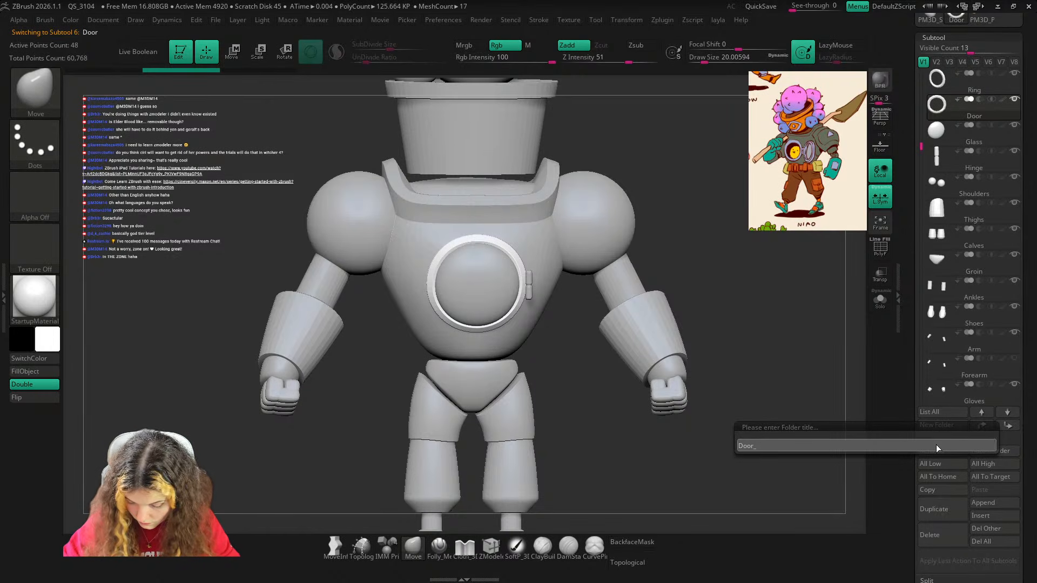
type("GR")
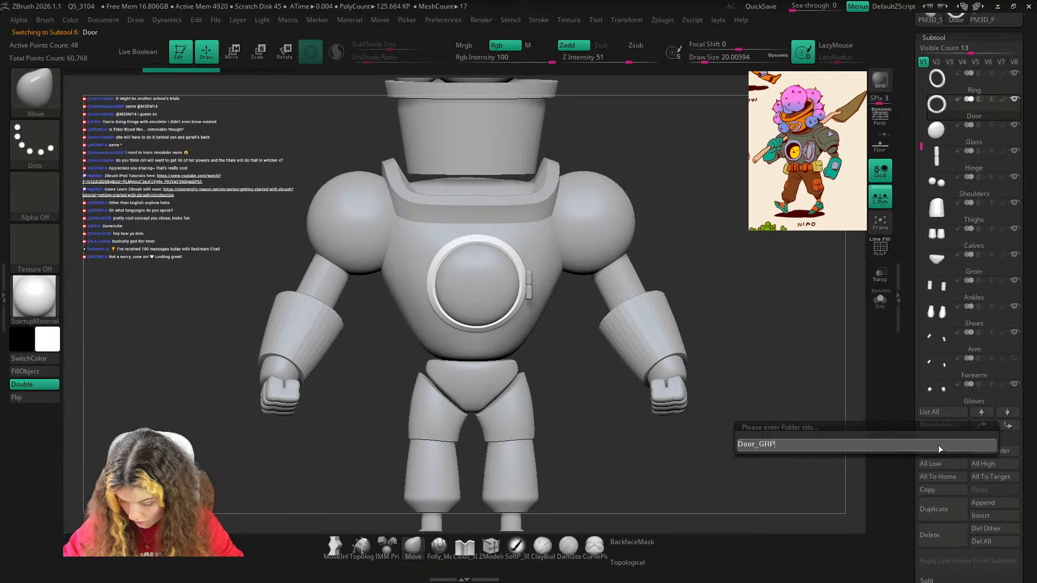
type("P")
key("Return")
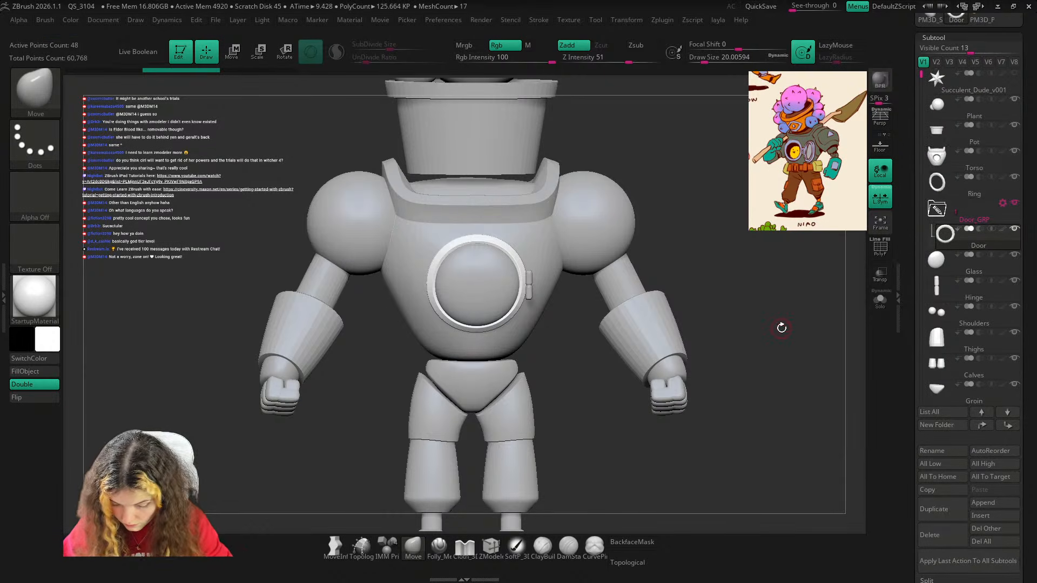
left_click_drag(781, 328, 821, 328)
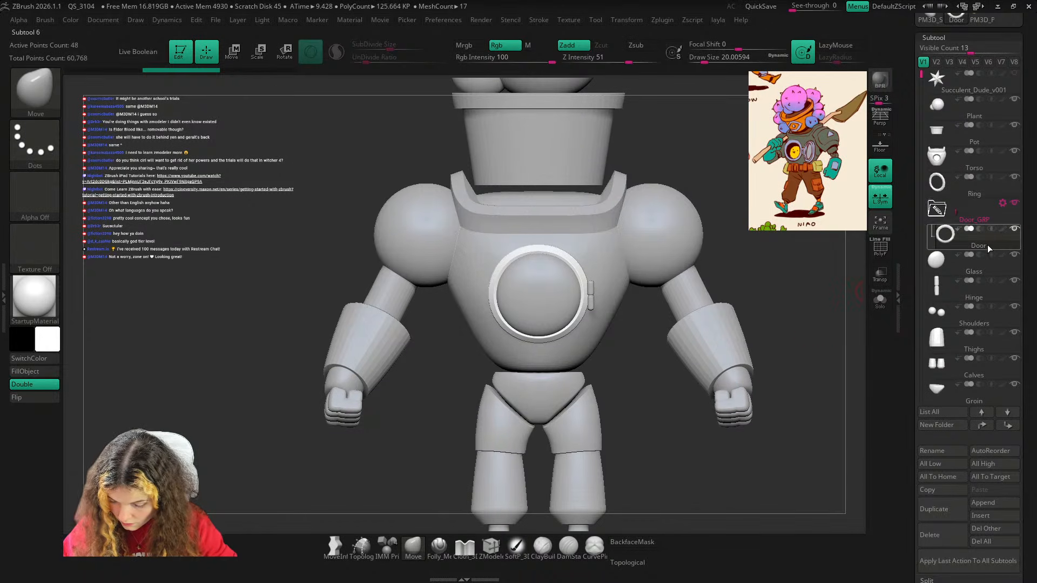
left_click_drag(987, 254, 990, 252)
Turn on transforming of all selected subtools for the gizmo and try rotating the door open about its hinge.
key("w")
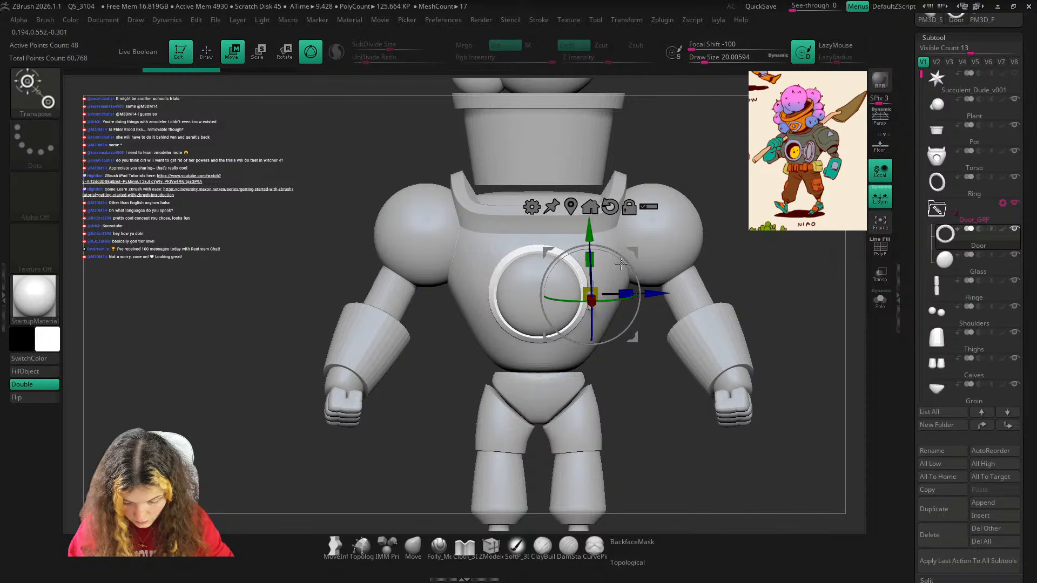
left_click(648, 207)
left_click_drag(618, 300, 638, 294)
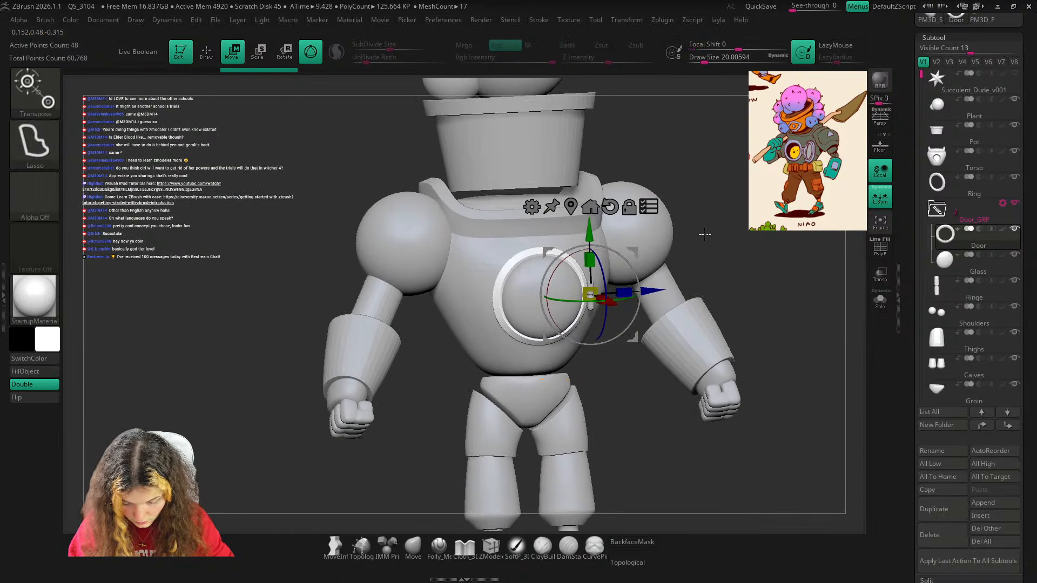
key("ctrl+z")
Make the Door_GRP folder the transpose set and rotate the door and glass open together about the hinge.
left_click(1002, 203)
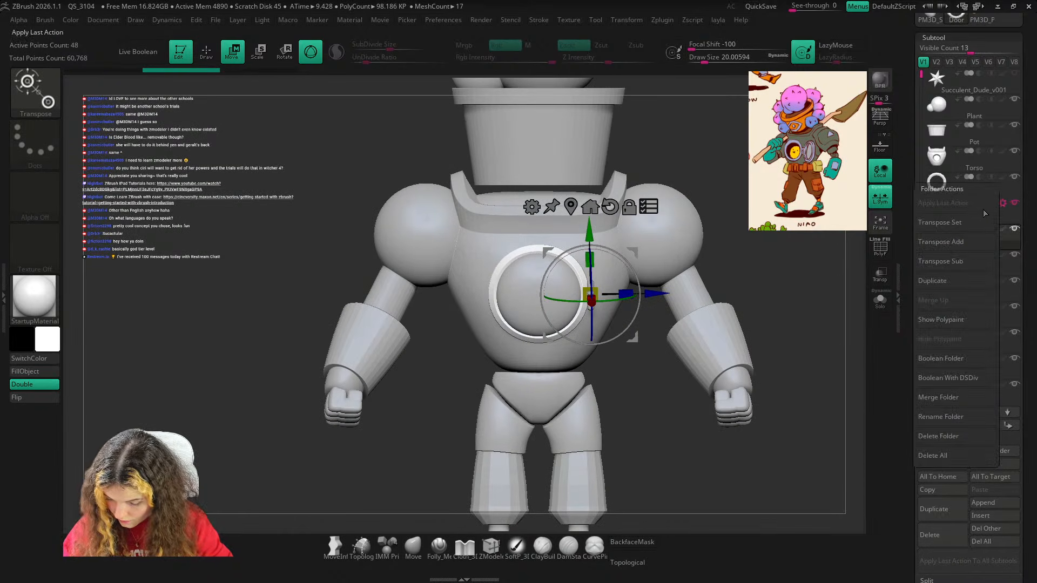
left_click(962, 223)
mouse_move(618, 300)
left_mouse_down()
mouse_move(718, 279)
mouse_move(707, 288)
left_mouse_up()
key("q")
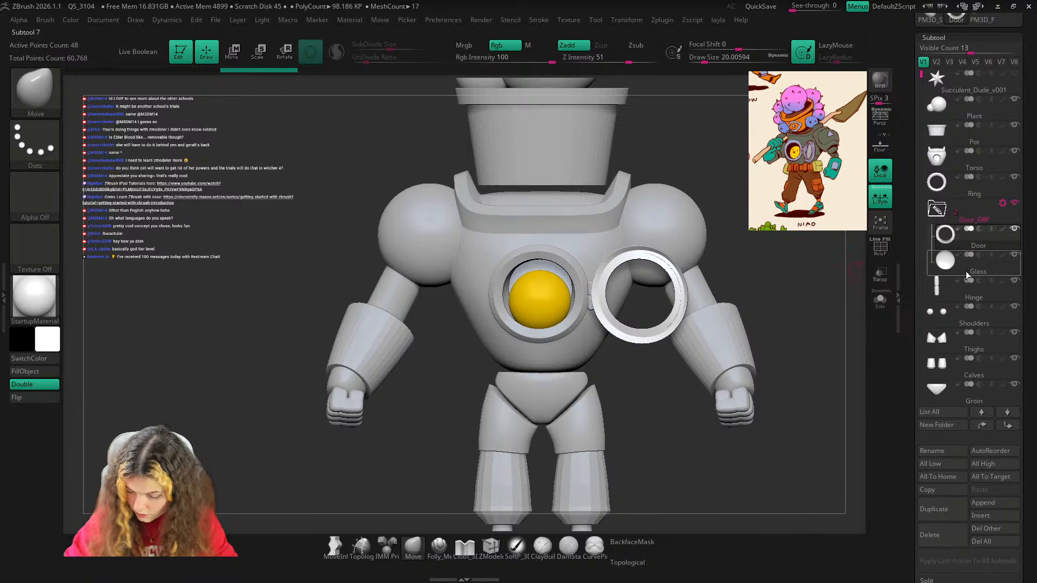
Turn on double-sided display for the Glass subtool.
left_click(966, 271)
left_click(46, 386)
right_click_drag(752, 261, 707, 207, "ctrl")
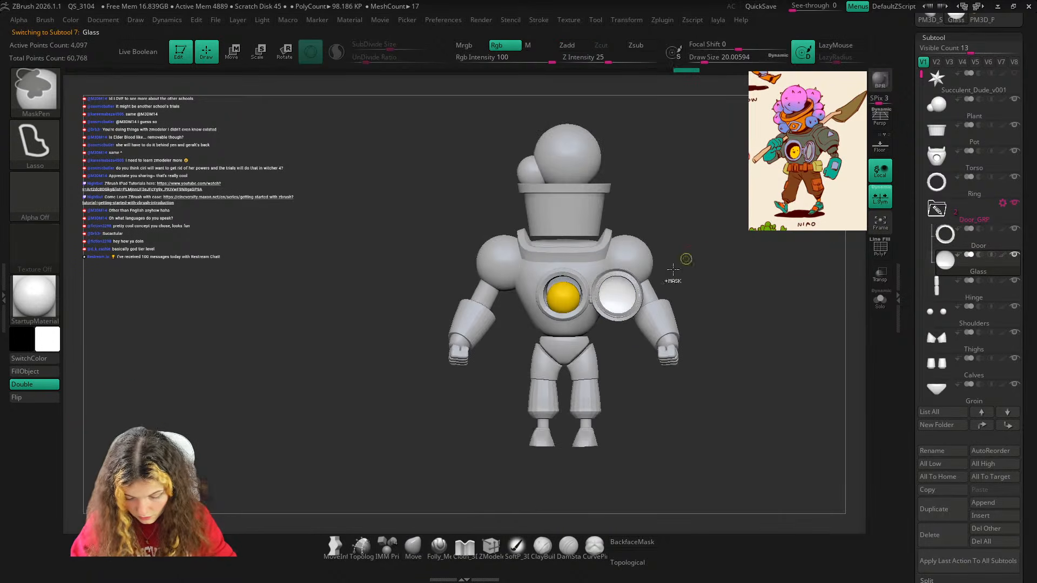
Compare the opened door with the reference image from the stored Cust1 camera view.
right_click_drag(683, 261, 749, 263, "ctrl")
key("shift+z")
key("shift+z")
left_click_drag(1025, 133, 1025, 462)
left_click(981, 79)
key("shift+z")
key("shift+z")
key("shift+z")
key("shift+z")
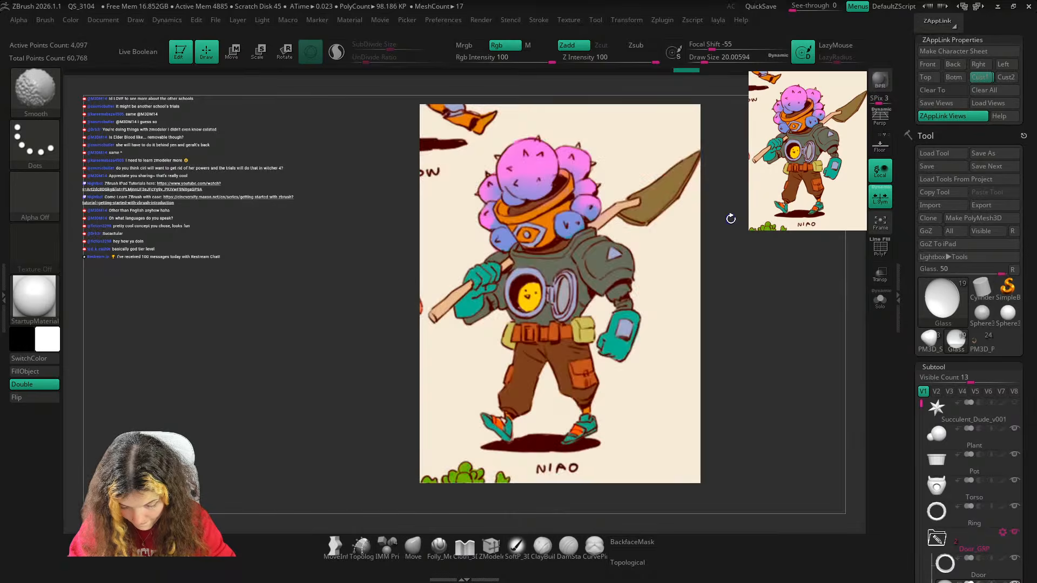
Make the Door_GRP folder the transpose set again and undo the rotation that opened the door.
key("w")
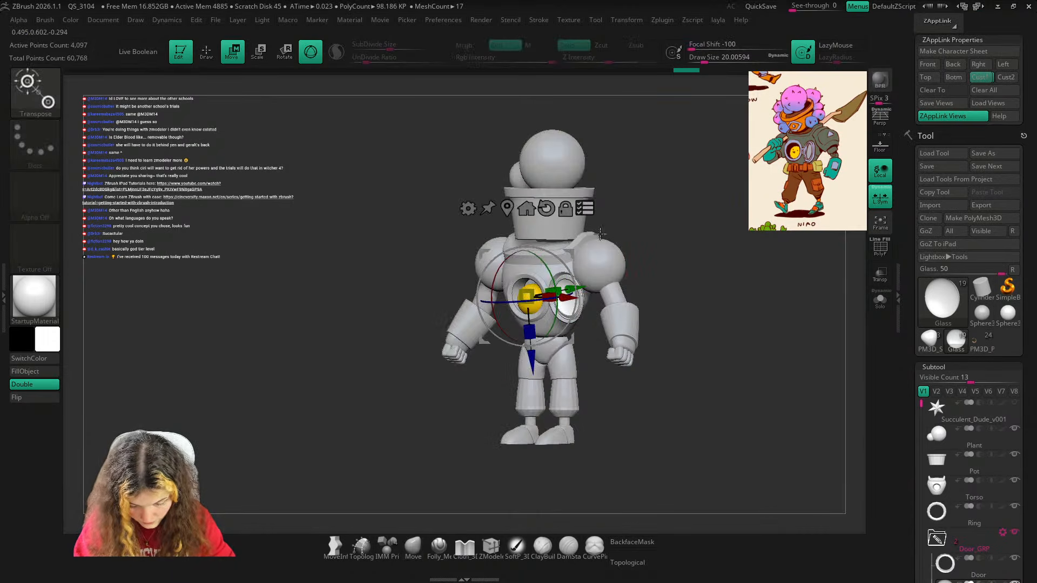
left_click_drag(1033, 502, 1033, 399)
left_click(1002, 430)
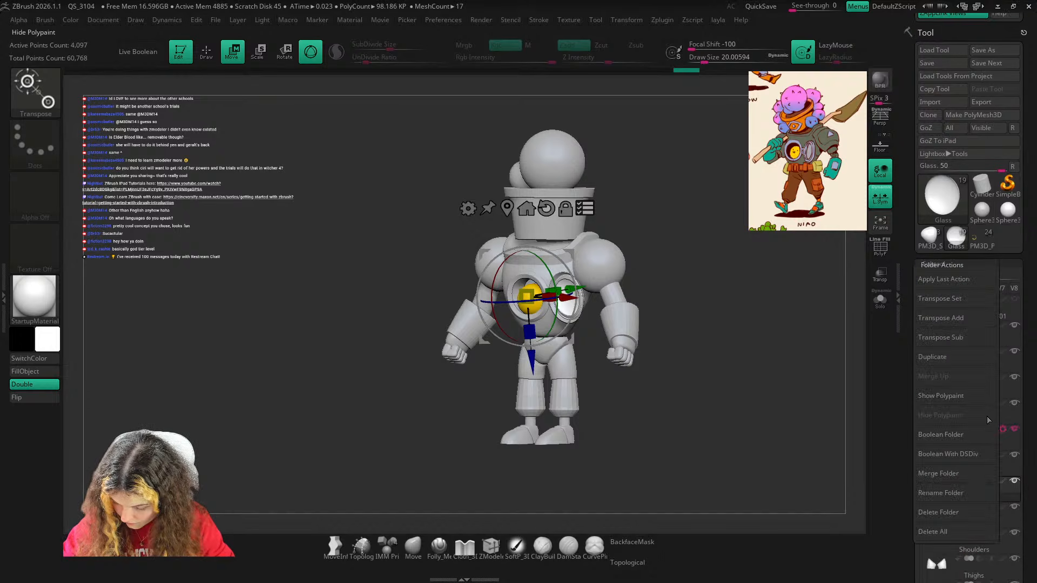
left_click(959, 298)
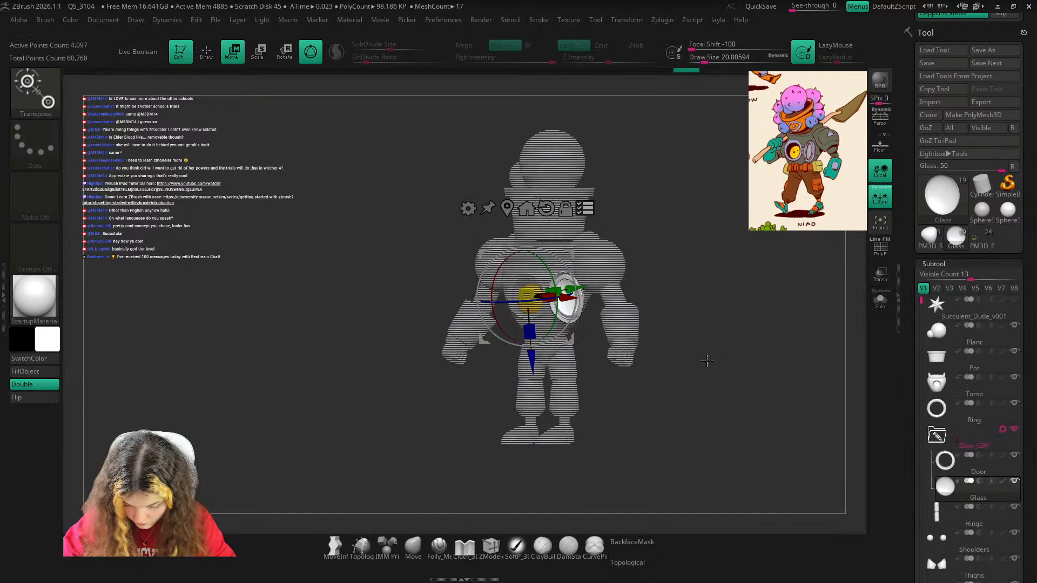
right_click_drag(706, 359, 616, 345)
key("ctrl+z")
key("ctrl+z")
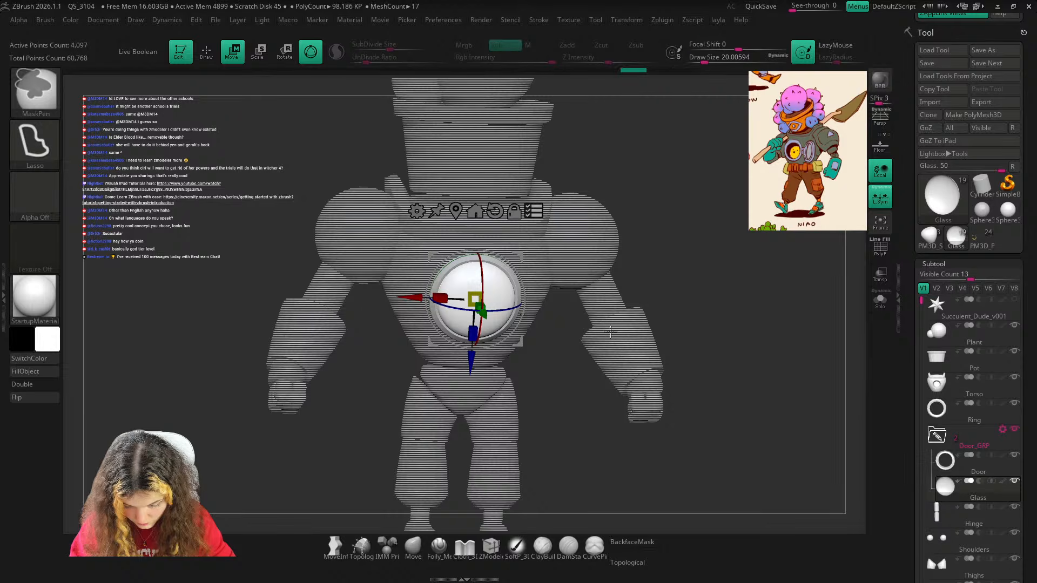
right_click_drag(668, 291, 801, 245, "shift")
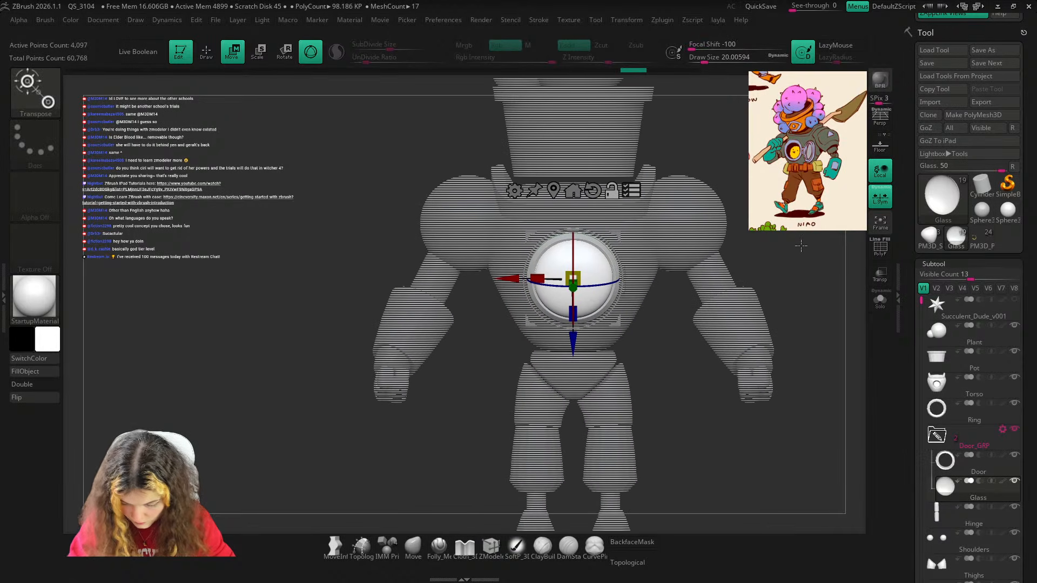
Swing the door and glass open about the Door's hinge pivot and refine the angle against the reference from the Cust1 view.
left_click(989, 469)
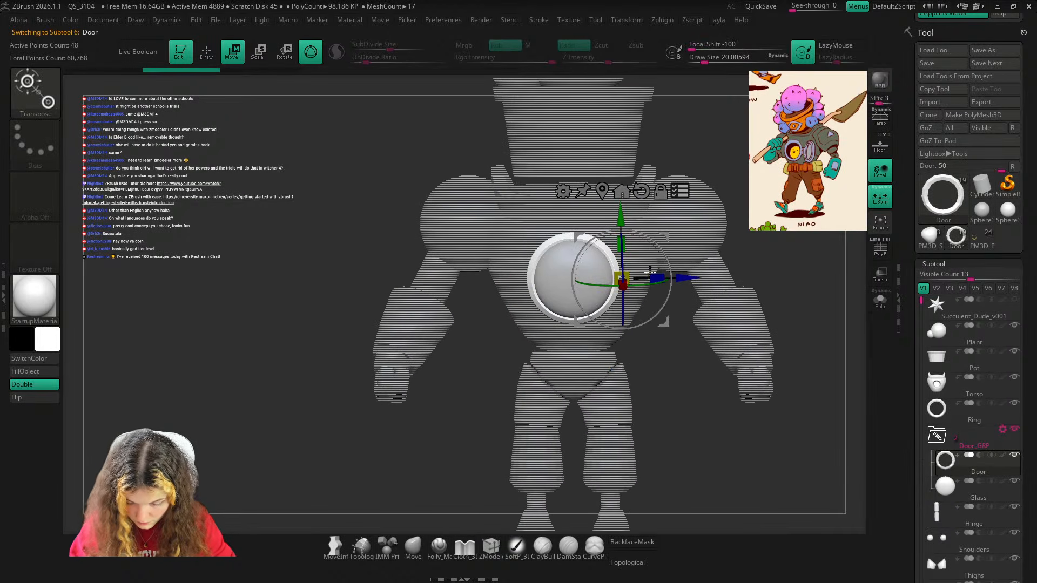
left_click_drag(649, 283, 767, 254)
left_click_drag(988, 29, 981, 121)
left_click(981, 70)
key("shift+z")
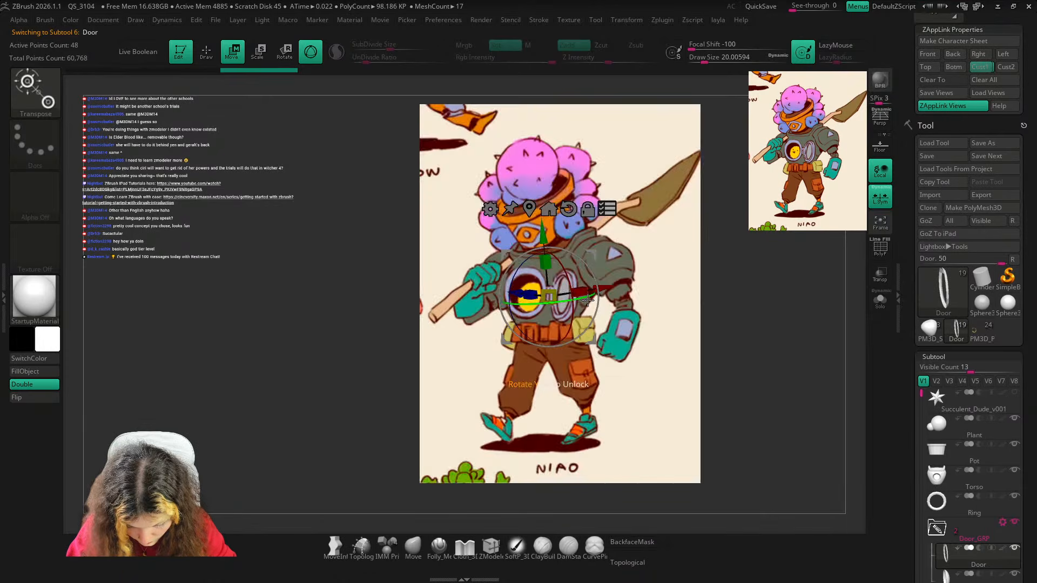
key("shift+z")
left_click_drag(533, 334, 527, 329)
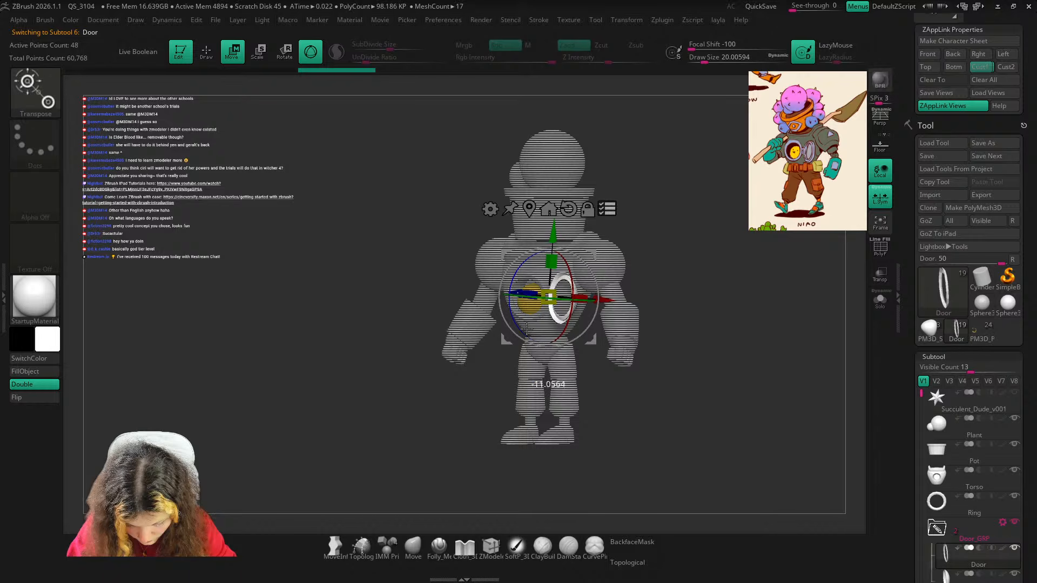
Check the open door against the reference overlay and examine the whole figure from the front.
key("shift+z")
key("shift+z")
left_click(413, 547)
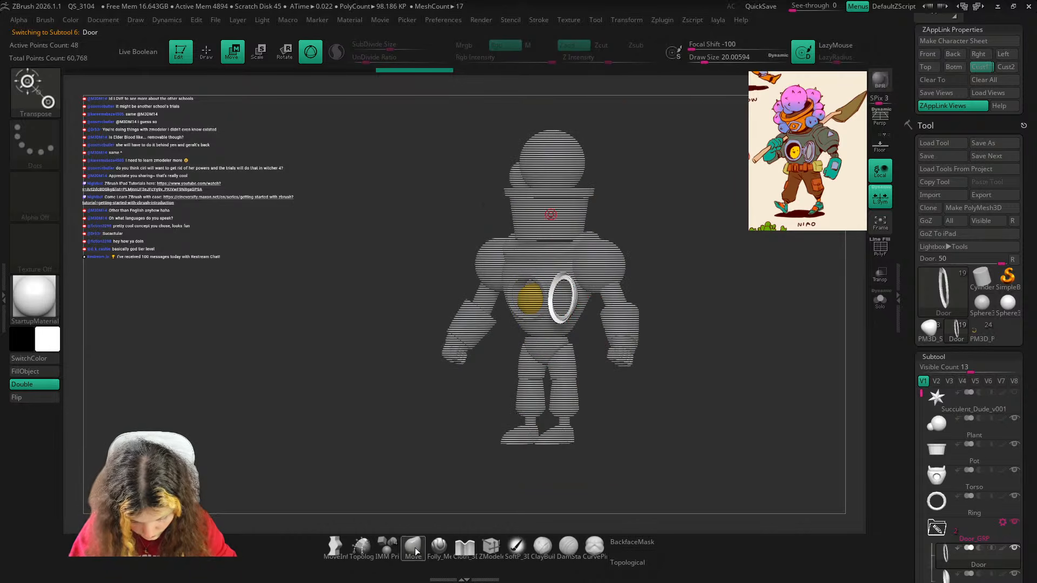
key("shift+z")
key("shift+z")
key("w")
left_click(420, 548)
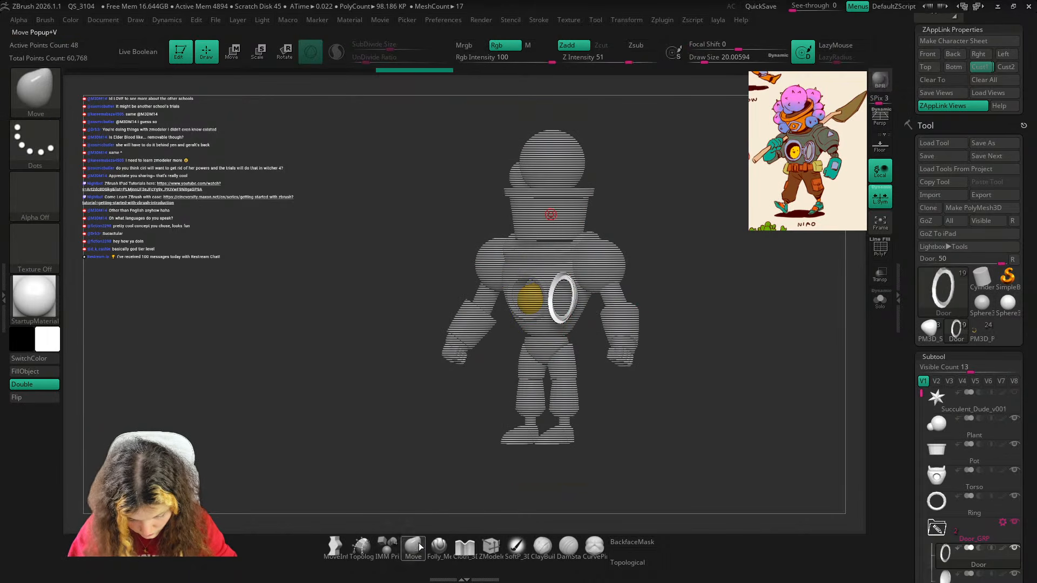
right_click_drag(689, 286, 735, 265)
mouse_move(735, 266)
right_mouse_down()
mouse_move(708, 262)
mouse_move(726, 261)
right_mouse_up()
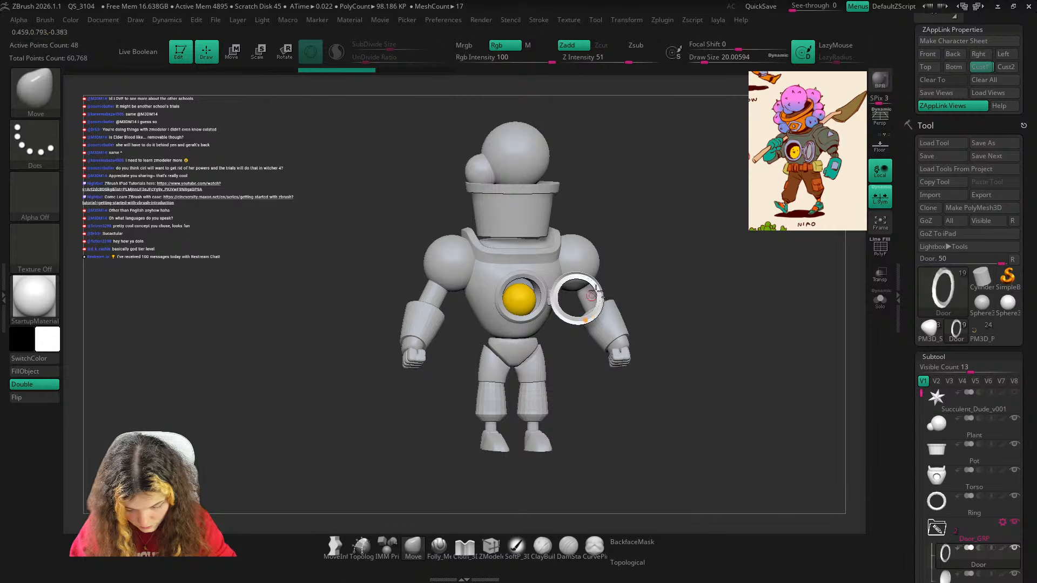
Select the Glass subtool in the open door and turn on its double-sided display.
right_click_drag(594, 293, 543, 322)
left_click(543, 322, "alt")
left_click(45, 384)
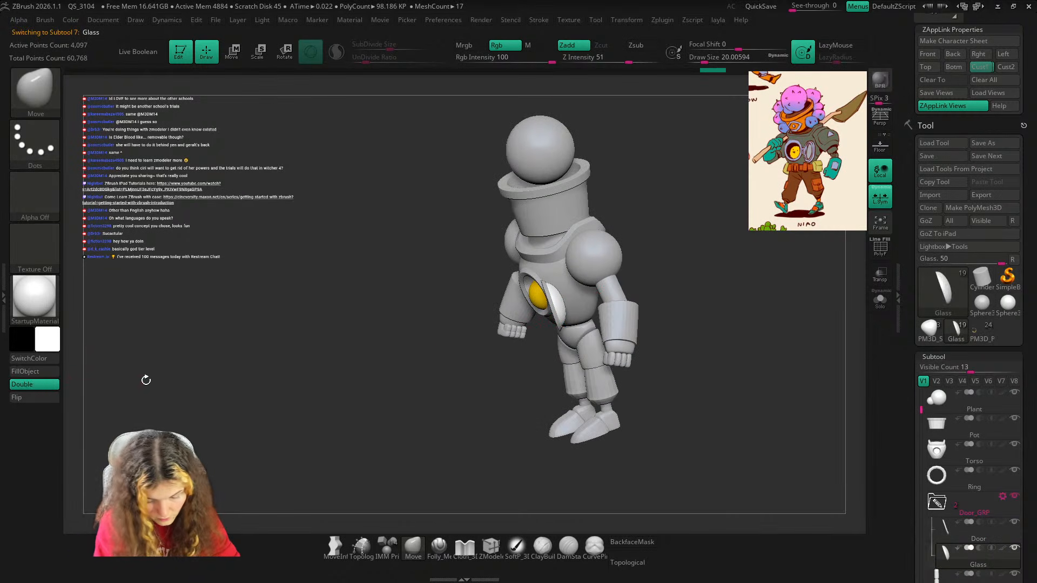
right_click_drag(144, 380, 205, 354, "shift")
Limit the gizmo to the Glass subtool, centre it on the glass, and nudge the glass along its depth axis inside the door frame.
mouse_move(655, 253)
right_mouse_down("ctrl")
mouse_move(600, 359)
mouse_move(647, 255)
right_mouse_up("ctrl")
key("w")
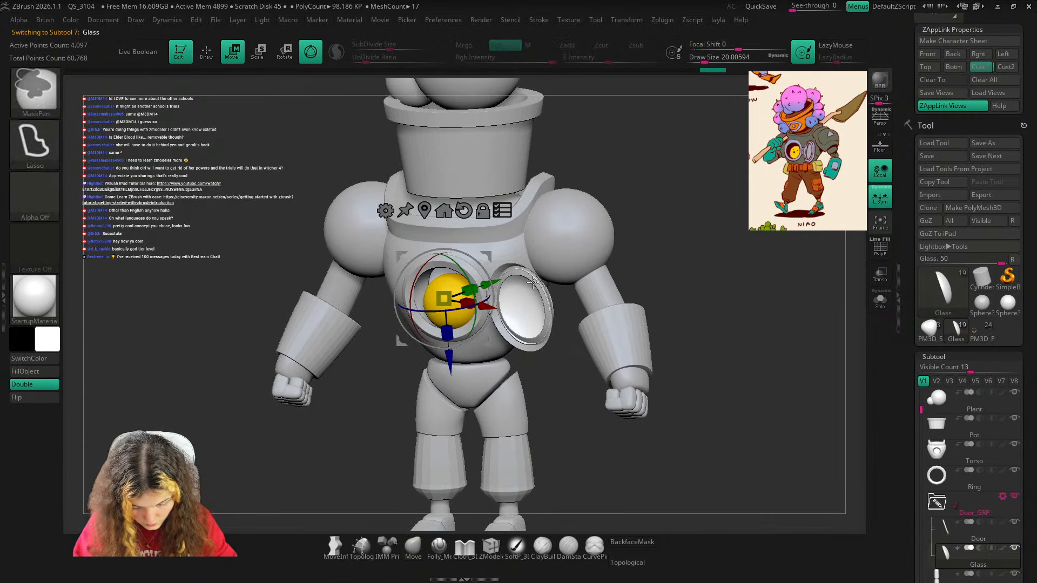
left_click(502, 210)
left_click(427, 208)
right_click_drag(573, 259, 578, 327, "ctrl")
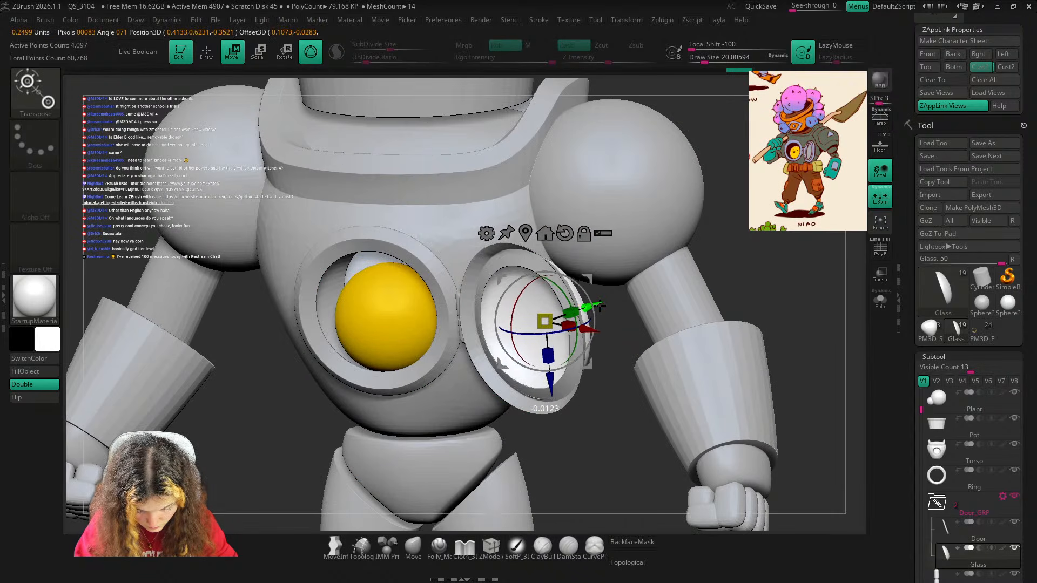
left_click_drag(600, 305, 601, 305)
left_click(413, 547)
mouse_move(816, 260)
right_mouse_down()
mouse_move(767, 273)
mouse_move(741, 297)
mouse_move(750, 265)
mouse_move(798, 249)
mouse_move(759, 253)
mouse_move(824, 235)
mouse_move(799, 266)
mouse_move(683, 266)
mouse_move(763, 176)
right_mouse_up()
right_click_drag(762, 176, 724, 283)
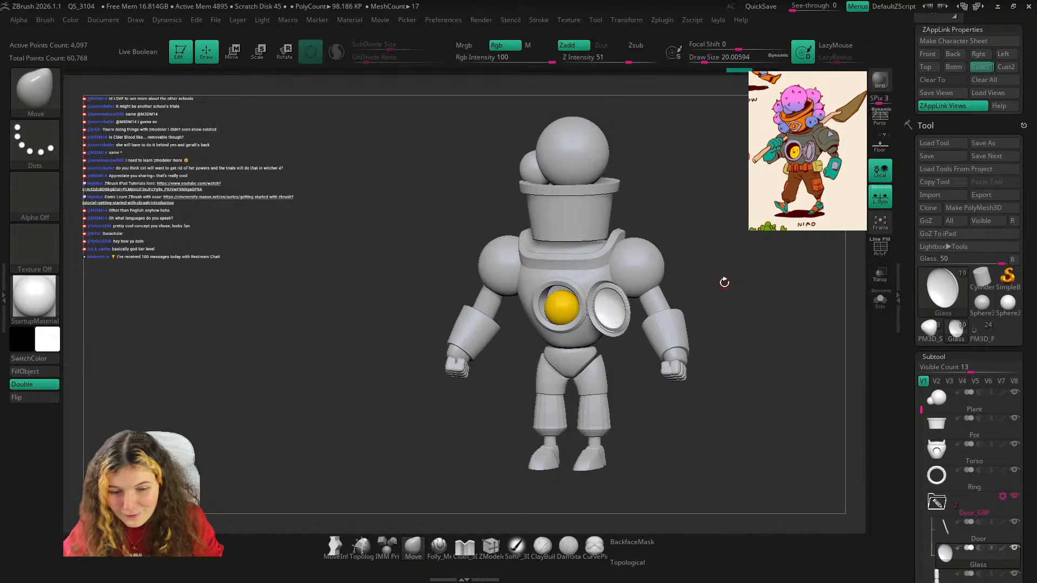
Select the Door subtool, switch to the ZModeler brush, and display the door's wireframe.
left_click_drag(740, 289, 764, 295)
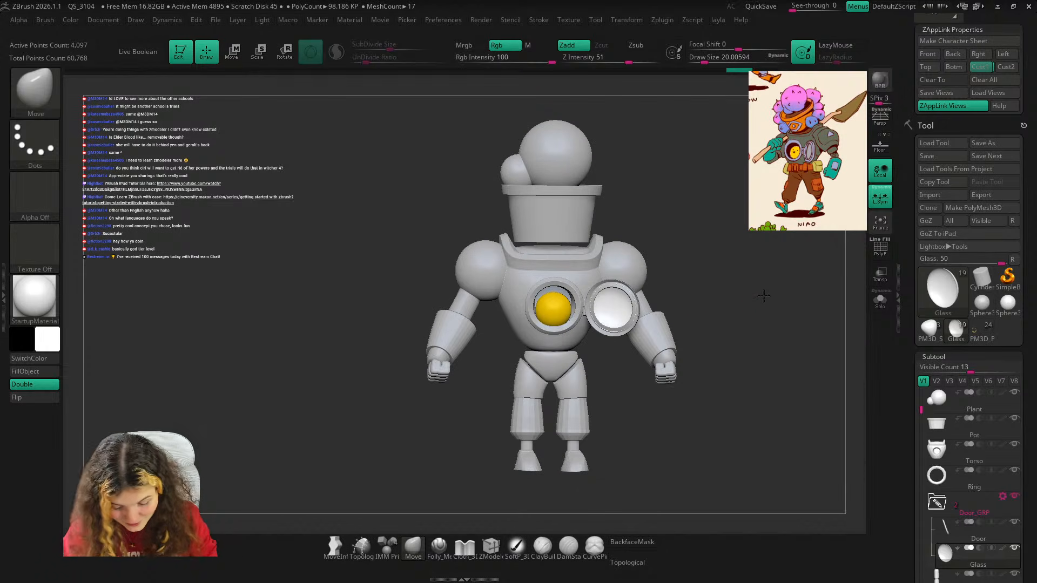
left_click(652, 339, "alt")
scroll(661, 334, "up", 3)
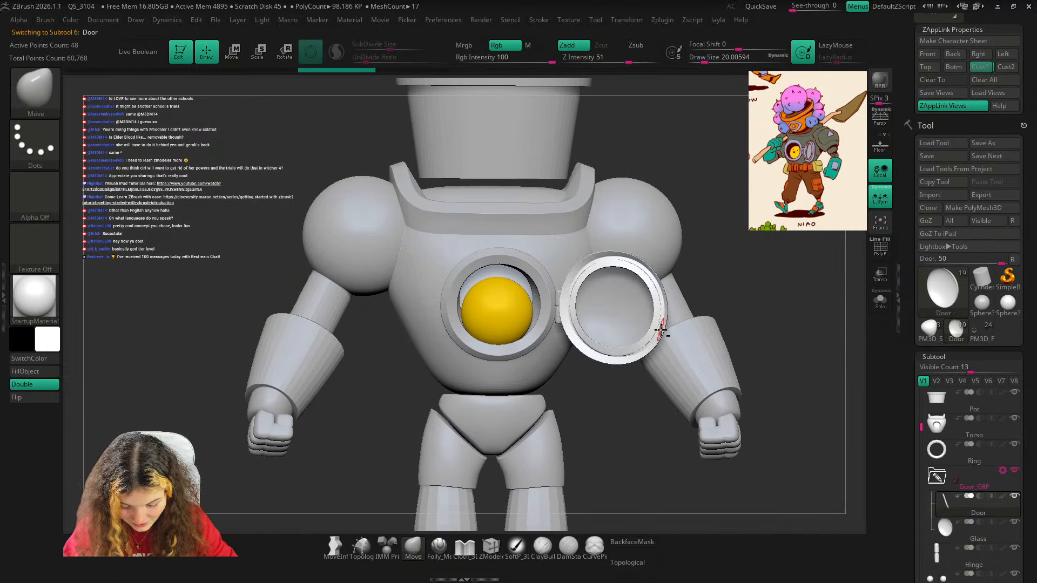
left_click(491, 545)
scroll(659, 322, "up", 3)
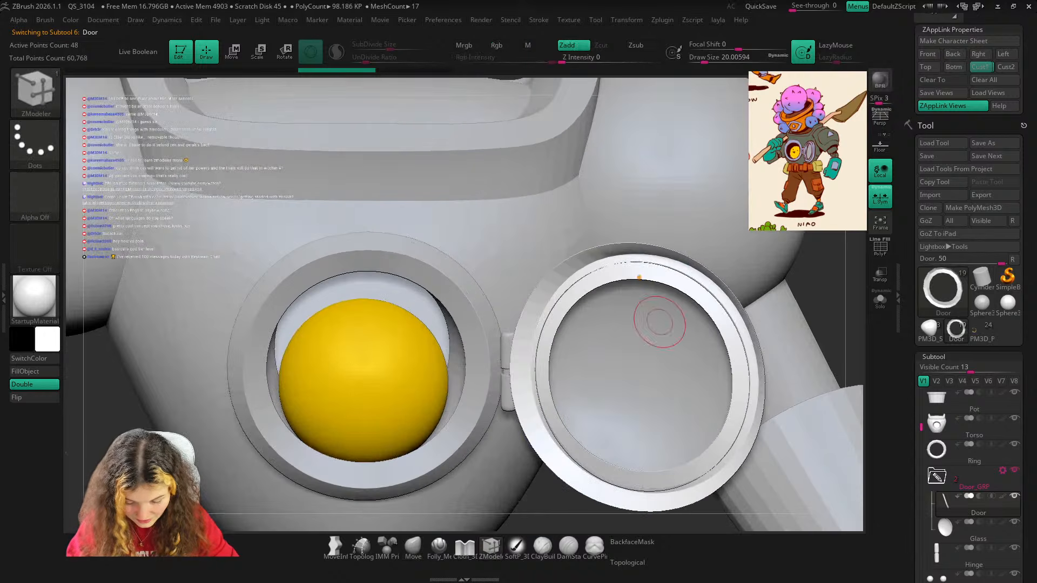
right_click_drag(660, 322, 708, 350)
key("shift+f")
mouse_move(779, 246)
right_mouse_down("ctrl")
mouse_move(760, 212)
mouse_move(756, 221)
mouse_move(774, 236)
right_mouse_up("ctrl")
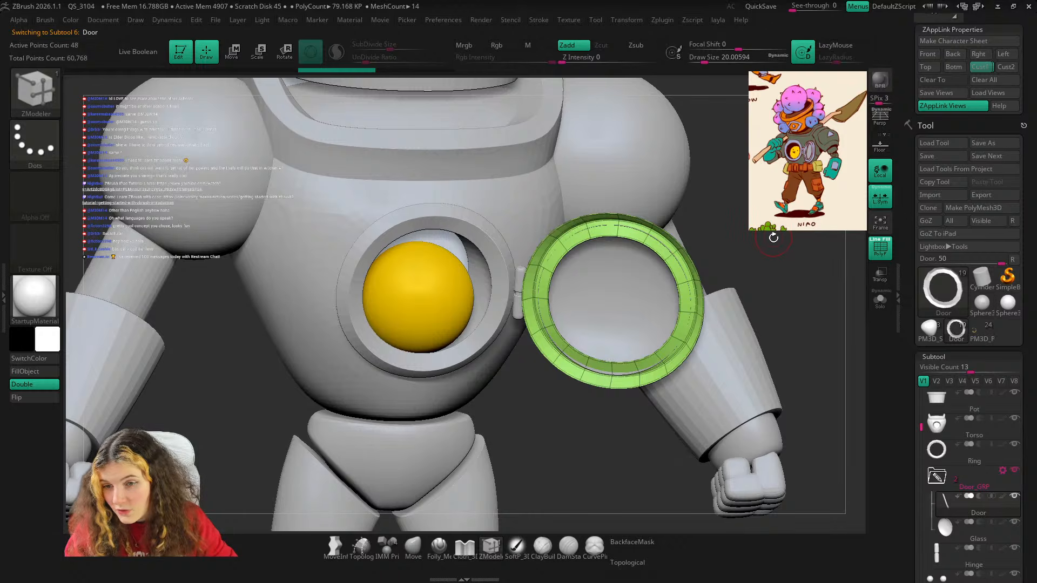
Extrude all polygons of the door ring slightly with ZModeler, using its unsmoothed wireframe, and restore the smoothed display.
right_click_drag(771, 232, 773, 237)
right_click_drag(647, 290, 682, 319, "ctrl")
right_click_drag(740, 254, 715, 238)
key("shift+d")
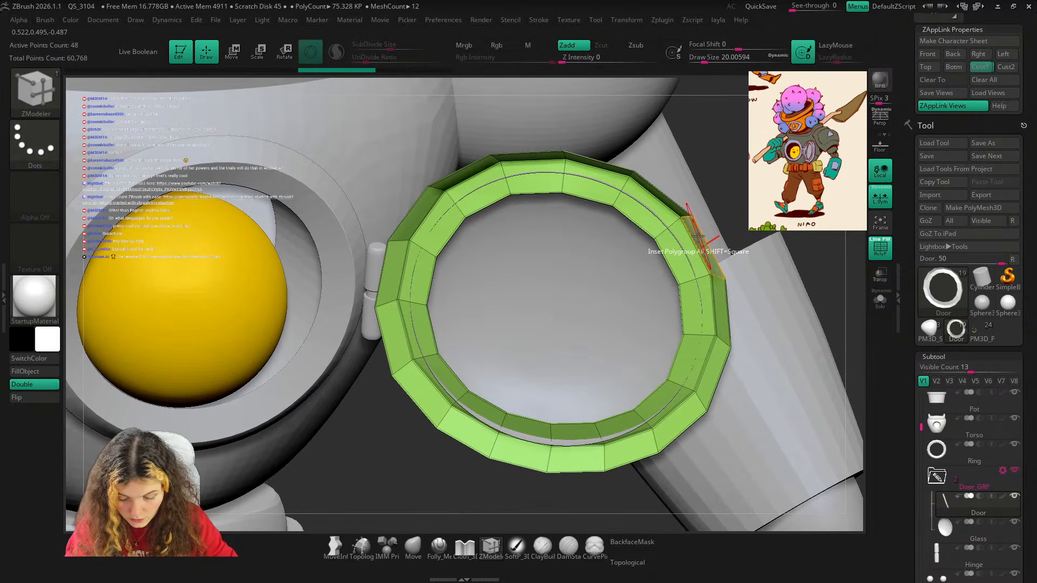
key("space")
left_click(562, 279)
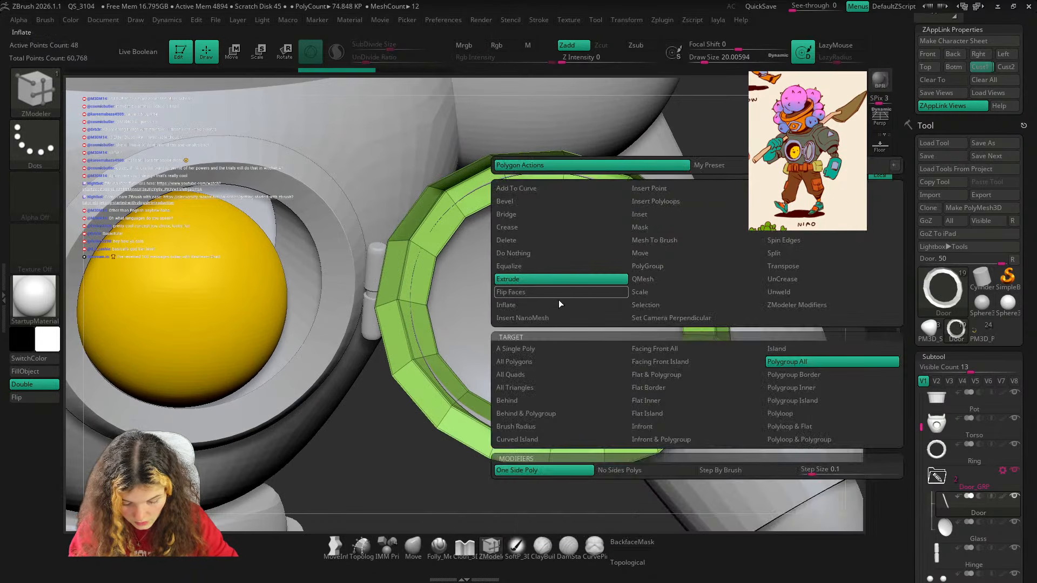
left_click(570, 364)
left_click_drag(703, 271, 693, 247)
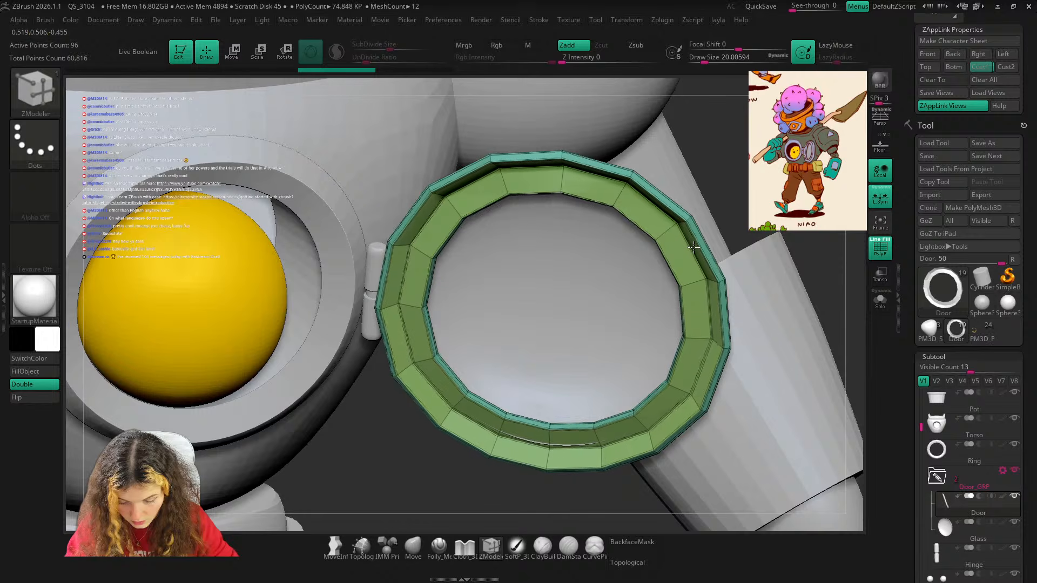
key("shift+d")
key("shift+f")
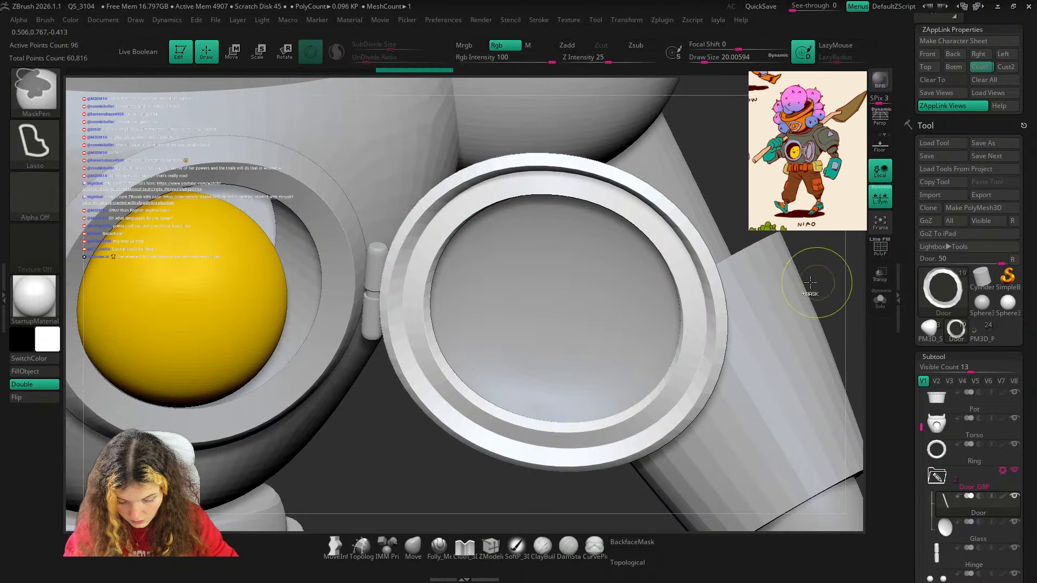
Switch to the Move brush and check the whole figure with the thickened door.
mouse_move(810, 283)
right_mouse_down("ctrl")
mouse_move(785, 265)
mouse_move(794, 290)
mouse_move(757, 251)
right_mouse_up("ctrl")
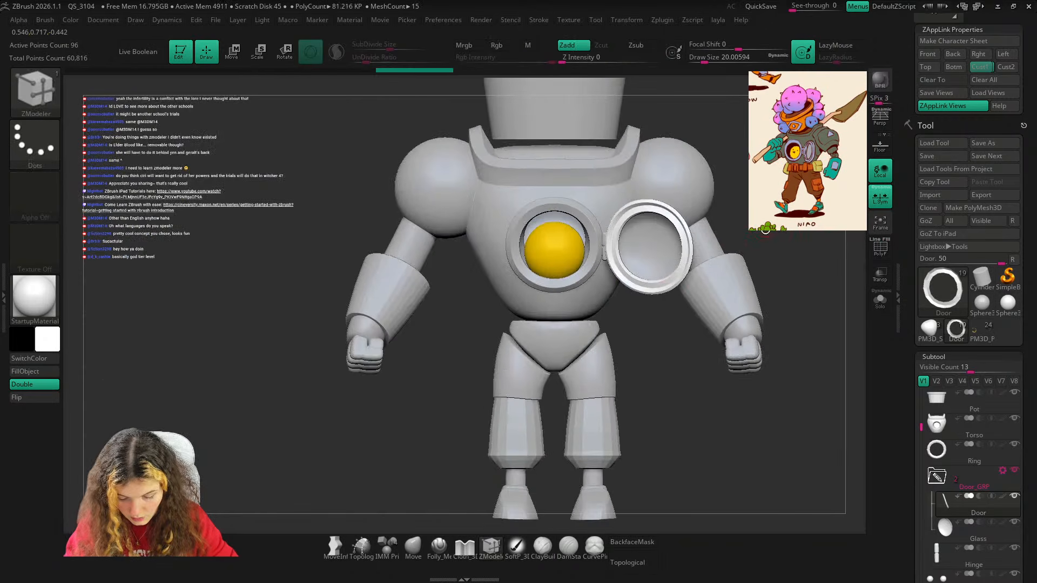
left_click(414, 547)
mouse_move(790, 195)
right_mouse_down("alt")
mouse_move(776, 265)
mouse_move(719, 253)
mouse_move(714, 269)
right_mouse_up("alt")
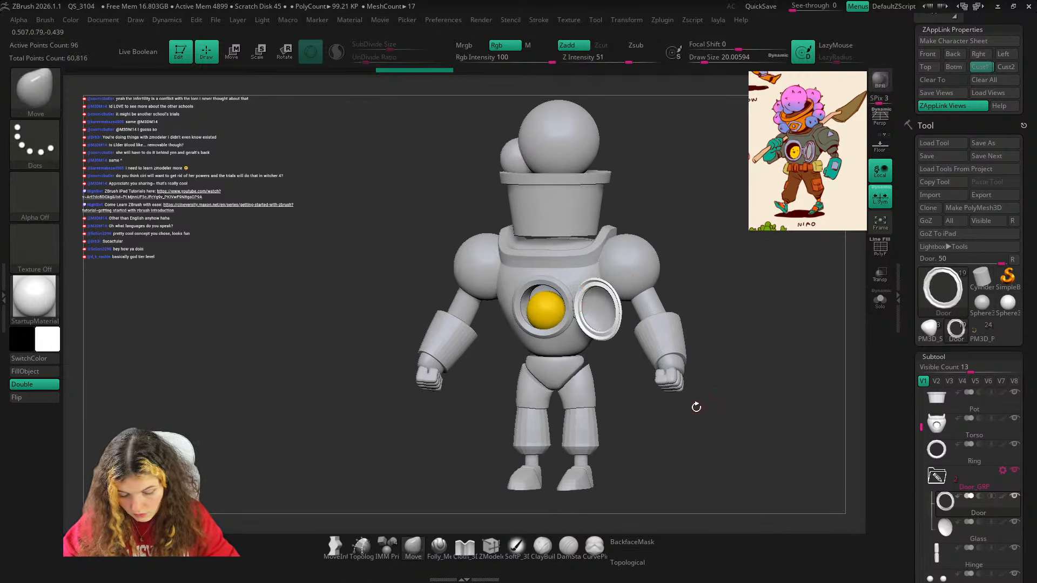
key("shift+z")
key("z")
key("shift+z")
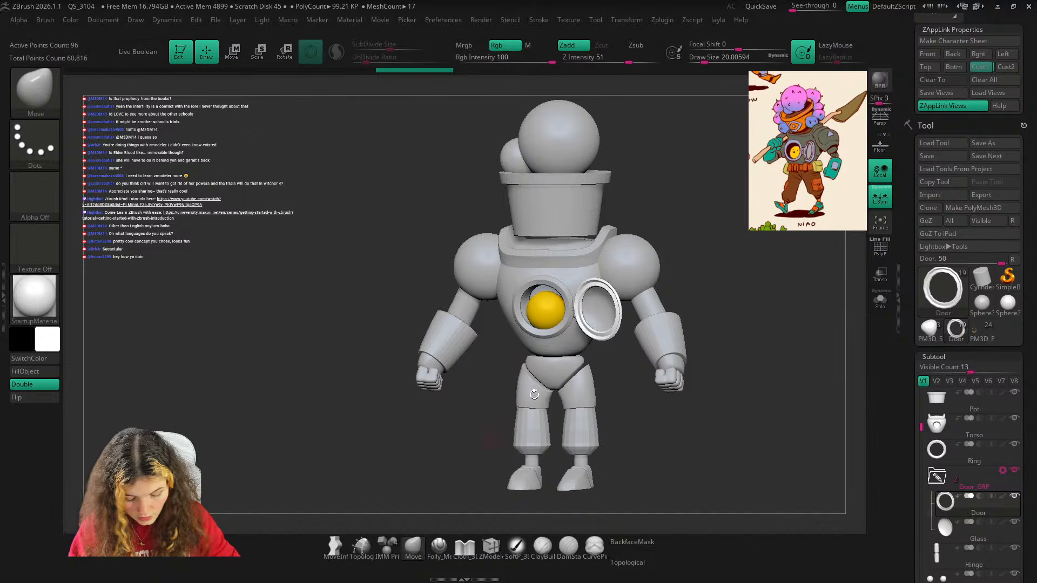
Compare the open door with the reference overlay repeatedly from the saved Cust1 view.
left_click(981, 67)
key("shift+z")
key("shift+z")
key("shift+z")
key("shift+z")
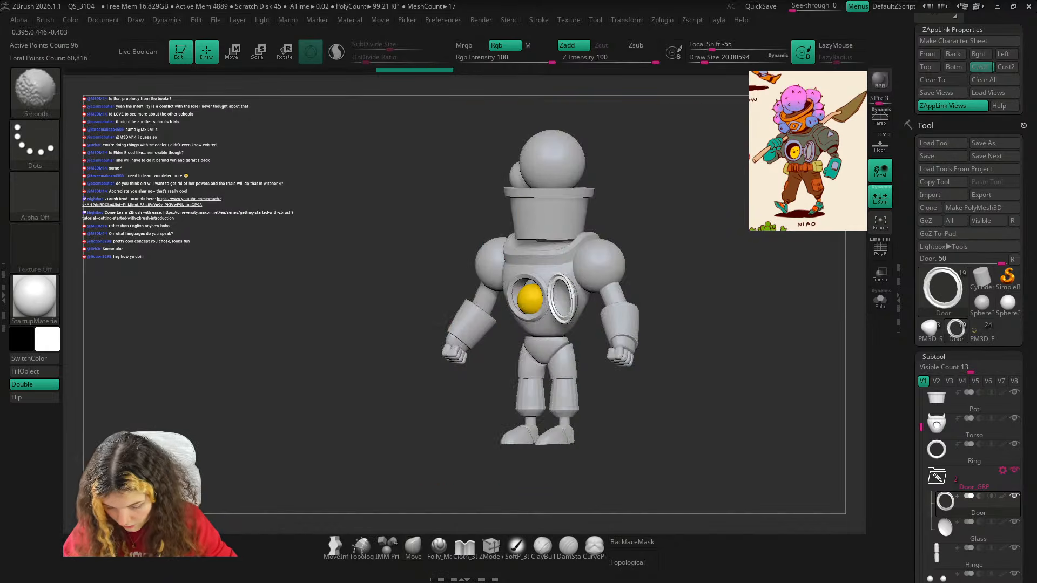
key("shift+z")
key("shift+z")
key("shift+z")
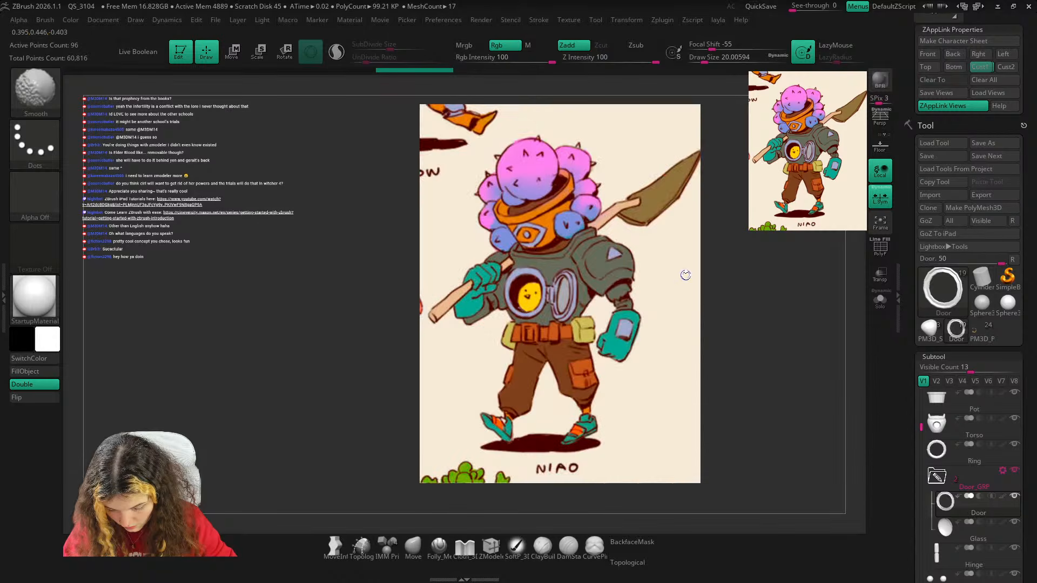
key("shift+z")
key("shift+z")
key("shift+z")
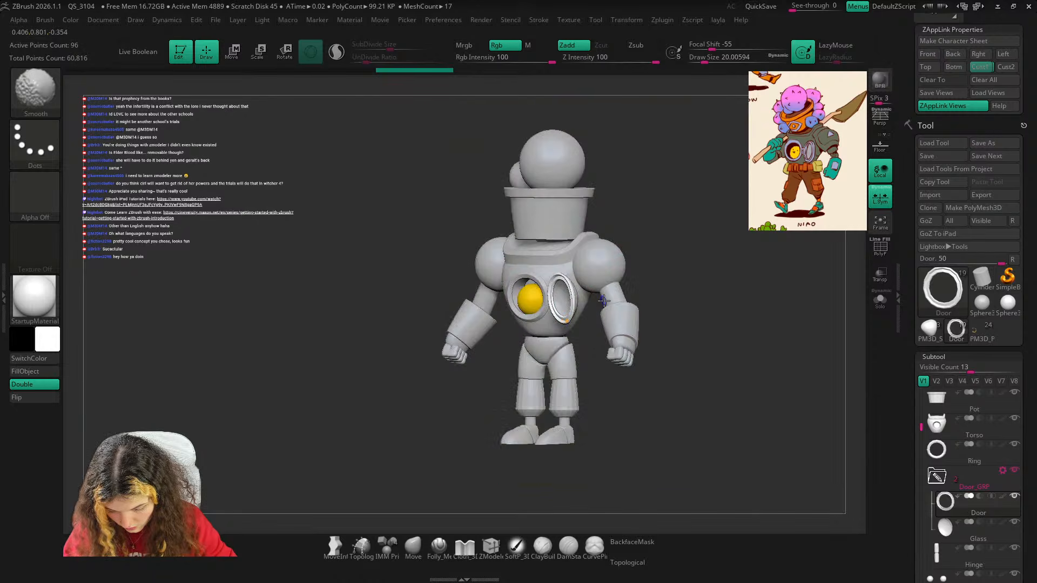
key("shift+z")
key("shift+z")
key("shift+z")
key("shift+z")
key("shift+z")
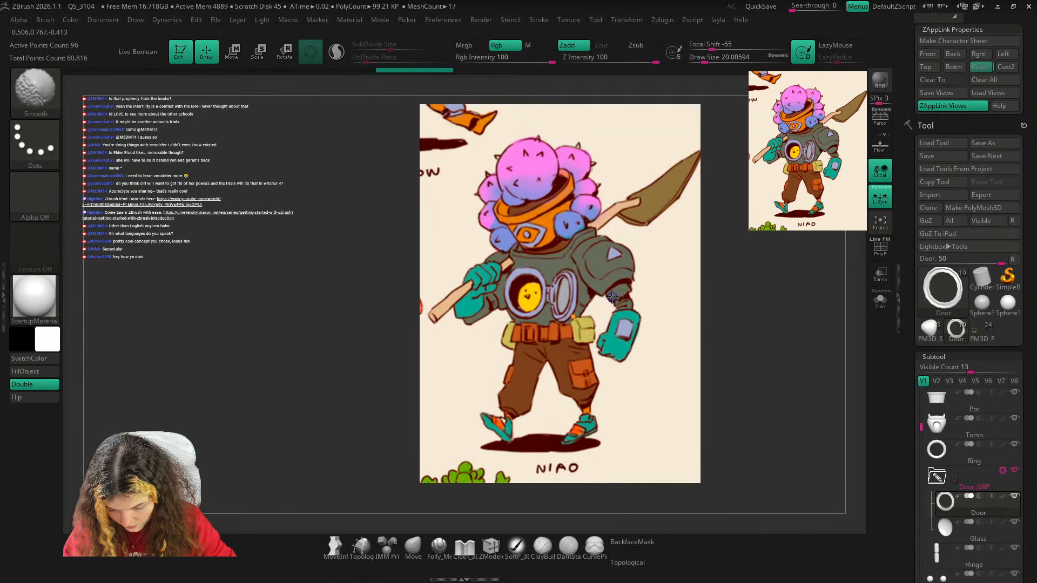
key("shift+z")
Examine the figure from the front and select the Glass subtool inside the open door.
left_click_drag(787, 240, 789, 265)
left_click_drag(789, 265, 753, 273)
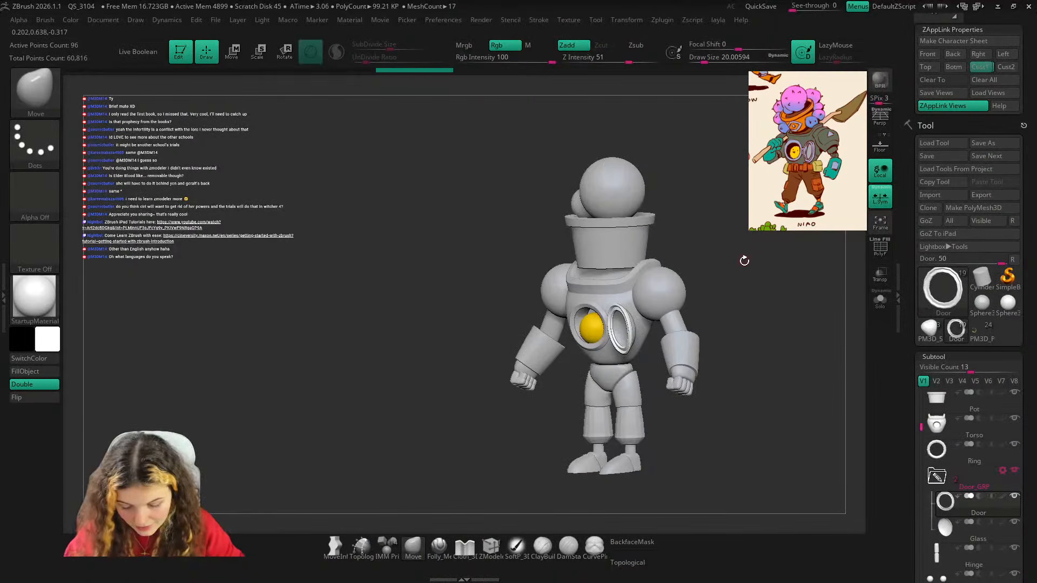
left_click_drag(743, 259, 635, 392)
left_click(623, 333, "alt")
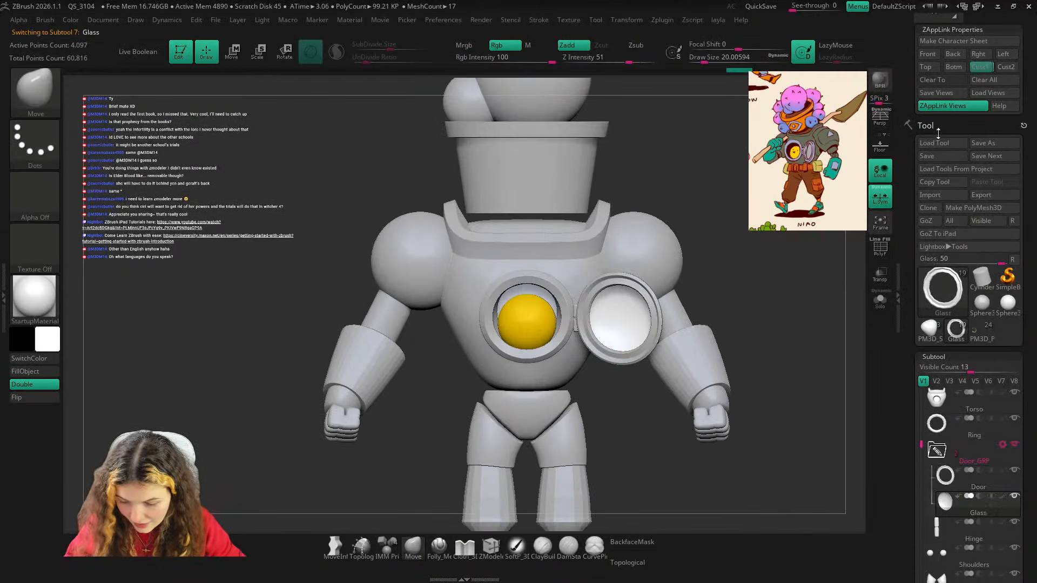
Restore the Cust1 view and compare the full figure, including the door glass, with the reference overlay.
left_click(981, 68)
key("shift+z")
key("shift+z")
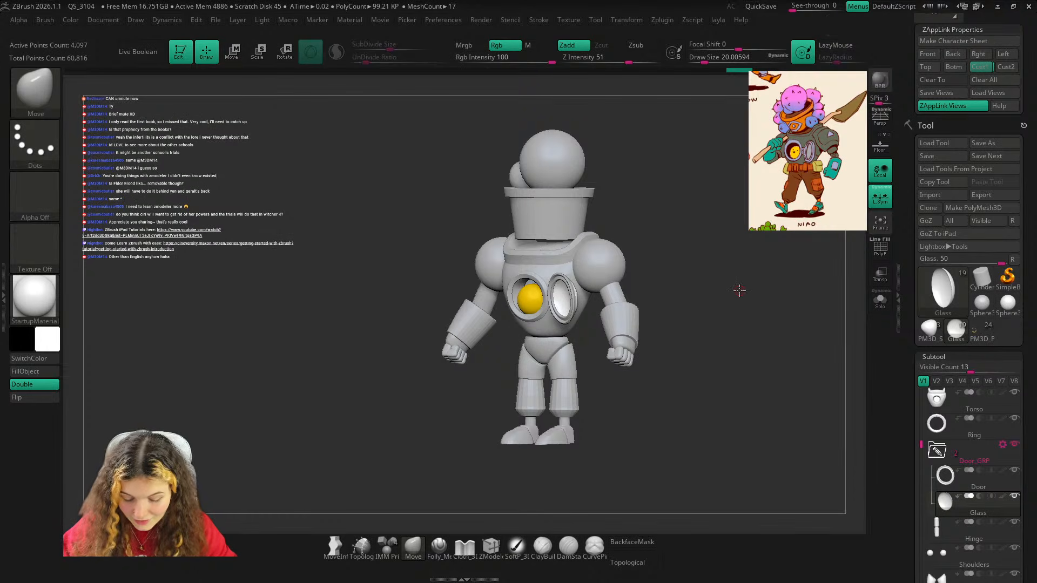
left_click(985, 70)
key("shift+z")
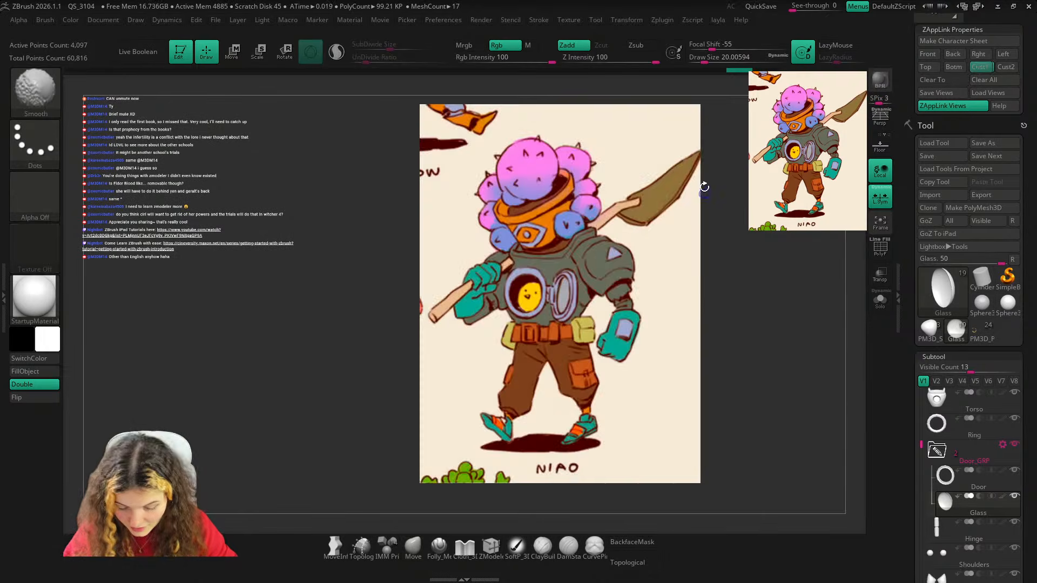
key("shift+z")
Select the Torso and reshape its collar's upper edge above the shoulder from the side, using a Move brush draw size of about 49.
left_click_drag(712, 171, 702, 224)
key("shift+f")
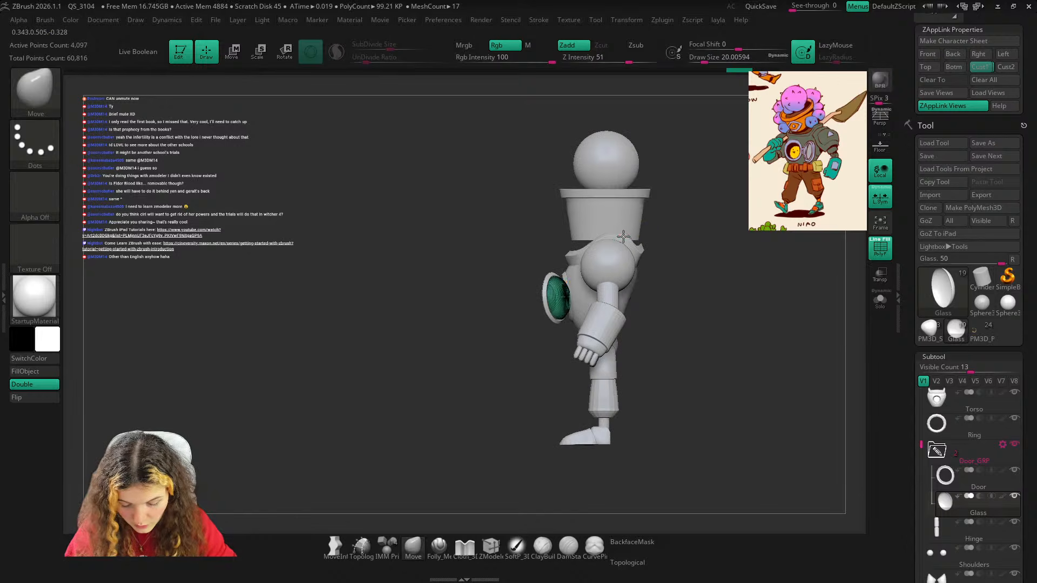
left_click(623, 233, "alt")
right_click_drag(626, 241, 685, 320, "ctrl")
key("shift+d")
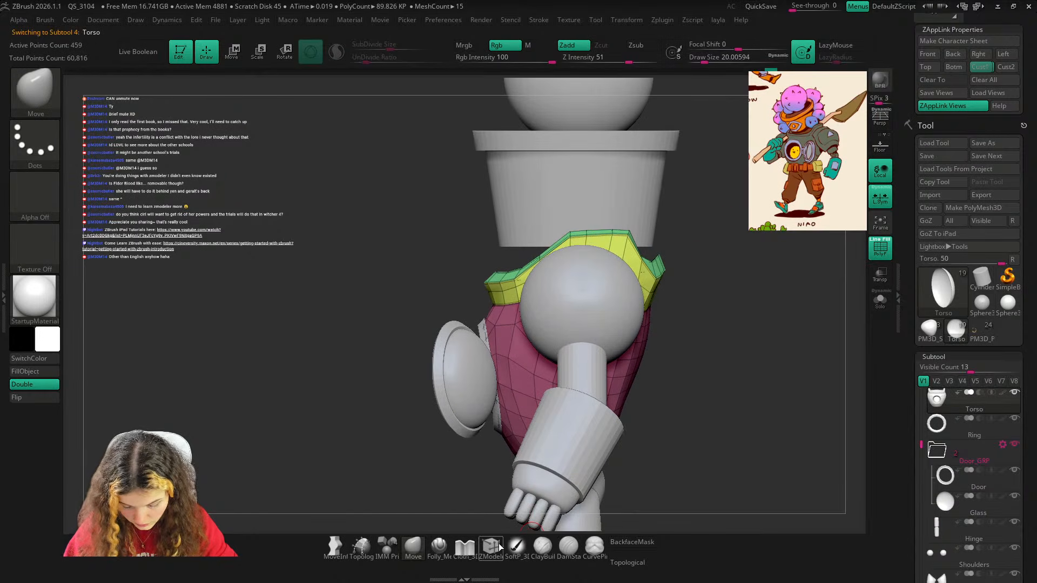
key("s")
left_click_drag(588, 233, 610, 238)
key("shift+f")
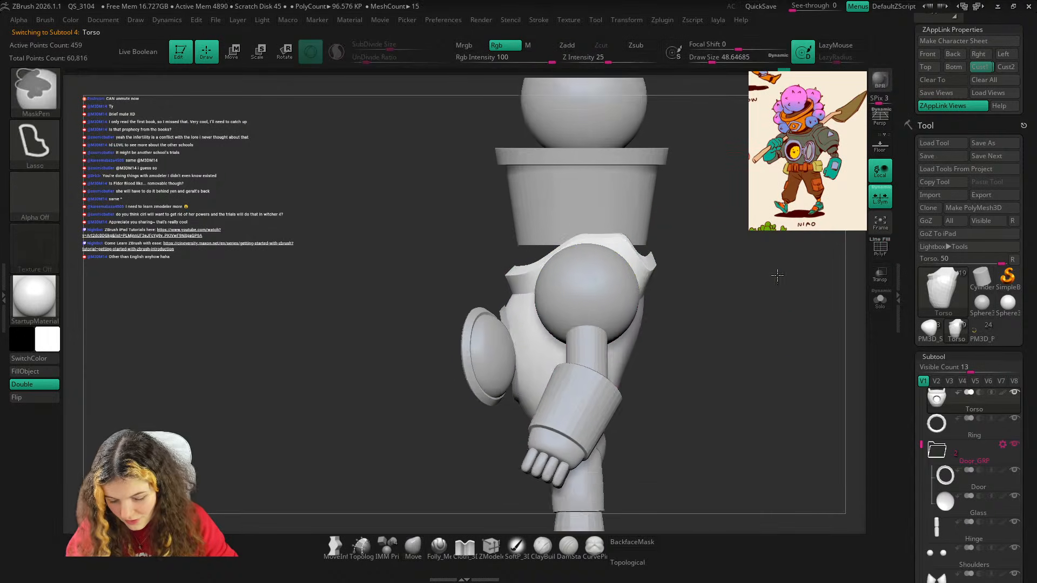
Check the reshaped collar against the reference overlay from the Cust1 view.
key("f")
left_click(981, 67)
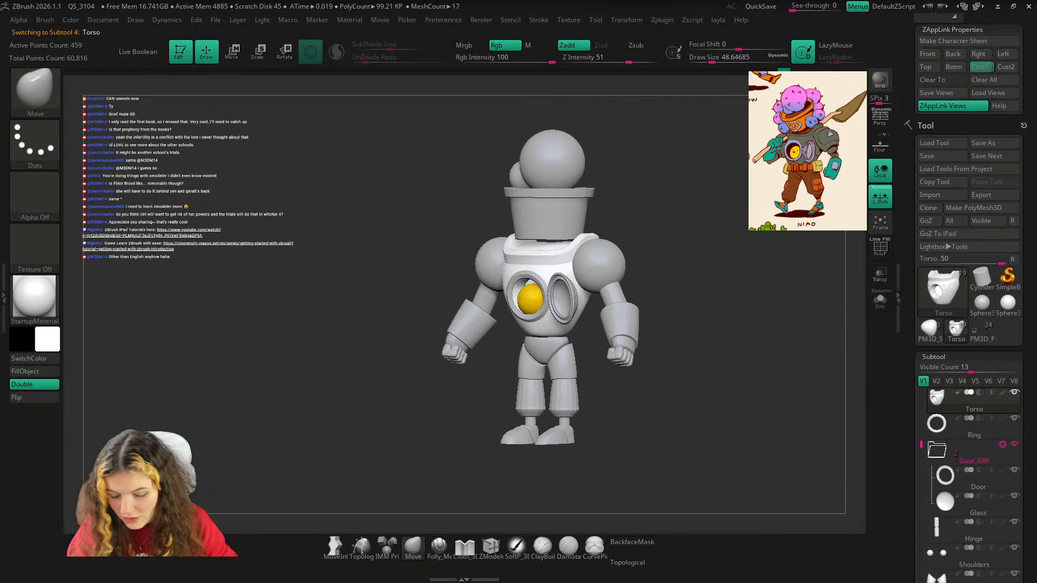
key("shift+z")
key("shift+z")
Reduce the Move brush draw size to about 22 and focus on the Torso's collar with its wireframe displayed.
right_click_drag(579, 220, 702, 211, "ctrl")
key("shift+f")
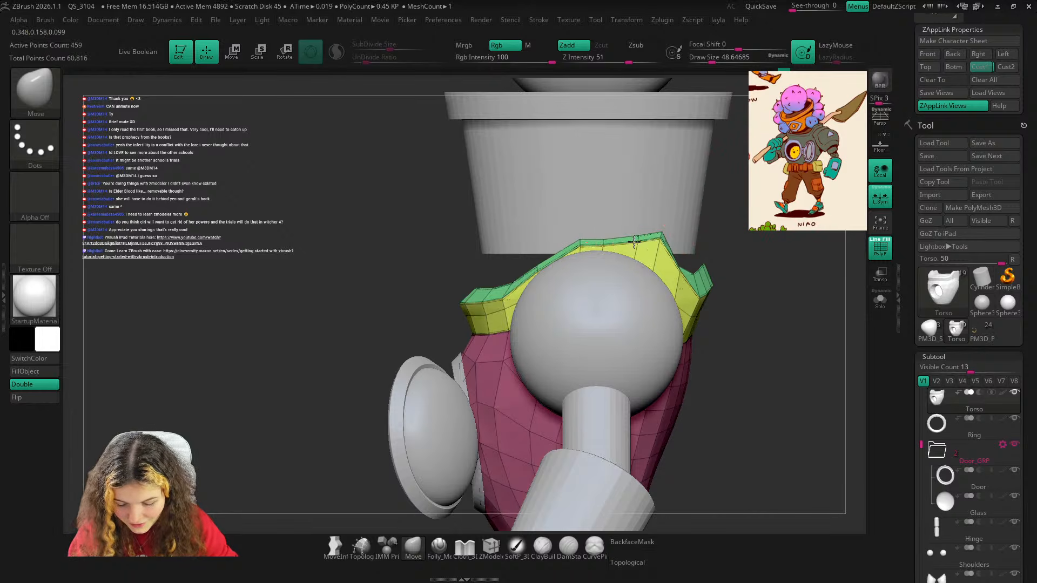
right_click_drag(679, 228, 778, 248, "ctrl")
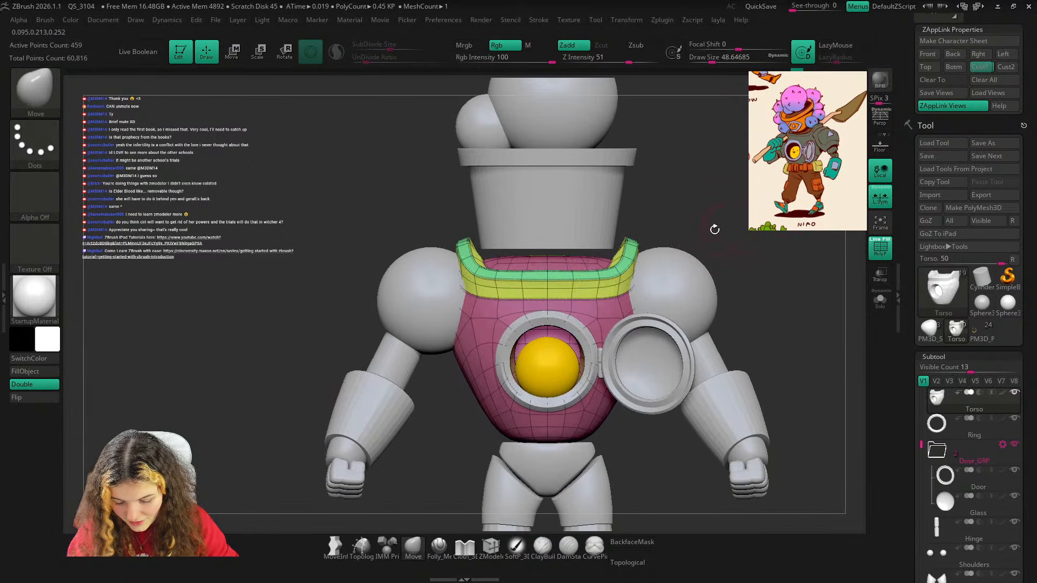
right_click_drag(714, 229, 687, 338, "ctrl")
key("shift+f")
key("shift+d")
key("s")
mouse_move(623, 242)
left_mouse_down()
mouse_move(610, 247)
mouse_move(618, 242)
left_mouse_up()
key("shift+f")
right_click_drag(601, 245, 620, 270)
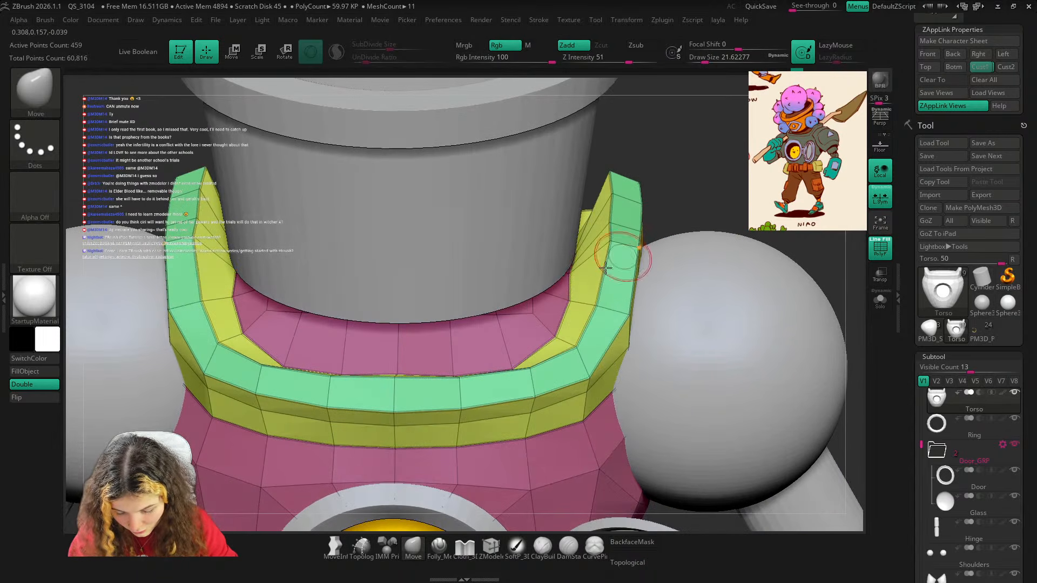
Isolate the Torso to examine its collar from above, and bring back the other parts with smoothed display.
left_click(880, 300)
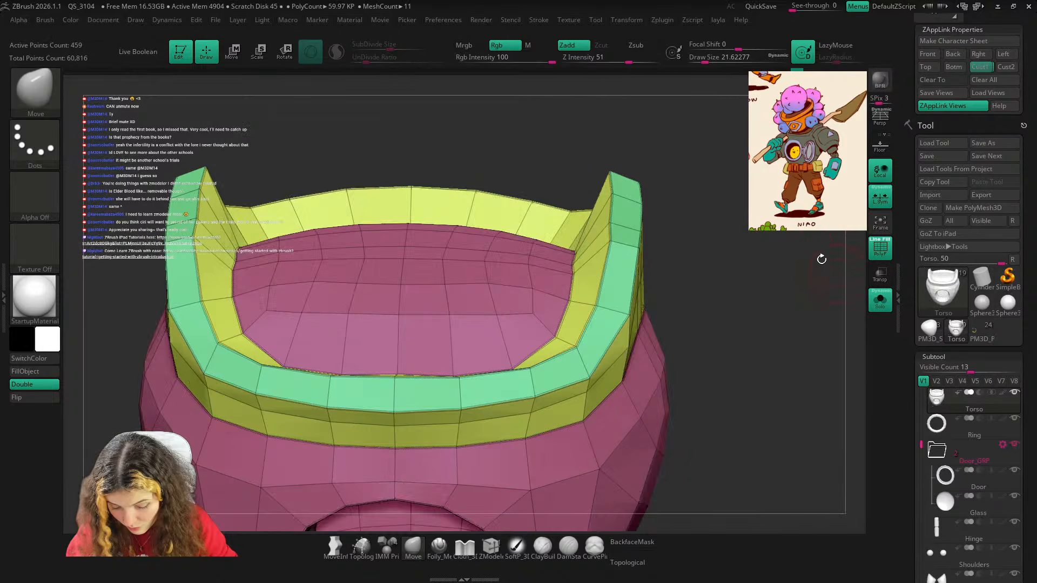
right_click_drag(782, 265, 591, 243)
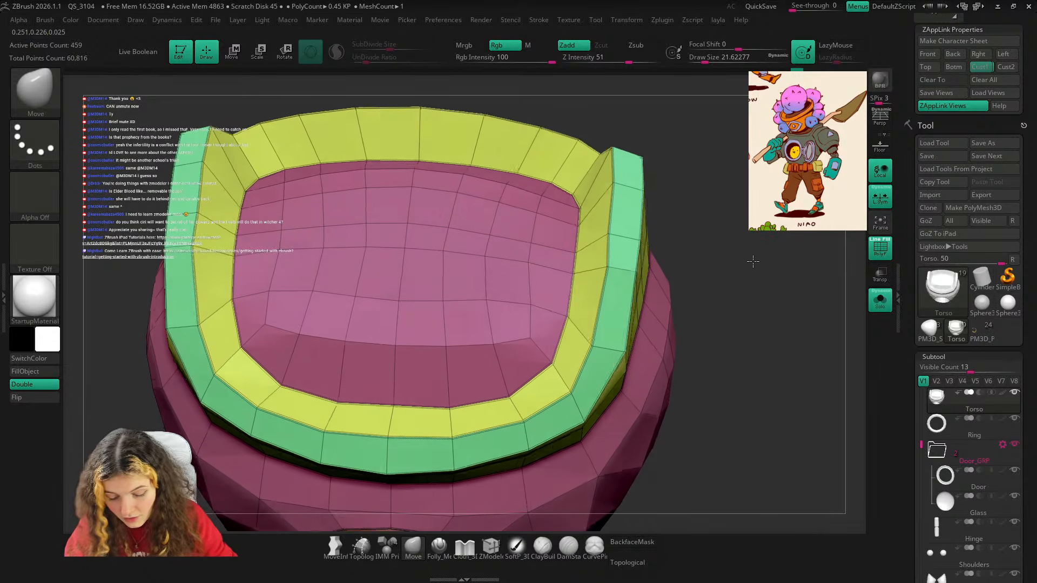
right_click_drag(753, 262, 739, 261)
left_click(880, 301)
right_click_drag(770, 303, 787, 256, "ctrl")
key("shift+f")
key("d")
right_click_drag(780, 291, 752, 294)
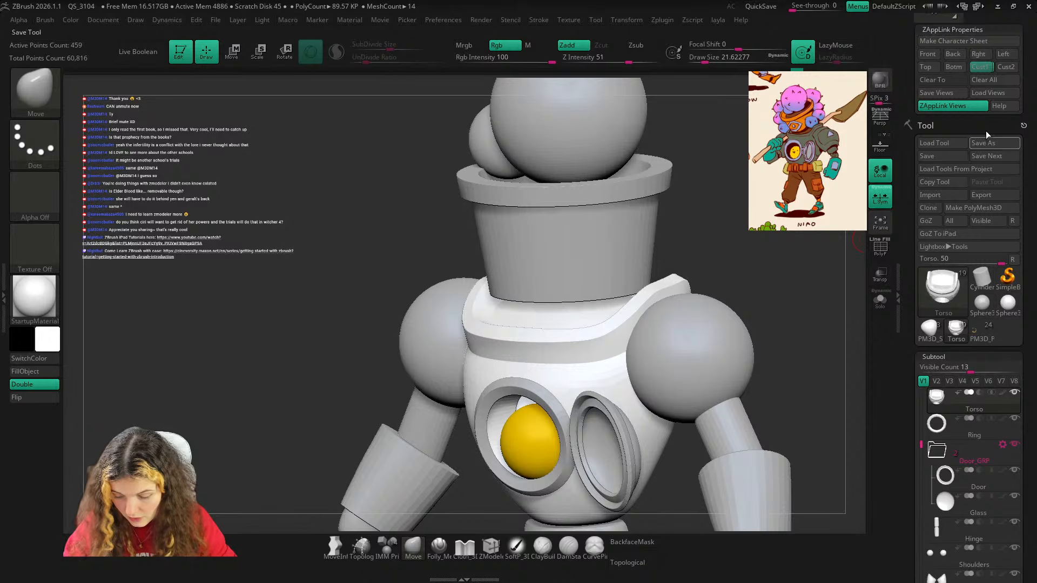
Enlarge the Move brush draw size to about 51 and adjust the collar's upper rear edge from the side.
key("f")
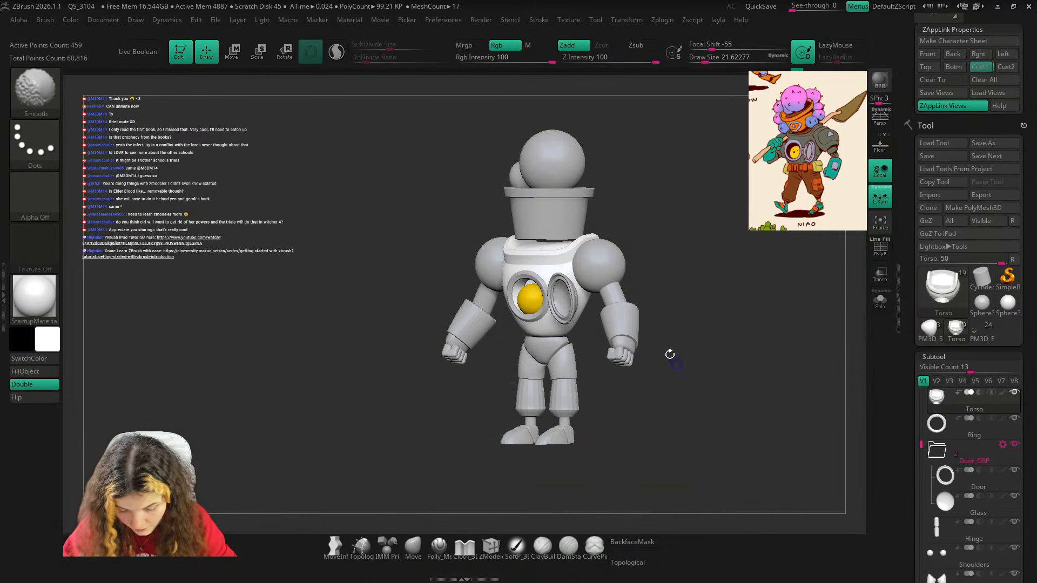
mouse_move(670, 354)
right_mouse_down()
mouse_move(660, 349)
mouse_move(672, 394)
mouse_move(629, 379)
right_mouse_up()
key("shift+d")
key("s")
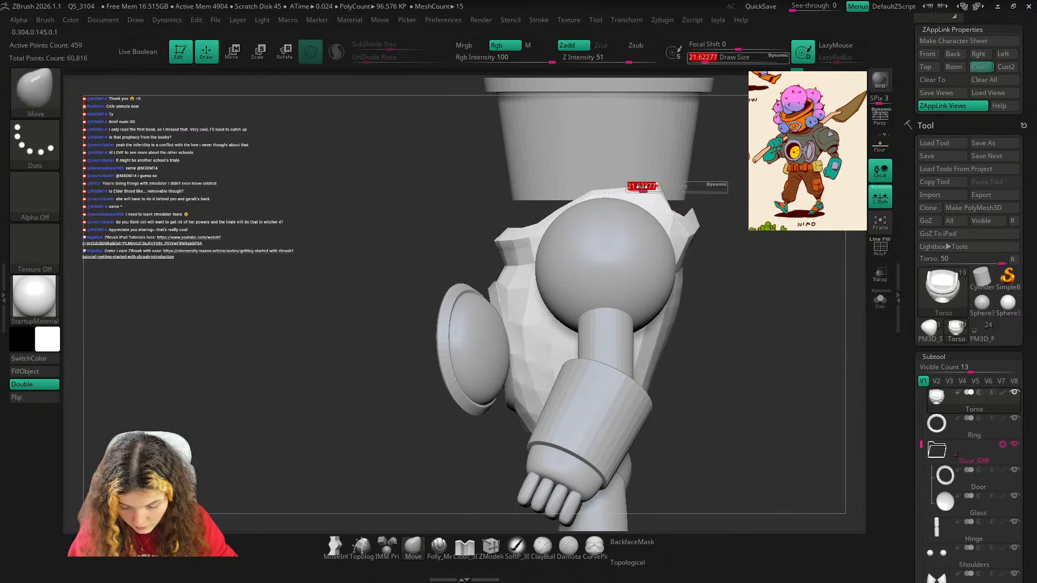
key("shift+f")
left_click_drag(642, 186, 657, 179)
key("ctrl+z")
key("bracketleft")
key("bracketleft")
right_click_drag(675, 167, 763, 161)
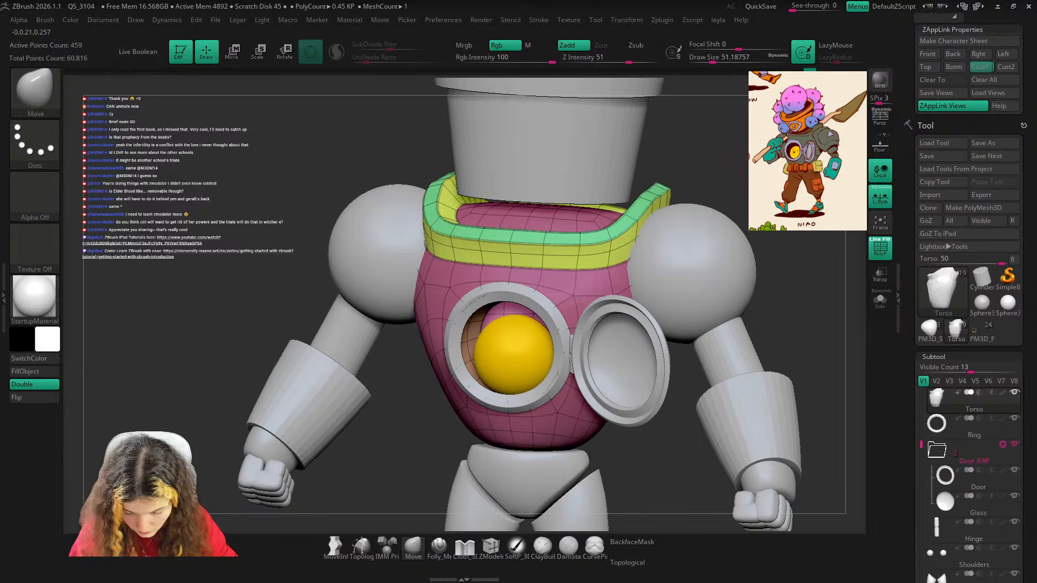
Compare the collar's silhouette with the reference overlay from the saved Cust1 view.
key("shift+f")
left_click(980, 67)
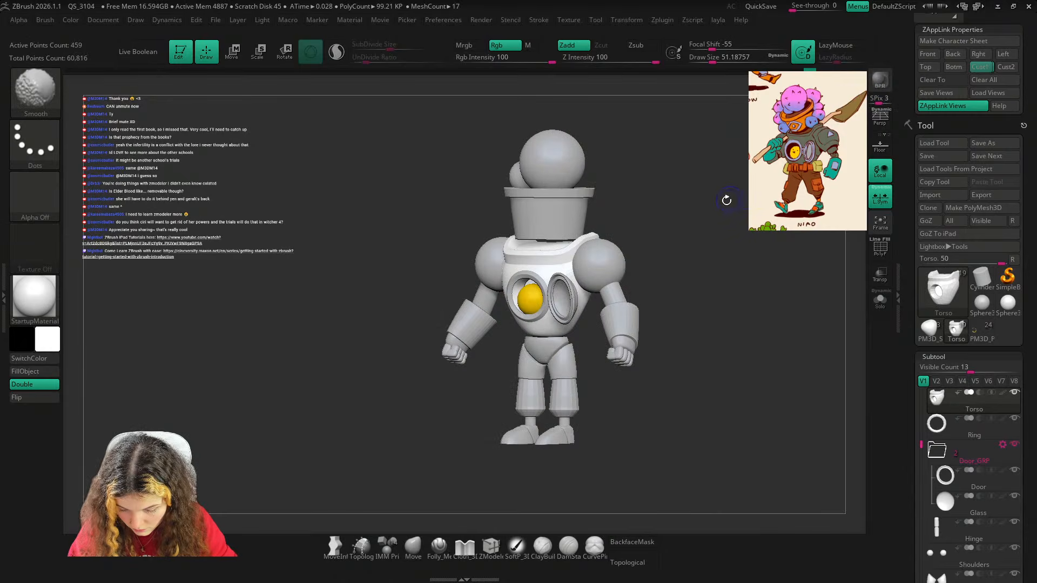
key("shift+z")
key("shift+z")
Isolate the Torso with its wireframe shown, reduce the Move brush draw size to about 13, and preview the collar smoothed.
right_click_drag(602, 235, 643, 217, "ctrl")
right_click_drag(643, 217, 778, 220)
key("shift+f")
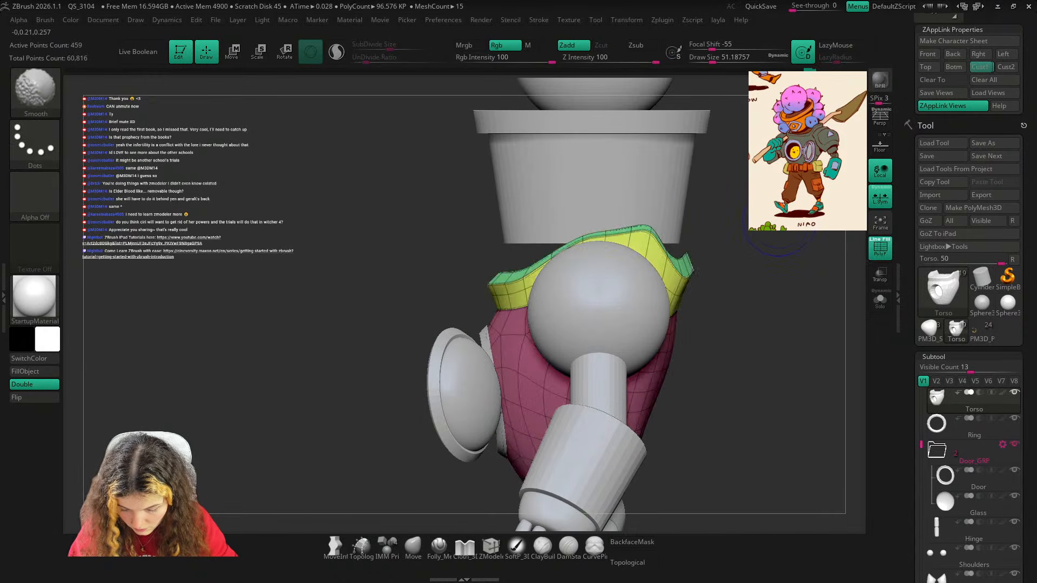
left_click(880, 300)
key("s")
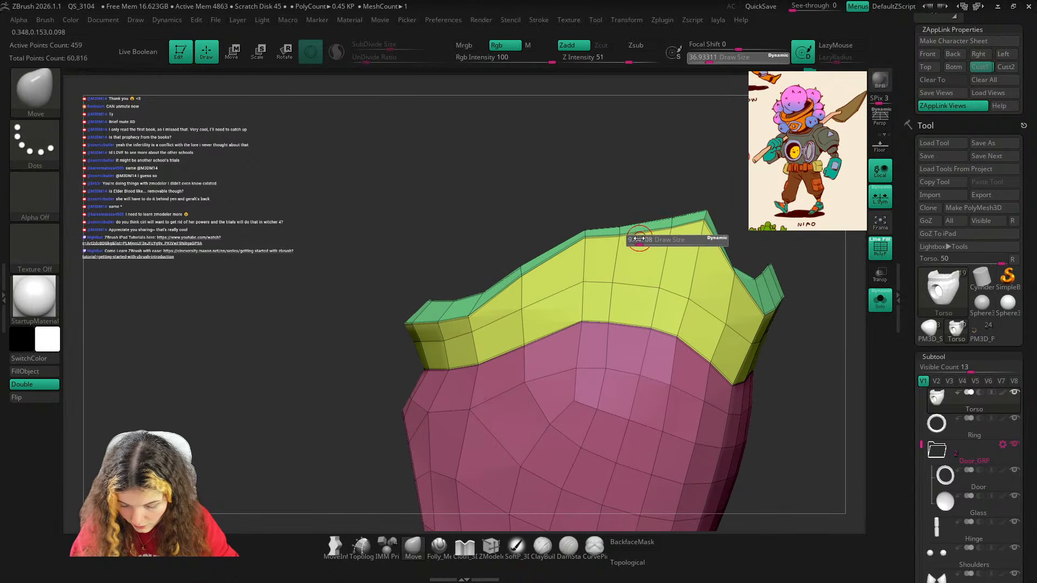
mouse_move(640, 238)
left_mouse_down()
mouse_move(621, 225)
mouse_move(673, 221)
left_mouse_up()
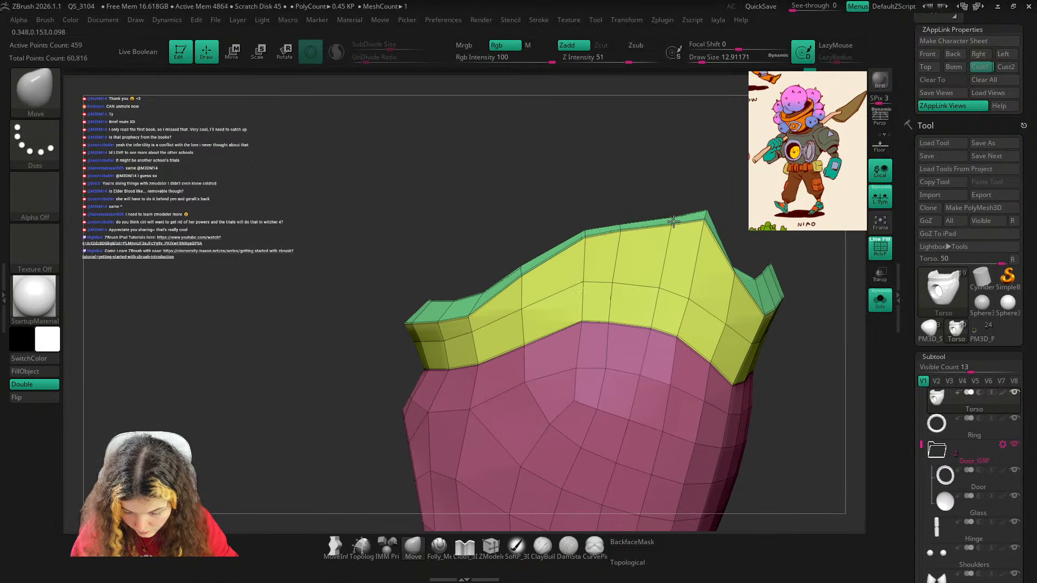
key("d")
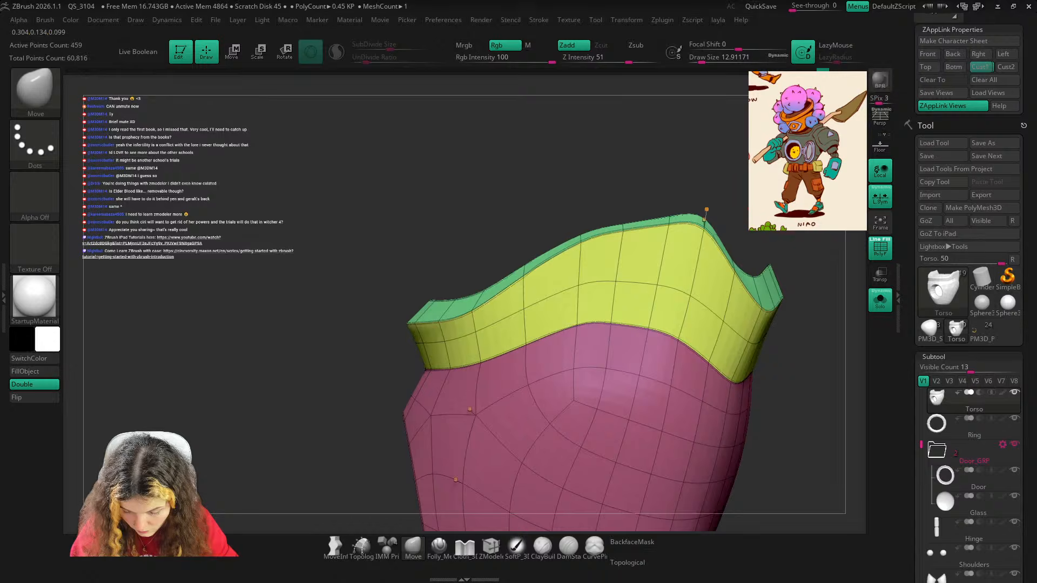
Bring back the whole character without the wireframe and change the material to BasicMaterial.
key("shift+f")
right_click_drag(837, 273, 860, 269, "ctrl")
left_click(880, 296)
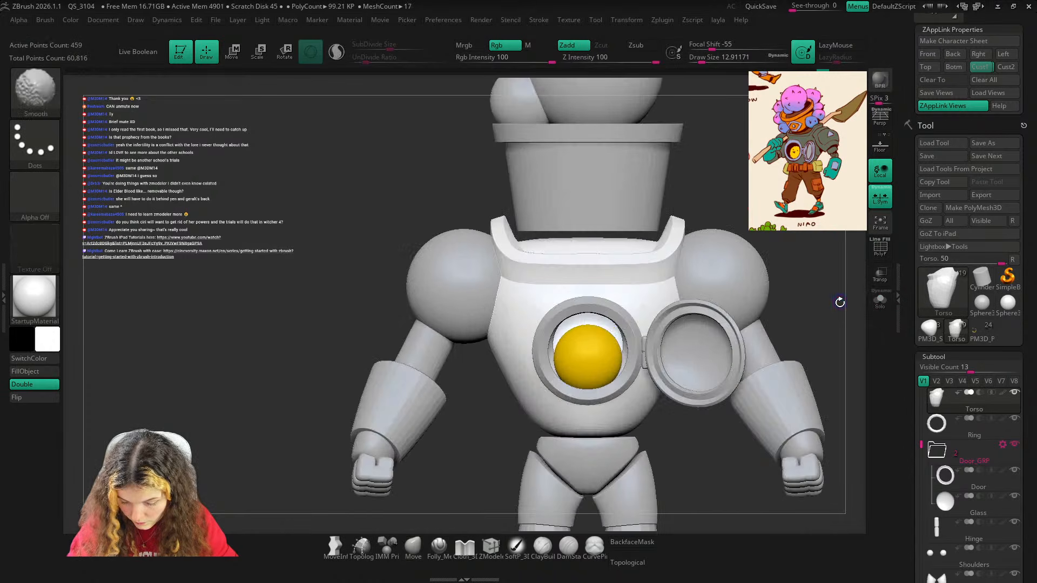
key("ctrl")
left_click(34, 296)
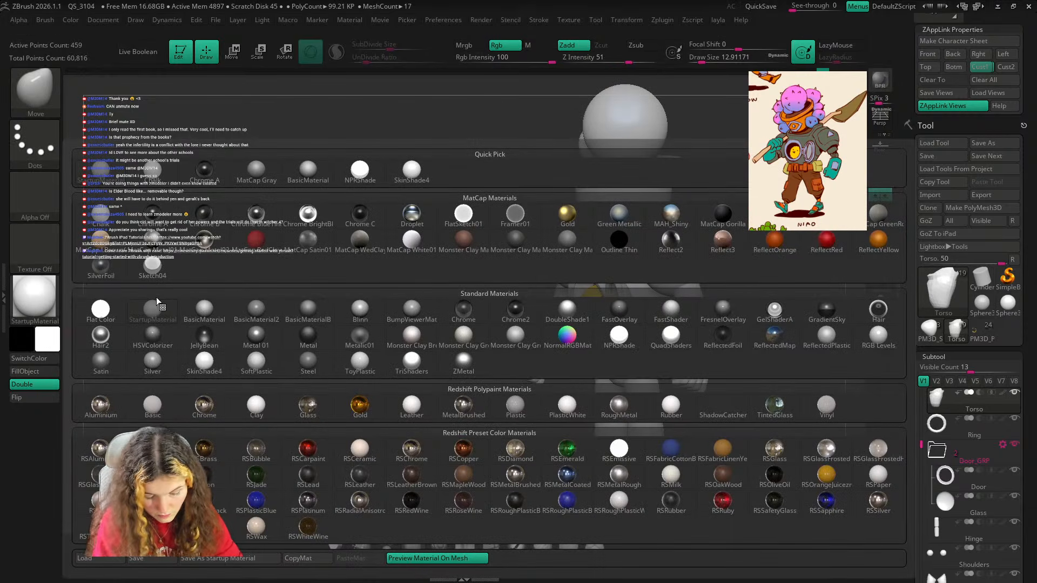
left_click(402, 270)
left_click_drag(402, 270, 374, 271)
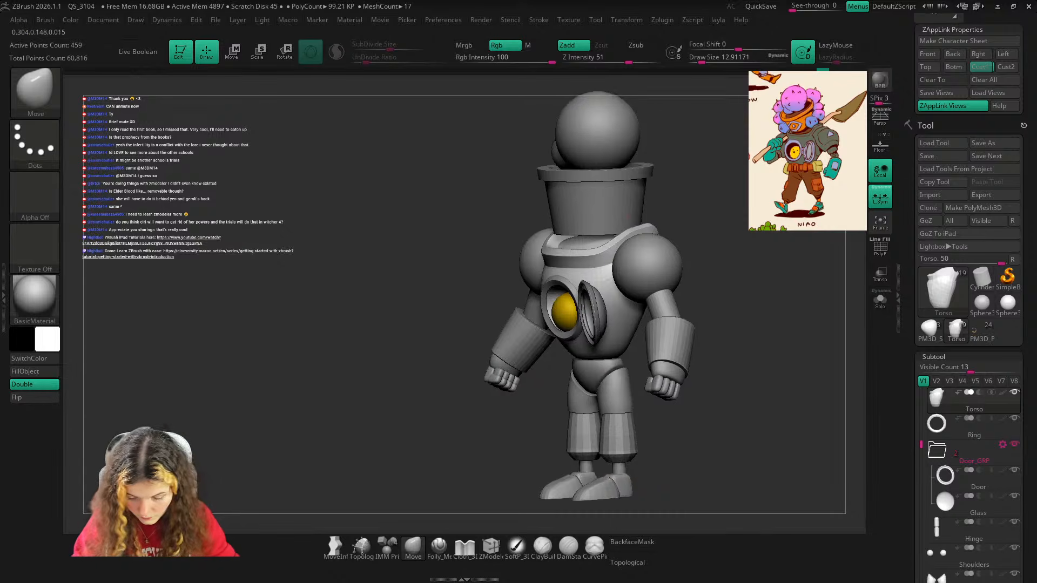
Compare the character with the reference overlay from the saved Cust1 view and select the Shoulders subtool.
left_click(977, 70)
key("shift+z")
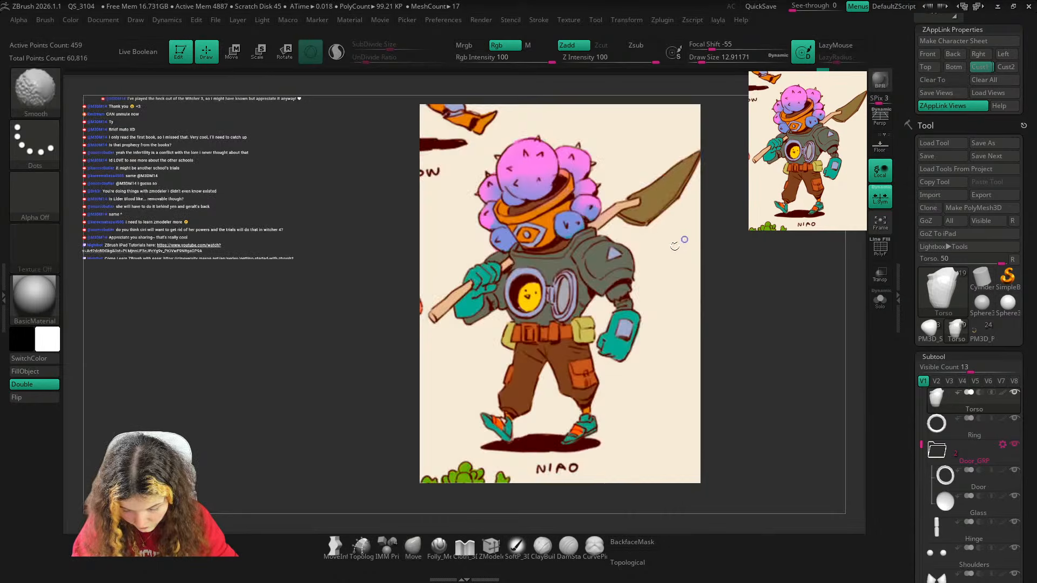
key("shift+z")
left_click(629, 265, "alt")
key("shift+z")
key("shift+z")
key("shift+z")
key("shift+z")
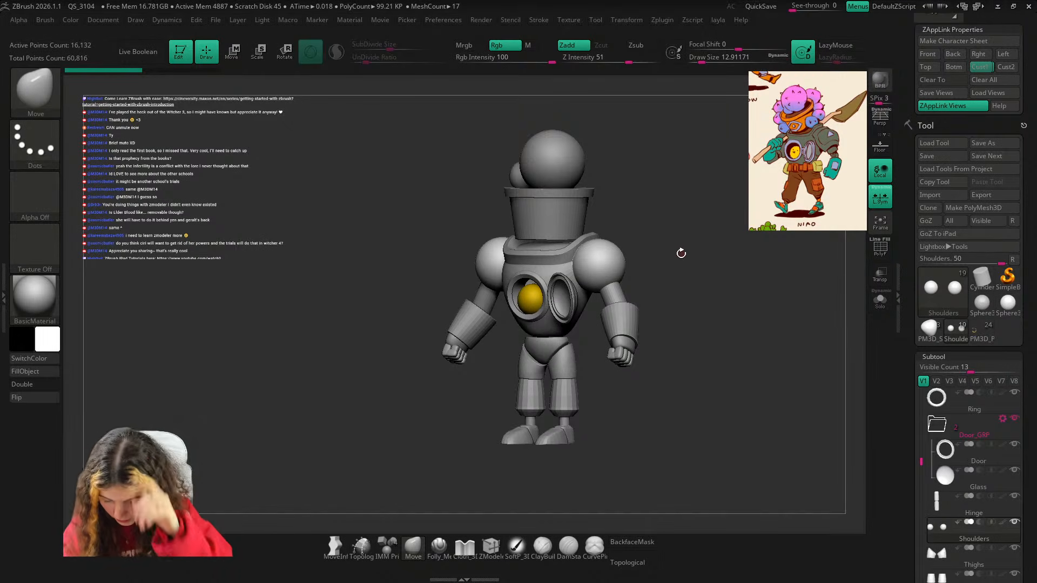
Compare the size and placement of the Shoulders with the armour in the reference overlay.
left_click_drag(1022, 381, 1022, 181)
key("shift+z")
key("shift+z")
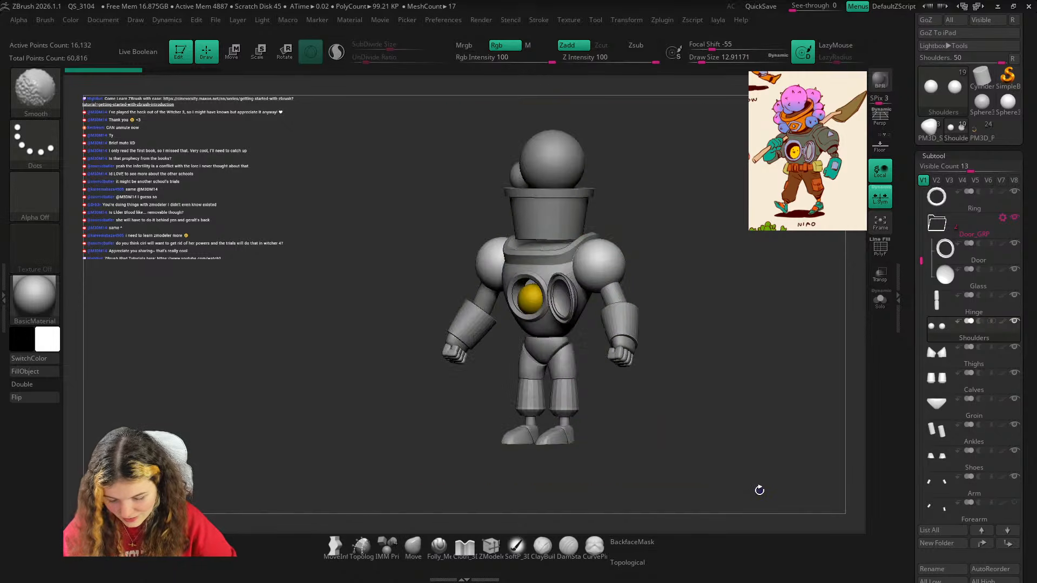
key("shift+z")
key("shift+z")
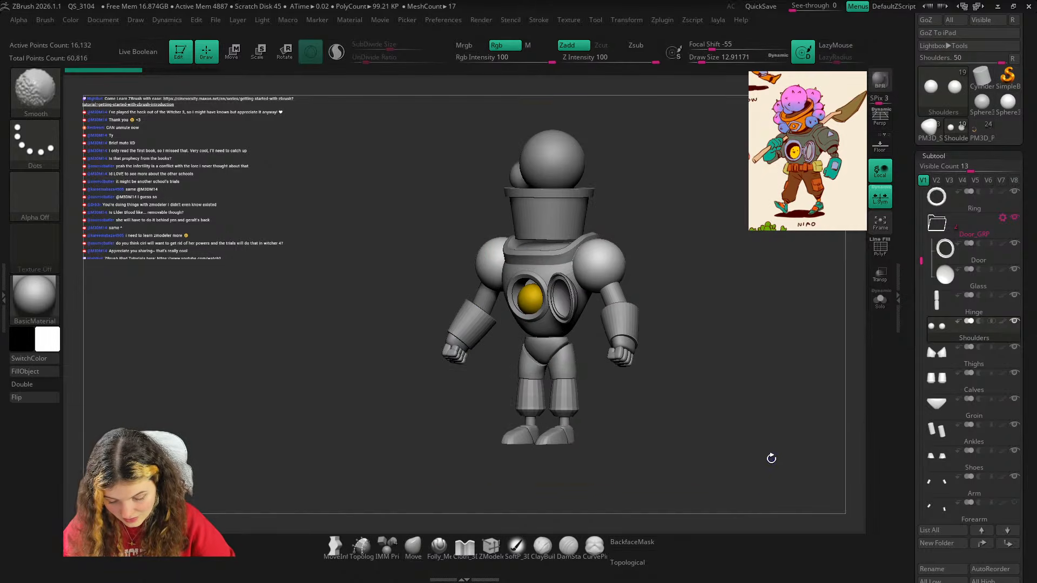
key("shift+z")
key("shift+z")
left_click_drag(776, 433, 800, 425)
key("w")
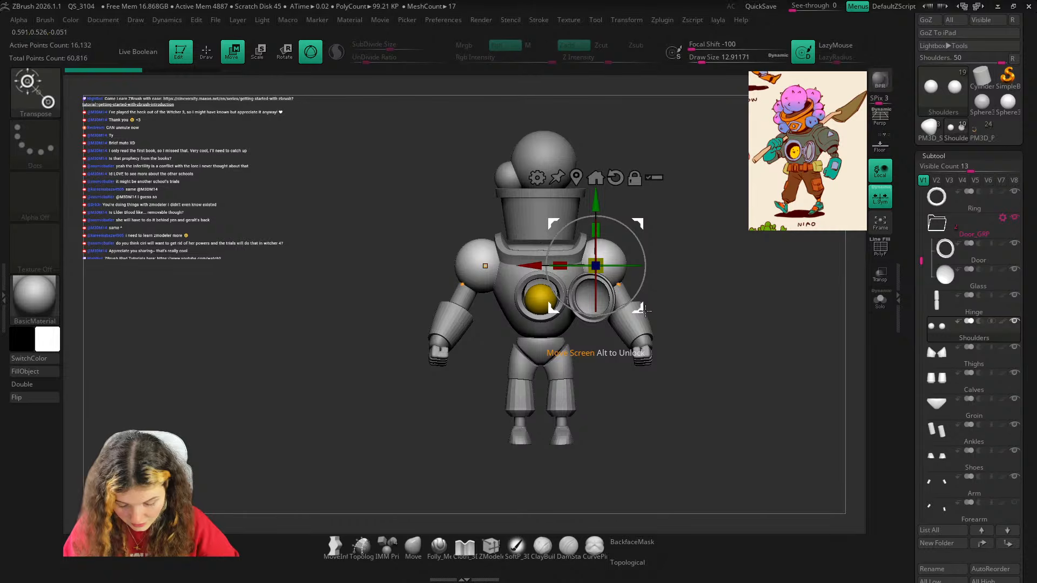
left_click(414, 546)
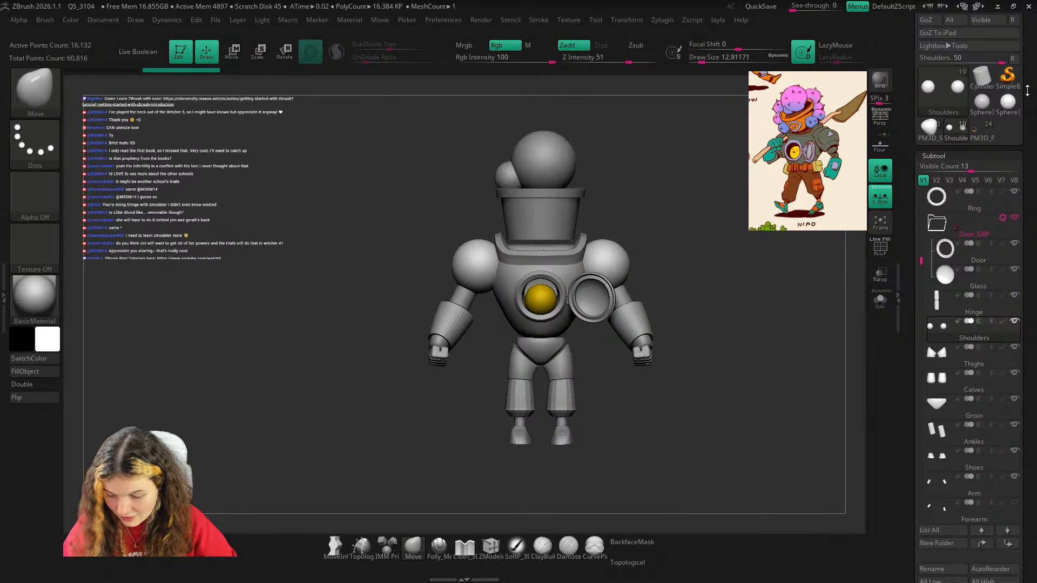
left_click_drag(1027, 91, 1028, 229)
key("shift+z")
key("shift+z")
Examine the Shoulders from the front with their wireframe displayed.
right_click_drag(764, 235, 670, 266)
key("shift+f")
key("w")
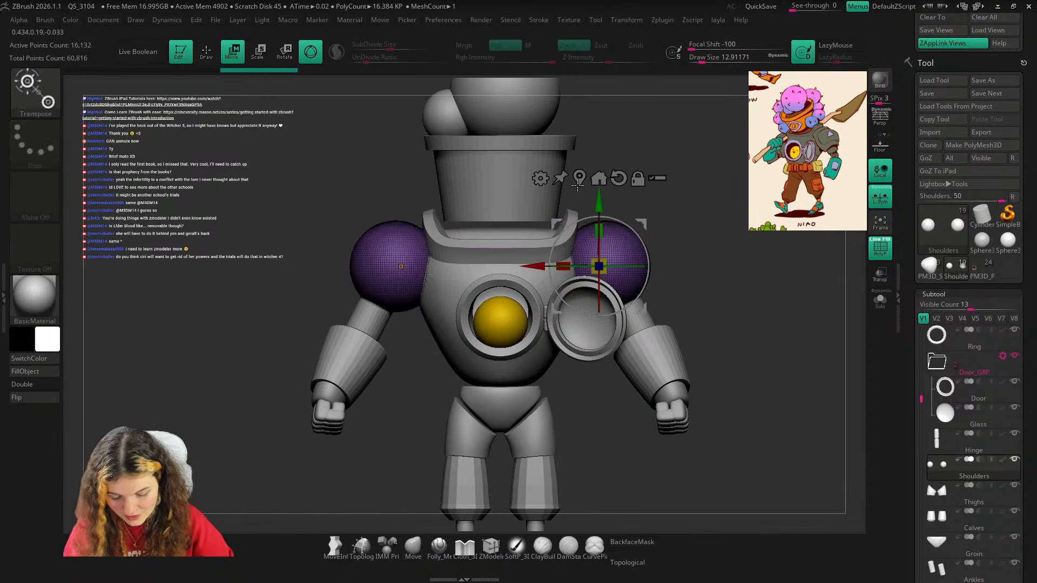
key("q")
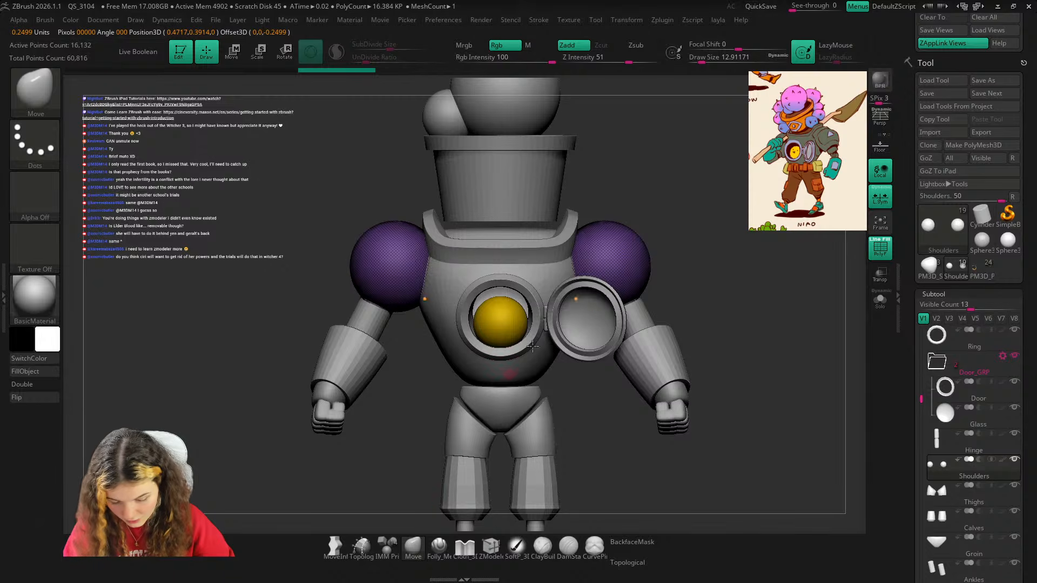
key("shift+f")
mouse_move(744, 248)
left_mouse_down()
mouse_move(694, 243)
mouse_move(764, 230)
mouse_move(778, 248)
left_mouse_up()
key("shift+f")
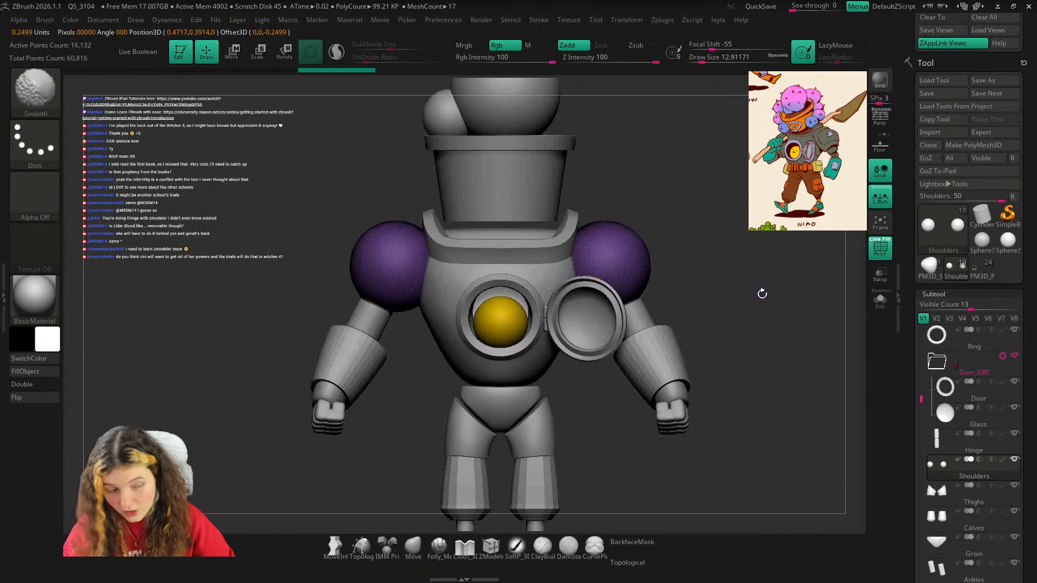
right_click_drag(762, 301, 728, 264, "ctrl")
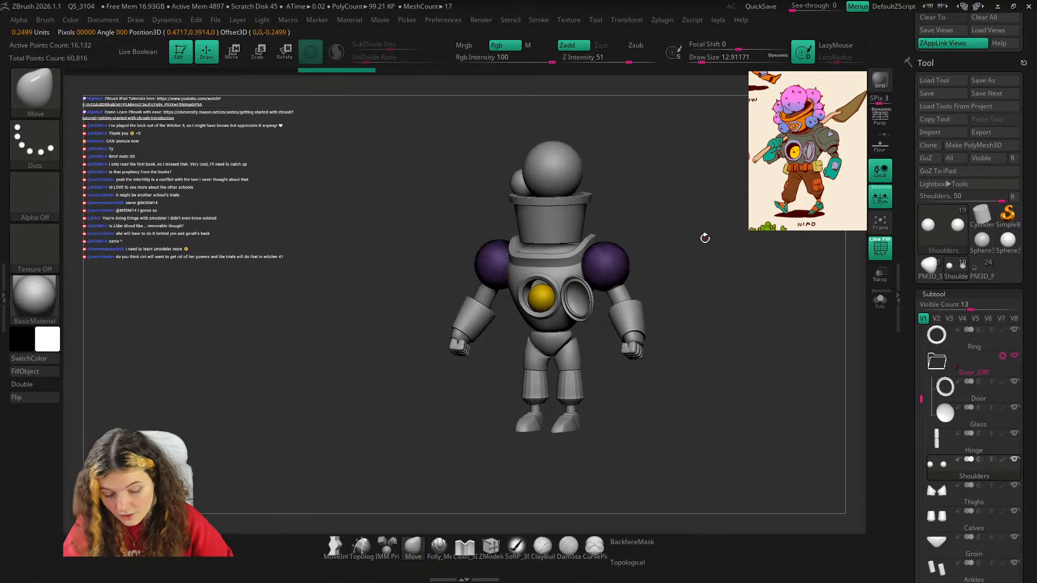
Examine how the Shoulders sit against the torso collar and arms from the side and front.
left_click_drag(704, 236, 699, 257)
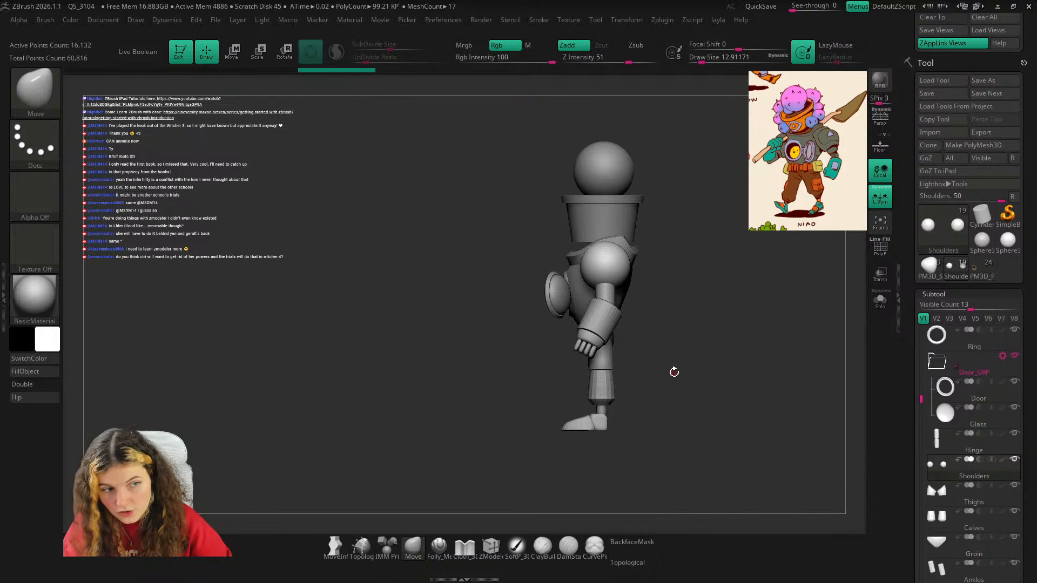
key("w")
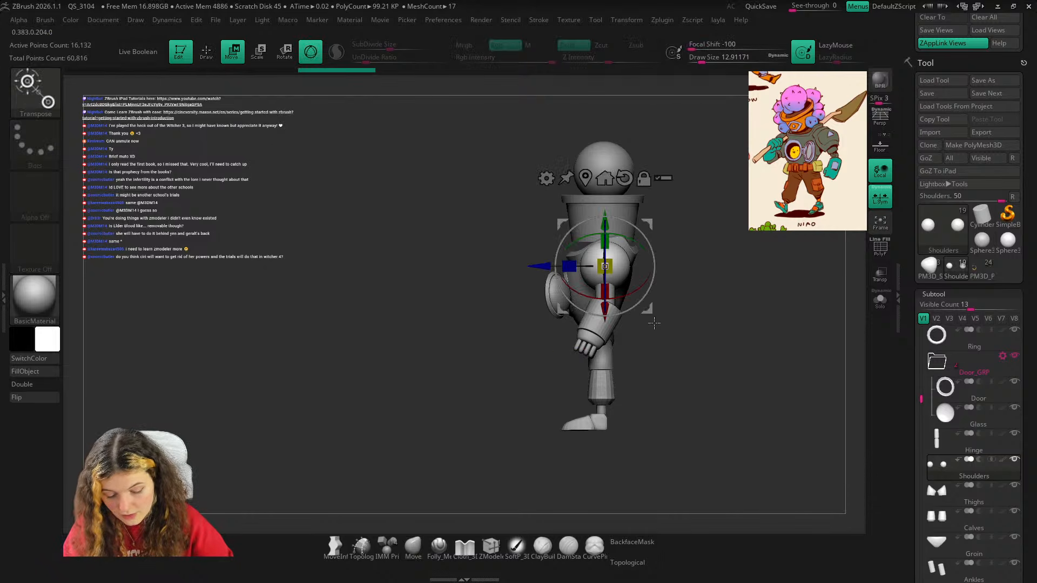
key("q")
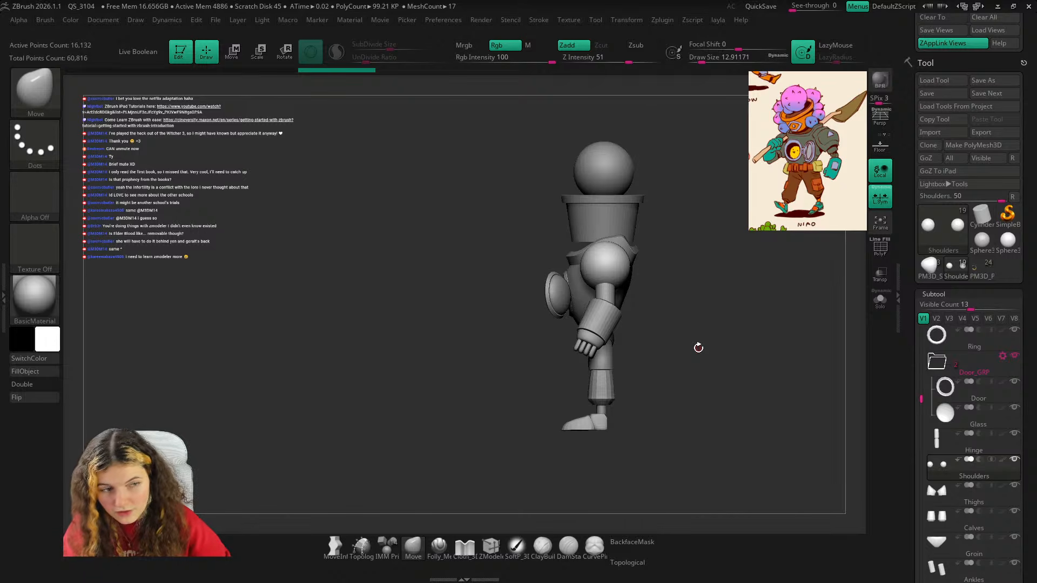
left_click_drag(699, 347, 722, 461, "shift")
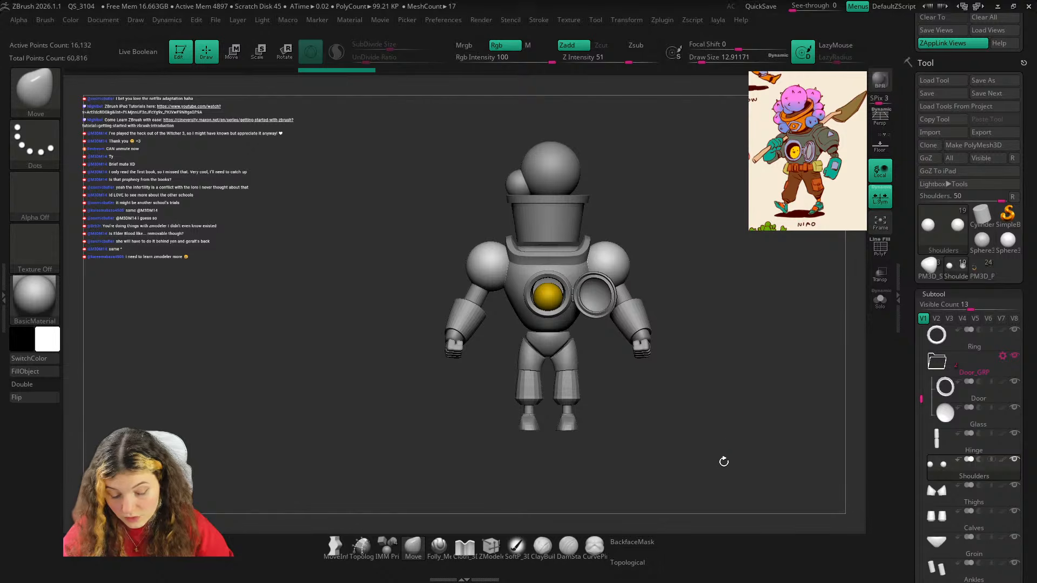
left_click_drag(750, 392, 722, 424)
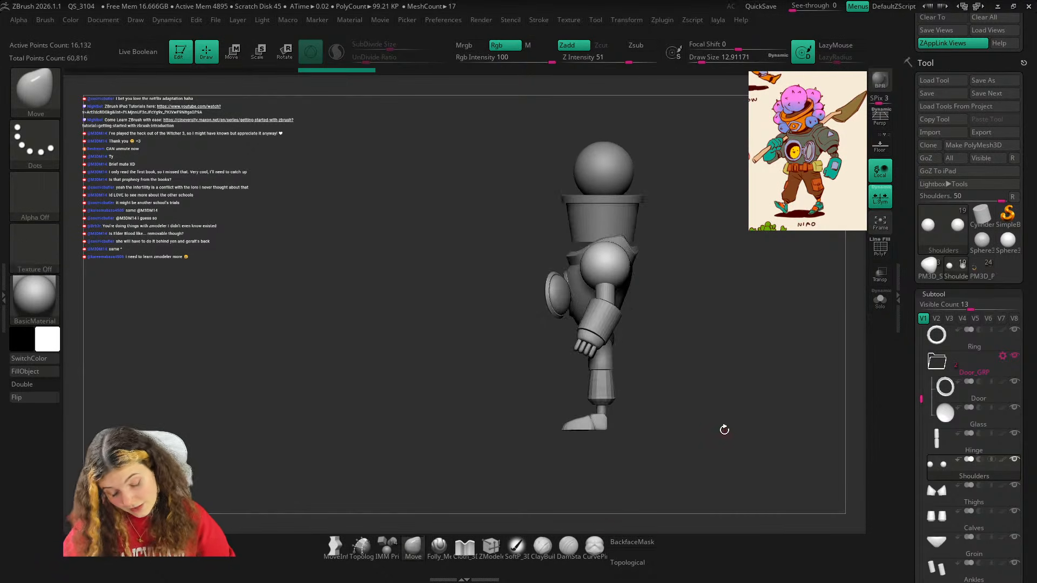
right_click_drag(724, 430, 648, 324, "ctrl")
key("w")
key("q")
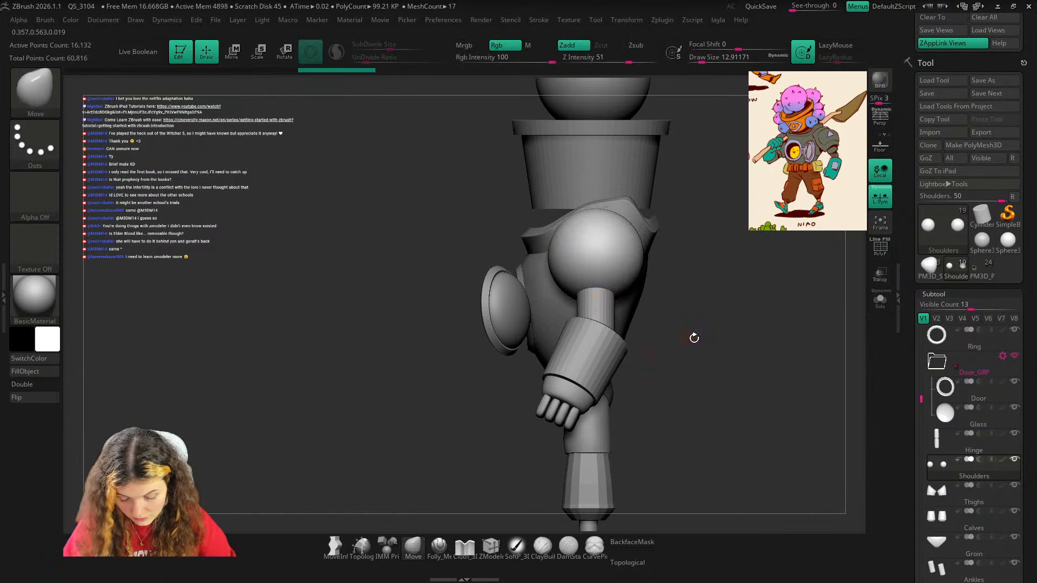
left_click_drag(693, 339, 725, 338, "shift")
key("shift+f")
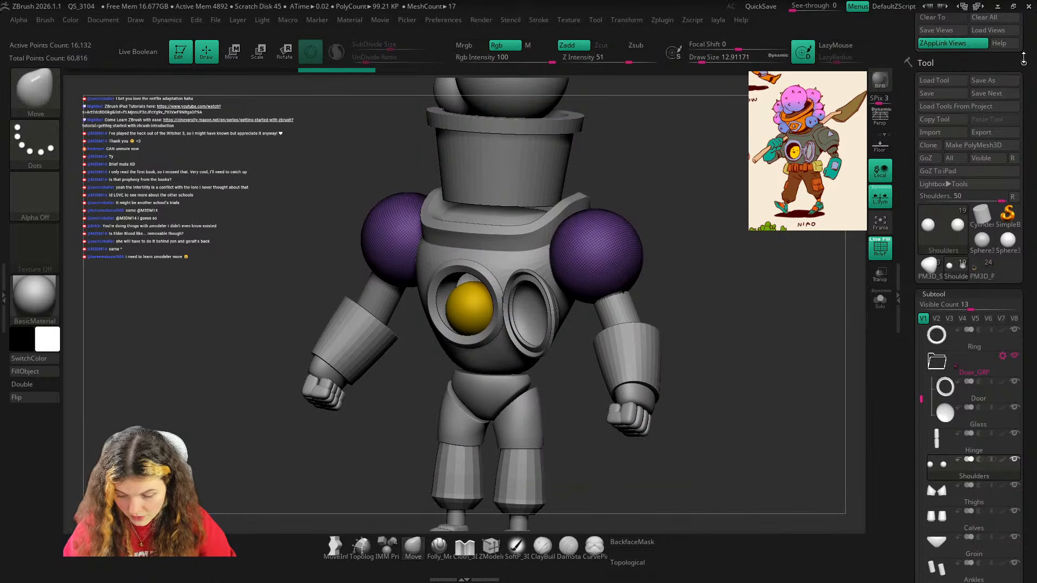
Restore the saved Cust1 view and check the shoulder pads' shape against the reference overlay.
scroll(967, 162, "up", 4)
left_click(979, 192)
key("shift+z")
key("shift+z")
key("shift+z")
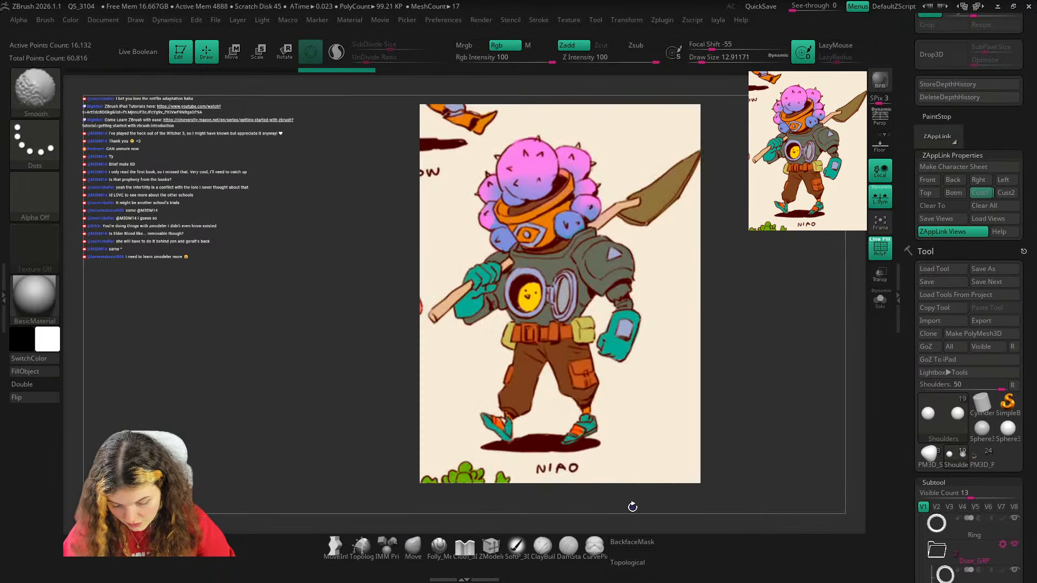
key("shift+f")
key("shift+z")
key("shift+z")
key("shift+z")
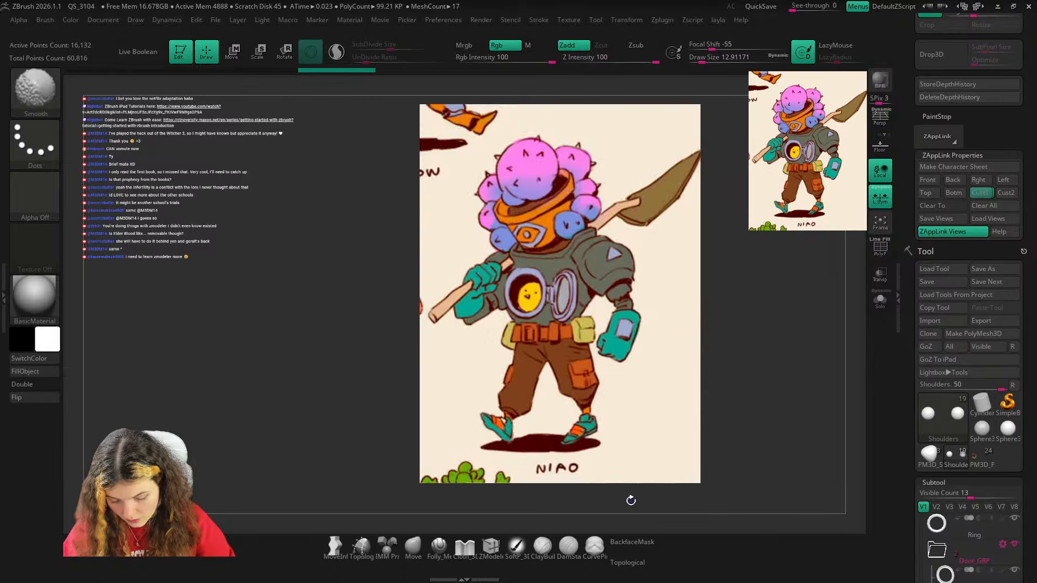
Enlarge the brush draw size to about 22, set the MaskPen stroke to FreeHand, and mask a band across the shoulder spheres.
scroll(678, 275, "up", 3)
left_click_drag(678, 275, 613, 329)
key("bracketright")
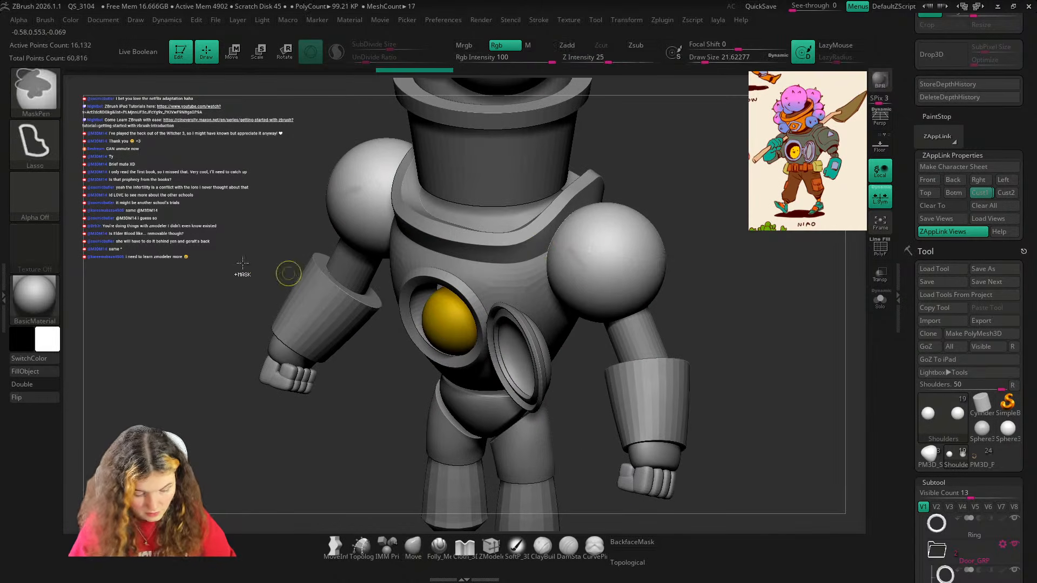
left_click(35, 143, "ctrl")
left_click(202, 149, "ctrl")
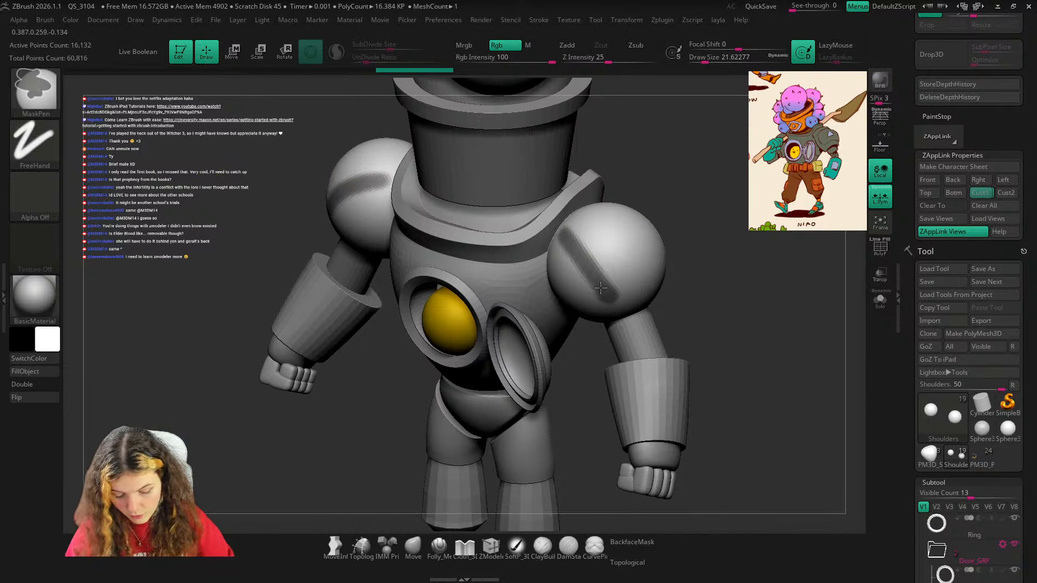
left_click_drag(689, 281, 596, 297)
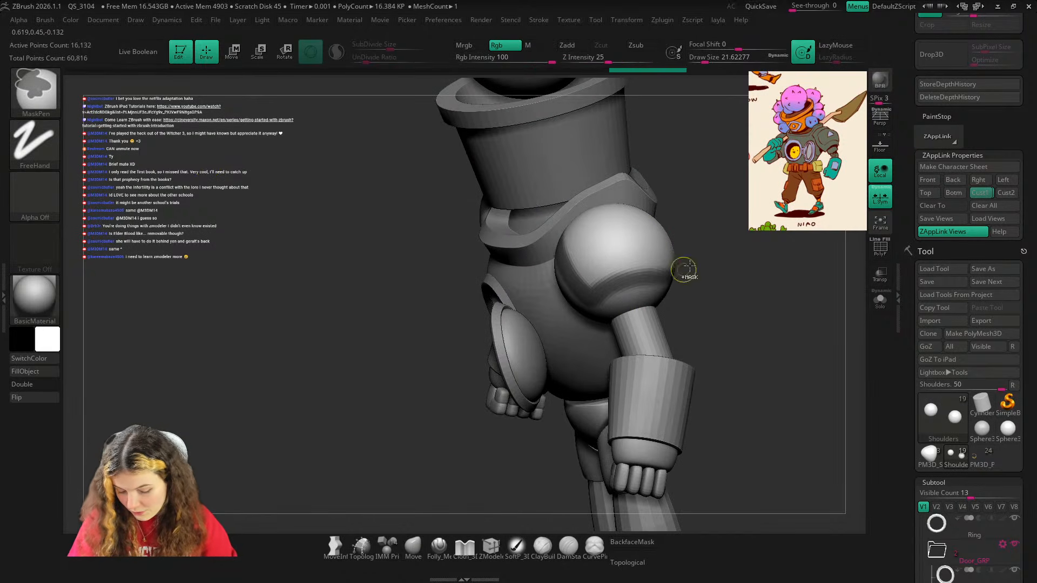
mouse_move(686, 270)
left_mouse_down()
mouse_move(637, 297)
mouse_move(683, 272)
mouse_move(595, 302)
mouse_move(665, 273)
mouse_move(752, 289)
left_mouse_up()
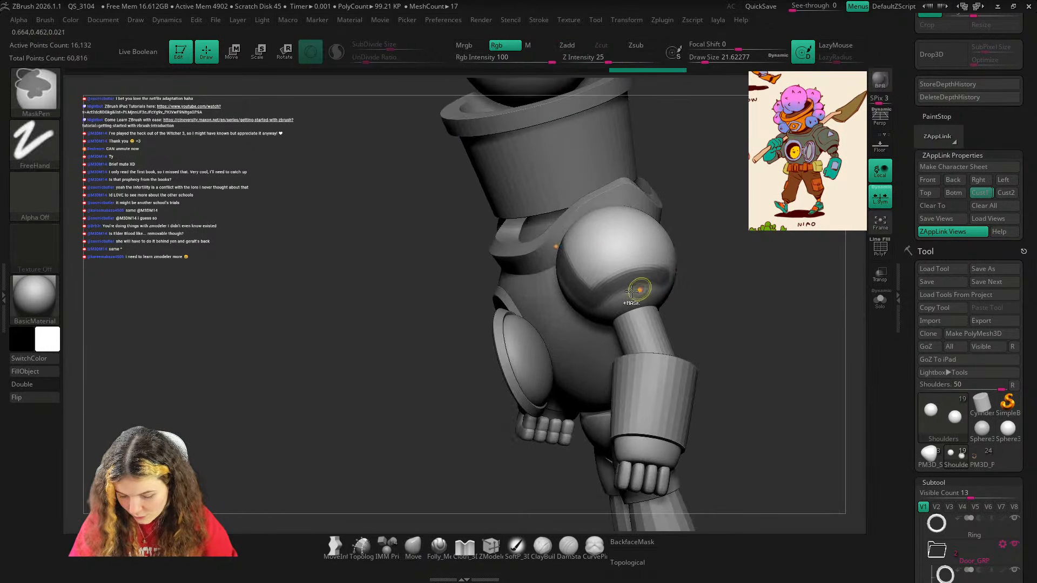
Undo the last mask stroke, isolate the Shoulders, and continue painting the mask band around the spheres.
key("ctrl+z")
mouse_move(595, 302)
left_mouse_down("ctrl")
mouse_move(666, 282)
mouse_move(623, 303)
mouse_move(659, 241)
mouse_move(627, 264)
left_mouse_up("ctrl")
mouse_move(533, 384)
left_mouse_down()
mouse_move(785, 245)
mouse_move(789, 301)
mouse_move(739, 250)
mouse_move(727, 312)
left_mouse_up()
left_click(880, 299)
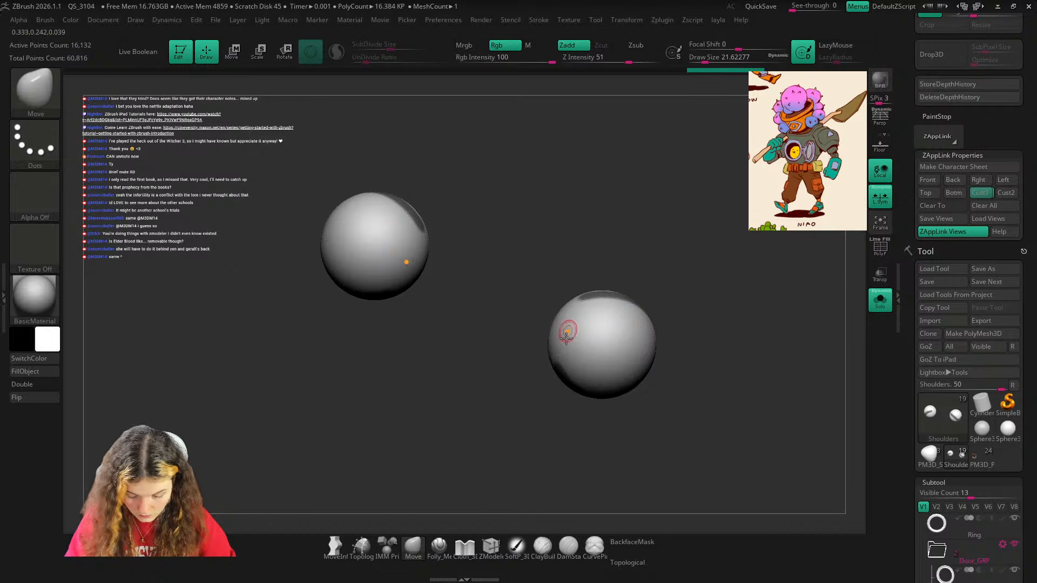
left_click_drag(561, 363, 582, 307, "ctrl")
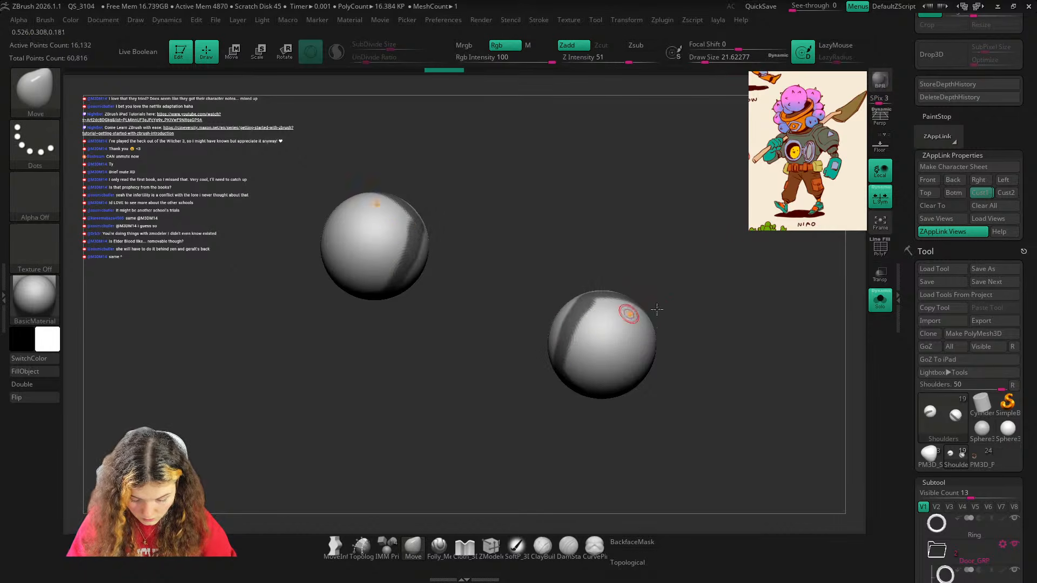
mouse_move(655, 308)
left_mouse_down()
mouse_move(711, 277)
mouse_move(712, 238)
left_mouse_up()
left_click_drag(563, 360, 558, 300, "ctrl")
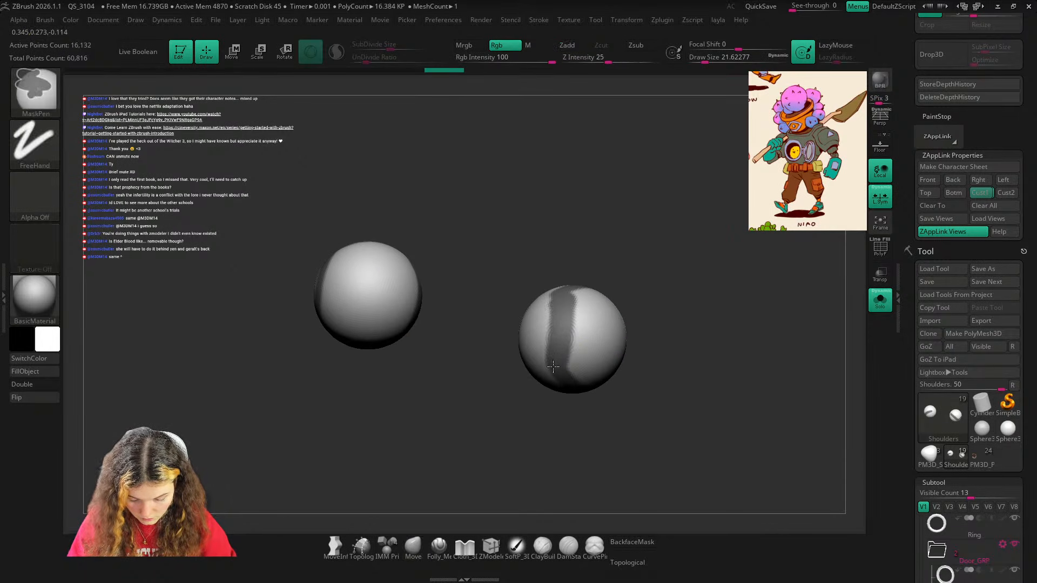
Expand the Mask Region options under Masking and try Auto Region on the banded Shoulders mask.
left_click_drag(643, 308, 652, 238)
left_click_drag(1033, 326, 1033, 259)
left_click_drag(852, 302, 855, 314)
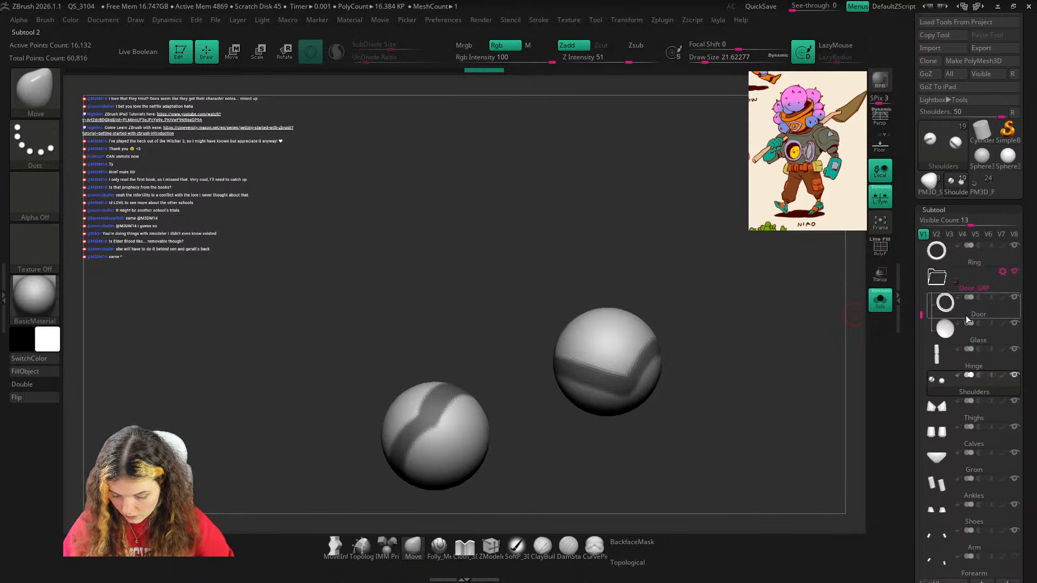
left_click_drag(1032, 324, 1032, 216)
left_click_drag(957, 390, 955, 326)
left_click_drag(806, 452, 821, 397, "alt")
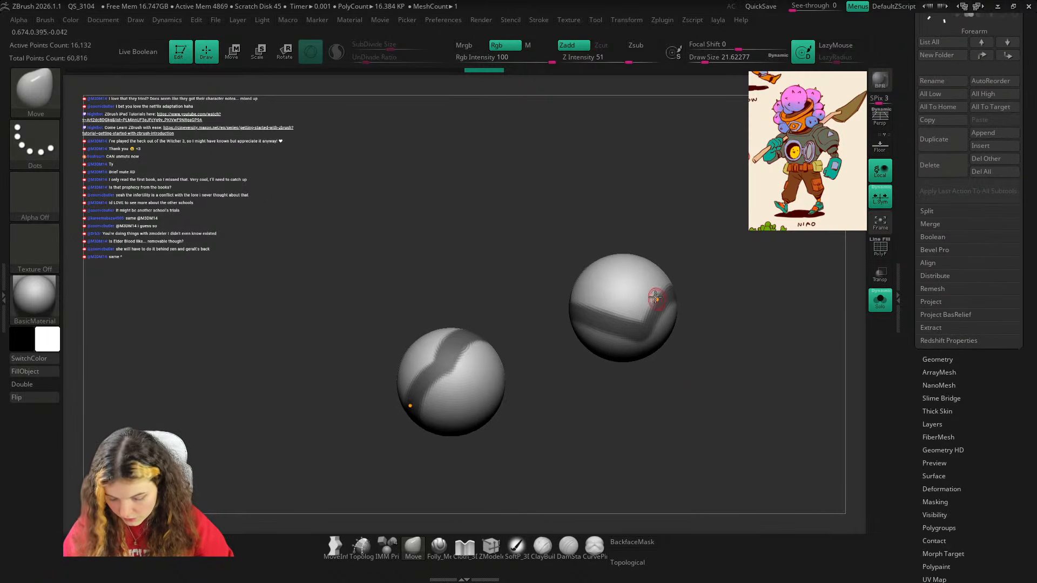
left_click_drag(740, 386, 748, 325)
scroll(945, 468, "down", 2)
left_click(943, 452)
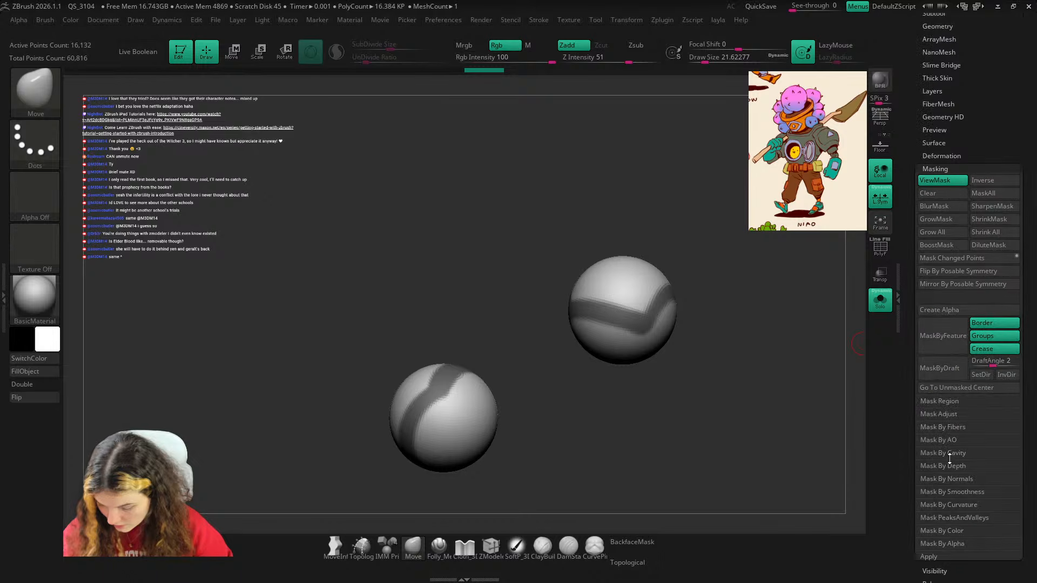
left_click(954, 400)
left_click_drag(1028, 416, 1028, 396)
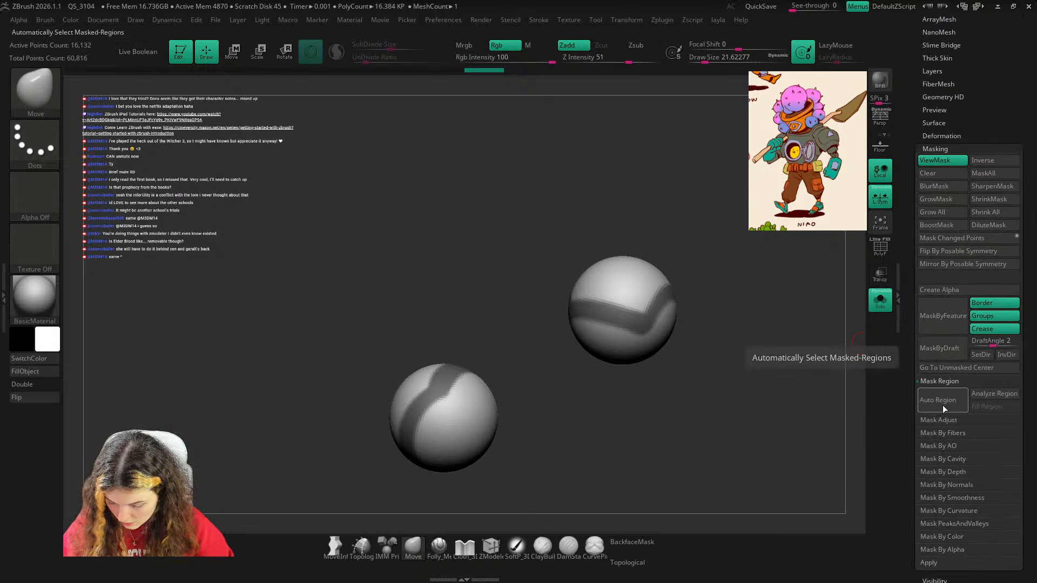
left_click(944, 403)
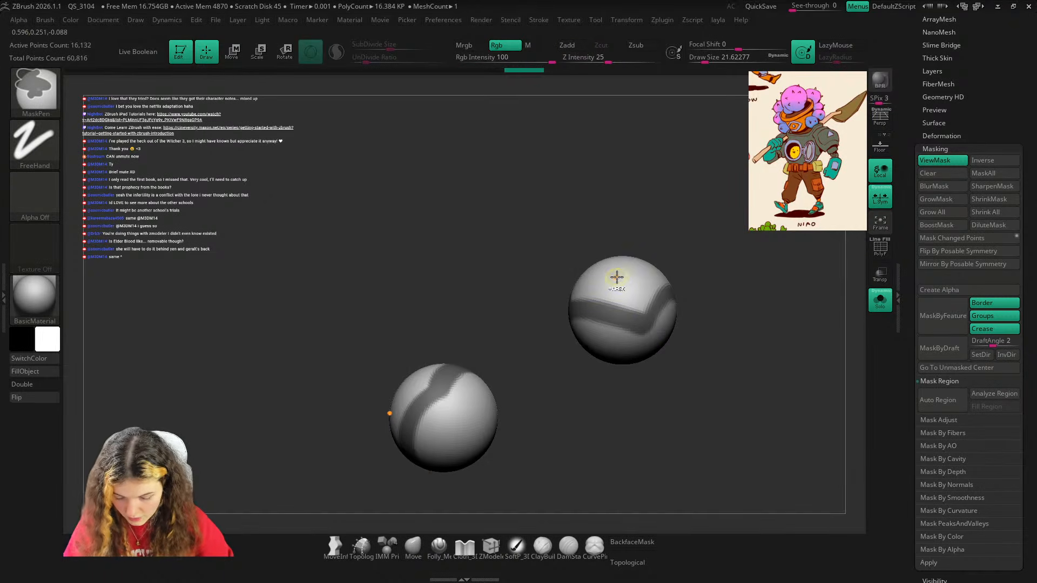
left_click(946, 400)
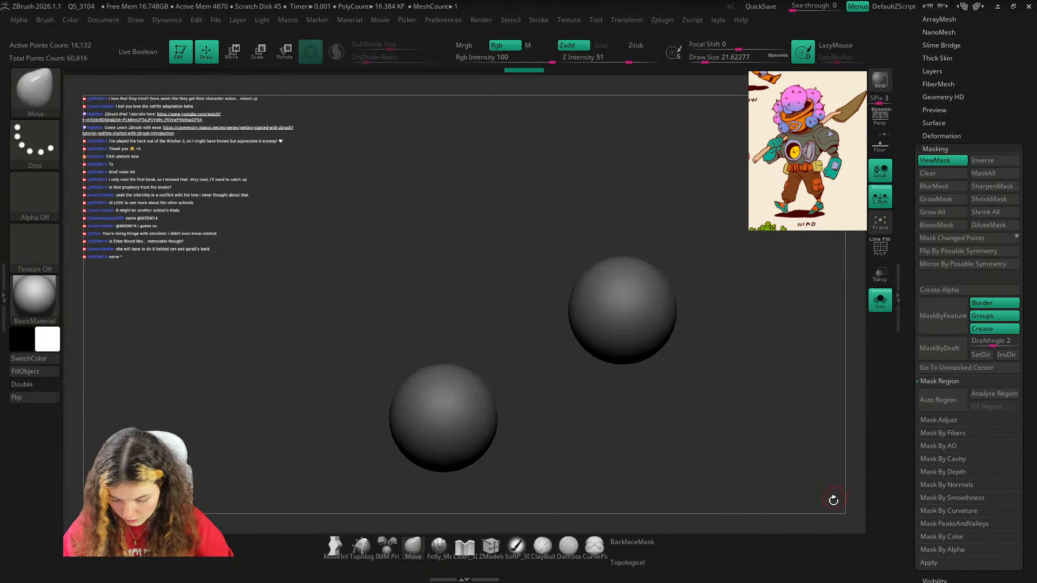
Analyze the mask regions, mark the area above the band on the shoulder spheres, and fill that region.
left_click(995, 394)
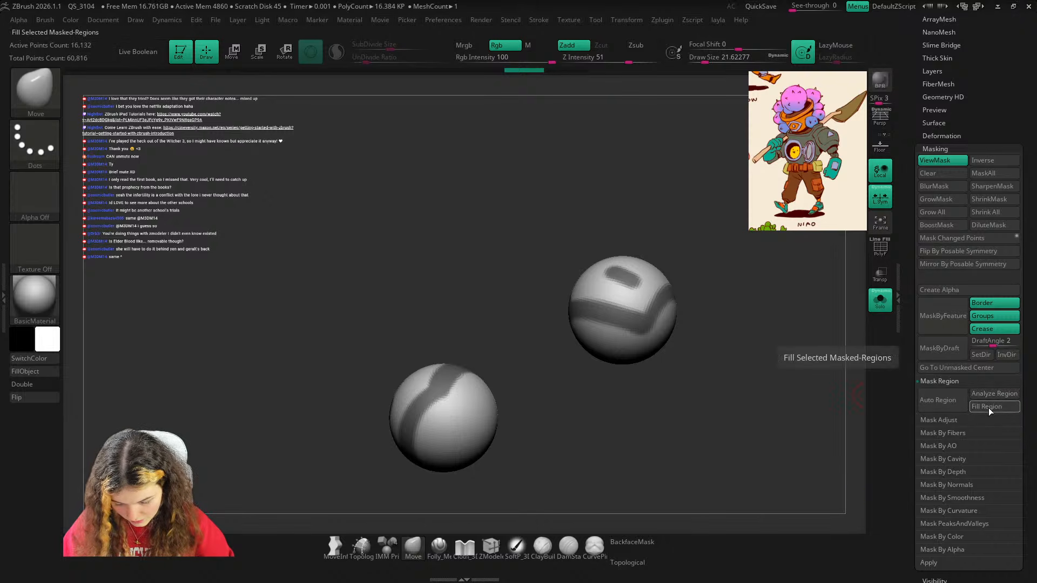
left_click(988, 408)
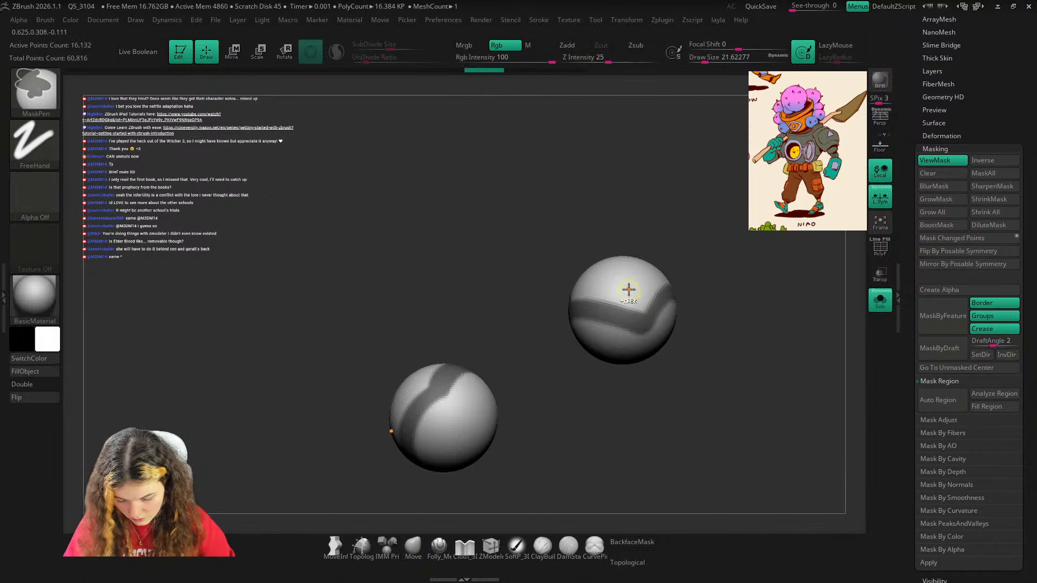
left_click_drag(624, 279, 645, 273, "ctrl")
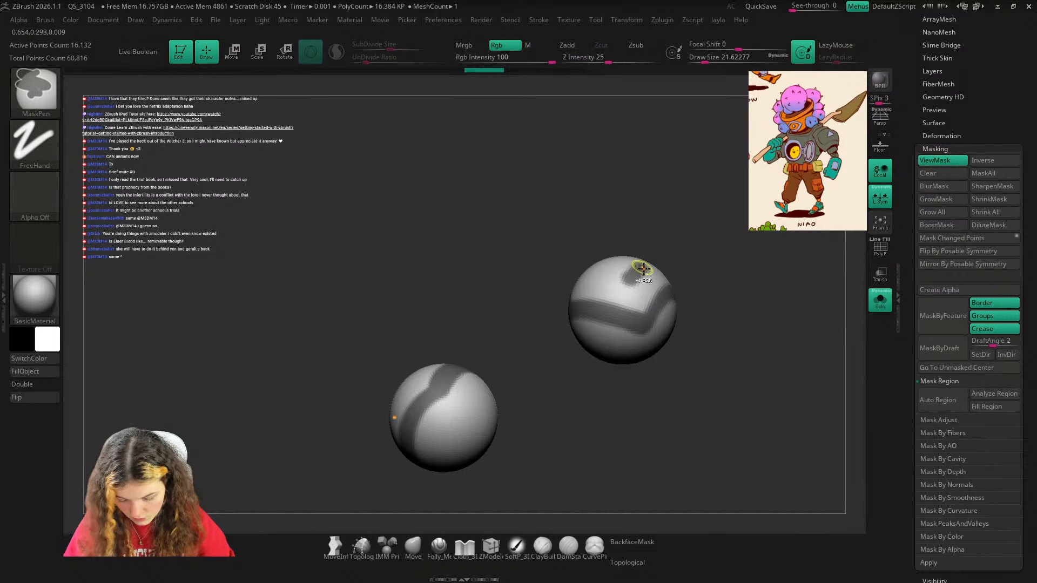
left_click(993, 408)
mouse_move(794, 434)
left_mouse_down()
mouse_move(752, 505)
mouse_move(792, 436)
left_mouse_up()
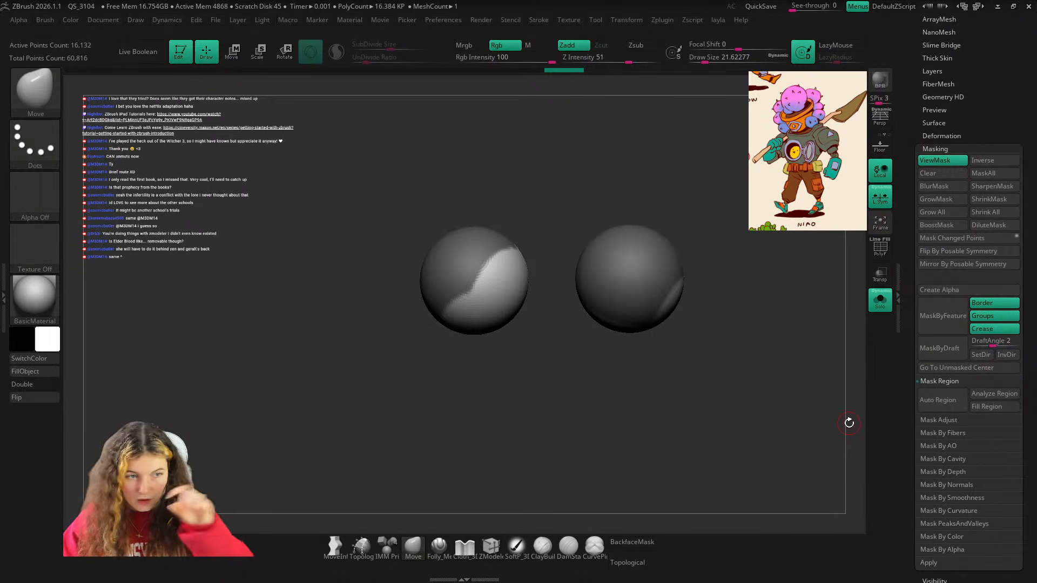
Clean up the filled mask's edge on the isolated Shoulders and compare its coverage with the whole robot.
left_click(880, 300)
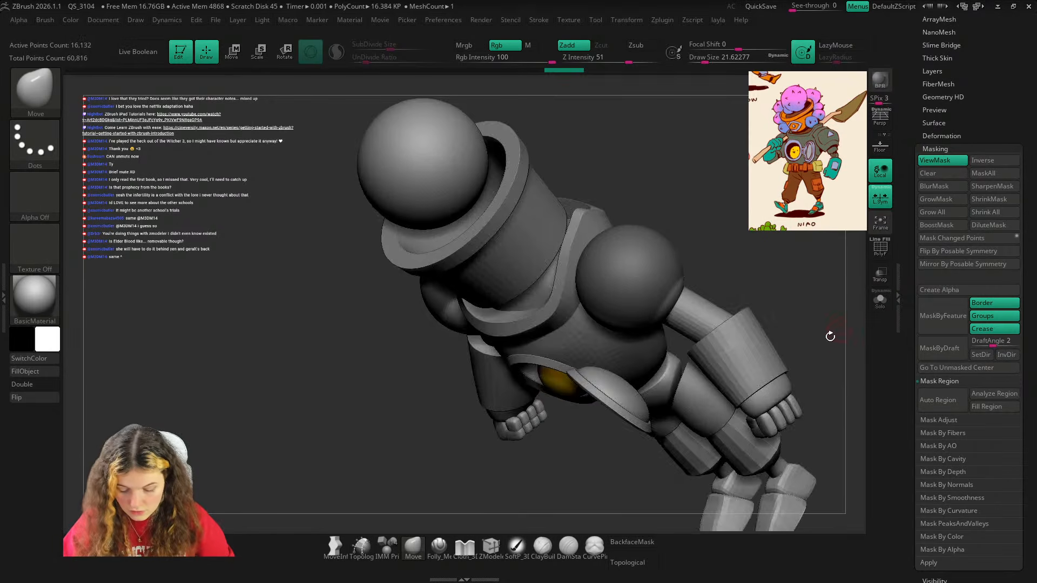
left_click_drag(816, 327, 822, 241)
left_click(880, 300)
mouse_move(829, 312)
left_mouse_down()
mouse_move(764, 331)
mouse_move(787, 375)
mouse_move(806, 361)
mouse_move(770, 363)
left_mouse_up()
left_click_drag(692, 341, 674, 341)
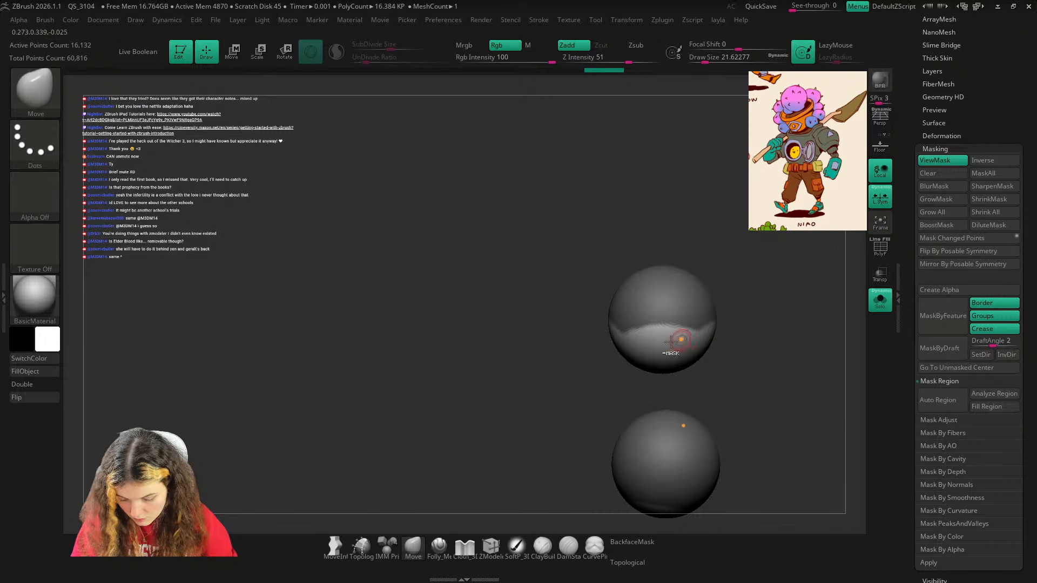
mouse_move(780, 341)
left_mouse_down()
mouse_move(777, 321)
mouse_move(683, 314)
left_mouse_up()
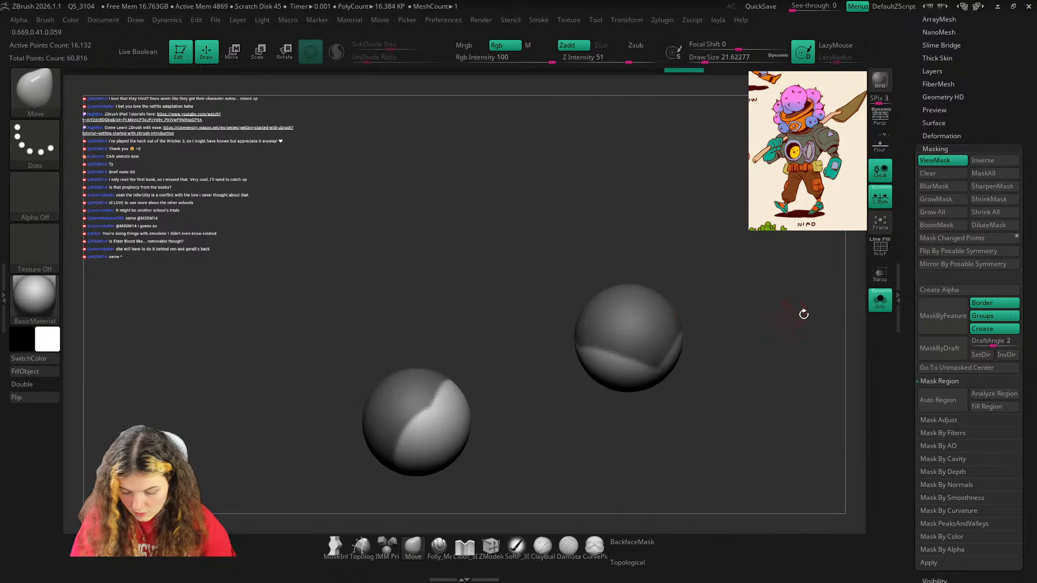
left_click(881, 301)
left_click_drag(836, 324, 753, 333, "shift")
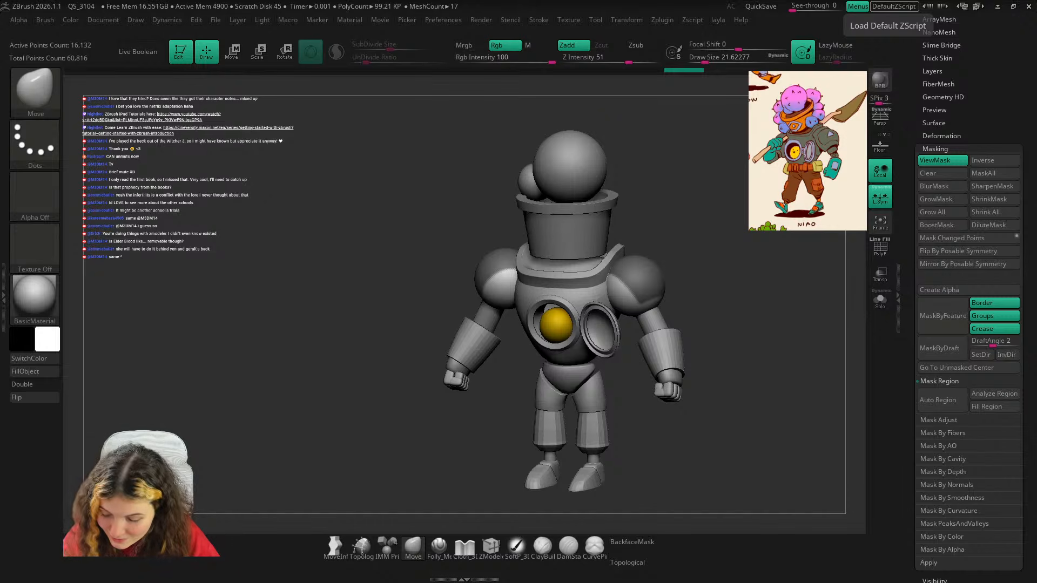
Collapse the Masking options and face the robot from the front.
left_click(952, 123)
left_click(955, 125)
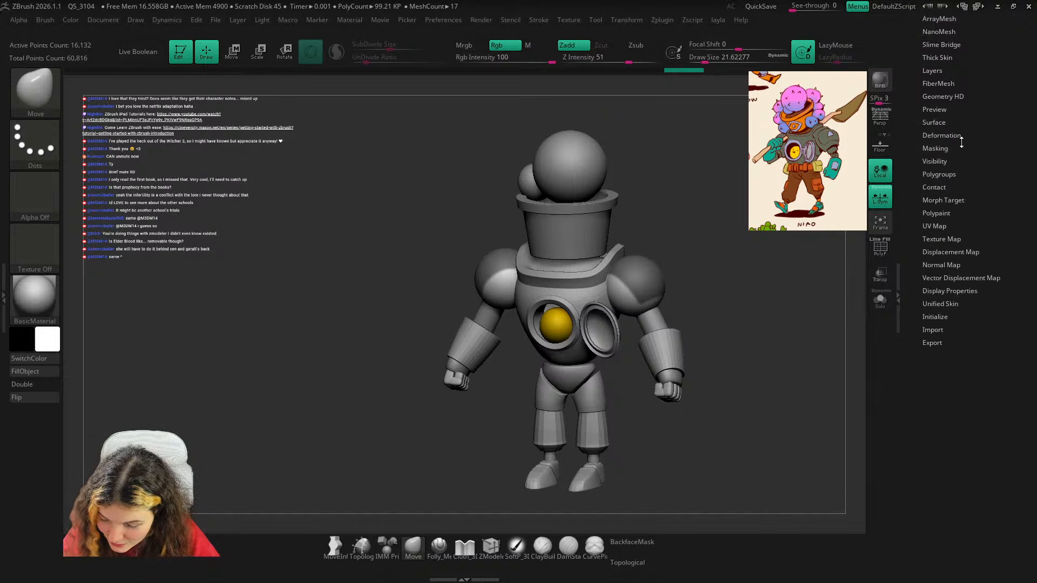
scroll(961, 142, "up", 5)
left_click_drag(747, 281, 853, 271)
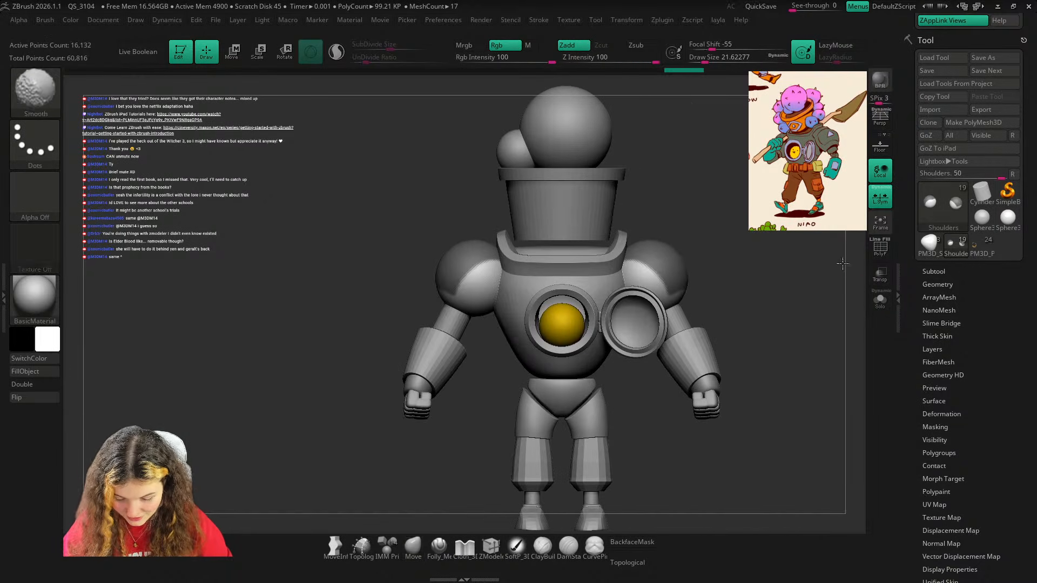
Reduce the brush draw size to about 14 and refine the lower mask edge on the isolated shoulder spheres.
left_click(880, 303)
mouse_move(690, 289)
left_mouse_down("ctrl")
mouse_move(686, 300)
mouse_move(580, 245)
mouse_move(663, 271)
left_mouse_up("ctrl")
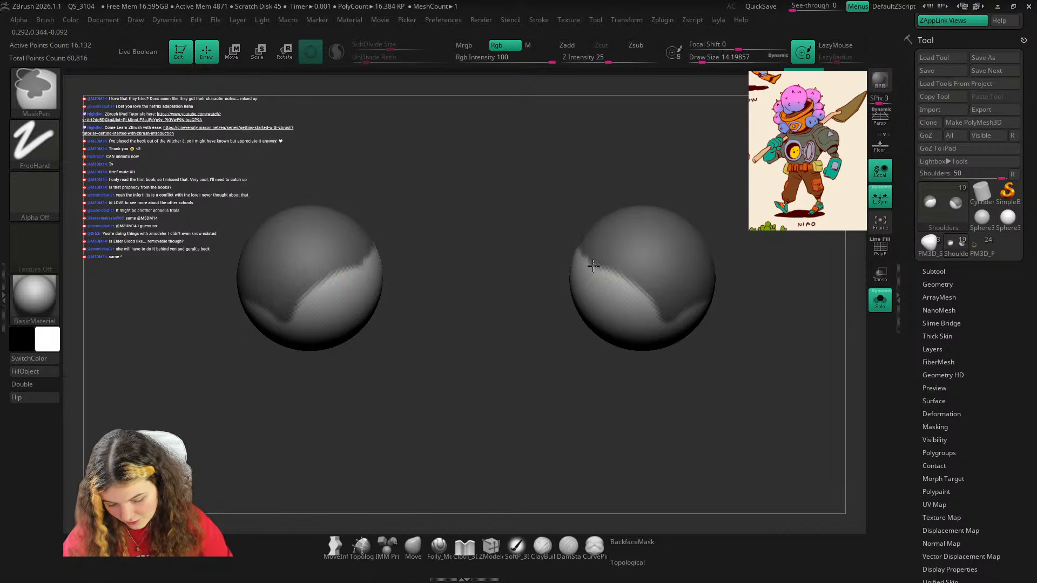
mouse_move(593, 266)
left_mouse_down("ctrl+alt")
mouse_move(668, 320)
mouse_move(707, 301)
left_mouse_up("ctrl+alt")
mouse_move(767, 261)
left_mouse_down()
mouse_move(794, 290)
mouse_move(787, 307)
left_mouse_up()
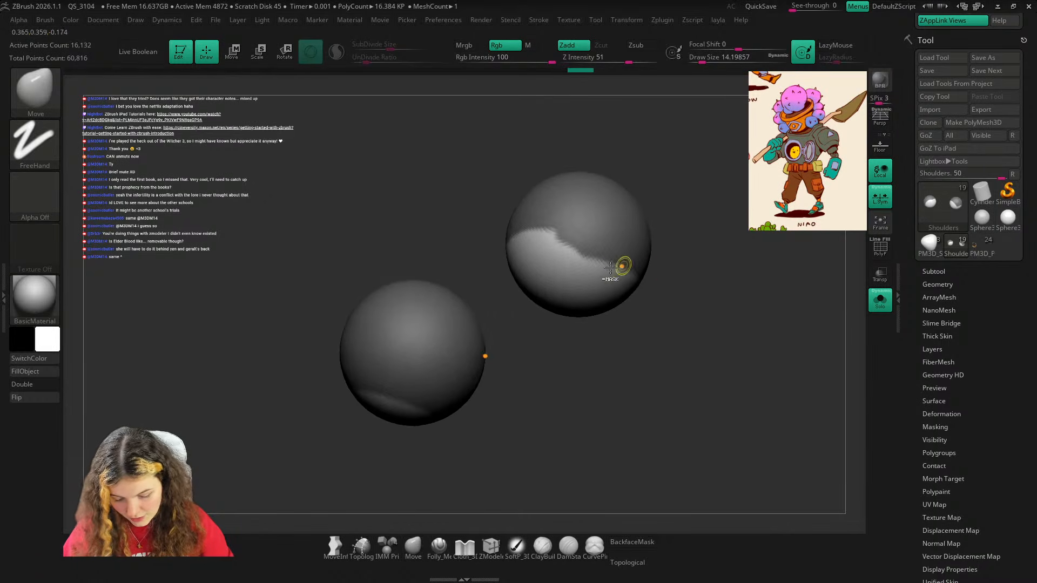
mouse_move(684, 254)
left_mouse_down()
mouse_move(597, 268)
mouse_move(702, 216)
mouse_move(773, 243)
left_mouse_up()
left_click_drag(606, 257, 675, 320, "ctrl+alt")
Compare the mask with the full body and trim its front edge on the isolated Shoulders.
left_click(879, 298)
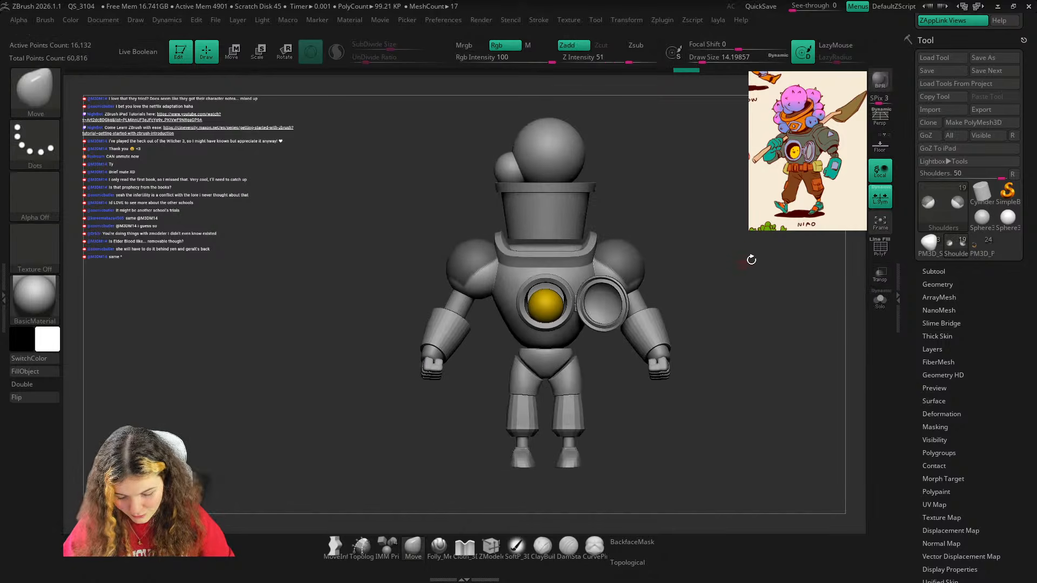
left_click(880, 300)
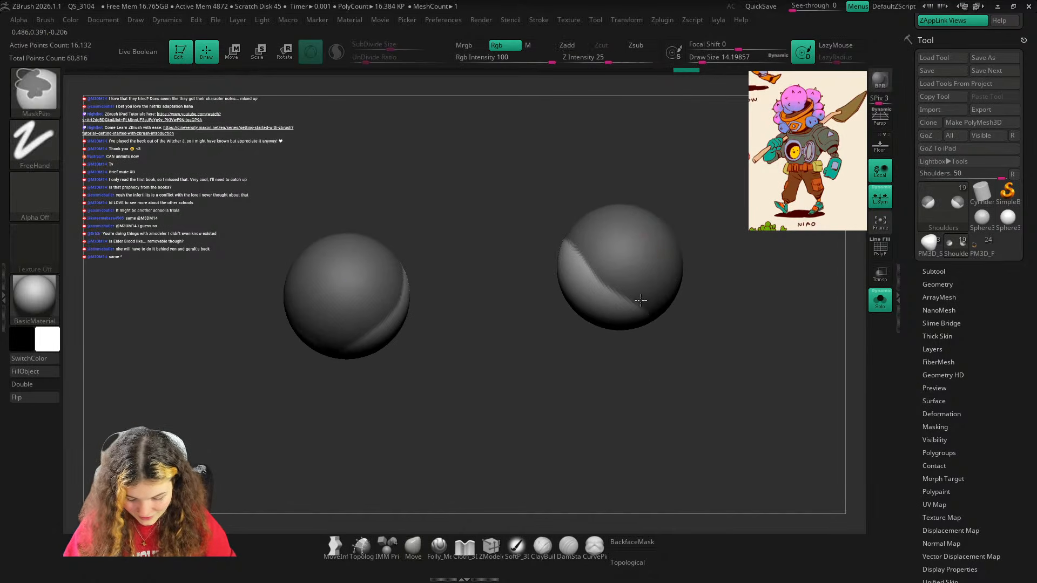
mouse_move(597, 292)
left_mouse_down("ctrl+alt")
mouse_move(623, 286)
mouse_move(596, 282)
left_mouse_up("ctrl+alt")
left_click_drag(736, 190, 860, 287, "shift")
left_click_drag(609, 273, 592, 275, "ctrl+alt")
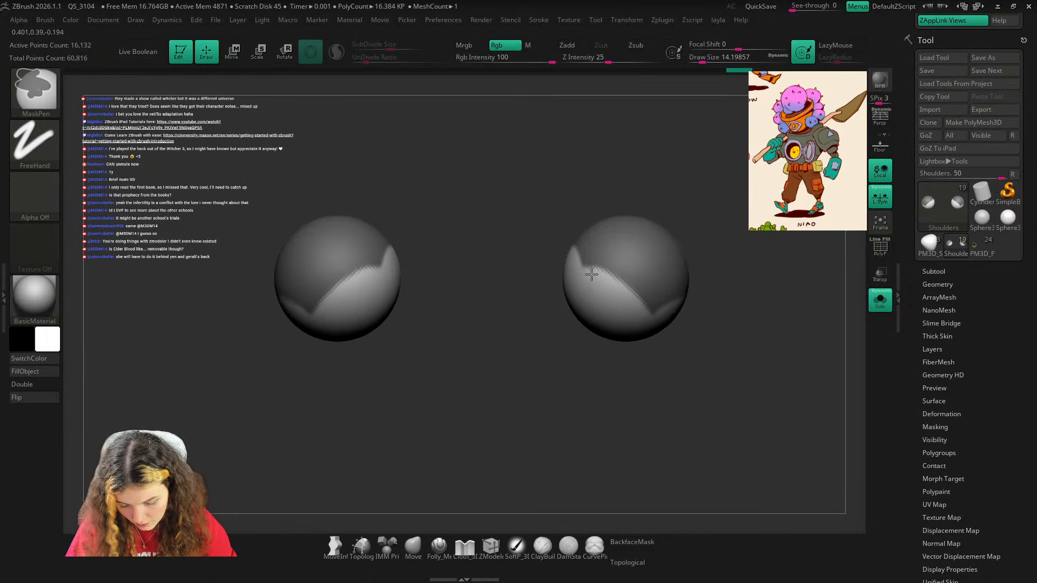
Show the whole robot and trim the shoulder mask's edge from the side.
left_click(880, 300)
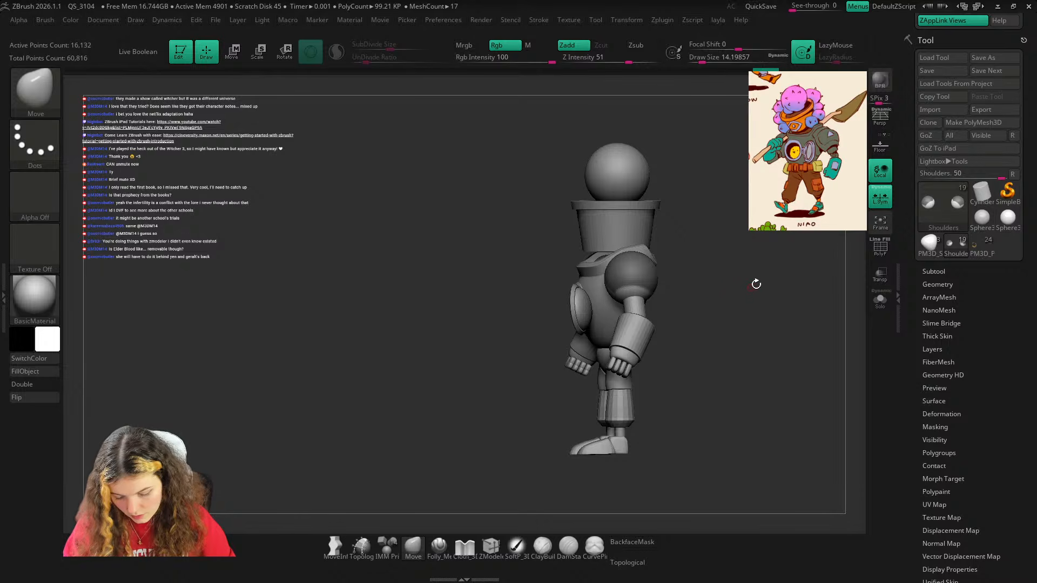
mouse_move(746, 310)
right_mouse_down()
mouse_move(711, 314)
mouse_move(777, 294)
mouse_move(756, 346)
mouse_move(740, 325)
right_mouse_up()
left_click_drag(647, 295, 658, 293, "ctrl+alt")
mouse_move(754, 291)
right_mouse_down("ctrl")
mouse_move(725, 224)
mouse_move(754, 344)
mouse_move(738, 294)
mouse_move(713, 298)
right_mouse_up("ctrl")
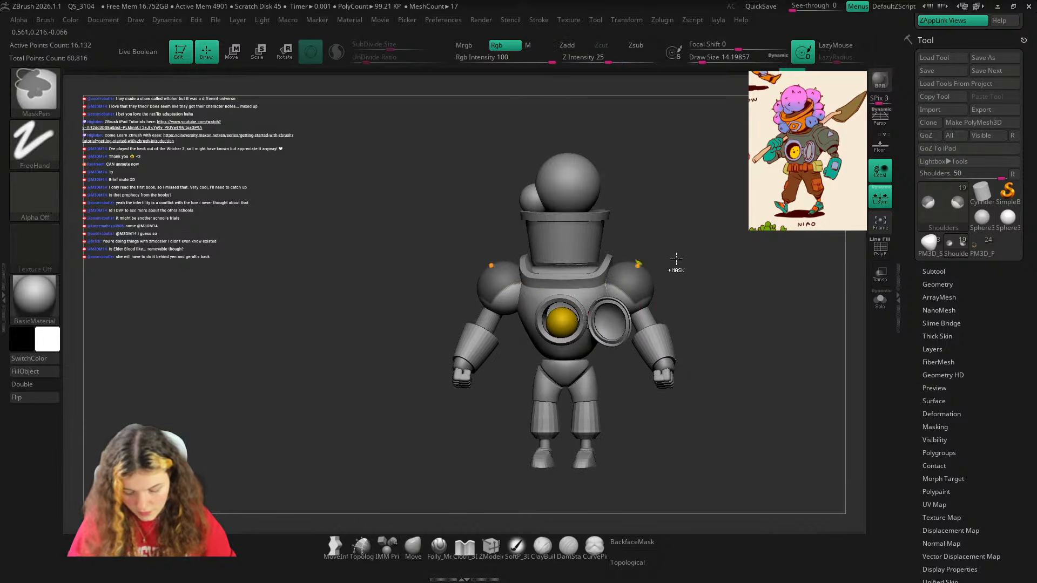
Isolate the Shoulders again and even out the mask edge across the back of the spheres.
left_click(881, 301)
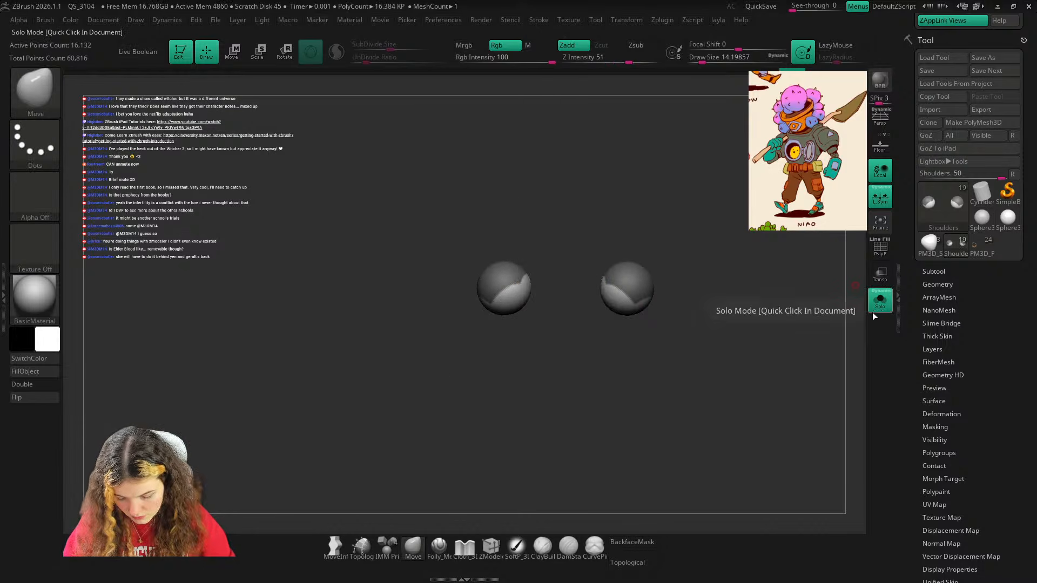
key("f")
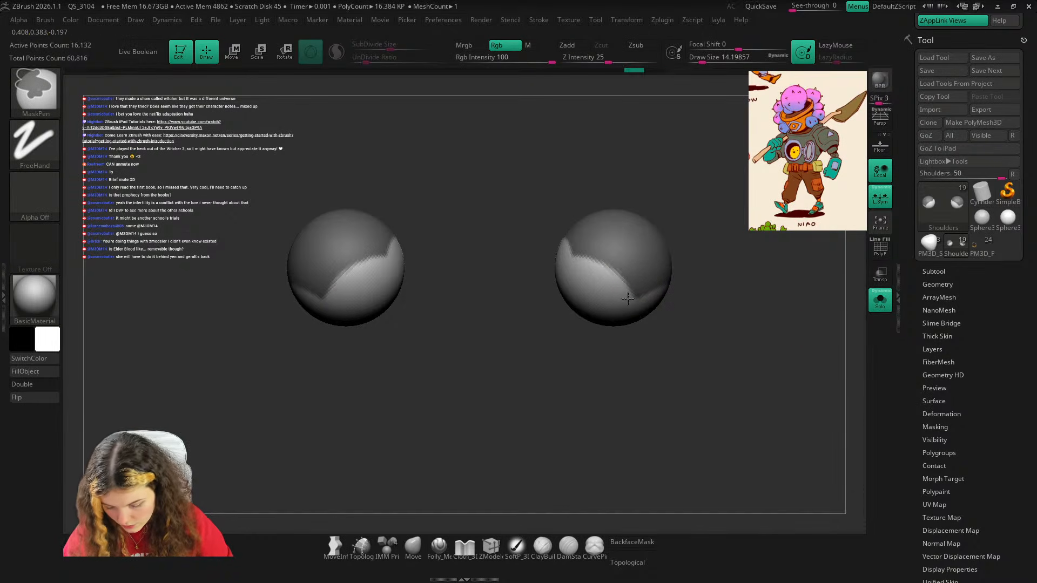
mouse_move(775, 236)
right_mouse_down("ctrl")
mouse_move(716, 199)
mouse_move(739, 243)
mouse_move(789, 261)
mouse_move(738, 266)
mouse_move(732, 289)
mouse_move(718, 293)
right_mouse_up("ctrl")
right_click_drag(601, 296, 591, 310, "ctrl")
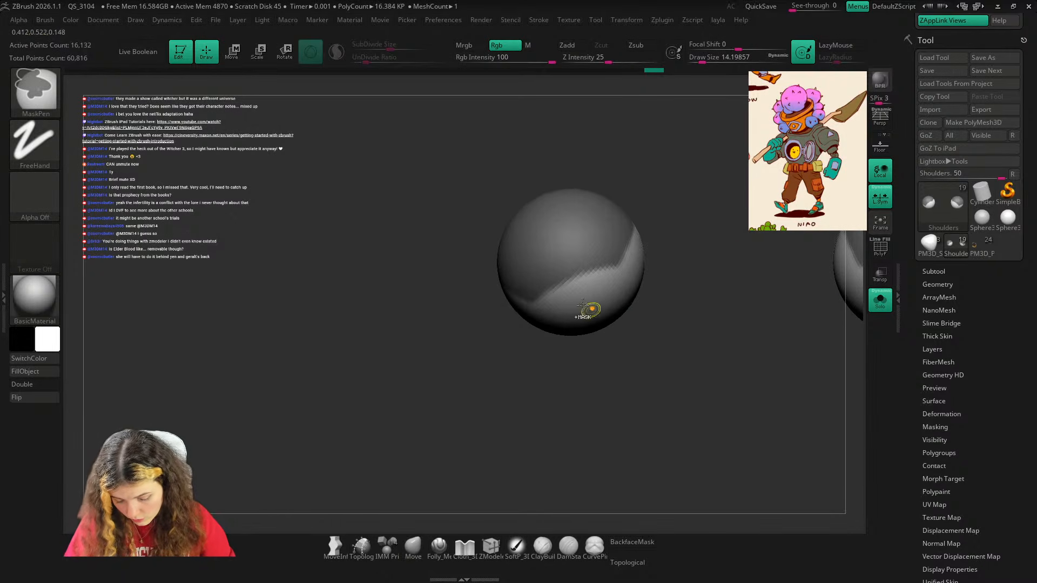
left_click_drag(570, 281, 614, 284, "ctrl+alt")
mouse_move(616, 284)
right_mouse_down("ctrl")
mouse_move(627, 243)
mouse_move(773, 297)
right_mouse_up("ctrl")
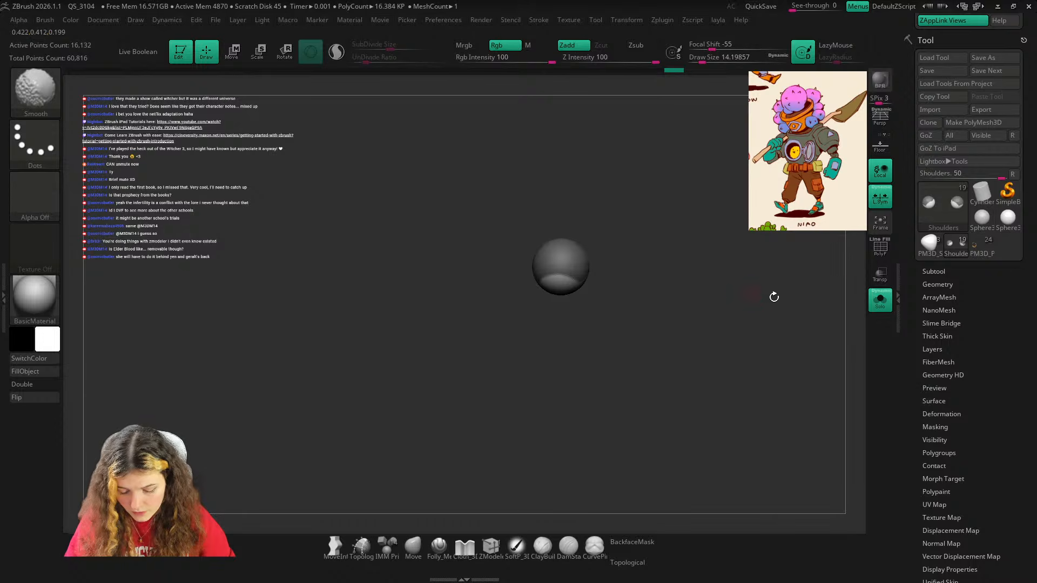
Show the whole robot and extend the mask on the back of the shoulders down to a point above the arm.
left_click(880, 301)
right_click_drag(849, 319, 778, 389, "shift")
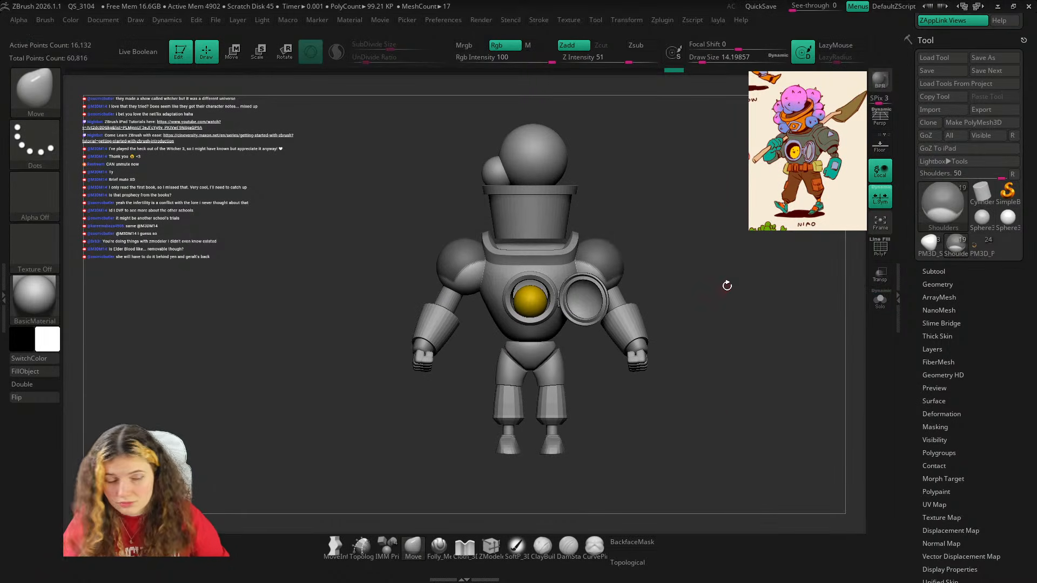
right_click_drag(682, 274, 732, 278, "alt")
right_click_drag(732, 278, 726, 313, "ctrl")
mouse_move(683, 303)
left_mouse_down("ctrl")
mouse_move(683, 272)
mouse_move(653, 271)
left_mouse_up("ctrl")
left_click_drag(686, 304, 762, 268, "ctrl")
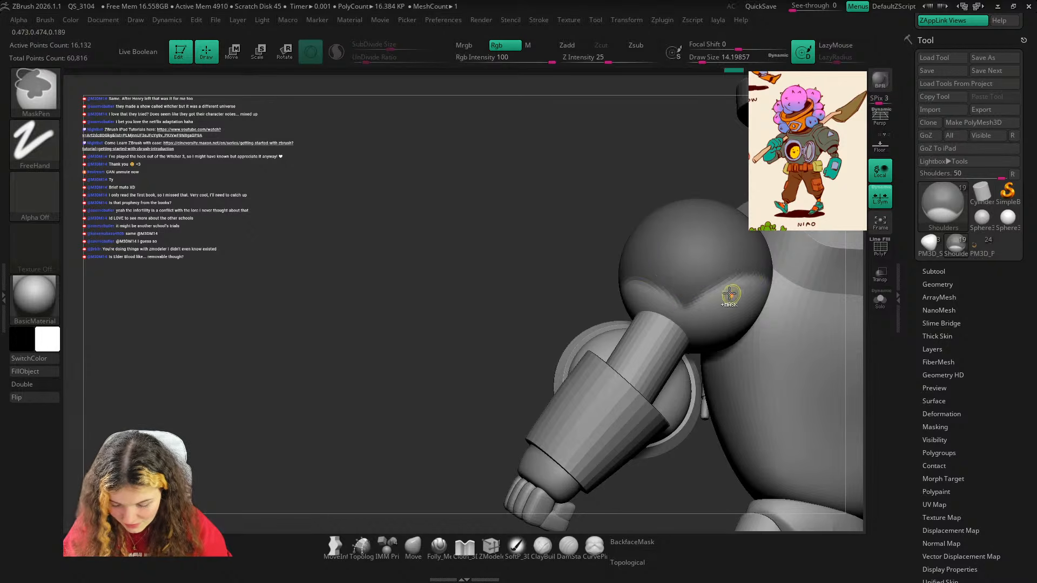
right_click_drag(732, 294, 733, 246, "ctrl")
mouse_move(734, 246)
right_mouse_down()
mouse_move(754, 241)
mouse_move(776, 283)
mouse_move(826, 285)
mouse_move(717, 280)
mouse_move(859, 275)
right_mouse_up()
left_click_drag(837, 354, 876, 327)
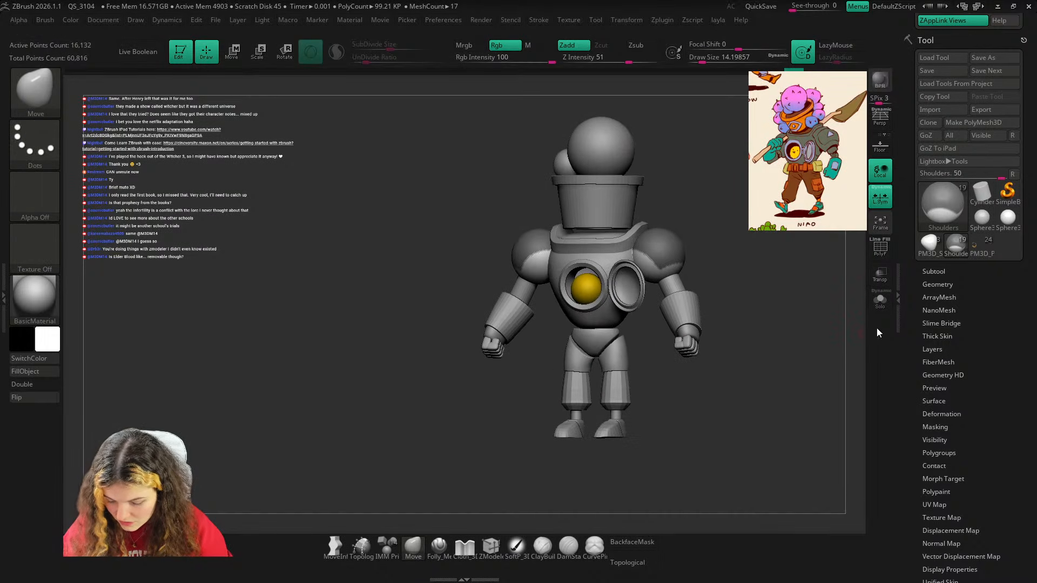
Expand the Subtool list, isolate the masked Shoulders, and duplicate that subtool.
left_click(934, 272)
left_click_drag(1032, 251, 1032, 293)
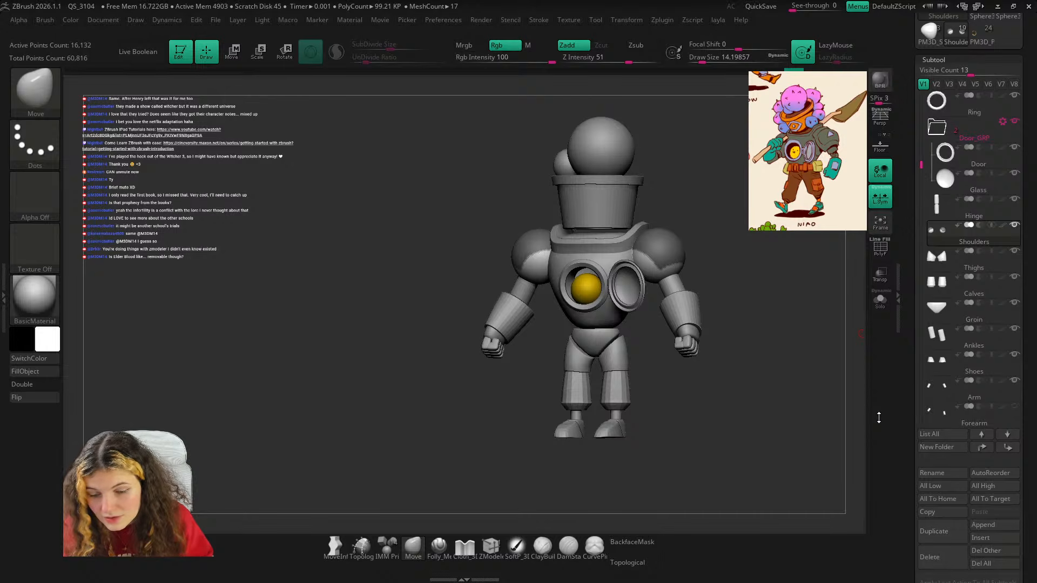
left_click_drag(1027, 330, 1028, 294)
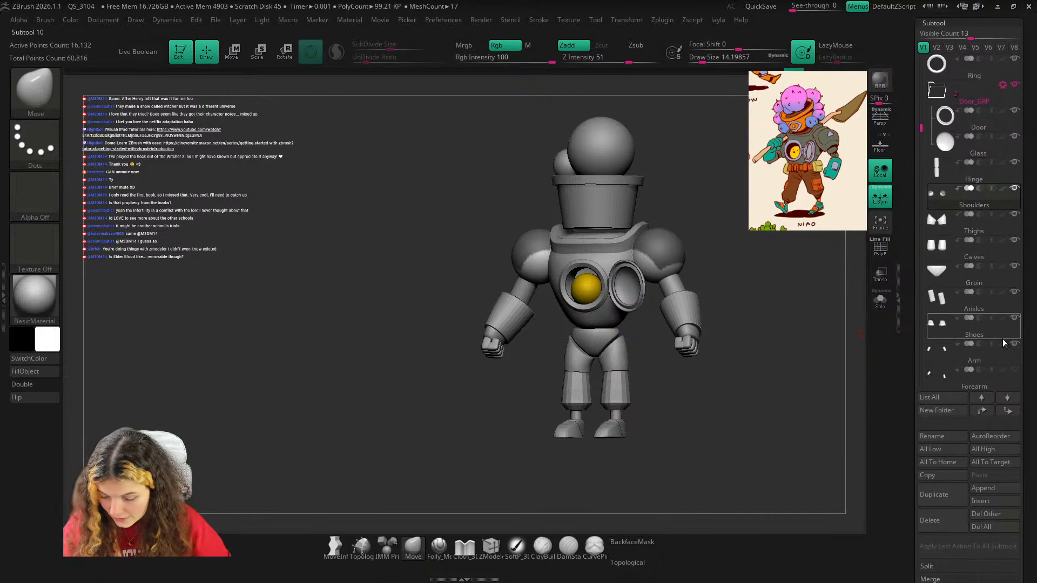
mouse_move(799, 435)
right_mouse_down("shift")
mouse_move(794, 479)
mouse_move(813, 448)
right_mouse_up("shift")
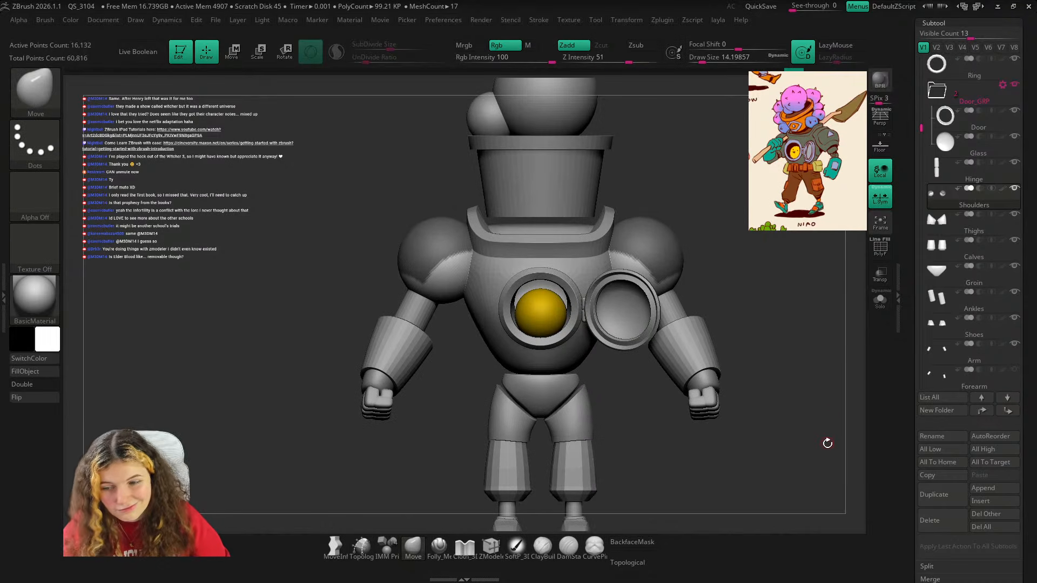
left_click(880, 301)
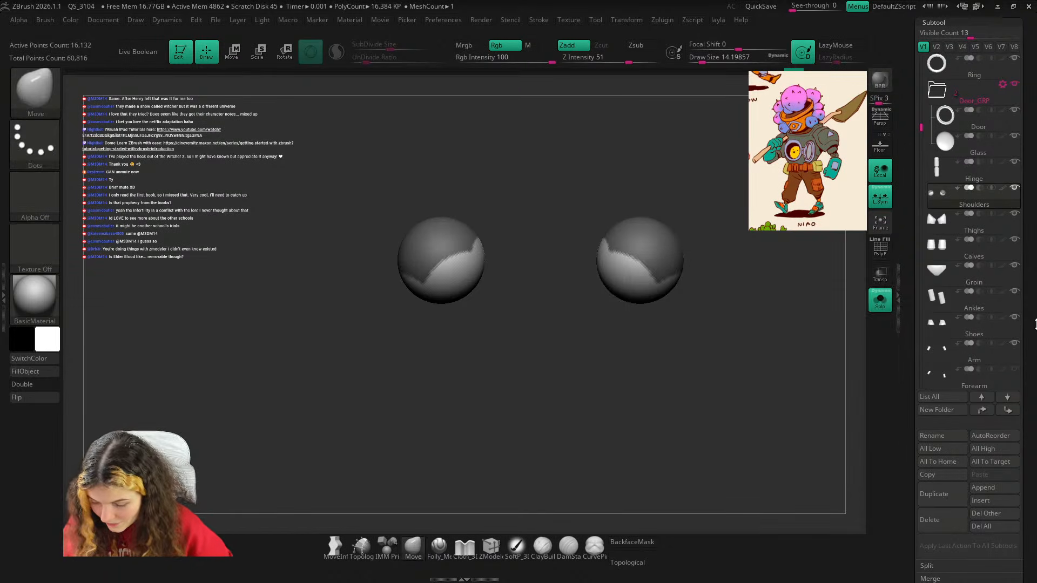
left_click(944, 455)
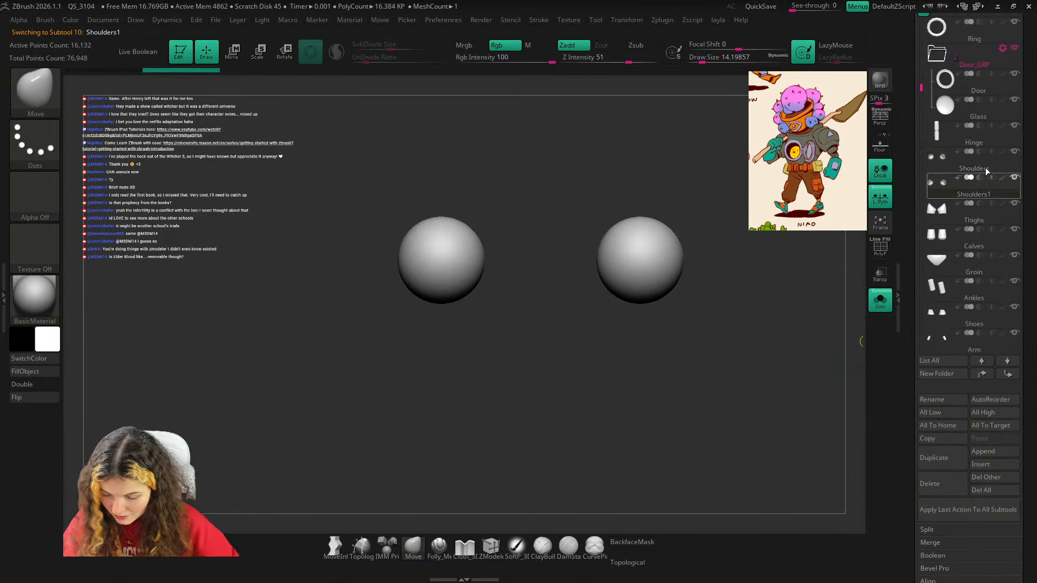
Show the whole robot with polyframes and smooth the edges of the duplicated shoulder caps with Polish By Groups.
left_click(877, 303)
key("shift+f")
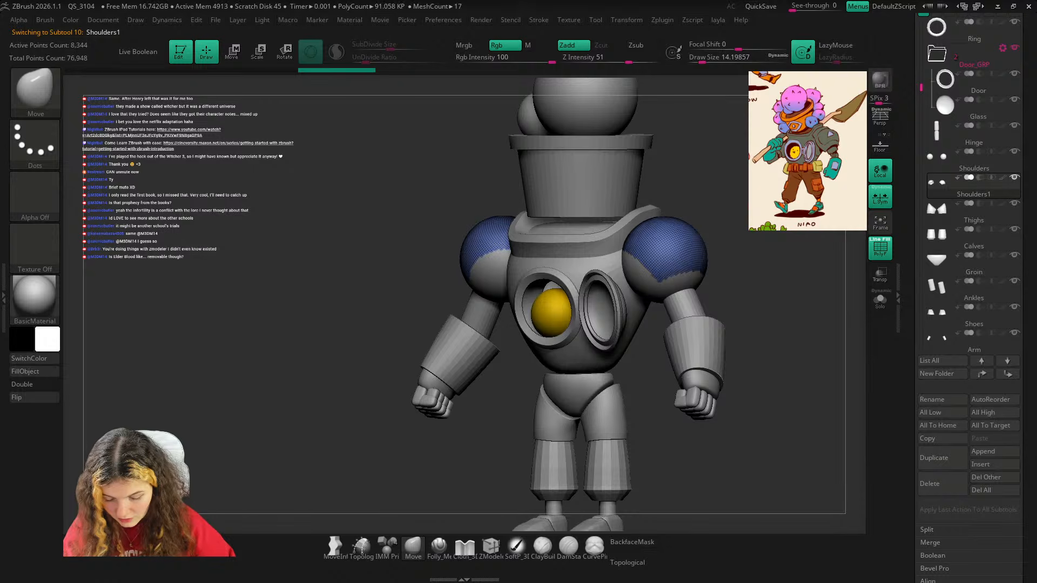
key("space")
left_click(737, 174)
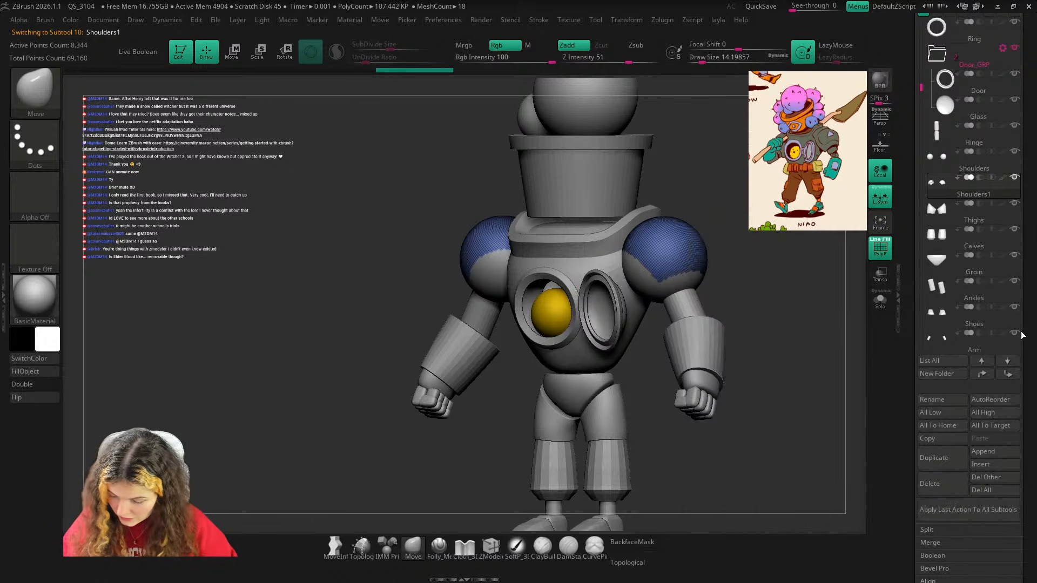
scroll(1004, 222, "down", 10)
left_click(944, 353)
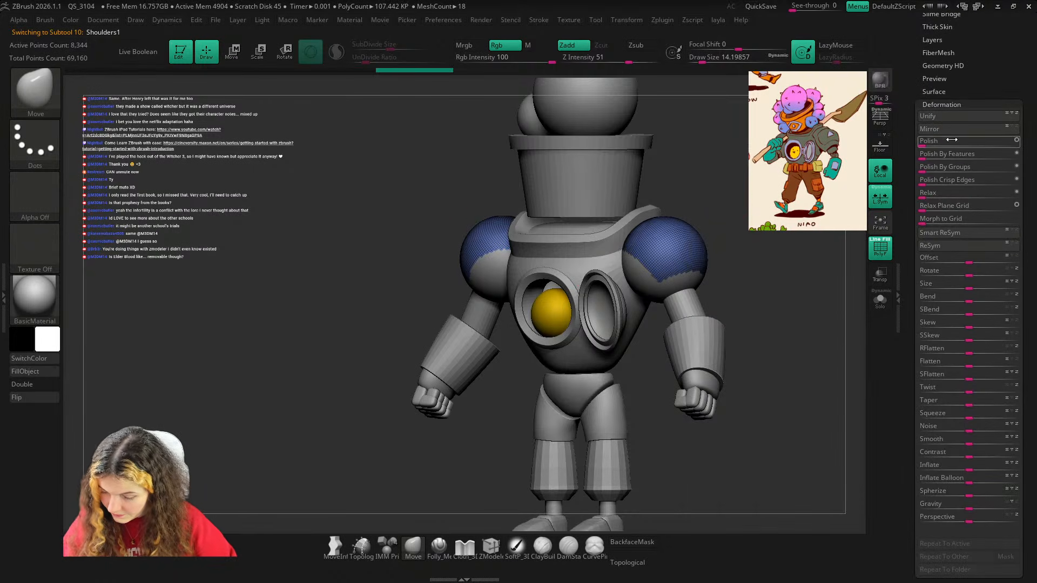
left_click(956, 167)
Hide the polyframes, fit the shoulder caps slightly over the spheres with the transform gizmo, and select the Folly_Mech Cut brush.
key("shift+f")
key("w")
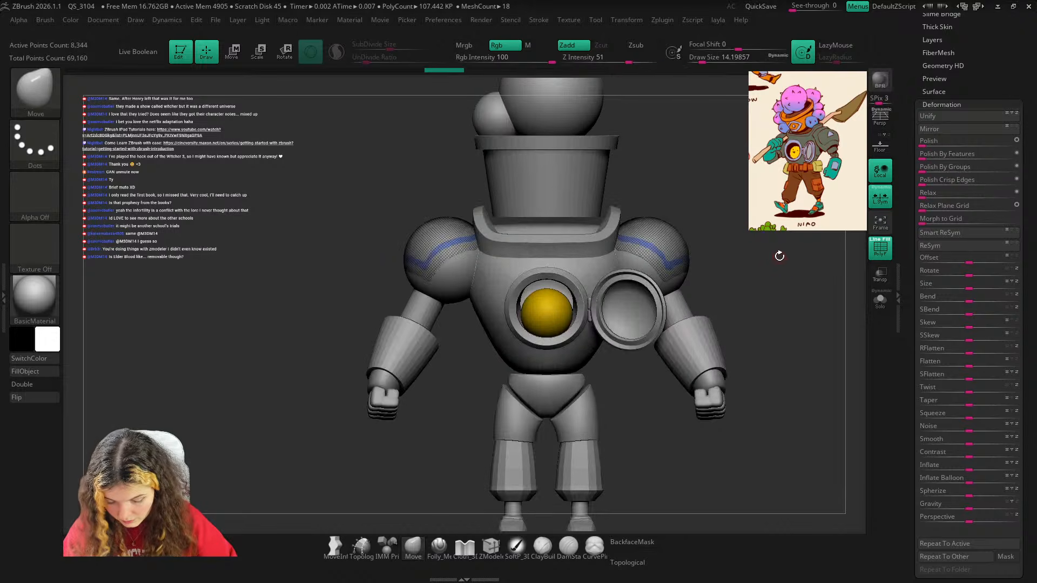
left_click(649, 259)
left_click(654, 259, "ctrl")
key("q")
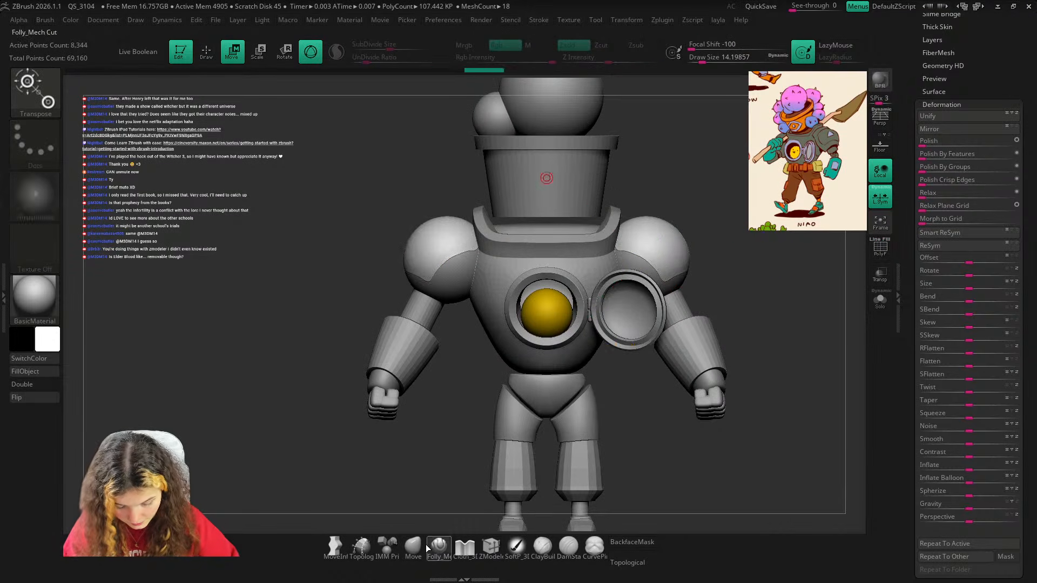
Compare the shoulder caps with the reference illustration from the saved Cust1 view and the front.
mouse_move(757, 308)
right_mouse_down("ctrl")
mouse_move(767, 234)
mouse_move(764, 269)
right_mouse_up("ctrl")
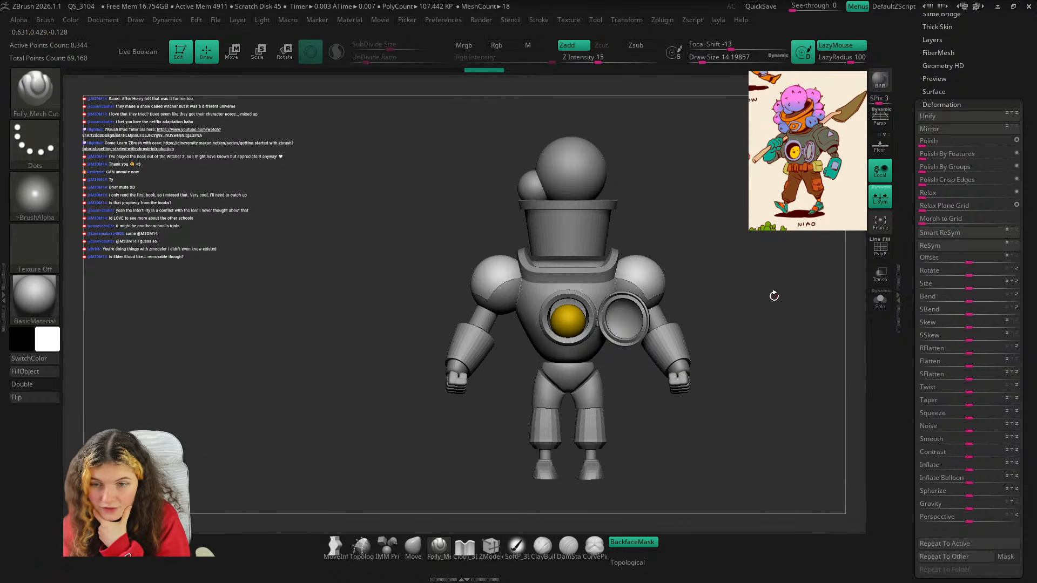
scroll(967, 130, "up", 10)
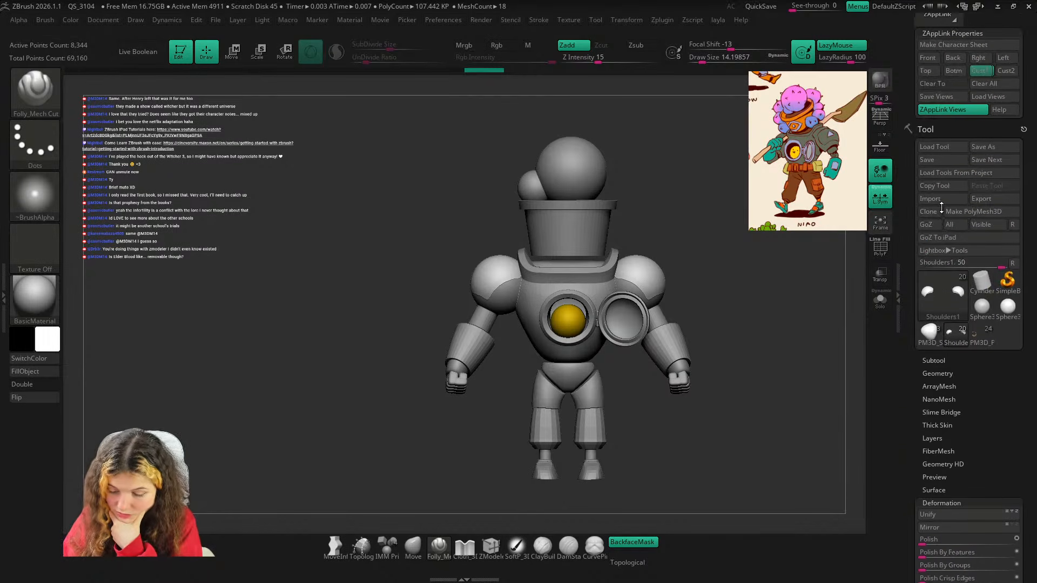
left_click(978, 179)
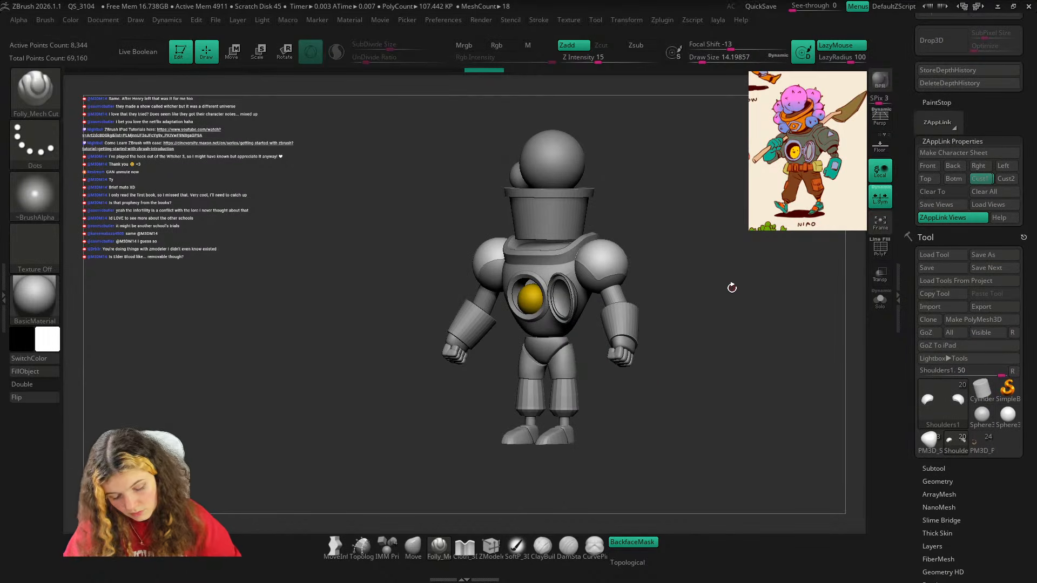
key("shift+z")
key("shift+z")
key("shift+z")
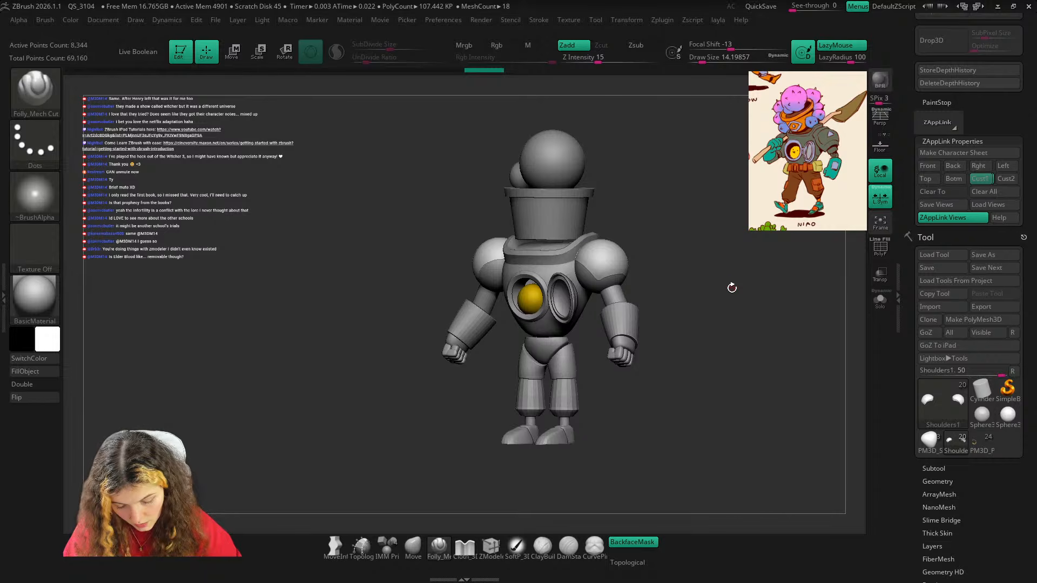
key("shift+z")
key("shift+z")
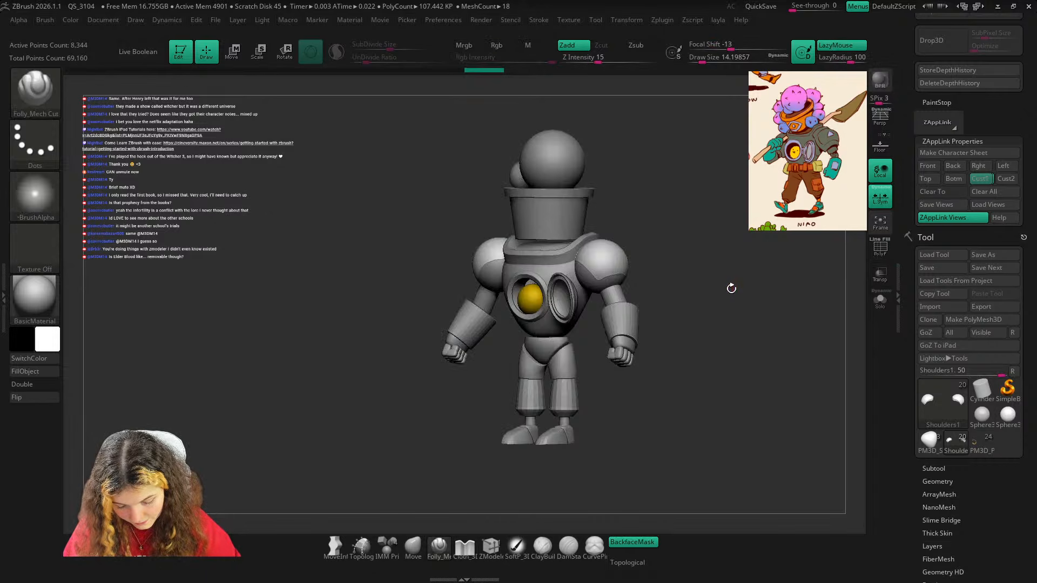
key("shift+z")
key("shift+z")
left_click_drag(620, 251, 714, 232)
Hide the original Shoulders subtool and turn on double-sided display for the shoulder caps.
left_click_drag(1012, 365, 1013, 290)
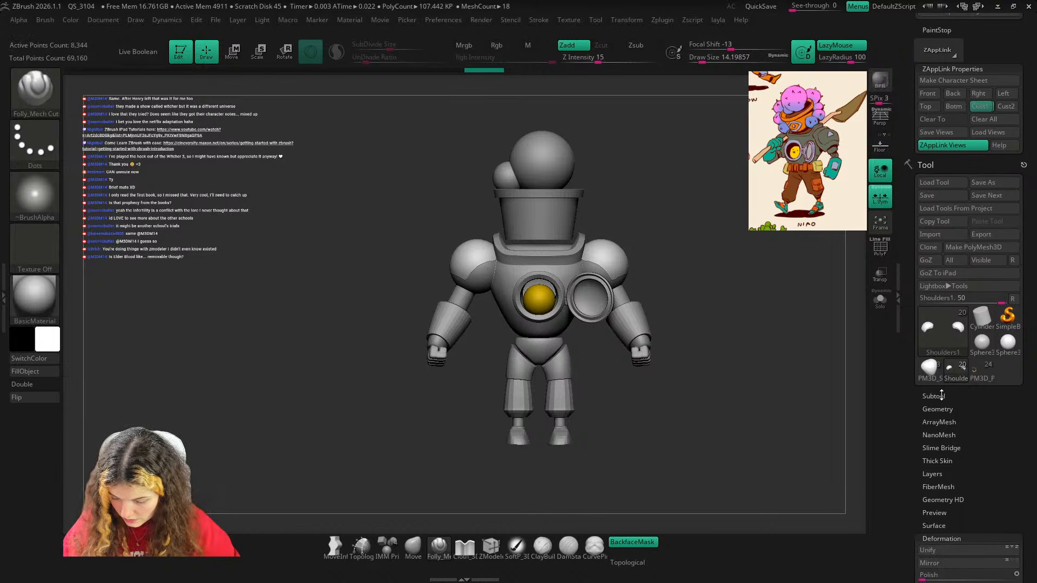
left_click(940, 395)
left_click(1014, 187)
left_click_drag(792, 305, 726, 312)
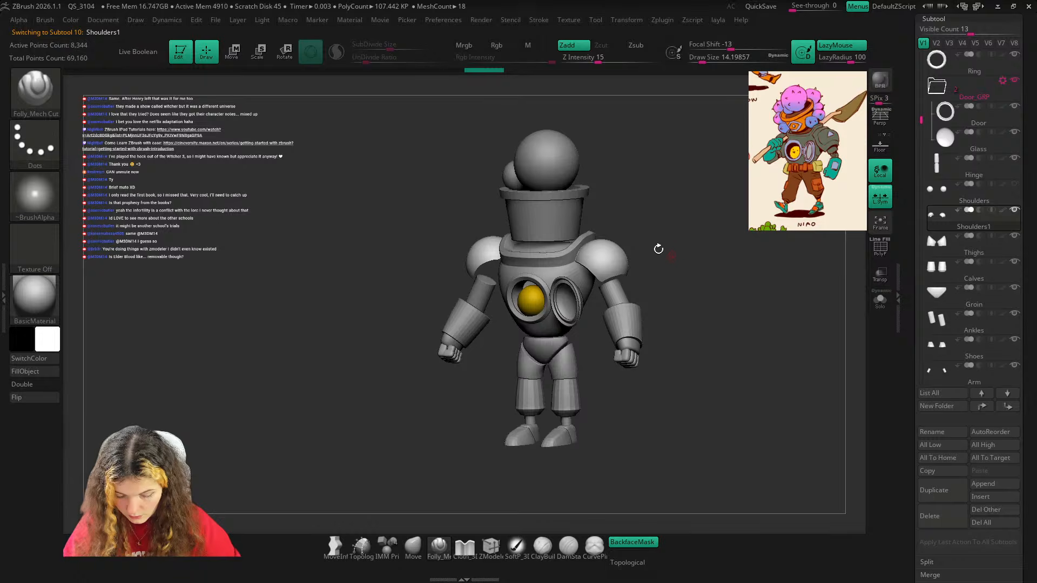
right_click_drag(658, 248, 650, 271, "ctrl")
left_click(58, 386)
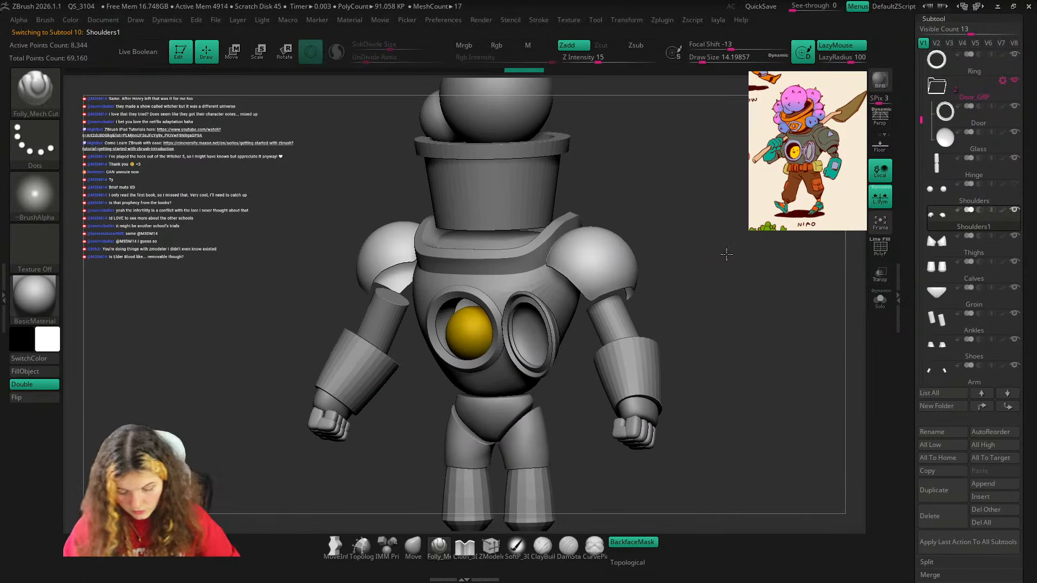
Turn on polyframes and ZRemesh the shoulder caps with a target polygon count of 5.
left_click_drag(723, 242, 726, 257)
key("shift+f")
left_click_drag(1017, 450, 1016, 153)
left_click(938, 413)
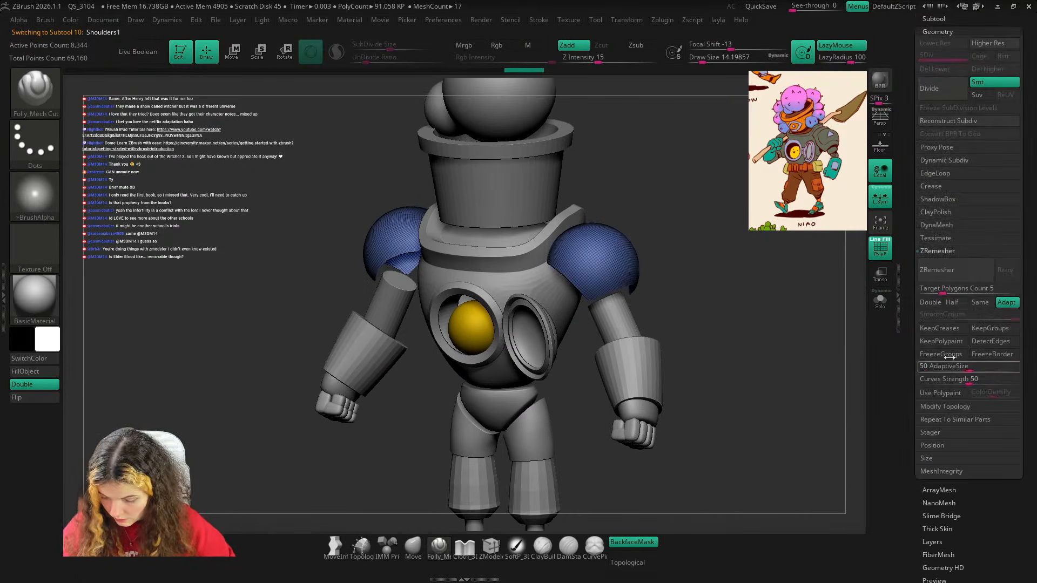
left_click(940, 269)
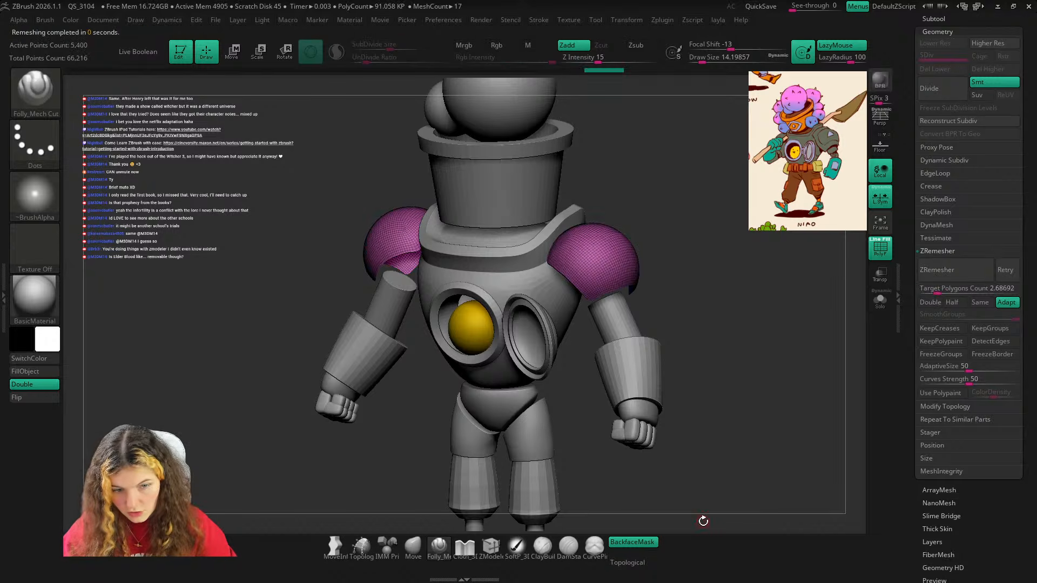
ZRemesh the shoulder caps at progressively lower target polygon counts down to 0.1, and inspect the mesh in isolation.
left_click(936, 274)
left_click(927, 292)
left_click(936, 274)
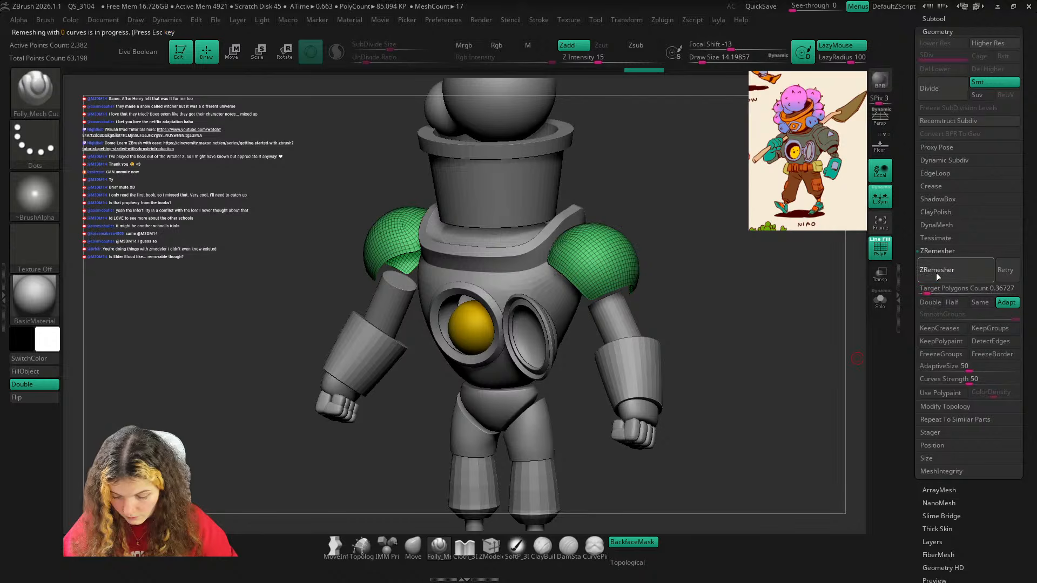
type("0.1")
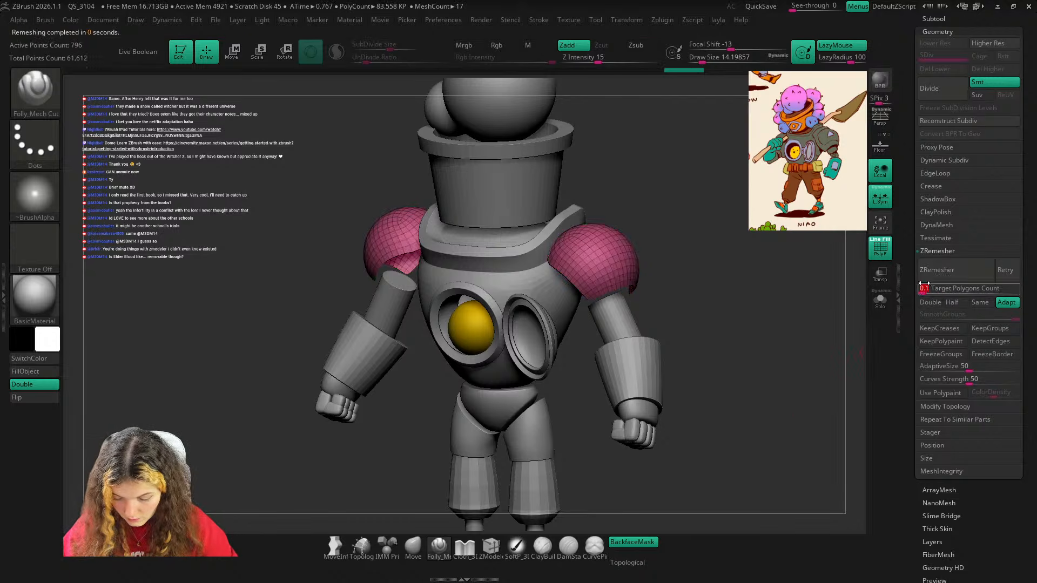
left_click(930, 275)
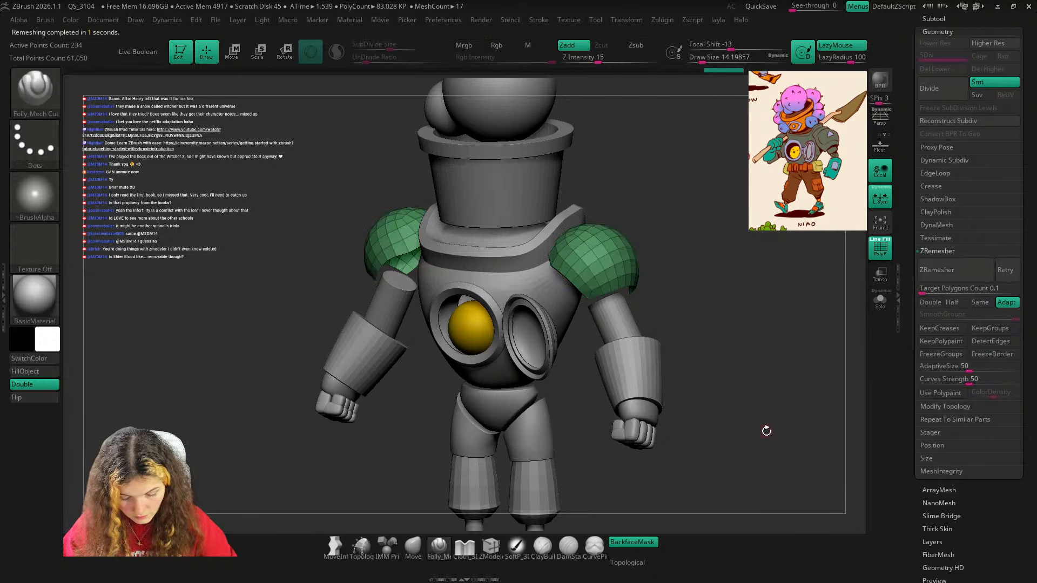
left_click(880, 301)
left_click_drag(841, 328, 768, 305)
left_click(880, 302)
left_click_drag(816, 408, 787, 422)
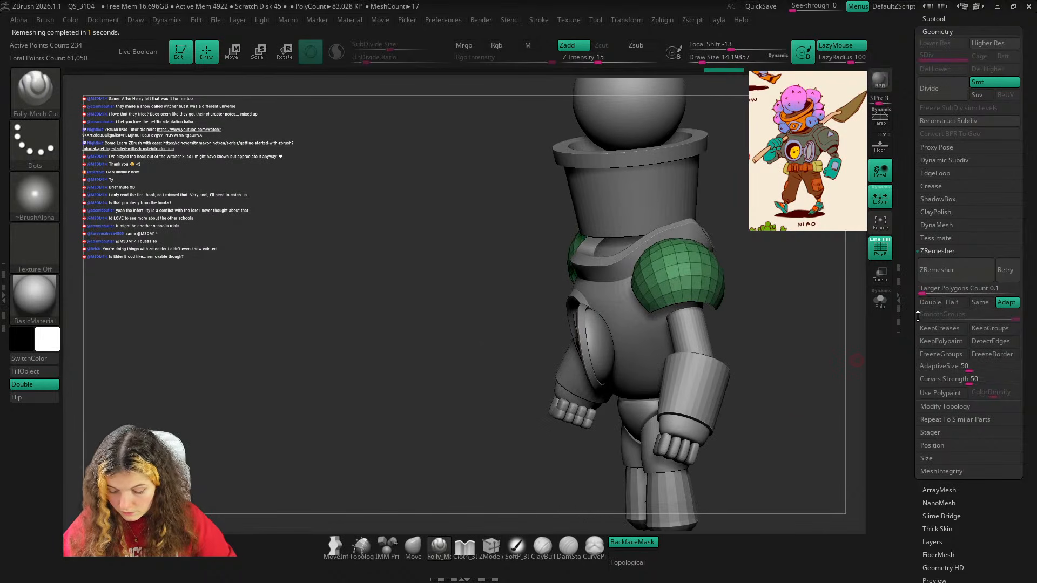
Try remeshing the shoulder caps with ZRemesher's Half option, and undo those remeshes.
left_click(949, 305)
left_click(946, 274)
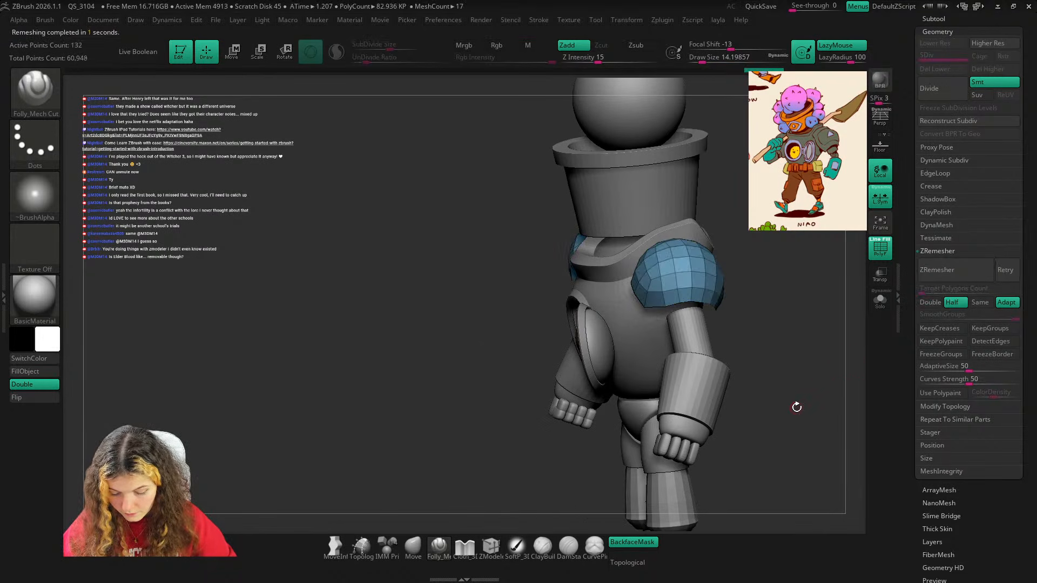
left_click_drag(796, 409, 804, 371)
key("shift+alt+s")
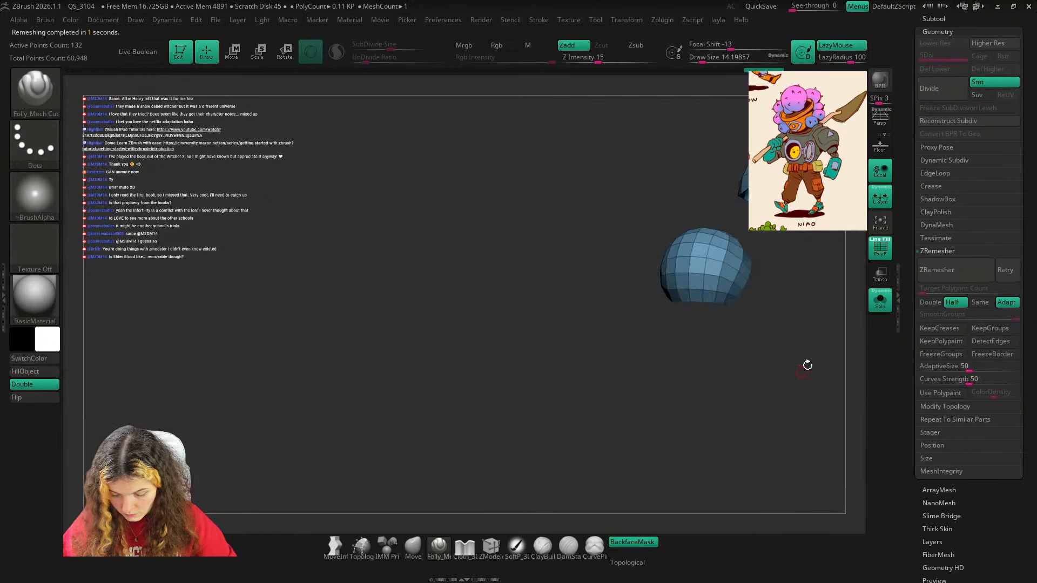
left_click(979, 271)
mouse_move(781, 409)
left_mouse_down()
mouse_move(815, 401)
mouse_move(770, 402)
mouse_move(787, 477)
mouse_move(808, 427)
mouse_move(856, 399)
mouse_move(832, 441)
mouse_move(819, 424)
mouse_move(731, 389)
left_mouse_up()
key("ctrl+z")
key("ctrl+z")
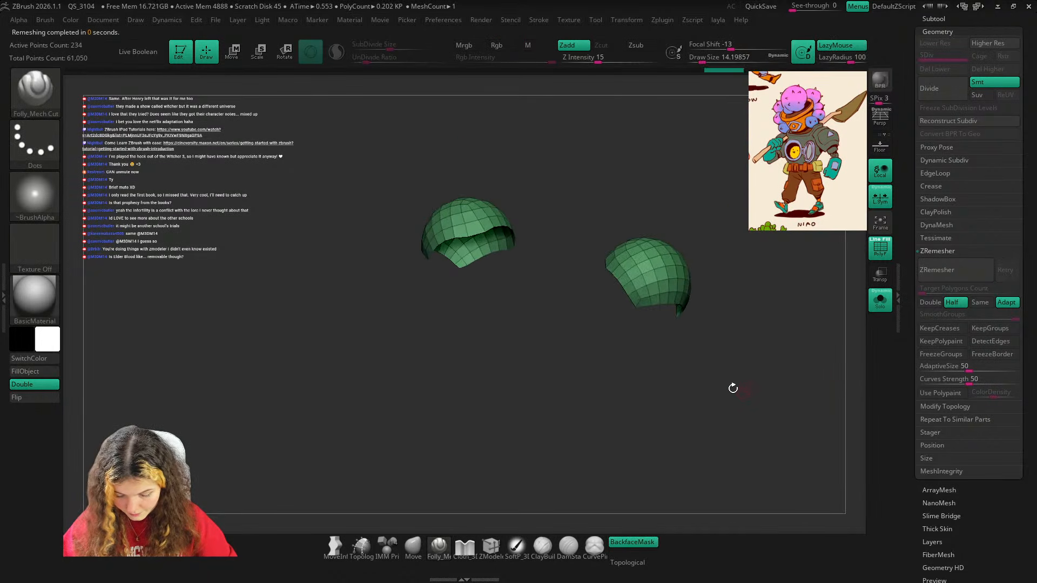
Select the ZModeler brush, set its polygon action to Delete, and show the whole robot to check it against the reference.
left_click(491, 547)
key("space")
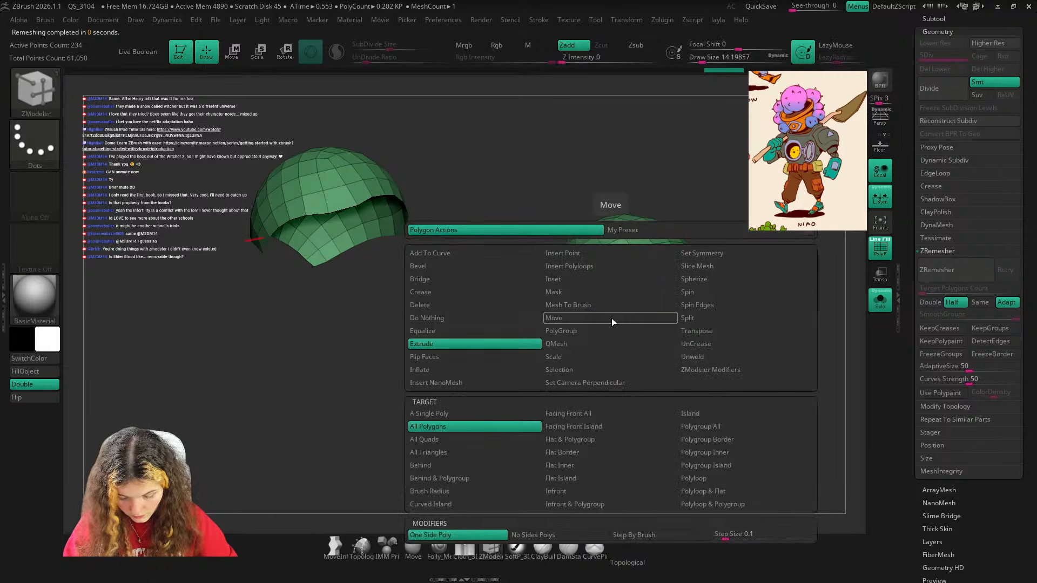
left_click(445, 304)
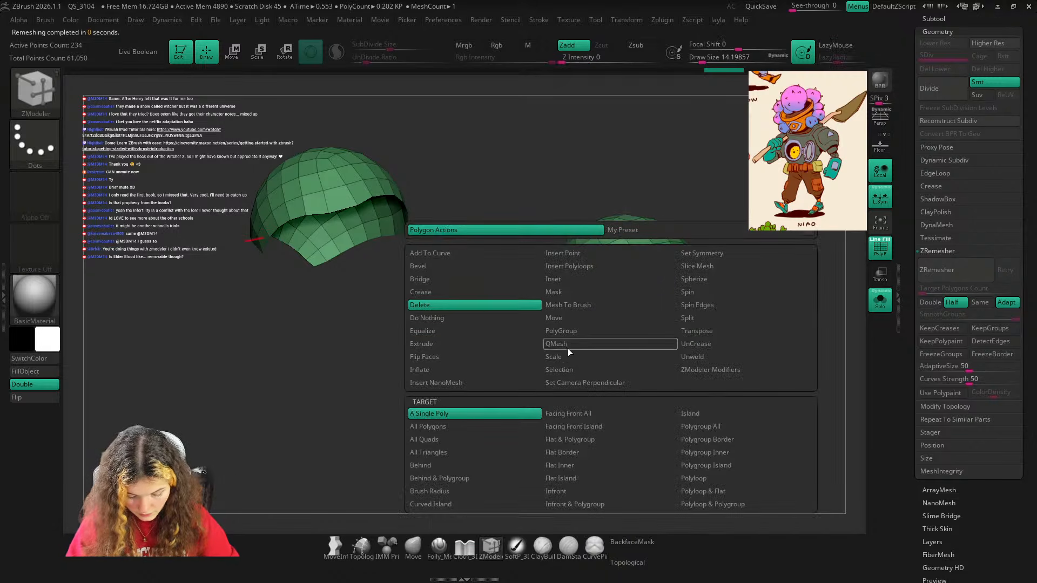
left_click(593, 410)
mouse_move(776, 295)
left_mouse_down()
mouse_move(778, 437)
mouse_move(778, 296)
mouse_move(757, 324)
mouse_move(806, 352)
mouse_move(771, 315)
mouse_move(783, 268)
mouse_move(808, 268)
mouse_move(808, 254)
mouse_move(783, 285)
mouse_move(772, 265)
mouse_move(748, 261)
mouse_move(705, 319)
mouse_move(738, 392)
left_mouse_up()
left_click(881, 300)
mouse_move(847, 364)
left_mouse_down("alt")
mouse_move(812, 291)
mouse_move(796, 357)
left_mouse_up("alt")
key("shift+z")
key("shift+z")
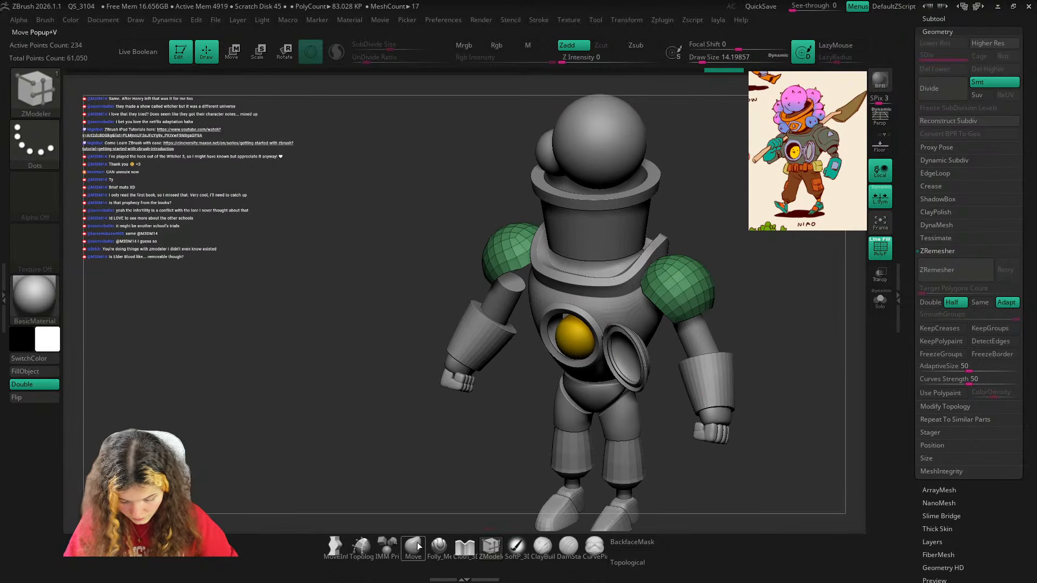
Select the Move brush with a draw size of about 44, and adjust the shoulder caps' placement with the transform gizmo.
left_click(418, 547)
key("s")
left_click_drag(642, 293, 649, 294)
left_click_drag(760, 233, 754, 237, "shift")
key("w")
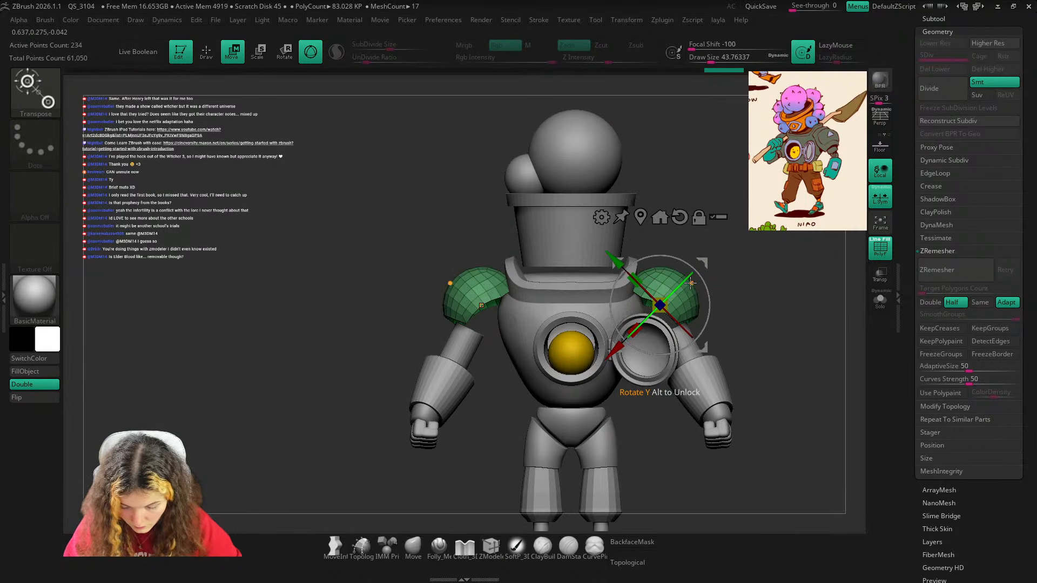
left_click_drag(683, 307, 660, 309)
left_click_drag(703, 347, 713, 349)
key("q")
Compare the shoulder caps with the reference from the saved Cust1 view and scale them up by about 1.04.
left_click_drag(781, 255, 733, 265)
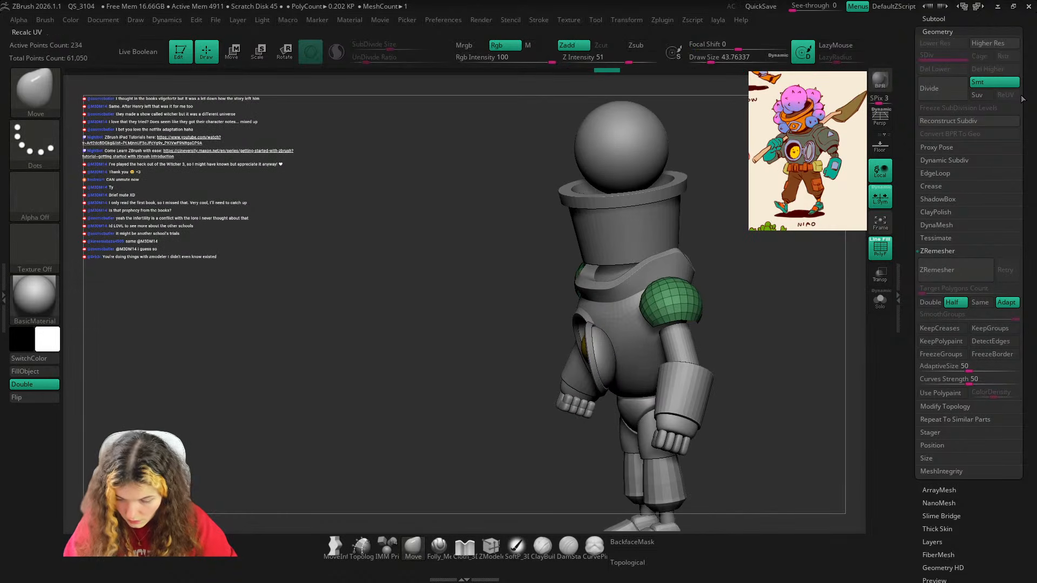
left_click_drag(1021, 103, 1021, 202)
left_click(981, 46)
key("shift+z")
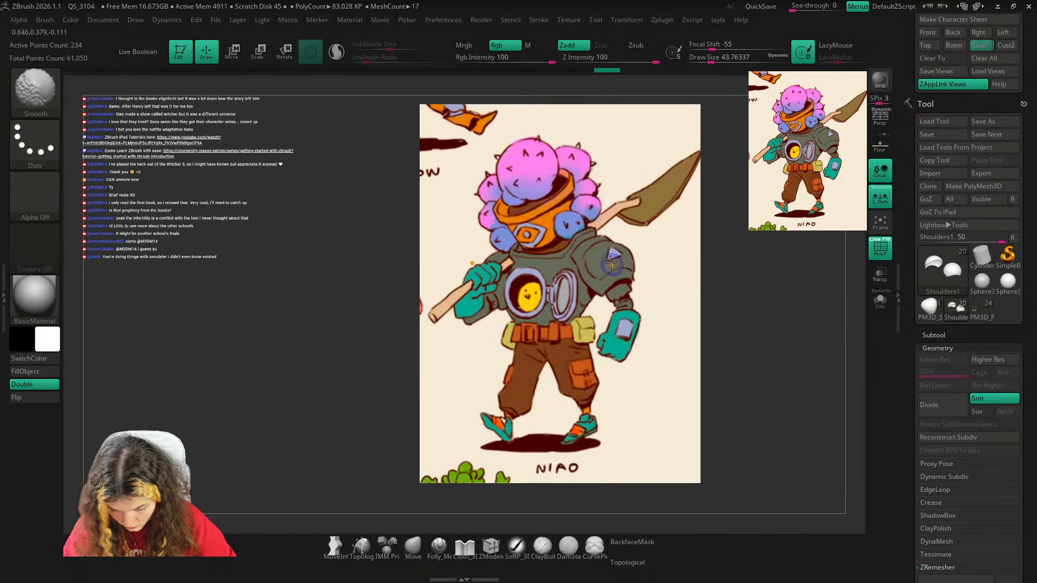
key("shift+z")
key("shift+z")
key("shift+z")
left_click_drag(687, 239, 614, 268)
key("r")
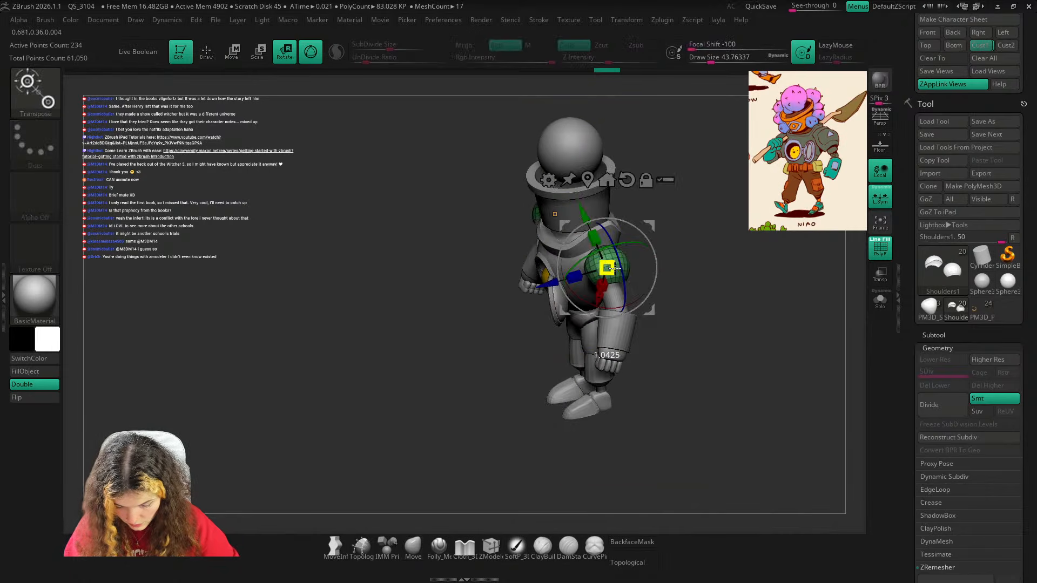
key("q")
Isolate the shoulder caps and extrude their open border edges outward into a wide rim with the ZModeler Extrude edge action.
mouse_move(519, 366)
right_mouse_down("ctrl")
mouse_move(549, 325)
mouse_move(726, 219)
mouse_move(701, 238)
right_mouse_up("ctrl")
left_click(491, 546)
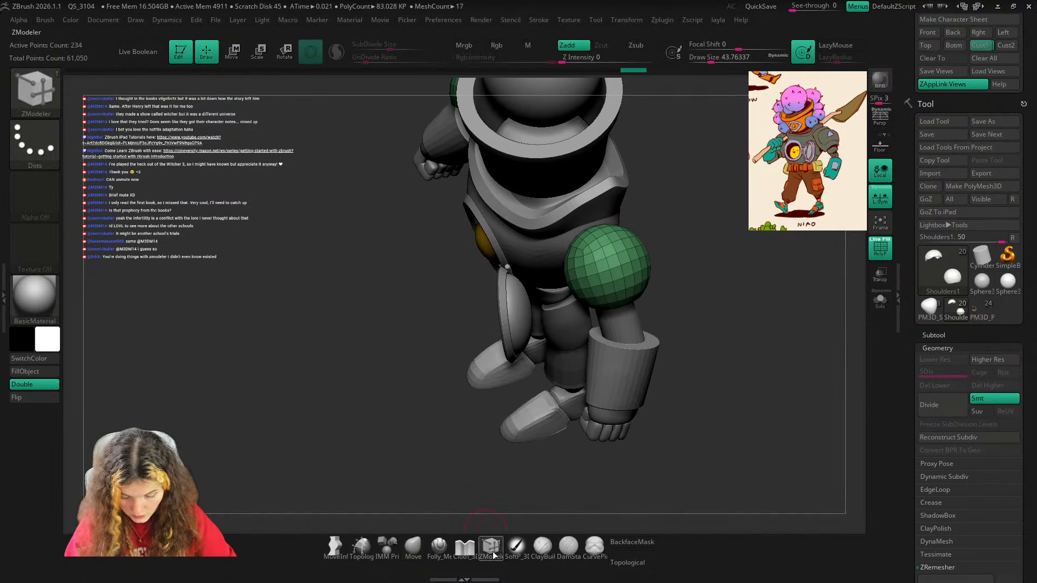
left_click(879, 306)
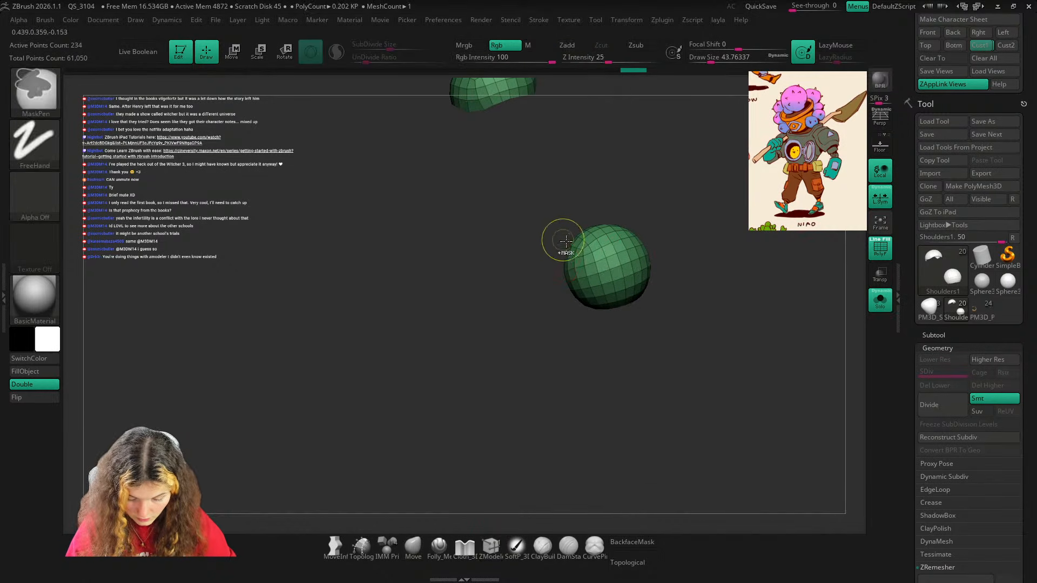
right_click_drag(563, 239, 583, 187)
key("space")
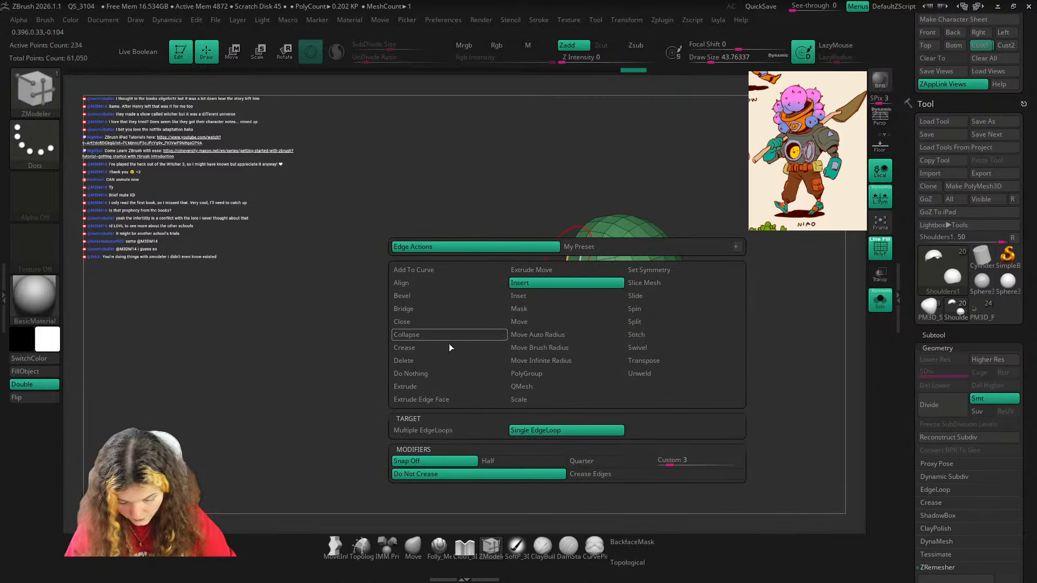
left_click(466, 387)
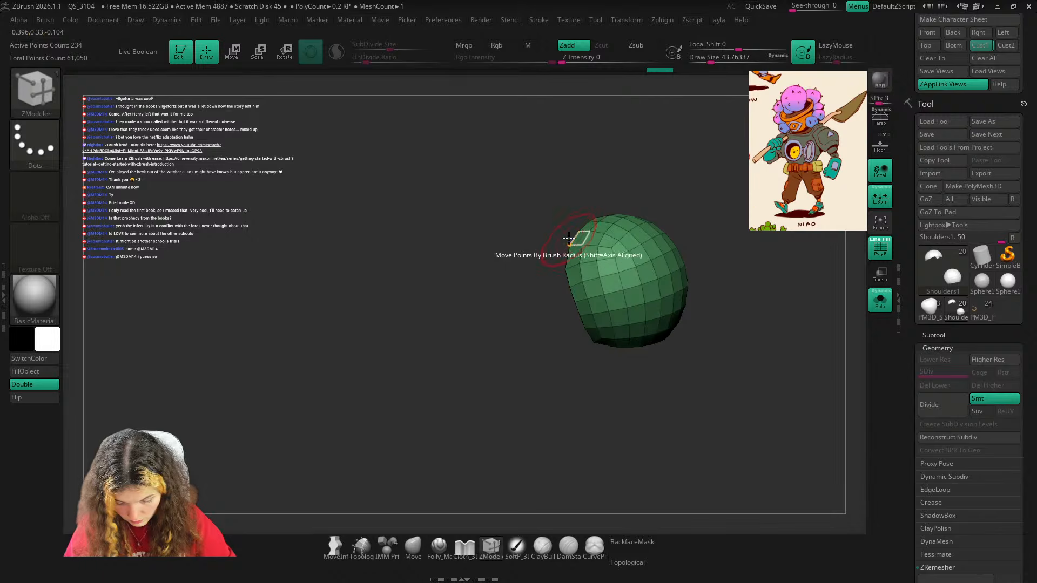
left_click_drag(605, 248, 552, 187)
left_click_drag(727, 177, 681, 167)
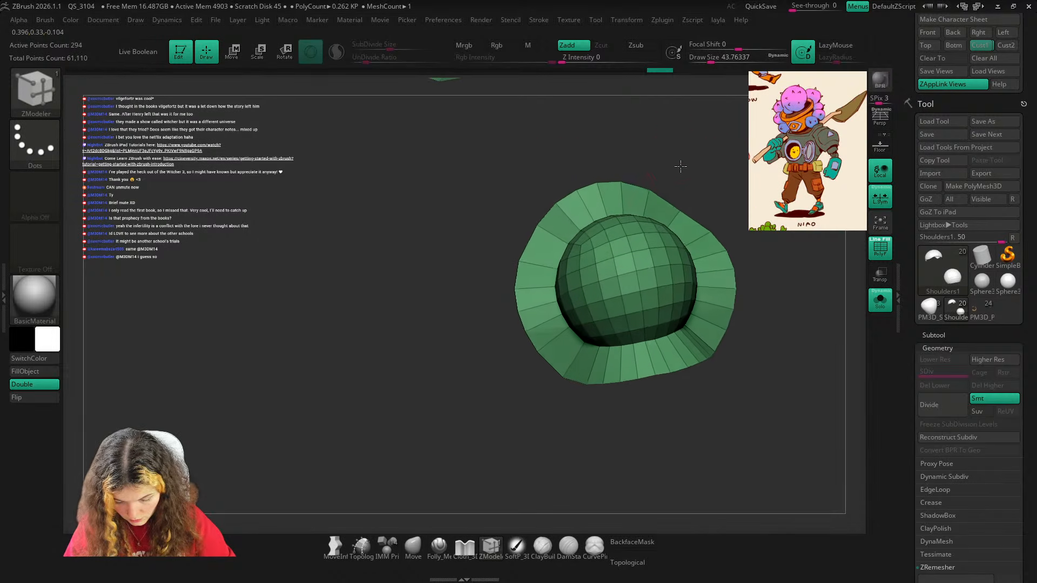
Show the whole robot and check the extruded shoulder rims against the reference from the saved Cust1 view and up close.
left_click(880, 300)
right_click_drag(810, 303, 666, 366, "ctrl")
left_click(982, 45)
key("shift+z")
key("shift+z")
key("shift+z")
key("shift+z")
right_click_drag(777, 233, 689, 334)
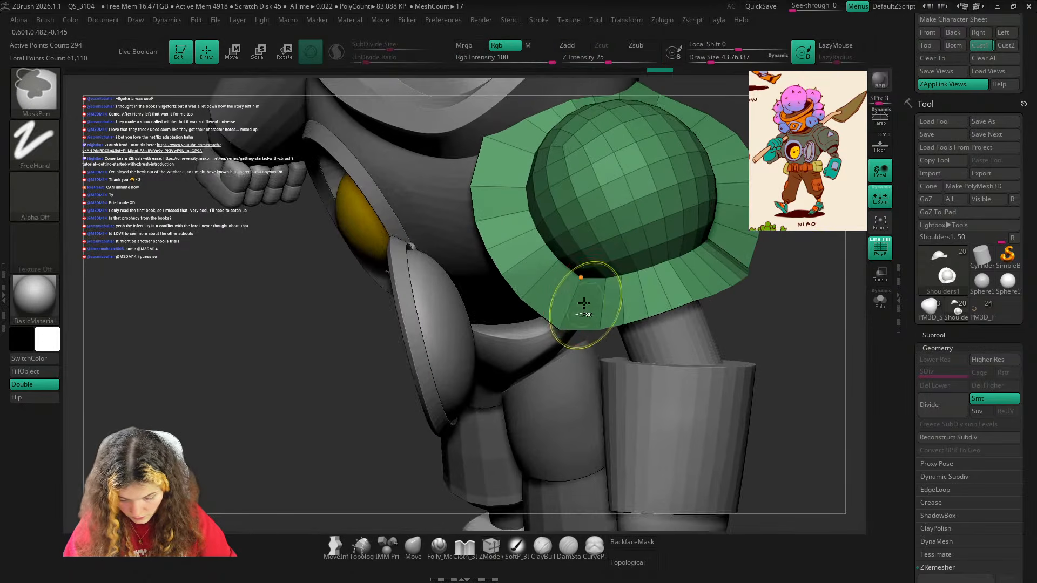
Slide an edge loop on the shoulder armour rims with the ZModeler Slide edge action.
key("space")
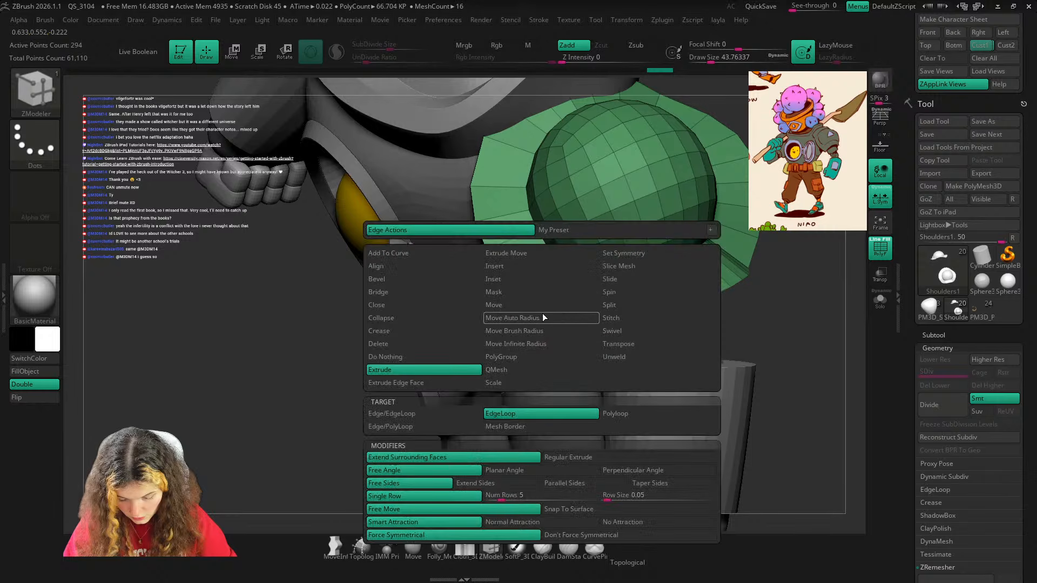
left_click(622, 280)
left_click_drag(553, 317, 561, 296)
right_click_drag(568, 283, 792, 280)
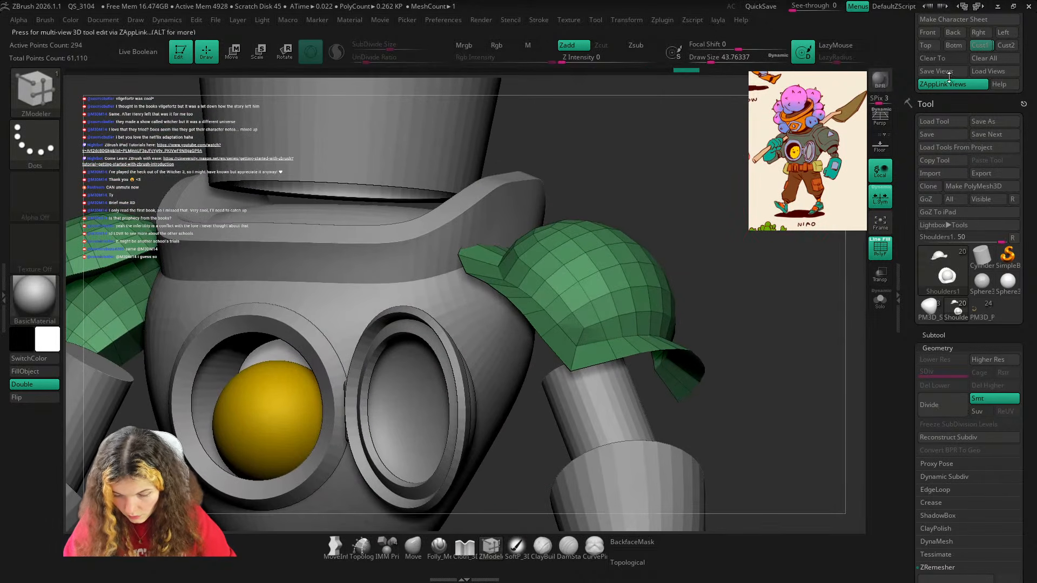
Compare the shoulder armour with the reference image by toggling the overlay in the saved Cust1 view.
left_click(980, 46)
key("shift")
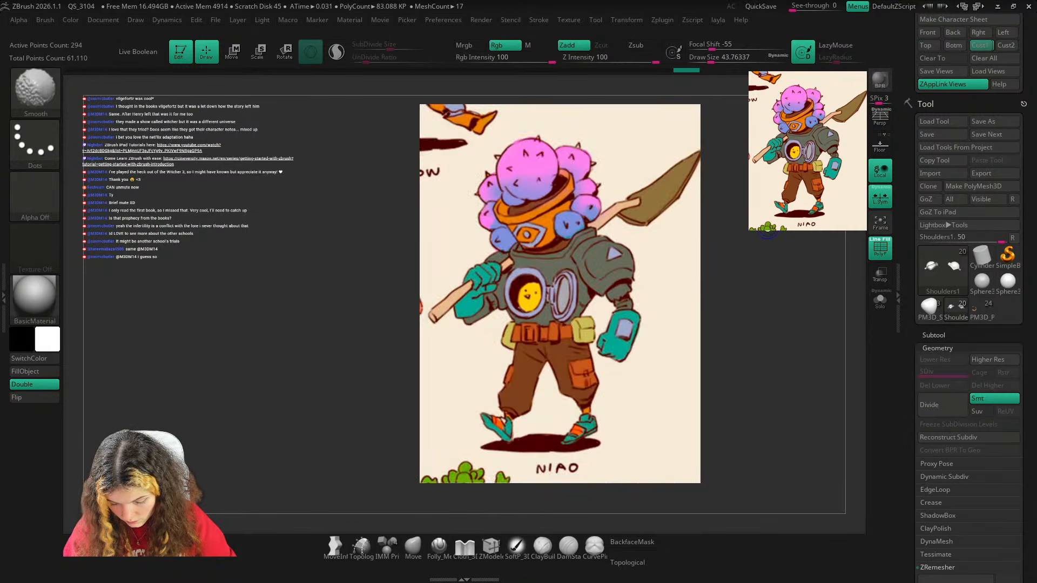
key("shift+z")
key("shift+z")
right_click_drag(765, 237, 742, 264)
key("shift+z")
key("shift+z")
Reshape the shoulder rims with the Move brush at a draw size of about 71, and hide the polyframe to compare them with the reference in Cust1.
mouse_move(484, 423)
right_mouse_down()
mouse_move(713, 264)
mouse_move(672, 295)
mouse_move(616, 271)
mouse_move(610, 244)
mouse_move(708, 212)
mouse_move(696, 227)
right_mouse_up()
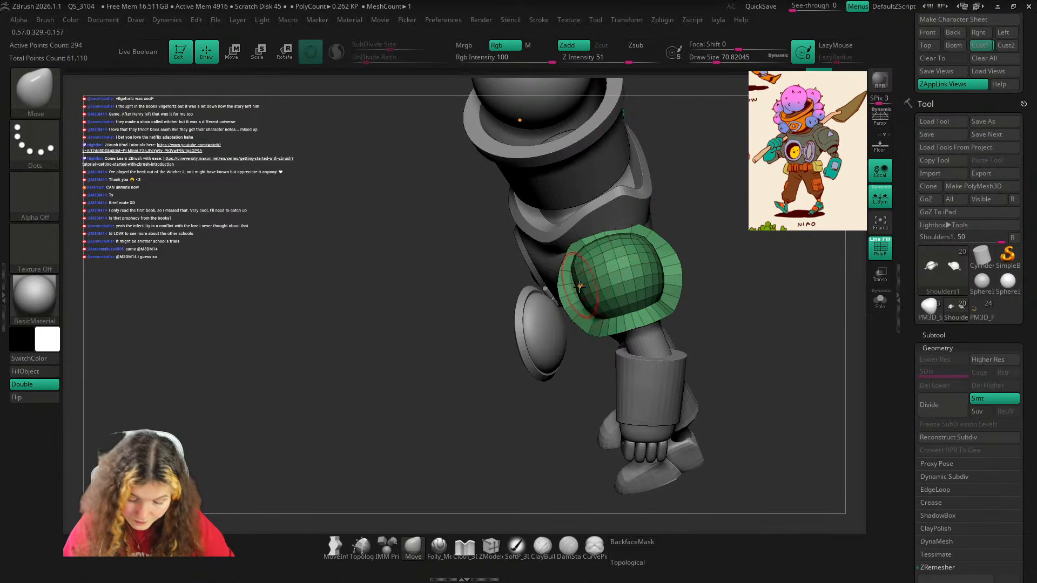
right_click_drag(767, 216, 727, 213, "ctrl")
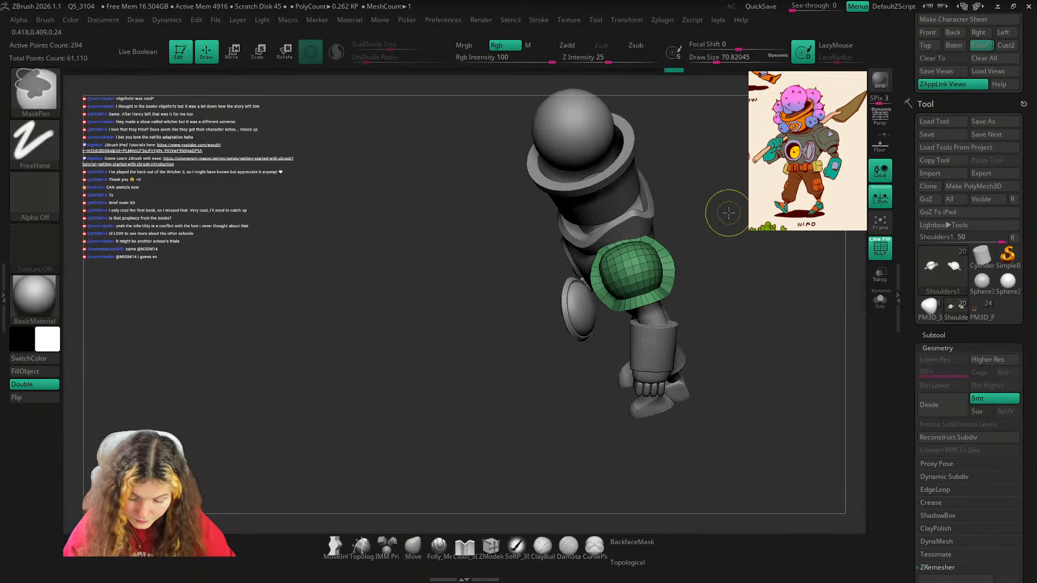
key("shift+f")
right_click_drag(868, 119, 954, 74)
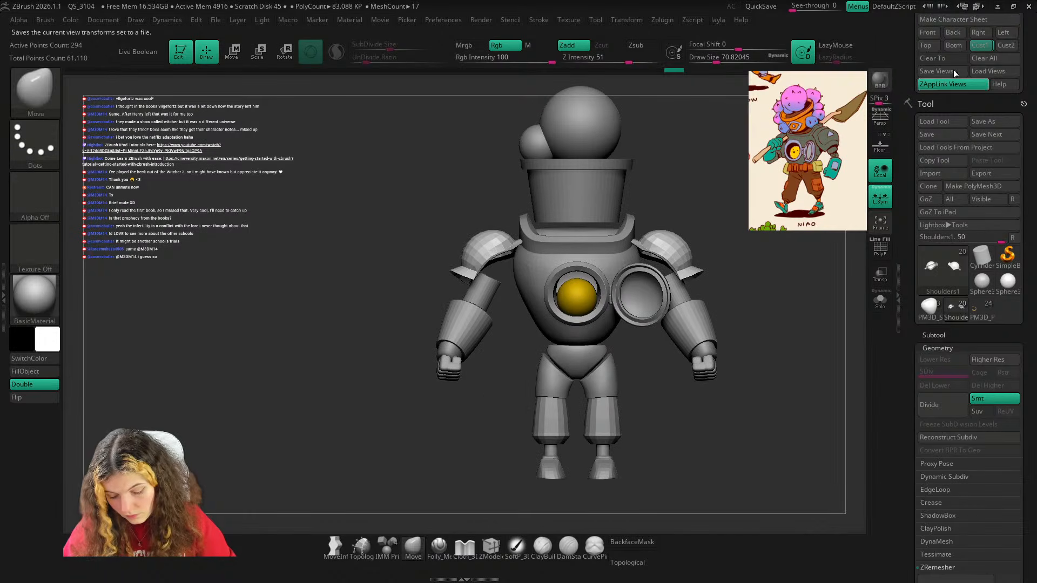
left_click(982, 46)
key("shift+z")
key("shift+z")
key("shift+z")
key("shift+z")
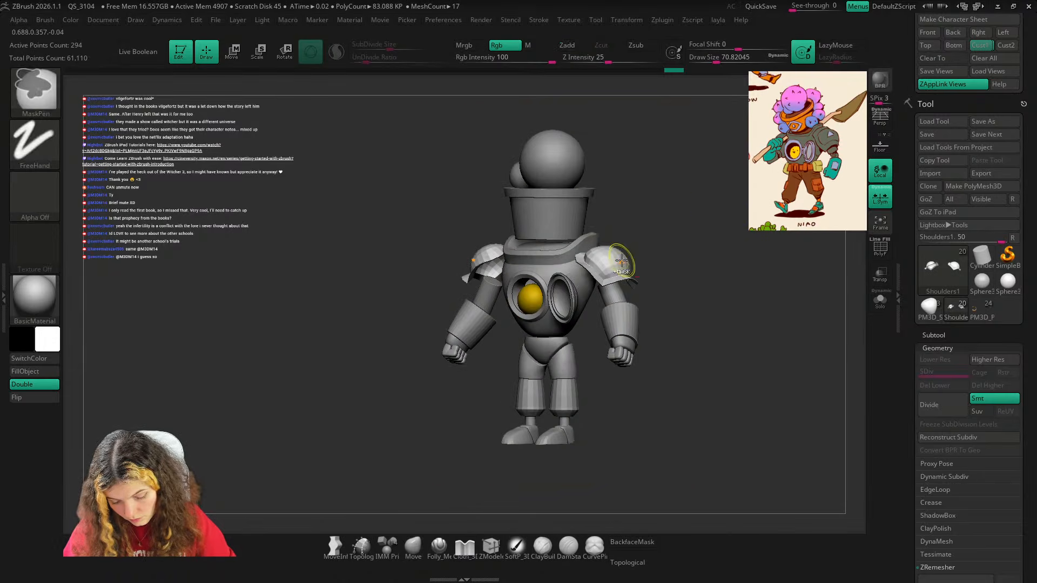
Enlarge the Move brush to about 83, adjust the shoulder armour from the side, and compare it with the reference in Cust1.
right_click_drag(729, 211, 754, 238, "ctrl")
right_click_drag(754, 238, 686, 240)
key("s")
left_click_drag(625, 276, 624, 272)
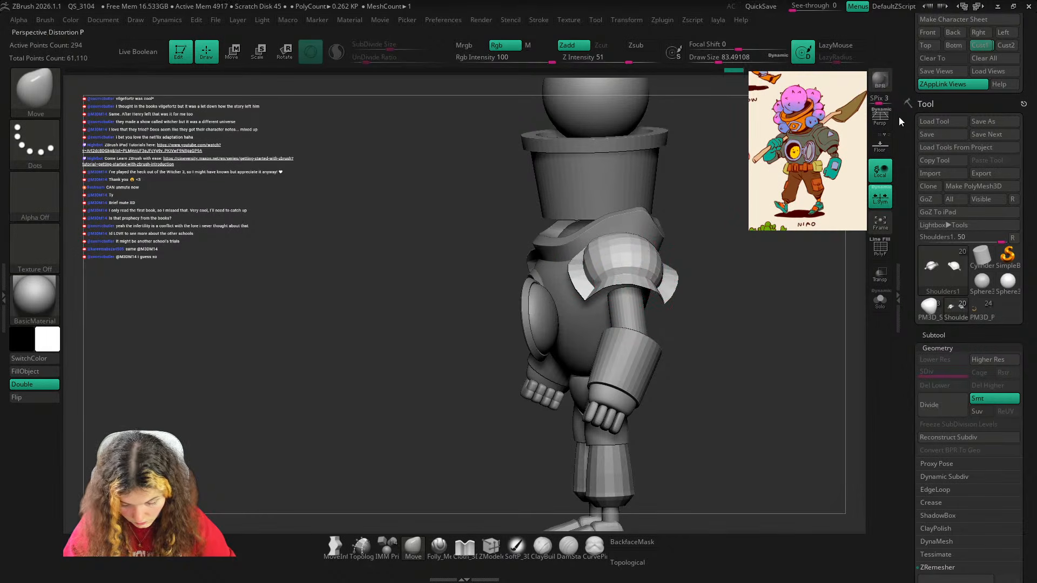
left_click(982, 46)
key("shift+z")
key("shift+z")
key("shift+z")
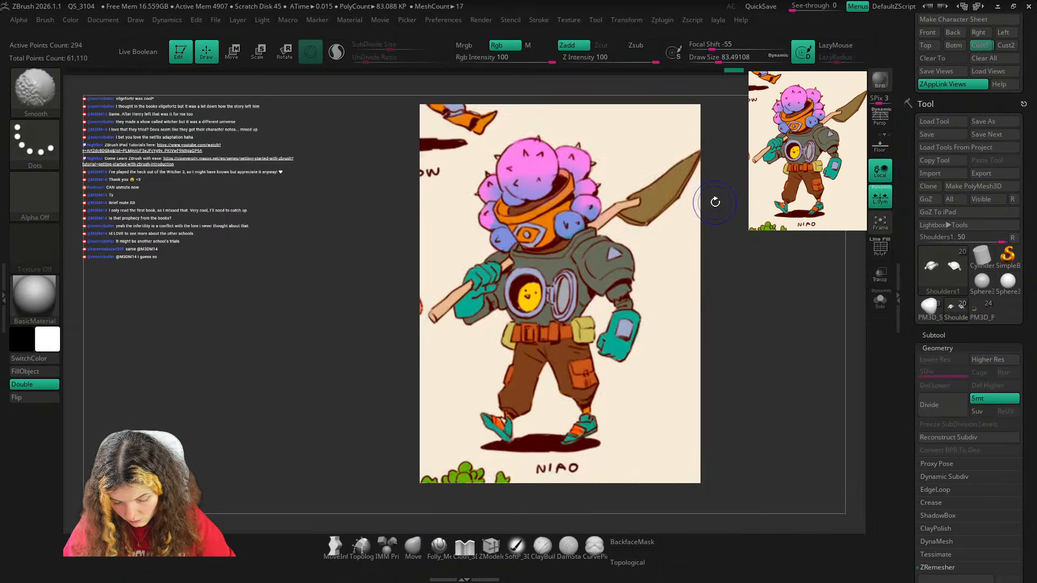
key("shift+z")
Reduce the Move brush to about 59, nudge the front of the shoulder rims, and check them against the reference in Cust1.
right_click_drag(716, 205, 739, 237, "ctrl")
key("s")
left_click_drag(582, 271, 576, 271)
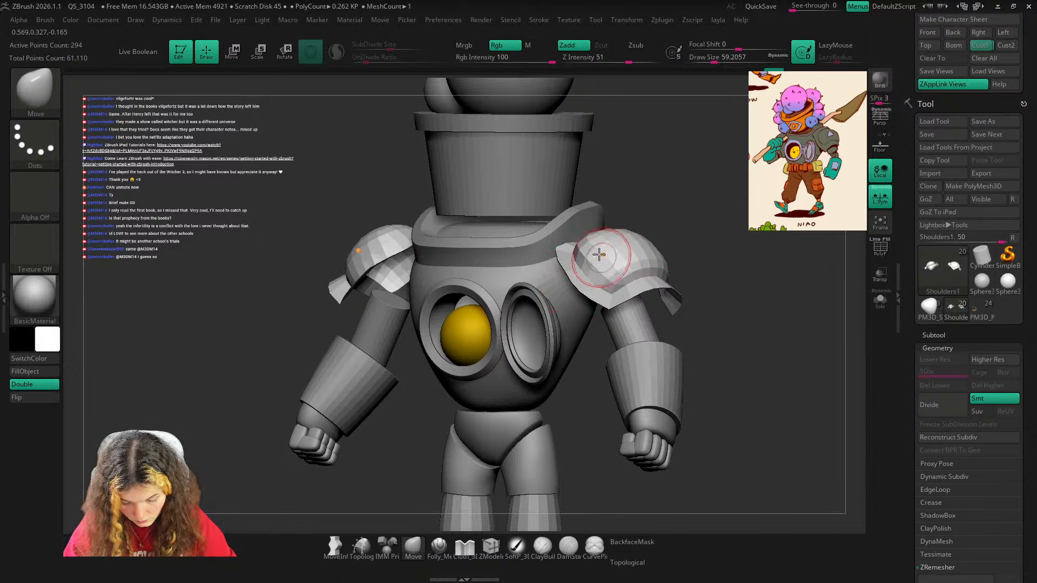
right_click_drag(601, 262, 681, 189, "ctrl")
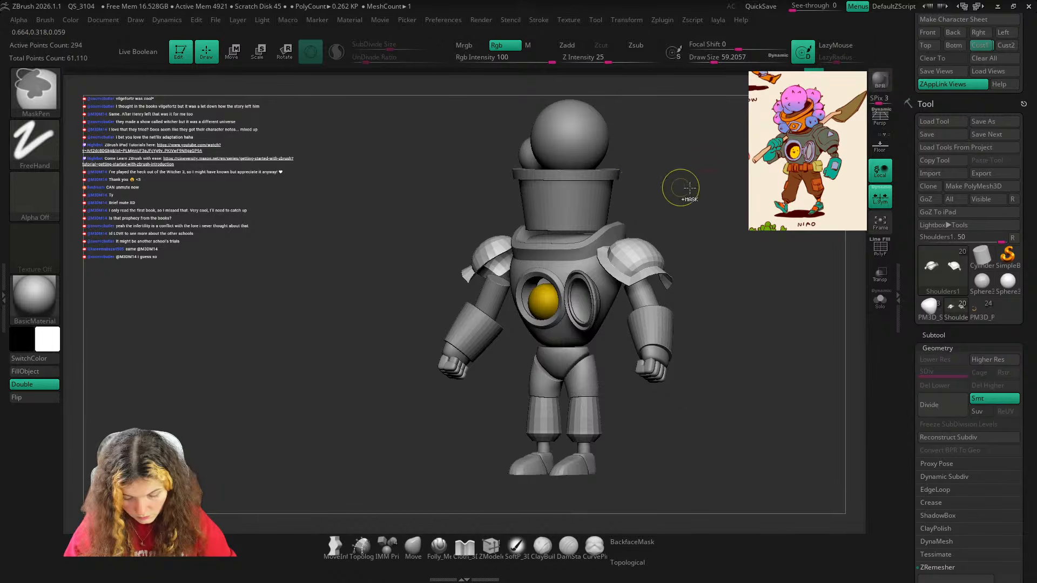
left_click(978, 48)
key("shift+z")
key("shift+z")
key("shift+z")
key("shift+z")
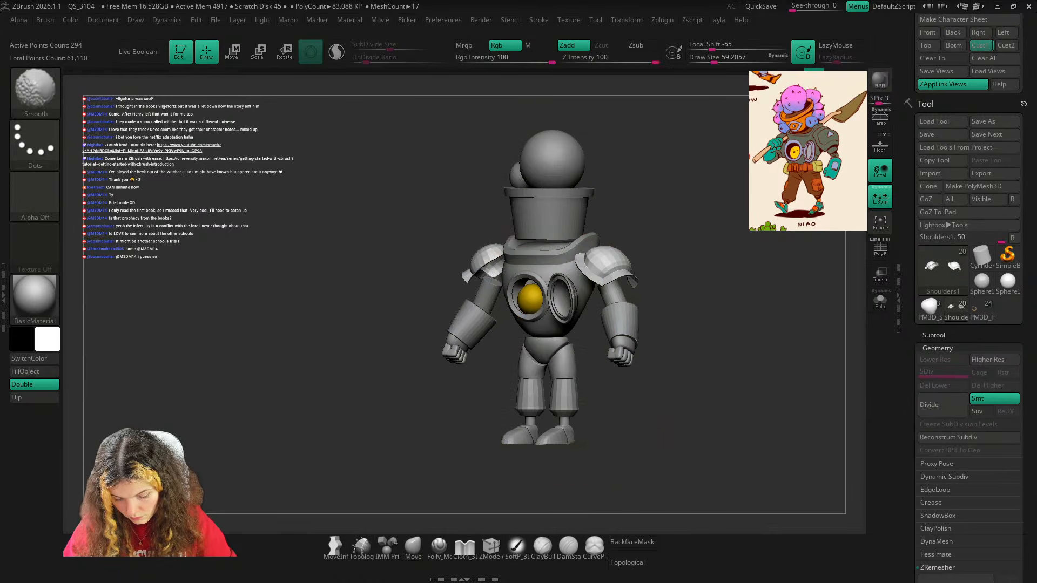
Pull the shoulder rims' back edge downward with the Move brush and return to the saved Cust1 view.
right_click_drag(783, 216, 642, 237)
right_click_drag(642, 237, 693, 351, "ctrl")
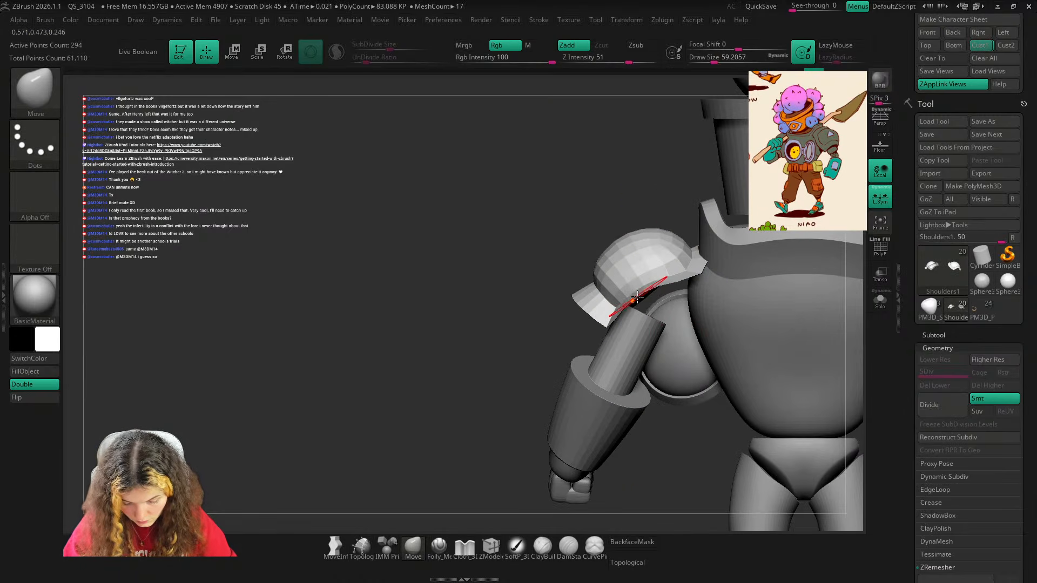
mouse_move(636, 298)
left_mouse_down()
mouse_move(643, 310)
mouse_move(671, 300)
mouse_move(631, 307)
left_mouse_up()
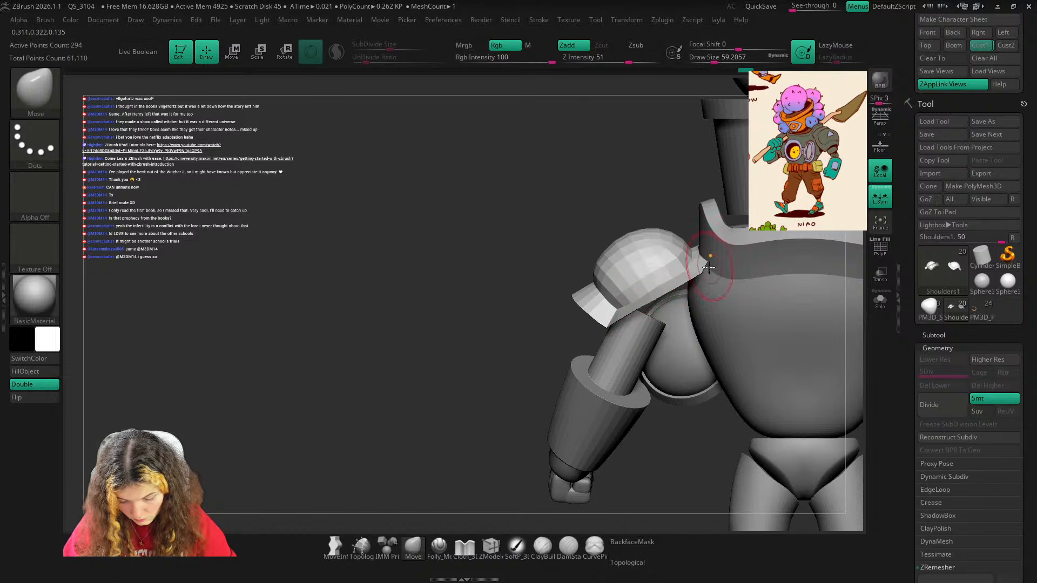
key("f")
right_click_drag(620, 181, 816, 179)
left_click(974, 48)
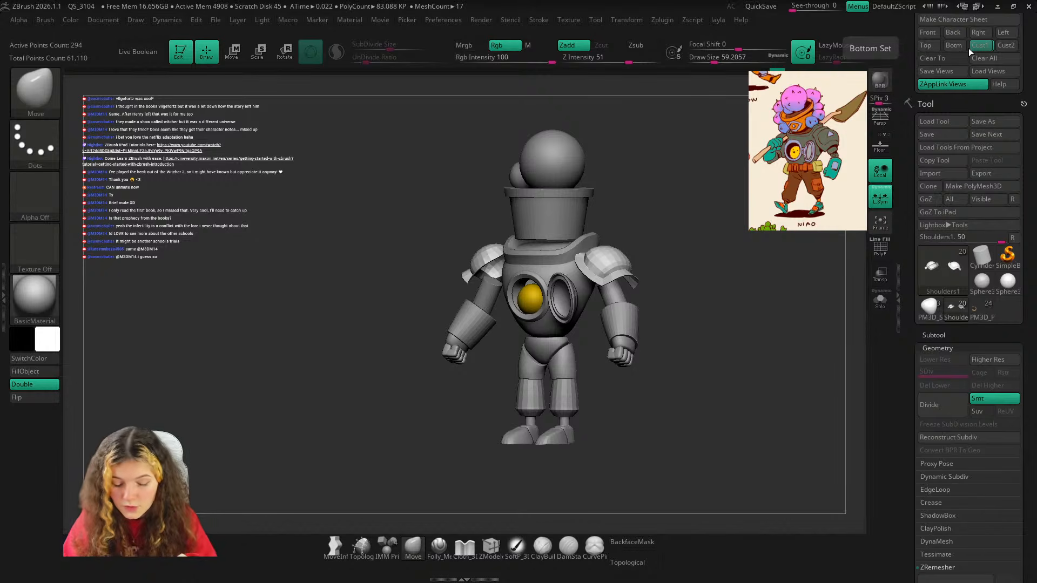
left_click_drag(742, 384, 638, 532)
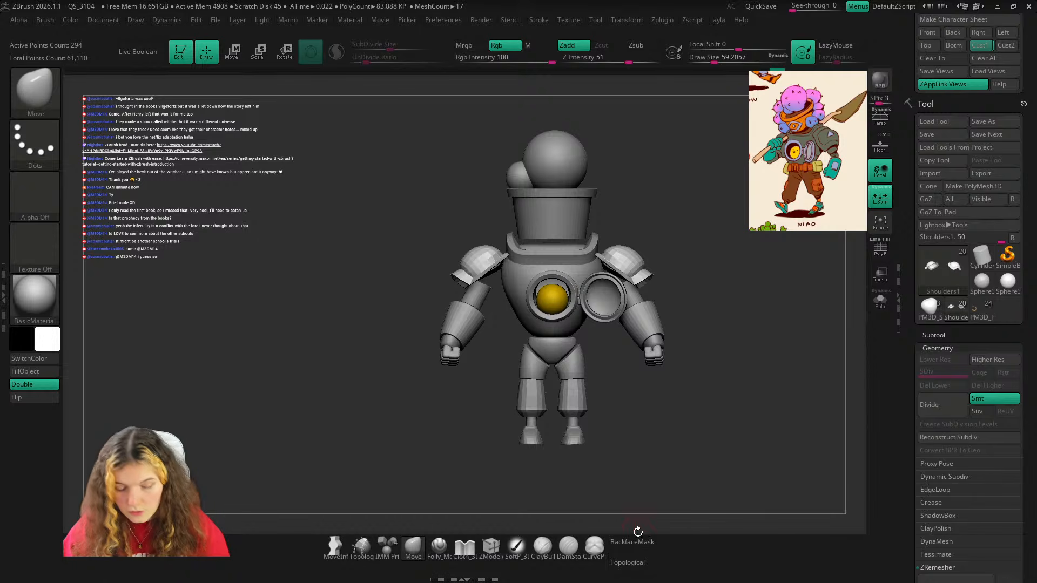
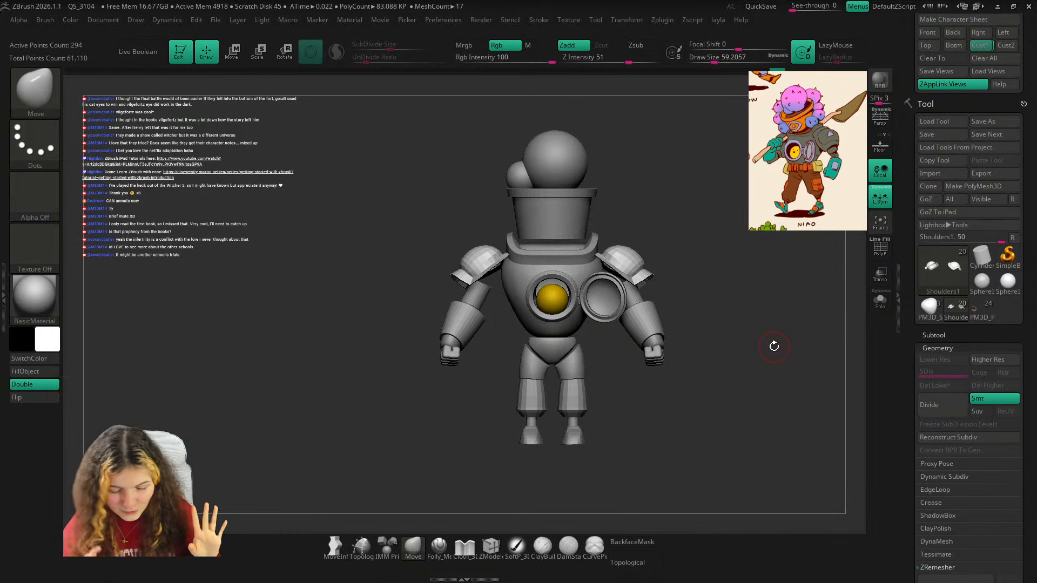
key("ctrl+z")
key("ctrl+z")
key("ctrl+z")
key("ctrl+z")
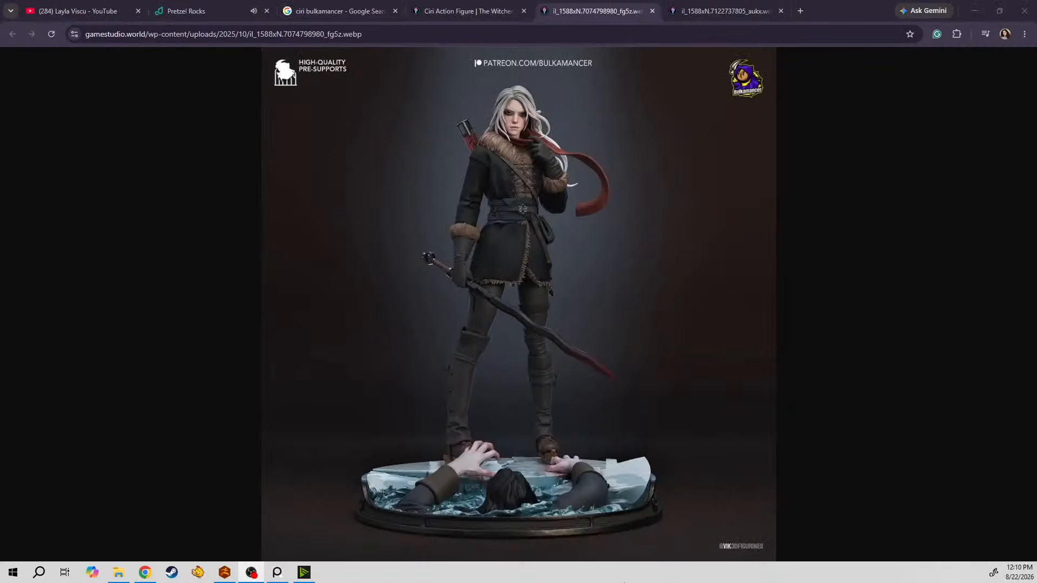
Switch to Chrome and examine the full-size front and side images of the Ciri figure, including the ice base.
left_click(535, 373)
scroll(522, 318, "down", 1)
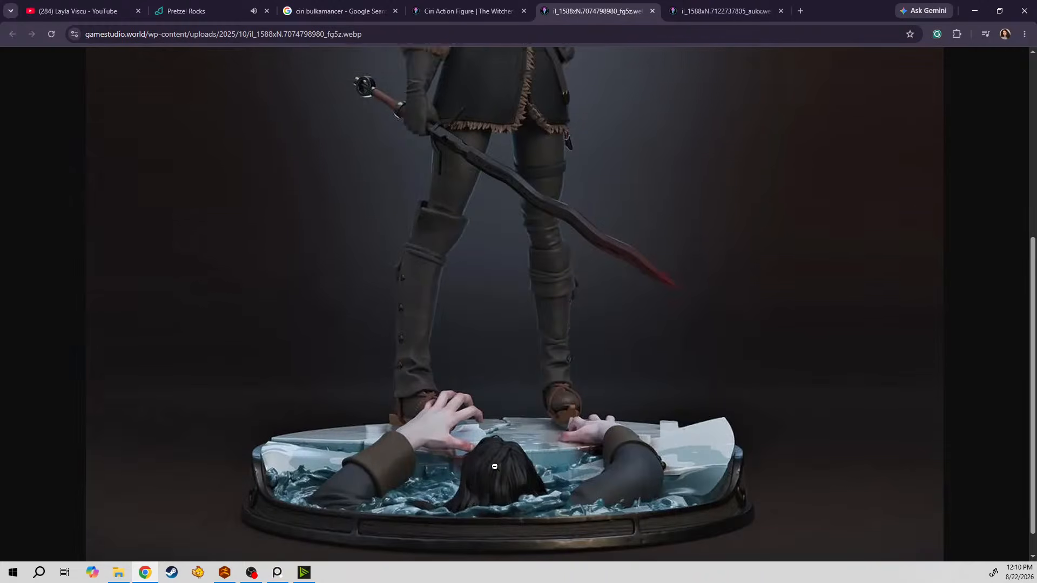
scroll(522, 218, "up", 7)
left_click(522, 218)
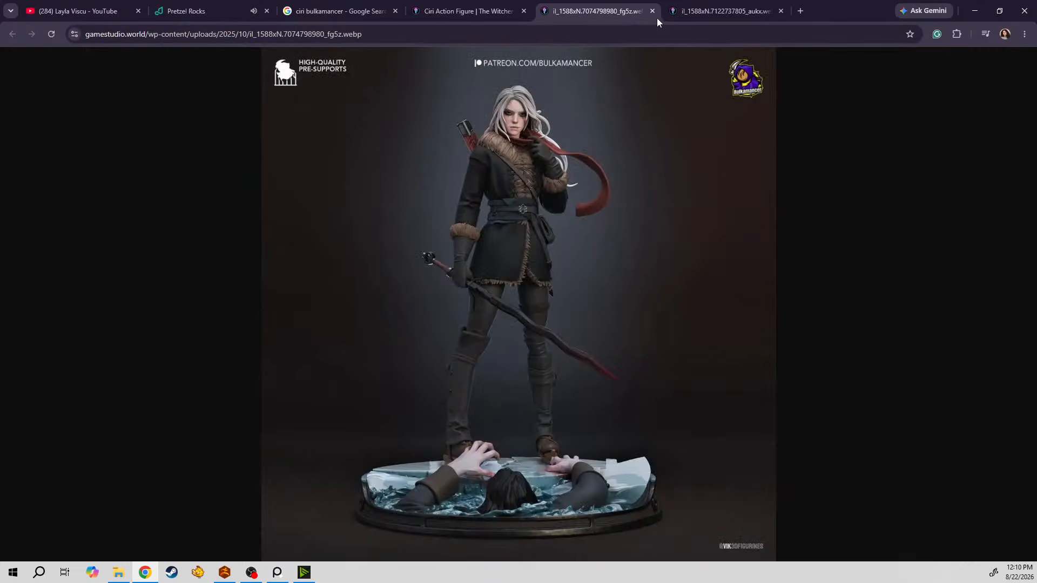
left_click(696, 12)
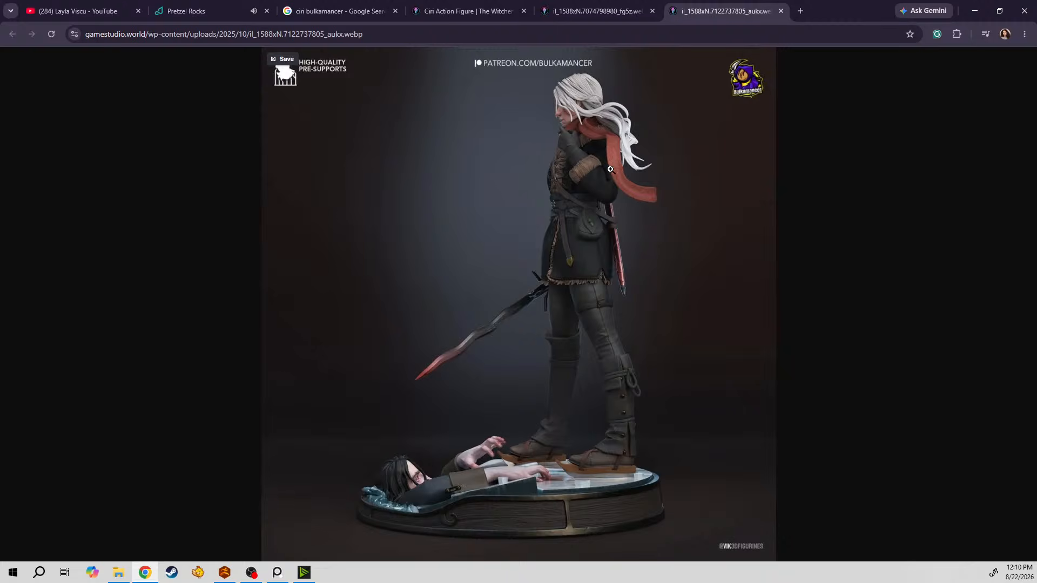
left_click(597, 18)
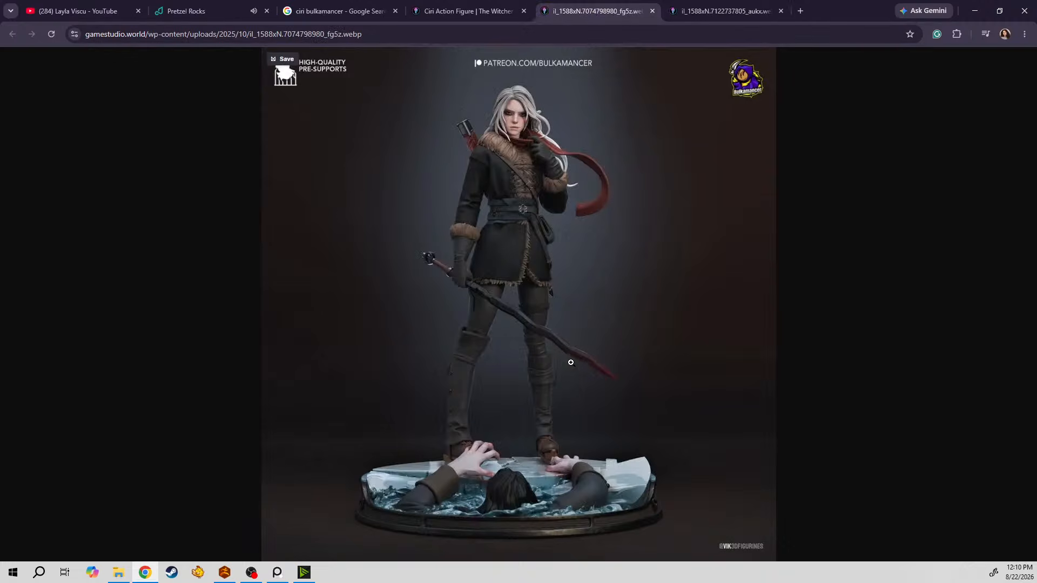
Browse the Ciri figure's product gallery, enlarging the close-up of the man at the cracked ice and viewing the figure from behind.
left_click(460, 14)
left_click(396, 537)
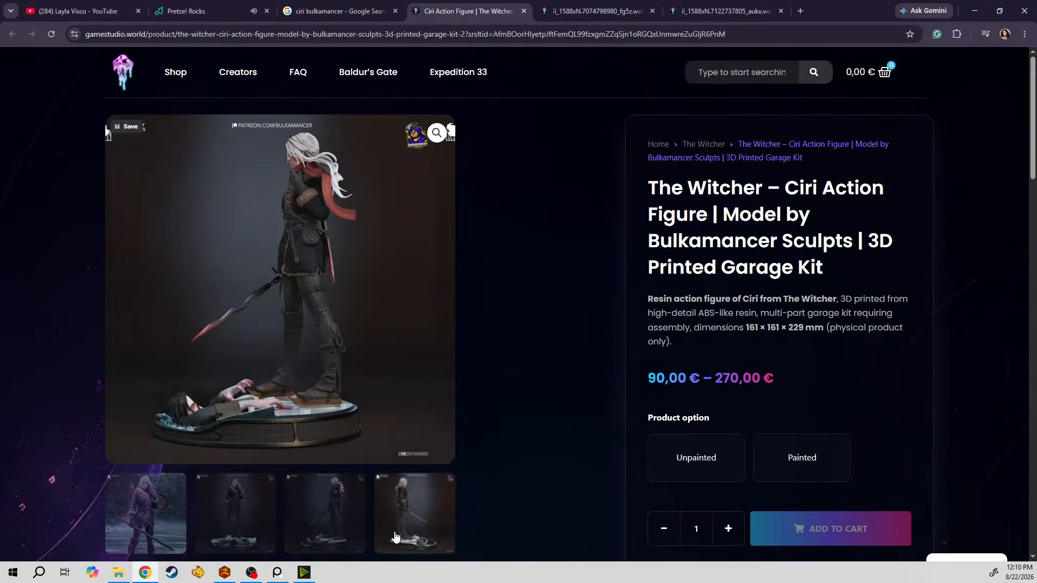
scroll(378, 520, "down", 2)
left_click(235, 496)
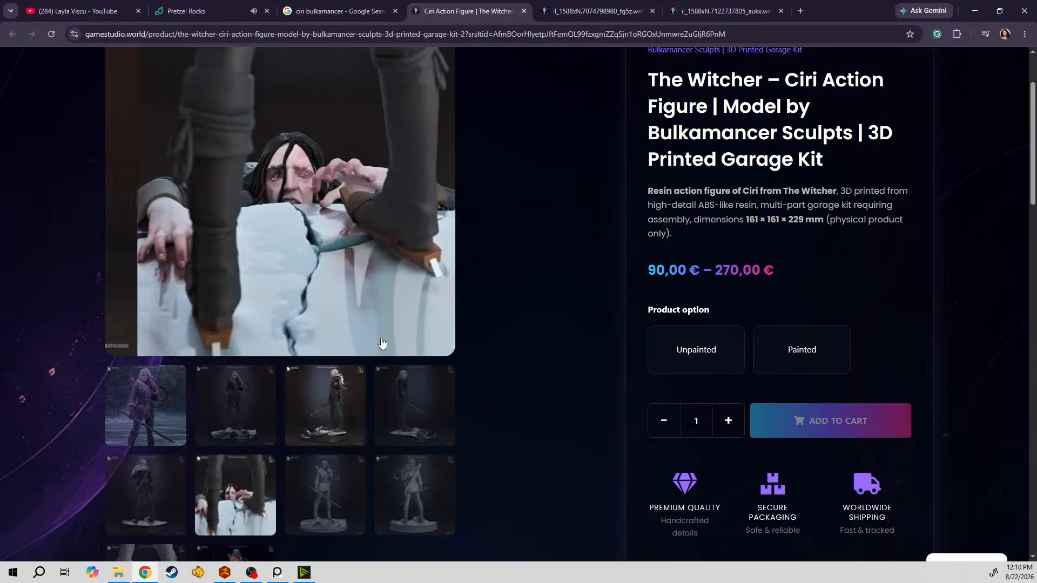
left_click(255, 144)
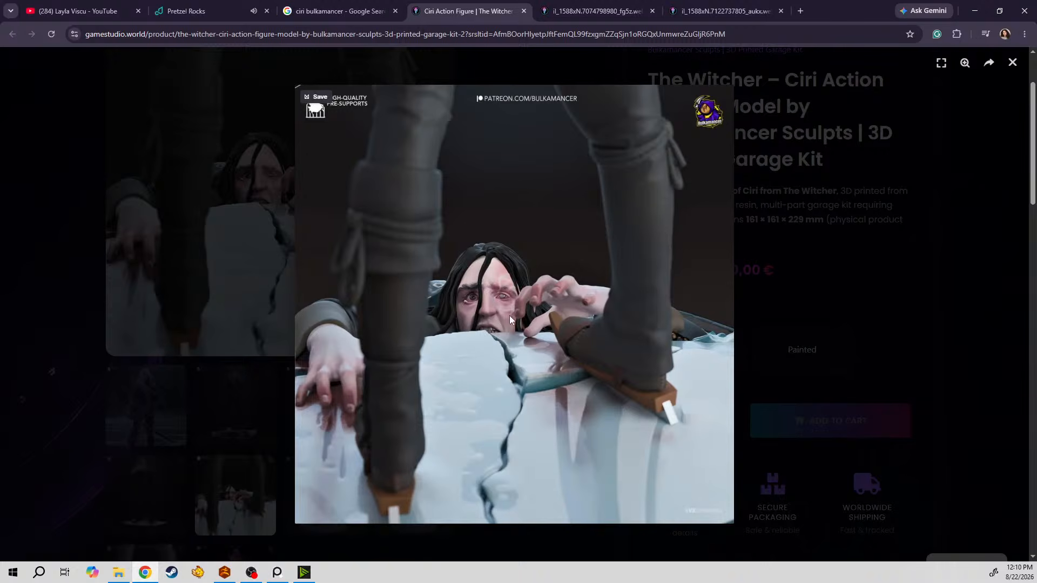
left_click(931, 325)
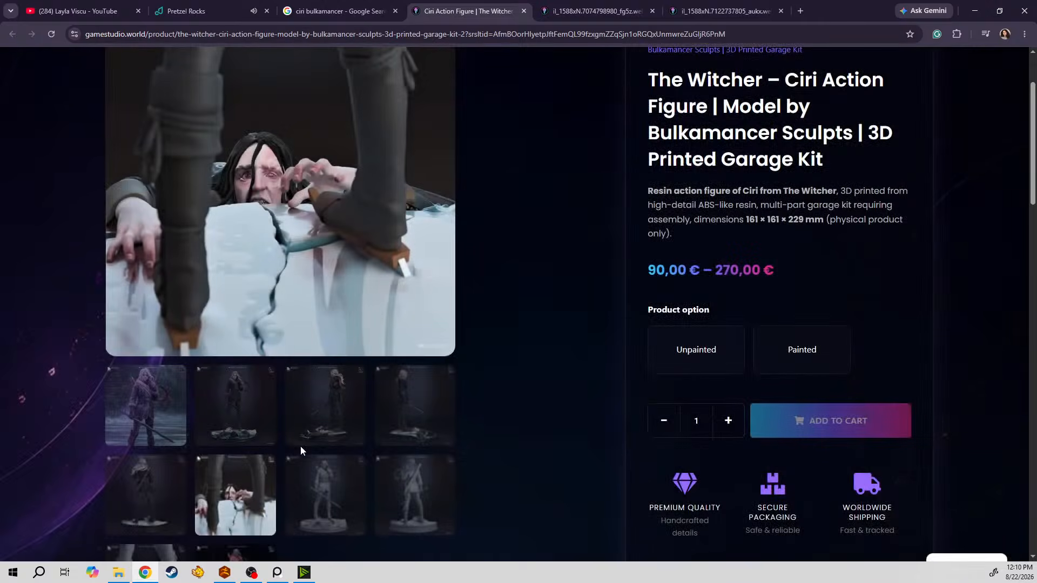
scroll(301, 452, "down", 2)
scroll(244, 471, "up", 3)
scroll(303, 498, "down", 3)
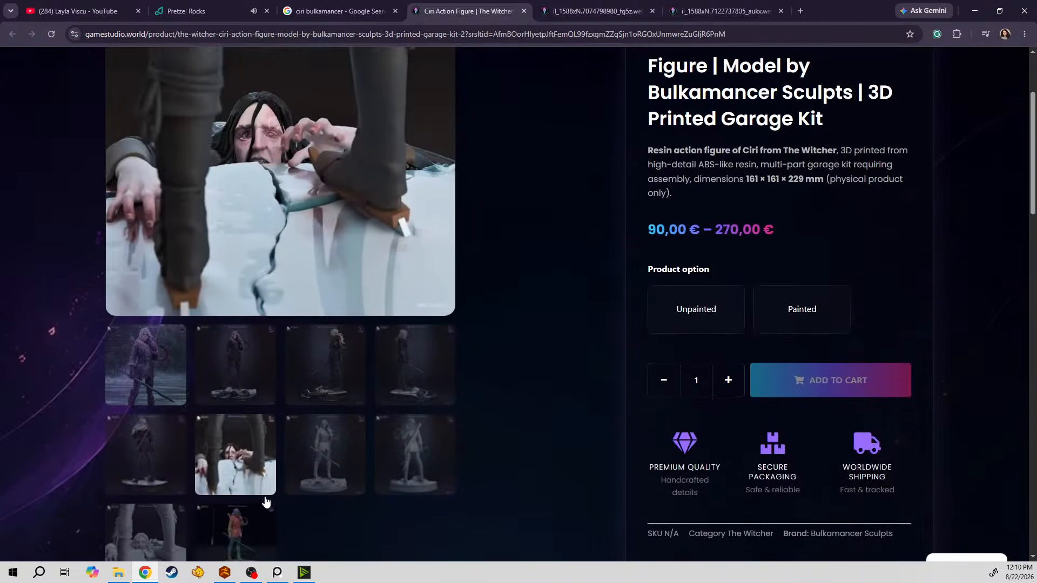
left_click(132, 387)
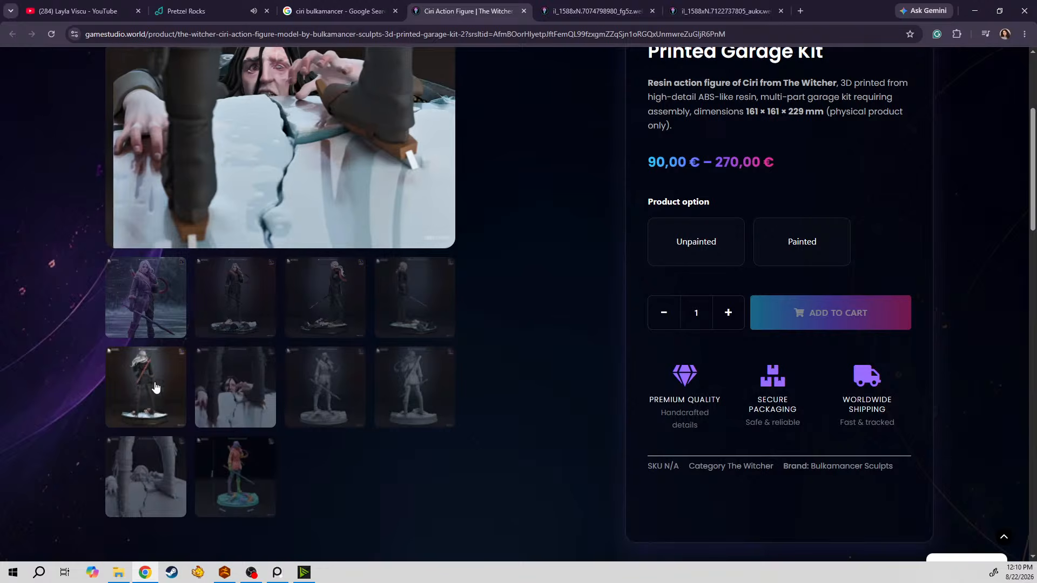
scroll(357, 431, "up", 1)
scroll(357, 430, "up", 3)
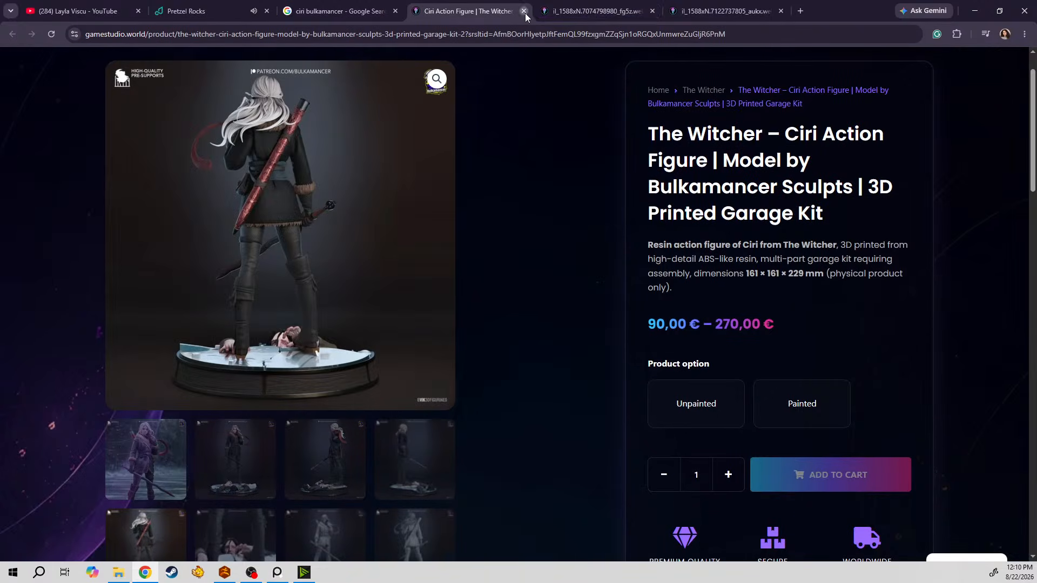
Close the Ciri figure browser tabs and return to ZBrush.
left_click(524, 12)
left_click(525, 13)
left_click(399, 12)
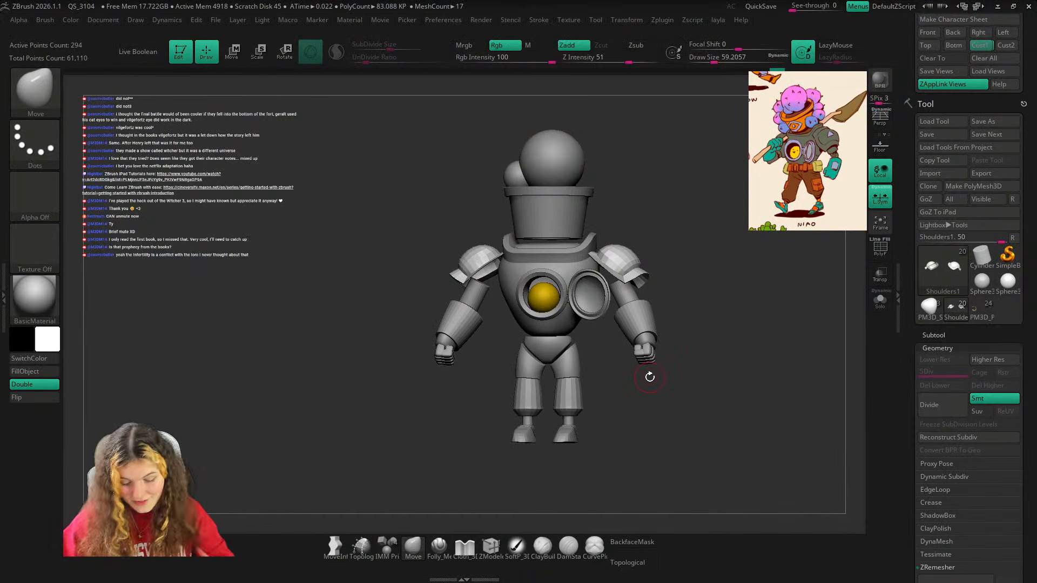
Inspect the shoulder armour from the side and above, and adjust its front rim with the Move brush at about 46.
left_click_drag(650, 377, 735, 262)
key("shift+f")
key("shift+f")
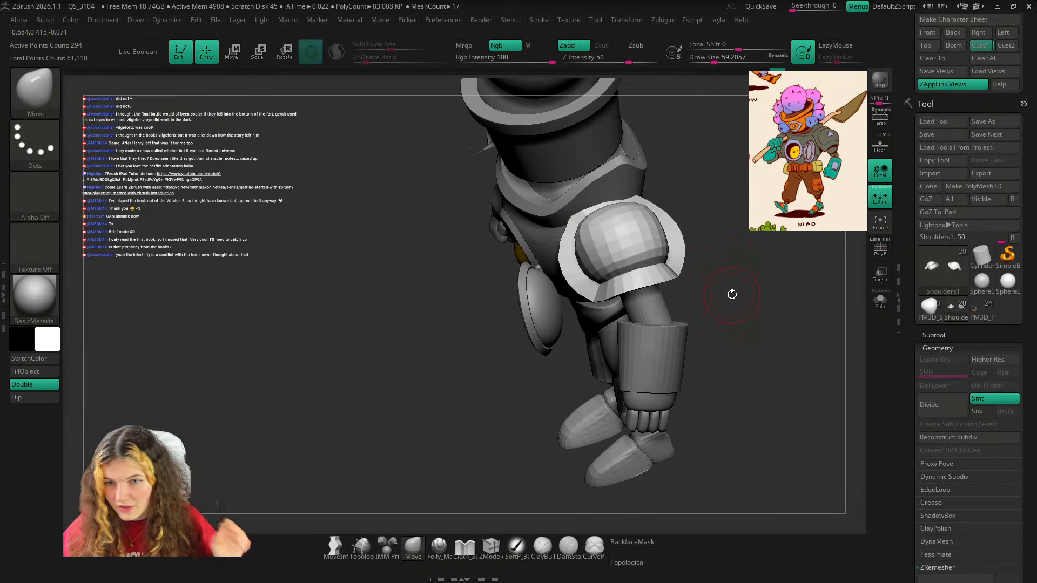
mouse_move(731, 294)
left_mouse_down()
mouse_move(740, 246)
mouse_move(736, 292)
left_mouse_up()
left_click_drag(539, 435, 653, 297)
key("s")
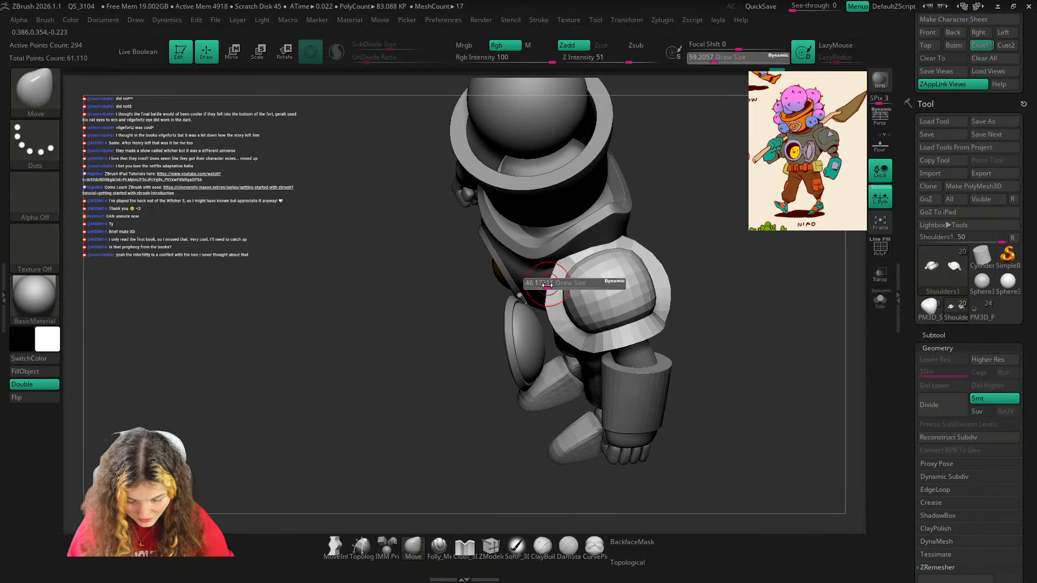
mouse_move(567, 281)
left_mouse_down()
mouse_move(551, 289)
mouse_move(749, 264)
left_mouse_up()
Refine the shoulder armour with the Move brush at about 74, and check it in the saved Cust1 view with the polyframe shown.
key("s")
left_click_drag(671, 283, 689, 283)
mouse_move(697, 303)
left_mouse_down()
mouse_move(705, 265)
mouse_move(817, 243)
mouse_move(770, 341)
mouse_move(787, 337)
left_mouse_up()
key("s")
left_click_drag(596, 294, 608, 279)
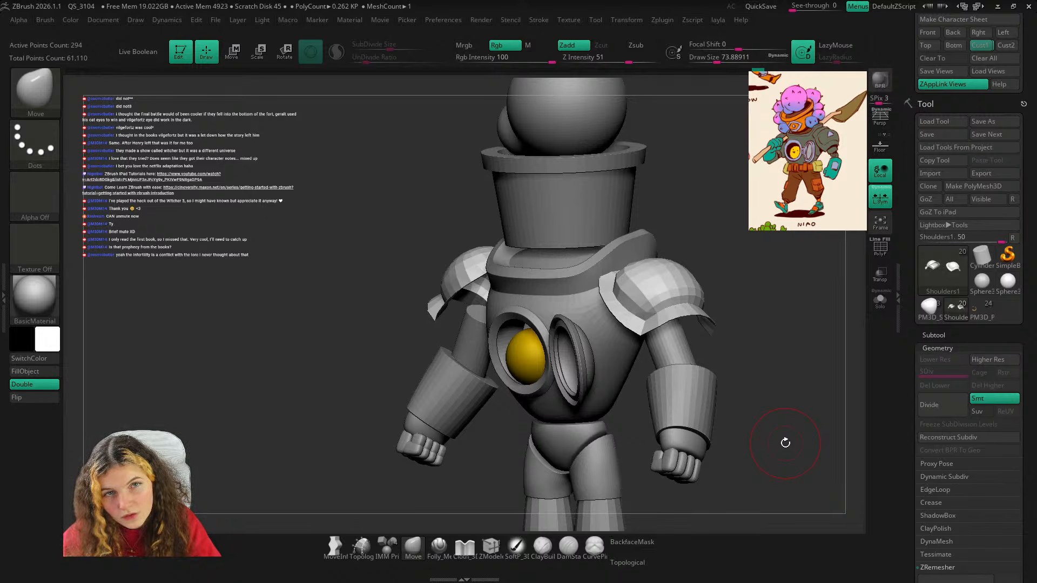
left_click(982, 45)
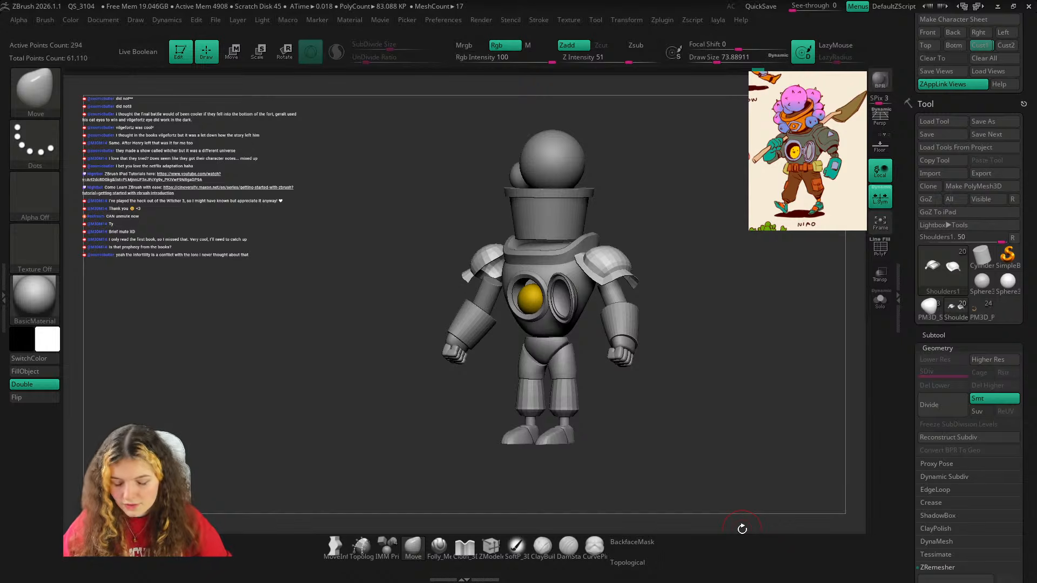
key("shift+f")
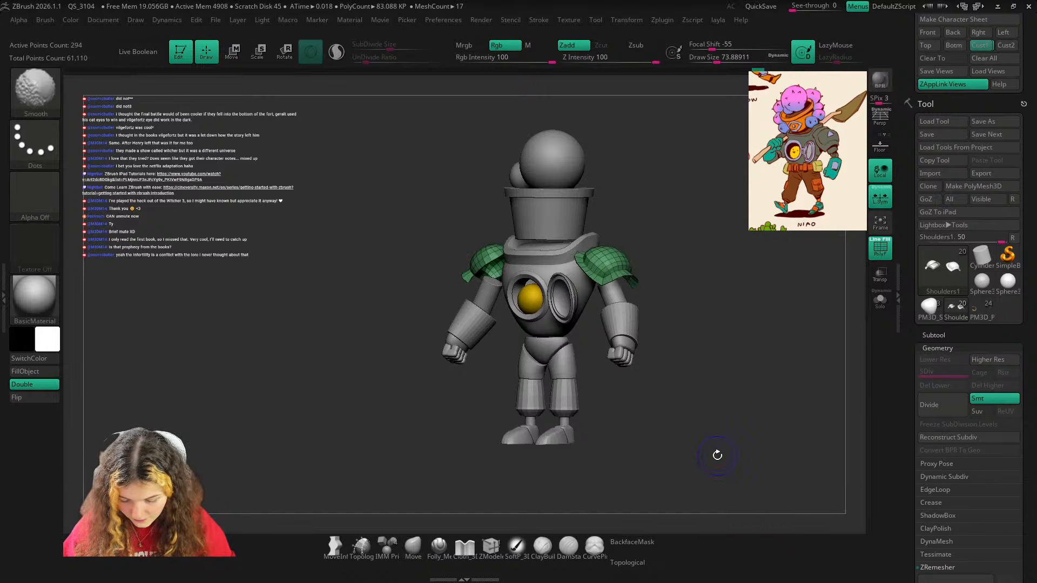
Smooth the shoulder armour's dome around its front and rear edges with the Smooth brush at about 74.
mouse_move(711, 457)
left_mouse_down()
mouse_move(794, 301)
mouse_move(819, 357)
mouse_move(795, 264)
mouse_move(784, 303)
left_mouse_up()
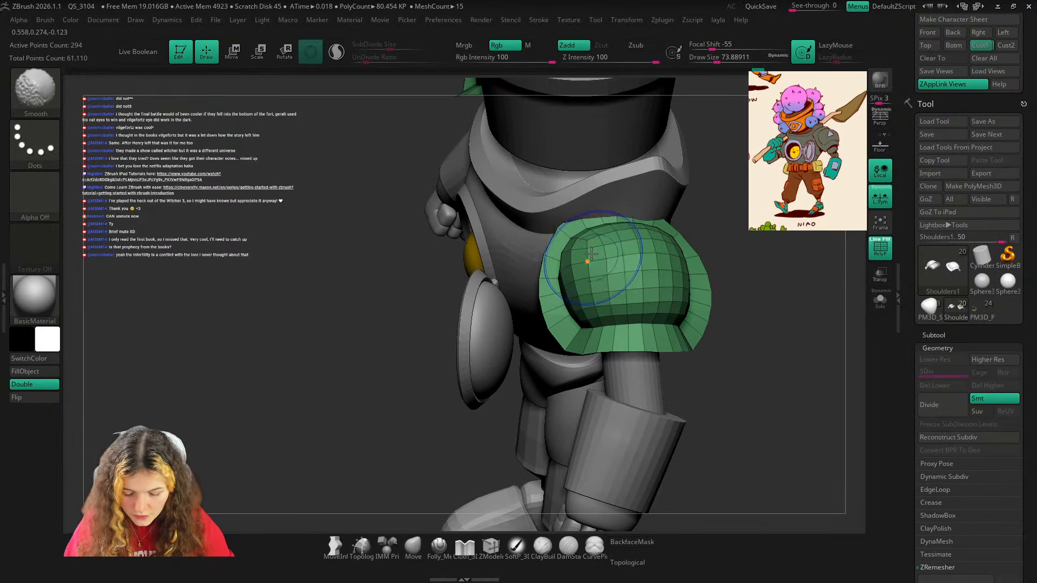
left_click_drag(591, 258, 583, 276, "shift")
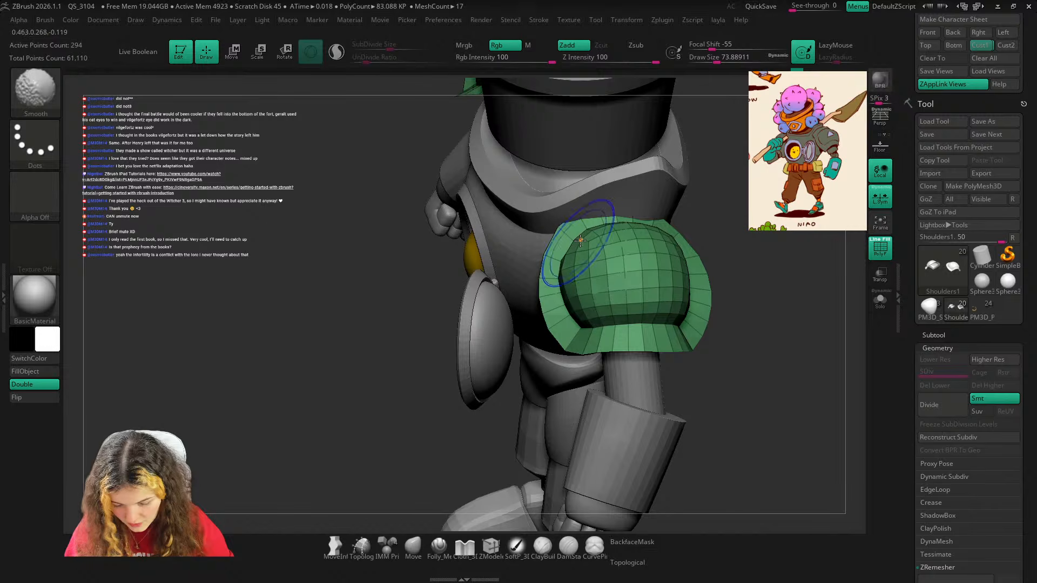
mouse_move(767, 303)
left_mouse_down()
mouse_move(754, 235)
mouse_move(772, 265)
left_mouse_up()
left_click_drag(680, 243, 682, 259, "shift")
left_click_drag(756, 259, 778, 270)
left_click_drag(567, 248, 561, 273, "shift")
left_click_drag(751, 254, 711, 216)
Compare the shoulder armour without the polyframe against the full-size reference image in the saved Cust1 view.
key("shift+f")
key("[")
key("[")
key("[")
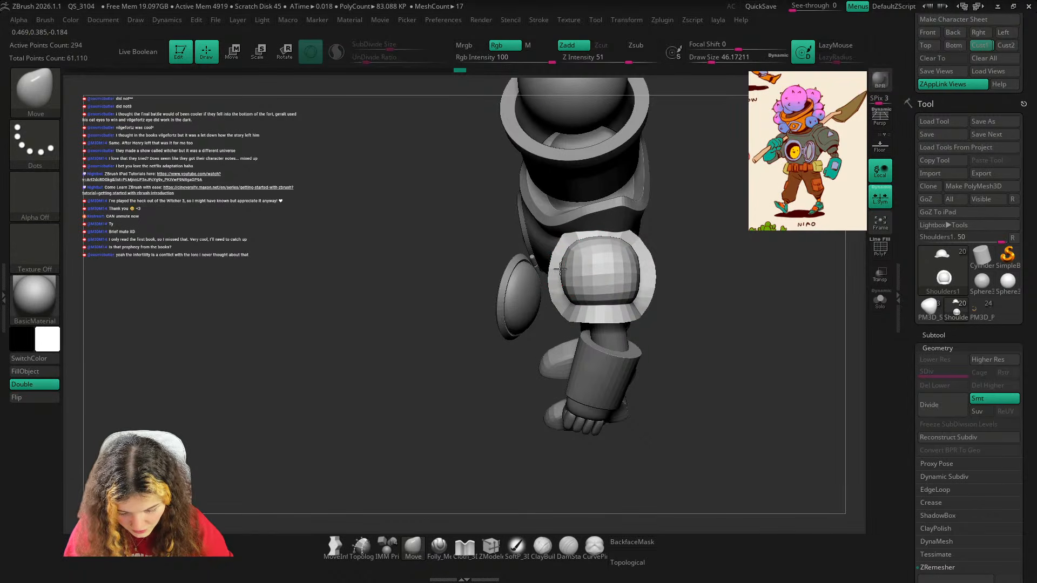
key("]")
key("]")
key("]")
left_click(980, 47)
key("shift+z")
key("shift+z")
key("shift+z")
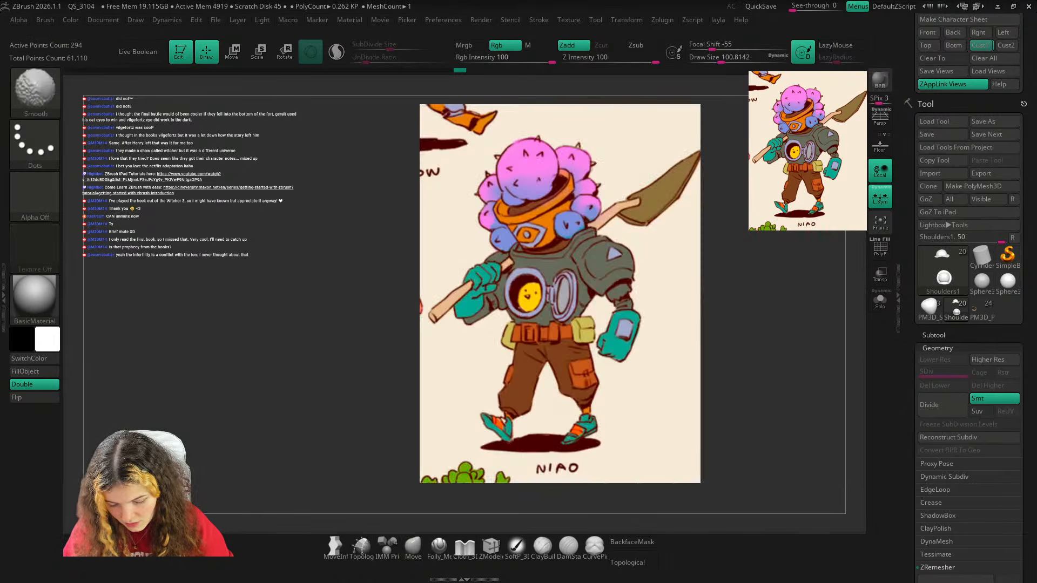
key("shift+z")
Nudge the shoulder armour with the Move brush at about 101, and compare it with the reference in the Cust1 view.
right_click_drag(643, 234, 636, 259, "shift")
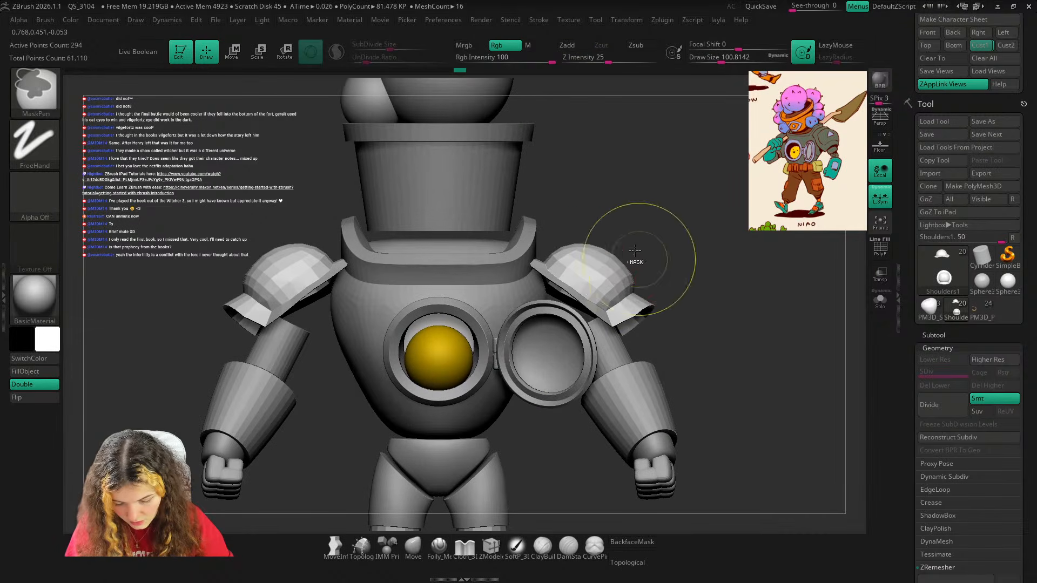
left_click(987, 48)
key("shift+z")
key("shift+z")
key("shift+z")
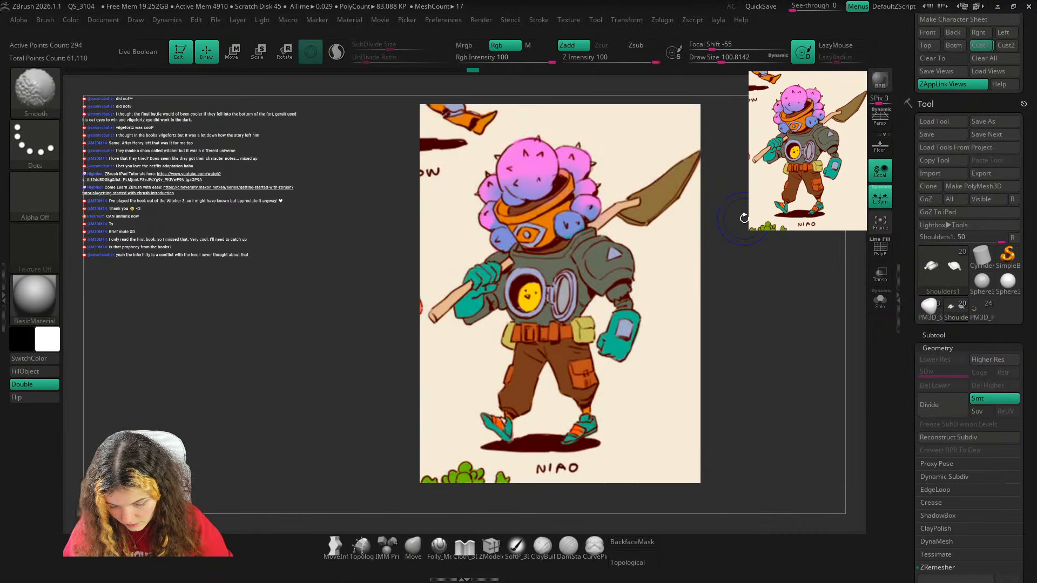
key("shift+z")
Isolate the shoulder armour and pull the rim's two upper corners outward with the Move brush at about 41.
left_click(880, 300)
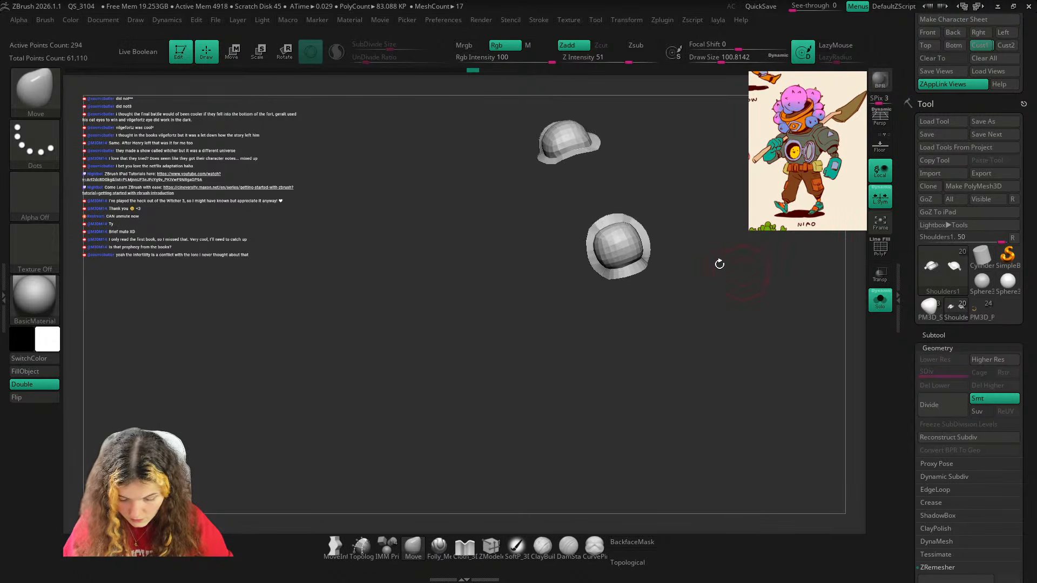
right_click_drag(616, 255, 637, 236, "ctrl")
right_click_drag(671, 150, 662, 209, "alt")
key("s")
left_click_drag(609, 241, 603, 241)
key("shift+f")
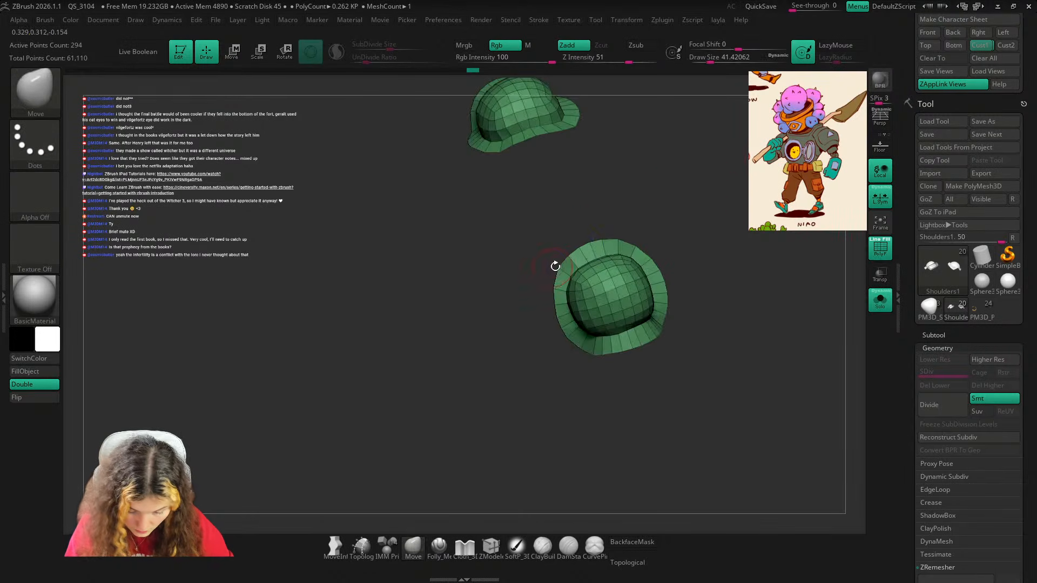
left_click_drag(556, 266, 538, 269)
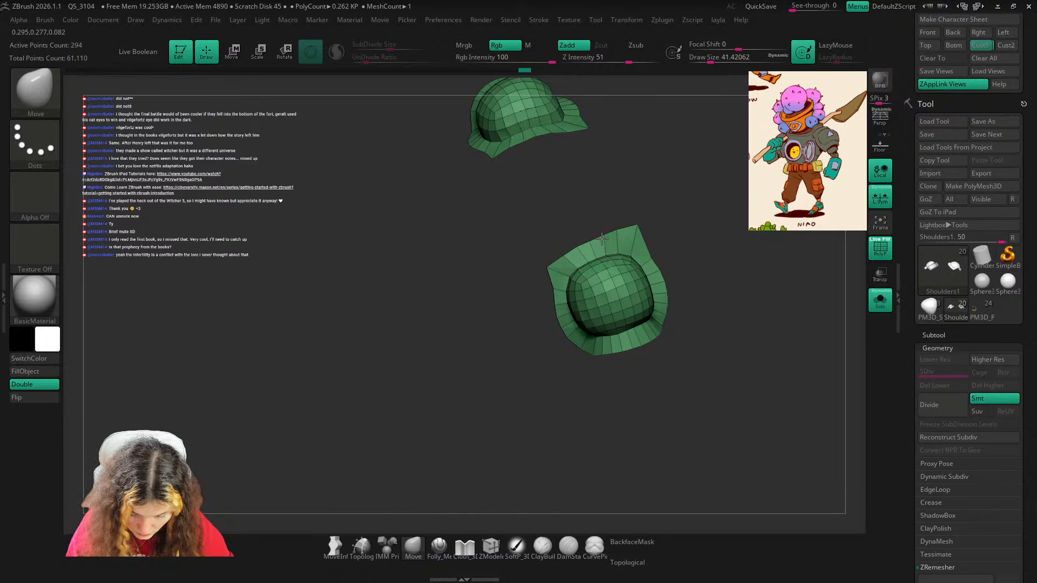
Even out the rim's upper edge and pull its lower front corner outward with the Move brush at about 59 and 44.
key("s")
left_click_drag(618, 227, 622, 227)
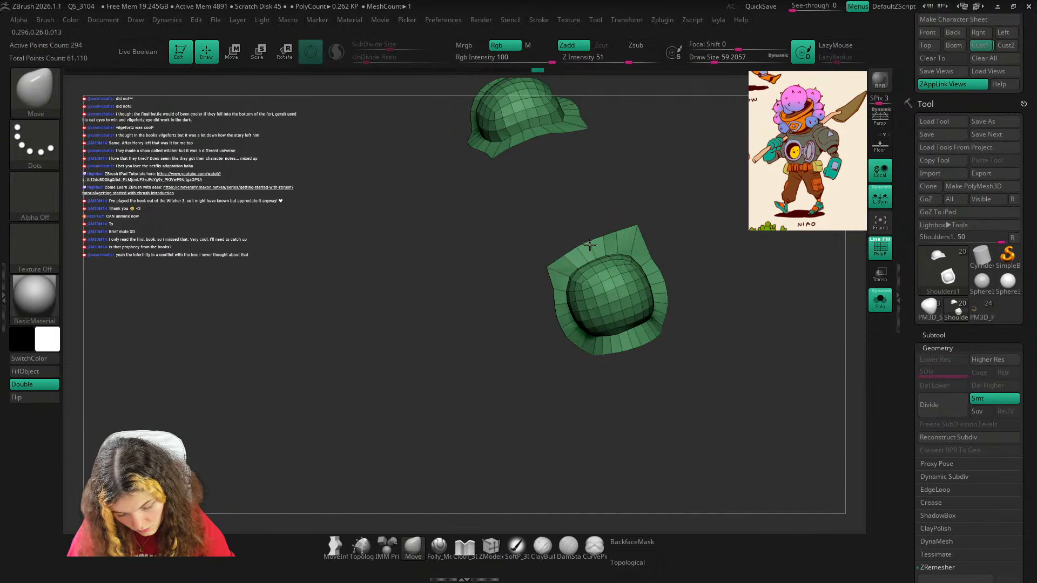
left_click_drag(690, 225, 677, 216, "alt")
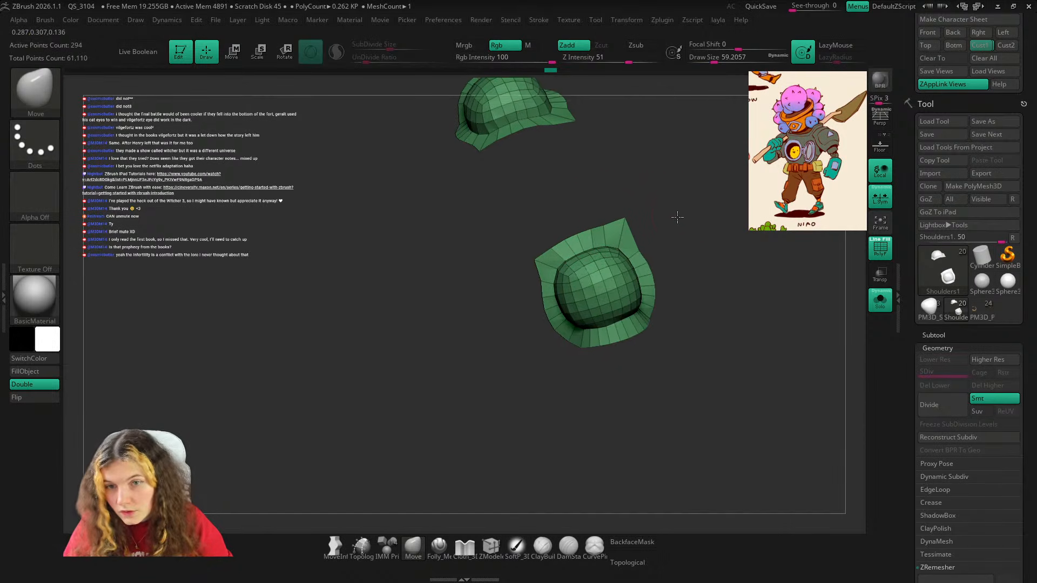
key("s")
left_click_drag(544, 282, 541, 282)
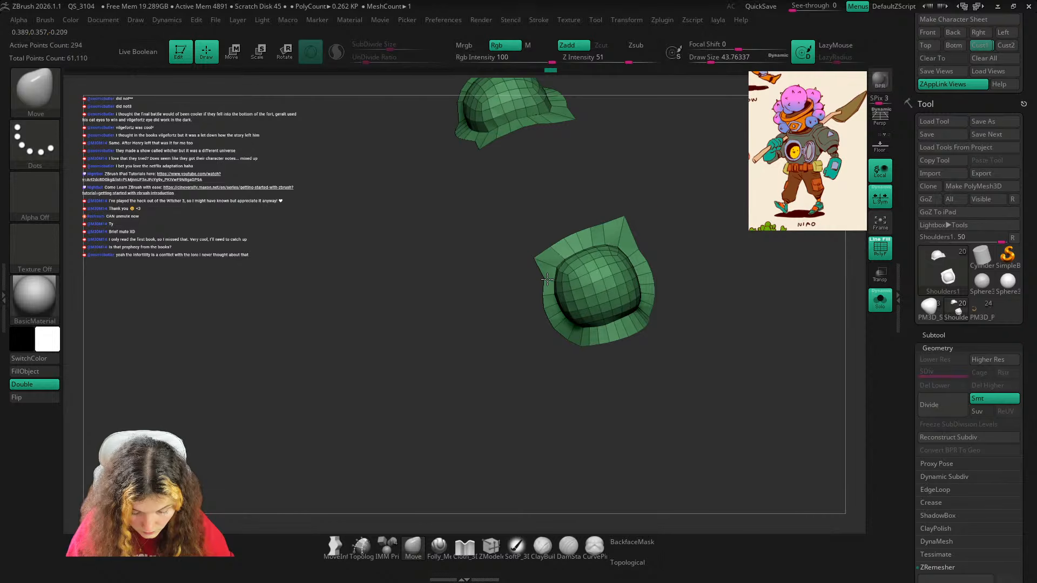
left_click_drag(665, 230, 617, 248)
left_click_drag(681, 226, 590, 313)
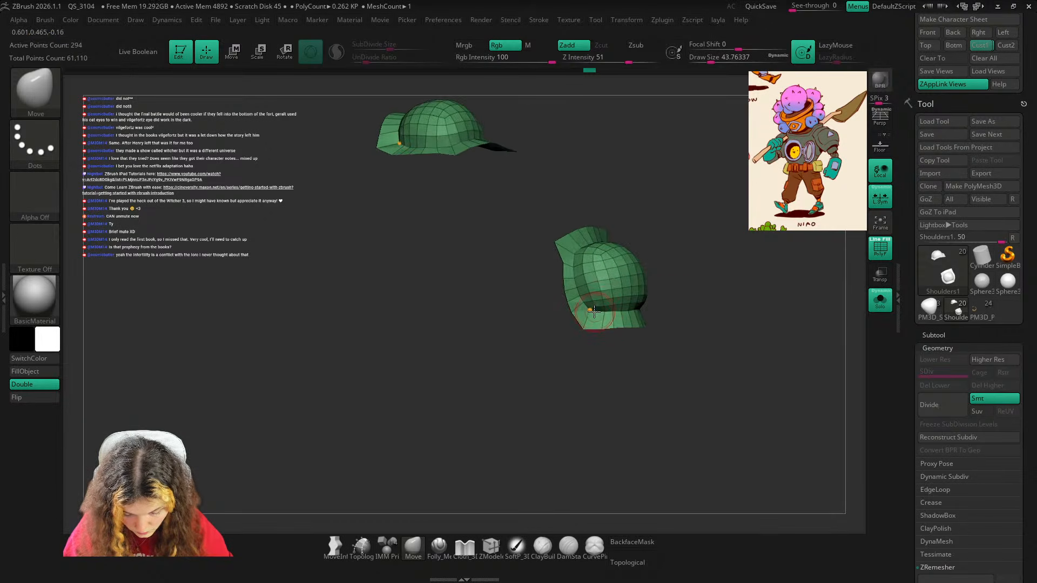
left_click_drag(742, 219, 661, 244)
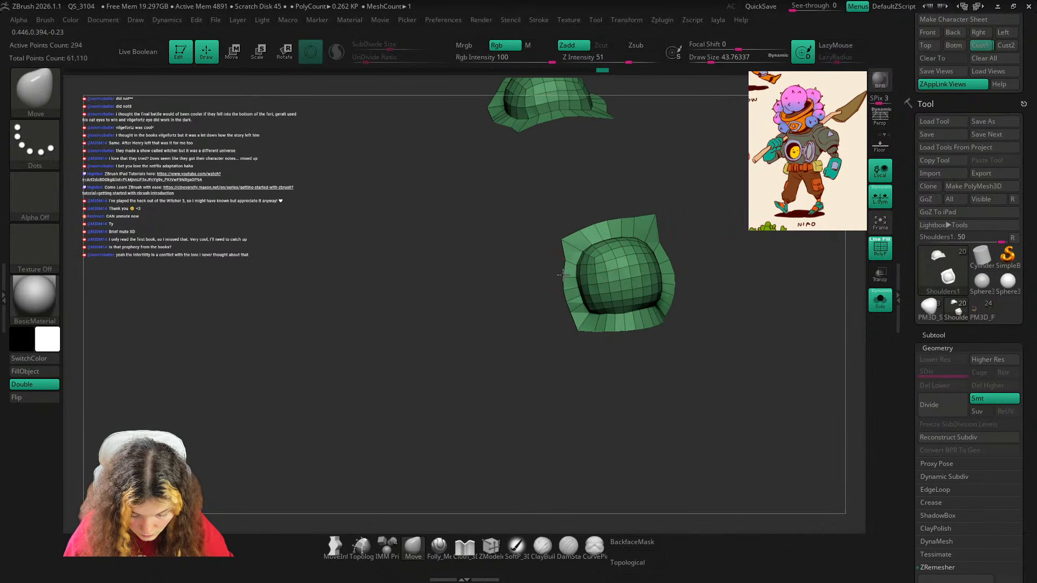
Refine the rim's front edge with the Move brush at about 49 and smooth the nearby dome edge at about 35.
key("shift+f")
mouse_move(740, 199)
left_mouse_down()
mouse_move(723, 250)
mouse_move(659, 255)
left_mouse_up()
key("s")
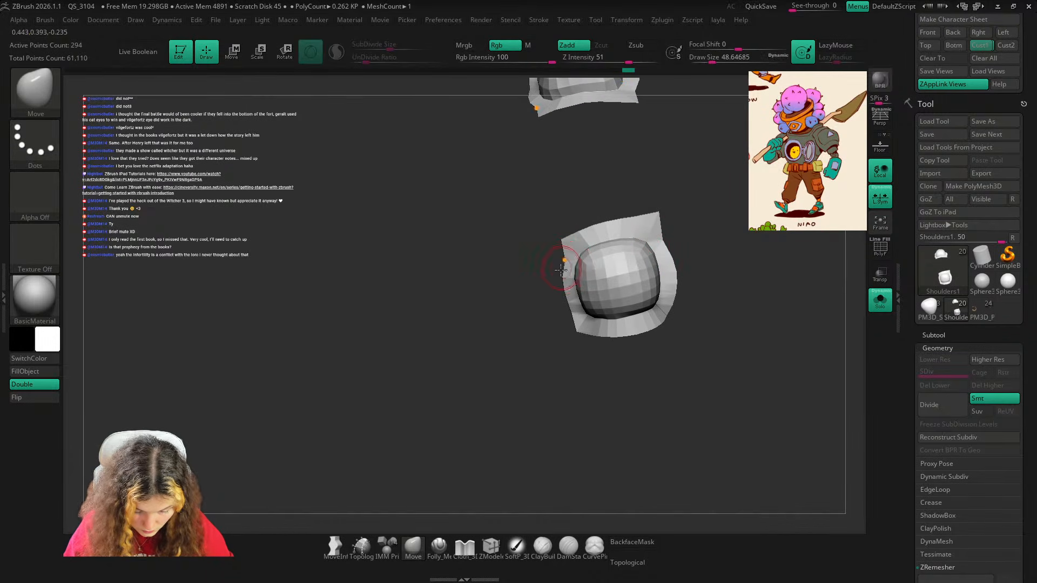
left_click_drag(586, 290, 572, 319)
key("shift+f")
key("s")
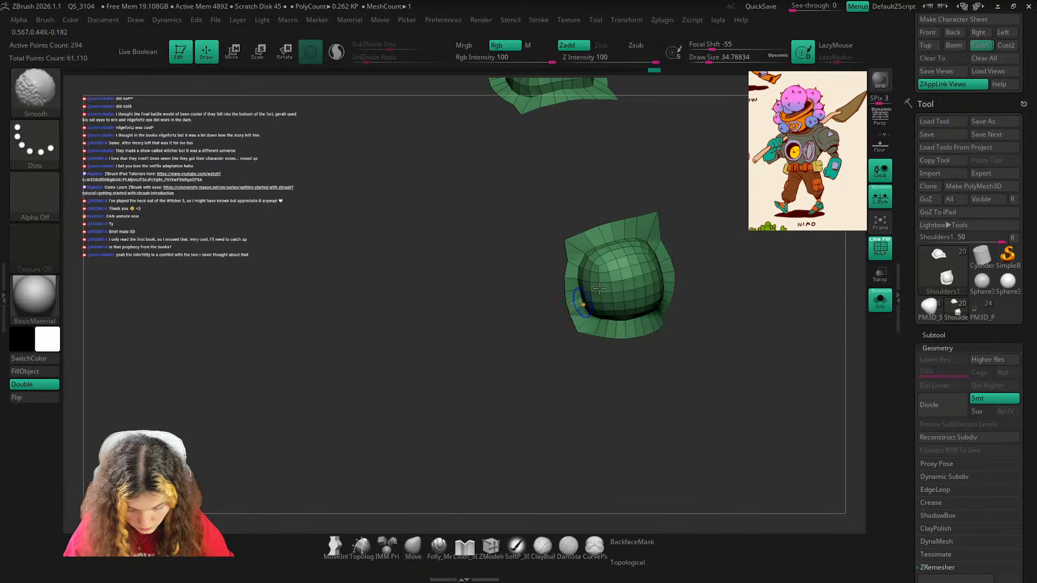
key("shift+f")
mouse_move(735, 235)
left_mouse_down()
mouse_move(746, 203)
mouse_move(743, 223)
left_mouse_up()
Shape the rear edge of the shoulder rim with the Move brush at about 51 and 44.
key("s")
left_click_drag(667, 315, 670, 315)
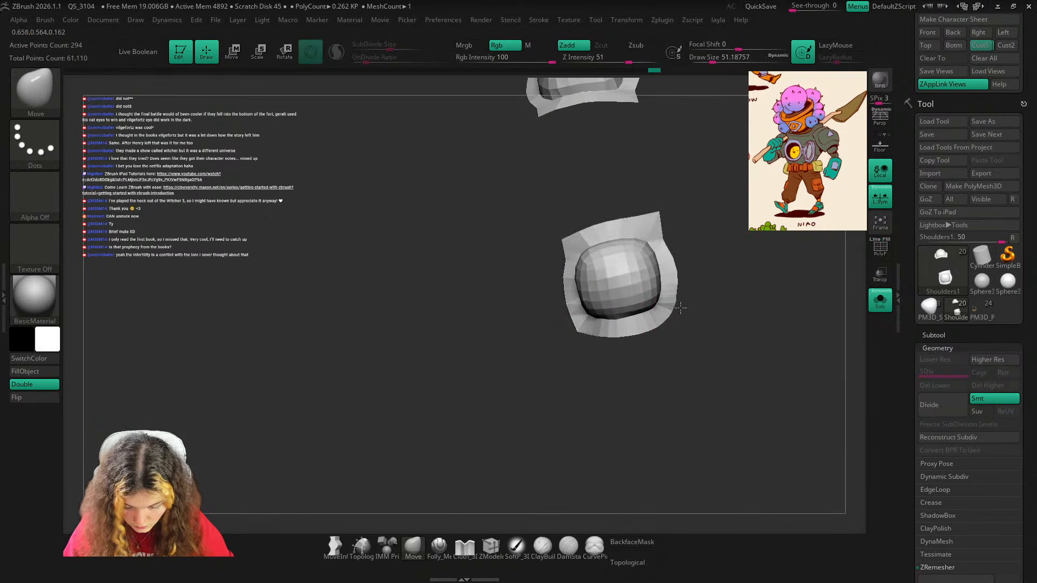
key("s")
left_click_drag(679, 278, 672, 248)
key("s")
key("s")
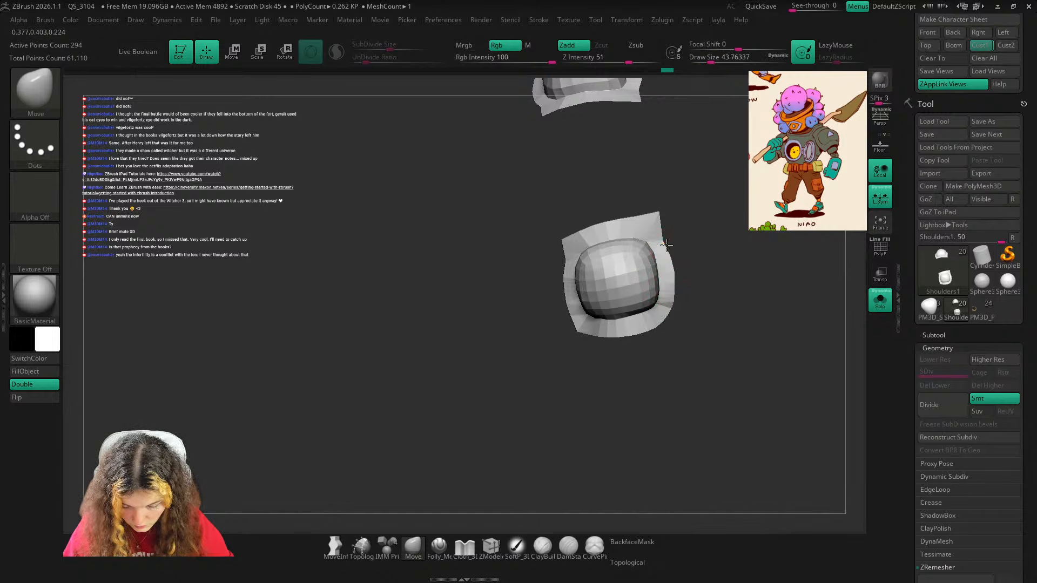
Adjust the rim's upper rear corner and square off its lower rear corner with the Move brush at about 49.
left_click_drag(695, 206, 656, 222)
key("s")
left_click(653, 238)
key("s")
mouse_move(683, 285)
left_mouse_down()
mouse_move(669, 311)
mouse_move(679, 297)
left_mouse_up()
key("shift+z")
key("shift+z")
key("s")
key("s")
key("s")
key("s")
left_click_drag(674, 292, 675, 253)
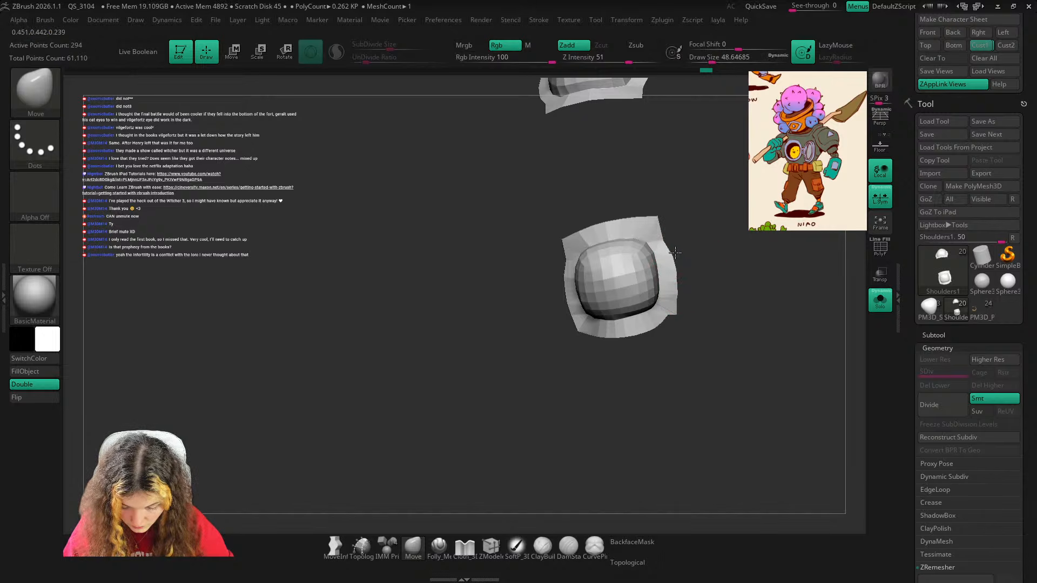
Reshape the shoulder armour's rim profile from the side with the Move brush at about 104 and 59.
key("s")
mouse_move(678, 320)
left_mouse_down()
mouse_move(666, 318)
mouse_move(681, 350)
mouse_move(673, 319)
mouse_move(711, 278)
mouse_move(660, 282)
mouse_move(703, 306)
left_mouse_up()
key("s")
left_click_drag(705, 307, 681, 301)
mouse_move(705, 268)
left_mouse_down()
mouse_move(653, 259)
mouse_move(767, 258)
left_mouse_up()
key("s")
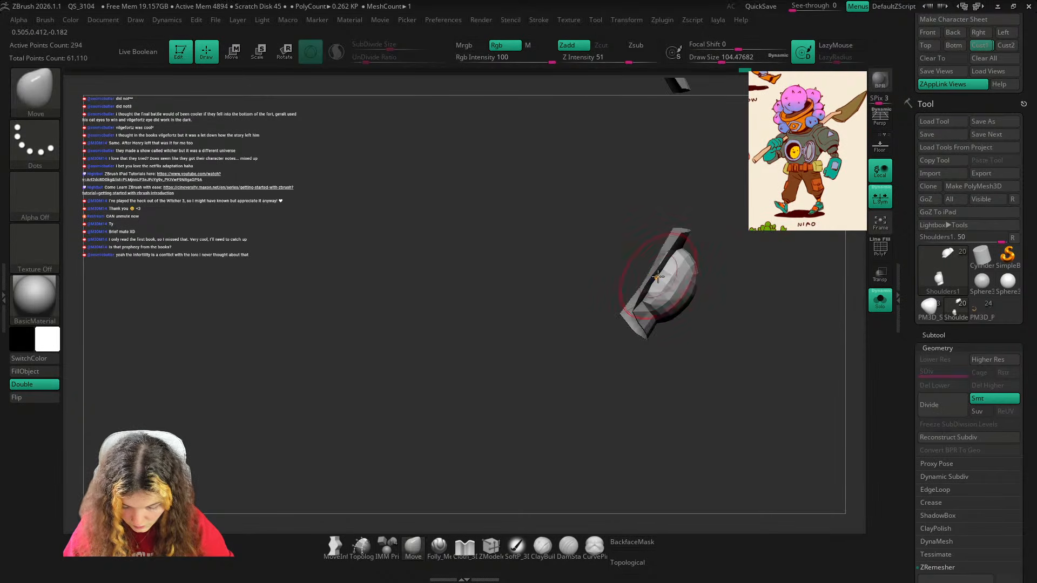
key("s")
mouse_move(668, 281)
left_mouse_down()
mouse_move(654, 283)
mouse_move(668, 266)
mouse_move(655, 287)
left_mouse_up()
key("s")
key("s")
key("s")
key("s")
key("s")
key("s")
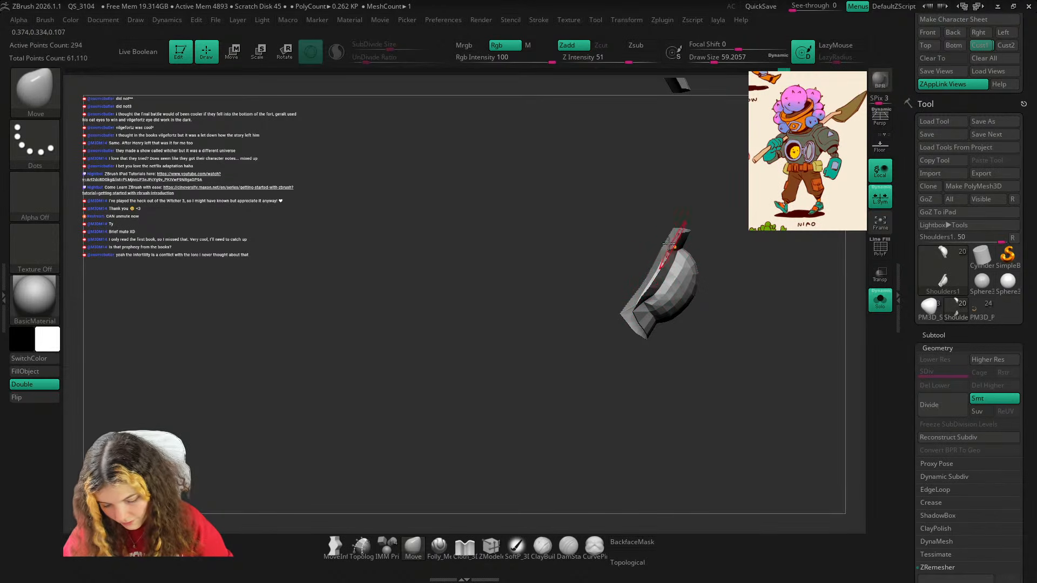
Adjust the rim and dome base from the front with the Move brush at about 29 and 37, checking the polyframe.
mouse_move(758, 249)
left_mouse_down()
mouse_move(736, 202)
mouse_move(758, 256)
left_mouse_up()
key("f")
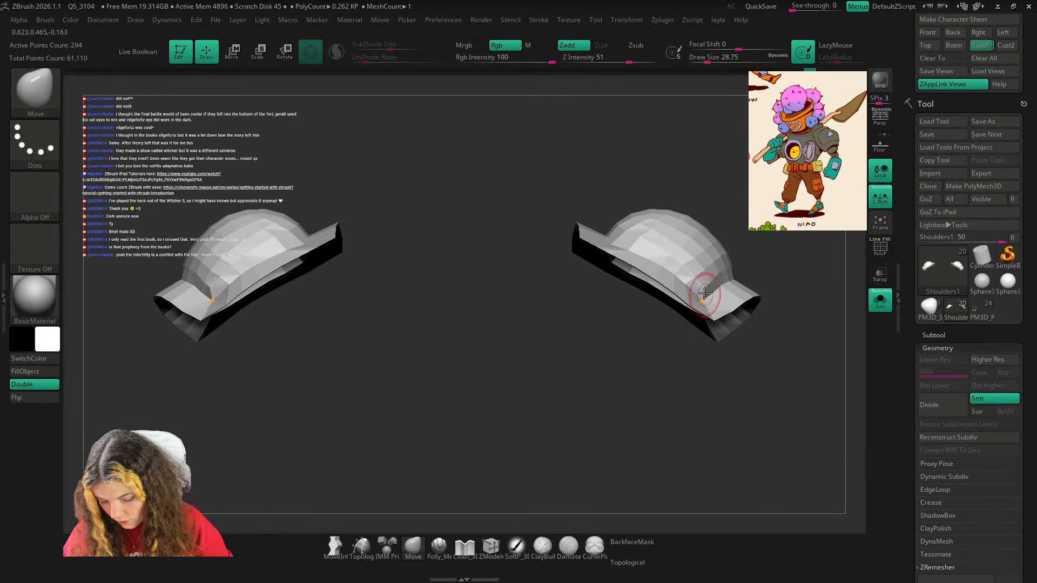
key("s")
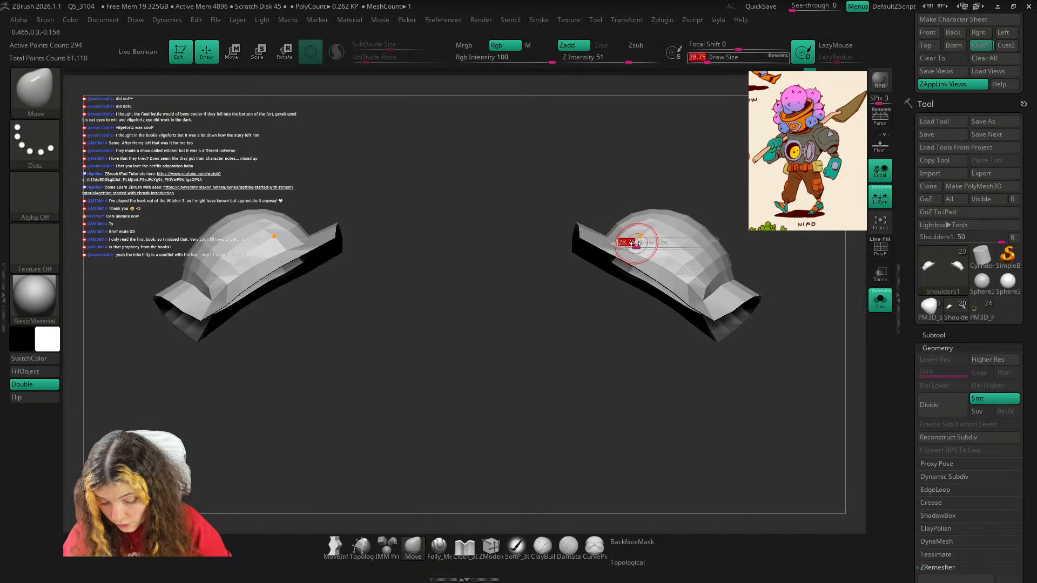
left_click_drag(629, 243, 633, 243)
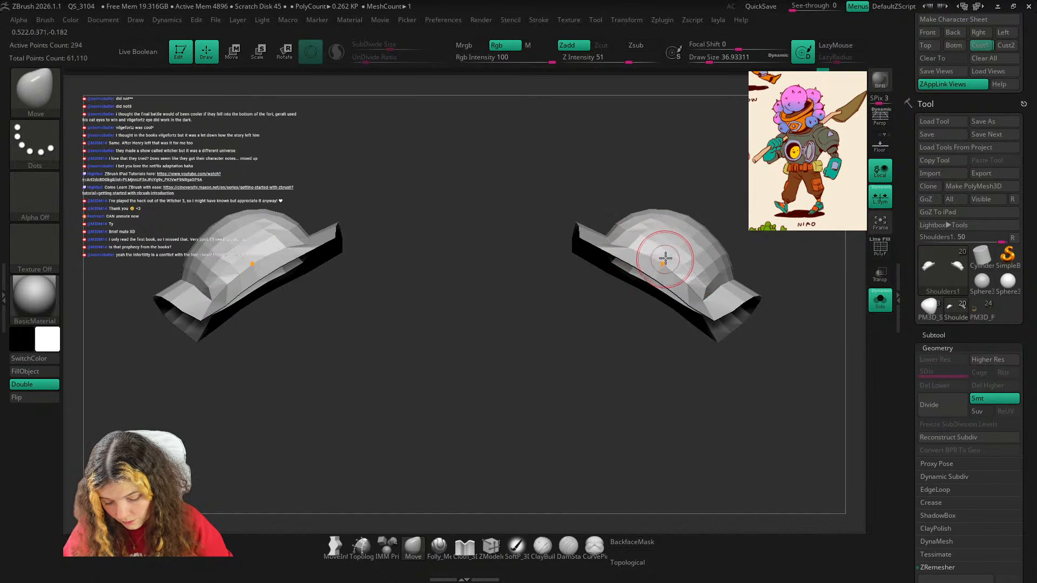
key("shift+f")
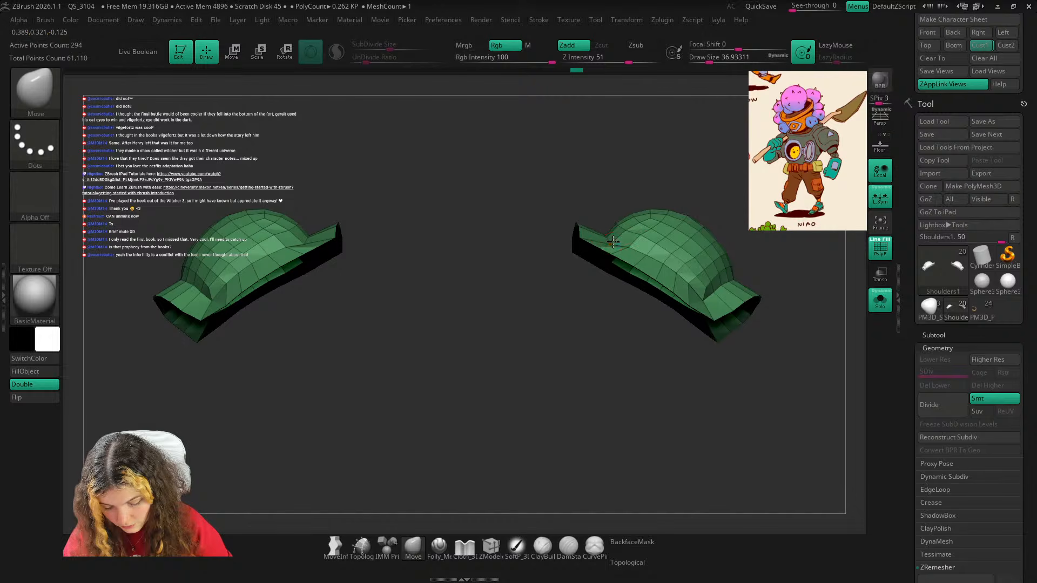
left_click_drag(613, 242, 612, 248)
right_click_drag(637, 240, 692, 190, "ctrl")
key("shift+f")
Refine the shoulder armour from the opposite side with the Move brush at about 80.
right_click_drag(738, 227, 673, 235)
key("s")
mouse_move(590, 257)
left_mouse_down()
mouse_move(599, 257)
mouse_move(587, 272)
mouse_move(595, 259)
left_mouse_up()
key("shift+f")
key("s")
key("bracketleft")
key("bracketleft")
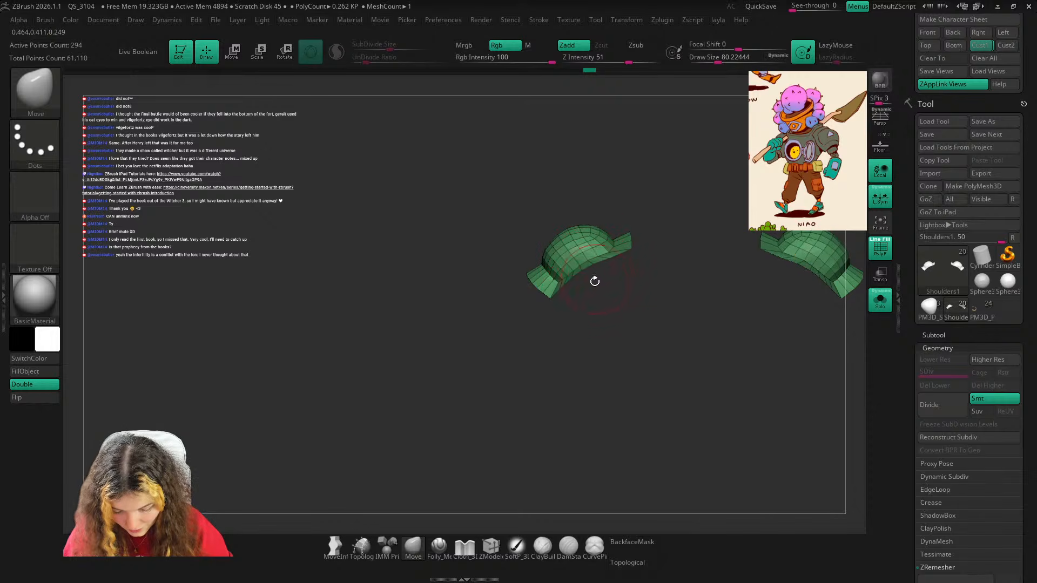
key("shift+f")
right_click_drag(611, 273, 789, 269)
Show the whole robot again and smooth the shoulder dome's front, centre and rear with the Smooth brush at about 80 and 90.
left_click(880, 301)
right_click_drag(713, 315, 851, 430, "alt")
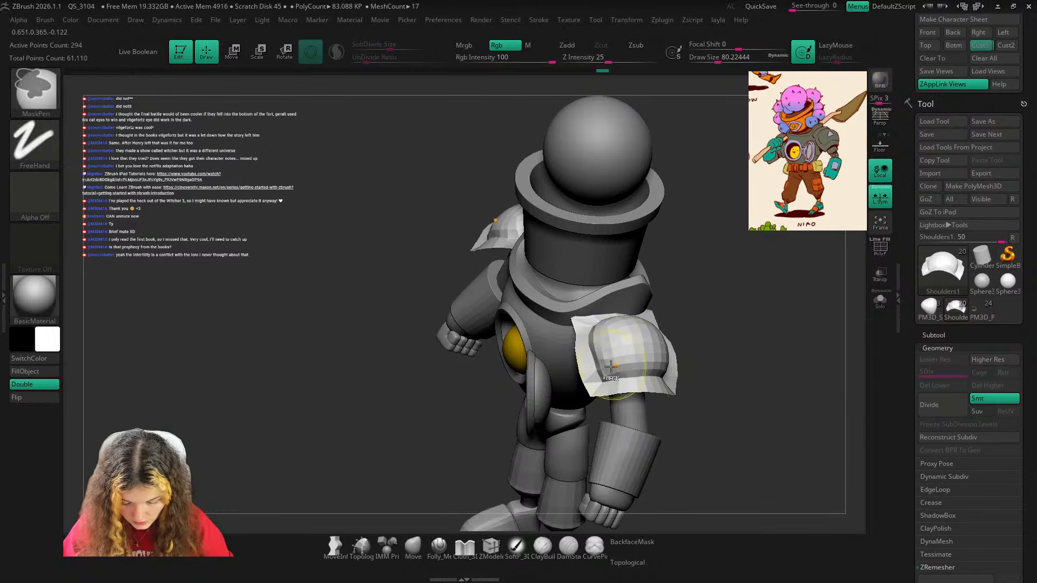
right_click_drag(620, 346, 636, 373, "ctrl")
left_click_drag(607, 340, 605, 363, "shift")
right_click_drag(752, 278, 697, 303)
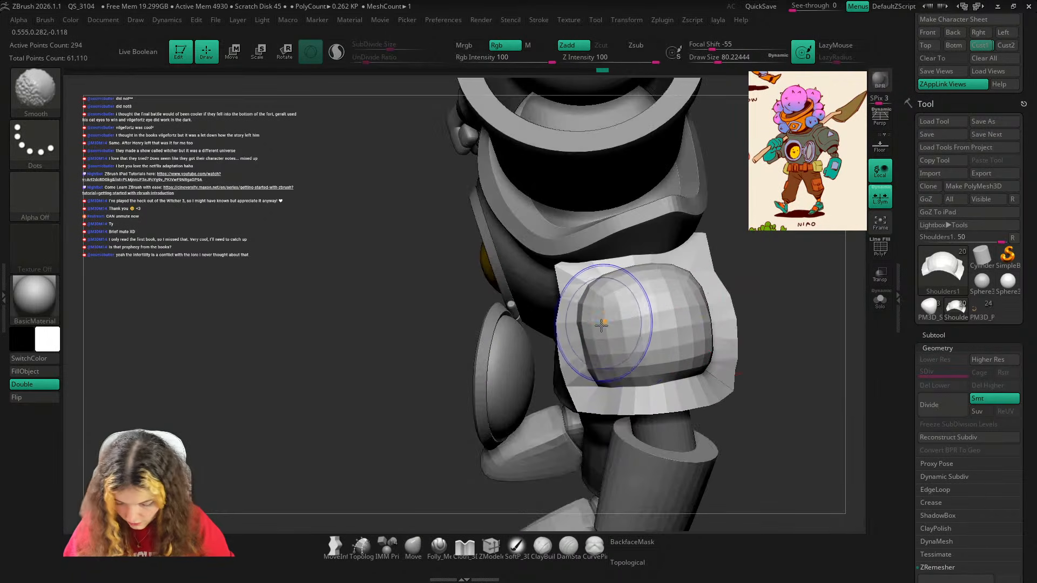
mouse_move(602, 325)
left_mouse_down("shift")
mouse_move(604, 284)
mouse_move(599, 347)
left_mouse_up("shift")
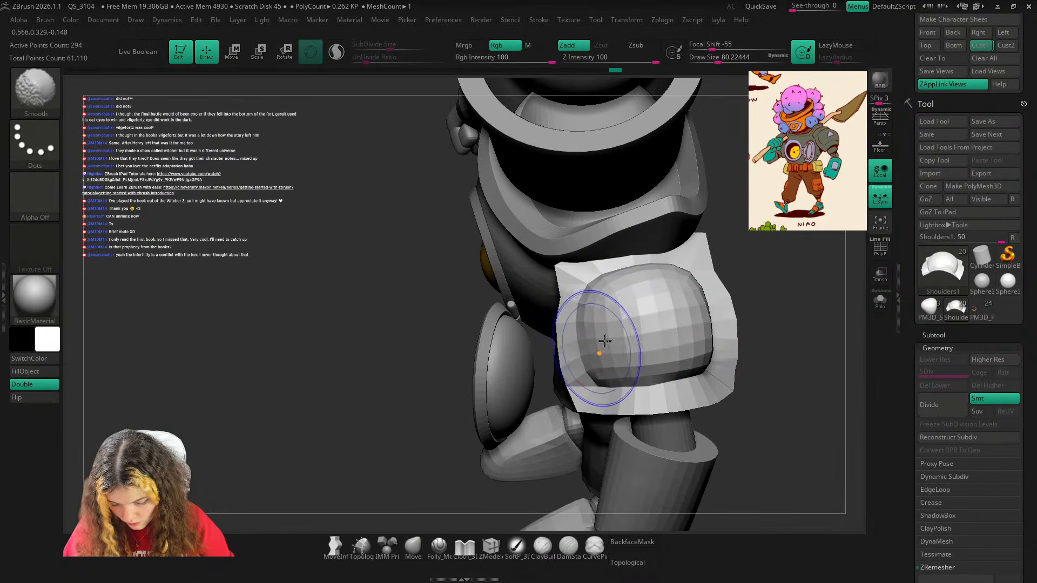
mouse_move(750, 294)
right_mouse_down("ctrl")
mouse_move(744, 241)
mouse_move(757, 254)
right_mouse_up("ctrl")
mouse_move(673, 326)
left_mouse_down("shift")
mouse_move(631, 345)
mouse_move(633, 335)
mouse_move(690, 331)
mouse_move(650, 343)
left_mouse_up("shift")
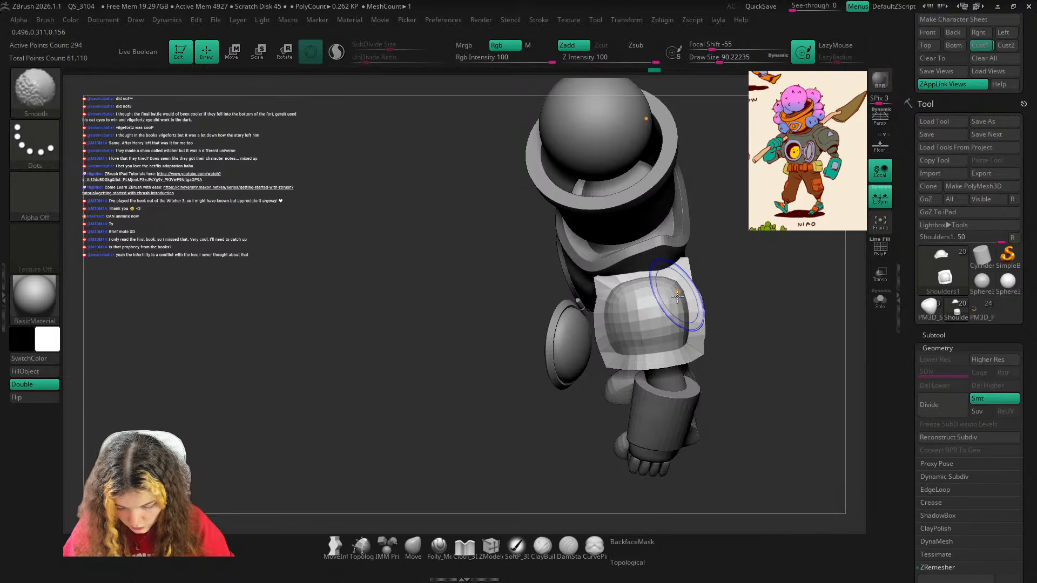
left_click_drag(680, 331, 637, 330, "shift")
Slide the complete edge loop around the base of the shoulder dome with the ZModeler brush, with the polyframe shown.
key("shift+f")
mouse_move(761, 304)
right_mouse_down()
mouse_move(766, 296)
mouse_move(774, 329)
mouse_move(724, 294)
mouse_move(757, 270)
mouse_move(750, 299)
mouse_move(735, 259)
mouse_move(722, 346)
right_mouse_up()
key("shift+f")
mouse_move(721, 346)
right_mouse_down()
mouse_move(740, 289)
mouse_move(732, 356)
right_mouse_up()
key("shift+f")
left_click(500, 547)
key("space")
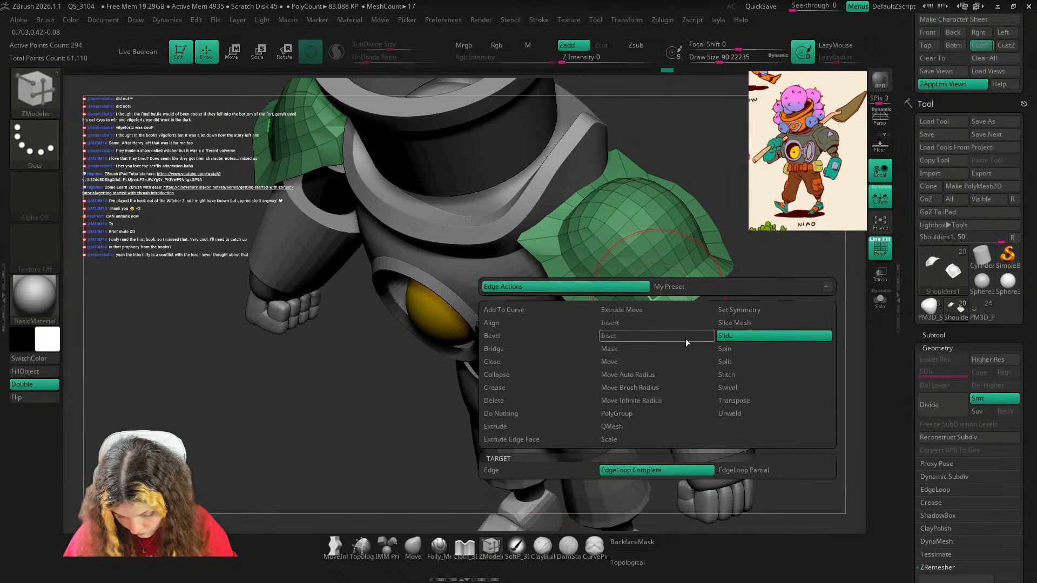
left_click_drag(659, 300, 652, 293)
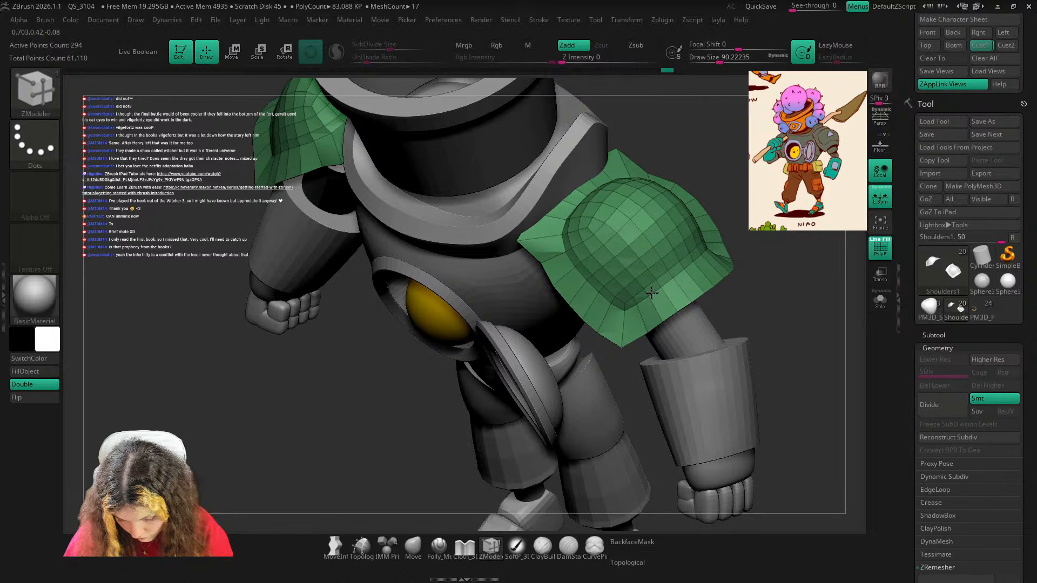
left_click_drag(757, 216, 740, 311)
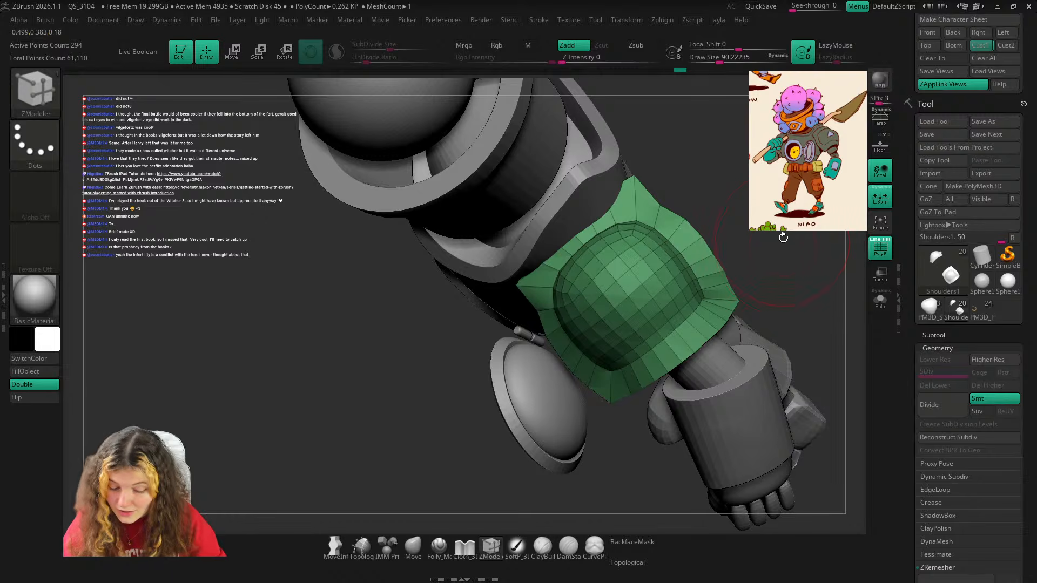
mouse_move(783, 237)
left_mouse_down()
mouse_move(821, 189)
mouse_move(776, 271)
left_mouse_up()
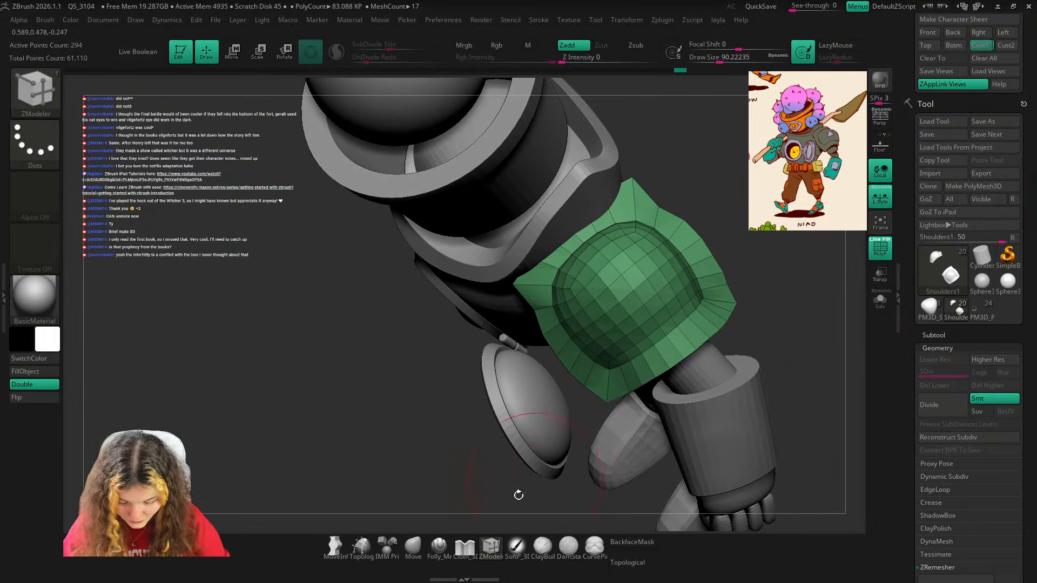
Adjust the shoulder armour's rim from above with the Move brush at about 29 and 49.
left_click(413, 547)
key("s")
left_click_drag(545, 315, 530, 316)
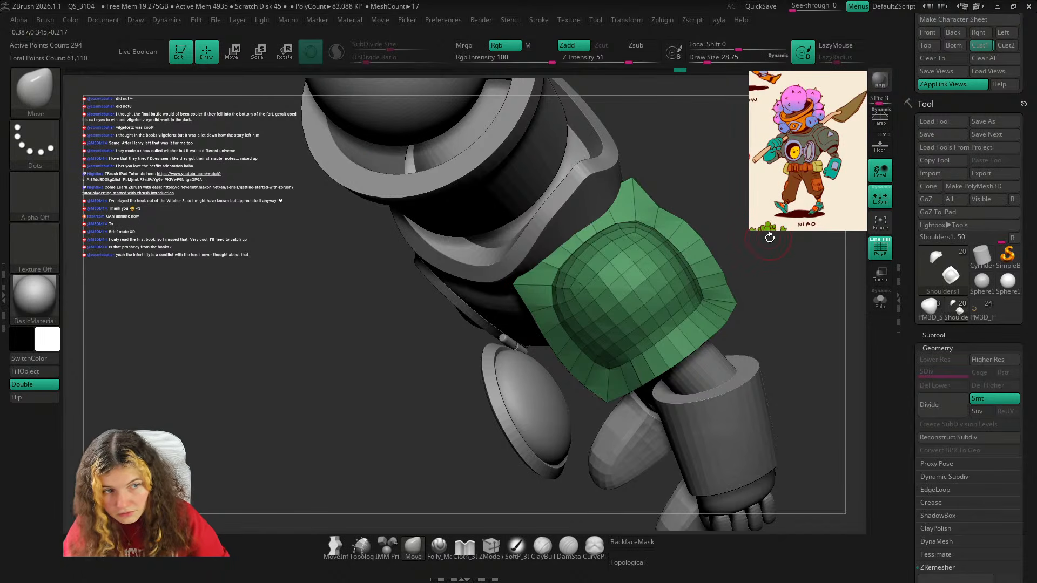
left_click_drag(770, 239, 795, 181)
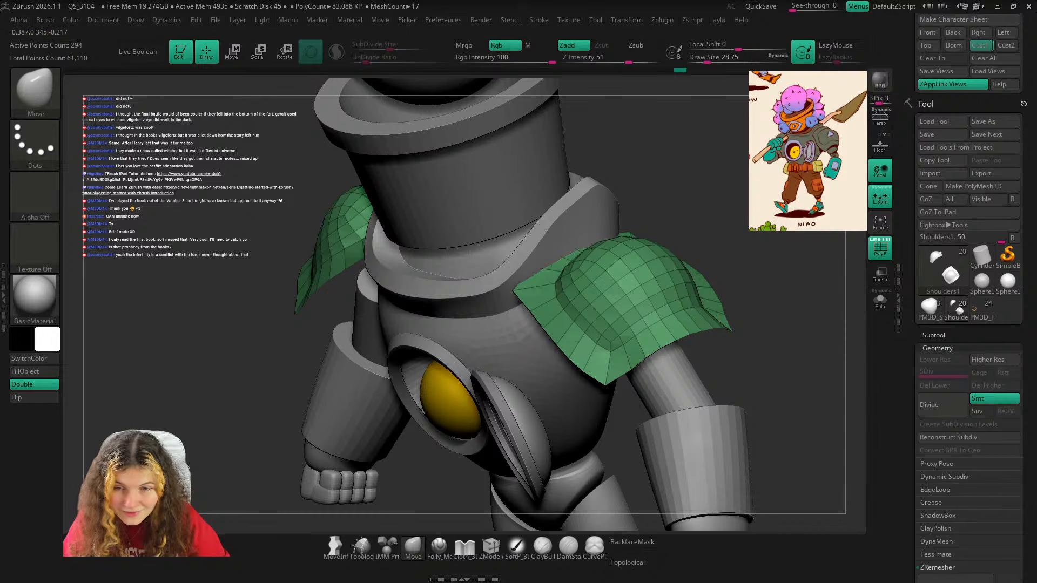
left_click_drag(767, 267, 766, 270)
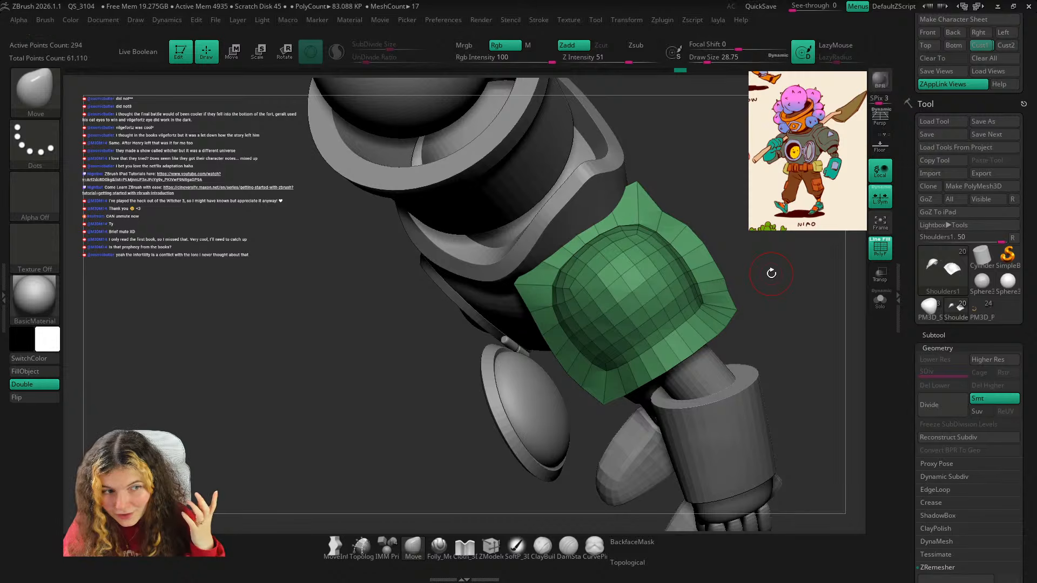
mouse_move(772, 250)
left_mouse_down()
mouse_move(684, 227)
mouse_move(700, 215)
mouse_move(663, 209)
left_mouse_up()
key("s")
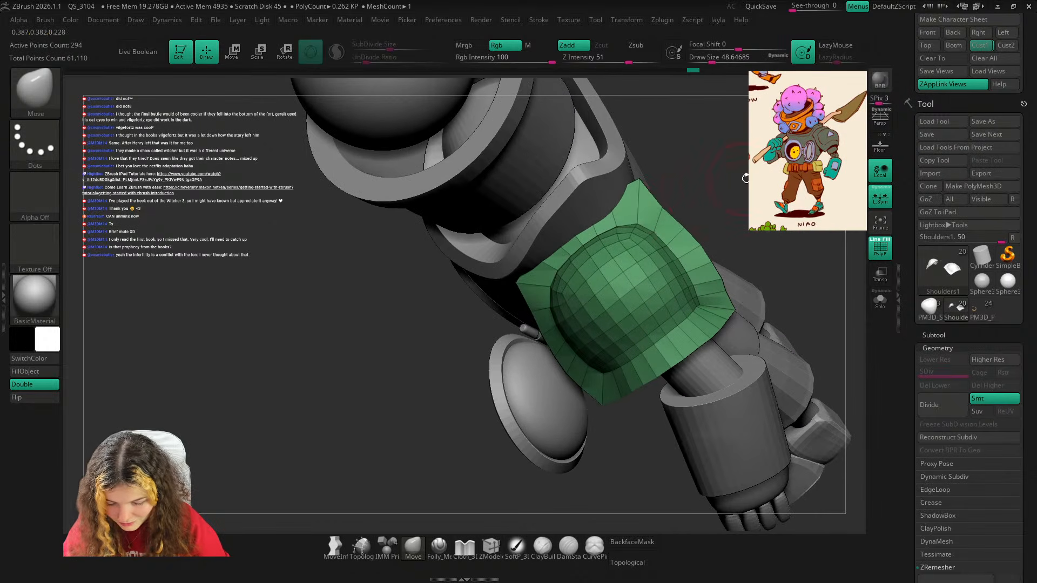
left_click_drag(745, 178, 732, 279)
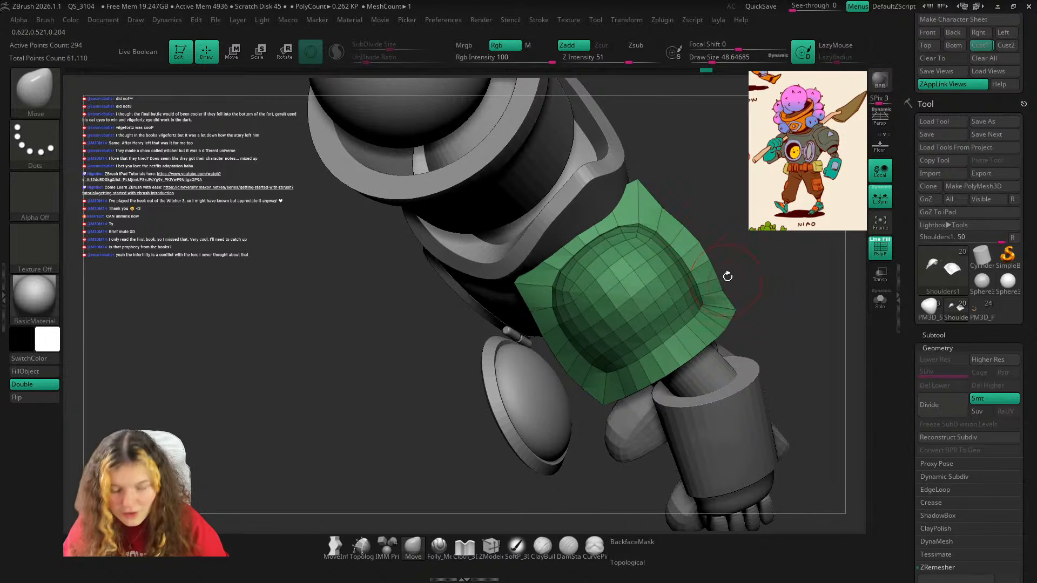
Refine the armour's outer rear corner and the rim edge above the arm with the Move brush at about 25 and 39.
key("s")
left_click_drag(762, 229, 756, 230)
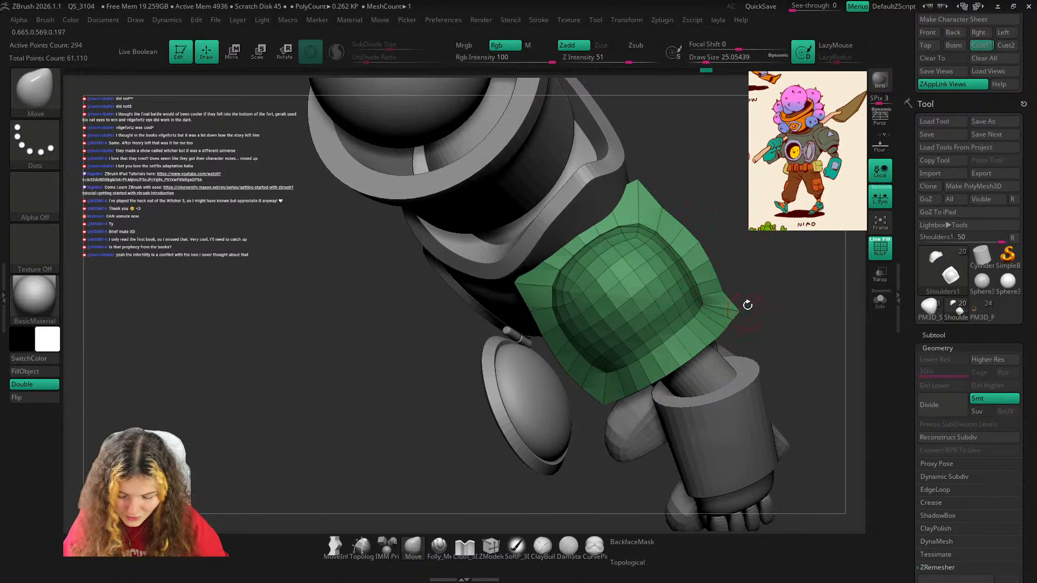
left_click_drag(767, 269, 750, 286)
key("s")
left_click_drag(714, 331, 719, 331)
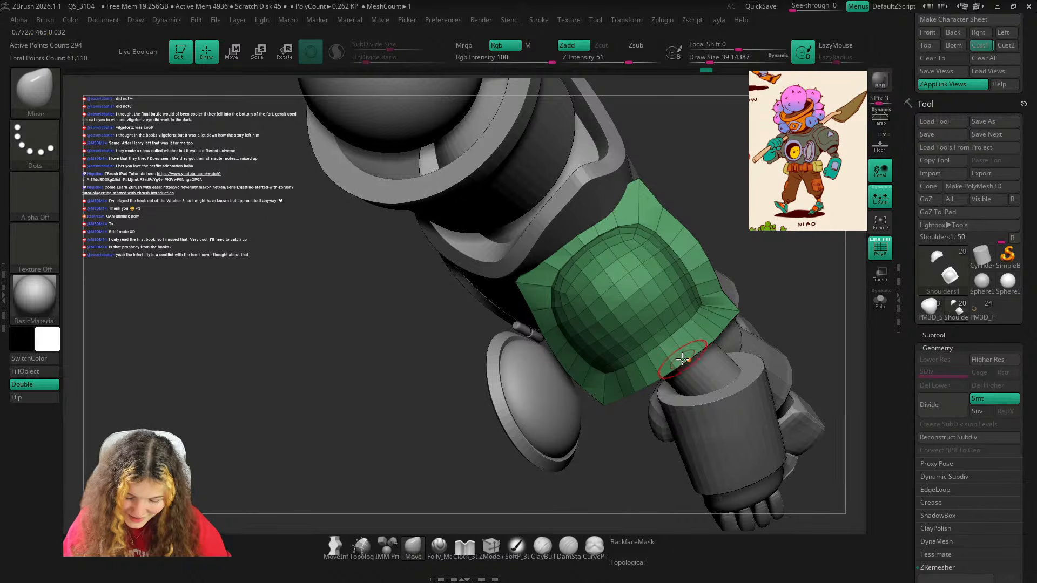
left_click_drag(770, 265, 784, 233)
left_click_drag(760, 291, 772, 238)
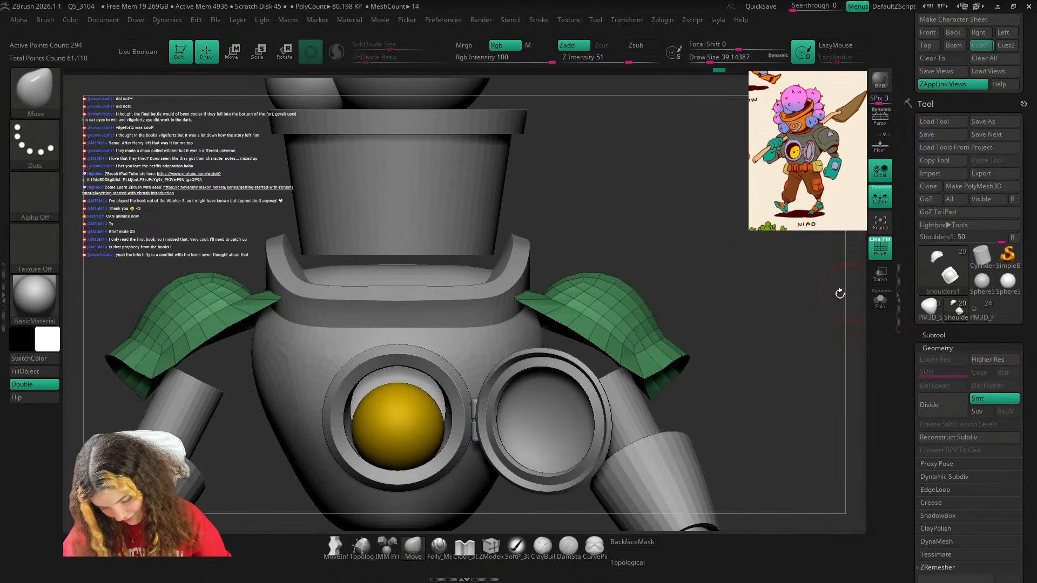
Isolate the shoulder armour without the polyframe and adjust its profile from the front with the Move brush at about 104.
key("s")
left_click_drag(580, 307, 585, 307)
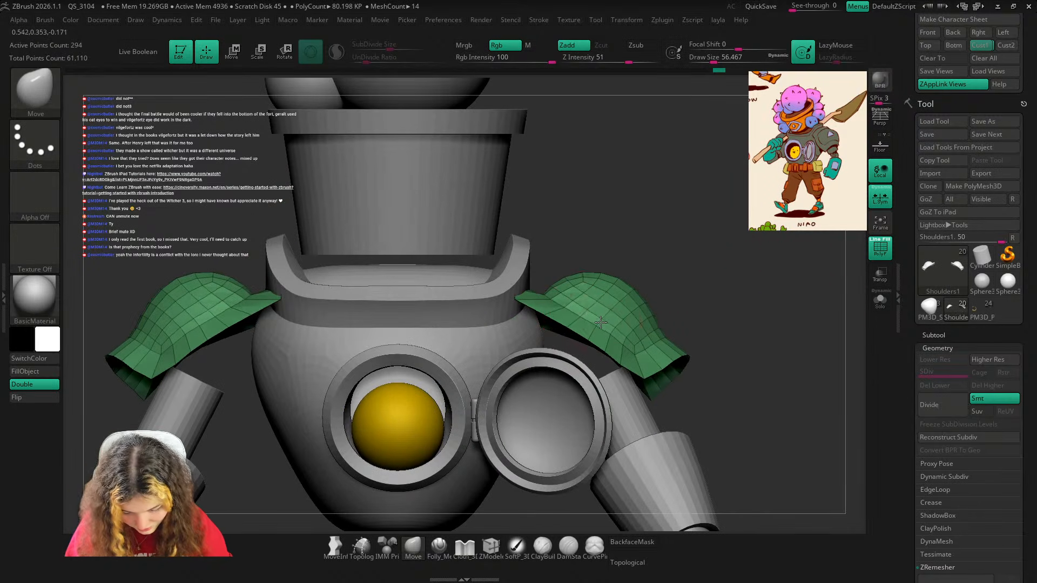
key("shift+f")
right_click_drag(755, 266, 734, 212, "ctrl")
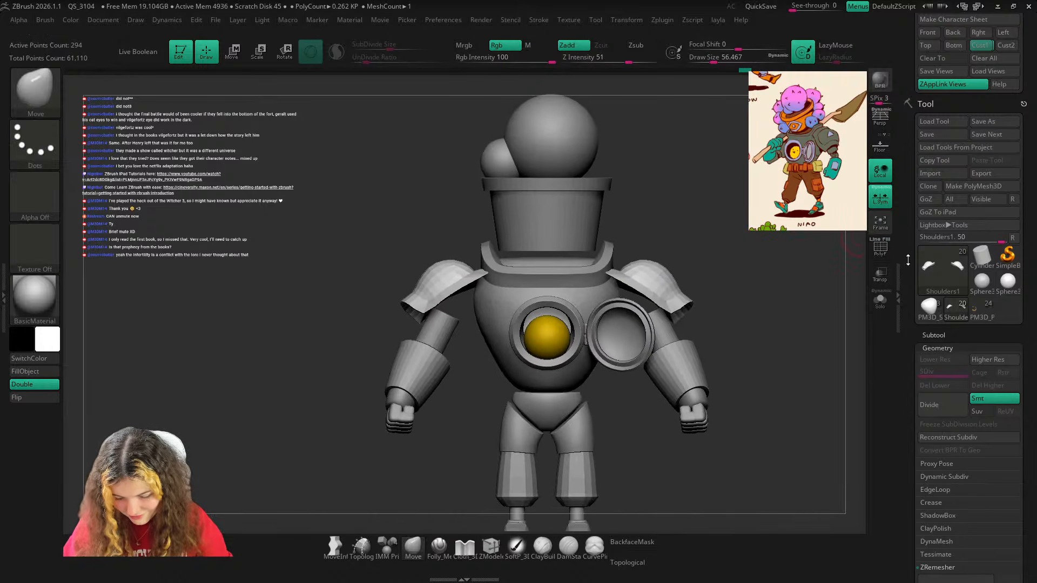
left_click(880, 300)
key("f")
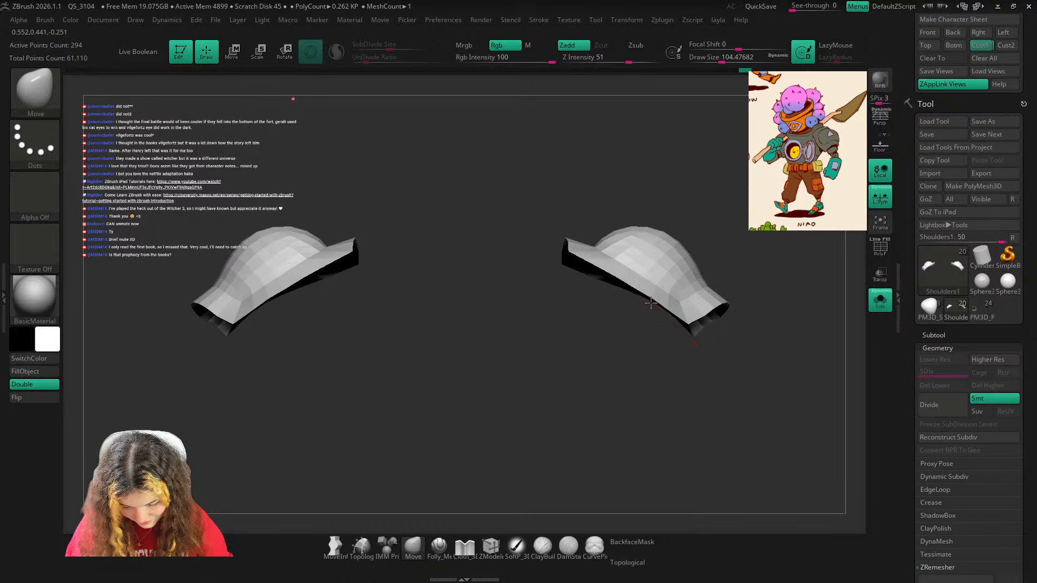
right_click_drag(653, 328, 649, 312)
left_click_drag(649, 312, 643, 329)
key("shift")
right_click_drag(644, 332, 643, 327, "shift")
mouse_move(643, 327)
right_mouse_down("ctrl")
mouse_move(621, 300)
mouse_move(611, 310)
right_mouse_up("ctrl")
right_click_drag(720, 166, 727, 178, "ctrl")
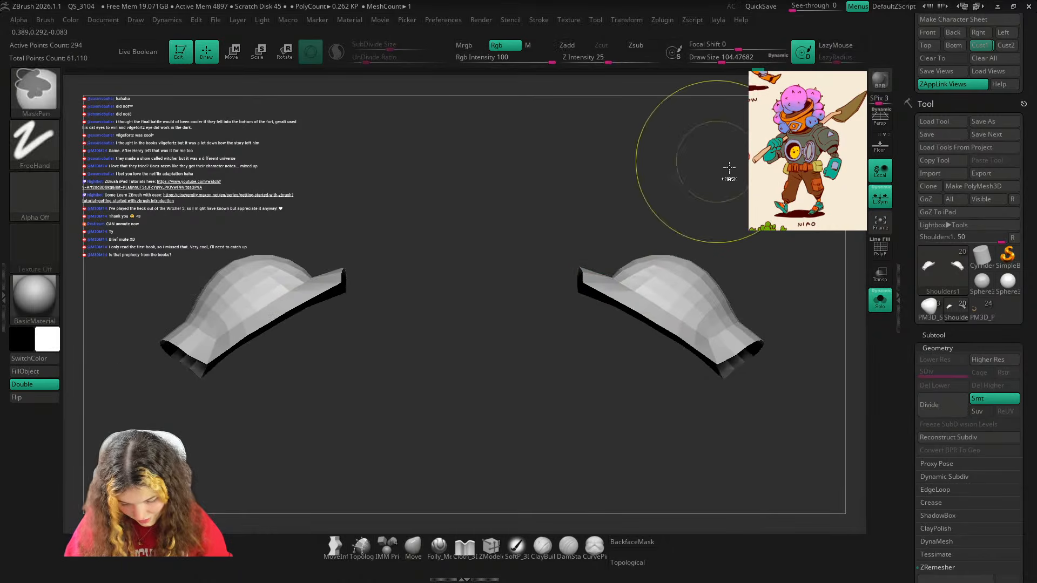
Show the whole robot and compare the shoulder armour in the Custom 1 view with the subdivision preview on and off.
left_click(878, 303)
right_click_drag(808, 254, 799, 208, "ctrl")
right_click_drag(805, 330, 735, 337)
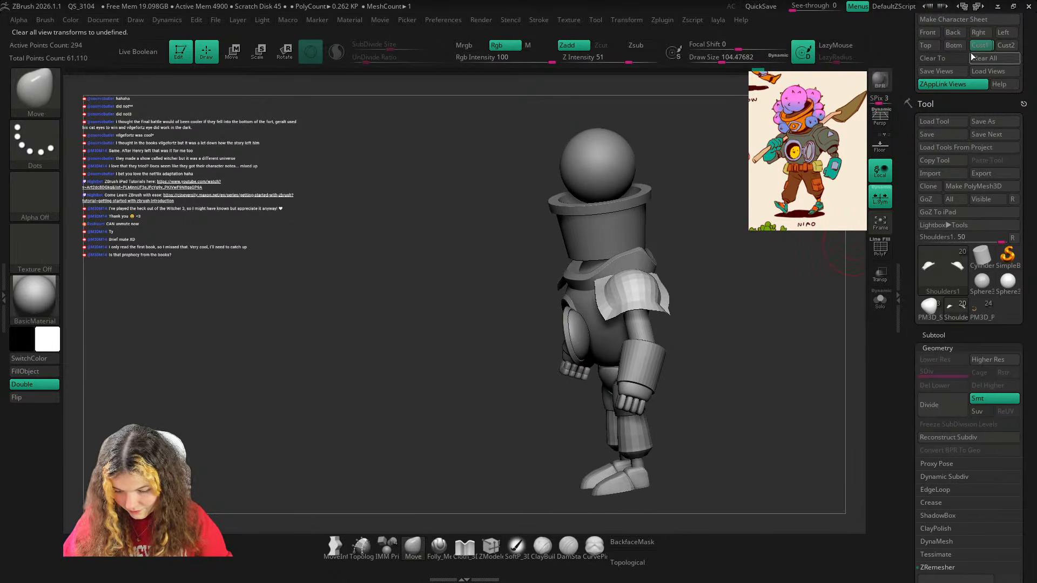
left_click(980, 46)
key("shift+z")
key("shift+z")
key("d")
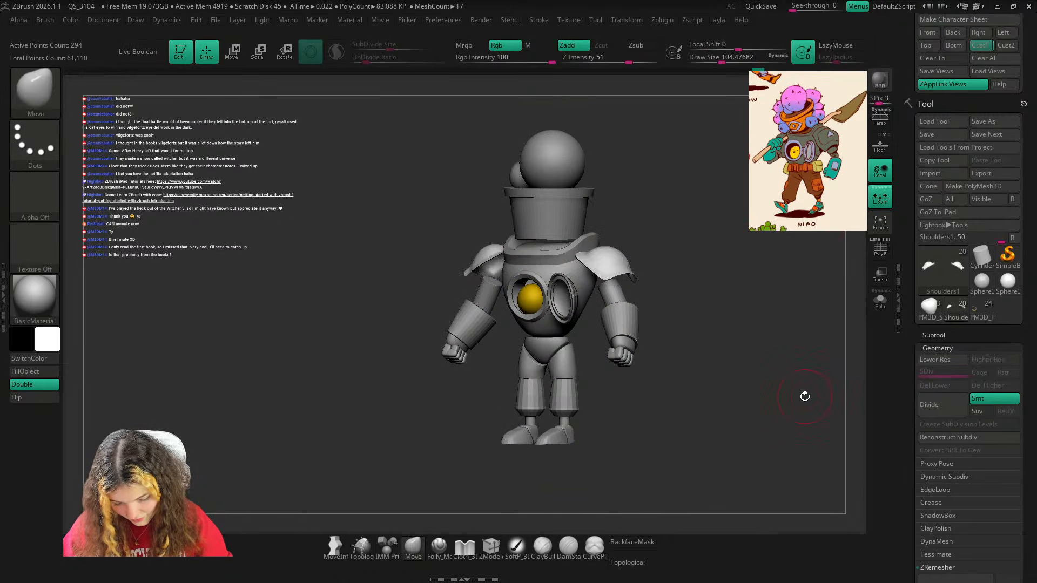
key("shift+d")
key("d")
key("shift+d")
Assign the shoulder armour's rim polyloop its own polygroup with ZModeler, and preview the subdivided result in the Custom 1 view.
key("shift+f")
right_click_drag(708, 221, 643, 318, "ctrl")
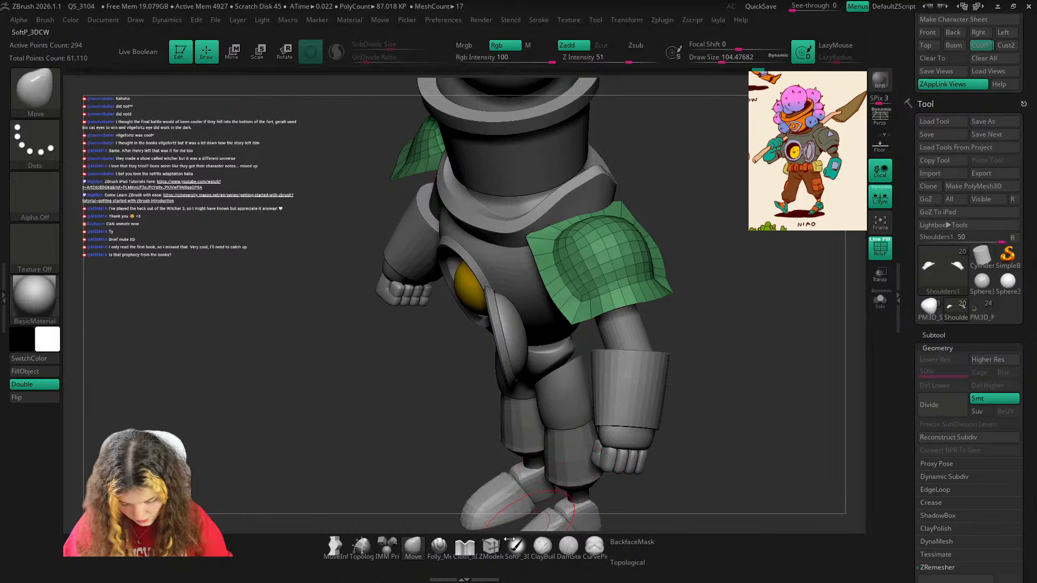
left_click(491, 545)
key("space")
left_click(535, 361)
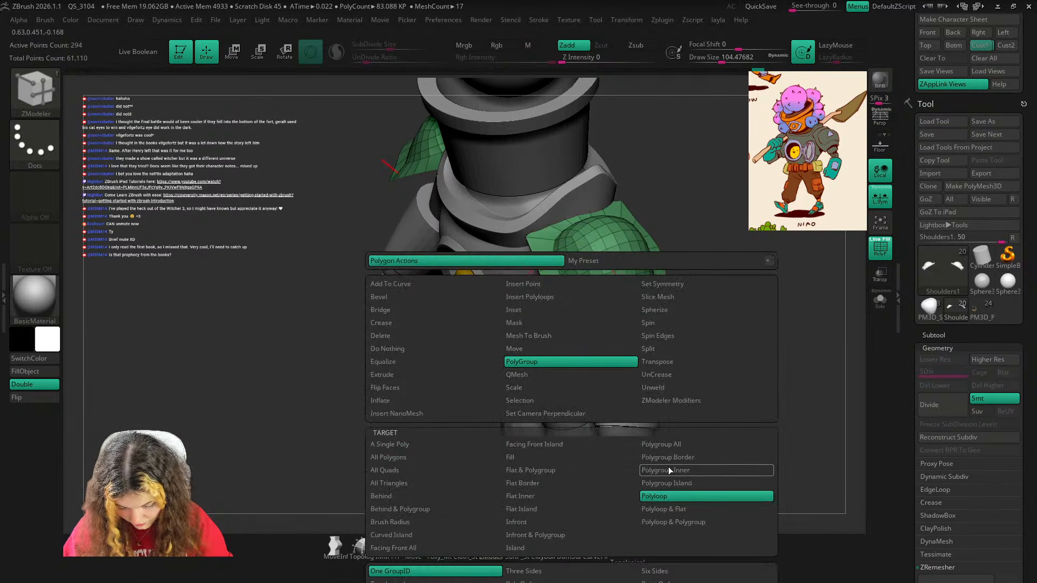
left_click(654, 508)
left_click(570, 306)
key("space")
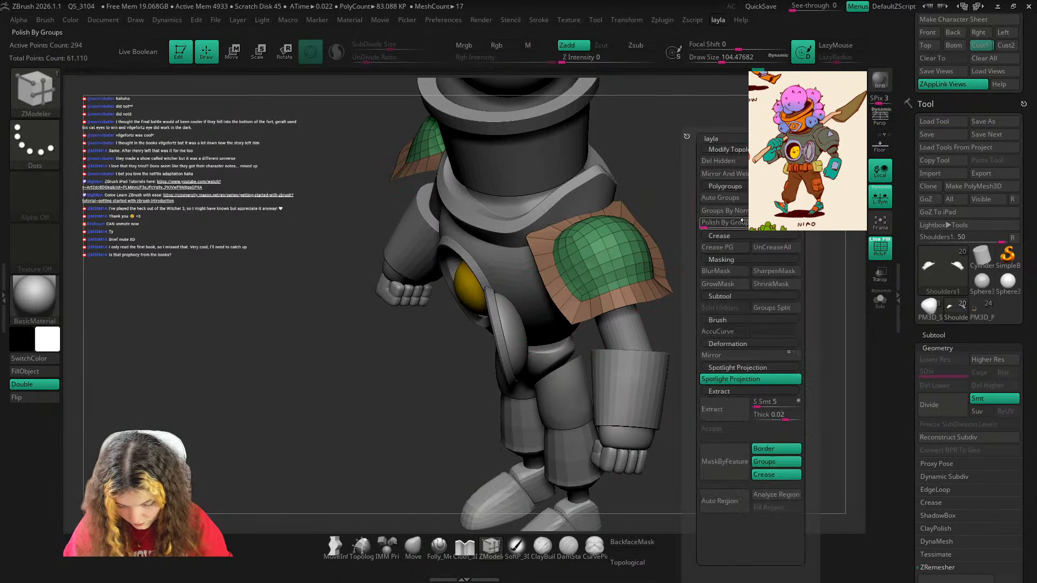
key("shift+f")
key("d")
left_click(981, 46)
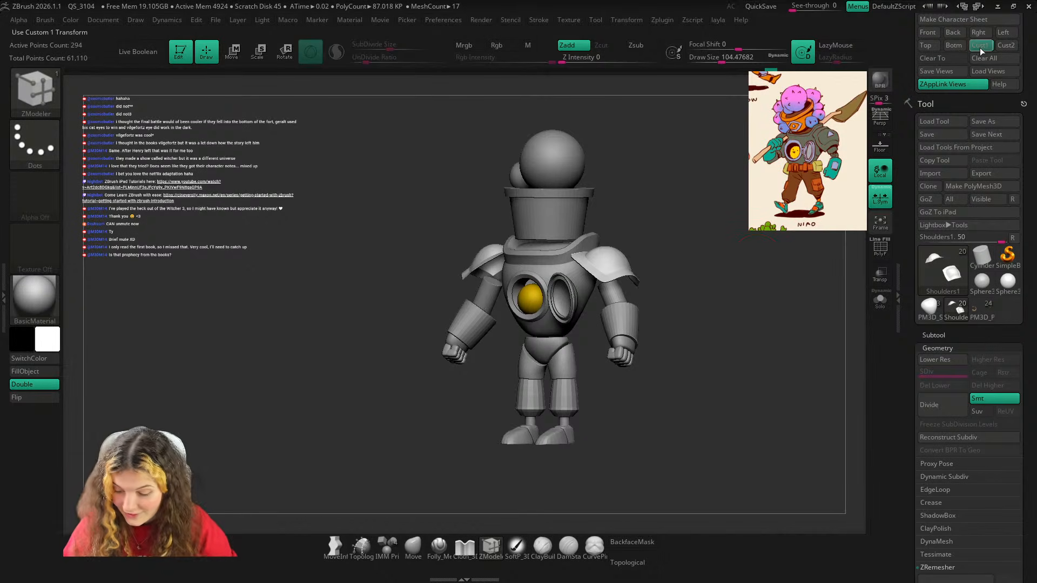
Isolate the shoulder dome's polygroup, smooth it with the Smooth brush at about 149, and restore the hidden rim.
left_click_drag(660, 378, 757, 309)
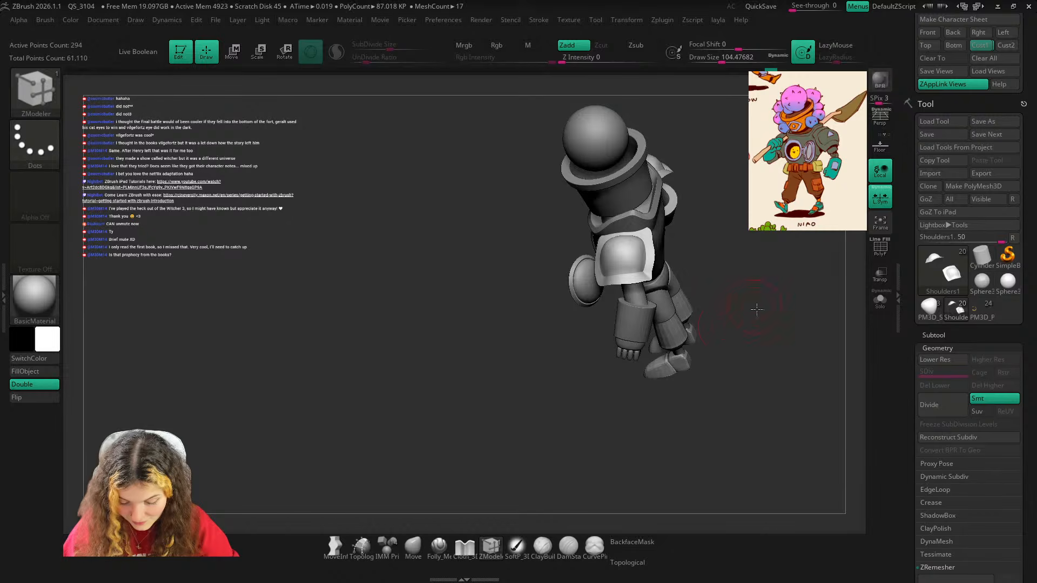
right_click_drag(756, 309, 738, 290)
key("shift+f")
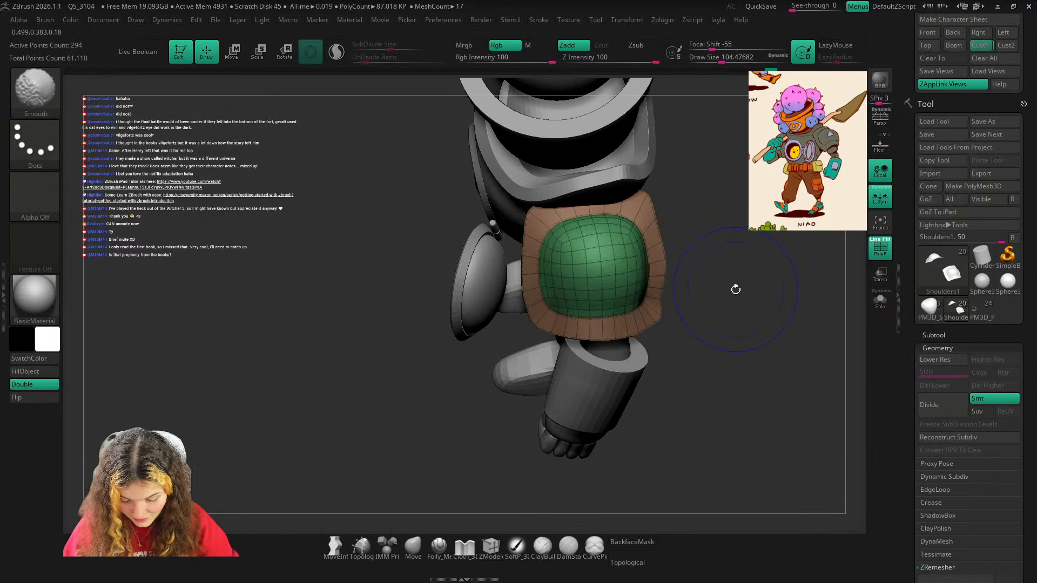
key("shift+d")
left_click(585, 295, "ctrl+shift")
left_click_drag(605, 259, 605, 243, "shift")
left_click(714, 221, "ctrl+shift")
key("shift+f")
key("d")
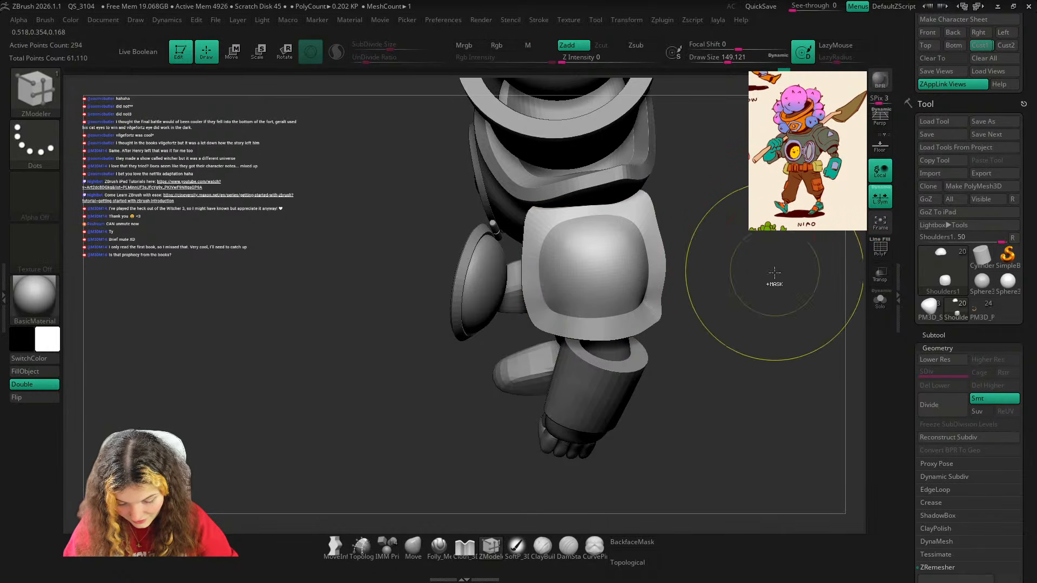
right_click_drag(775, 278, 714, 227, "ctrl")
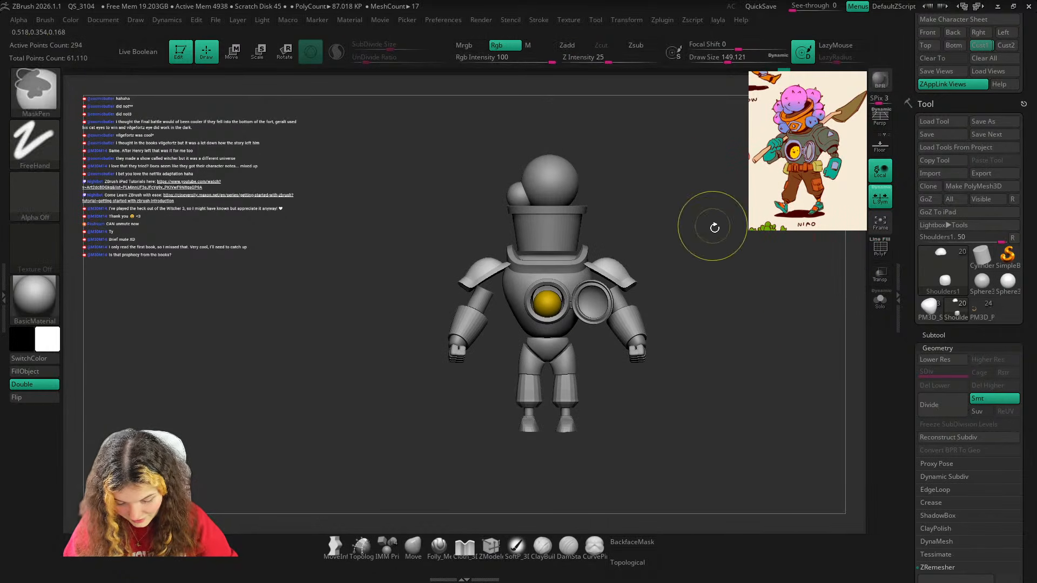
left_click(981, 47)
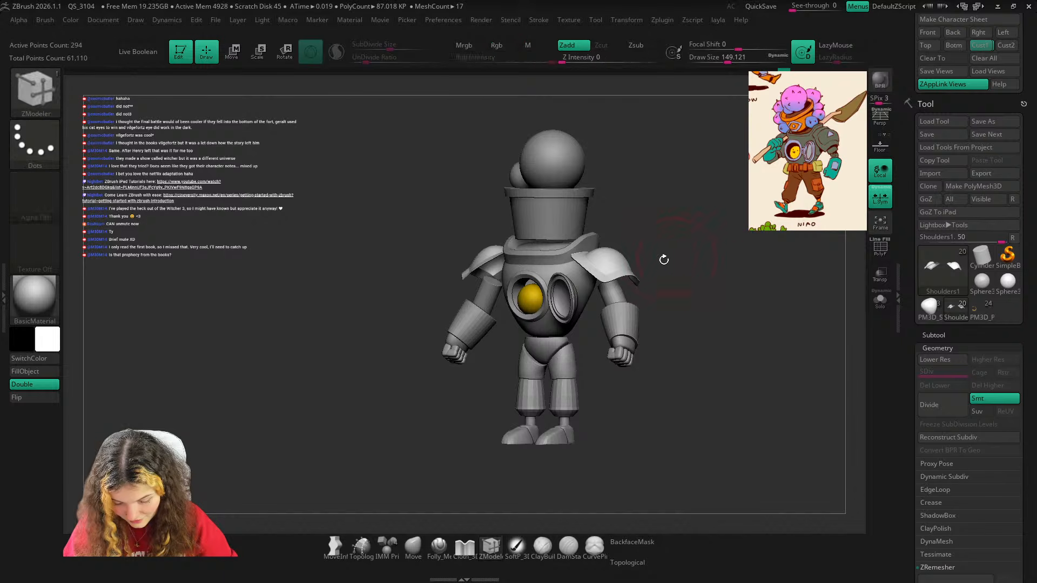
Isolate the shoulder armour and show its polyframe with the subdivision preview off.
left_click(880, 300)
right_click_drag(791, 254, 767, 296)
key("shift+f")
key("shift+d")
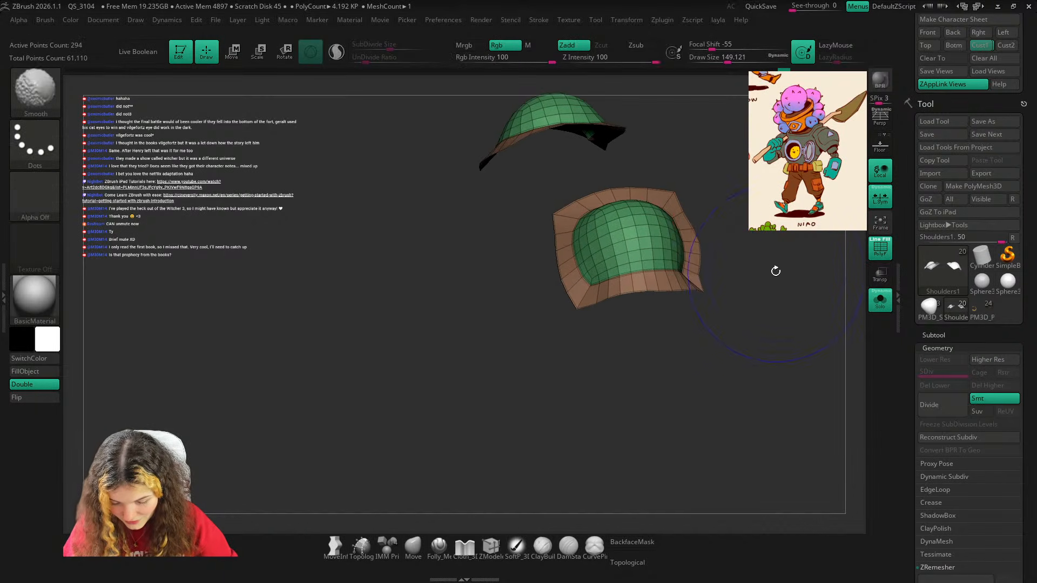
right_click_drag(756, 227, 723, 350, "alt")
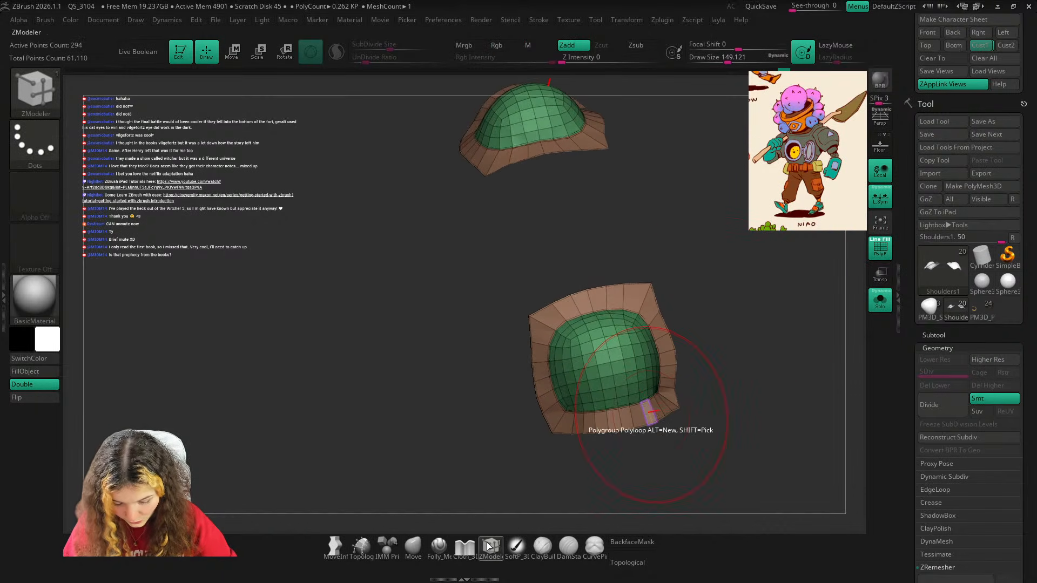
key("b")
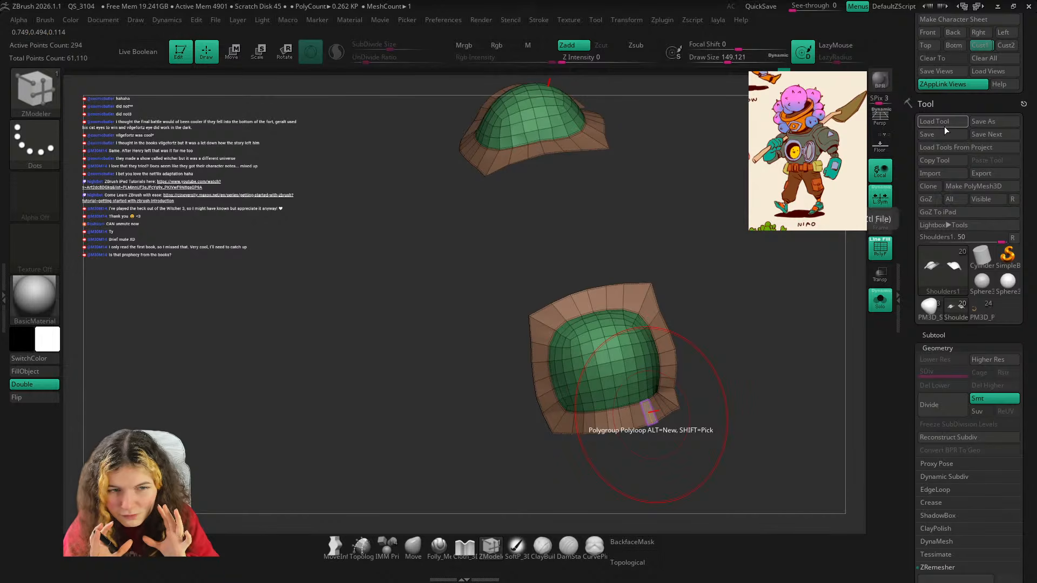
Adjust the isolated shoulder armour's rim edges and corners with the Move brush at about 27 and 41.
right_click_drag(701, 284, 739, 368)
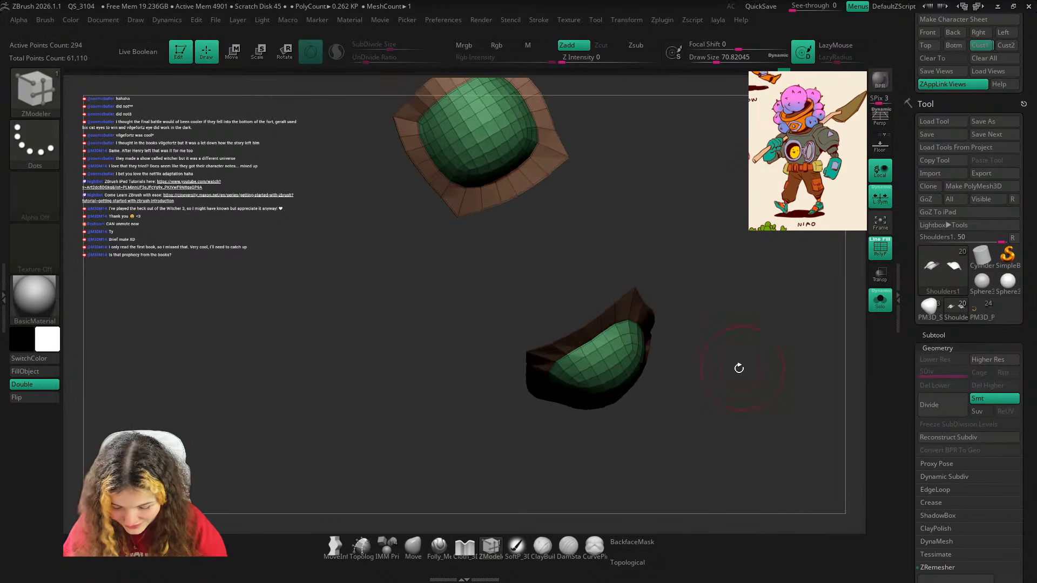
left_click(421, 548)
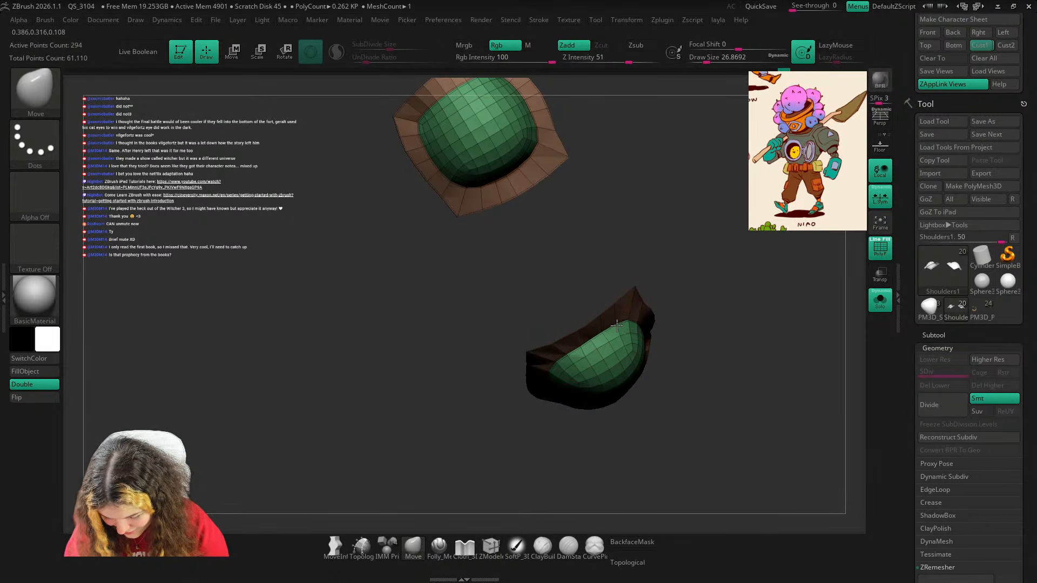
right_click_drag(617, 326, 760, 306)
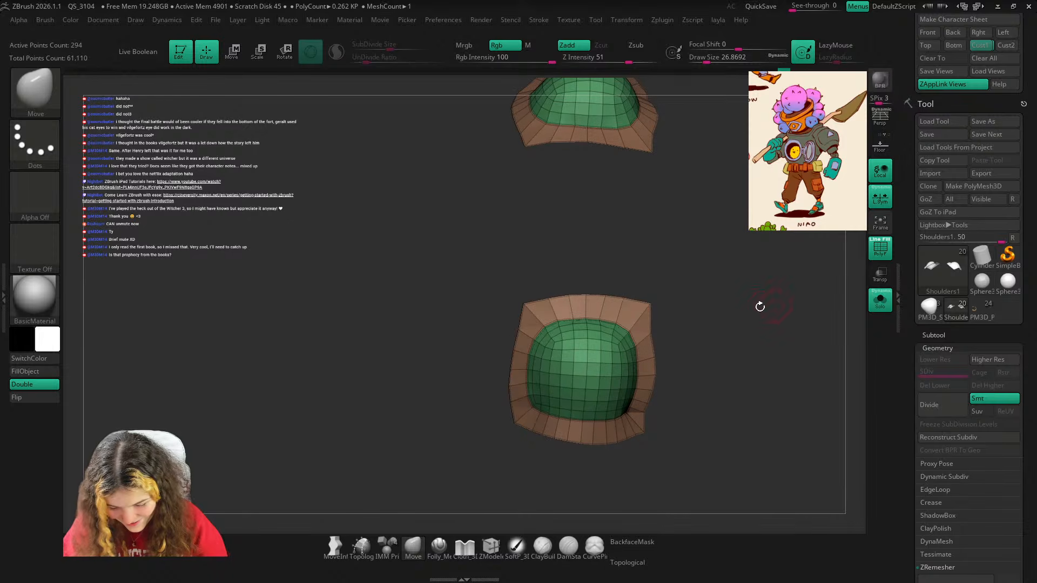
key("s")
left_click(624, 304)
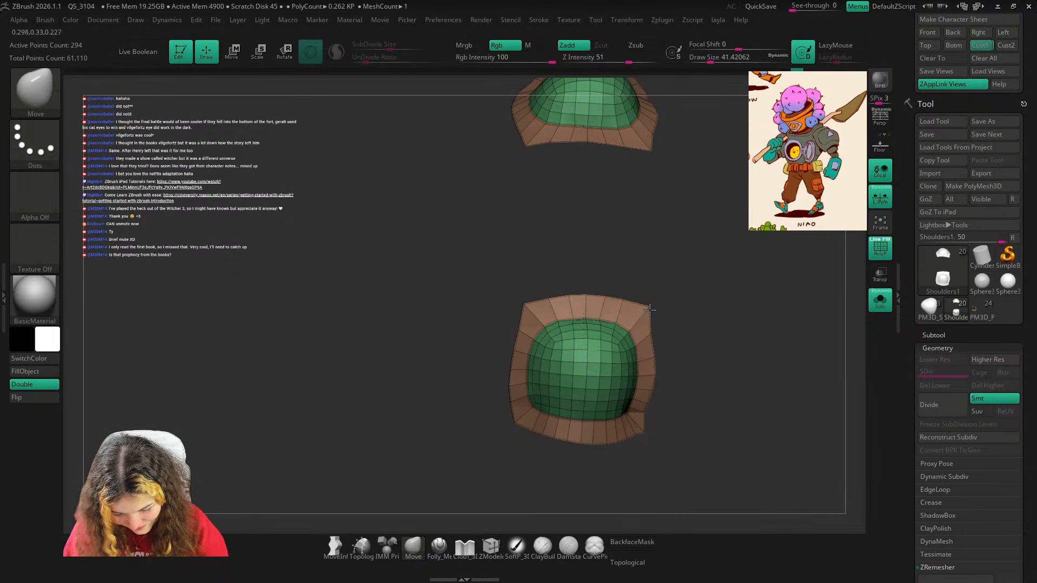
right_click_drag(595, 295, 686, 187, "ctrl")
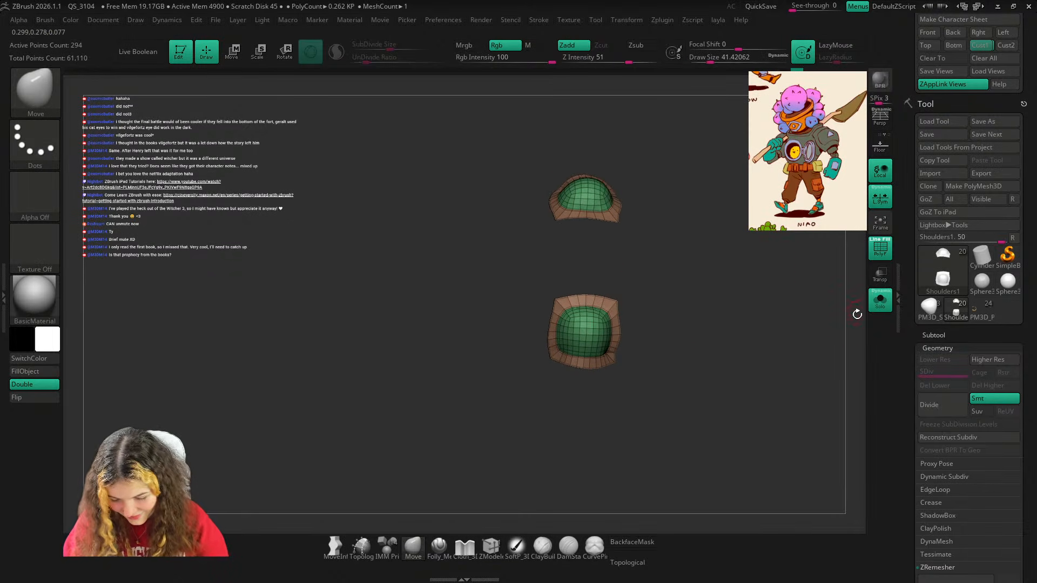
right_click_drag(857, 313, 870, 322)
right_click_drag(673, 317, 728, 363, "ctrl")
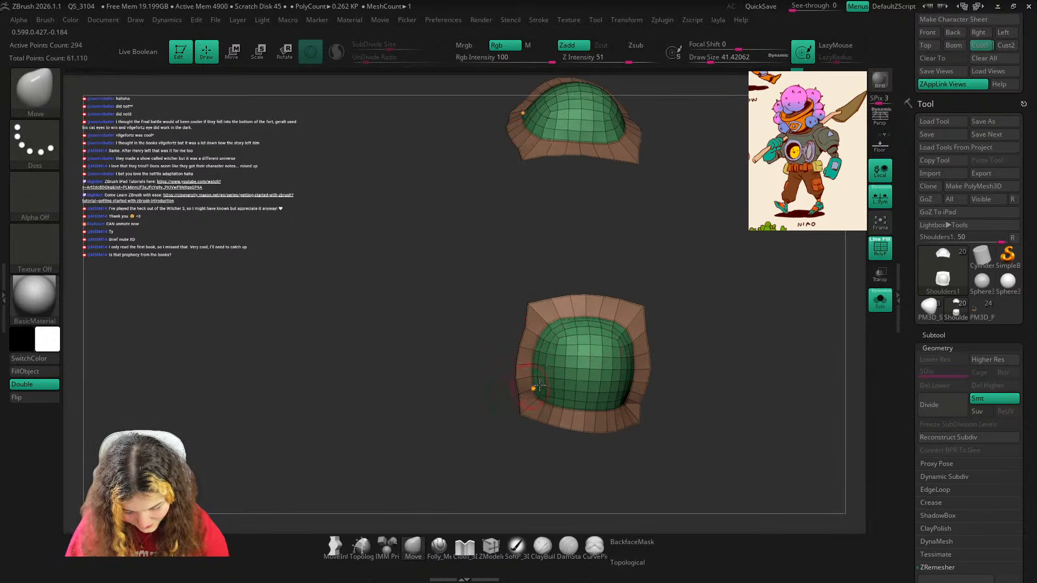
right_click_drag(691, 396, 645, 400)
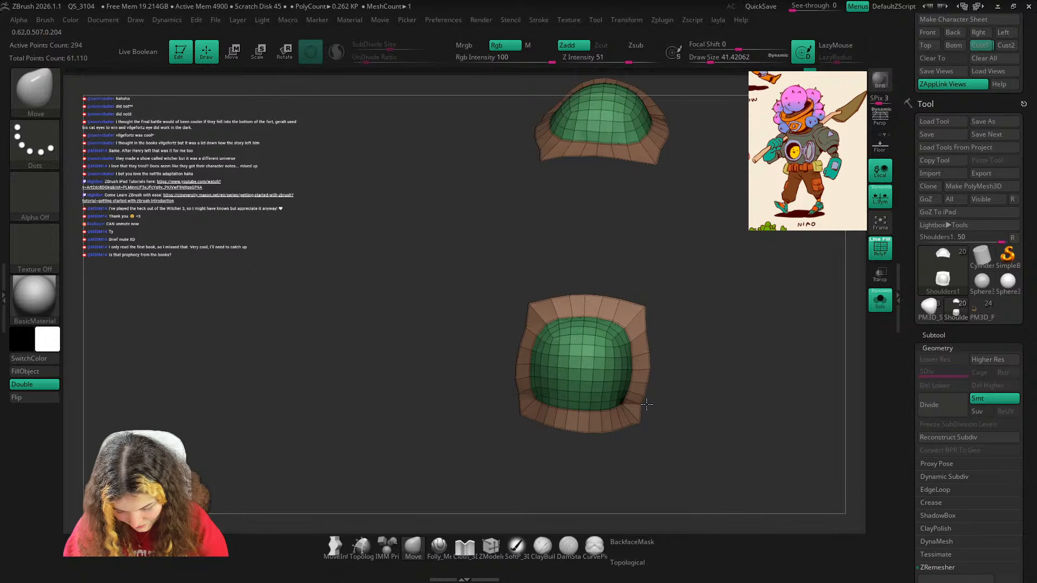
Show the whole character without the polyframe to check the subdivided shoulder armour, with ZModeler as the active brush.
left_click(880, 300)
key("shift+f")
left_click(491, 547)
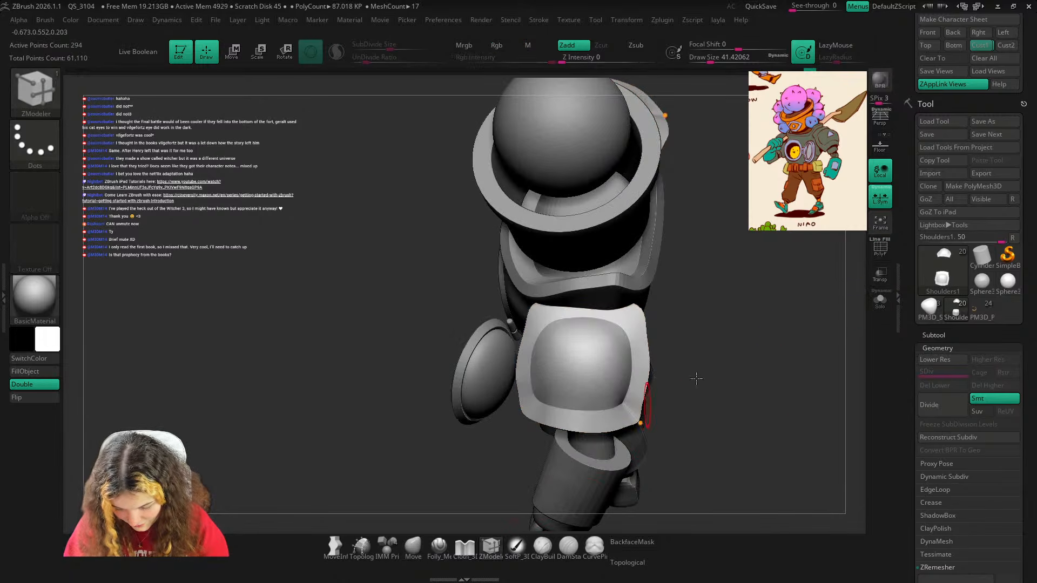
left_click(696, 379)
Set the ZModeler edge action to Crease with EdgeLoop Complete, and crease the loop between the shoulder dome and its rim.
key("shift+d")
key("shift+f")
key("space")
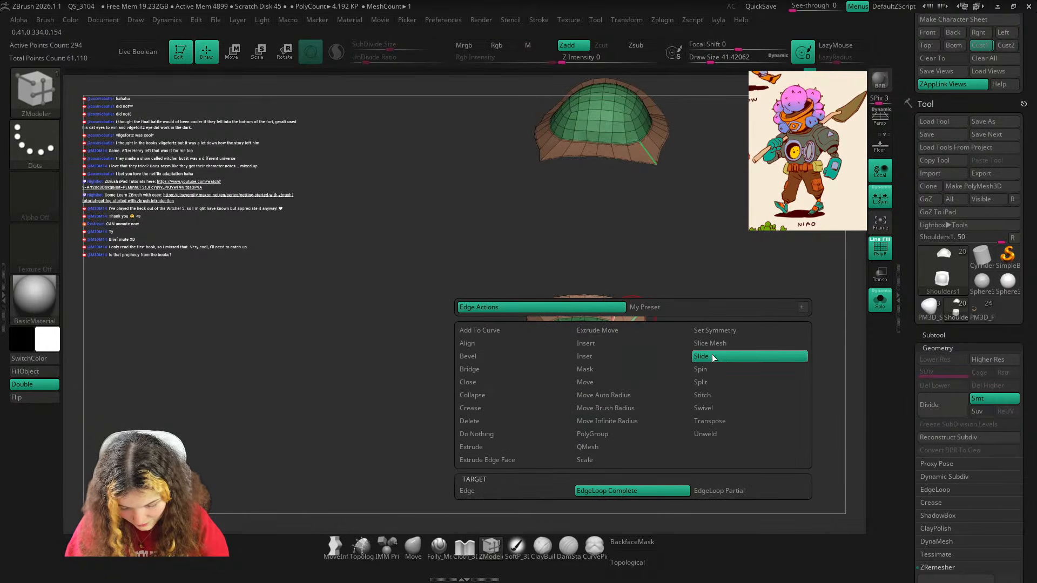
left_click(507, 408)
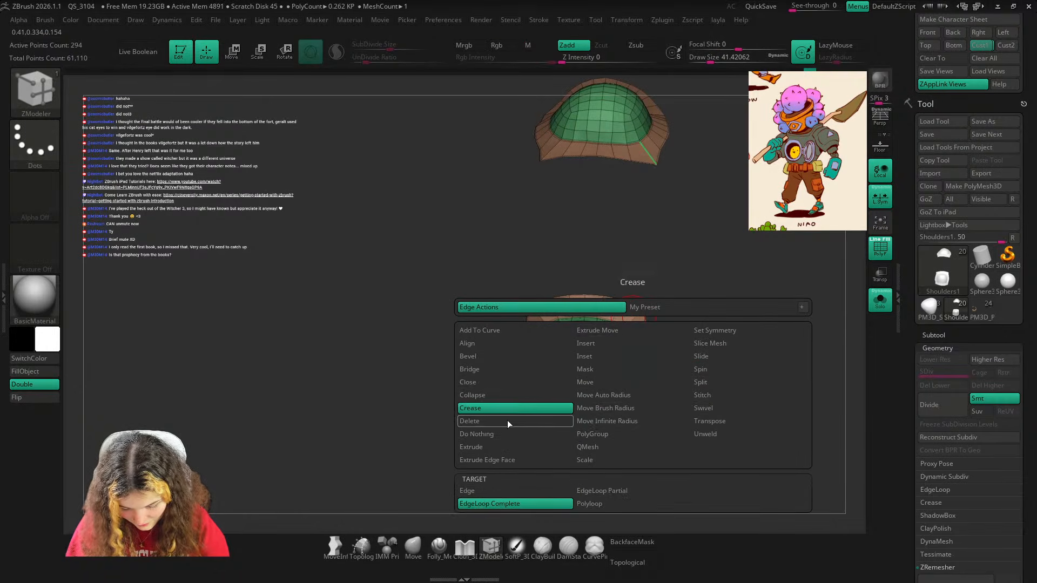
left_click(514, 489)
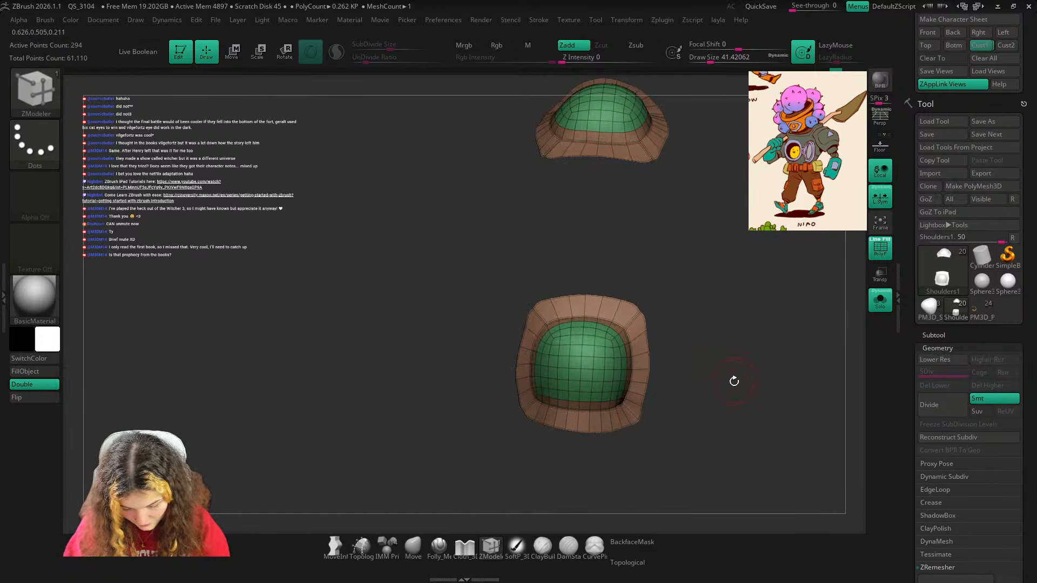
right_click_drag(734, 382, 658, 472, "ctrl")
left_click(628, 407)
right_click_drag(710, 397, 659, 277, "ctrl")
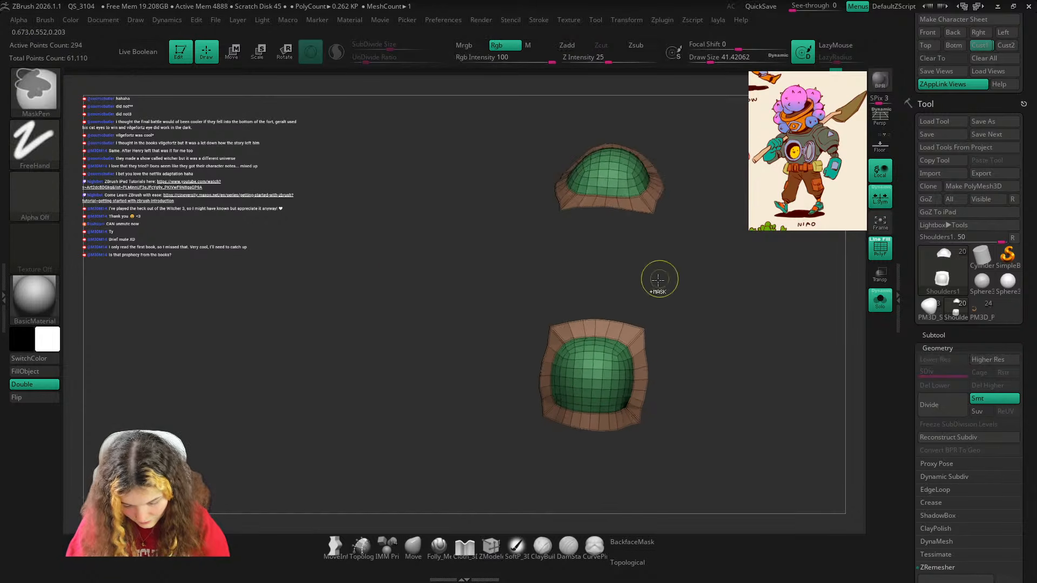
Preview the isolated shoulder armour's subdivision and set the ZModeler edge action to Insert.
key("shift+f")
key("d")
right_click_drag(724, 410, 775, 365)
right_click_drag(778, 329, 651, 435)
key("shift+f")
key("space")
left_click(624, 362)
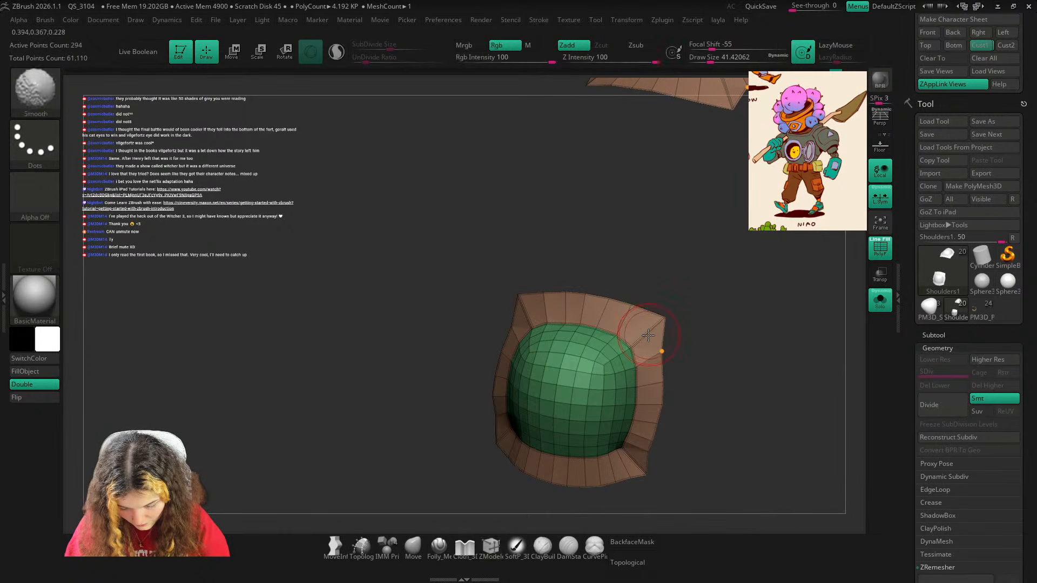
Restore the other character parts and inspect the low-resolution shoulder armour with its polyframe shown.
key("shift+f")
key("d")
right_click_drag(750, 402, 776, 329, "ctrl")
right_click_drag(776, 330, 792, 372)
left_click(880, 302)
mouse_move(792, 372)
right_mouse_down()
mouse_move(756, 357)
mouse_move(790, 363)
right_mouse_up()
mouse_move(790, 363)
right_mouse_down("shift")
mouse_move(776, 419)
mouse_move(759, 423)
mouse_move(784, 381)
right_mouse_up("shift")
mouse_move(783, 381)
right_mouse_down()
mouse_move(769, 365)
mouse_move(779, 364)
mouse_move(766, 440)
right_mouse_up()
key("ctrl")
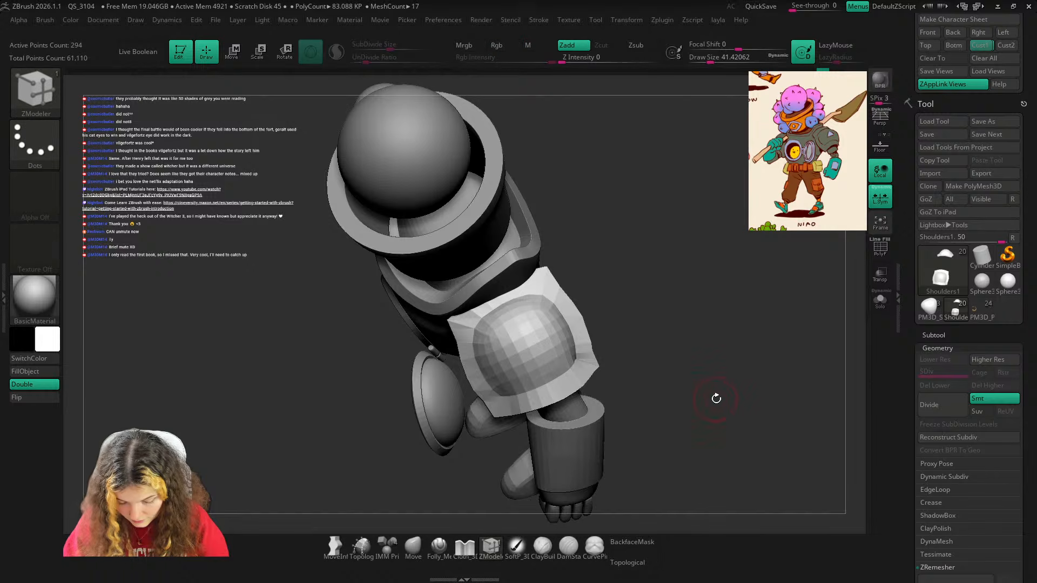
key("shift+f")
right_click_drag(715, 398, 786, 373)
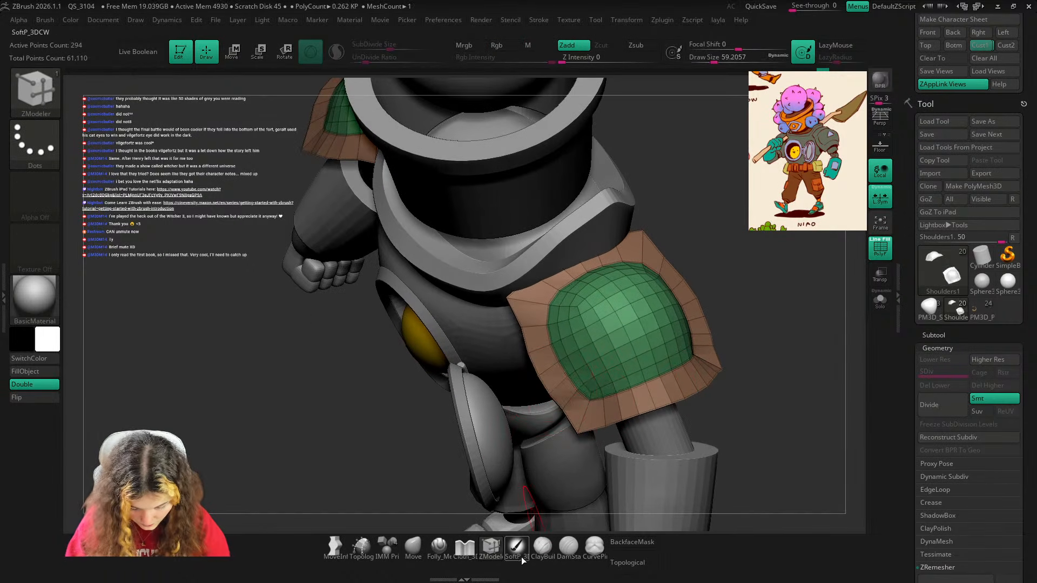
Delete several surplus edge loops around the outer part of the shoulder dome with ZModeler.
key("b")
key("Escape")
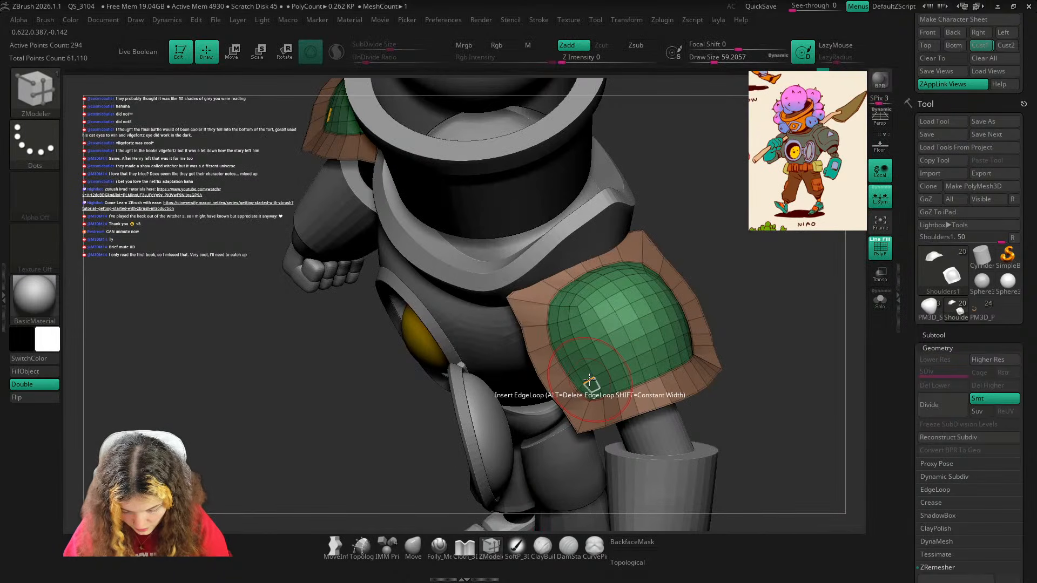
left_click(564, 323, "alt")
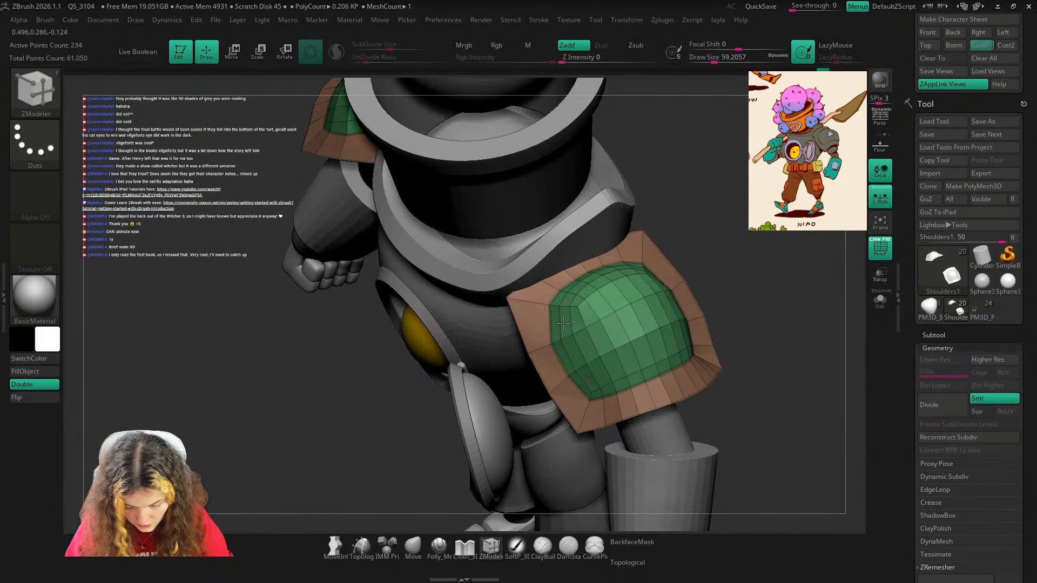
left_click_drag(739, 241, 590, 312)
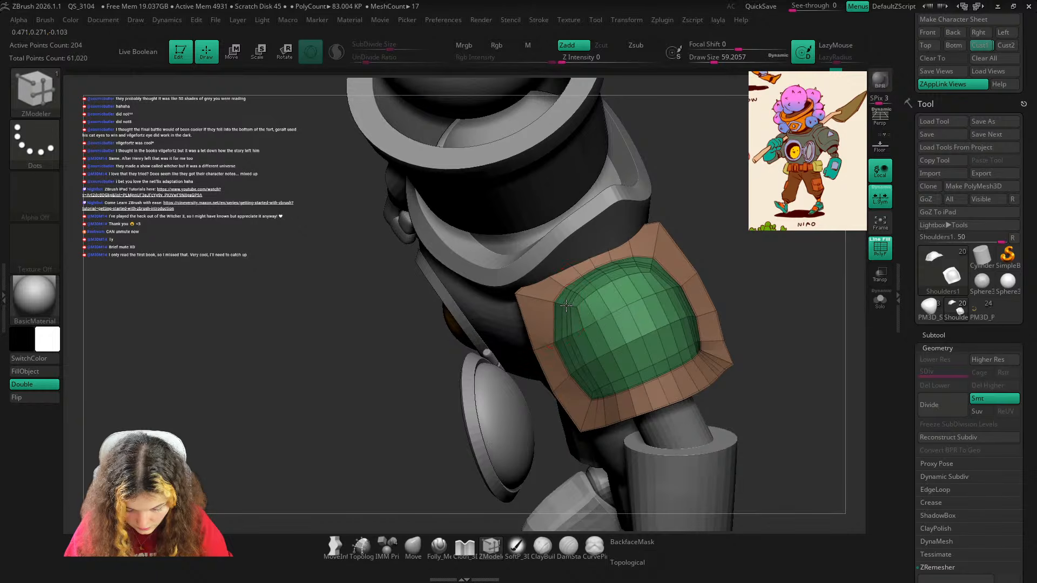
left_click(564, 315, "alt")
left_click(571, 318, "alt")
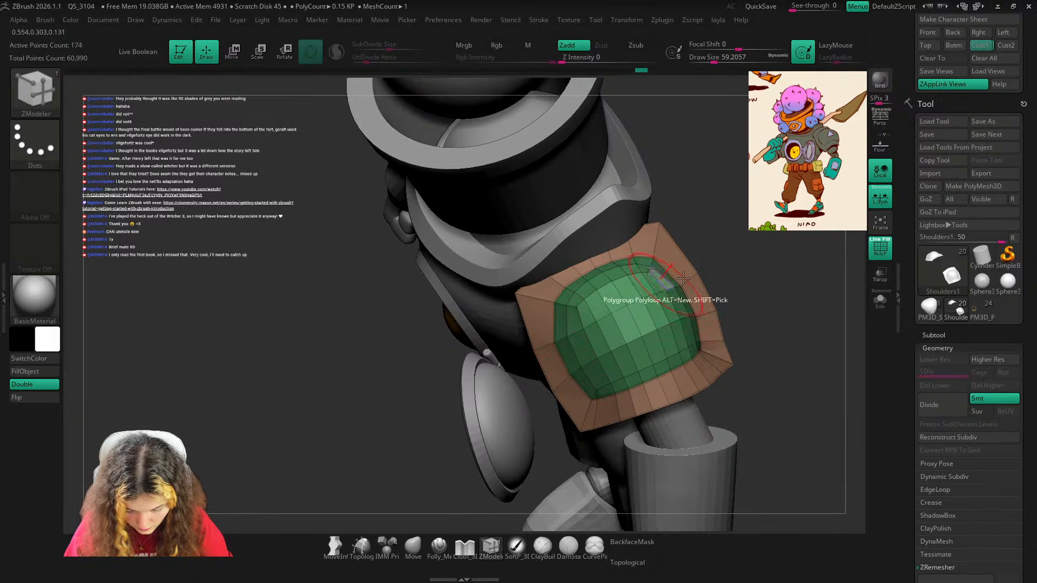
left_click_drag(727, 278, 784, 240)
left_click_drag(740, 357, 727, 297)
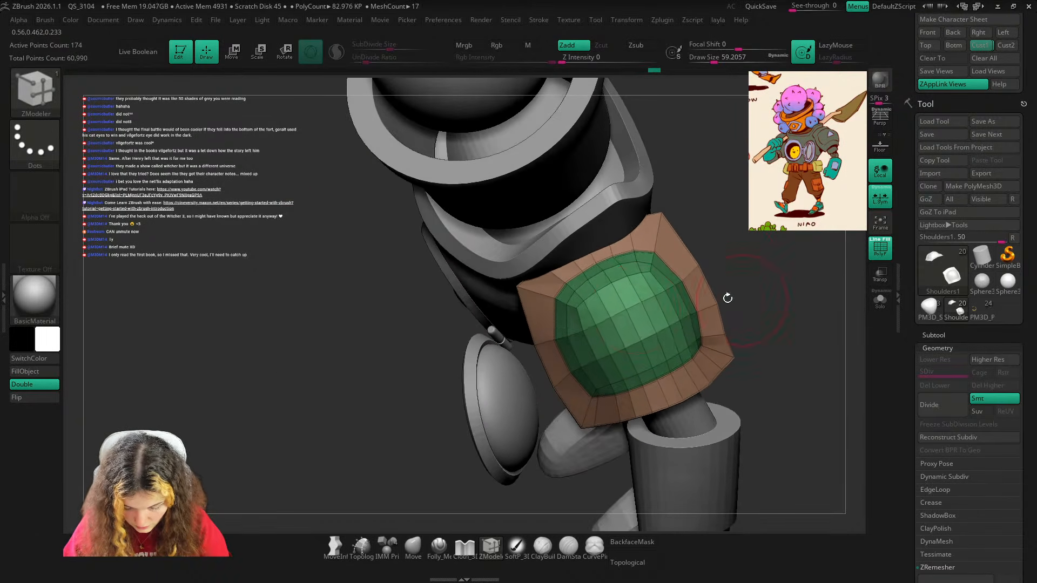
Delete more edge loops running across the middle of the shoulder dome to simplify its grid.
left_click(594, 309, "alt")
left_click(618, 297, "alt")
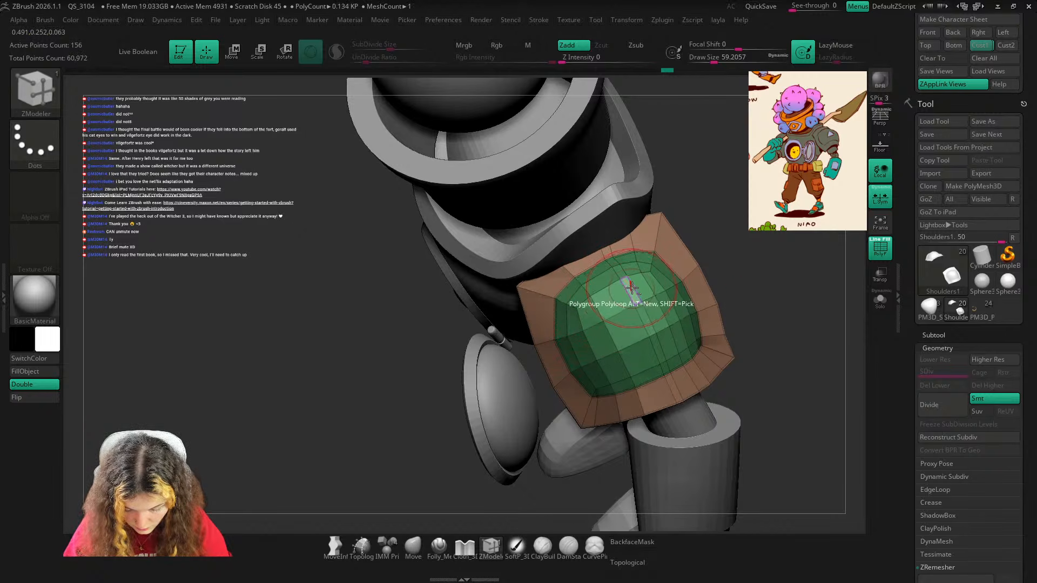
left_click(626, 292, "alt")
left_click_drag(727, 231, 729, 286)
left_click(649, 282, "alt")
right_click_drag(686, 339, 724, 313, "ctrl")
key("space")
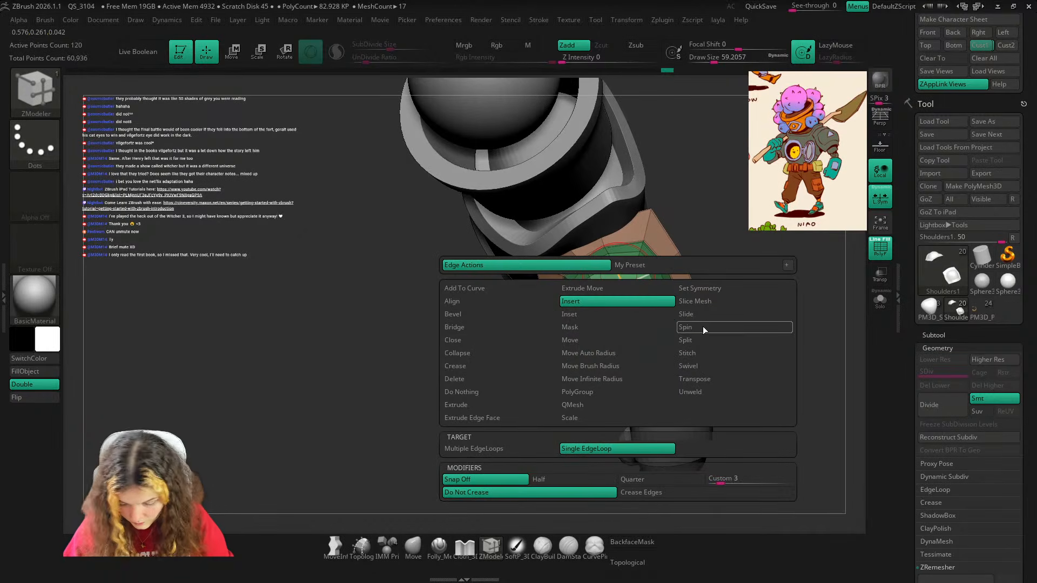
left_click(686, 314)
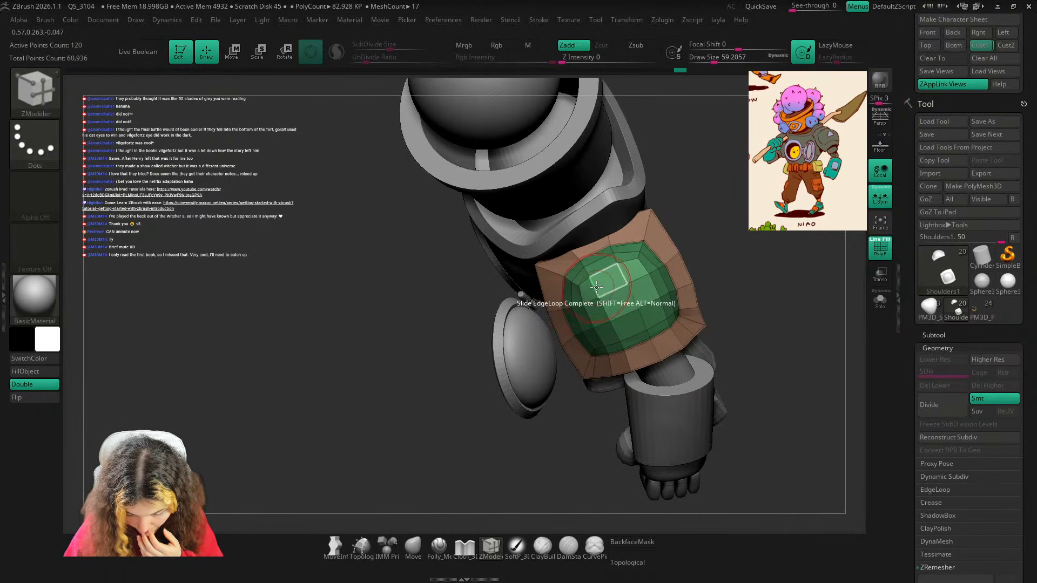
left_click_drag(769, 314, 779, 319)
Set the ZModeler edge action to Insert and delete another edge loop near the shoulder dome's outer corner.
key("space")
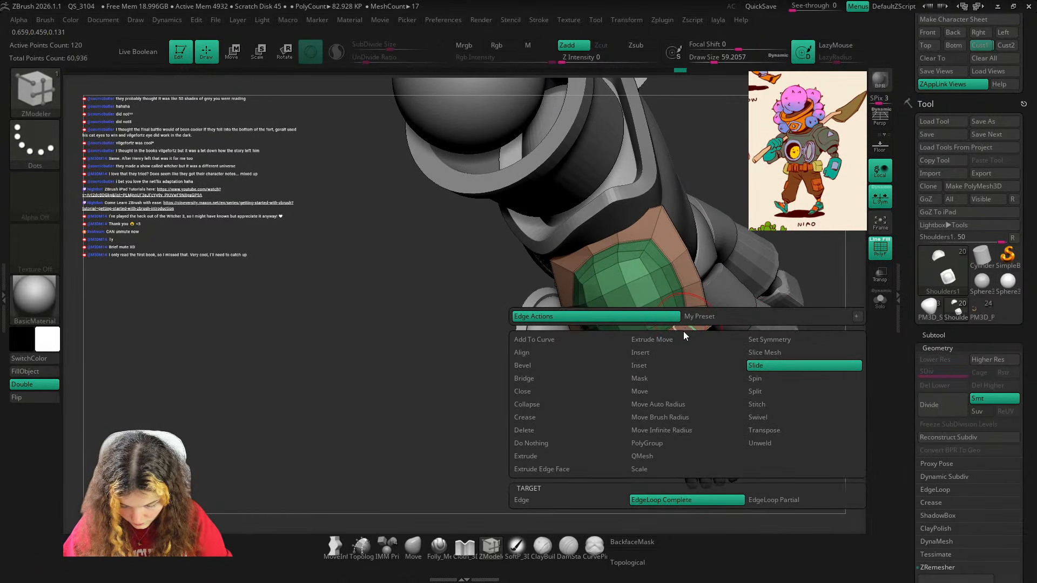
left_click(684, 353)
left_click(695, 329, "alt")
left_click_drag(782, 274, 768, 299)
Isolate the simplified shoulder armour and set the draw size to about 13.
left_click(872, 297)
left_click_drag(870, 295, 767, 302)
key("s")
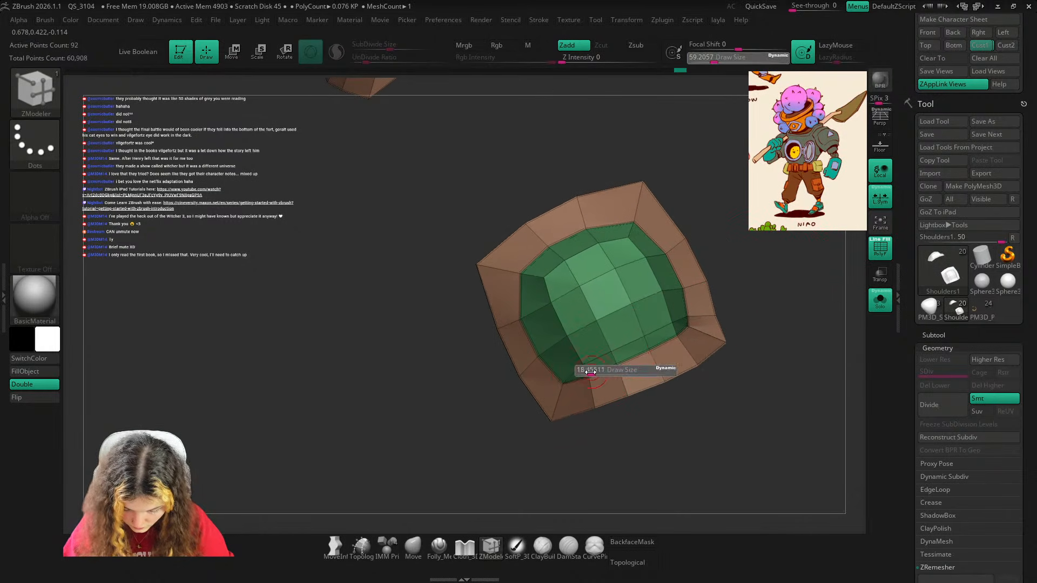
left_click(587, 372)
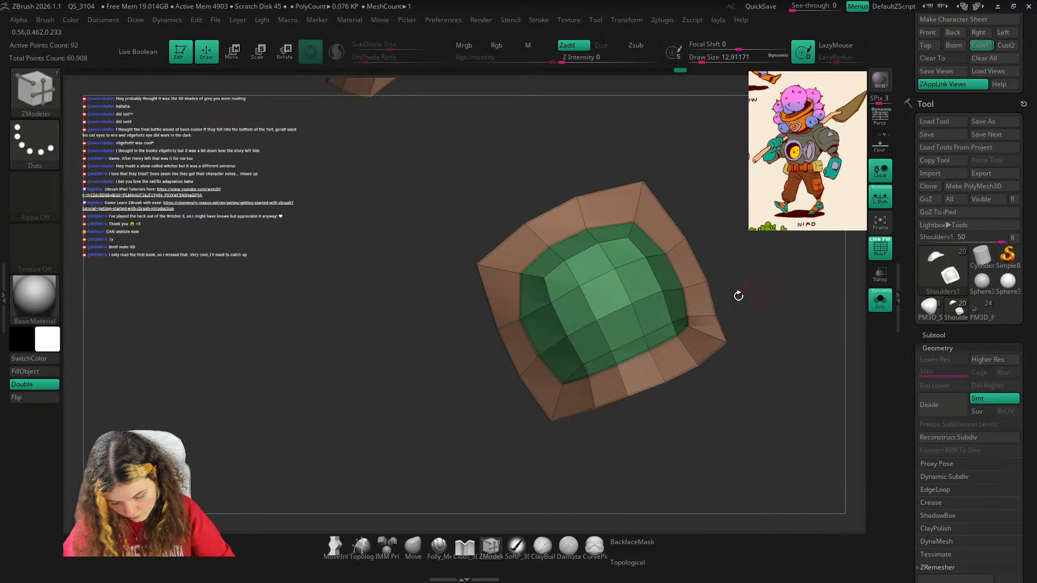
Delete the corner polygons of the shoulder pad's dome one at a time and bridge the open edges across the gap.
key("space")
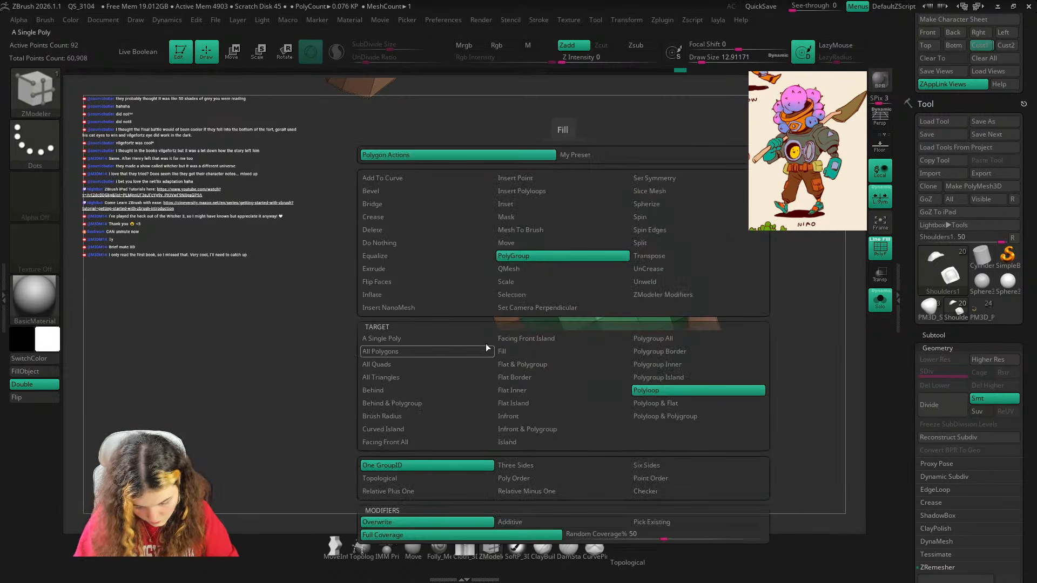
left_click(398, 229)
left_click(561, 361)
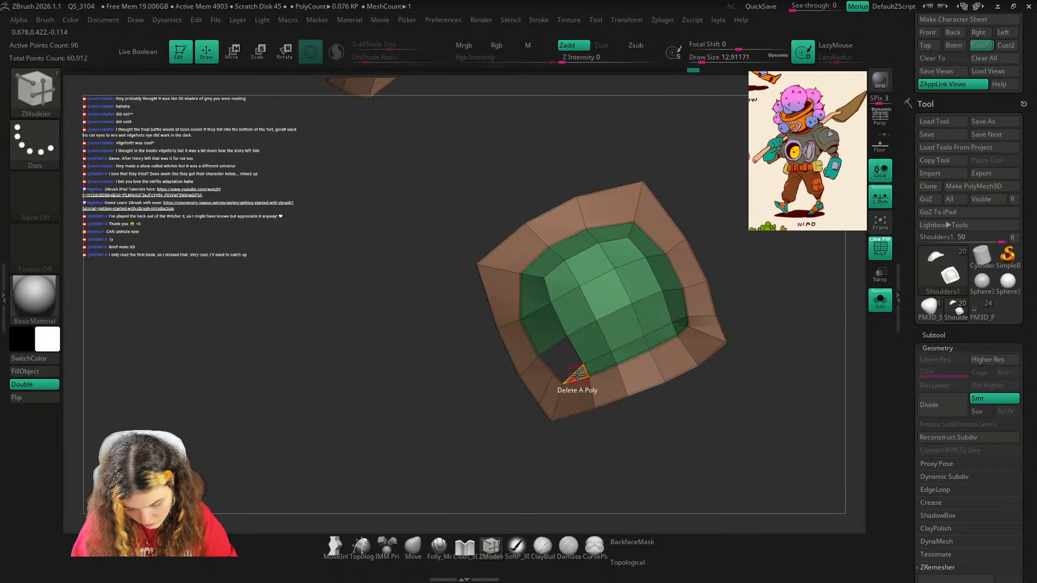
key("space")
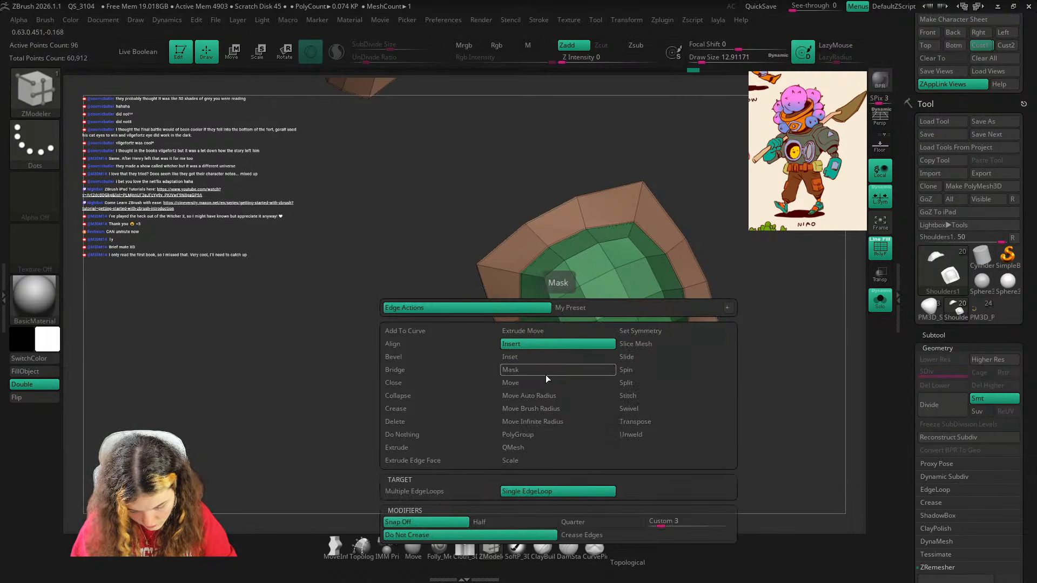
left_click(427, 371)
left_click(589, 371)
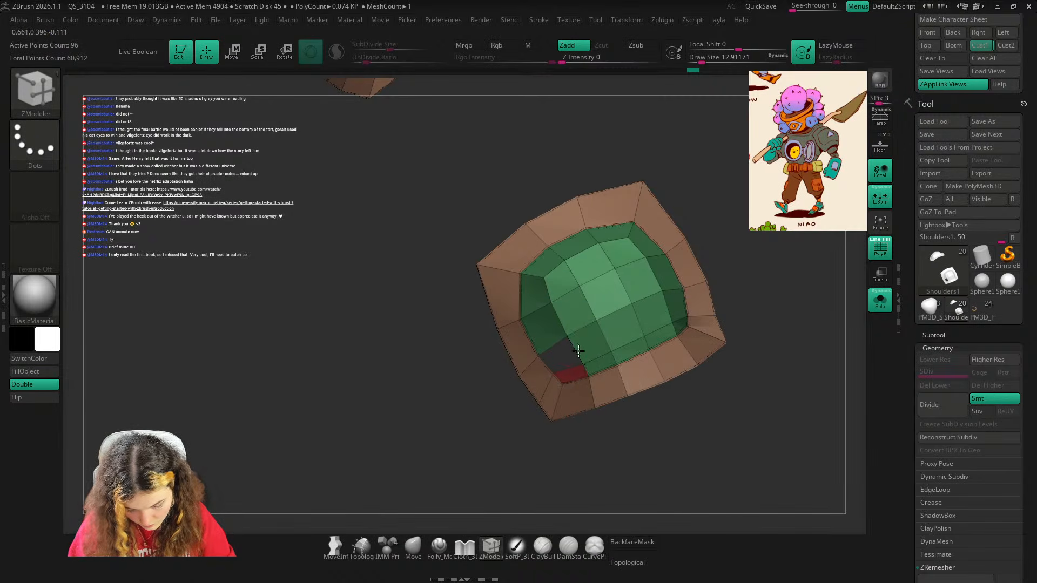
Regroup the shoulder pads so that the dome and the surrounding rim form separate polygroups.
key("shift+f")
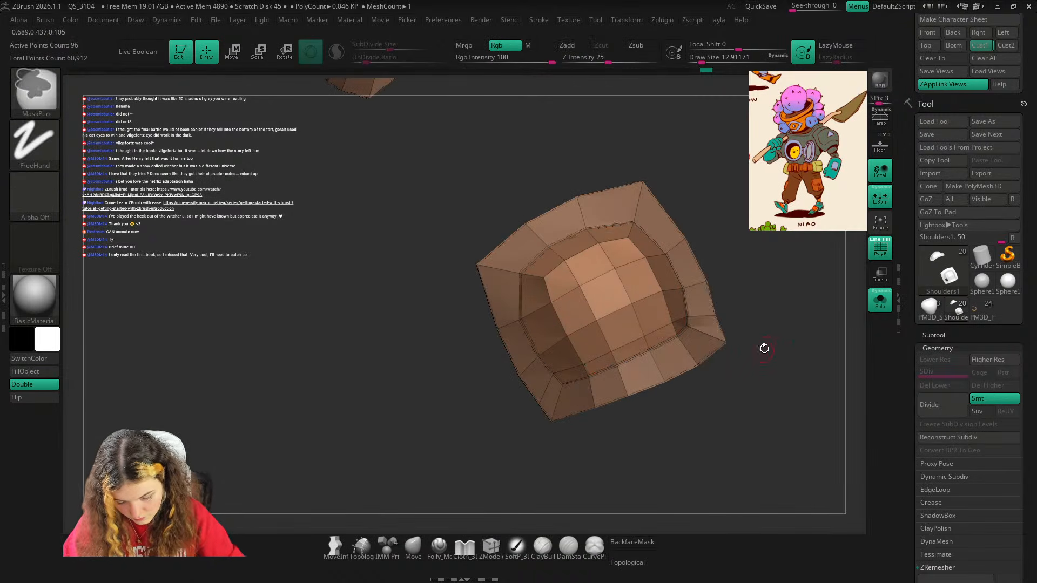
key("alt+l")
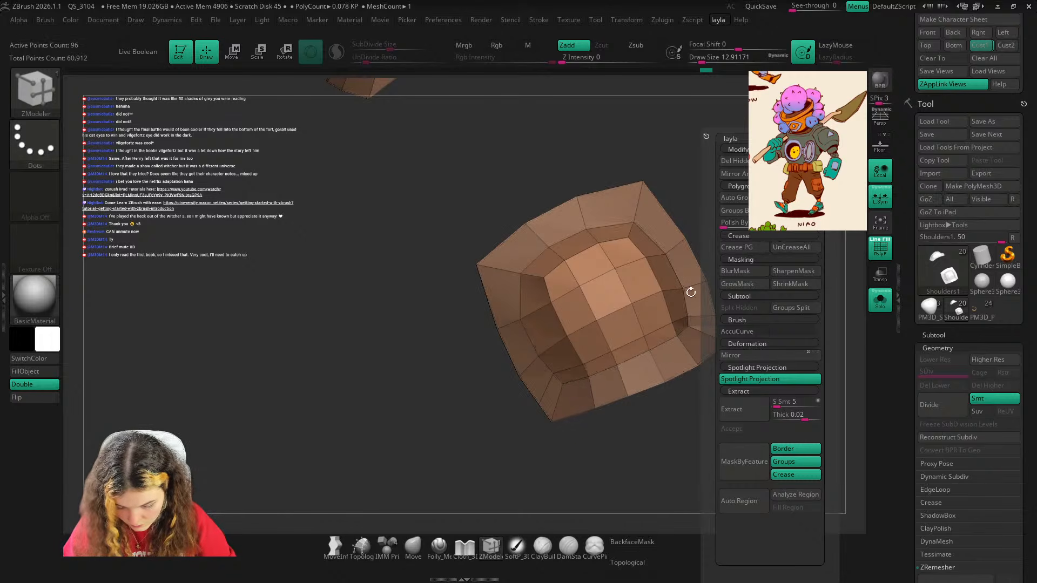
key("ctrl+z")
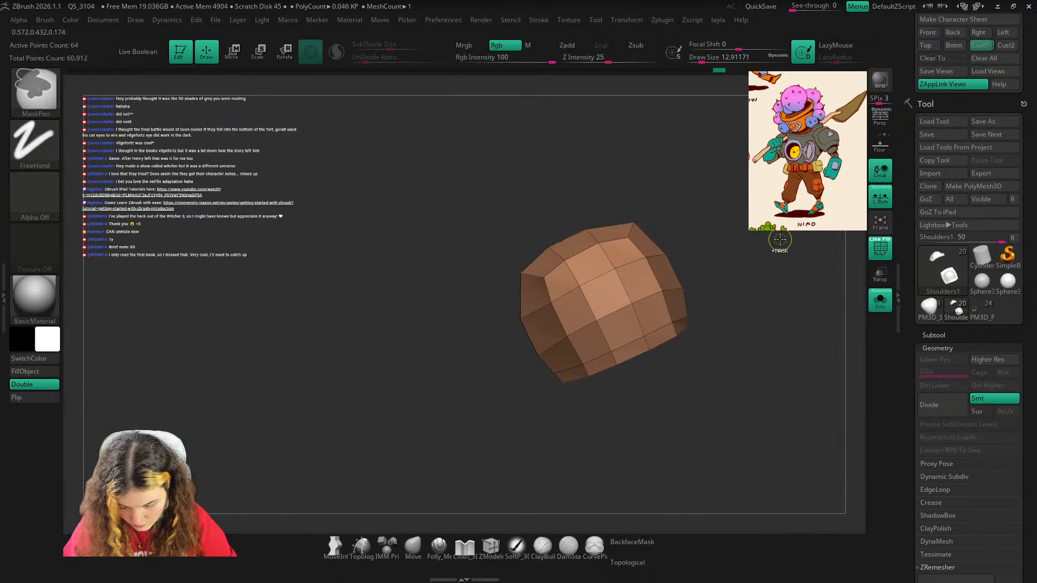
key("ctrl+shift+z")
key("ctrl+shift+z")
key("alt+l")
left_click(777, 250)
Delete the extra edge loop near the dome's lower edge and preview the smoothed shoulder pads on the full character.
right_click_drag(656, 303, 641, 246, "ctrl")
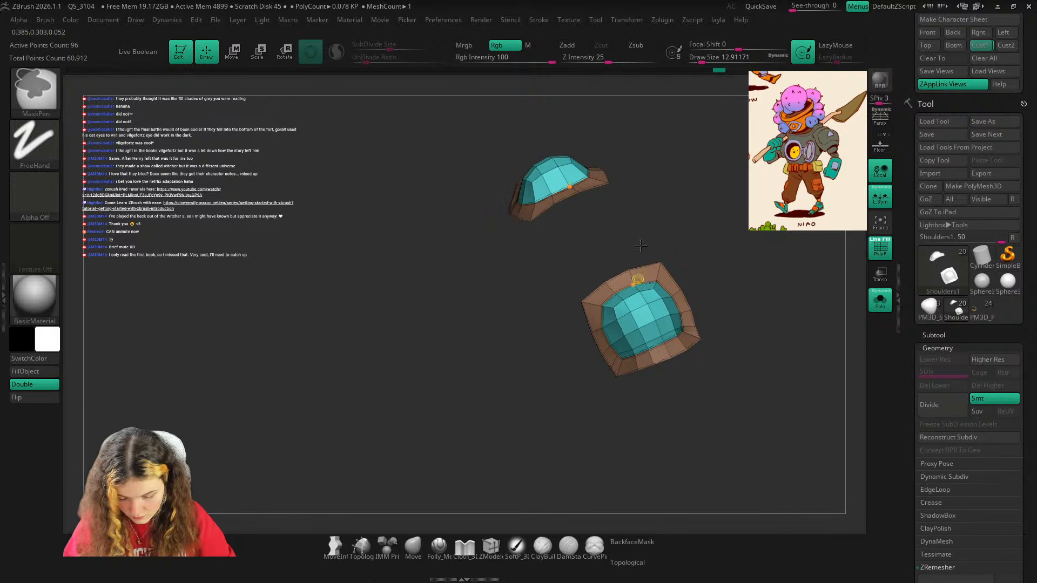
mouse_move(759, 373)
right_mouse_down()
mouse_move(780, 387)
mouse_move(747, 454)
mouse_move(743, 424)
right_mouse_up()
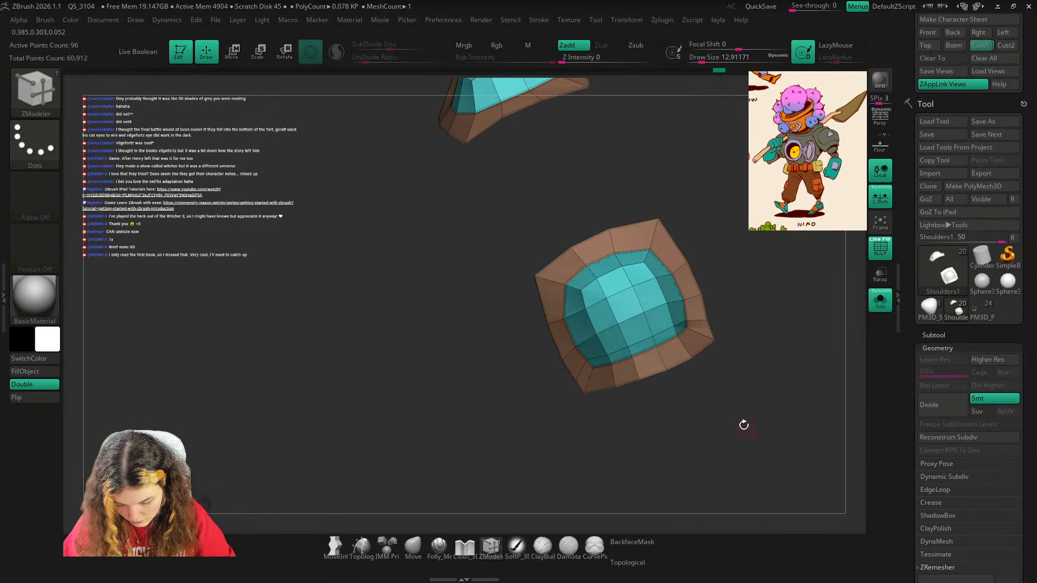
key("space")
left_click(638, 359)
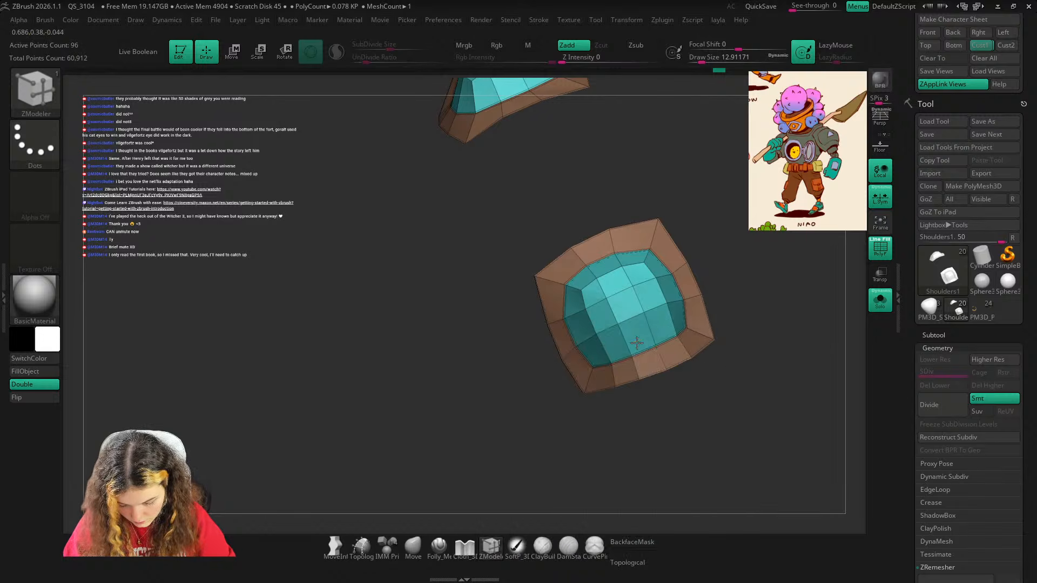
mouse_move(761, 292)
right_mouse_down()
mouse_move(771, 259)
mouse_move(770, 274)
mouse_move(791, 257)
mouse_move(766, 284)
right_mouse_up()
key("ctrl+d")
key("shift+f")
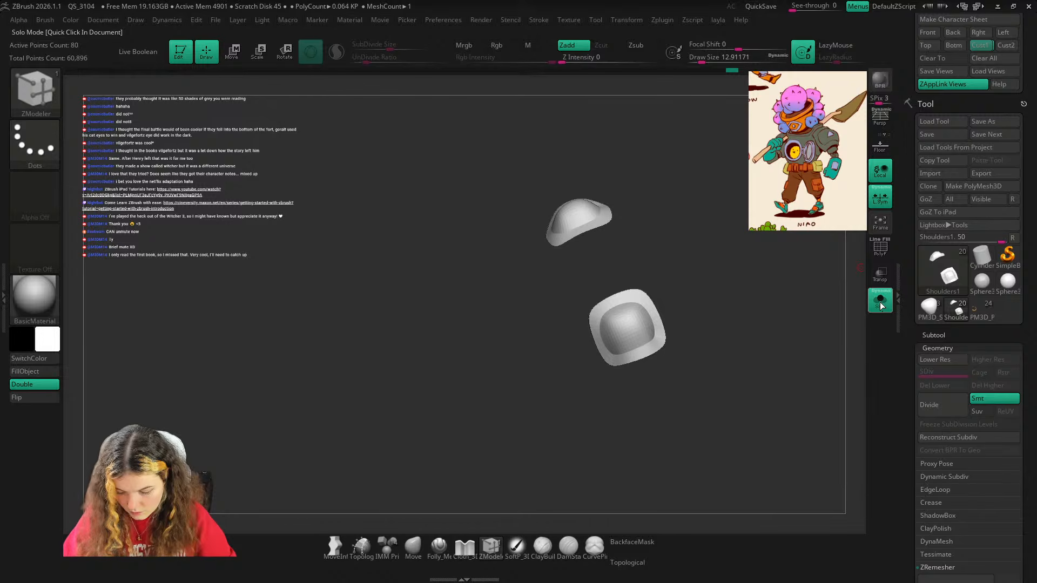
left_click(880, 301)
right_click_drag(786, 394, 760, 434)
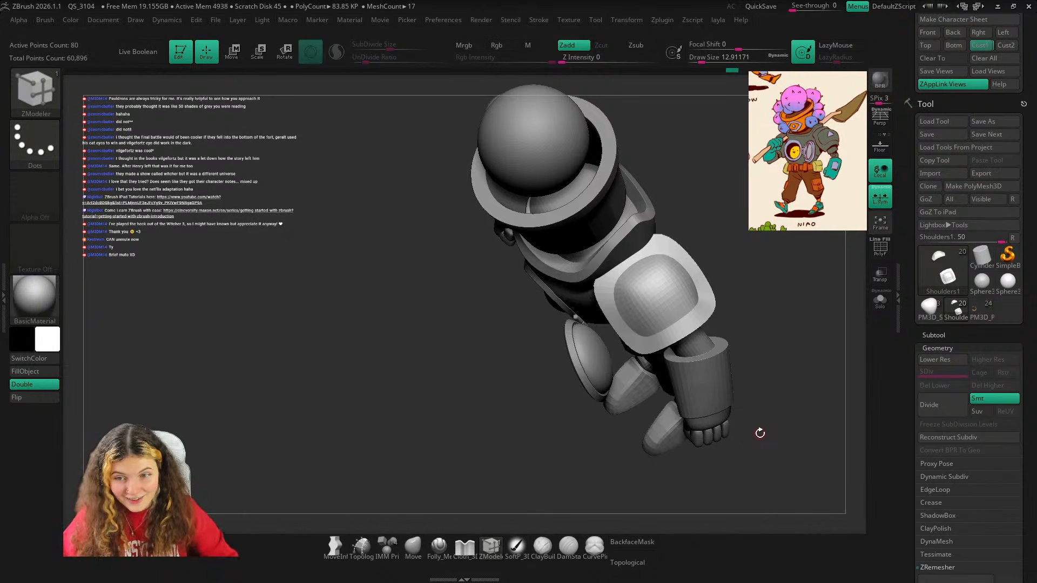
mouse_move(477, 503)
left_mouse_down("shift")
mouse_move(809, 351)
mouse_move(781, 409)
left_mouse_up("shift")
Isolate the shoulder pads and pull their rim corners outward with the Move brush at a draw size of about 41.
key("shift+f")
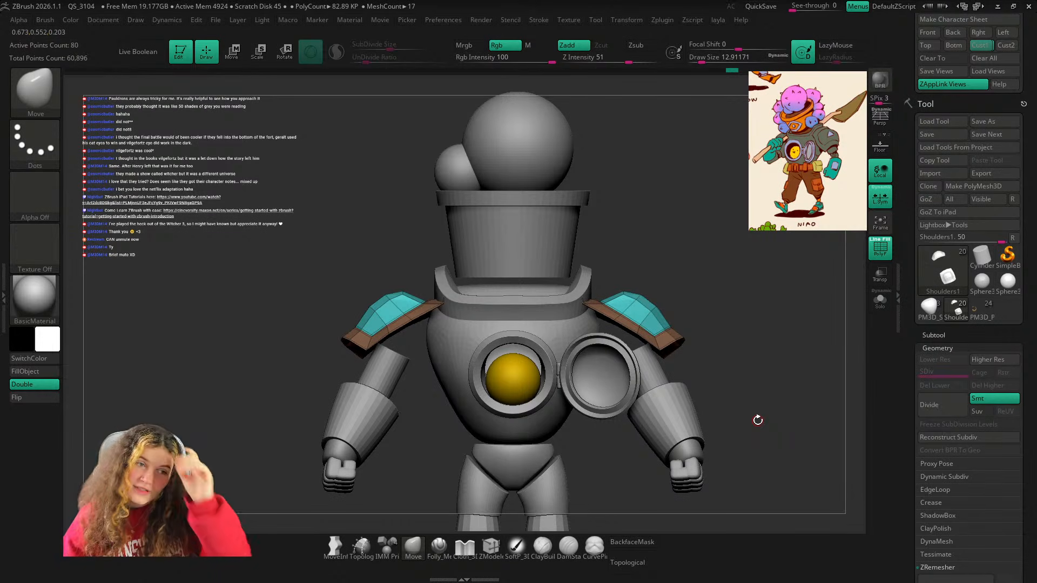
mouse_move(763, 266)
left_mouse_down()
mouse_move(751, 255)
mouse_move(778, 264)
mouse_move(778, 341)
mouse_move(750, 280)
left_mouse_up()
left_click(879, 299)
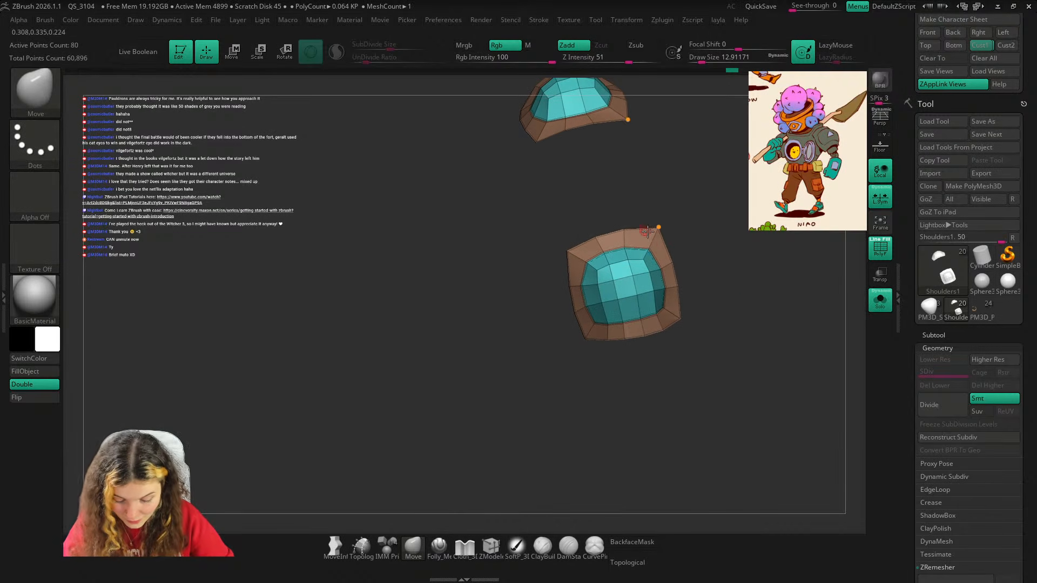
key("s")
mouse_move(647, 231)
left_mouse_down()
mouse_move(633, 227)
mouse_move(660, 223)
left_mouse_up()
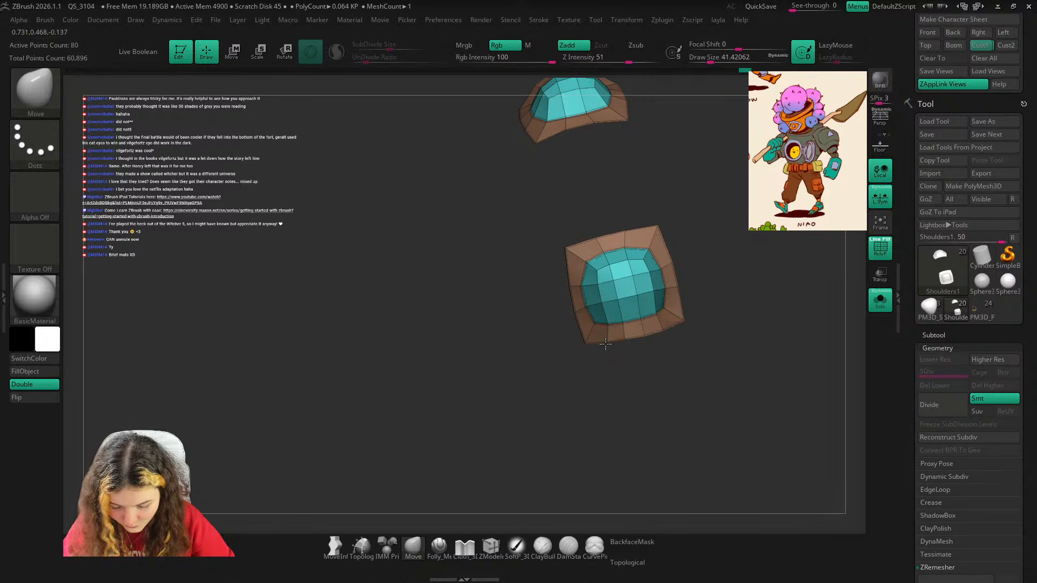
Reshape the pads' inner rim from the front with the Move brush at a draw size of about 59, and show the full character.
mouse_move(761, 311)
left_mouse_down()
mouse_move(769, 269)
mouse_move(780, 294)
left_mouse_up()
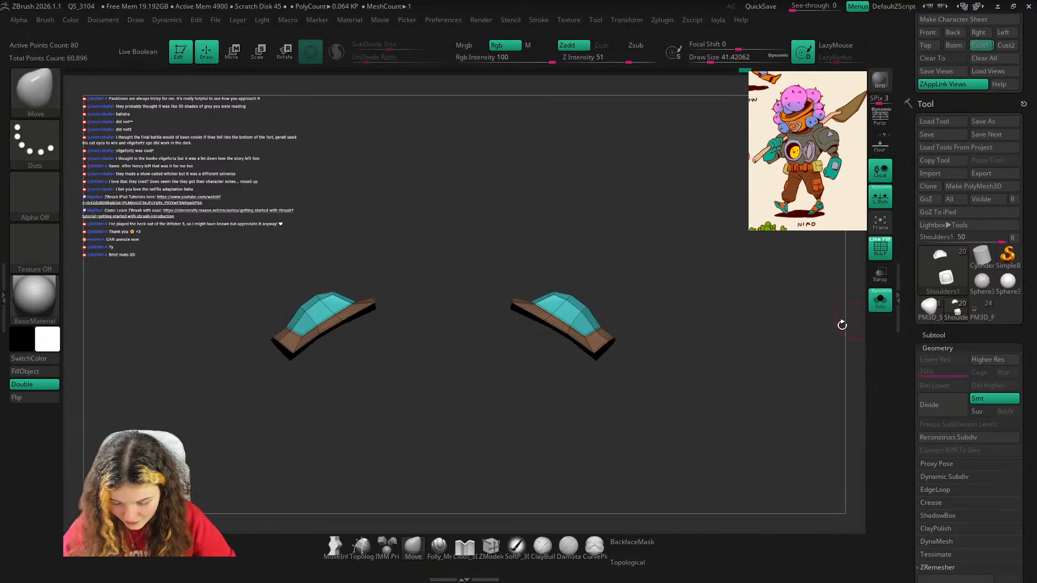
right_click_drag(841, 324, 630, 390, "ctrl")
left_click_drag(600, 395, 648, 433, "alt")
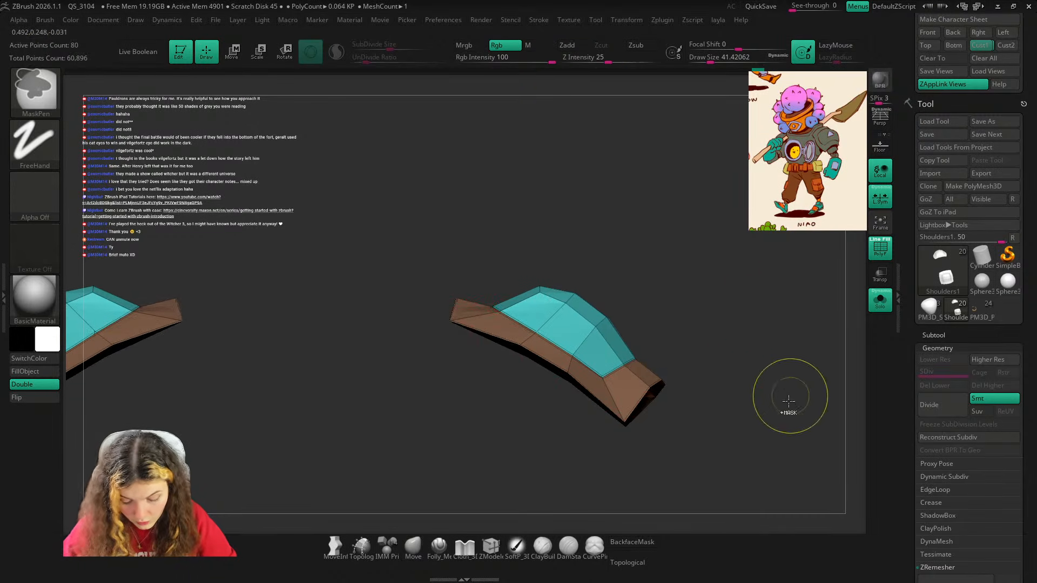
right_click_drag(789, 398, 761, 329, "ctrl")
key("s")
left_click_drag(488, 334, 491, 335)
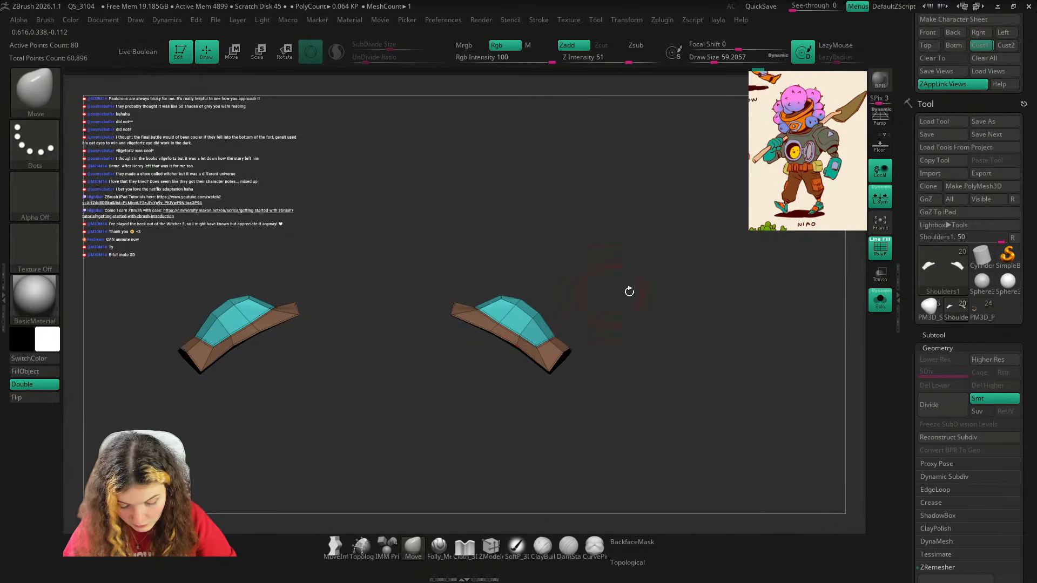
left_click_drag(630, 292, 642, 269)
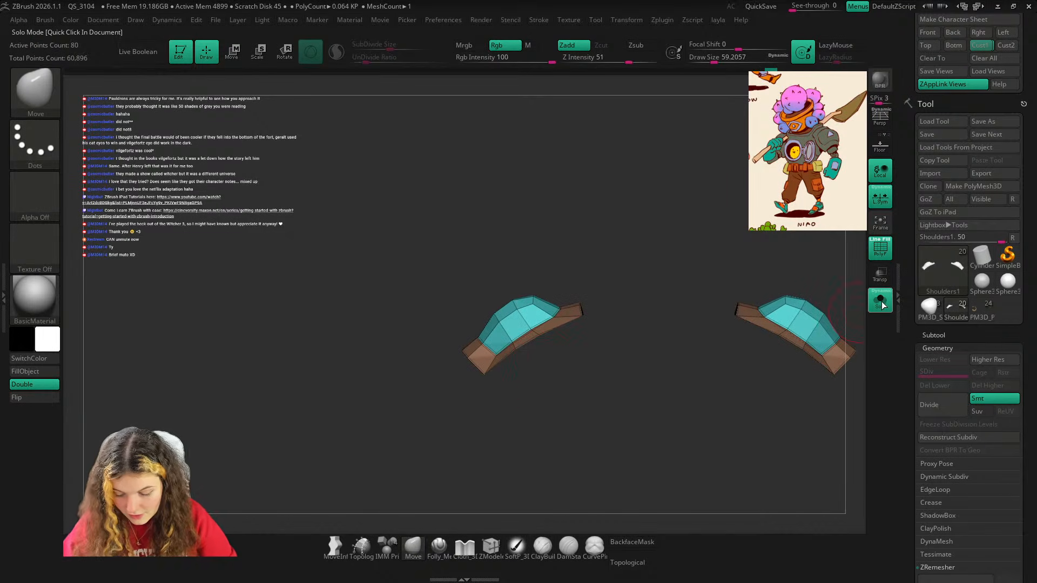
left_click(882, 304)
key("shift+f")
left_click_drag(747, 348, 786, 374)
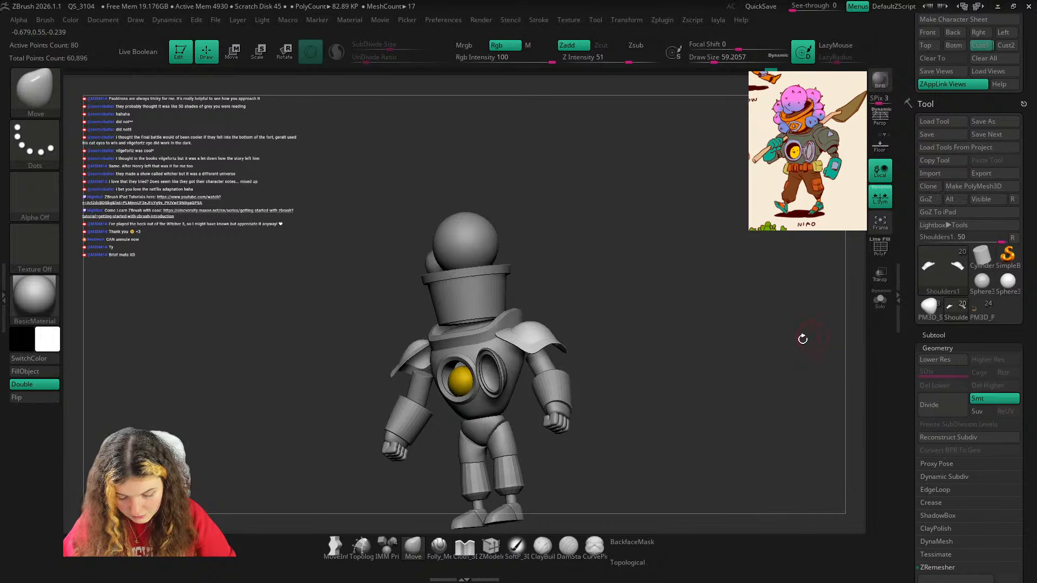
Insert edge loops around the rim of both shoulder pads with ZModeler and preview the smoothed result.
key("shift+f")
key("shift+d")
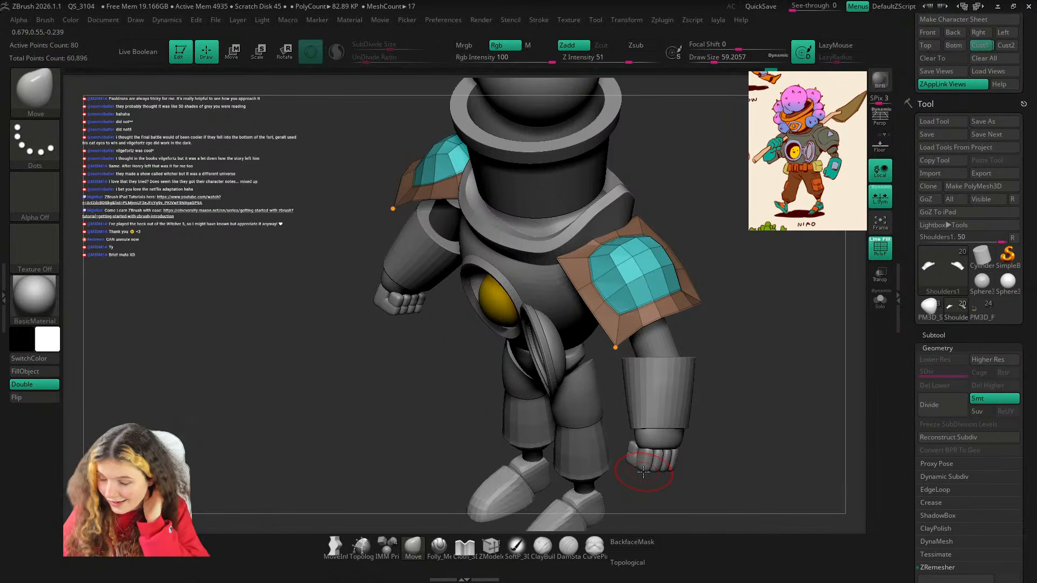
left_click_drag(742, 451, 685, 465)
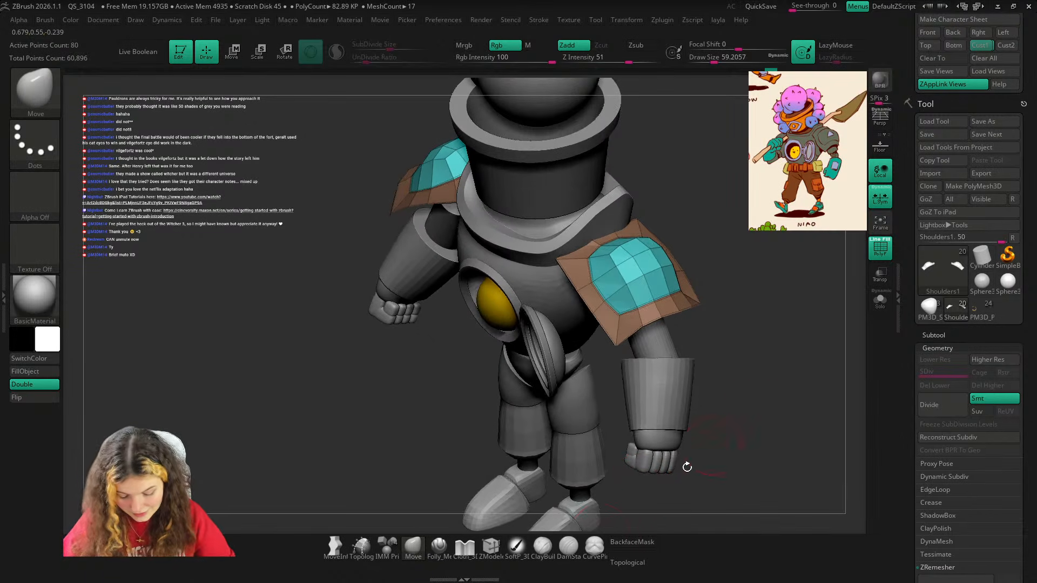
key("b")
key("z")
key("m")
key("space")
left_click(600, 345)
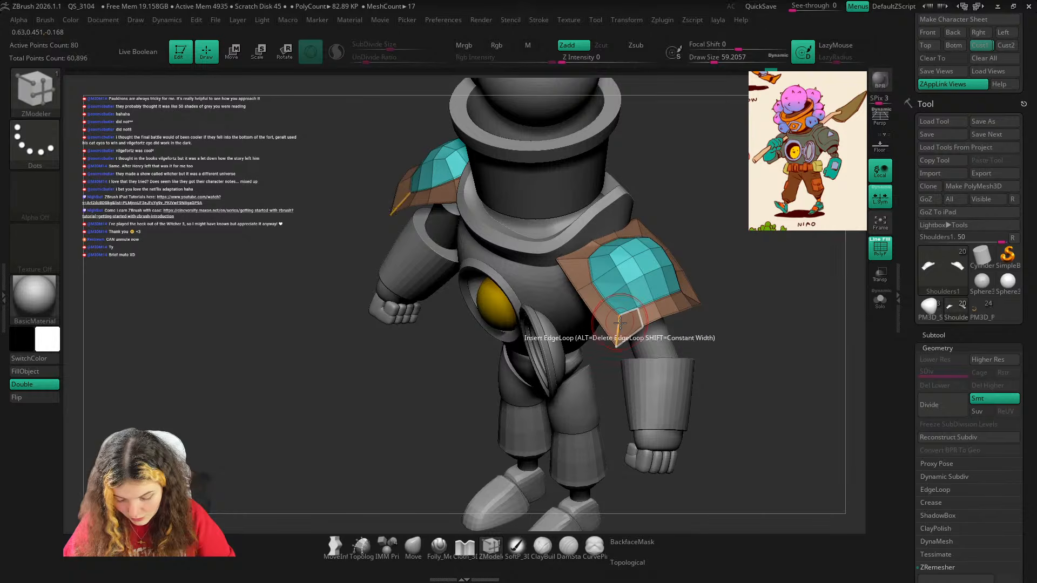
key("shift+f")
key("d")
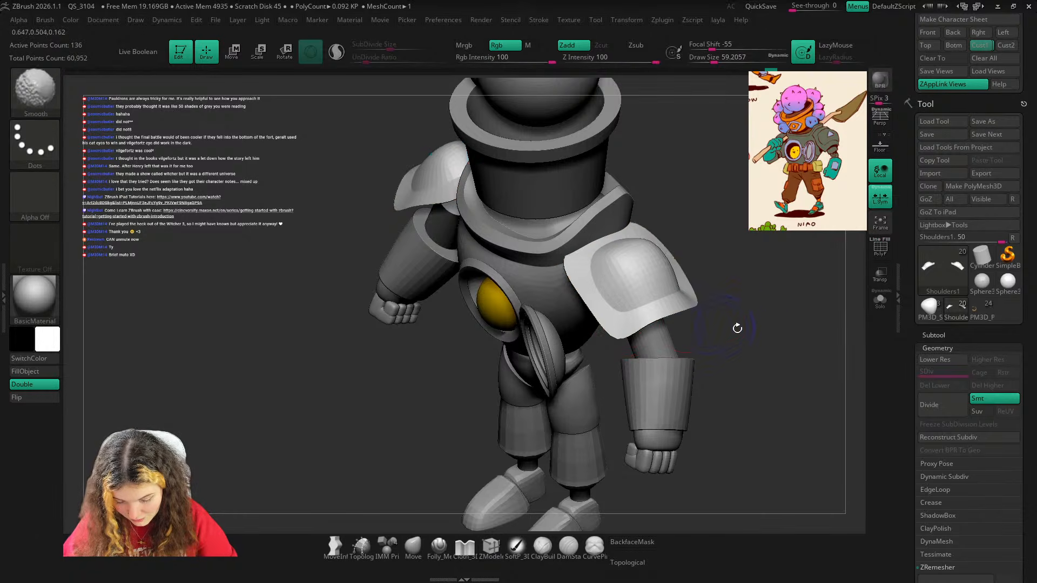
Isolate the shoulder pads, turn off the smooth preview and adjust the pads' upper rim corner with the Move brush.
left_click_drag(737, 326, 775, 425)
key("b")
key("m")
key("v")
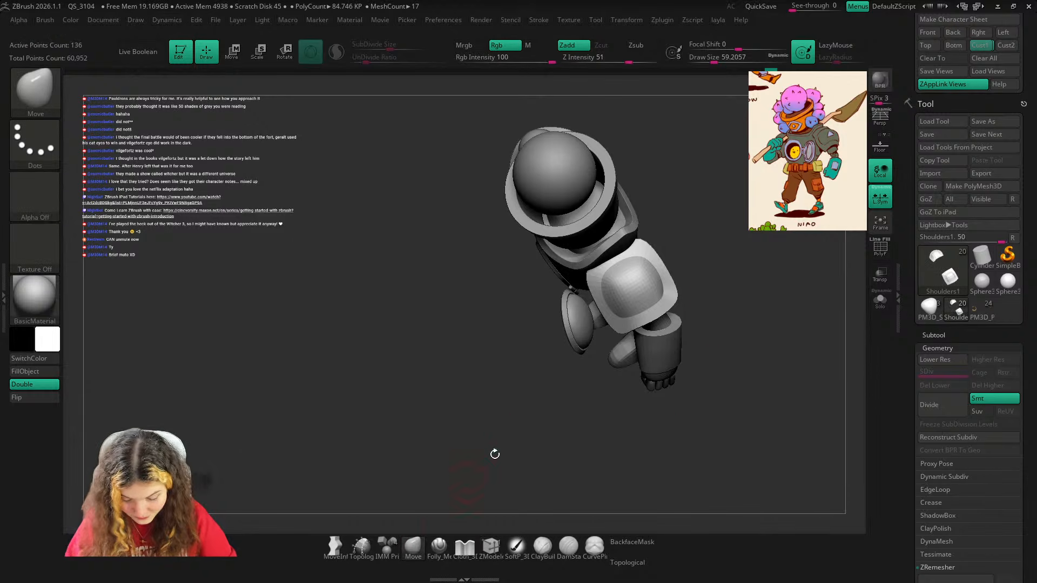
left_click(888, 299)
key("shift+d")
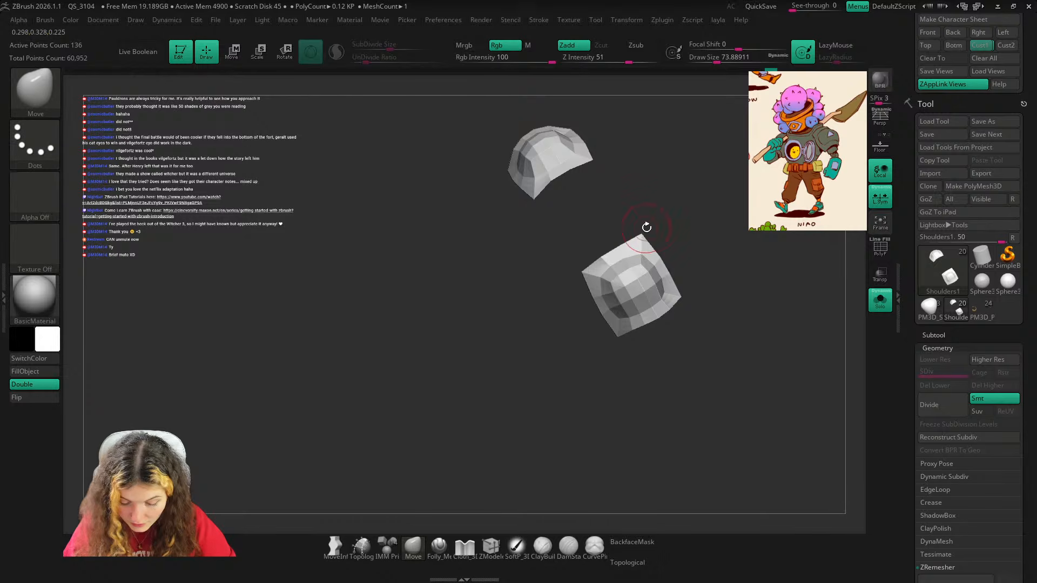
mouse_move(647, 228)
left_mouse_down()
mouse_move(706, 176)
mouse_move(738, 236)
mouse_move(649, 218)
mouse_move(637, 232)
left_mouse_up()
Delete the inserted edge loops from the rim of the shoulder pads with ZModeler.
key("b")
key("z")
key("m")
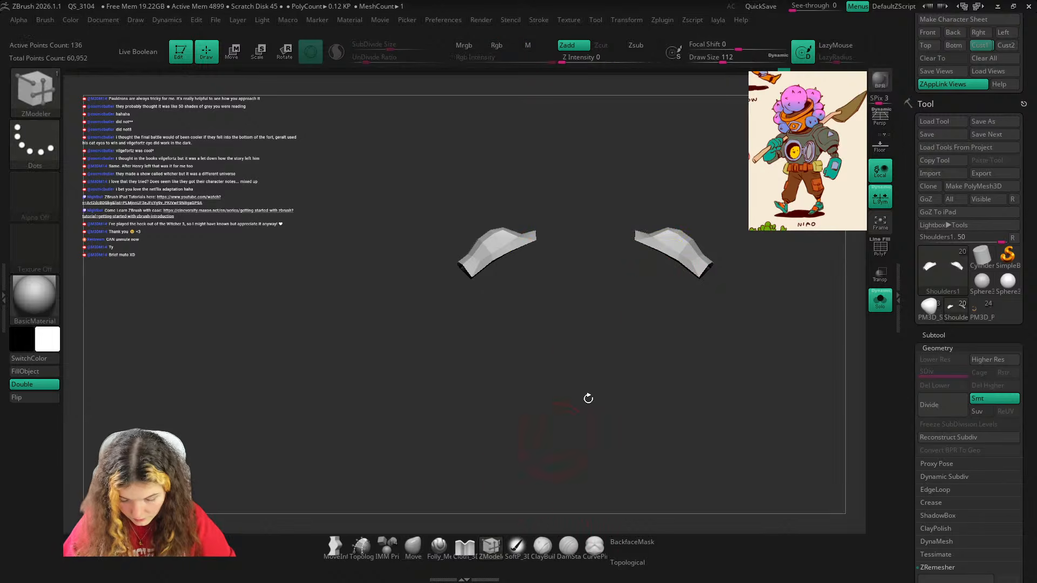
key("shift+f")
right_click_drag(668, 258, 603, 291)
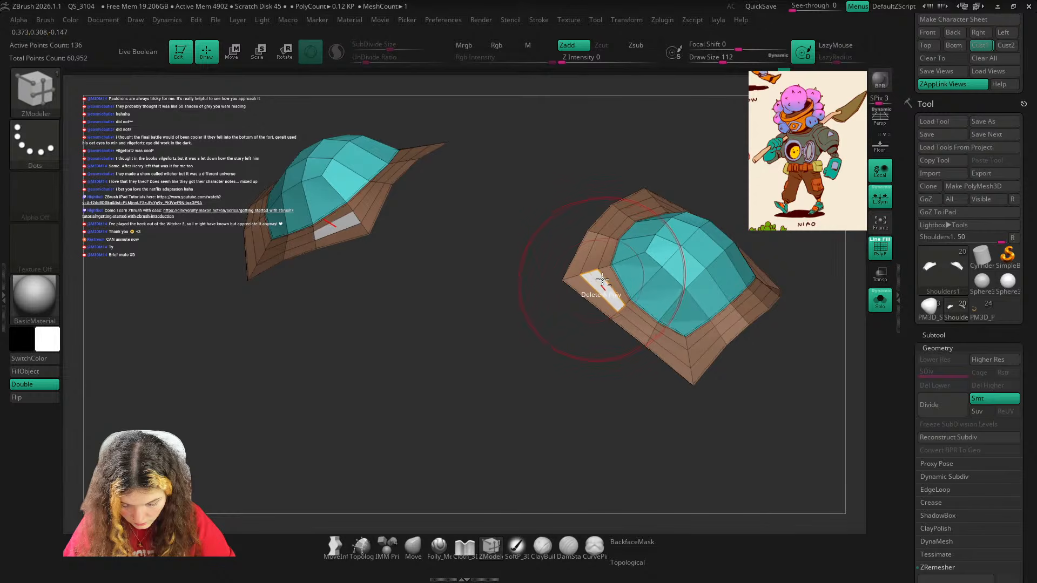
key("space")
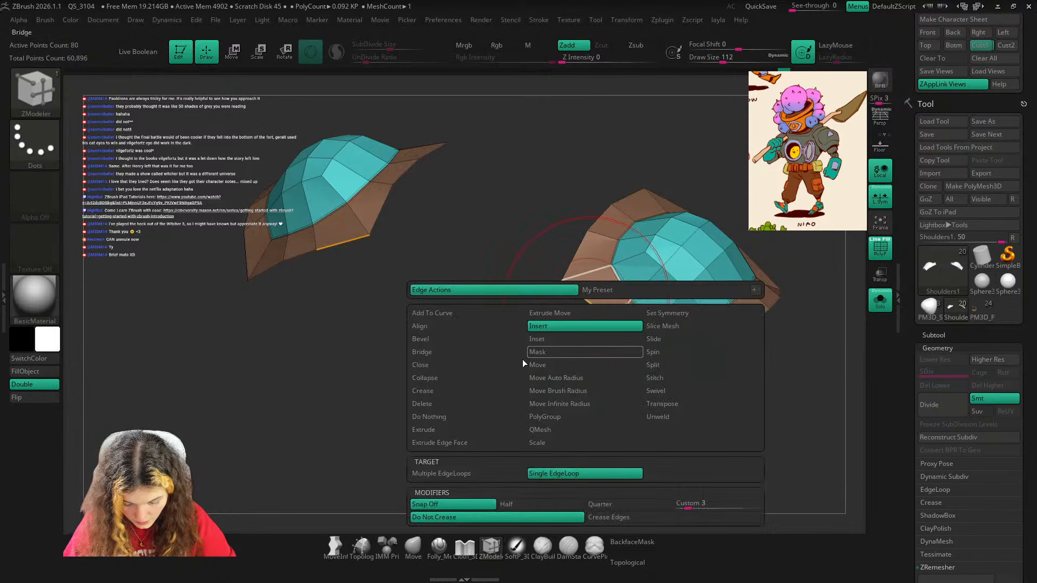
left_click(498, 485)
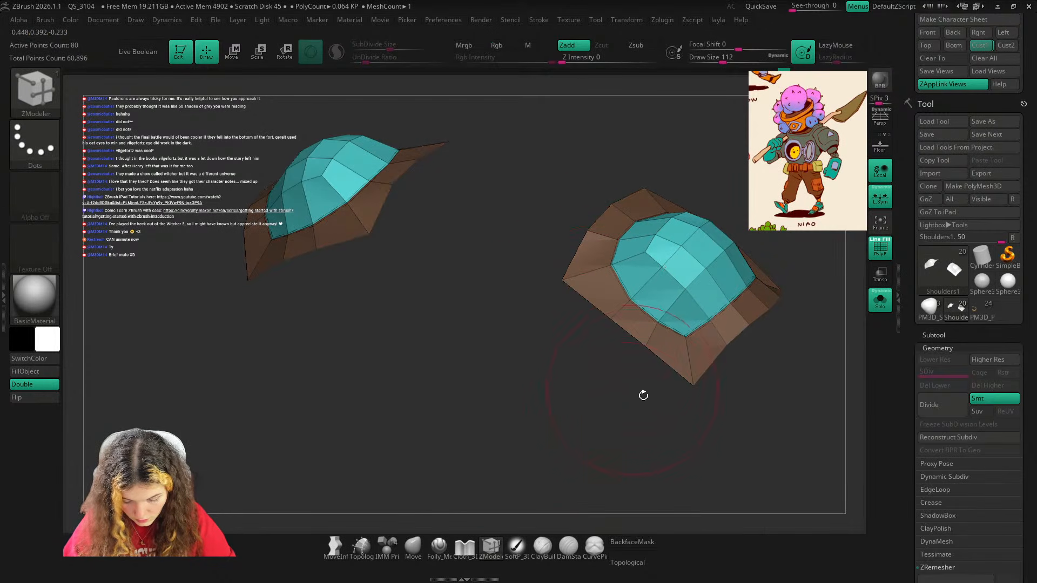
Mask the domes of the shoulder pads and shift the unmasked rims slightly toward the domes along the gizmo's red axis.
right_click_drag(644, 393, 593, 422, "shift")
left_click_drag(593, 422, 673, 468, "shift")
left_click(651, 438, "ctrl")
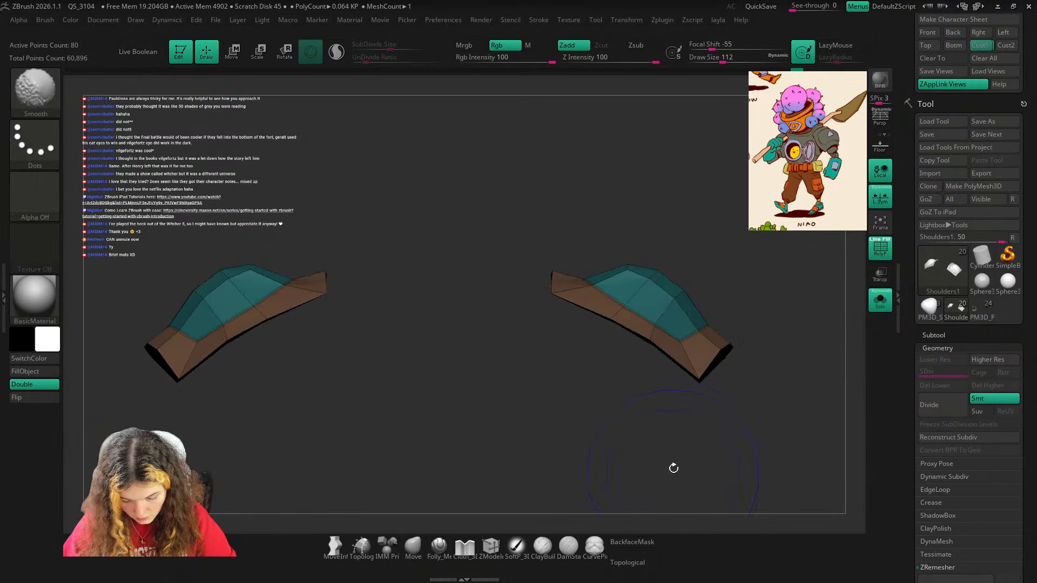
key("w")
left_click_drag(604, 373, 611, 365)
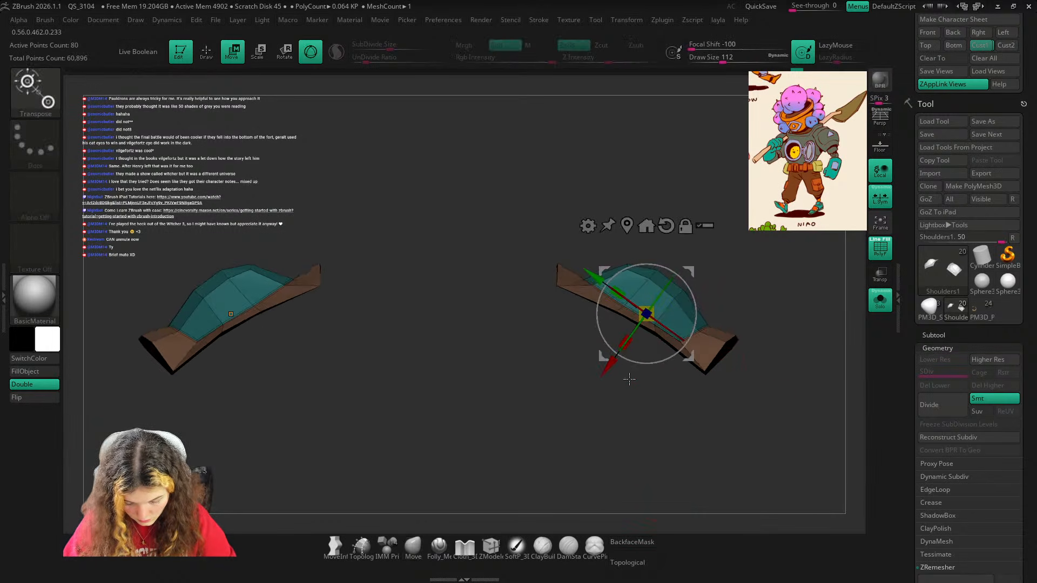
Preview the smoothed shoulder pads on the full character and undo the last change.
key("d")
left_click_drag(792, 354, 759, 369)
left_click(414, 545)
right_click_drag(650, 438, 675, 389, "ctrl")
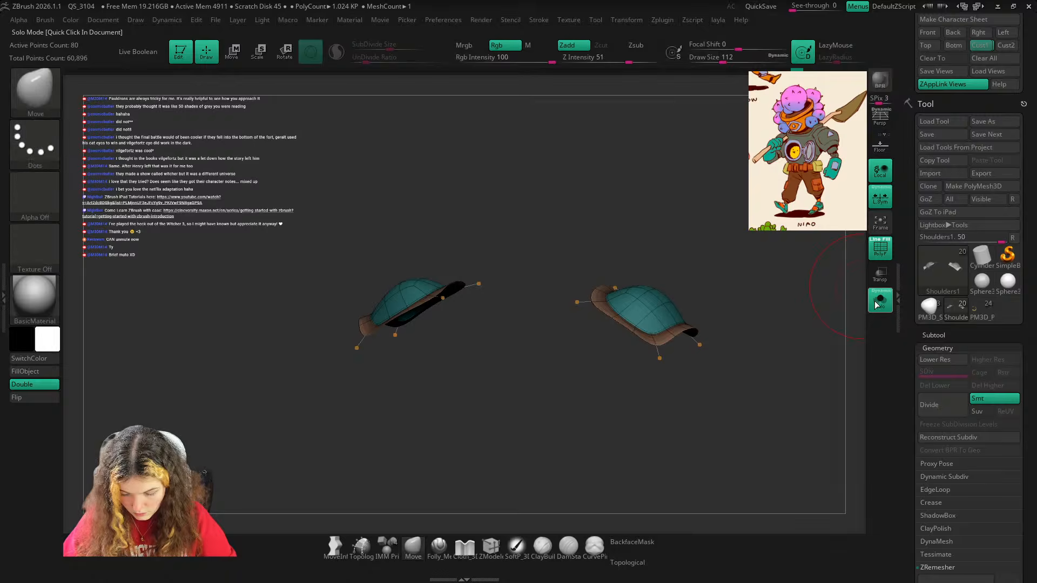
left_click(880, 302)
key("shift+f")
left_click_drag(834, 388, 810, 387)
right_click_drag(810, 387, 780, 386, "ctrl")
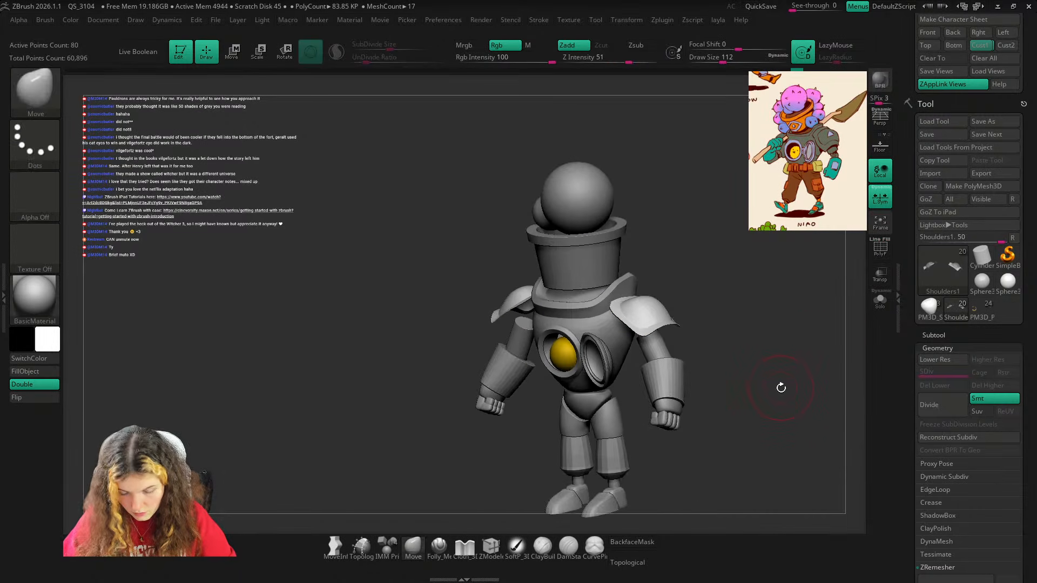
key("ctrl+z")
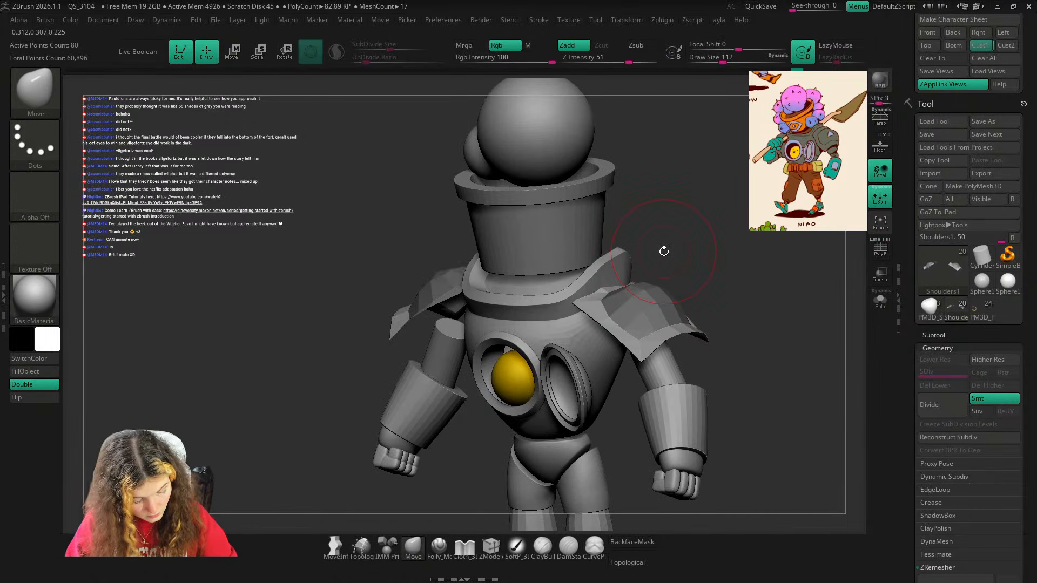
Preview the smoothed shoulder pads and check how they sit on the body from several angles.
key("d")
left_click(663, 258, "ctrl")
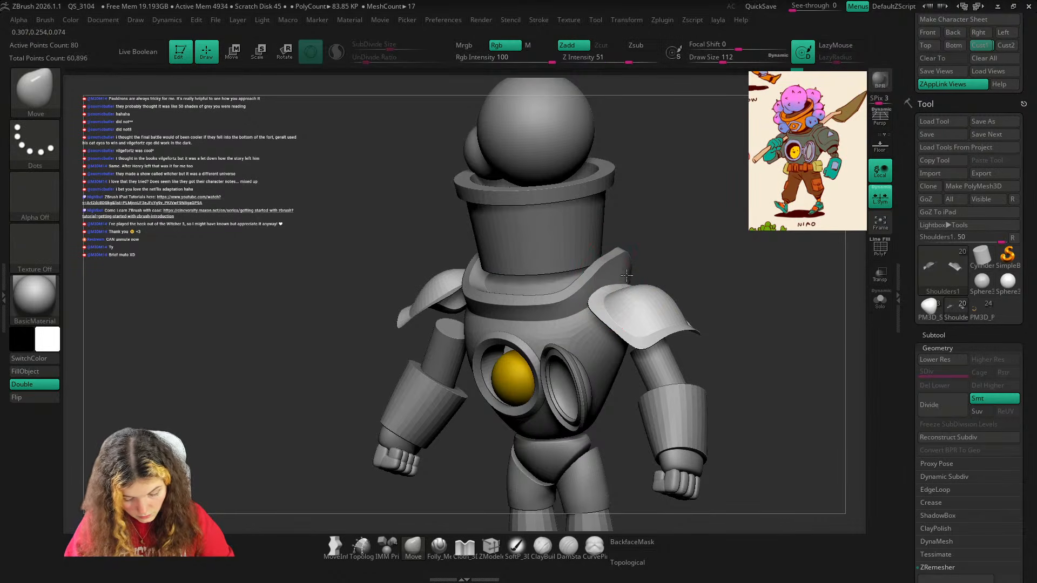
right_click_drag(616, 263, 578, 295)
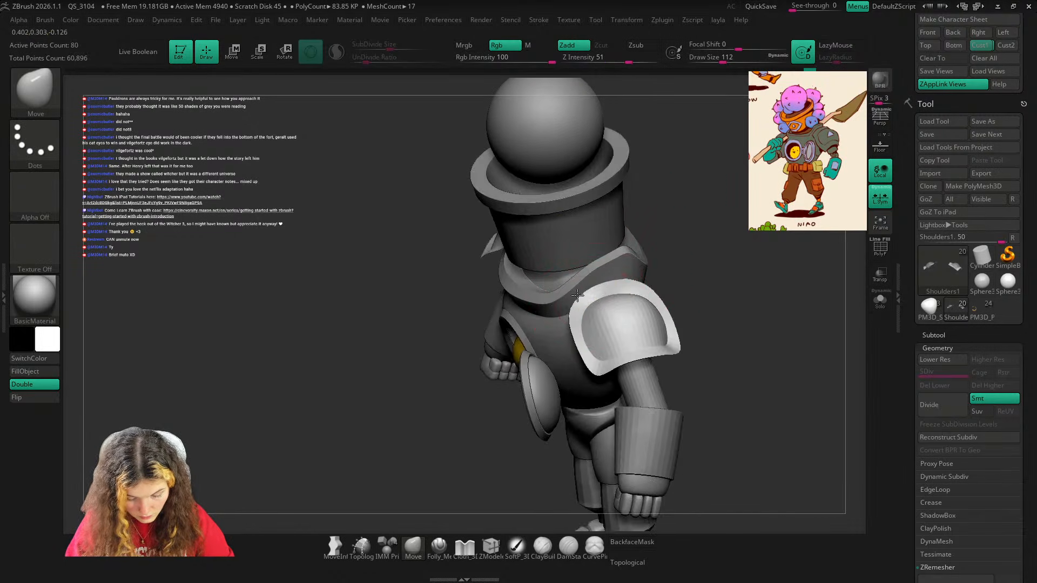
right_click_drag(682, 248, 630, 277)
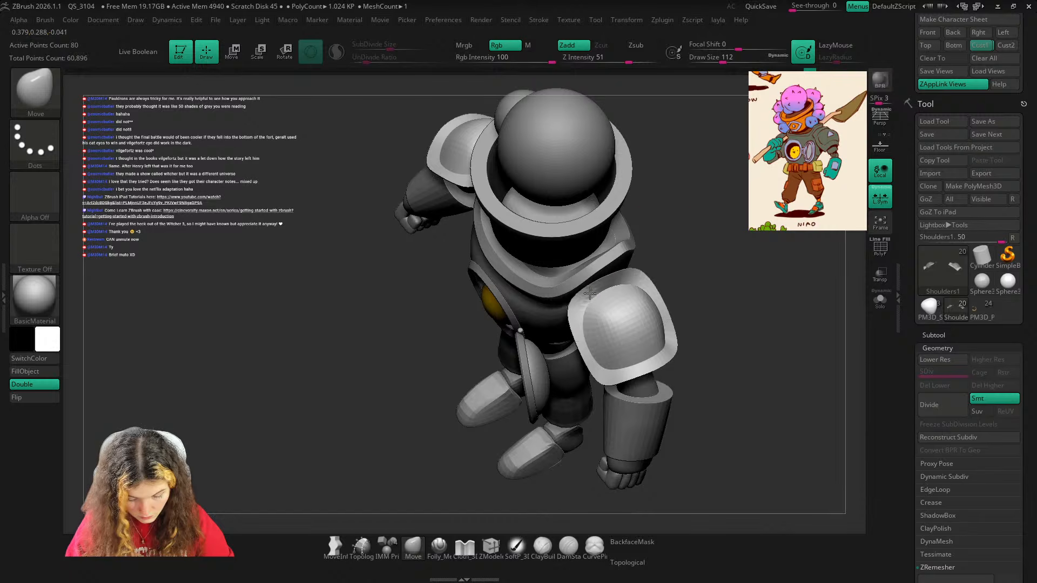
mouse_move(699, 250)
right_mouse_down()
mouse_move(735, 220)
mouse_move(660, 260)
mouse_move(697, 238)
mouse_move(708, 266)
mouse_move(713, 254)
right_mouse_up()
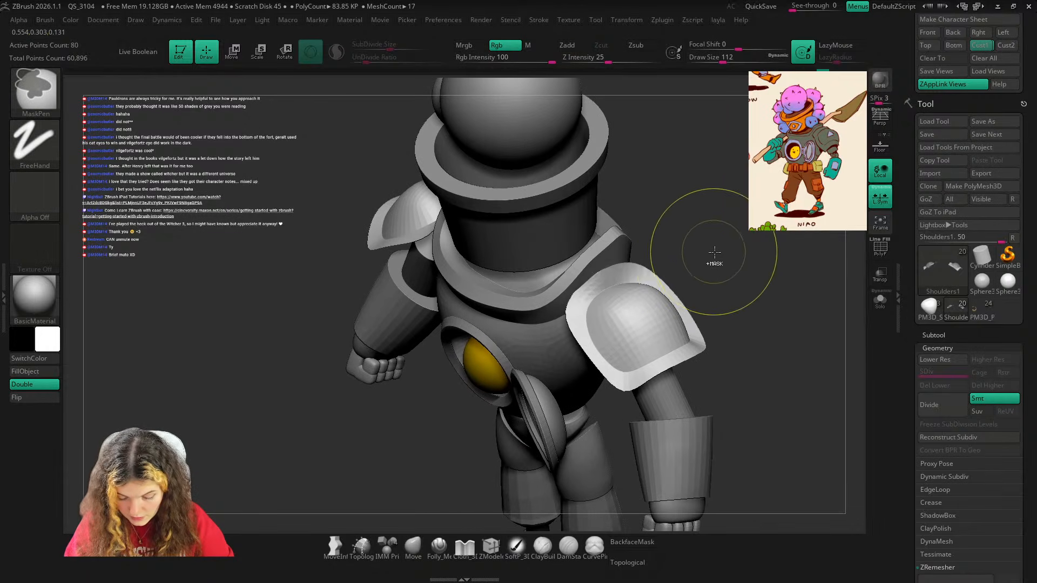
key("shift+d")
key("d")
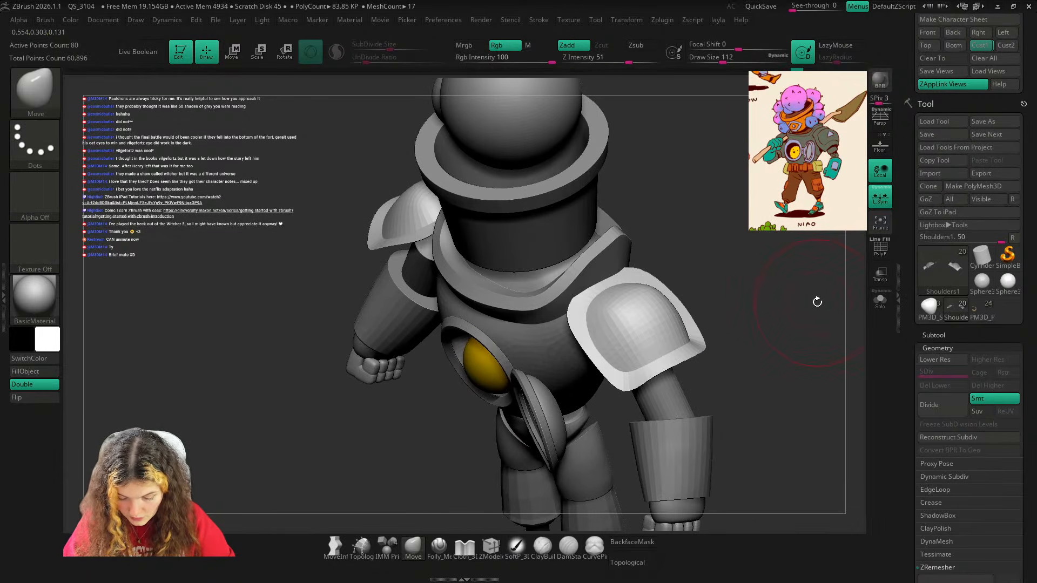
Move and tilt the shoulder pads with the gizmo so they sit over the shoulders, comparing their placement with the concept art.
key("w")
key("q")
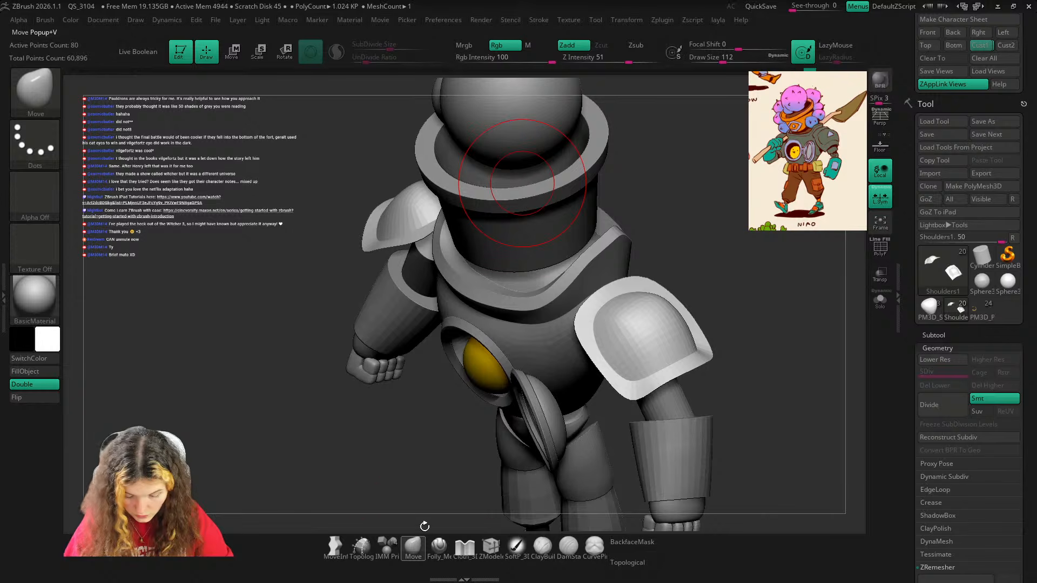
mouse_move(740, 324)
right_mouse_down()
mouse_move(745, 305)
mouse_move(713, 291)
right_mouse_up()
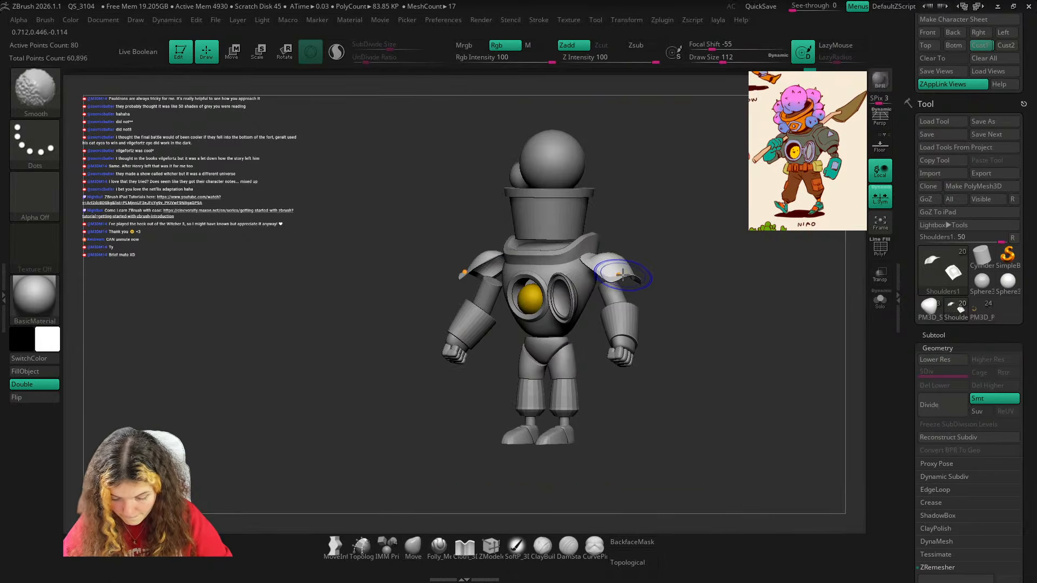
key("e")
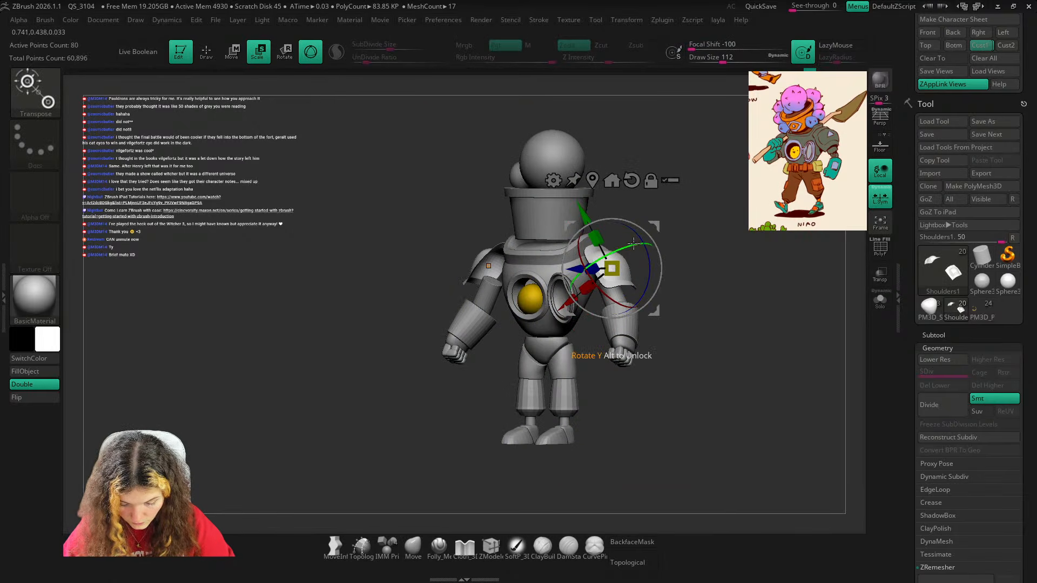
key("ctrl+z")
key("shift+z")
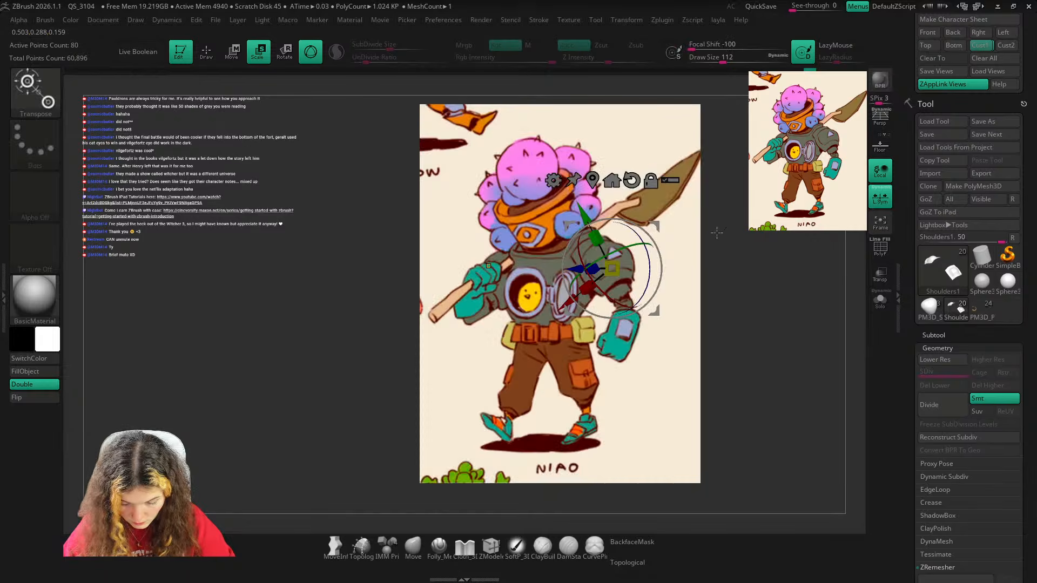
key("shift+z")
key("w")
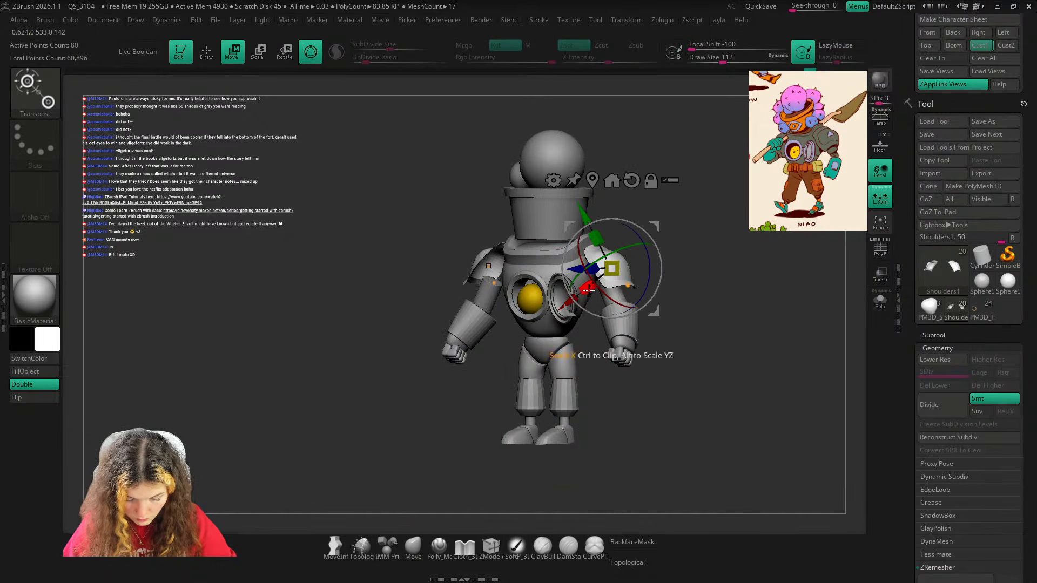
left_click(413, 546)
Unhide the Shoulders subtool and shift its shoulder spheres slightly inward and down with the gizmo.
mouse_move(718, 224)
left_mouse_down()
mouse_move(645, 375)
mouse_move(762, 296)
left_mouse_up()
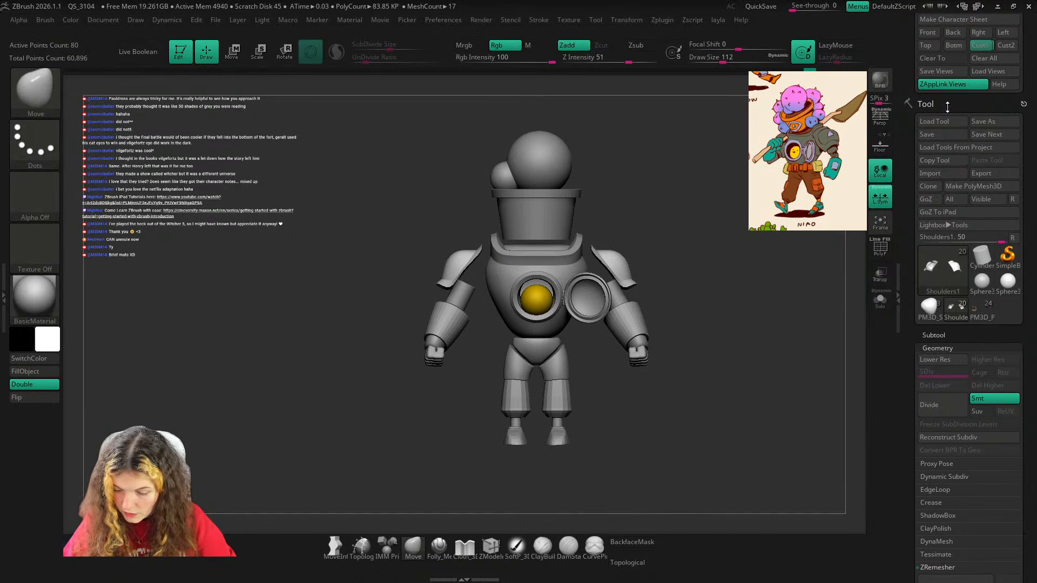
left_click(941, 336)
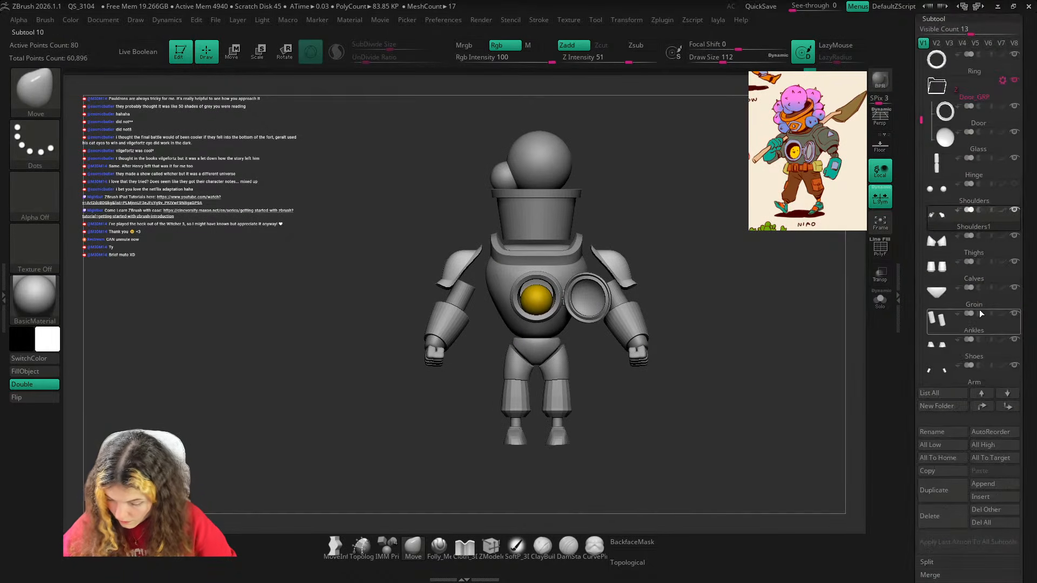
left_click(1009, 195)
key("w")
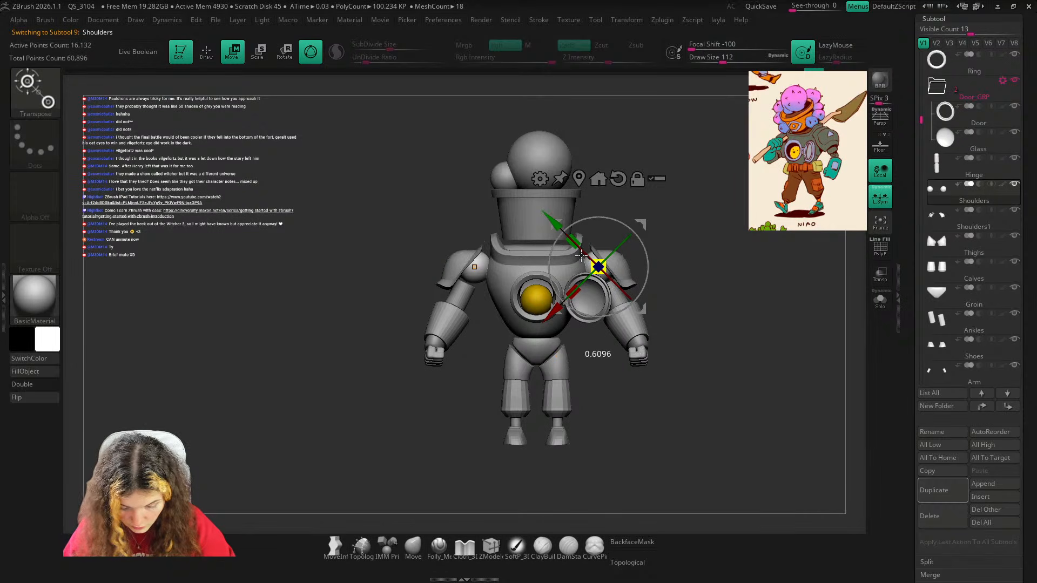
left_click_drag(644, 304, 643, 315)
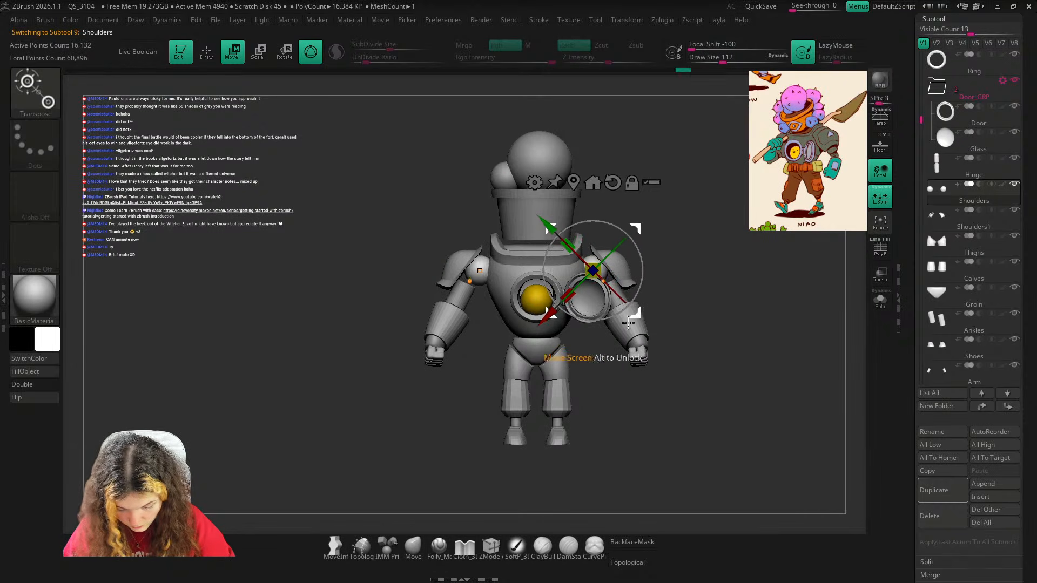
left_click(414, 543)
Select the Shoulders1 pads and move them inward so they cover the shoulder spheres.
left_click(625, 271, "alt")
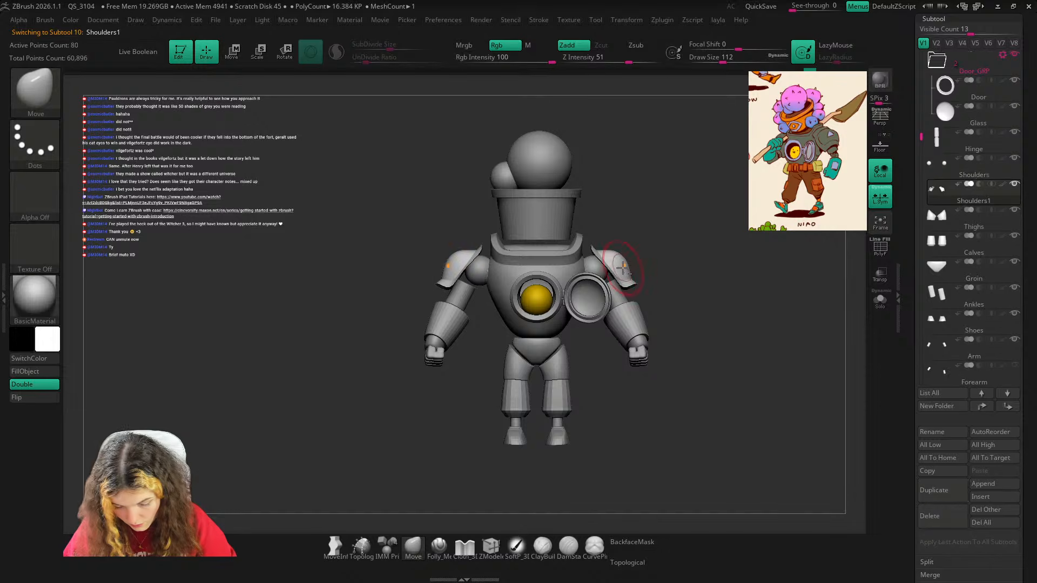
key("w")
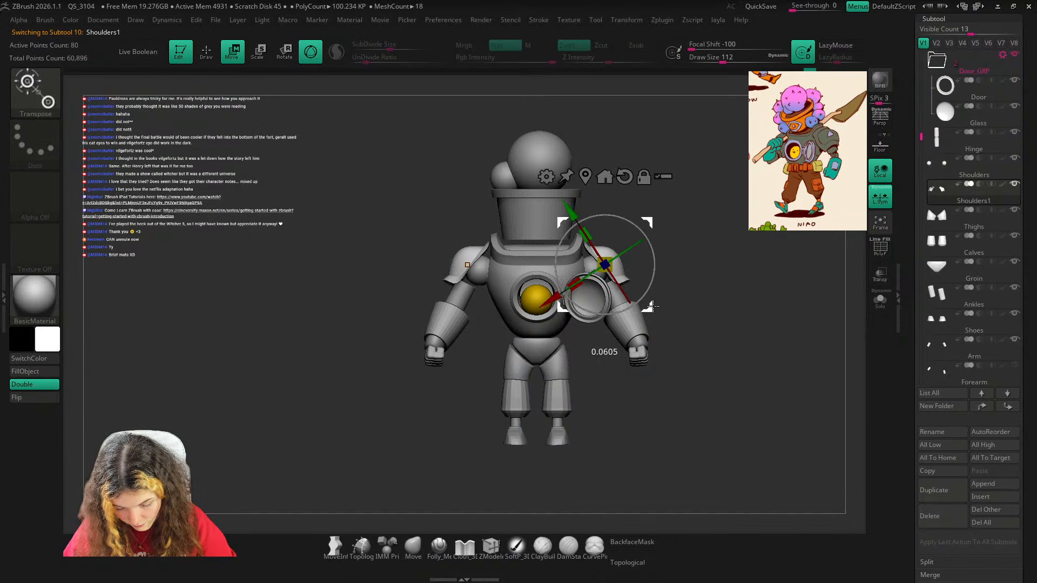
left_click(420, 546)
Recall the first custom camera view and enlarge the shoulder pads slightly with the gizmo.
left_click_drag(1027, 141, 1027, 454)
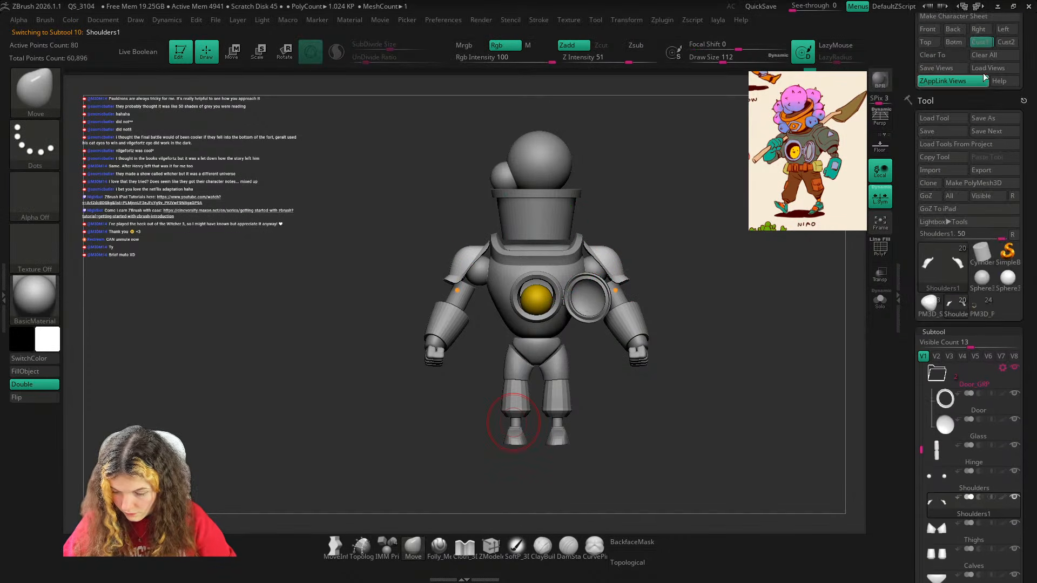
left_click(981, 43)
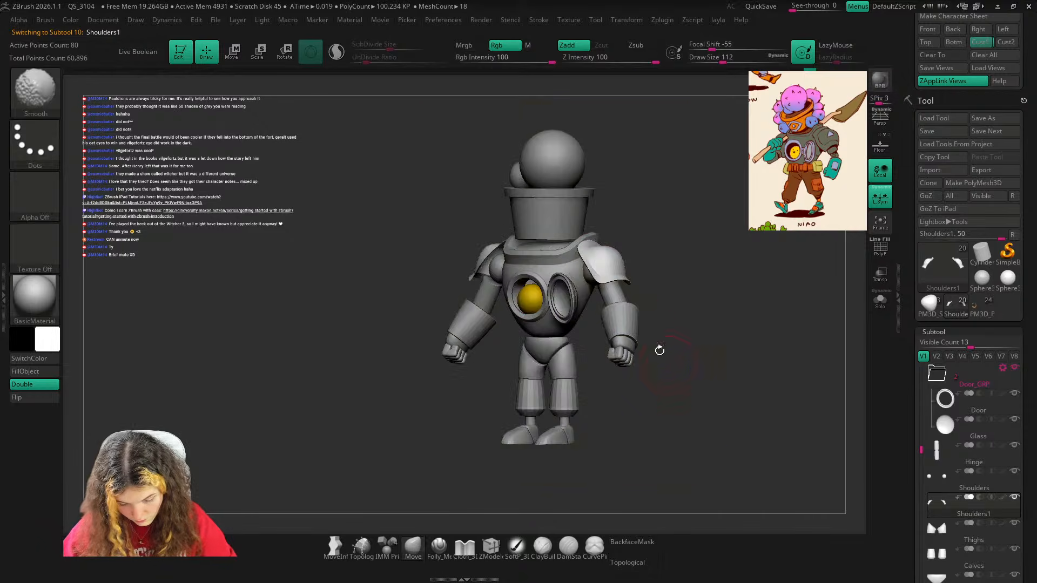
key("e")
mouse_move(721, 232)
left_mouse_down()
mouse_move(697, 224)
mouse_move(721, 228)
left_mouse_up()
left_click_drag(591, 268, 615, 262)
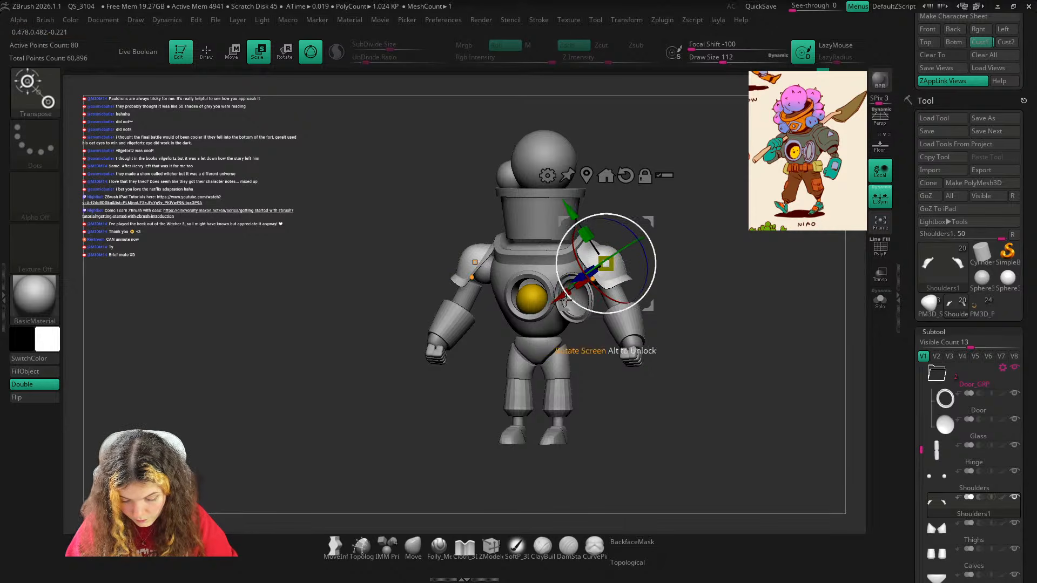
key("q")
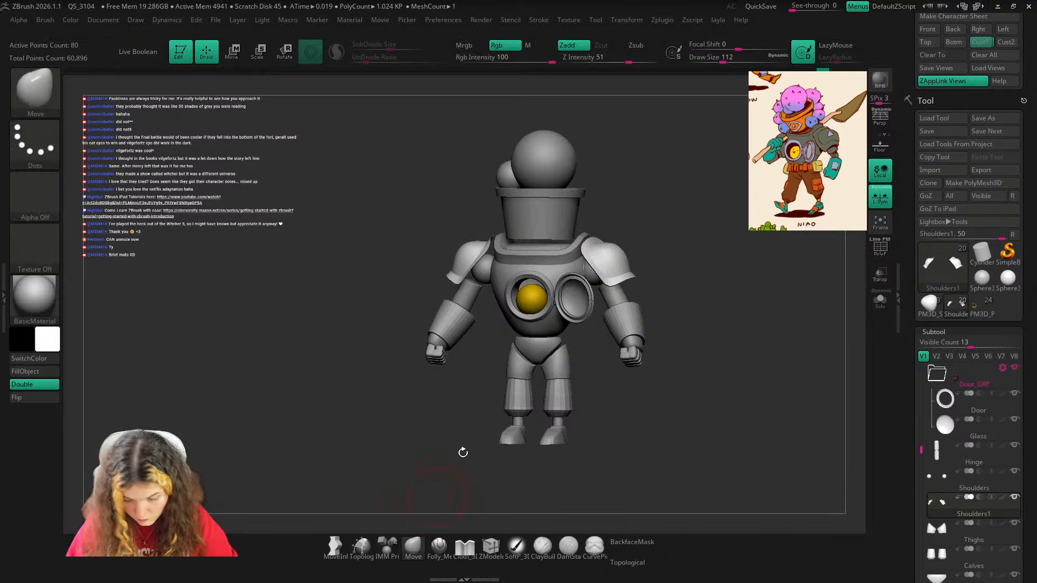
Compare the shoulder pads with the concept art overlay from the first custom camera view.
left_click(981, 48)
key("shift+z")
key("shift+z")
key("shift+z")
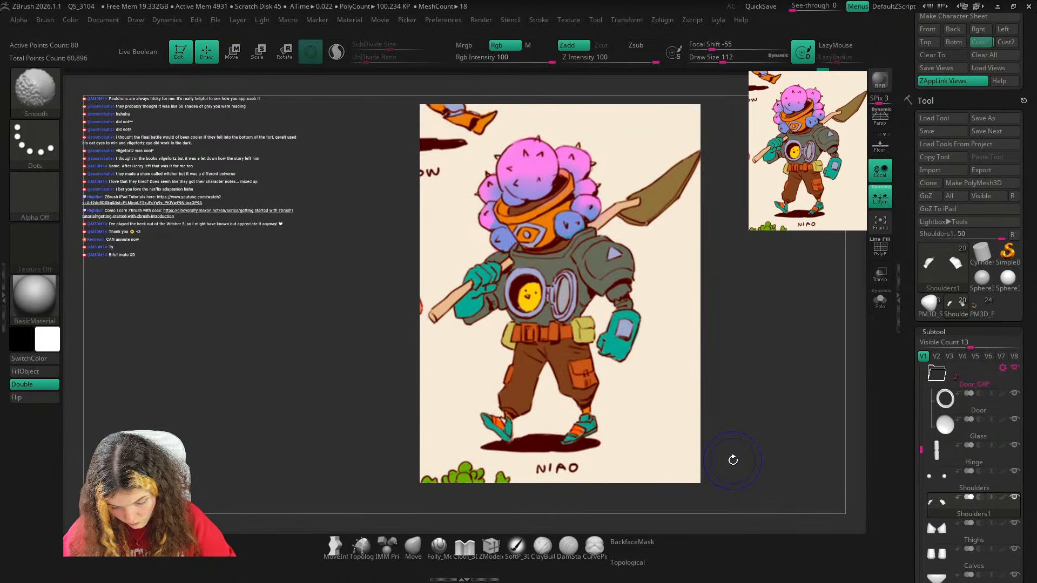
key("shift+z")
Display the polyframe on the low-poly shoulder pads and reduce the draw size to about 35.
right_click_drag(606, 274, 643, 324, "ctrl")
key("shift+f")
key("s")
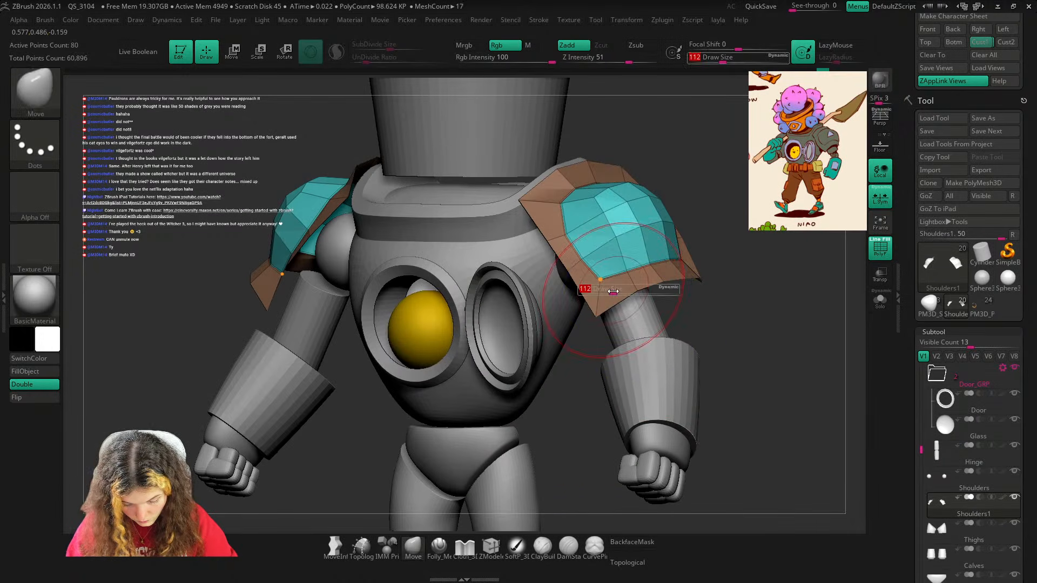
left_click_drag(614, 292, 599, 291)
mouse_move(781, 257)
left_mouse_down()
mouse_move(688, 243)
mouse_move(796, 220)
left_mouse_up()
left_click(981, 46)
Thicken the shoulder pads with ZModeler's polygon Extrude action targeting All Polygons, and preview them smoothed.
left_click(492, 548)
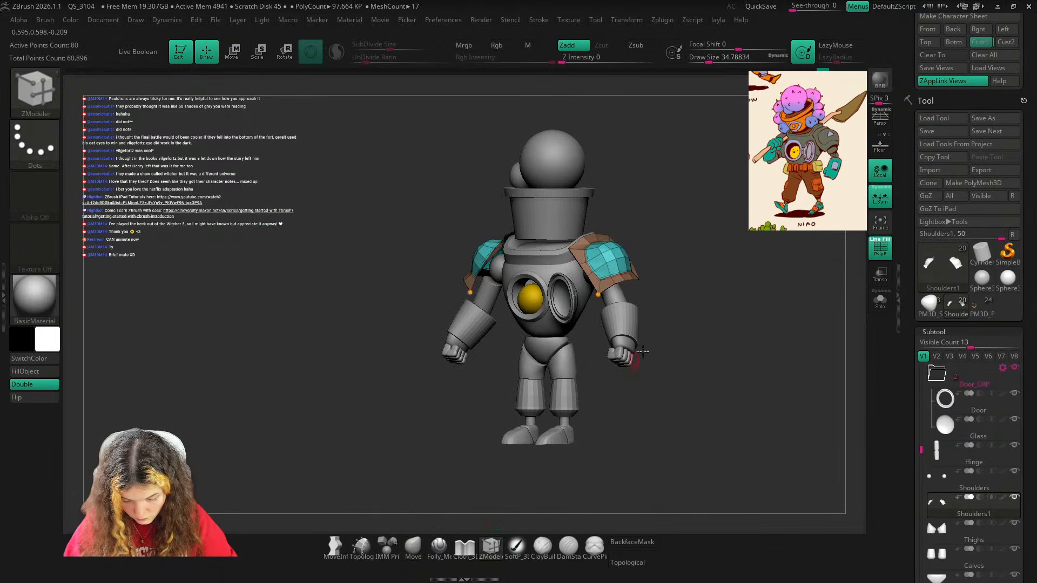
left_click_drag(655, 354, 700, 336)
right_click_drag(613, 257, 624, 299, "ctrl")
key("space")
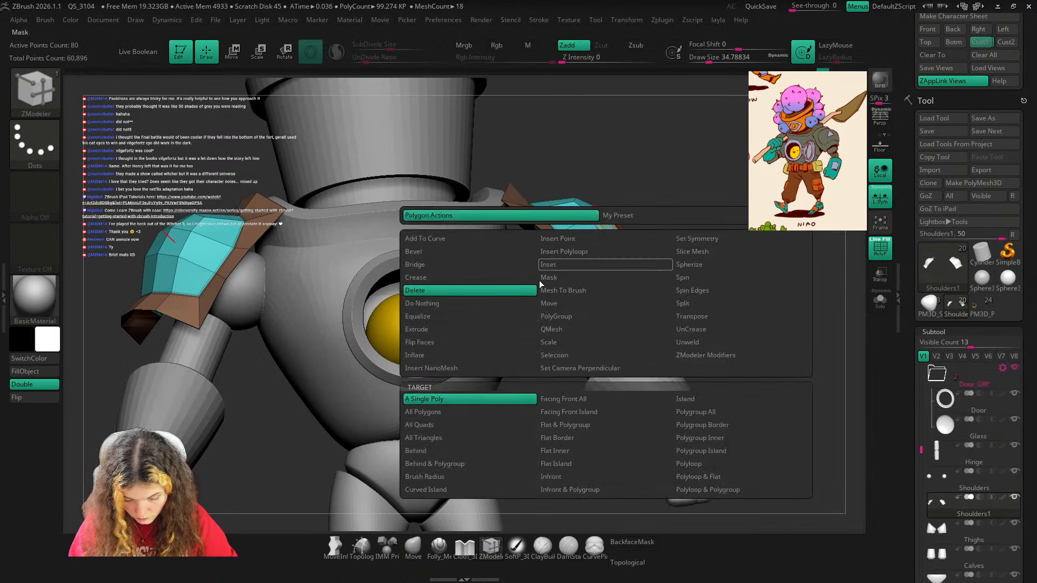
left_click(485, 425)
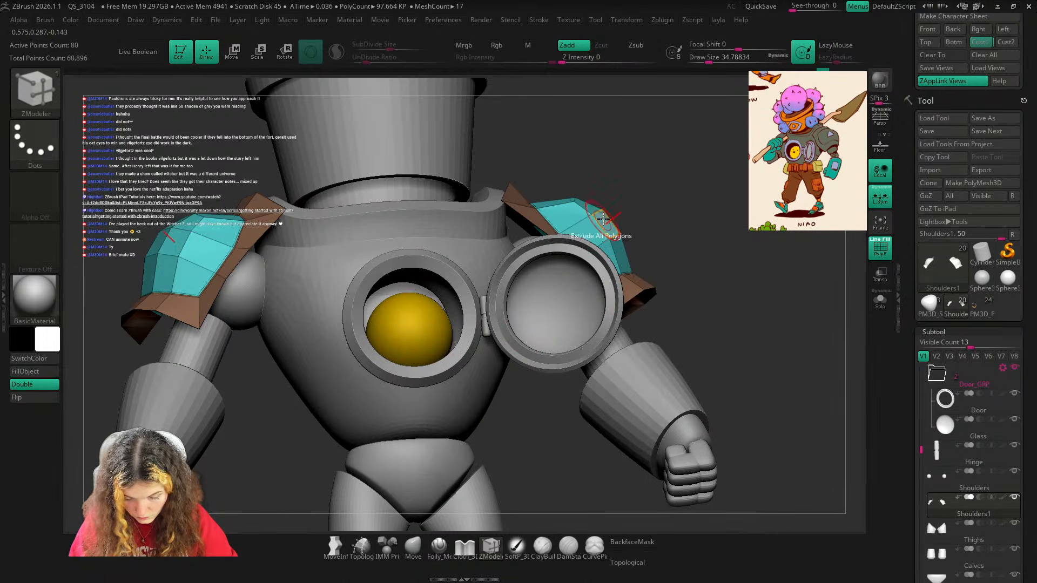
key("d")
key("shift+f")
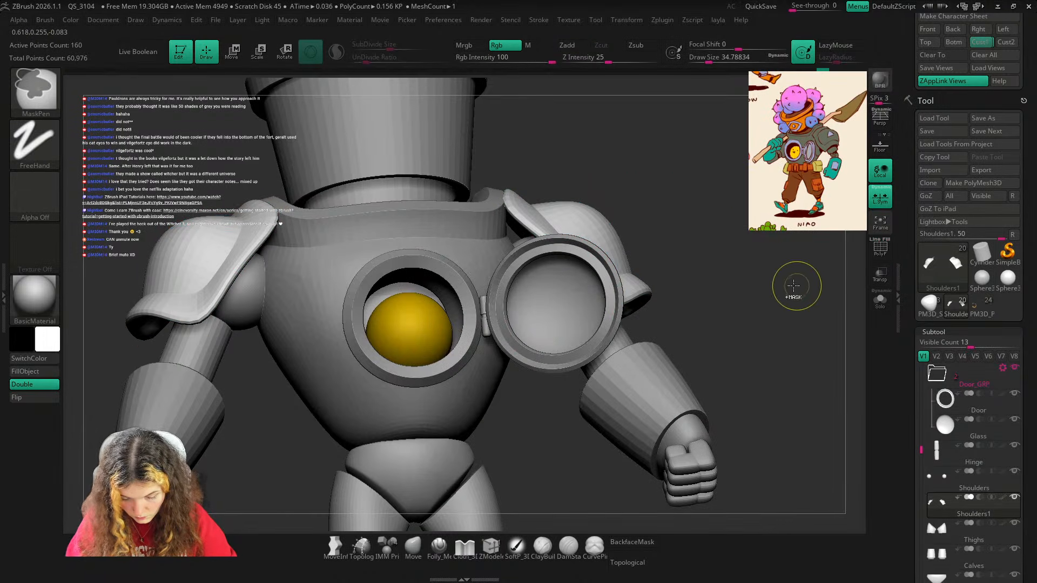
key("shift+f")
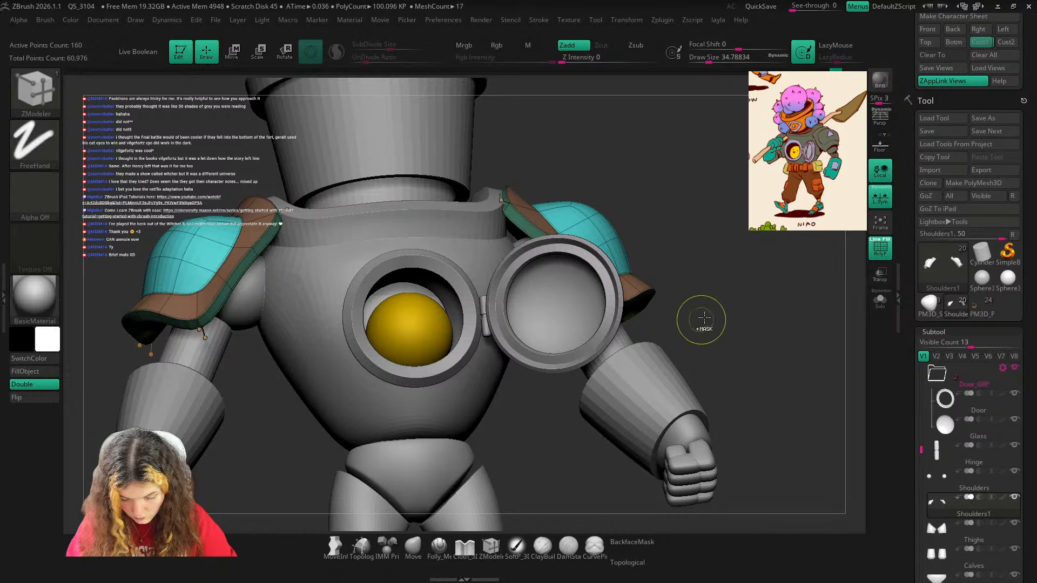
Check the thickened shoulder pads against the concept art overlay with the polyframe hidden.
key("f")
left_click_drag(696, 261, 649, 263)
key("shift+f")
left_click(979, 42)
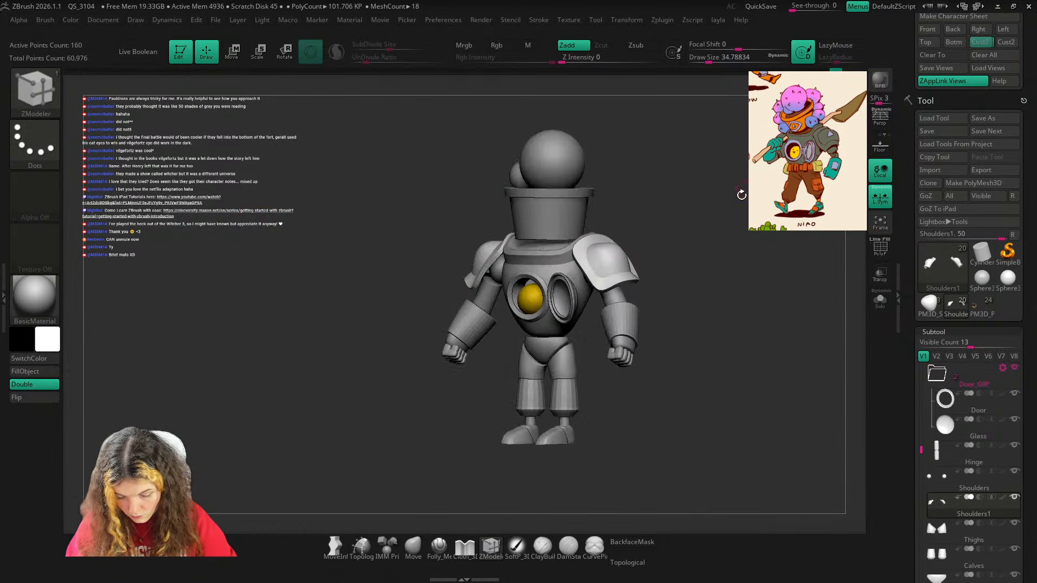
key("shift+z")
key("shift+z")
Undo the extrusion that thickened the shoulder pads and turn off their smooth preview.
key("ctrl+z")
right_click_drag(674, 248, 660, 329, "ctrl")
key("ctrl+z")
key("shift+d")
key("shift+f")
right_click_drag(596, 344, 598, 378, "ctrl")
key("space")
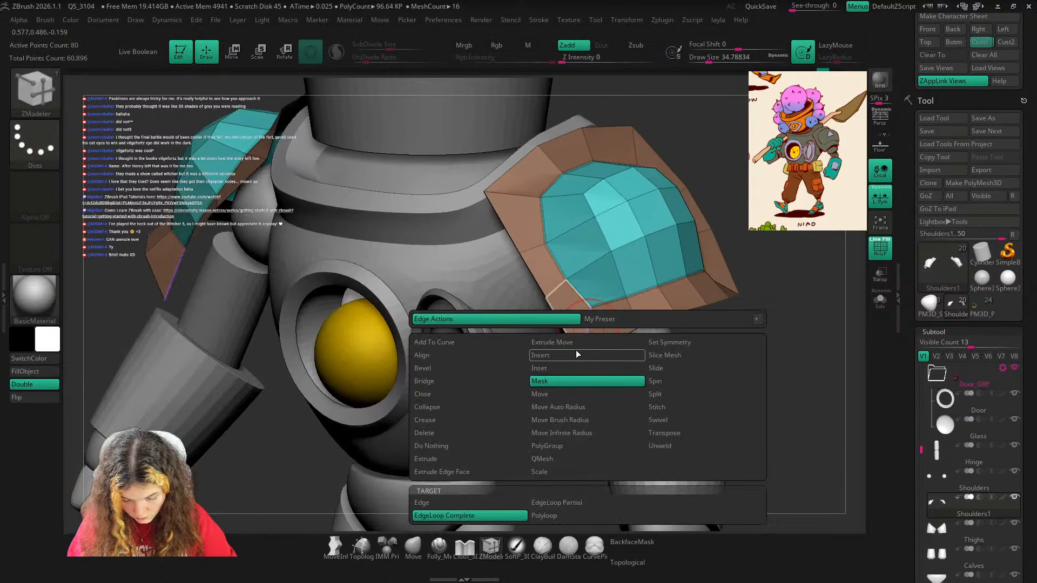
left_click(578, 350)
right_click_drag(659, 314, 748, 238, "ctrl")
right_click_drag(748, 238, 759, 280)
key("shift+f")
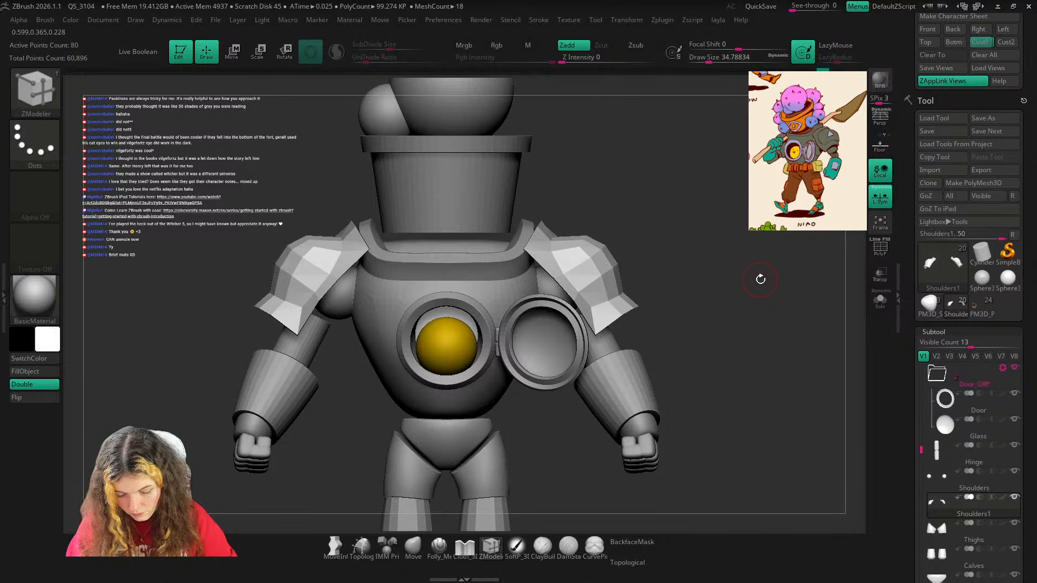
Preview the single-sided shoulder pads smoothed and compare them with the concept art overlay.
key("d")
left_click(980, 43)
key("shift+z")
key("shift+z")
key("shift+z")
key("shift+z")
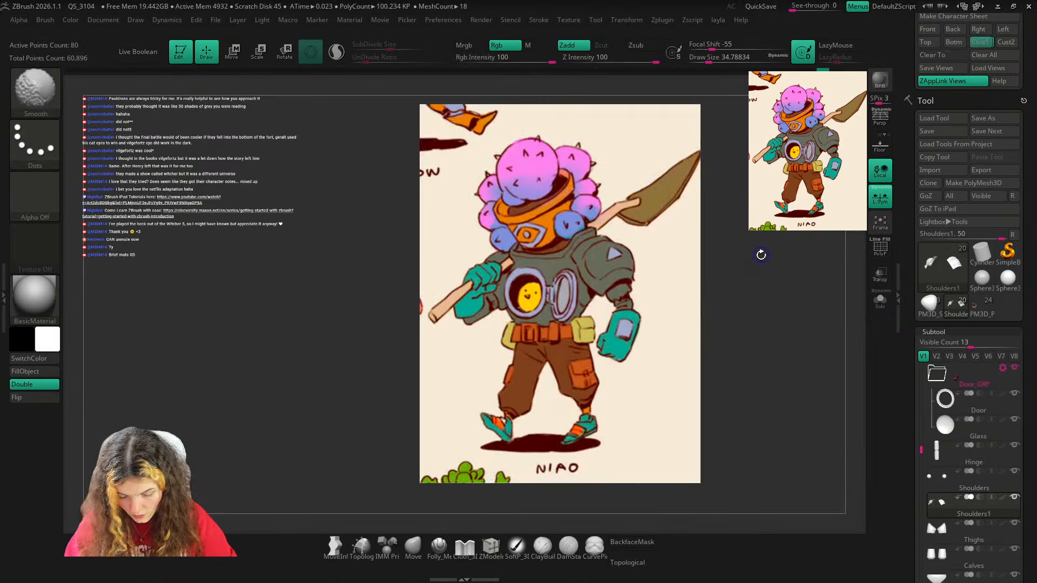
Try extruding the outer edge loop of the shoulder pads with ZModeler's edge Extrude action, targeting EdgeLoop Complete.
key("shift+f")
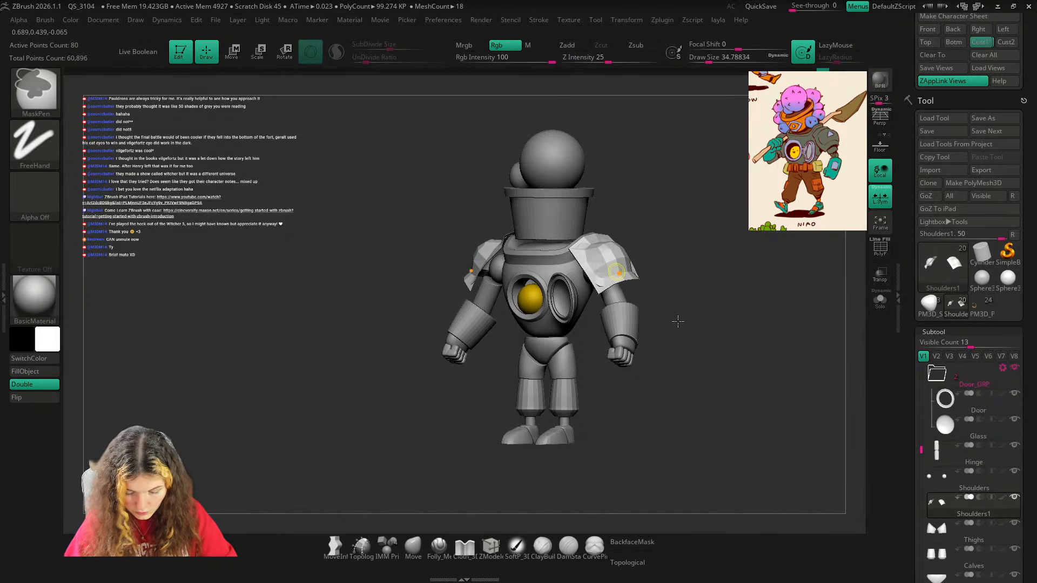
right_click_drag(679, 321, 706, 277, "ctrl")
right_click_drag(643, 322, 646, 324)
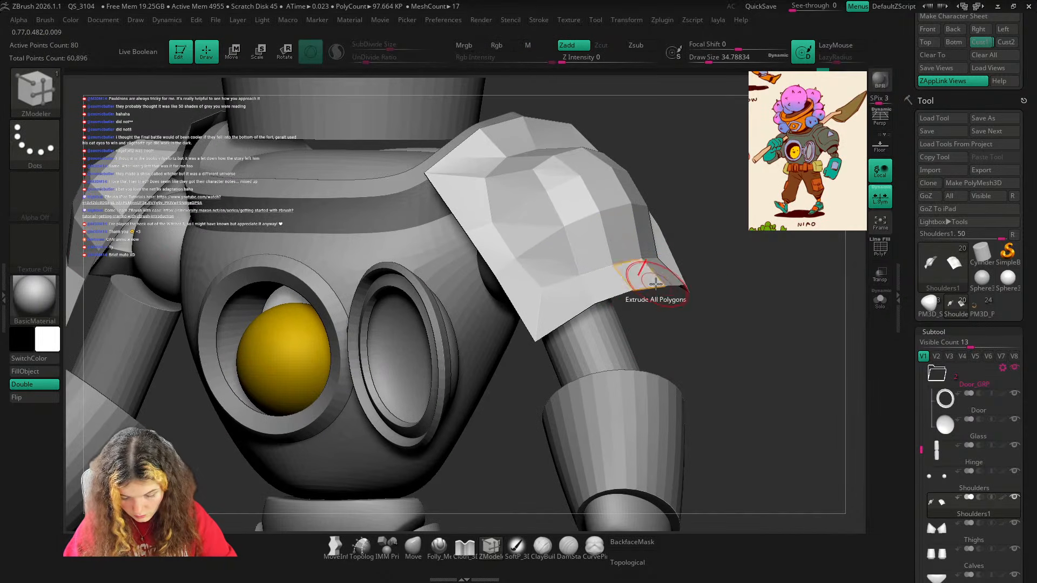
right_click_drag(670, 372, 697, 384)
key("space")
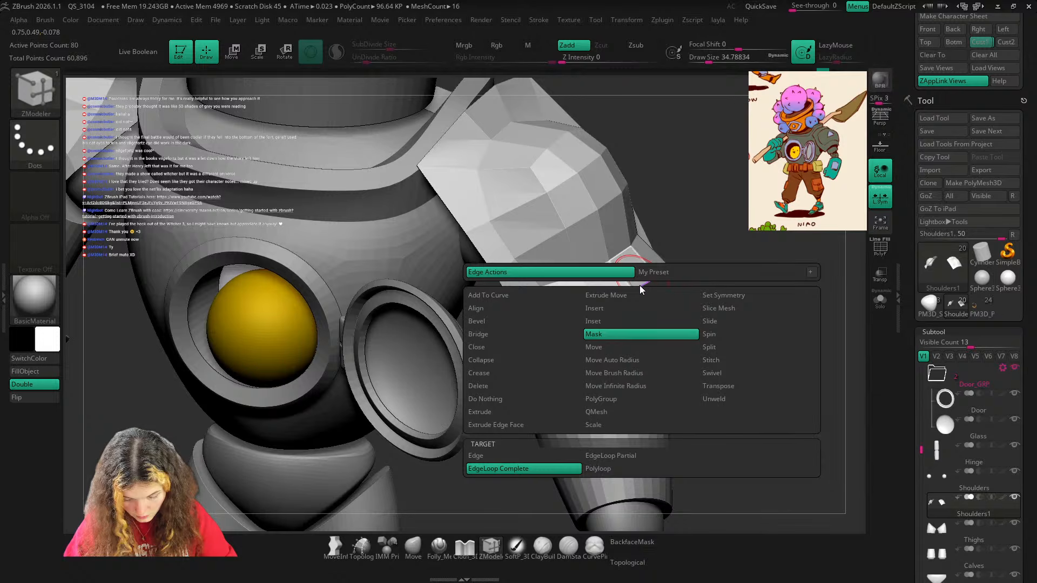
left_click(521, 412)
key("shift+f")
left_click_drag(646, 282, 655, 294)
Preview the smoothed shoulder pads on the full character and undo the edge loop extrusion.
right_click_drag(741, 249, 793, 300, "ctrl")
key("d")
key("shift+f")
right_click_drag(793, 300, 716, 224)
right_click_drag(715, 224, 713, 243, "ctrl")
key("ctrl+z")
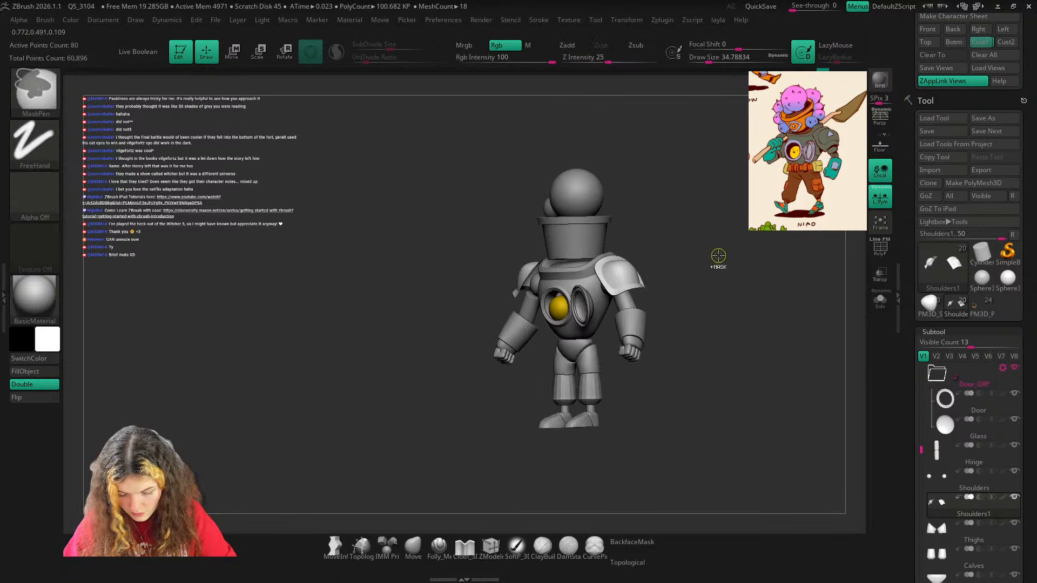
Crease the polygroup borders of the low-poly shoulder pads.
key("f")
key("shift+f")
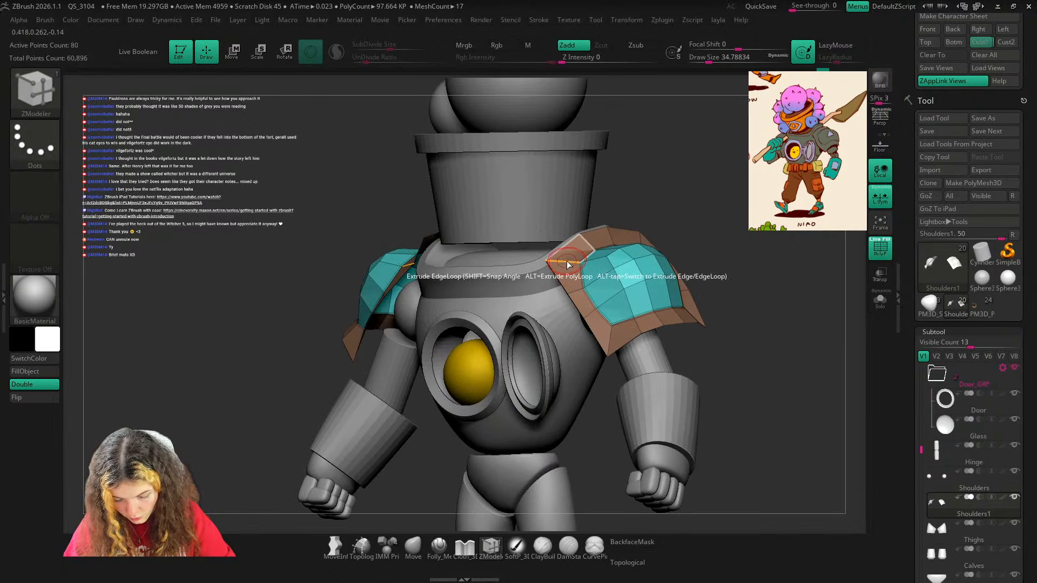
key("c")
left_click(725, 246)
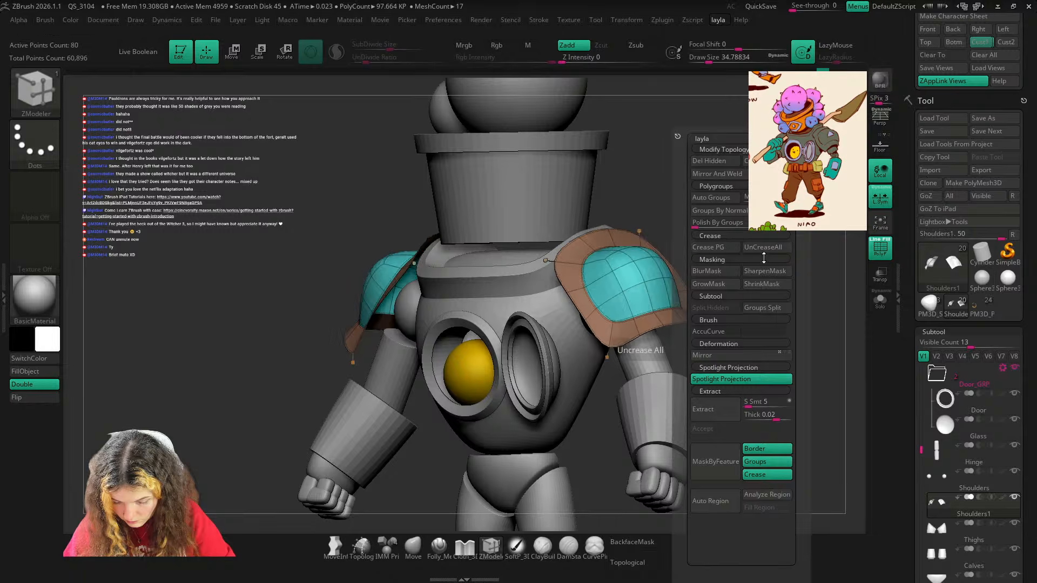
key("shift+f")
Compare the smoothed shoulder pads with the concept art overlay, switching to the Move brush at a draw size of about 101.
left_click(979, 42)
key("shift+z")
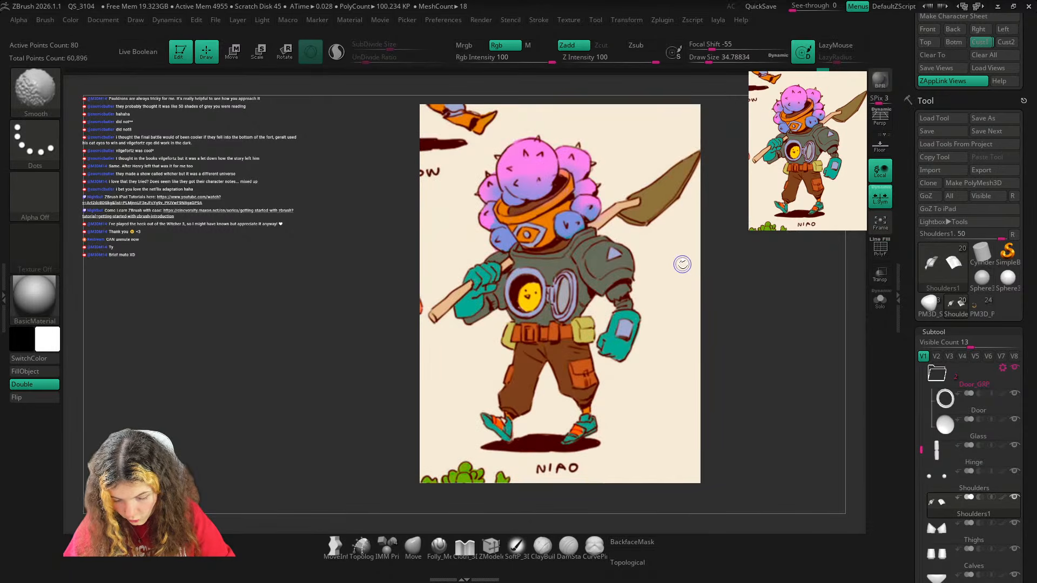
key("shift+z")
left_click_drag(682, 256, 662, 285)
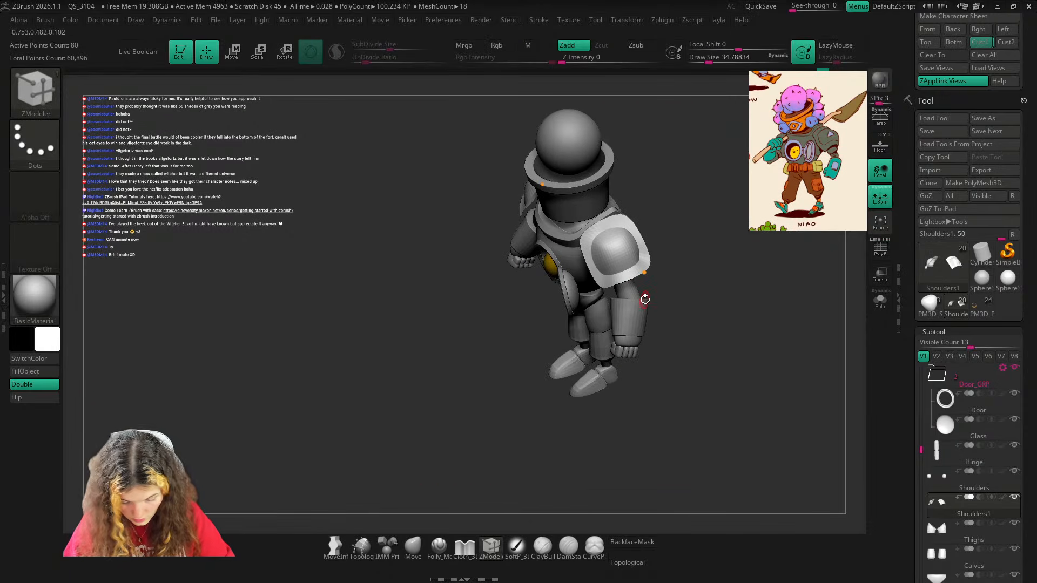
left_click(413, 548)
mouse_move(655, 182)
left_mouse_down()
mouse_move(645, 208)
mouse_move(619, 214)
mouse_move(747, 114)
left_mouse_up()
key("s")
left_click(980, 42)
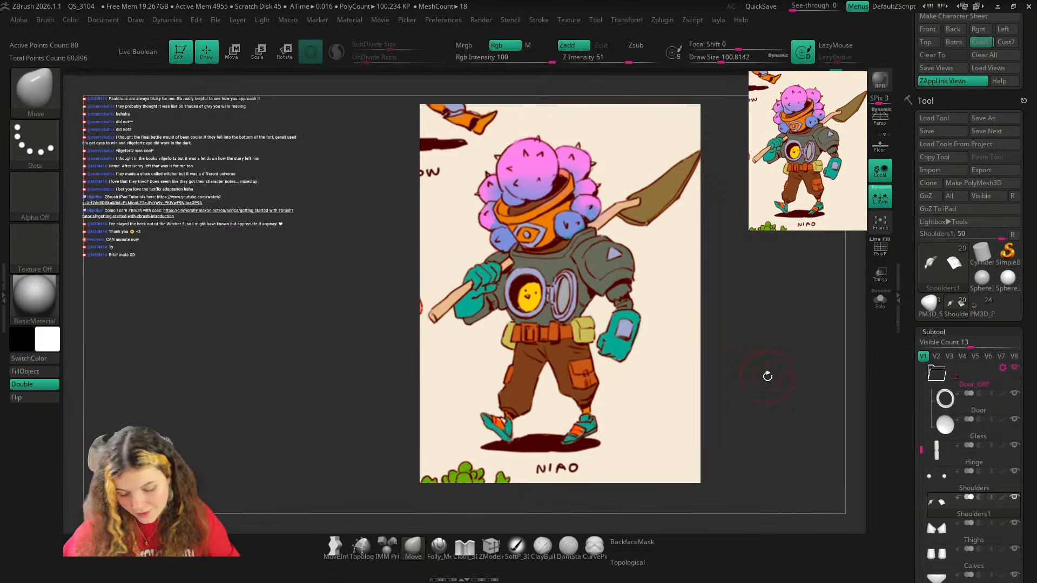
key("shift+z")
Reduce the Move brush's draw size to about 44 and examine the low-poly shoulder pads from the side and front.
mouse_move(767, 394)
right_mouse_down()
mouse_move(745, 416)
mouse_move(638, 324)
mouse_move(722, 310)
mouse_move(713, 324)
mouse_move(710, 282)
mouse_move(708, 352)
mouse_move(694, 336)
right_mouse_up()
key("shift+f")
key("bracketleft")
key("bracketleft")
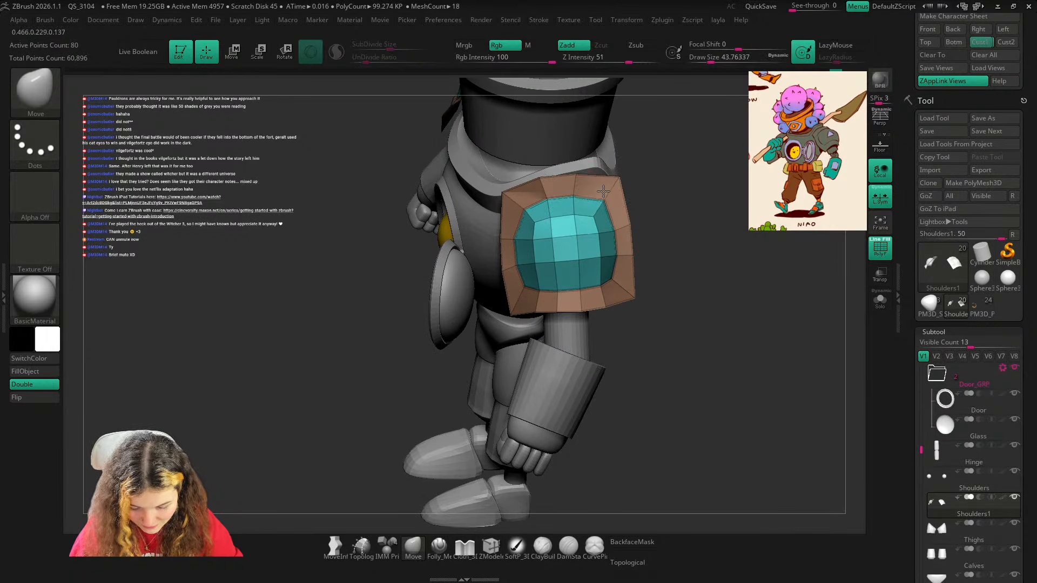
right_click_drag(689, 173, 594, 213)
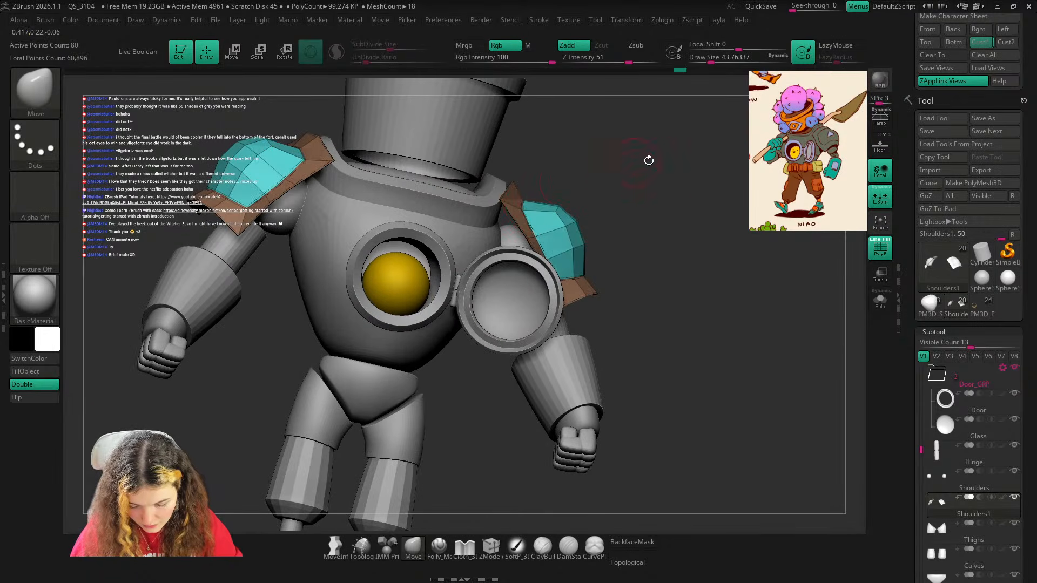
right_click_drag(649, 161, 779, 167)
mouse_move(582, 341)
right_mouse_down()
mouse_move(601, 355)
mouse_move(640, 345)
mouse_move(643, 302)
right_mouse_up()
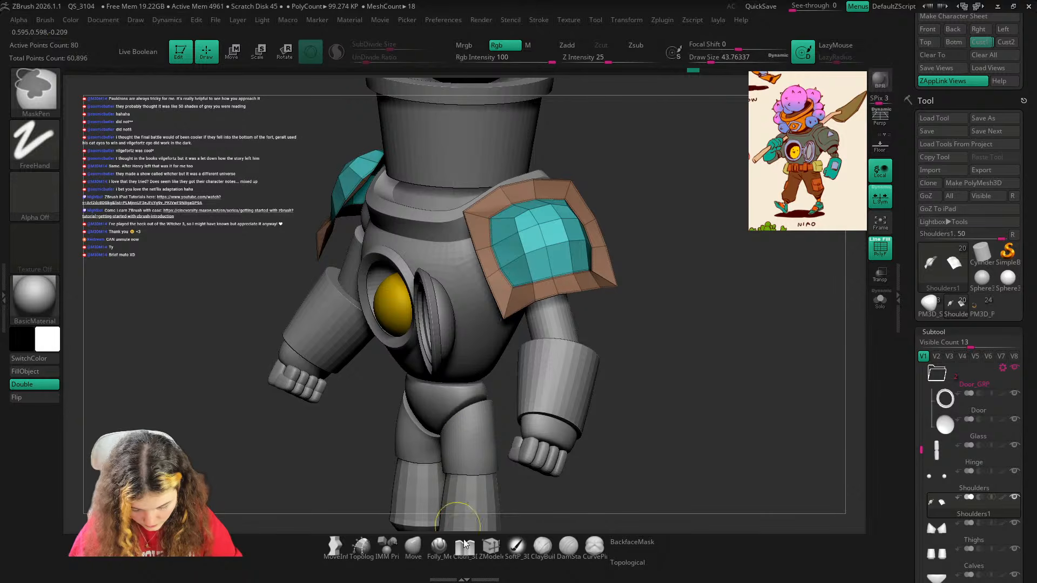
Try beveling the corner edges of the shoulder pad rims with ZModeler's Bevel action, targeting EdgeLoop Partial with a single row.
left_click(491, 546)
right_click_drag(507, 394, 518, 318, "ctrl")
key("space")
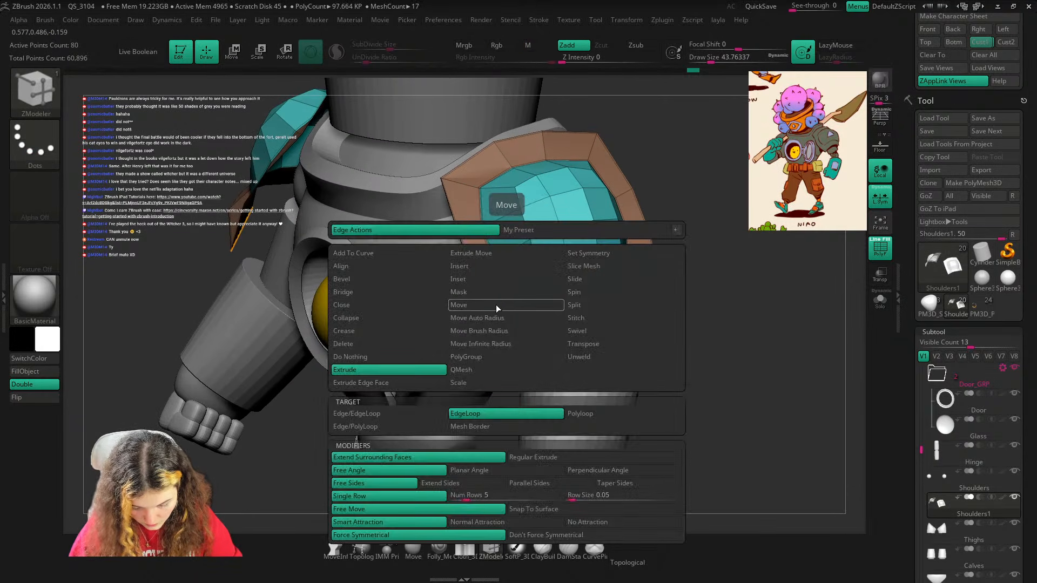
left_click(401, 279)
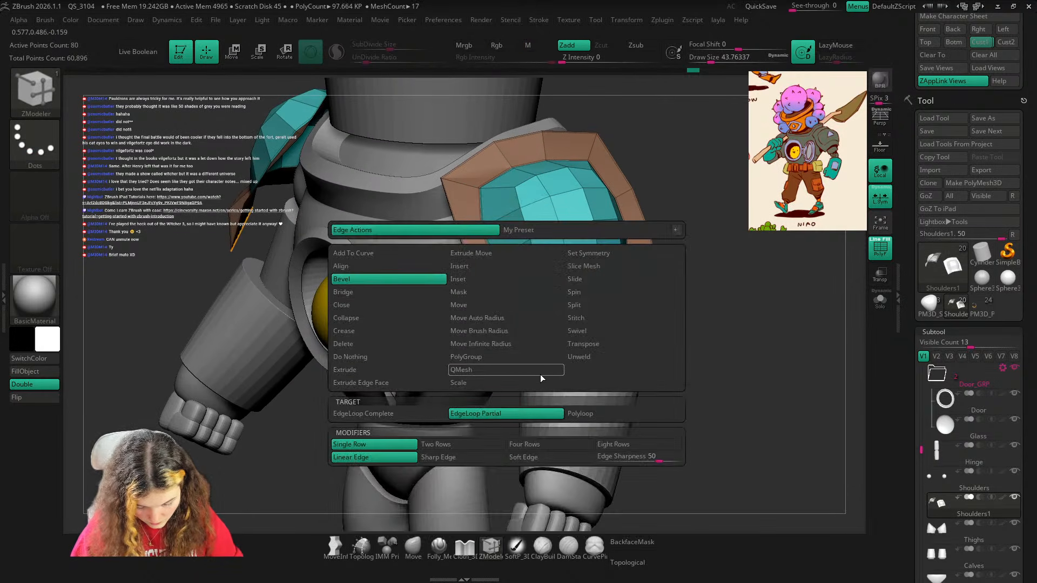
left_click_drag(505, 315, 507, 315)
left_click_drag(710, 227, 660, 265)
left_click_drag(609, 137, 607, 138)
left_click_drag(477, 174, 482, 176)
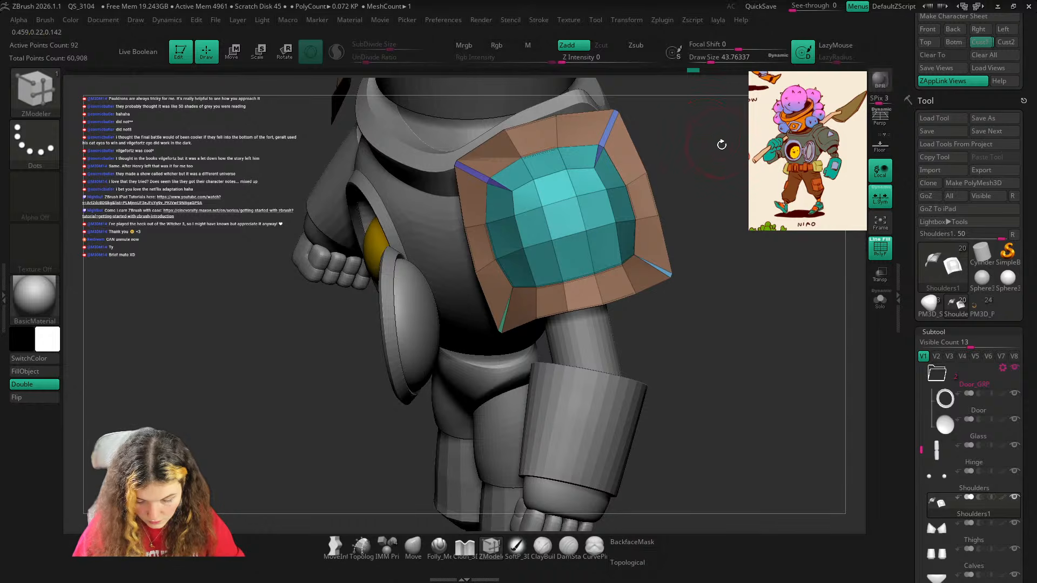
Preview the beveled shoulder pads smoothed and crease their polygroup borders.
key("d")
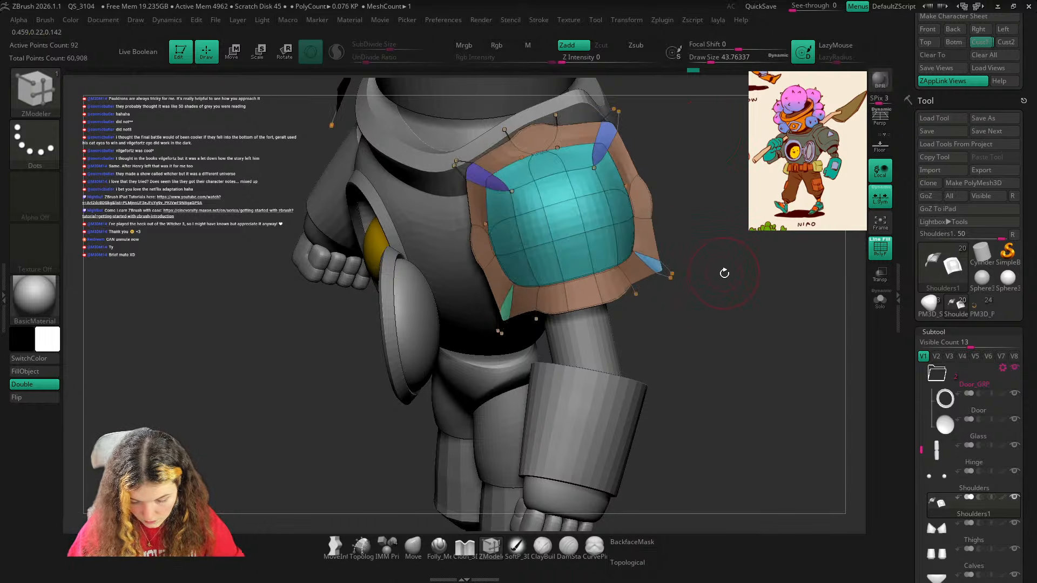
key("shift+f")
key("ctrl+z")
key("ctrl+shift+z")
key("shift+f")
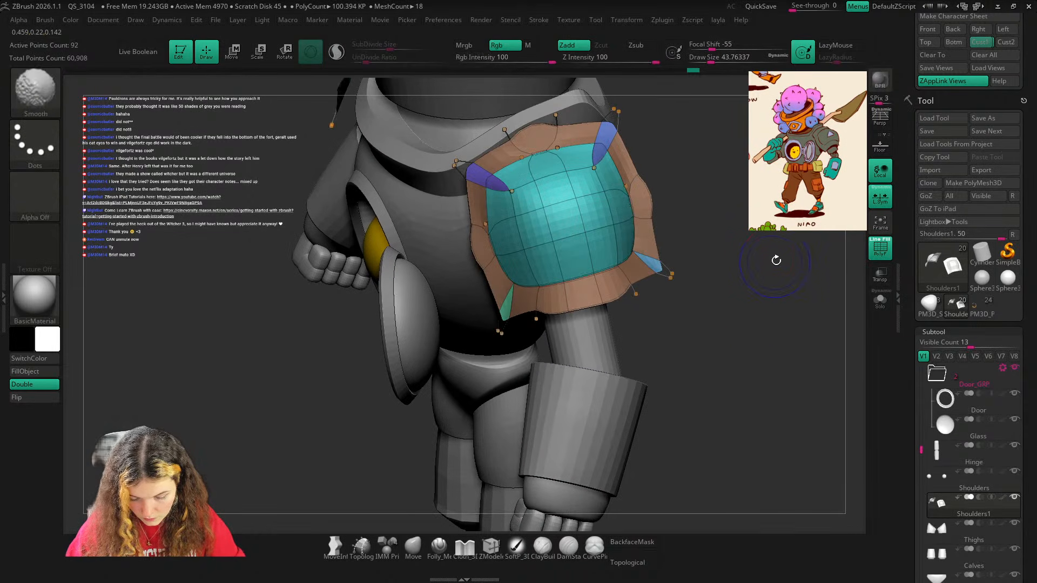
key("space")
left_click(767, 246)
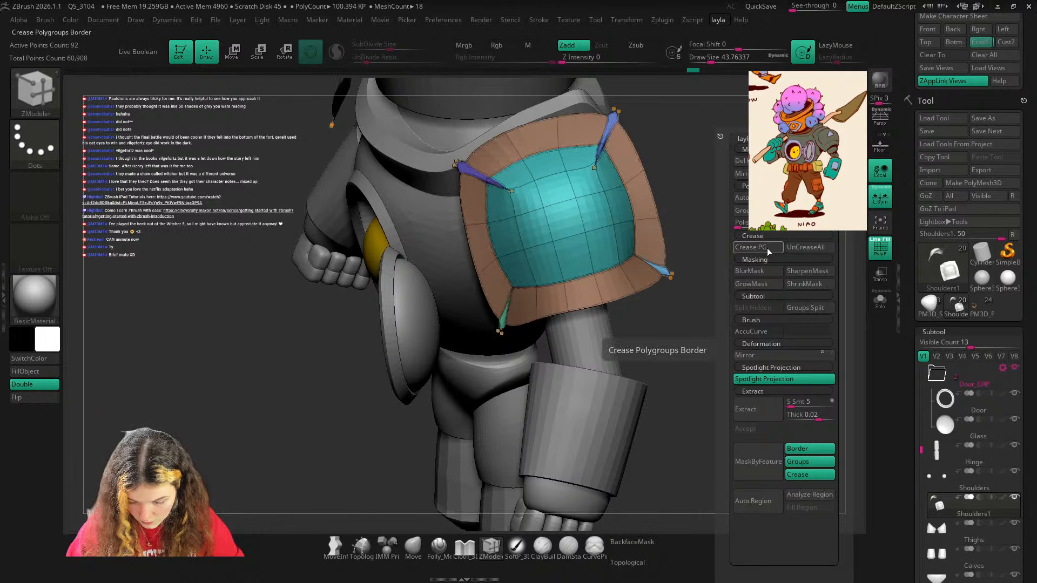
Check the creased pads on the full character and undo the creasing and the corner bevels.
key("shift+f")
key("ctrl")
right_click_drag(703, 257, 698, 185, "ctrl")
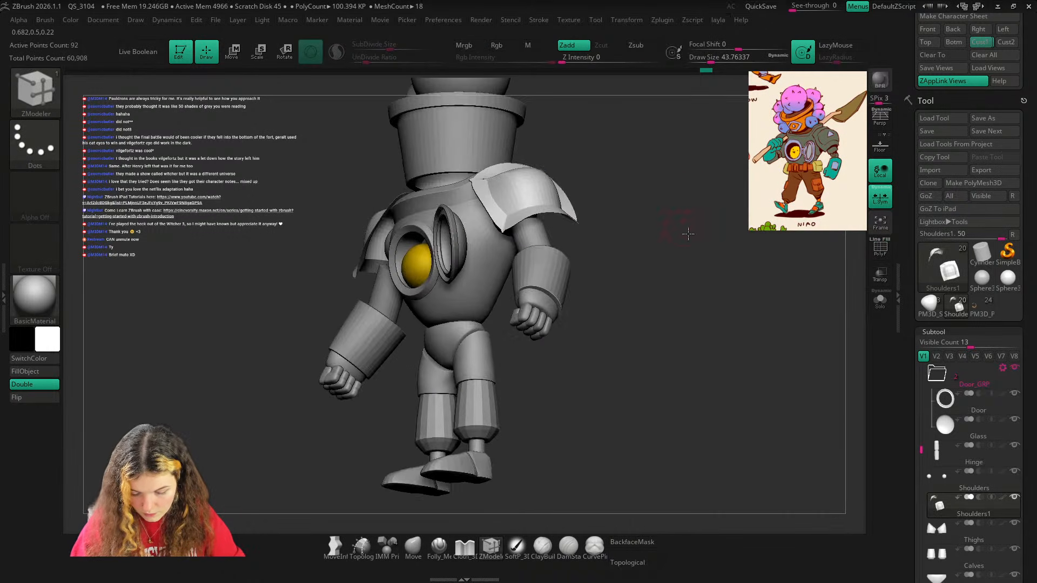
mouse_move(688, 234)
right_mouse_down()
mouse_move(738, 324)
mouse_move(706, 274)
mouse_move(697, 382)
right_mouse_up()
key("ctrl+z")
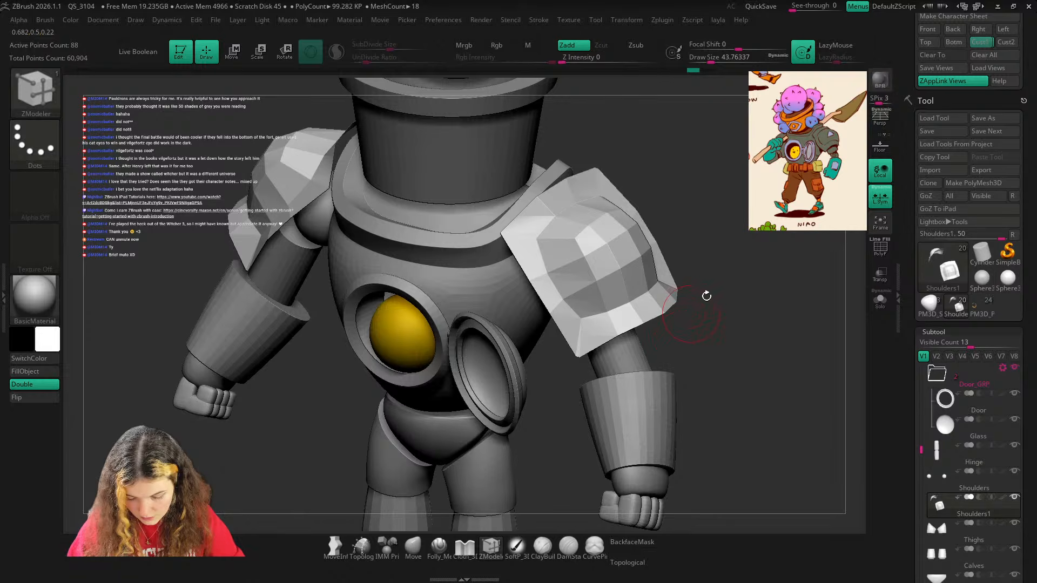
right_click_drag(706, 297, 746, 356, "ctrl")
mouse_move(752, 259)
right_mouse_down("ctrl")
mouse_move(803, 229)
mouse_move(708, 206)
right_mouse_up("ctrl")
key("ctrl+z")
right_click_drag(800, 216, 743, 222)
key("shift+f")
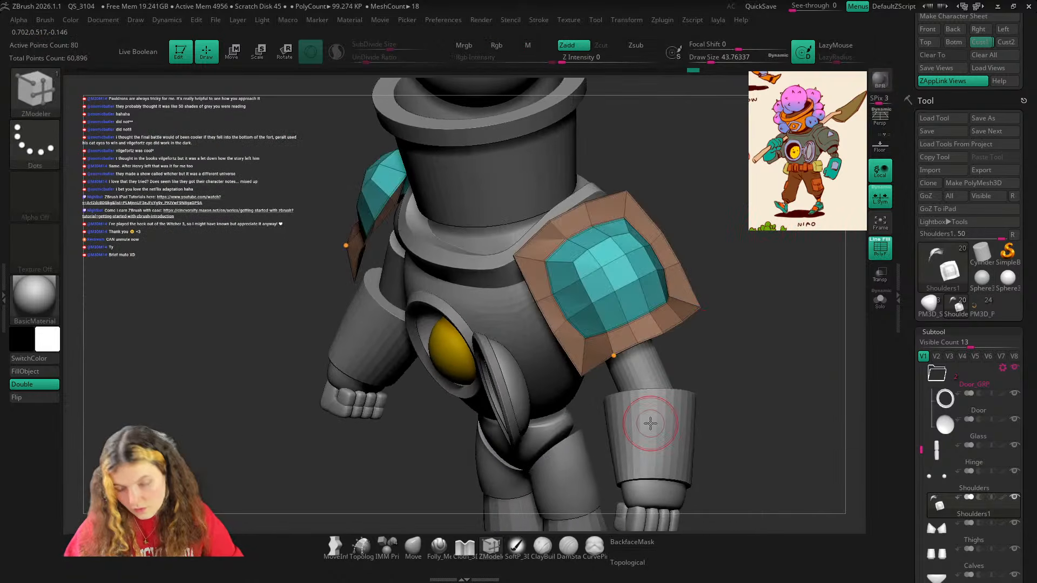
Return to the saved custom view and compare the smoothed shoulder pads repeatedly with the concept art overlay.
left_click(415, 553)
key("shift+f")
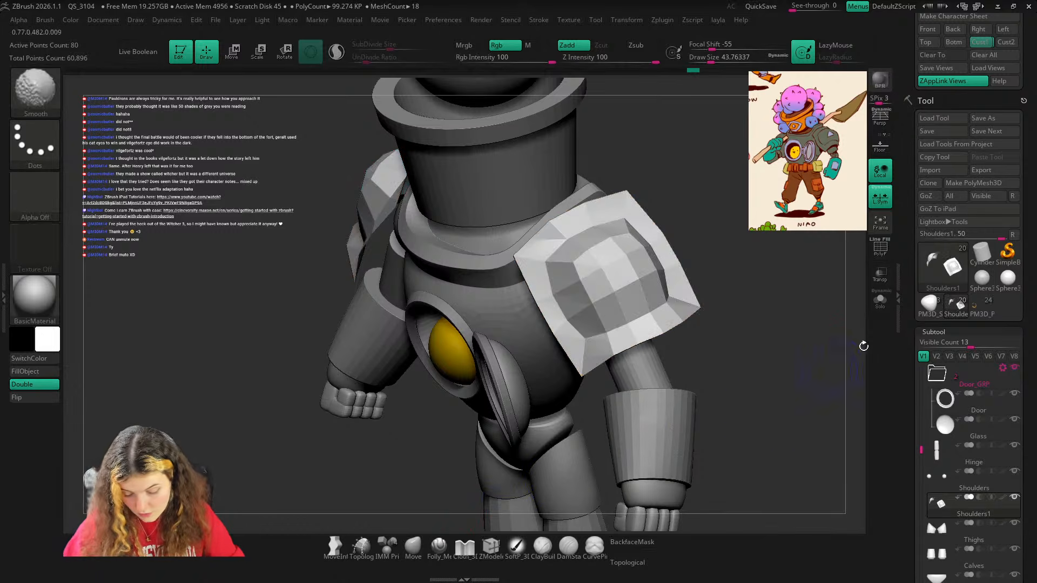
left_click(981, 42)
key("shift+z")
key("shift+z")
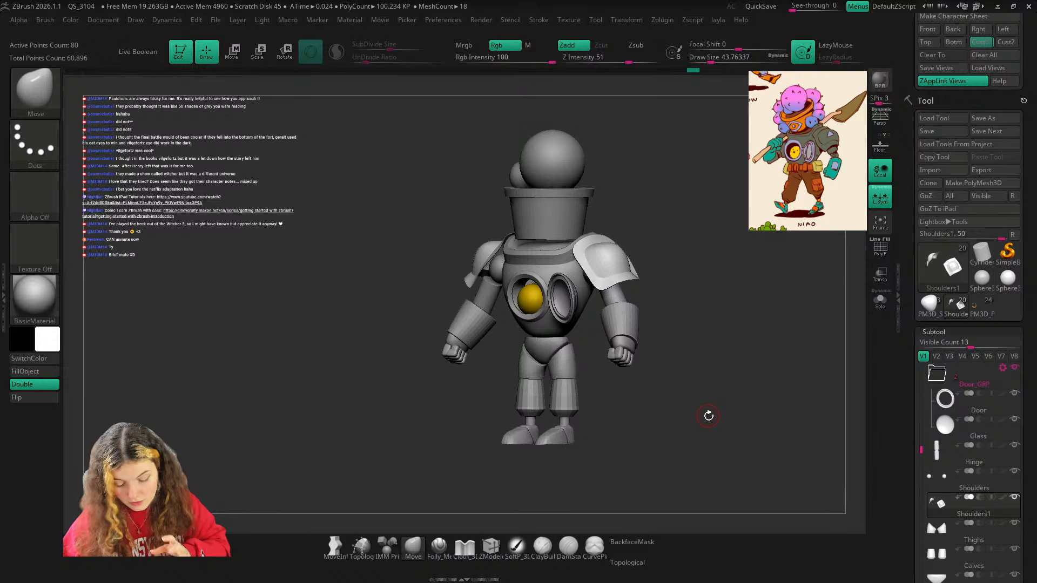
key("shift+z")
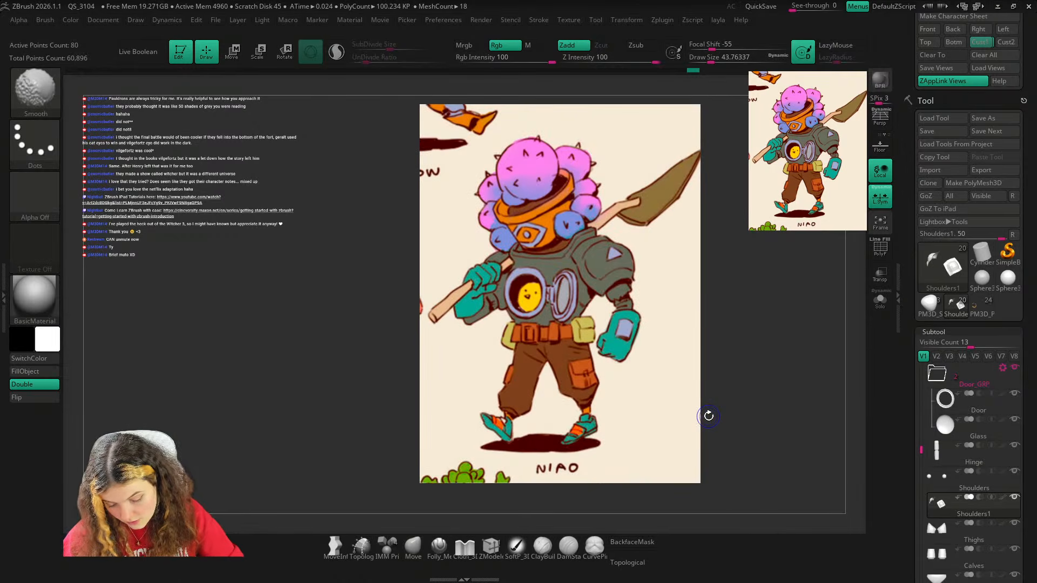
key("shift+z")
key("shift+z")
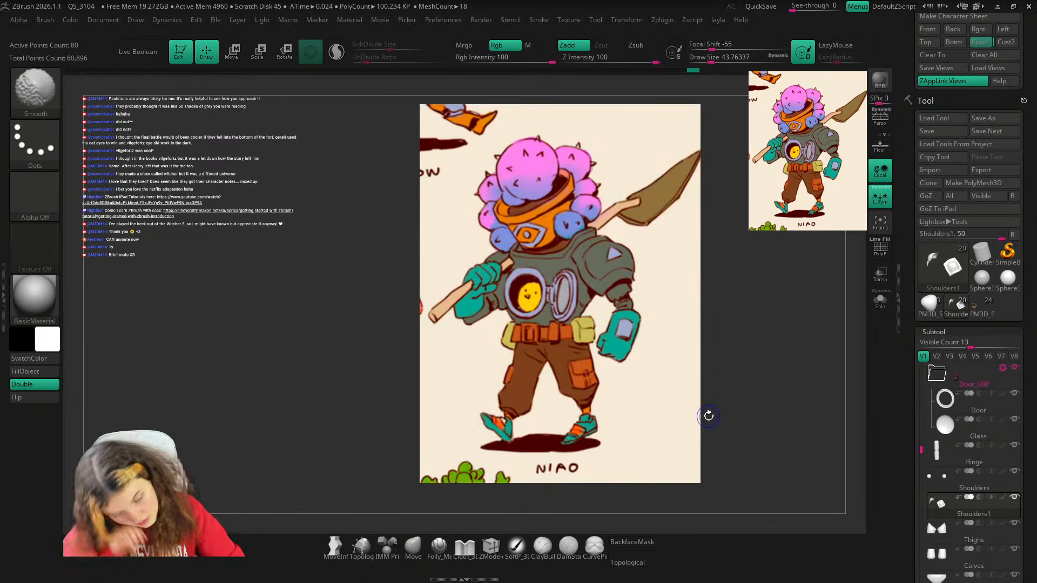
key("shift+z")
key("shift+z")
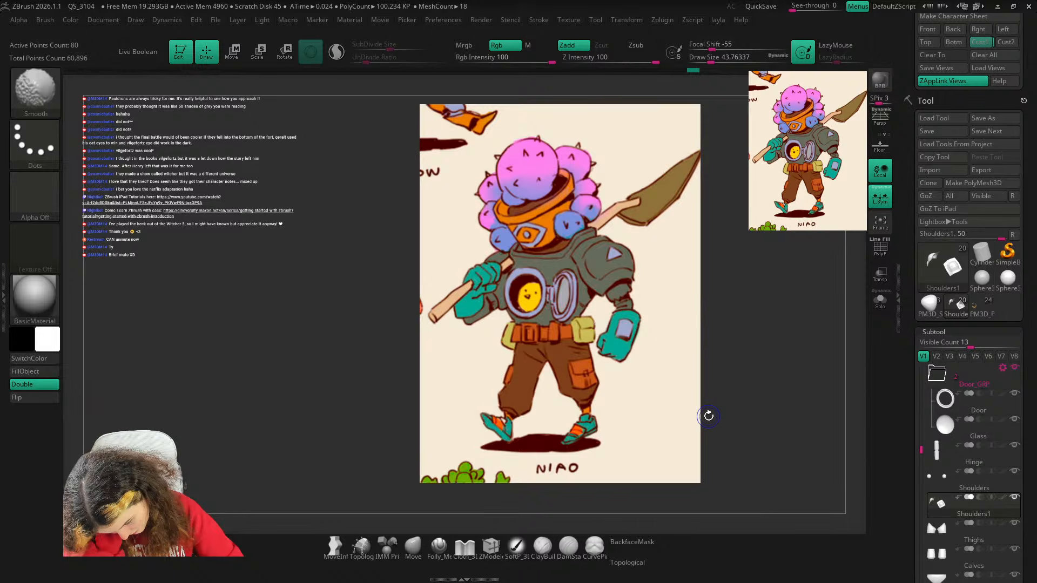
key("shift+z")
key("shift+z")
key("shift+z")
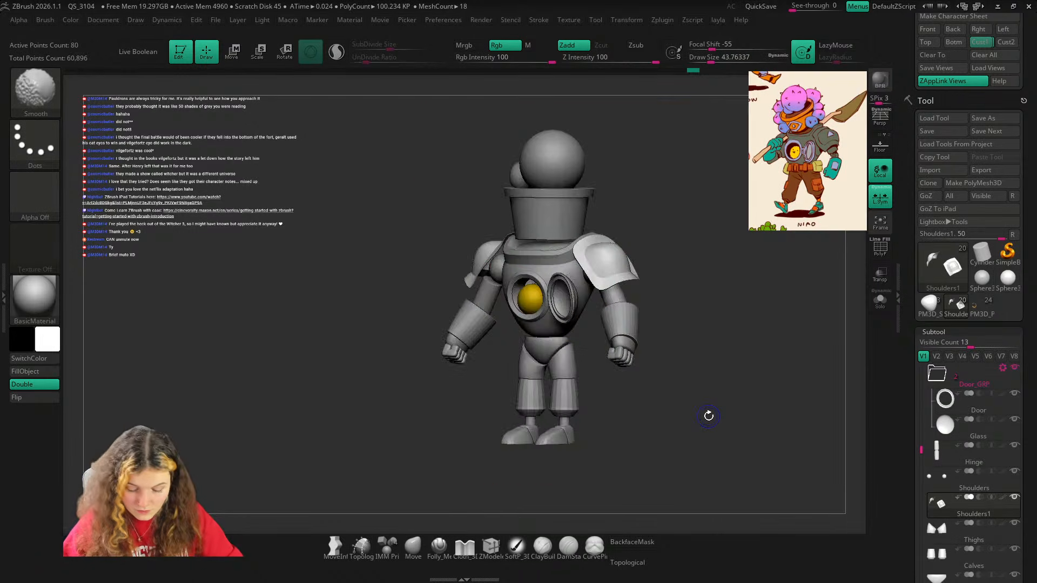
key("shift+z")
key("shift+z")
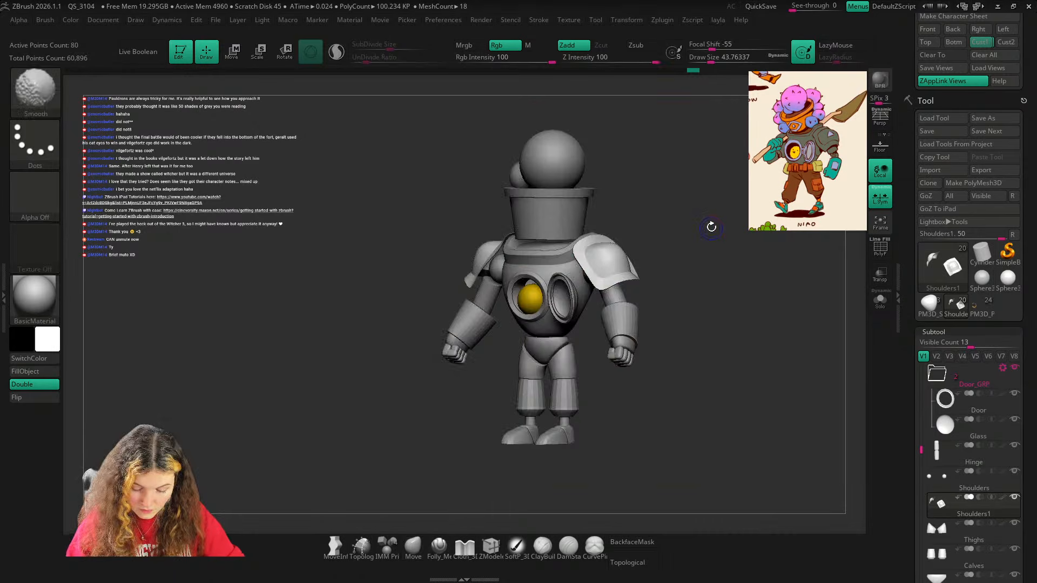
Isolate the dome polygroup to mask it, restore the full pads and invert the mask so only the rims are protected.
left_click_drag(711, 227, 665, 265)
left_click(607, 275, "ctrl+shift")
left_click(682, 220, "ctrl")
left_click(683, 219, "ctrl+shift")
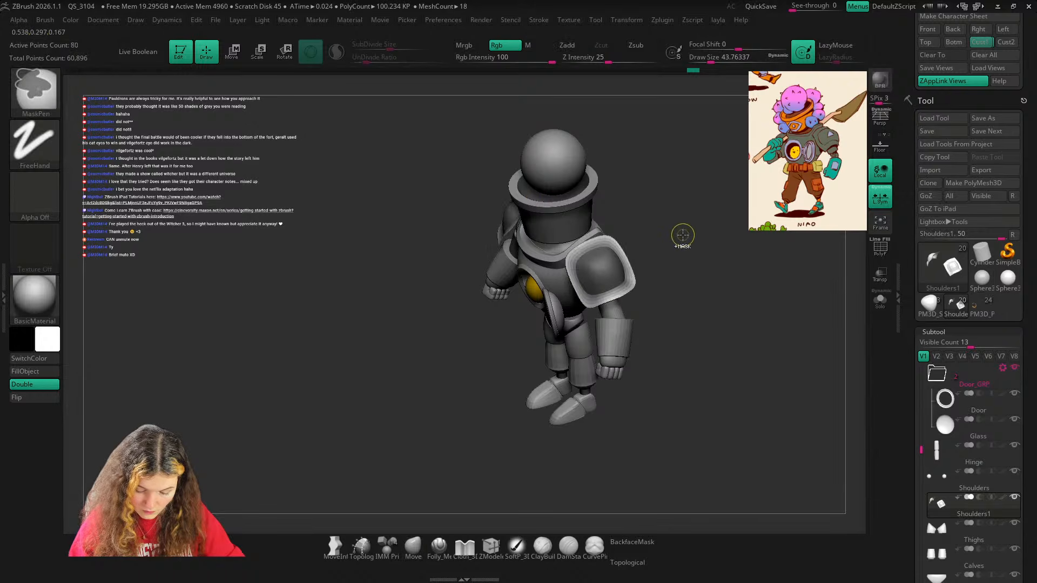
left_click(682, 235, "ctrl")
Inflate the unmasked domes of the shoulder pads with the Inflat brush at a draw size of about 318.
key("s")
mouse_move(599, 260)
left_mouse_down()
mouse_move(614, 259)
mouse_move(604, 269)
left_mouse_up()
key("b")
key("i")
key("n")
left_click(601, 265)
key("s")
left_click_drag(604, 270, 606, 271)
mouse_move(670, 246)
left_mouse_down()
mouse_move(720, 203)
mouse_move(702, 245)
mouse_move(689, 235)
left_mouse_up()
left_click(980, 43)
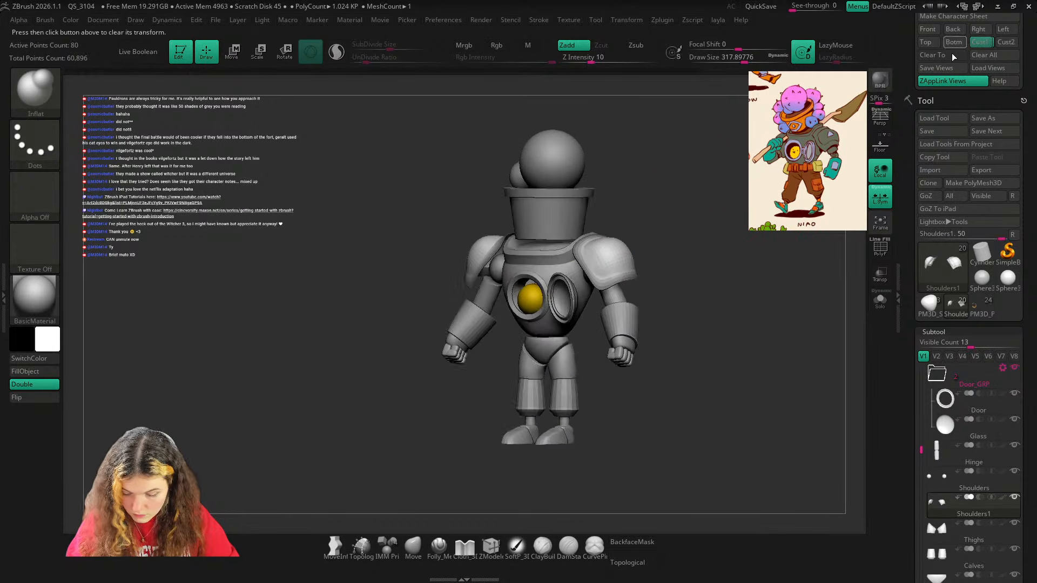
Inflate the shoulder pad domes further, clear the mask and compare the result with the concept art overlay.
left_click_drag(701, 104, 420, 485, "ctrl")
left_click(611, 250)
left_click_drag(611, 250, 614, 247)
mouse_move(672, 218)
left_mouse_down("ctrl")
mouse_move(684, 242)
mouse_move(694, 229)
mouse_move(735, 230)
mouse_move(877, 146)
left_mouse_up("ctrl")
left_click(977, 46)
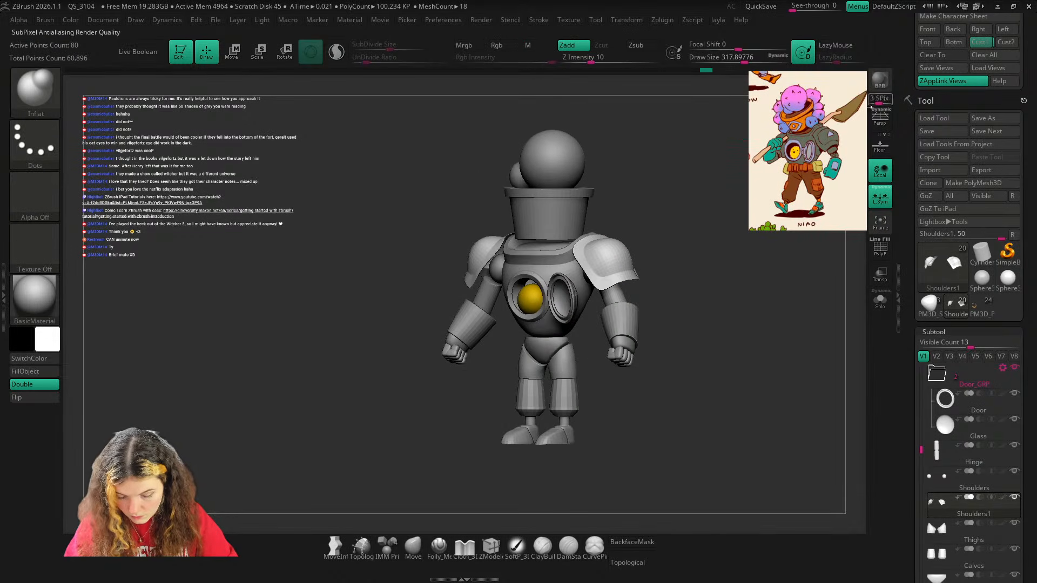
key("shift+z")
key("shift+z")
Insert an edge loop along the outer border of the low-poly shoulder pad rims with ZModeler's Insert action.
right_click_drag(699, 236, 601, 458, "ctrl")
key("b")
key("z")
key("m")
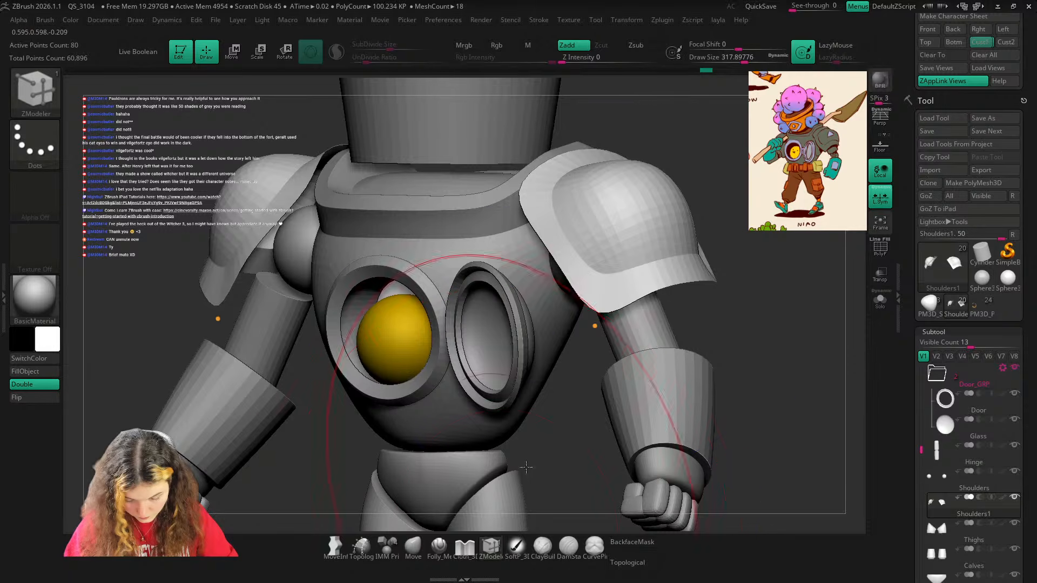
key("shift+d")
key("shift+f")
key("space")
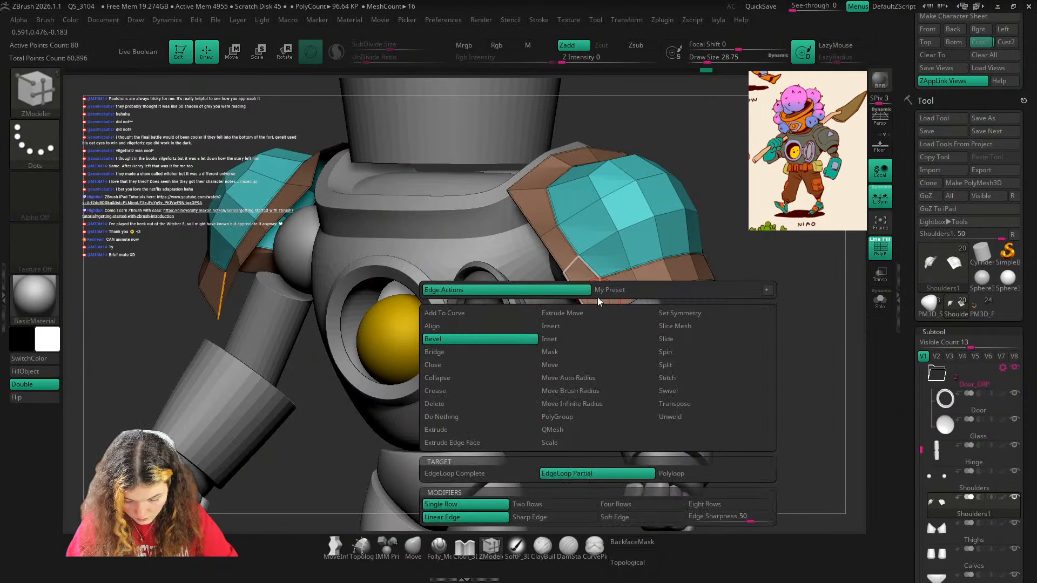
left_click(585, 326)
left_click_drag(597, 303, 596, 312)
scroll(594, 316, "up", 5)
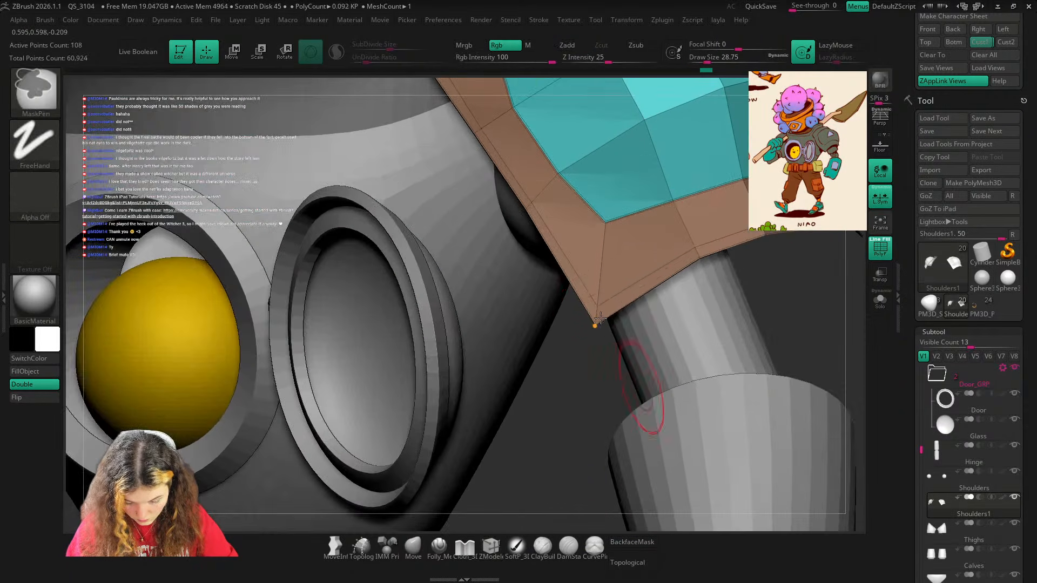
Crease the short edges at the corners of the shoulder pad rims with ZModeler's Crease action, targeting single edges.
key("space")
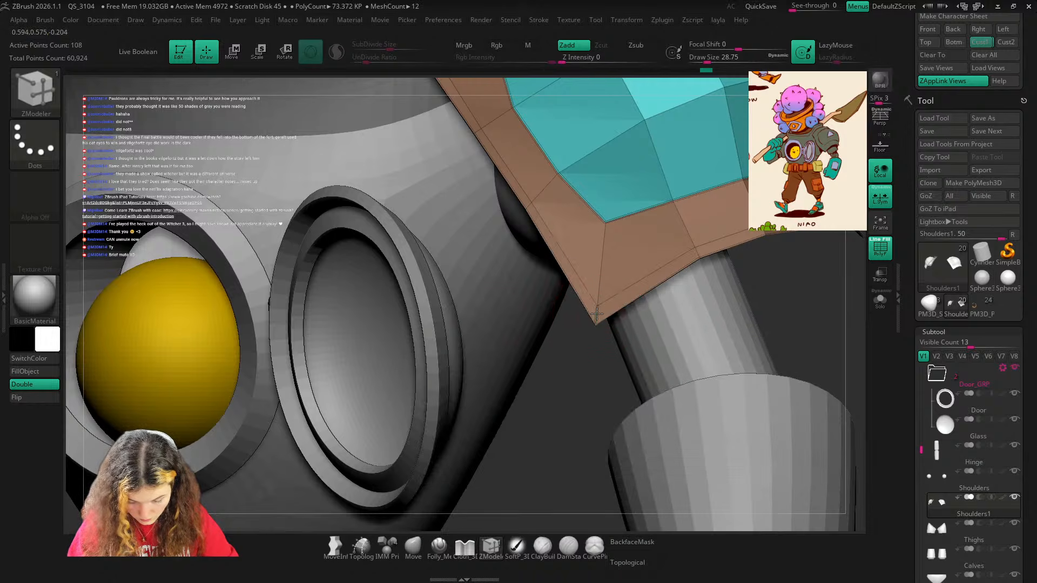
key("f")
right_click_drag(751, 208, 714, 277, "alt")
key("d")
key("shift+f")
mouse_move(641, 315)
right_mouse_down("ctrl")
mouse_move(718, 259)
mouse_move(621, 328)
mouse_move(528, 363)
right_mouse_up("ctrl")
key("shift+f")
key("shift+d")
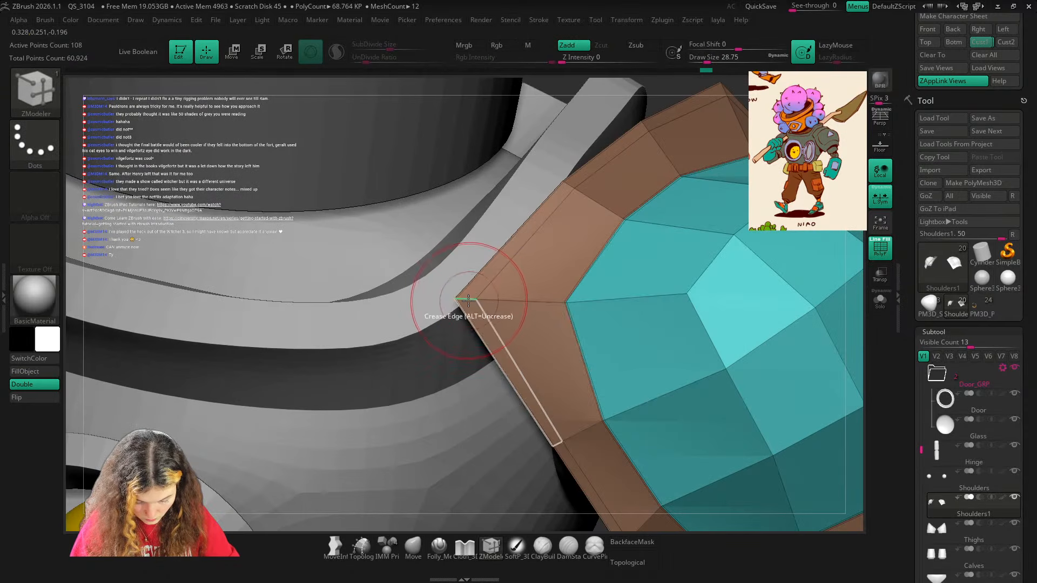
right_click_drag(493, 303, 664, 199, "ctrl")
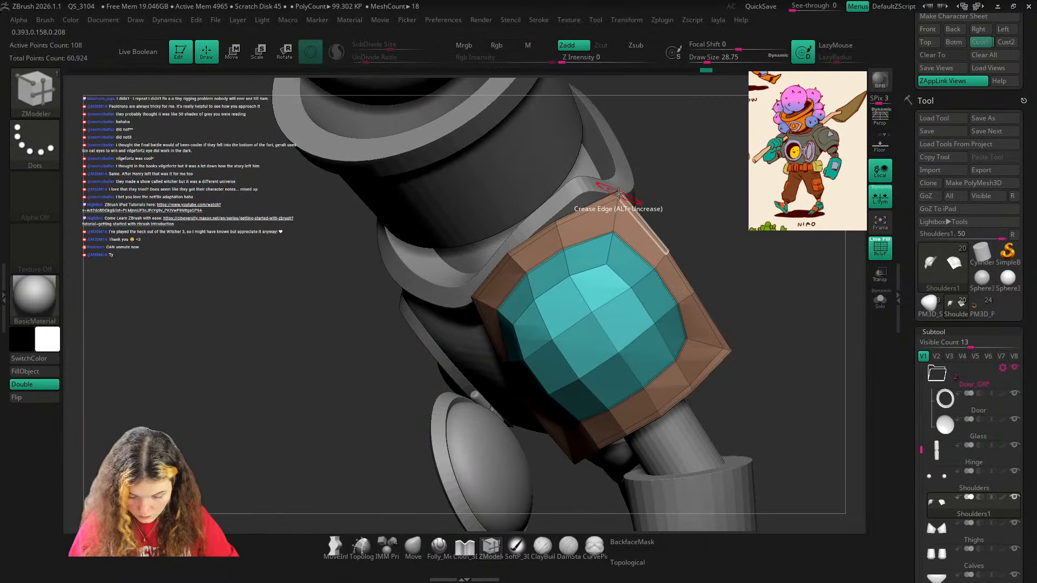
right_click_drag(727, 352, 649, 356)
Slide the rim's edge loop with ZModeler's Slide action, targeting EdgeLoop Complete, and preview the pads smoothed.
key("space")
left_click(695, 377)
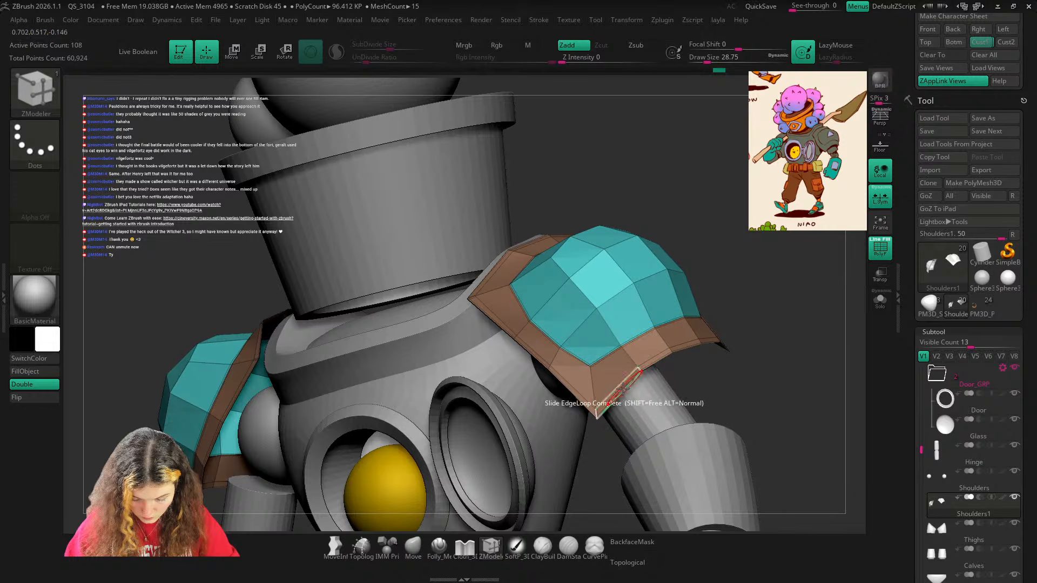
left_click_drag(619, 387, 620, 390)
key("d")
key("shift+f")
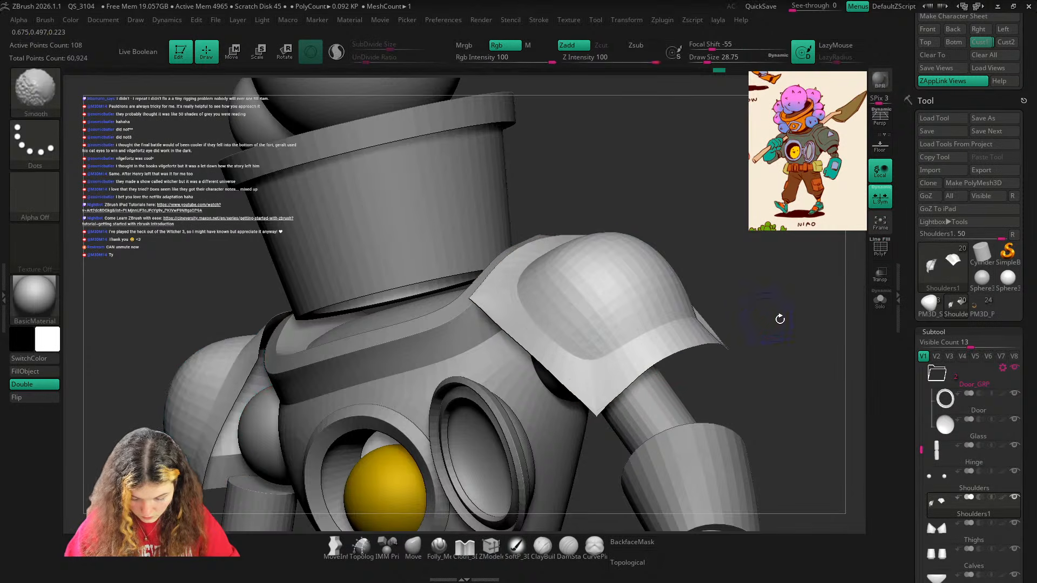
Compare the smoothed shoulder pads with the concept art overlay from the saved custom view.
right_click_drag(780, 319, 682, 281, "ctrl")
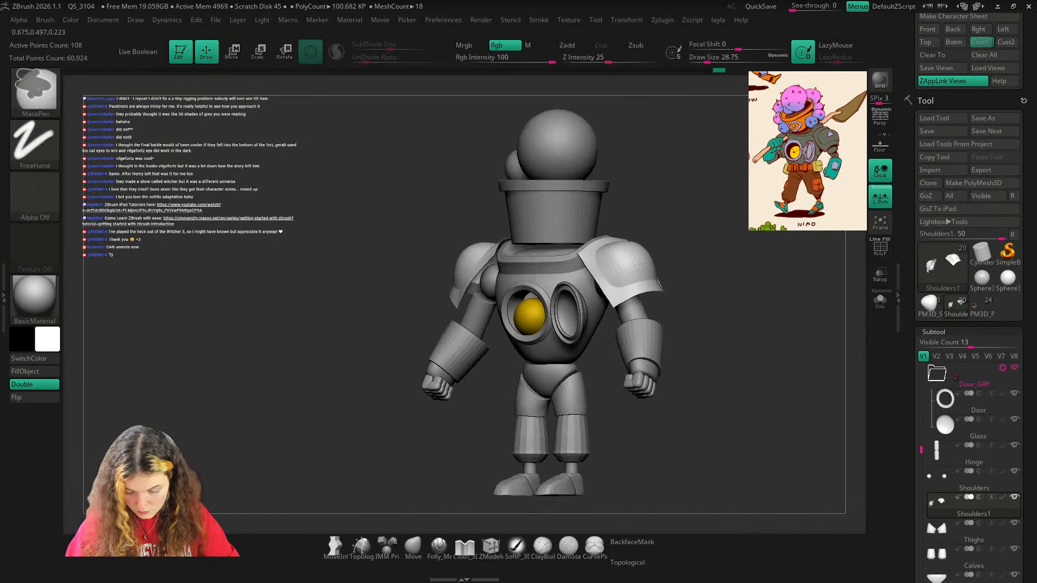
left_click(979, 41)
key("shift+z")
key("shift+z")
key("shift+z")
key("shift+z")
key("shift+z")
key("shift+z")
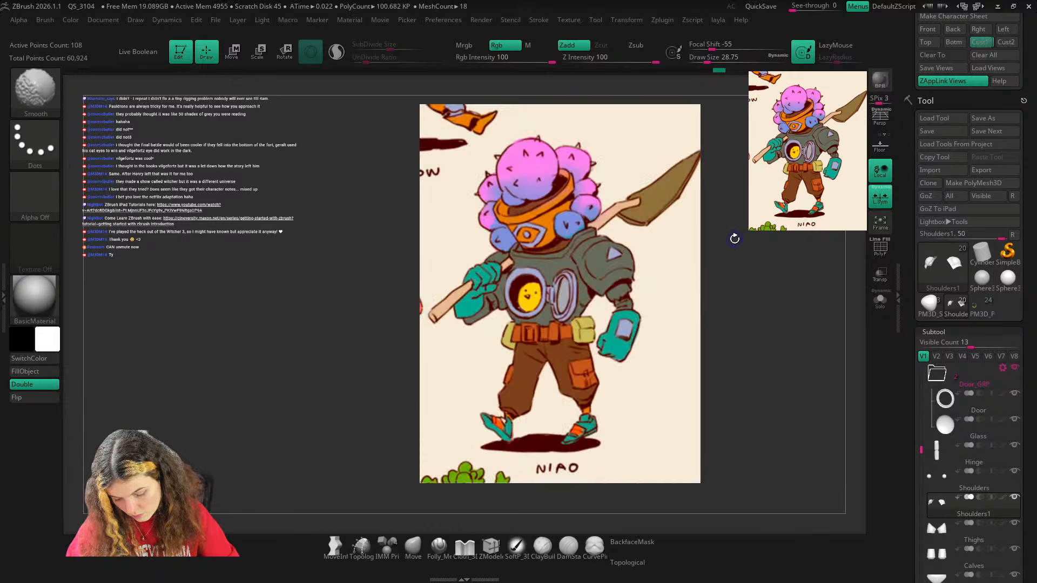
Undo the previous edge loop edits on the low-poly shoulder pad rims and reinsert the rim loop with ZModeler's Insert action.
right_click_drag(703, 256, 734, 242)
key("shift+f")
key("shift+f")
key("shift+f")
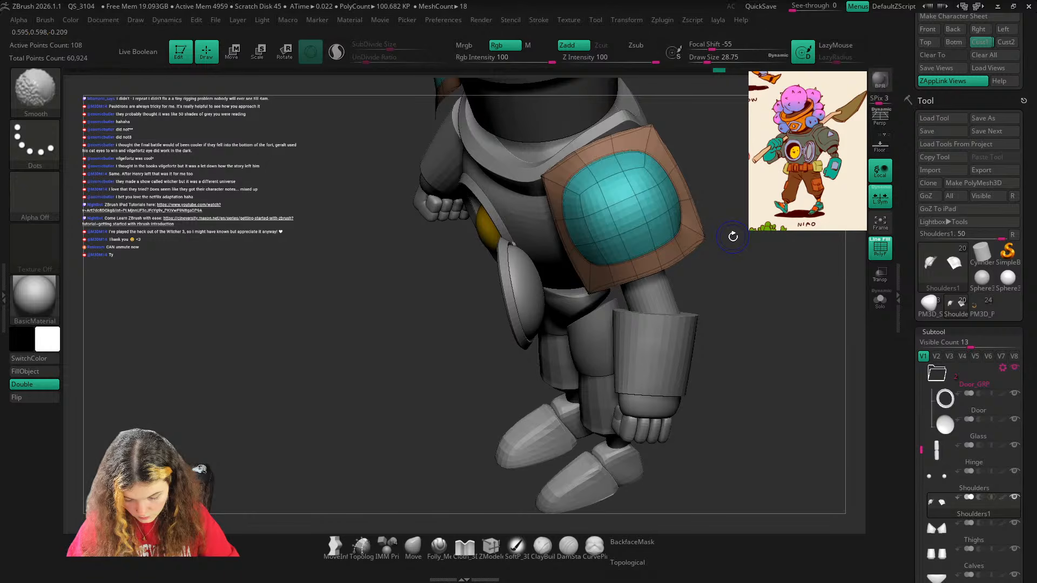
key("shift+d")
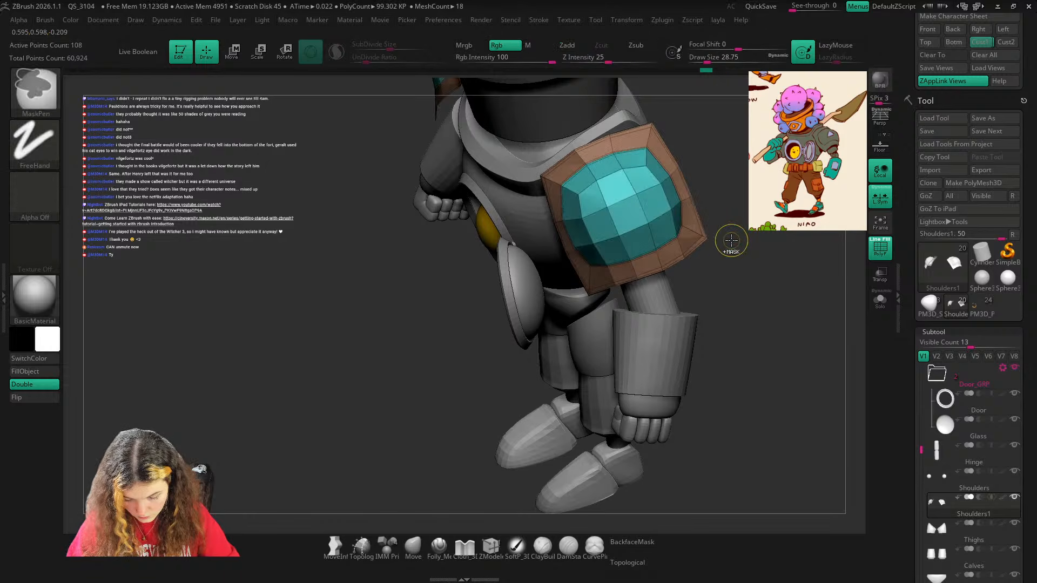
key("ctrl+z")
key("shift+d")
right_click_drag(732, 254, 702, 262)
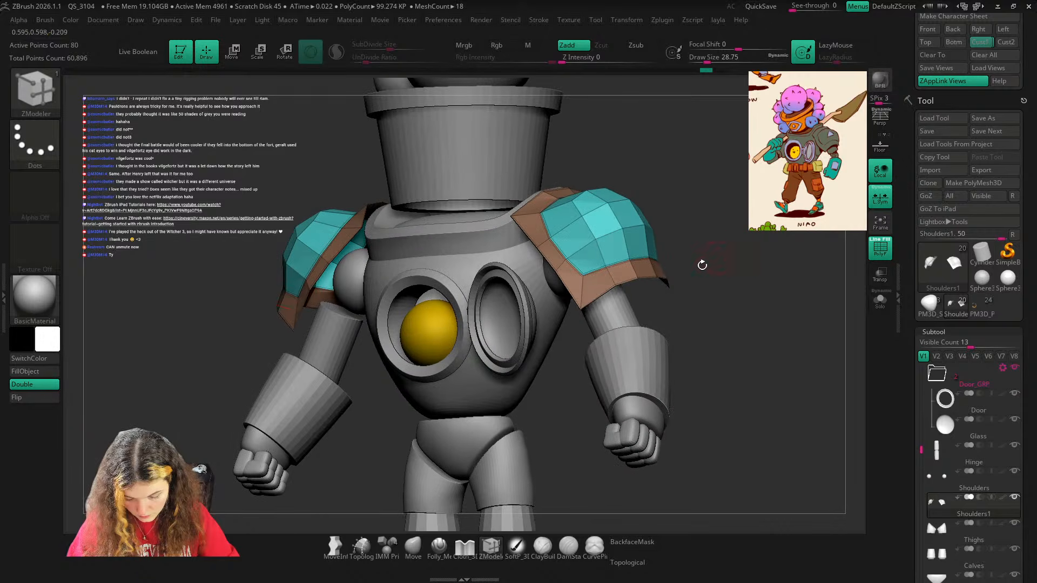
key("space")
left_click(579, 315)
left_click(582, 291)
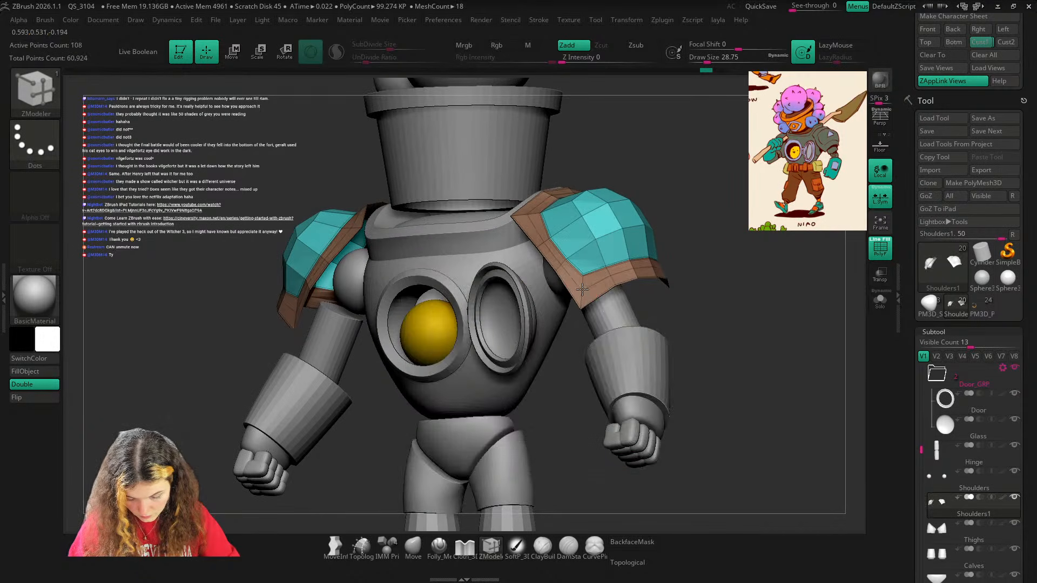
Preview the shoulder pads smoothed without polyframe and check them against the concept art from the saved custom view, with the Move brush active.
key("d")
key("shift+f")
right_click_drag(785, 273, 785, 216, "ctrl")
left_click(980, 42)
key("shift+z")
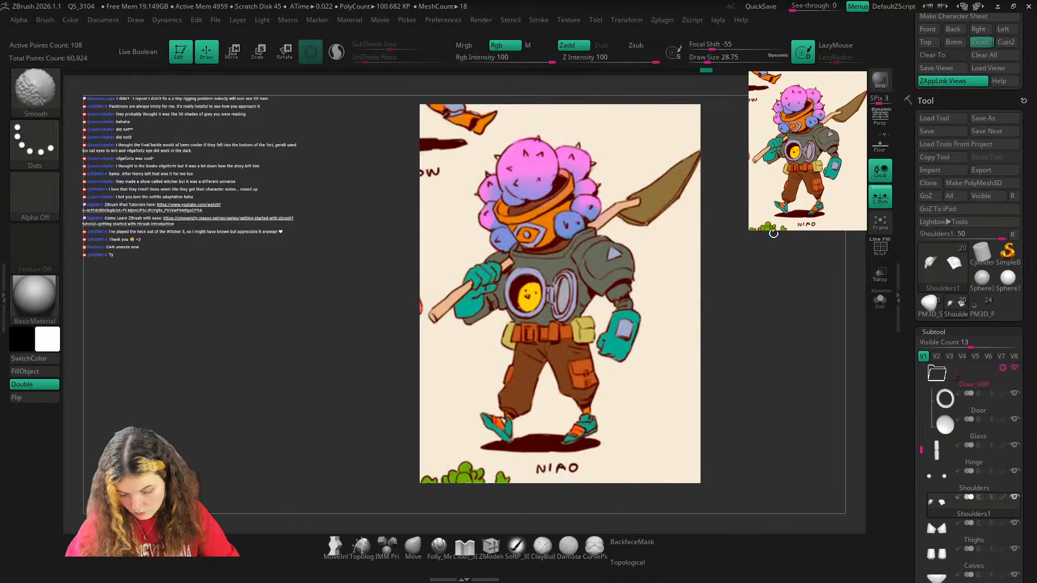
key("shift+z")
left_click(414, 548)
mouse_move(689, 270)
right_mouse_down()
mouse_move(621, 285)
mouse_move(686, 272)
right_mouse_up()
left_click(981, 42)
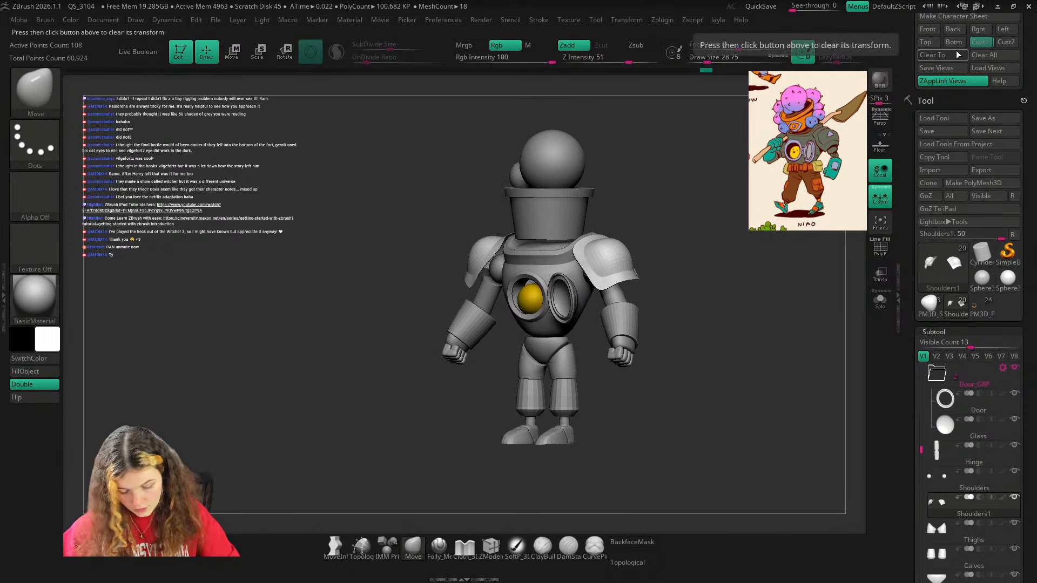
Enable perspective and compare the character's proportions with the concept art overlay.
left_click(880, 117)
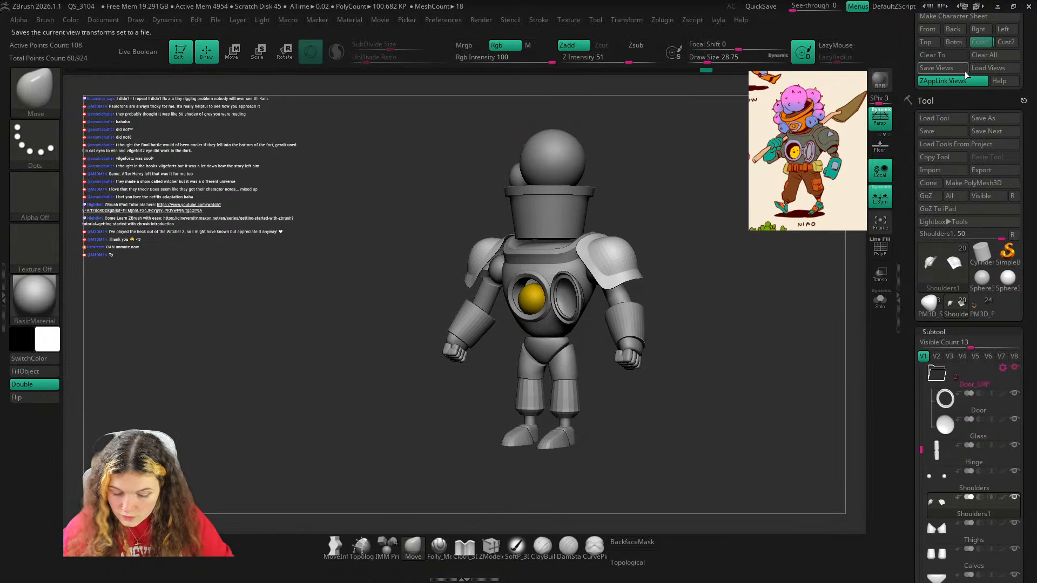
key("shift+z")
key("shift+z")
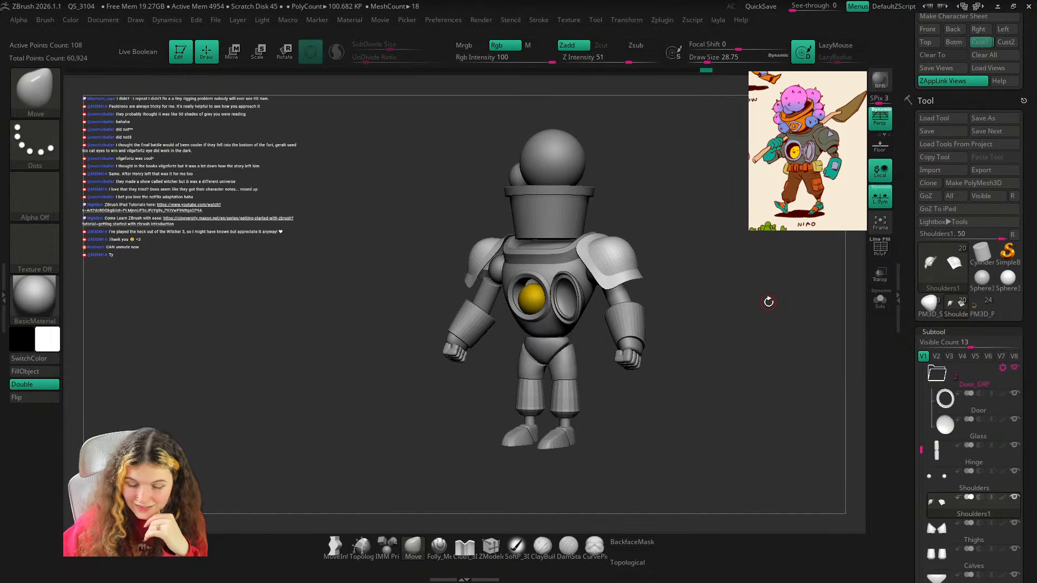
key("shift+z")
key("shift+z")
key("shift+z")
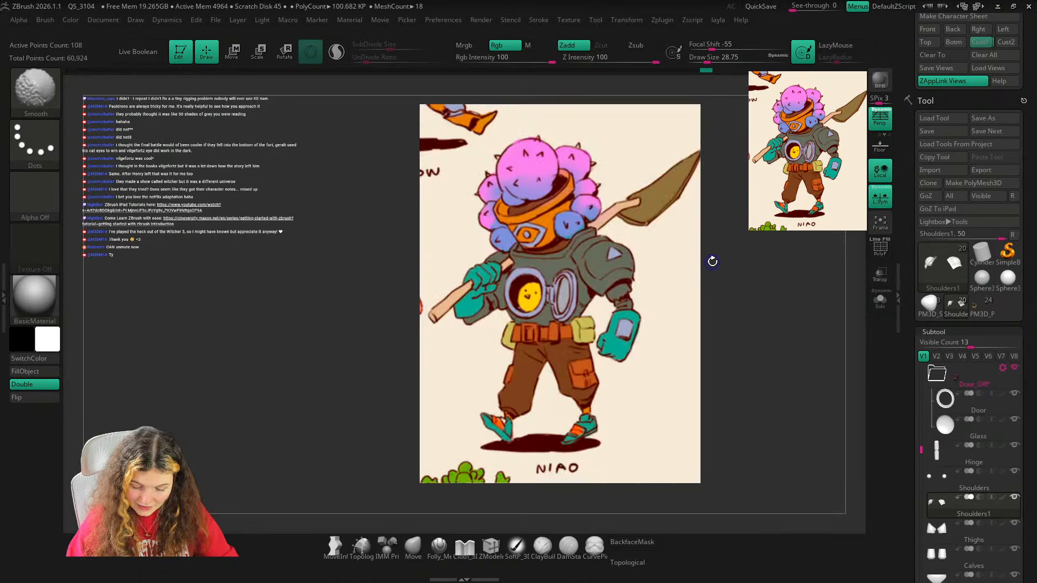
key("shift+z")
key("shift+z")
key("shift+z")
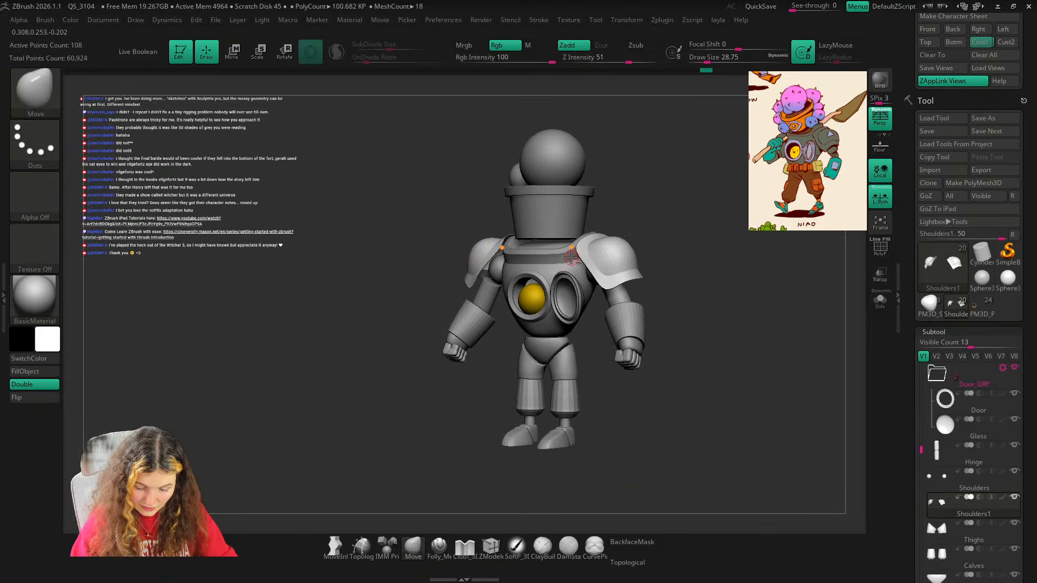
Isolate the Torso subtool in its low-poly state with polyframe shown, and set the brush's draw size to about 71.
left_click(577, 256, "alt")
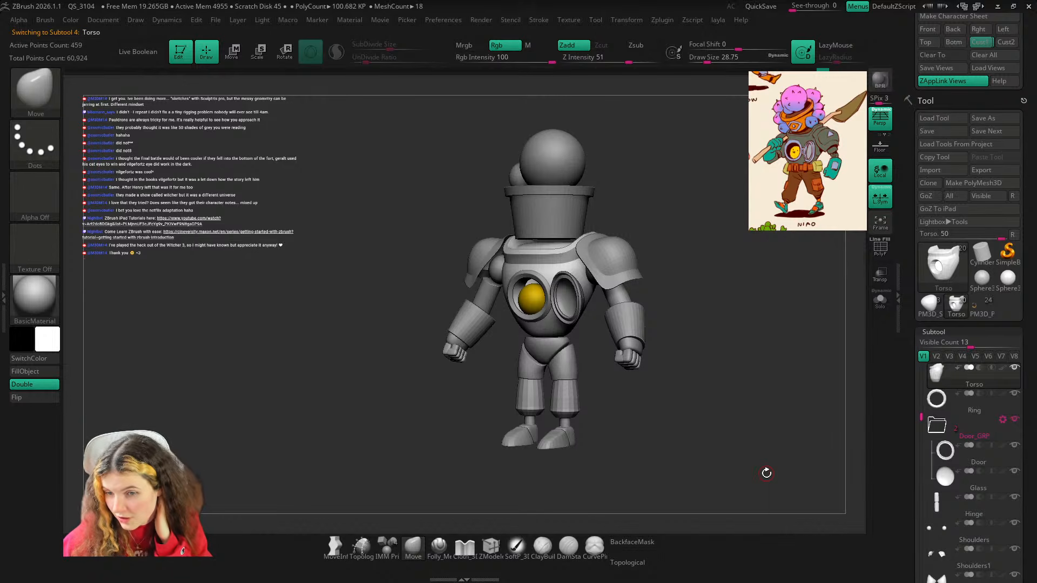
left_click(878, 301)
mouse_move(812, 316)
right_mouse_down()
mouse_move(668, 299)
mouse_move(720, 236)
right_mouse_up()
key("shift+f")
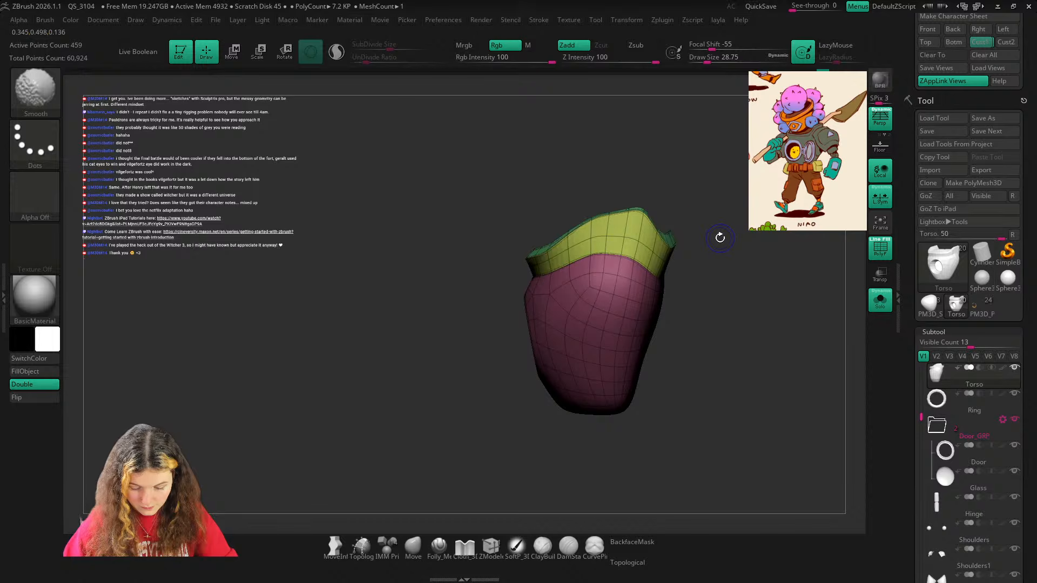
key("shift+d")
key("s")
left_click_drag(624, 249, 633, 250)
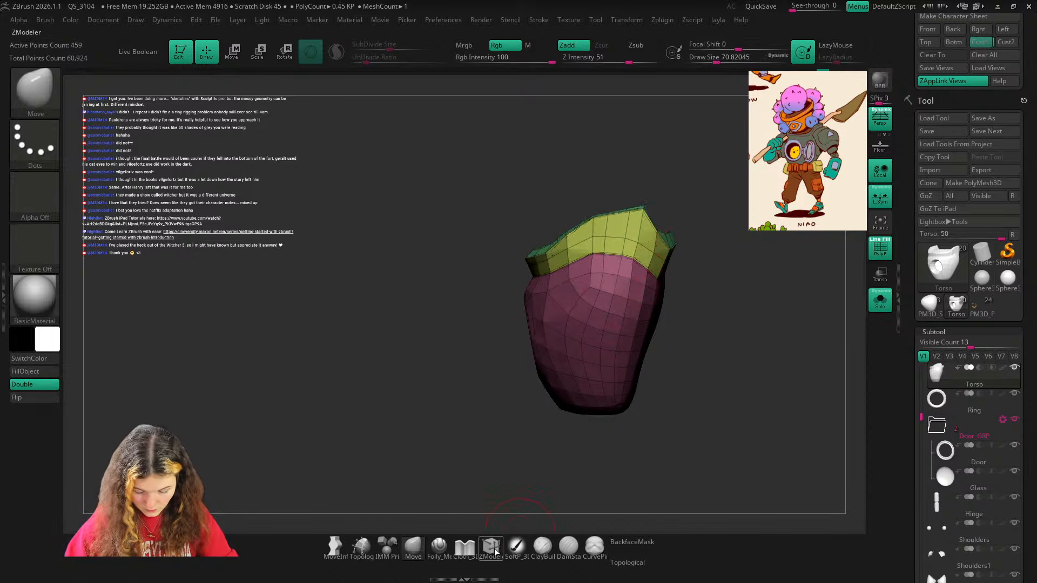
Try ZModeler's Mask action with the Edge target on the torso's collar, and inspect the collar from above and below.
left_click(493, 548)
key("space")
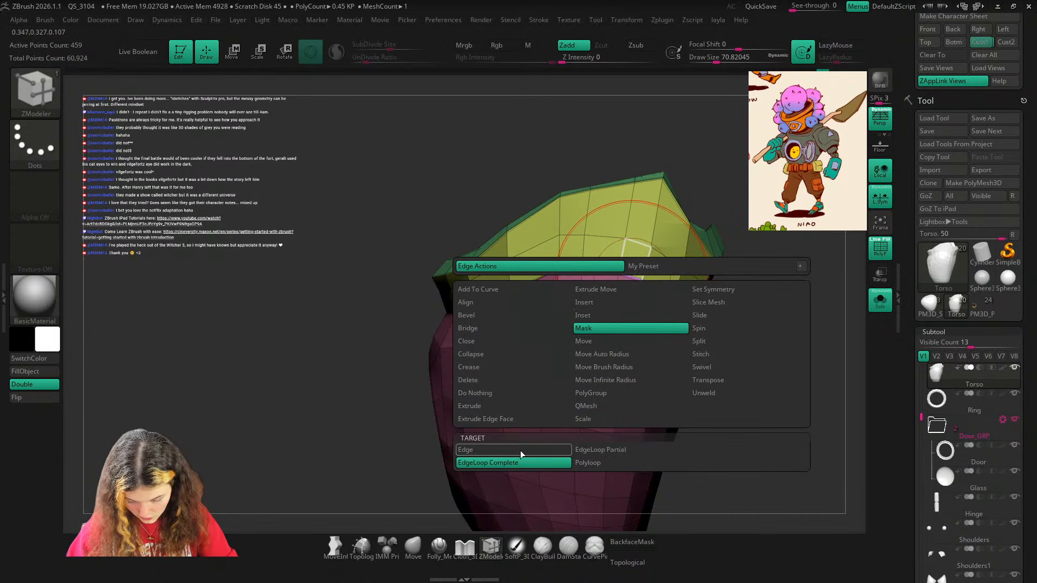
left_click(521, 451)
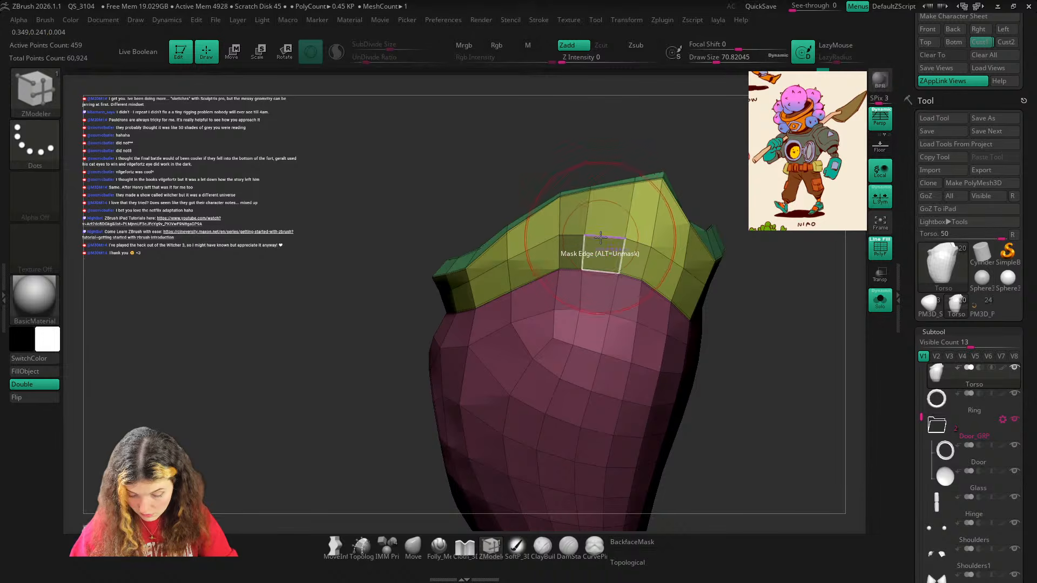
key("ctrl+z")
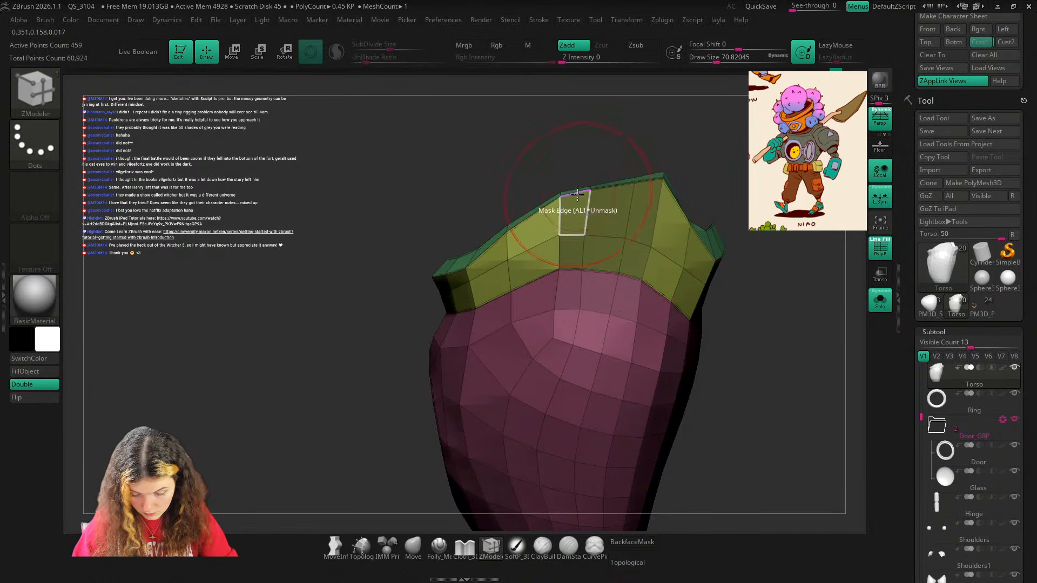
left_click_drag(663, 146, 689, 285)
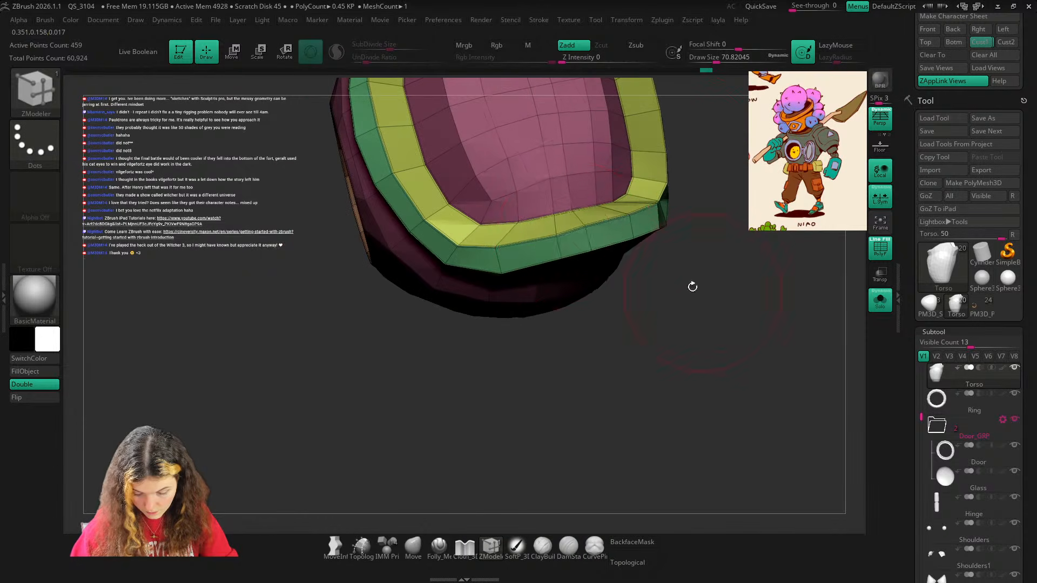
left_click_drag(699, 174, 617, 177)
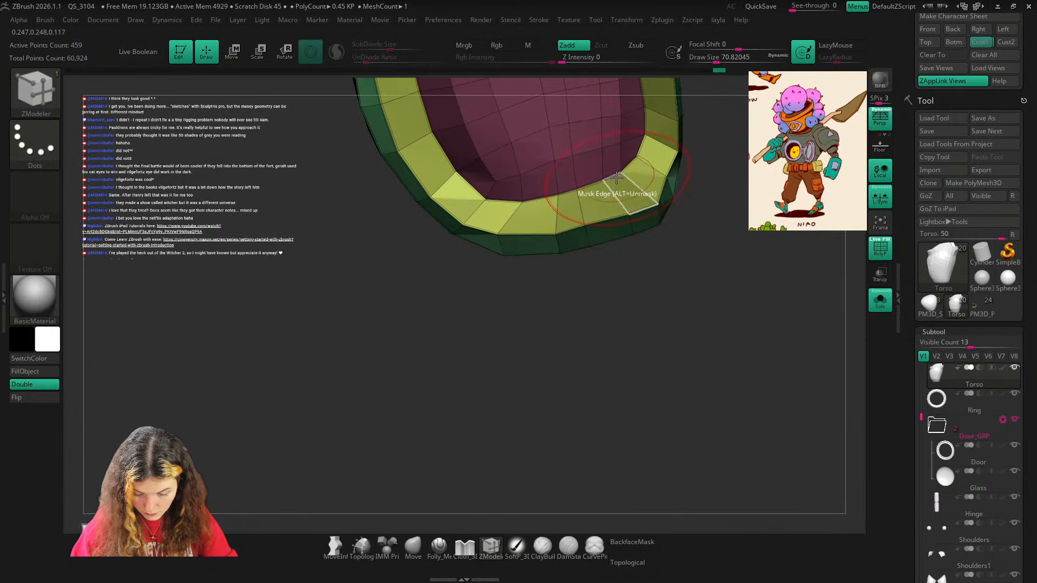
mouse_move(723, 248)
left_mouse_down()
mouse_move(726, 130)
mouse_move(686, 135)
left_mouse_up()
Pull the side of the torso's collar upward with the Move brush at a draw size of about 286, checking it against the full character.
left_click(413, 547)
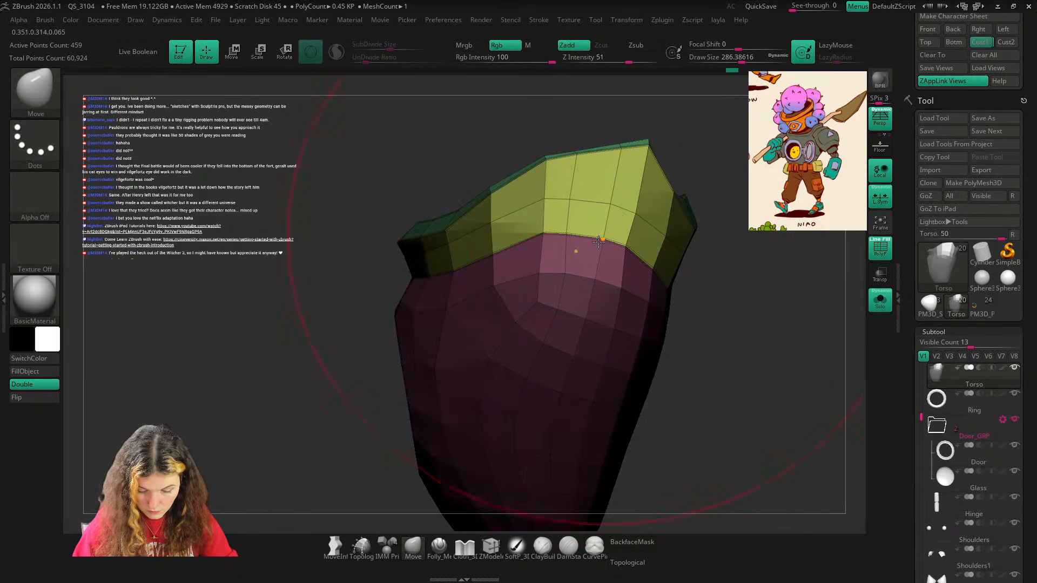
left_click_drag(584, 238, 607, 202)
left_click(880, 300)
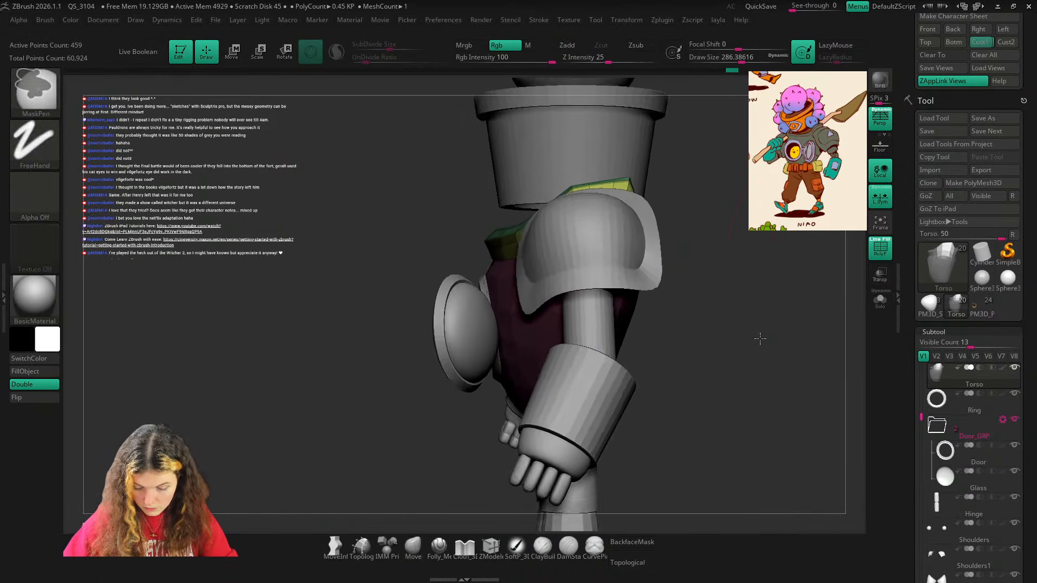
left_click_drag(778, 324, 616, 201)
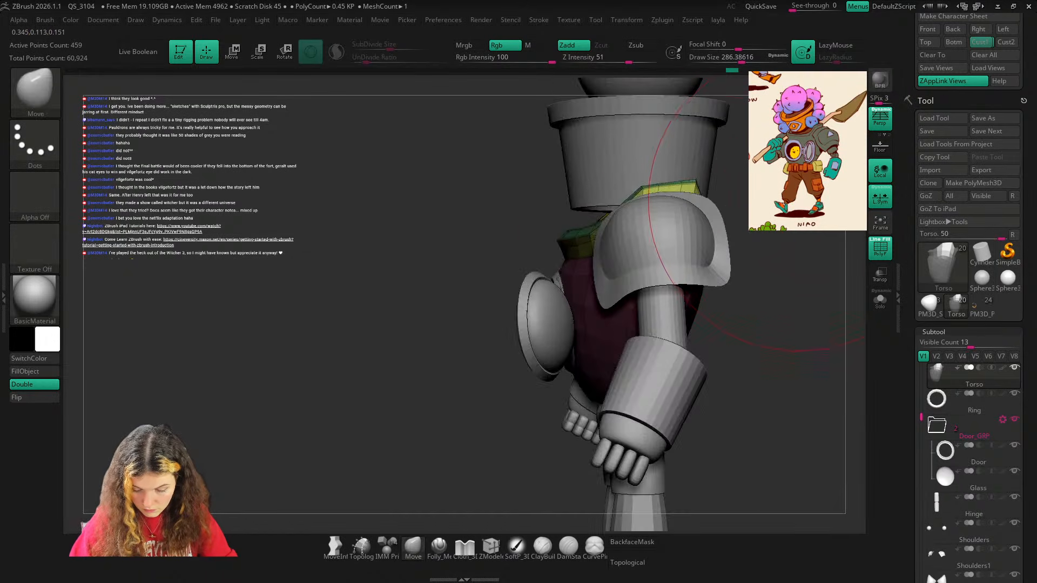
left_click(881, 300)
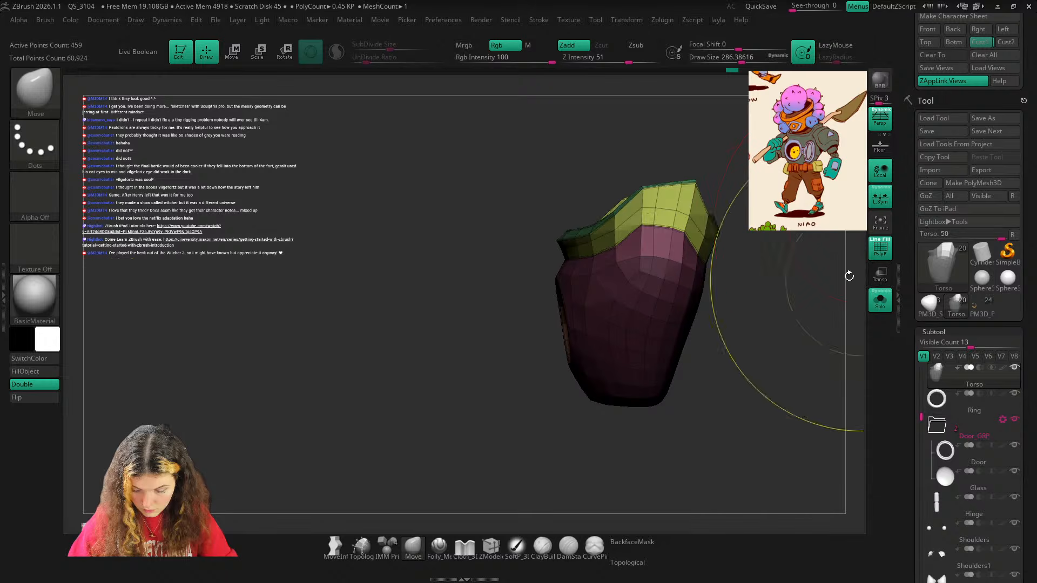
Show the full character without polyframe and compare the reshaped torso collar with the concept art from the saved custom view.
key("shift+f")
key("ctrl")
right_click_drag(801, 292, 794, 254, "ctrl")
mouse_move(794, 254)
right_mouse_down()
mouse_move(851, 265)
mouse_move(803, 276)
mouse_move(657, 245)
right_mouse_up()
left_click(882, 302)
left_click(981, 43)
key("shift+z")
key("shift+z")
key("shift+z")
key("shift+z")
Refine the torso's collar beside the shoulder pads with the Move brush, reducing the draw size to 77, and preview the torso smoothed.
right_click_drag(577, 230, 679, 205)
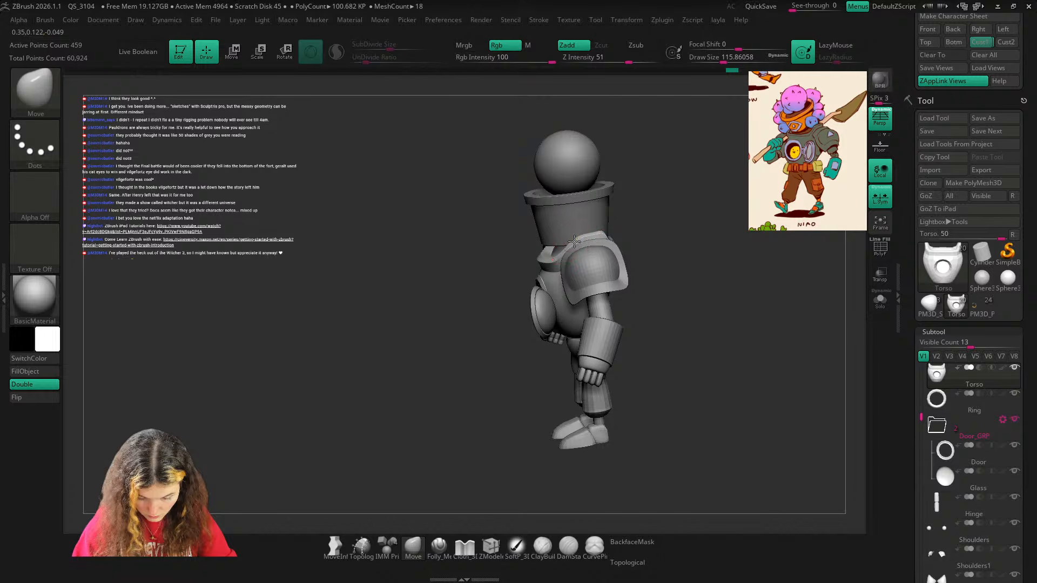
mouse_move(574, 241)
right_mouse_down()
mouse_move(664, 213)
mouse_move(577, 234)
mouse_move(695, 171)
mouse_move(693, 212)
right_mouse_up()
left_click(982, 43)
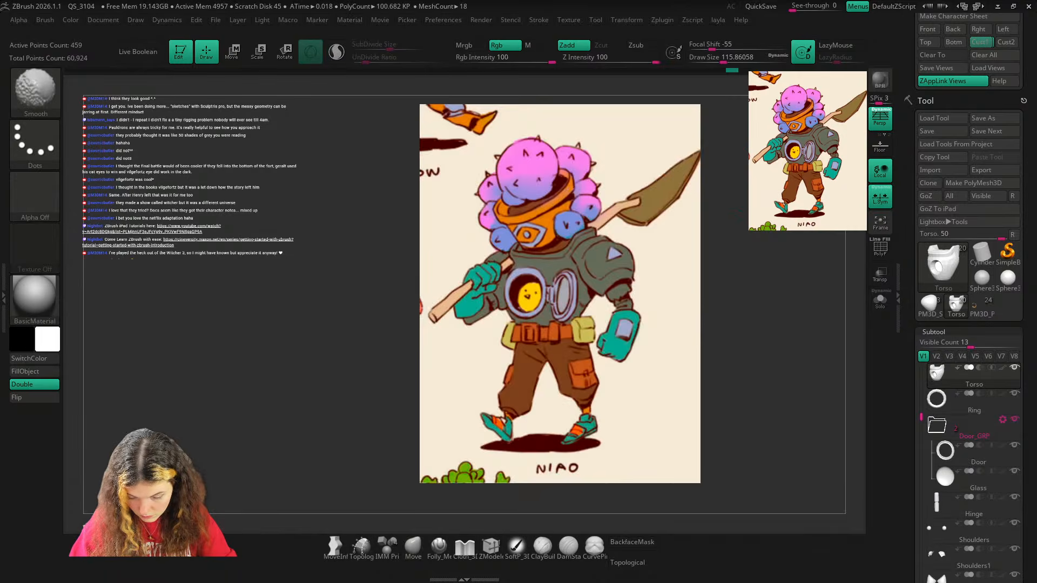
mouse_move(589, 189)
right_mouse_down("ctrl")
mouse_move(586, 230)
mouse_move(679, 208)
right_mouse_up("ctrl")
key("s")
left_click_drag(604, 233, 598, 233)
key("shift+f")
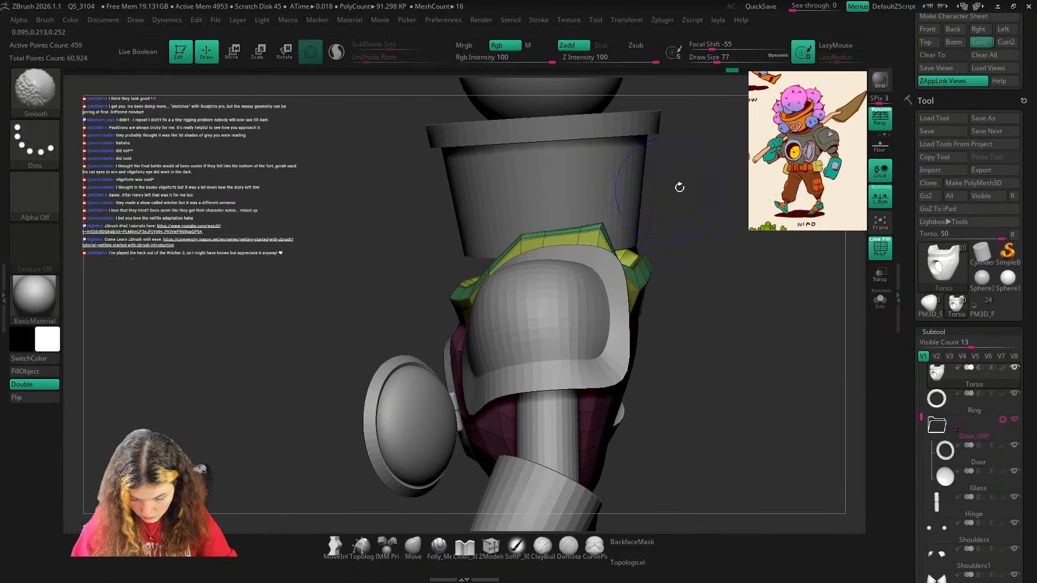
right_click_drag(678, 185, 687, 176)
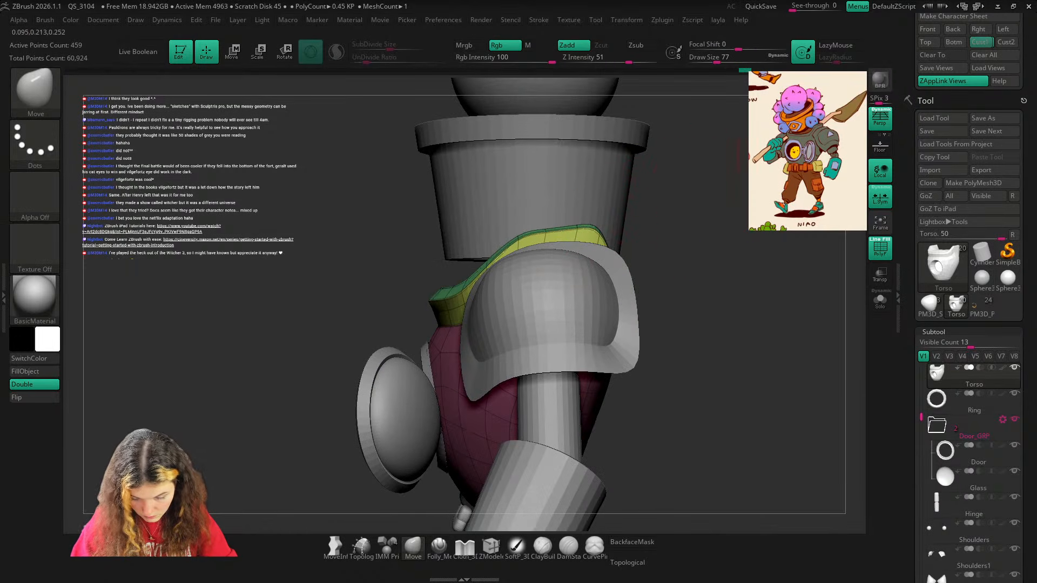
Compare the adjusted torso and shoulder pads with the concept art from the saved custom view, and examine the character from the side and front.
left_click(981, 42)
key("shift+f")
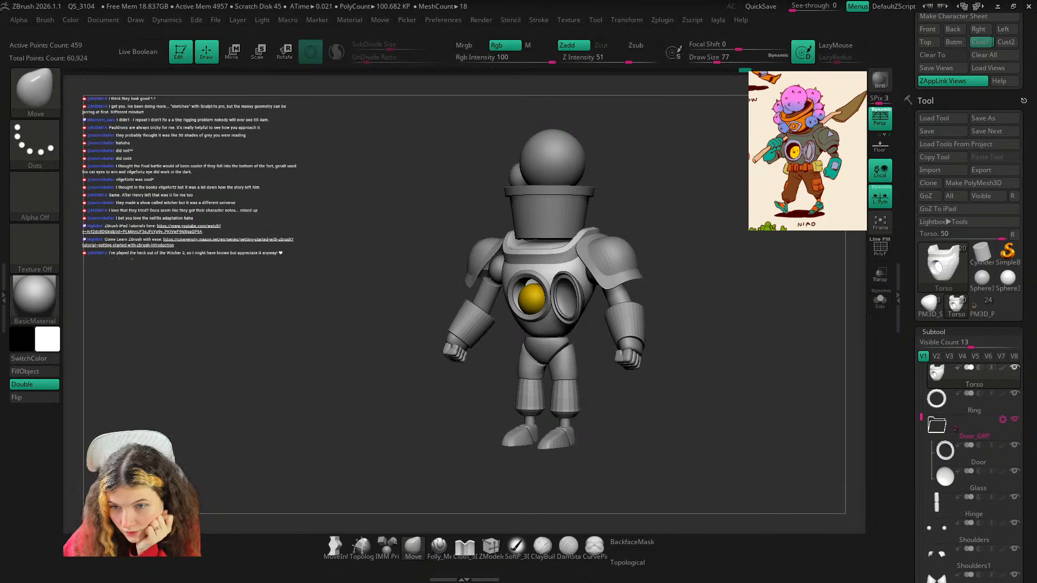
key("shift")
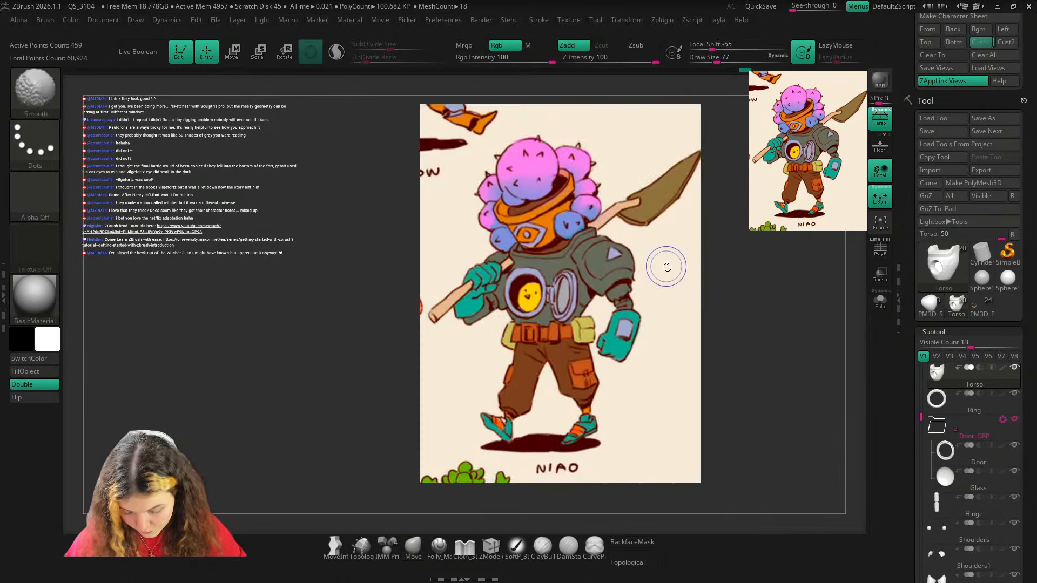
key("shift+z")
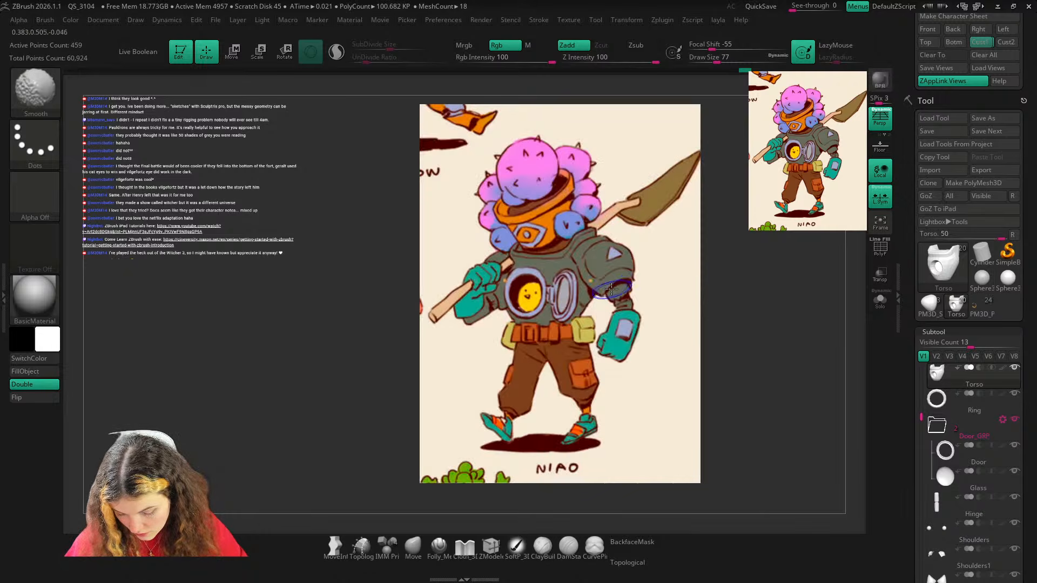
key("shift+z")
mouse_move(705, 257)
left_mouse_down()
mouse_move(688, 320)
mouse_move(692, 280)
mouse_move(670, 270)
left_mouse_up()
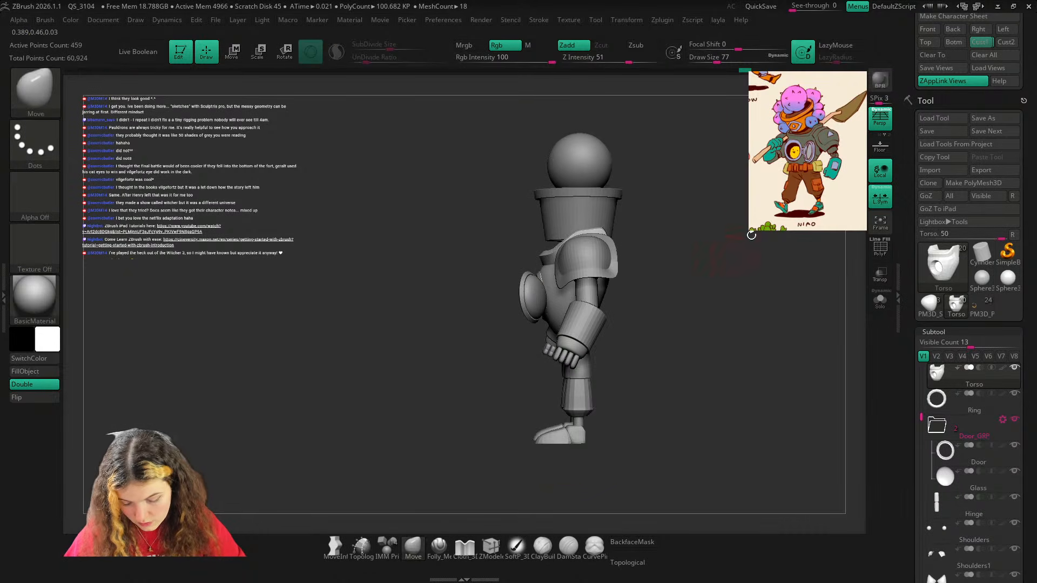
mouse_move(759, 189)
left_mouse_down()
mouse_move(696, 204)
mouse_move(829, 231)
left_mouse_up()
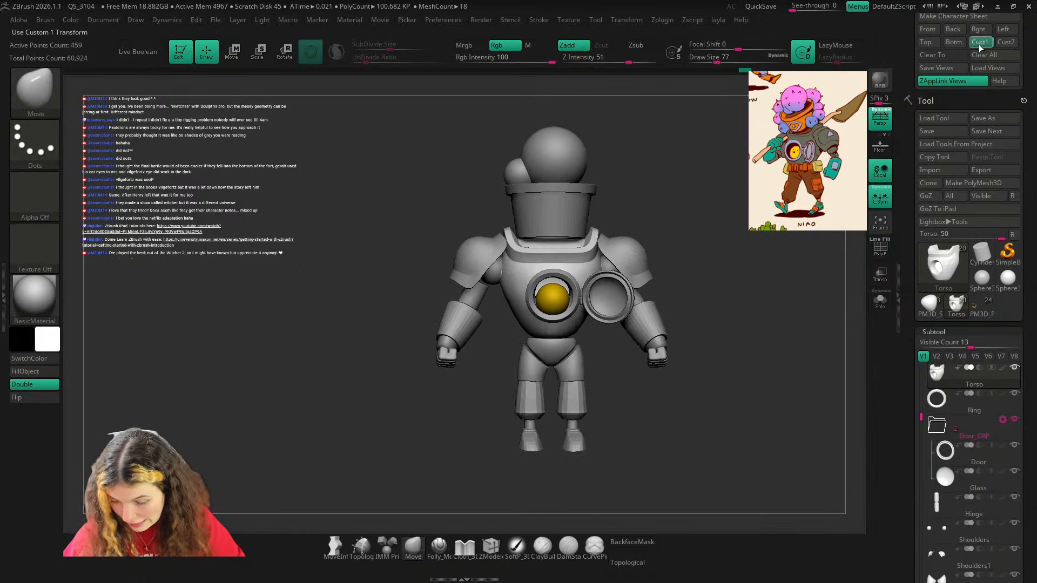
left_click(980, 44)
key("shift+z")
key("shift+z")
key("shift+z")
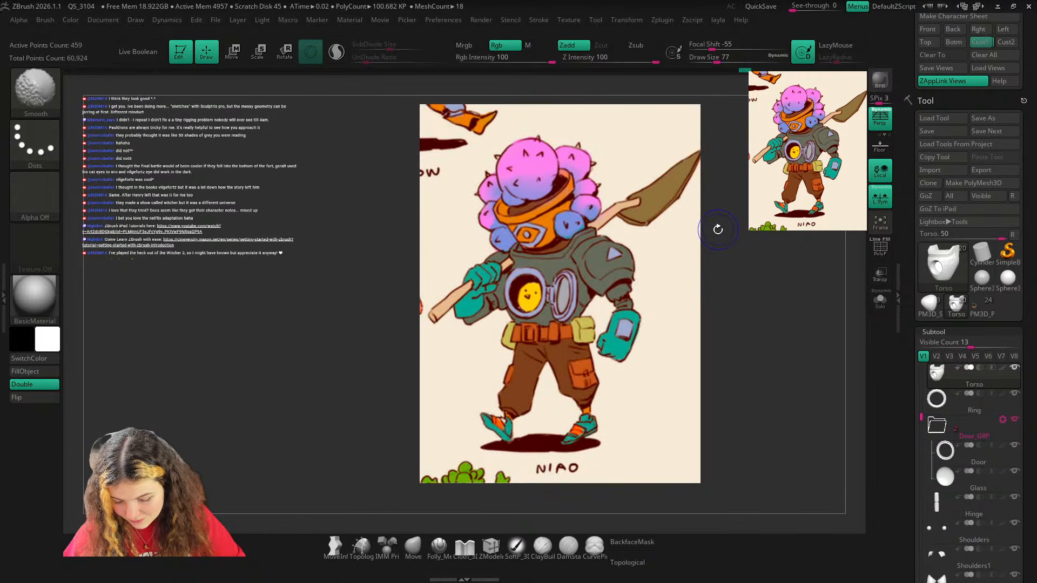
key("shift+z")
key("shift+z")
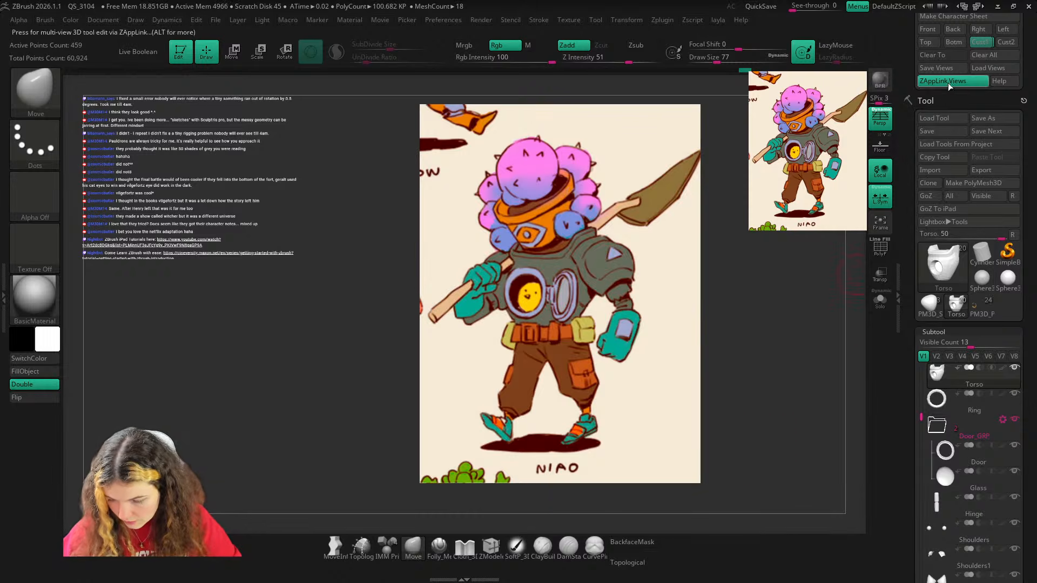
Append a Ring3D primitive as a new subtool, make it the active subtool and view the character from the front.
key("shift+z")
left_click(978, 42)
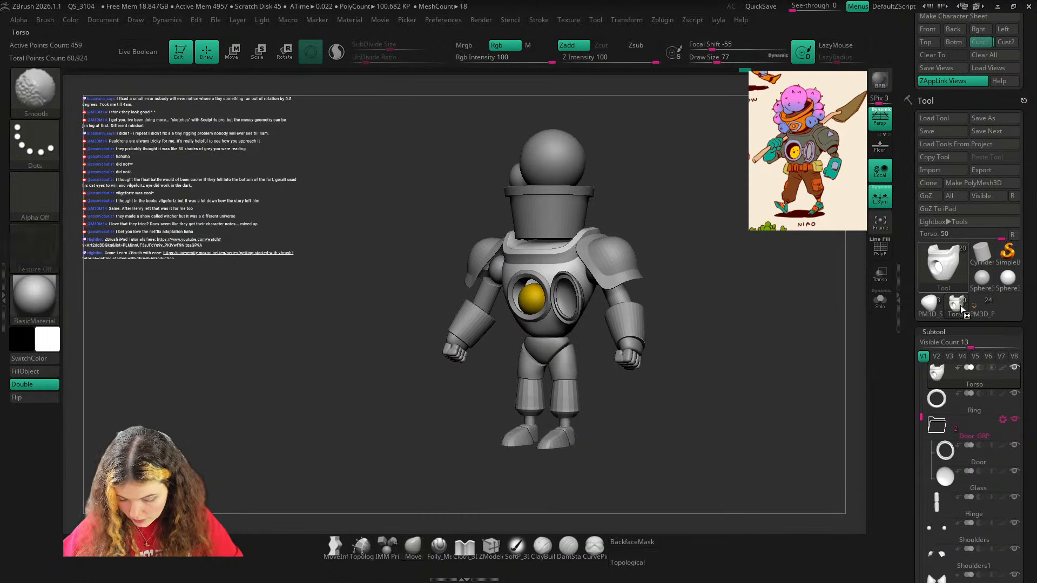
scroll(989, 331, "down", 6)
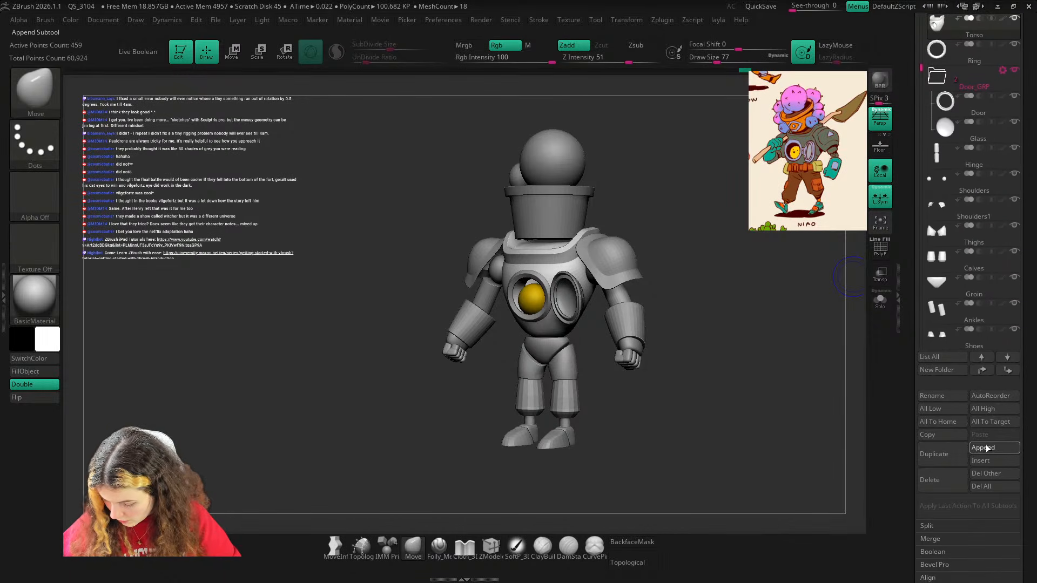
left_click(987, 448)
mouse_move(657, 511)
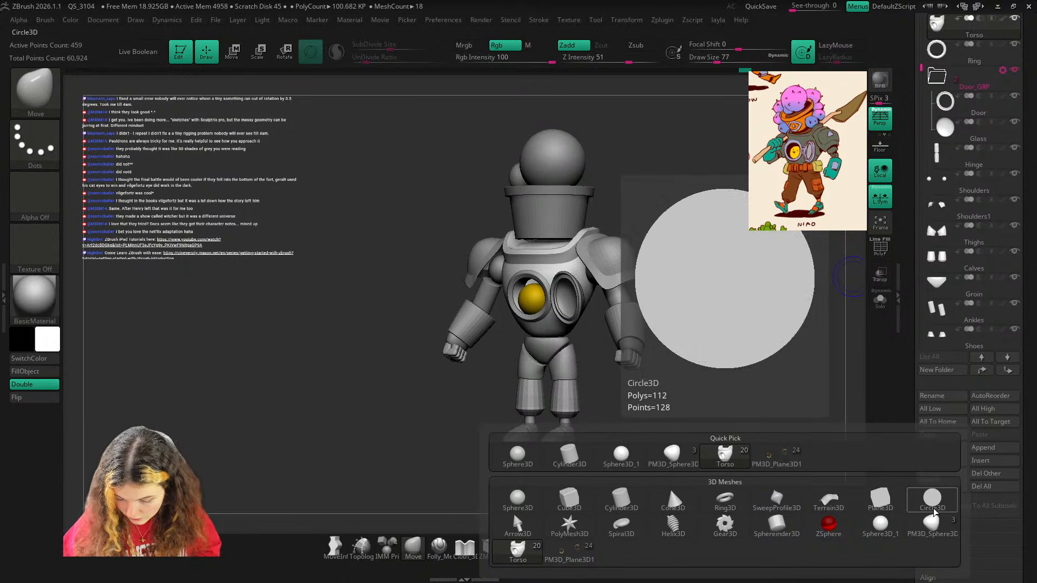
left_click(725, 500)
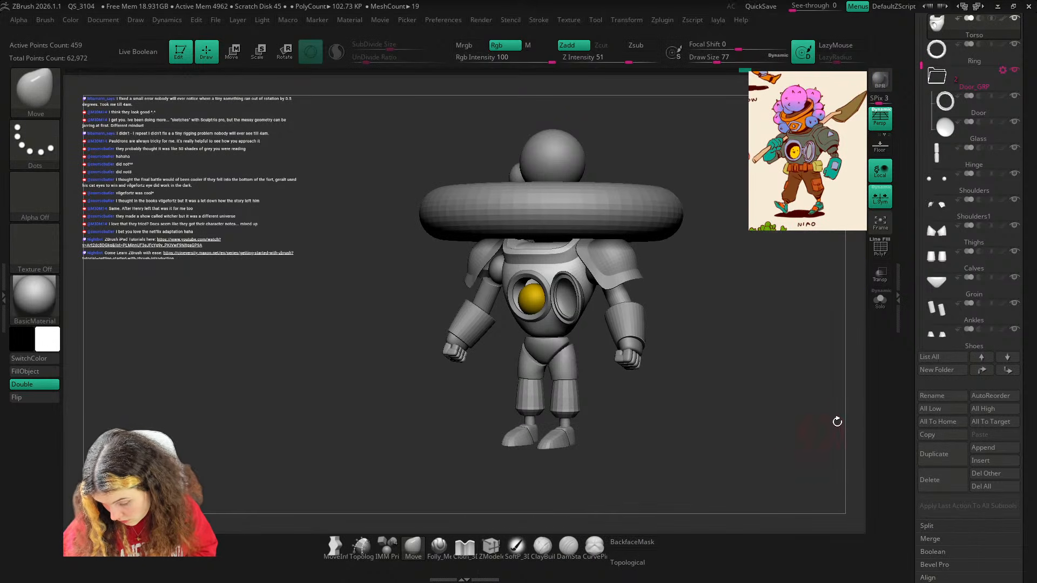
left_click(645, 209, "alt")
left_click_drag(689, 182, 673, 225, "shift")
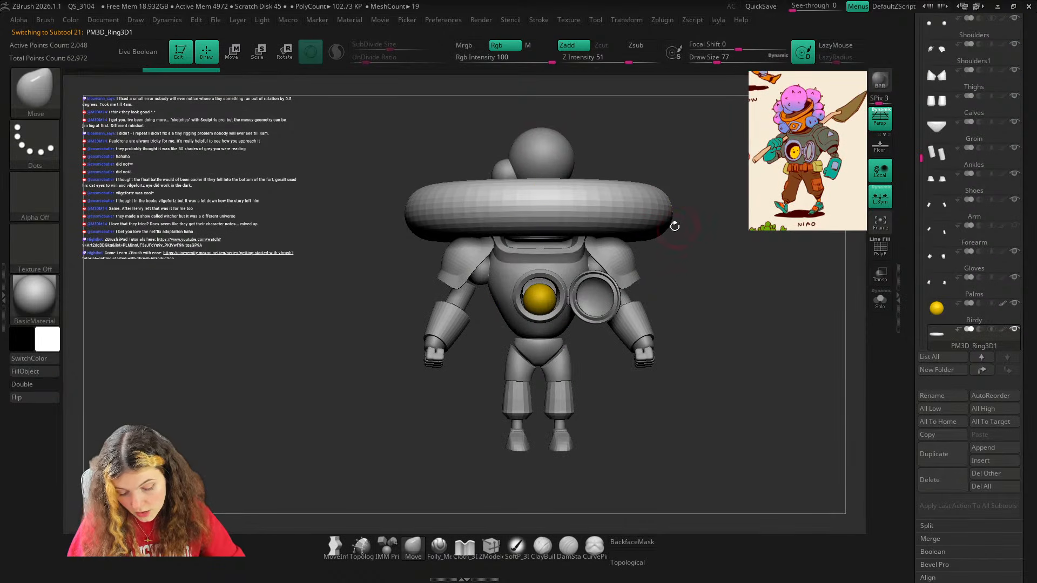
Move the ring down to the character's waist and shrink it to belt size.
key("w")
left_click_drag(541, 146, 549, 265)
left_click_drag(538, 333, 479, 313)
left_click(413, 544)
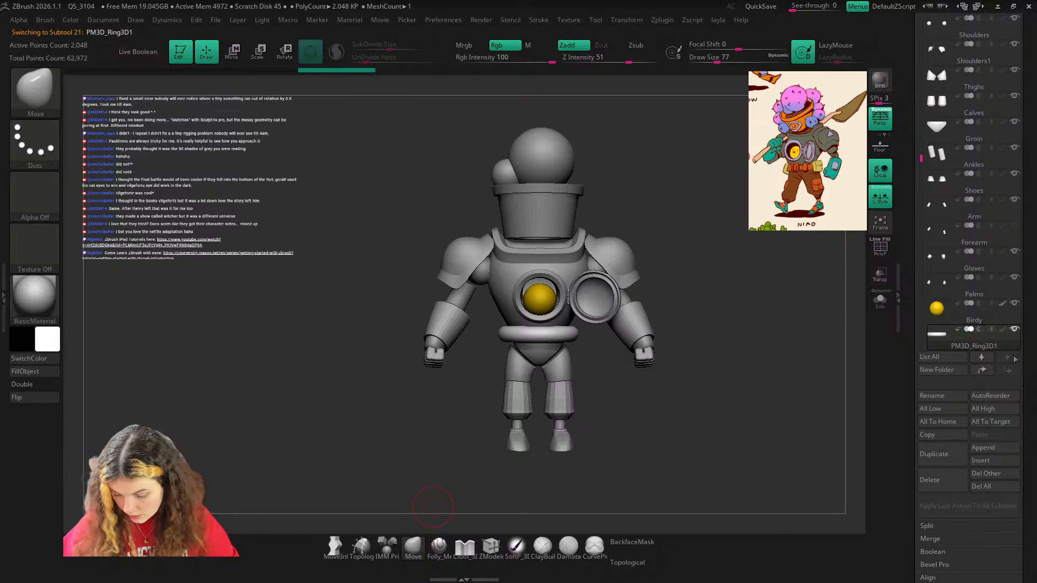
Reconstruct the belt ring's lower subdivision levels down to the coarsest one, delete the higher levels and isolate the ring with polyframe shown.
left_click_drag(1031, 486, 1031, 252)
left_click(940, 438)
key("shift+f")
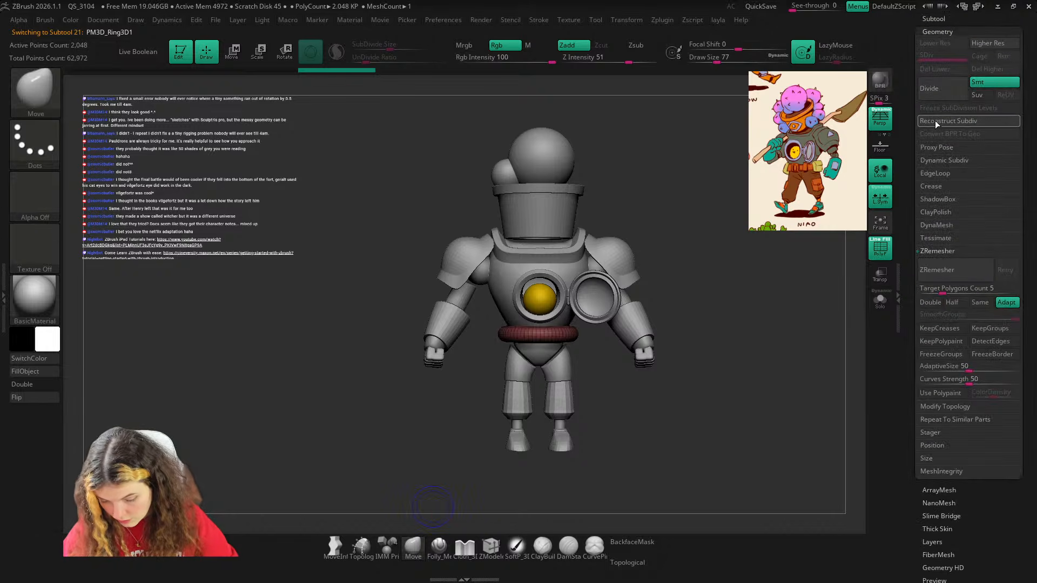
left_click(935, 122)
left_click(936, 121)
left_click(935, 122)
left_click_drag(713, 269, 662, 360, "alt")
left_click(994, 70)
left_click(880, 301)
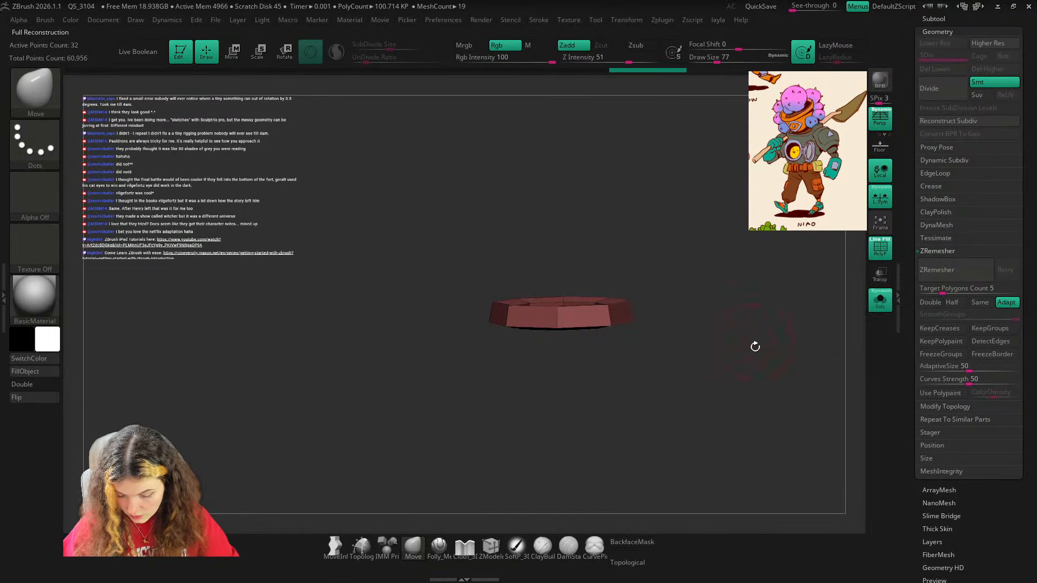
Flatten the isolated low-poly ring slightly along its vertical axis from the front view.
left_click_drag(755, 347, 711, 382, "shift")
key("w")
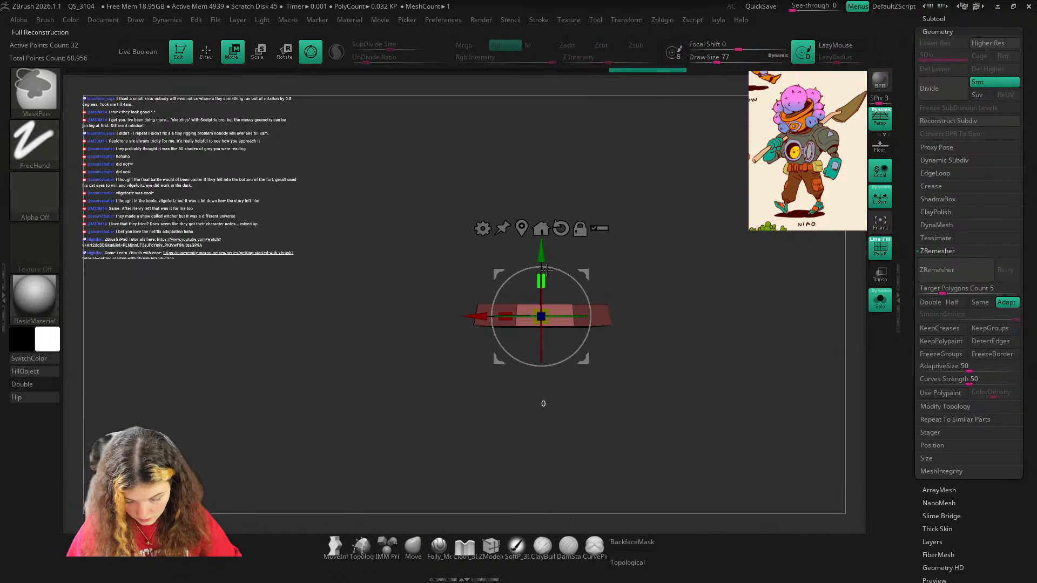
left_click_drag(547, 270, 546, 284, "ctrl")
key("q")
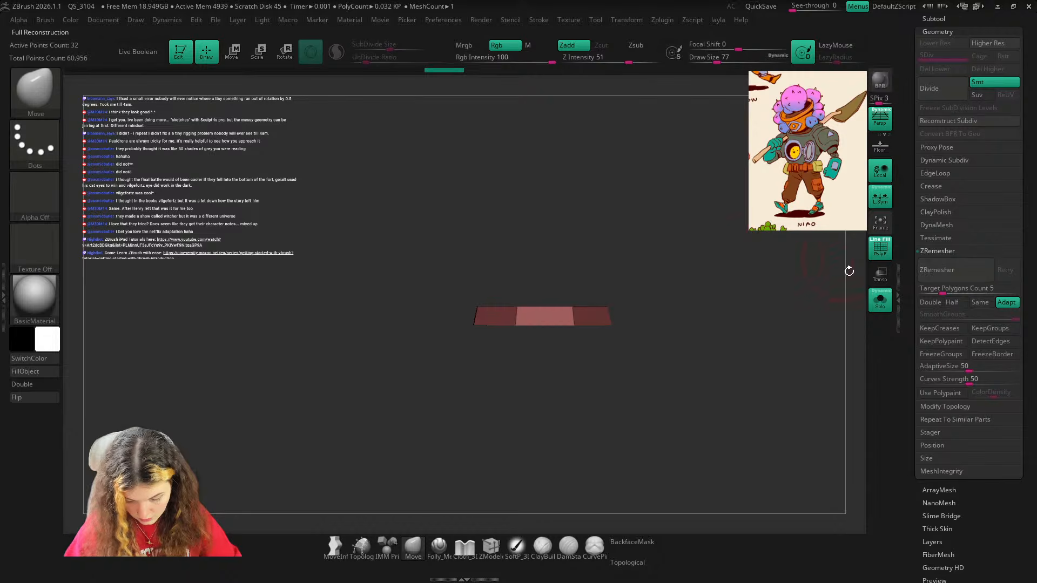
Show the full character, merge the belt ring's polygroups by similar face normals and view the belt smoothed without polyframe.
left_click(879, 299)
left_click_drag(796, 289, 751, 310)
key("w")
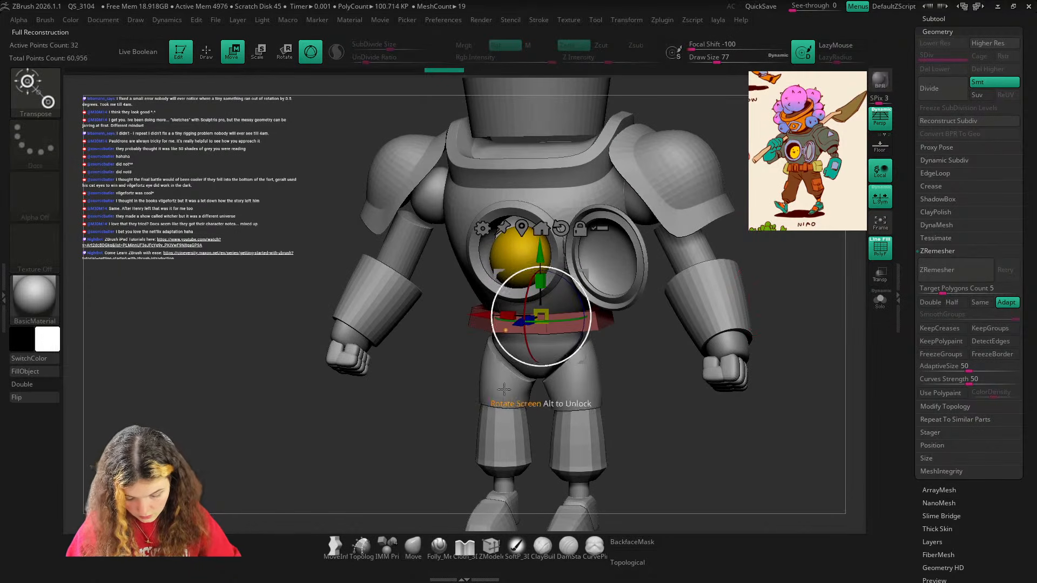
key("q")
key("ctrl+space")
left_click(761, 210)
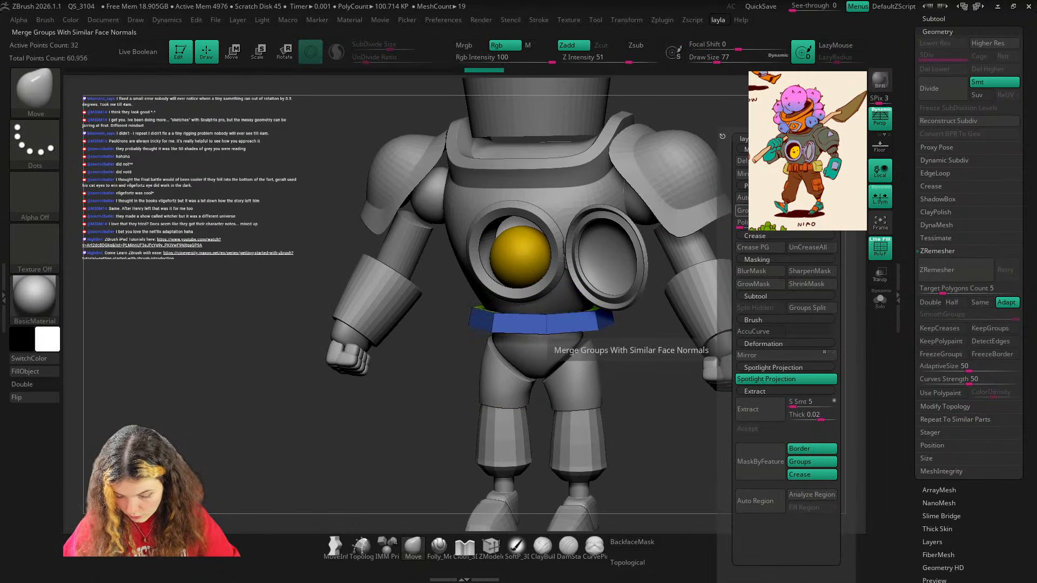
key("shift+f")
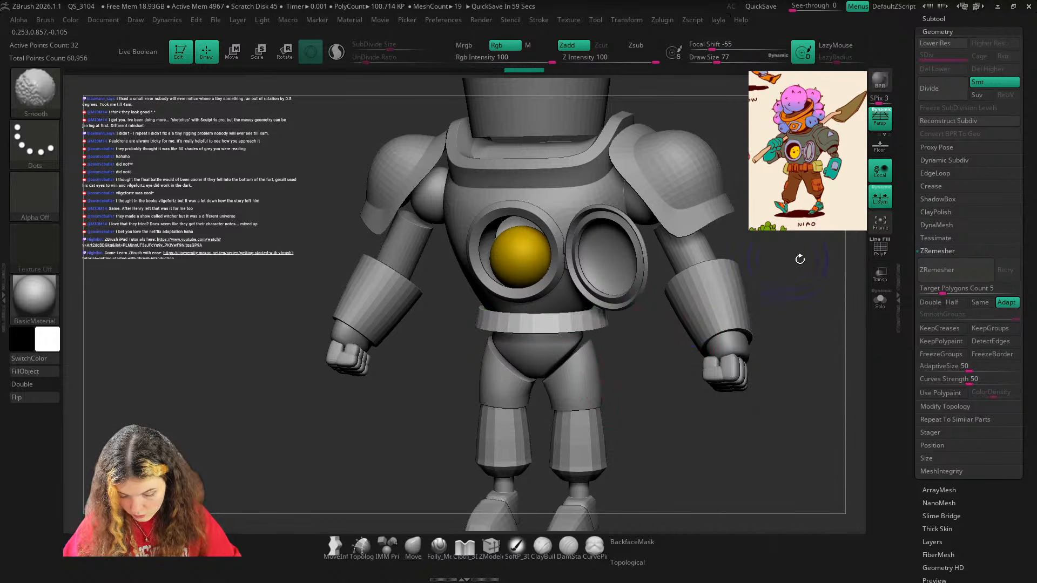
Adjust the belt ring's size and position around the waist with the gizmo, checking it against the concept art.
mouse_move(800, 259)
left_mouse_down()
mouse_move(690, 329)
mouse_move(525, 319)
left_mouse_up()
key("w")
left_click_drag(529, 248, 529, 254)
key("q")
mouse_move(660, 347)
right_mouse_down("ctrl")
mouse_move(701, 236)
mouse_move(731, 310)
right_mouse_up("ctrl")
key("shift+z")
key("shift+z")
key("w")
left_click_drag(567, 338, 570, 330)
left_click_drag(563, 372, 569, 365)
key("q")
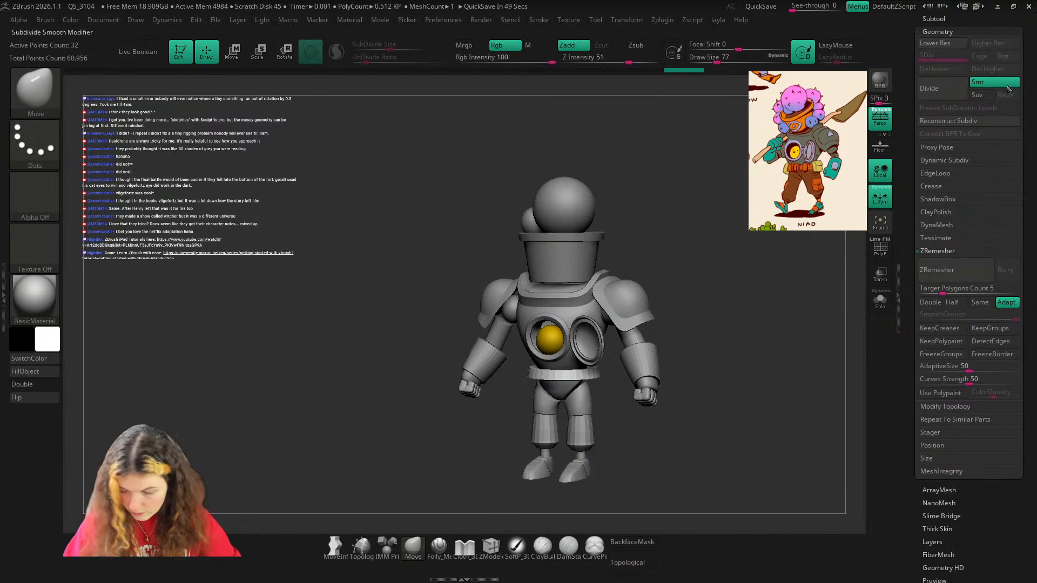
Stretch the belt ring taller and fine-tune its fit at the waist from the saved custom view, using the concept art as reference.
left_click_drag(1022, 96, 1020, 413)
left_click(981, 47)
key("shift+z")
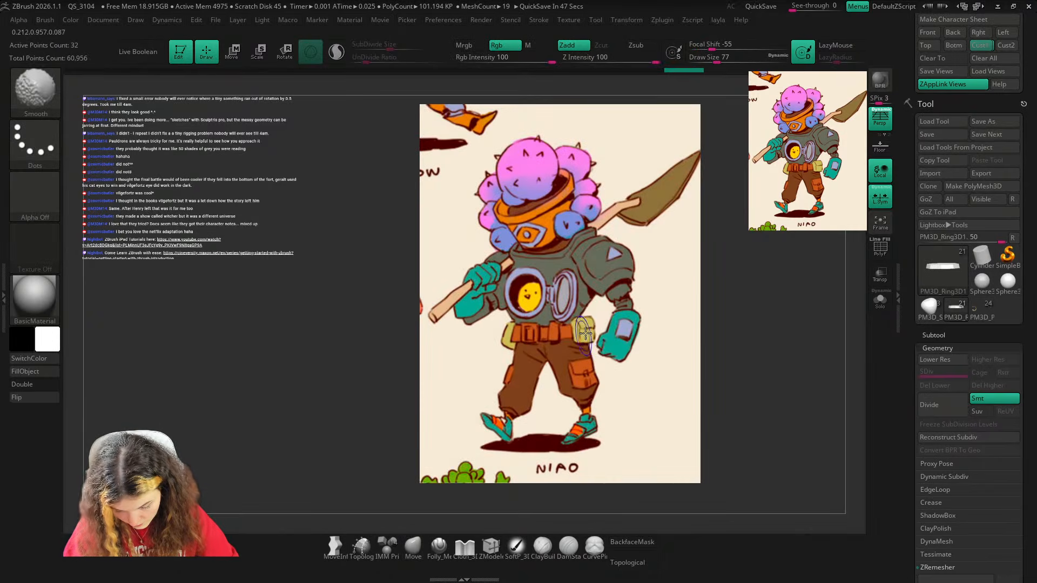
key("shift+z")
key("w")
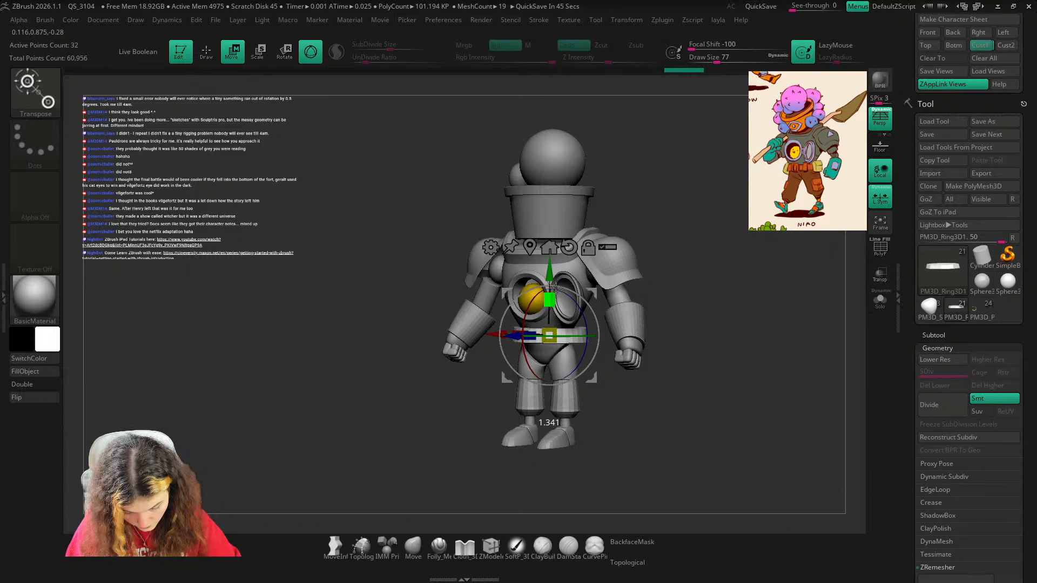
left_click_drag(556, 288, 557, 281)
key("q")
key("shift+z")
key("shift+z")
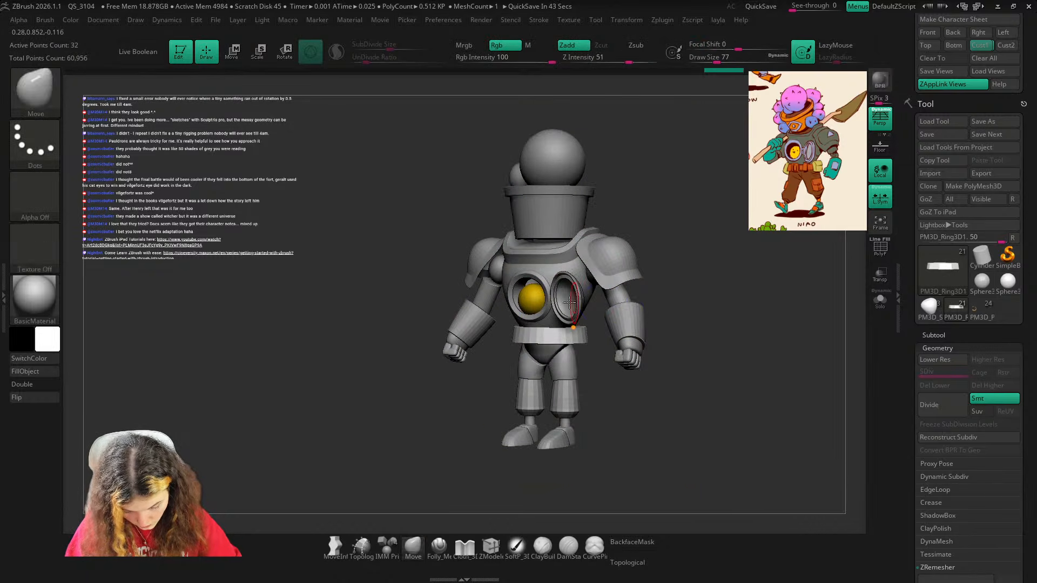
key("w")
key("q")
Compare the belt's height and width with the concept art from the saved custom view.
key("shift+z")
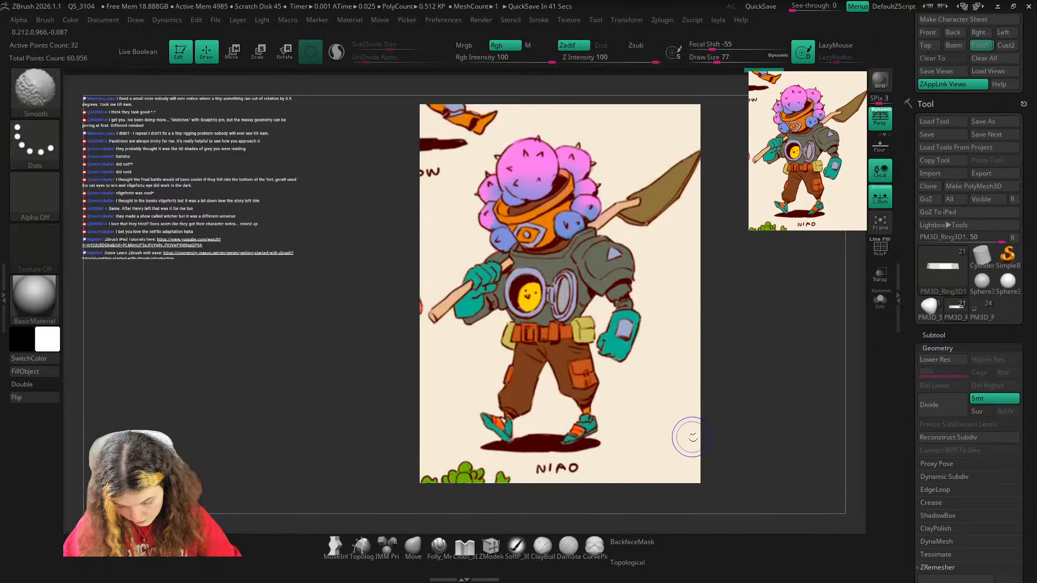
key("shift+z")
key("shift+z")
key("shift+z")
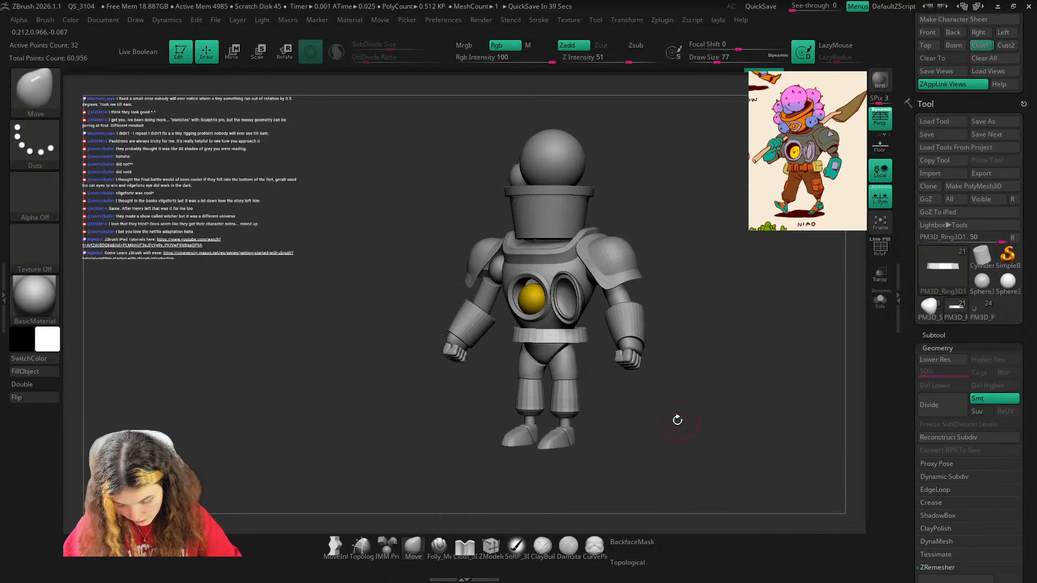
key("shift+z")
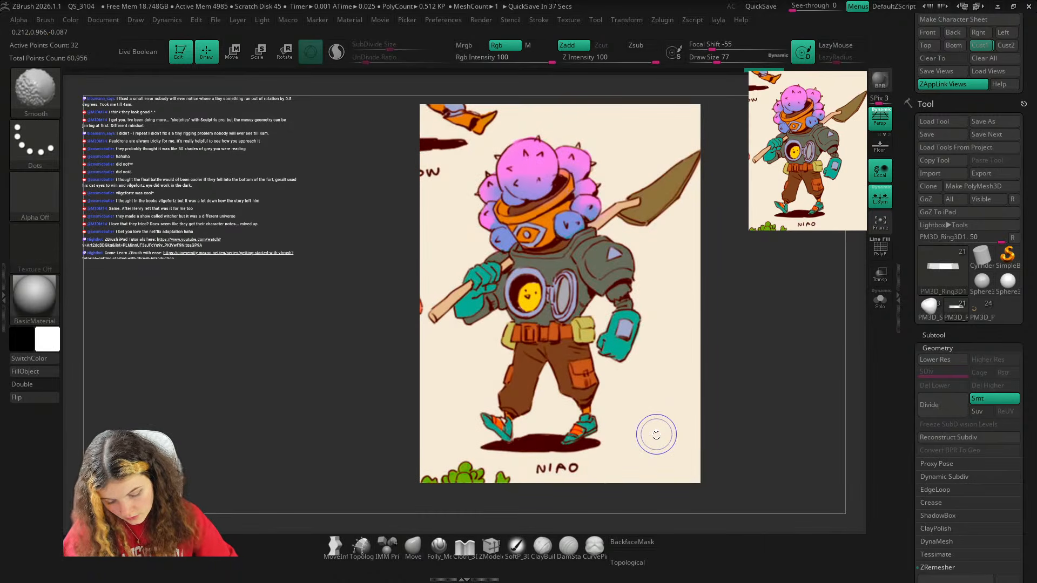
key("shift+z")
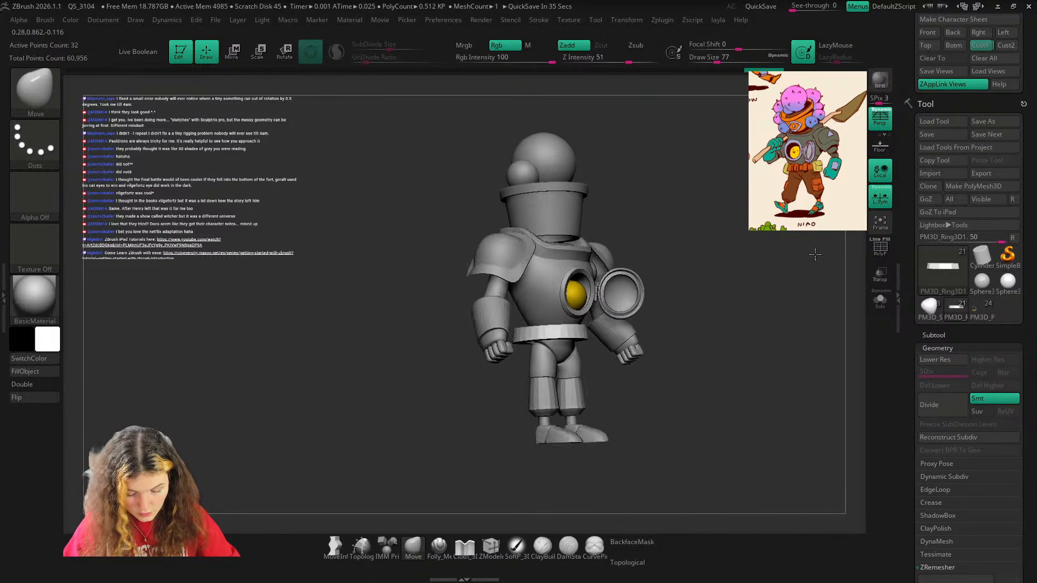
Adjust the belt ring's front-to-back placement on the torso while viewing the character from above.
left_click_drag(815, 254, 738, 354)
key("w")
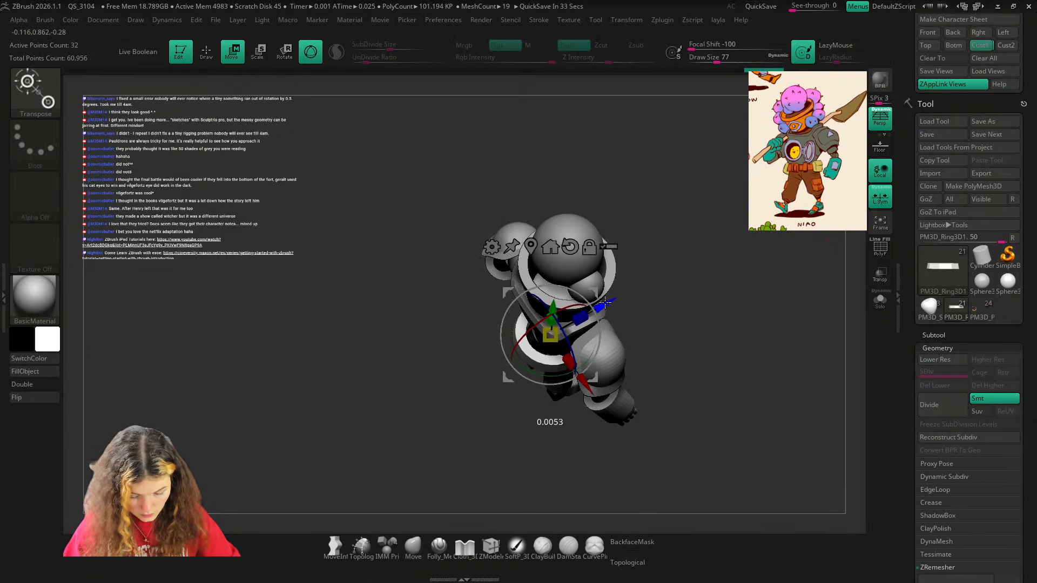
key("q")
mouse_move(724, 259)
left_mouse_down()
mouse_move(705, 290)
mouse_move(806, 264)
left_mouse_up()
Isolate the belt ring and display its unsmoothed low-poly mesh with polyframe.
left_click(881, 300)
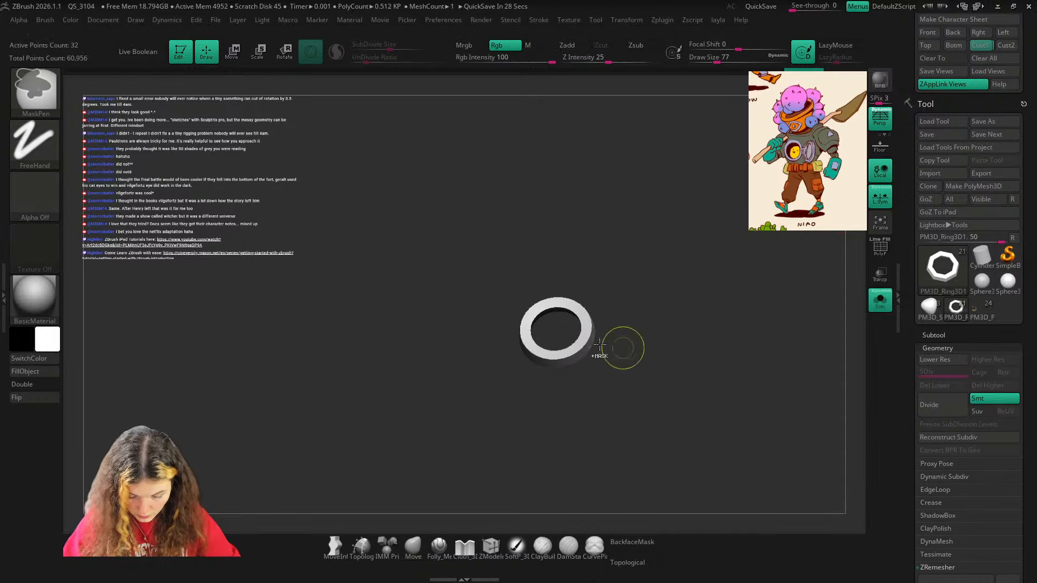
right_click_drag(600, 345, 660, 310, "ctrl")
key("shift+f")
key("shift+d")
key("shift+d")
left_click_drag(676, 271, 658, 266)
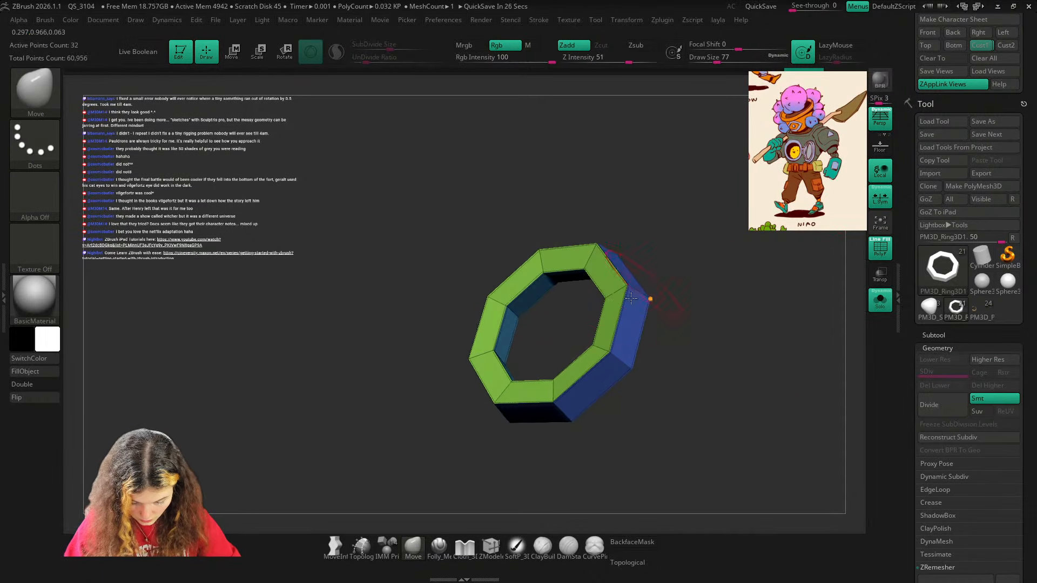
Thin the belt ring's band by enlarging its inner faces with the ZModeler polygon action Scale, targeting Polygroup All about the Mesh Center.
key("b")
key("z")
key("m")
key("space")
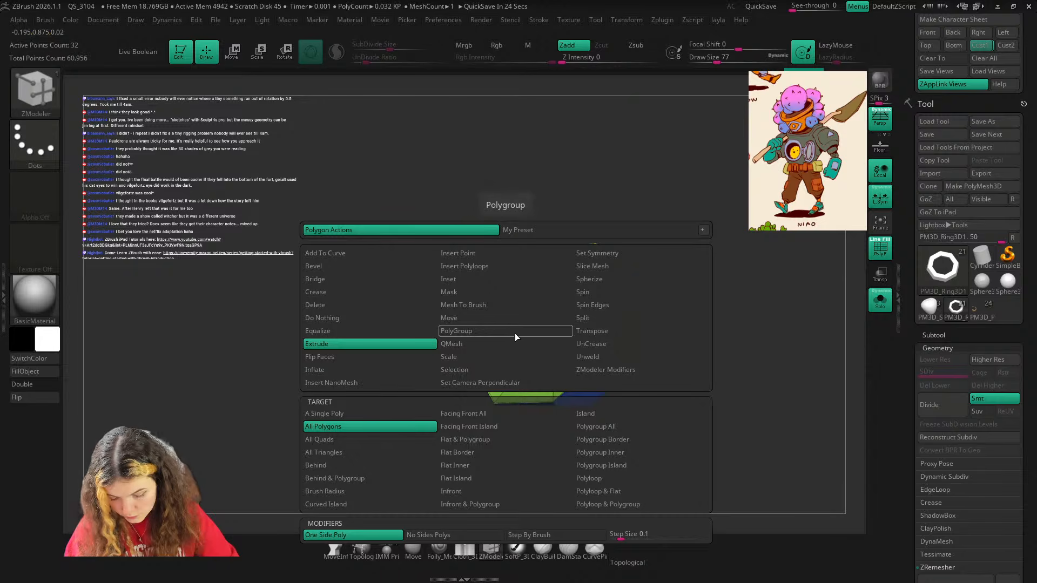
left_click(499, 356)
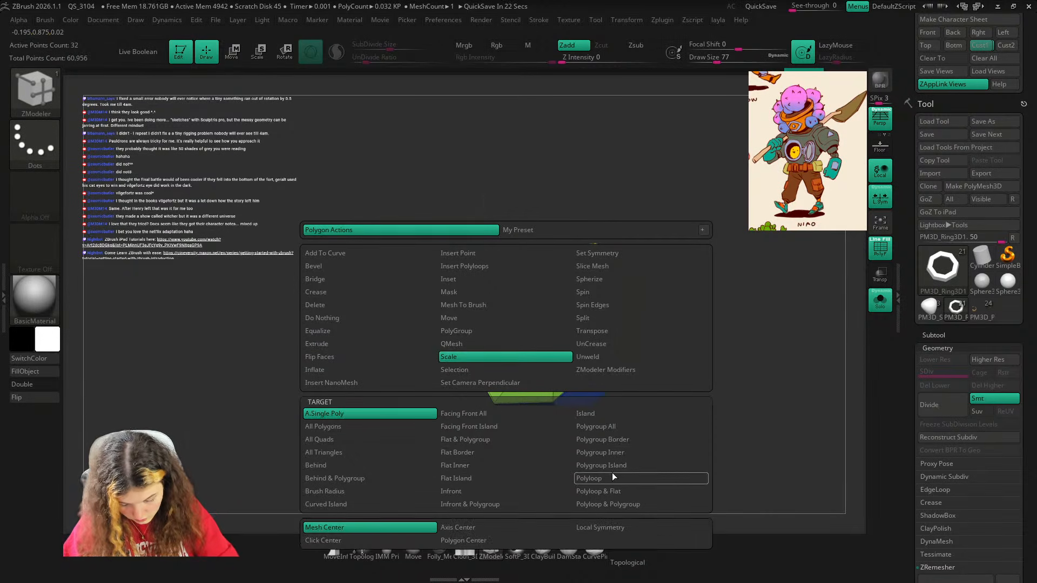
left_click(597, 426)
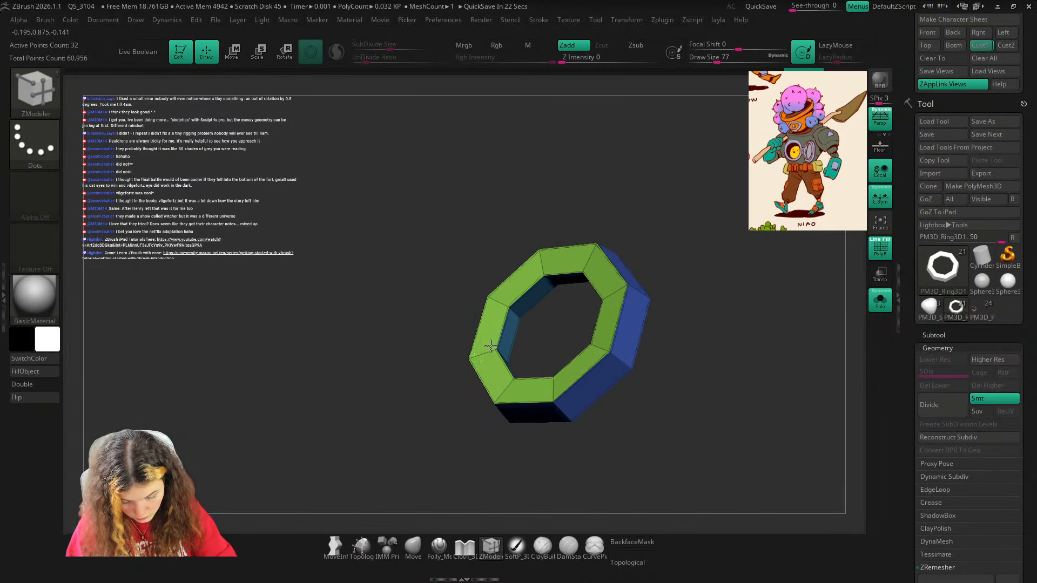
left_click_drag(490, 345, 535, 340)
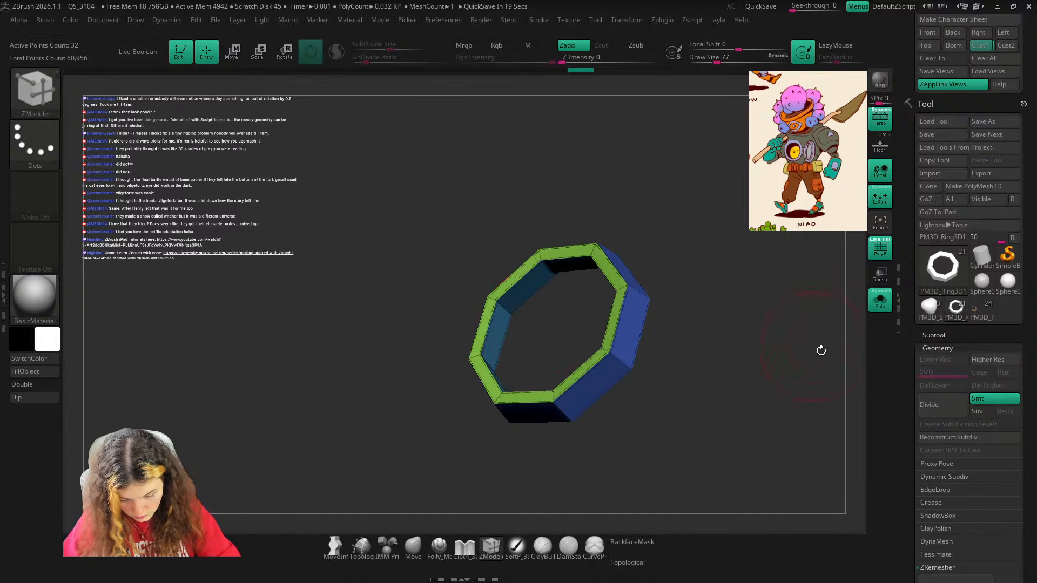
Examine the thinned belt on the full character from several angles and return to the saved custom view.
left_click(880, 301)
left_click_drag(769, 348, 802, 317)
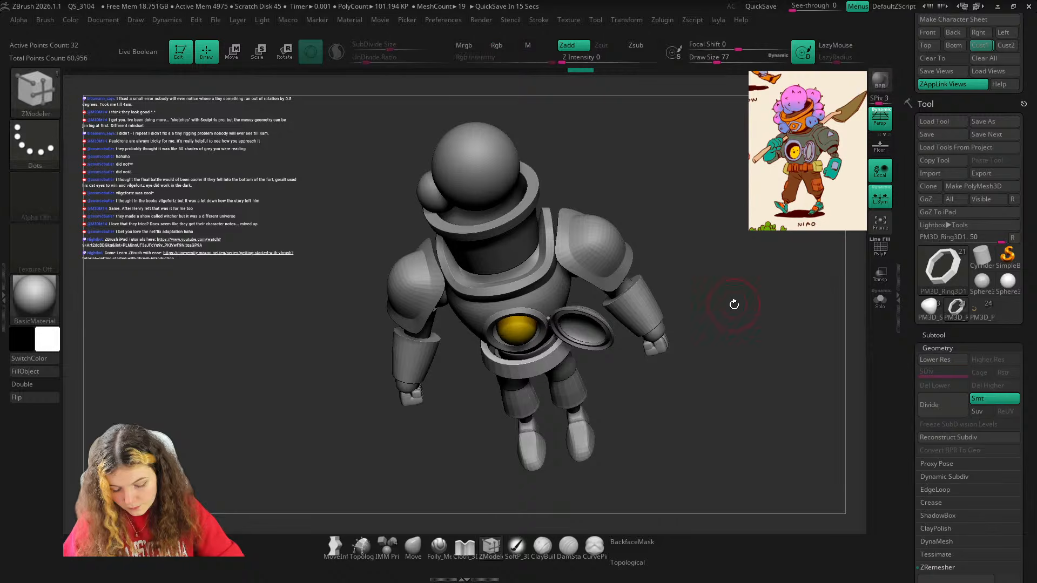
mouse_move(734, 301)
left_mouse_down()
mouse_move(731, 319)
mouse_move(717, 324)
mouse_move(726, 317)
left_mouse_up()
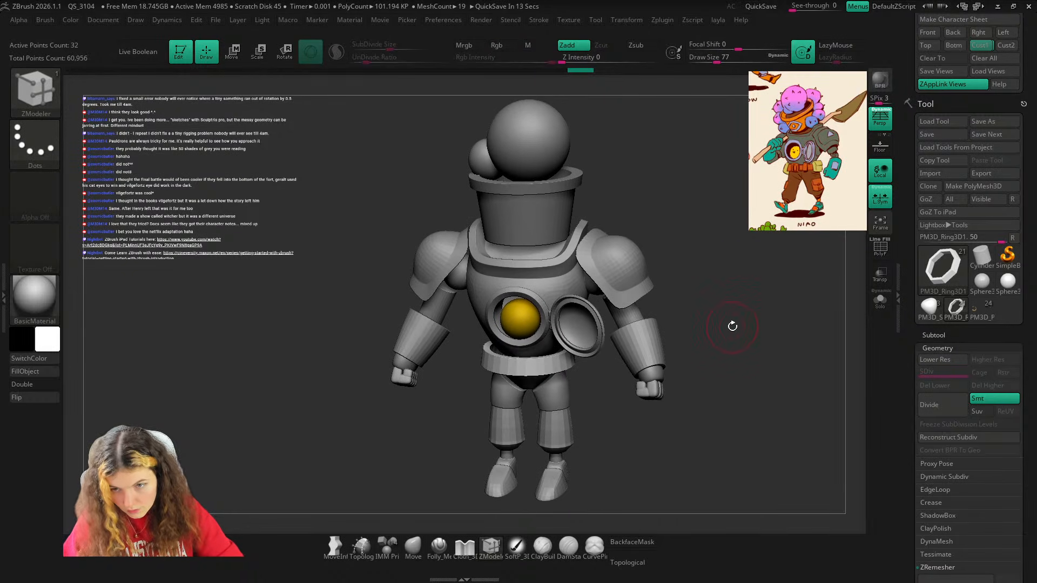
left_click(978, 45)
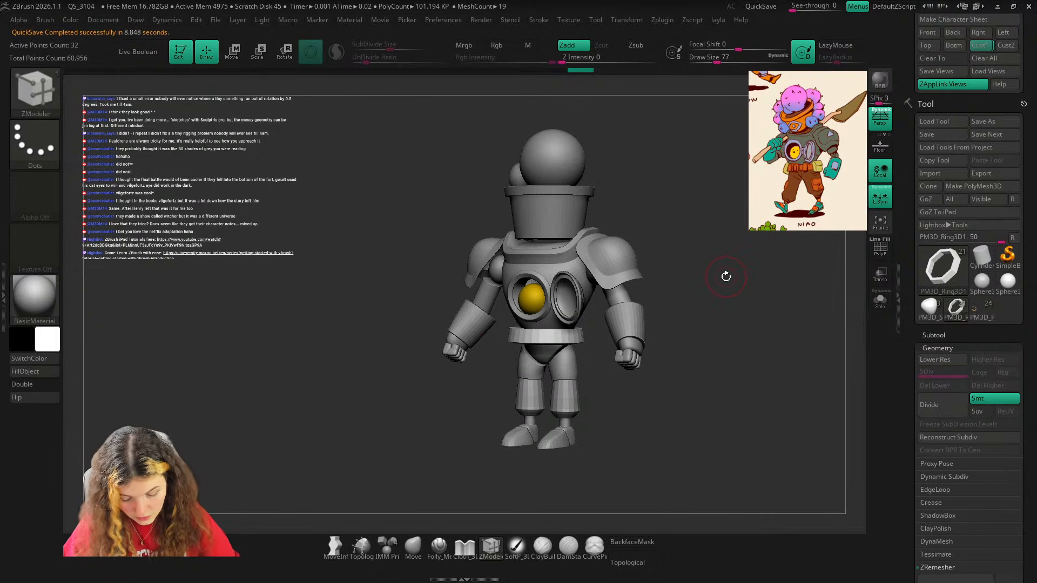
Make the belt ring slightly narrower around the waist with the gizmo, checking it against the concept art.
key("w")
left_click(414, 547)
key("shift+z")
key("shift+z")
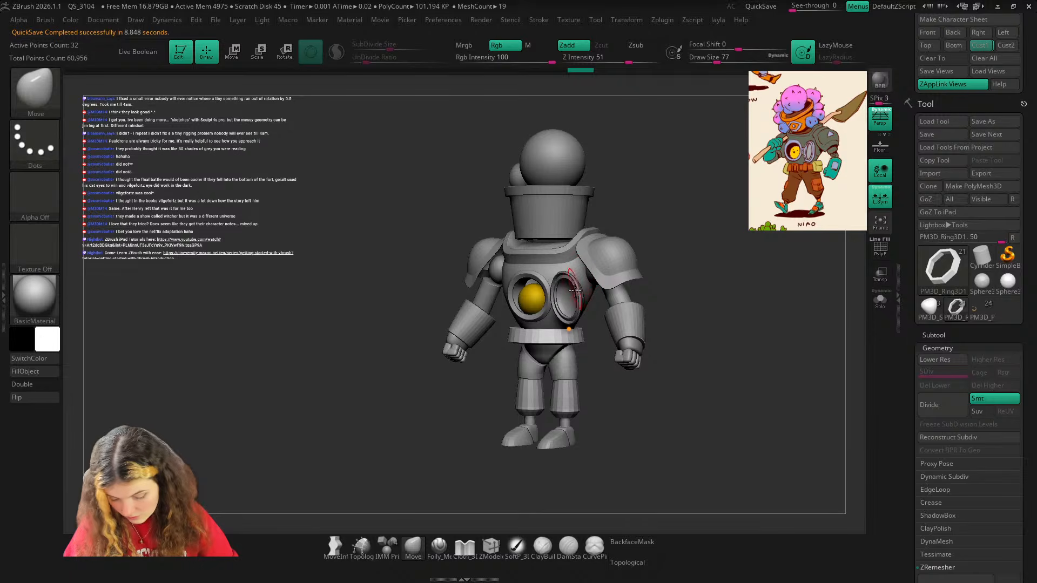
key("w")
key("q")
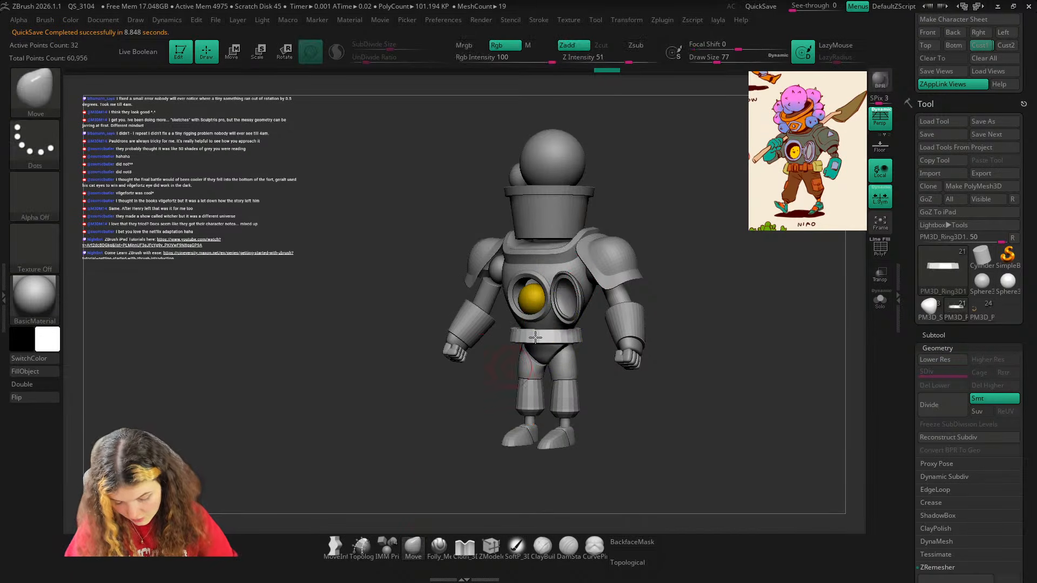
Scale the belt ring up by a factor of about 1.1 and compare its proportions with the concept art.
key("shift+z")
key("shift+z")
key("w")
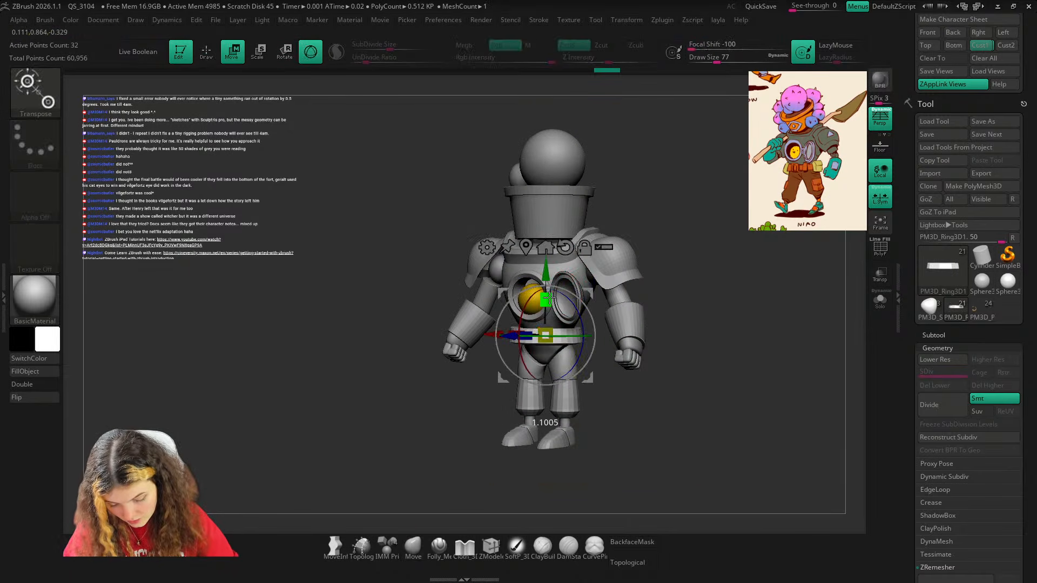
key("q")
key("shift+z")
key("shift+z")
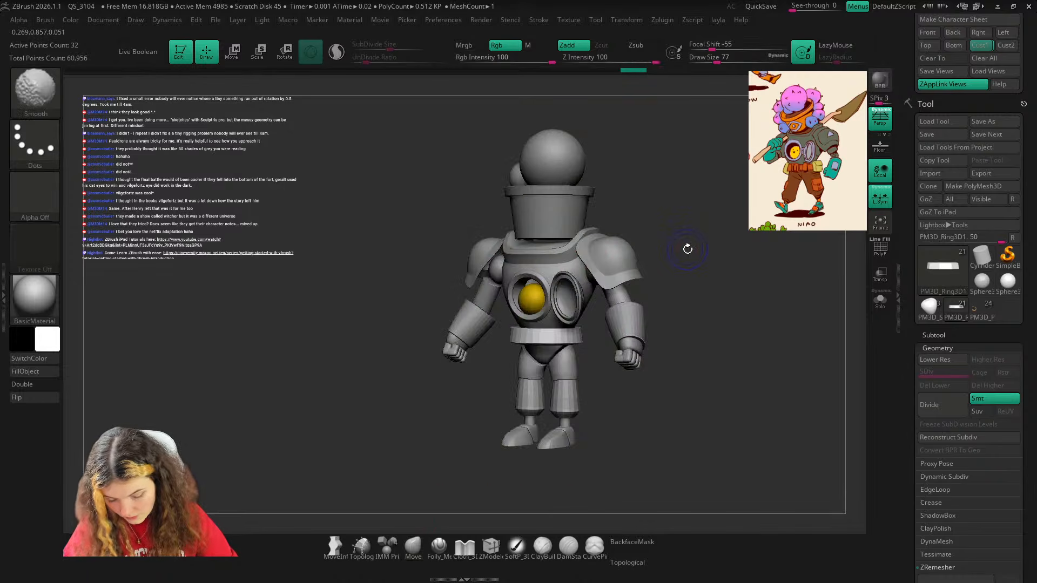
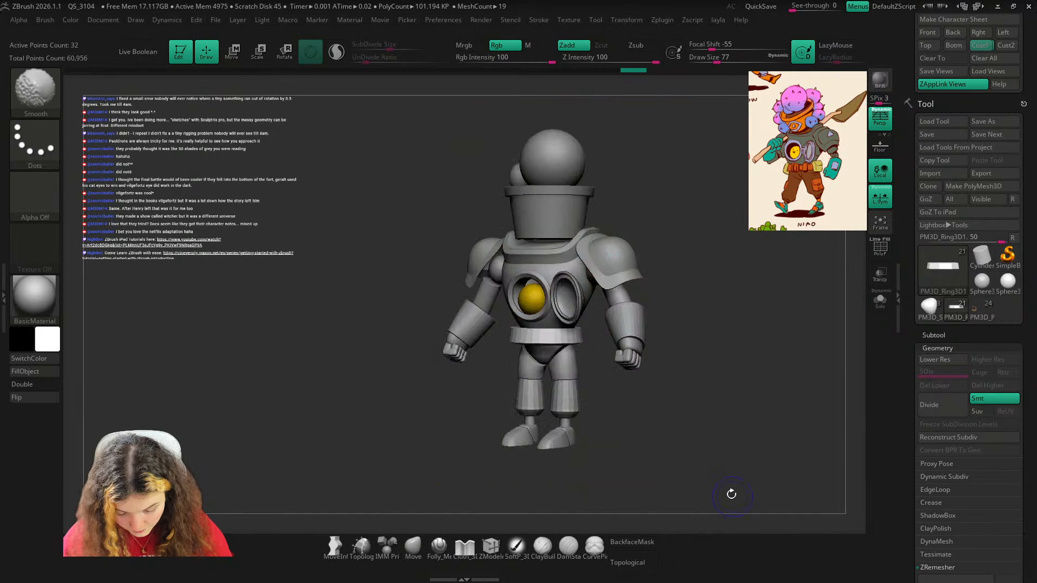
Isolate the belt ring, thin its band further with ZModeler Scale Polygroup All, and return to the full character in the saved custom view.
key("ctrl")
right_click_drag(540, 334, 646, 433, "ctrl")
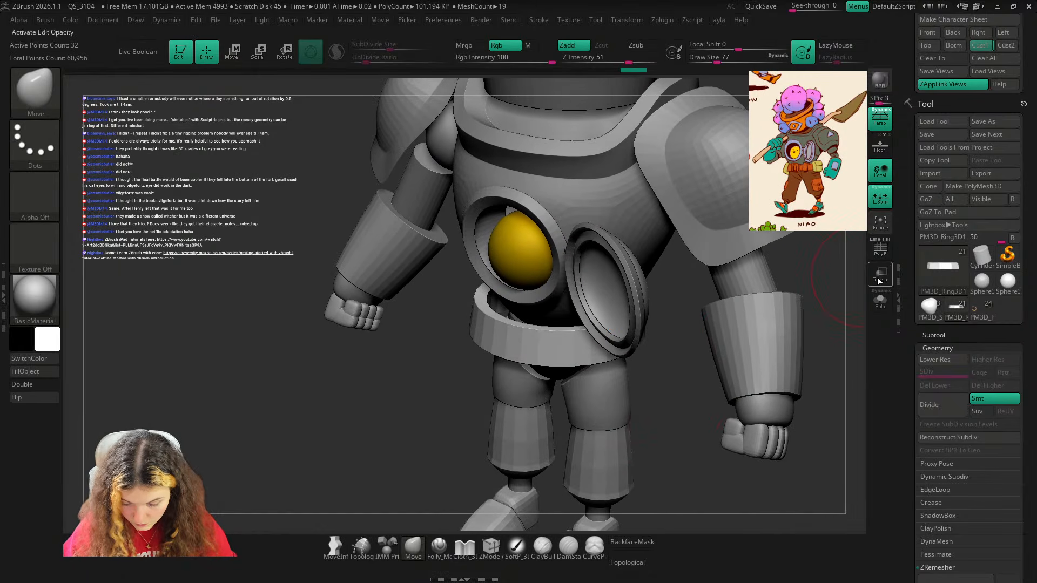
left_click(880, 300)
right_click_drag(657, 318, 618, 321)
key("shift+d")
key("shift+d")
key("shift+d")
key("b")
key("z")
key("m")
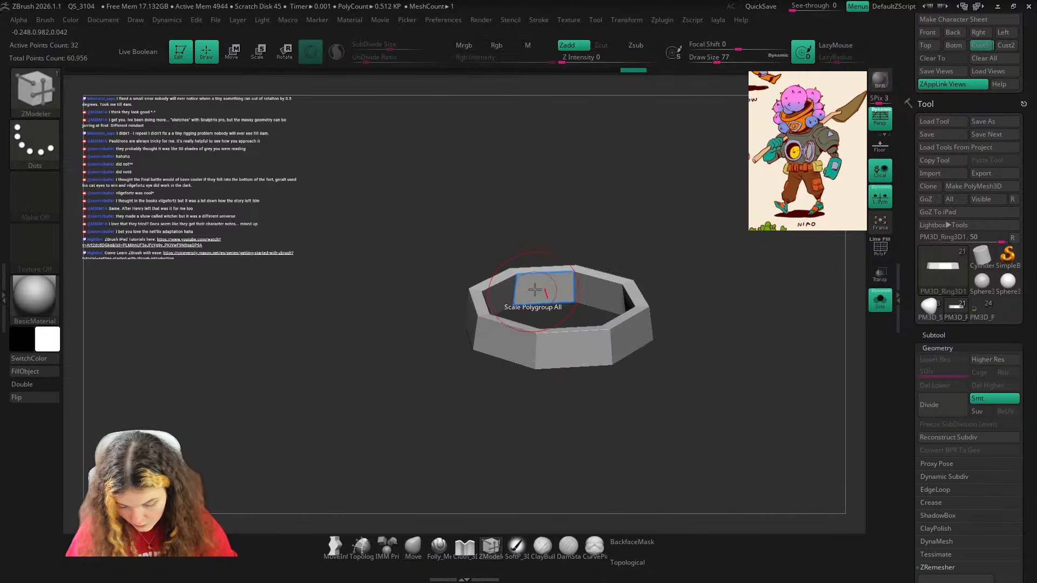
key("d")
key("shift+f")
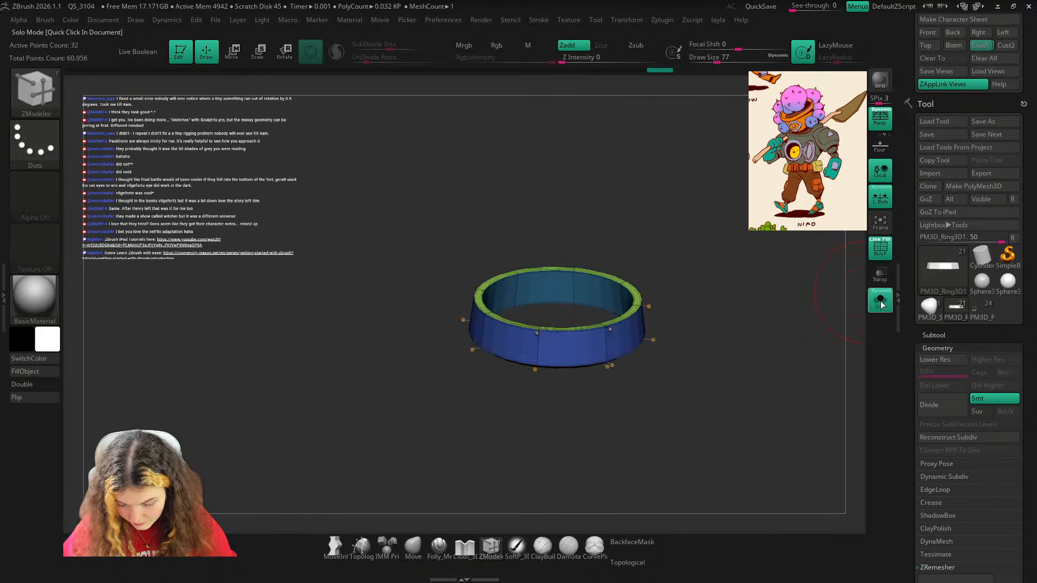
left_click(880, 300)
left_click(978, 45)
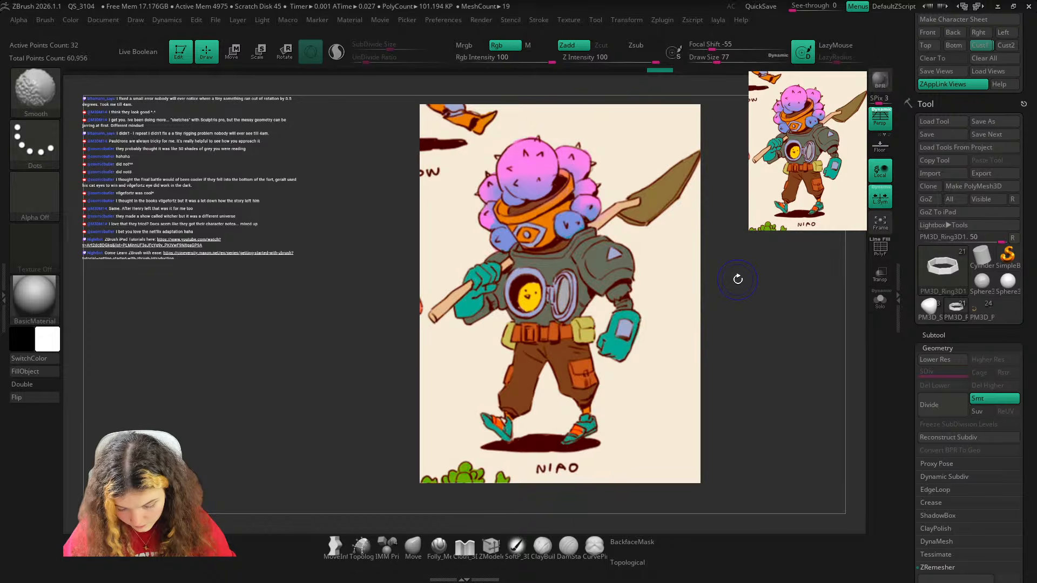
Scale the belt ring by a factor of about 0.97 and fine-tune its placement at the waist with the gizmo.
key("w")
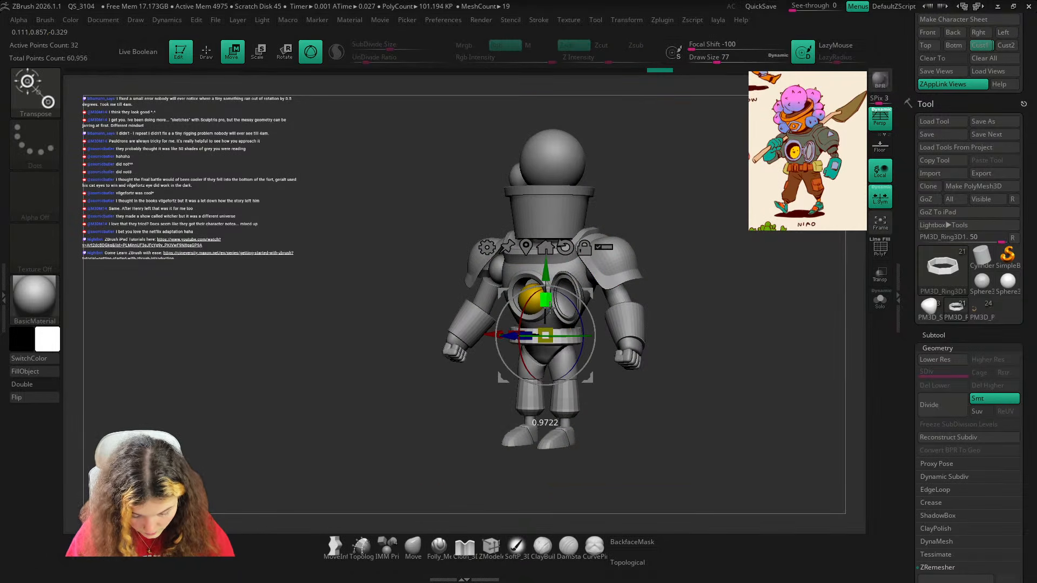
key("q")
key("w")
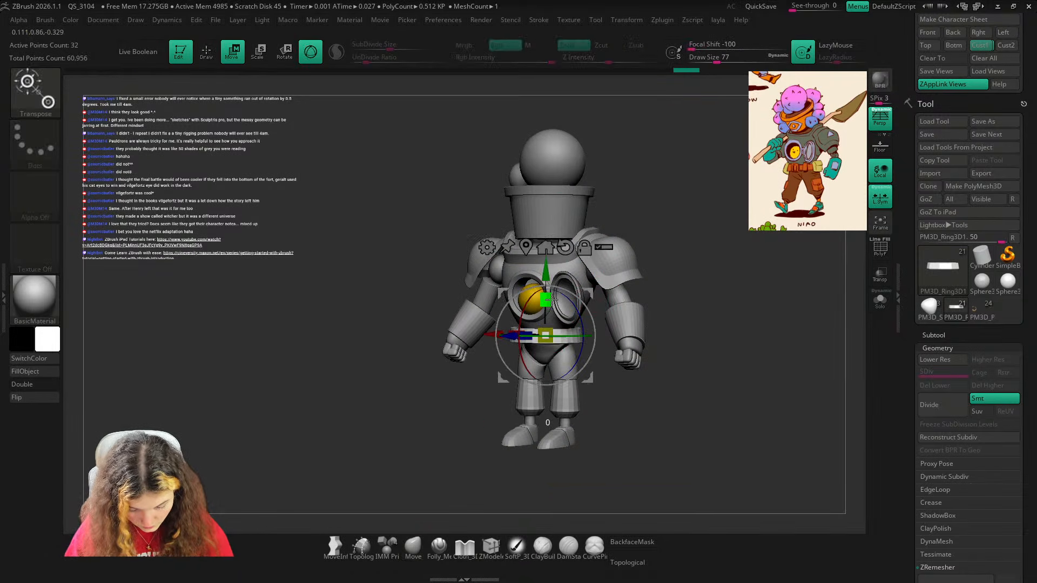
key("q")
Compare the character's belt and overall proportions with the concept art from the saved custom view.
key("shift")
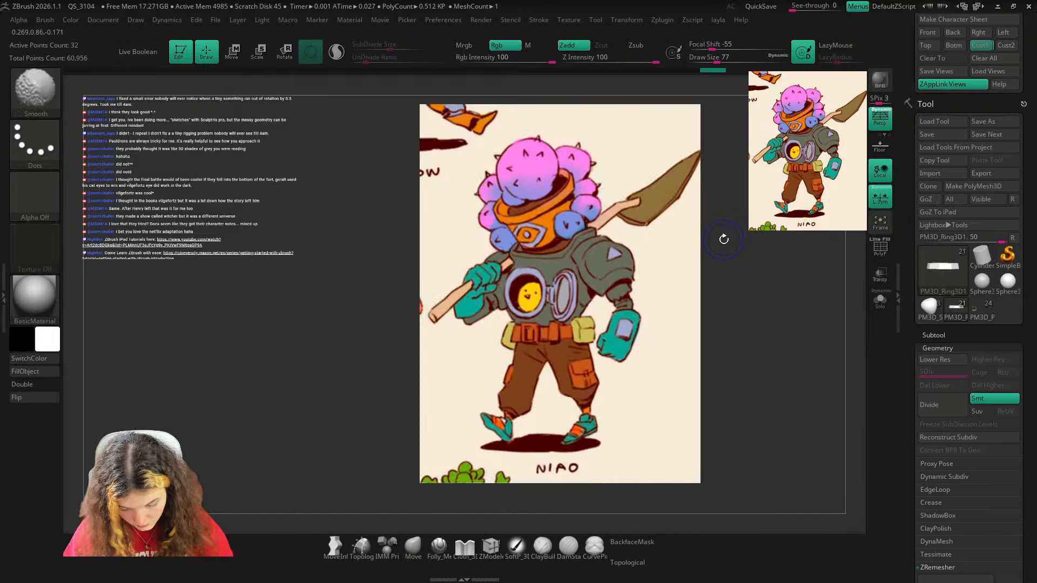
left_click_drag(724, 241, 747, 242)
left_click(979, 47)
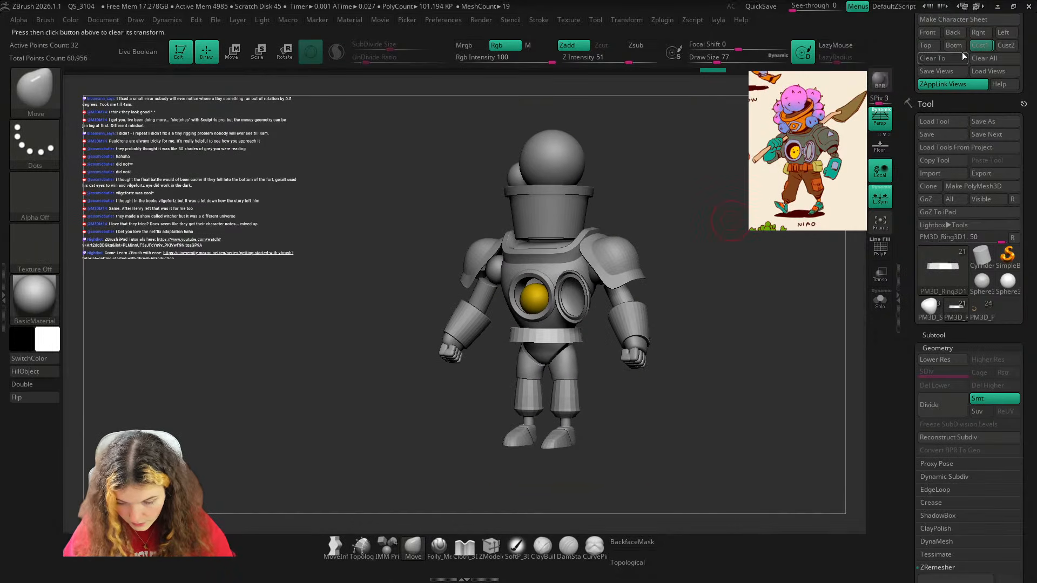
key("shift")
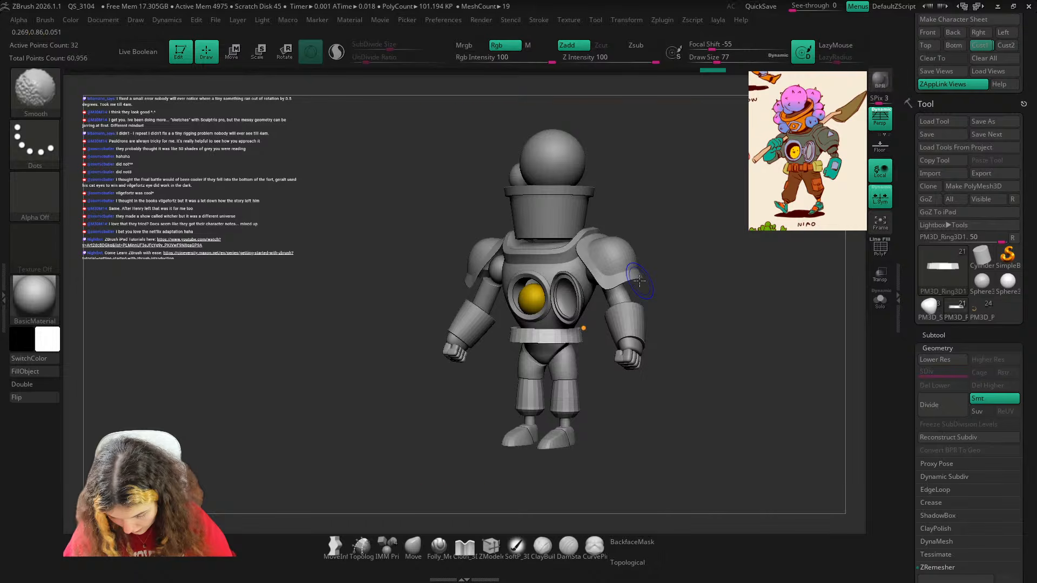
key("shift")
key("shift")
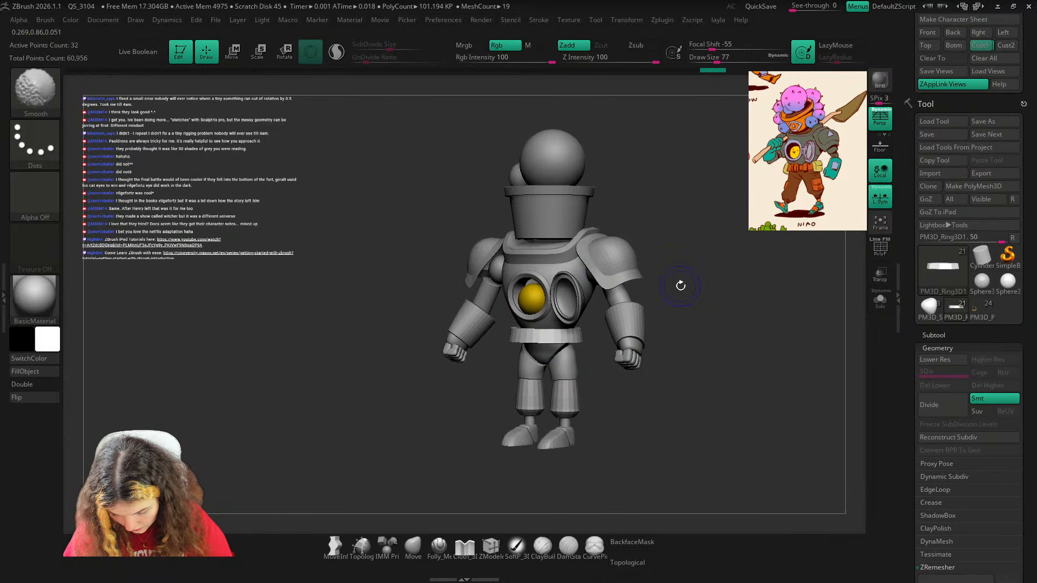
key("shift")
key("shift")
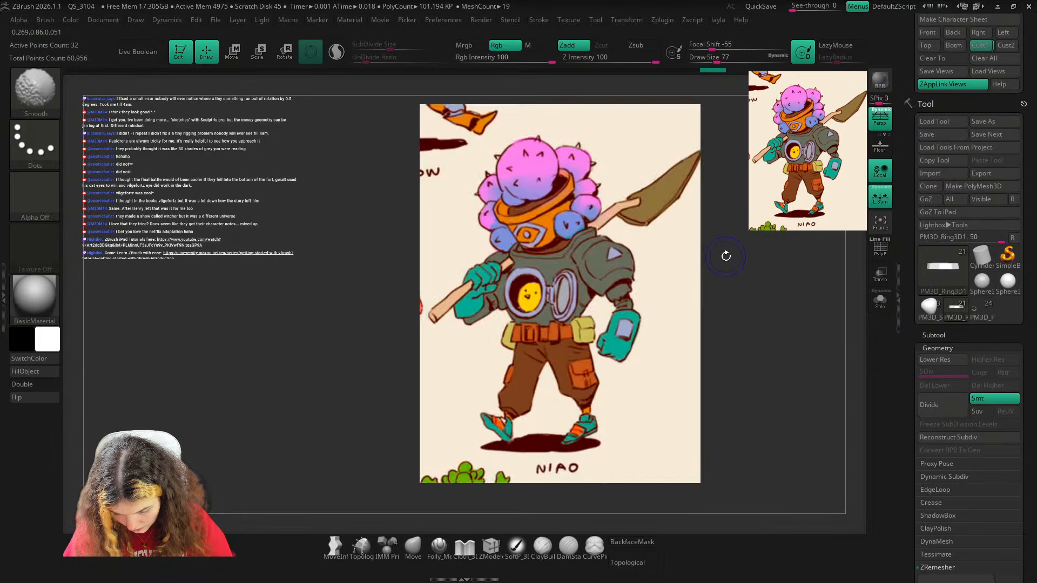
key("shift")
key("shift")
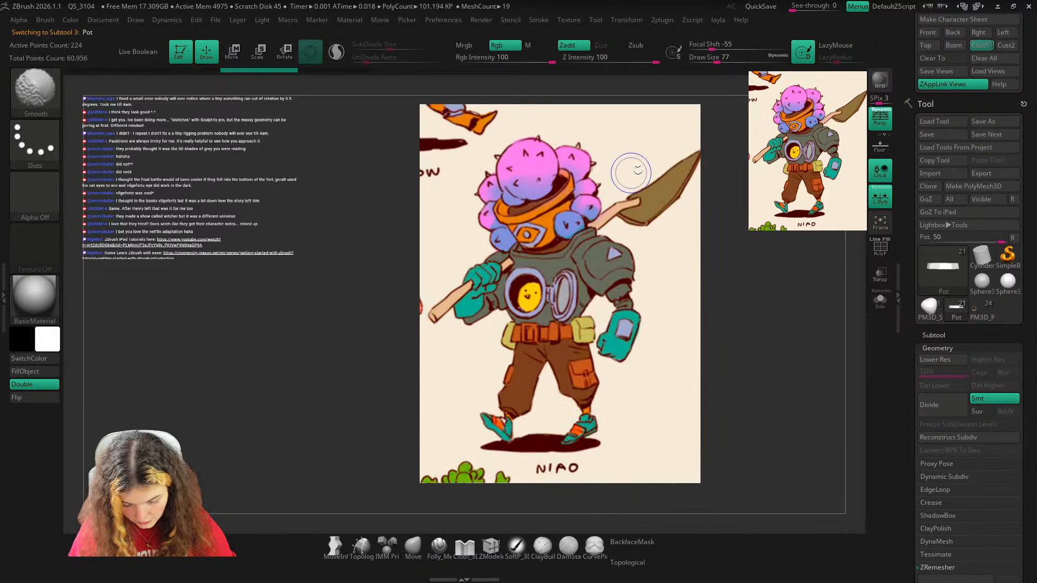
Isolate the pot, mask everything except the lower edge of its rim, and move that edge down slightly to make the rim taller.
key("shift")
scroll(639, 192, "up", 3)
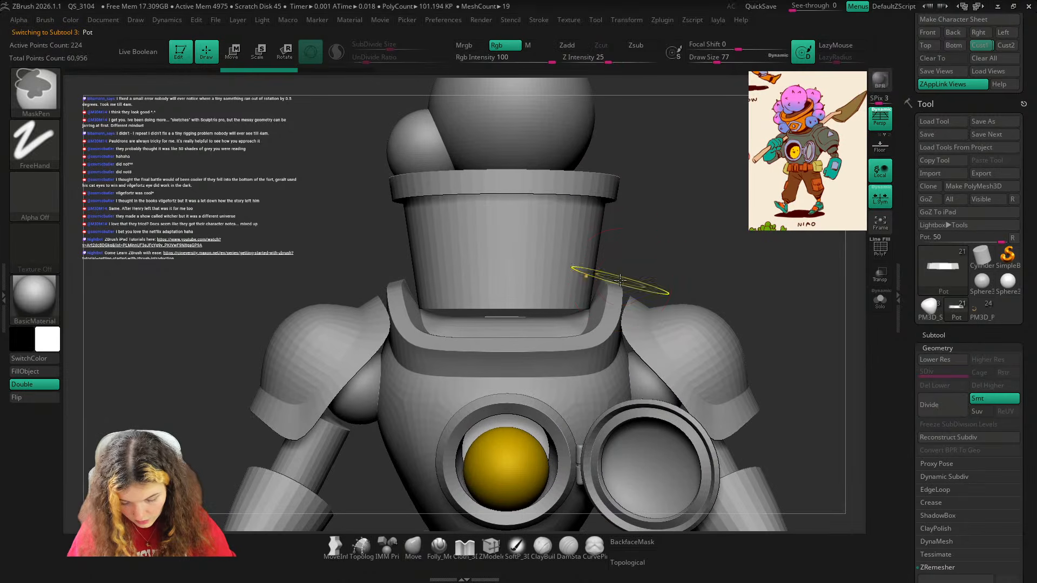
left_click(880, 299)
left_click_drag(724, 269, 740, 274, "shift")
left_click(880, 126)
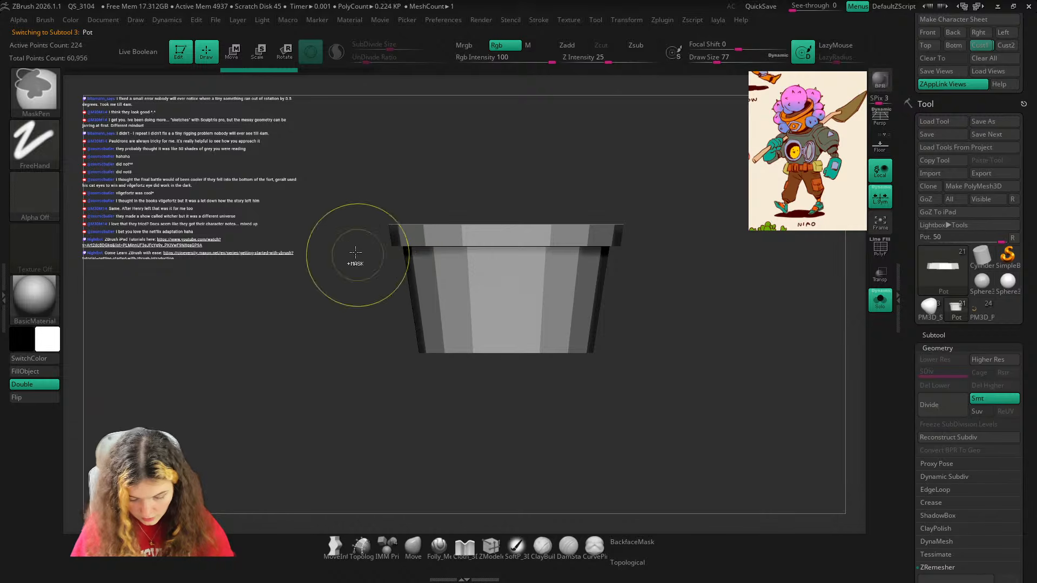
left_click_drag(355, 250, 679, 229, "ctrl")
key("shift+f")
left_click(679, 240, "ctrl")
key("w")
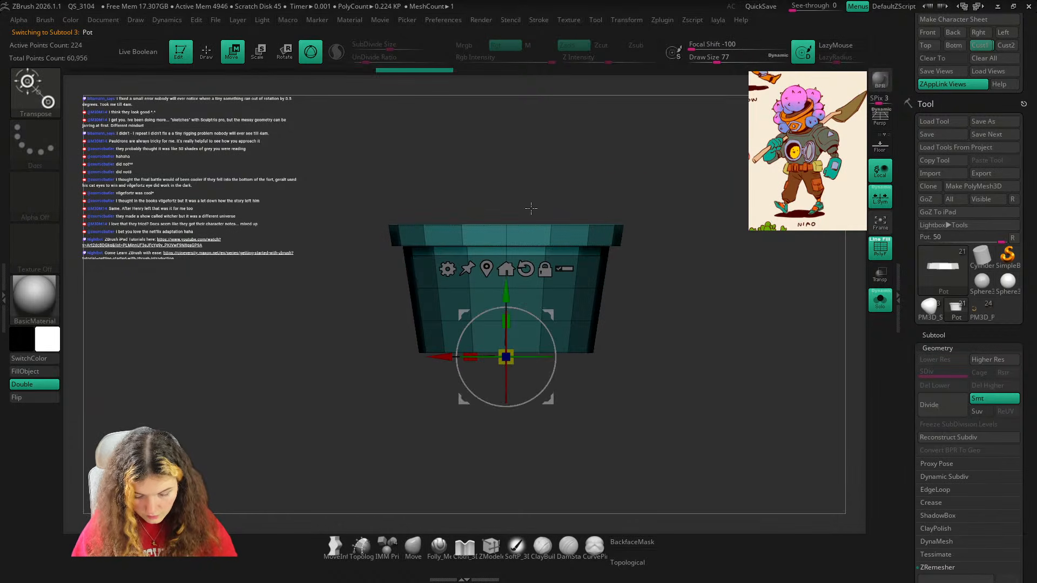
key("q")
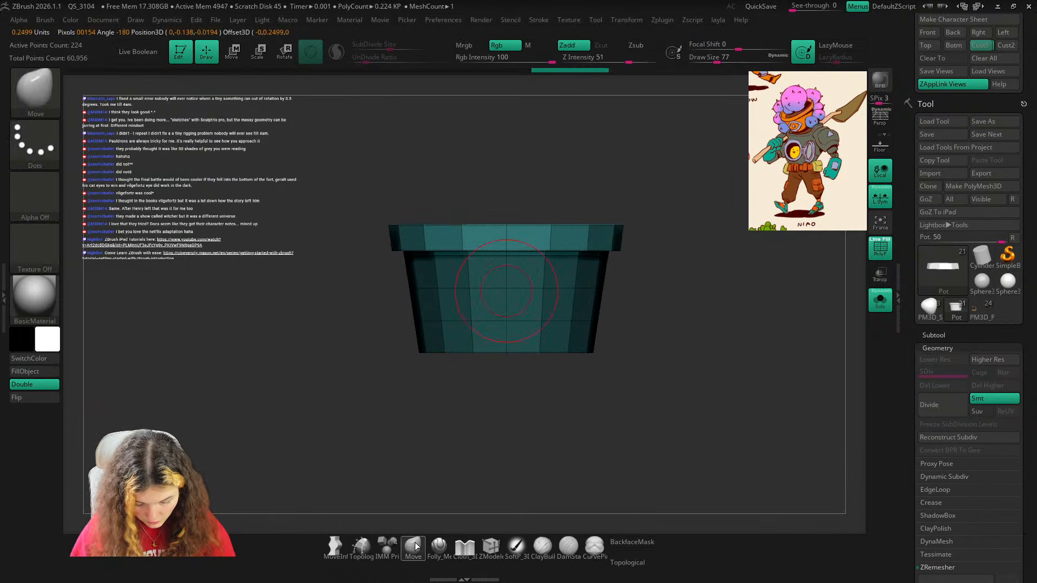
mouse_move(716, 286)
left_mouse_down("ctrl")
mouse_move(744, 276)
mouse_move(759, 289)
mouse_move(759, 261)
mouse_move(777, 236)
left_mouse_up("ctrl")
Divide the pot into polygroups by face normals and crease the polygroup borders.
key("shift+f")
left_click(872, 305)
key("shift+f")
key("1")
left_click(762, 211)
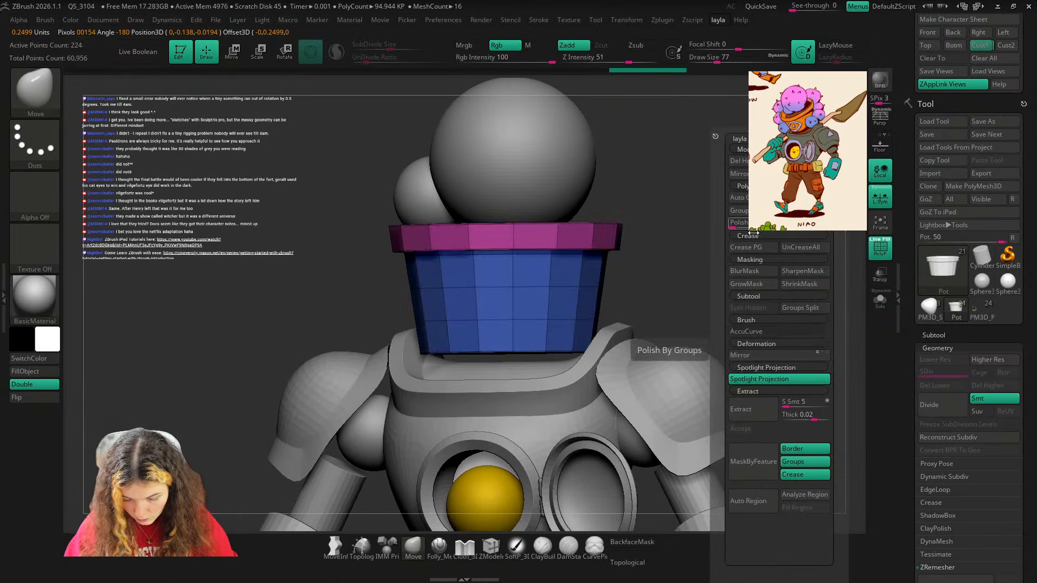
left_click_drag(662, 258, 736, 225)
key("1")
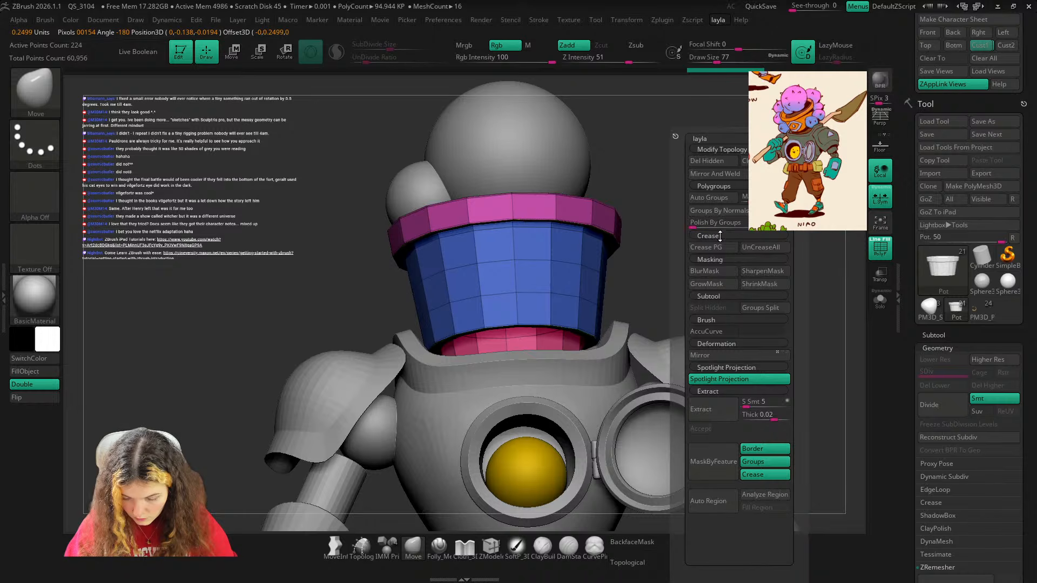
left_click(720, 235)
left_click_drag(685, 274, 652, 288)
Isolate the pot and delete the polygroup ring of faces joining its inner and outer walls at the bottom.
left_click(884, 301)
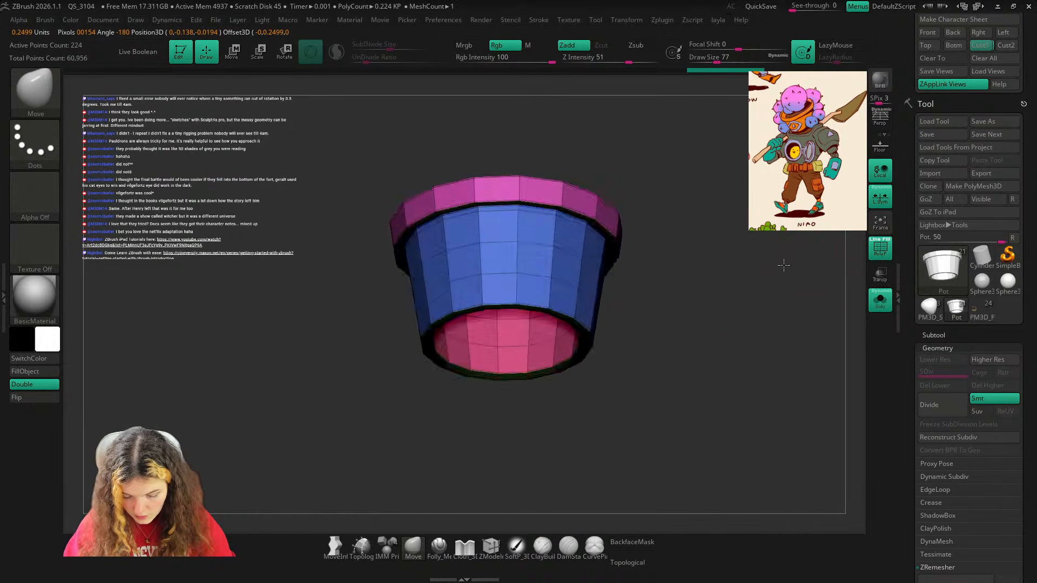
left_click_drag(778, 262, 681, 331)
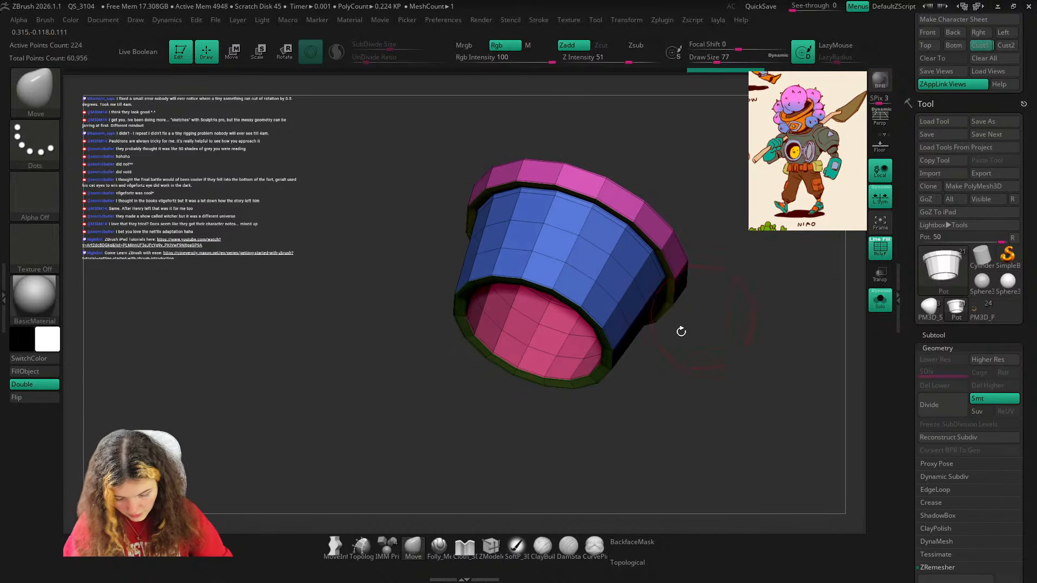
left_click(494, 364, "ctrl+shift")
left_click(634, 278, "ctrl+shift")
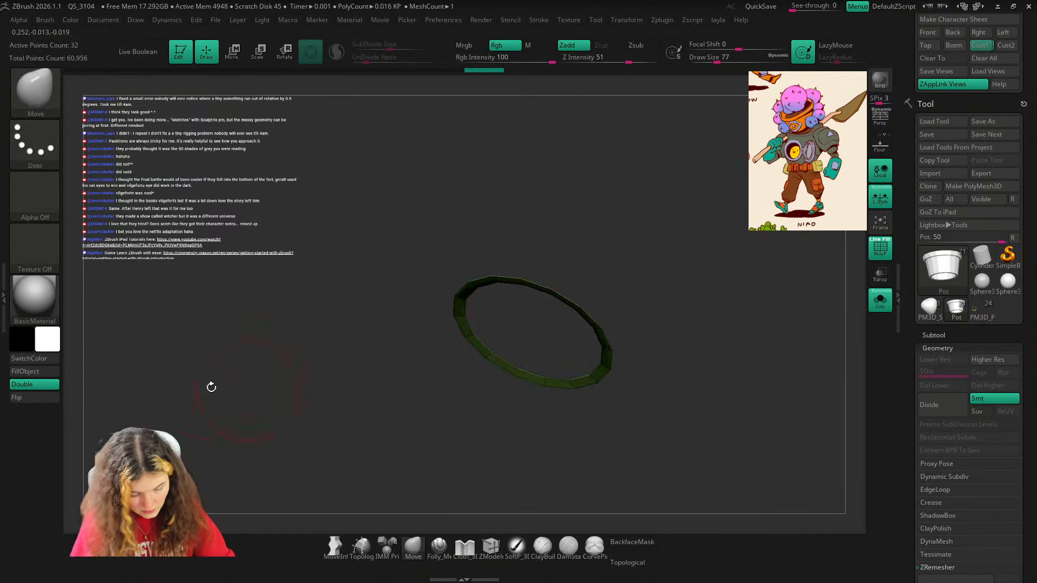
left_click(743, 186, "ctrl+shift")
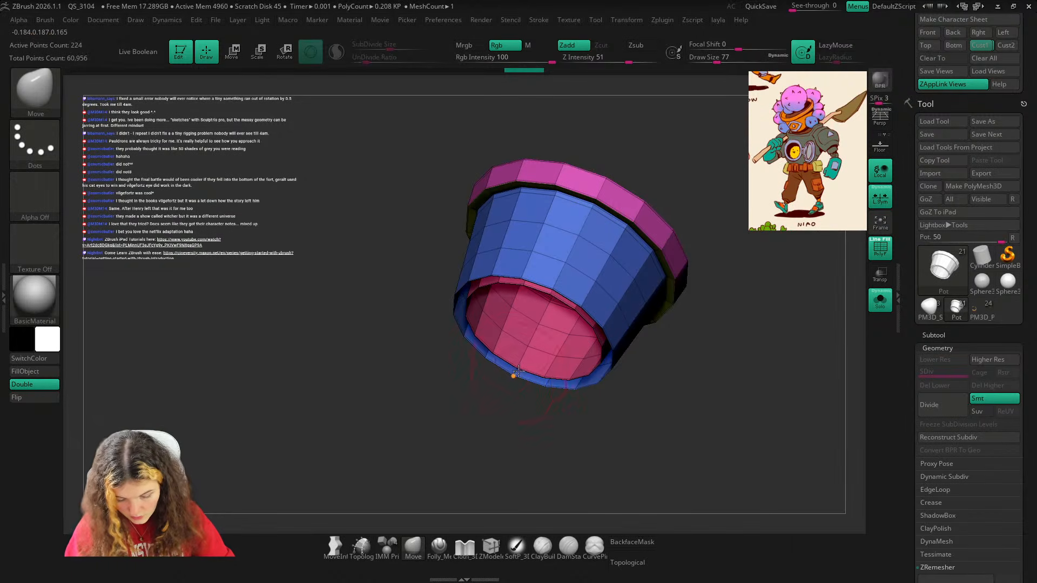
Mask the pot's outer bottom edge with ZModeler Mask on EdgeLoop Complete, invert the mask, move the edge down slightly, and clear the mask.
key("b")
key("z")
key("m")
key("space")
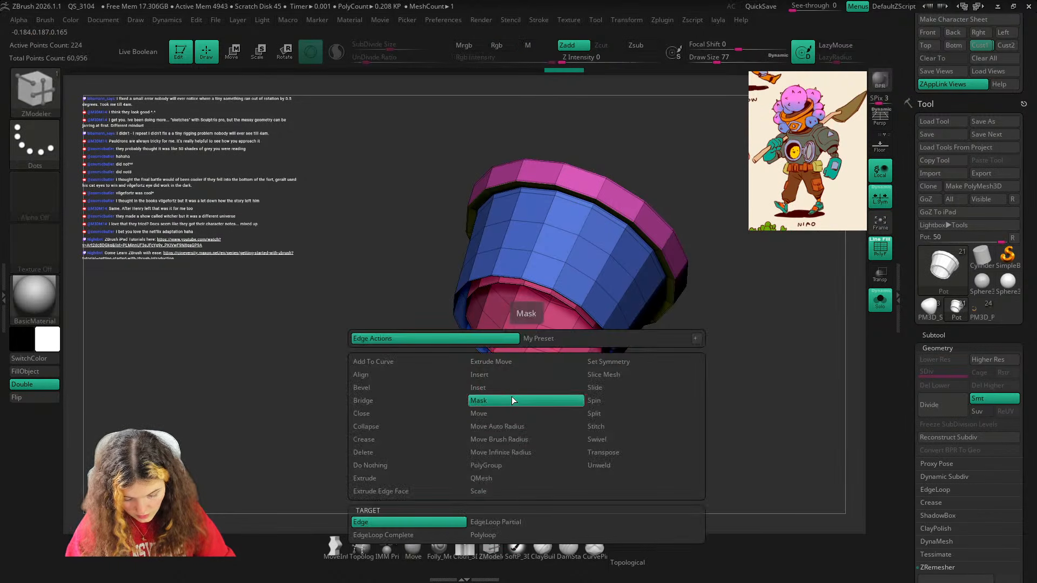
left_click(384, 535)
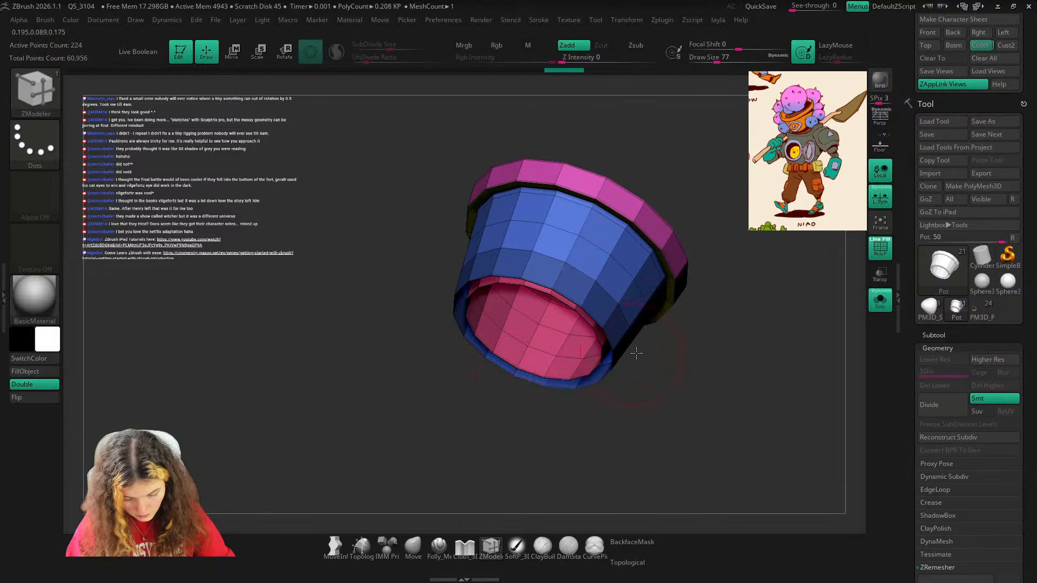
left_click_drag(637, 353, 753, 341, "shift")
key("w")
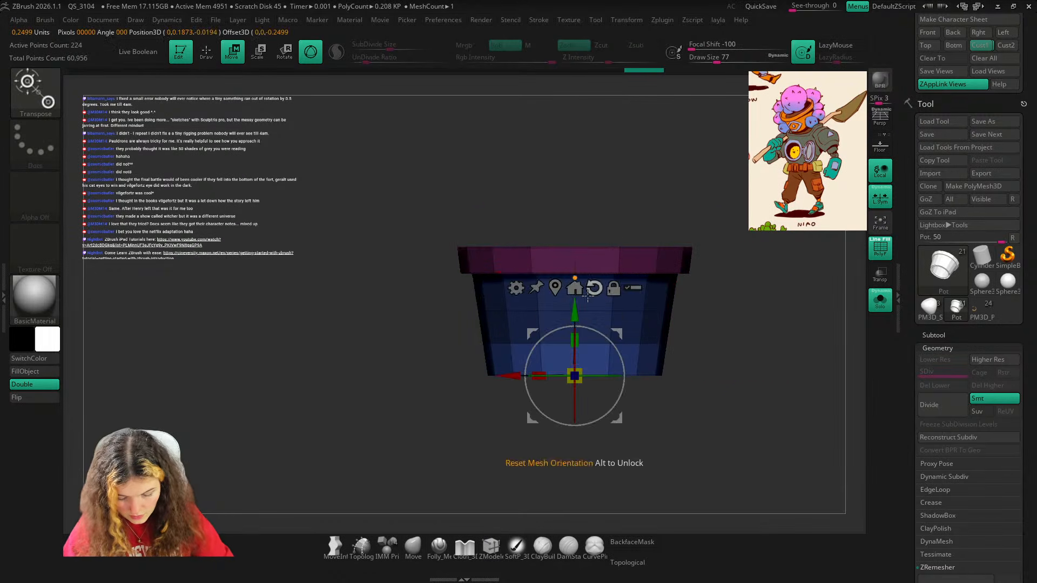
left_click_drag(575, 316, 574, 325)
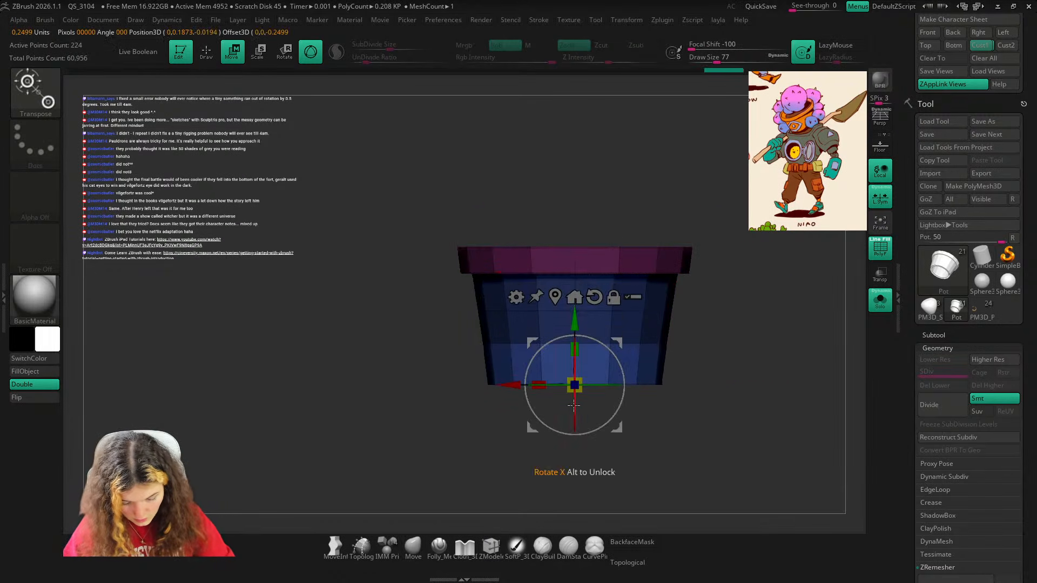
left_click(416, 551)
mouse_move(629, 435)
left_mouse_down("ctrl")
mouse_move(646, 424)
mouse_move(697, 303)
mouse_move(681, 329)
left_mouse_up("ctrl")
Cap the pot's outer bottom opening with the ZModeler edge action Close set to Convex Hole, and give the cap its own polygroup.
left_click(494, 548)
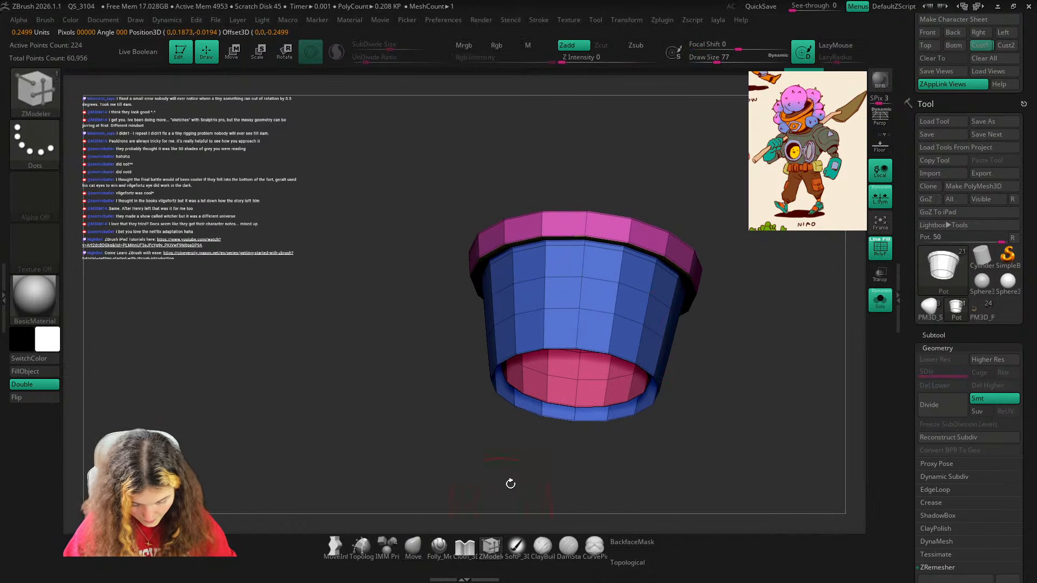
key("space")
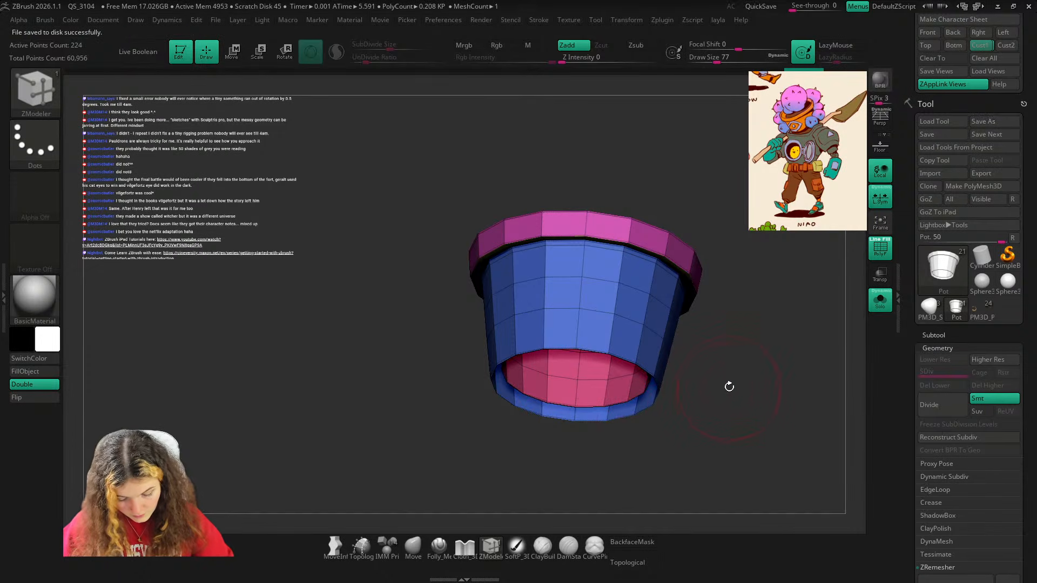
key("space")
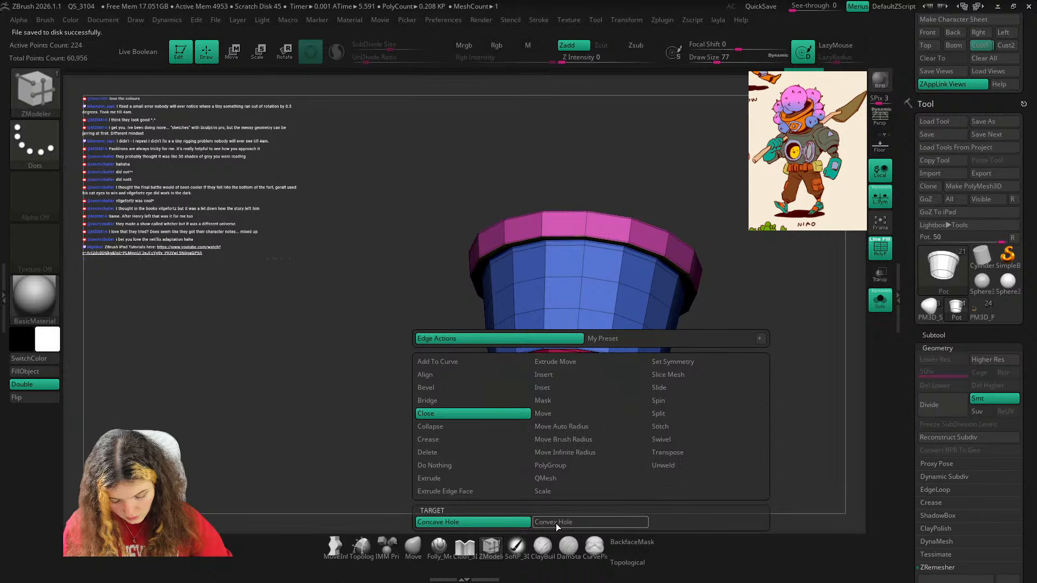
left_click(556, 519)
left_click(552, 421)
left_click_drag(622, 442, 696, 394)
left_click(583, 345, "ctrl+shift")
key("ctrl+w")
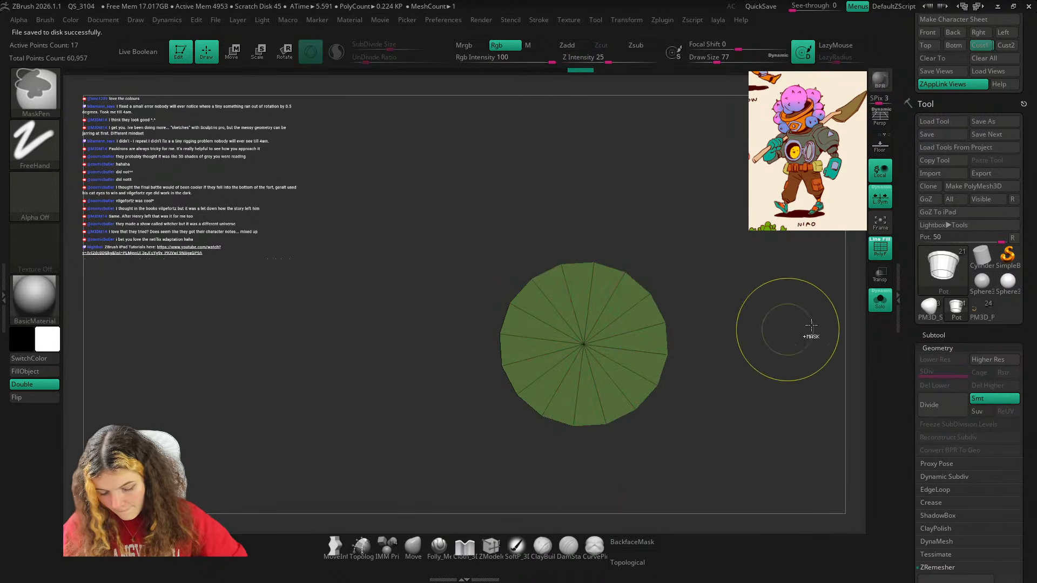
Close the bottom hole inside the pot with the same Convex Hole action and assign the inner cap its own polygroup.
left_click(800, 319, "ctrl+shift")
left_click_drag(755, 264, 722, 365)
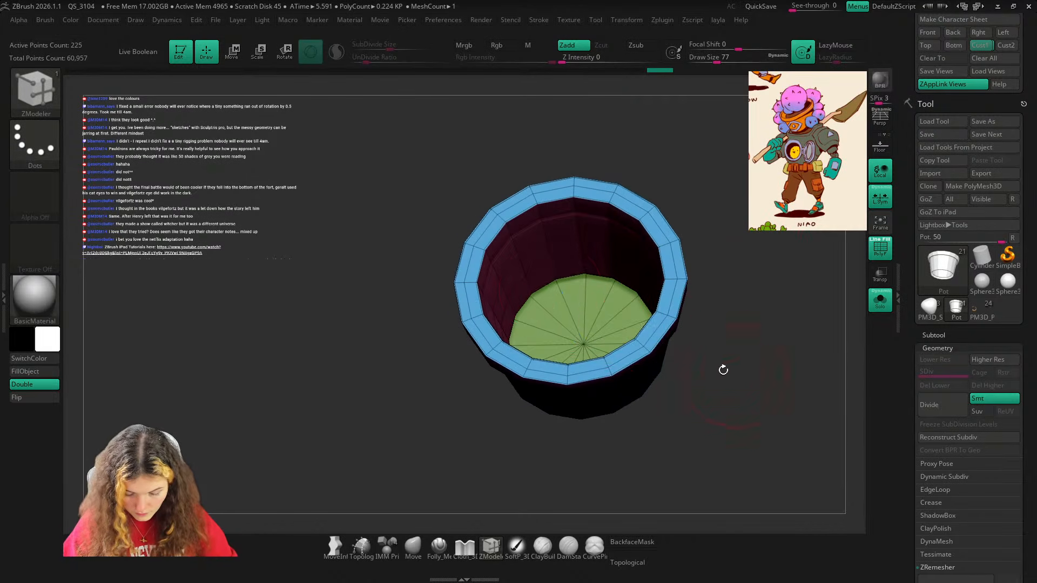
left_click(542, 284)
left_click(586, 321, "ctrl+shift")
key("ctrl+w")
left_click(743, 225, "ctrl+shift")
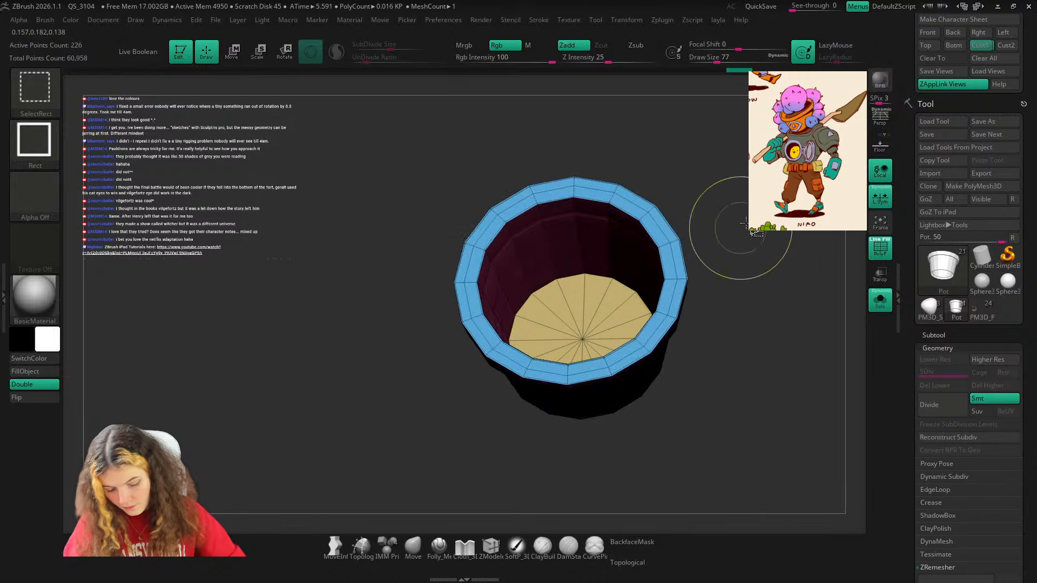
Crease the pot's polygroup borders, turn on its dynamic subdivision, and check the smoothed pot on the full character without polyframe.
left_click(888, 304)
key("shift+space")
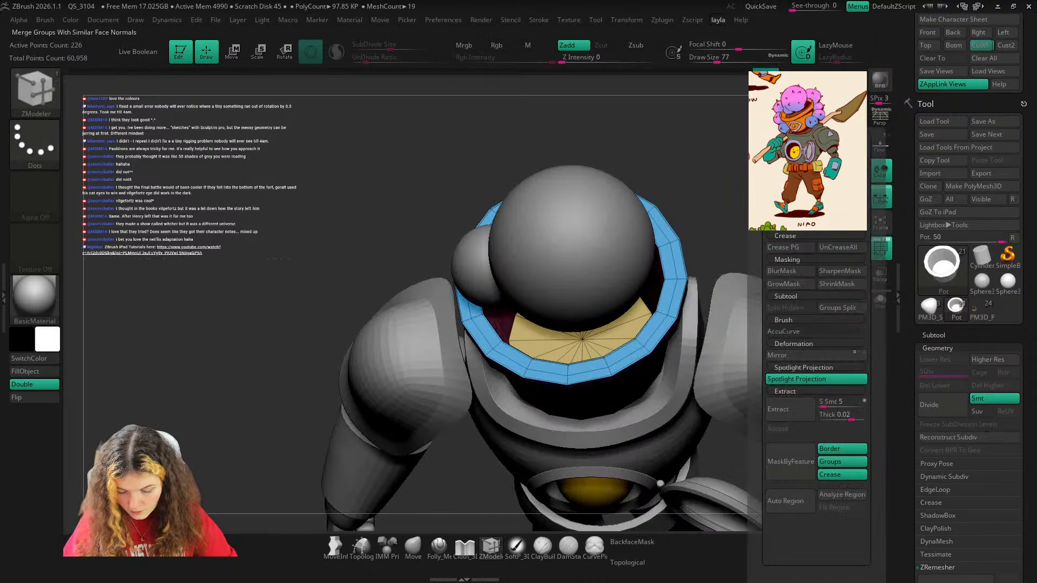
left_click(791, 250)
key("d")
key("shift+f")
left_click_drag(752, 295, 756, 216)
right_click_drag(756, 216, 838, 250, "ctrl")
left_click_drag(838, 250, 738, 224)
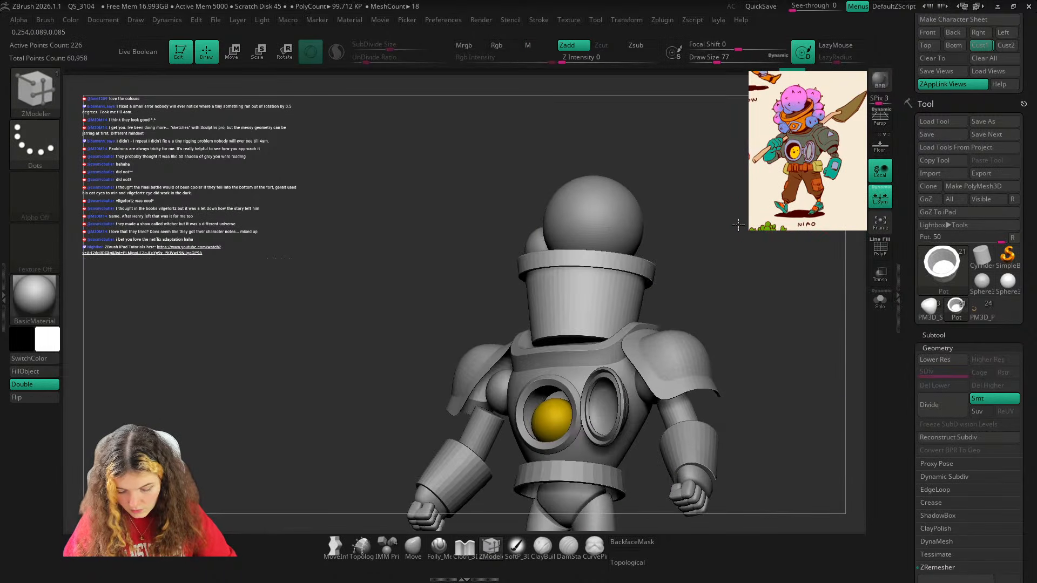
Isolate the pot with its polyframe shown and turn off its dynamic subdivision to examine the inner wall's edge loops.
left_click(880, 300)
key("shift+f")
right_click_drag(687, 285, 731, 301, "ctrl")
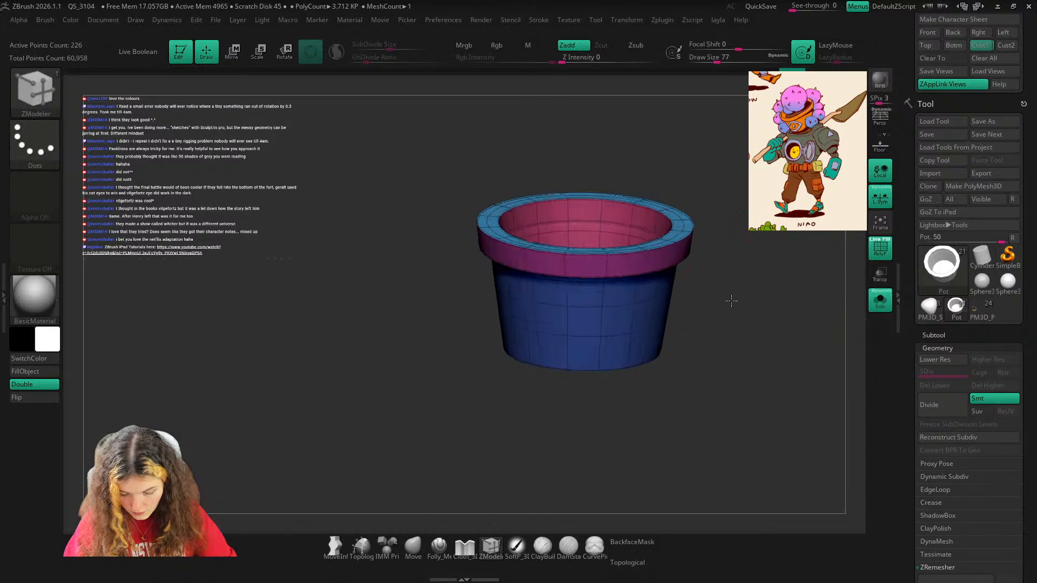
left_click_drag(731, 301, 729, 293)
left_click_drag(952, 343, 962, 290)
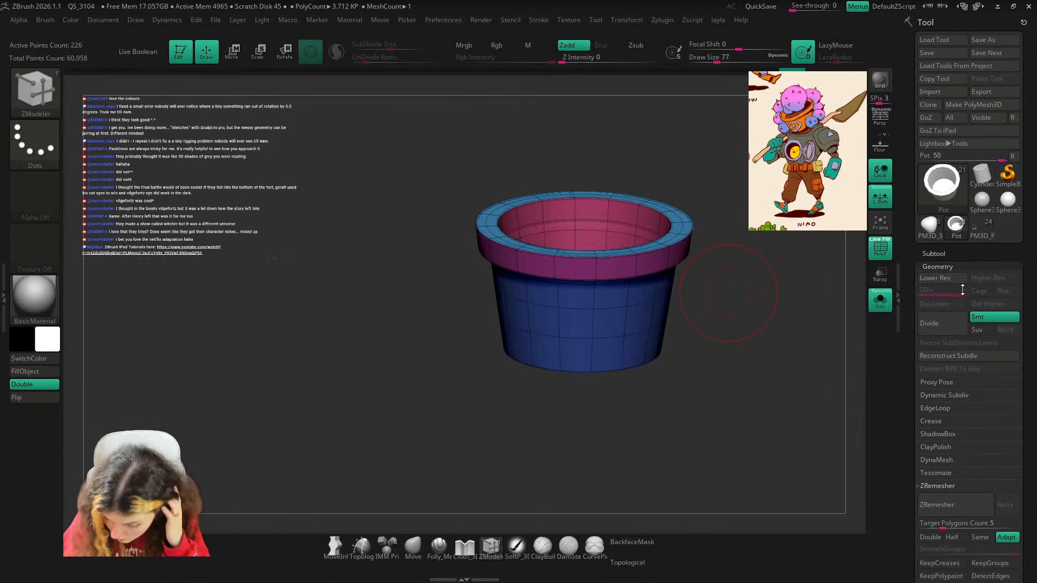
left_click_drag(815, 359, 795, 384)
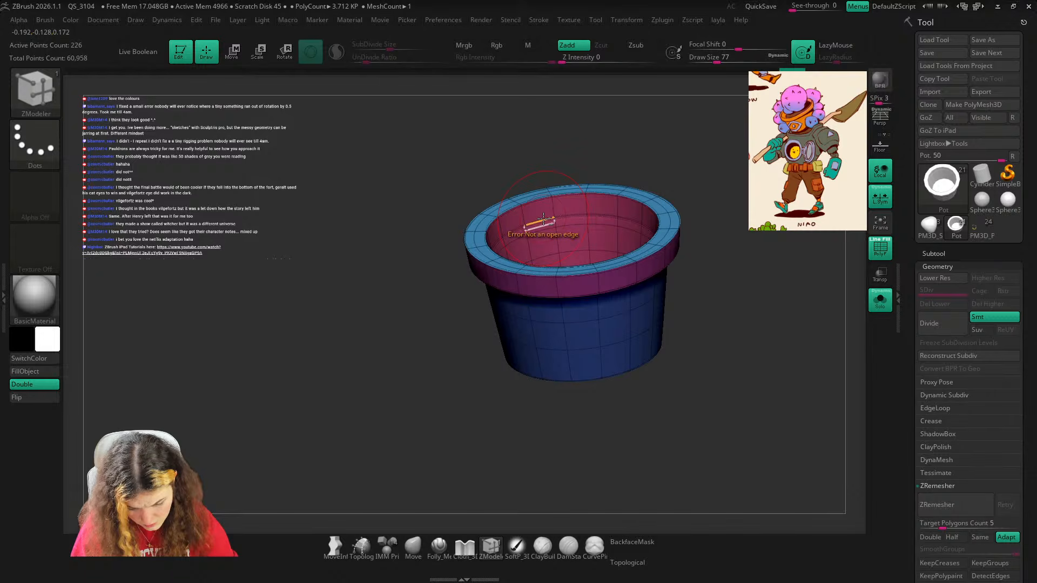
key("shift+z")
key("shift+z")
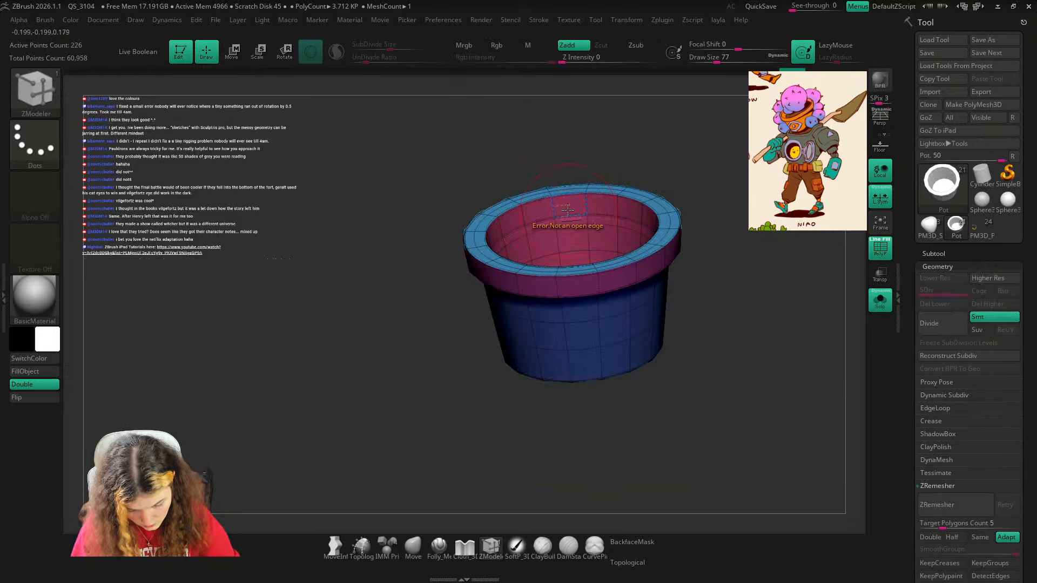
left_click_drag(573, 217, 660, 173)
key("ctrl+z")
Remove the extra edge loop from the pot's inner wall using the ZModeler edge action Insert.
right_click_drag(682, 178, 601, 226)
key("space")
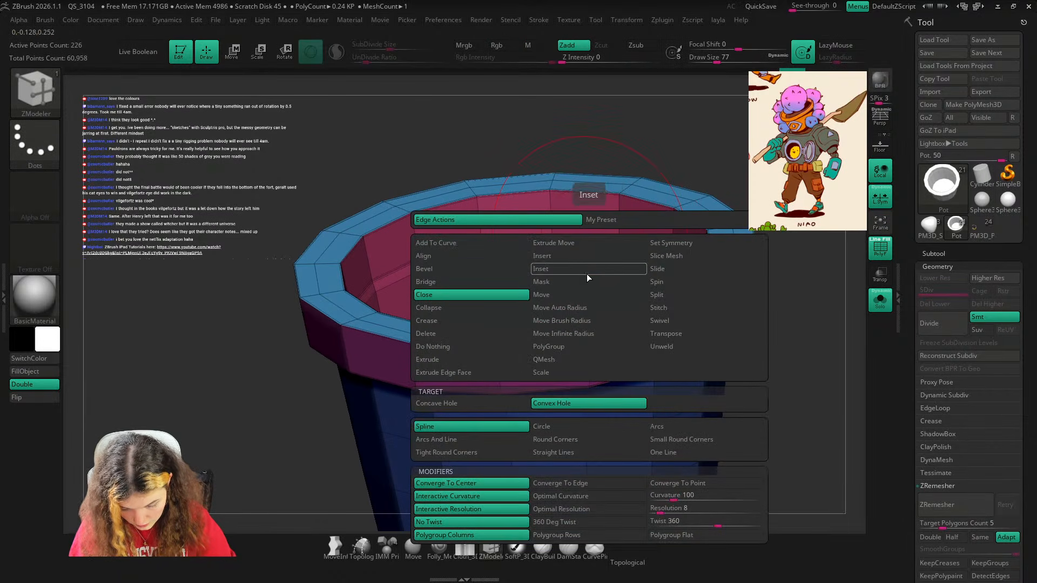
left_click(474, 320)
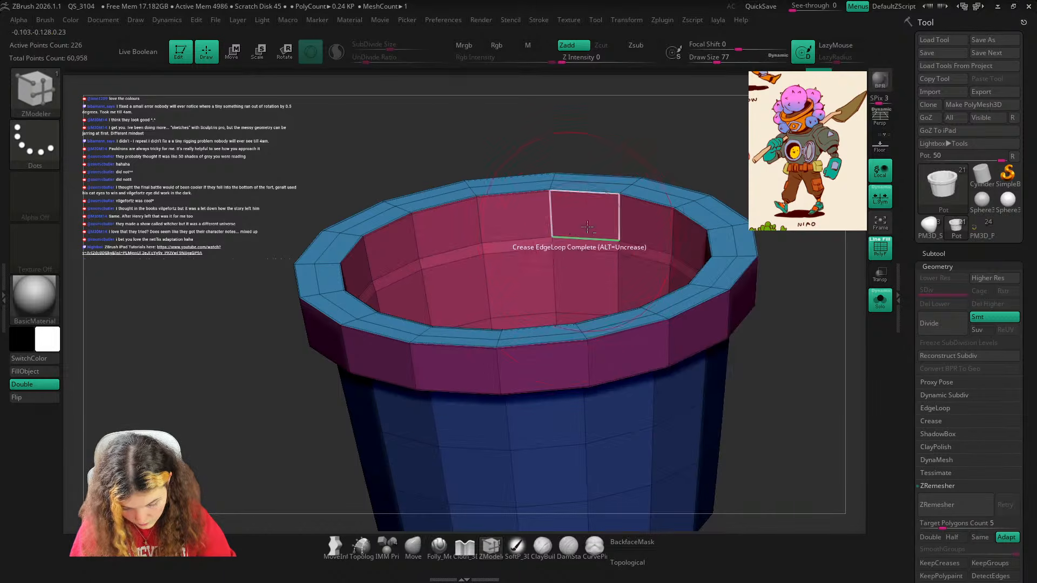
right_click_drag(689, 148, 651, 187)
key("space")
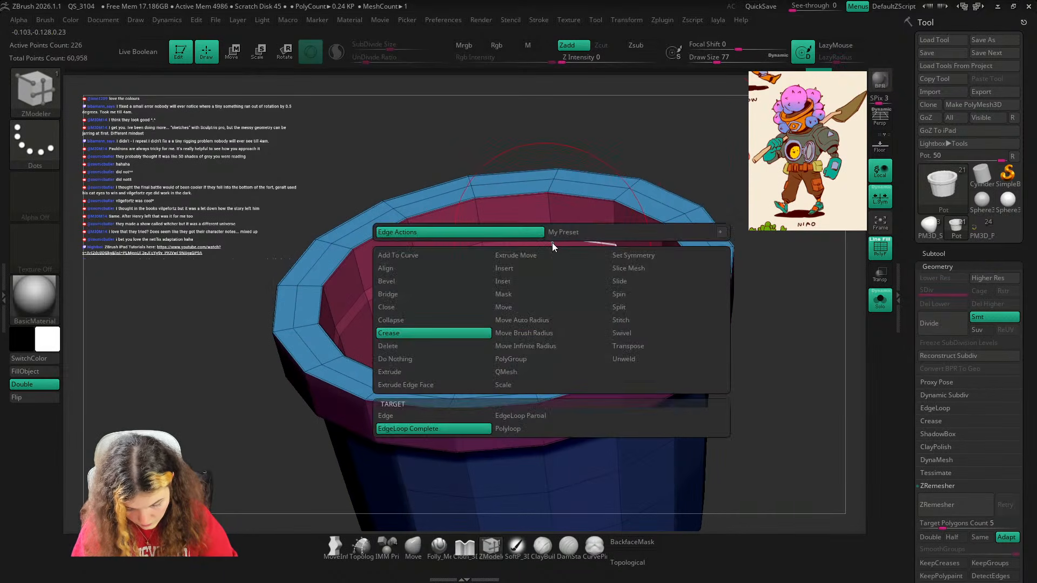
left_click(545, 268)
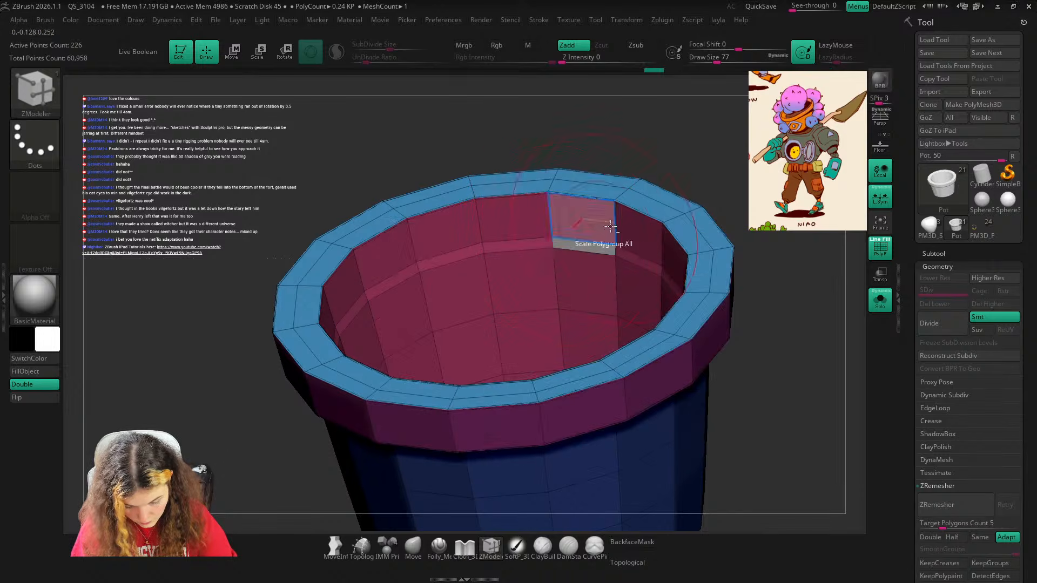
key("ctrl+z")
right_click_drag(730, 251, 745, 227, "ctrl")
right_click_drag(744, 227, 699, 157)
Bevel the pot's creased edges with resolution 1 and bevel width 0.01197, and preview the result with dynamic subdivision.
key("d")
key("shift+f")
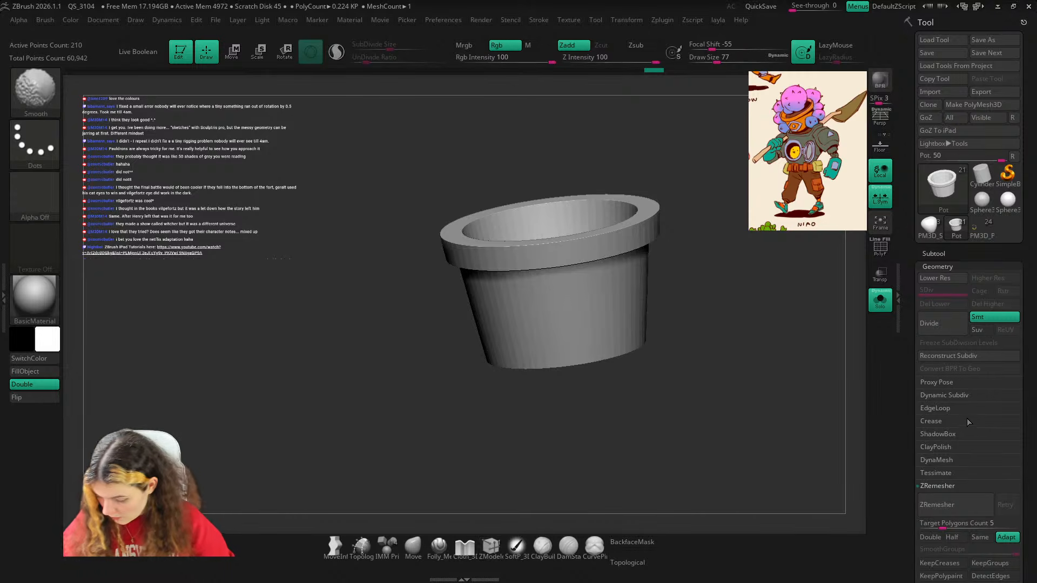
key("shift+f")
left_click(932, 421)
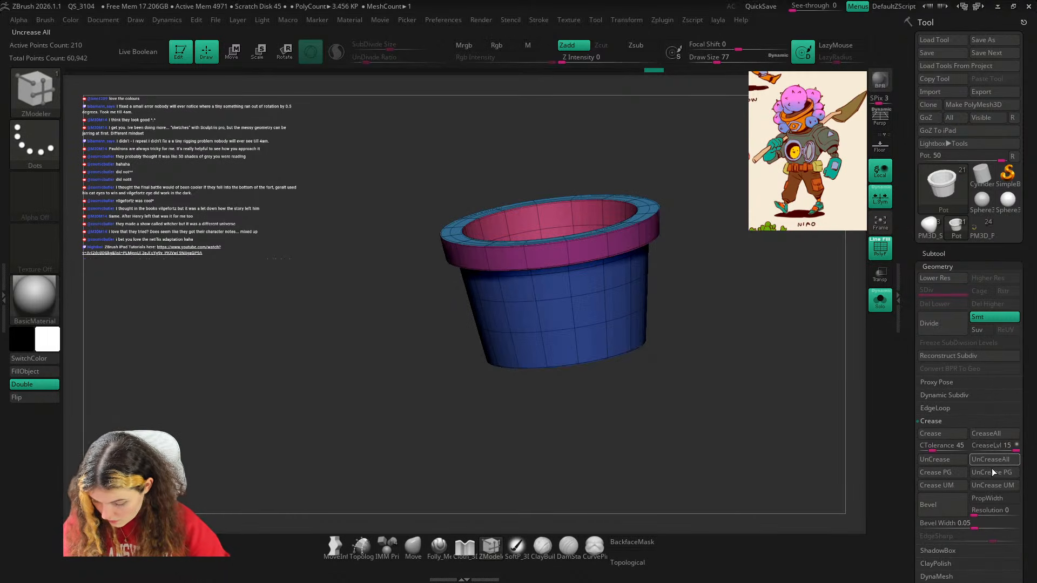
left_click_drag(981, 512, 958, 528)
key("d")
key("shift+f")
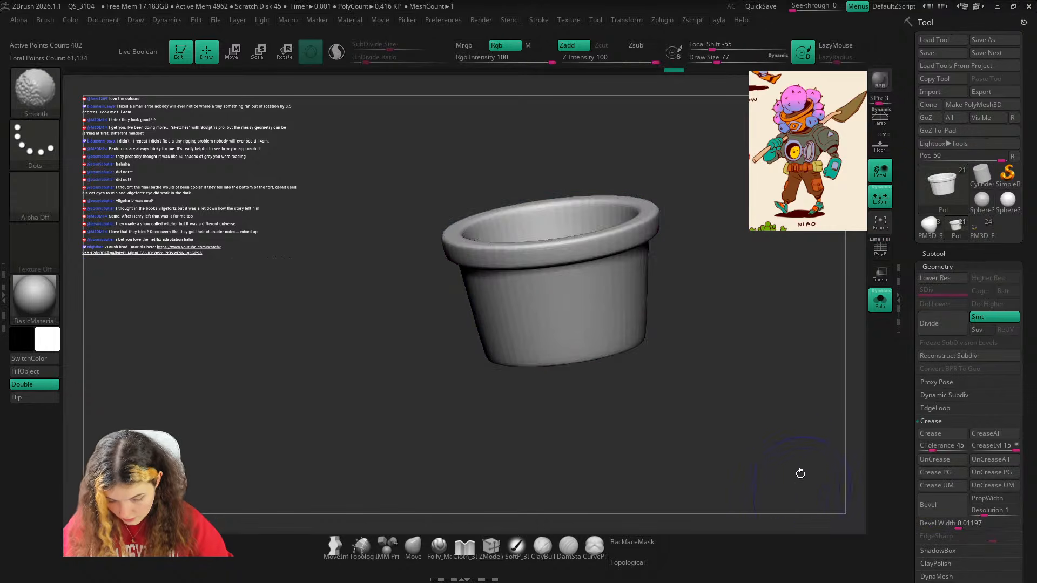
Check the bevelled pot on the full character, undo the bevel, and return to the unsmoothed pot with polyframe.
right_click_drag(801, 472, 794, 458, "shift")
right_click_drag(794, 458, 770, 426, "ctrl")
right_click_drag(769, 426, 757, 424)
left_click(876, 303)
right_click_drag(828, 393, 831, 458, "ctrl")
key("shift+z")
key("shift+z")
key("shift+z")
key("shift+z")
key("shift+f")
key("shift+d")
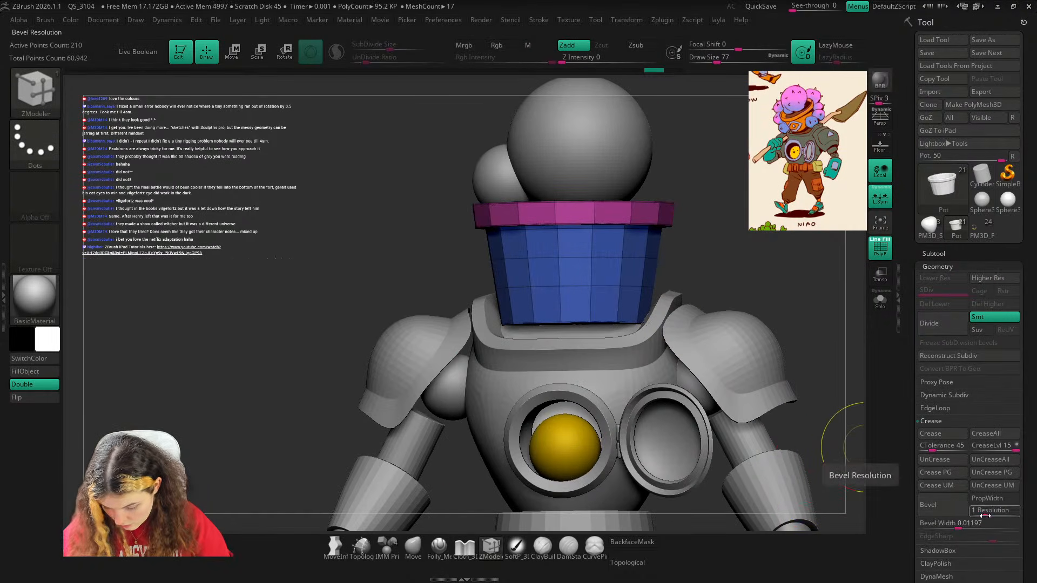
Bevel the pot's creased edges again with bevel width 0.00805 and preview it smoothed without polyframe.
left_click(959, 528)
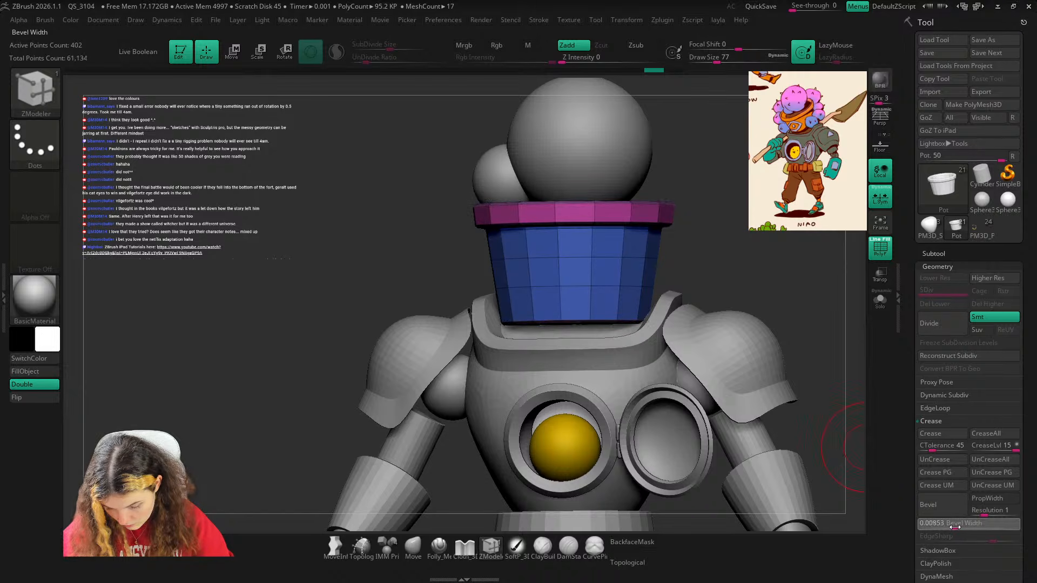
left_click_drag(954, 527, 955, 527)
key("d")
key("shift+f")
right_click_drag(793, 382, 754, 284, "ctrl")
right_click_drag(753, 284, 738, 301)
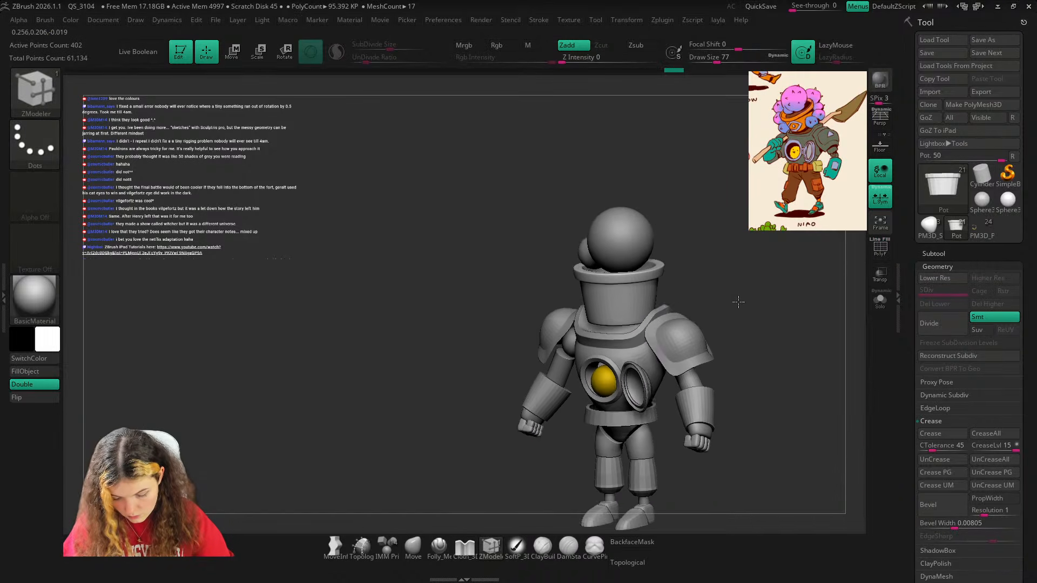
Restore the stored Custom 1 view and toggle the concept art overlay to compare the pot's shape and placement.
right_click_drag(763, 334, 778, 375, "alt")
right_click_drag(775, 262, 784, 308, "alt")
right_click_drag(784, 308, 758, 248, "ctrl")
left_click_drag(1030, 117, 1025, 222)
left_click(981, 318)
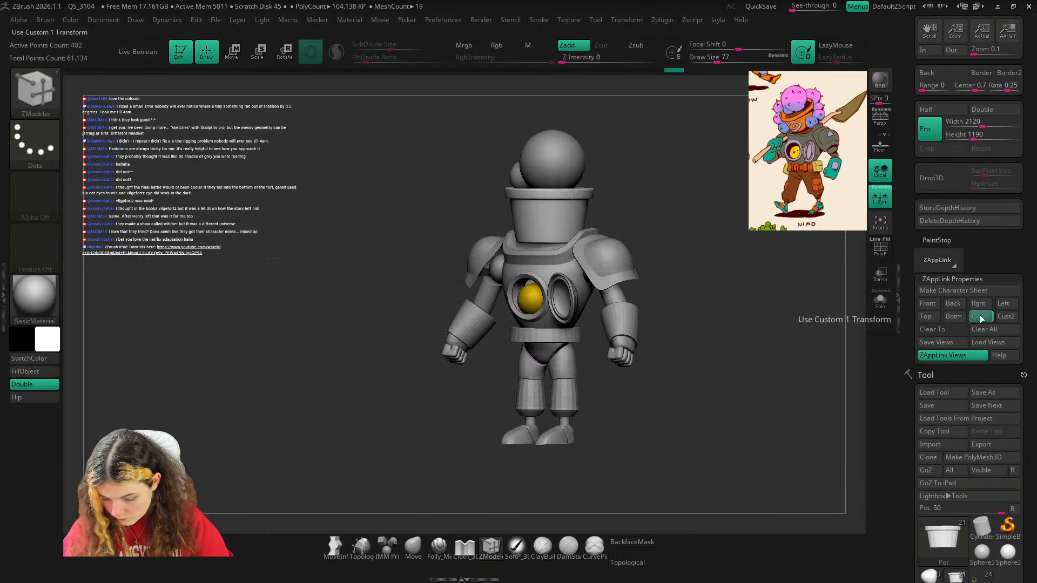
key("shift+z")
key("shift+z")
key("shift+z")
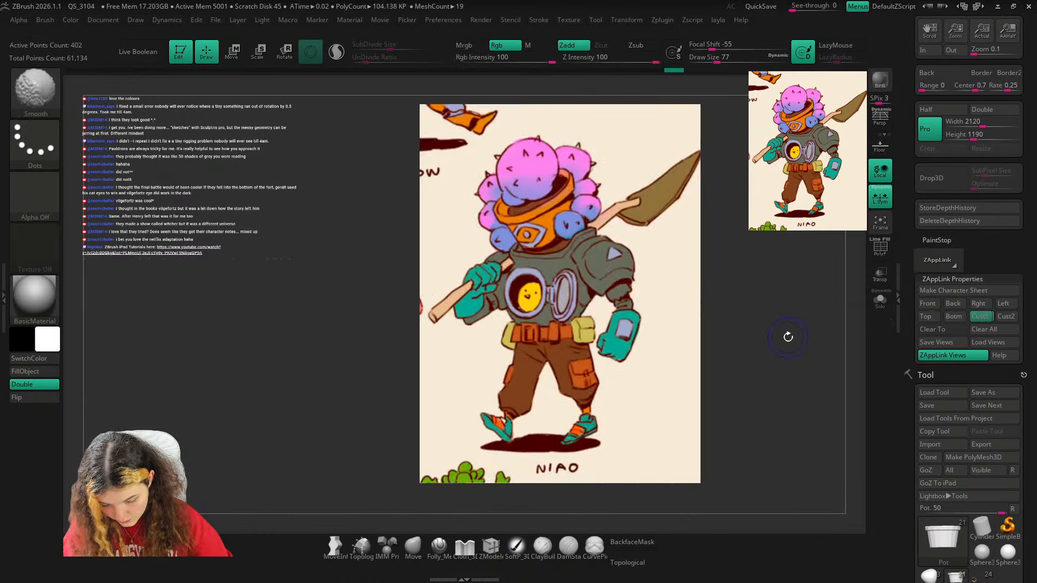
key("shift+z")
key("shift+z")
key("shift+z")
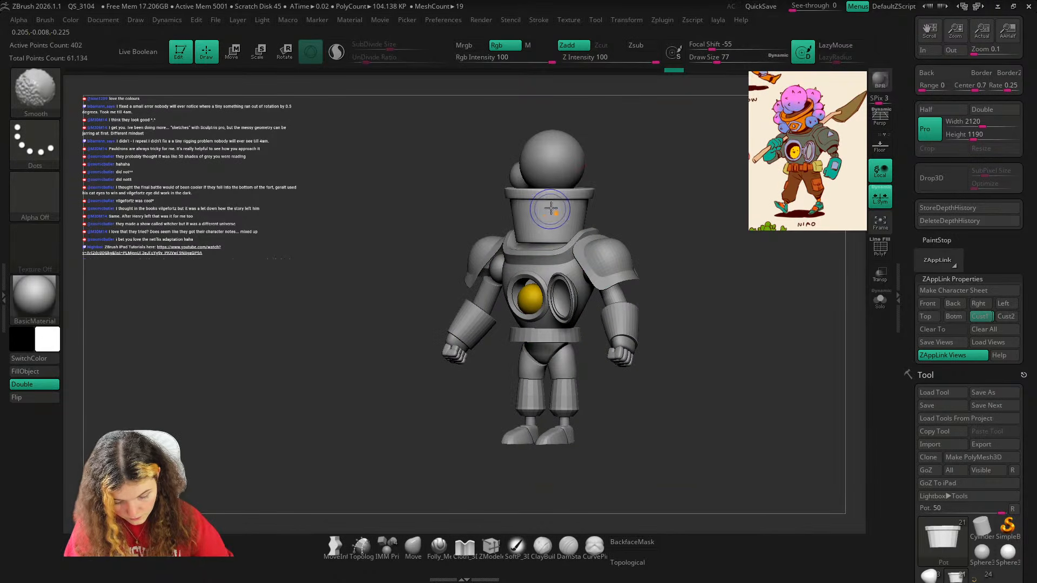
Lower the opacity of the Spotlight concept image so the character shows through it.
key("w")
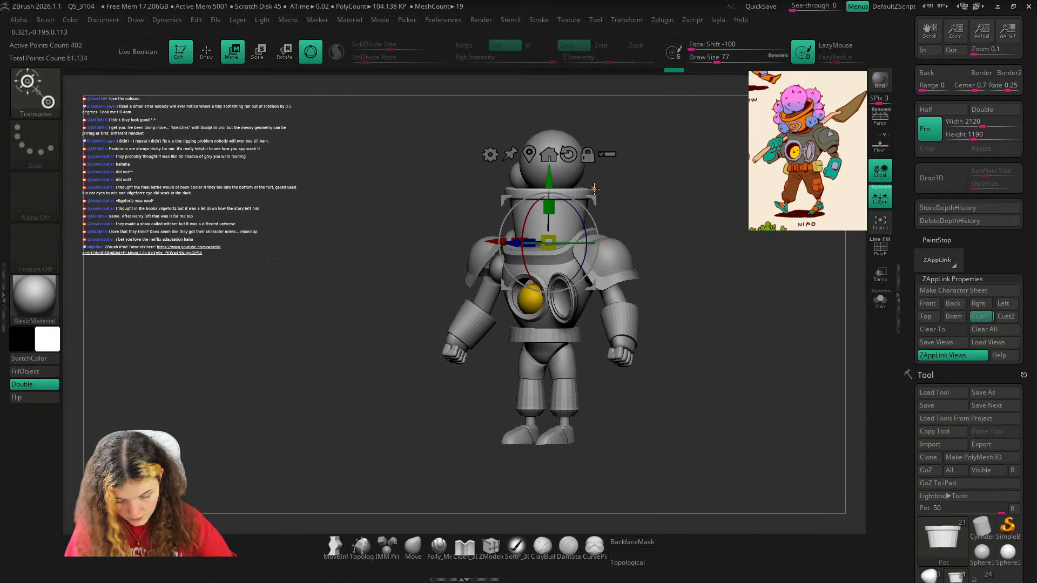
left_click(421, 545)
key("shift+z")
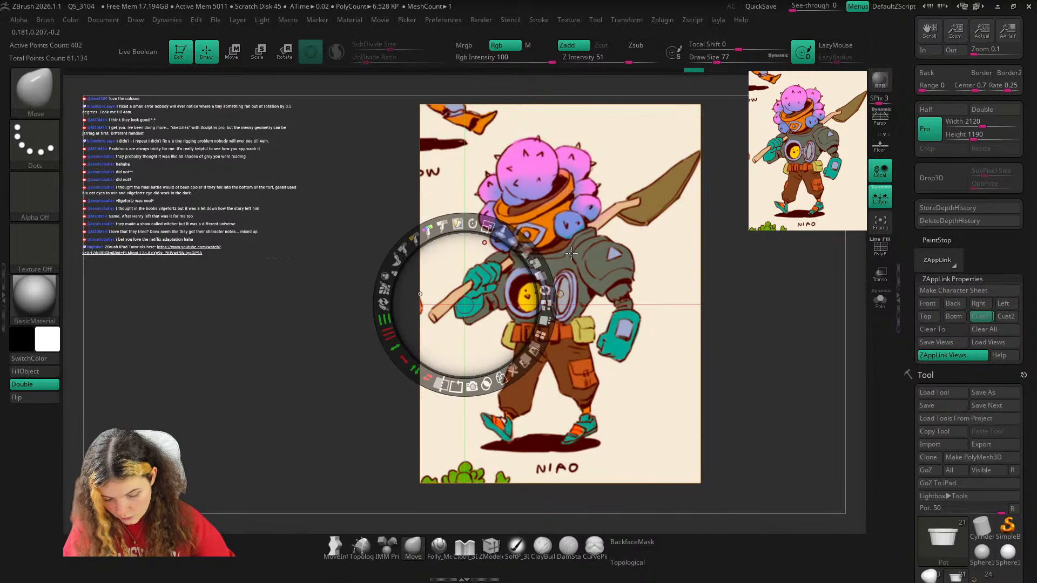
left_click_drag(530, 251, 430, 217)
key("z")
Try tilting the pot toward the viewer and moving it up slightly to follow the concept, with the overlay toggled for comparison.
key("w")
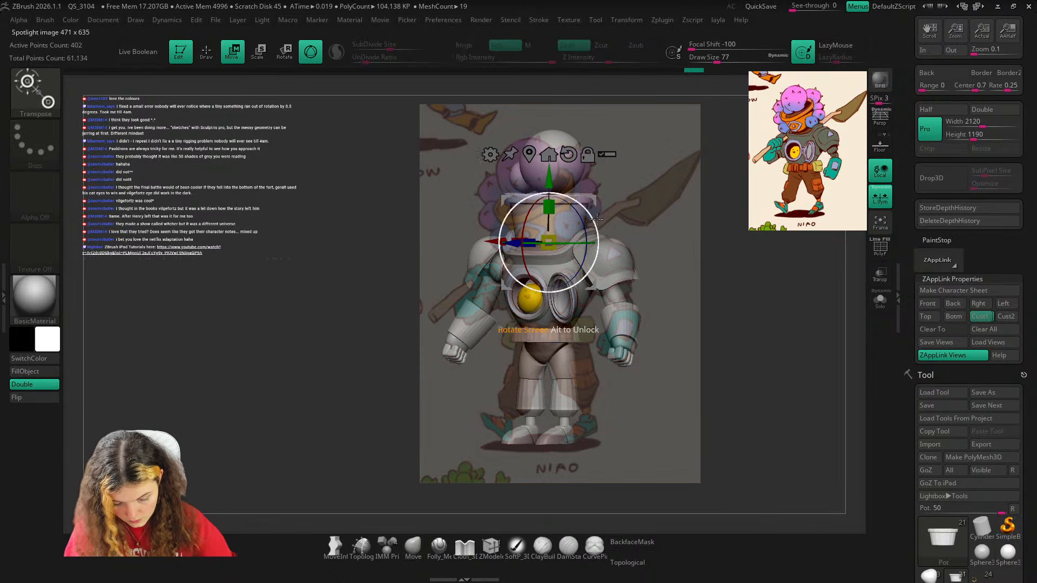
left_click_drag(523, 249, 525, 276)
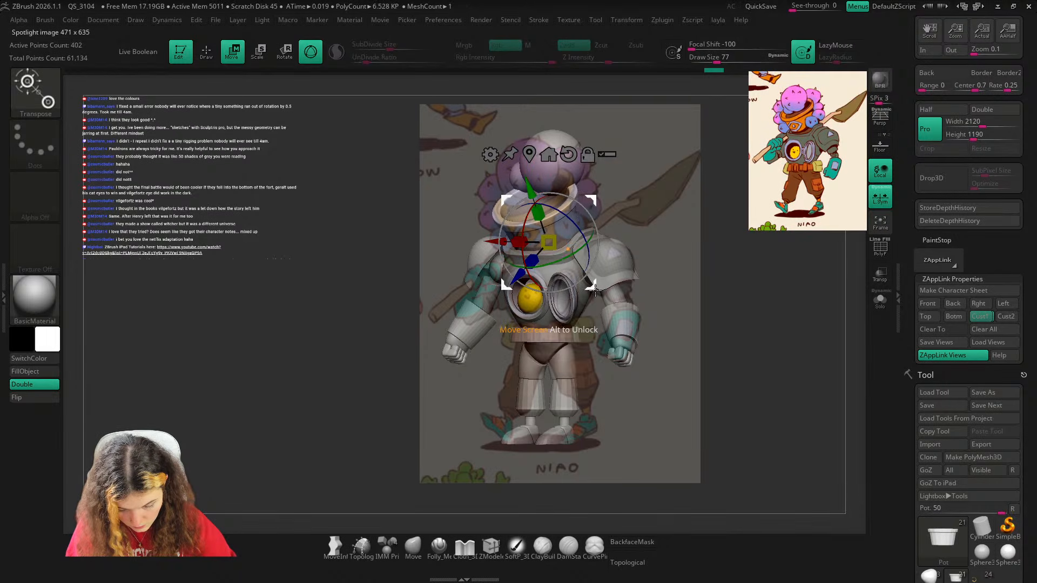
left_click_drag(600, 287, 586, 289)
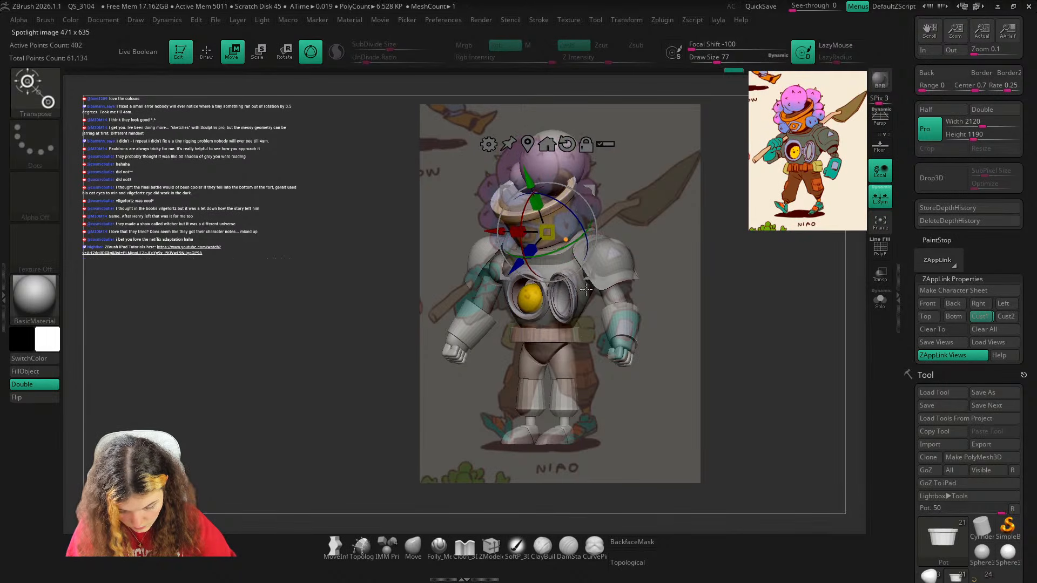
left_click(417, 551)
key("shift+z")
key("shift+z")
key("shift+z")
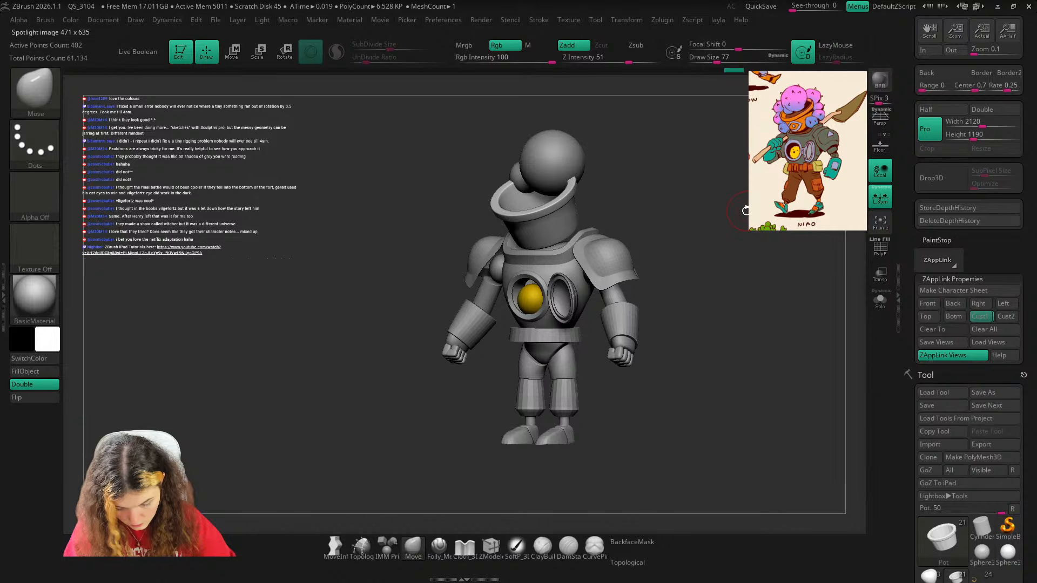
Undo the pot's tilt and move, and scale the pot down slightly in Y.
key("w")
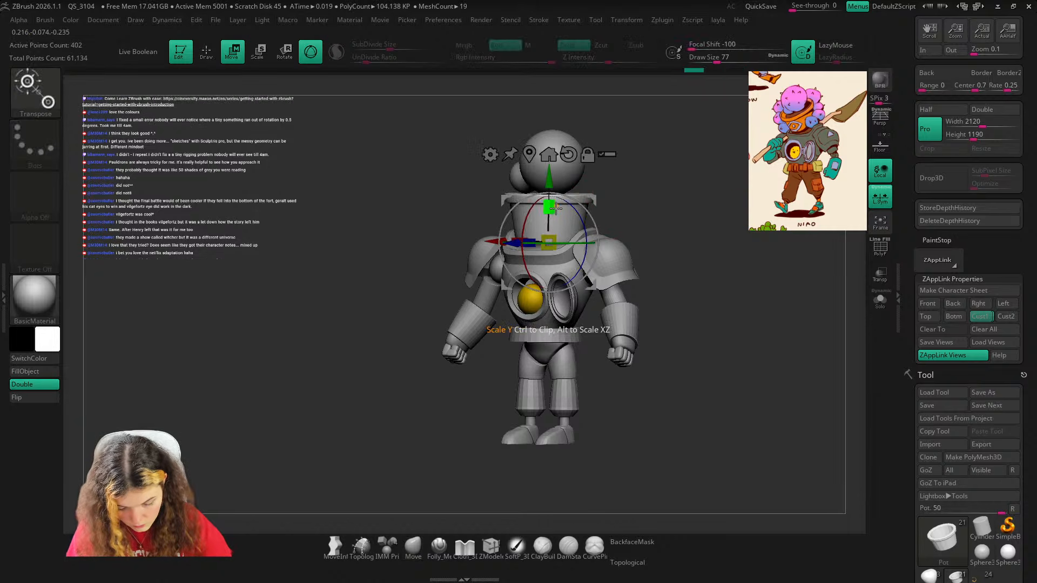
key("q")
key("shift+z")
key("shift+z")
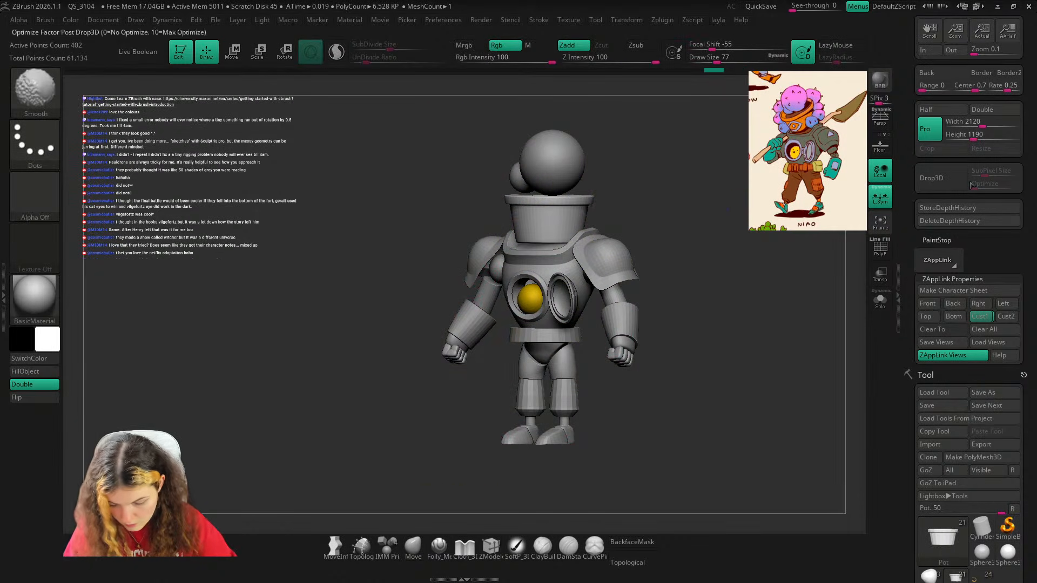
key("shift+z")
key("shift+z")
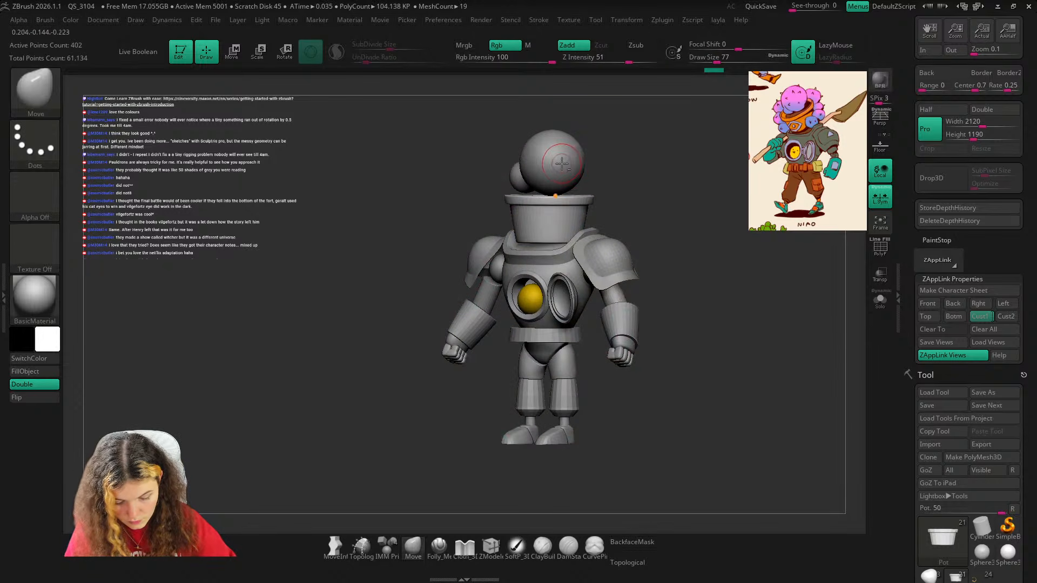
Select the Plant spheres and lower them slightly into the pot.
left_click(548, 143, "alt")
key("w")
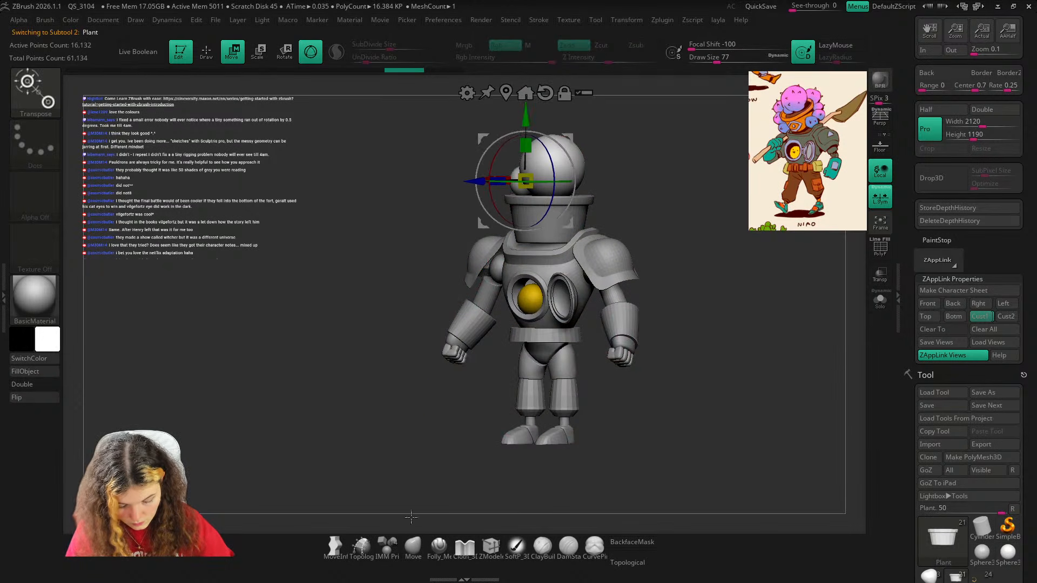
key("q")
key("shift+z")
key("shift+z")
Select the belt ring around the waist and divide it to subdivision level 2.
left_click_drag(724, 289, 758, 269)
left_click_drag(809, 423, 788, 430)
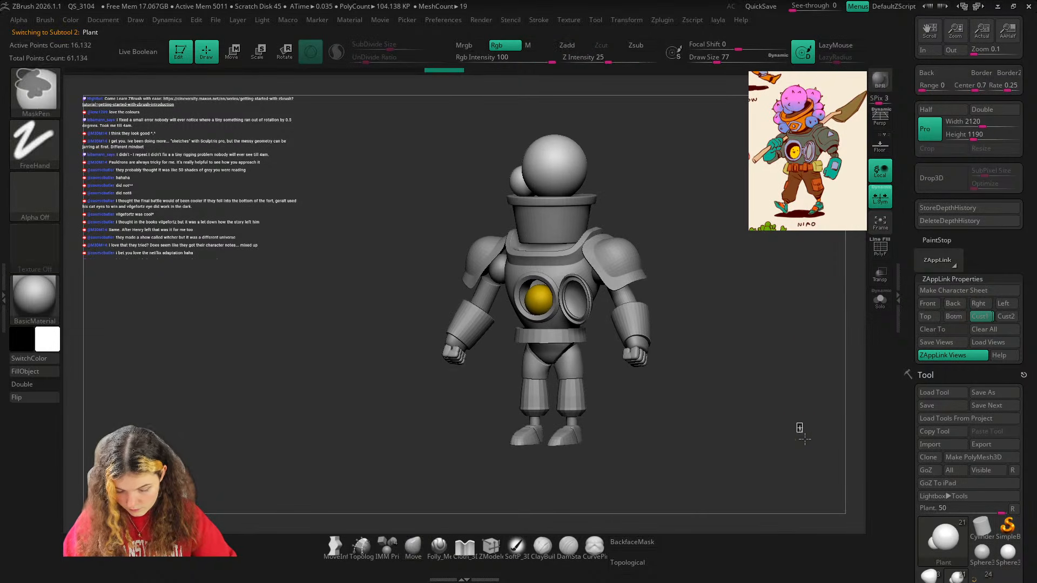
mouse_move(799, 430)
right_mouse_down("alt")
mouse_move(821, 438)
mouse_move(785, 431)
right_mouse_up("alt")
left_click(623, 394, "alt")
left_click_drag(785, 431, 782, 427)
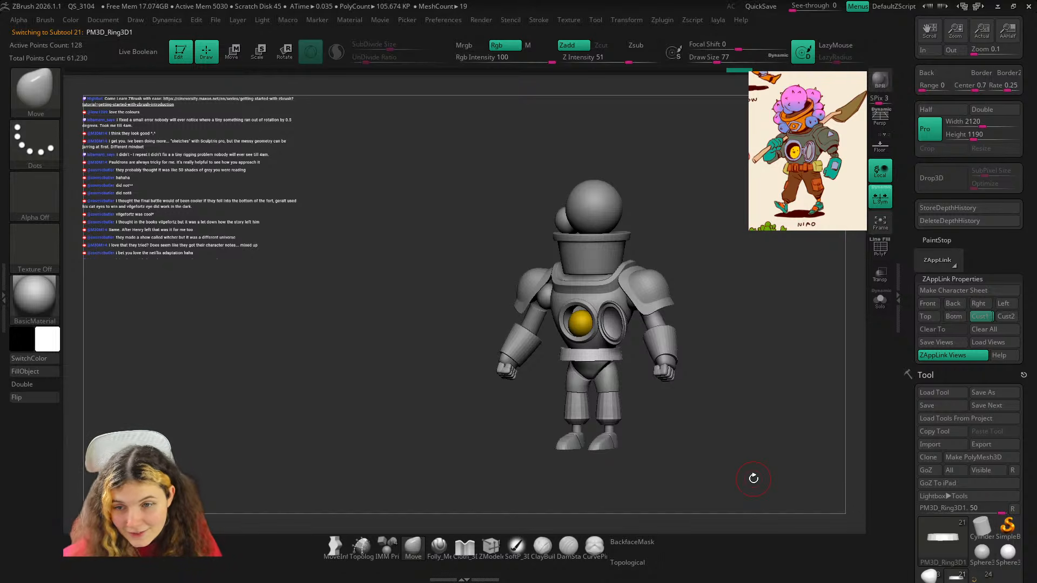
Restore the Custom 1 view of the character and switch the material to NPRShade.
left_click_drag(851, 402, 821, 508)
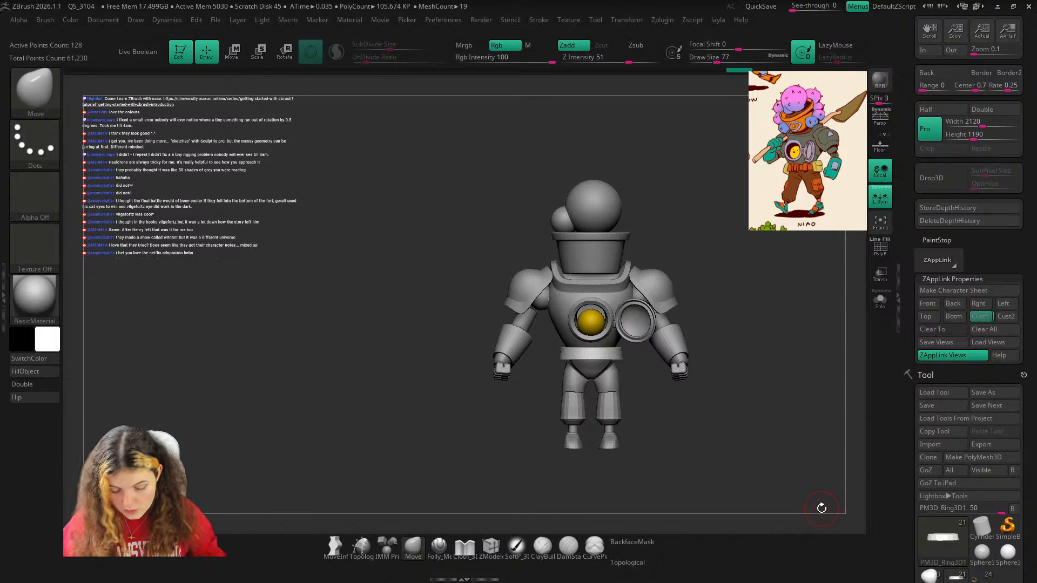
left_click(982, 317)
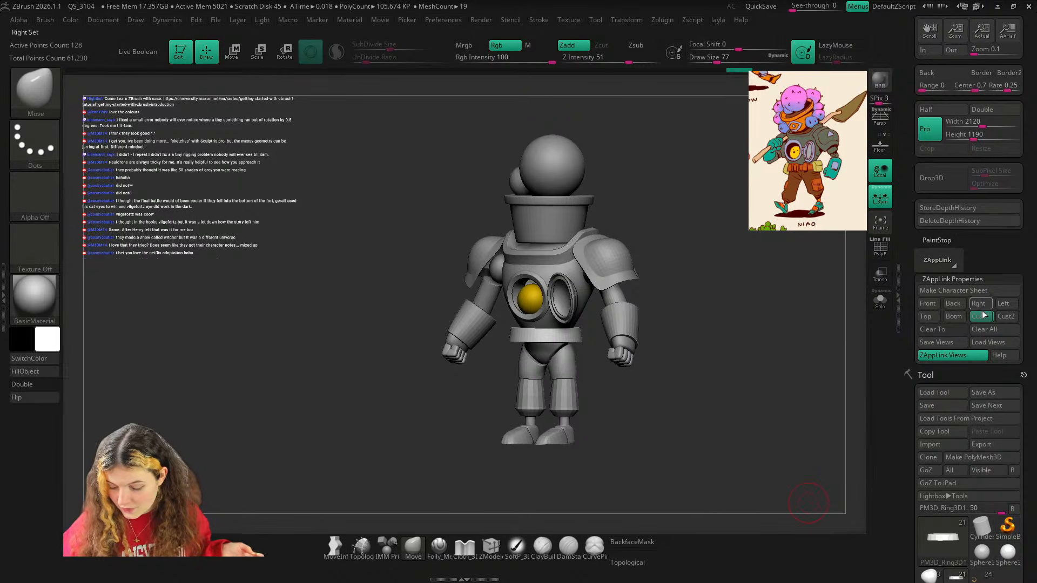
left_click_drag(1022, 352, 1023, 281)
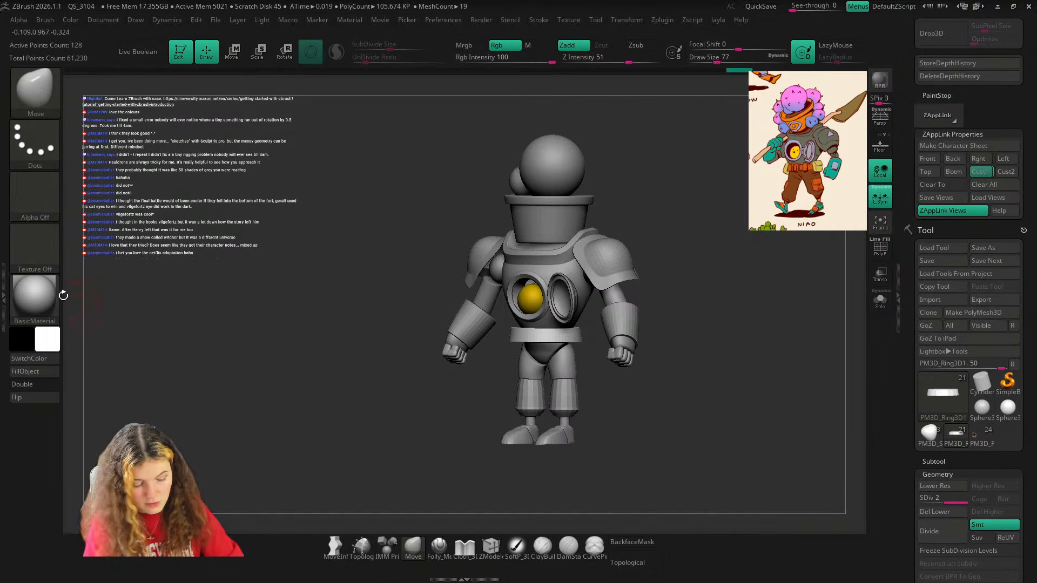
left_click(62, 296)
left_click(358, 171)
Return the Spotlight concept image to full opacity, sample the plant's pink as the active colour, and hide the overlay.
key("shift+z")
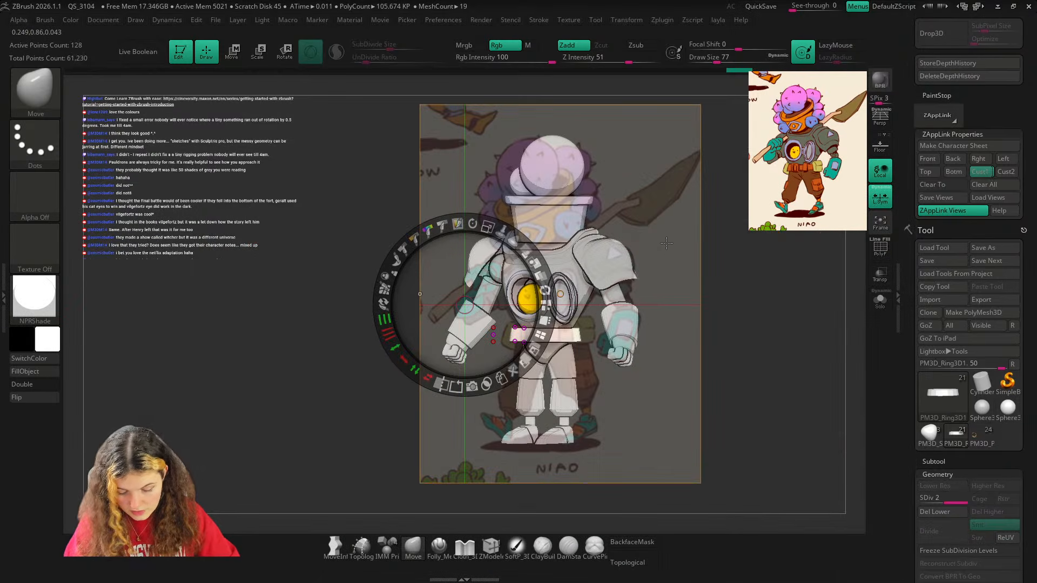
left_click_drag(522, 245, 535, 372)
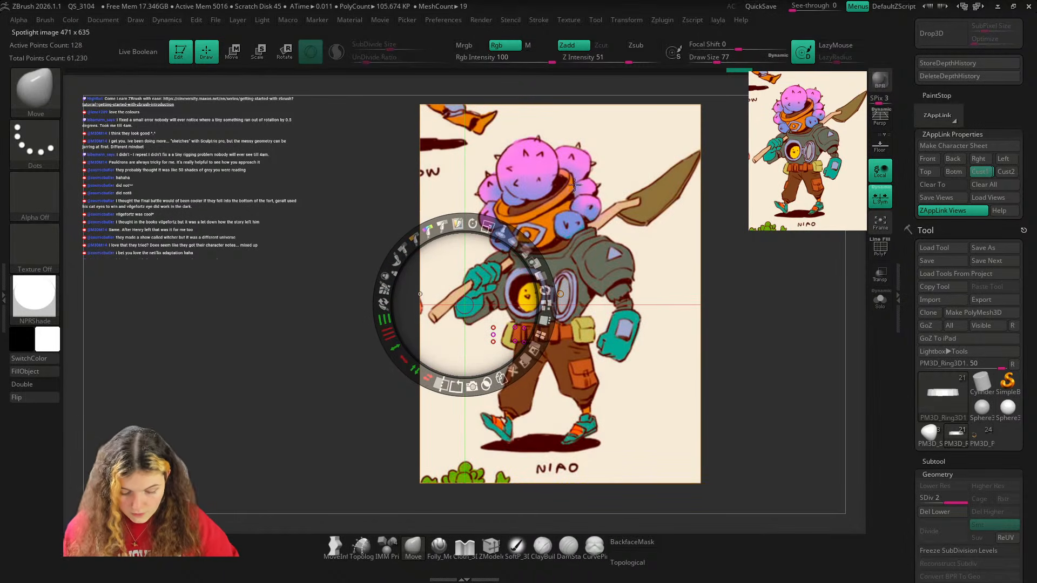
key("c")
key("shift+z")
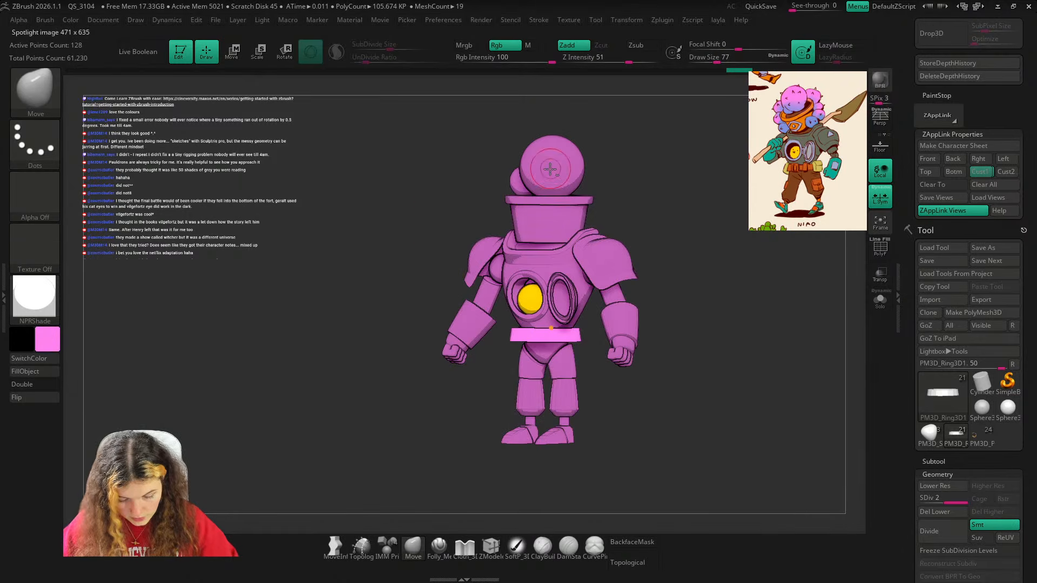
Fill the Plant spheres with the active pink and the Pot with orange sampled from the concept image.
left_click(550, 169, "alt")
key("shift+z")
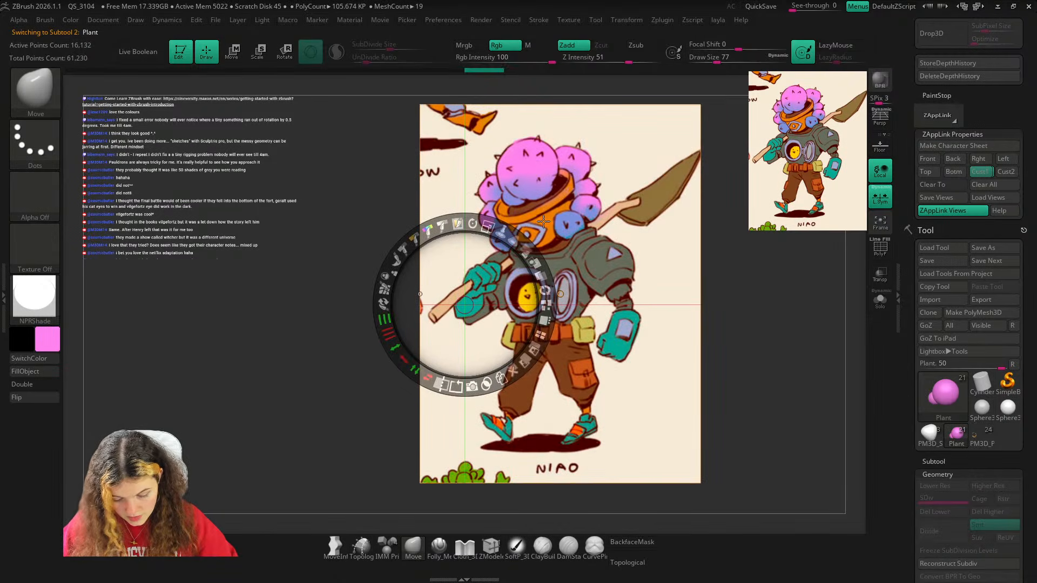
key("c")
key("shift+z")
left_click(543, 222, "alt")
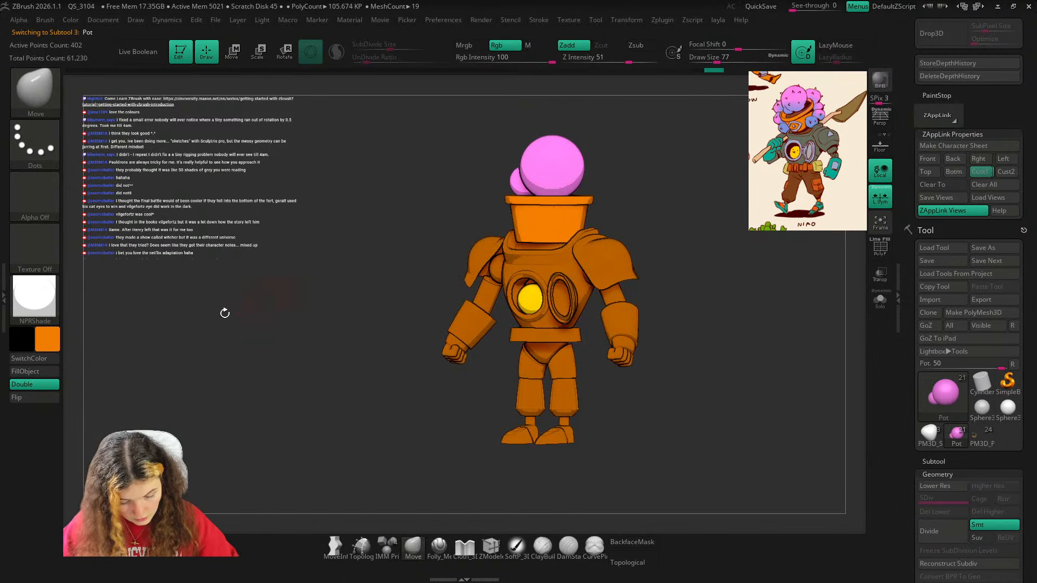
left_click(40, 371)
Sample the concept's grey-green and fill the shoulder armour, Torso and Arm subtools with it.
key("shift+z")
key("c")
key("shift+z")
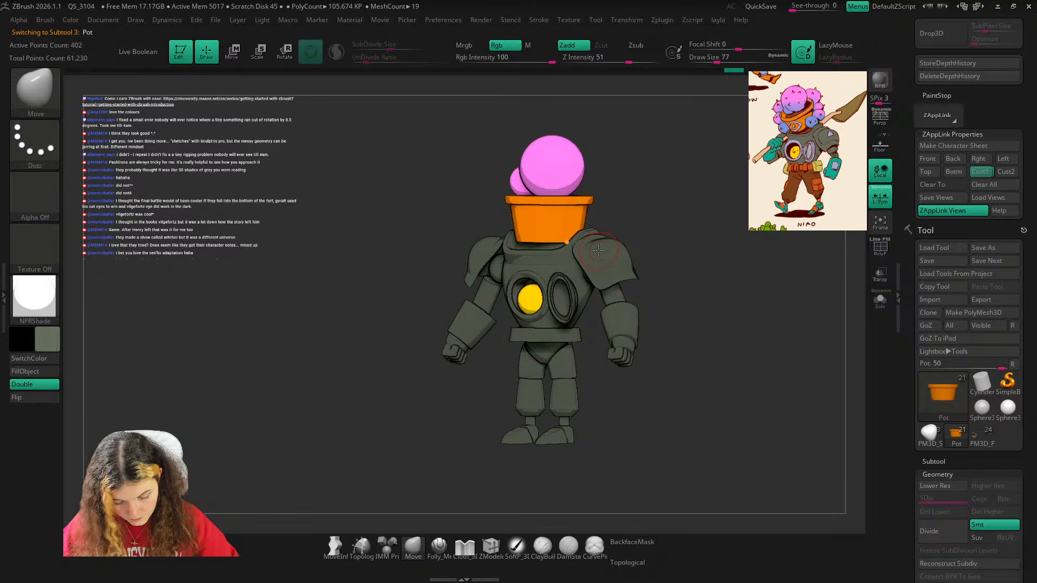
left_click(578, 254, "alt")
left_click(35, 371)
left_click(555, 265, "alt")
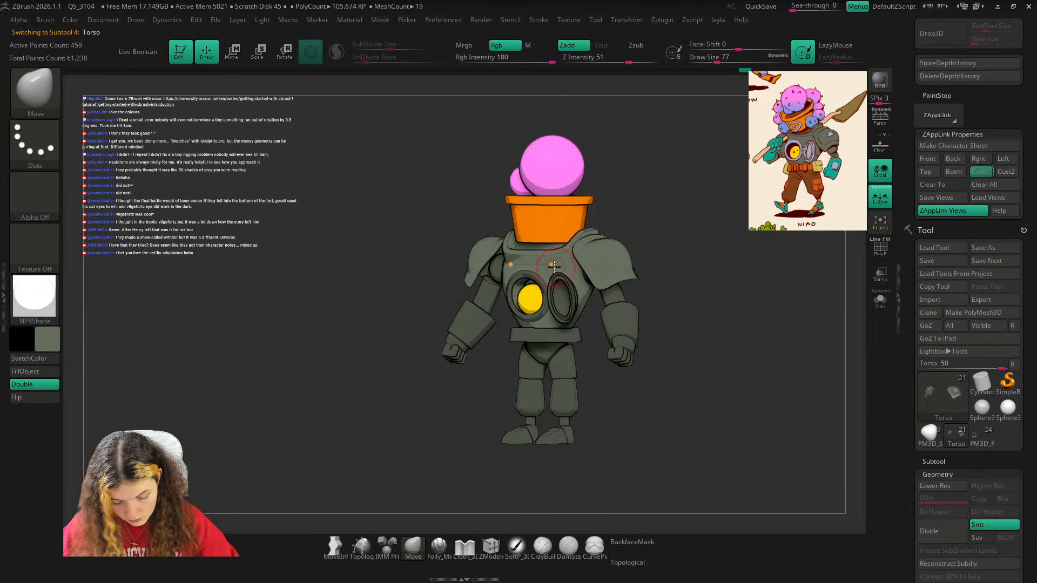
left_click(34, 371)
left_click(480, 301, "alt")
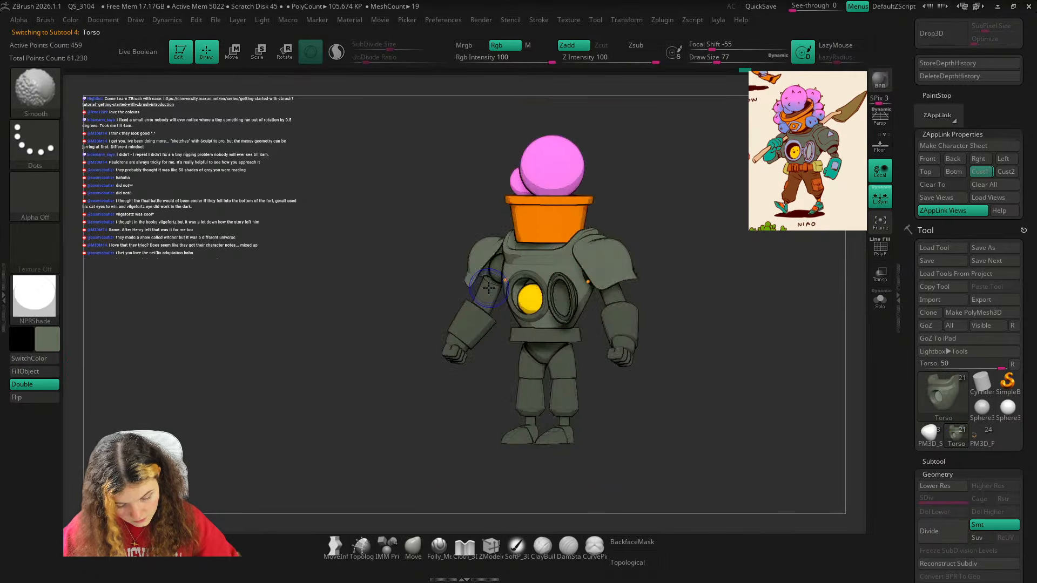
key("shift+z")
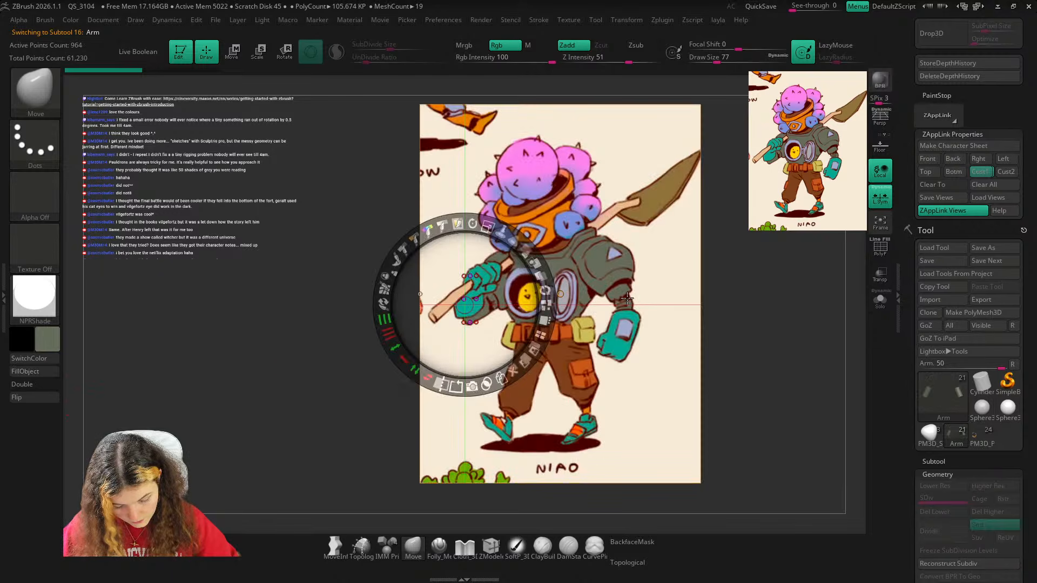
key("shift+z")
Sample the concept's teal glove colour and fill the Gloves and Palms subtools with it.
left_click(636, 321, "alt")
key("shift+z")
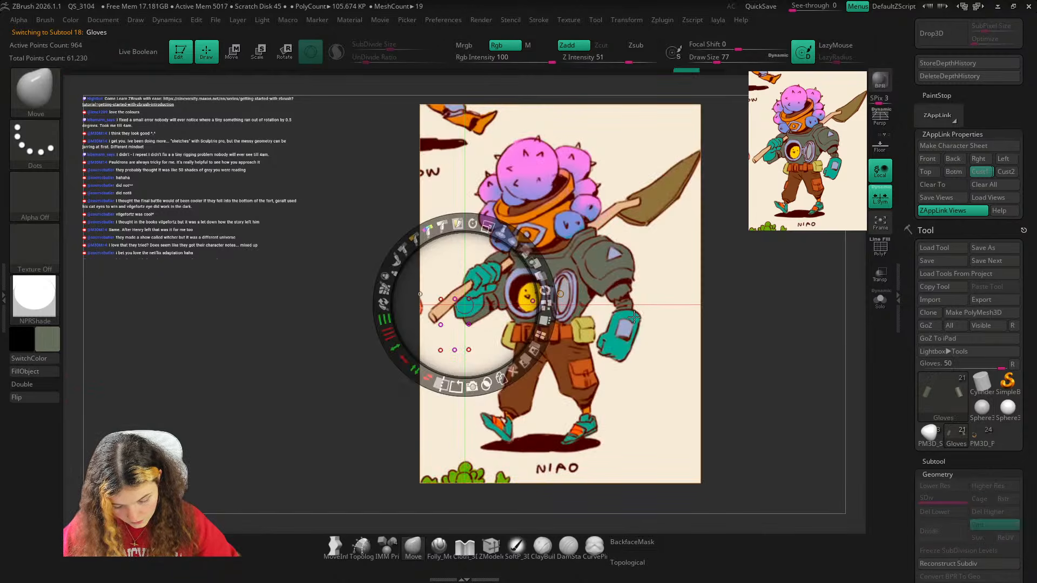
key("c")
key("shift+z")
left_click(36, 372)
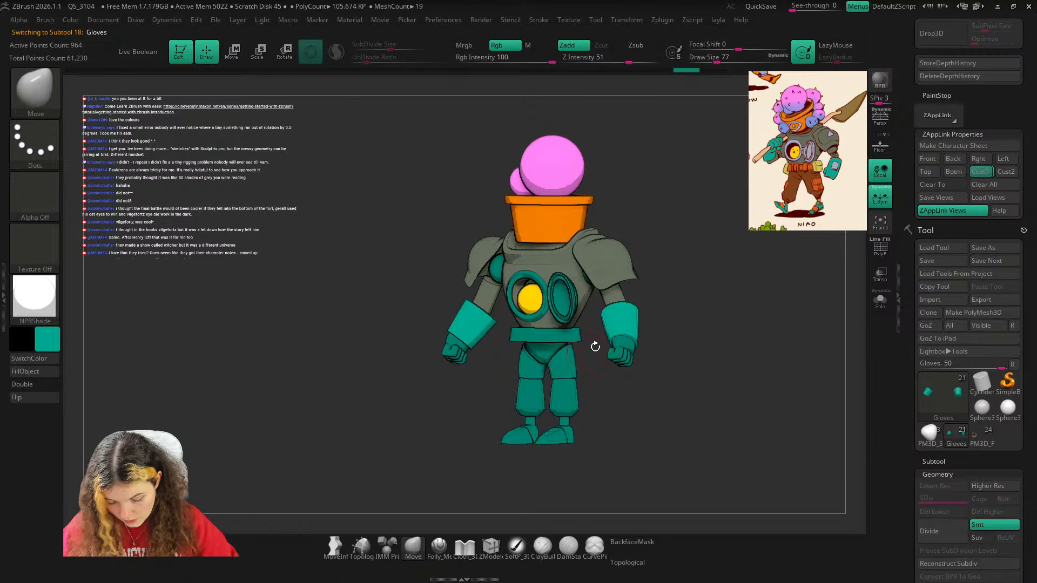
left_click(621, 351, "alt")
left_click(31, 372)
Sample the concept's lavender and fill the chest porthole's Ring, Door, hinge and Glass with it.
key("shift+z")
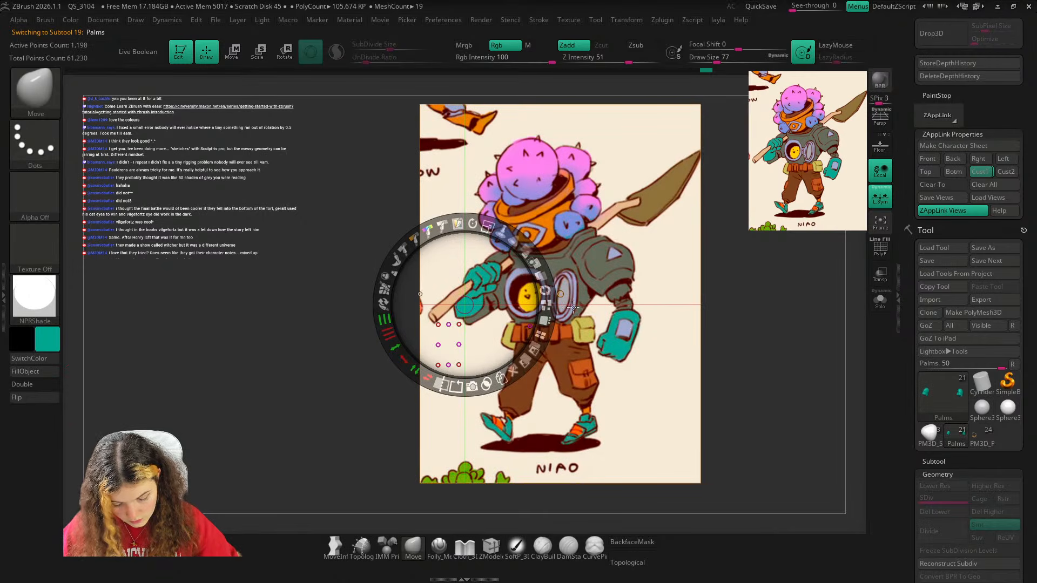
key("c")
key("shift+z")
left_click(546, 297, "alt")
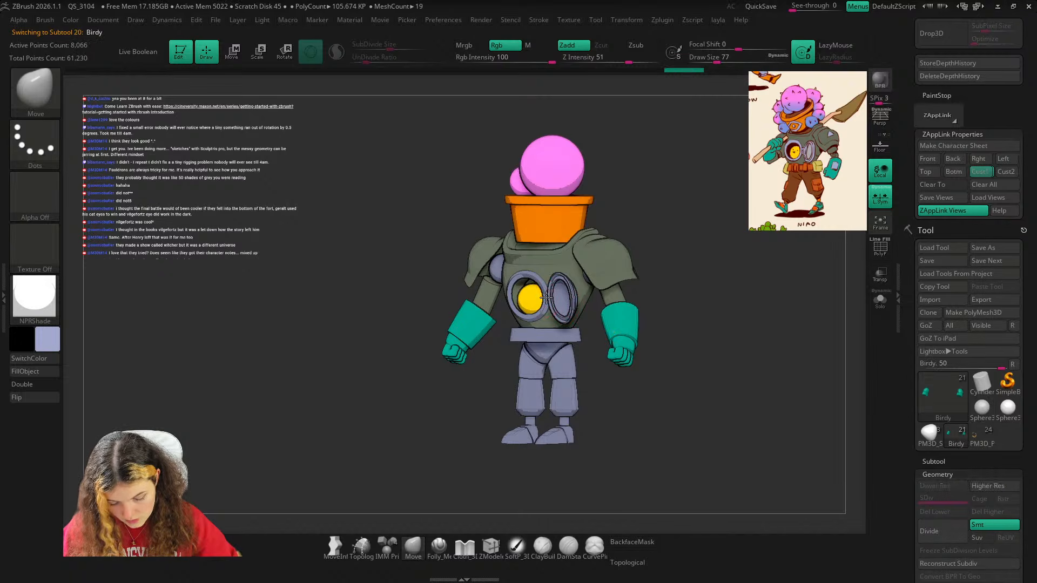
left_click(34, 384)
left_click(557, 311, "alt")
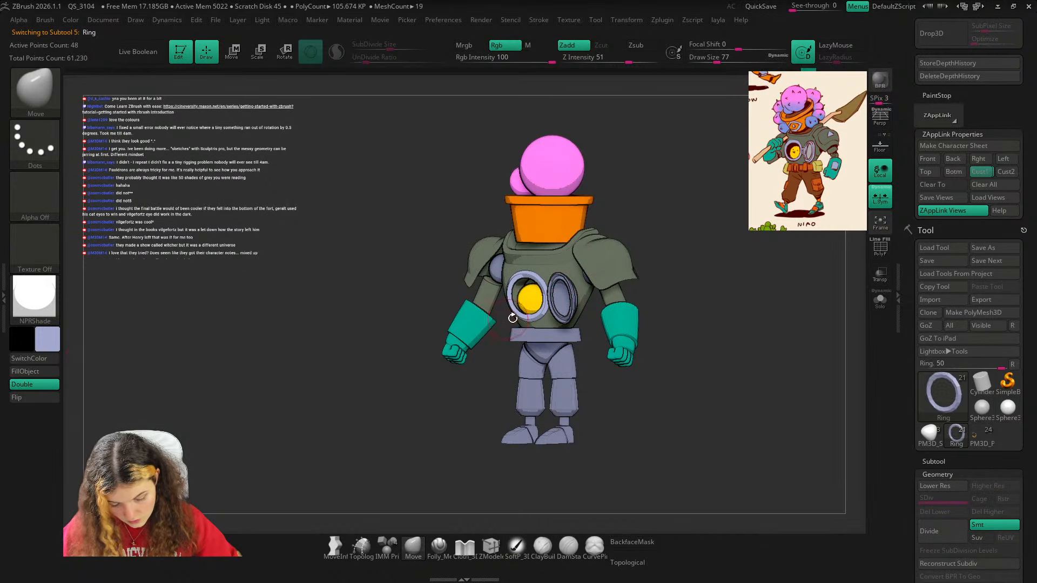
left_click(556, 311, "alt")
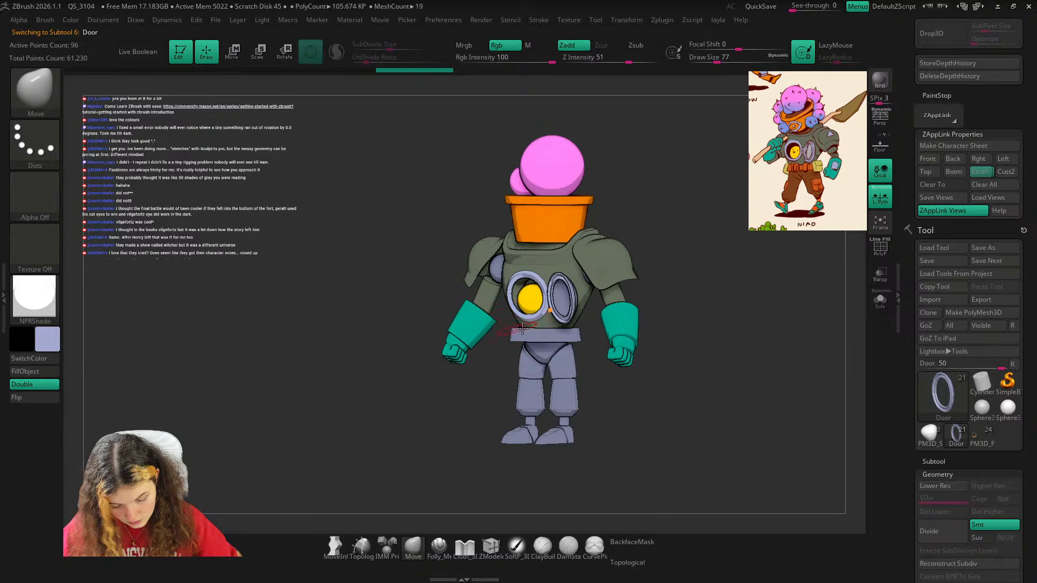
left_click_drag(689, 357, 602, 440)
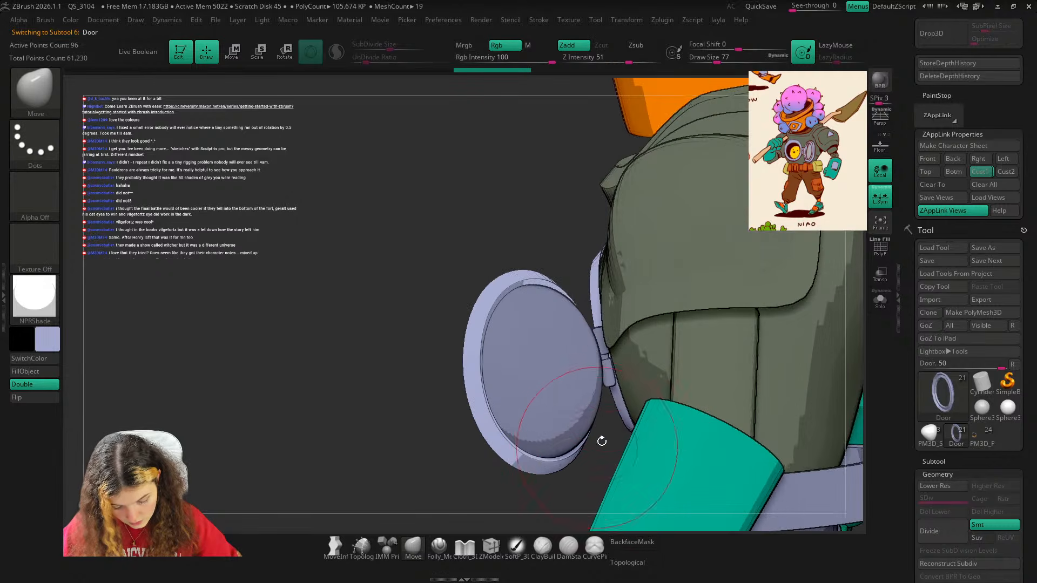
left_click(608, 372, "alt")
left_click(557, 341, "alt")
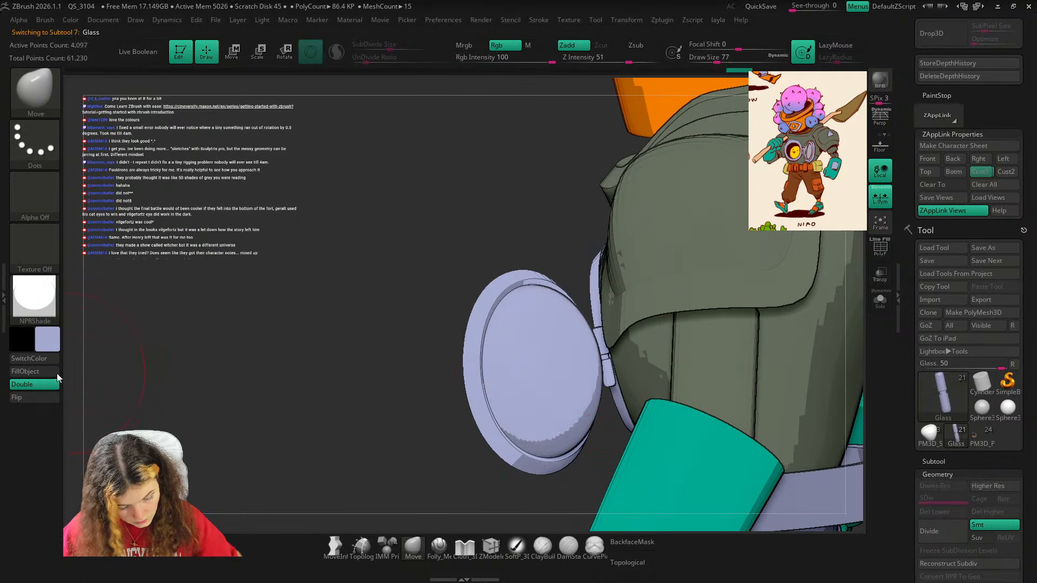
left_click(57, 374)
Choose a lighter lavender in the colour picker and refill the porthole door's Glass with it.
key("ctrl+1")
left_click_drag(319, 331, 331, 331)
left_click(47, 340)
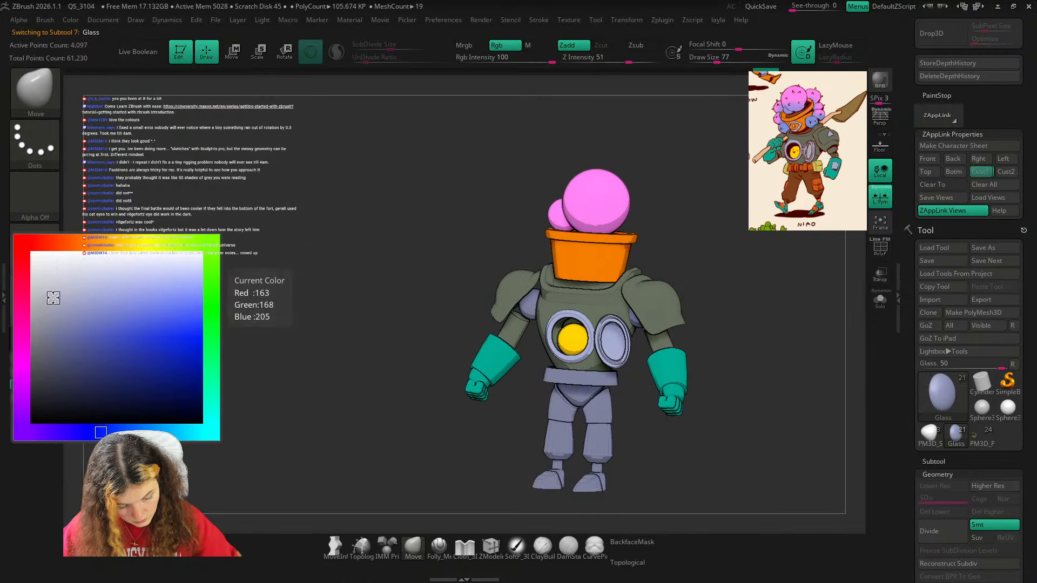
left_click_drag(76, 278, 107, 271)
left_click(33, 371)
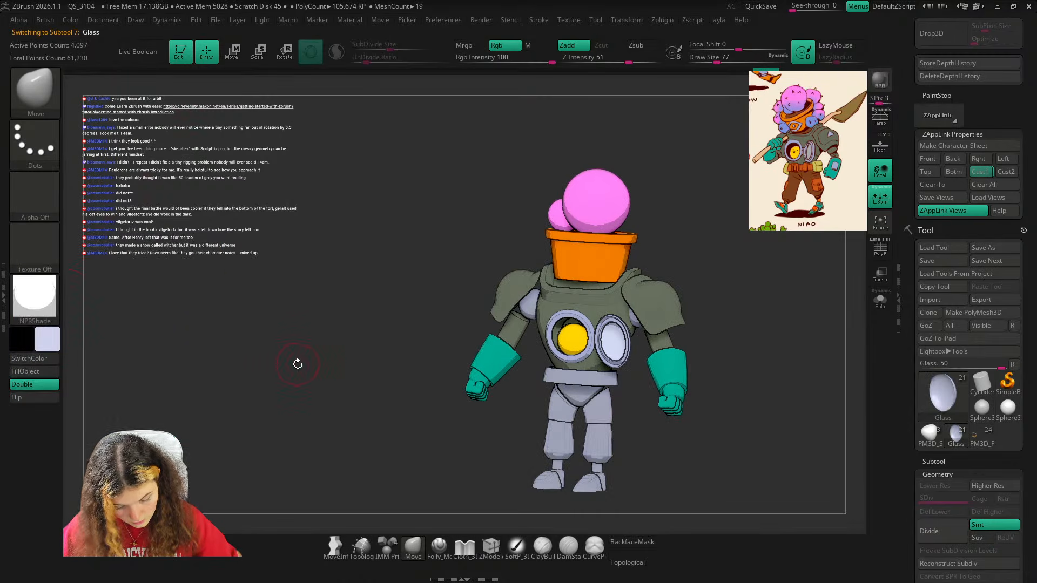
left_click_drag(323, 374, 279, 298, "alt")
left_click_drag(443, 297, 436, 340, "alt")
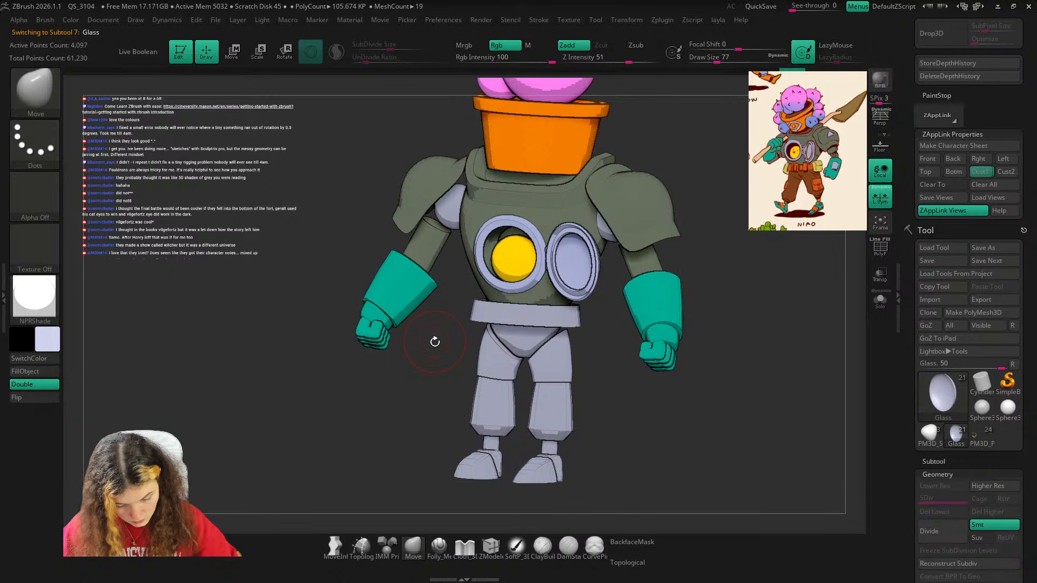
left_click(53, 365)
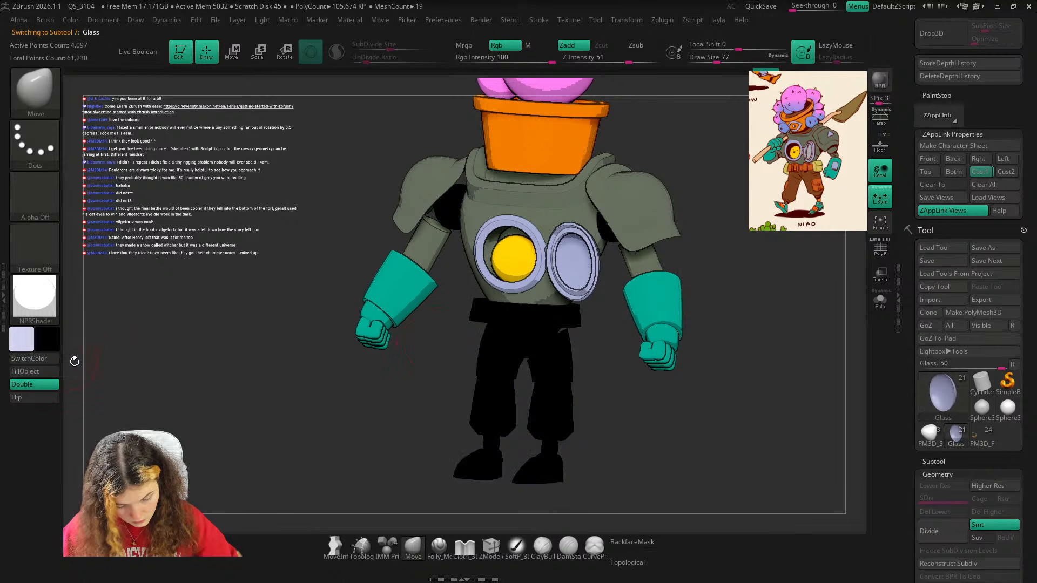
left_click(32, 361)
Sample the belt's red-orange from the concept image and fill the waist ring with it.
key("shift+z")
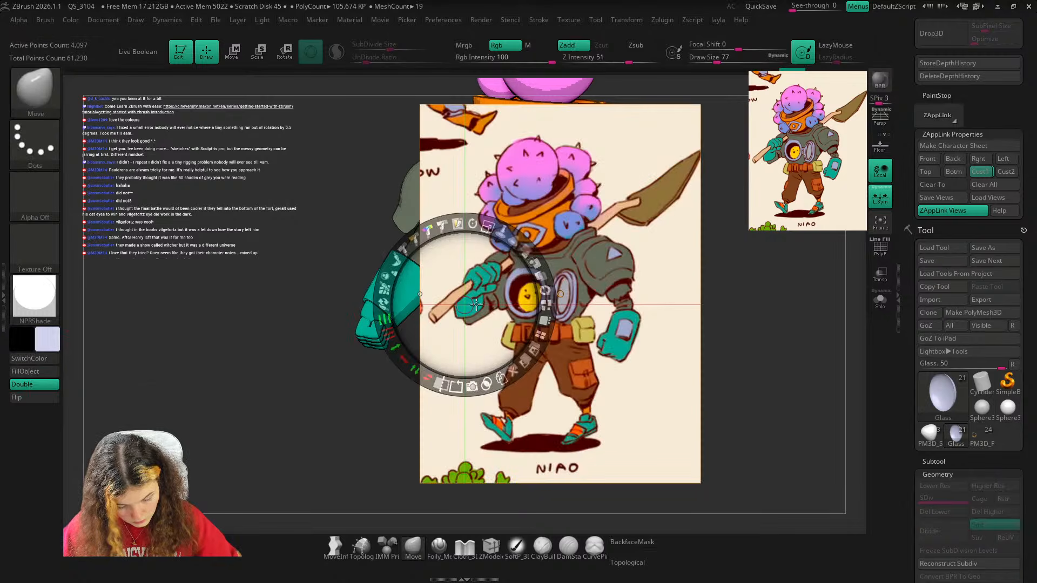
key("c")
key("shift+z")
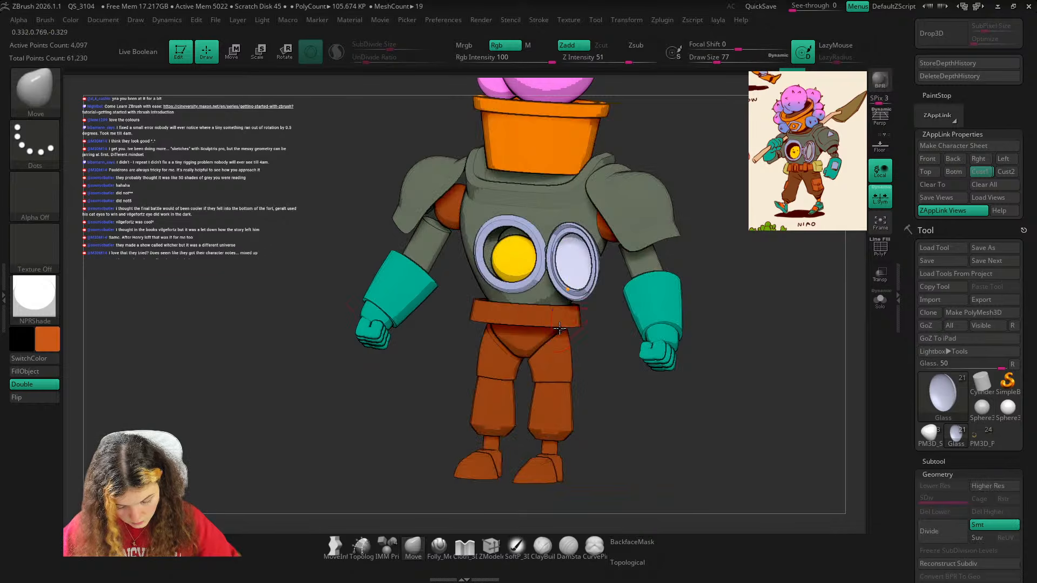
left_click(558, 321, "alt")
Sample the trousers' brown from the concept image and fill the Thighs, Calves and Groin with it.
key("shift+z")
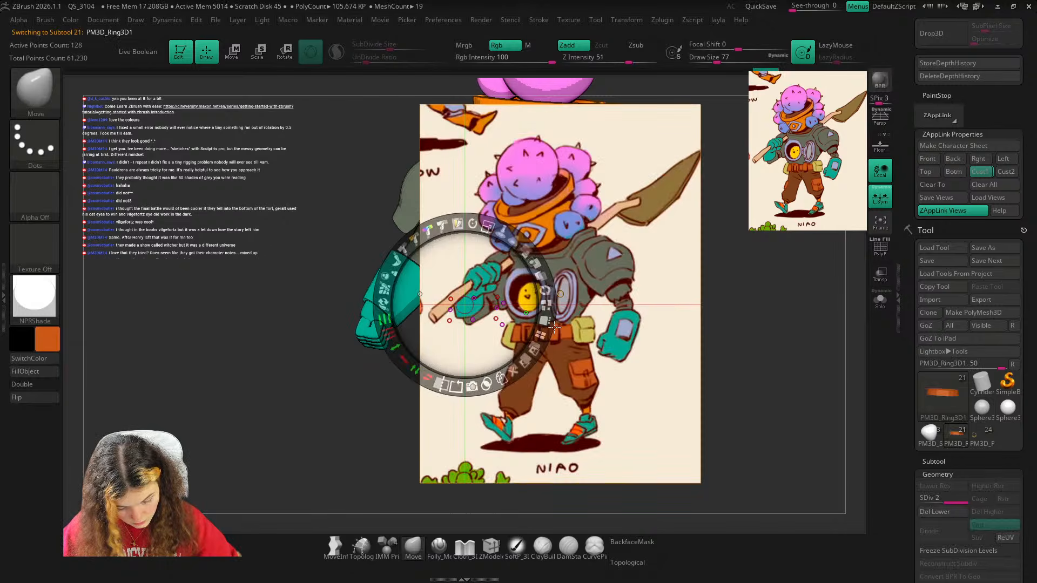
key("shift+z")
left_click(557, 346, "alt")
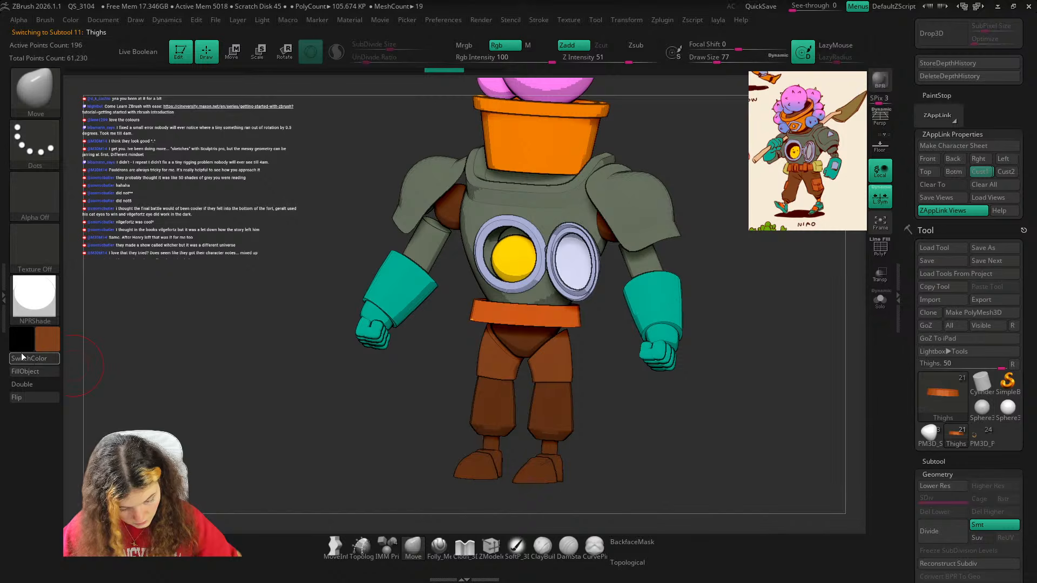
left_click(502, 410, "alt")
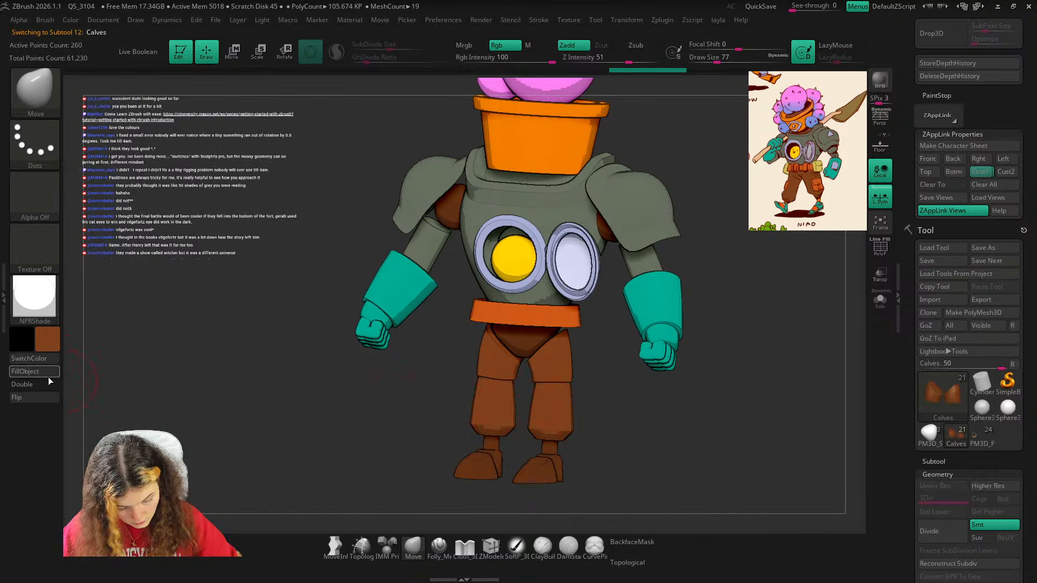
left_click(47, 374)
left_click(516, 342, "alt")
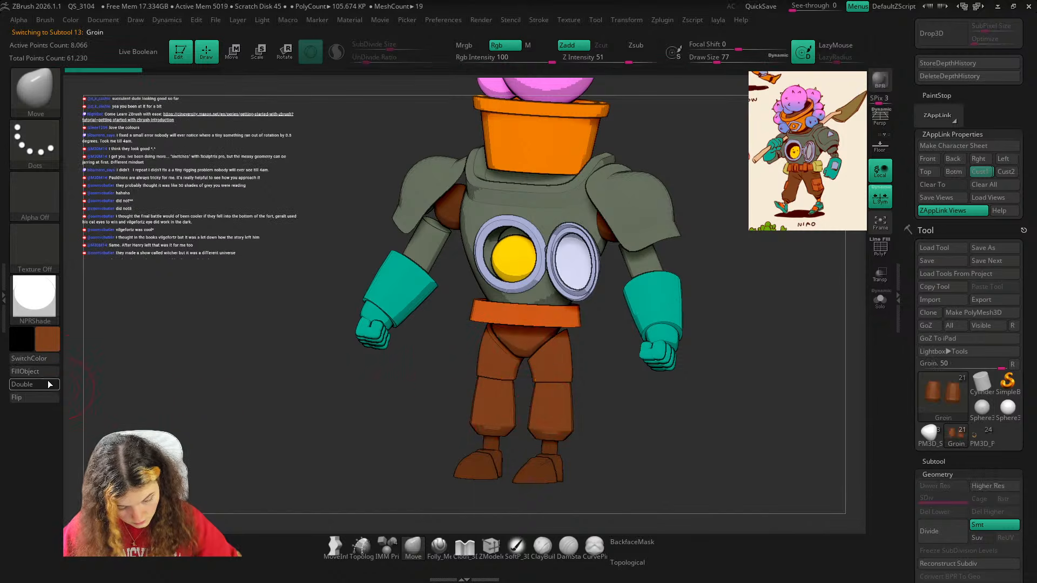
left_click(25, 371)
Sample bright orange from the concept image and fill the Ankles subtool with it.
key("shift+z")
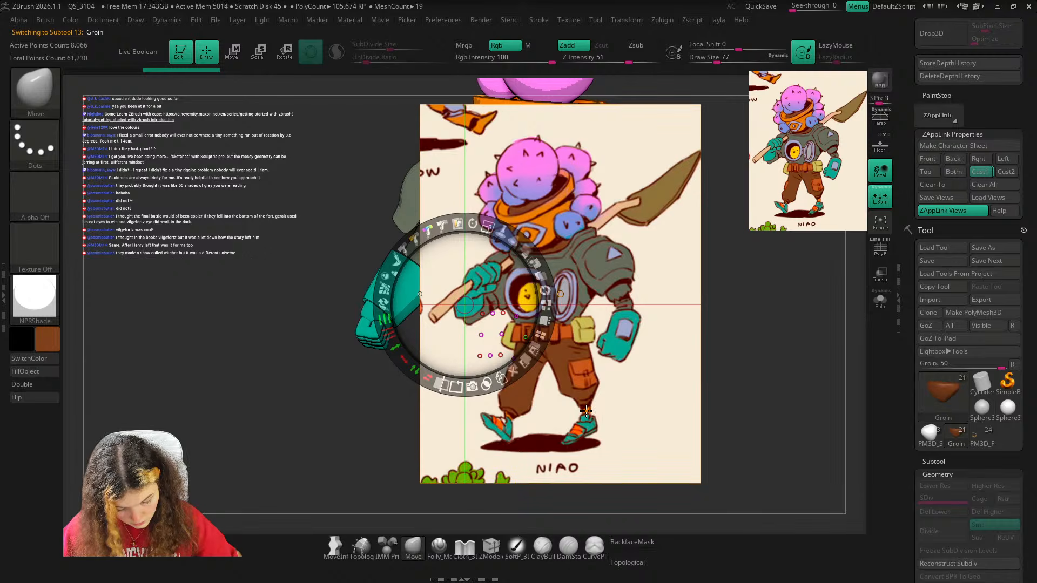
key("c")
key("z")
key("shift+z")
left_click(548, 448, "alt")
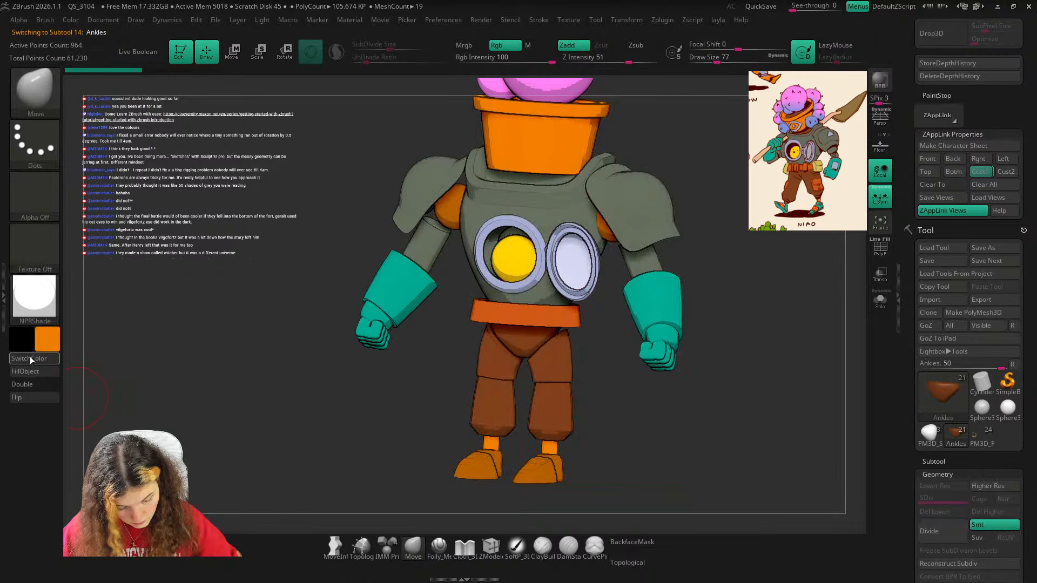
left_click(31, 359)
left_click(38, 361)
left_click(40, 374)
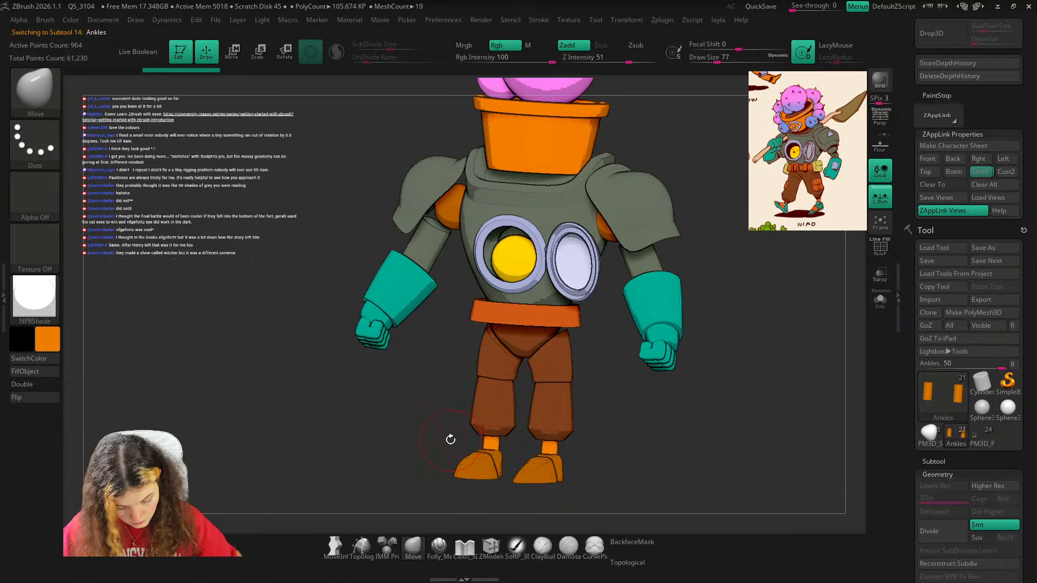
Sample the concept's teal again and fill the Shoes subtool with it.
key("shift+z")
key("c")
key("shift+z")
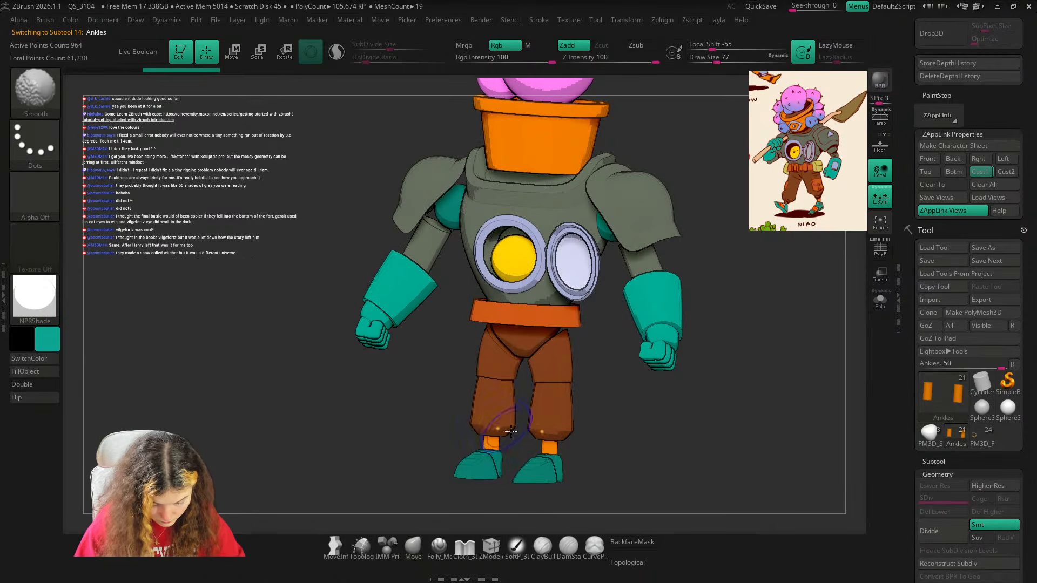
left_click(495, 465, "alt")
left_click(41, 373)
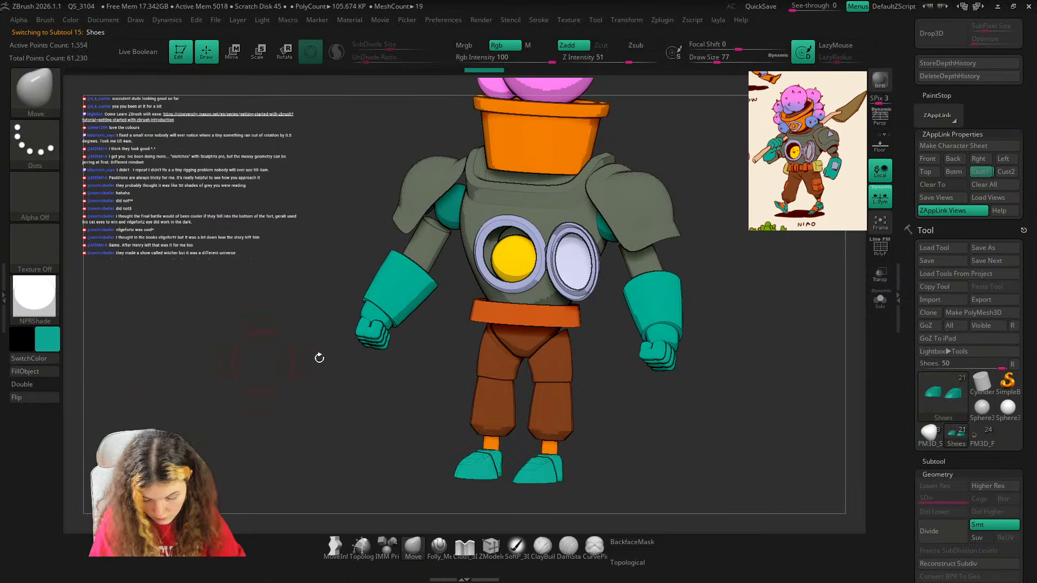
Sample the armour's grey-green from the concept image and fill the Shoulders joint spheres with it.
left_click_drag(697, 402, 753, 403, "shift")
right_click_drag(752, 403, 745, 380, "ctrl")
left_click_drag(746, 380, 812, 333)
key("shift+z")
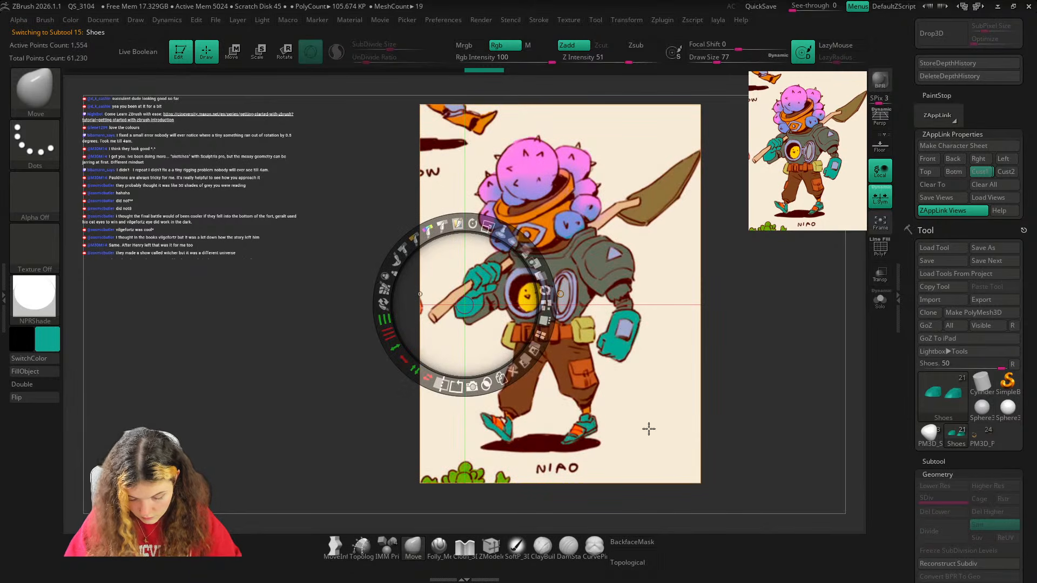
key("c")
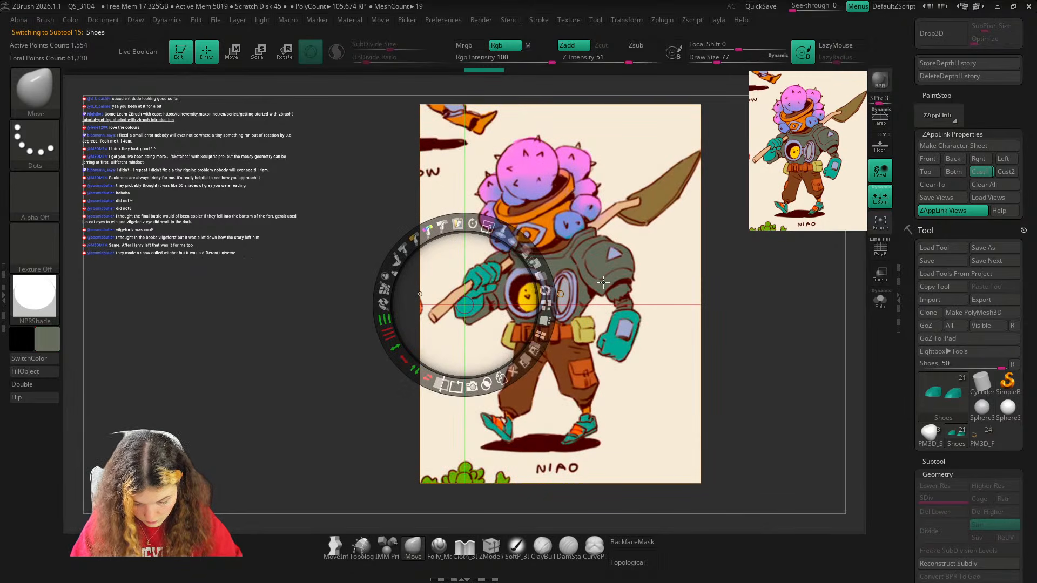
key("shift+z")
left_click(488, 314, "alt")
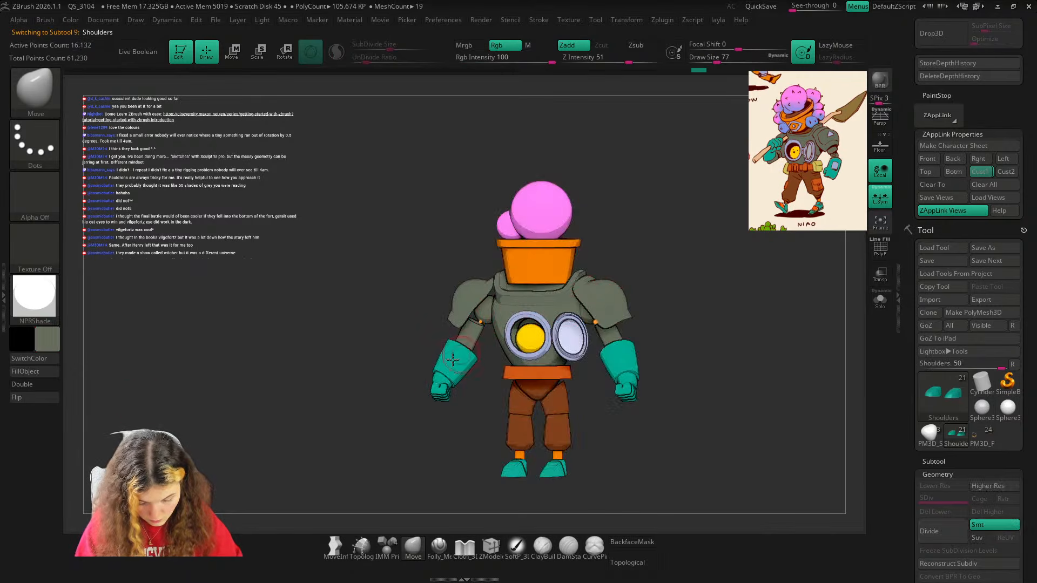
left_click(56, 385)
Turn on perspective, restore the Custom 1 view, and compare the coloured character with the concept image overlay.
left_click(977, 173)
key("shift+z")
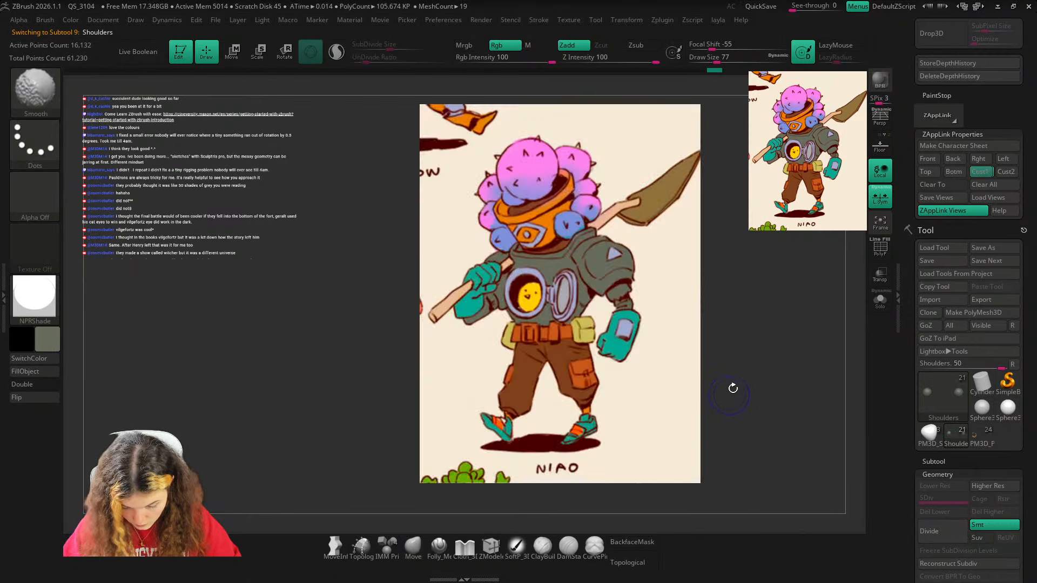
key("shift+z")
left_click(879, 119)
key("shift+z")
key("shift+z")
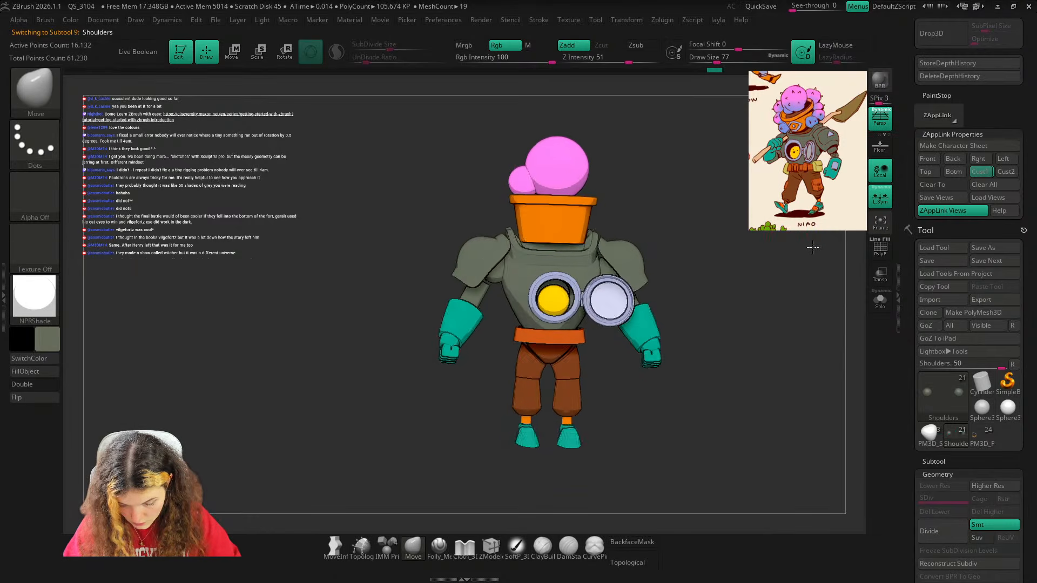
mouse_move(806, 246)
right_mouse_down()
mouse_move(789, 287)
mouse_move(745, 287)
mouse_move(669, 350)
mouse_move(720, 293)
mouse_move(562, 289)
right_mouse_up()
left_click(972, 170)
key("shift+z")
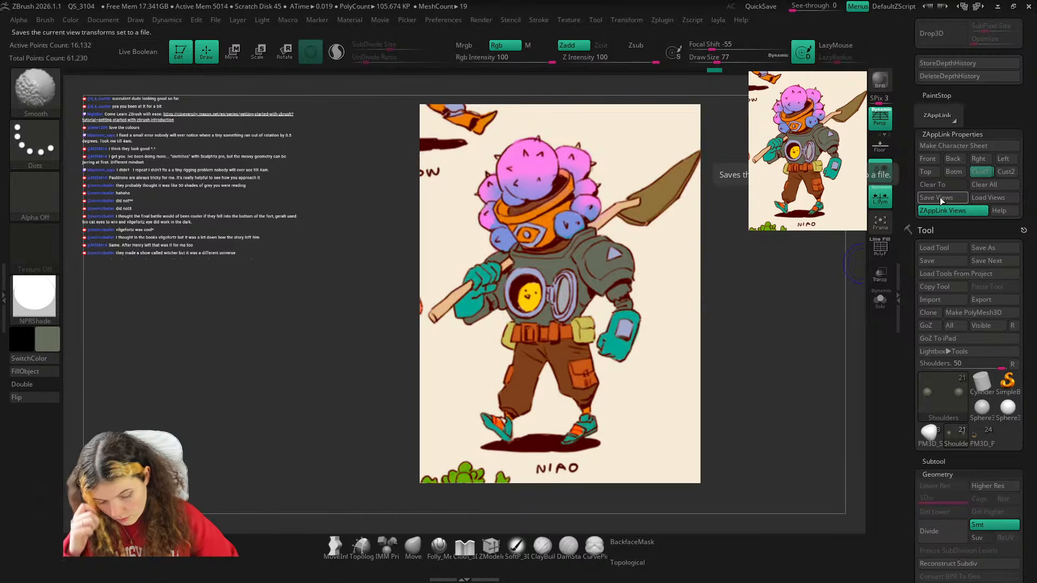
Flip the concept image overlay on and off repeatedly to check the character's proportions and colours against the artwork.
key("shift+z")
key("shift+z")
key("shift+z")
key("shift+z")
key("shift+z")
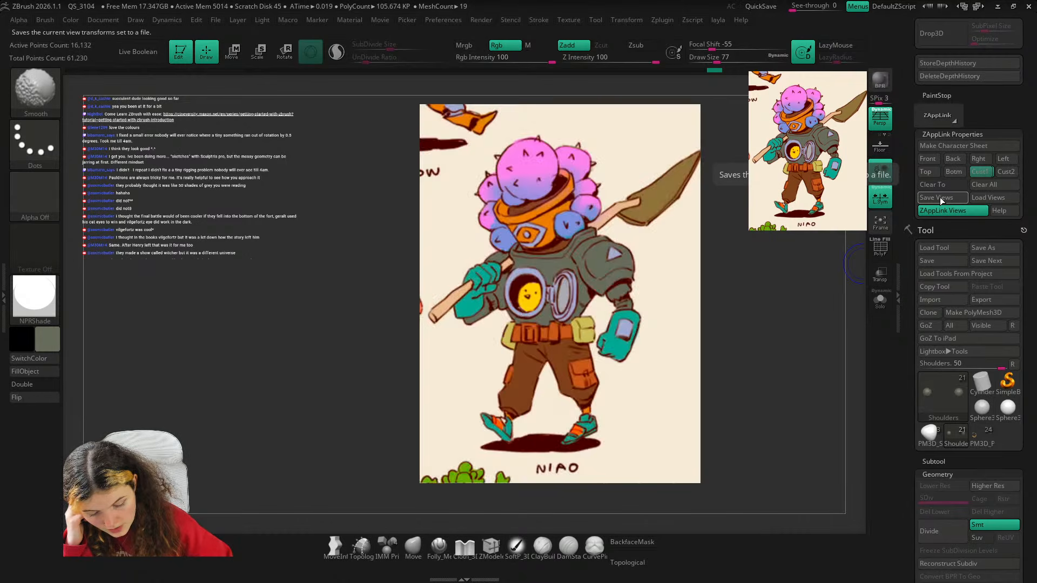
key("shift+z")
key("shift+z")
key("shift+z")
key("shift+z")
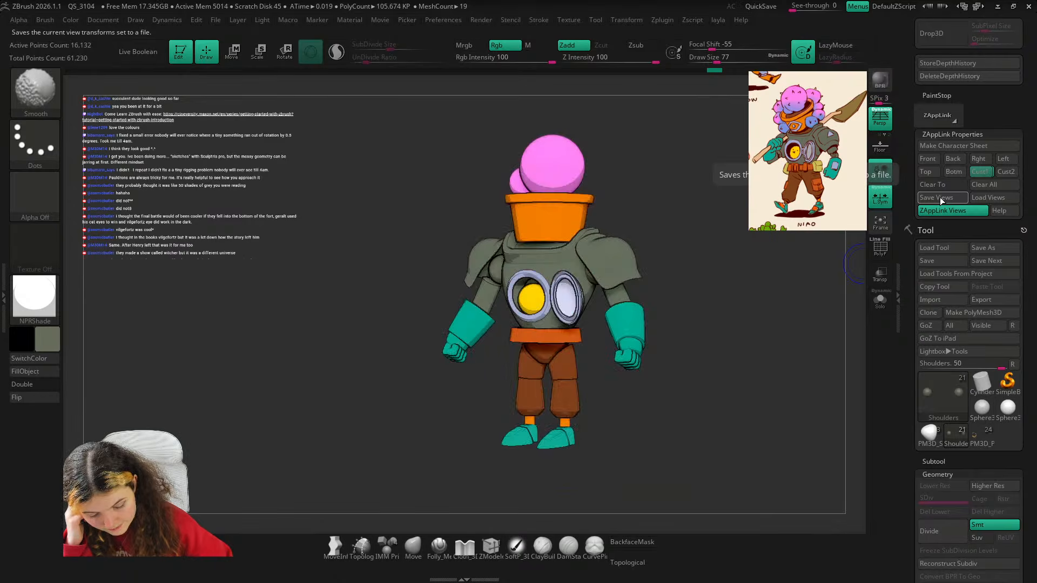
key("shift+z")
key("shift+z")
key("shift+z")
key("shift+z")
key("shift+z")
key("shift+z")
key("shift+z")
key("shift+z")
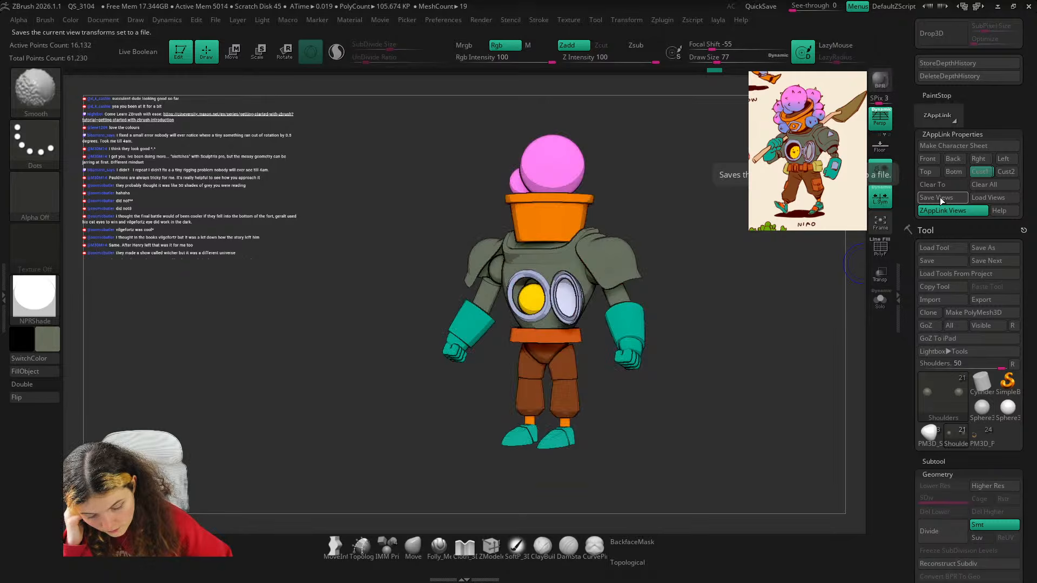
key("shift+z")
key("shift+z")
key("shift+z")
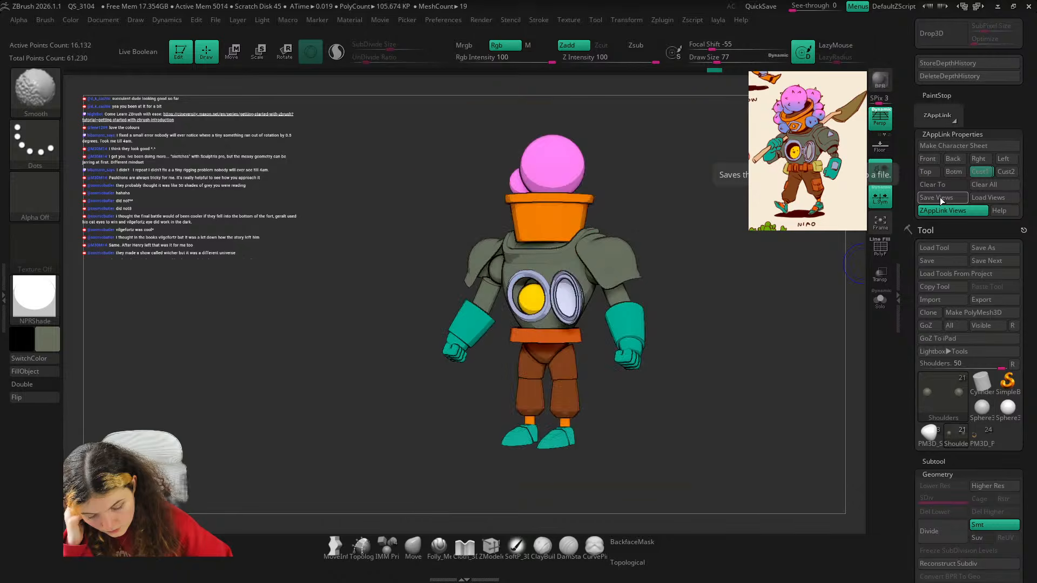
key("shift+z")
key("shift+z")
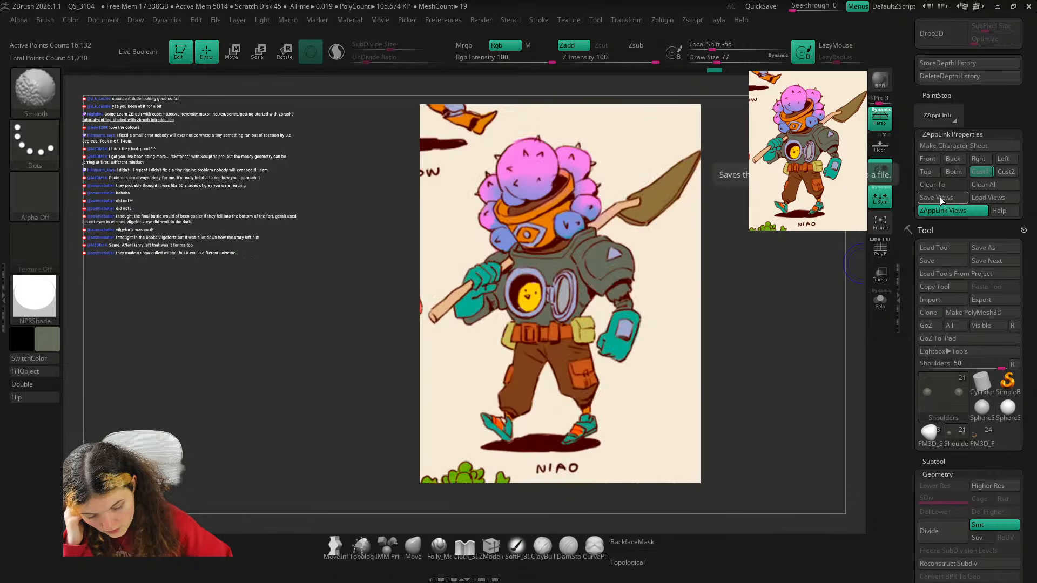
key("shift+z")
key("shift+z")
key("shift+z")
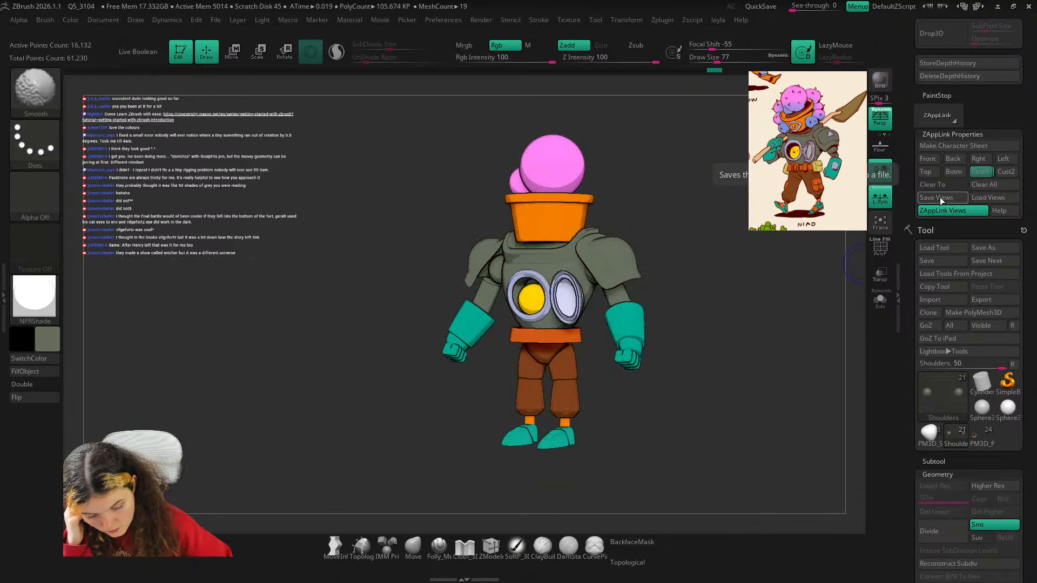
key("shift+z")
key("shift+z")
key("shift+z")
key("shift+z")
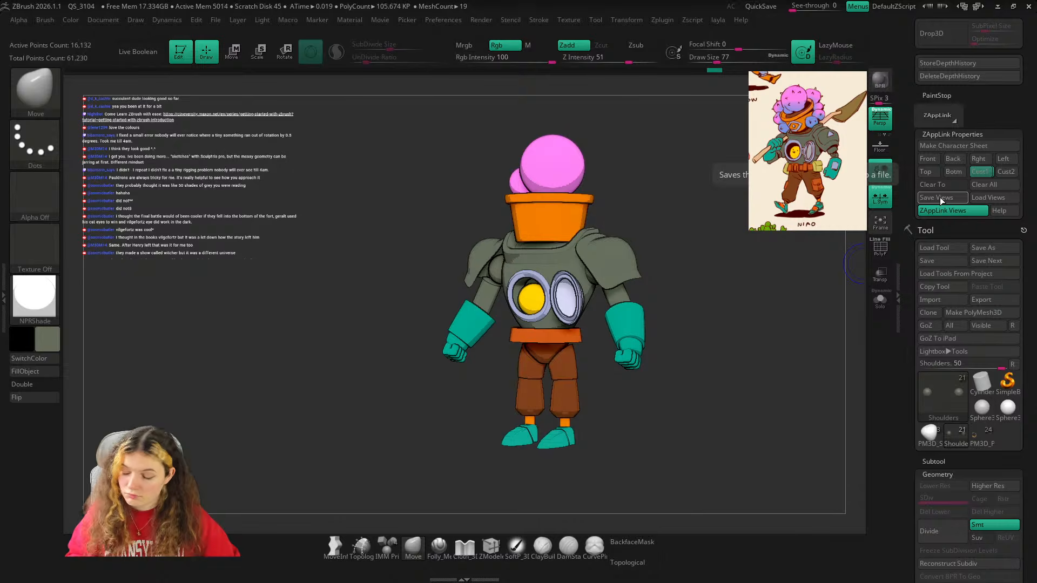
Move the concept image off the model and place the character beside it in the Custom 1 orientation.
key("shift+z")
left_click_drag(419, 293, 373, 298)
key("z")
left_click_drag(686, 362, 804, 397, "alt")
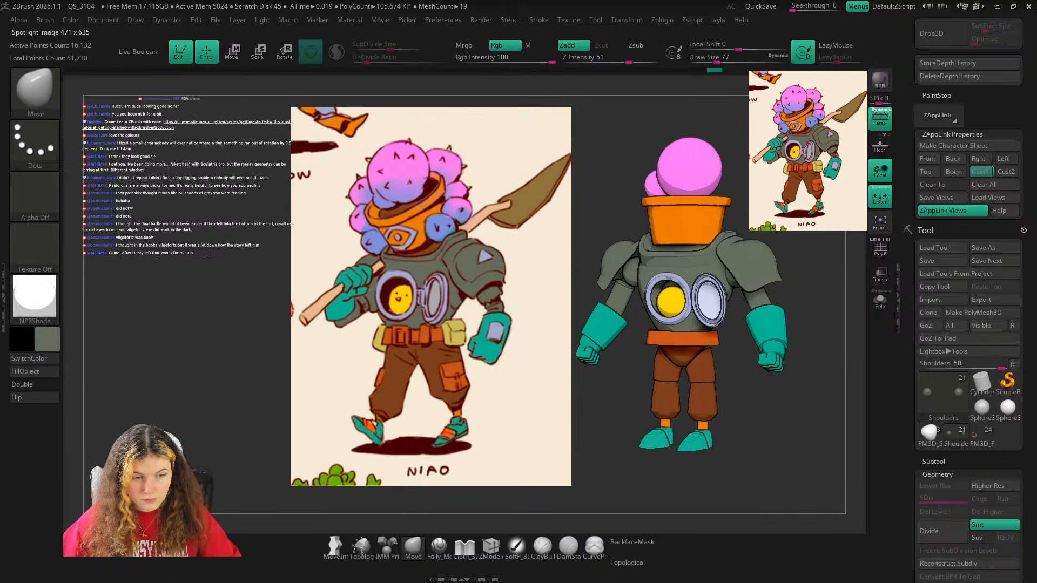
left_click_drag(823, 380, 832, 407)
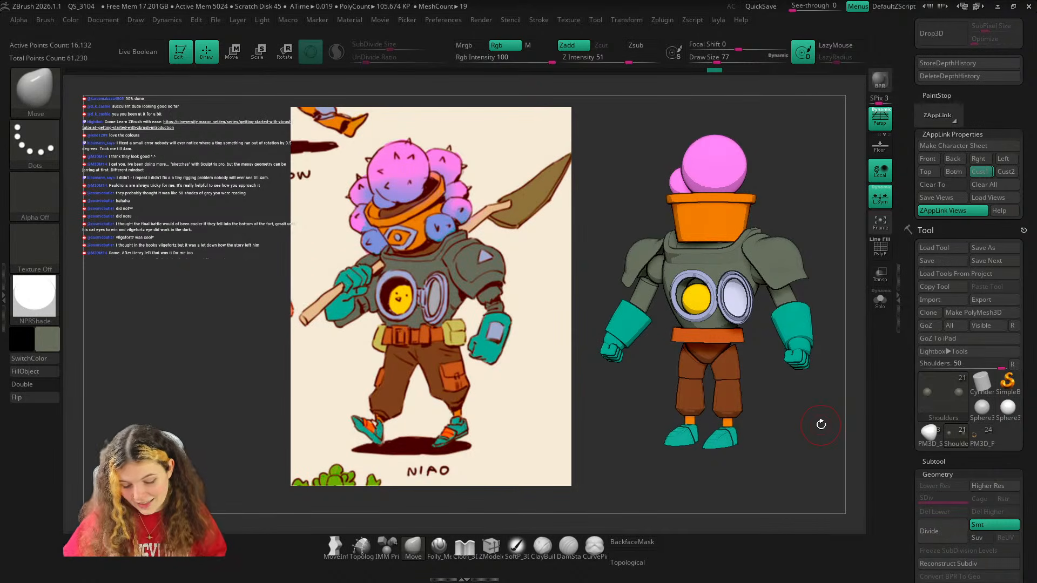
mouse_move(816, 401)
left_mouse_down()
mouse_move(829, 399)
mouse_move(817, 406)
left_mouse_up()
left_click(978, 174)
left_click_drag(730, 405, 833, 430, "alt")
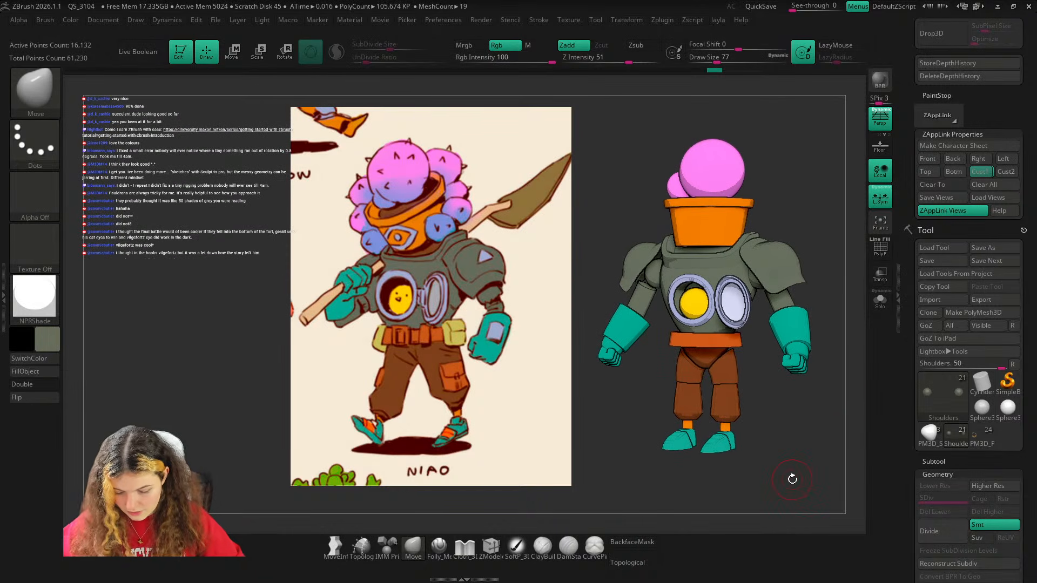
Select the Plant subtool, sample light purple from the concept image, and switch to the Standard brush.
left_click(672, 186, "alt")
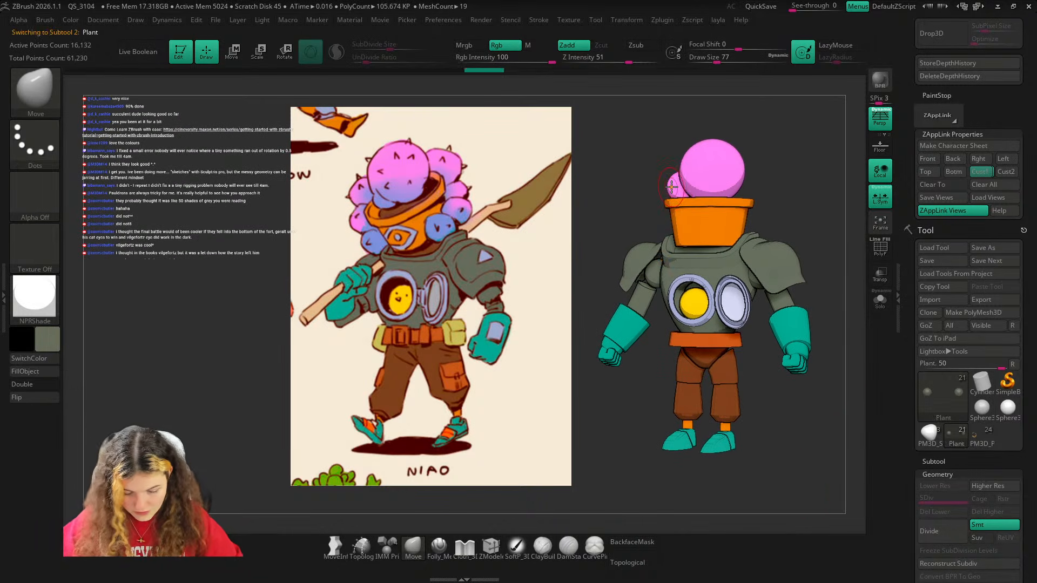
key("c")
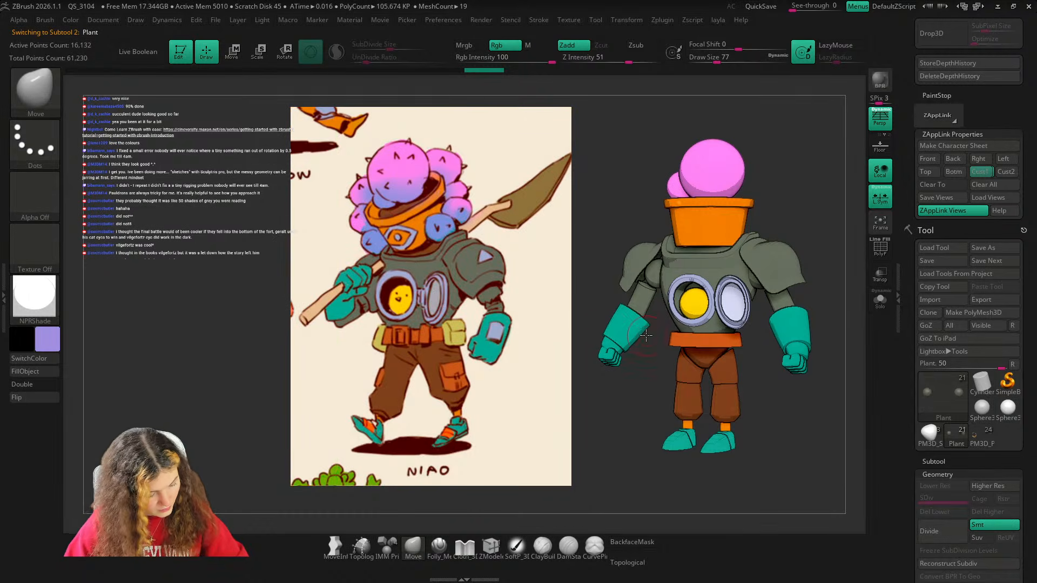
key("b")
key("s")
key("t")
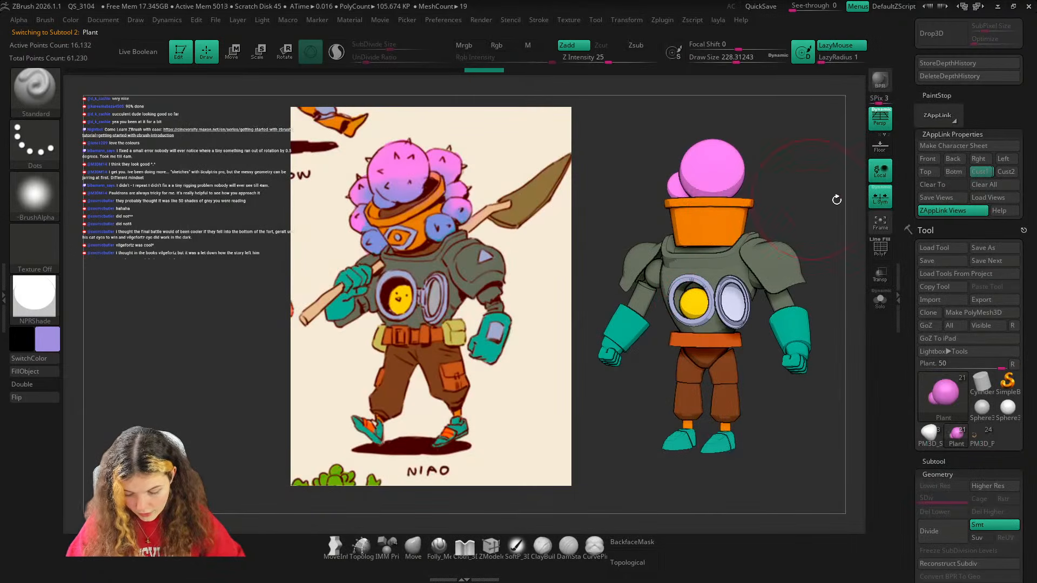
Isolate the Plant subtool, turn off LazyMouse, paint its spheres light purple with Rgb only, and show the whole character again.
left_click_drag(831, 298, 778, 253)
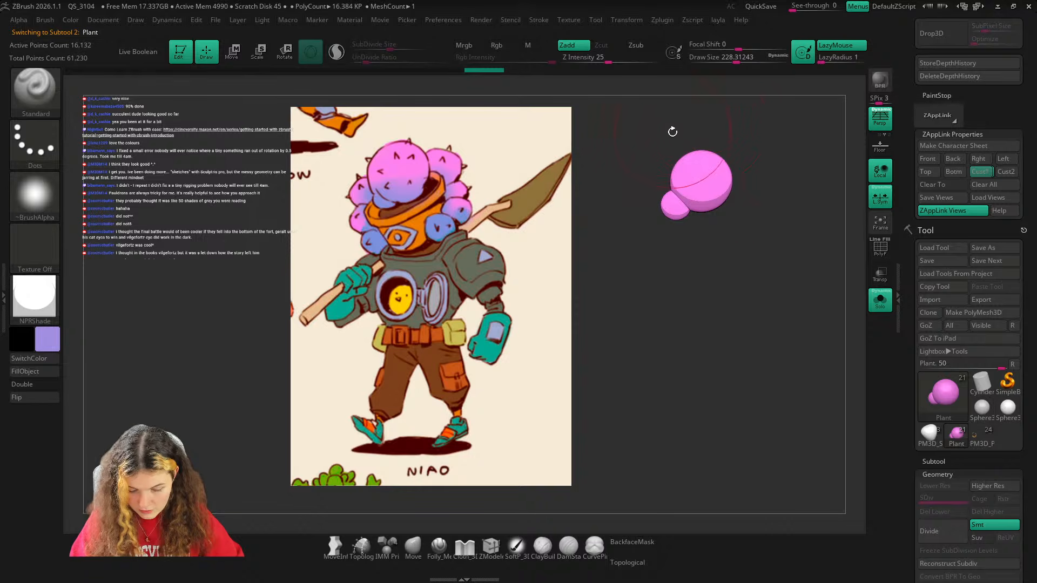
key("2")
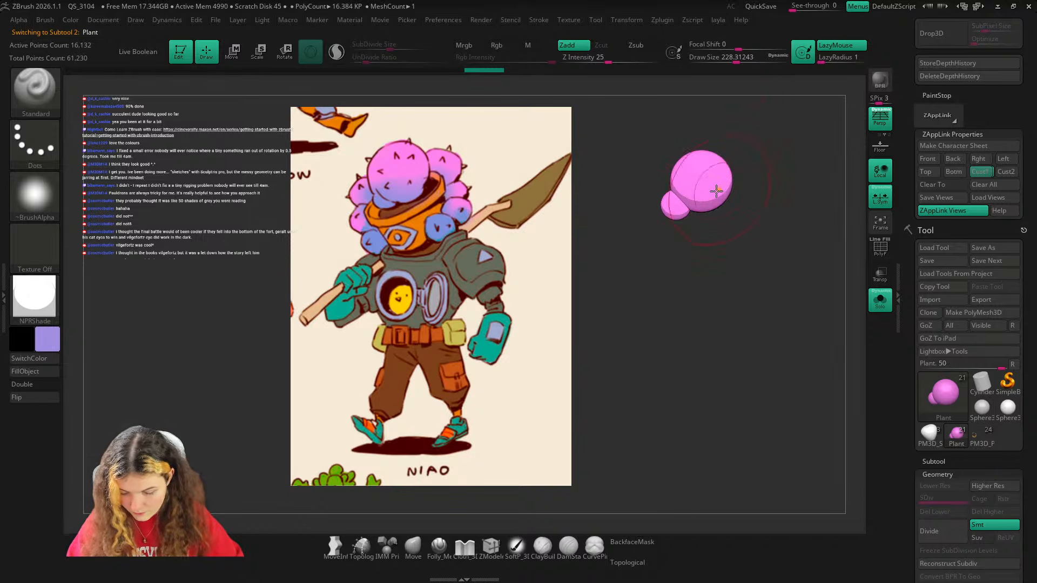
mouse_move(712, 195)
left_mouse_down()
mouse_move(721, 191)
mouse_move(706, 180)
left_mouse_up()
key("l")
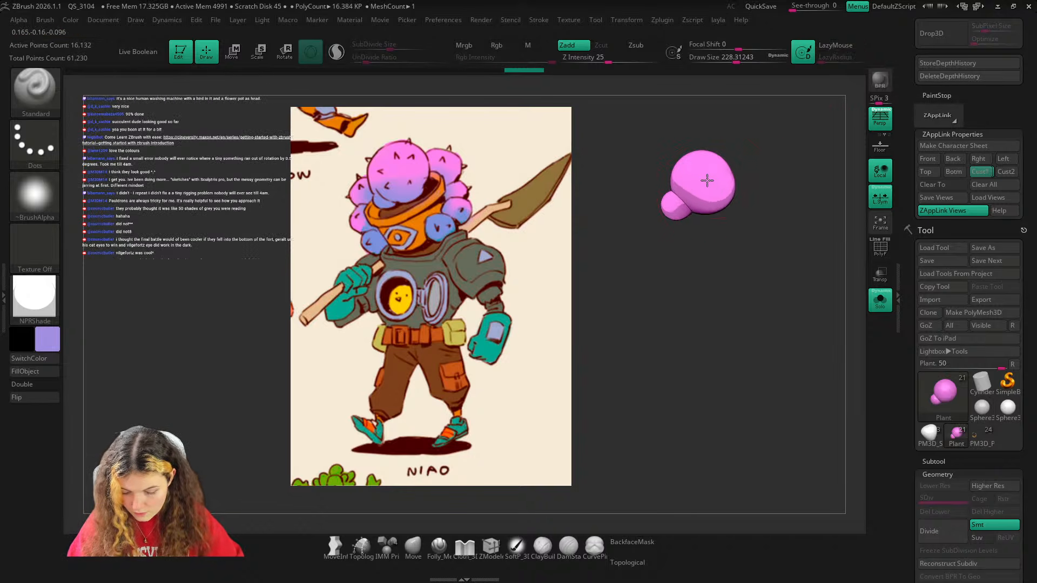
key("ctrl+z")
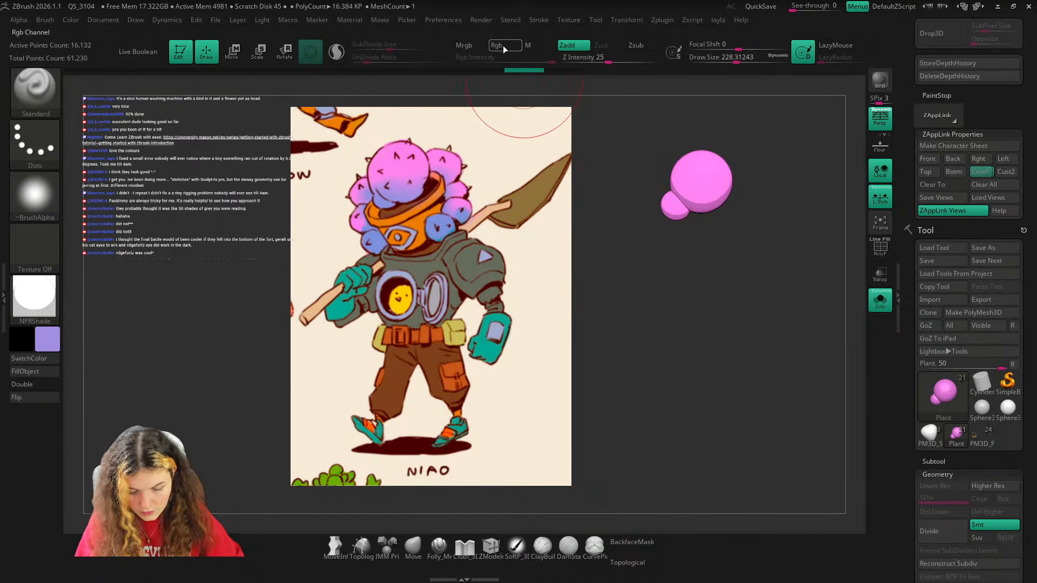
mouse_move(708, 186)
left_mouse_down()
mouse_move(712, 196)
mouse_move(680, 210)
left_mouse_up()
left_click(880, 300)
left_click(981, 172)
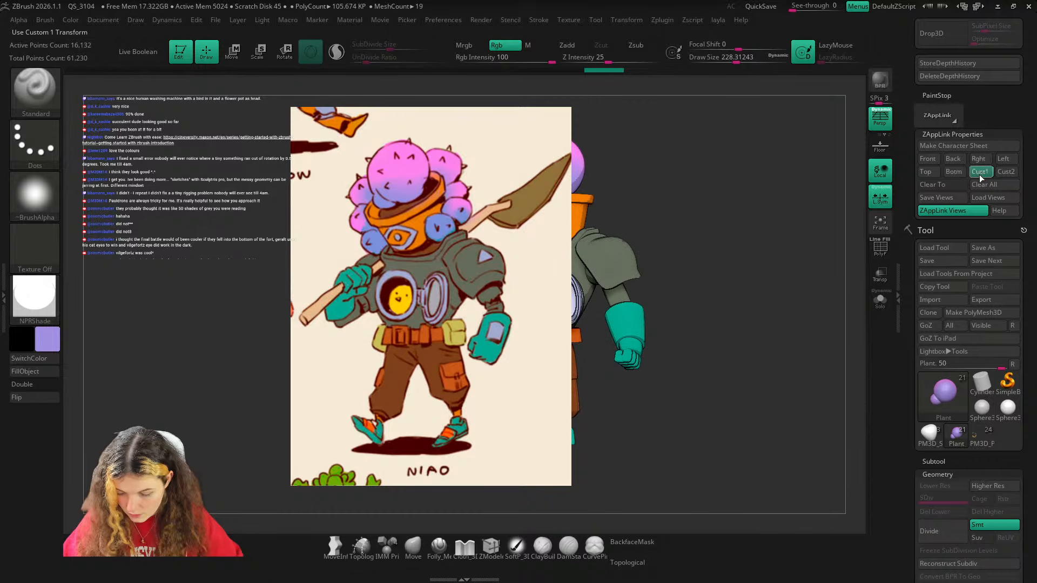
Sample pink from the concept's plant and paint it softly over the top of the large Plant sphere with a smaller brush.
left_click_drag(750, 338, 895, 341, "alt")
key("z")
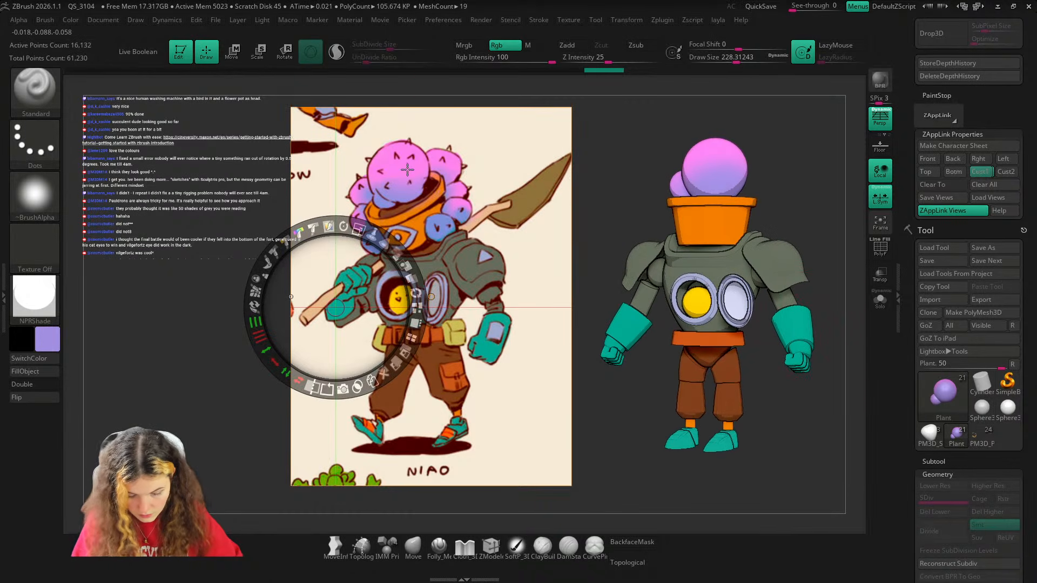
left_click(404, 168)
key("z")
key("shift+z")
key("s")
left_click_drag(726, 149, 720, 150)
left_click_drag(720, 150, 699, 153)
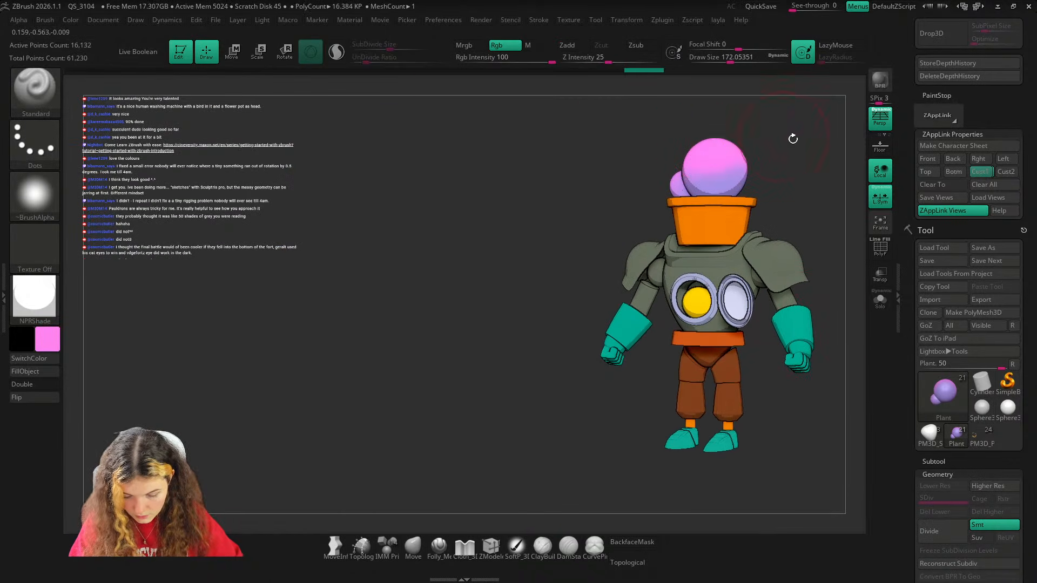
Mask the large Plant sphere, leaving only the small one unmasked, and activate the move gizmo on it.
left_click(977, 173)
key("shift+z")
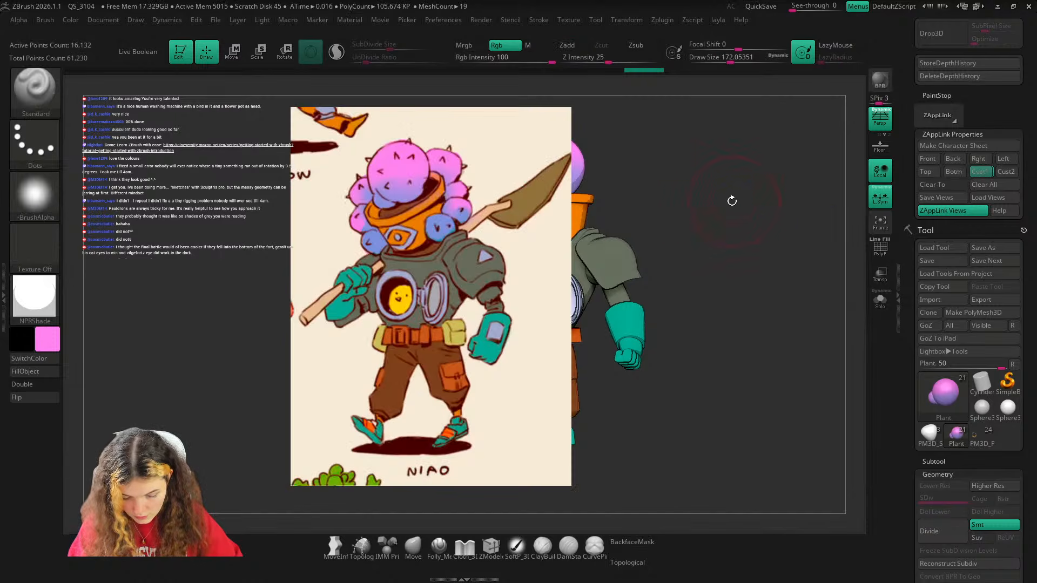
left_click_drag(732, 201, 814, 198, "alt")
left_click(650, 183, "ctrl+shift")
left_click(816, 224, "ctrl")
left_click(806, 198, "ctrl+shift")
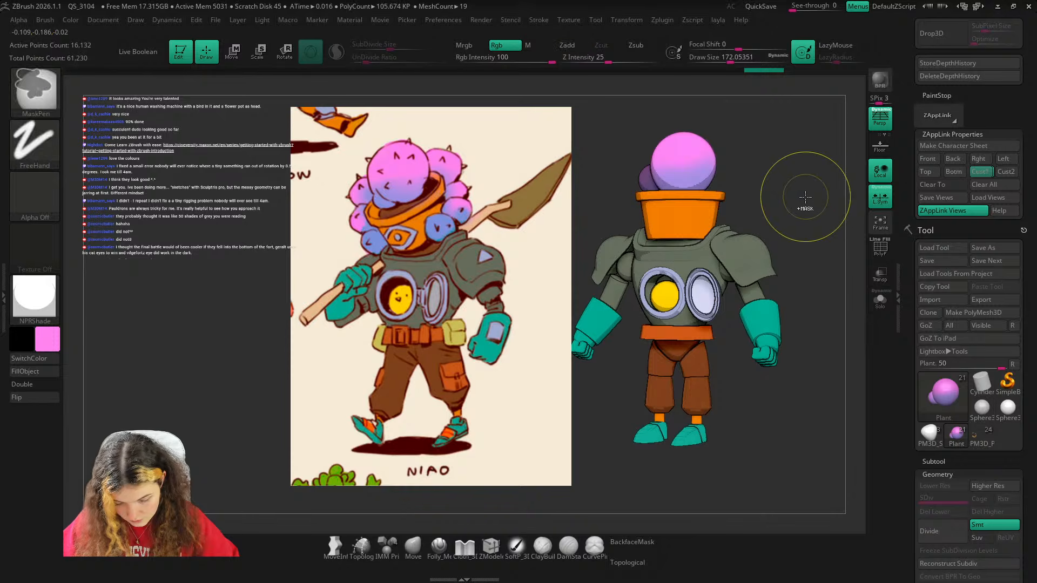
left_click(805, 197, "ctrl")
key("w")
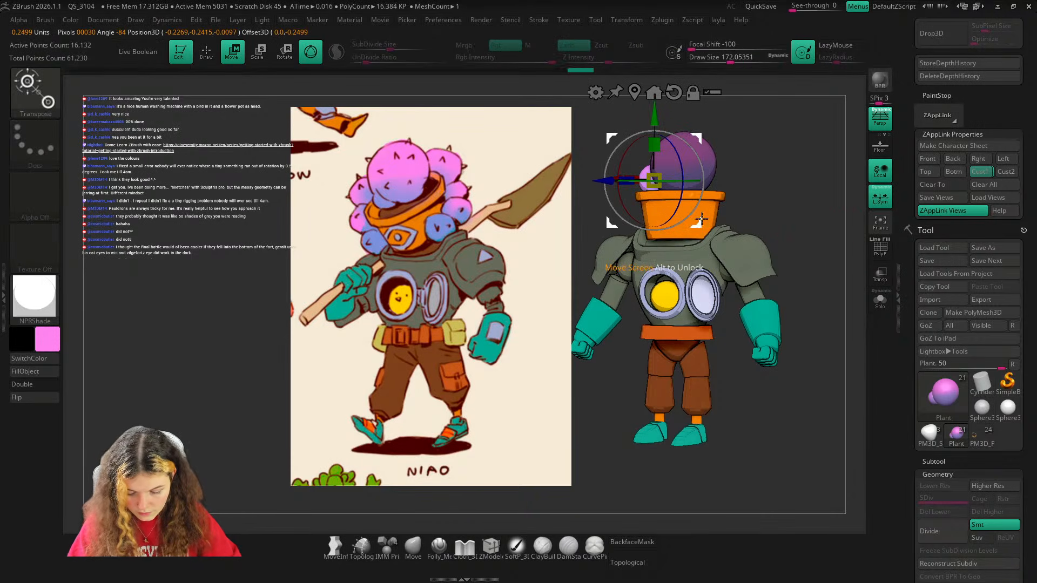
Duplicate the small Plant sphere and position the copy higher up behind the large sphere, adjusting it from several angles.
left_click_drag(701, 226, 679, 218, "ctrl")
left_click_drag(777, 146, 754, 186)
left_click_drag(676, 216, 670, 195)
left_click_drag(767, 173, 764, 232)
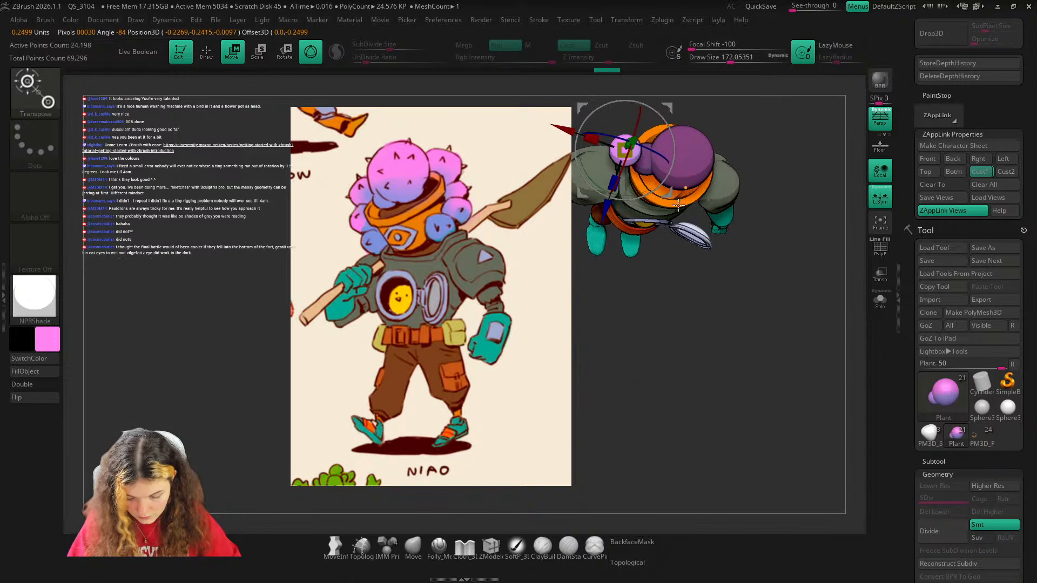
left_click_drag(667, 195, 690, 173)
left_click_drag(753, 165, 776, 148)
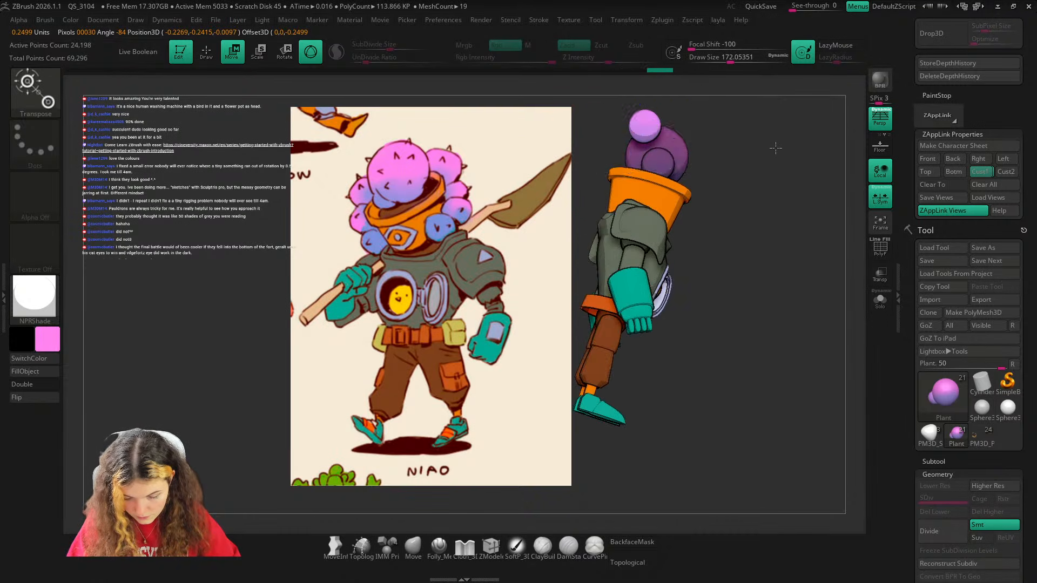
left_click_drag(691, 171, 687, 181)
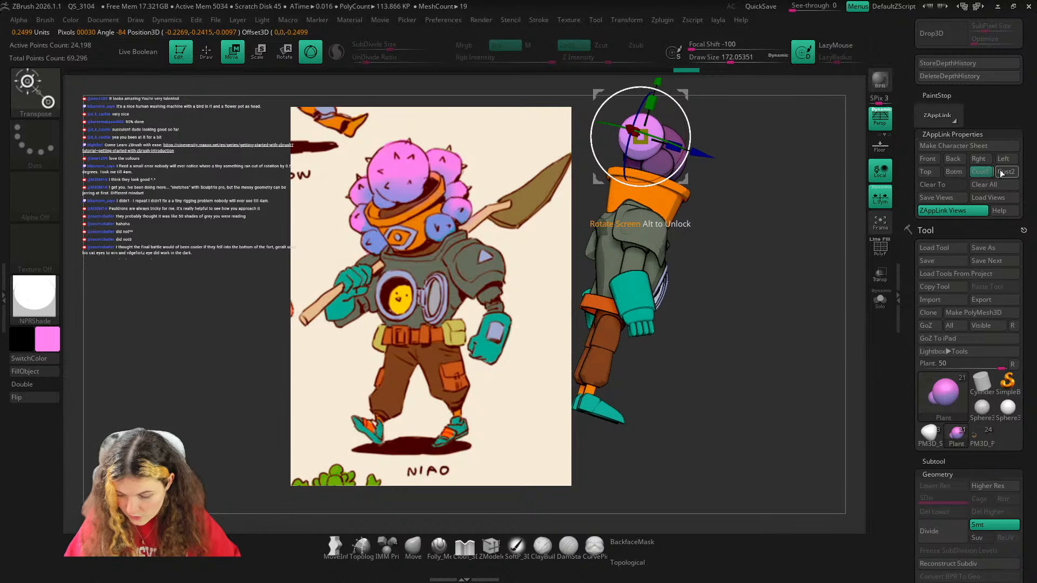
Duplicate the small Plant sphere twice more from the Custom 1 view, placing the copies down the side of the pot.
left_click(982, 172)
left_click(413, 546)
left_click_drag(678, 236, 842, 236, "alt")
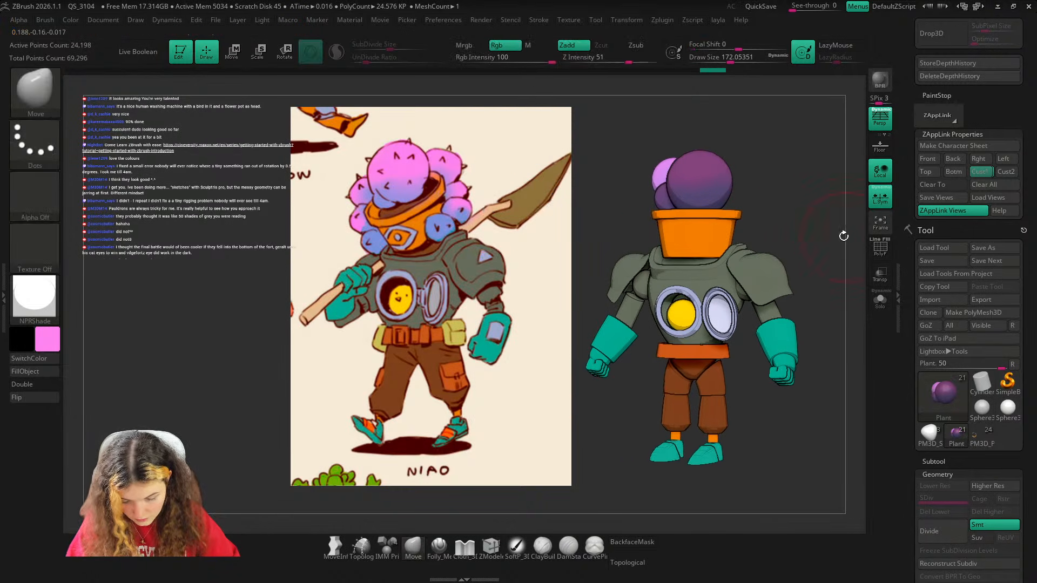
key("w")
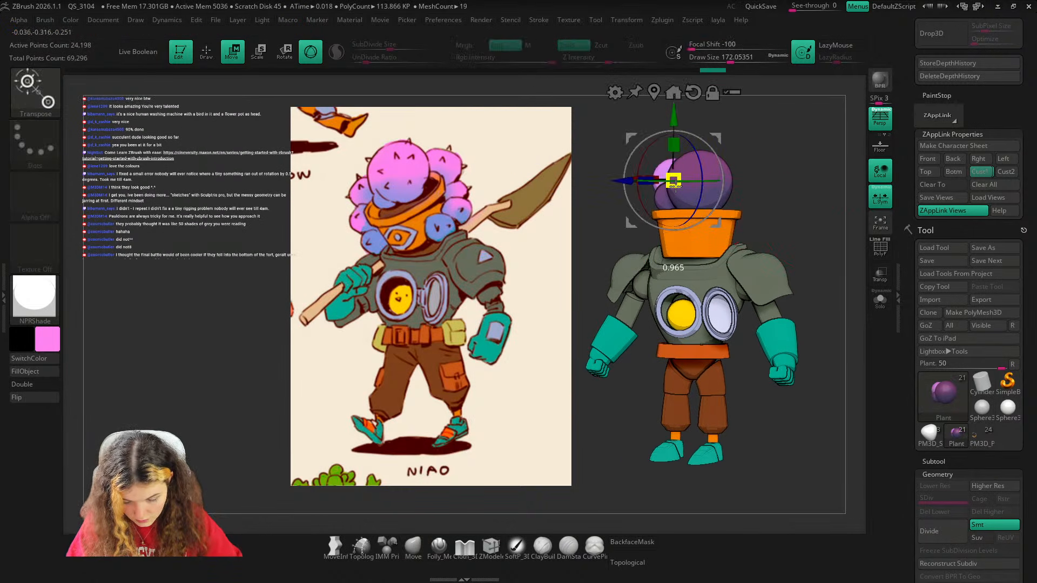
left_click_drag(722, 225, 699, 248)
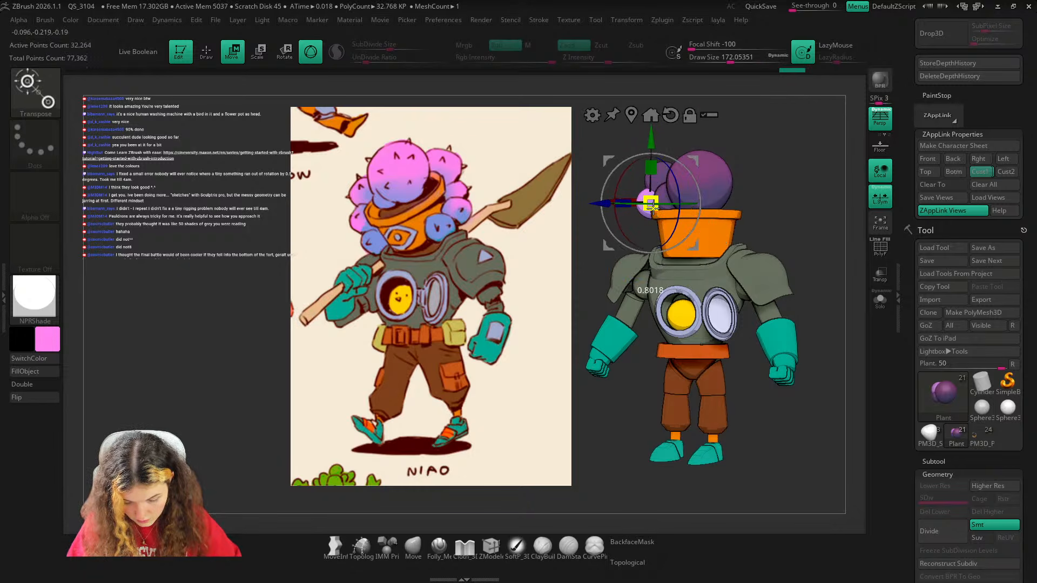
left_click_drag(696, 248, 696, 275, "ctrl")
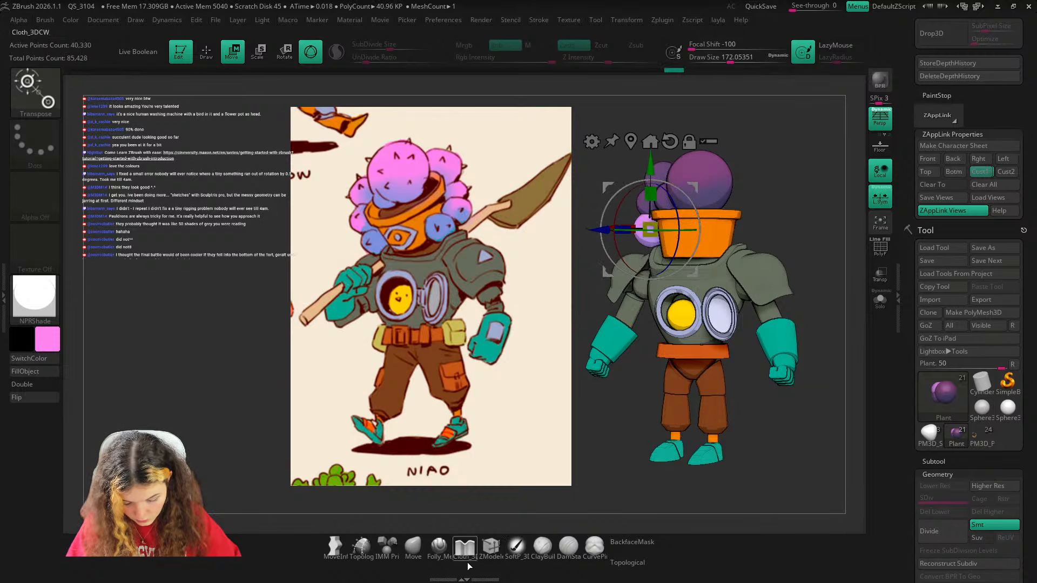
Clear the mask, switch to the Move brush with Topological on and draw size 1000, and try nudging the small Plant spheres.
left_click(414, 545)
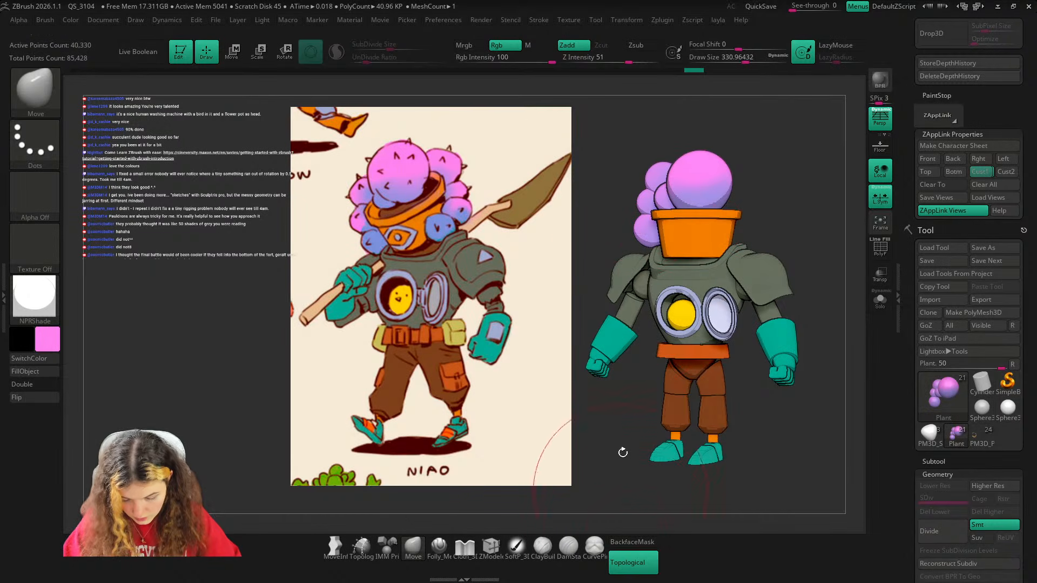
key("s")
left_click(645, 207)
right_click_drag(645, 207, 734, 189)
left_click_drag(655, 205, 650, 206)
key("ctrl+z")
key("s")
left_click(664, 198)
left_click(978, 172)
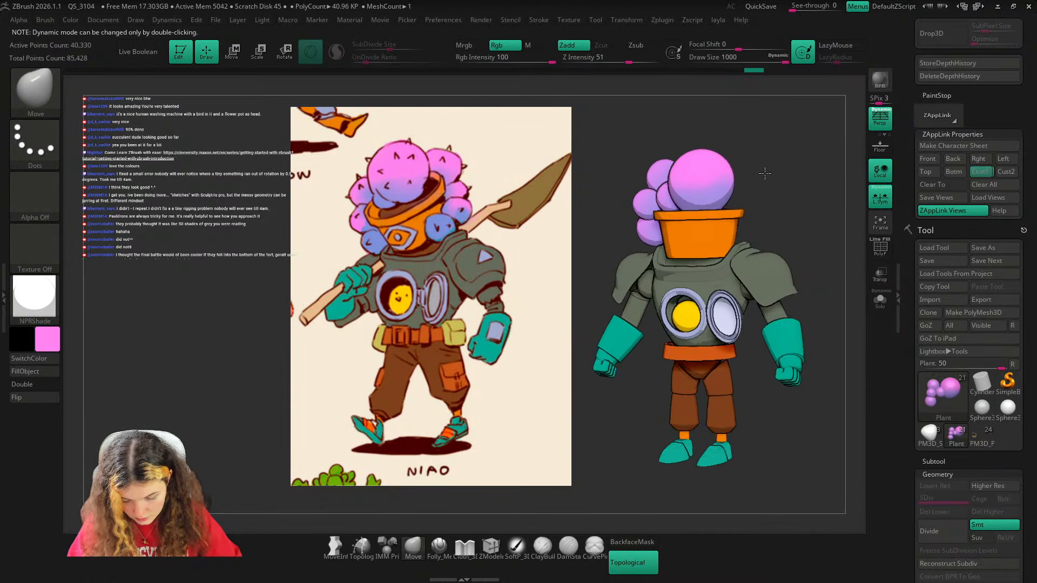
Mask every Plant sphere except the lowest small one beside the pot, and activate the move gizmo.
left_click(976, 172)
mouse_move(718, 216)
left_mouse_down()
mouse_move(821, 219)
mouse_move(783, 220)
left_mouse_up()
left_click(687, 156, "ctrl+shift")
left_click_drag(735, 146, 743, 155, "ctrl+shift")
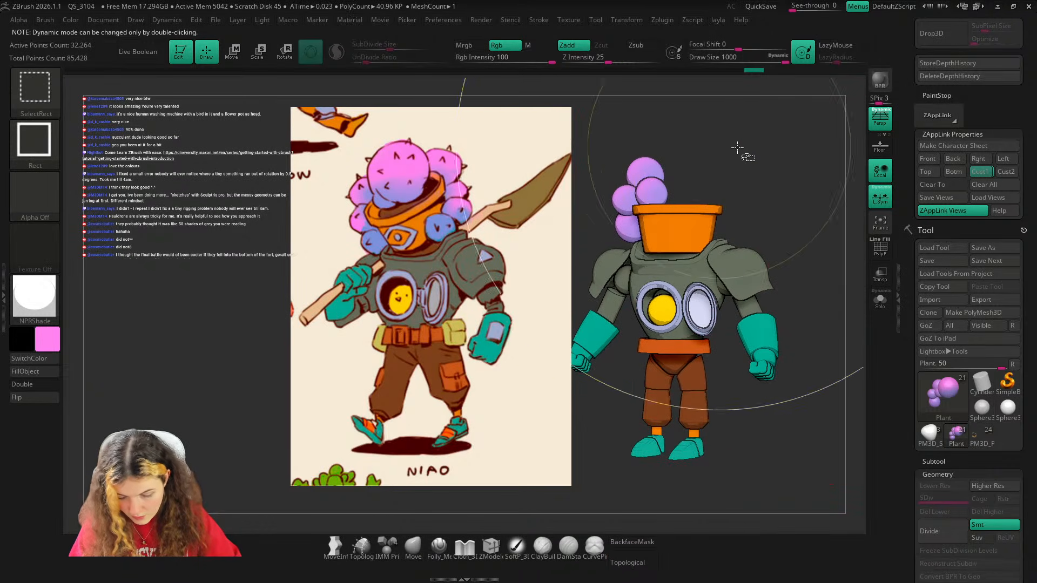
key("space")
left_click(704, 187)
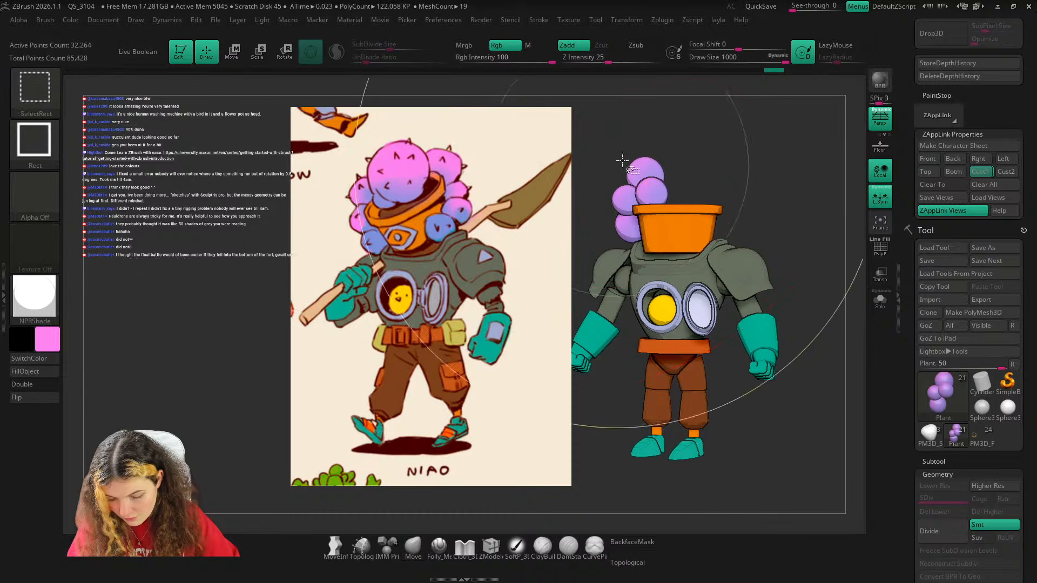
left_click(751, 141, "ctrl+shift")
left_click(638, 173, "ctrl+shift")
left_click(765, 133, "ctrl+shift")
key("w")
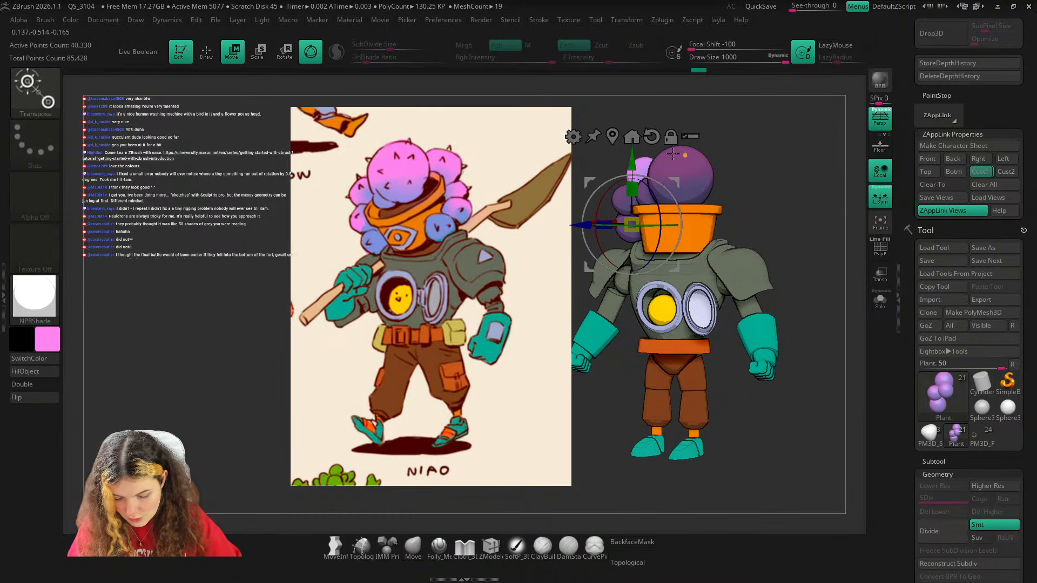
Duplicate the small Plant sphere twice, placing one copy on the opposite side of the large sphere and another lower beside the pot.
left_click_drag(692, 221, 722, 190)
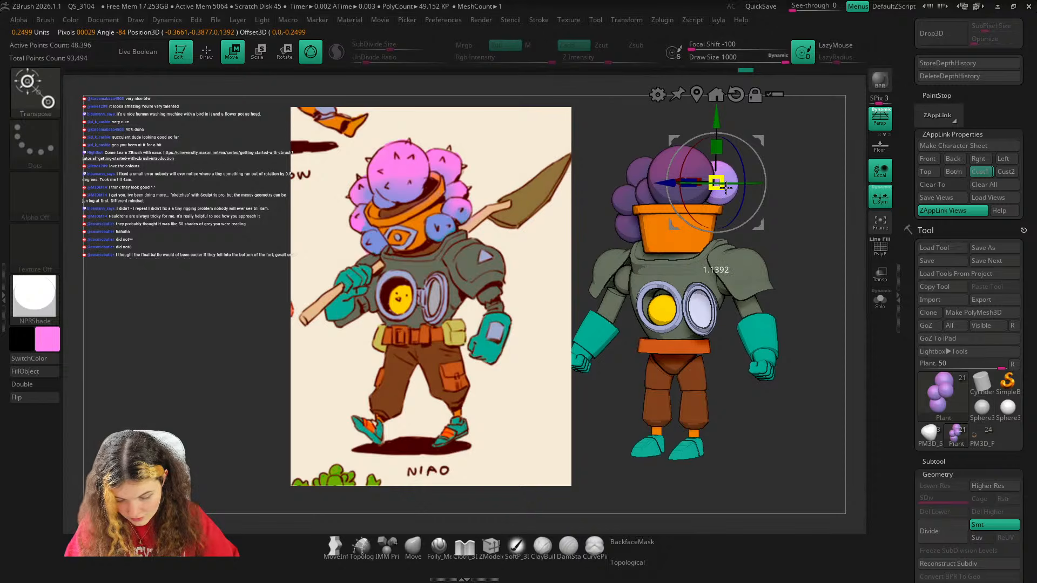
left_click_drag(725, 187, 779, 267, "ctrl")
left_click_drag(739, 230, 733, 232)
left_click_drag(830, 225, 735, 269)
left_click(980, 173)
key("shift+z")
key("shift+z")
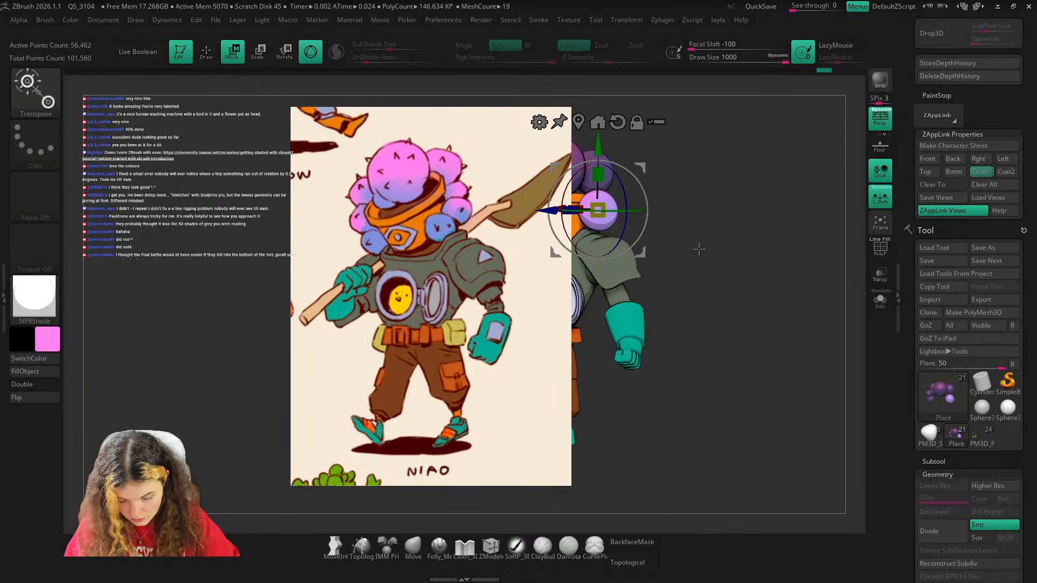
Adjust the depth of the lower sphere copy against the pot, check it from the Custom 1 view, and switch to the Move brush.
left_click_drag(677, 225, 740, 265, "alt")
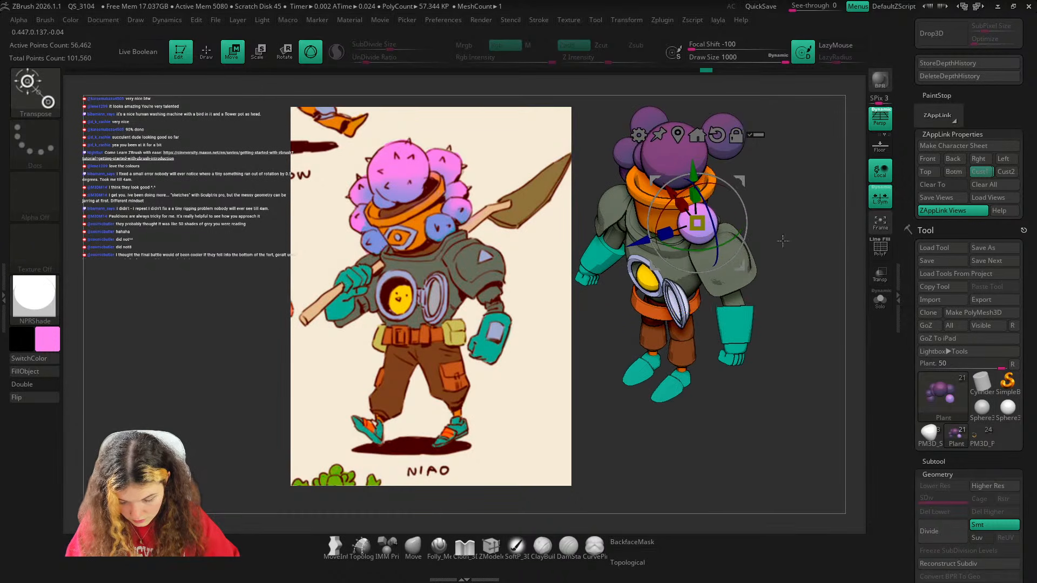
left_click(982, 172)
key("shift+z")
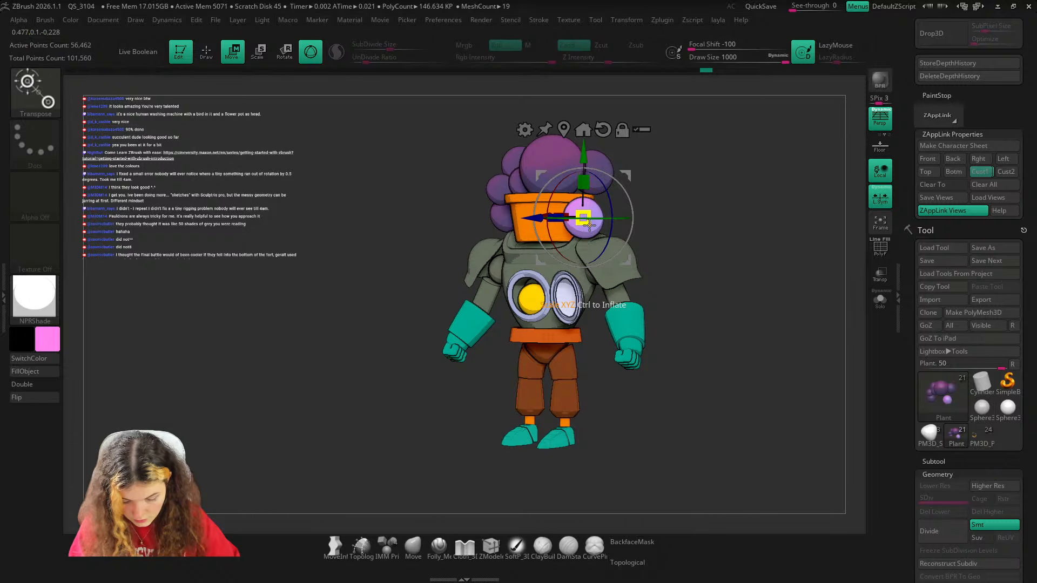
left_click(415, 545)
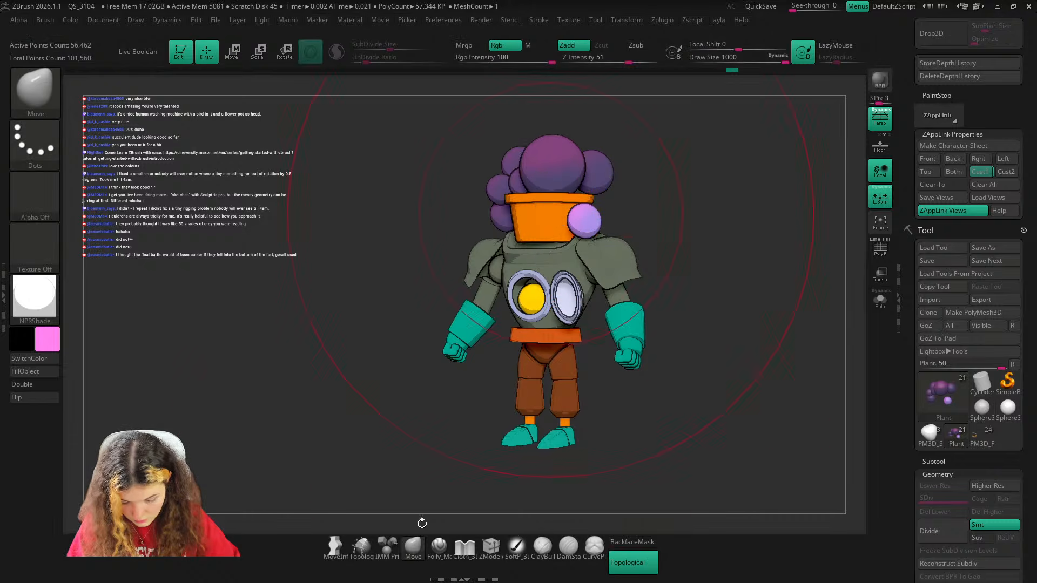
Align the Spotlight reference image over the character and lower its opacity to a see-through overlay.
key("shift+z")
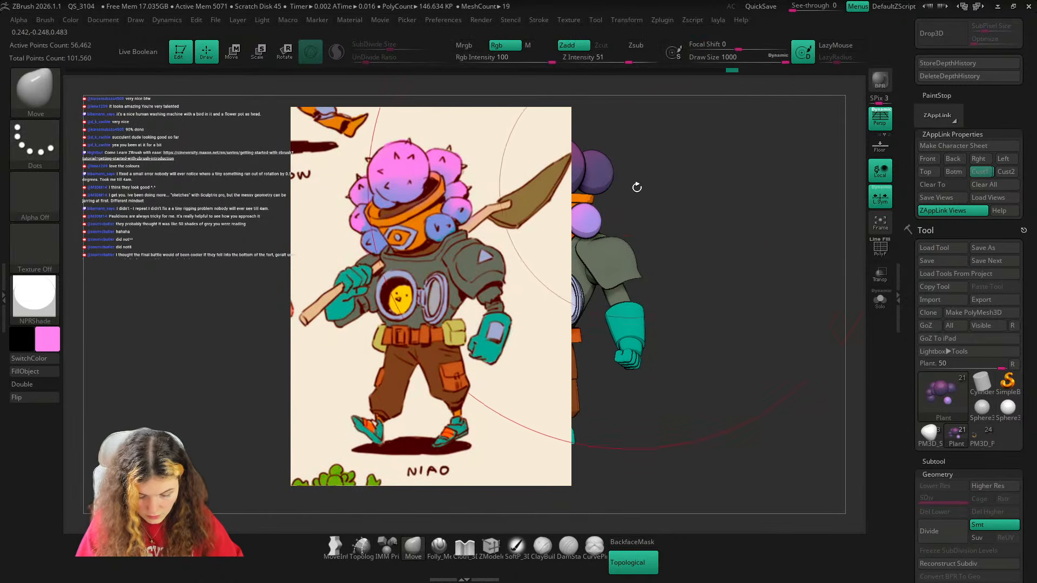
key("z")
key("ctrl+z")
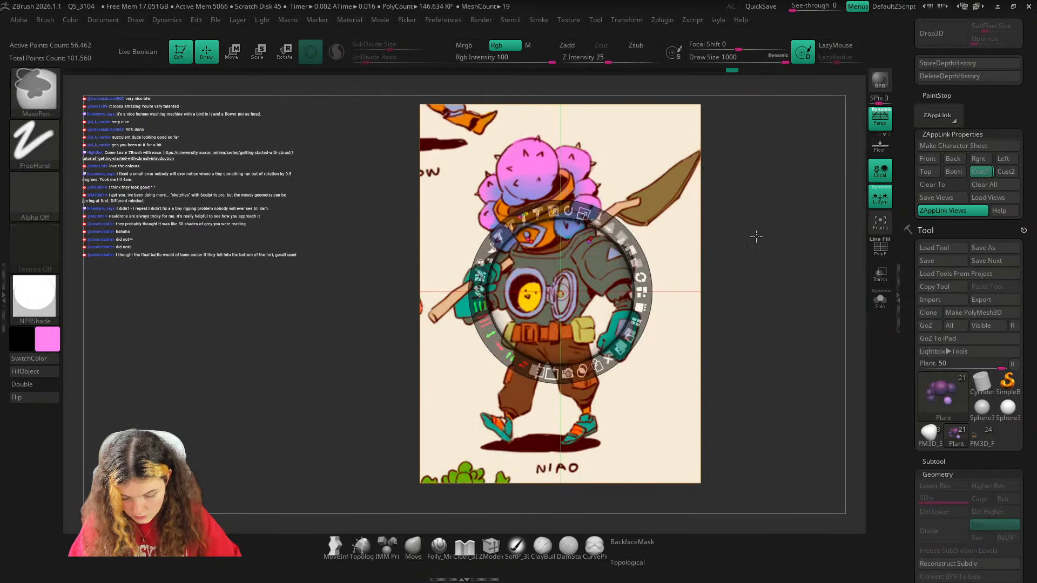
key("z")
key("z")
left_click_drag(623, 237, 618, 325)
key("z")
Shift the unmasked small sphere inward onto the front of the pot to match the overlaid concept art.
key("w")
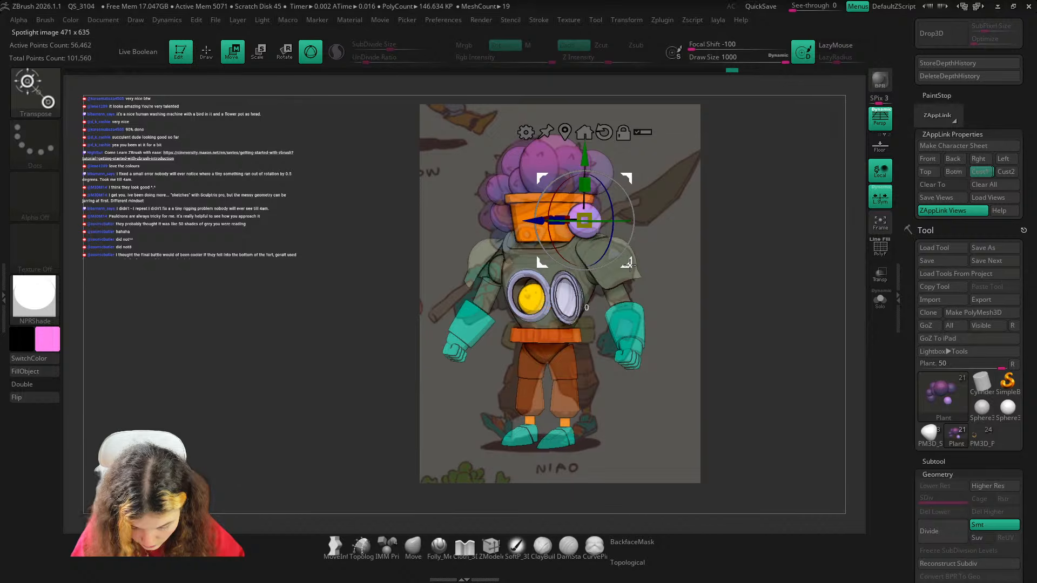
left_click_drag(628, 263, 604, 259)
key("q")
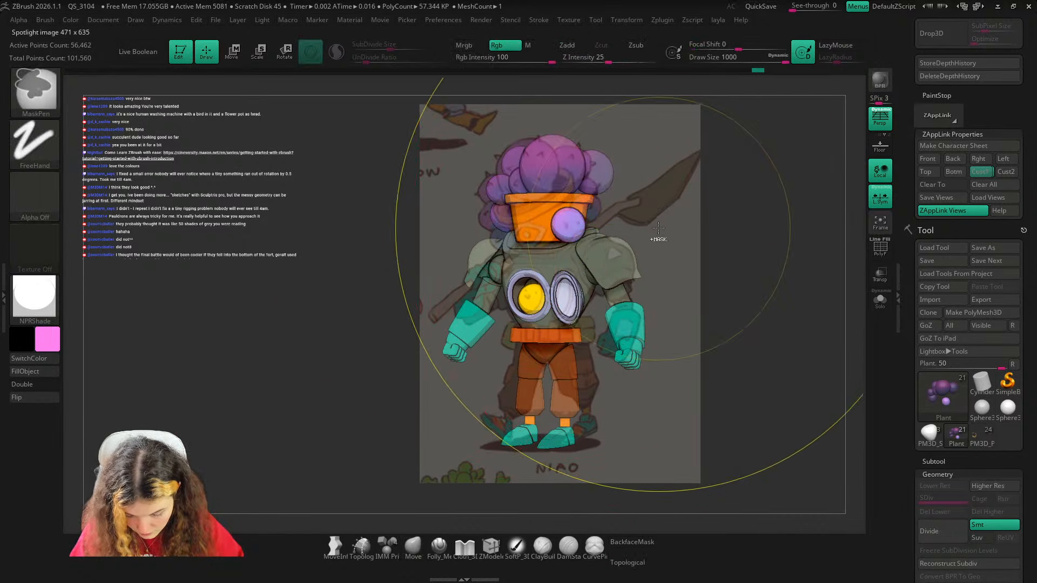
Duplicate the front sphere and place the copy higher and further out beside the pot, matching the reference from the Custom 1 view.
key("w")
left_click_drag(613, 271, 650, 259, "ctrl")
key("shift+z")
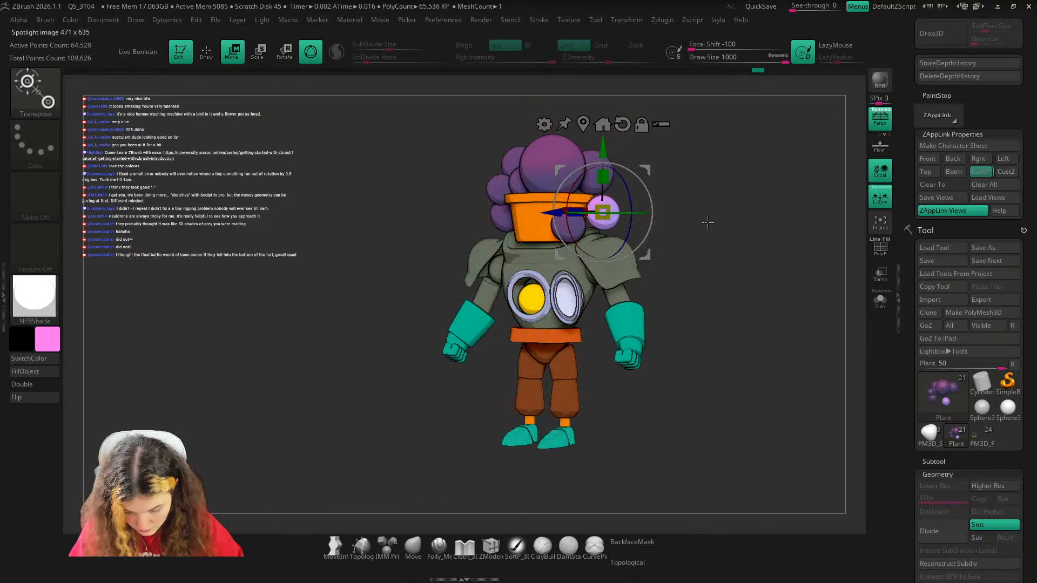
left_click_drag(706, 225, 638, 227)
left_click_drag(650, 257, 681, 244)
left_click_drag(729, 225, 797, 232)
left_click(979, 172)
key("shift+z")
left_click_drag(651, 250, 634, 249)
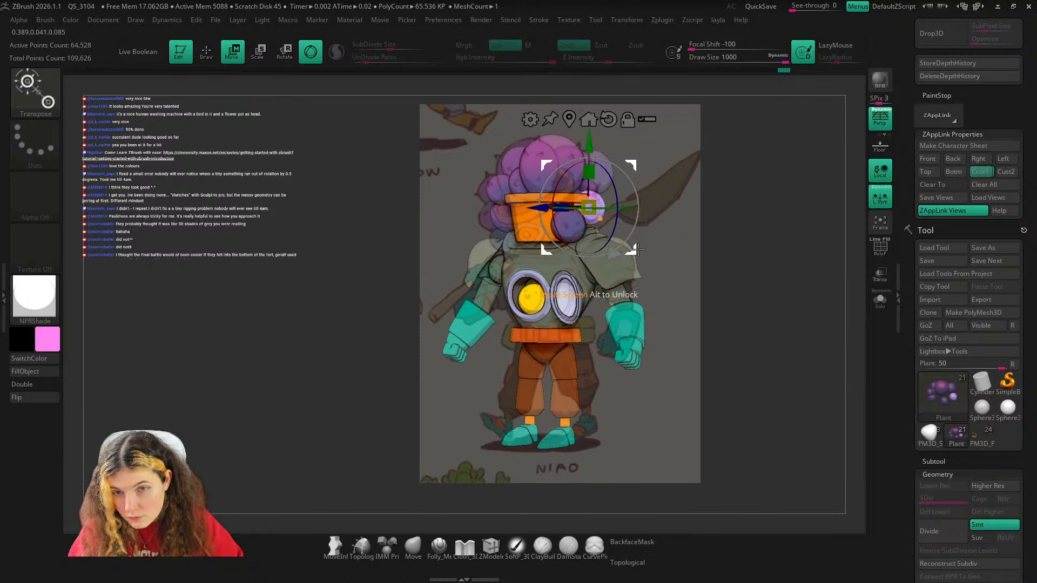
Refine the depth of the new sphere copy from above and compare it with the overlay from the Custom 1 view.
left_click_drag(727, 212, 698, 262)
key("shift+z")
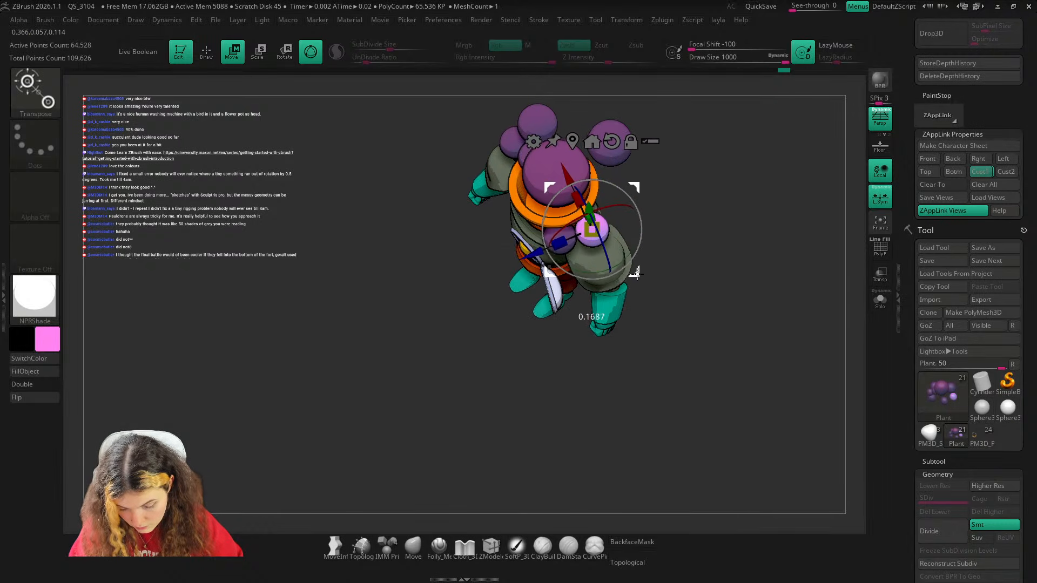
left_click(934, 173)
key("shift+z")
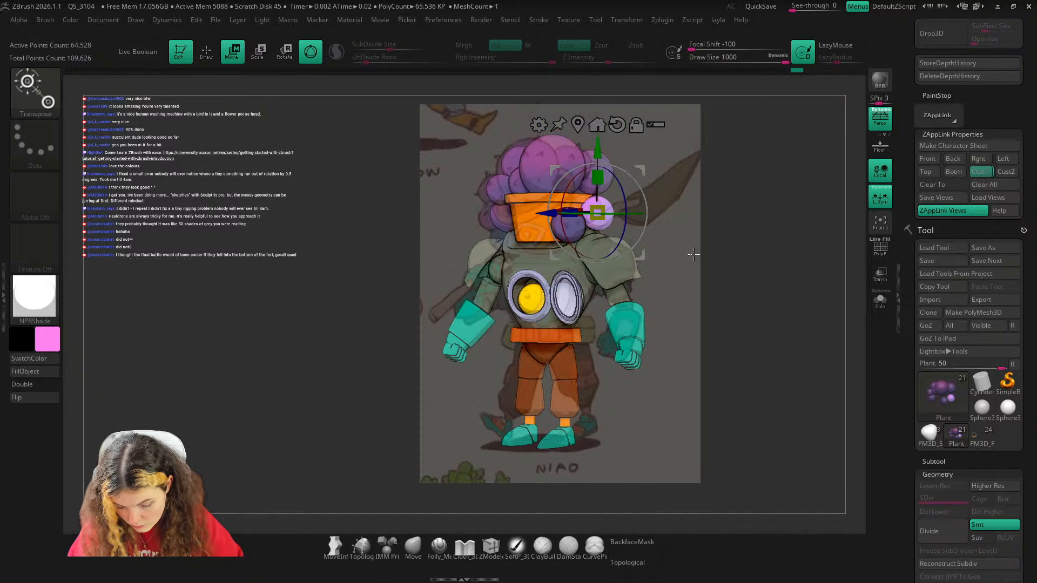
Duplicate the side sphere once more and position the copy slightly higher and further outward by the pot rim.
key("shift+z")
left_click_drag(686, 258, 690, 230)
left_click(977, 174)
key("shift+z")
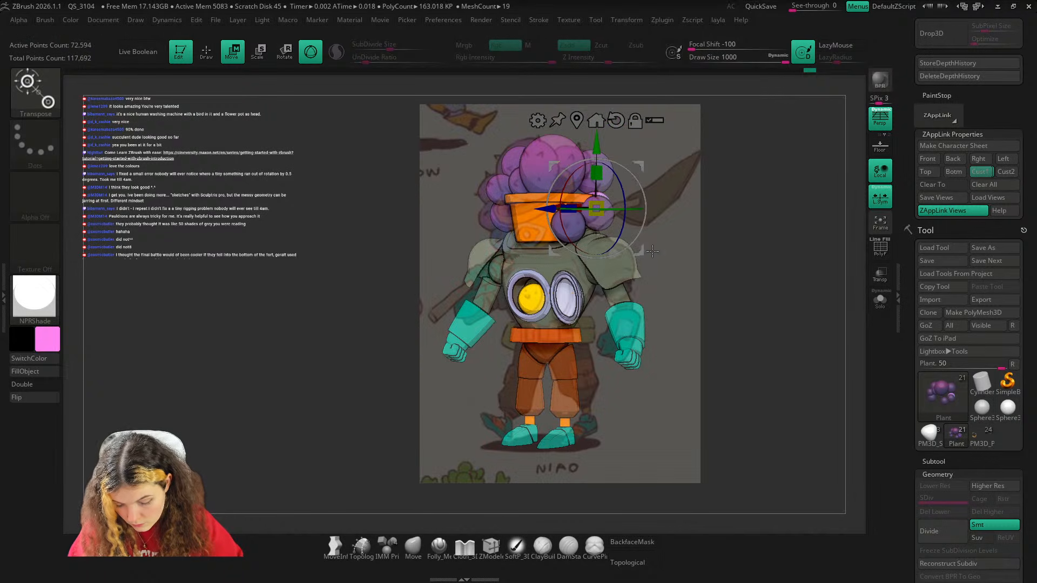
key("shift+z")
left_click_drag(654, 246, 655, 242)
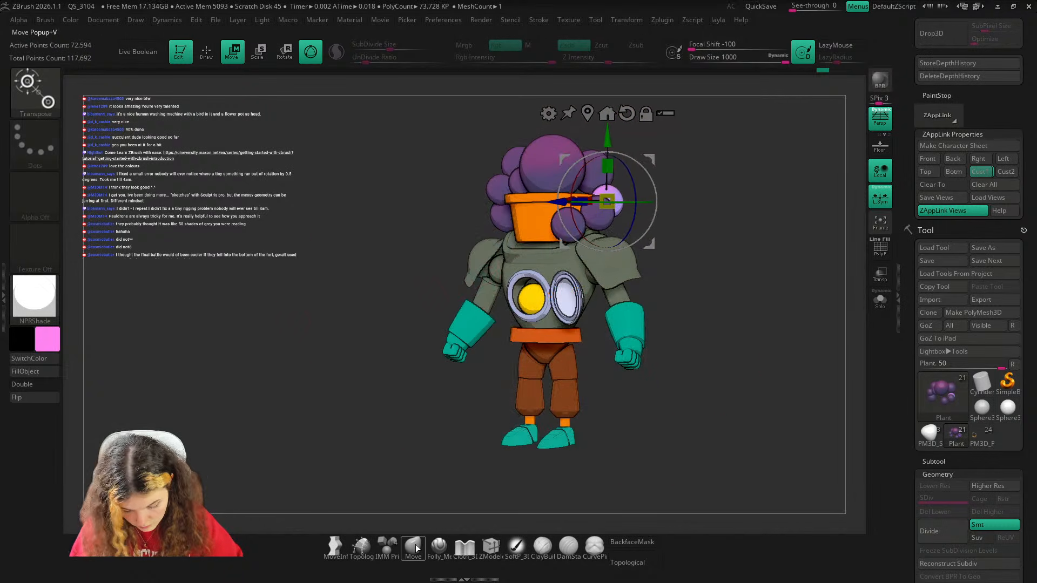
Isolate the two outer spheres on the pot's opposite side in turn and nudge each outward to match the reference.
key("q")
left_click_drag(721, 267, 736, 278, "ctrl")
key("shift+z")
key("ctrl")
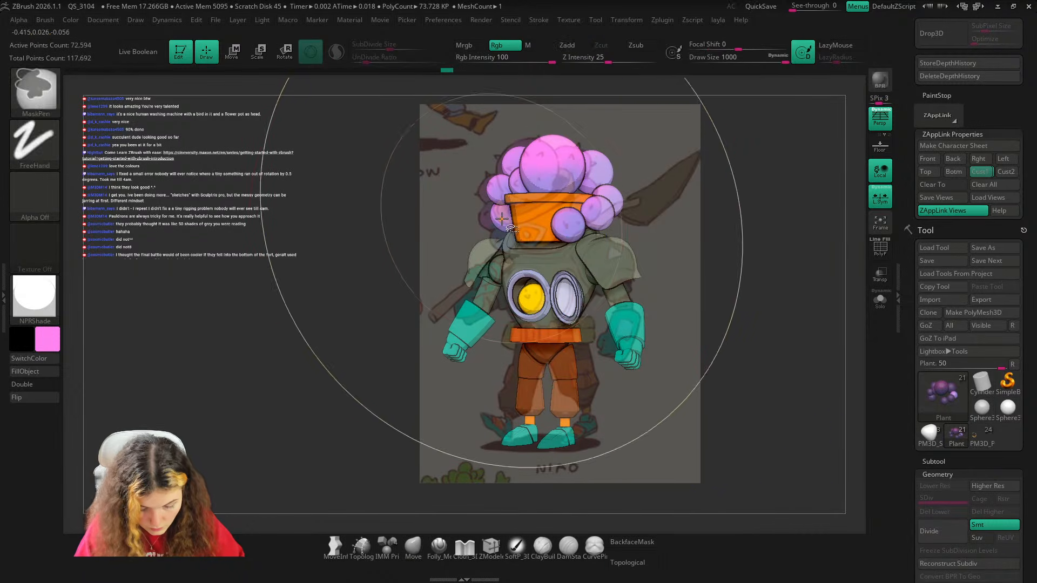
key("w")
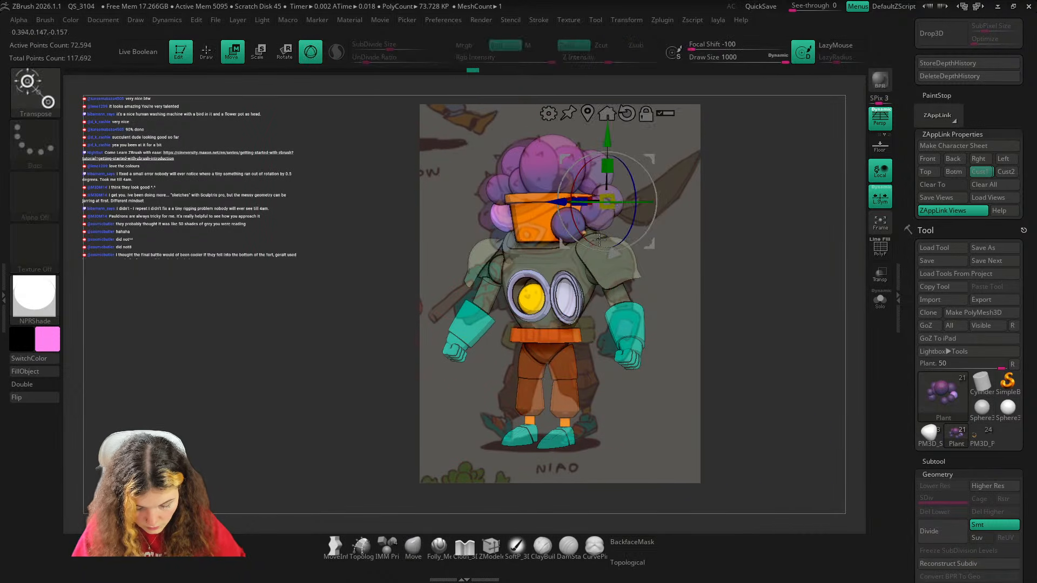
left_click(587, 114)
left_click_drag(555, 257, 543, 259)
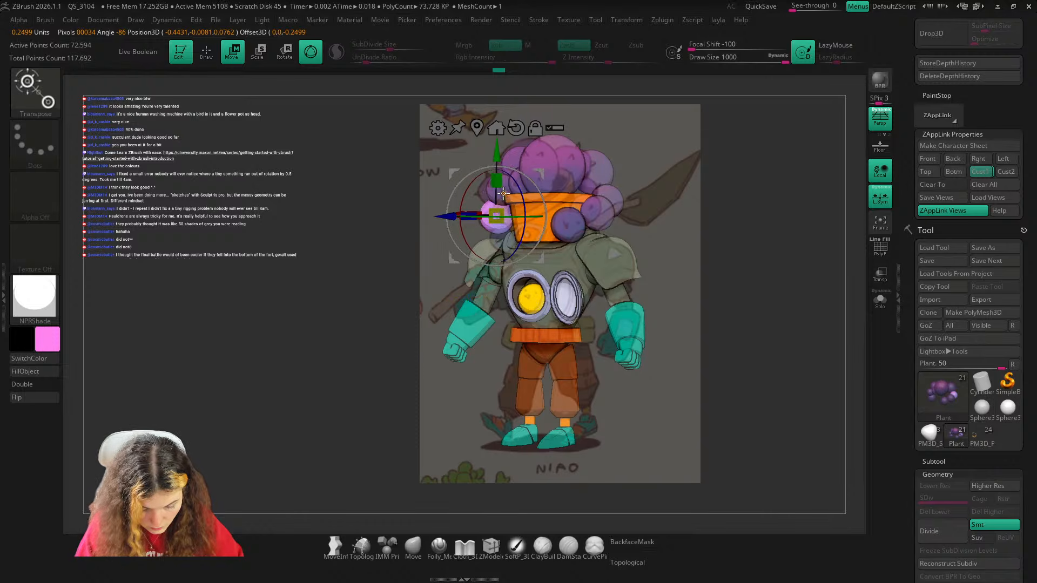
left_click_drag(503, 193, 509, 167)
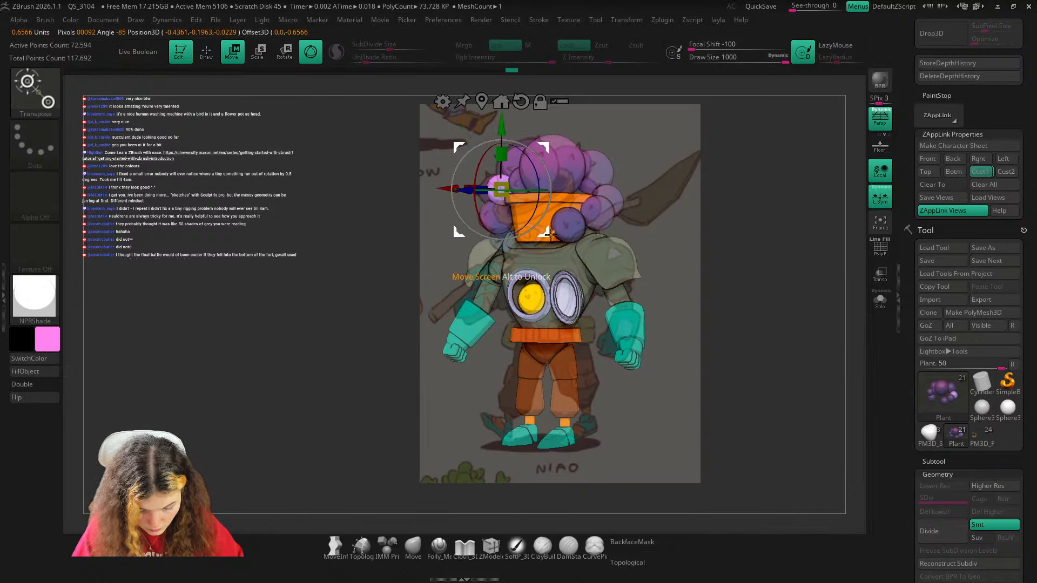
key("q")
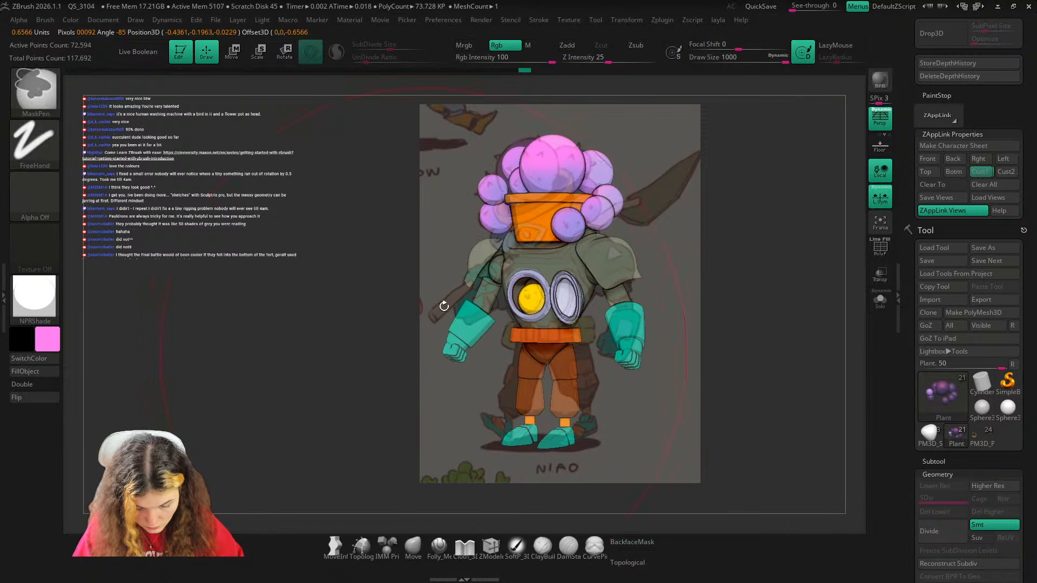
Hide the reference overlay and mask every Plant sphere except the upper small one behind the large sphere.
key("b")
key("m")
key("v")
key("shift+z")
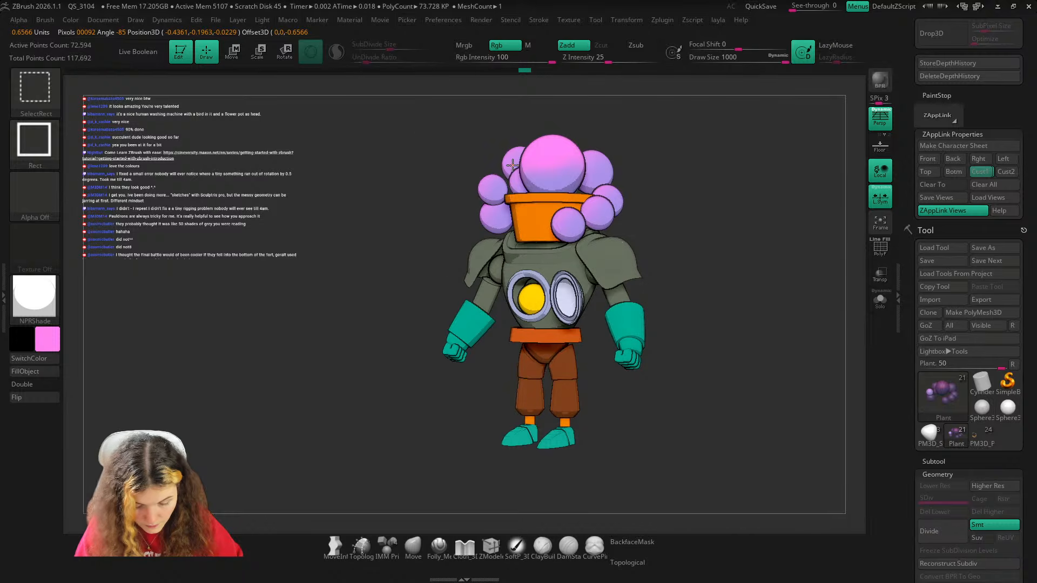
left_click_drag(681, 151, 674, 144, "ctrl")
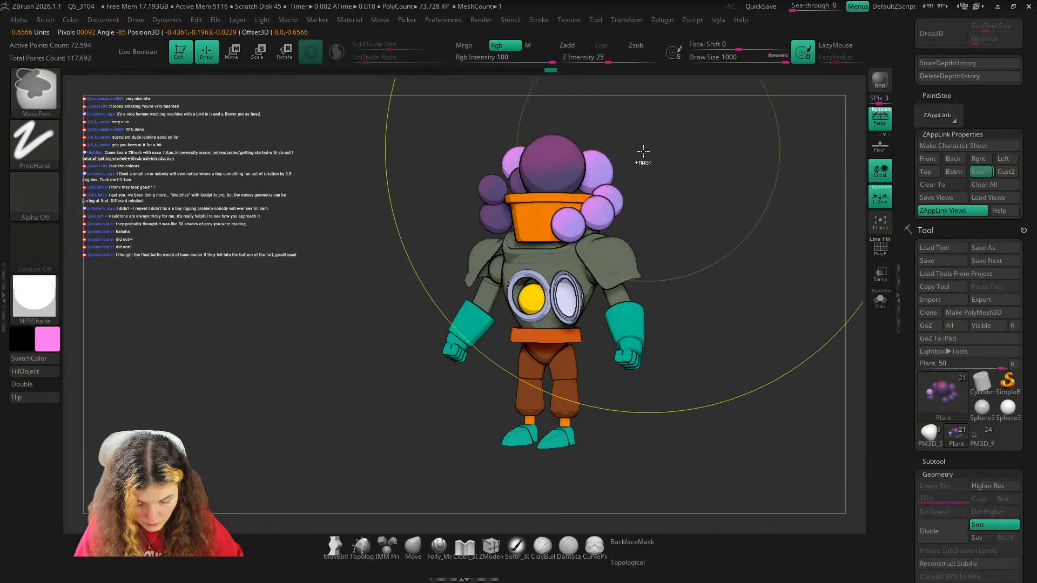
key("ctrl+space")
left_click(666, 201)
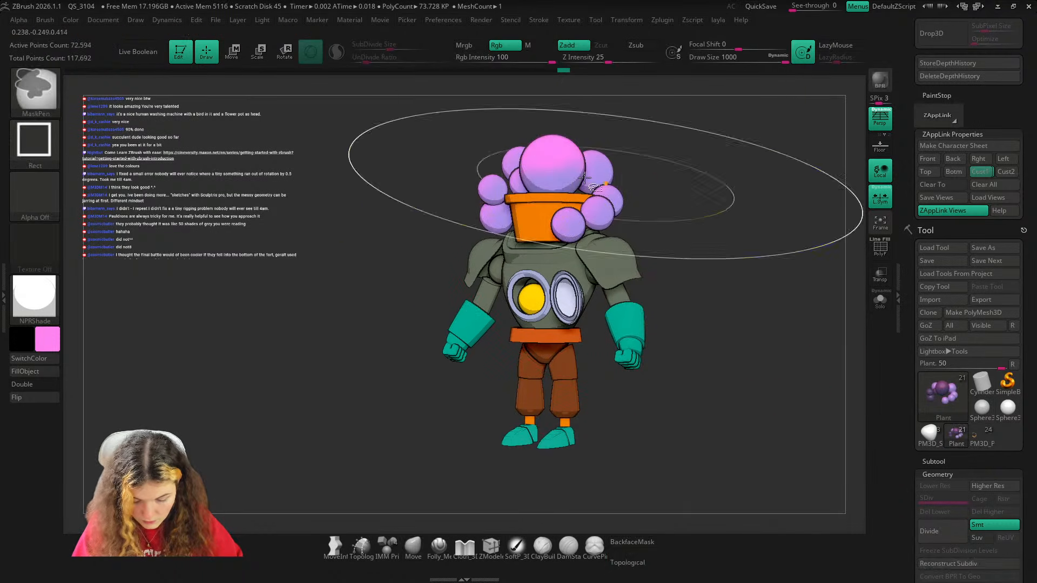
left_click(512, 162, "ctrl+shift")
left_click(647, 141, "ctrl")
left_click(676, 136, "ctrl+shift")
left_click(683, 135, "ctrl")
Centre the move gizmo on the upper rear sphere, nudge it slightly down and outward, and clear the mask.
key("w")
left_click(474, 101)
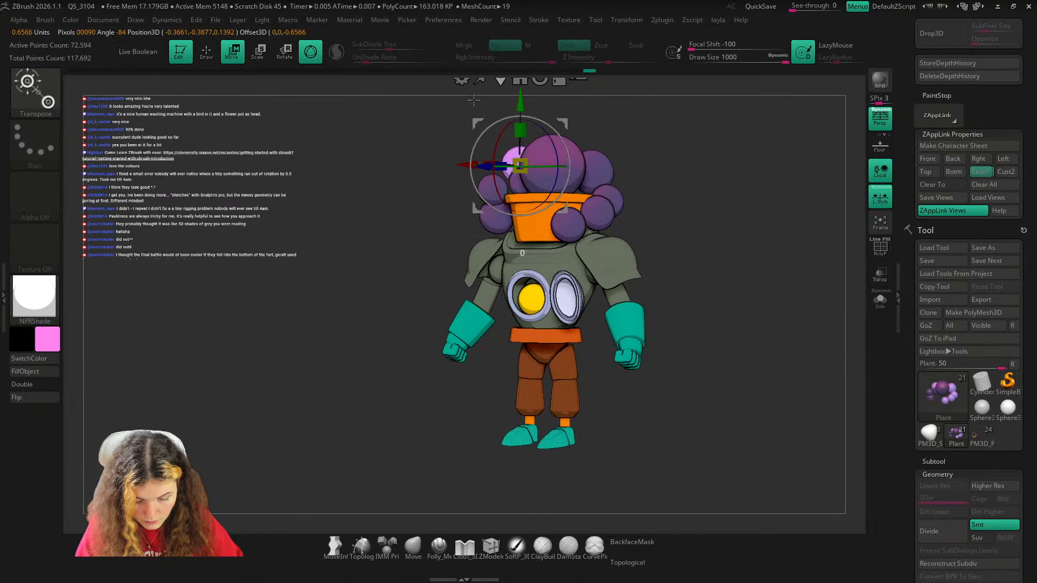
left_click_drag(570, 213, 565, 222)
key("q")
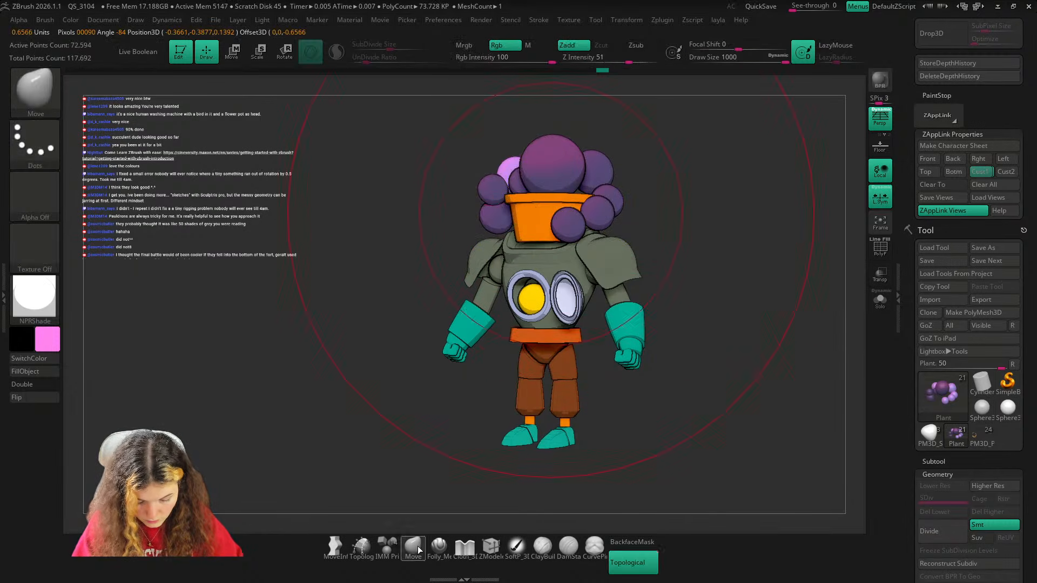
left_click_drag(712, 236, 719, 232, "ctrl")
key("shift+z")
key("shift+z")
key("shift+z")
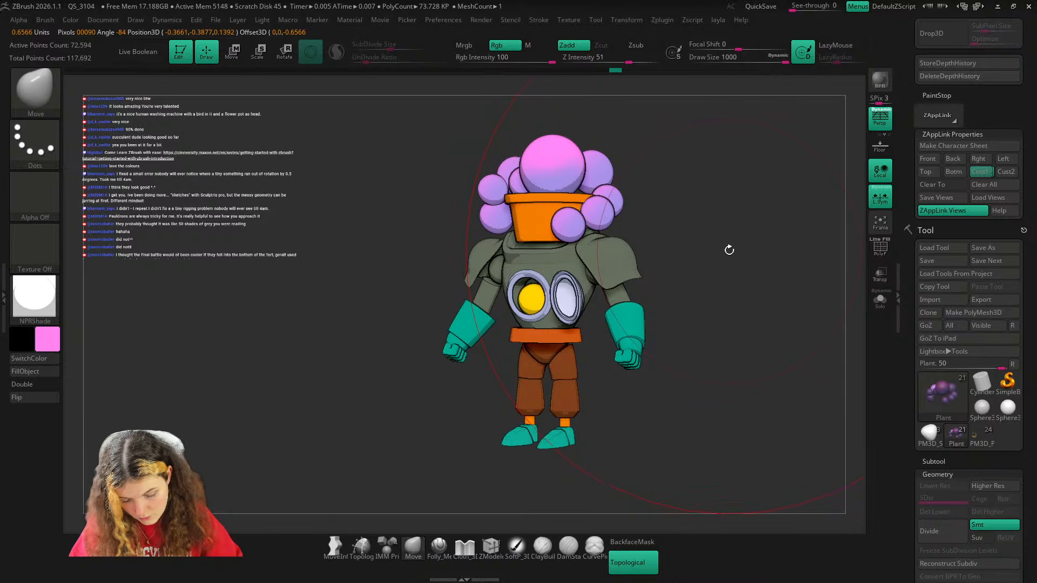
Mask all the Plant spheres except the one on the front of the pot and centre the gizmo on it.
key("shift+z")
left_click_drag(677, 213, 702, 204, "ctrl")
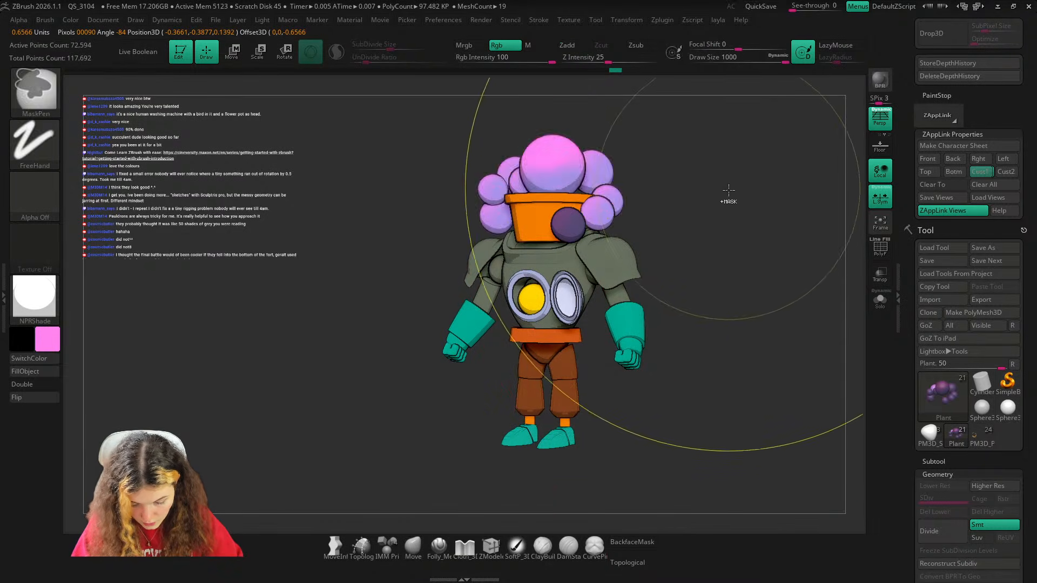
key("w")
left_click(574, 227, "ctrl")
left_click(497, 88)
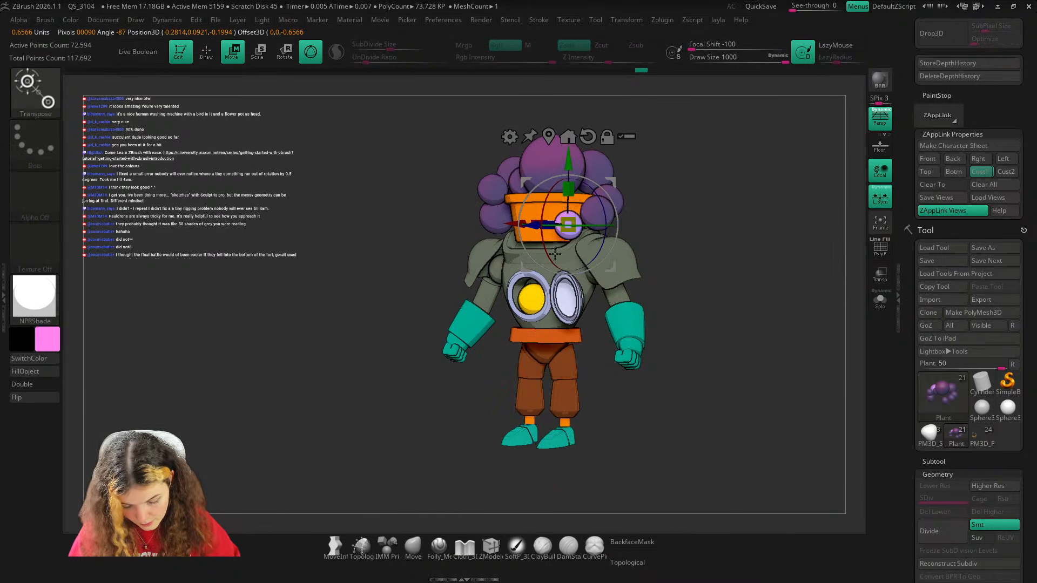
Scale the front pot sphere down, shift it slightly outward, and clear the mask.
left_click(413, 547)
mouse_move(805, 224)
left_mouse_down()
mouse_move(724, 218)
mouse_move(752, 227)
mouse_move(750, 271)
mouse_move(740, 243)
left_mouse_up()
left_click(740, 243, "ctrl")
key("w")
left_click(569, 225, "ctrl")
left_click_drag(619, 269, 624, 271)
left_click(413, 547)
left_click_drag(711, 271, 726, 284, "ctrl")
From the Custom 1 view, mask all the Plant spheres except the outer one level with the pot rim, and activate the move gizmo.
left_click(974, 172)
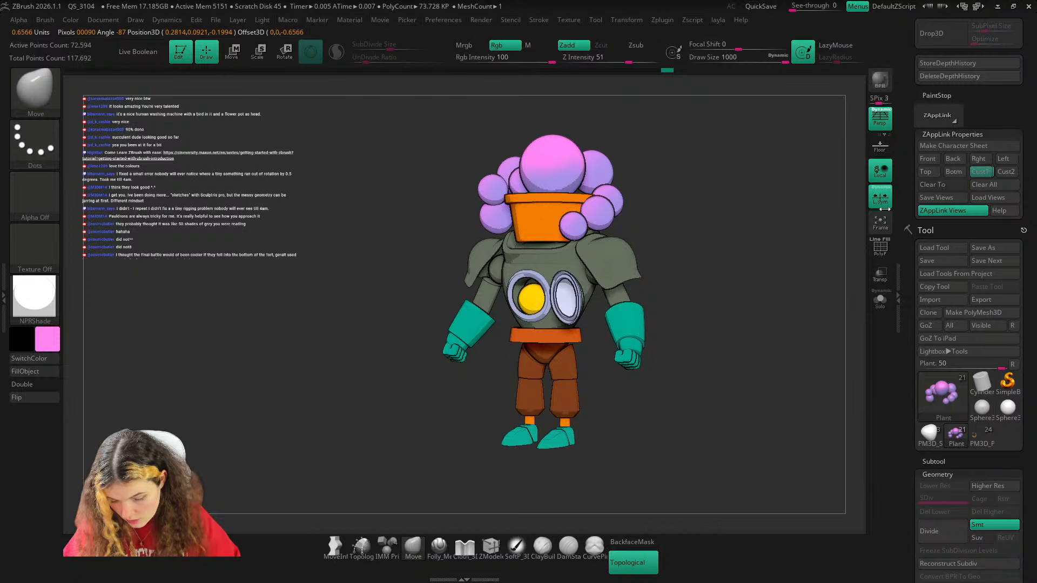
key("shift+z")
key("shift+z")
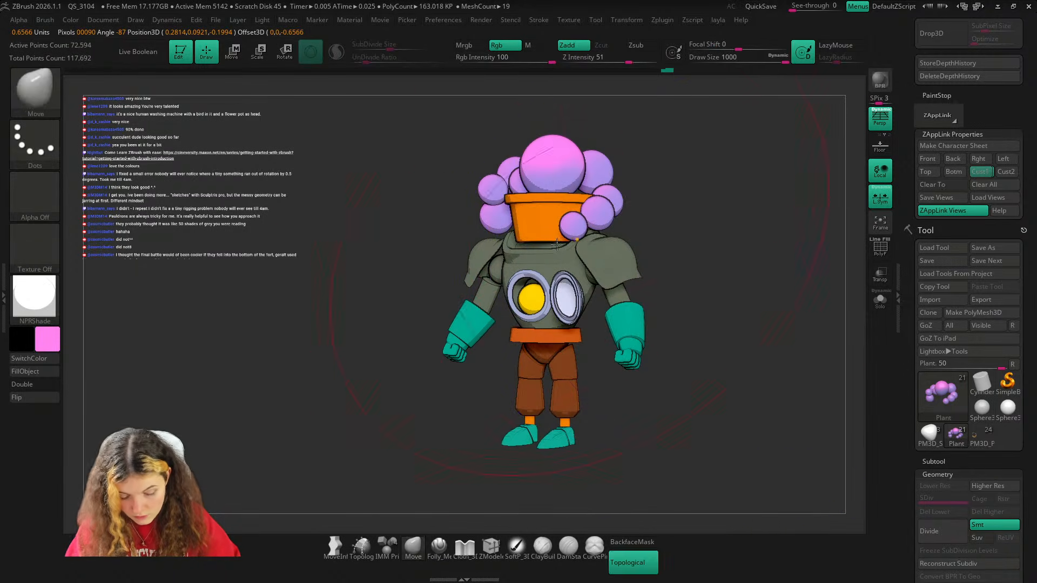
left_click(492, 191, "ctrl+shift")
left_click(665, 165, "ctrl")
left_click(694, 160, "ctrl+shift")
left_click(697, 160, "ctrl")
key("w")
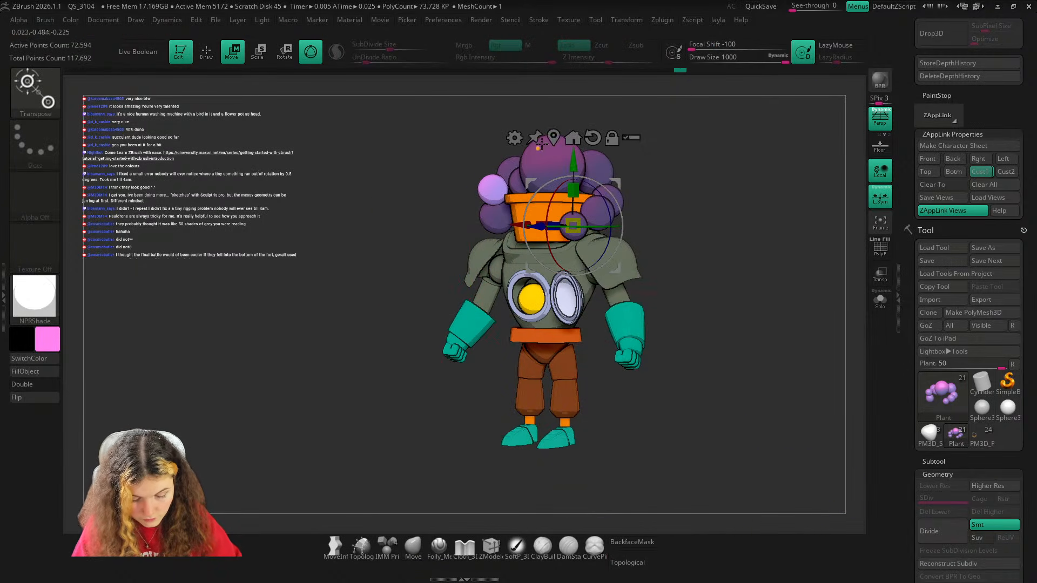
Duplicate the outer rim sphere onto the front of the pot, adjust the copy from several angles, and switch to the Move brush.
left_click(552, 139)
left_click_drag(535, 148, 546, 188, "ctrl")
left_click_drag(675, 199, 756, 226)
left_click_drag(573, 273, 571, 270)
mouse_move(702, 231)
left_mouse_down()
mouse_move(658, 208)
mouse_move(697, 221)
left_mouse_up()
left_click(414, 545)
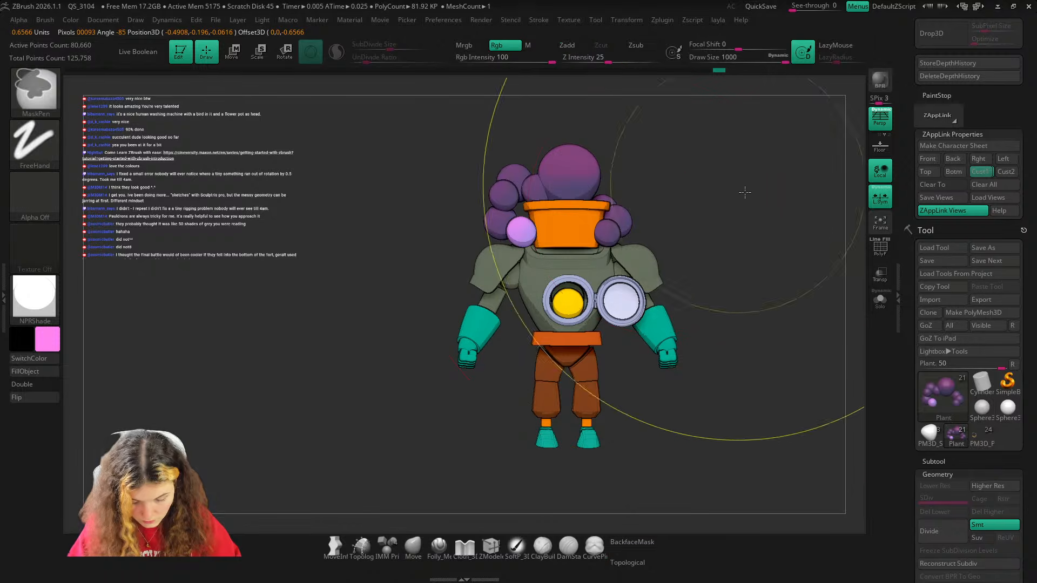
Clear the mask, restore the Custom 1 view, and compare the Plant spheres with the concept art overlay.
left_click_drag(756, 200, 781, 216, "ctrl")
left_click(981, 171)
key("shift+z")
key("shift+z")
key("shift+z")
key("shift+z")
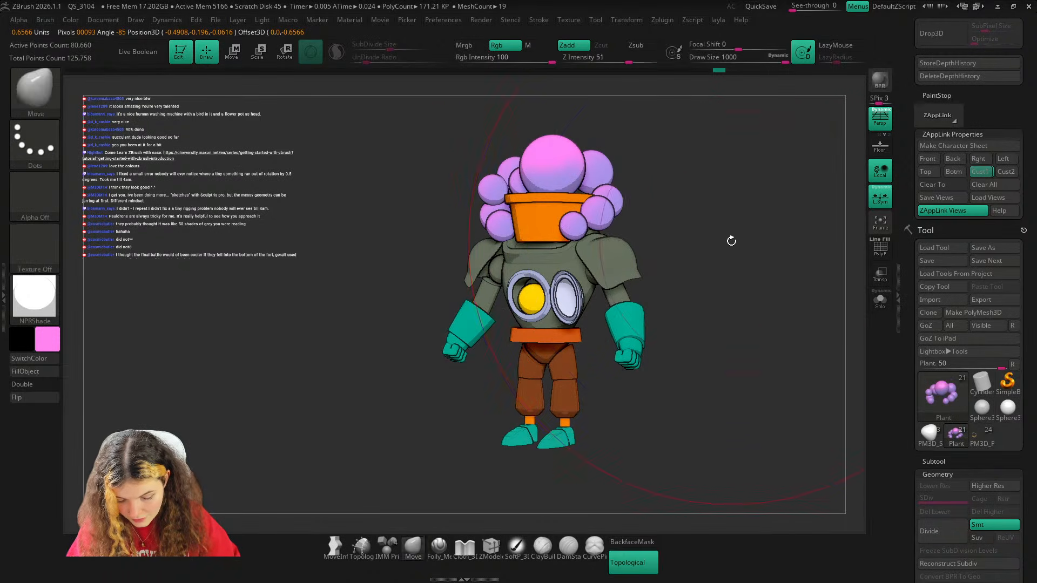
key("shift+z")
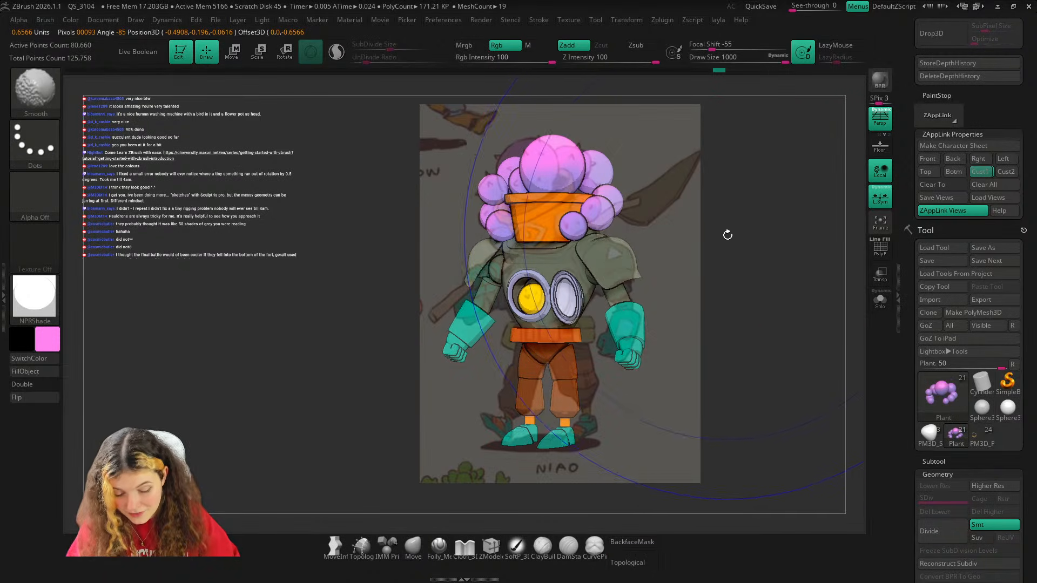
key("shift+z")
right_click_drag(724, 228, 701, 186, "ctrl")
left_click(980, 172)
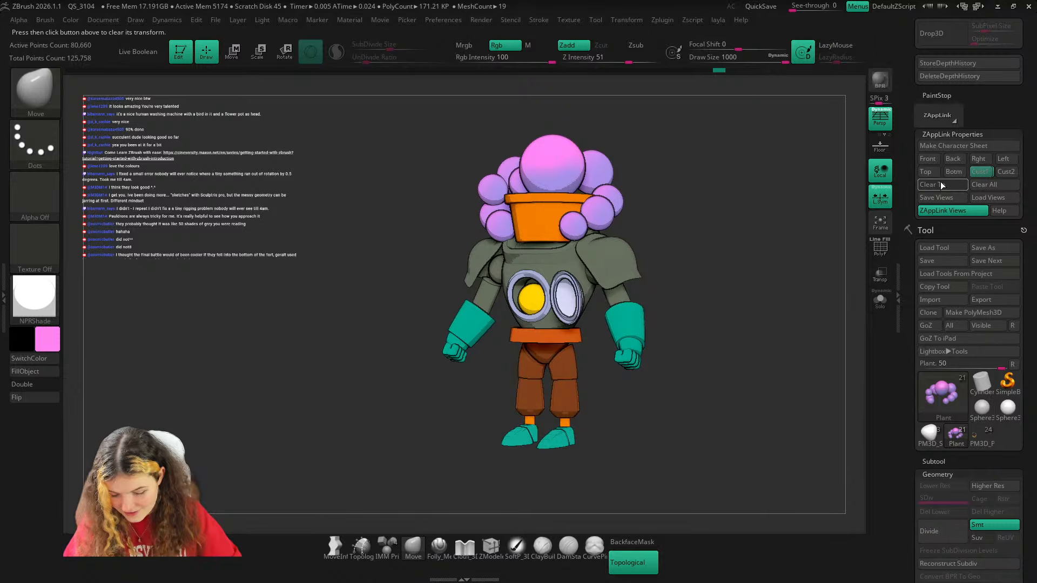
key("shift+z")
key("shift+z")
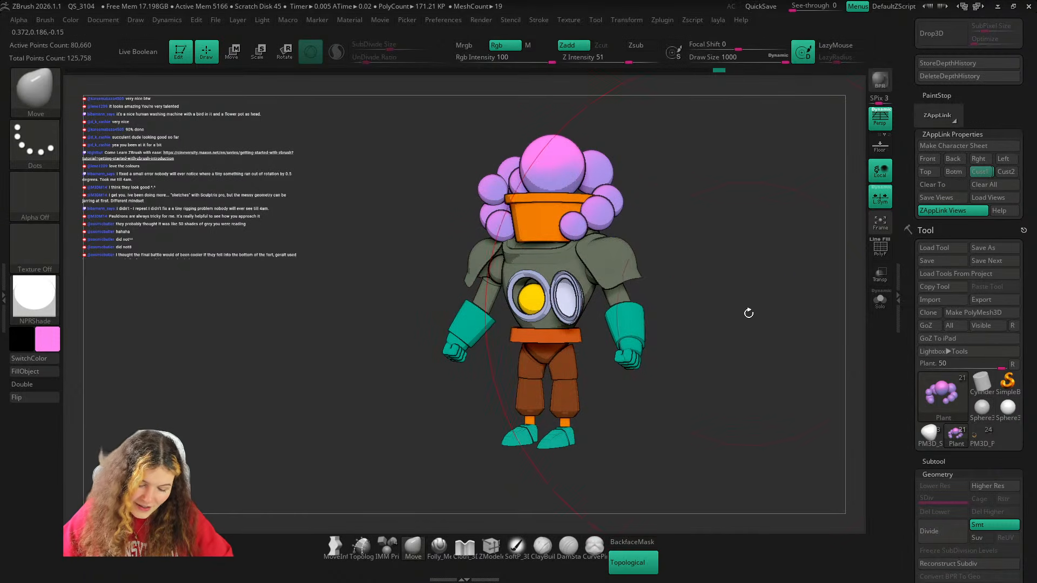
Set the Move brush draw size to 1000 and nudge the outer spheres on both sides of the pot to fit the concept art.
key("s")
left_click_drag(749, 313, 687, 315)
key("shift+z")
key("shift+z")
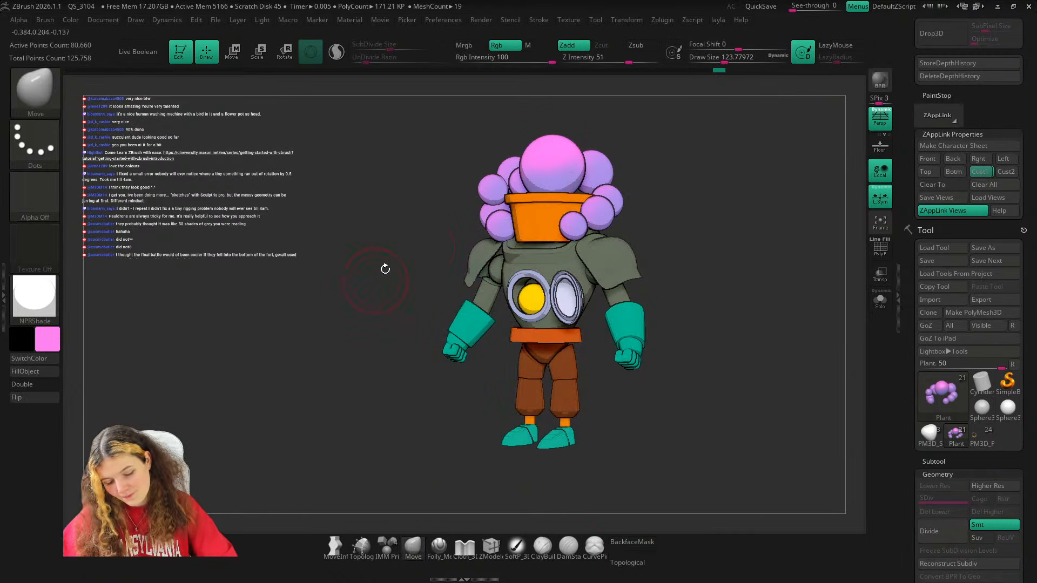
key("t")
key("s")
left_click_drag(465, 227, 513, 228)
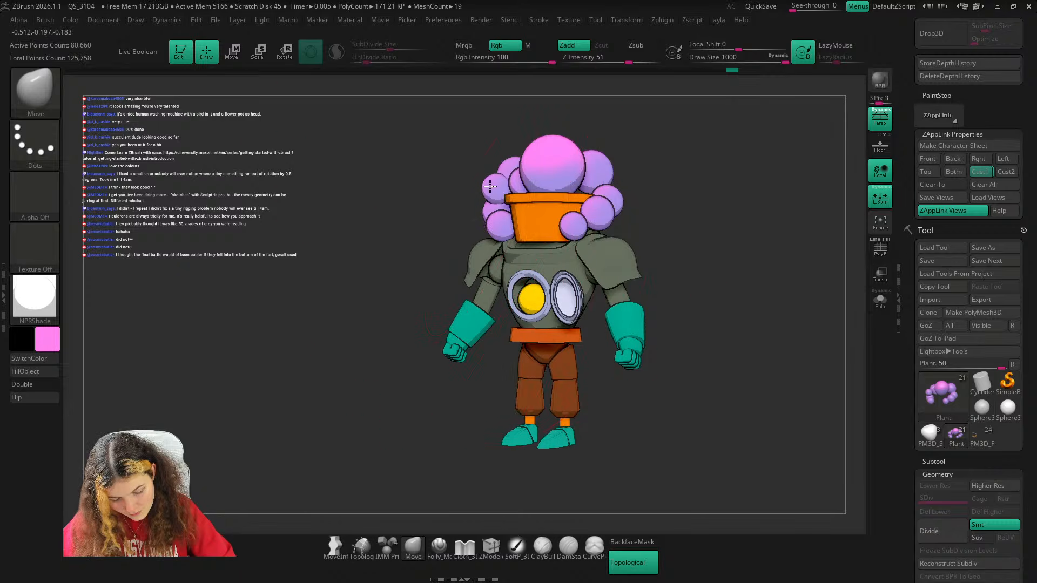
key("shift+z")
key("shift+z")
left_click_drag(601, 184, 592, 187)
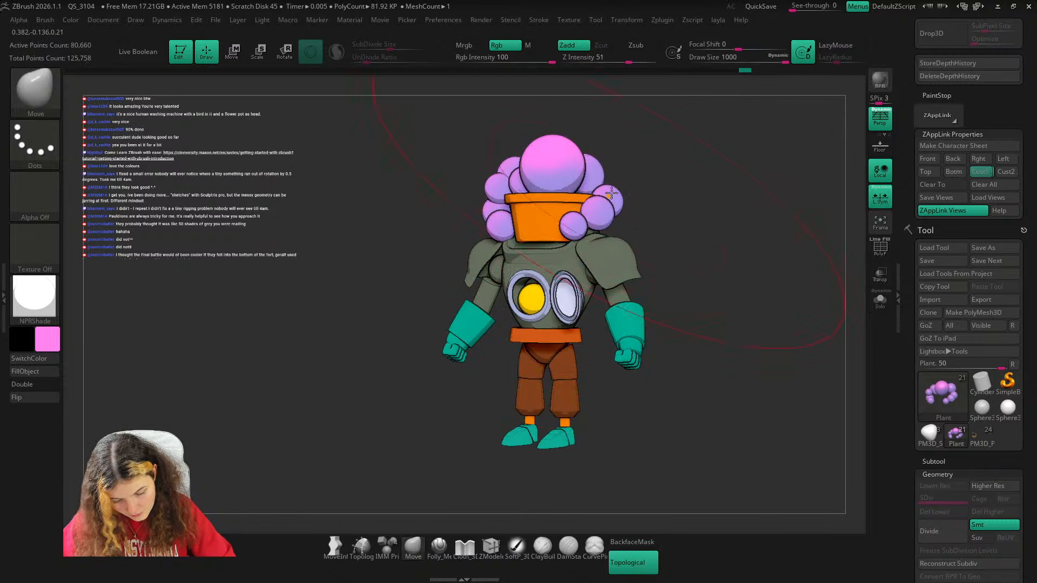
Shift the front pot sphere and the lower sphere beside it slightly inward, checking both against the concept art.
key("shift+z")
key("shift+z")
key("shift+z")
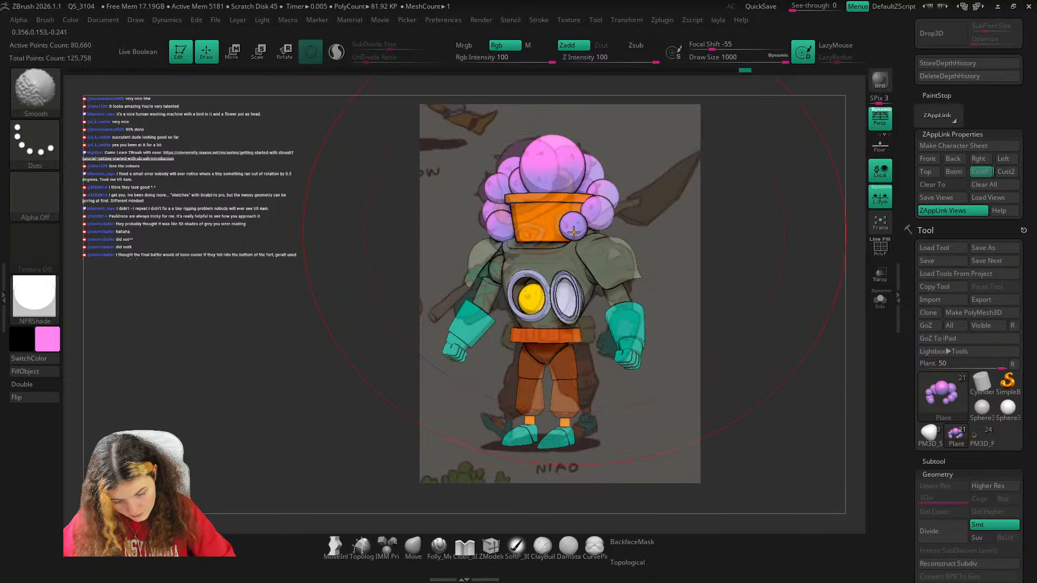
left_click_drag(575, 227, 598, 212)
key("shift+z")
key("shift+z")
key("shift+z")
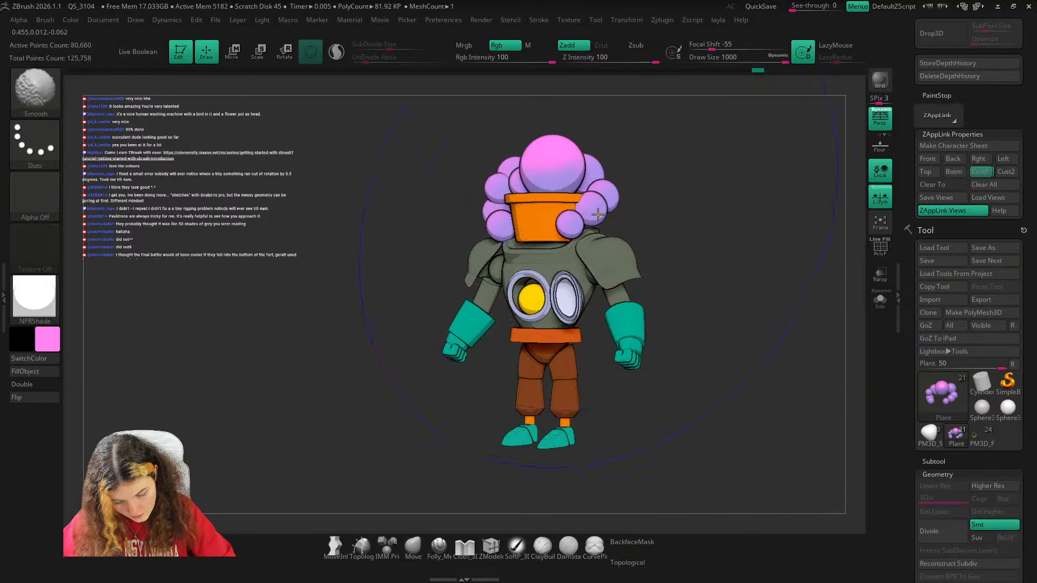
key("shift+z")
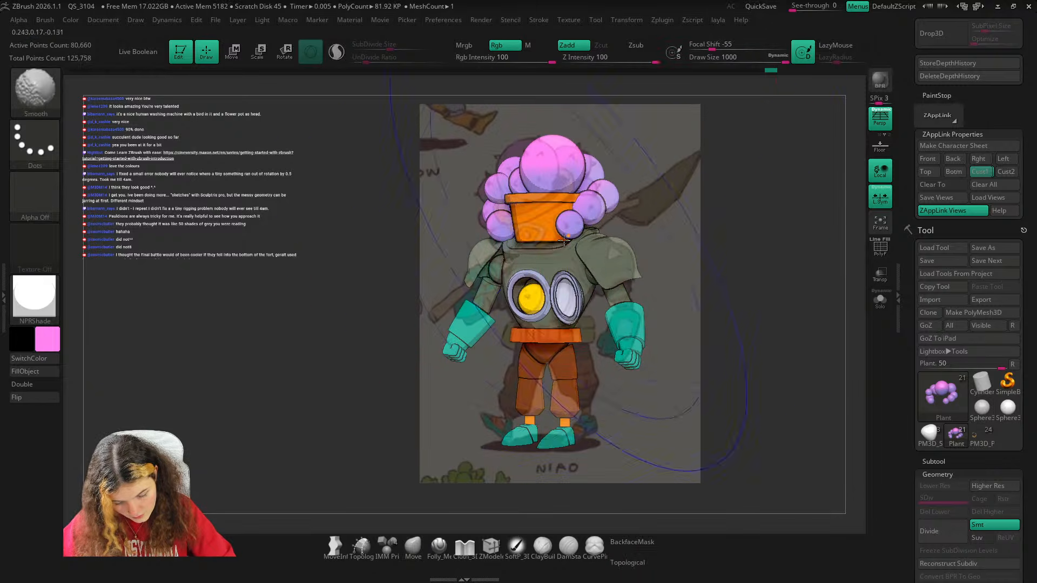
Try shifting the spheres on the opposite side of the pot from the front sphere, and undo those moves.
key("shift+z")
key("shift+z")
left_click_drag(503, 238, 508, 244)
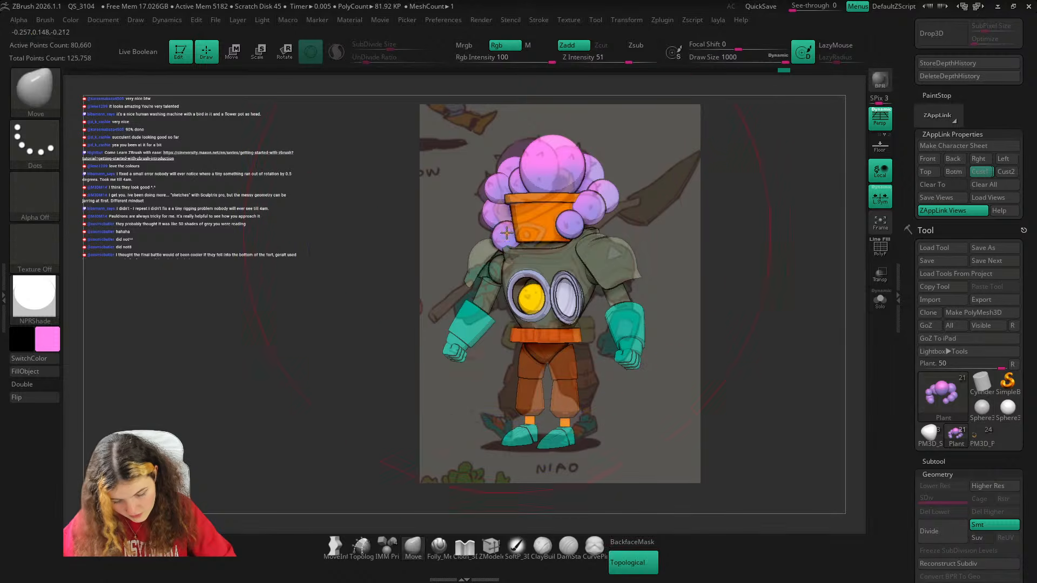
key("shift+z")
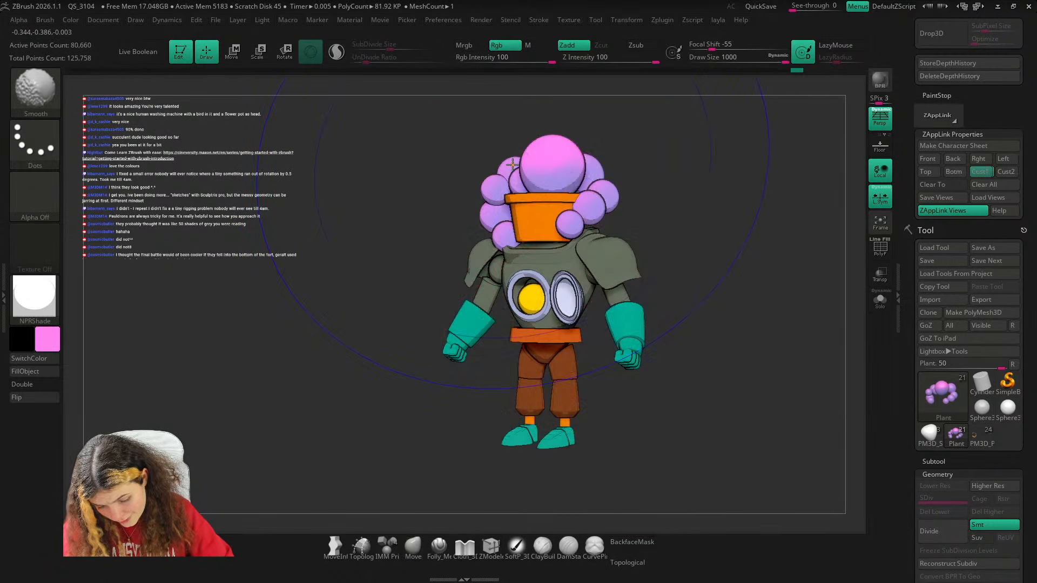
key("shift+z")
key("shift+z")
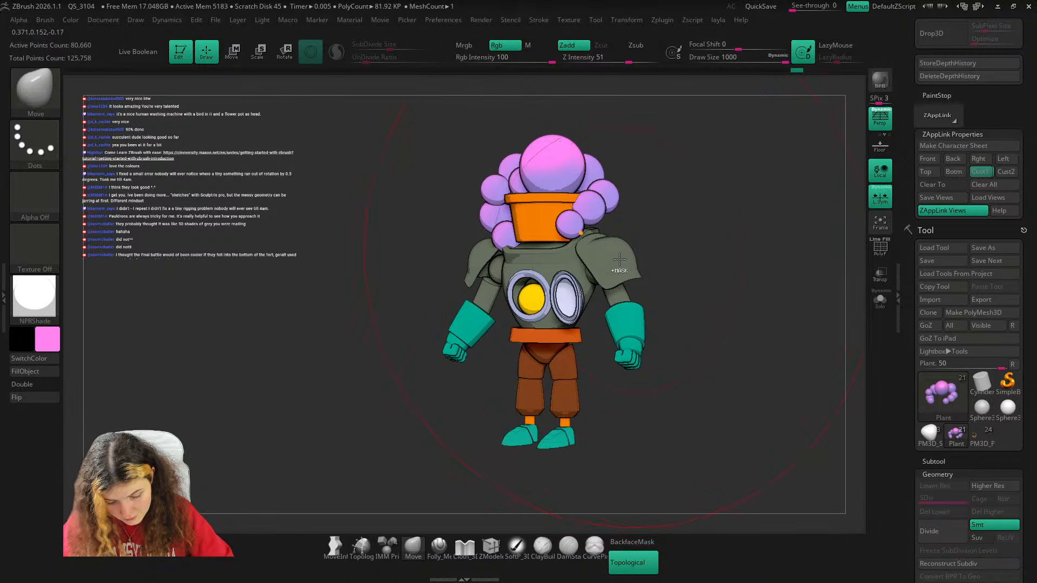
key("ctrl+z")
key("ctrl+z")
key("ctrl+z")
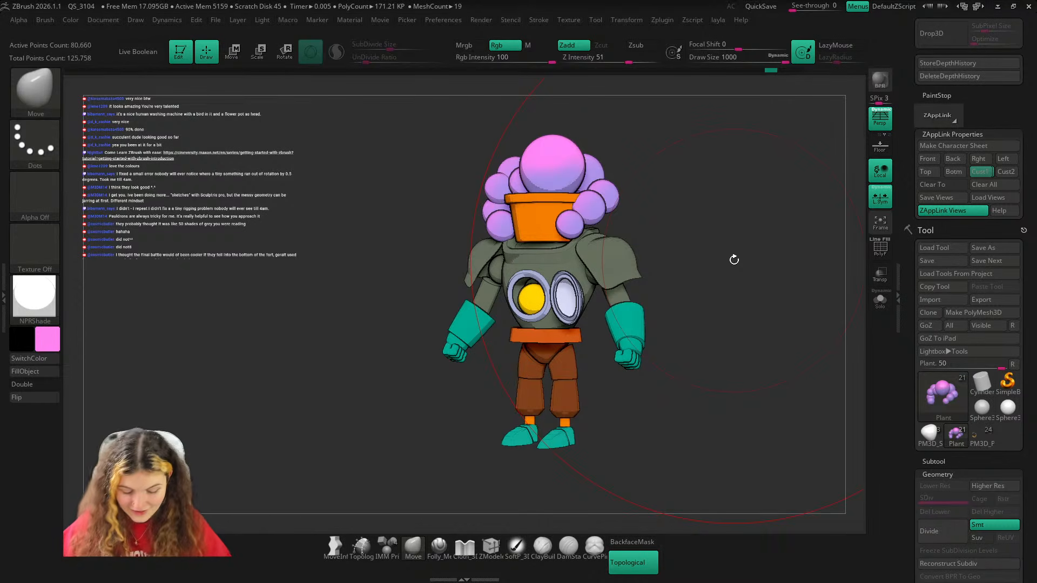
Make the porthole door's Glass subtool active, reduce the draw size to about 124, and check its wireframe.
left_click(569, 301, "alt")
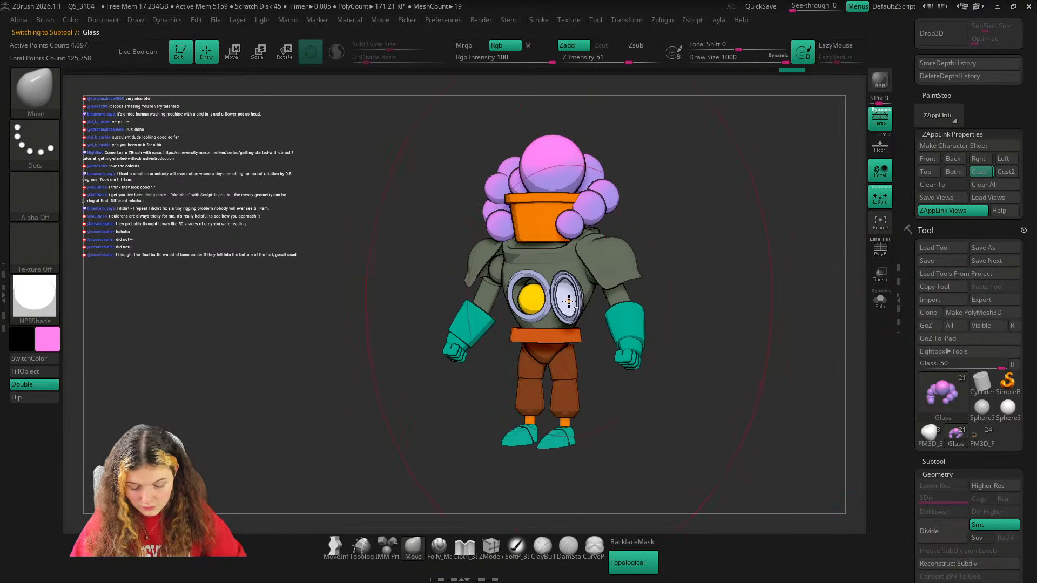
key("s")
left_click_drag(407, 486, 412, 485)
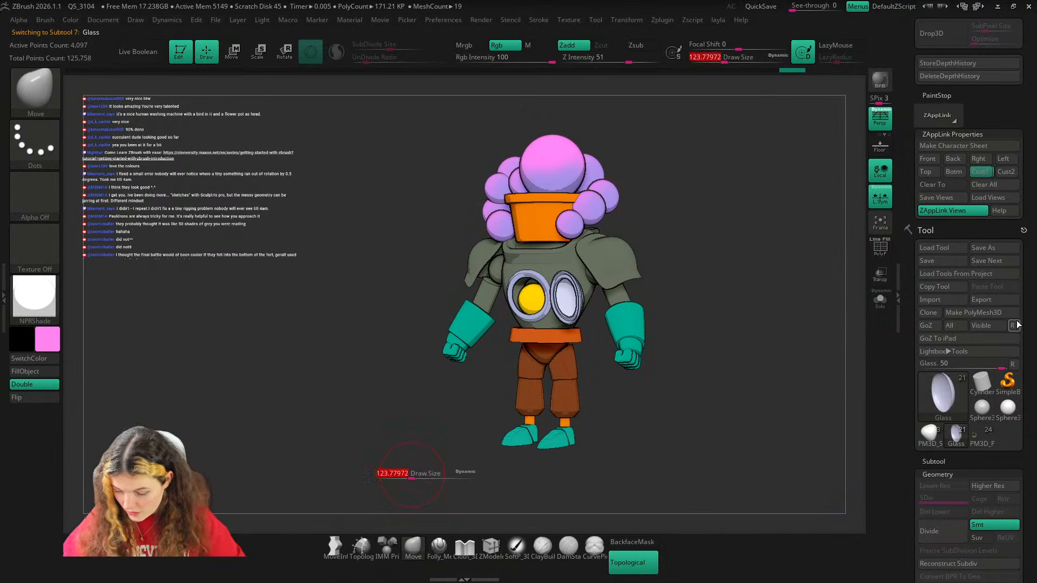
scroll(999, 243, "down", 8)
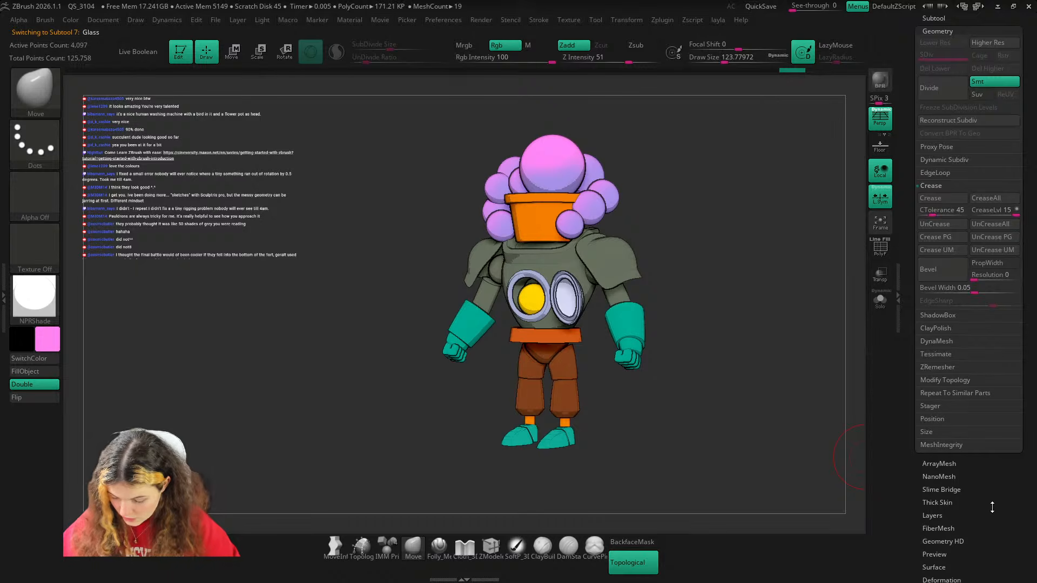
scroll(993, 506, "down", 6)
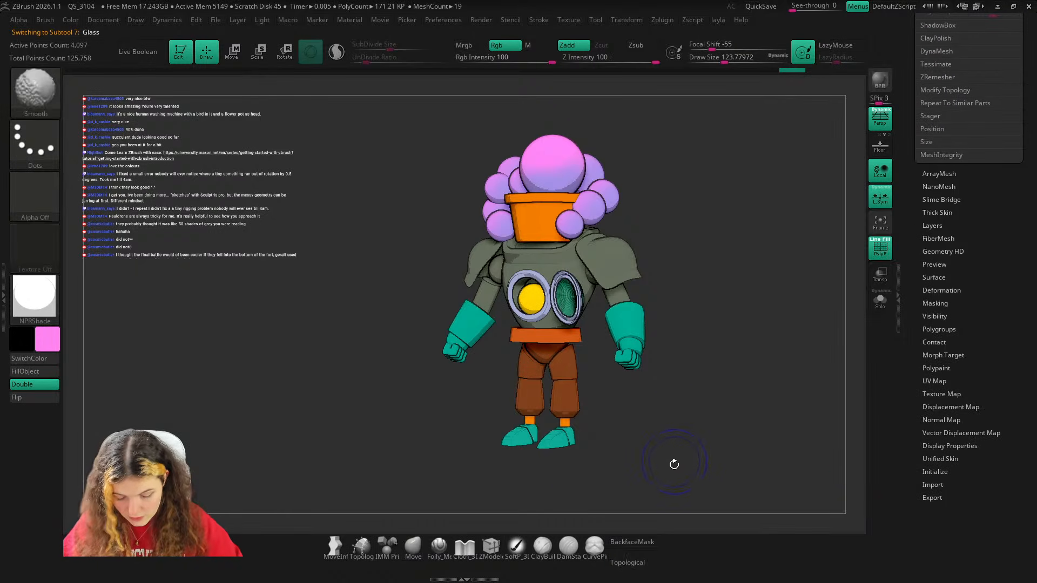
key("shift+f")
key("shift+f")
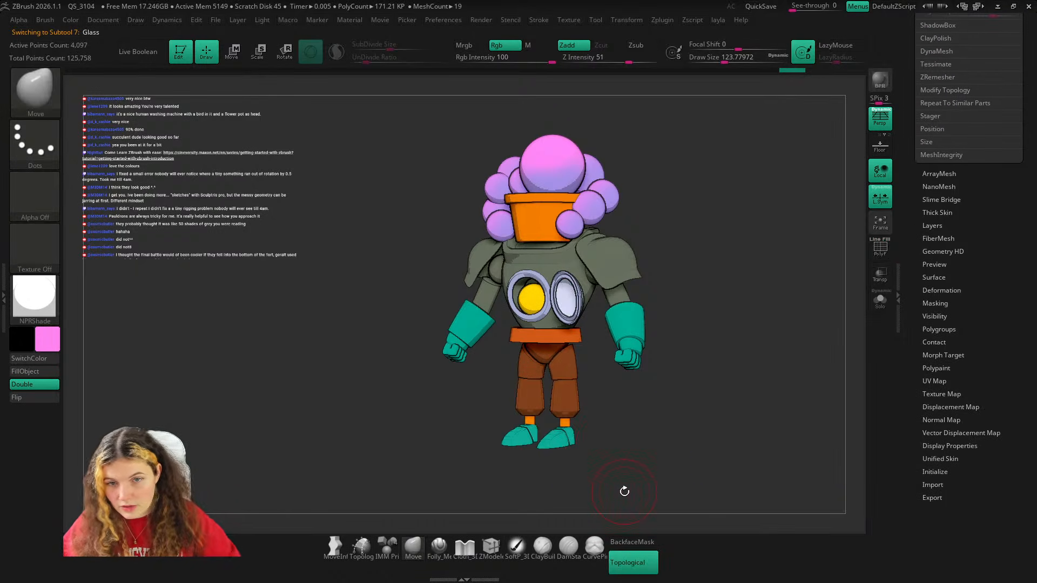
Turn on BPR Transparent Shading for the glass with transparent rendering, set BPR Visibility to 59 and SPix to 0, and render a preview.
left_click(964, 446)
left_click(951, 368)
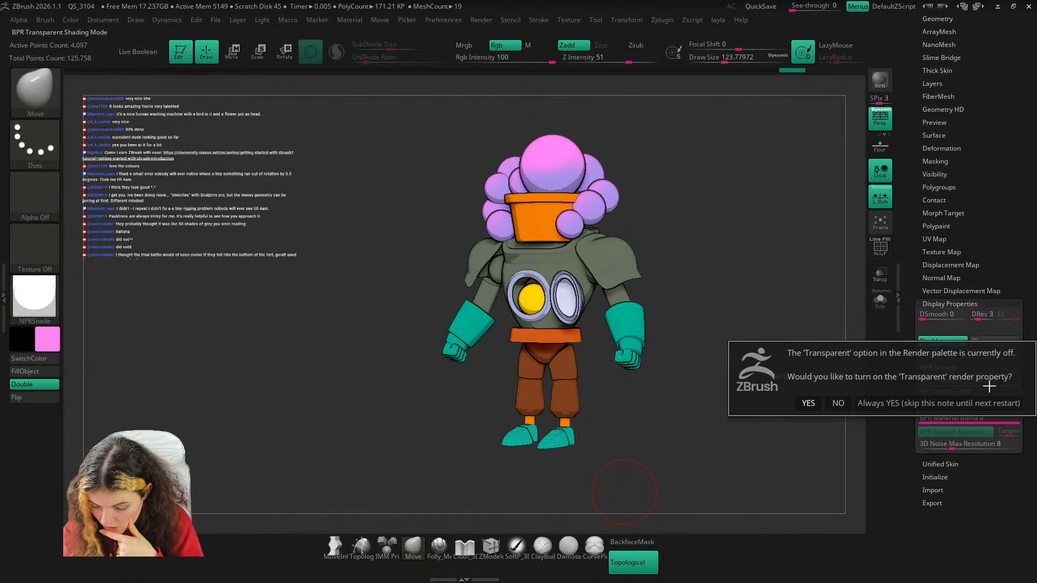
left_click(809, 403)
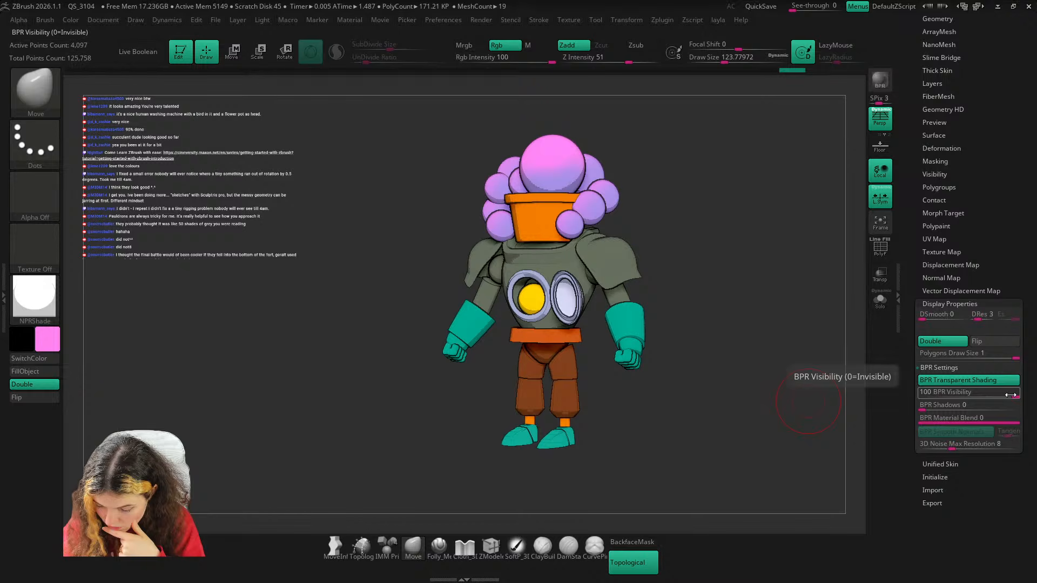
left_click_drag(1010, 397, 978, 399)
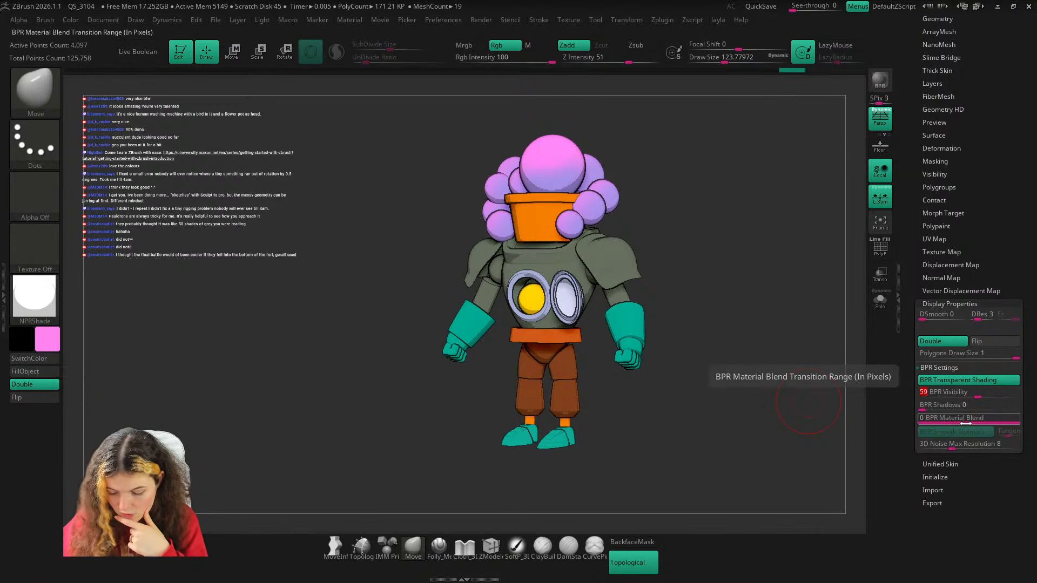
left_click_drag(879, 102, 865, 102)
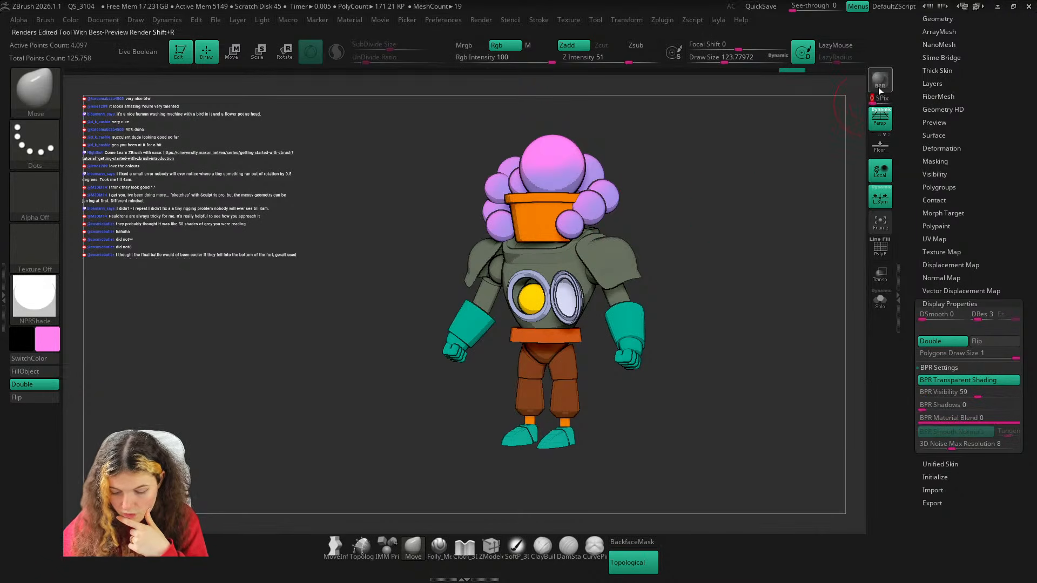
left_click(879, 86)
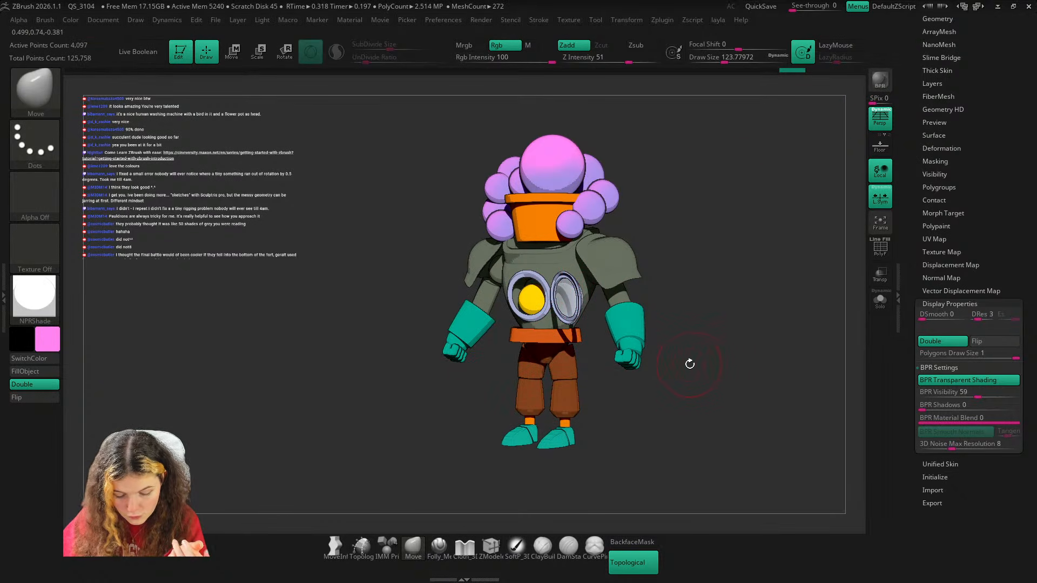
left_click_drag(702, 366, 651, 362)
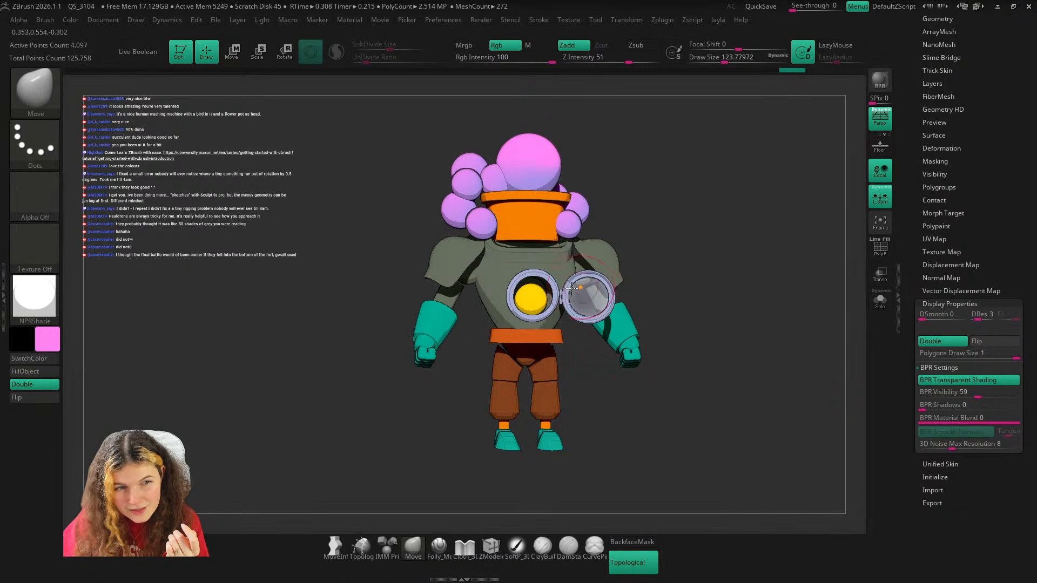
Test-render the glass with BPR Visibility at 14 and 88, and return the value to 100.
left_click_drag(756, 281, 811, 335)
left_click_drag(949, 396, 918, 396)
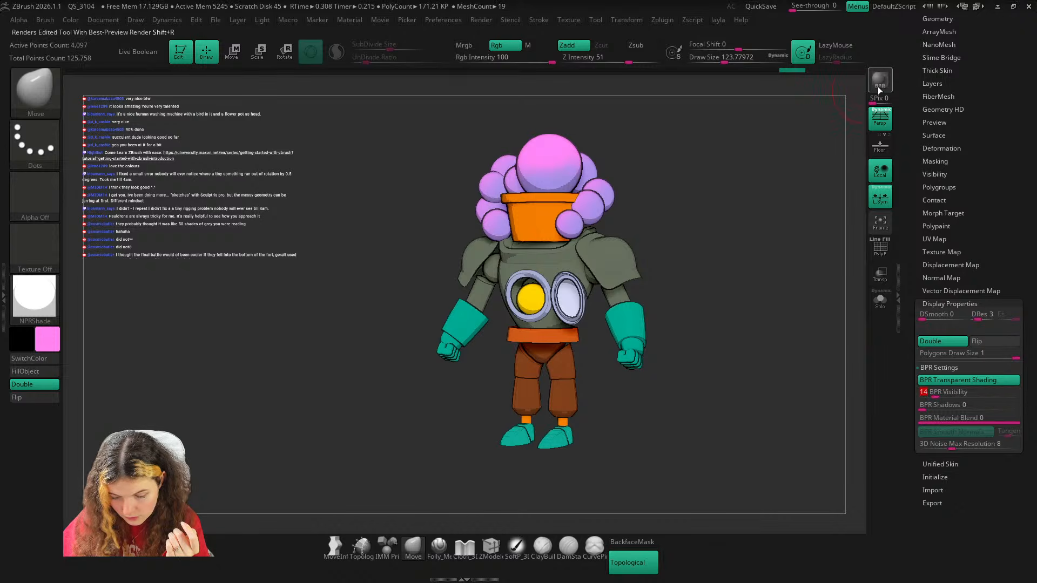
left_click_drag(595, 352, 562, 345)
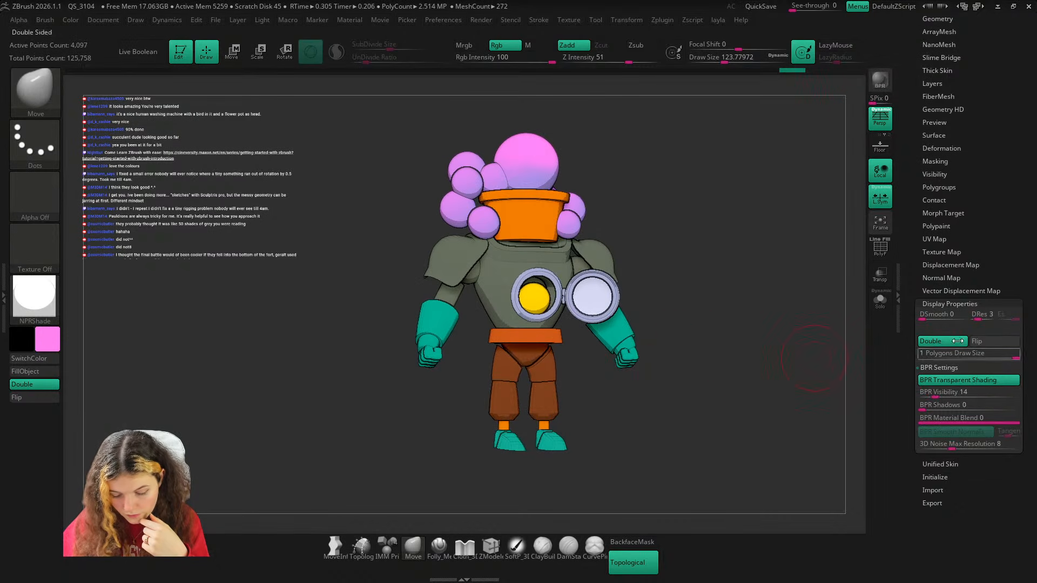
left_click(884, 83)
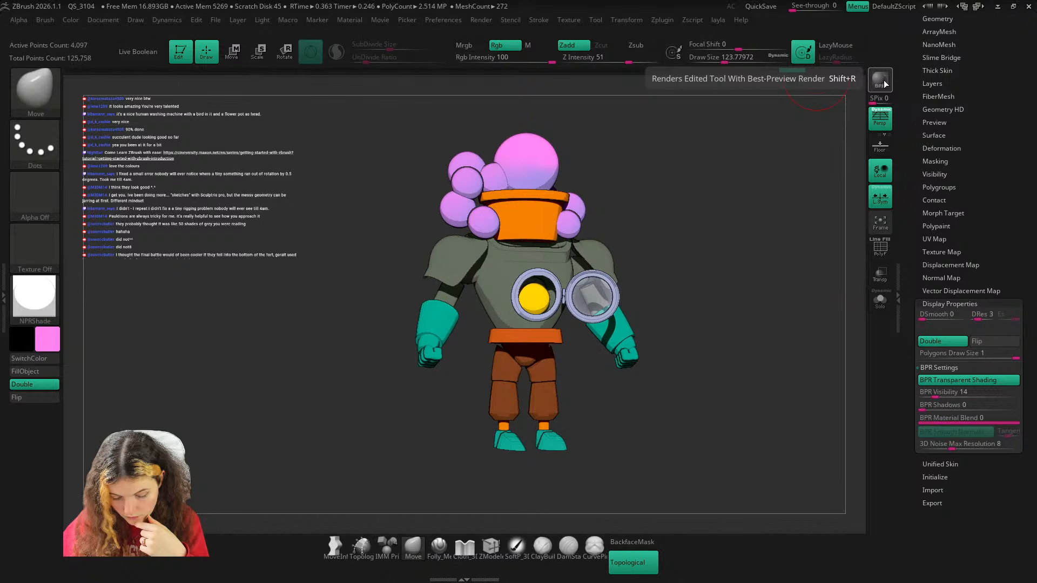
left_click_drag(855, 343, 840, 358)
left_click(1005, 394)
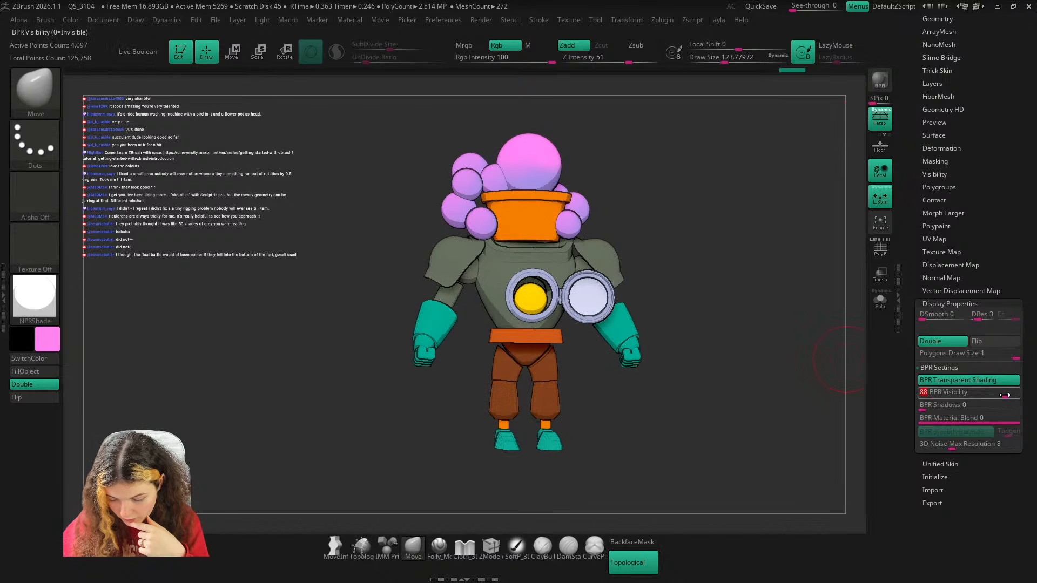
left_click(874, 79)
left_click(977, 393)
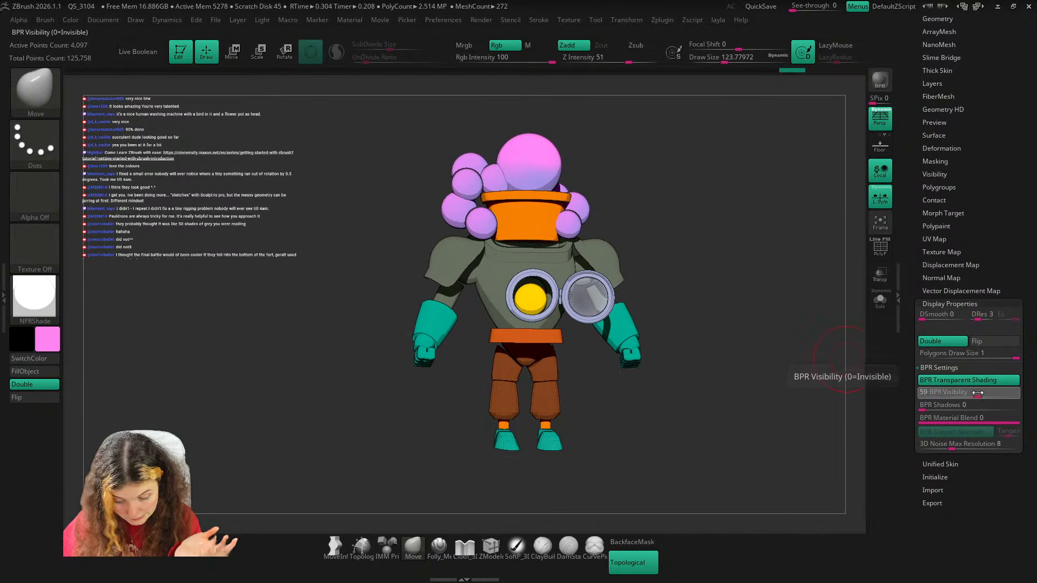
left_click_drag(978, 393, 1025, 396)
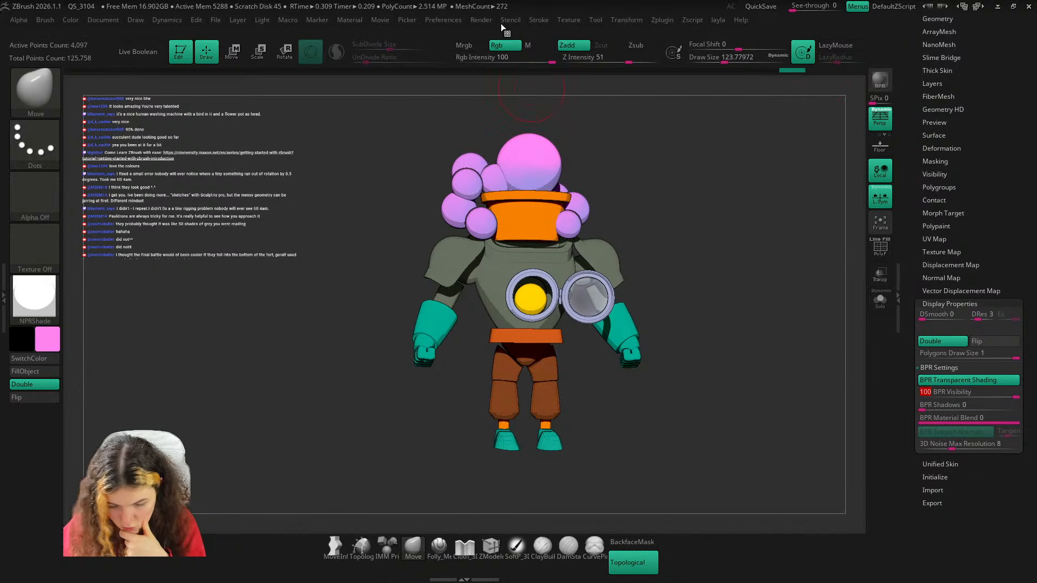
Test-render the glass with BPR Transparency Strength at about 0.63, and set the strength back to 1.
mouse_move(478, 18)
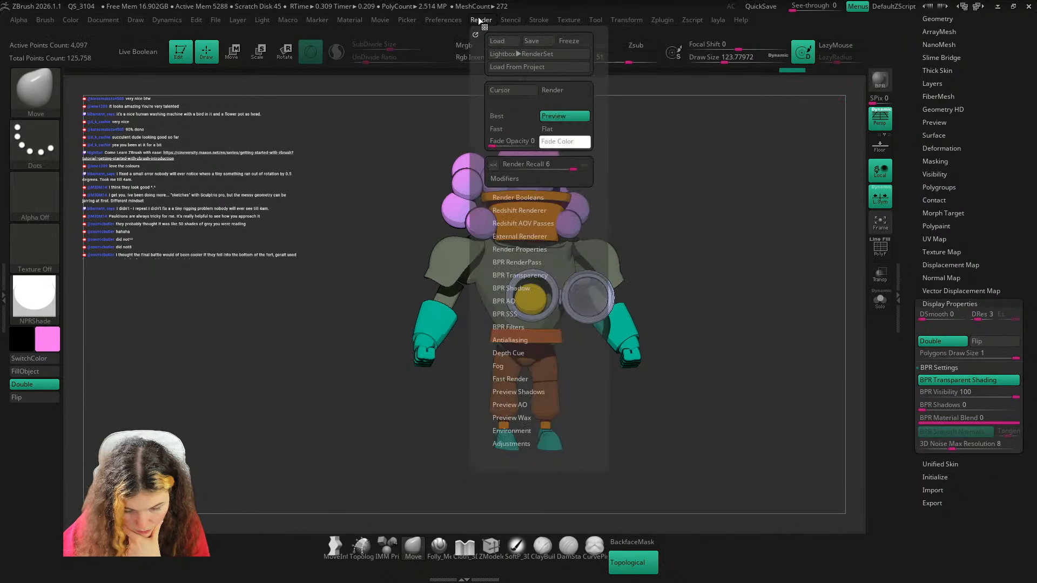
left_click(510, 276)
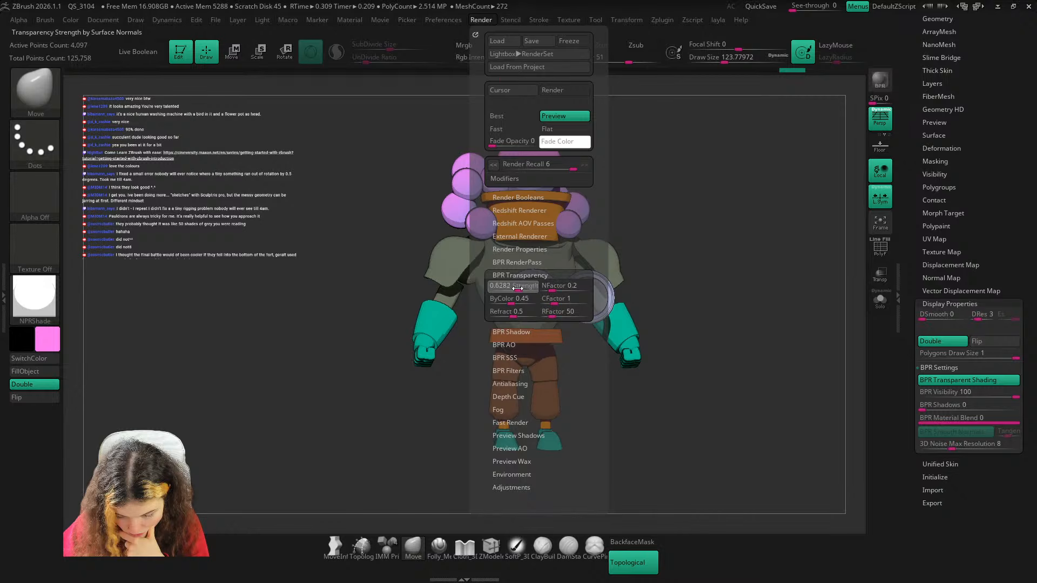
left_click(876, 90)
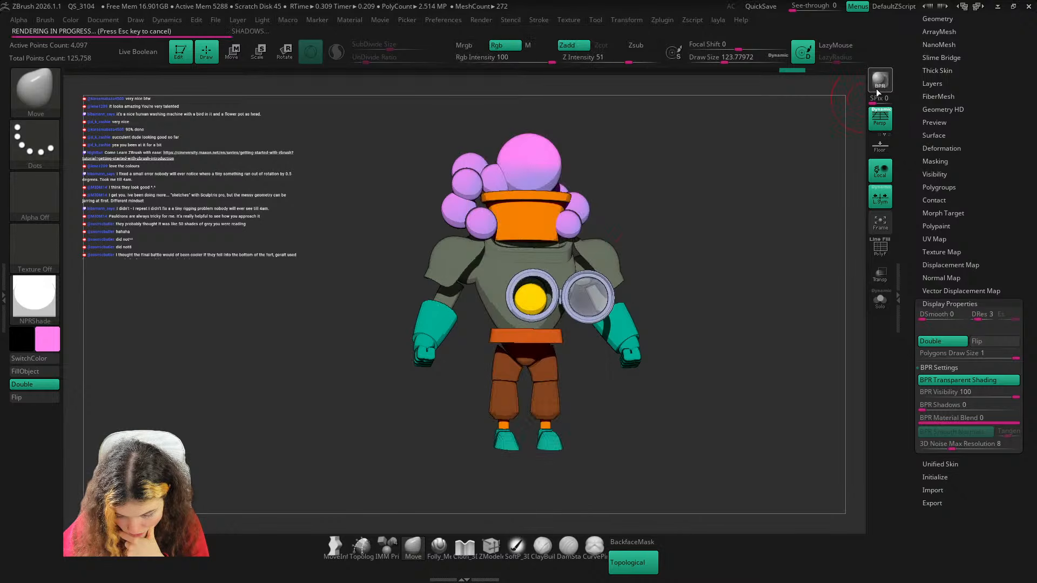
left_click(479, 19)
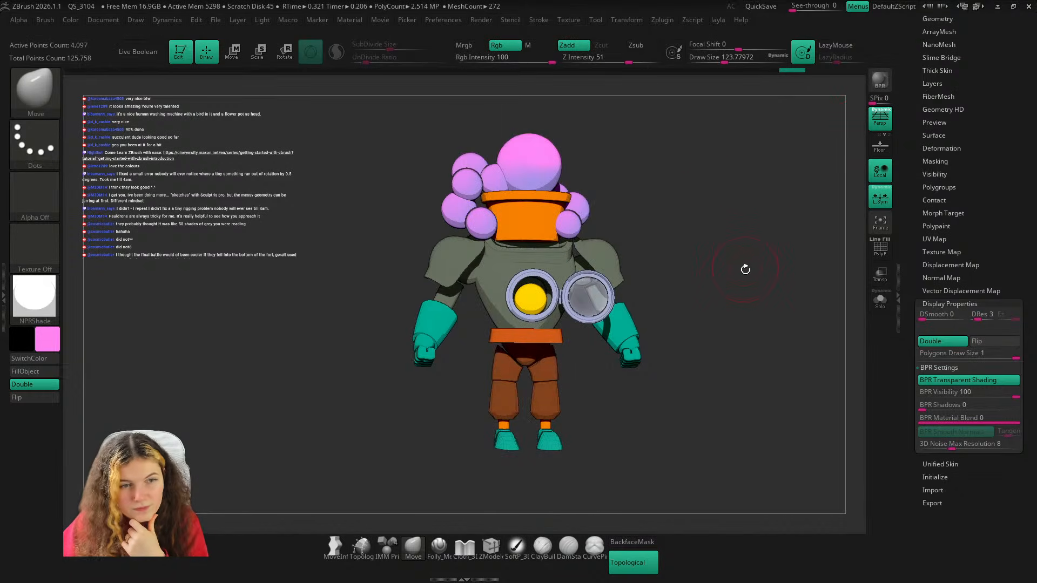
Recall the stored Cust1 view of the character and make a BPR render from that angle.
left_click_drag(745, 269, 773, 280)
left_click_drag(996, 166, 971, 246)
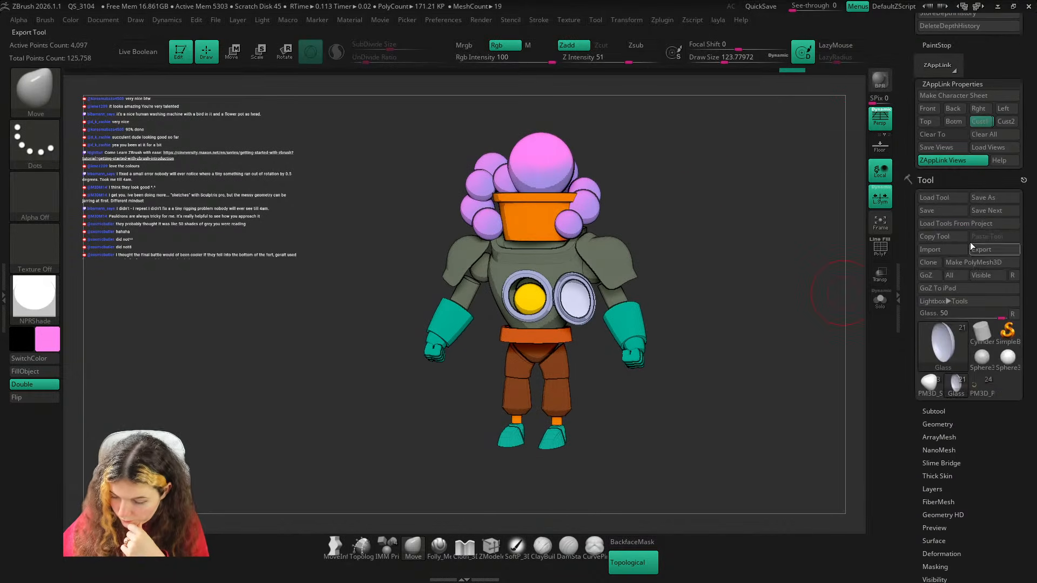
left_click(977, 122)
left_click(877, 85)
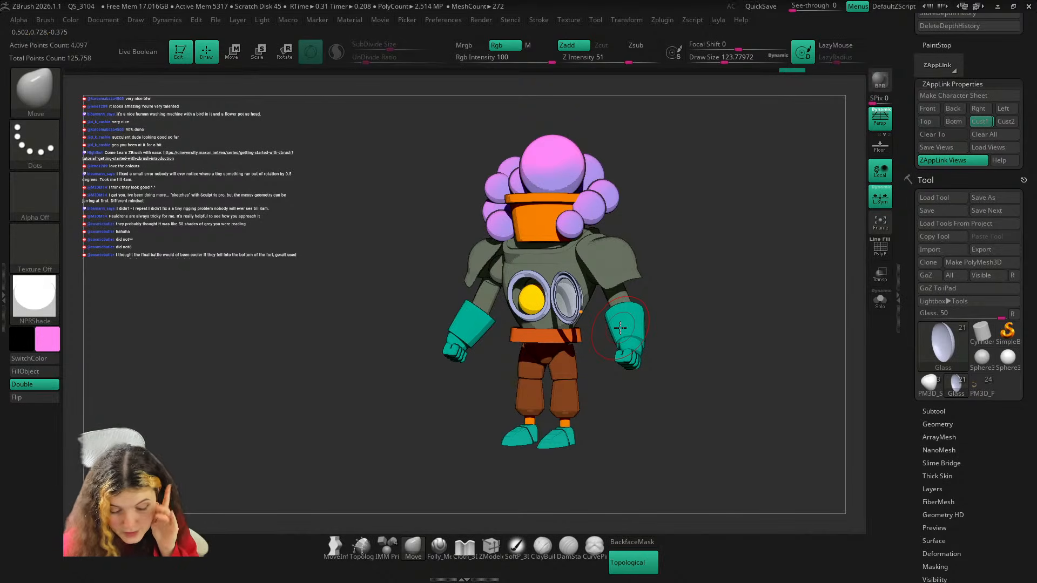
Try the Best, Flat and Fast render modes on the character, and switch back to Preview.
left_click(481, 19)
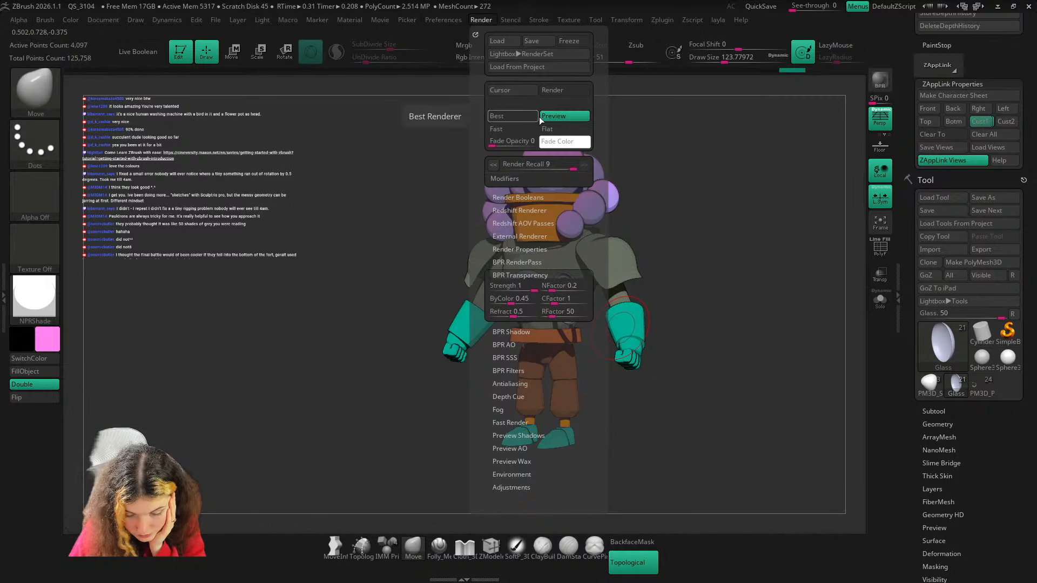
left_click(525, 118)
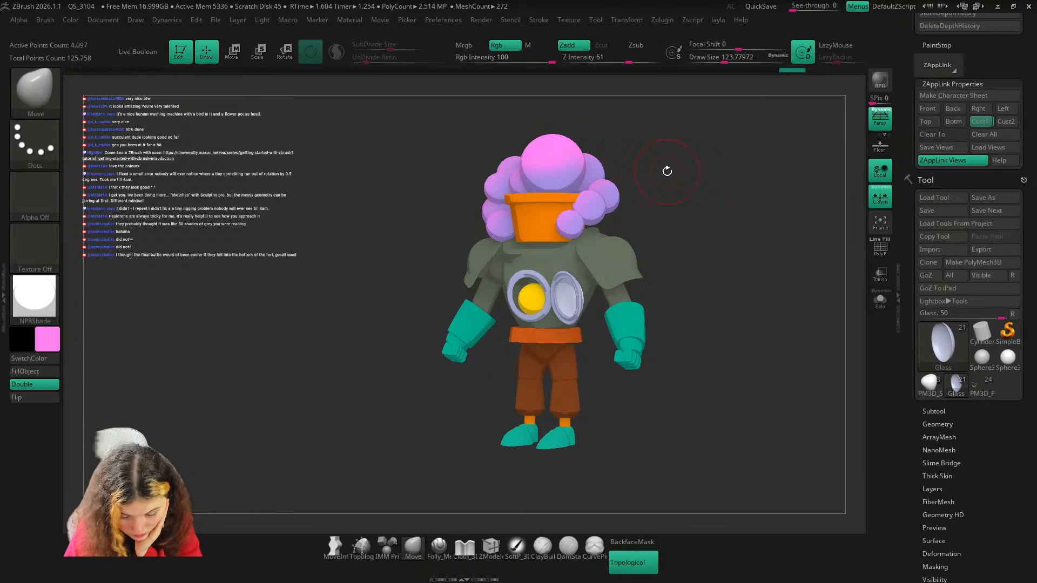
left_click(481, 19)
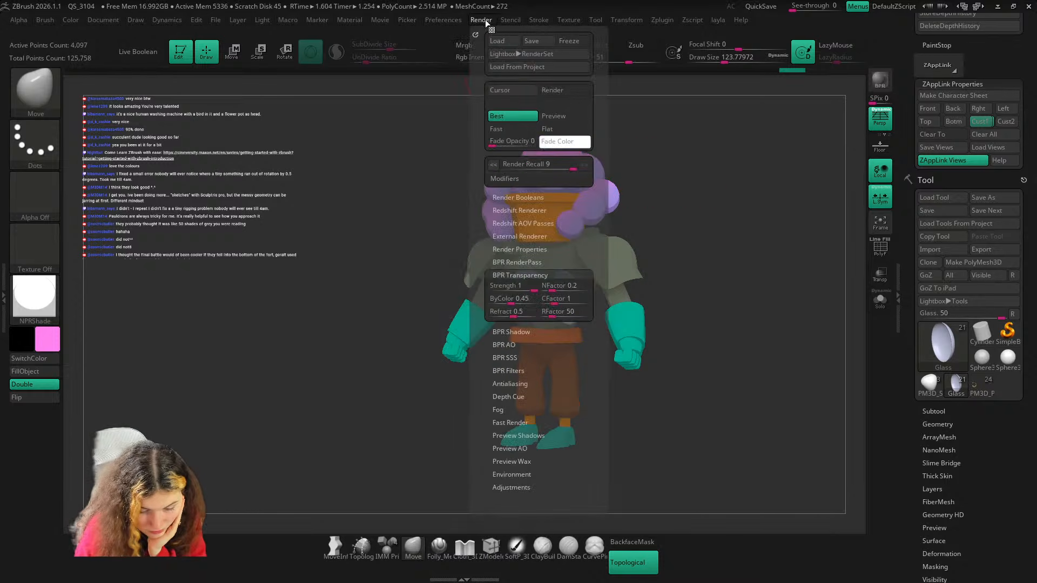
left_click(567, 116)
left_click(572, 127)
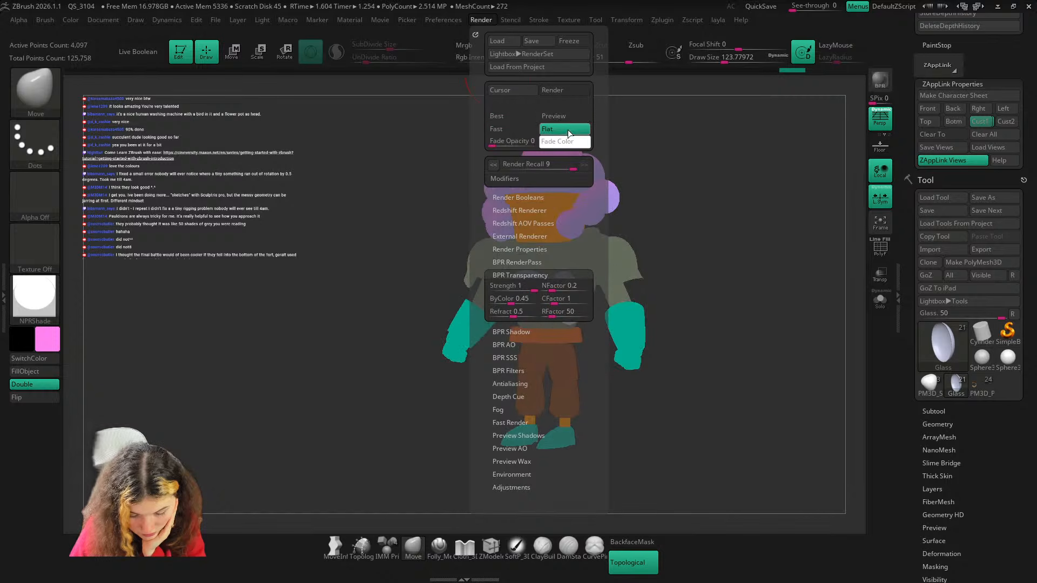
left_click(532, 128)
left_click(559, 117)
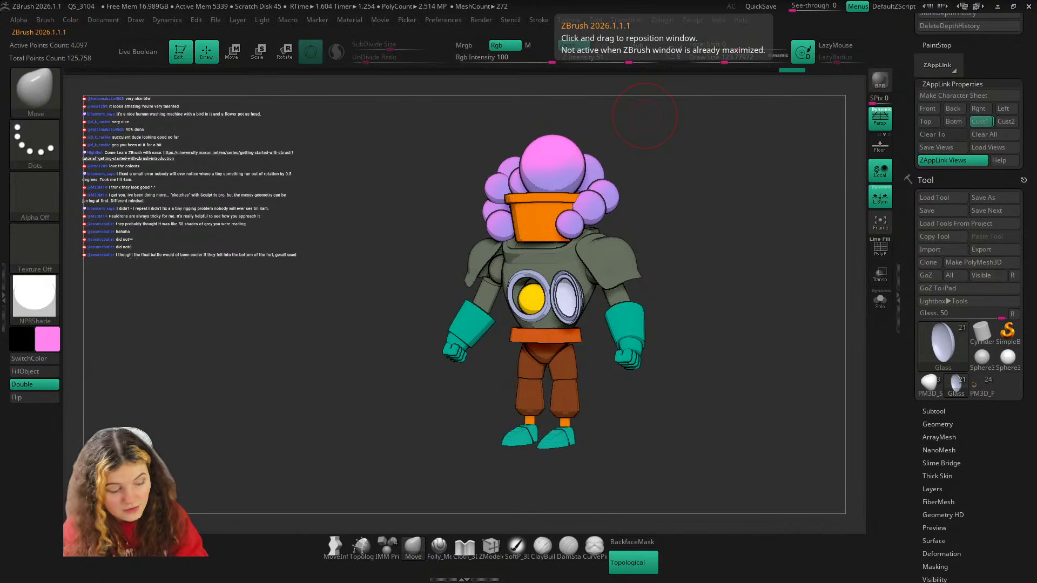
Show the concept art in Spotlight at full opacity and place it beside the character for comparison.
key("alt+Tab")
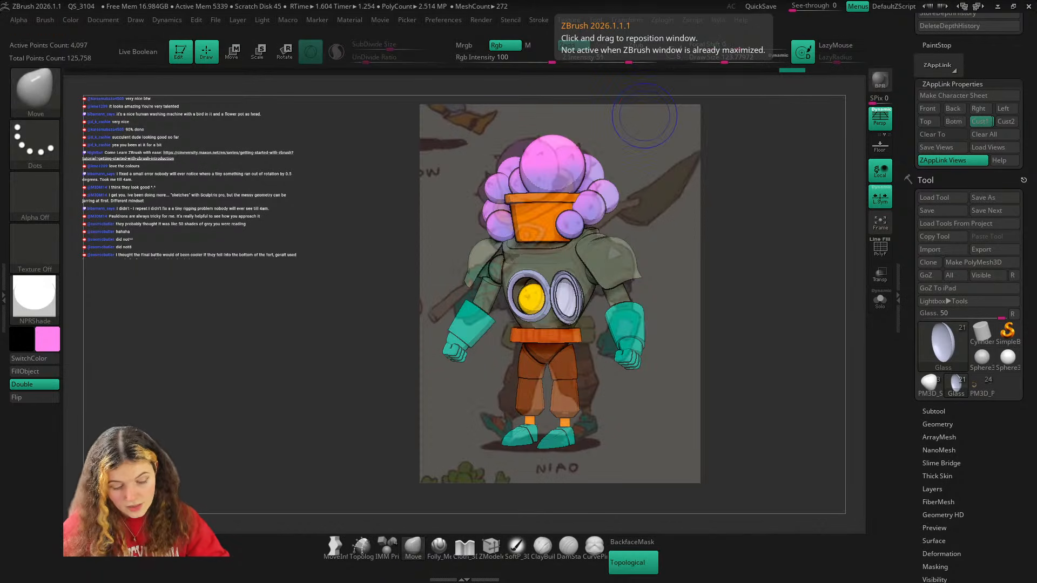
key("shift+z")
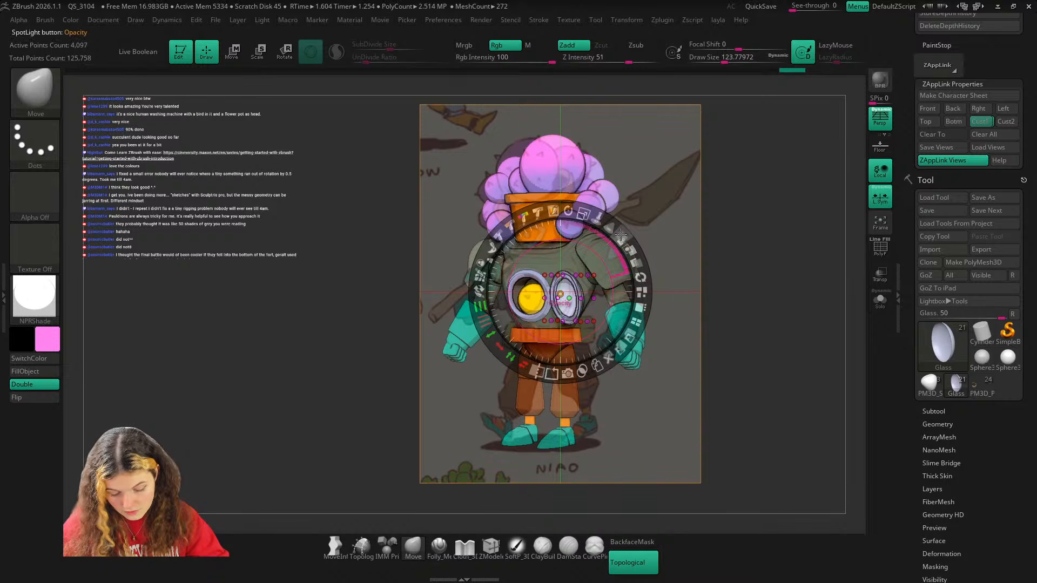
left_click_drag(620, 235, 400, 389)
key("z")
key("z")
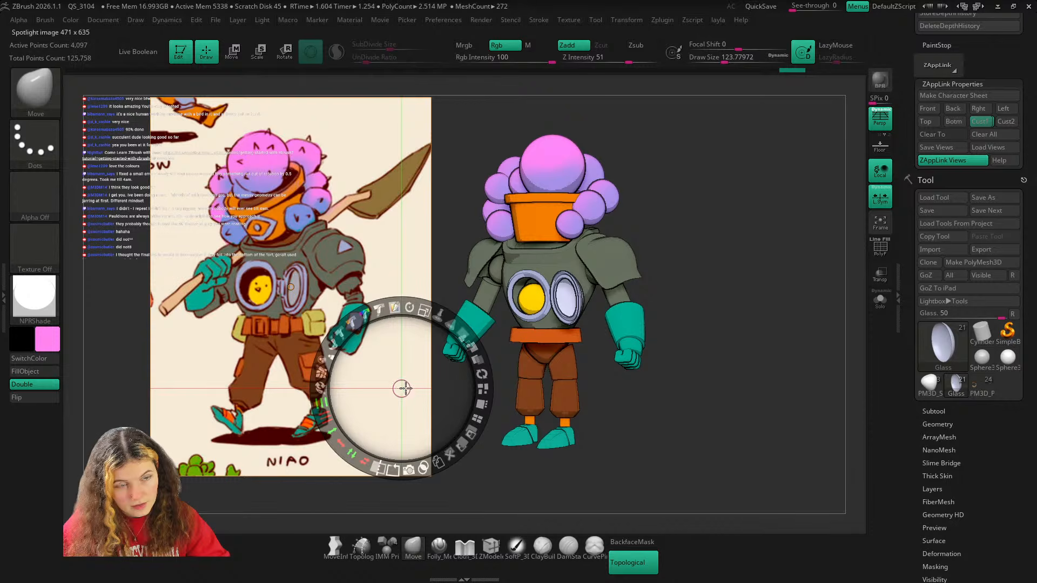
key("z")
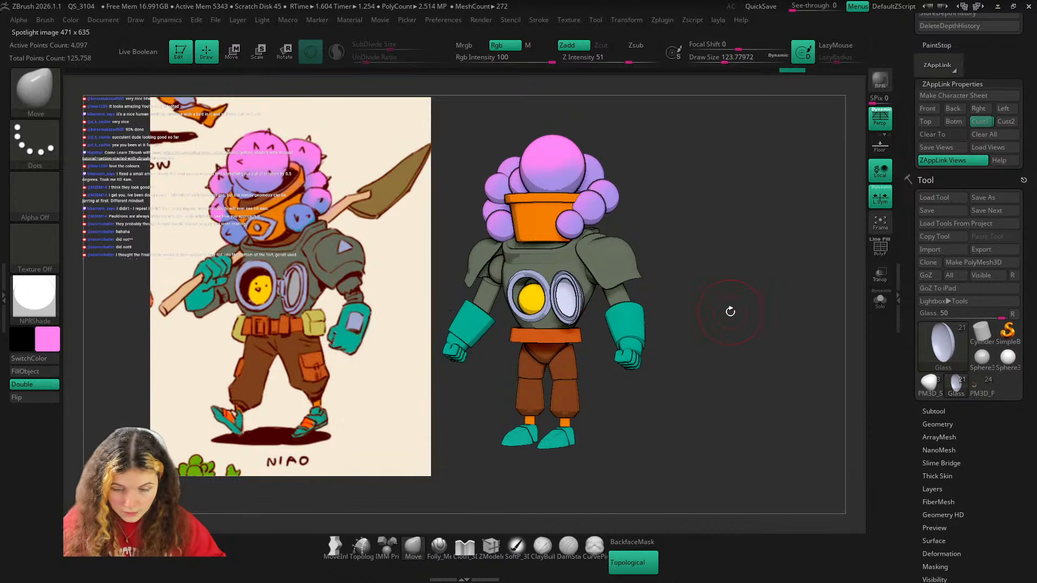